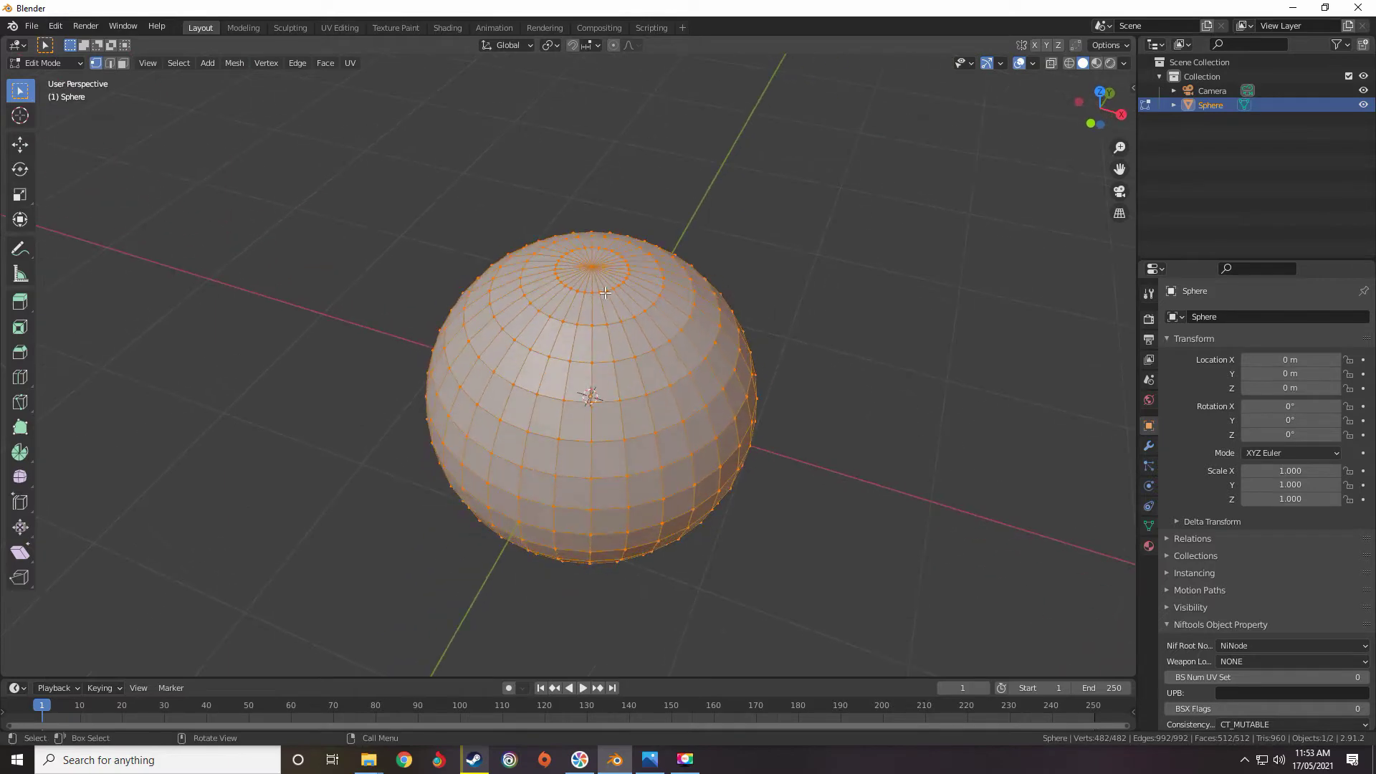
# Select the vertex at the UV sphere's top pole, examine the mesh around both poles and return to Object Mode.
pyautogui.click(585, 268)
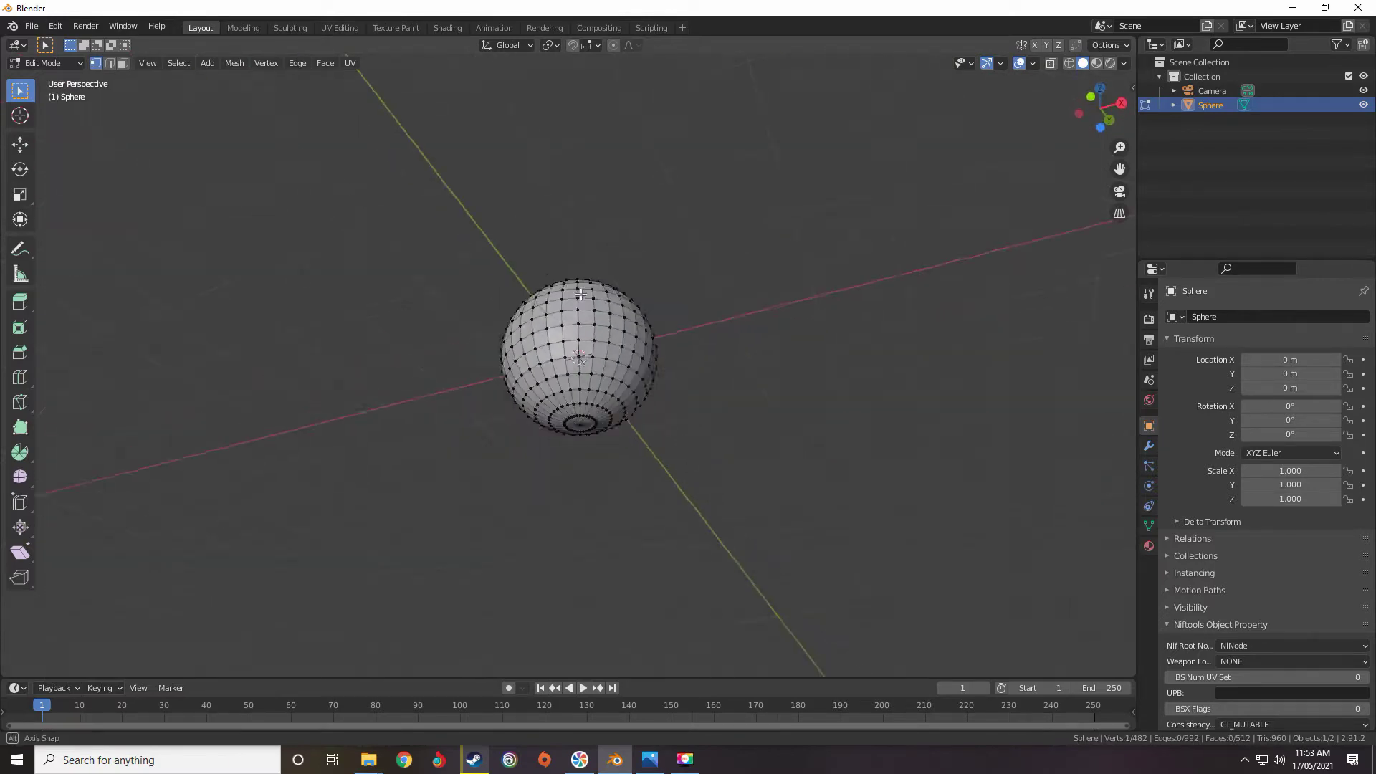
pyautogui.scroll(4, 599, 313)
pyautogui.scroll(-4, 571, 370)
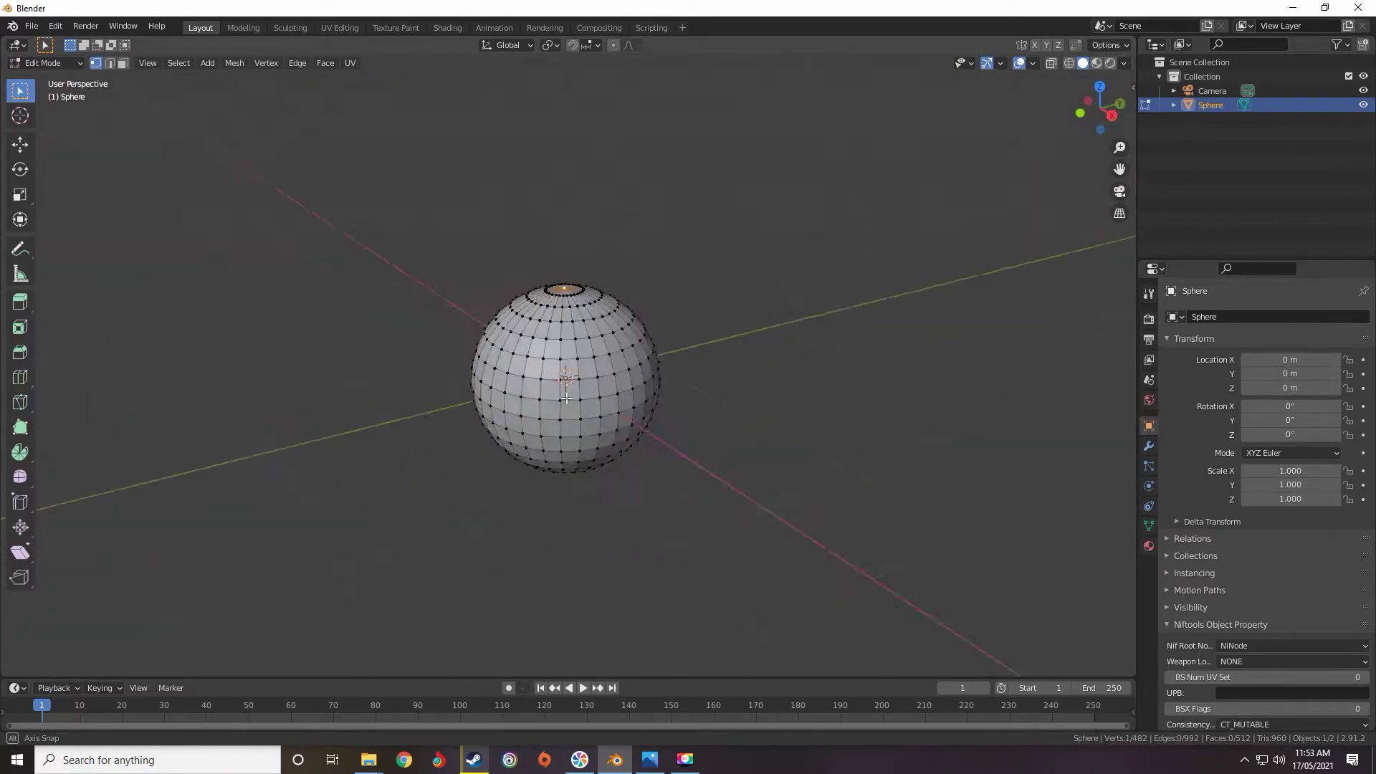
pyautogui.scroll(5, 570, 369)
pyautogui.press('Tab')
pyautogui.scroll(-5, 571, 376)
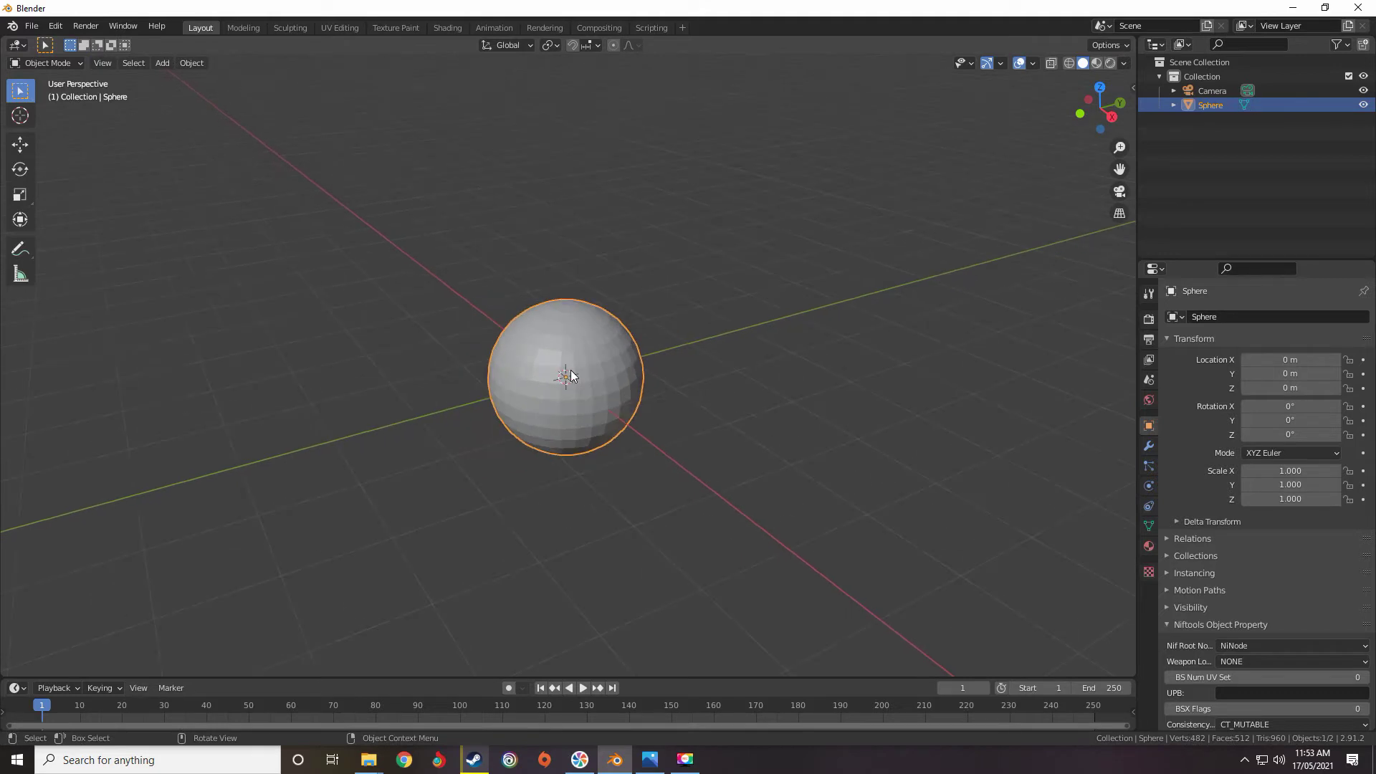
# Delete the UV sphere and add a cube mesh in its place.
pyautogui.press('Delete')
pyautogui.hotkey('shift', 'a')
pyautogui.moveTo(571, 370)
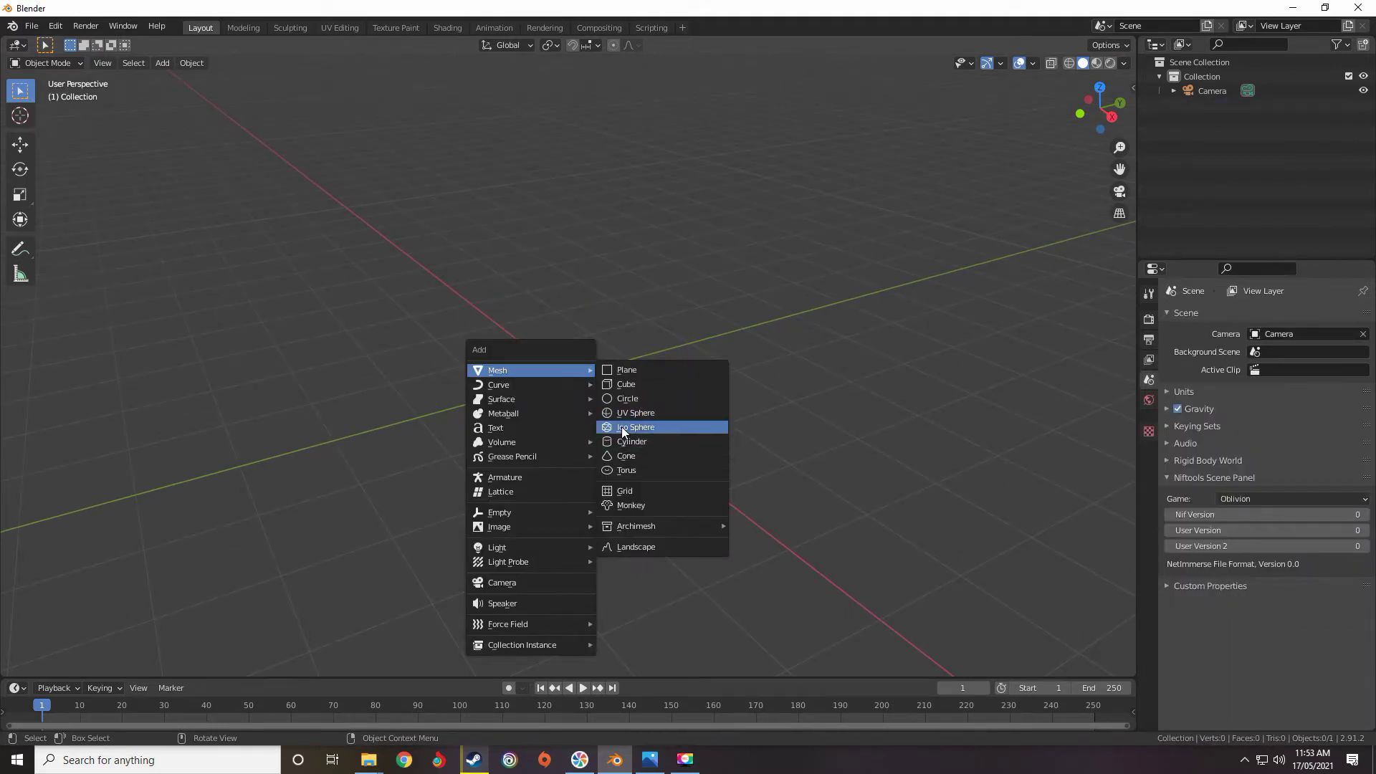
pyautogui.click(629, 385)
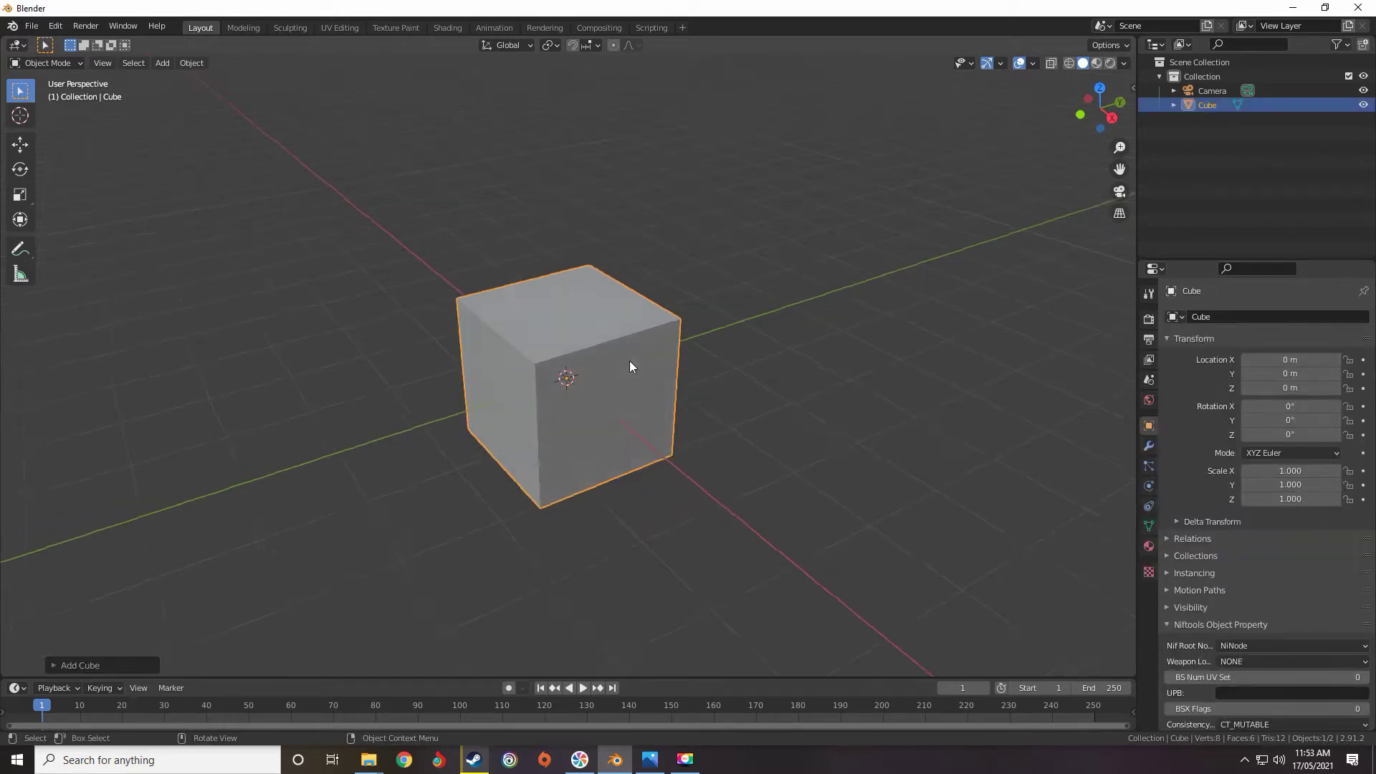
# Add a Subdivision modifier at level 2 to the cube in Object Mode.
pyautogui.moveTo(630, 360)
pyautogui.mouseDown(button='middle')
pyautogui.moveTo(762, 453)
pyautogui.moveTo(651, 370)
pyautogui.mouseUp(button='middle')
pyautogui.press('Tab')
pyautogui.press('Tab')
pyautogui.hotkey('ctrl', '2')
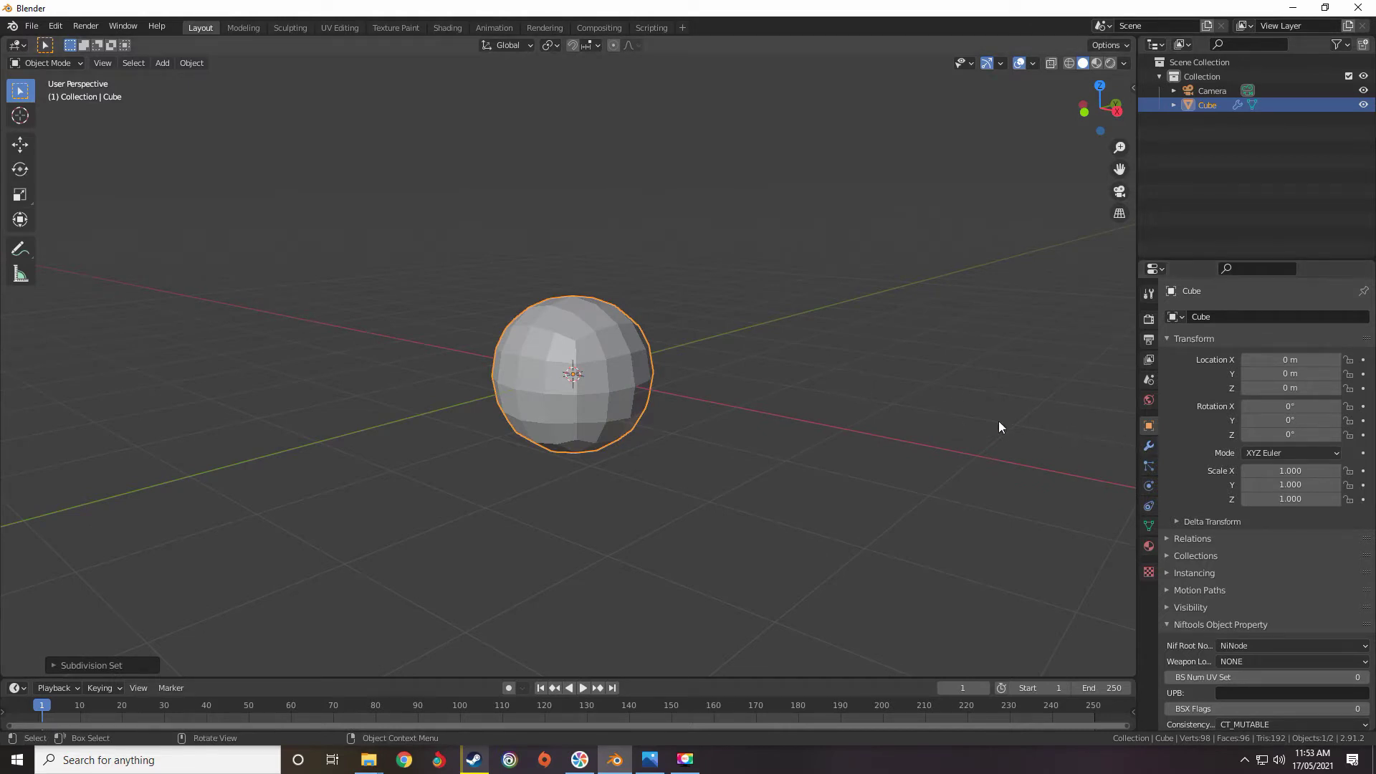
# Set the cube's Subdivision modifier to 5 viewport levels.
pyautogui.click(1148, 446)
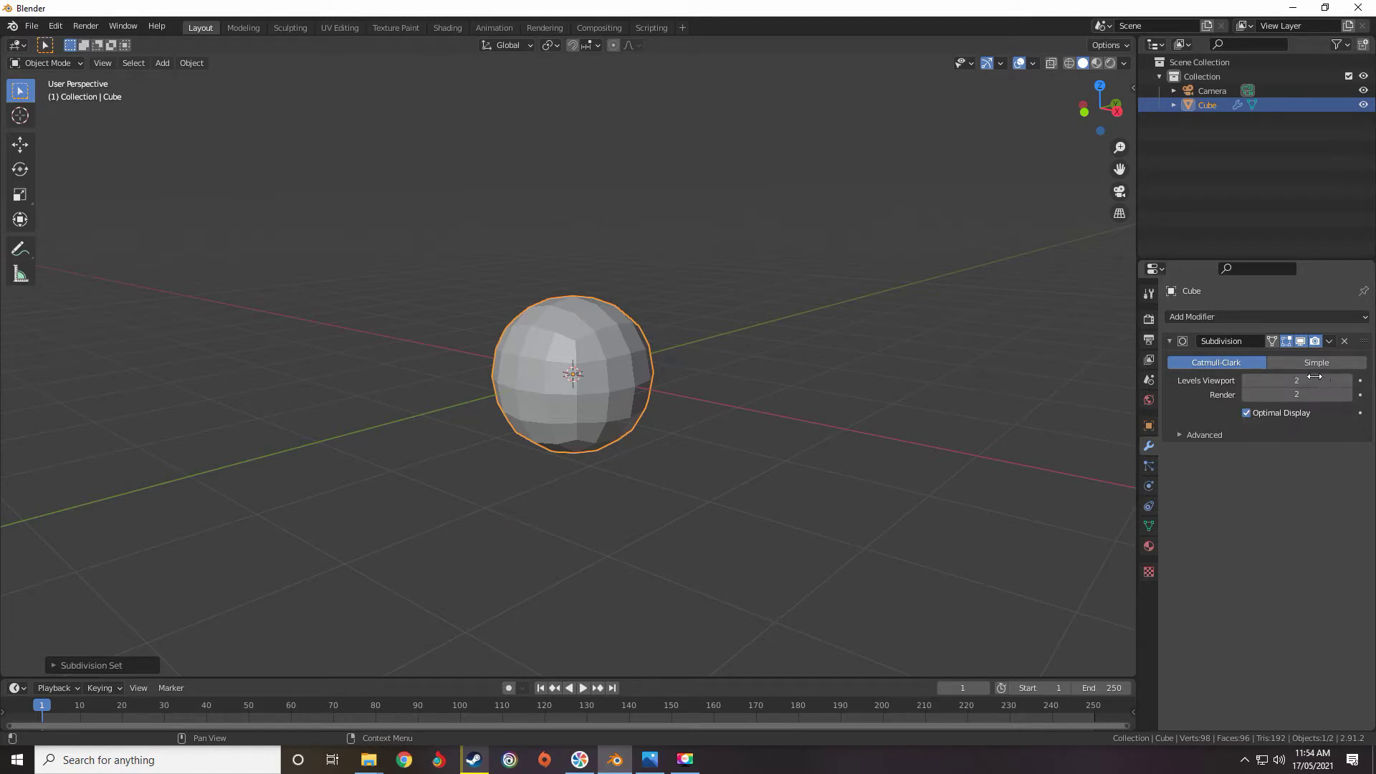
pyautogui.click(1349, 380)
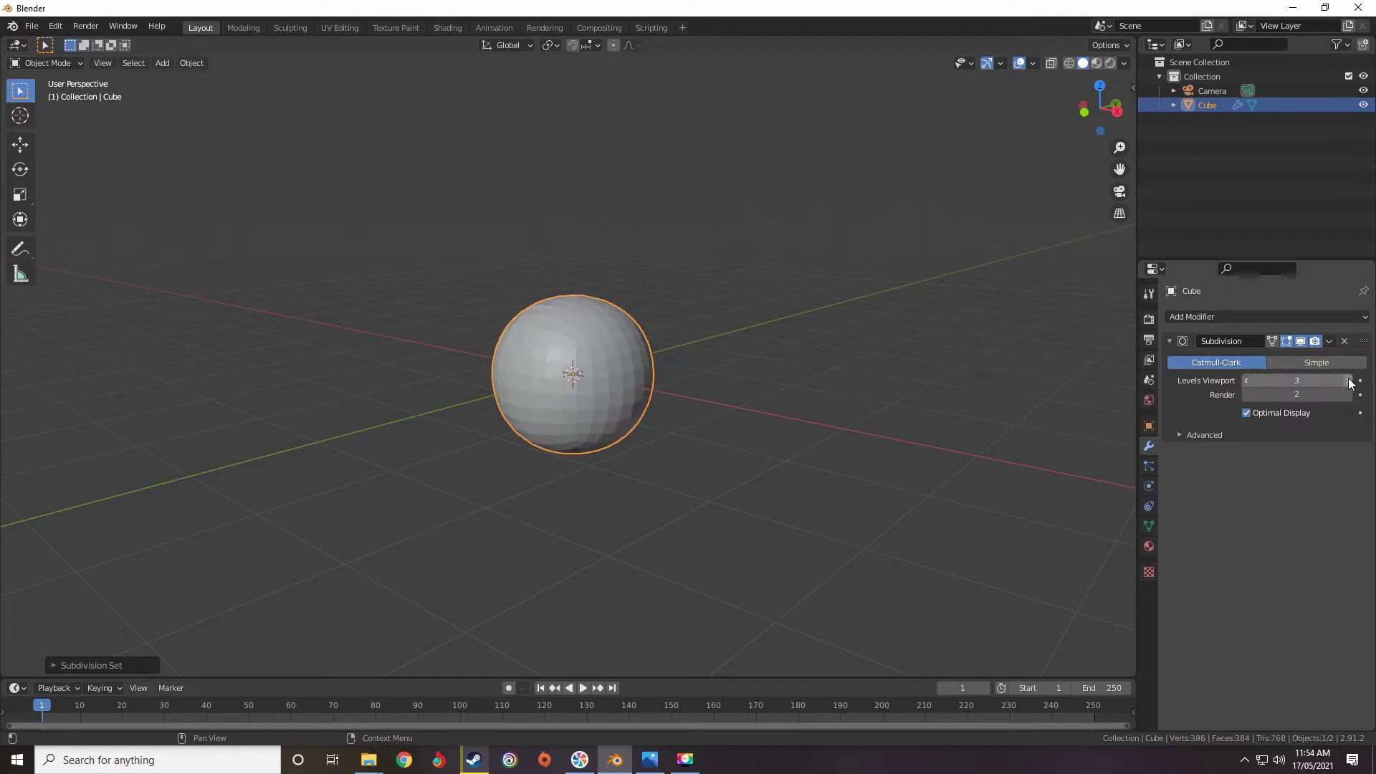
pyautogui.click(1349, 380)
pyautogui.click(1349, 381)
# Apply smooth shading to the subdivided cube.
pyautogui.scroll(7, 633, 366)
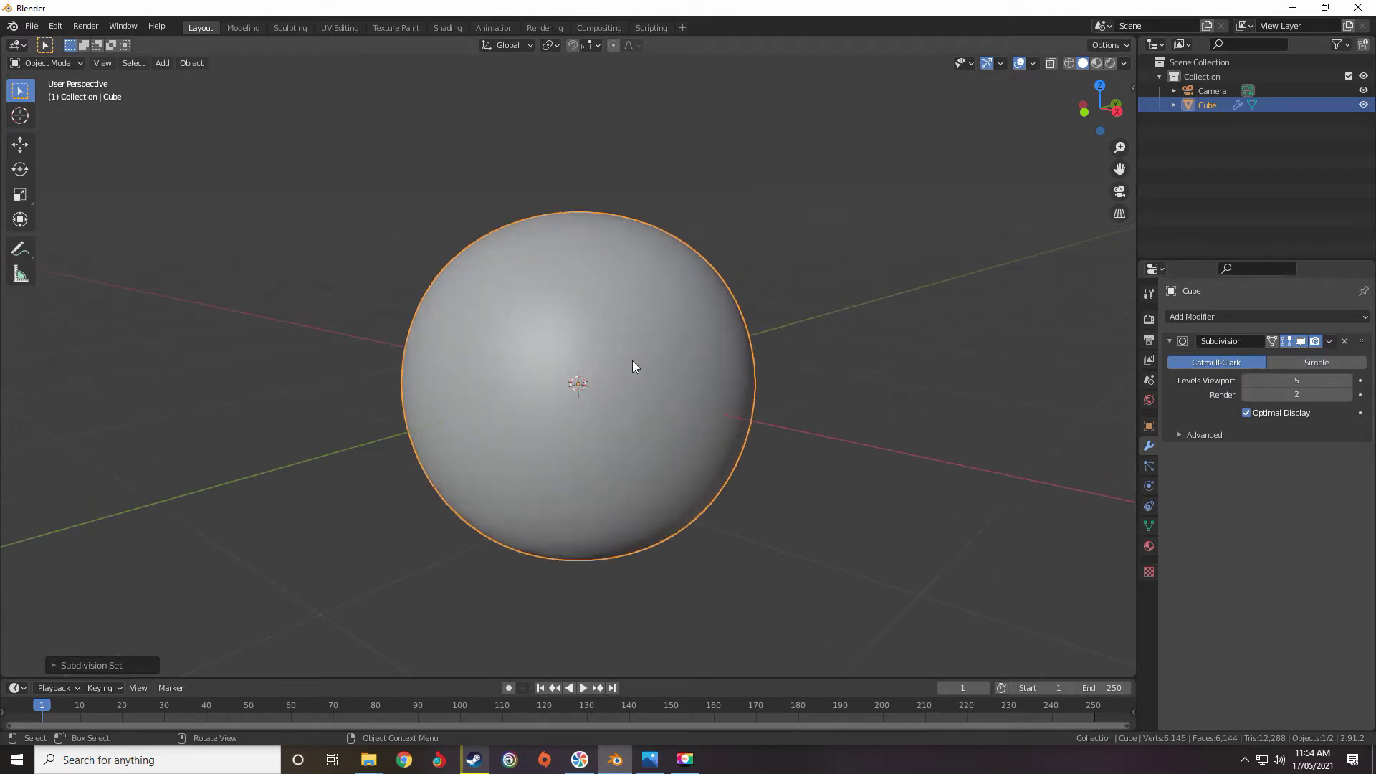
pyautogui.scroll(-2, 642, 366)
pyautogui.rightClick(649, 289)
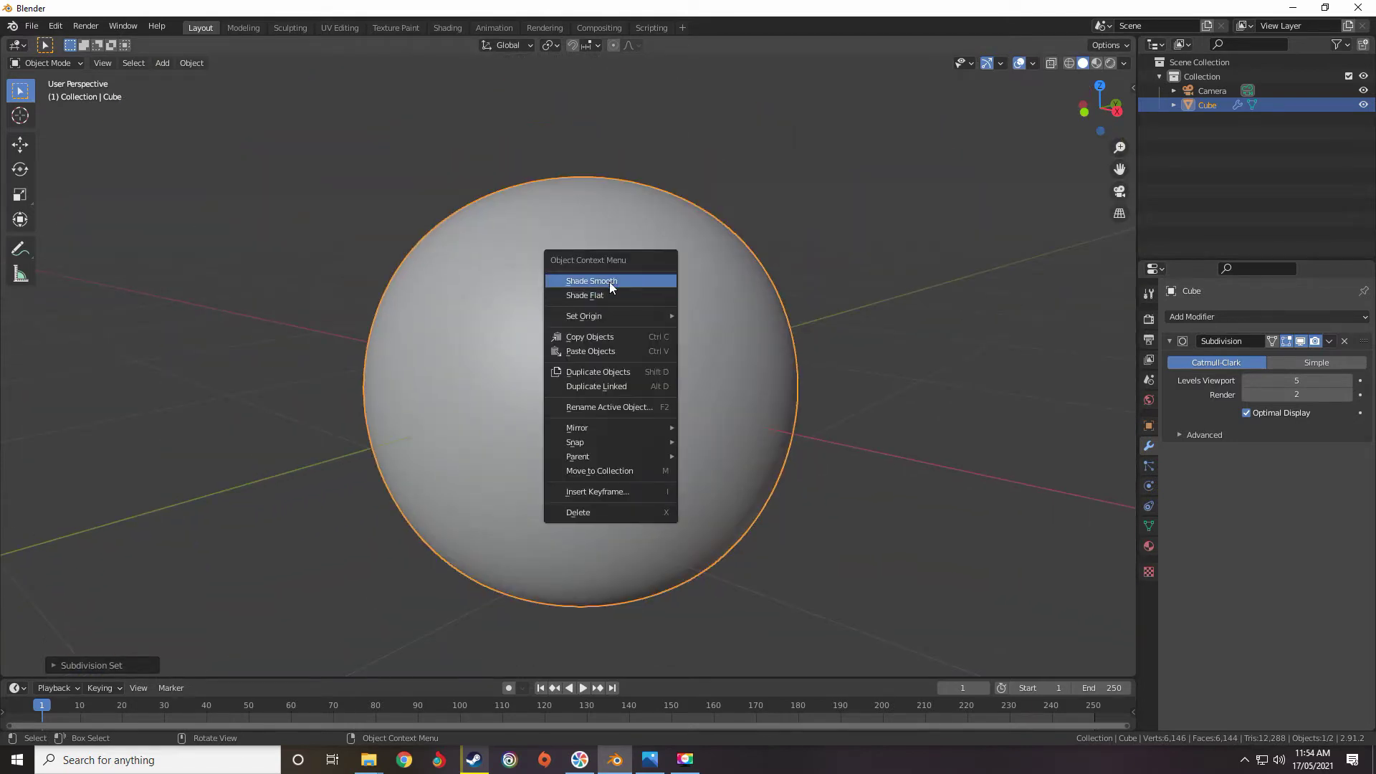
pyautogui.click(584, 280)
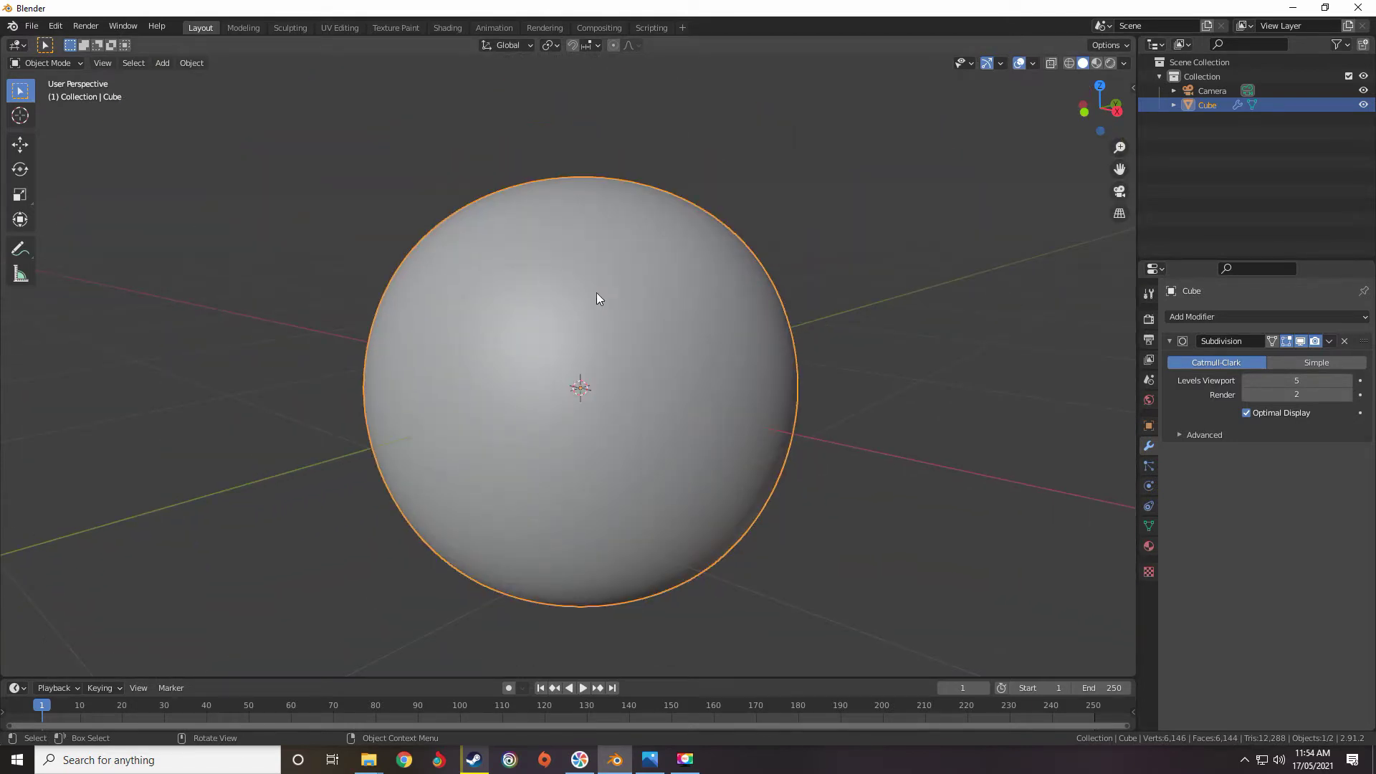
# Switch the subdivided cube to flat shading for a close-up comparison and restore smooth shading.
pyautogui.moveTo(596, 293); pyautogui.dragTo(608, 290, button='middle')
pyautogui.scroll(4, 602, 272)
pyautogui.scroll(-1, 609, 286)
pyautogui.scroll(4, 614, 285)
pyautogui.rightClick(614, 284)
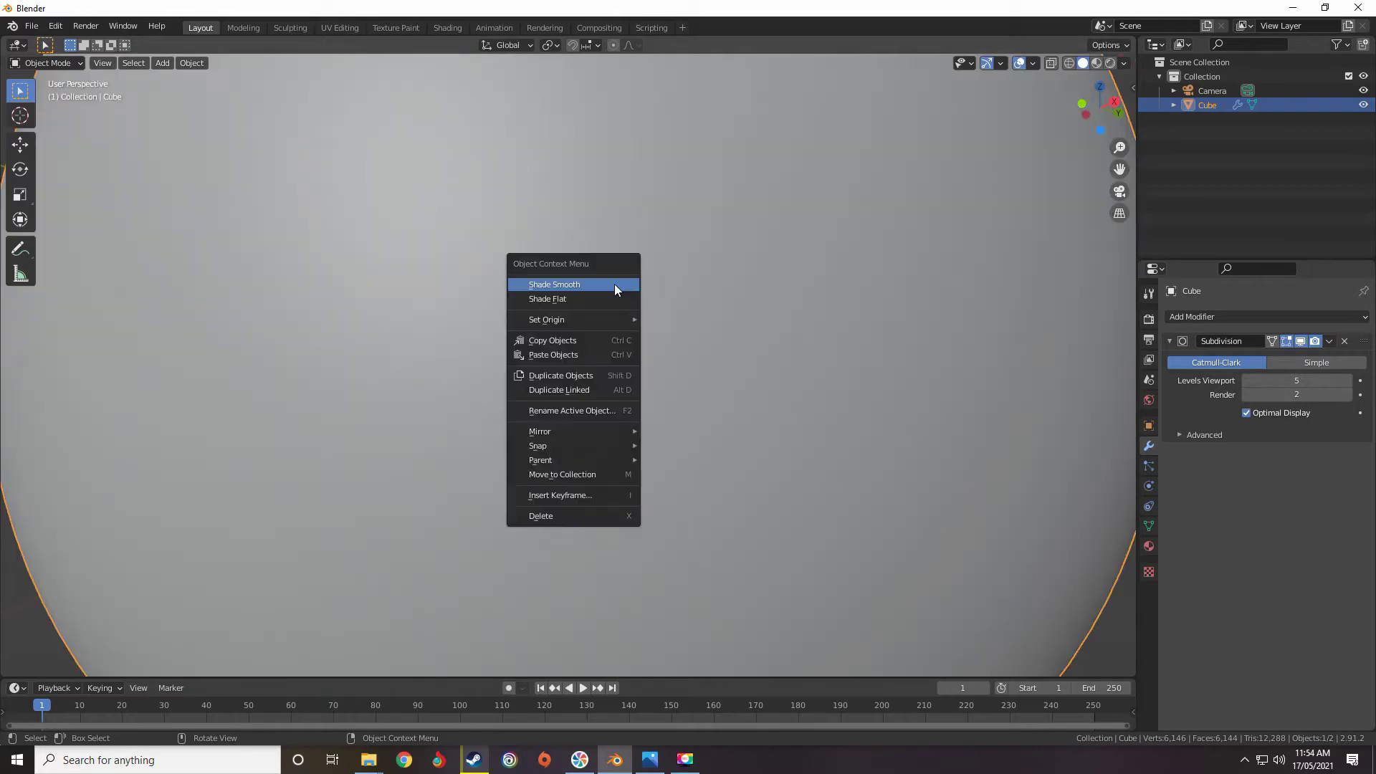
pyautogui.click(596, 299)
pyautogui.scroll(-3, 614, 289)
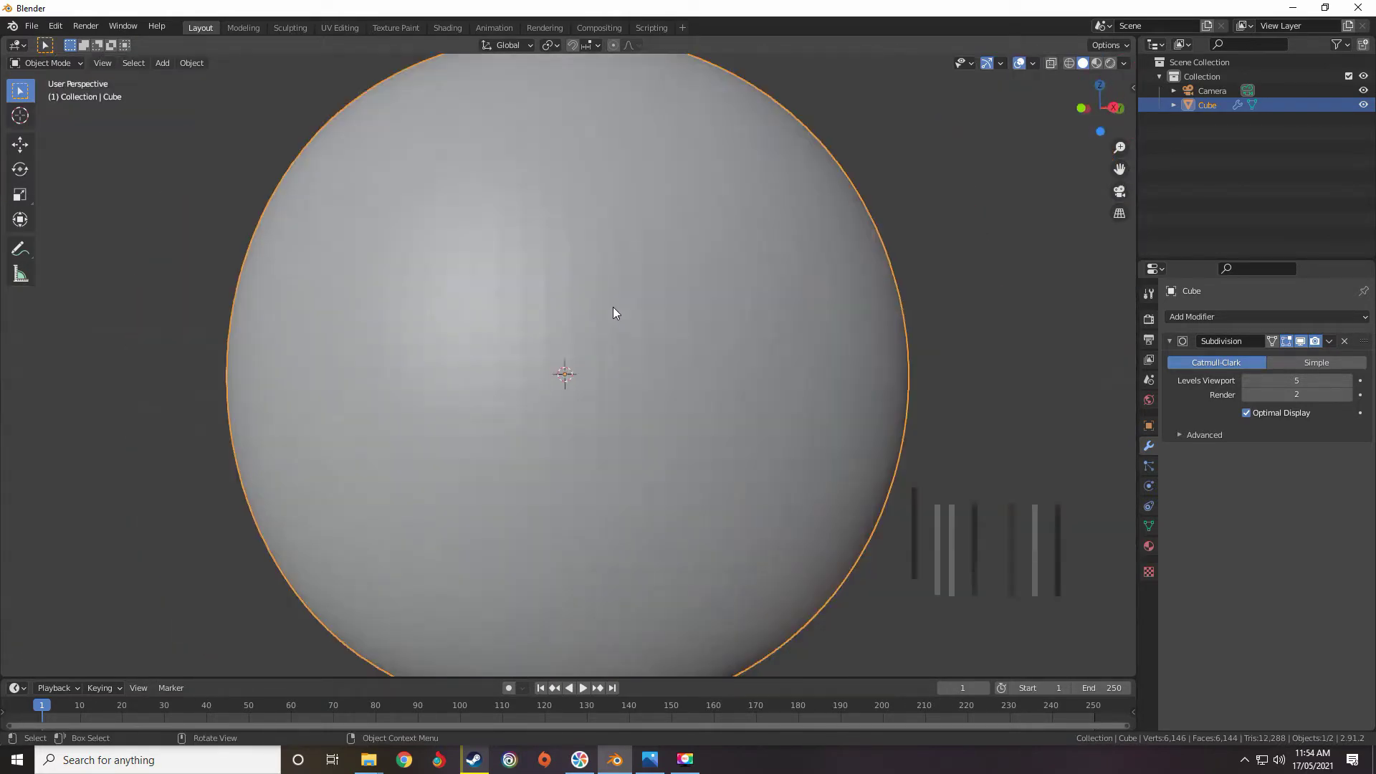
pyautogui.scroll(1, 614, 307)
pyautogui.rightClick(613, 306)
pyautogui.click(575, 285)
pyautogui.scroll(-3, 575, 285)
# Add a Cast modifier to the cube and set its factor to 1.
pyautogui.click(1241, 316)
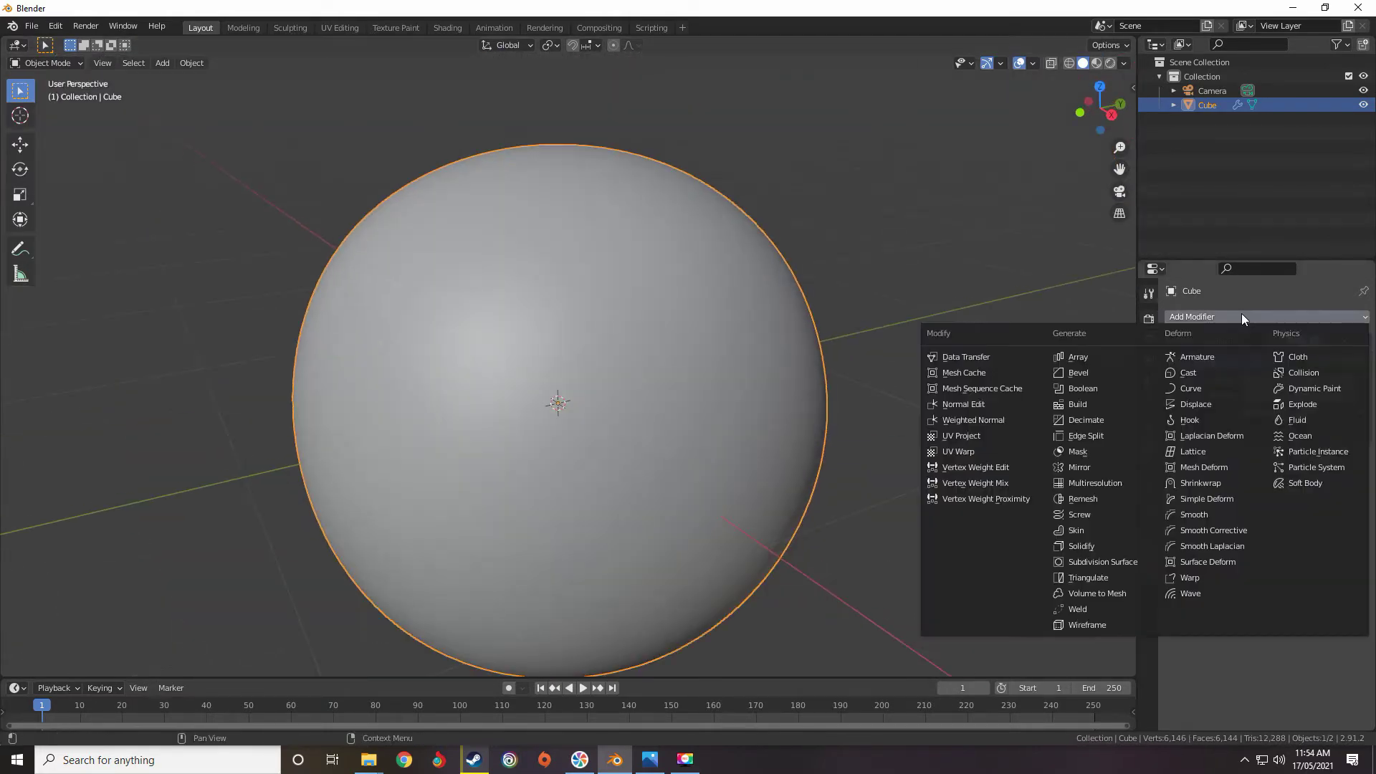
pyautogui.click(1190, 373)
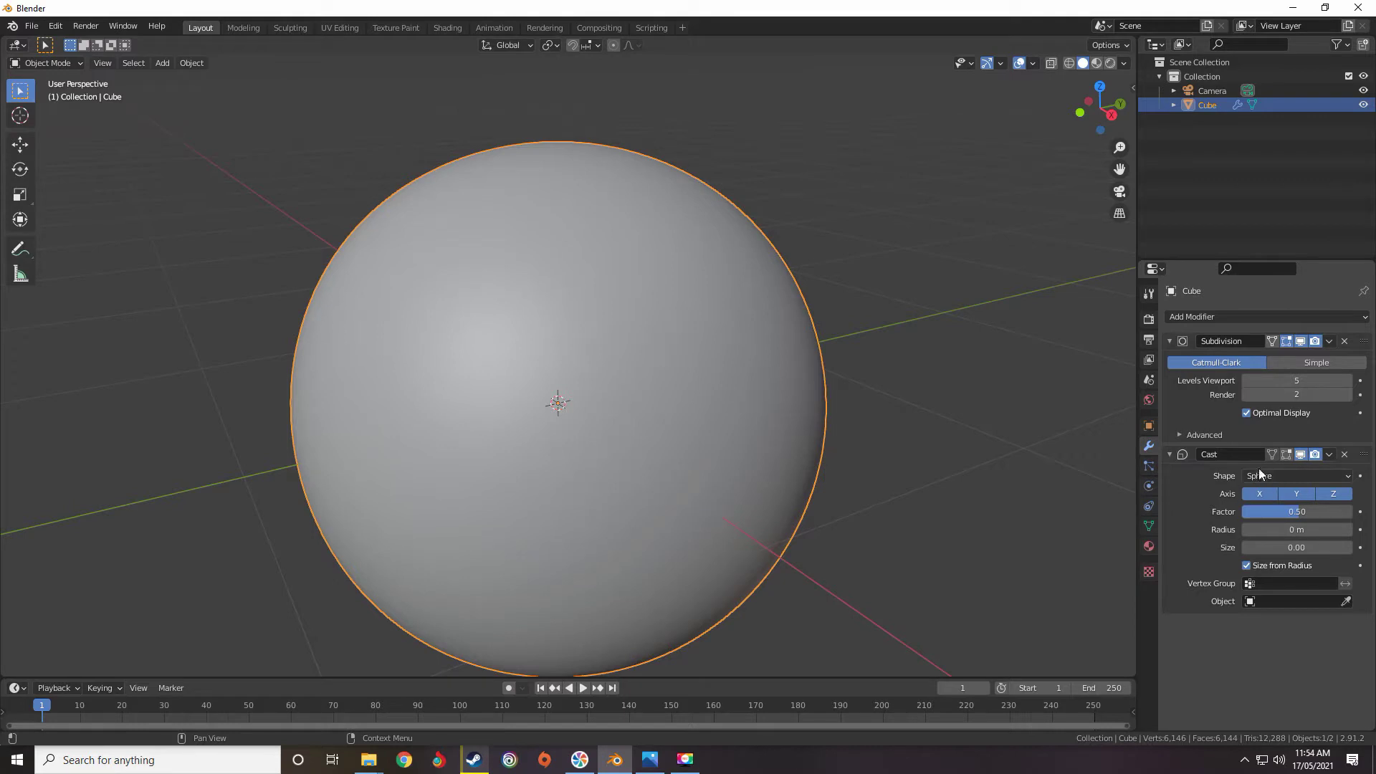
pyautogui.click(1304, 512)
pyautogui.write('1.')
pyautogui.press('Return')
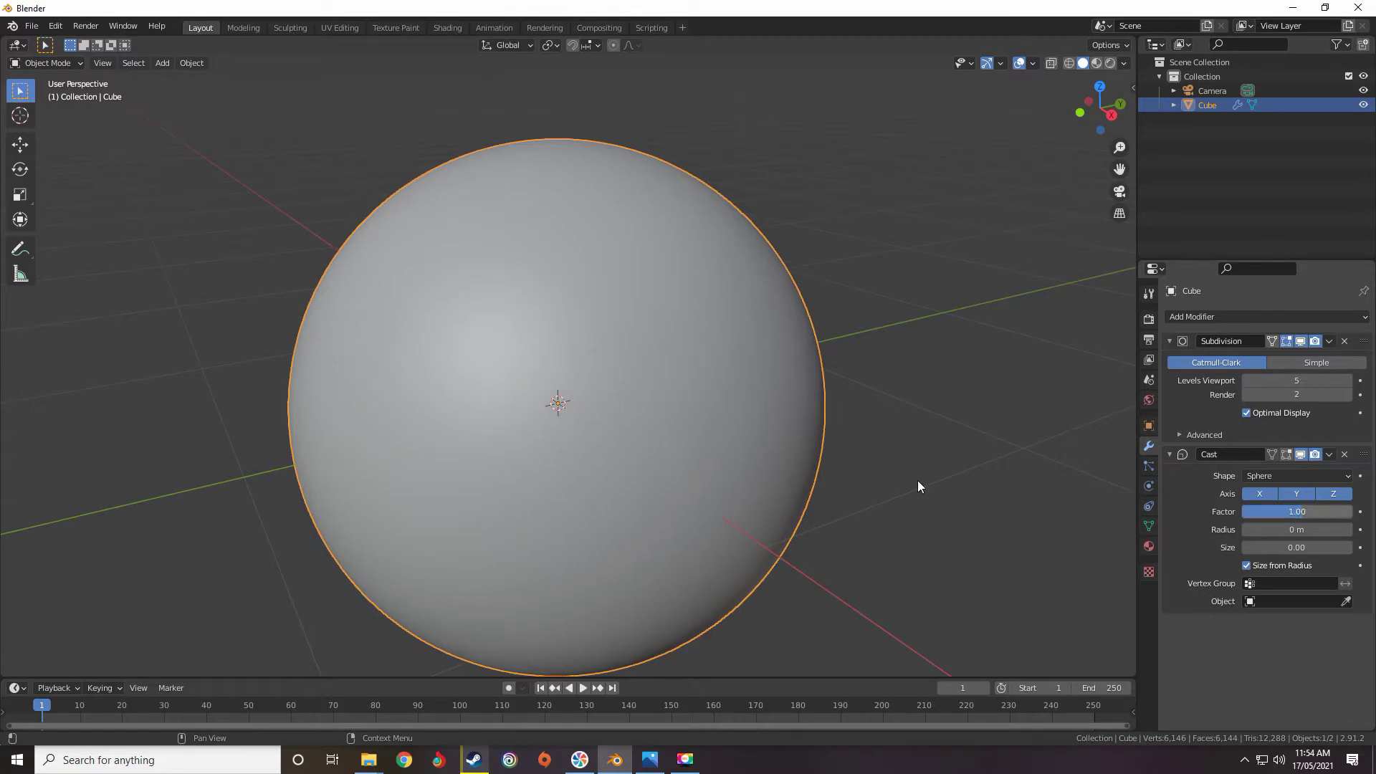
# Compare the outline from the right side view with the Cast modifier's viewport display off and on, leaving it on.
pyautogui.press('KP_3')
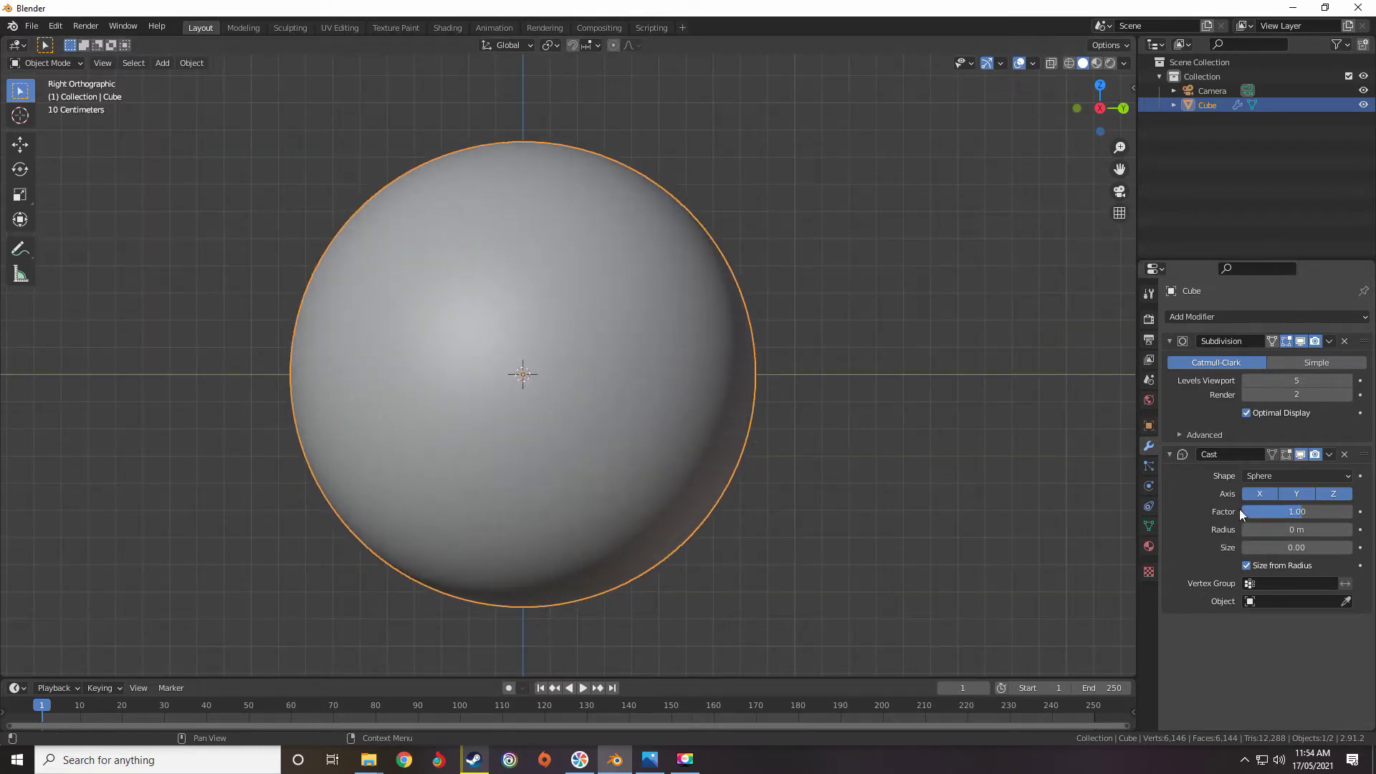
pyautogui.click(1301, 455)
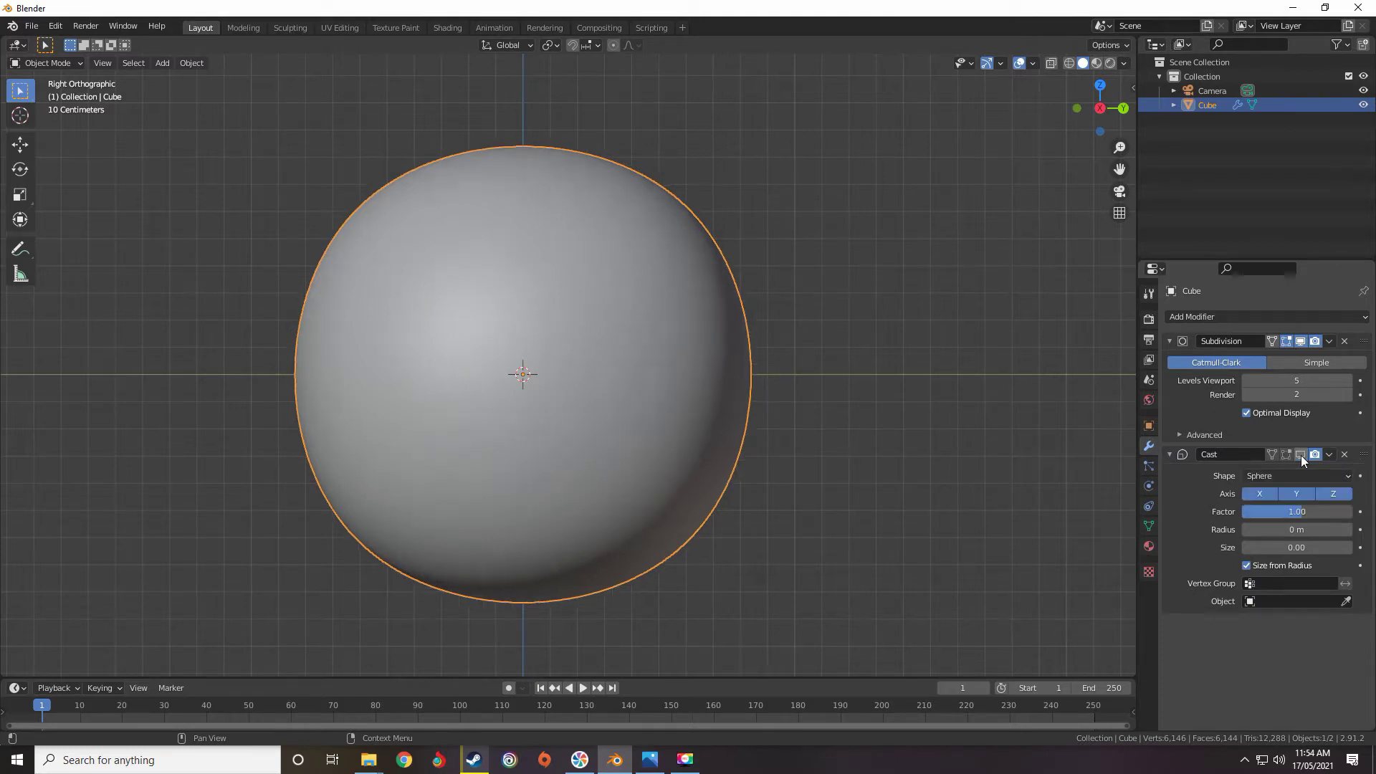
pyautogui.click(1301, 455)
pyautogui.click(1301, 454)
pyautogui.click(1301, 454)
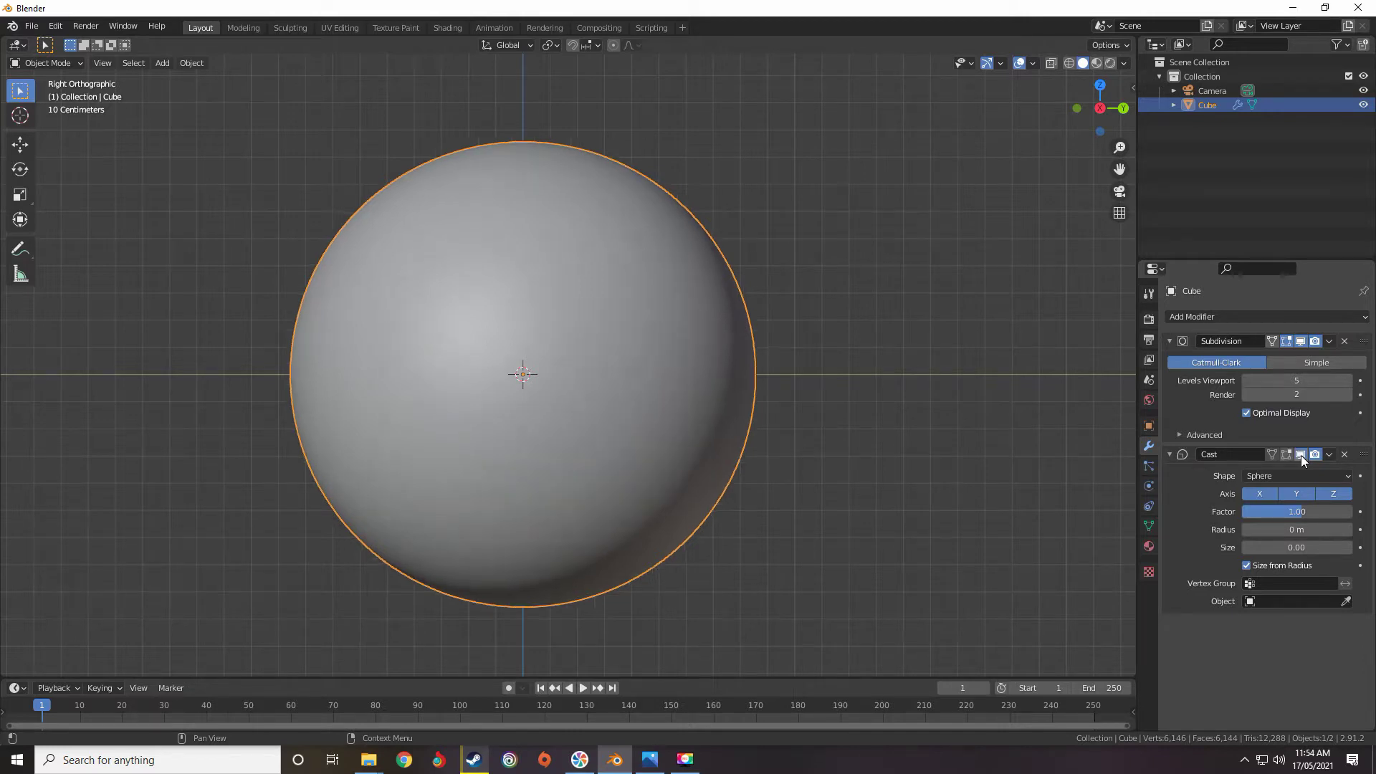
# Apply the Subdivision and Cast modifiers to the cube's mesh.
pyautogui.click(1329, 342)
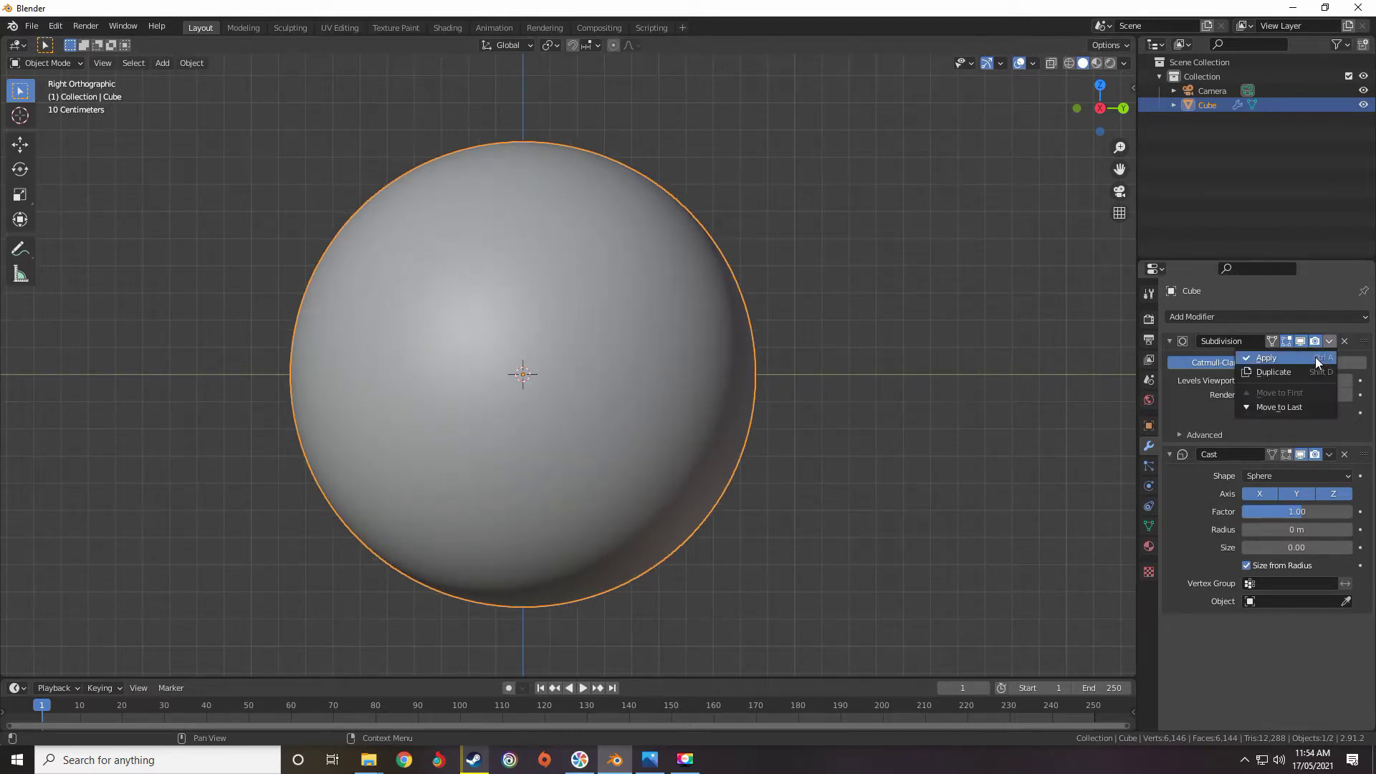
pyautogui.click(1315, 357)
pyautogui.click(1330, 343)
pyautogui.click(1309, 356)
# Examine the rounded cube's mesh topology in Edit Mode from several sides, including where the cube's corners meet.
pyautogui.moveTo(643, 386); pyautogui.dragTo(609, 445, button='middle')
pyautogui.press('Tab')
pyautogui.scroll(-4, 631, 383)
pyautogui.scroll(2, 686, 424)
pyautogui.scroll(3, 604, 427)
pyautogui.scroll(2, 591, 425)
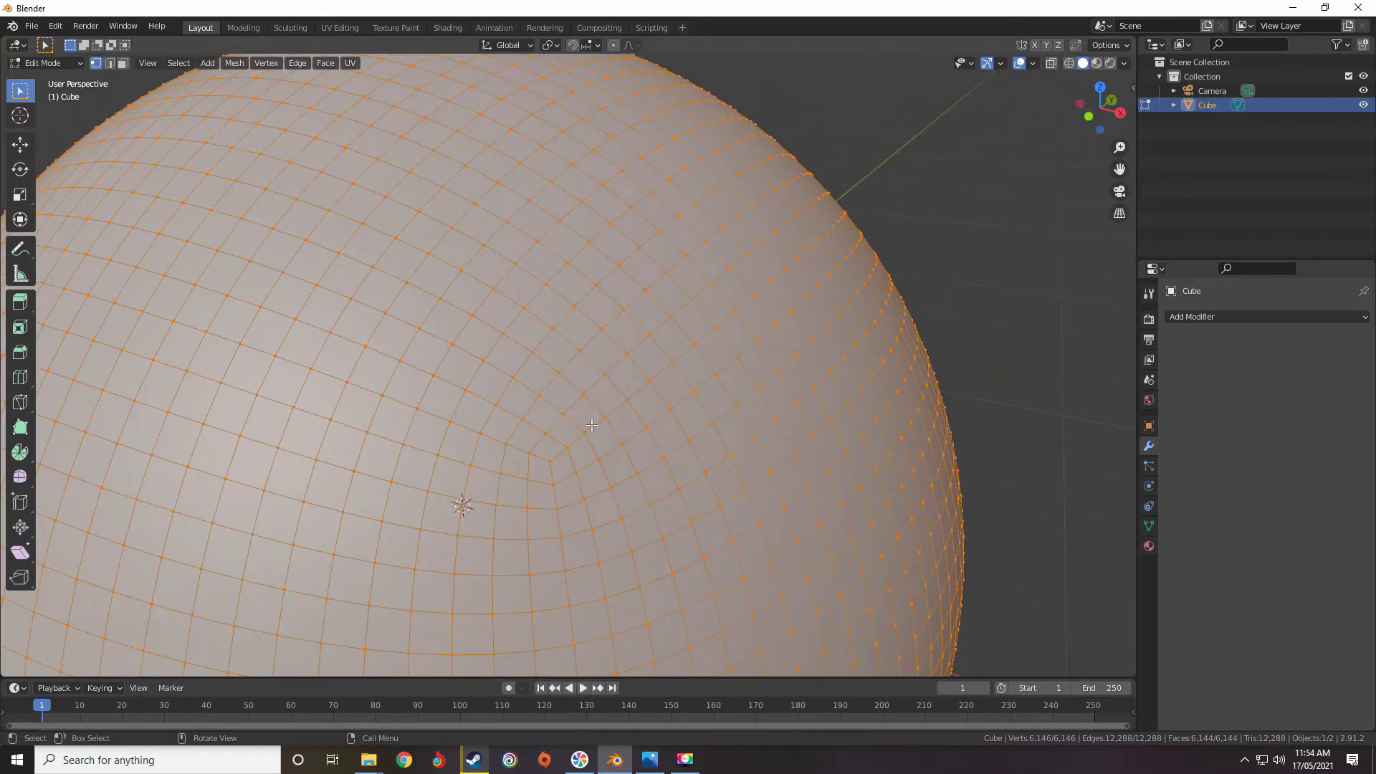
pyautogui.scroll(-4, 535, 474)
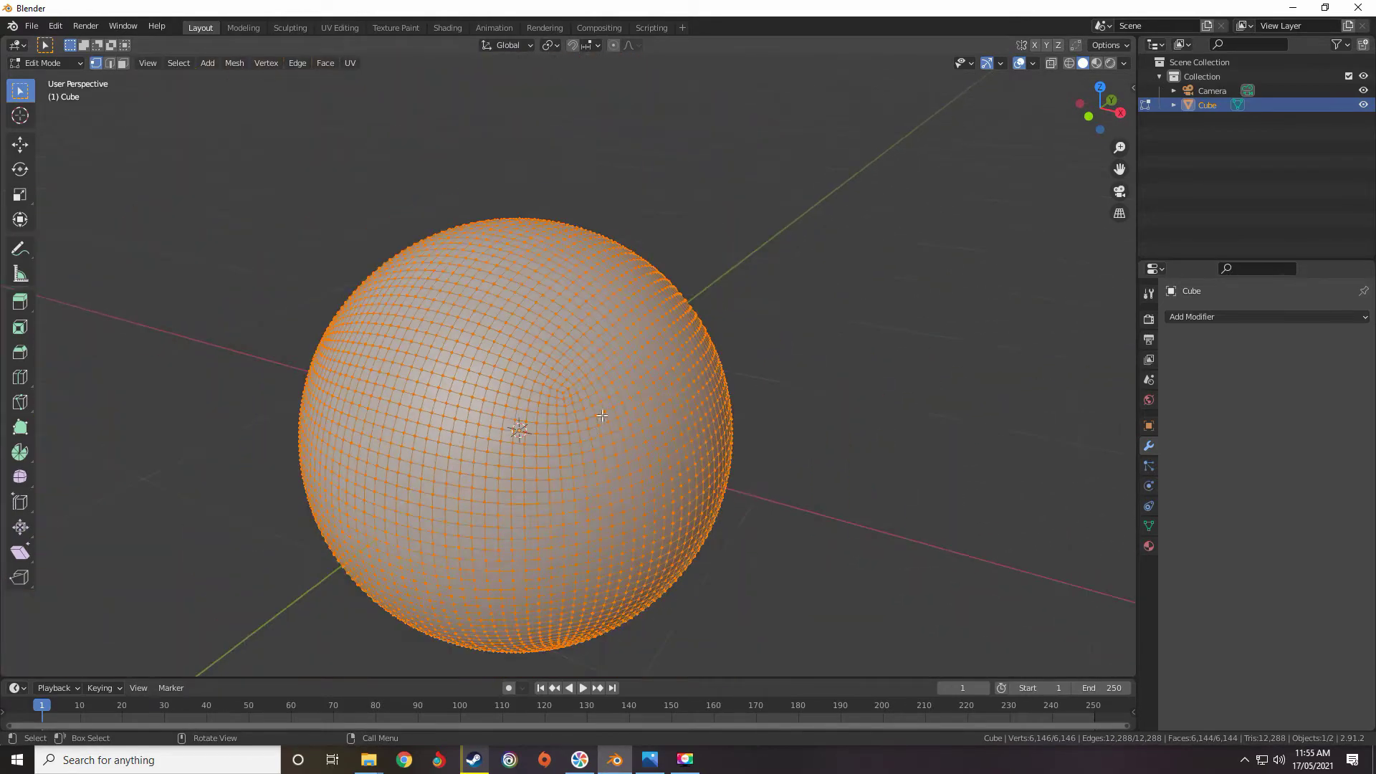
pyautogui.moveTo(564, 398); pyautogui.dragTo(411, 402, button='middle')
pyautogui.keyDown('shift'); pyautogui.moveTo(647, 396); pyautogui.dragTo(548, 373, button='middle'); pyautogui.keyUp('shift')
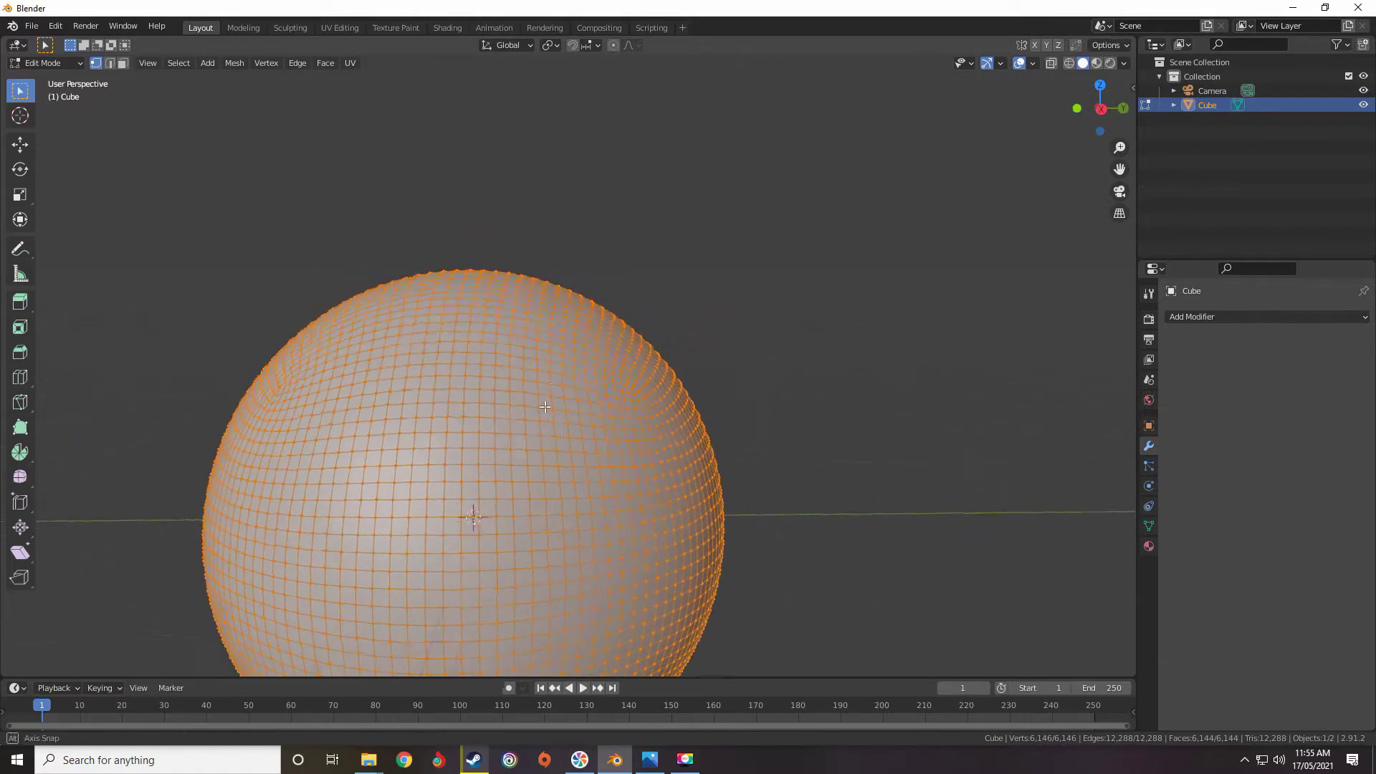
pyautogui.keyDown('shift'); pyautogui.moveTo(556, 455); pyautogui.dragTo(630, 341, button='middle'); pyautogui.keyUp('shift')
pyautogui.scroll(-3, 630, 341)
pyautogui.scroll(1, 595, 387)
pyautogui.moveTo(588, 389); pyautogui.dragTo(559, 391, button='middle')
pyautogui.scroll(2, 551, 439)
pyautogui.moveTo(552, 440); pyautogui.dragTo(686, 326, button='middle')
# Return to Object Mode and examine the rounded cube's surface and outline.
pyautogui.press('Tab')
pyautogui.scroll(-3, 613, 334)
pyautogui.scroll(2, 627, 338)
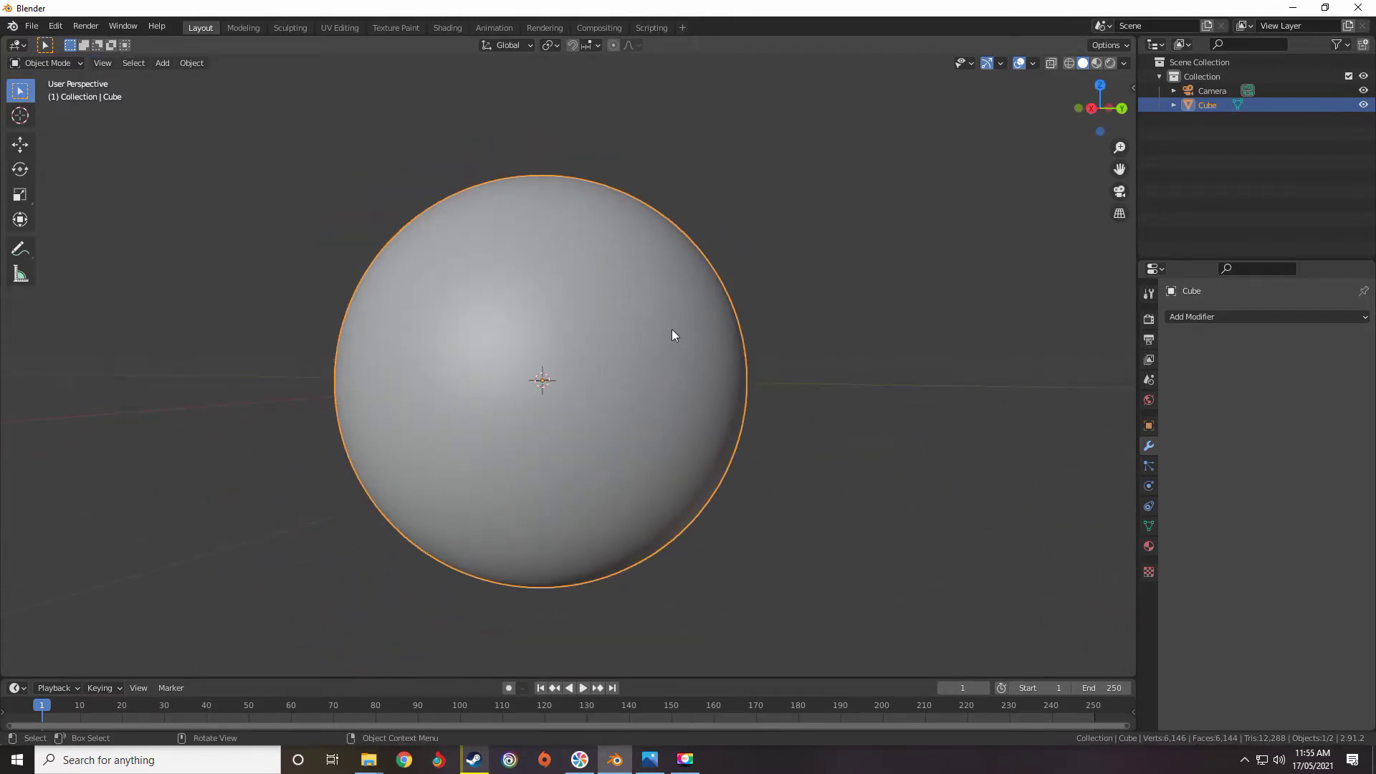
pyautogui.scroll(-2, 653, 343)
pyautogui.moveTo(695, 364)
pyautogui.mouseDown(button='middle')
pyautogui.moveTo(732, 359)
pyautogui.moveTo(703, 364)
pyautogui.mouseUp(button='middle')
pyautogui.scroll(2, 702, 364)
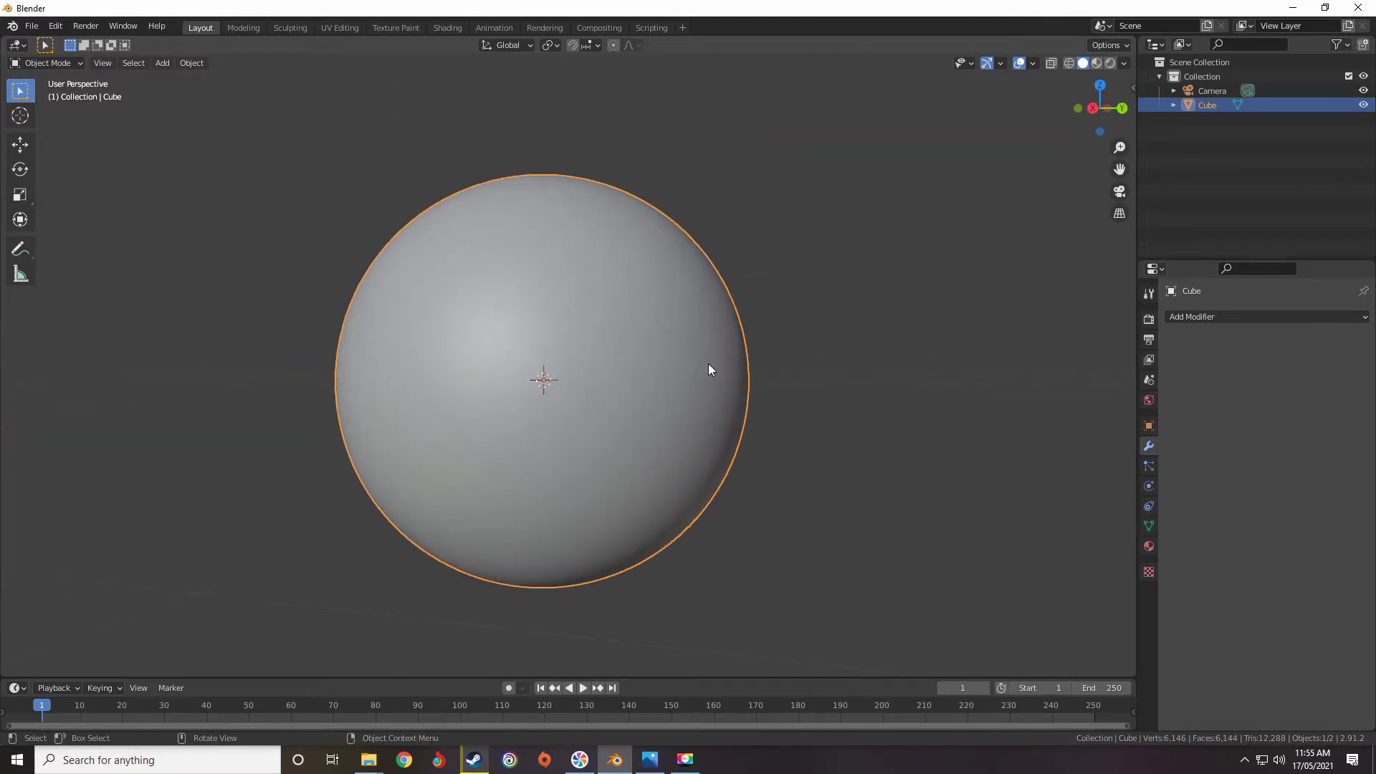
pyautogui.moveTo(708, 370); pyautogui.dragTo(756, 367, button='middle')
pyautogui.scroll(-2, 715, 374)
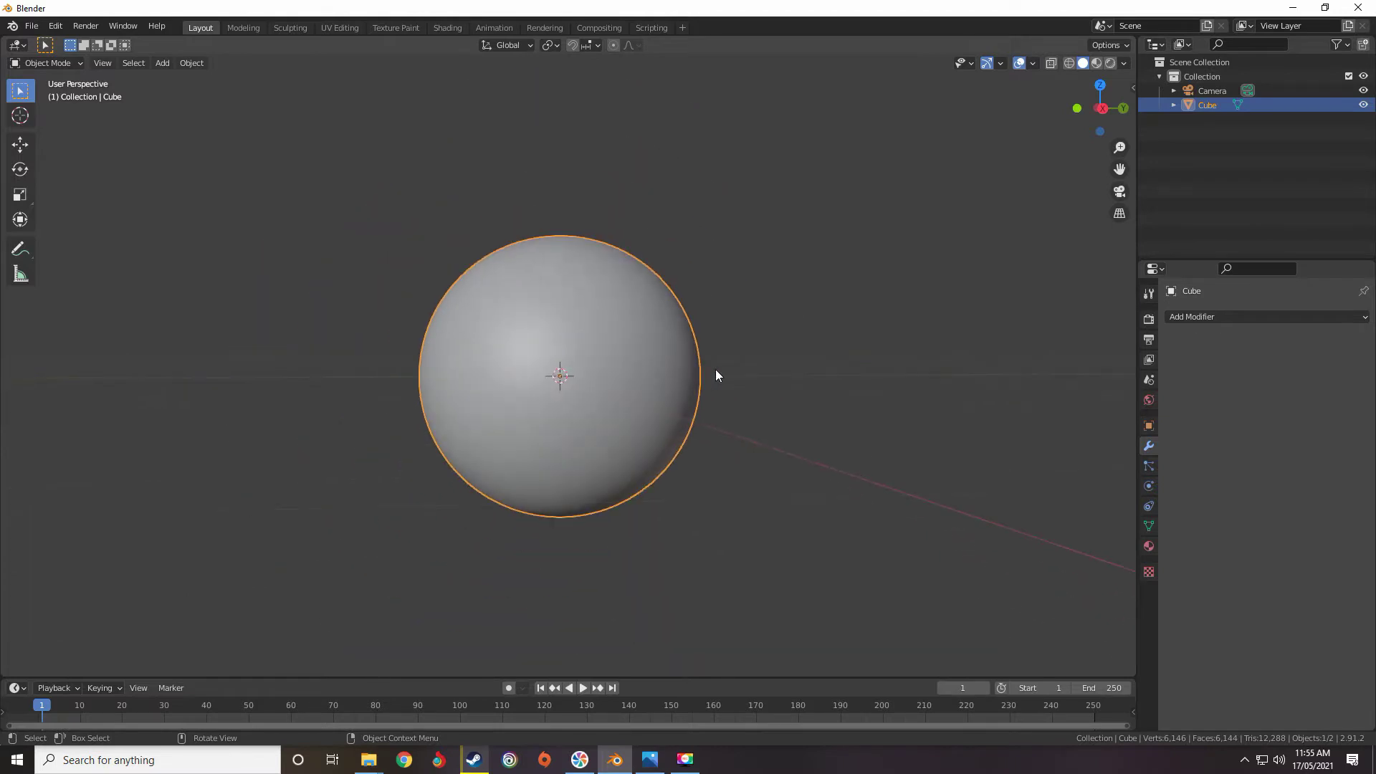
# Delete the rounded cube and add an ico sphere mesh.
pyautogui.press('Delete')
pyautogui.hotkey('shift', 'a')
pyautogui.moveTo(716, 369)
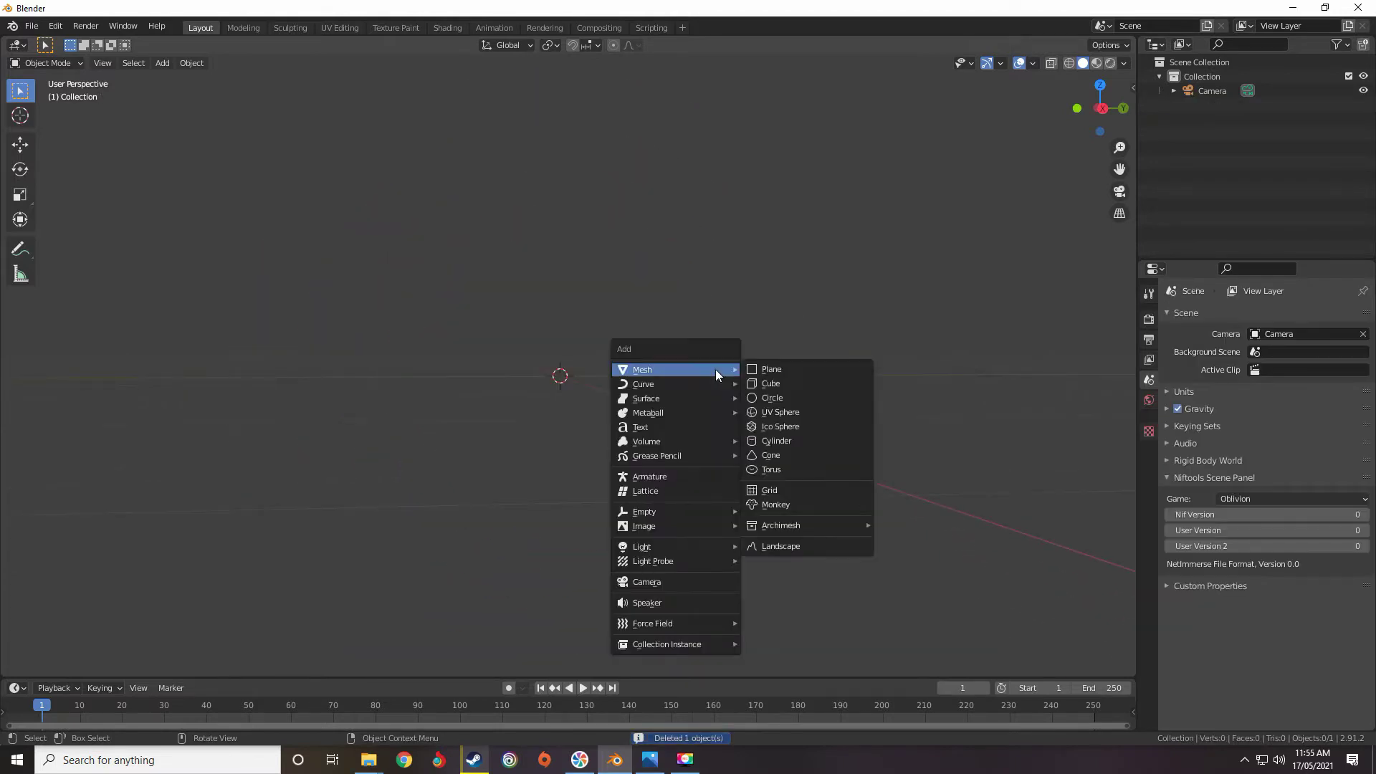
pyautogui.click(789, 425)
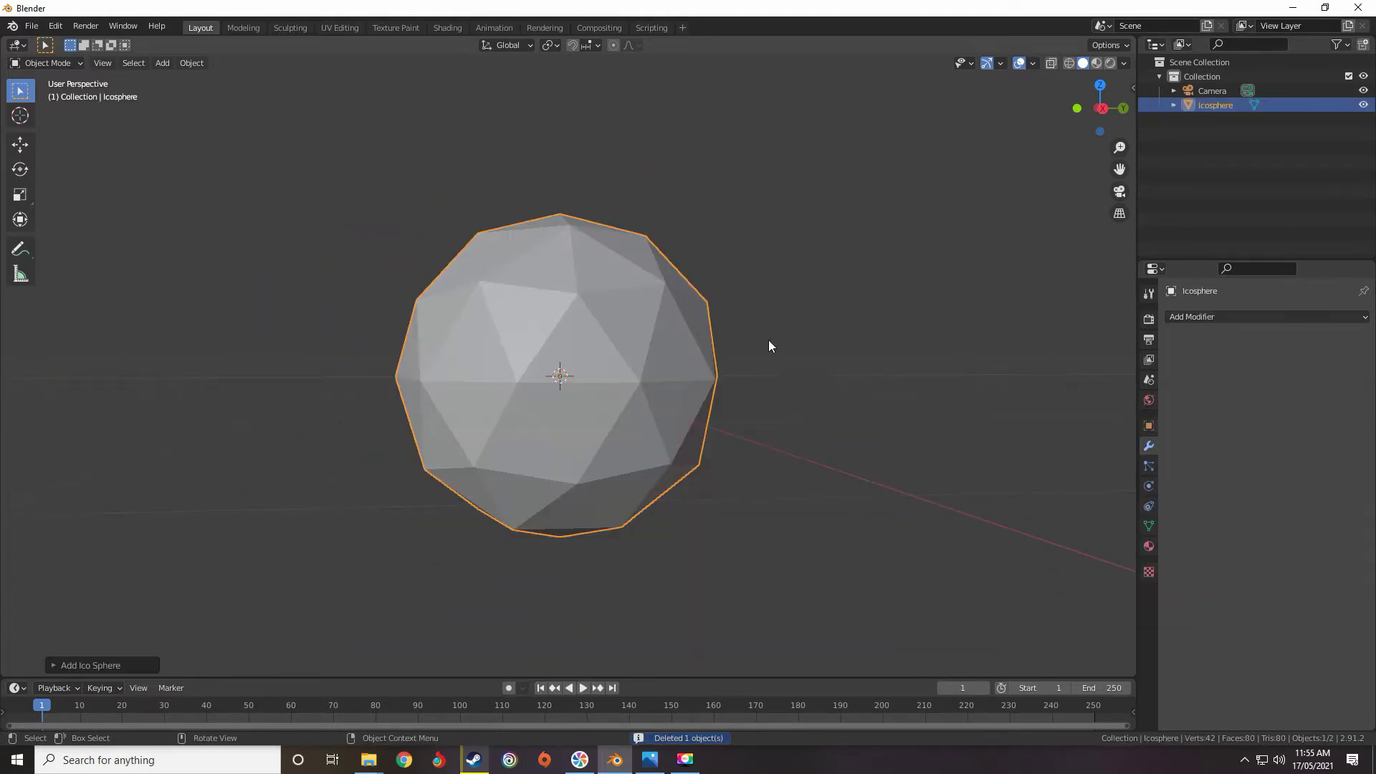
# Set the new ico sphere's subdivisions to 4 and check its surface.
pyautogui.click(60, 667)
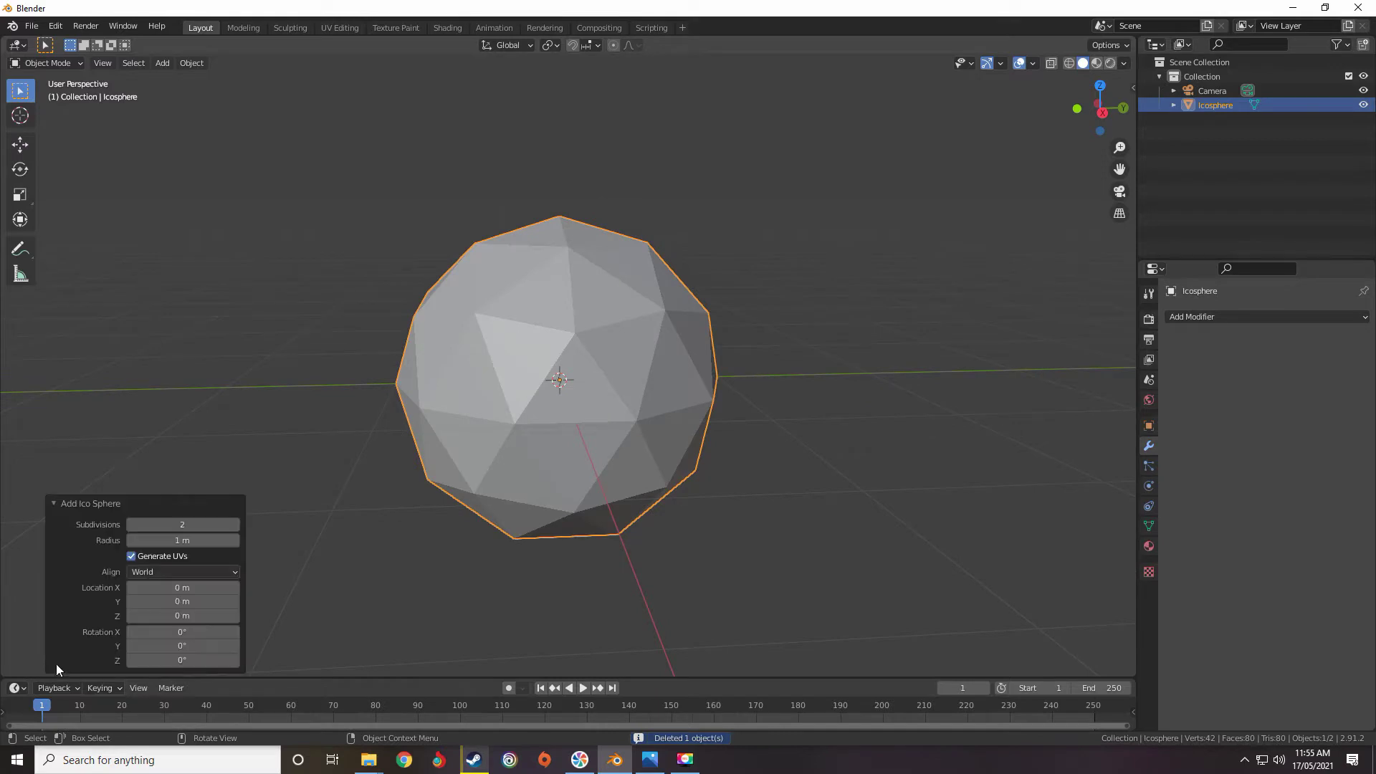
pyautogui.click(180, 524)
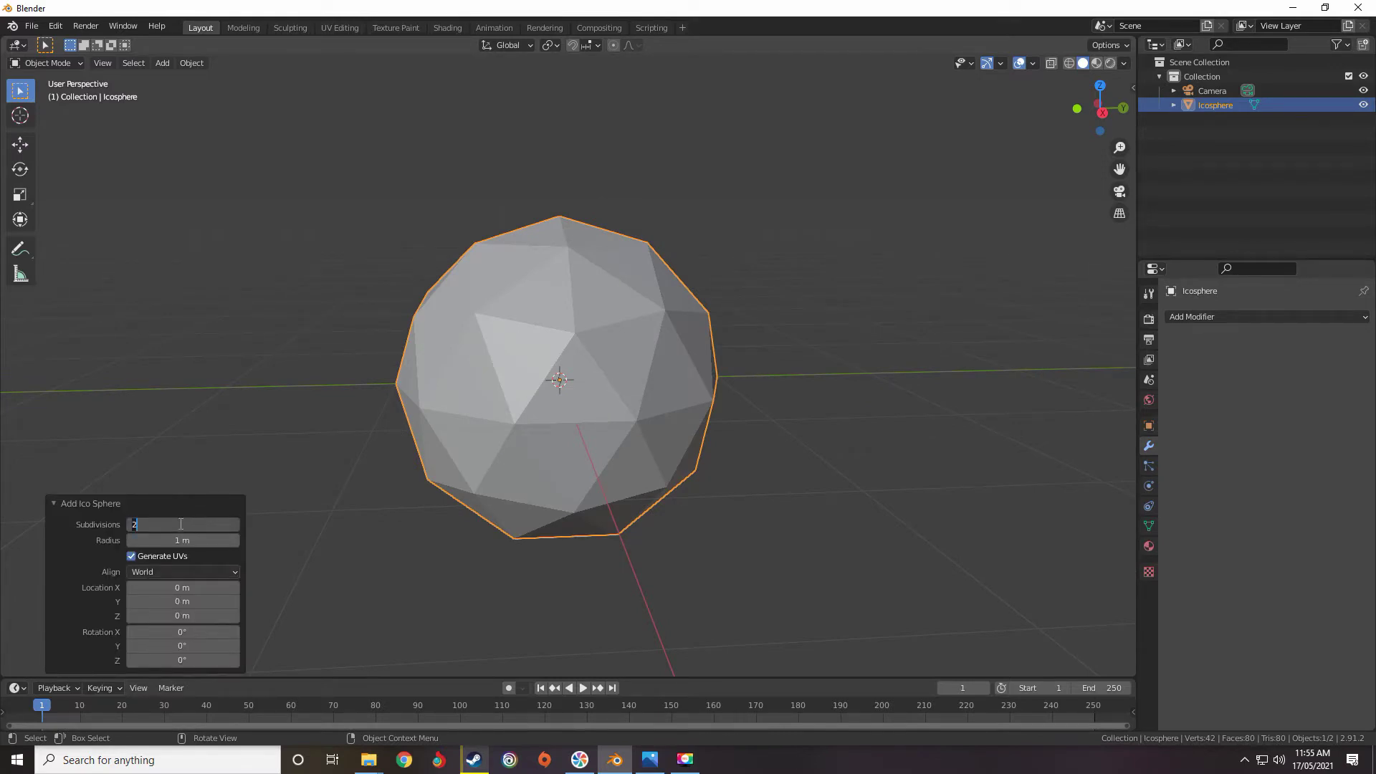
pyautogui.write('4')
pyautogui.press('Return')
pyautogui.moveTo(494, 287); pyautogui.dragTo(580, 348, button='middle')
pyautogui.moveTo(518, 195); pyautogui.dragTo(702, 380, button='middle')
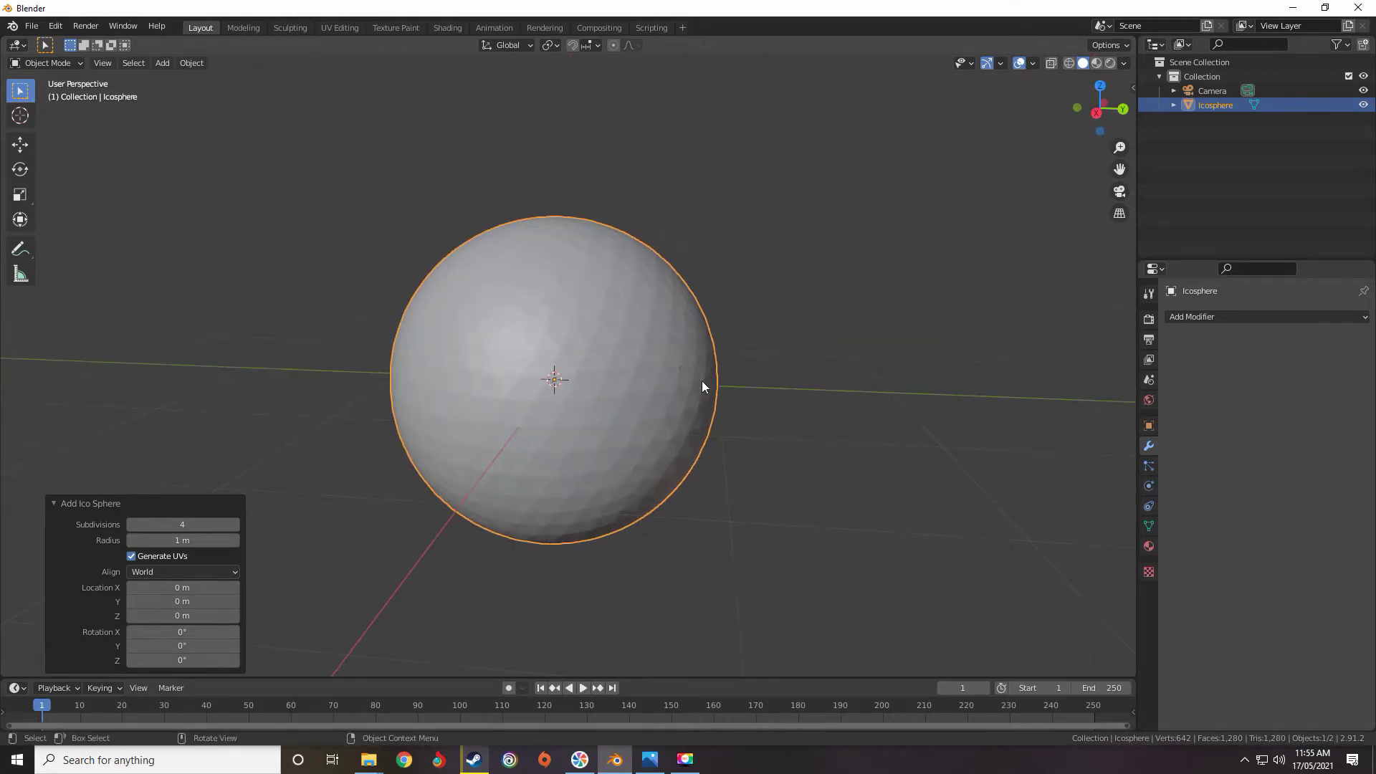
# Reselect the ico sphere and add a Subdivision modifier at level 2.
pyautogui.click(1191, 317)
pyautogui.hotkey('alt', 'a')
pyautogui.click(571, 326)
pyautogui.moveTo(571, 326)
pyautogui.mouseDown(button='middle')
pyautogui.moveTo(586, 348)
pyautogui.moveTo(576, 330)
pyautogui.mouseUp(button='middle')
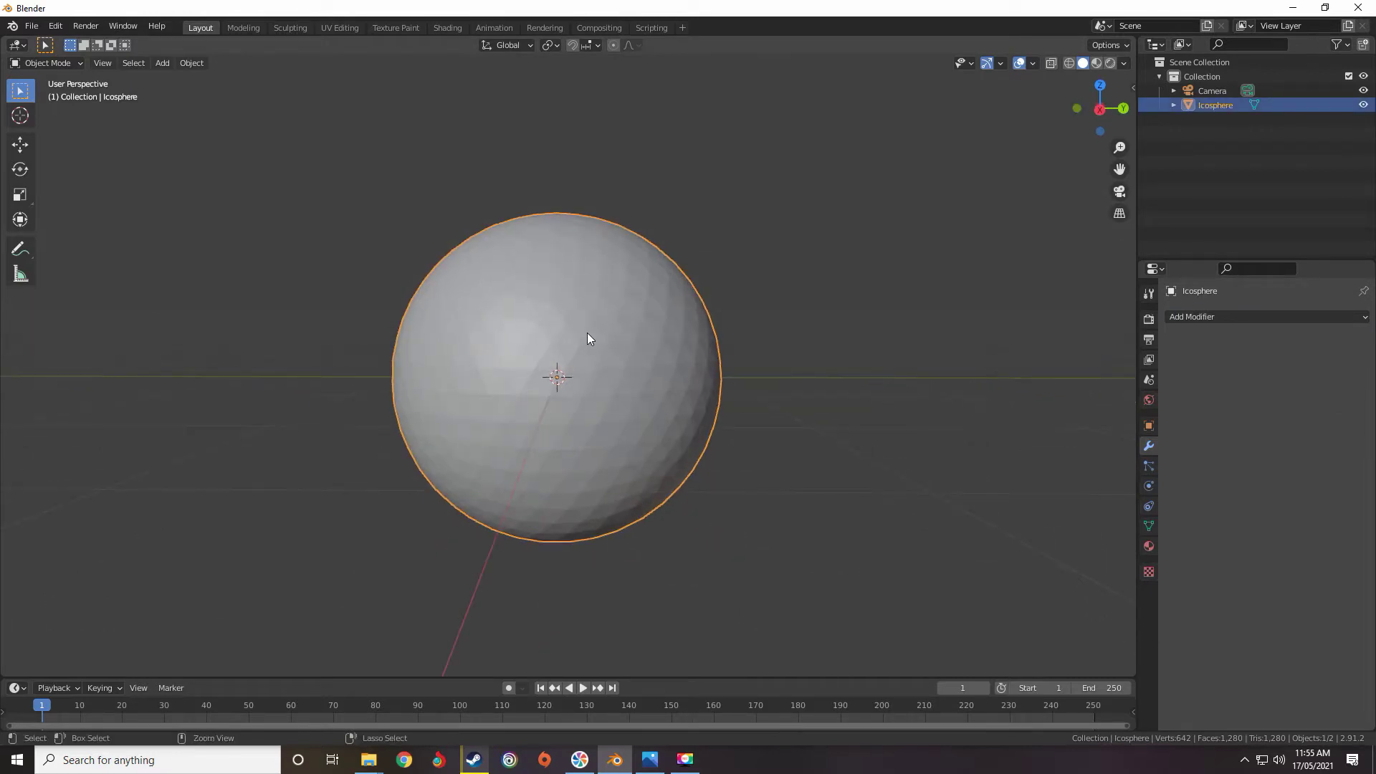
pyautogui.hotkey('ctrl', '2')
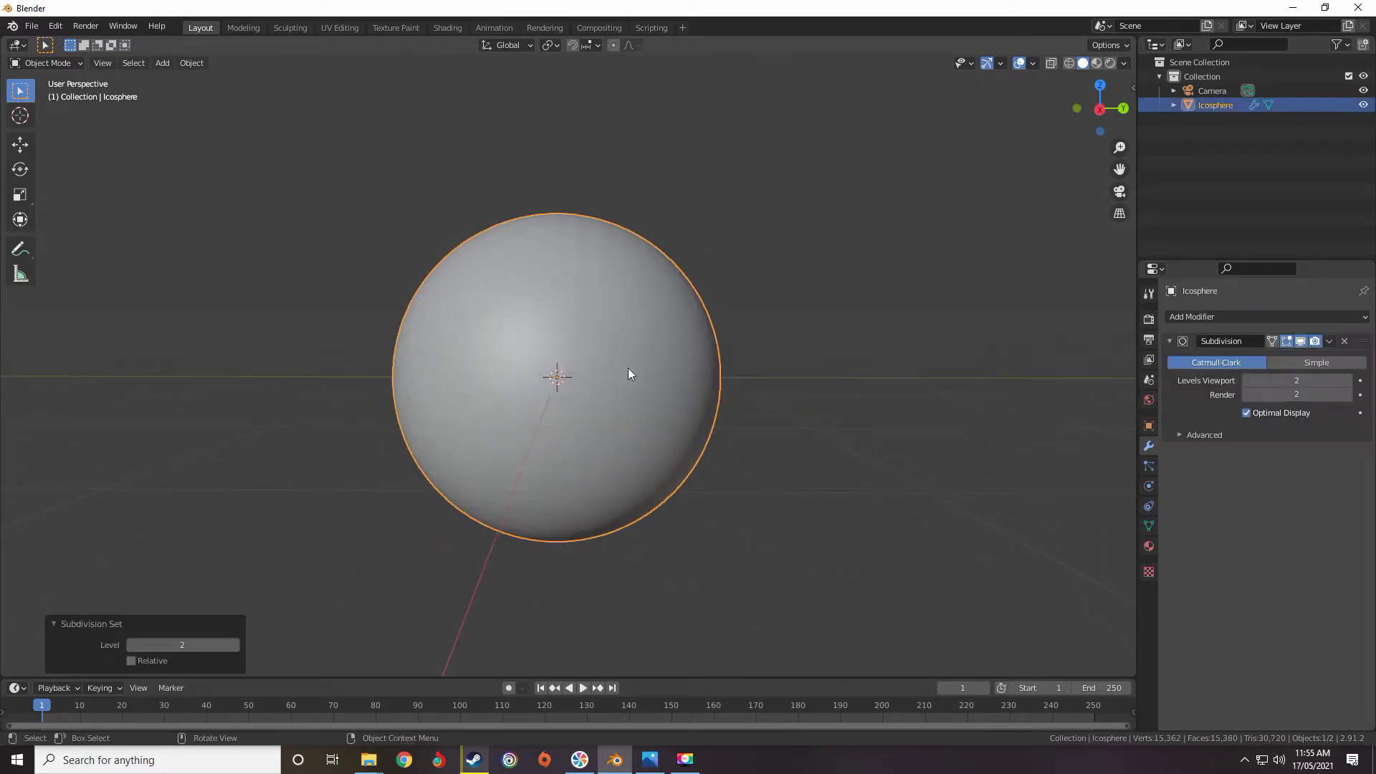
# Inspect the ico sphere's surface up close and lower its Subdivision modifier to 1 viewport level.
pyautogui.moveTo(760, 374); pyautogui.dragTo(771, 384, button='middle')
pyautogui.scroll(5, 787, 393)
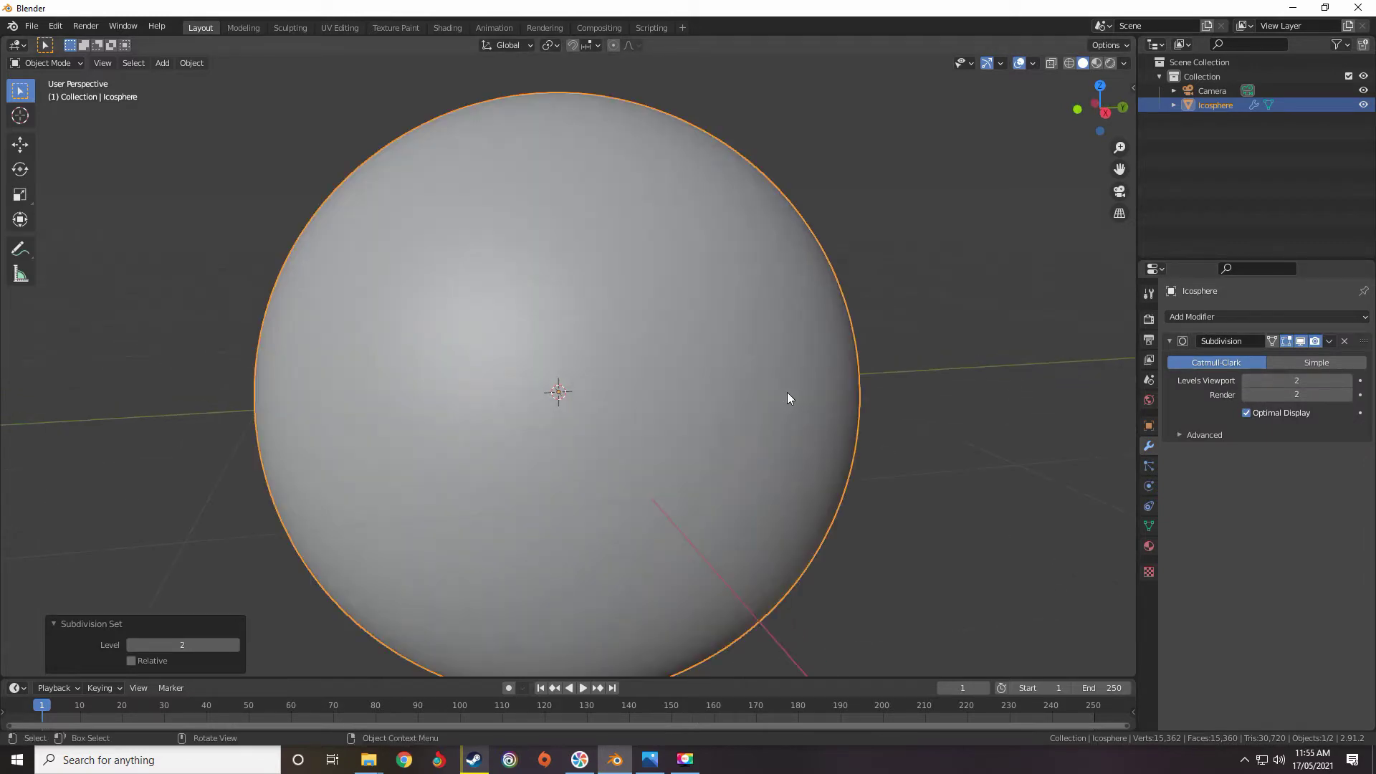
pyautogui.scroll(-2, 854, 370)
pyautogui.click(1247, 380)
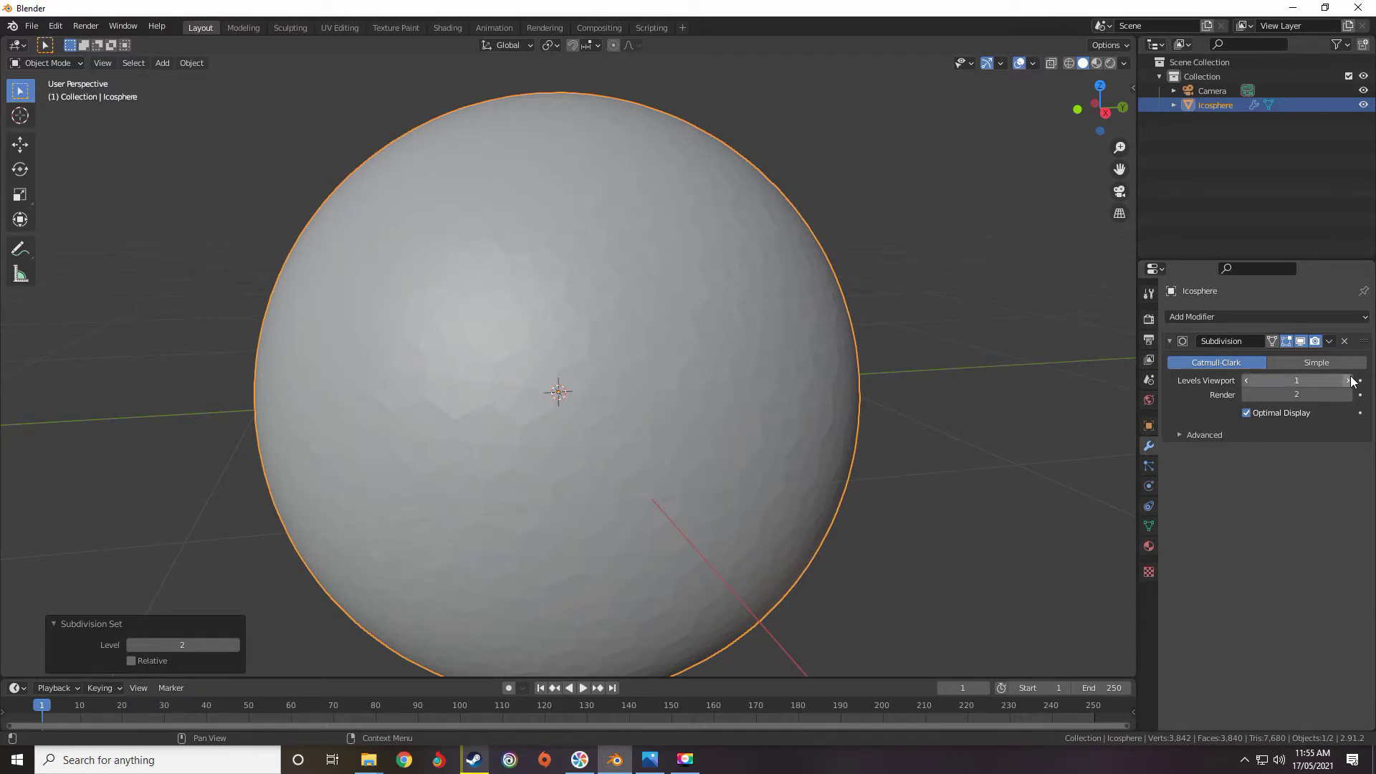
# Raise the ico sphere's Subdivision modifier to viewport level 2 and shade the sphere smooth.
pyautogui.click(1351, 380)
pyautogui.rightClick(658, 325)
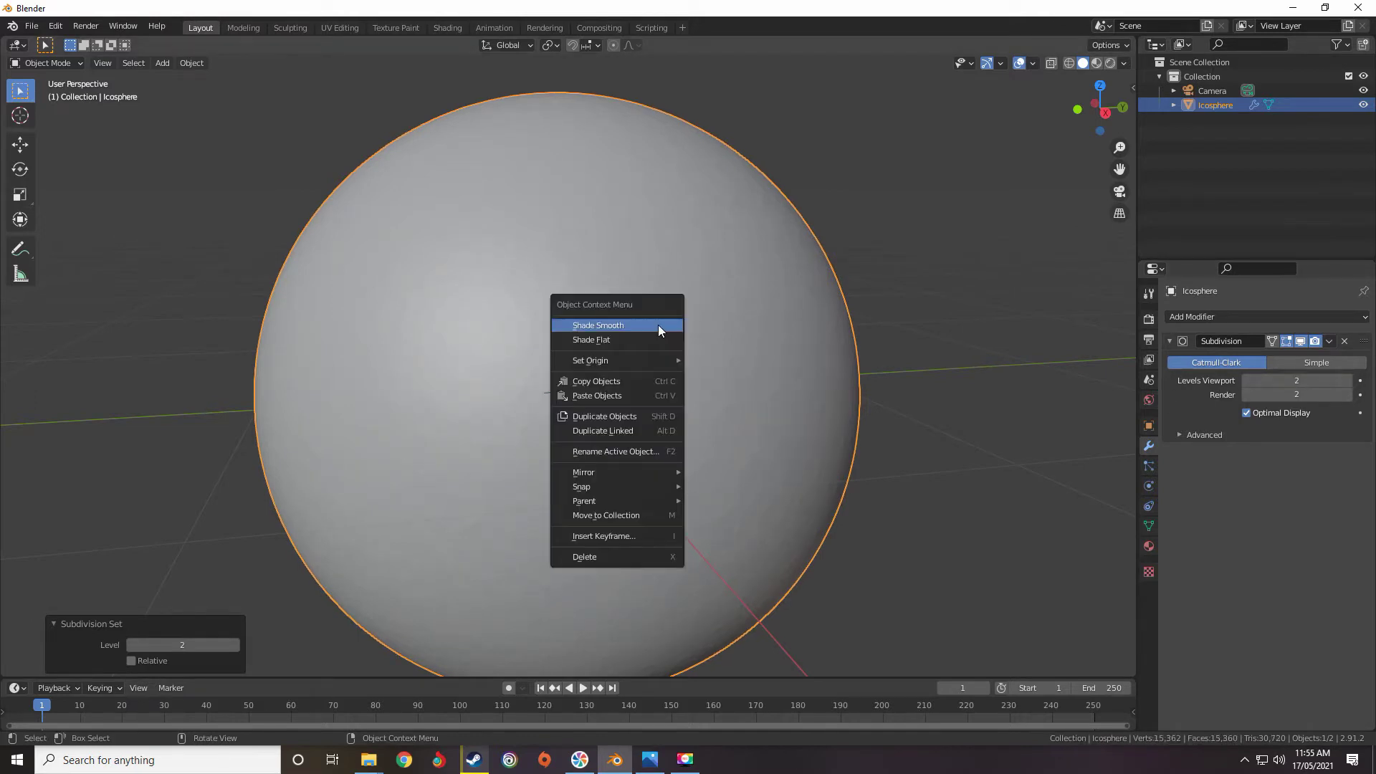
pyautogui.click(595, 326)
pyautogui.scroll(-4, 771, 324)
pyautogui.click(763, 328)
pyautogui.scroll(-2, 711, 311)
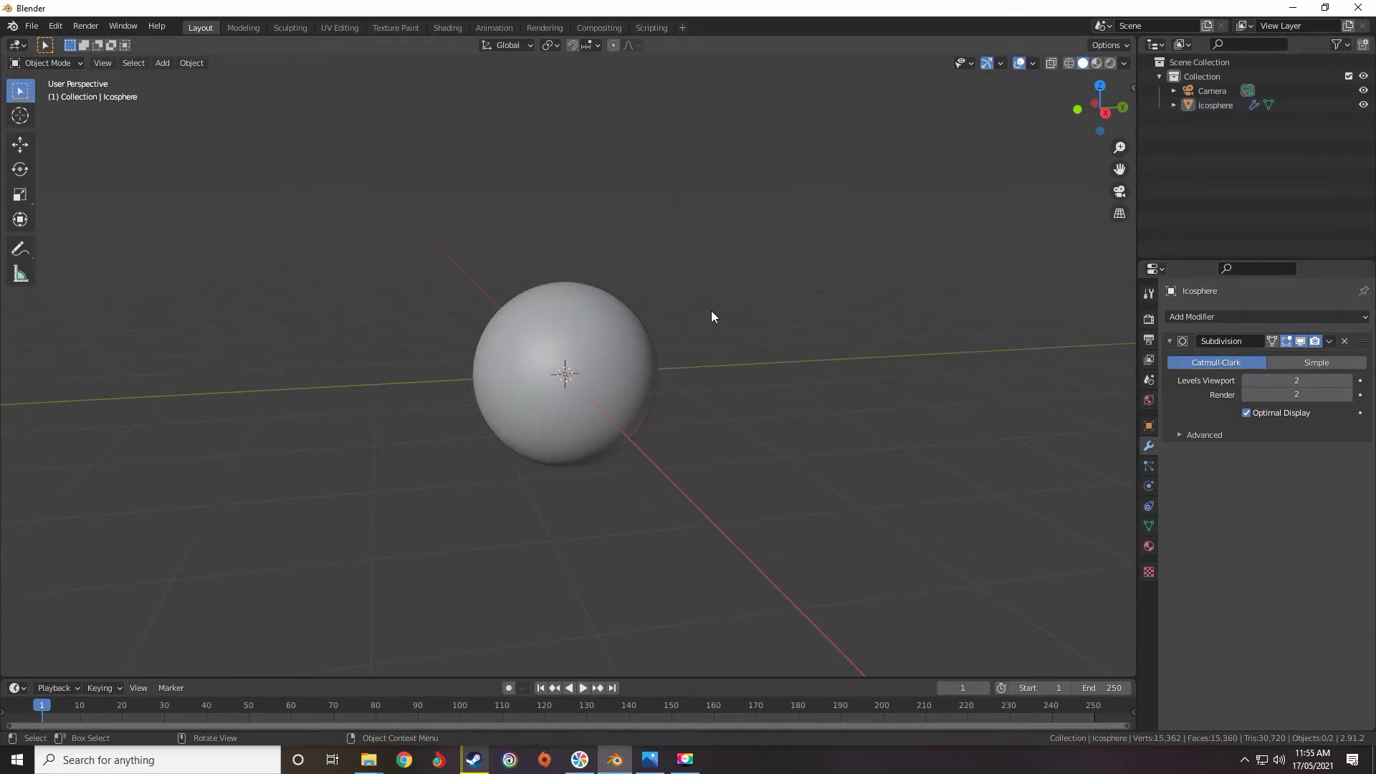
# Examine the ico sphere's outline and surface up close in the right orthographic view.
pyautogui.press('KP_3')
pyautogui.click(638, 324)
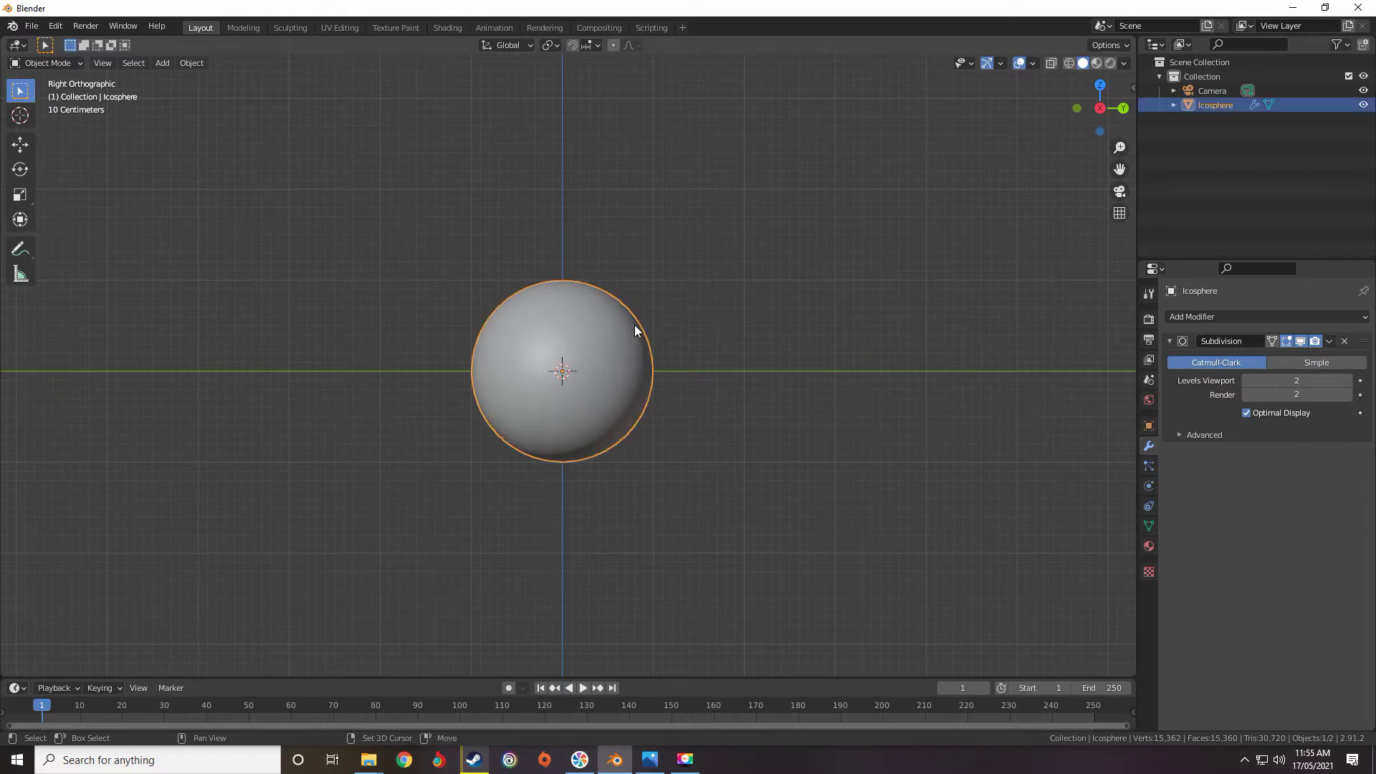
pyautogui.scroll(4, 635, 358)
pyautogui.scroll(2, 685, 417)
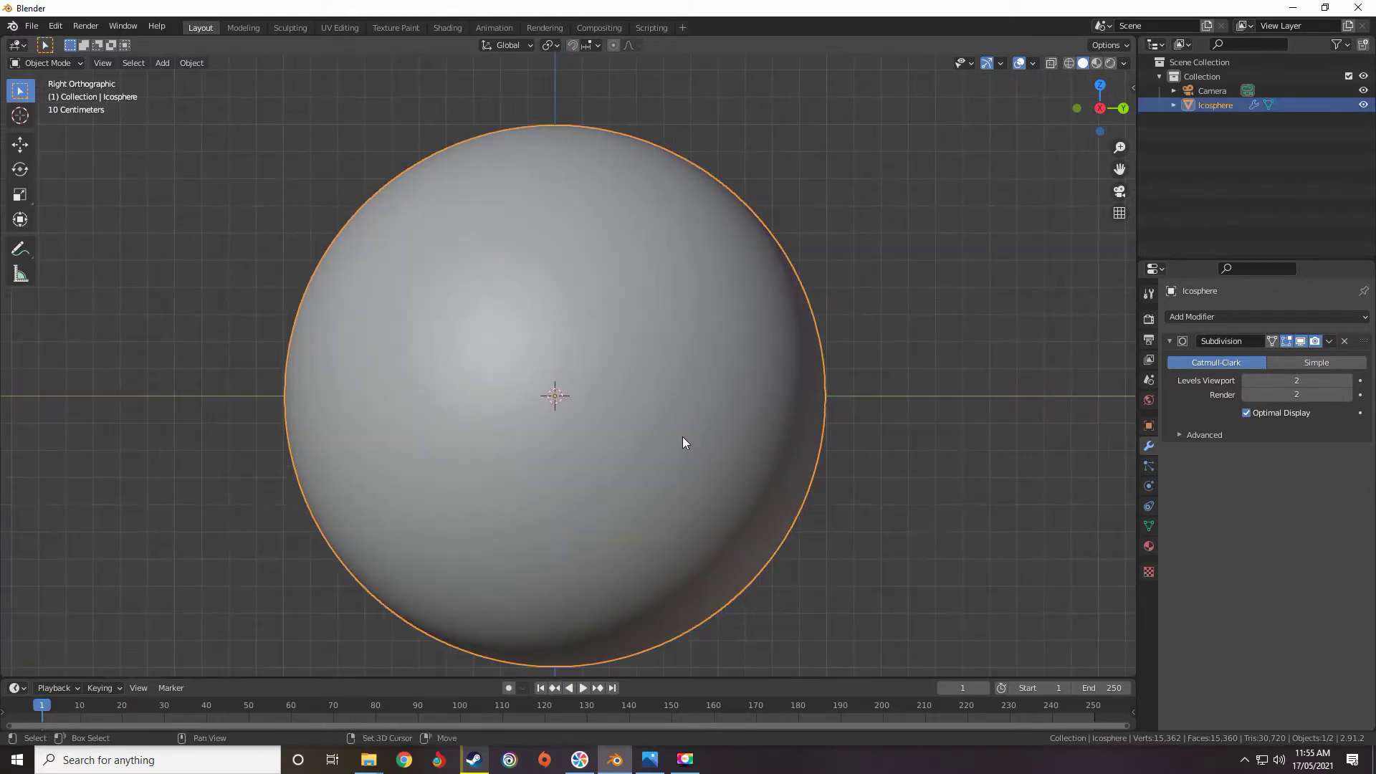
pyautogui.keyDown('shift'); pyautogui.moveTo(683, 415); pyautogui.dragTo(729, 390, button='middle'); pyautogui.keyUp('shift')
pyautogui.scroll(-2, 705, 459)
pyautogui.scroll(1, 716, 387)
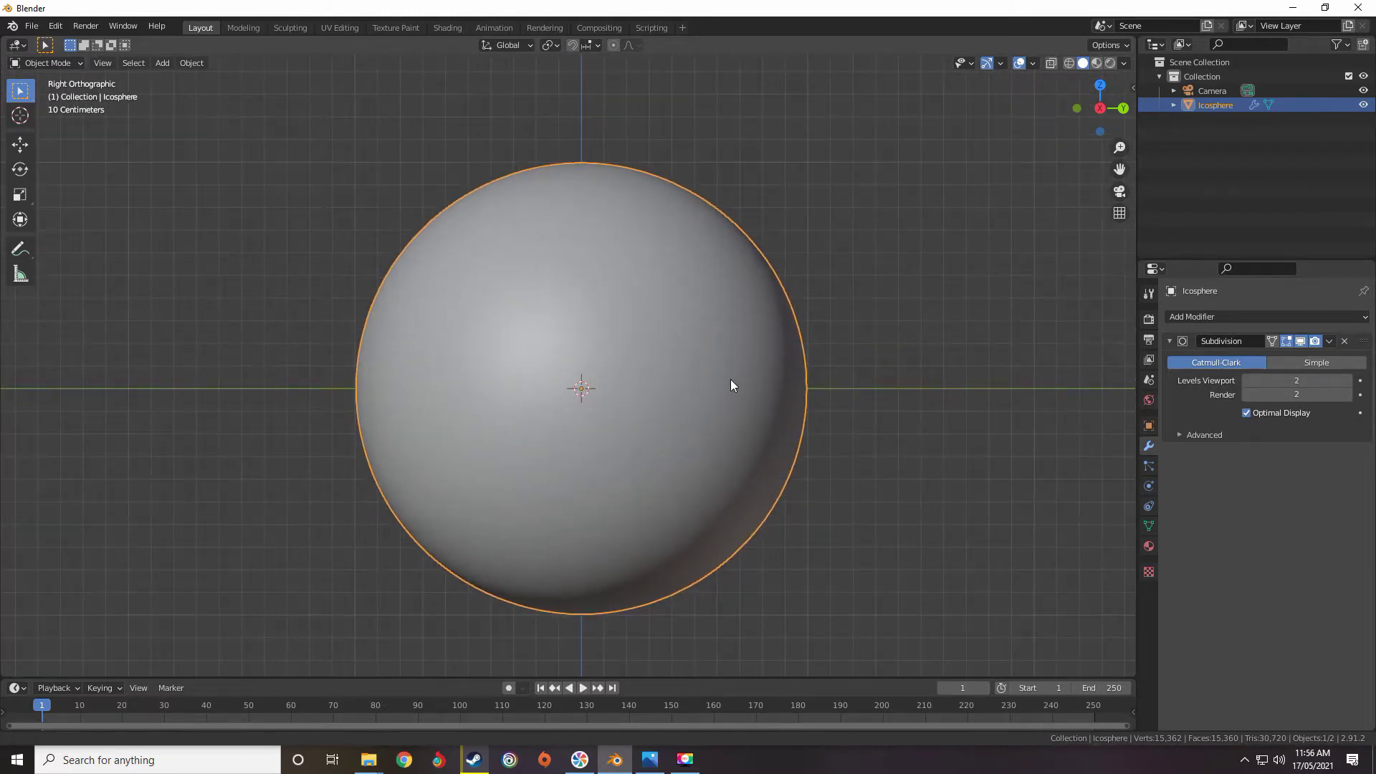
pyautogui.scroll(-3, 716, 363)
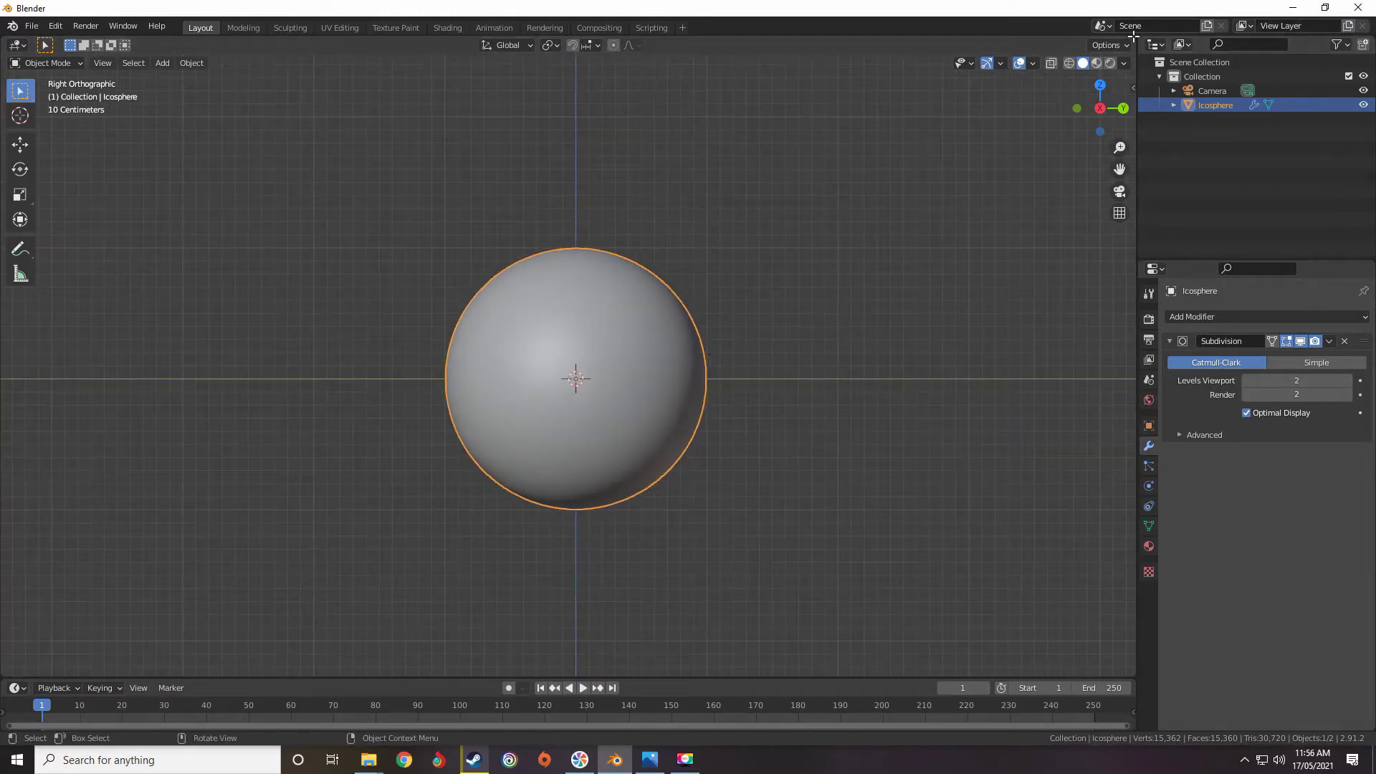
# Split the 3D viewport vertically, make the new area a Shader Editor and widen that area.
pyautogui.moveTo(1131, 41); pyautogui.dragTo(584, 46)
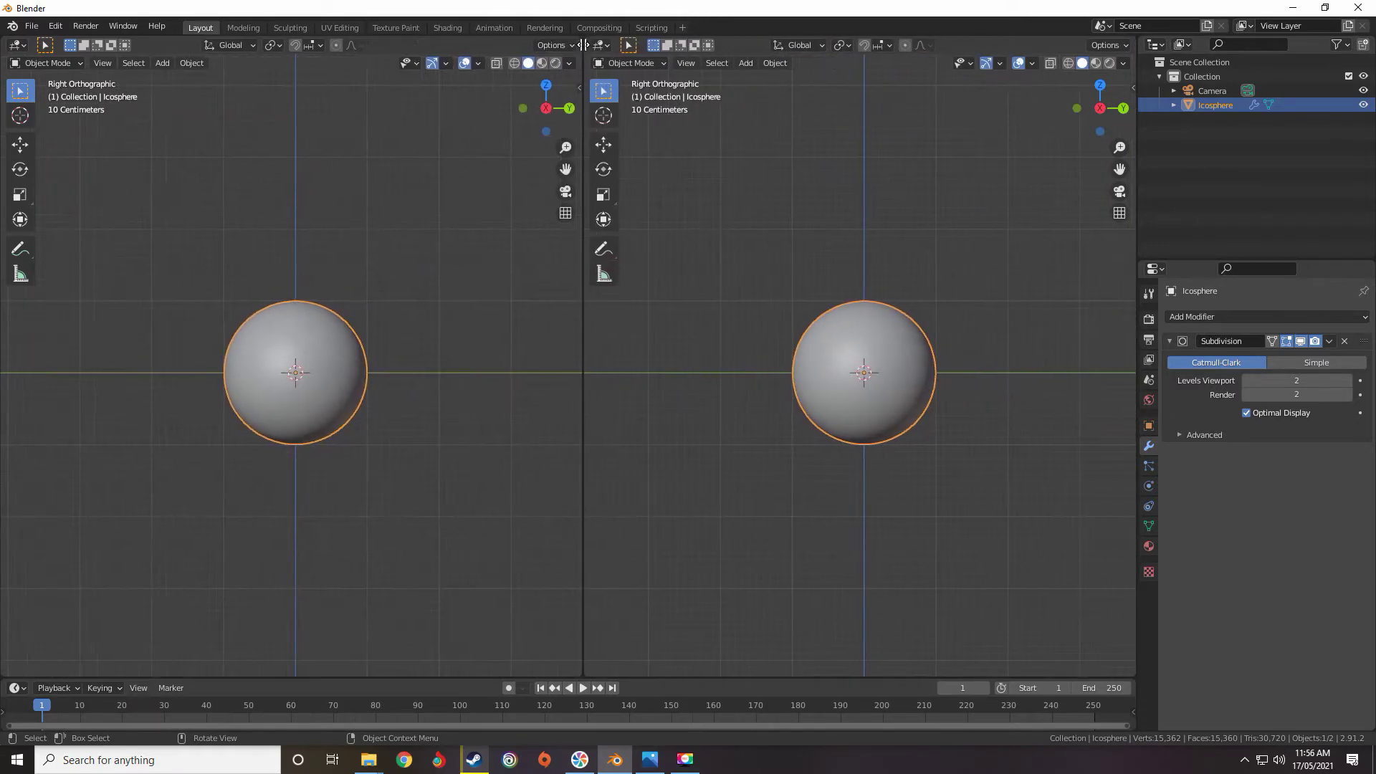
pyautogui.click(606, 48)
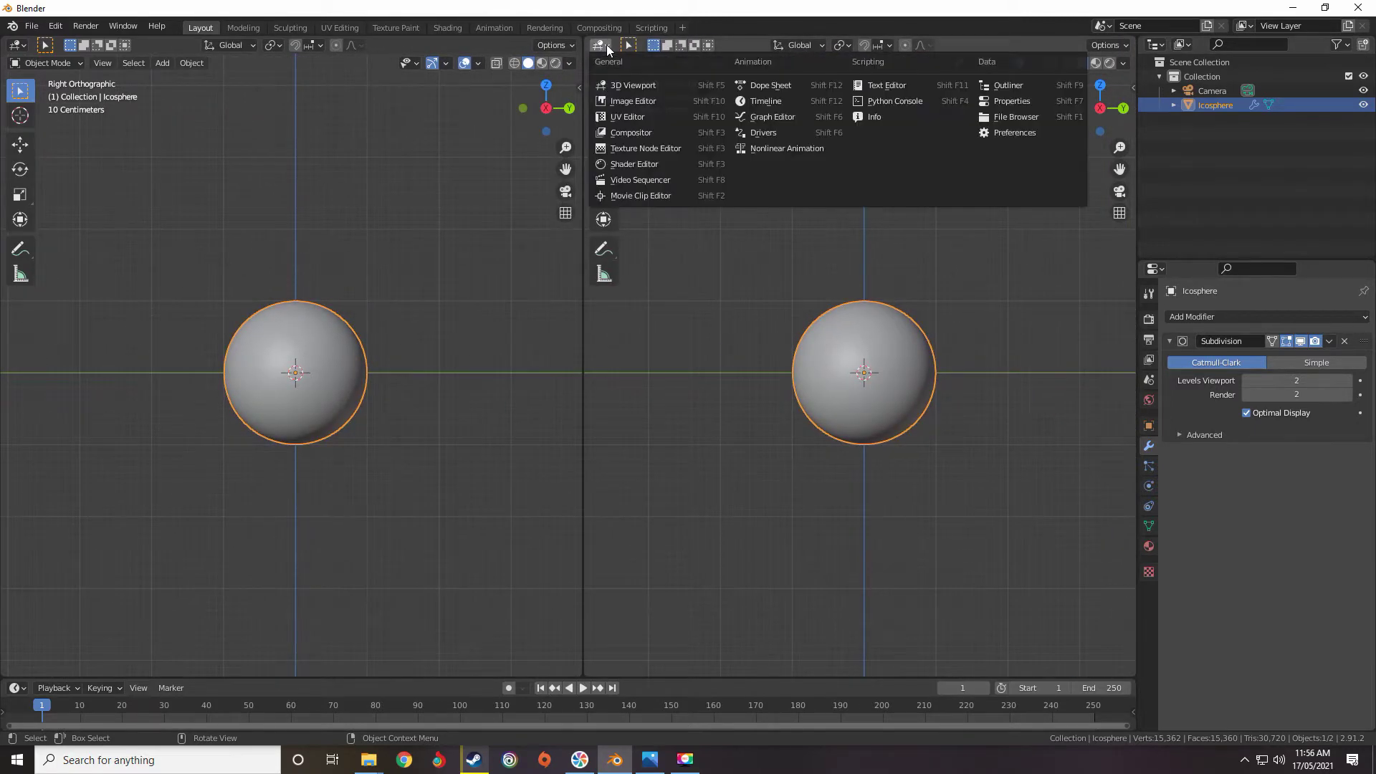
pyautogui.click(635, 165)
pyautogui.scroll(-1, 430, 377)
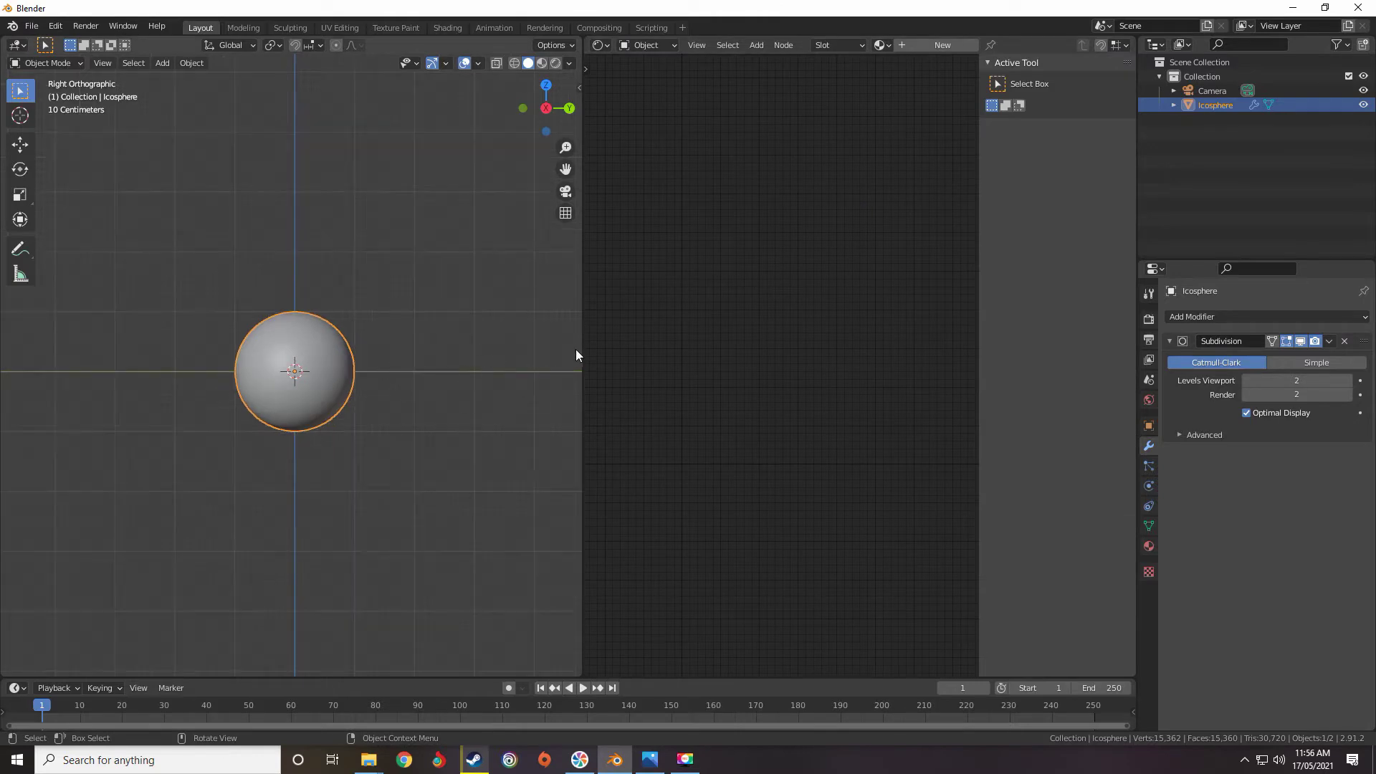
pyautogui.moveTo(582, 348); pyautogui.dragTo(449, 347)
# Examine the smooth sphere from several angles and from the front orthographic view.
pyautogui.moveTo(430, 341); pyautogui.dragTo(302, 358, button='middle')
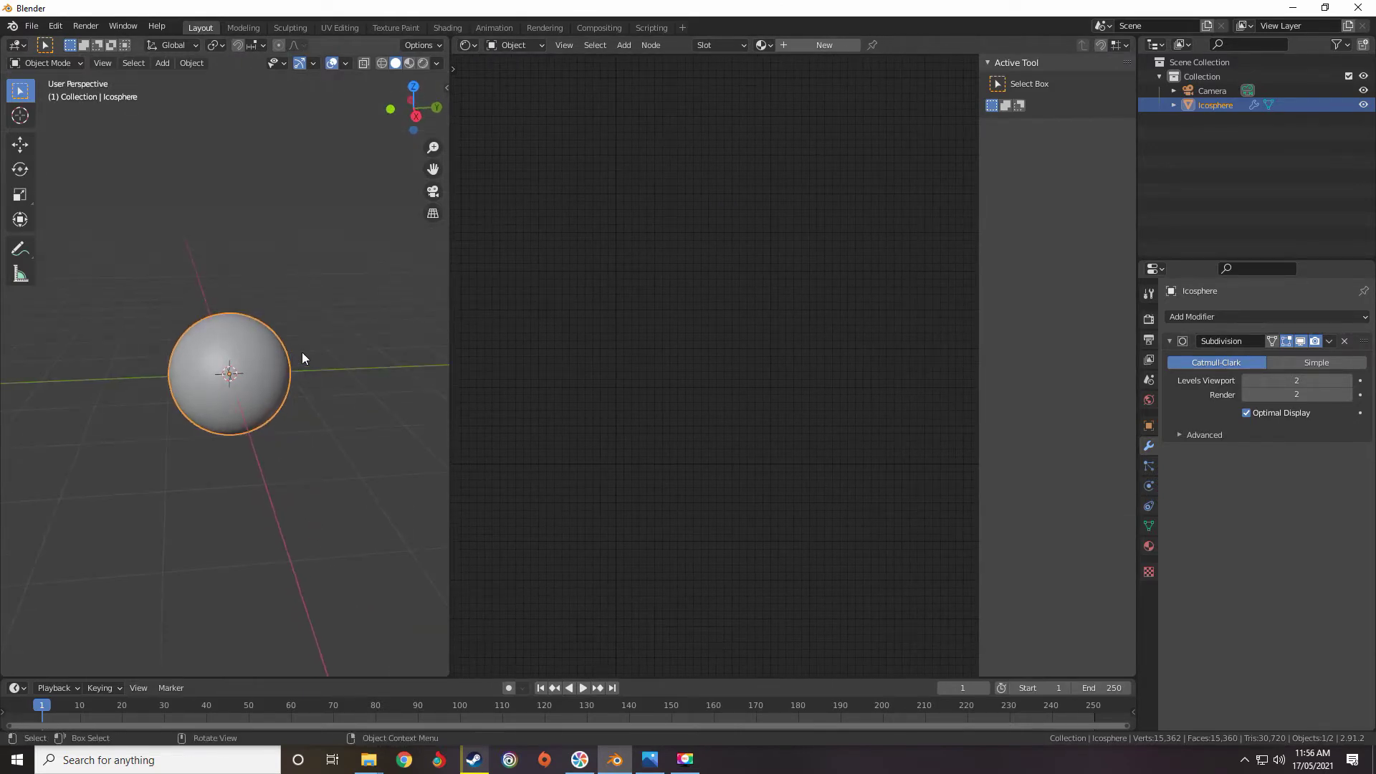
pyautogui.scroll(3, 216, 304)
pyautogui.moveTo(216, 303); pyautogui.dragTo(317, 367, button='middle')
pyautogui.scroll(-6, 214, 395)
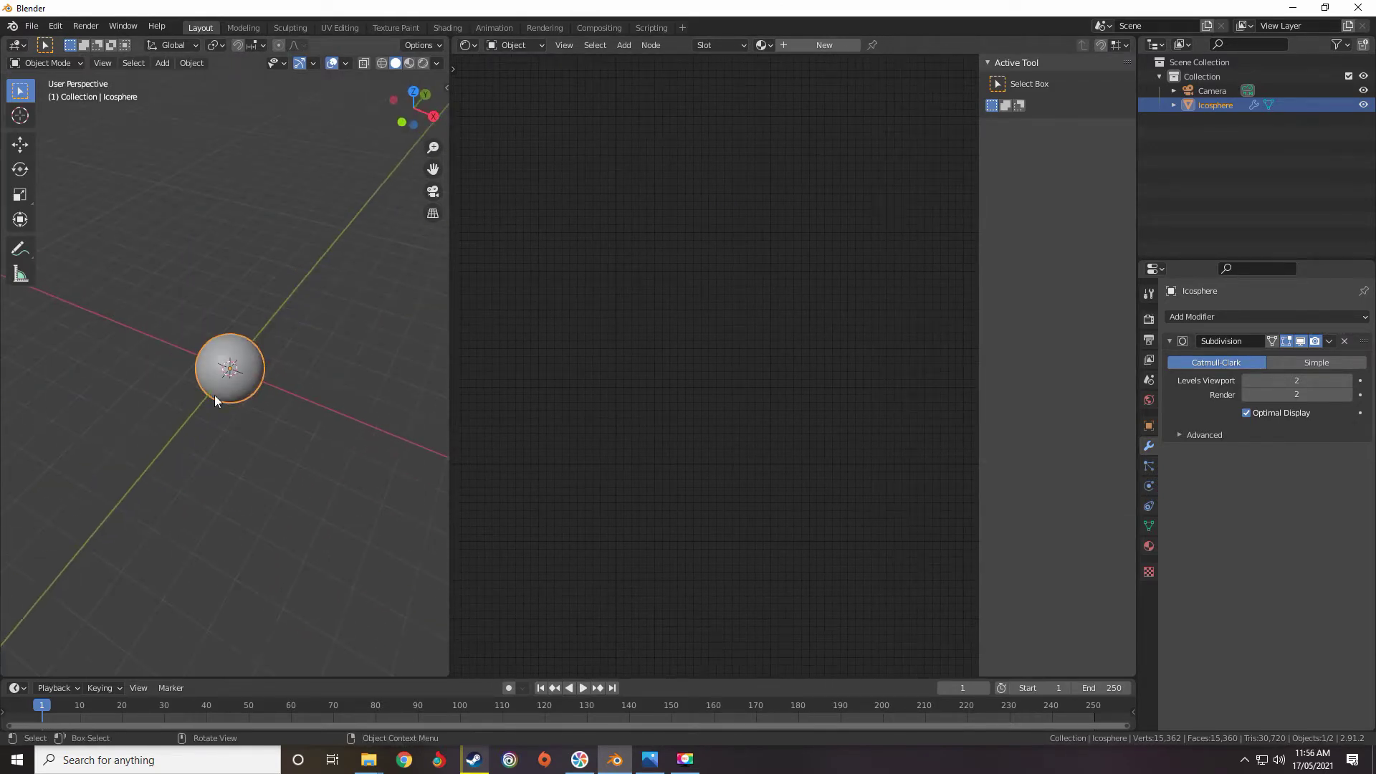
pyautogui.scroll(5, 215, 396)
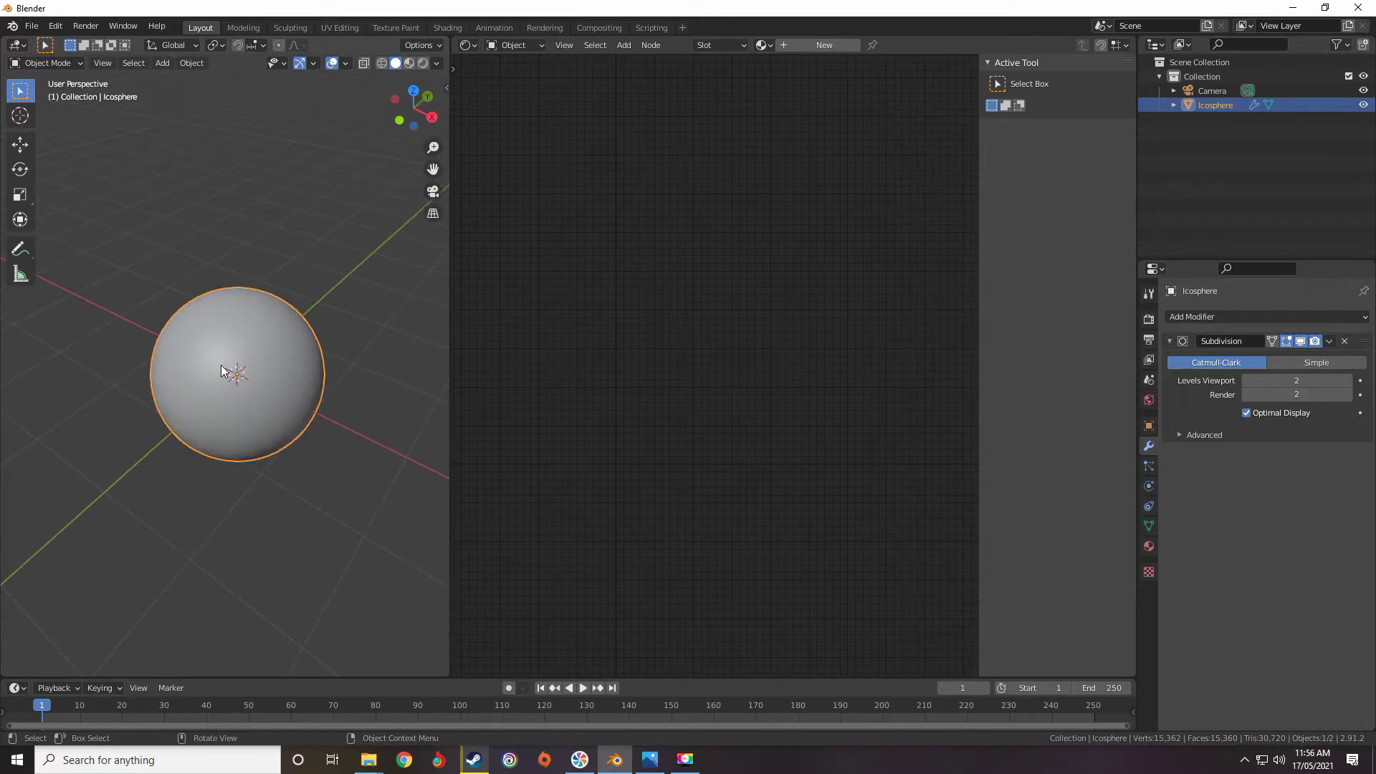
pyautogui.press('KP_1')
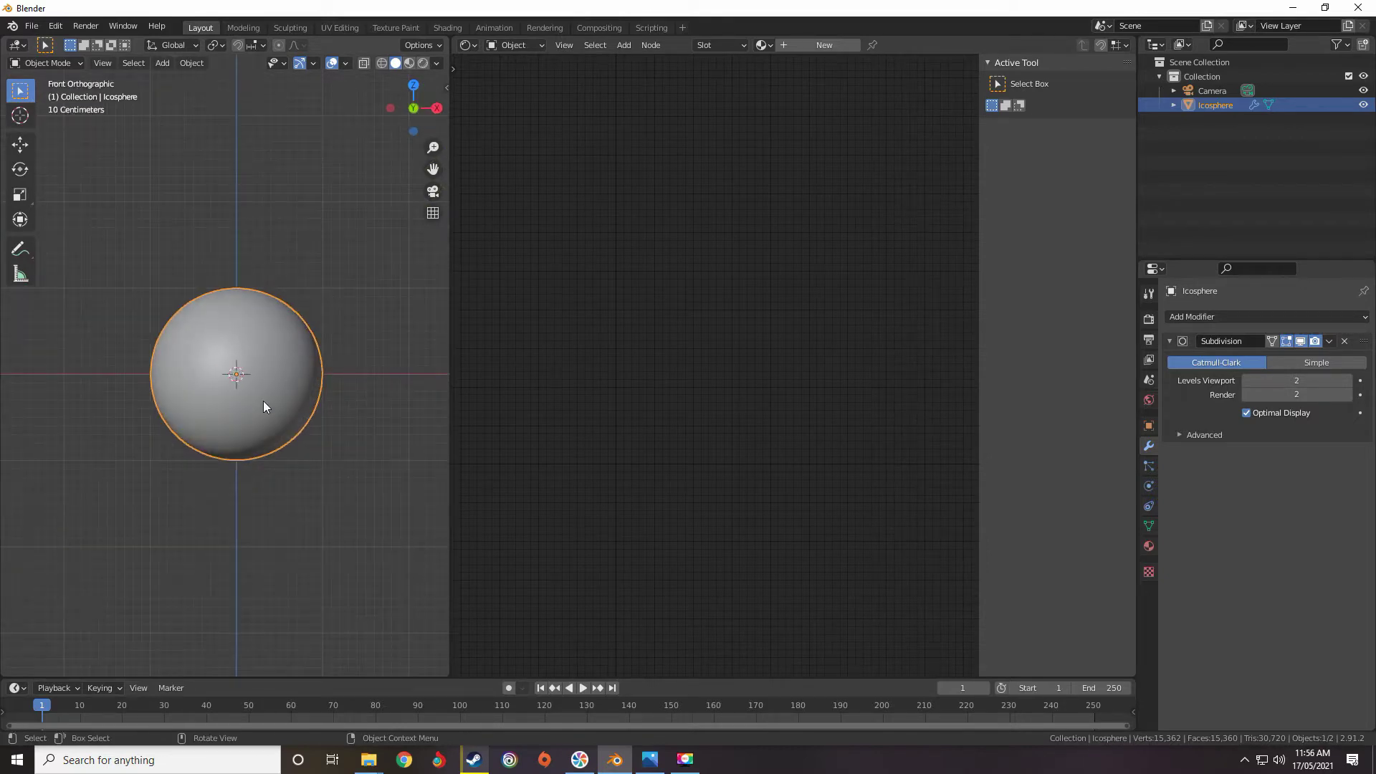
pyautogui.scroll(3, 261, 402)
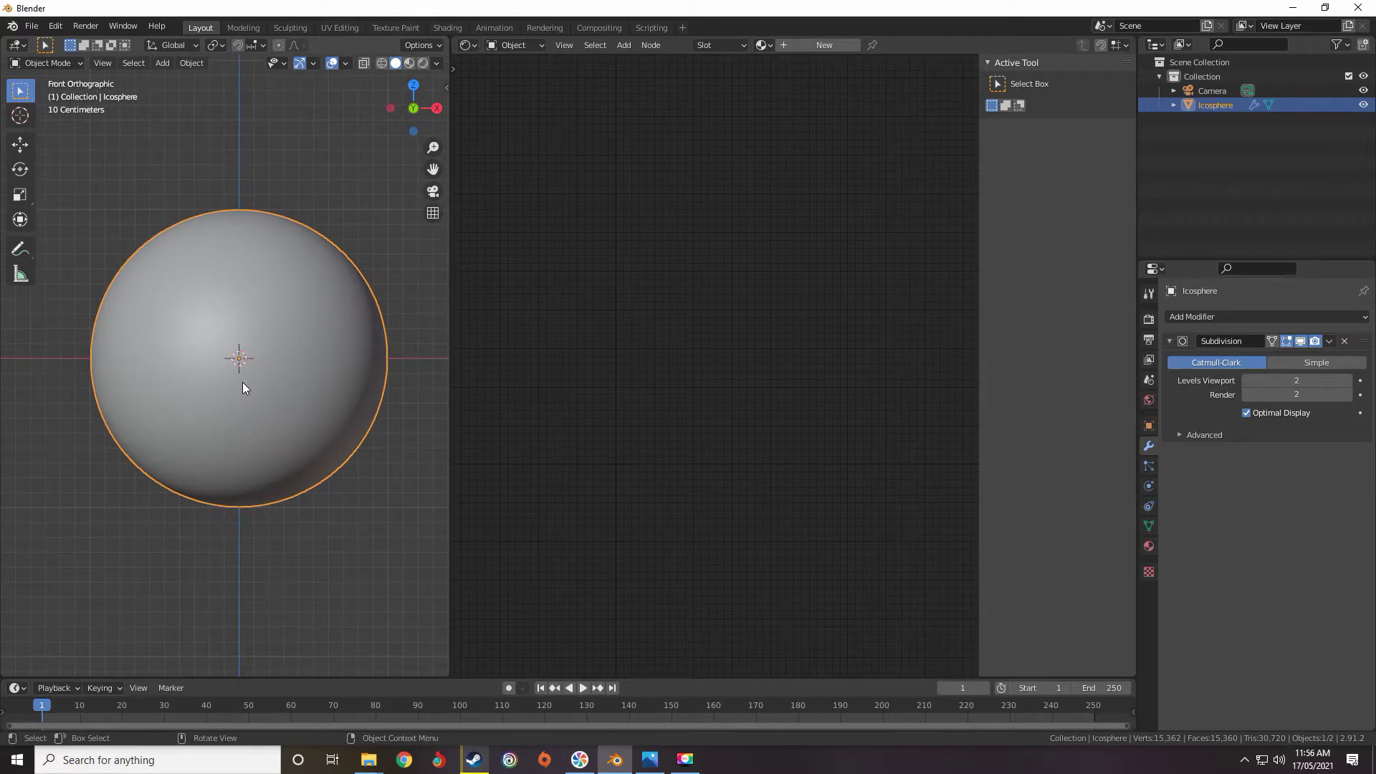
# In camera view, move the camera back along its local Z axis to about Y -6.78 m and centre it on the sphere.
pyautogui.press('KP_0')
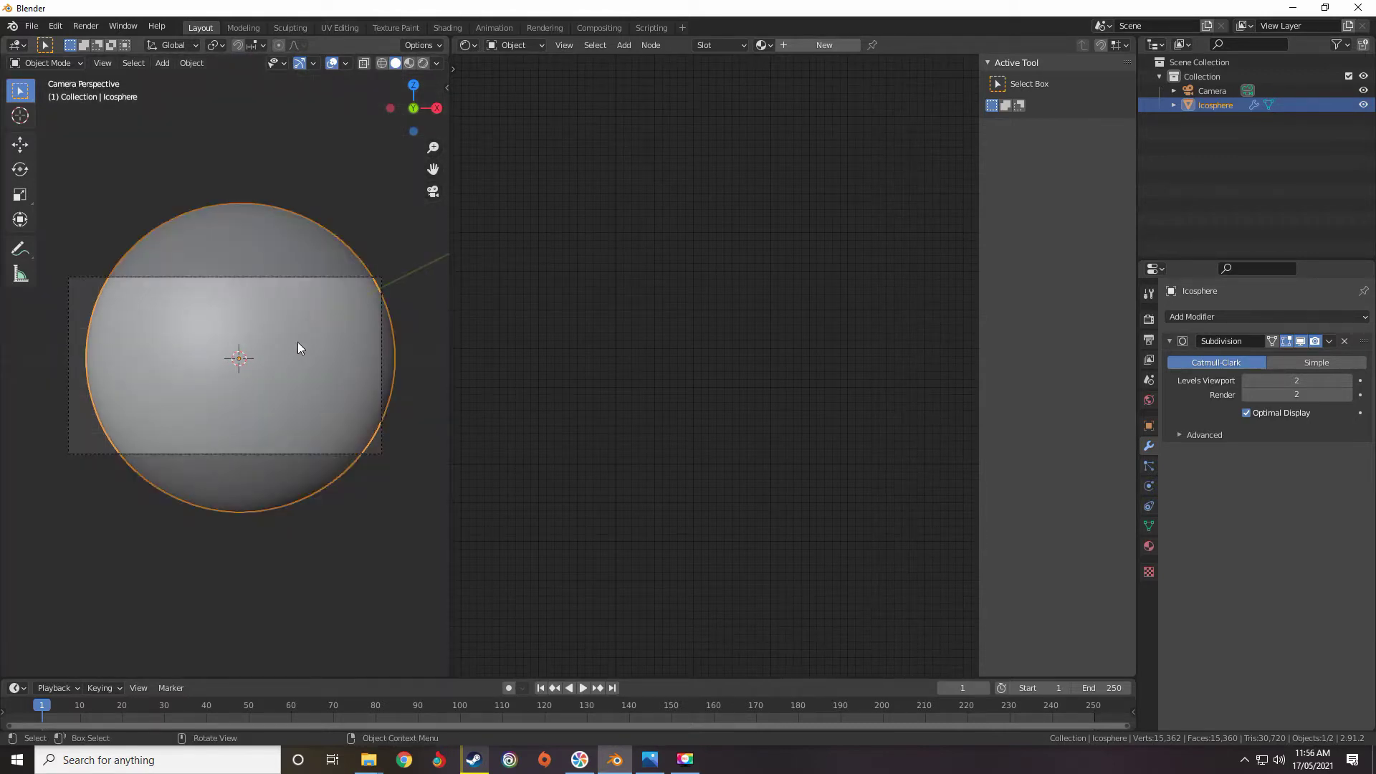
pyautogui.click(261, 277)
pyautogui.scroll(-1, 286, 411)
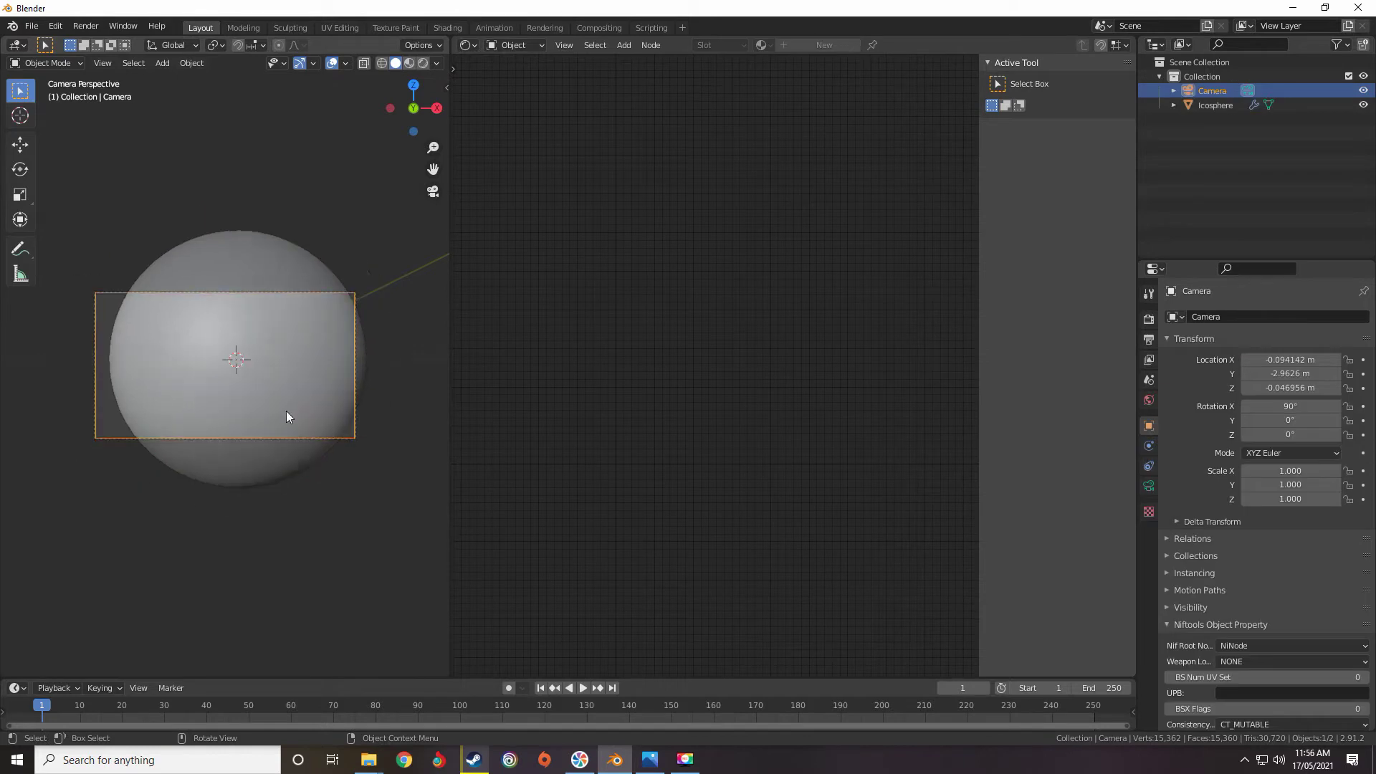
pyautogui.press('g')
pyautogui.press('z')
pyautogui.press('z')
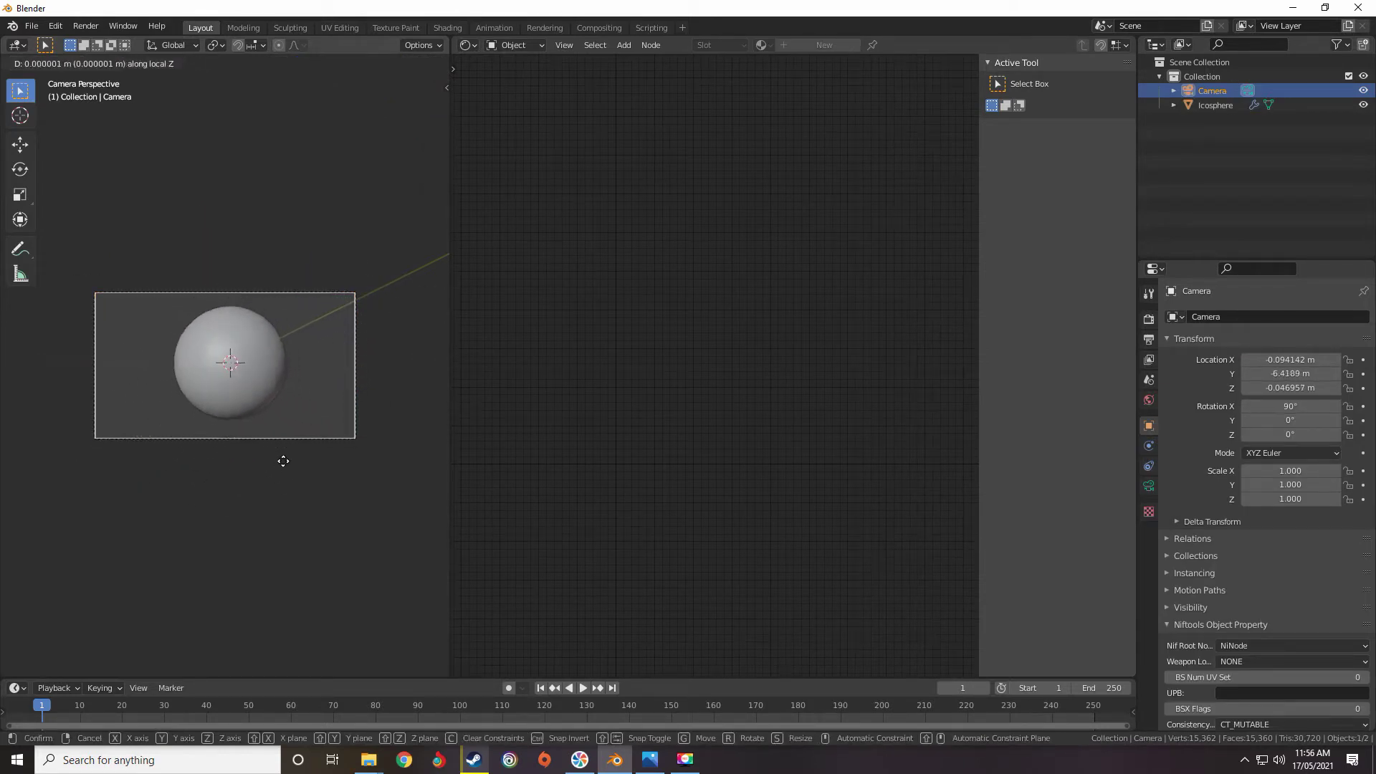
pyautogui.press('Escape')
pyautogui.press('g')
pyautogui.press('z')
pyautogui.press('z')
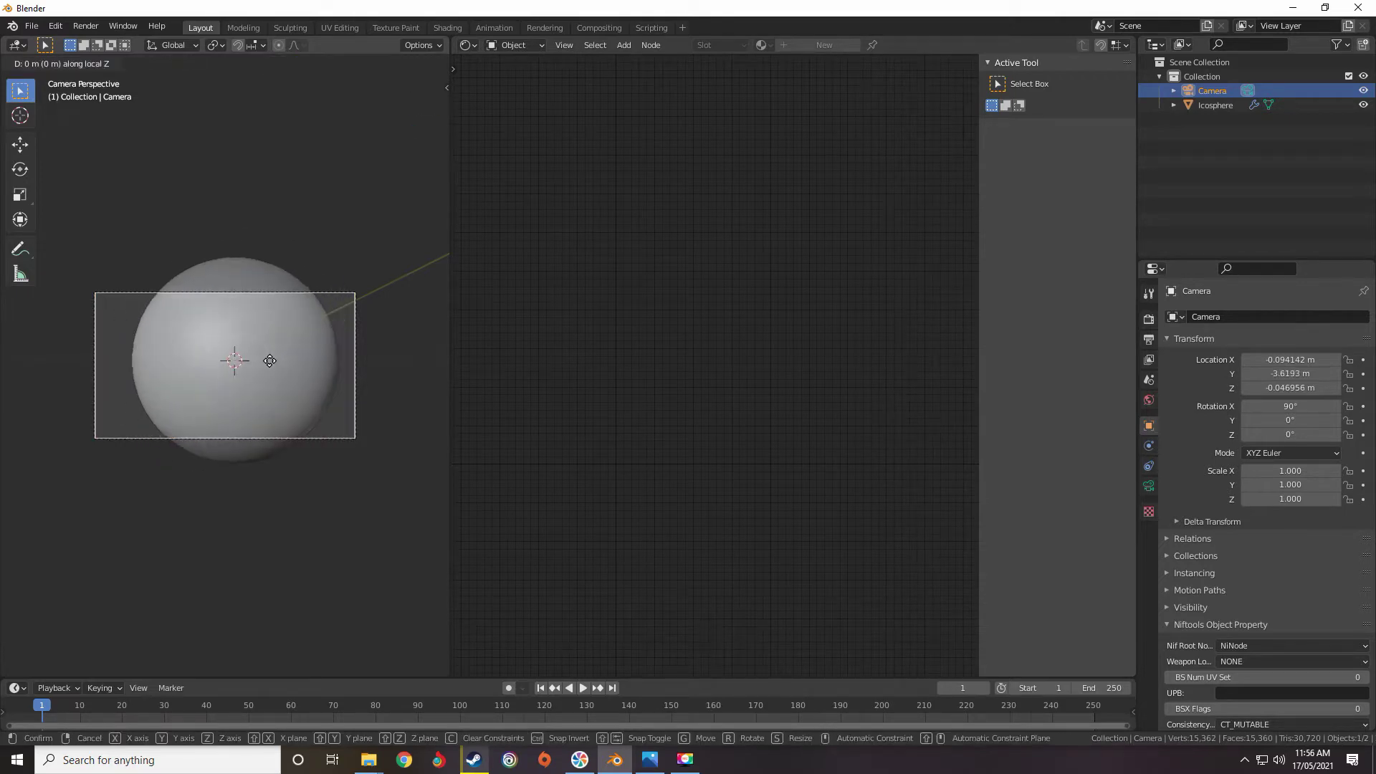
pyautogui.click(436, 332)
# Show the scene's render settings and switch the 3D viewport to Rendered shading.
pyautogui.moveTo(436, 333); pyautogui.dragTo(416, 364, button='middle')
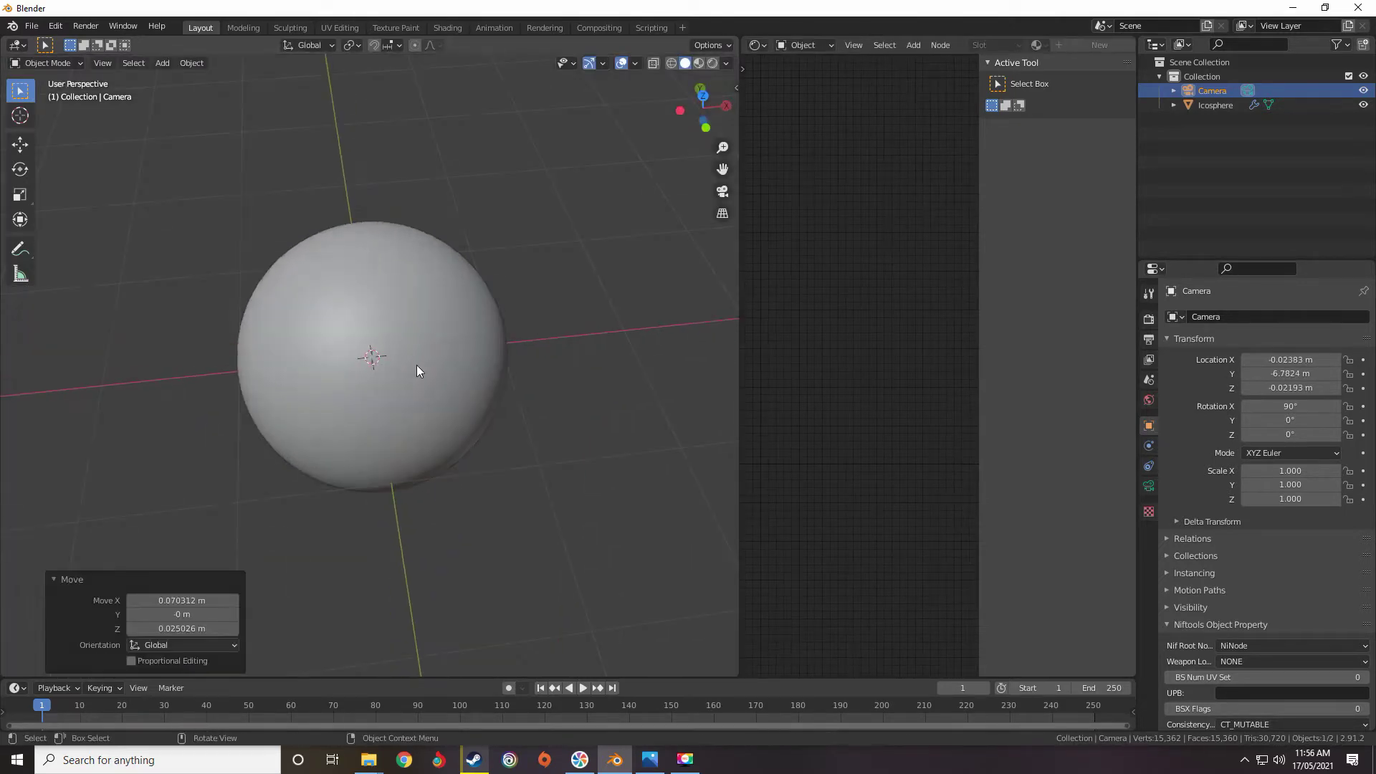
pyautogui.press('z')
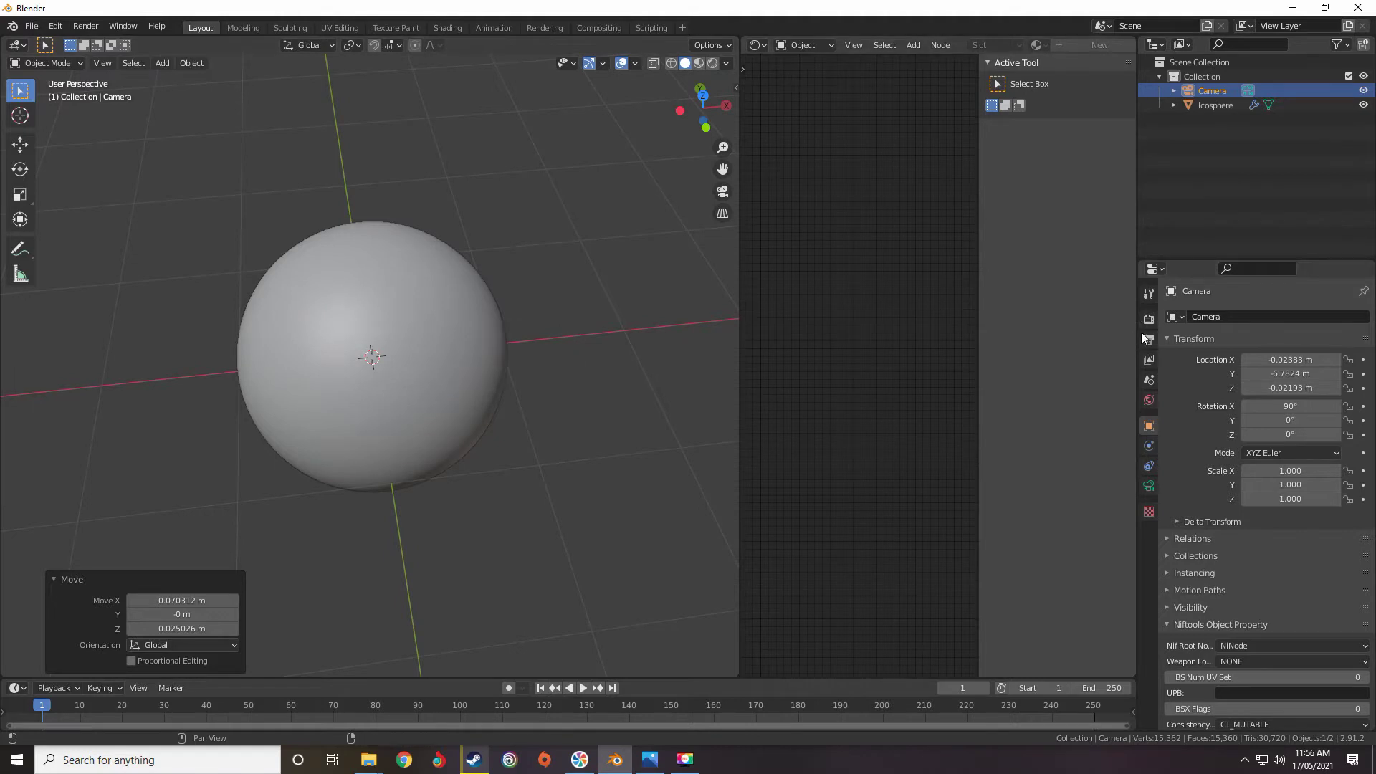
pyautogui.click(1149, 319)
pyautogui.press('z')
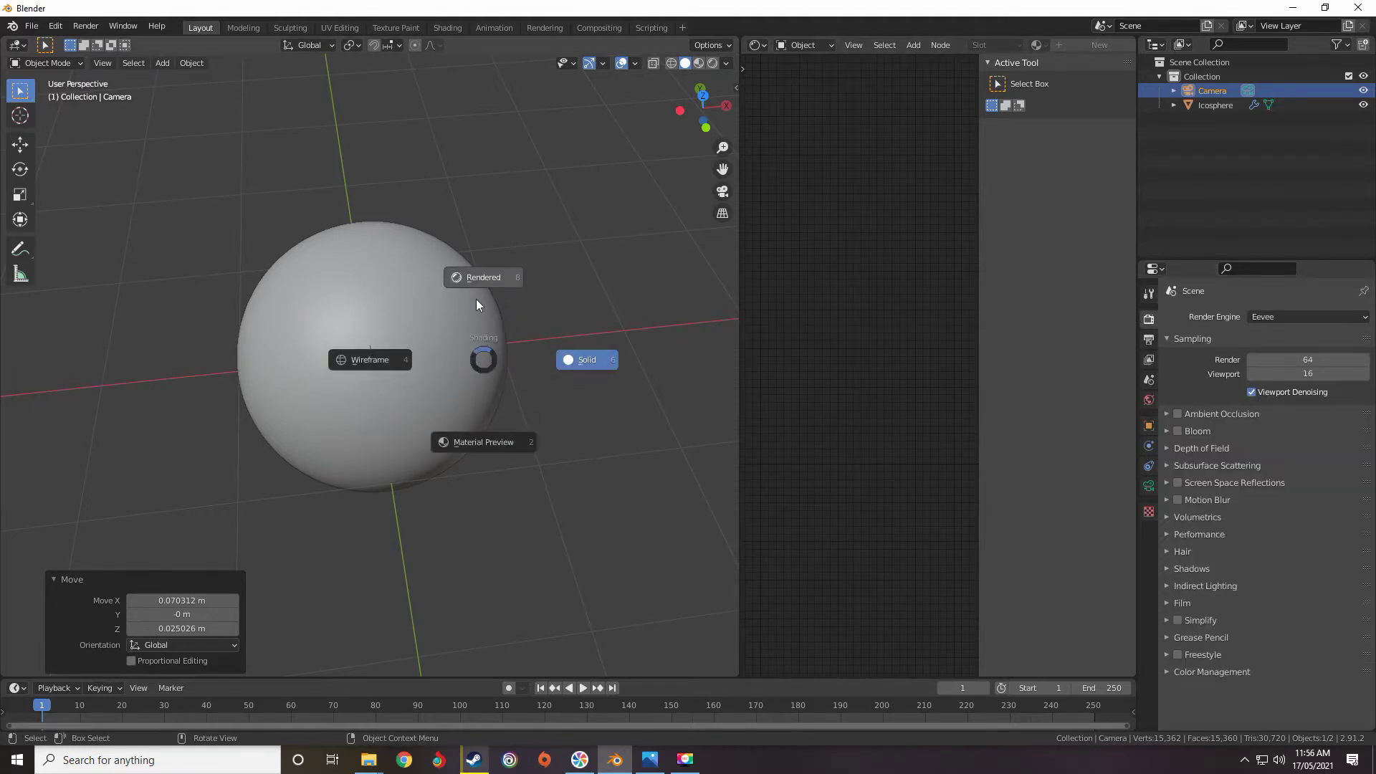
pyautogui.click(481, 277)
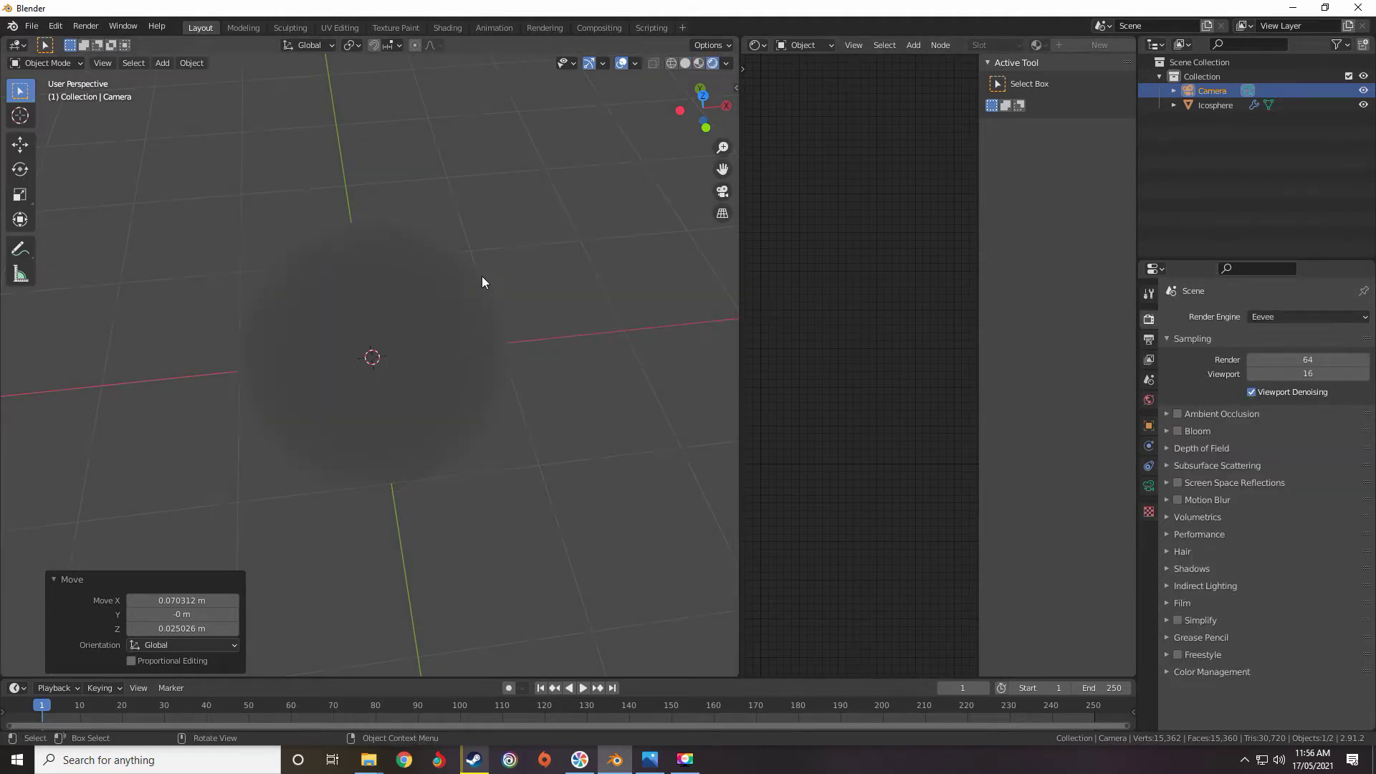
# Set the world background colour to black.
pyautogui.moveTo(415, 354); pyautogui.dragTo(466, 380, button='middle')
pyautogui.click(1149, 399)
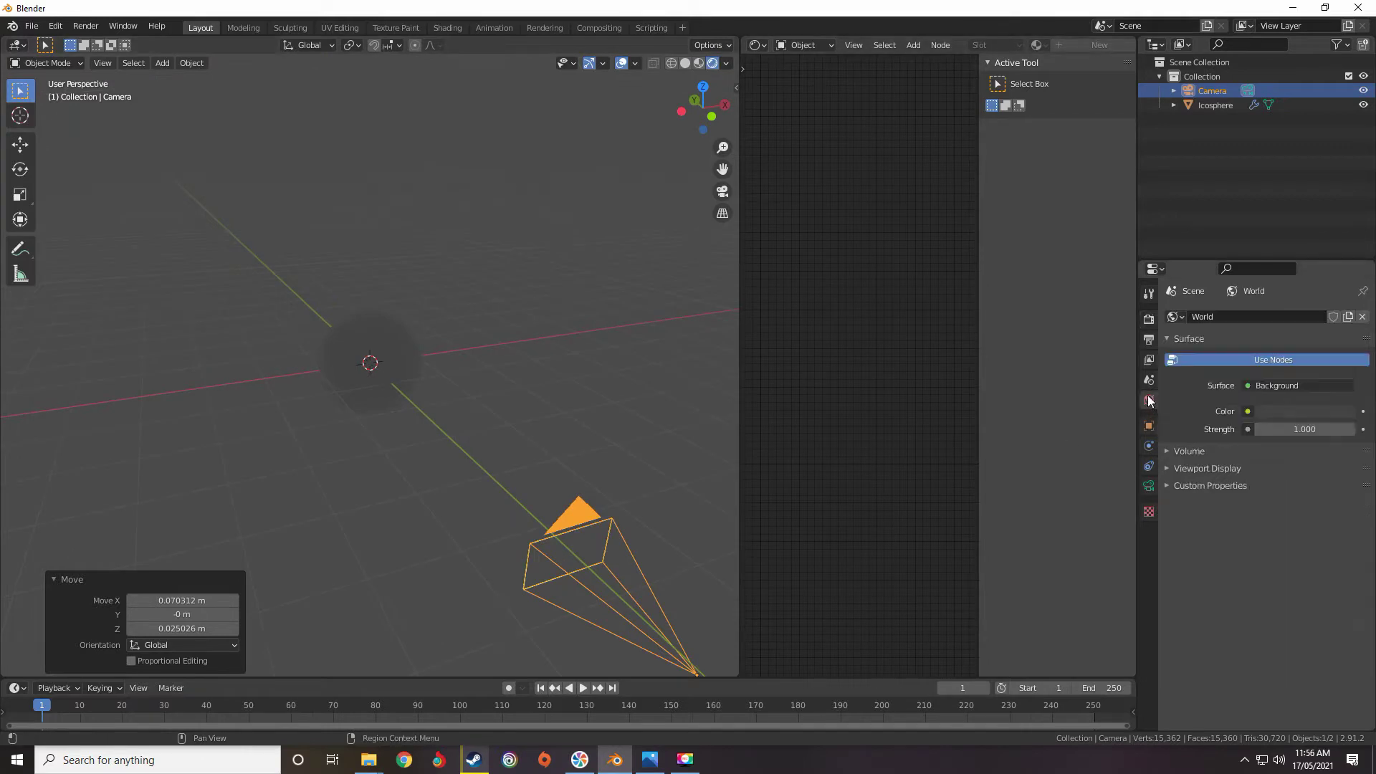
pyautogui.click(1284, 411)
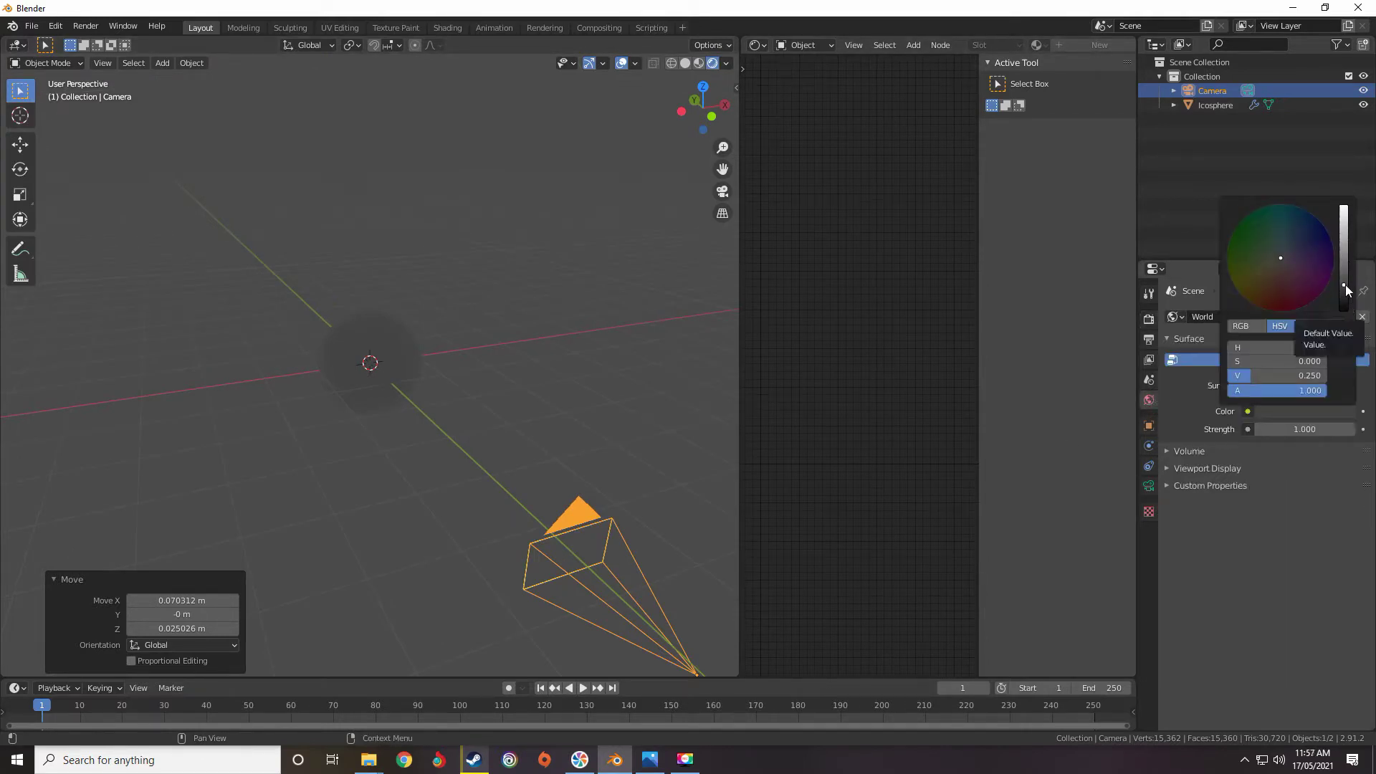
pyautogui.moveTo(1345, 289); pyautogui.dragTo(1345, 313)
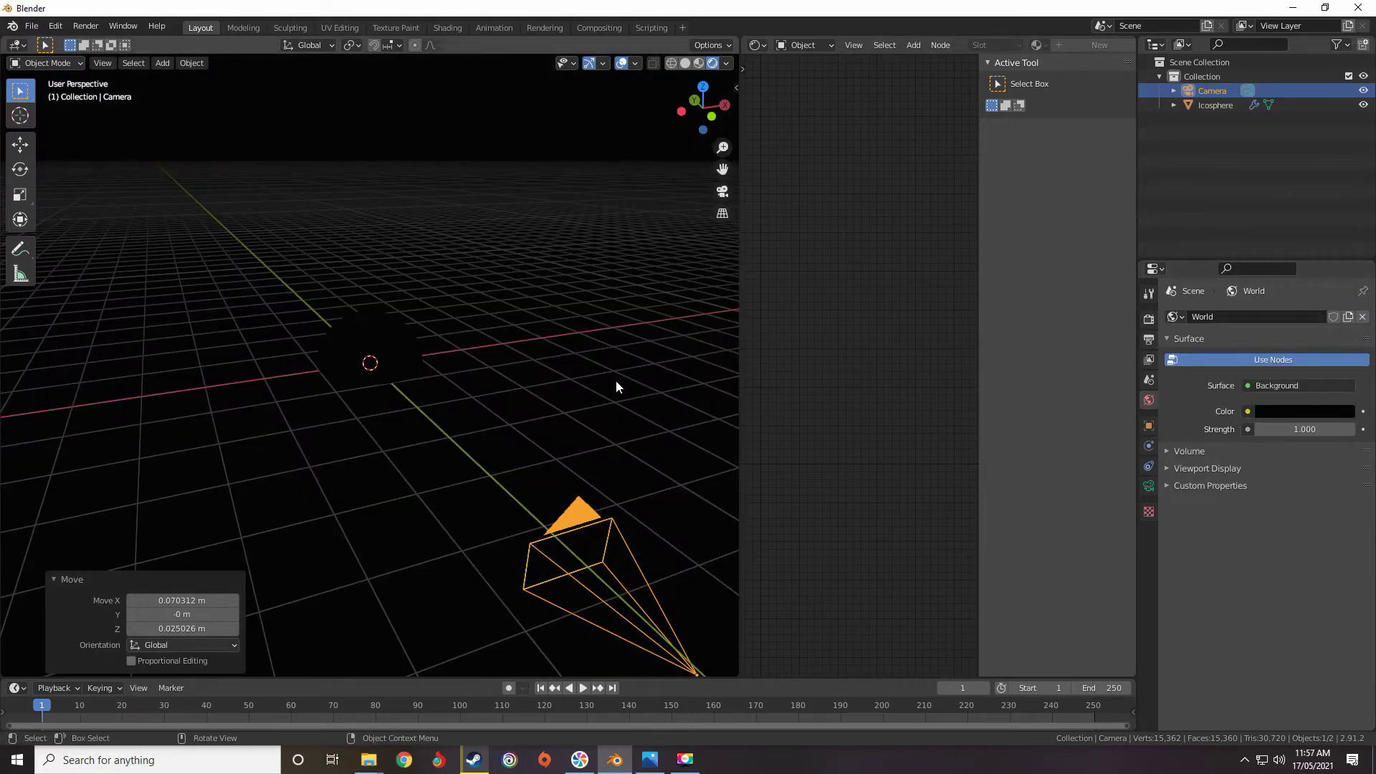
# Return the viewport to Solid shading and add a Sun light at the world origin.
pyautogui.moveTo(617, 387)
pyautogui.mouseDown(button='middle')
pyautogui.moveTo(752, 372)
pyautogui.moveTo(402, 329)
pyautogui.moveTo(470, 338)
pyautogui.moveTo(514, 364)
pyautogui.moveTo(500, 375)
pyautogui.moveTo(495, 349)
pyautogui.mouseUp(button='middle')
pyautogui.press('z')
pyautogui.click(596, 349)
pyautogui.hotkey('shift', 'a')
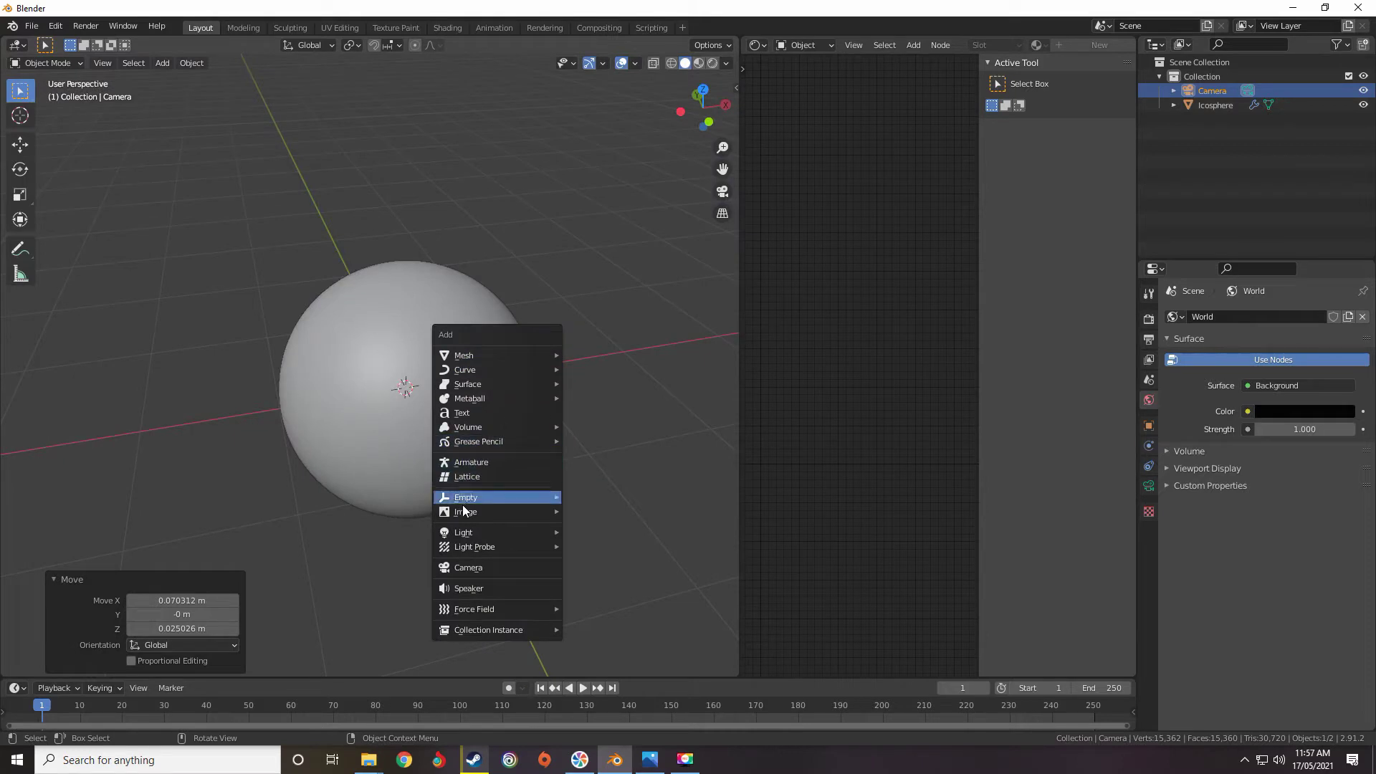
pyautogui.moveTo(469, 535)
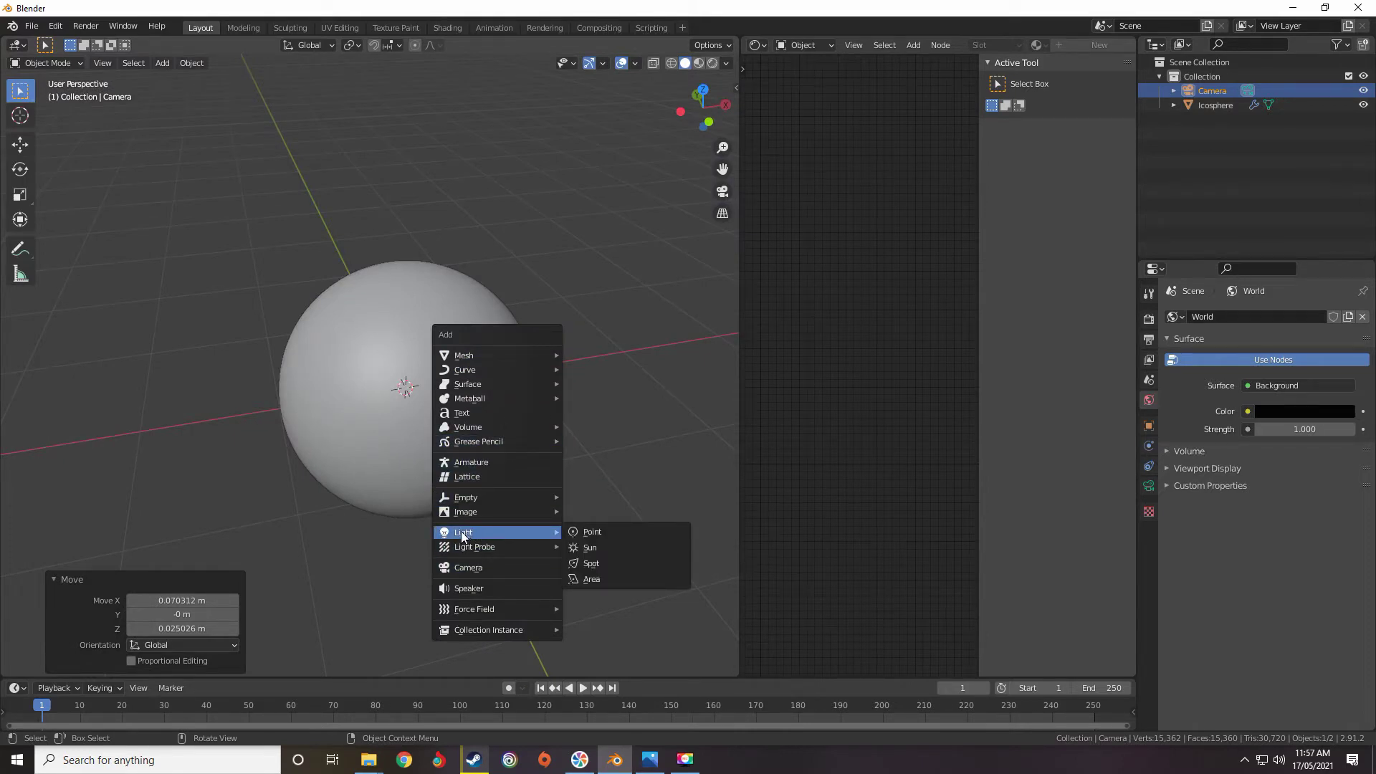
pyautogui.click(588, 553)
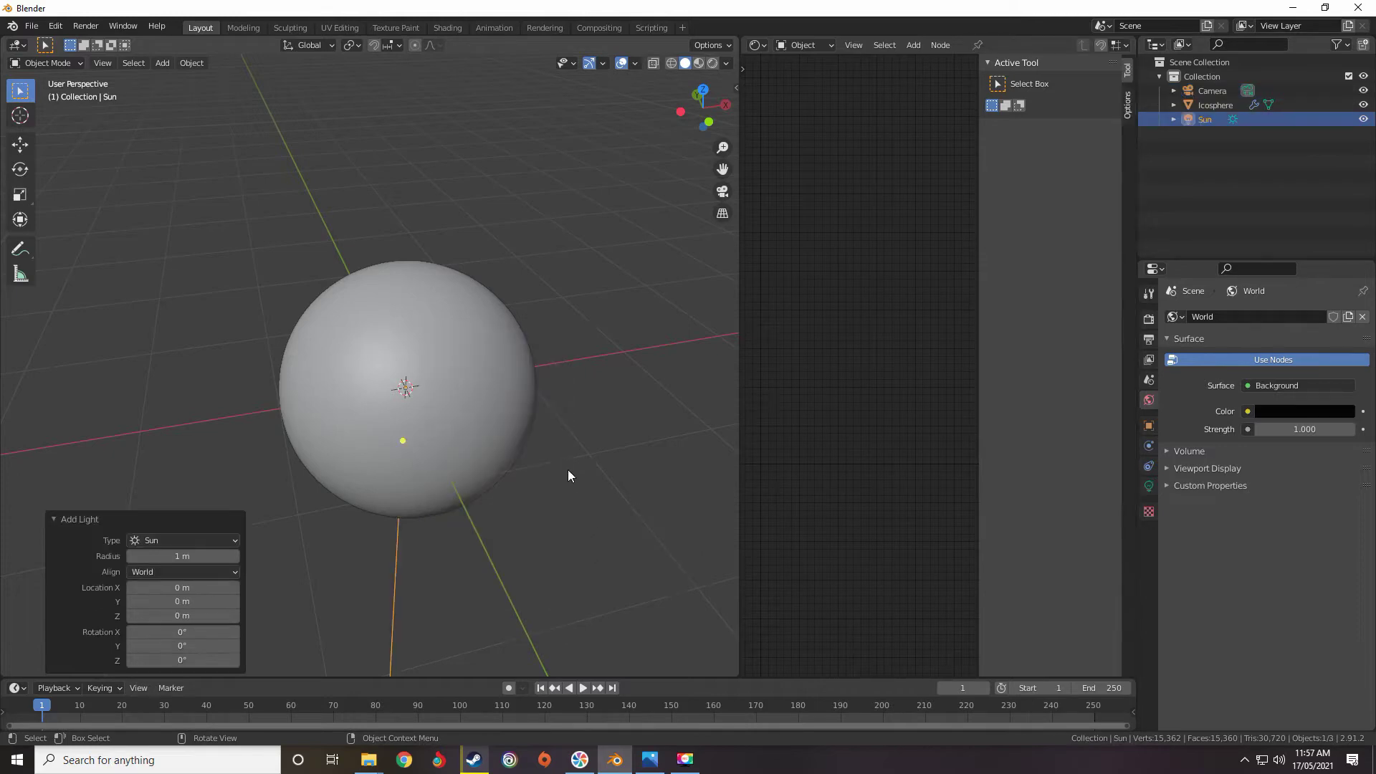
# Rotate the sun light by about 106° in the right view and switch the viewport to Rendered shading.
pyautogui.press('KP_3')
pyautogui.scroll(-8, 562, 422)
pyautogui.press('r')
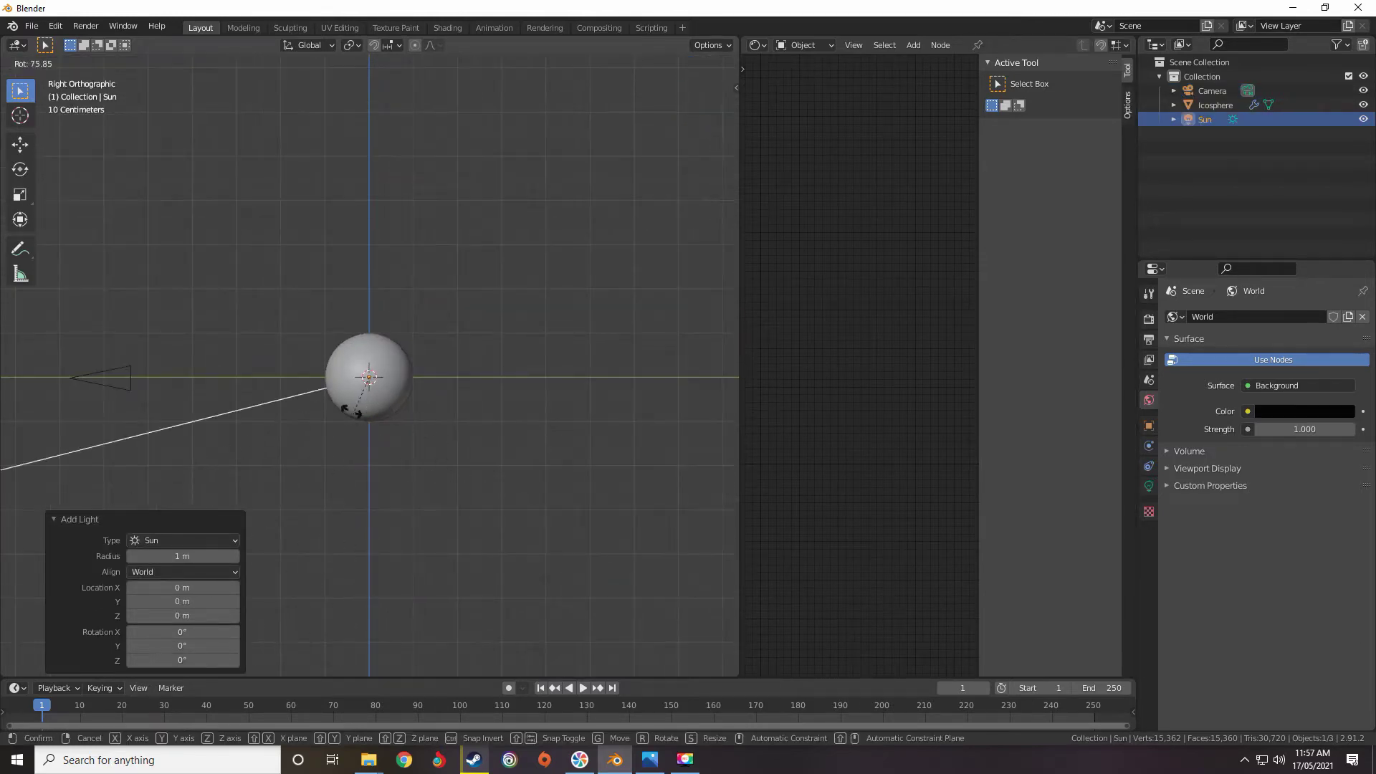
pyautogui.click(340, 410)
pyautogui.moveTo(351, 415); pyautogui.dragTo(383, 445, button='middle')
pyautogui.press('z')
pyautogui.click(374, 356)
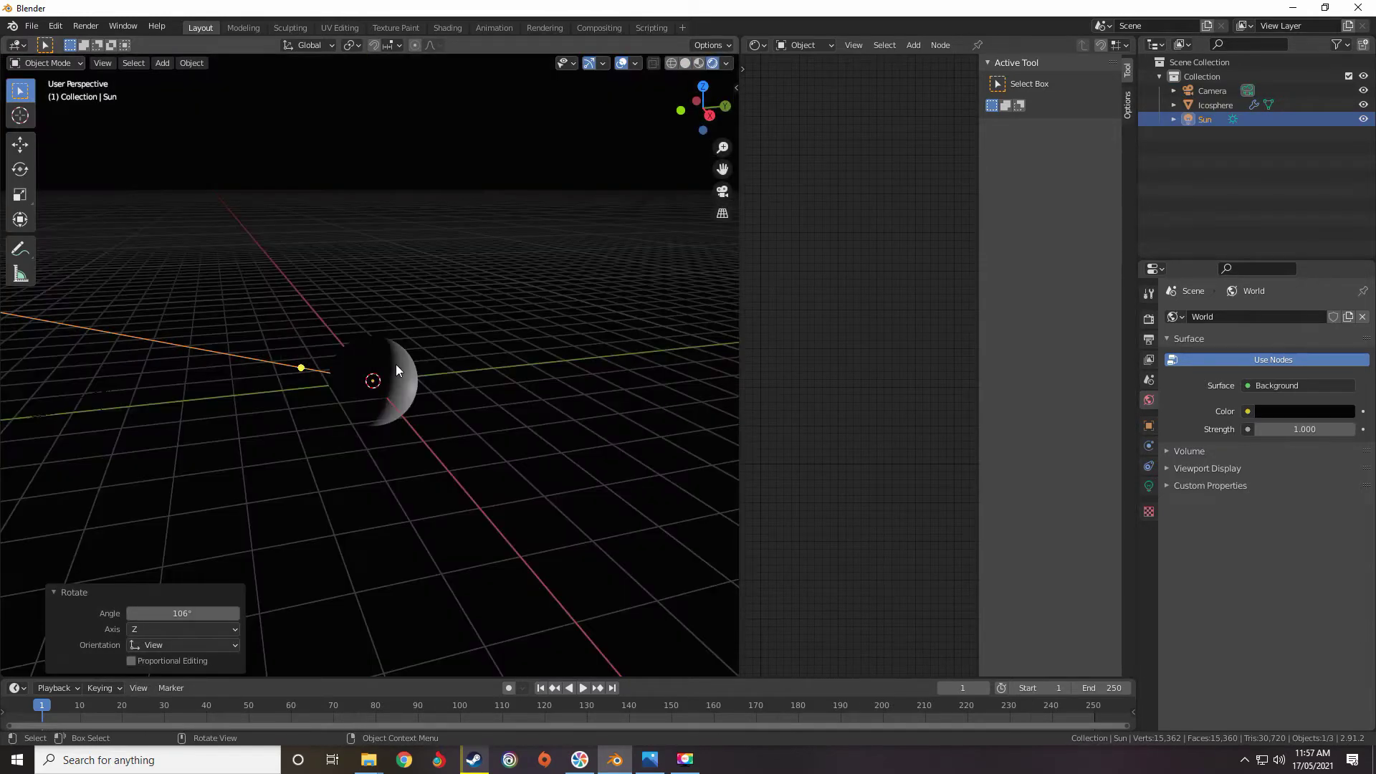
# Rotate the sun light by about -54.2° in the right orthographic view.
pyautogui.press('KP_3')
pyautogui.press('r')
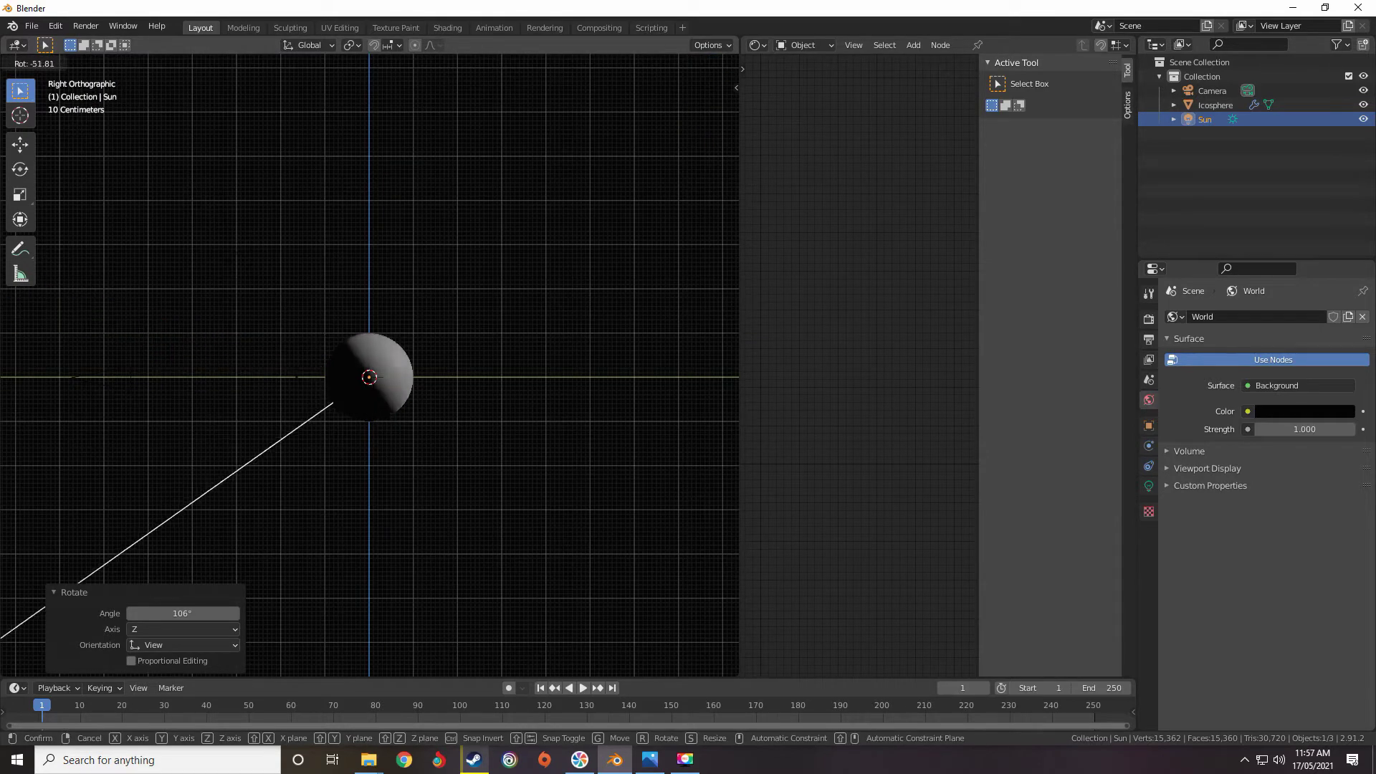
pyautogui.press('Return')
# Change the Shader Editor area to a 3D Viewport, widen it and show the camera view in the rendered viewport.
pyautogui.click(757, 45)
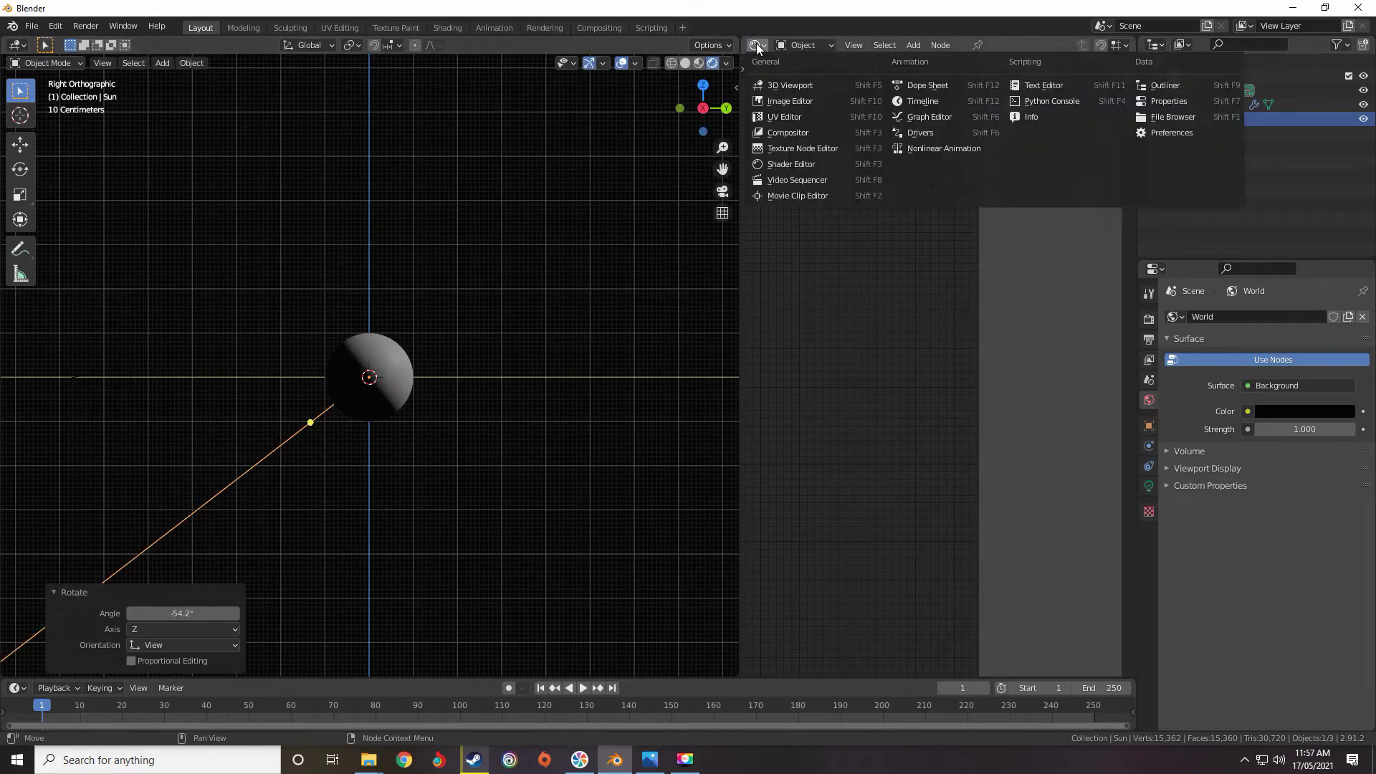
pyautogui.click(786, 85)
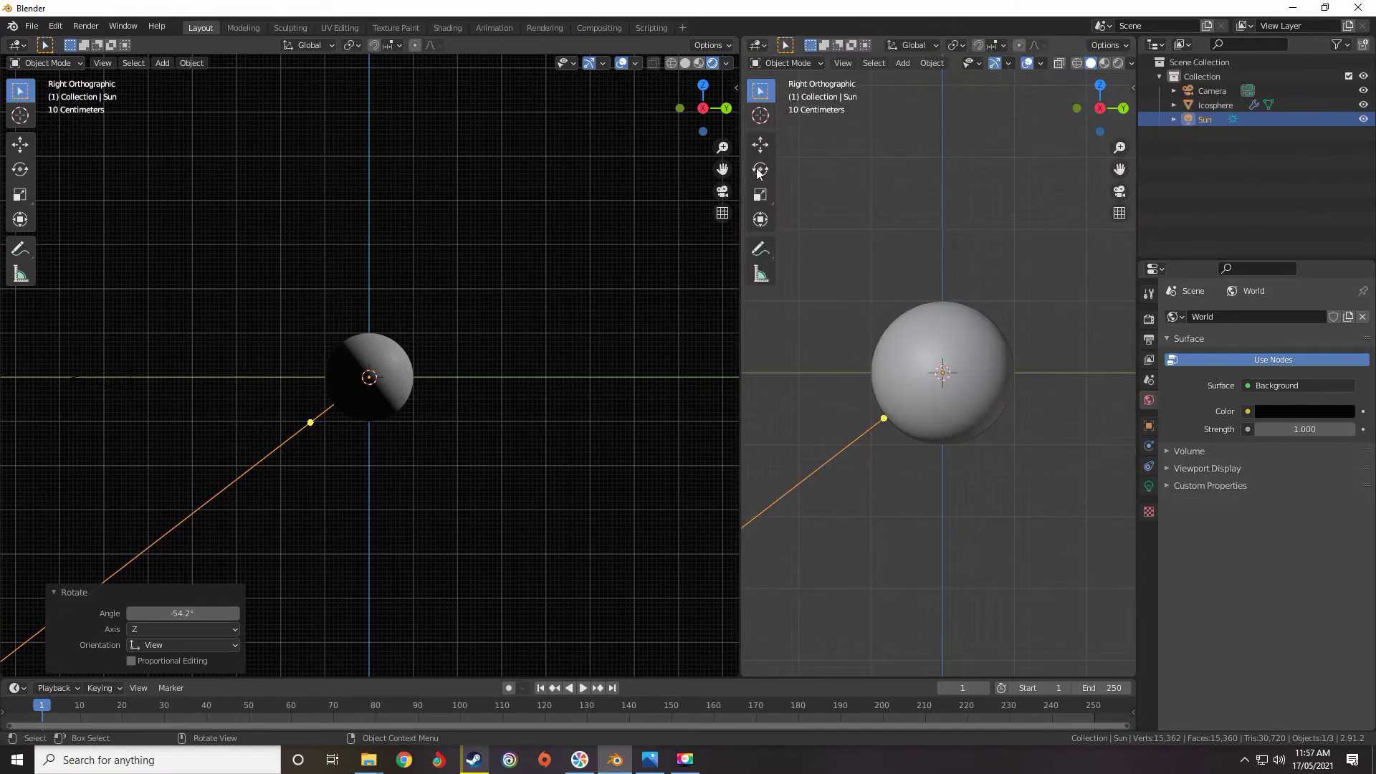
pyautogui.moveTo(739, 316); pyautogui.dragTo(701, 310)
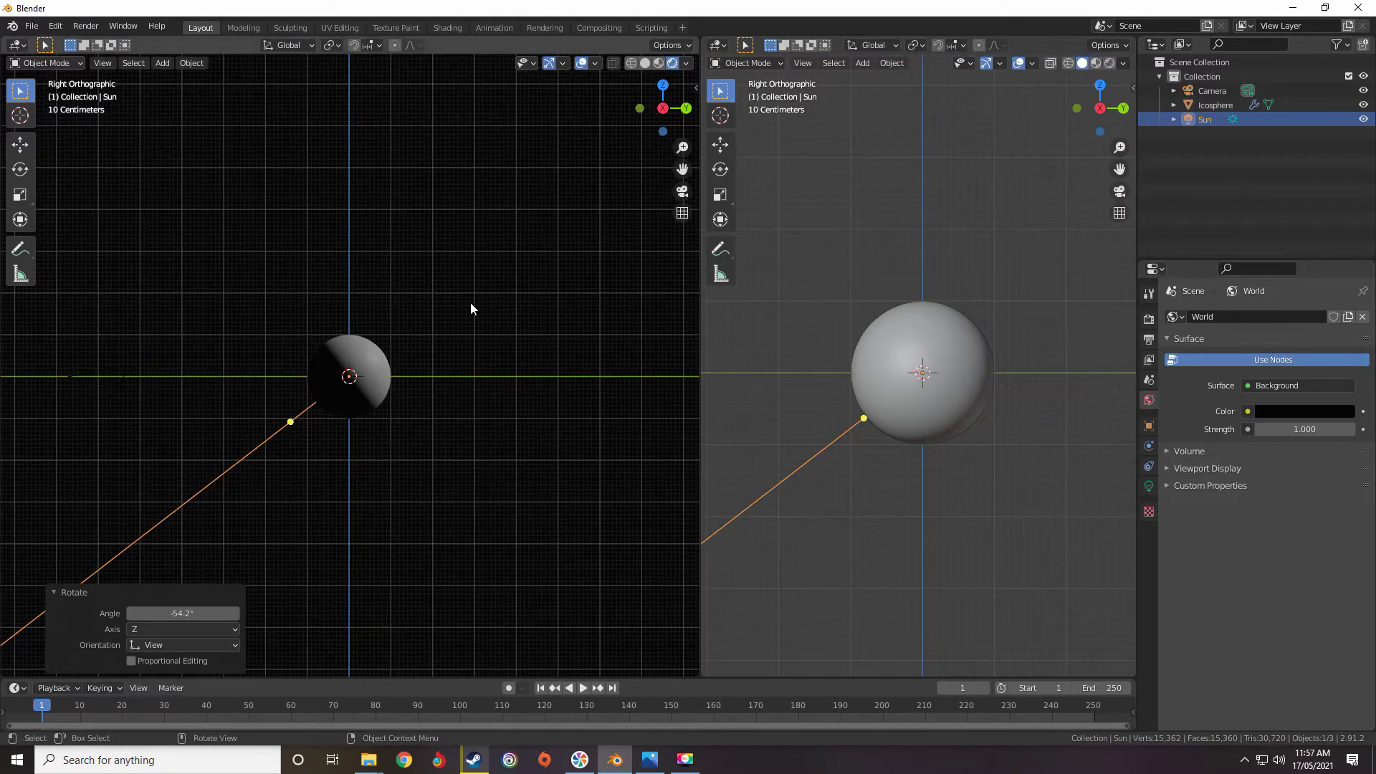
pyautogui.press('KP_0')
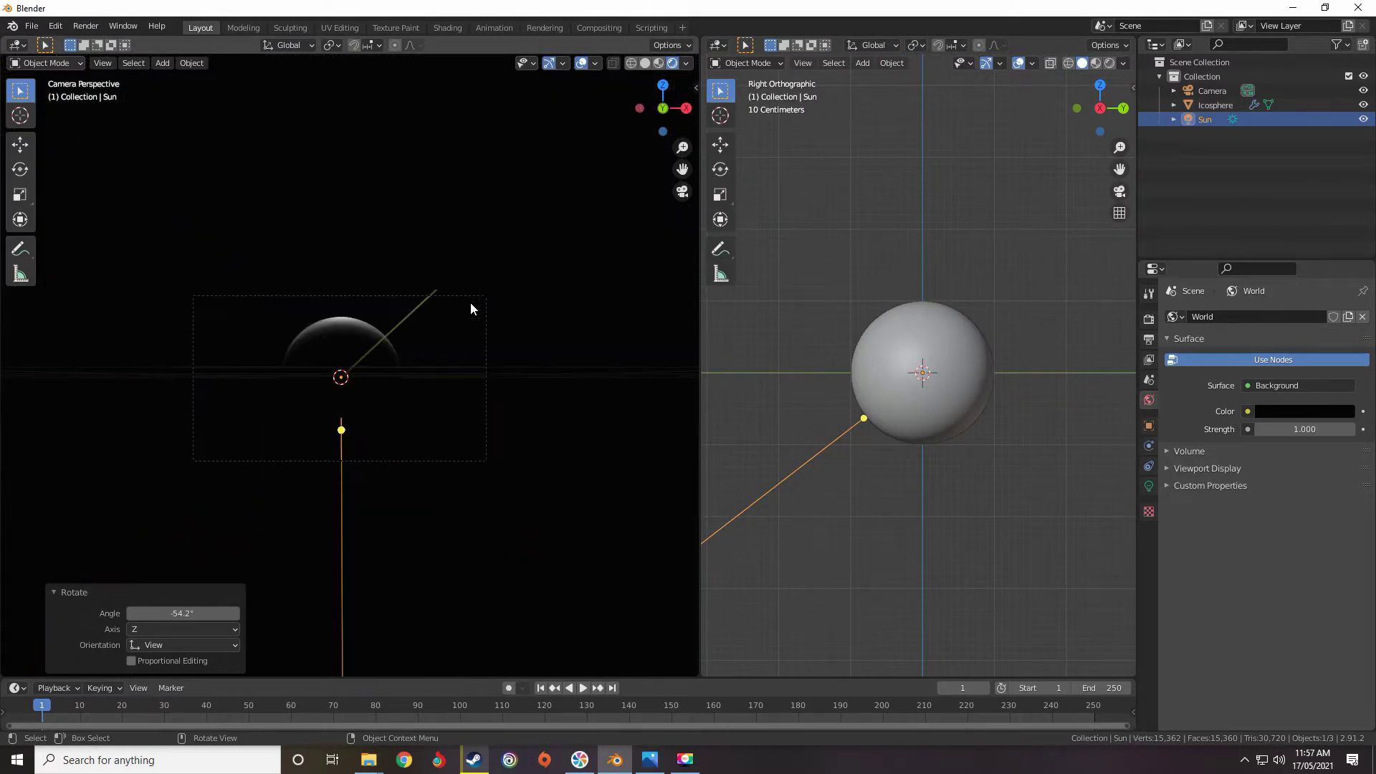
# Rotate the sun light from different viewing angles by about 38.1°, -44.7° and 20.5°.
pyautogui.scroll(4, 448, 318)
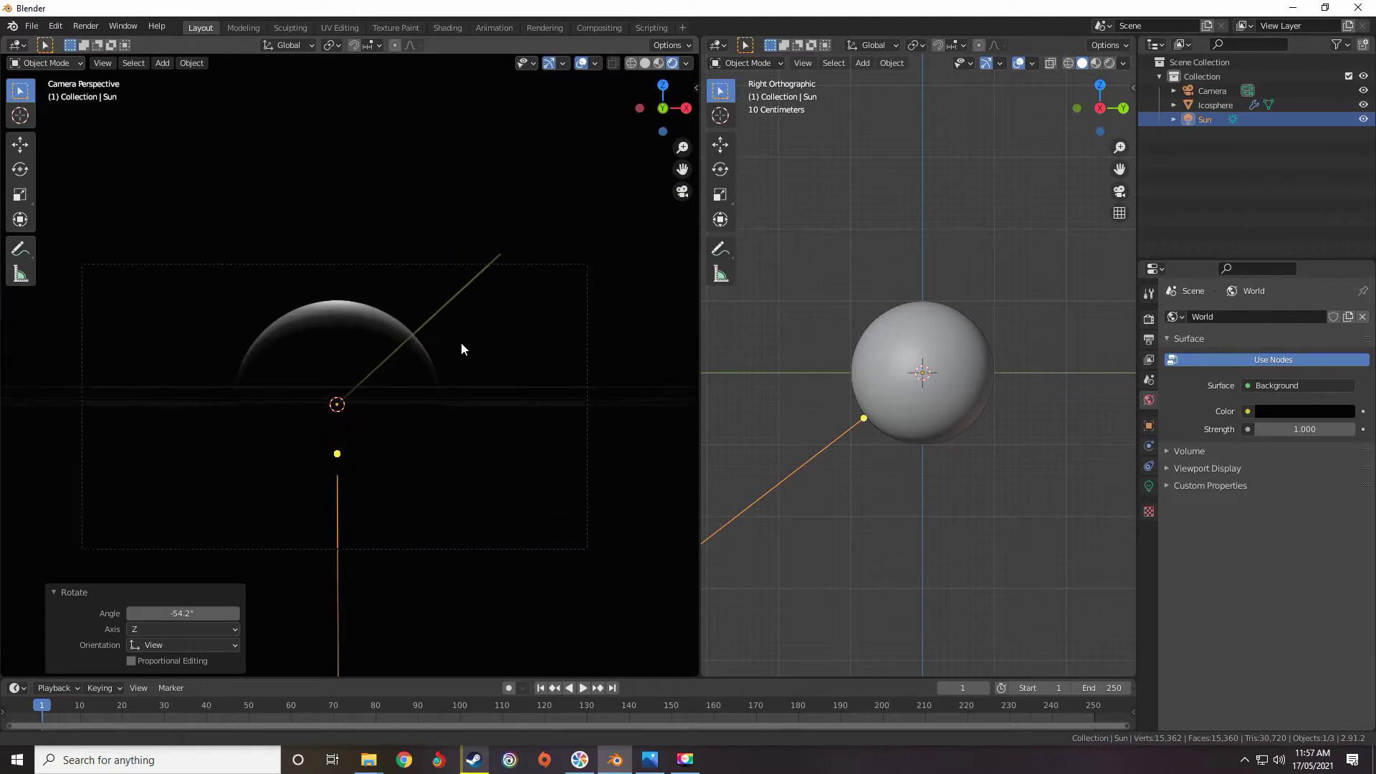
pyautogui.moveTo(983, 347); pyautogui.dragTo(765, 302, button='middle')
pyautogui.press('r')
pyautogui.click(935, 457)
pyautogui.press('r')
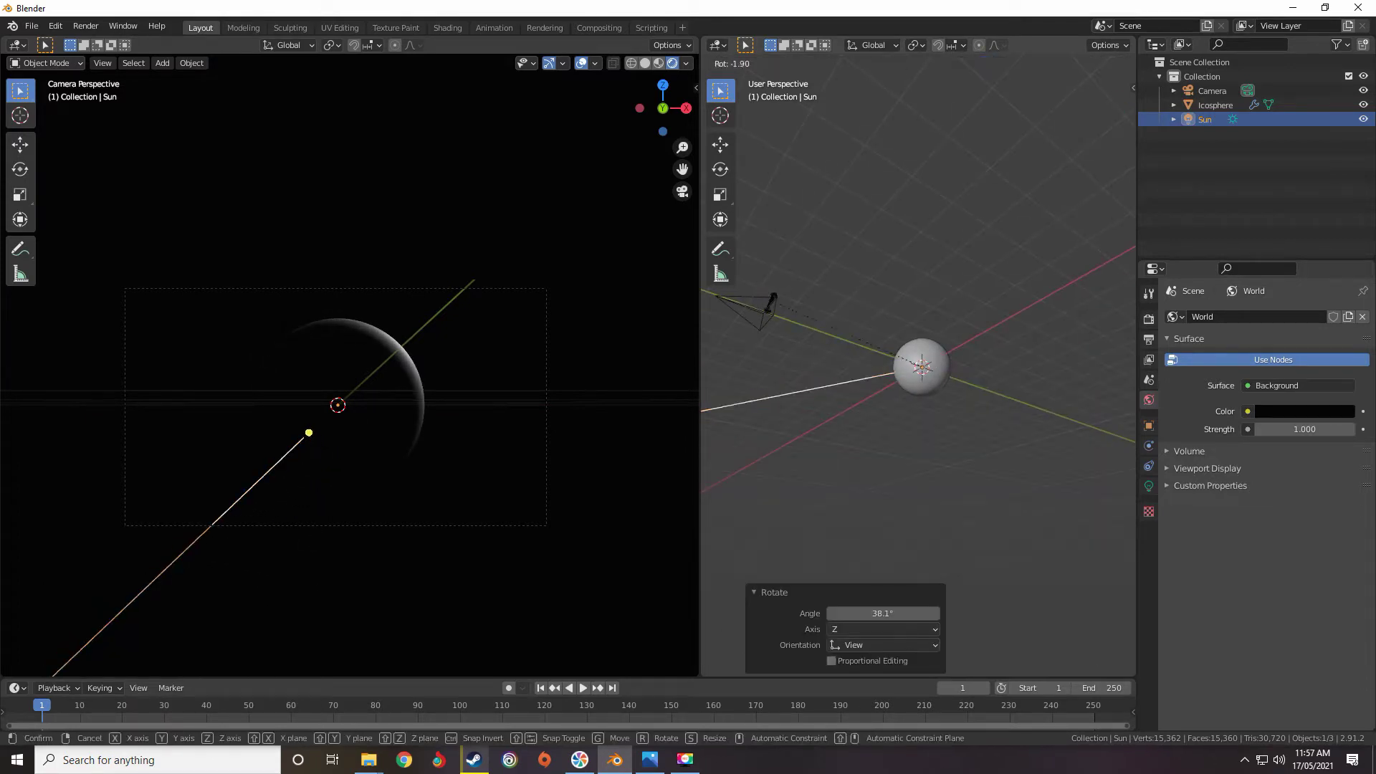
pyautogui.click(819, 393)
pyautogui.moveTo(818, 394); pyautogui.dragTo(954, 415, button='middle')
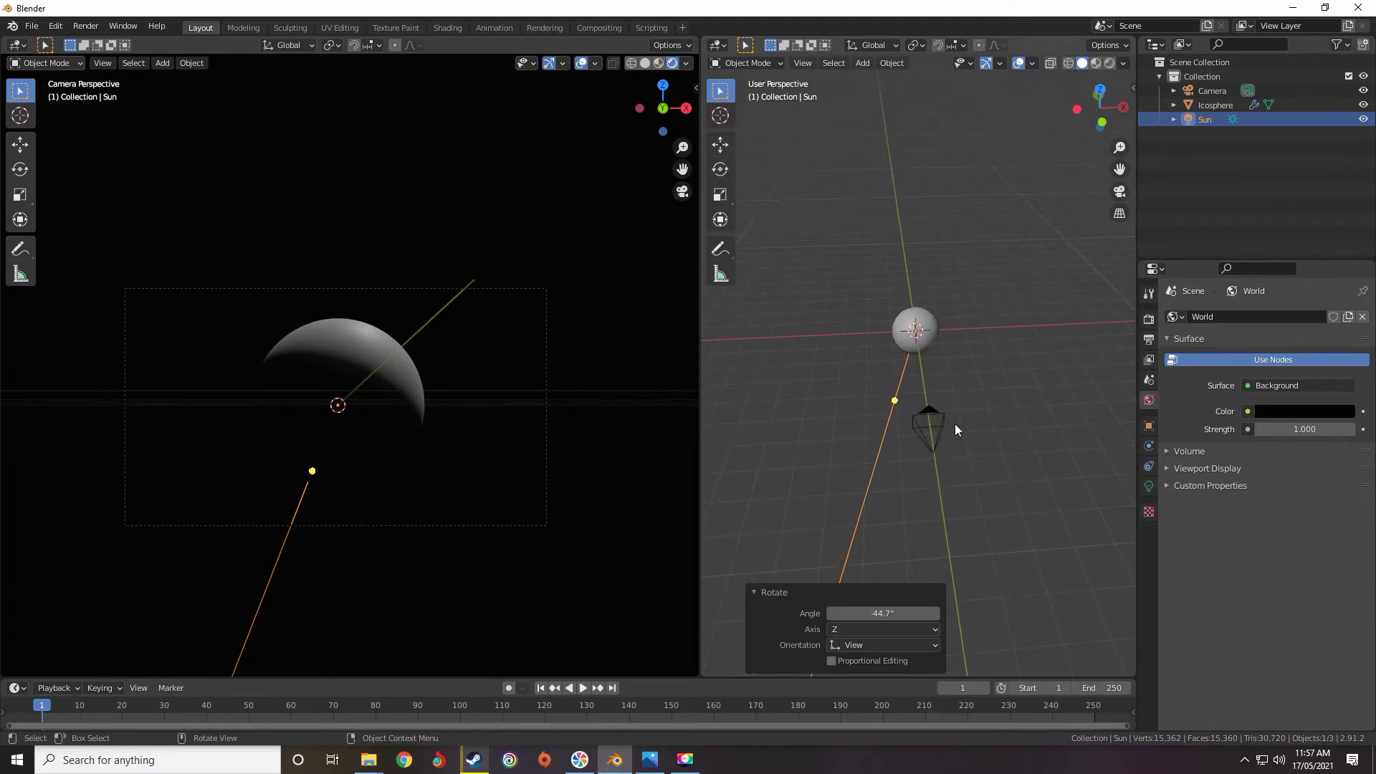
pyautogui.press('r')
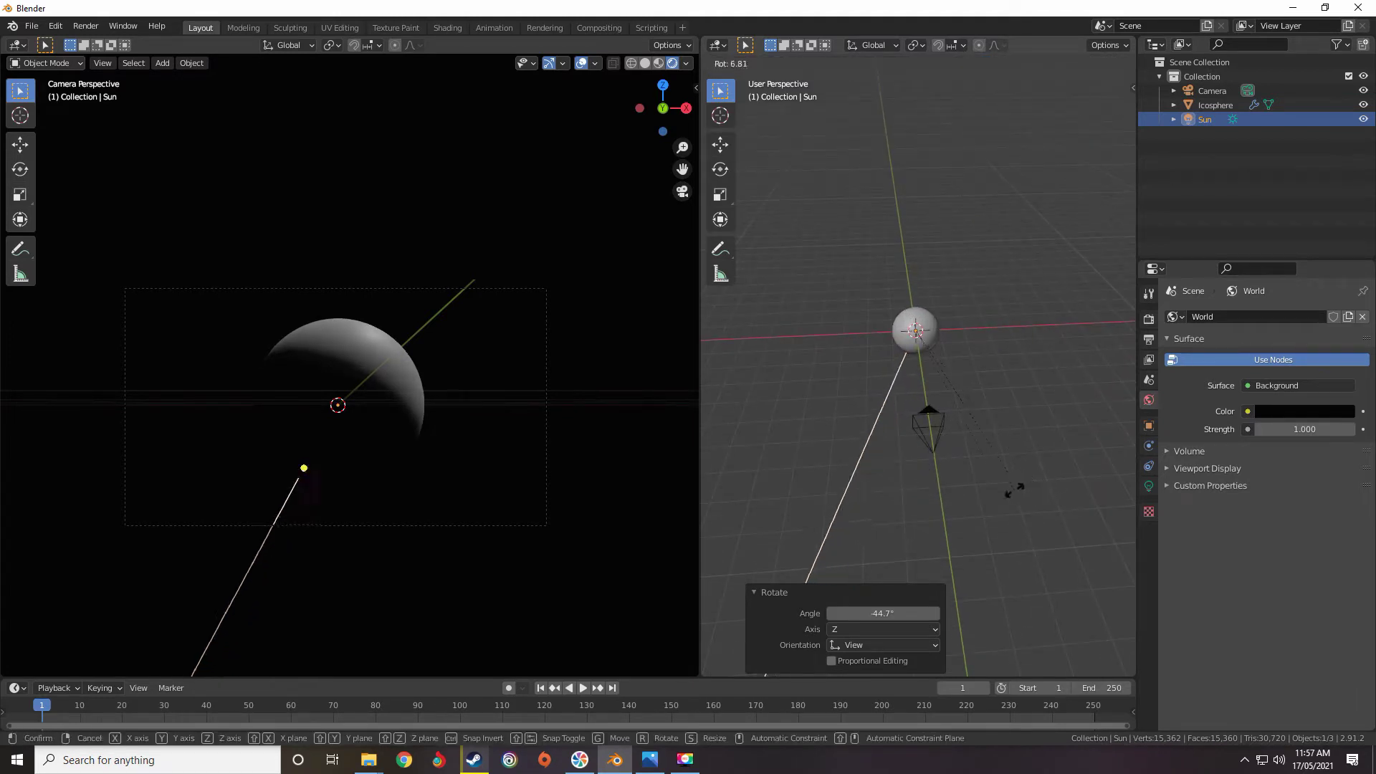
pyautogui.click(965, 483)
# Move the sun light away from the sphere by about 7.68 m in X, 9.33 m in Y and 14.2 m in Z.
pyautogui.moveTo(965, 482); pyautogui.dragTo(905, 410, button='middle')
pyautogui.scroll(5, 945, 398)
pyautogui.scroll(-8, 916, 380)
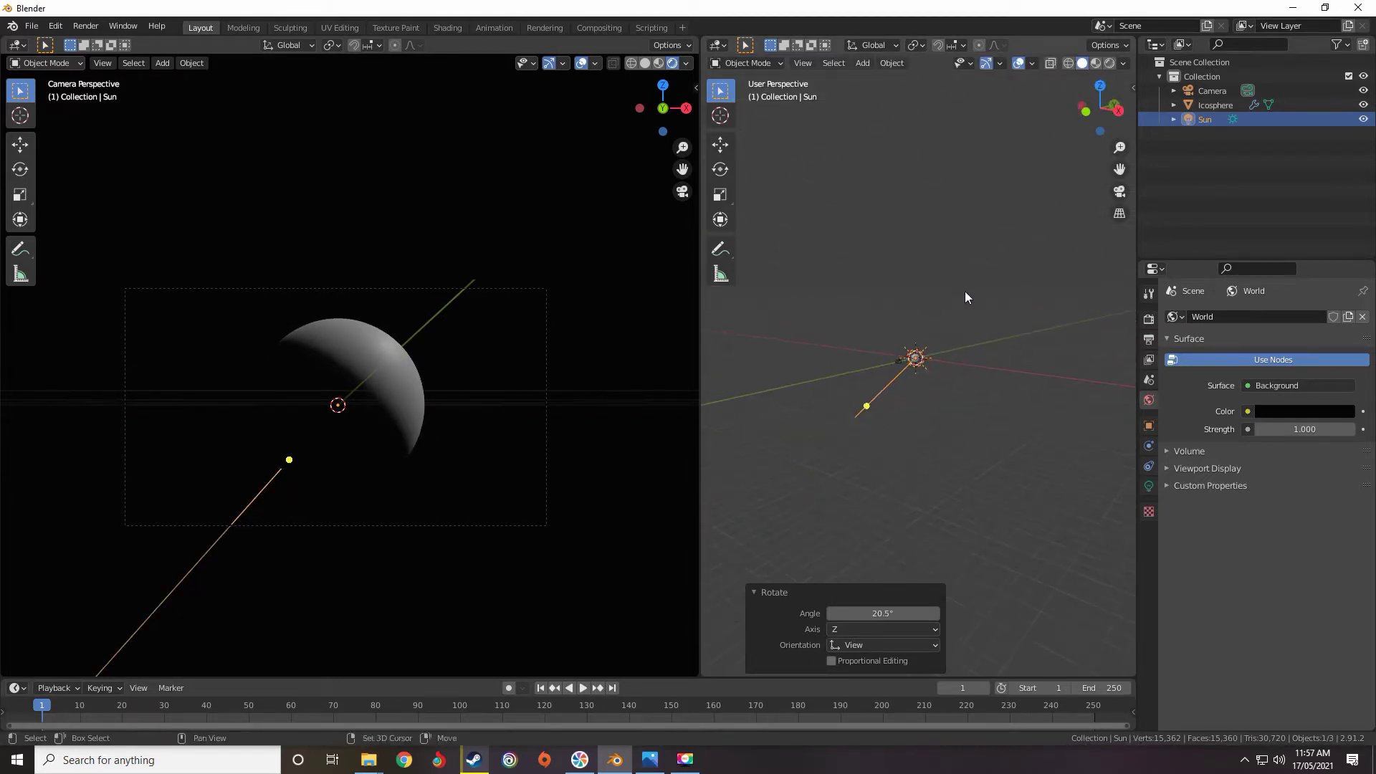
pyautogui.moveTo(968, 299); pyautogui.dragTo(796, 351, button='middle')
pyautogui.moveTo(983, 269); pyautogui.dragTo(1068, 238, button='middle')
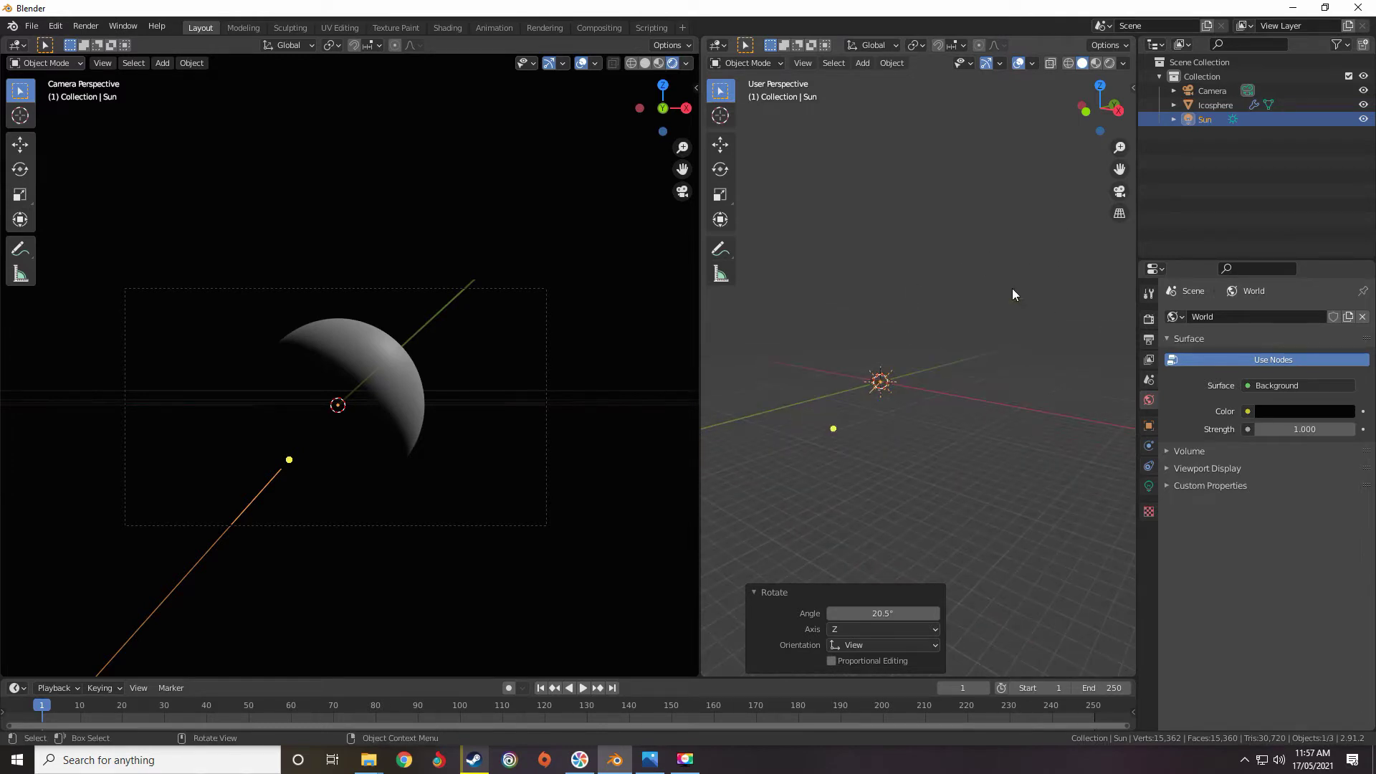
pyautogui.moveTo(1013, 289); pyautogui.dragTo(921, 412, button='middle')
pyautogui.press('g')
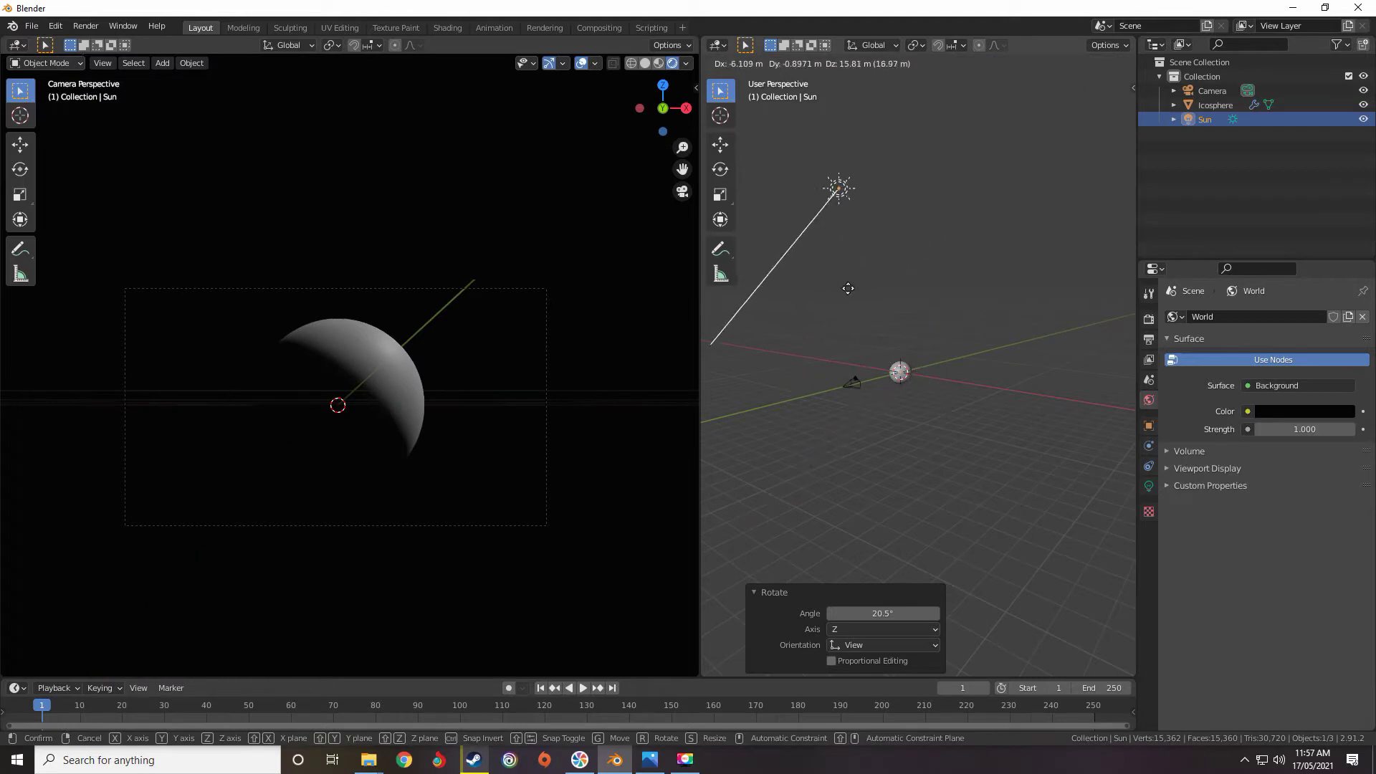
pyautogui.click(1041, 206)
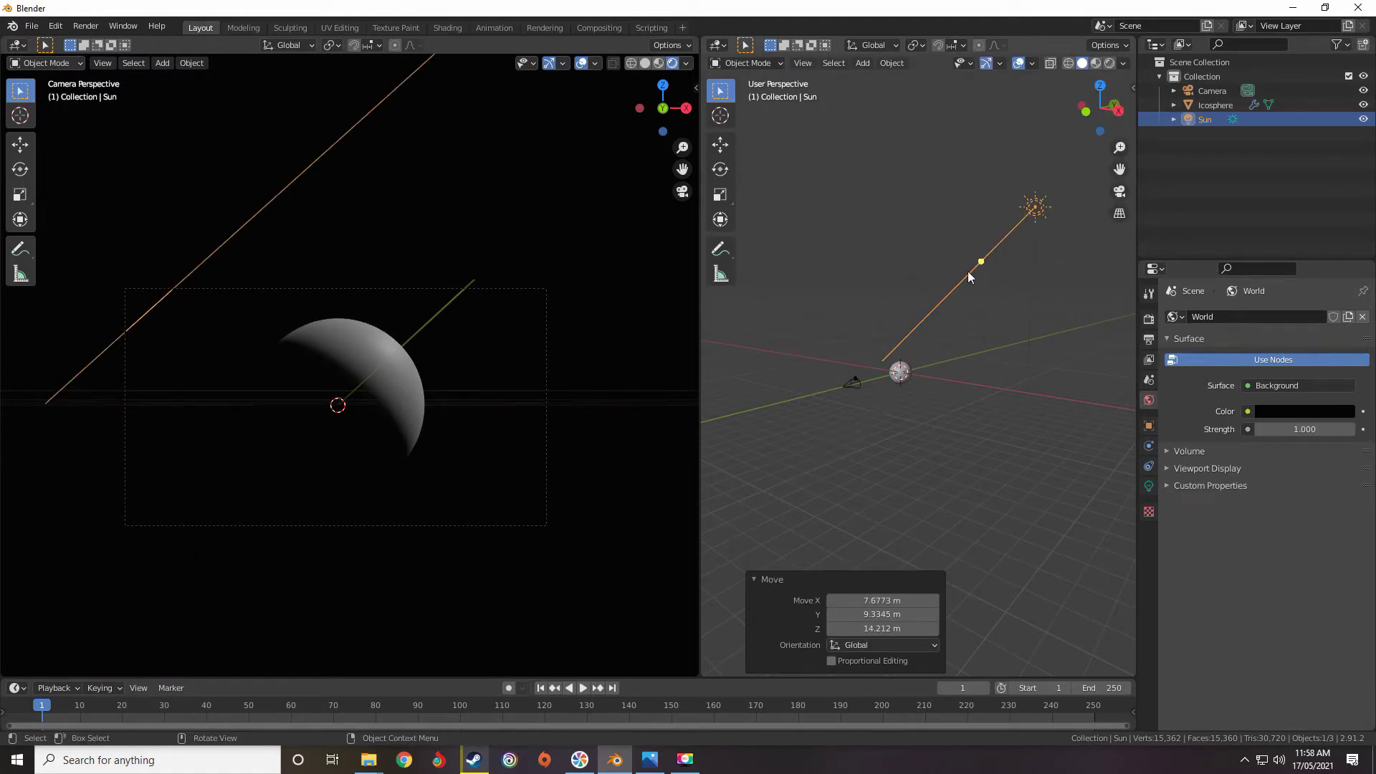
# Rotate the sun light by about -14.6°, and by about -53.3° from a second viewing angle.
pyautogui.moveTo(911, 340); pyautogui.dragTo(879, 206, button='middle')
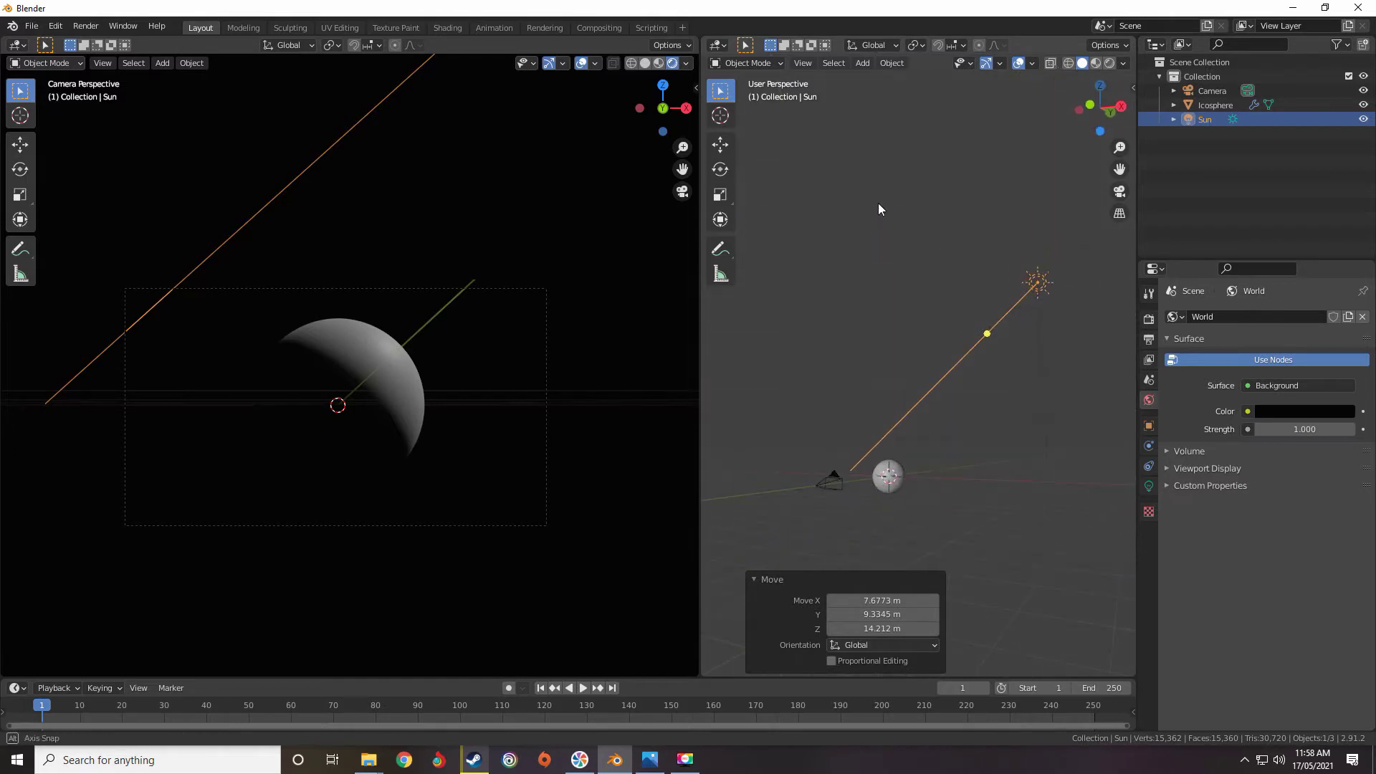
pyautogui.press('r')
pyautogui.click(940, 345)
pyautogui.moveTo(940, 344); pyautogui.dragTo(845, 352, button='middle')
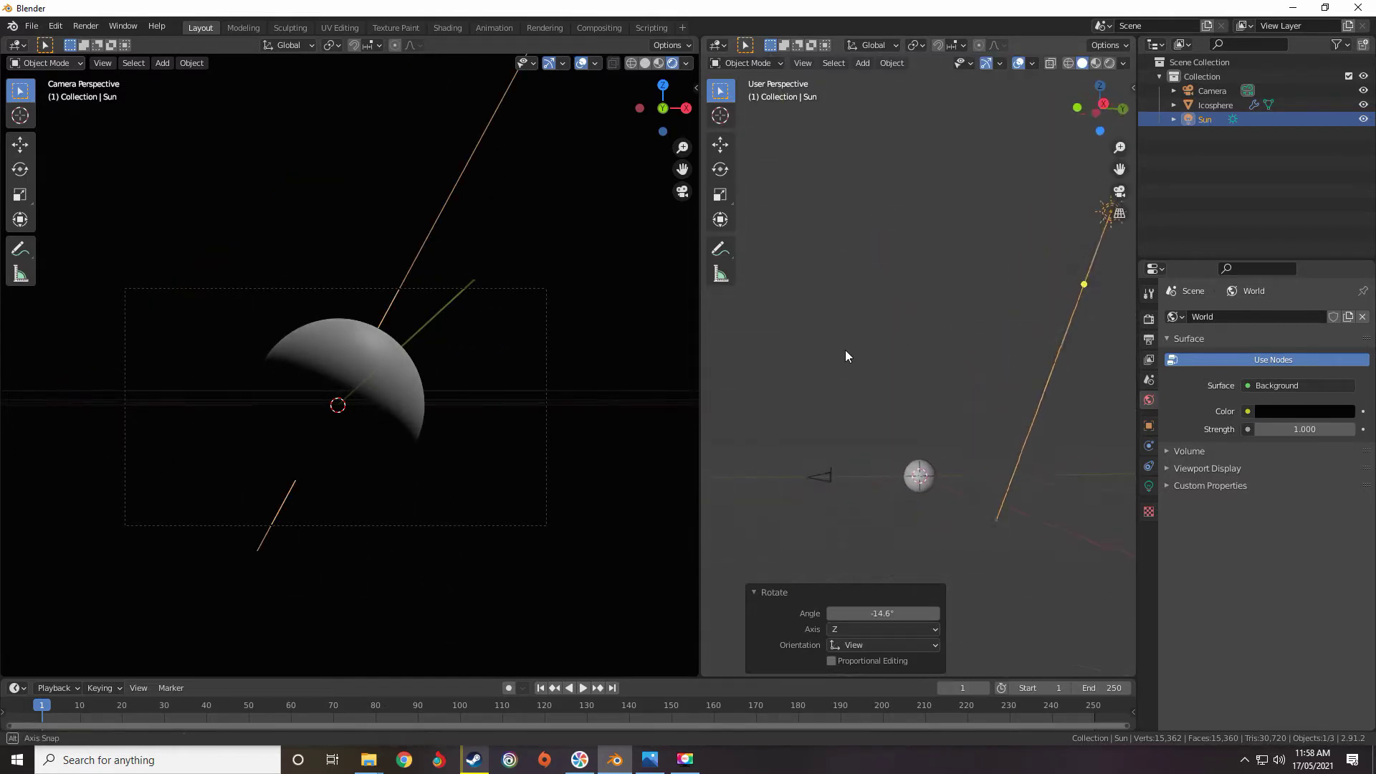
pyautogui.press('r')
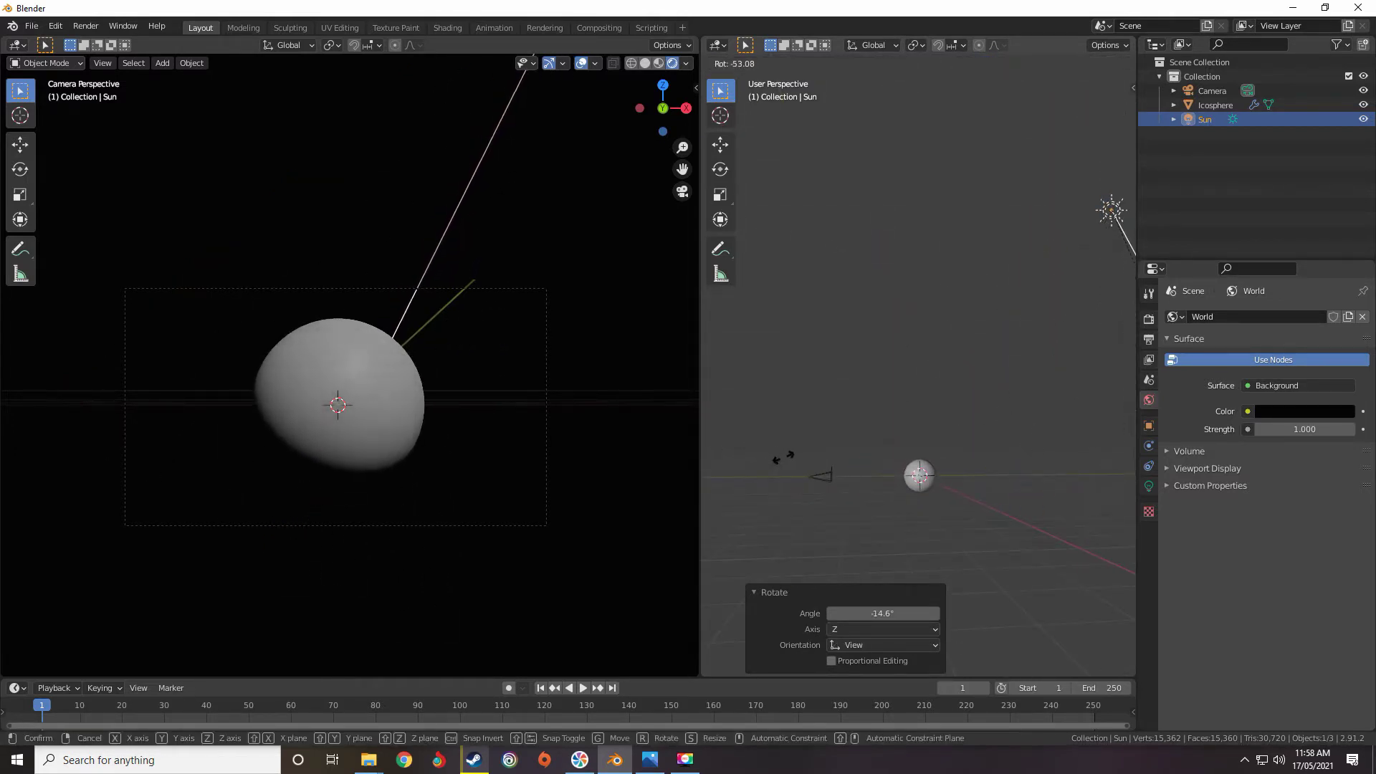
pyautogui.click(785, 458)
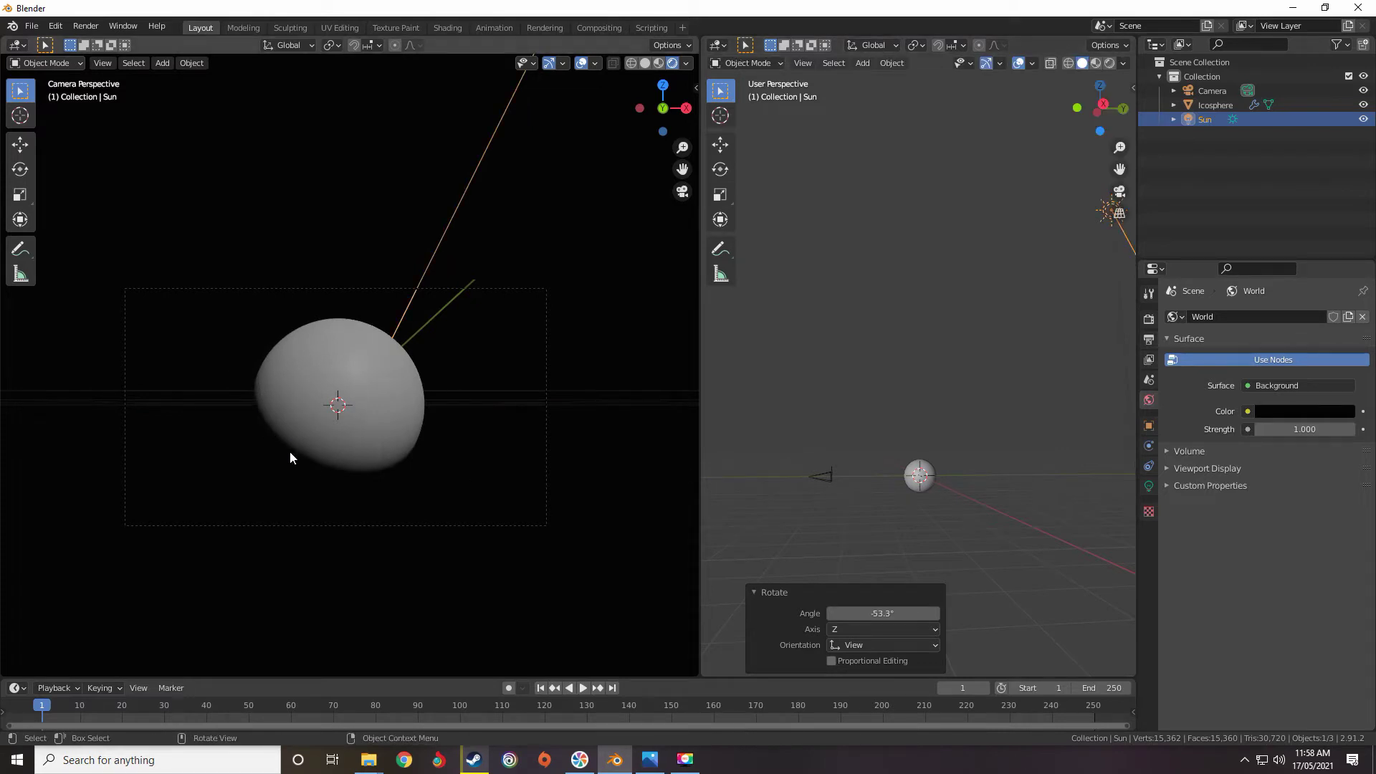
# Examine the lighting on the sphere in the camera view and an angled perspective, comparing Solid and Rendered shading.
pyautogui.scroll(5, 308, 406)
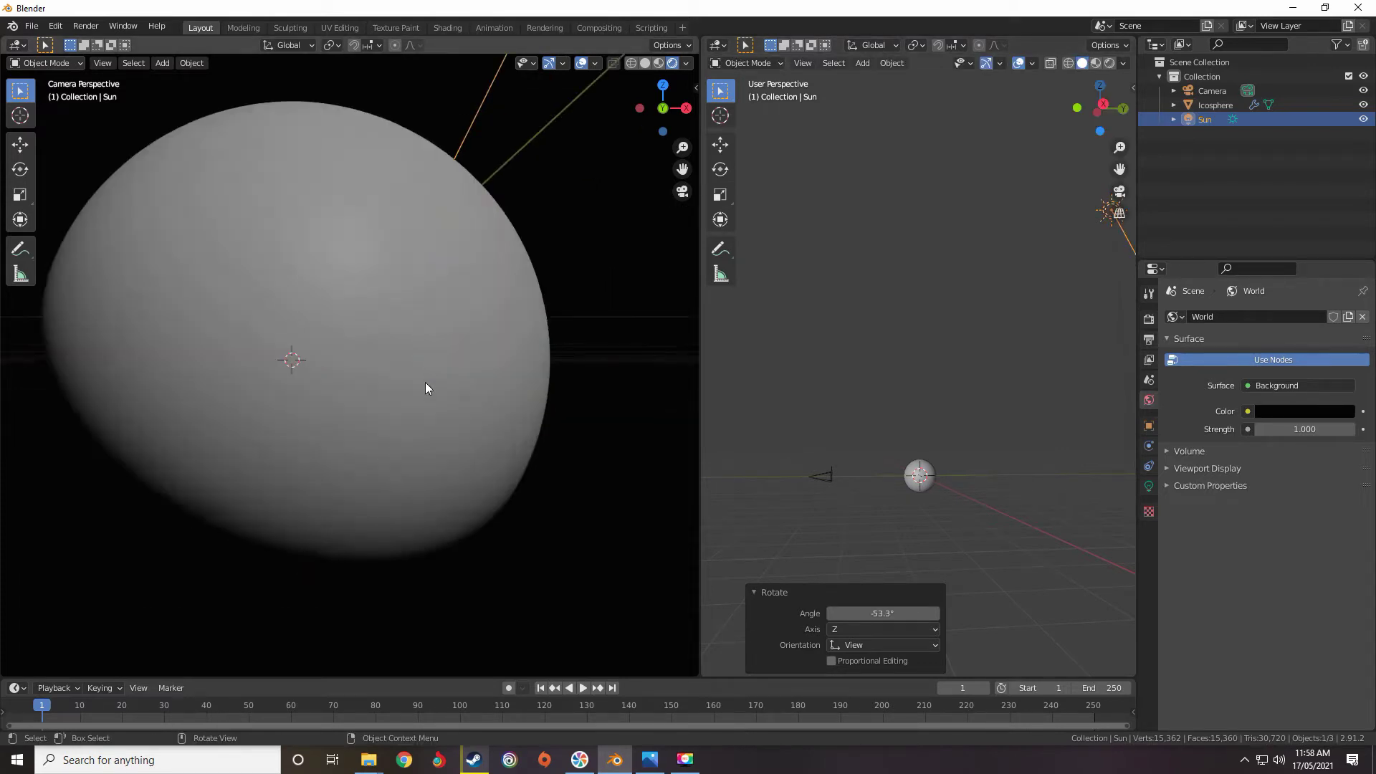
pyautogui.scroll(-2, 424, 381)
pyautogui.scroll(-5, 860, 415)
pyautogui.moveTo(860, 415); pyautogui.dragTo(964, 457, button='middle')
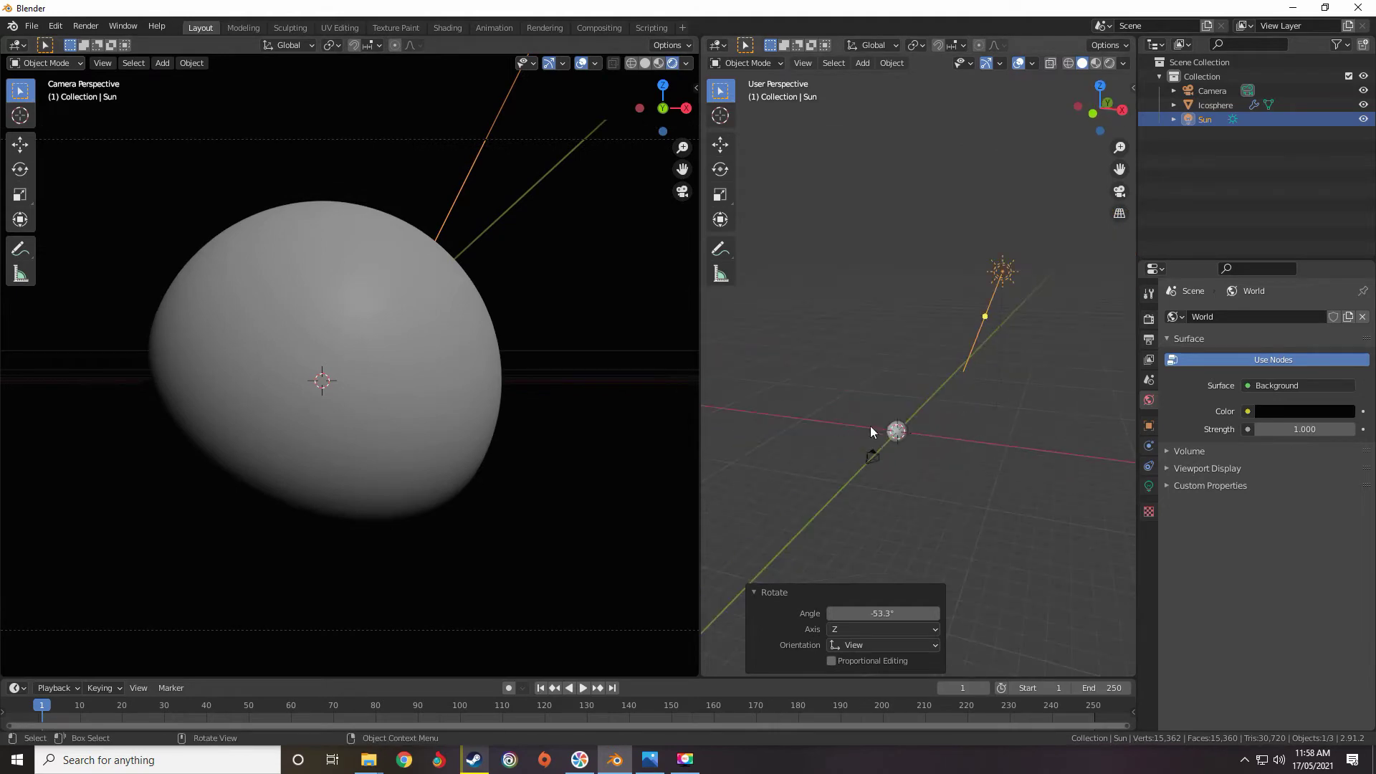
pyautogui.moveTo(432, 340); pyautogui.dragTo(483, 363, button='middle')
pyautogui.press('z')
pyautogui.press('z')
pyautogui.click(492, 363)
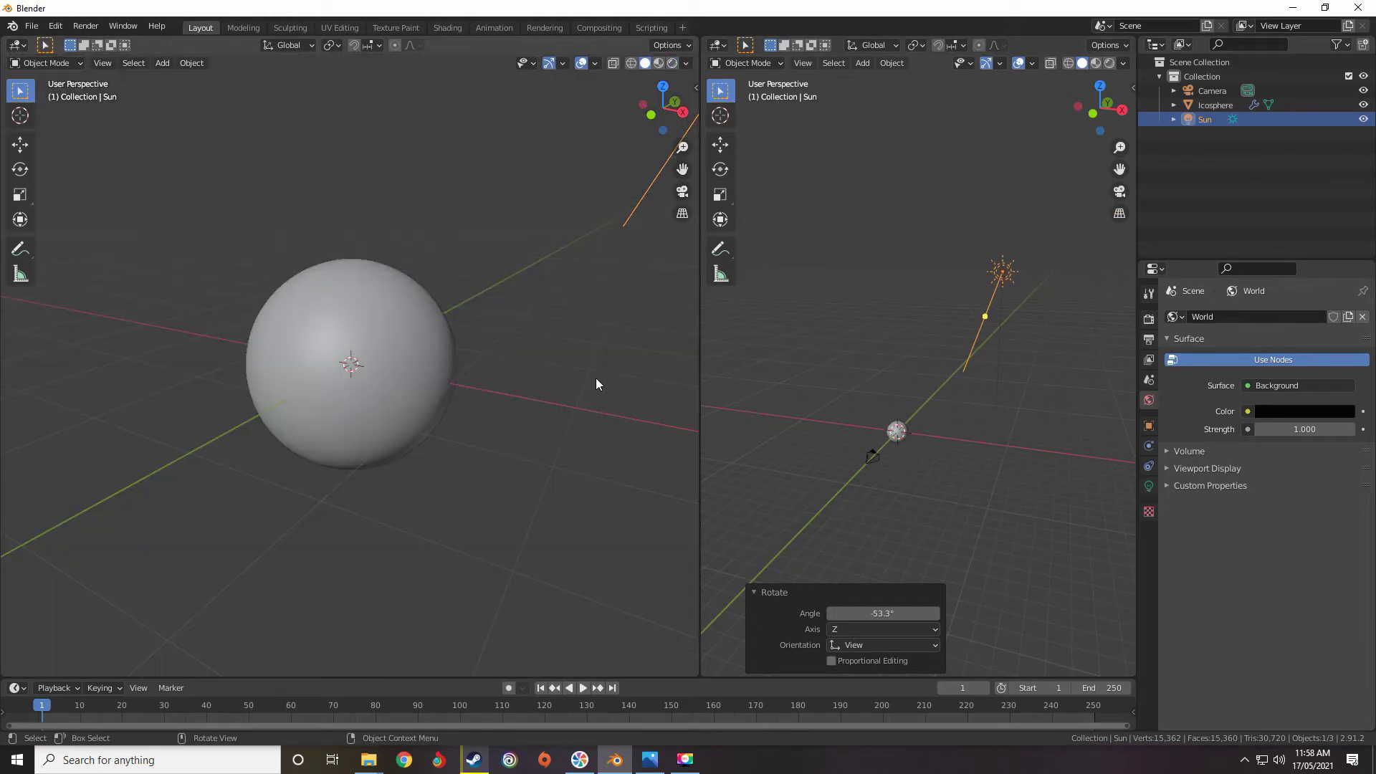
pyautogui.press('z')
pyautogui.click(373, 281)
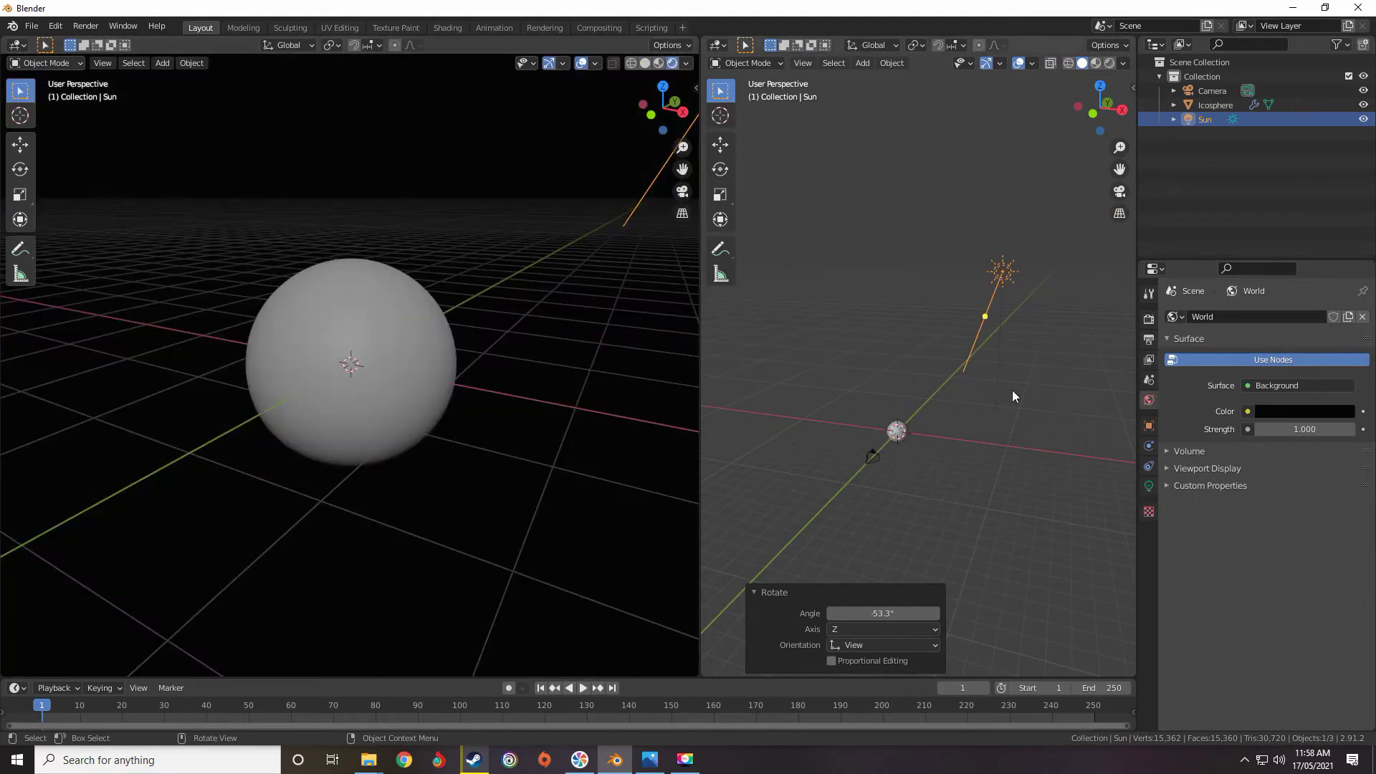
# Set the sun light's strength to 2.
pyautogui.click(1004, 267)
pyautogui.click(1149, 486)
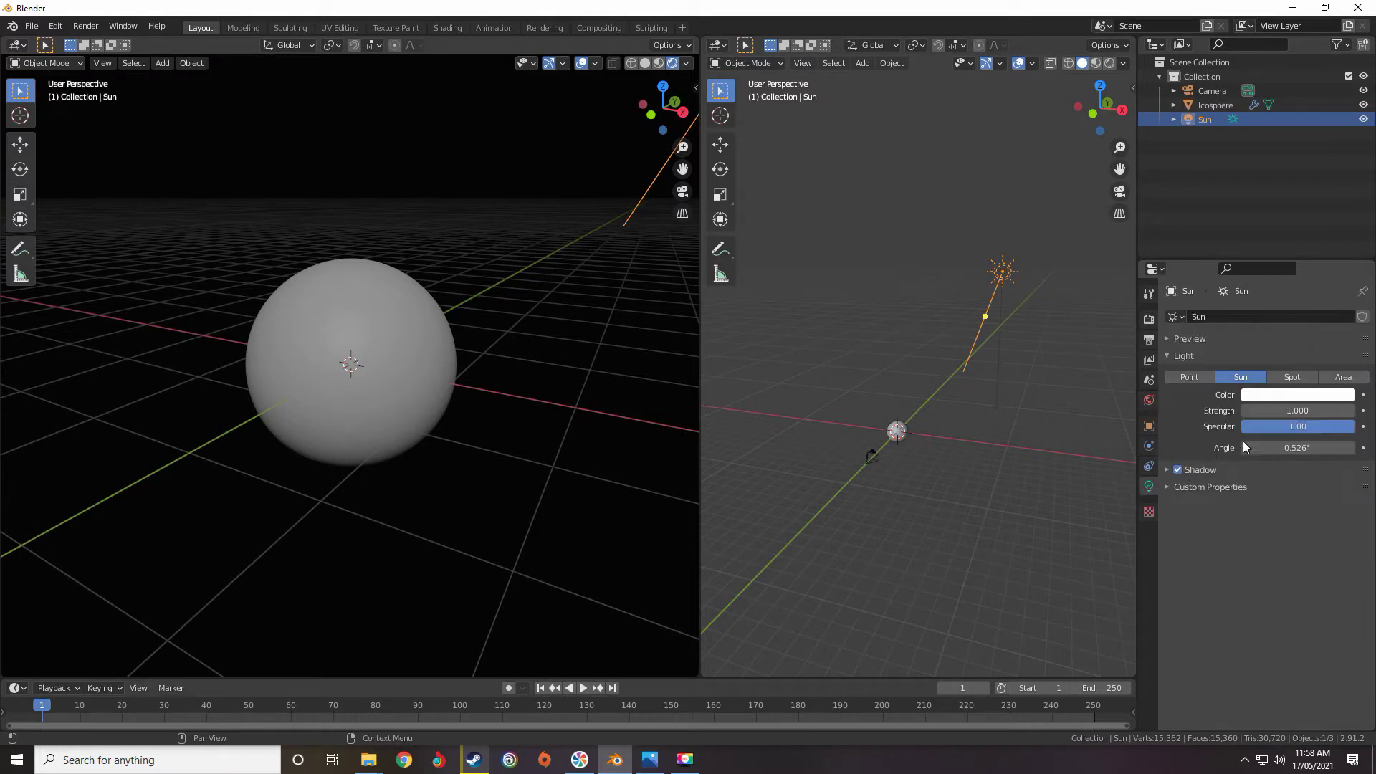
pyautogui.click(1284, 409)
pyautogui.write('2')
pyautogui.press('Return')
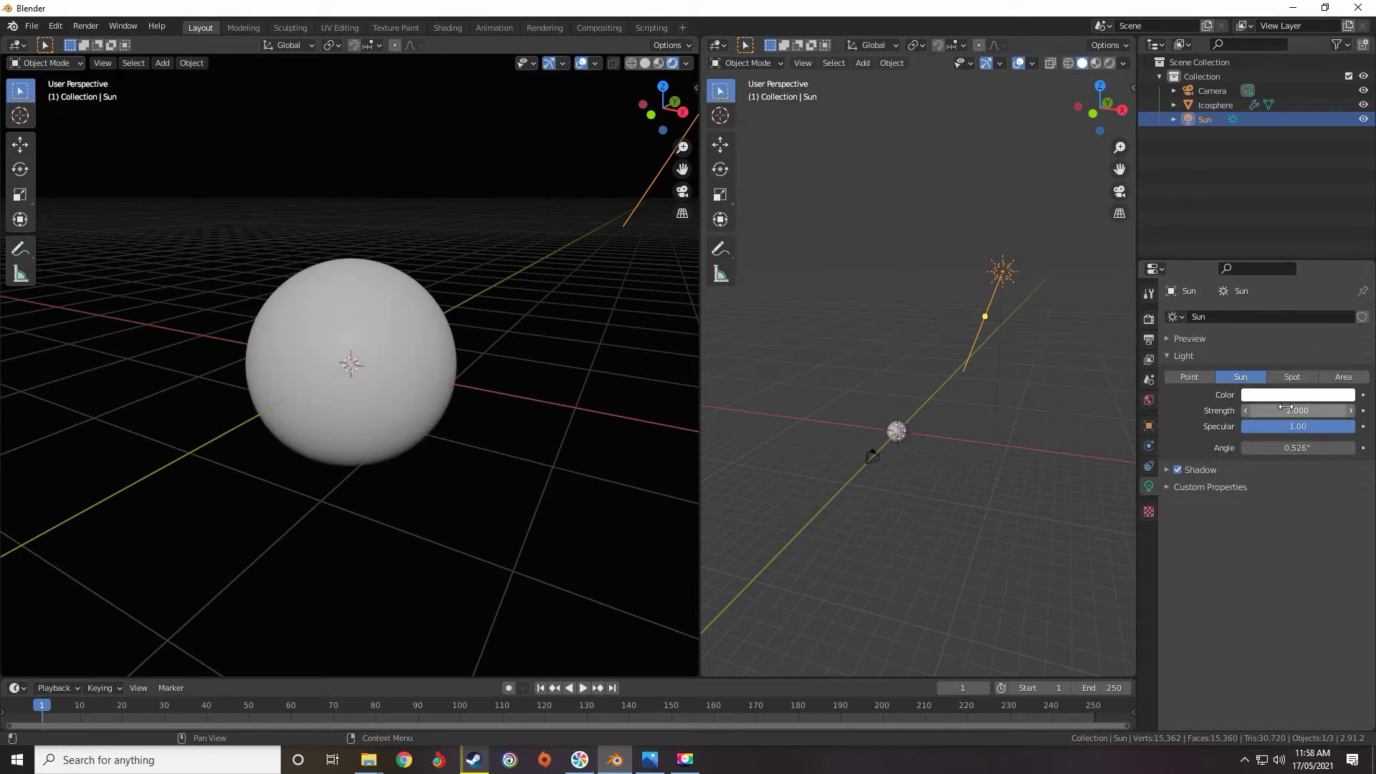
# Select the ico sphere and change the Solid-shaded viewport area to a Shader Editor.
pyautogui.moveTo(454, 393); pyautogui.dragTo(373, 394, button='middle')
pyautogui.scroll(1, 430, 396)
pyautogui.scroll(8, 949, 383)
pyautogui.moveTo(936, 377); pyautogui.dragTo(949, 383, button='middle')
pyautogui.click(899, 315)
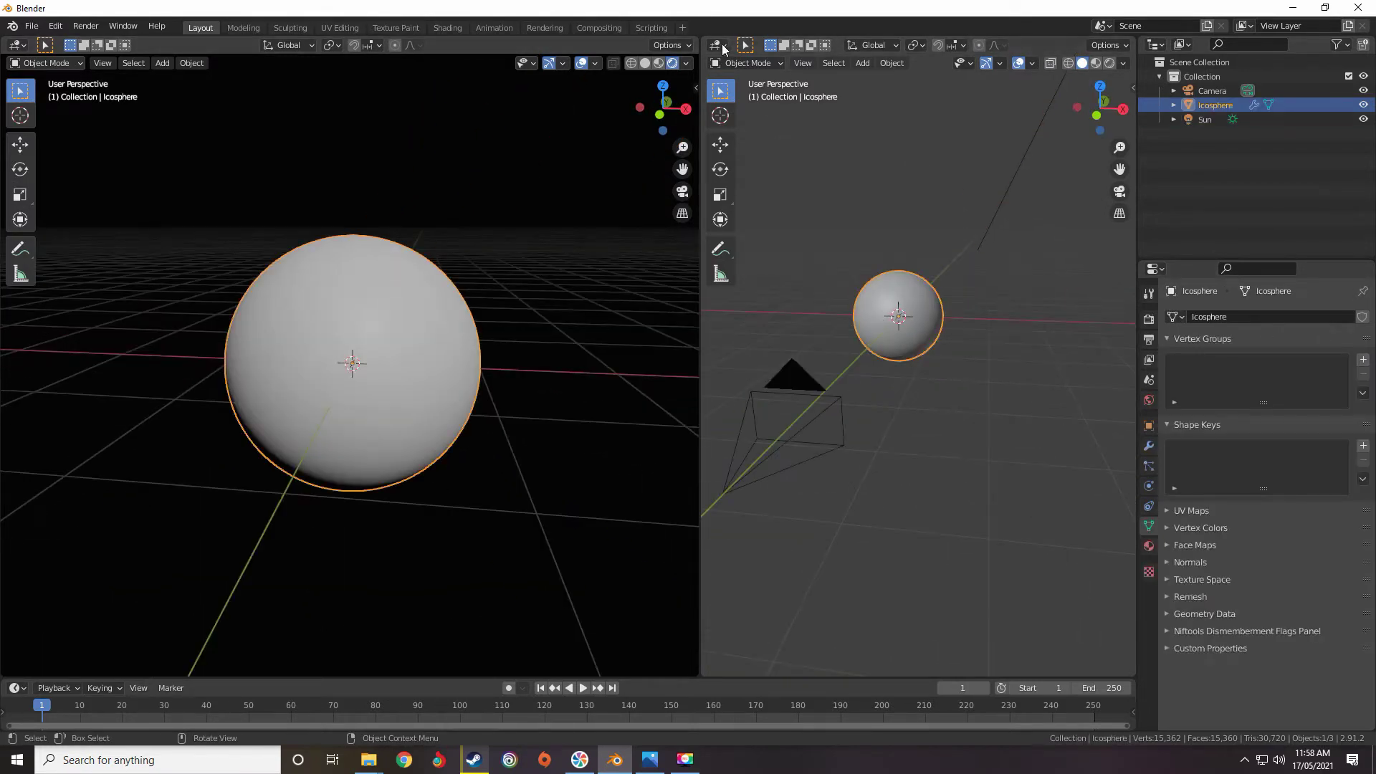
pyautogui.click(718, 45)
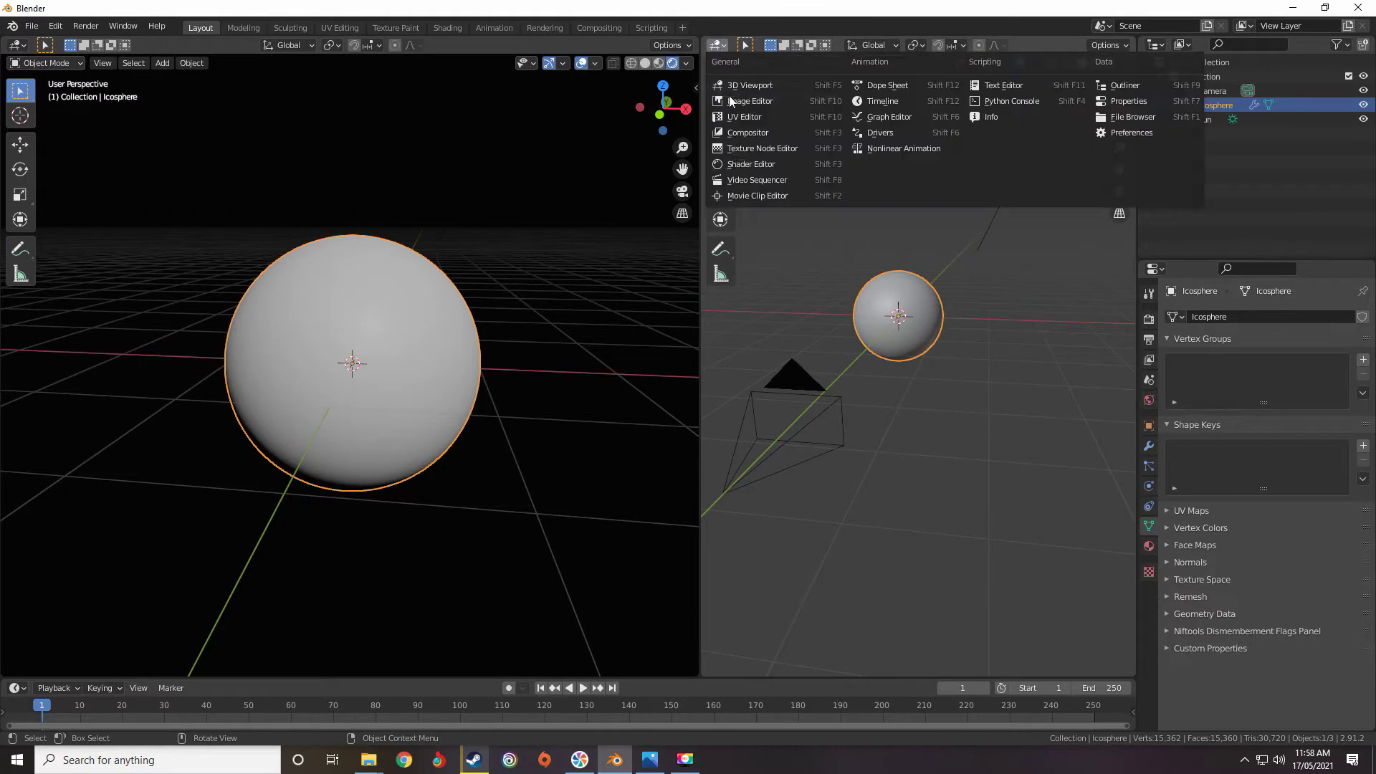
pyautogui.click(749, 164)
# Create a new material for the ico sphere and hide the Shader Editor's sidebar.
pyautogui.click(1149, 547)
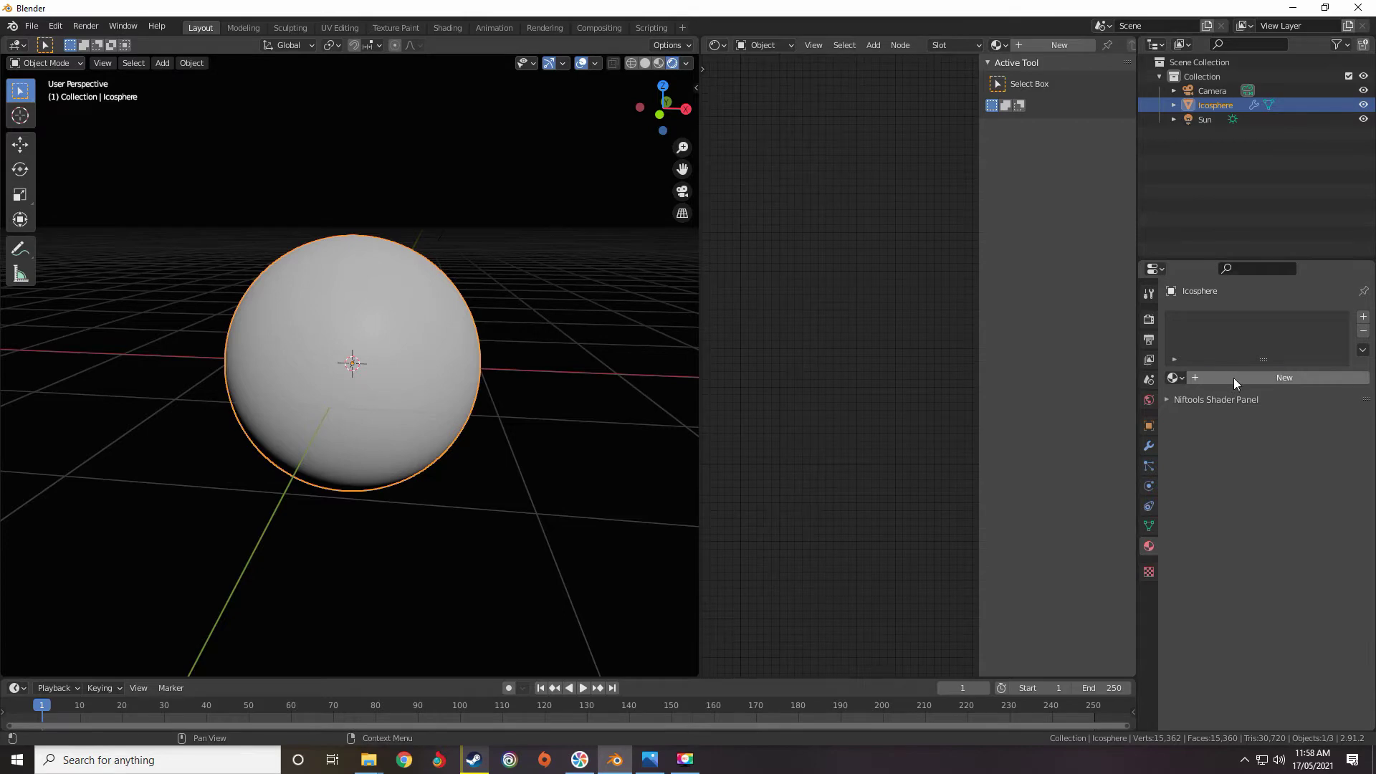
pyautogui.click(1233, 378)
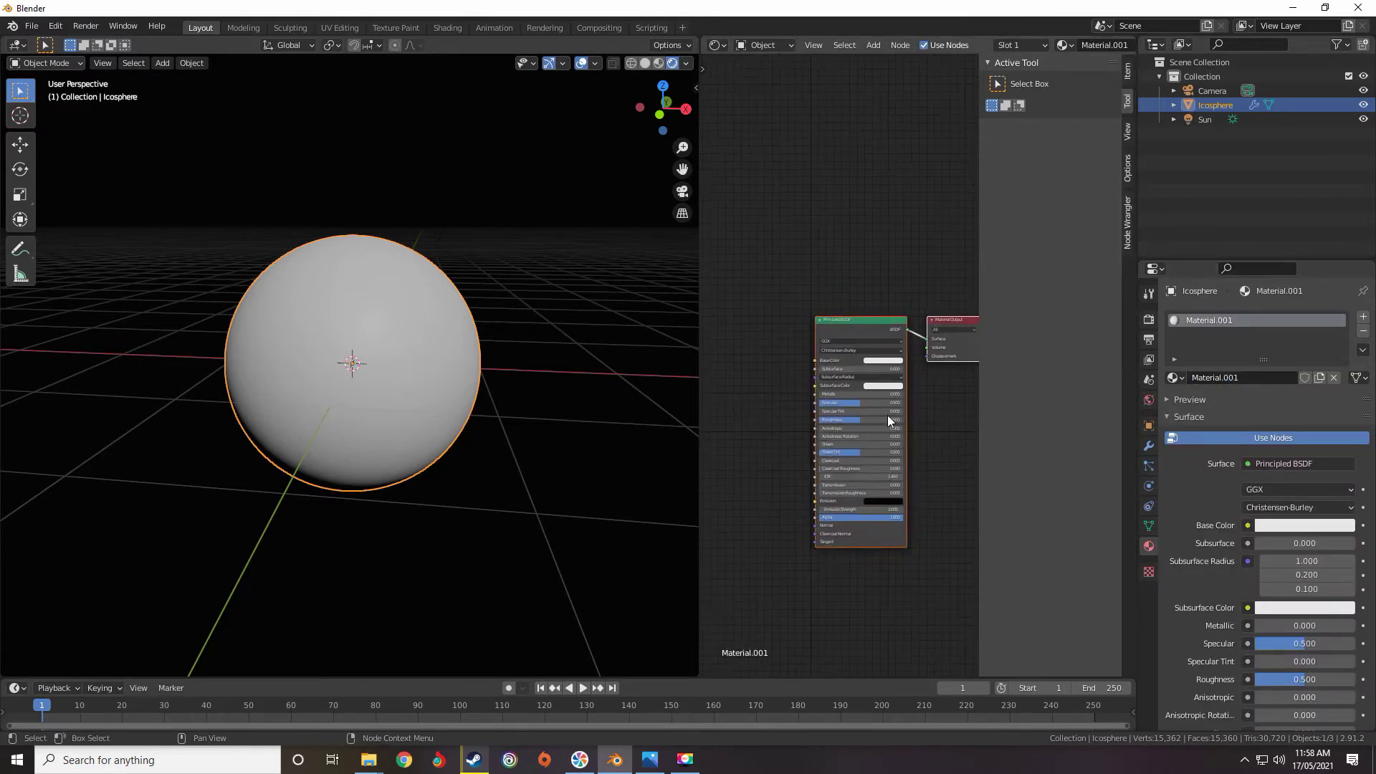
pyautogui.press('n')
pyautogui.moveTo(826, 314); pyautogui.dragTo(891, 297, button='middle')
pyautogui.scroll(-3, 358, 364)
# Return the rendered viewport to the camera view with the sphere framed closely.
pyautogui.moveTo(373, 362); pyautogui.dragTo(397, 359, button='middle')
pyautogui.scroll(3, 397, 360)
pyautogui.scroll(-4, 397, 359)
pyautogui.scroll(3, 389, 361)
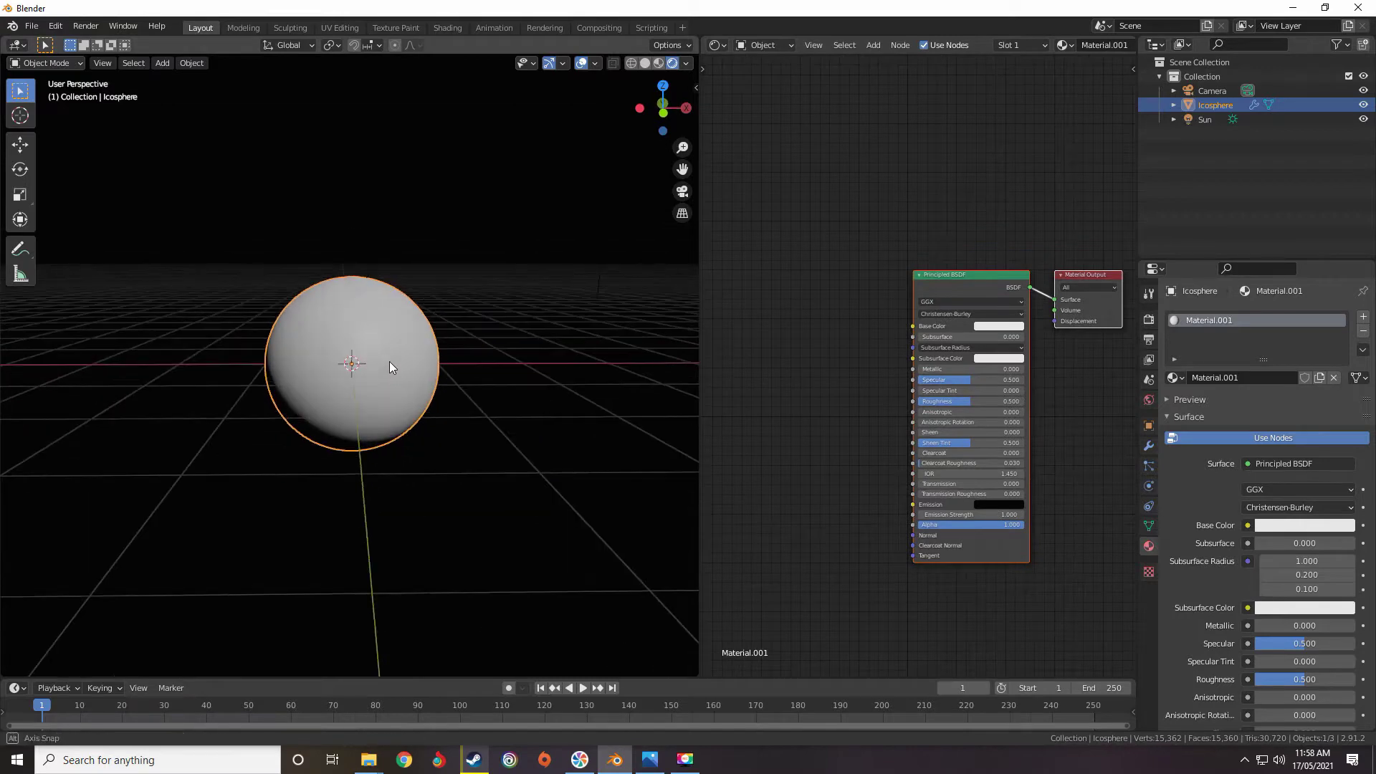
pyautogui.press('KP_1')
pyautogui.press('KP_0')
pyautogui.scroll(3, 463, 346)
pyautogui.scroll(-2, 440, 355)
pyautogui.scroll(2, 886, 334)
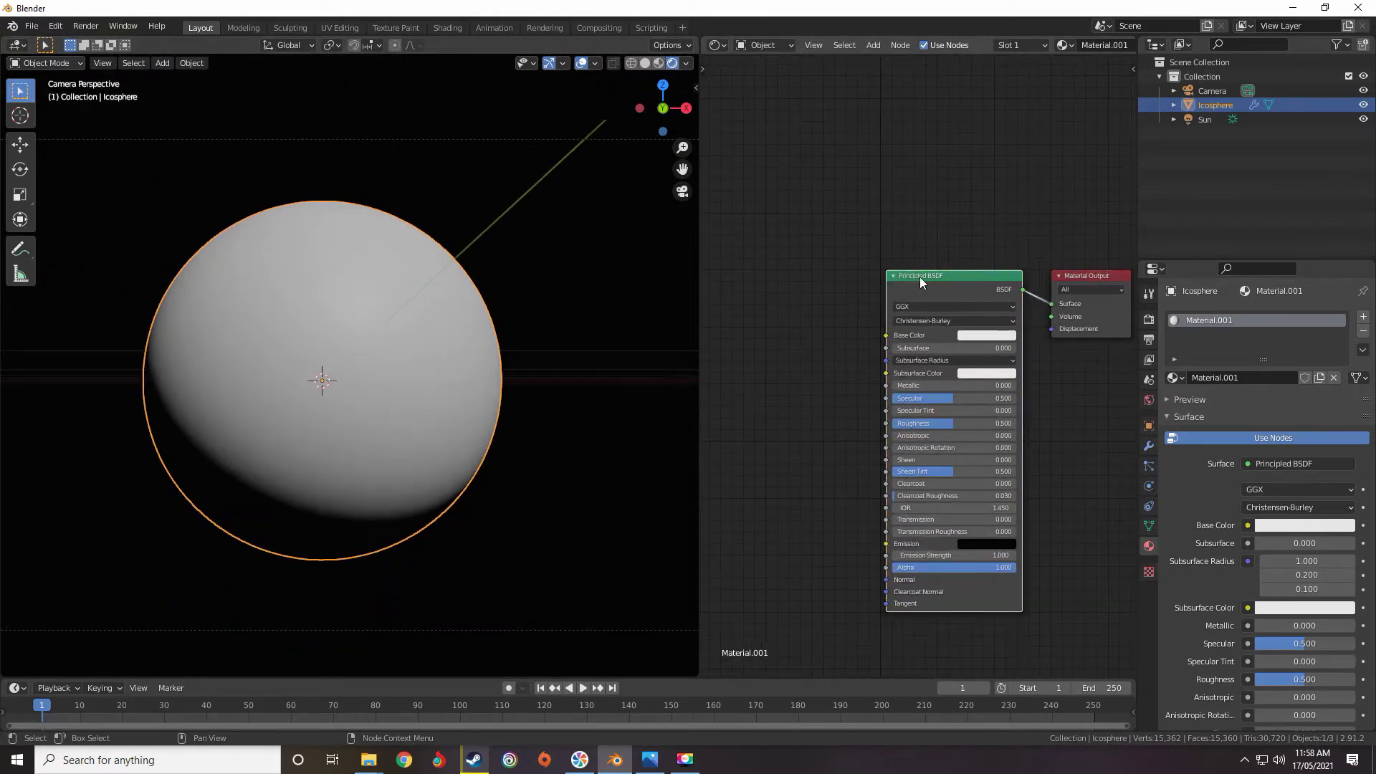
# Replace the Principled BSDF node with an Add Shader node connected to the Material Output's Surface.
pyautogui.press('x')
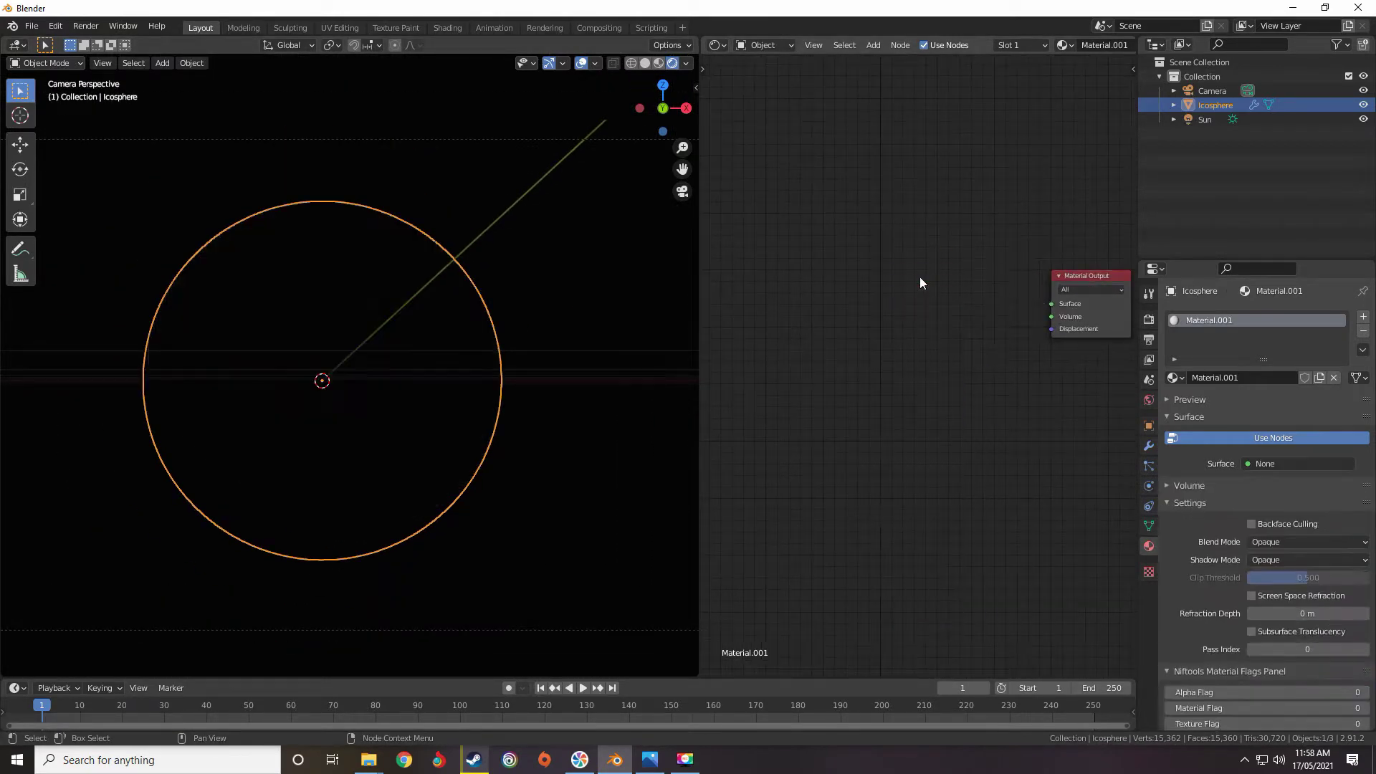
pyautogui.hotkey('shift', 'a')
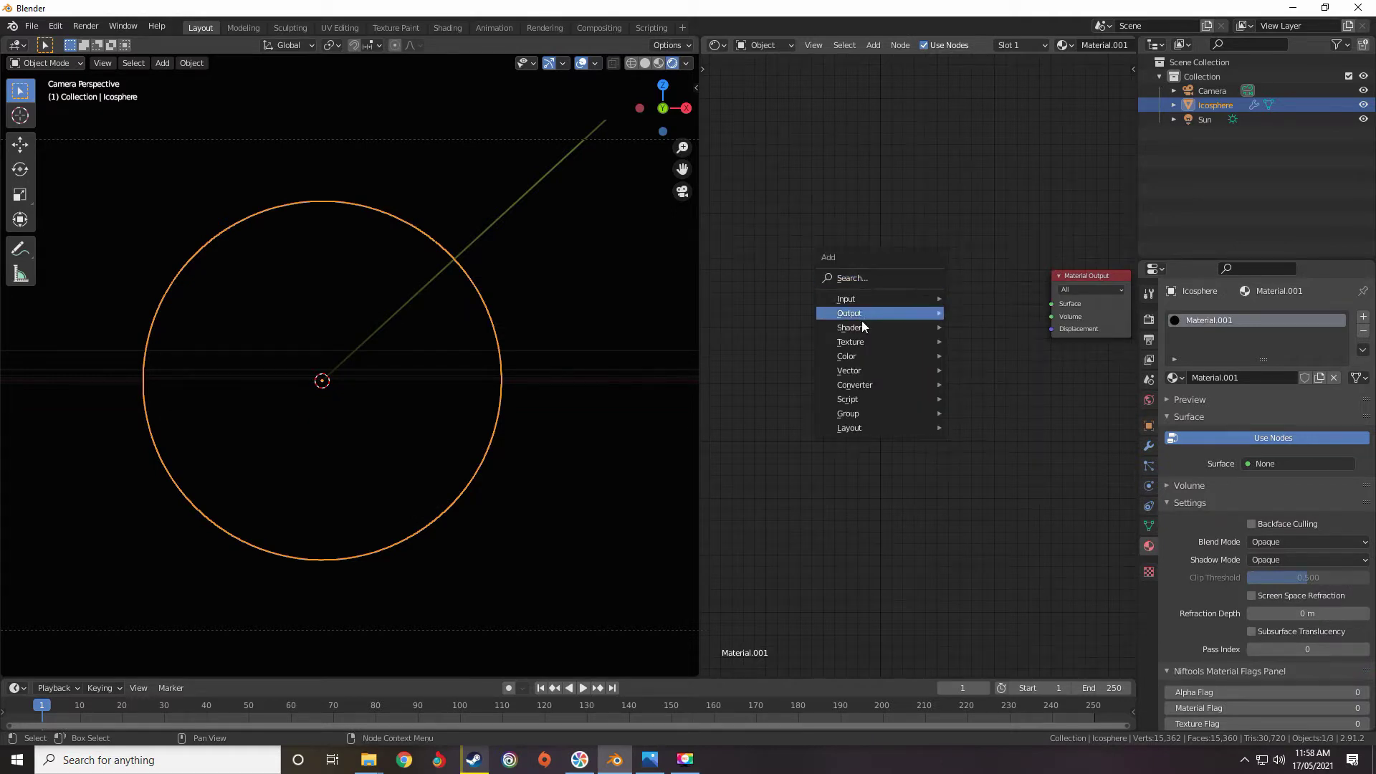
pyautogui.moveTo(863, 326)
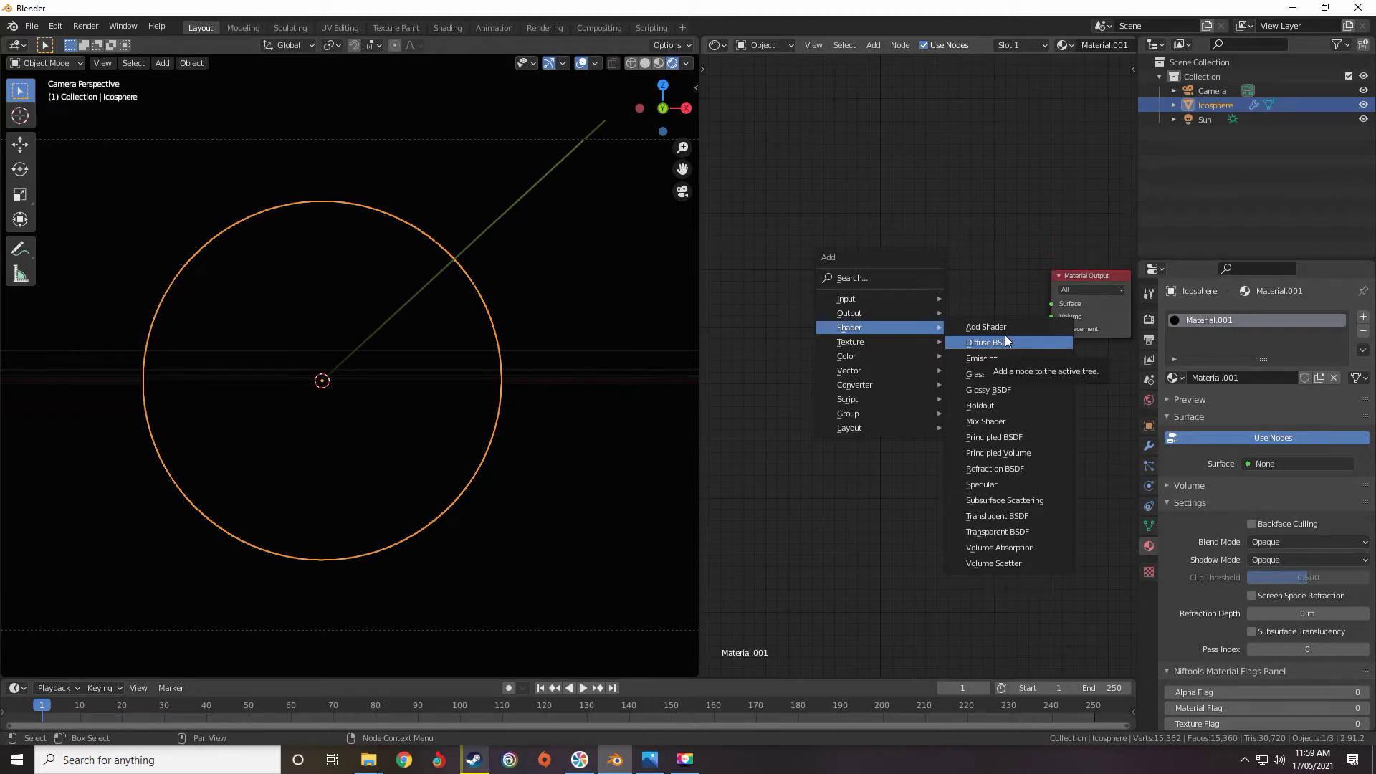
pyautogui.click(978, 327)
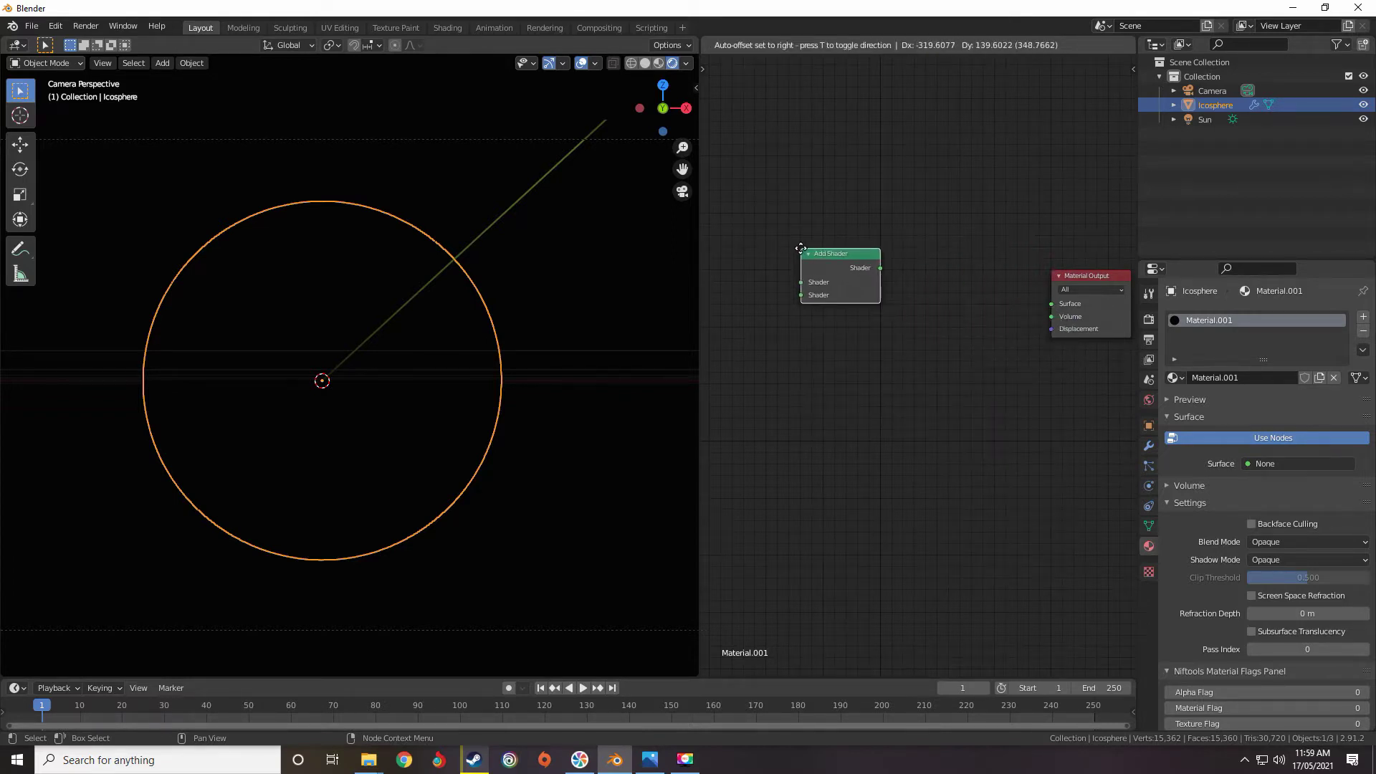
pyautogui.click(835, 286)
pyautogui.scroll(-2, 893, 353)
pyautogui.scroll(3, 897, 347)
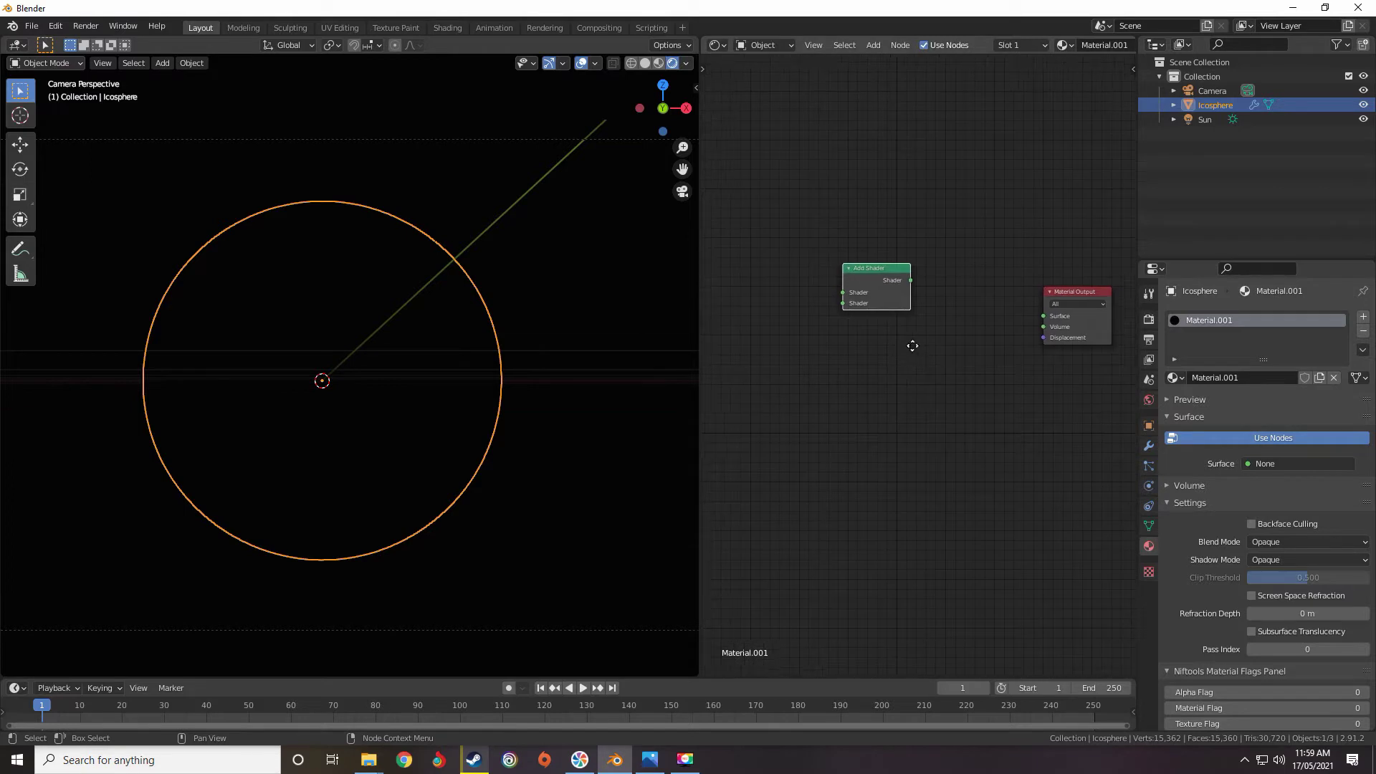
pyautogui.moveTo(812, 241); pyautogui.dragTo(1020, 297)
# Add a Diffuse BSDF node and a Glossy BSDF node, stacked one above the other before the Add Shader.
pyautogui.moveTo(885, 356); pyautogui.dragTo(945, 342, button='middle')
pyautogui.hotkey('shift', 'a')
pyautogui.moveTo(896, 349)
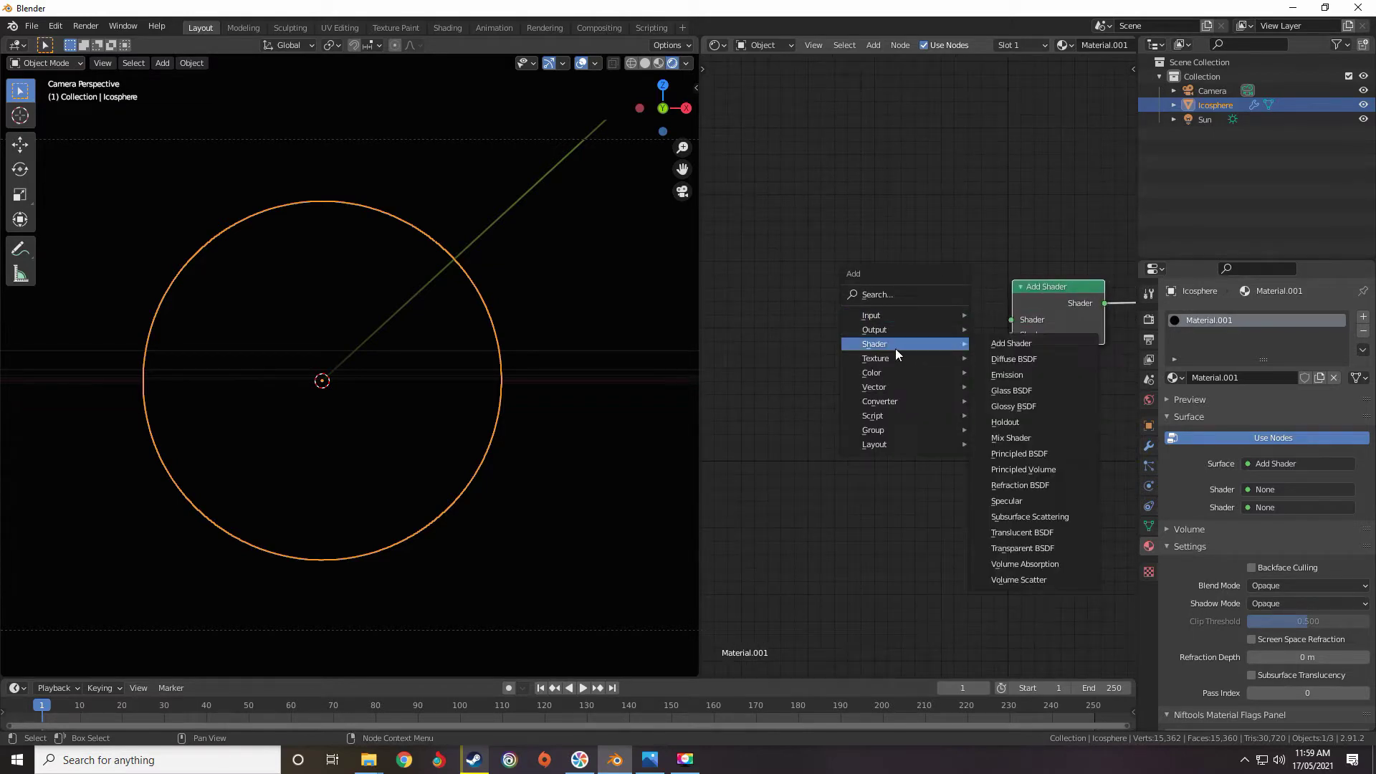
pyautogui.click(1075, 374)
pyautogui.click(860, 197)
pyautogui.hotkey('shift', 'a')
pyautogui.moveTo(860, 285)
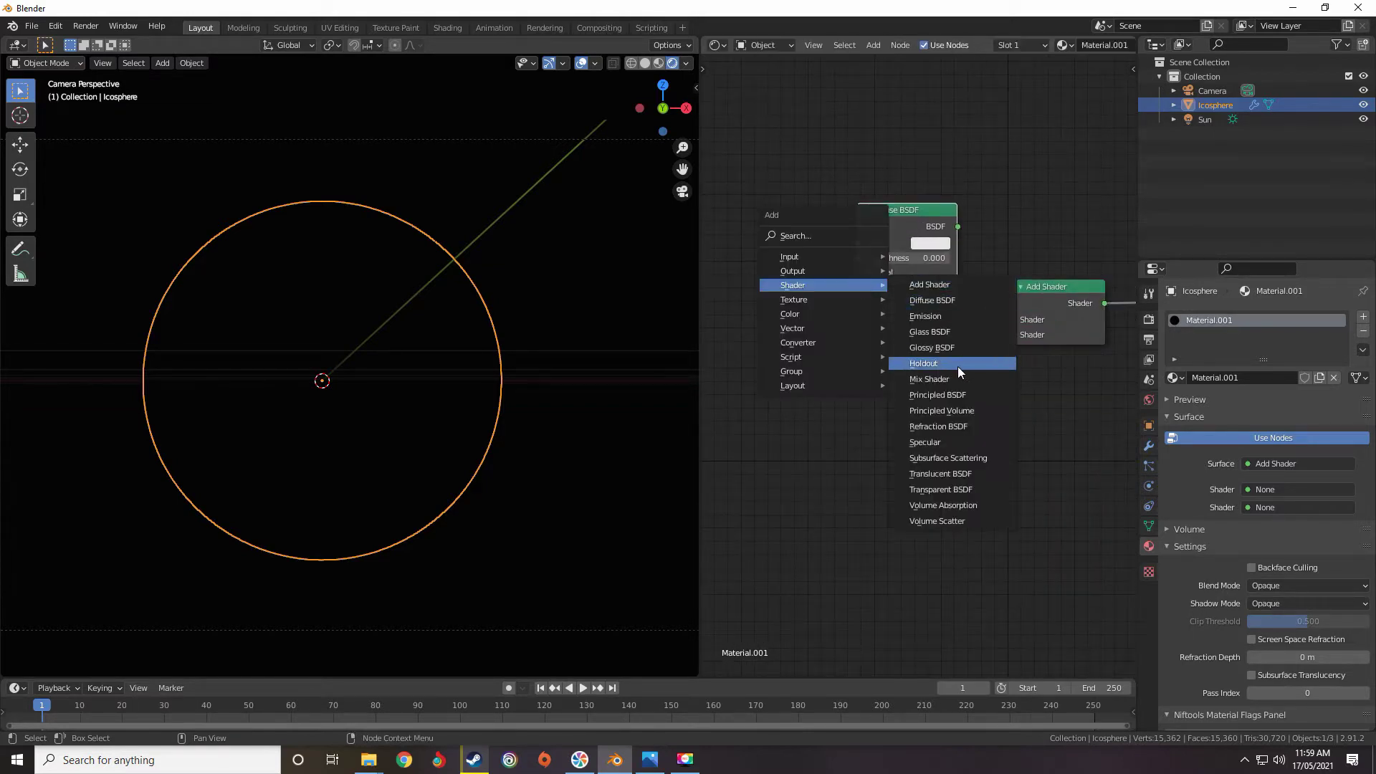
pyautogui.click(933, 350)
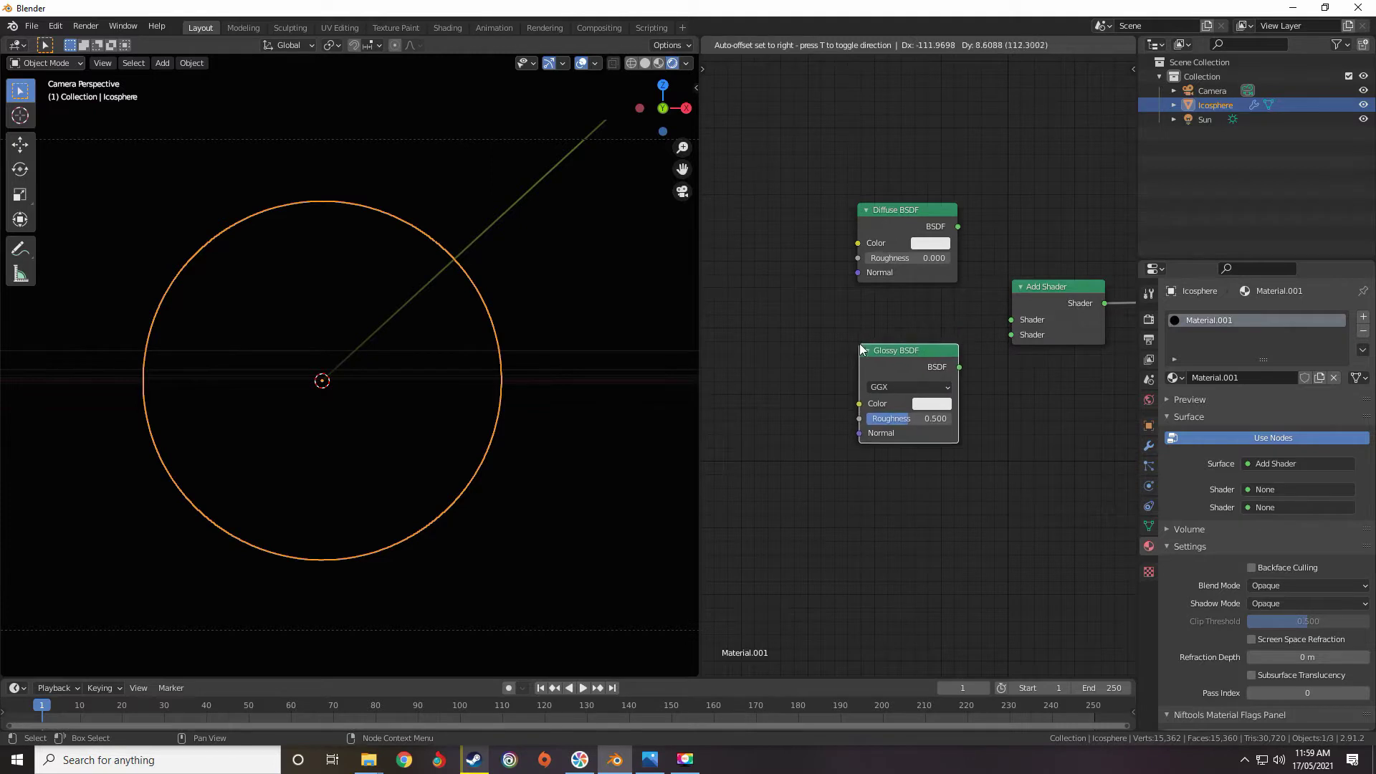
pyautogui.click(859, 342)
# Connect the Diffuse BSDF to the Add Shader's first input and the Glossy BSDF to its second.
pyautogui.moveTo(907, 334); pyautogui.dragTo(850, 381, button='middle')
pyautogui.scroll(2, 850, 385)
pyautogui.moveTo(841, 235); pyautogui.dragTo(968, 369)
pyautogui.moveTo(897, 432); pyautogui.dragTo(968, 389)
pyautogui.moveTo(966, 387); pyautogui.dragTo(986, 406, button='middle')
pyautogui.scroll(-1, 982, 404)
pyautogui.moveTo(831, 347); pyautogui.dragTo(844, 164, button='middle')
pyautogui.scroll(3, 933, 371)
pyautogui.hotkey('shift', 'a')
pyautogui.moveTo(896, 343)
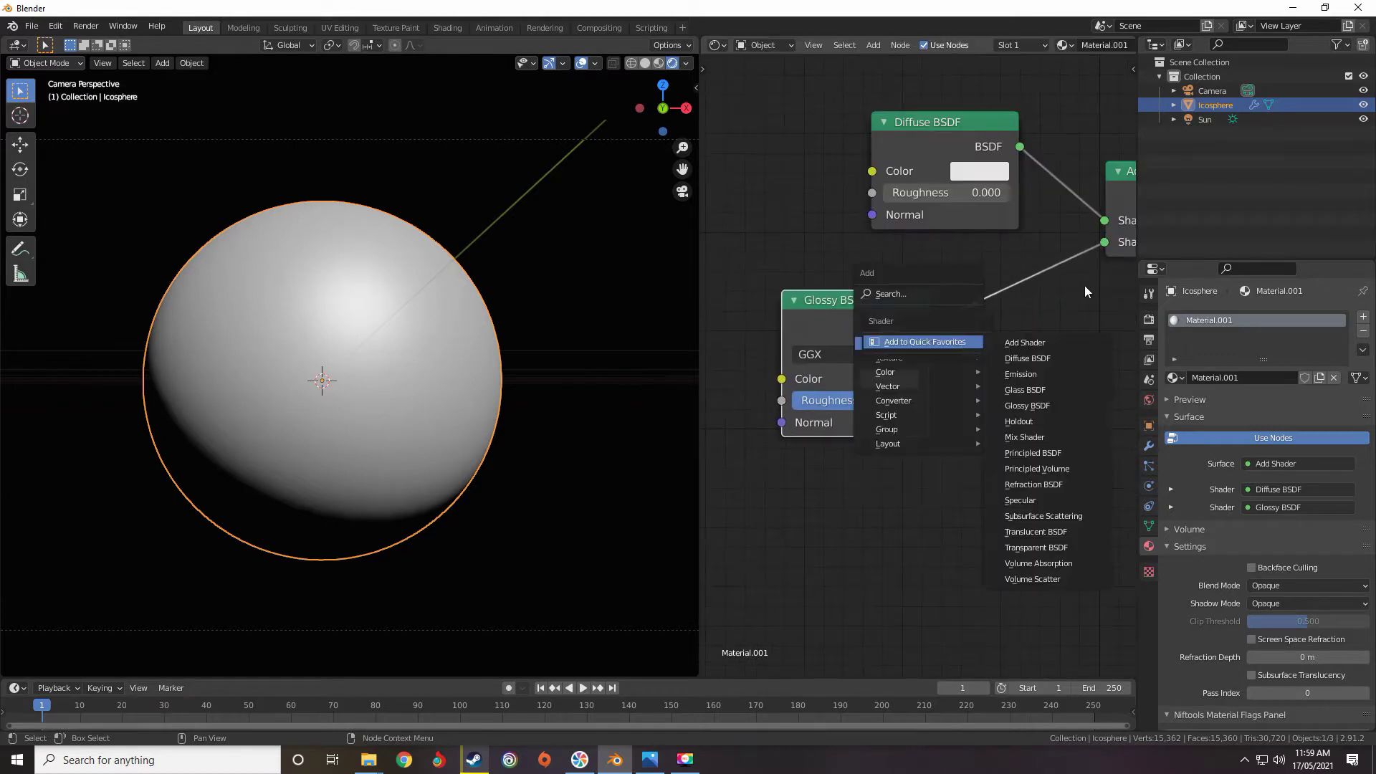
pyautogui.scroll(-1, 1033, 290)
pyautogui.moveTo(1021, 279); pyautogui.dragTo(959, 340, button='middle')
pyautogui.moveTo(1053, 257); pyautogui.dragTo(1107, 245, button='middle')
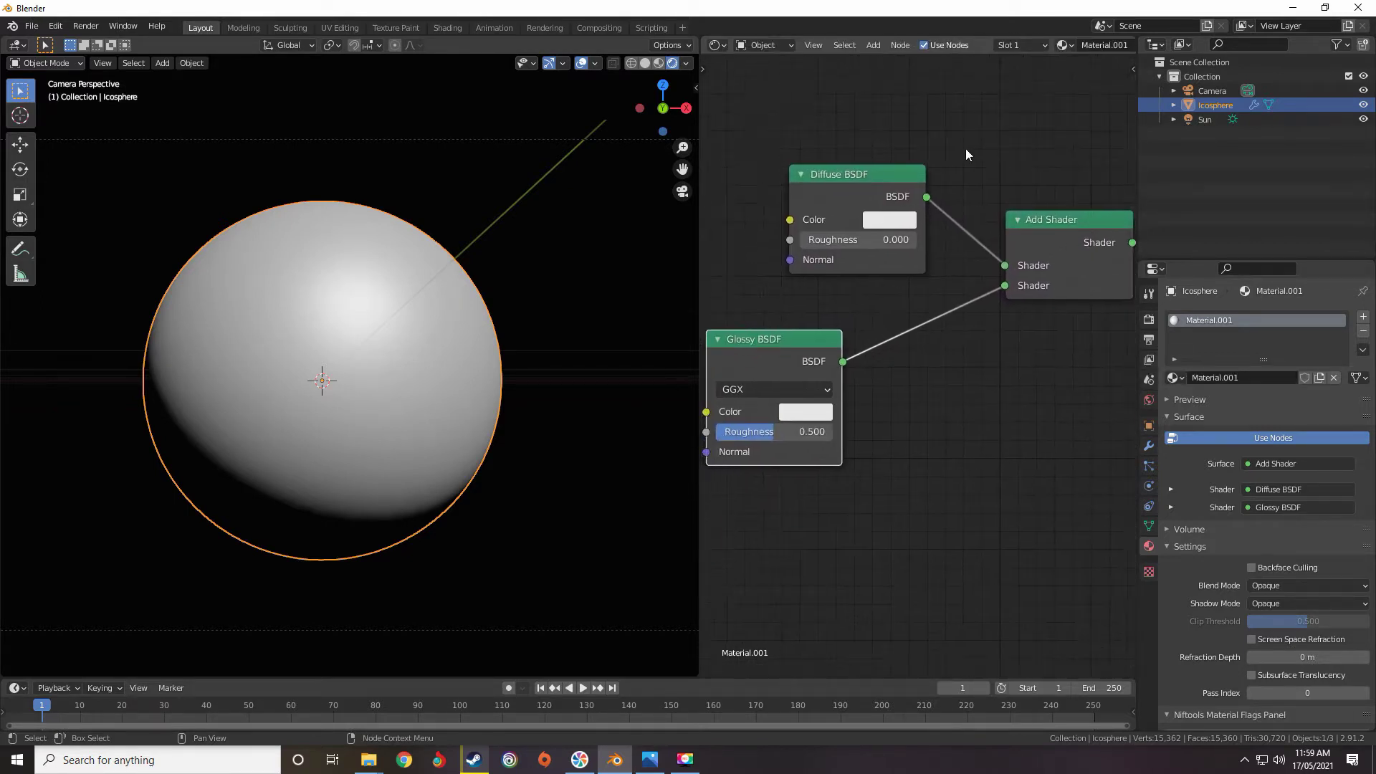
pyautogui.moveTo(880, 430); pyautogui.dragTo(884, 450, button='middle')
pyautogui.scroll(-3, 928, 400)
pyautogui.scroll(2, 930, 330)
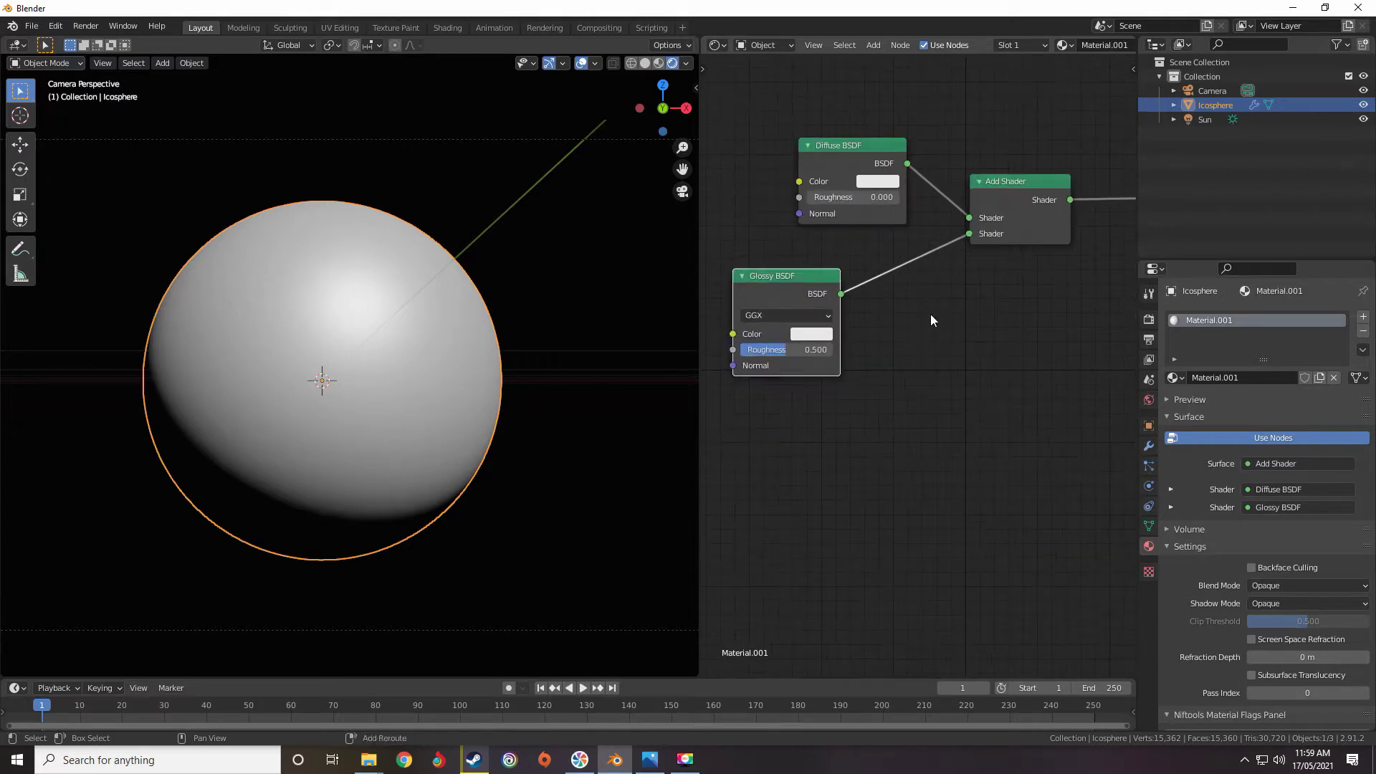
# Insert a Mix Shader node between the Glossy BSDF and the Add Shader, feeding the Glossy BSDF into its second shader input.
pyautogui.hotkey('shift', 'a')
pyautogui.moveTo(930, 315)
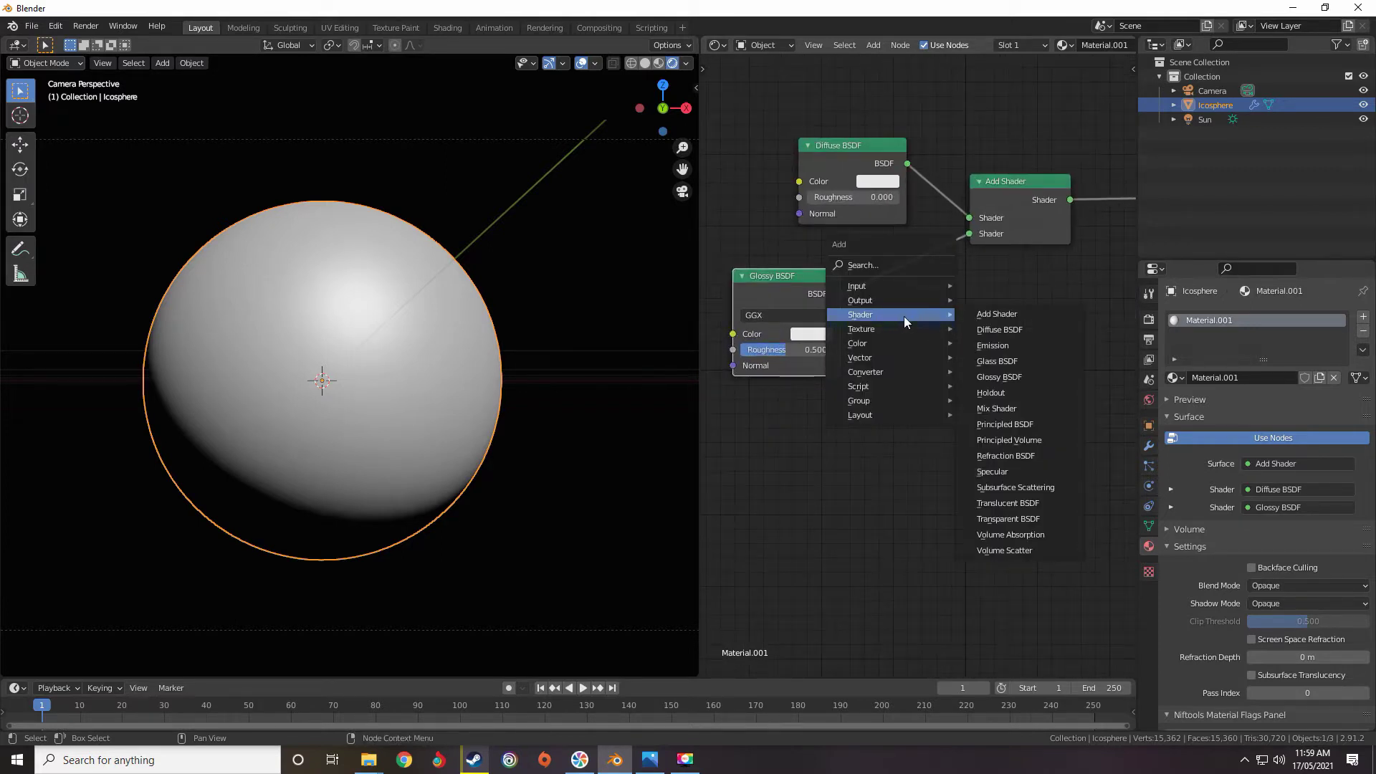
pyautogui.click(1017, 411)
pyautogui.click(842, 252)
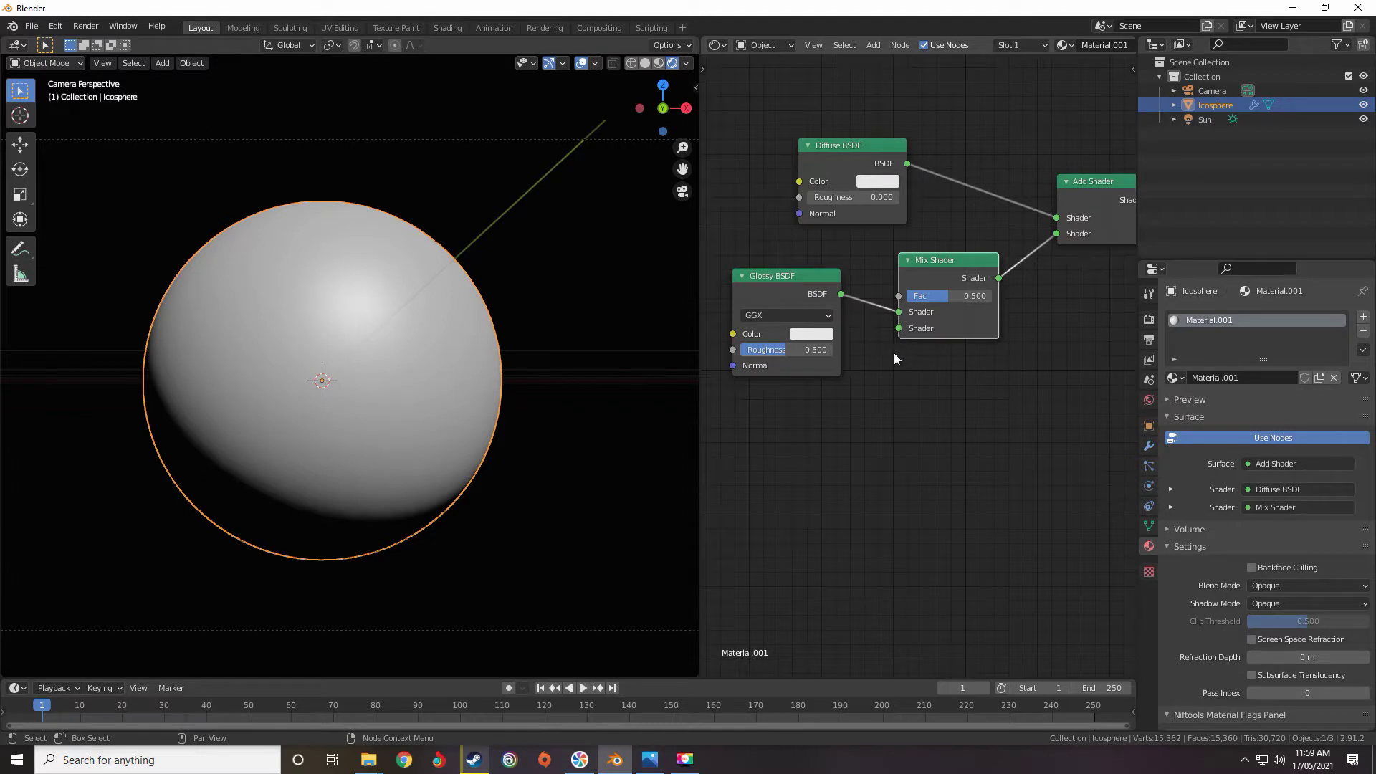
pyautogui.moveTo(898, 311); pyautogui.dragTo(902, 329)
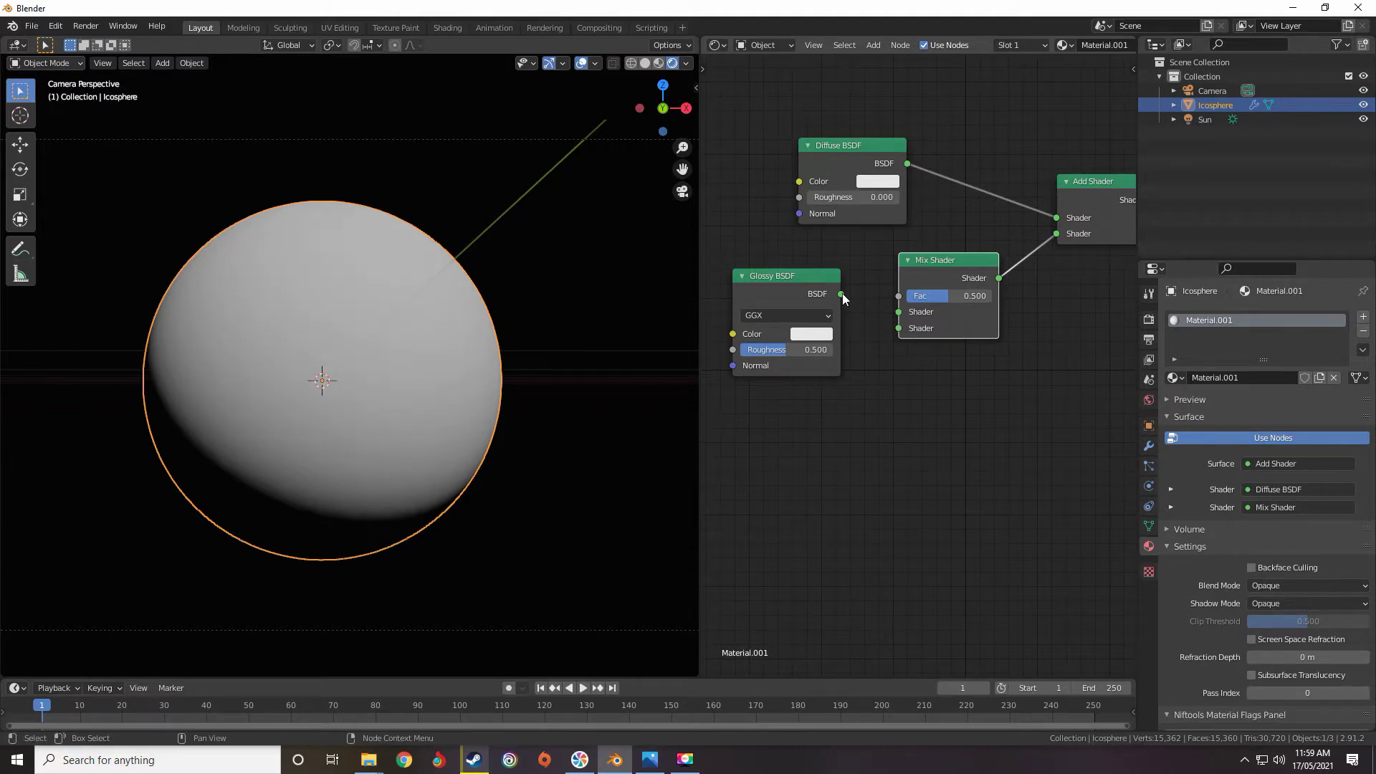
pyautogui.moveTo(842, 294); pyautogui.dragTo(901, 331)
pyautogui.moveTo(835, 364); pyautogui.dragTo(712, 444, button='middle')
pyautogui.scroll(-4, 834, 363)
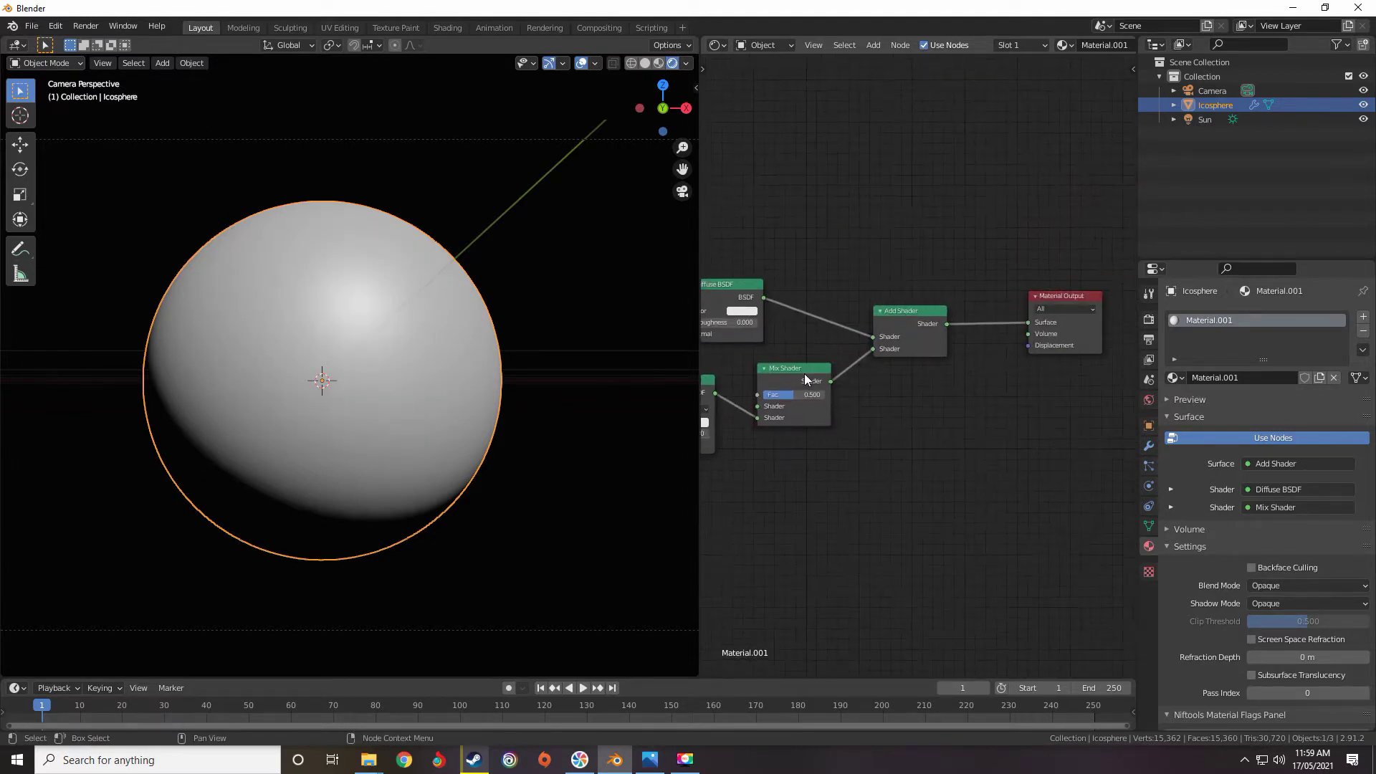
# Duplicate the Mix Shader and use the copy to mix the Diffuse and Glossy BSDFs directly into the Material Output's Surface.
pyautogui.click(805, 373)
pyautogui.hotkey('shift', 'd')
pyautogui.click(957, 227)
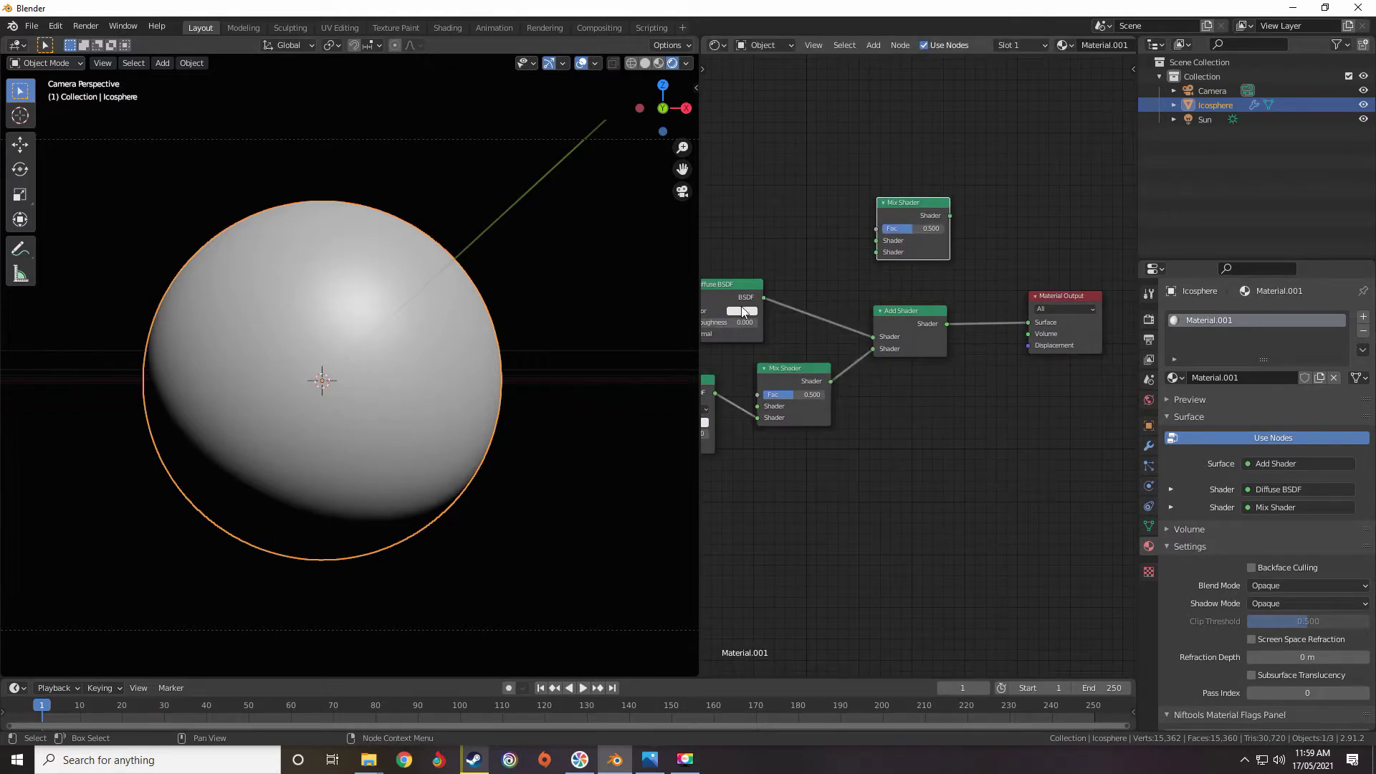
pyautogui.moveTo(764, 296); pyautogui.dragTo(876, 240)
pyautogui.moveTo(716, 400); pyautogui.dragTo(804, 415, button='middle')
pyautogui.moveTo(802, 408); pyautogui.dragTo(965, 268)
pyautogui.moveTo(1051, 238); pyautogui.dragTo(862, 271, button='middle')
pyautogui.moveTo(851, 264); pyautogui.dragTo(927, 371)
pyautogui.scroll(2, 785, 363)
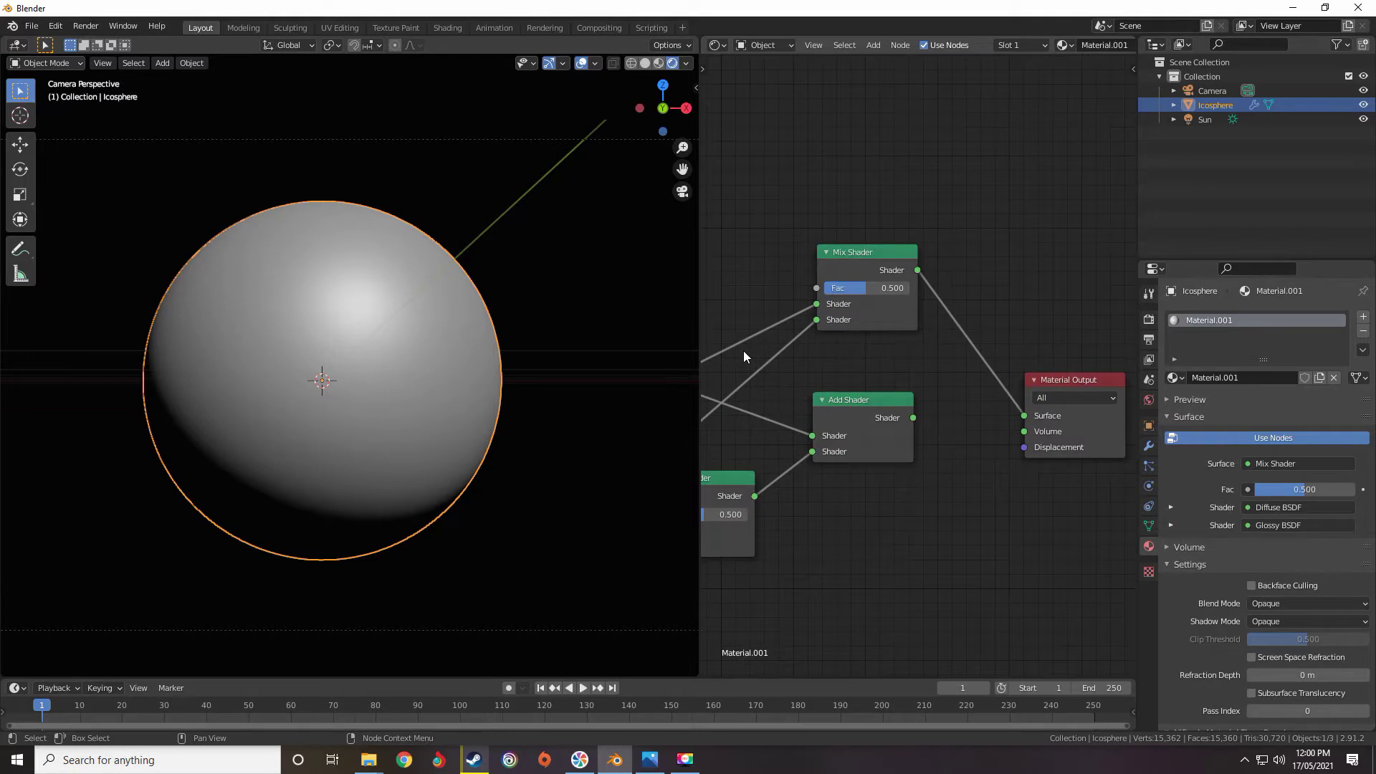
# Compare the node links of the upper Mix Shader with those of the Add Shader branch.
pyautogui.scroll(-1, 790, 284)
pyautogui.moveTo(790, 284); pyautogui.dragTo(931, 298, button='middle')
pyautogui.scroll(2, 1011, 319)
pyautogui.scroll(-3, 954, 263)
pyautogui.moveTo(1003, 194); pyautogui.dragTo(997, 196)
pyautogui.scroll(2, 977, 226)
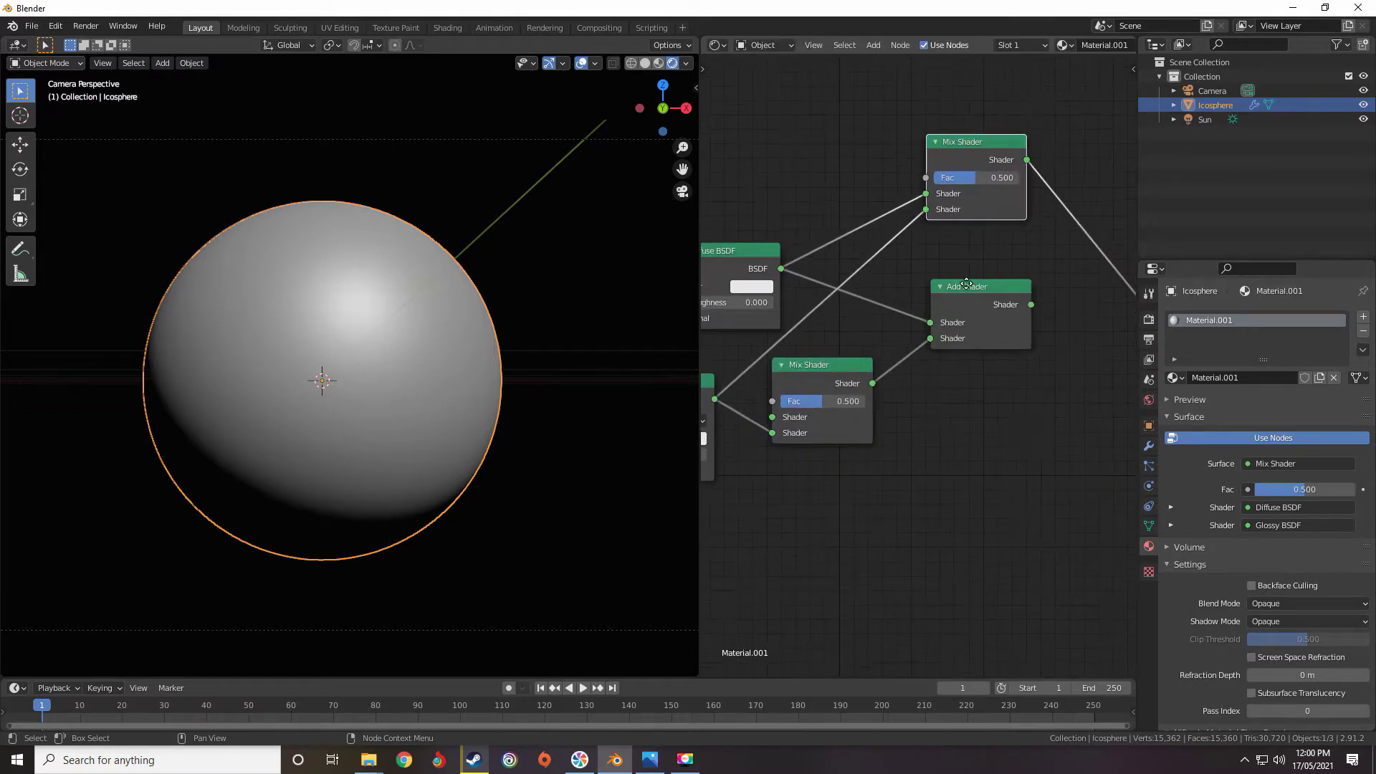
pyautogui.scroll(-4, 986, 277)
pyautogui.moveTo(969, 280); pyautogui.dragTo(974, 252, button='middle')
pyautogui.scroll(1, 985, 278)
pyautogui.scroll(3, 991, 289)
pyautogui.scroll(-4, 1003, 224)
pyautogui.scroll(4, 958, 289)
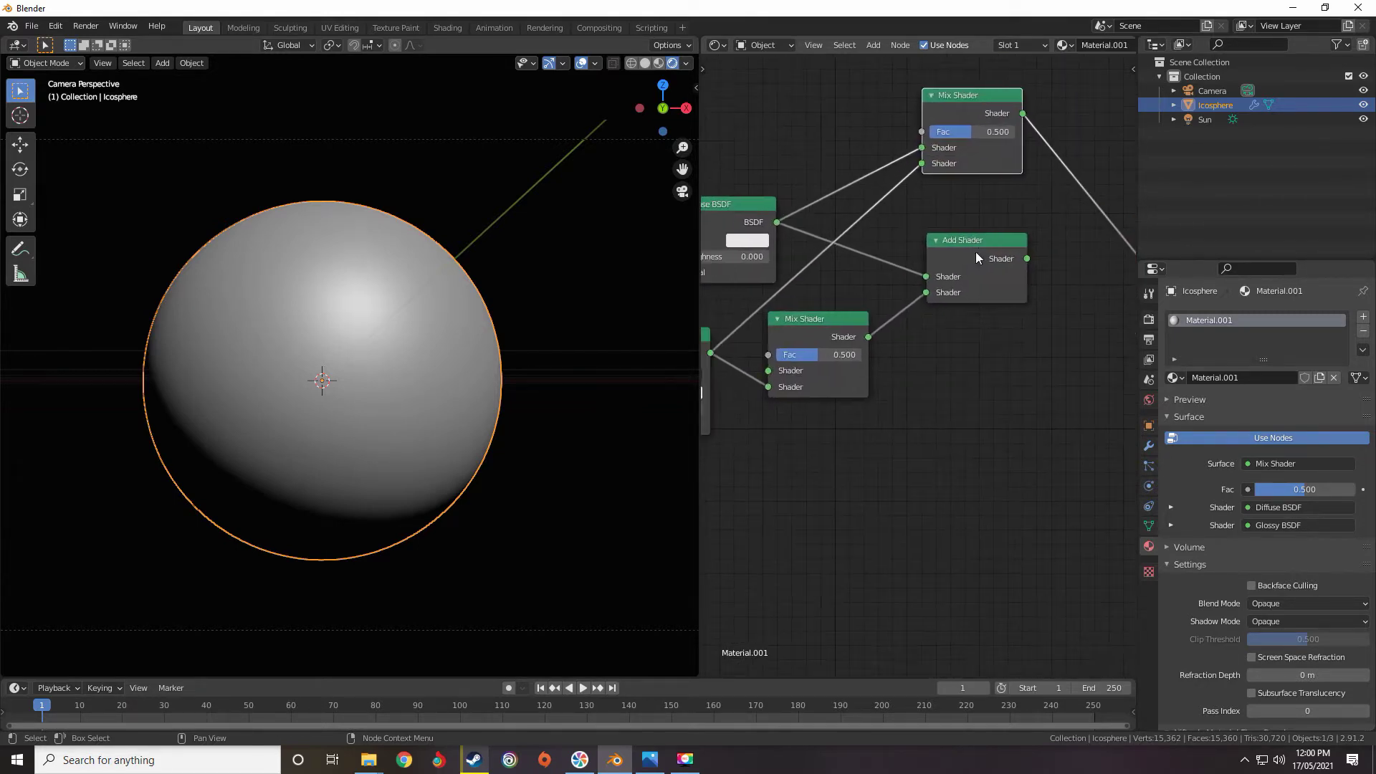
# Examine the sphere's mixed shading outside the camera view together with the shader connections.
pyautogui.scroll(3, 960, 255)
pyautogui.moveTo(359, 365); pyautogui.dragTo(326, 384, button='middle')
pyautogui.scroll(3, 335, 382)
pyautogui.scroll(-1, 342, 381)
pyautogui.scroll(-2, 814, 308)
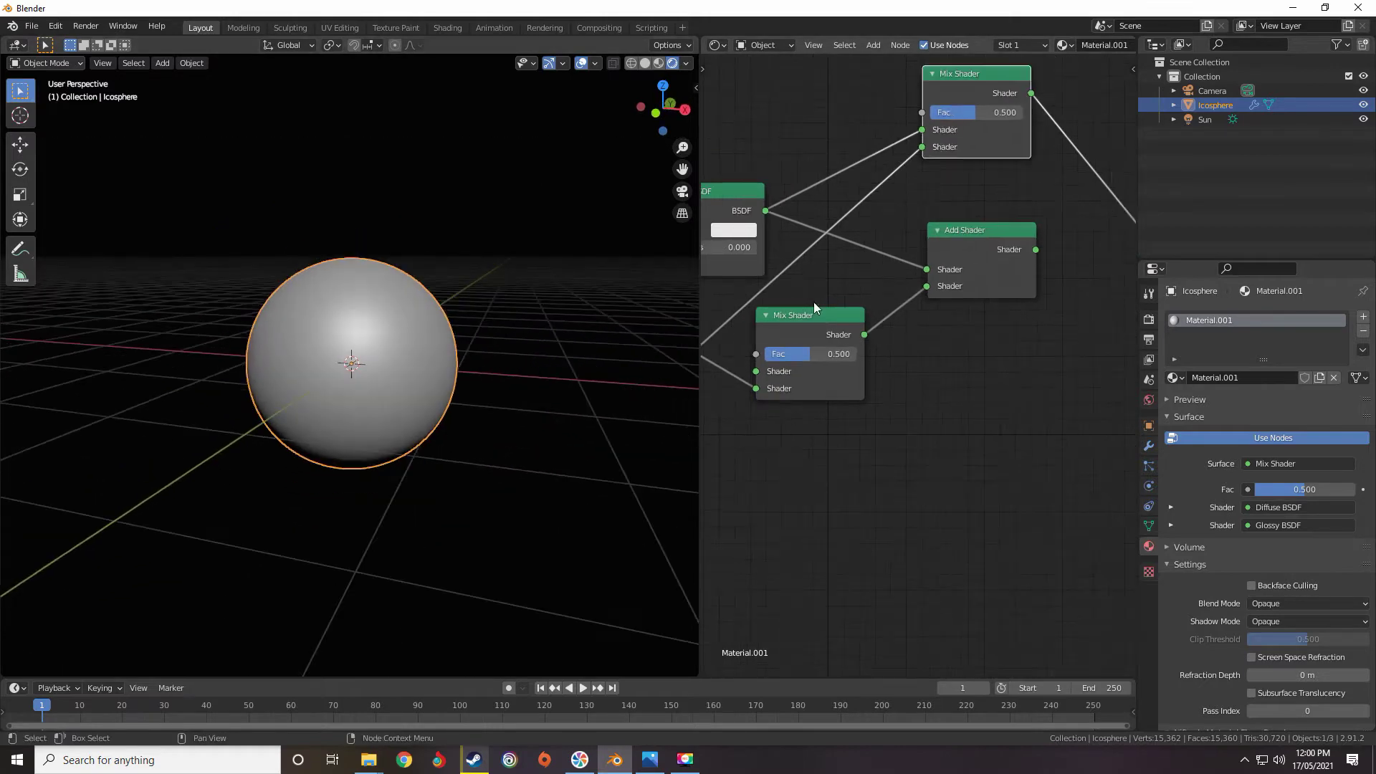
pyautogui.moveTo(815, 302); pyautogui.dragTo(901, 284, button='middle')
pyautogui.scroll(1, 900, 284)
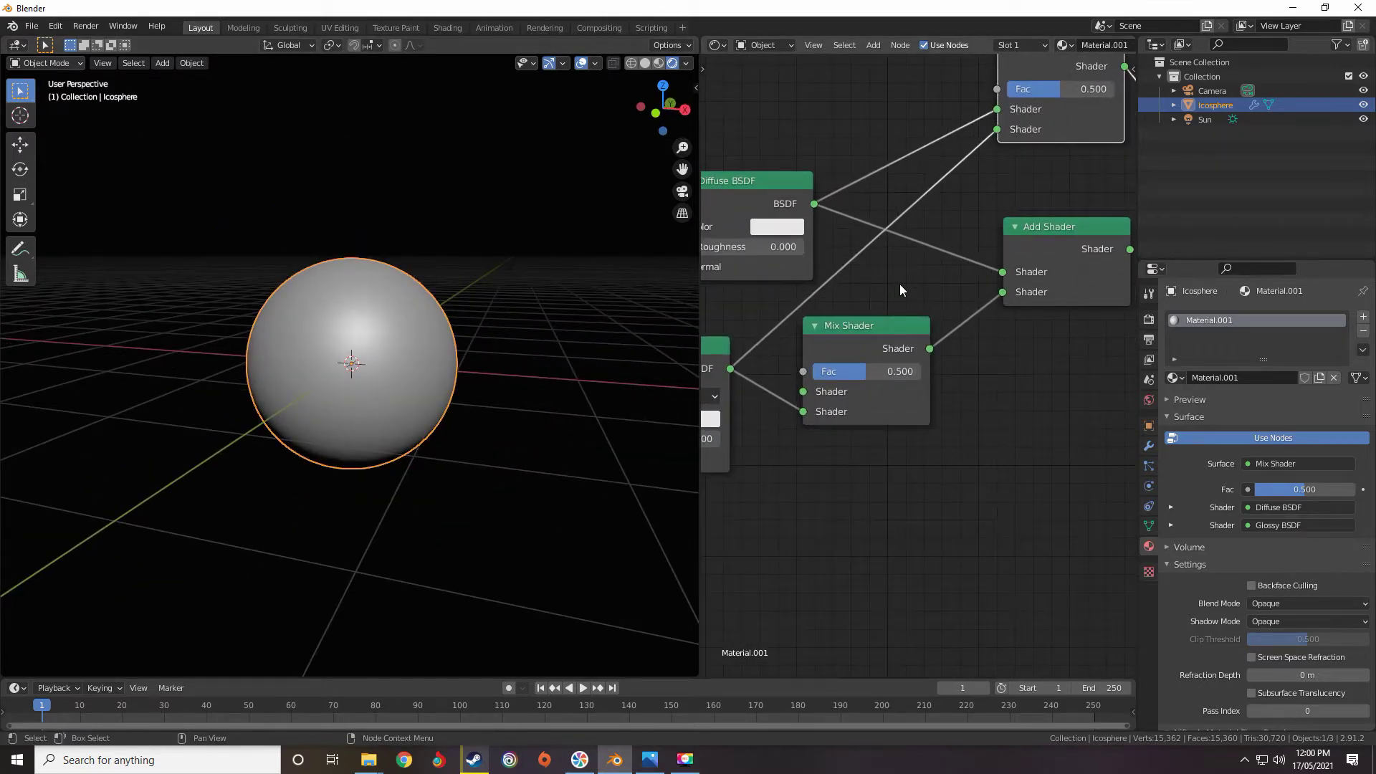
pyautogui.scroll(-8, 900, 284)
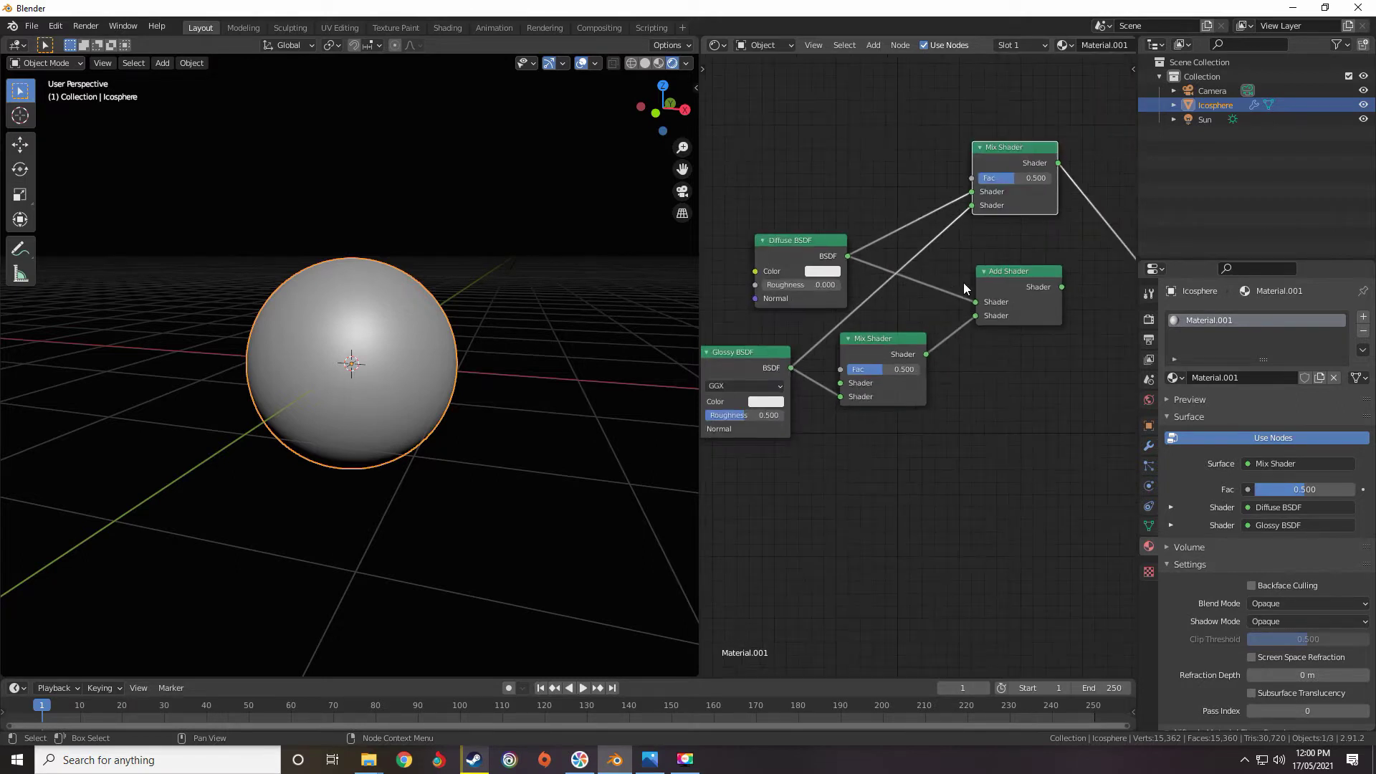
pyautogui.moveTo(940, 284); pyautogui.dragTo(920, 298, button='middle')
pyautogui.scroll(5, 932, 279)
pyautogui.moveTo(975, 184); pyautogui.dragTo(967, 250, button='middle')
pyautogui.scroll(2, 968, 249)
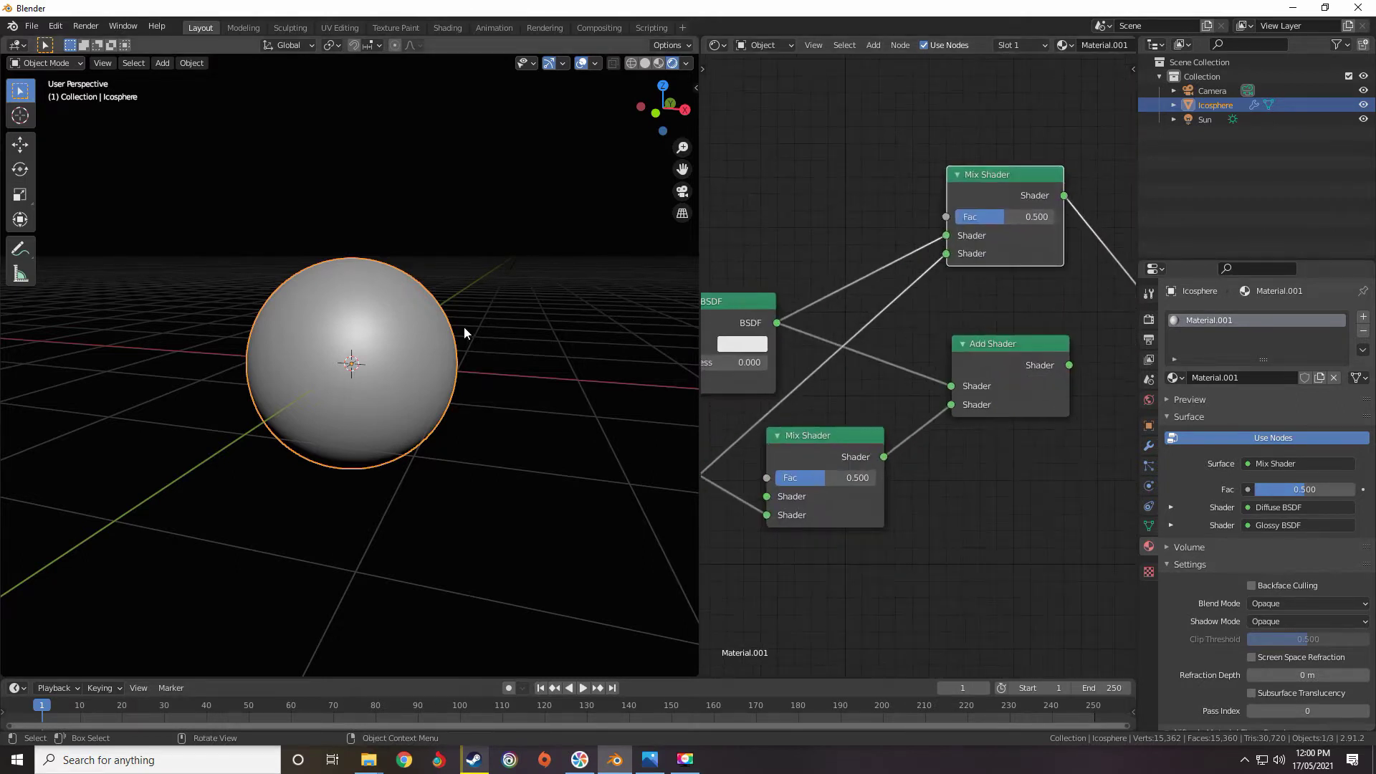
# Try the upper Mix Shader's Fac at 0.000 and at 0.317.
pyautogui.moveTo(463, 327); pyautogui.dragTo(477, 324, button='middle')
pyautogui.scroll(2, 477, 324)
pyautogui.scroll(1, 1017, 262)
pyautogui.moveTo(994, 200)
pyautogui.mouseDown()
pyautogui.moveTo(1065, 204)
pyautogui.moveTo(961, 204)
pyautogui.mouseUp()
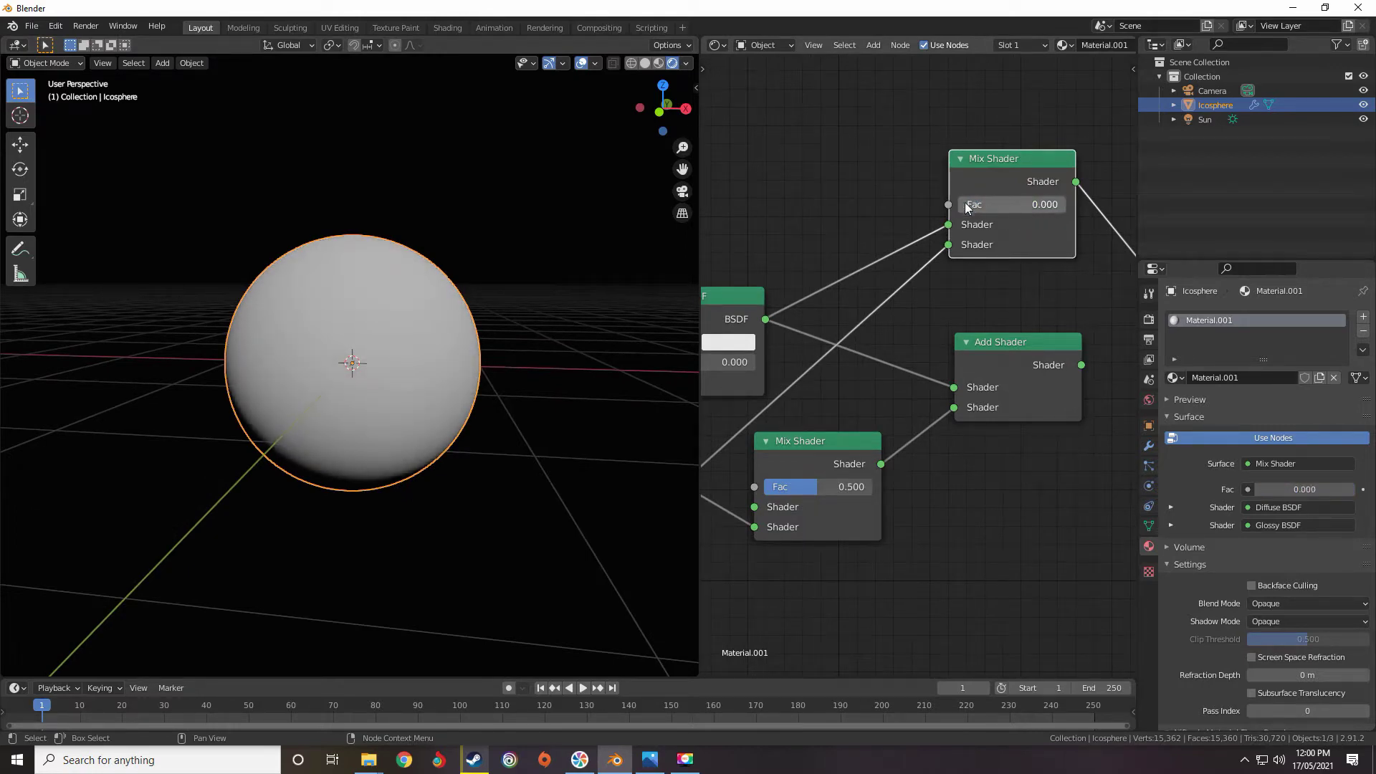
pyautogui.scroll(-2, 982, 234)
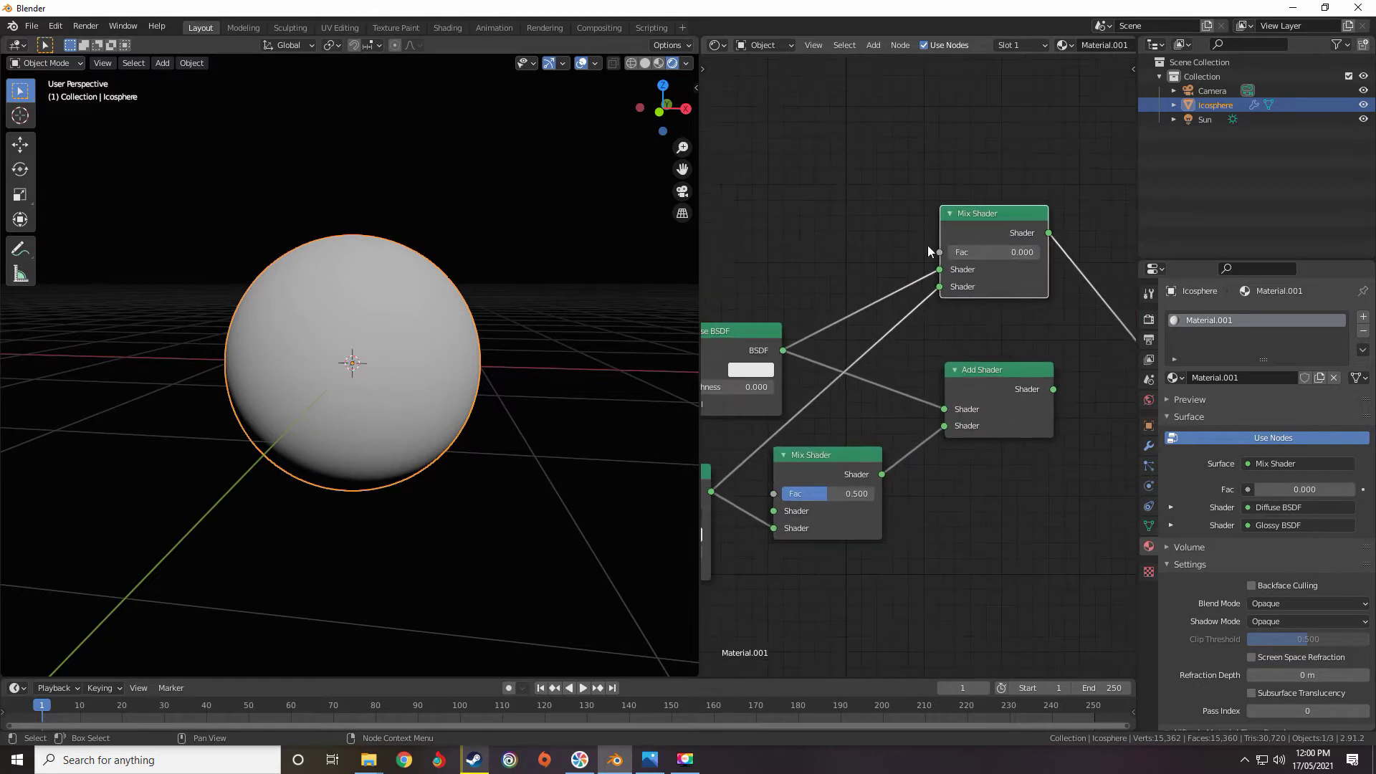
pyautogui.moveTo(927, 258); pyautogui.dragTo(977, 276, button='middle')
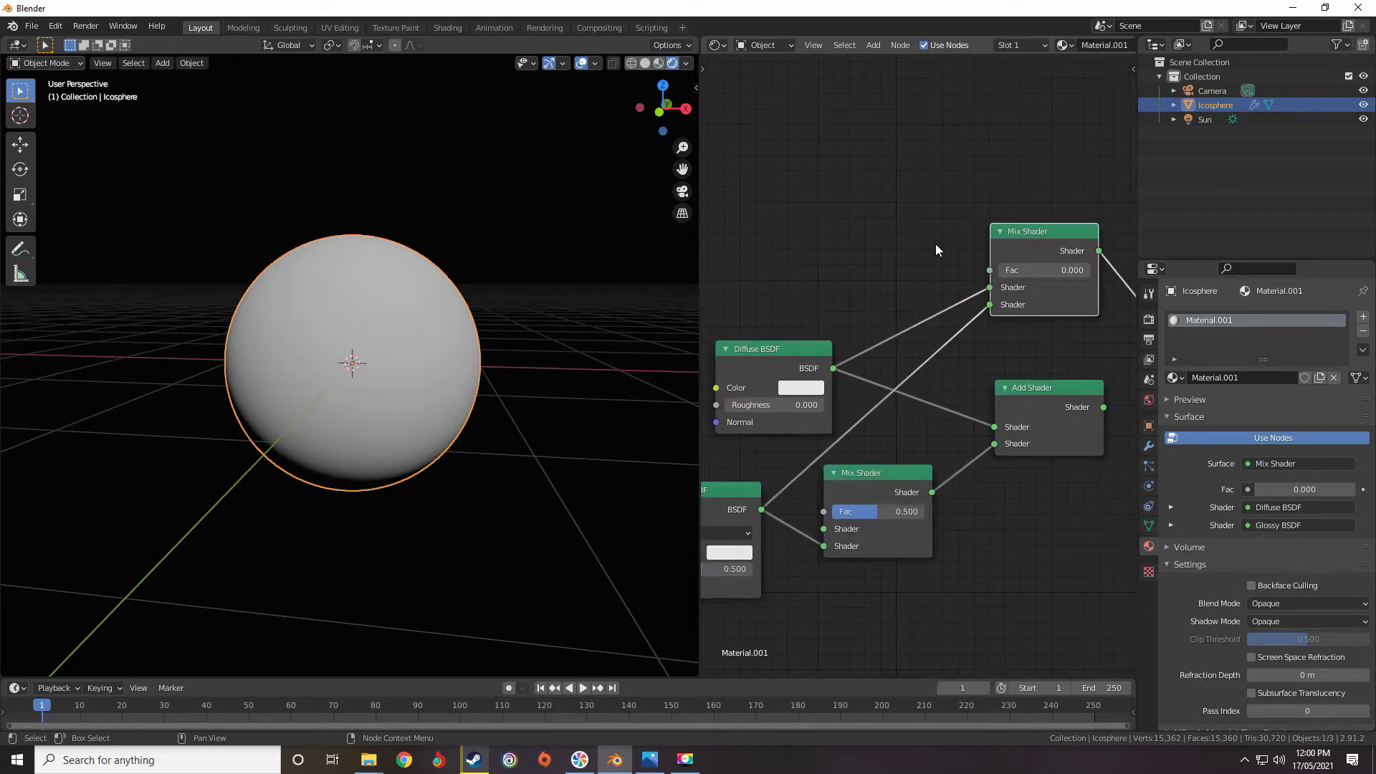
pyautogui.moveTo(950, 247); pyautogui.dragTo(991, 243, button='middle')
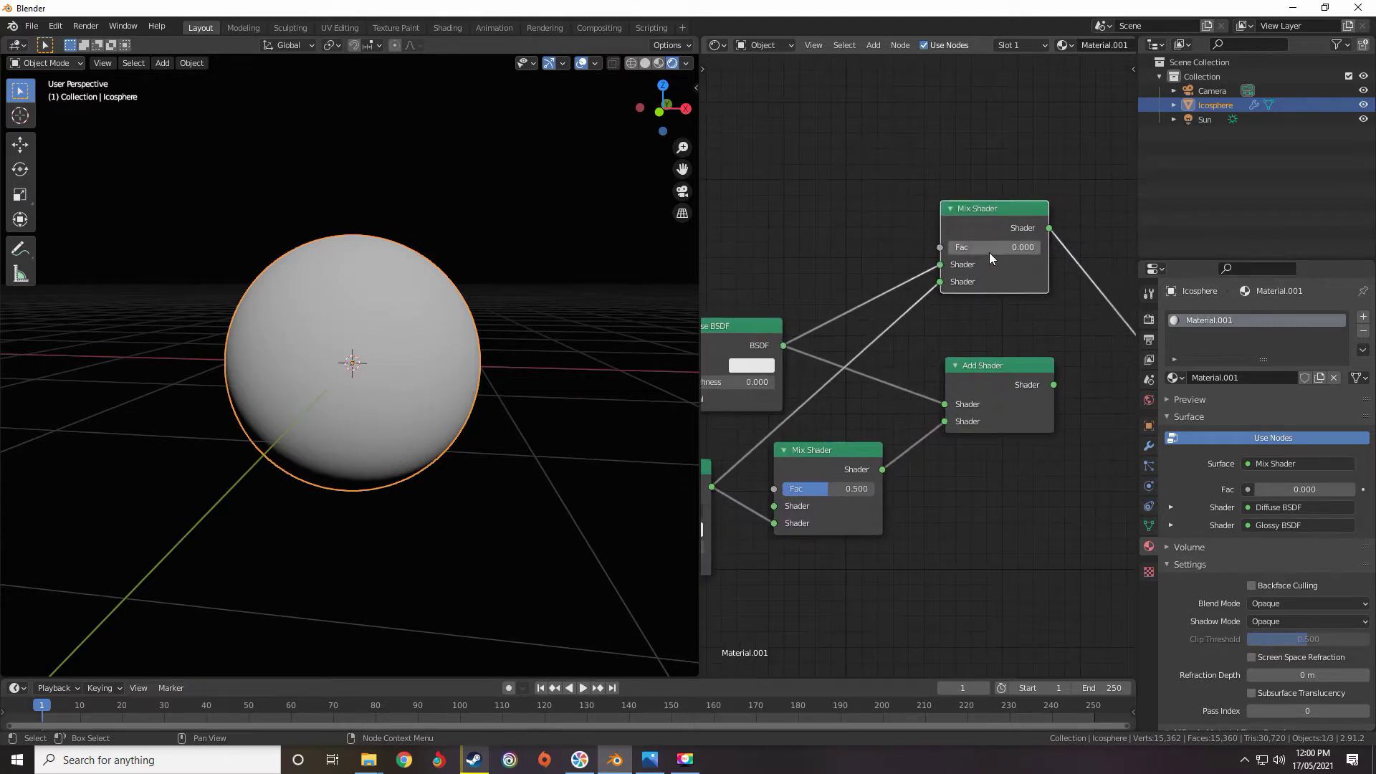
pyautogui.moveTo(989, 252)
pyautogui.mouseDown()
pyautogui.moveTo(1032, 253)
pyautogui.moveTo(979, 247)
pyautogui.mouseUp()
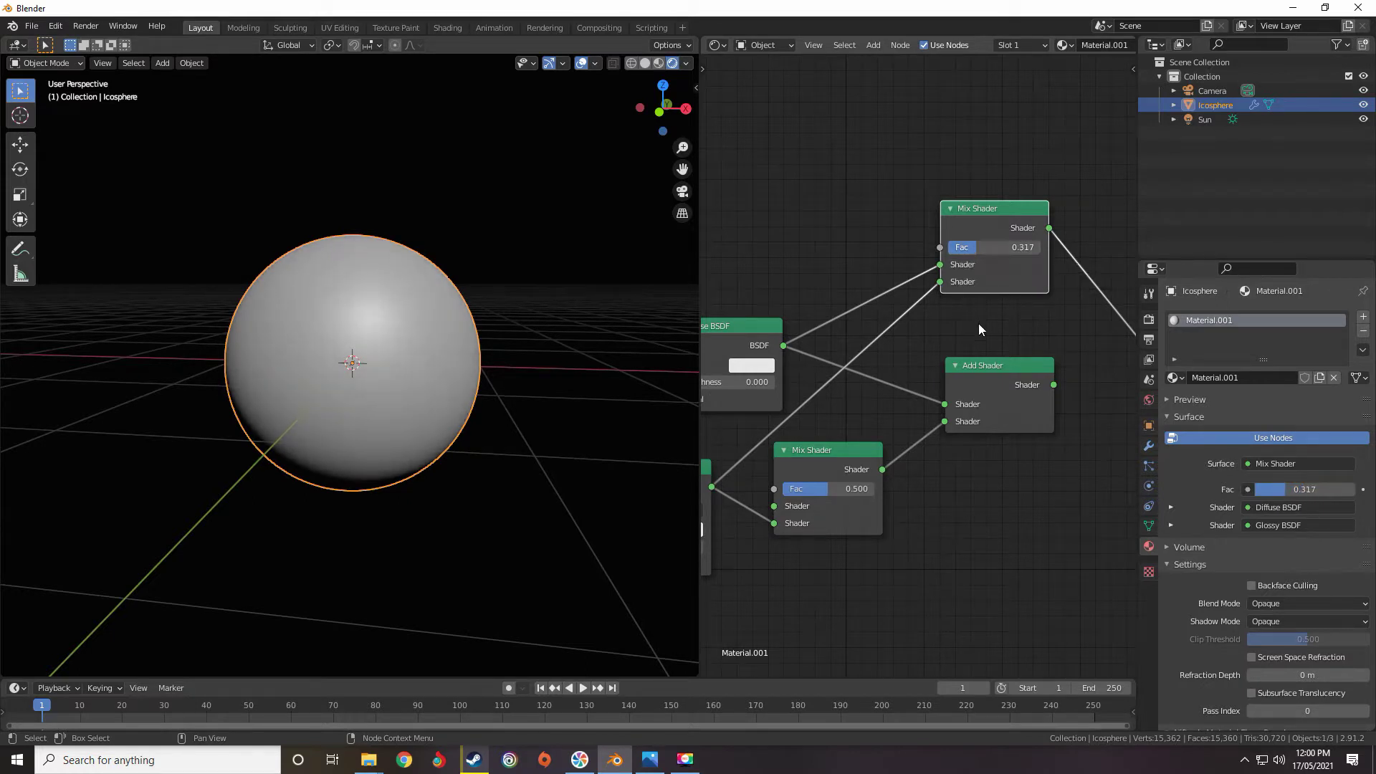
pyautogui.scroll(-1, 978, 329)
# Reconnect the Add Shader to the Material Output's Surface and delete the upper Mix Shader.
pyautogui.moveTo(1037, 337); pyautogui.dragTo(979, 307, button='middle')
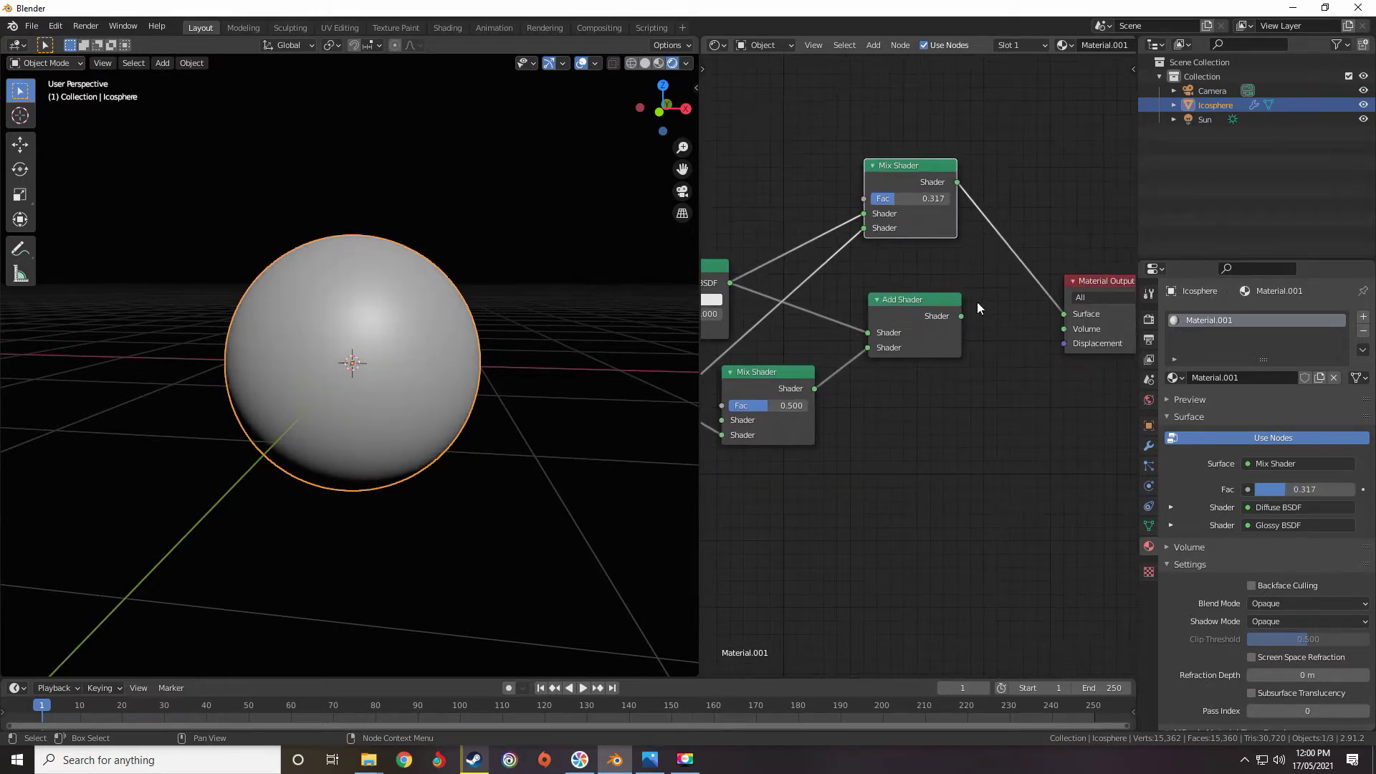
pyautogui.moveTo(961, 316); pyautogui.dragTo(1064, 314)
pyautogui.click(929, 187)
pyautogui.press('x')
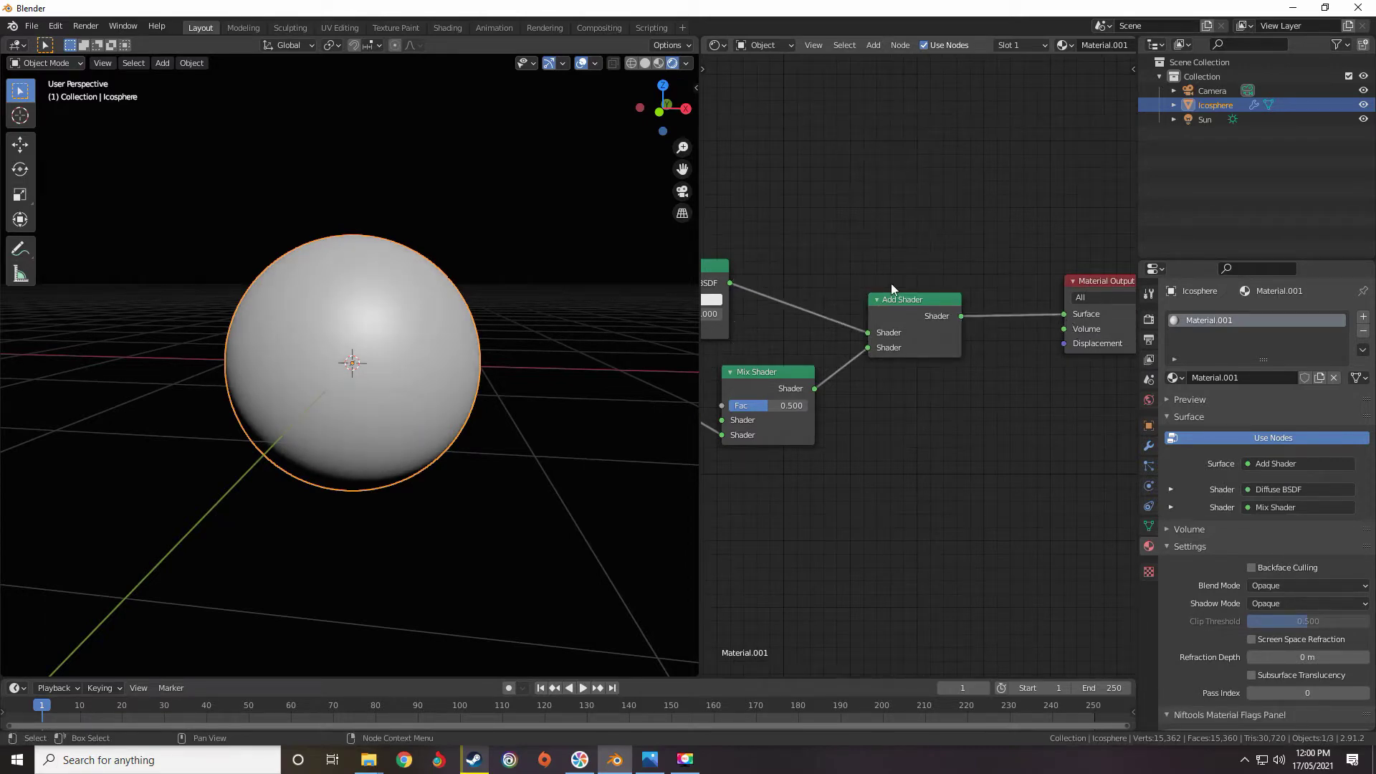
# Set the Fac of the Mix Shader after the Glossy BSDF to 0.458.
pyautogui.scroll(-2, 889, 287)
pyautogui.moveTo(851, 314); pyautogui.dragTo(1020, 227, button='middle')
pyautogui.scroll(4, 1004, 245)
pyautogui.moveTo(963, 300); pyautogui.dragTo(1068, 311, button='middle')
pyautogui.scroll(3, 964, 304)
pyautogui.moveTo(961, 303); pyautogui.dragTo(922, 264, button='middle')
pyautogui.scroll(3, 922, 264)
pyautogui.moveTo(812, 280); pyautogui.dragTo(824, 333)
pyautogui.moveTo(1059, 357); pyautogui.dragTo(919, 332, button='middle')
pyautogui.moveTo(964, 291); pyautogui.dragTo(965, 291)
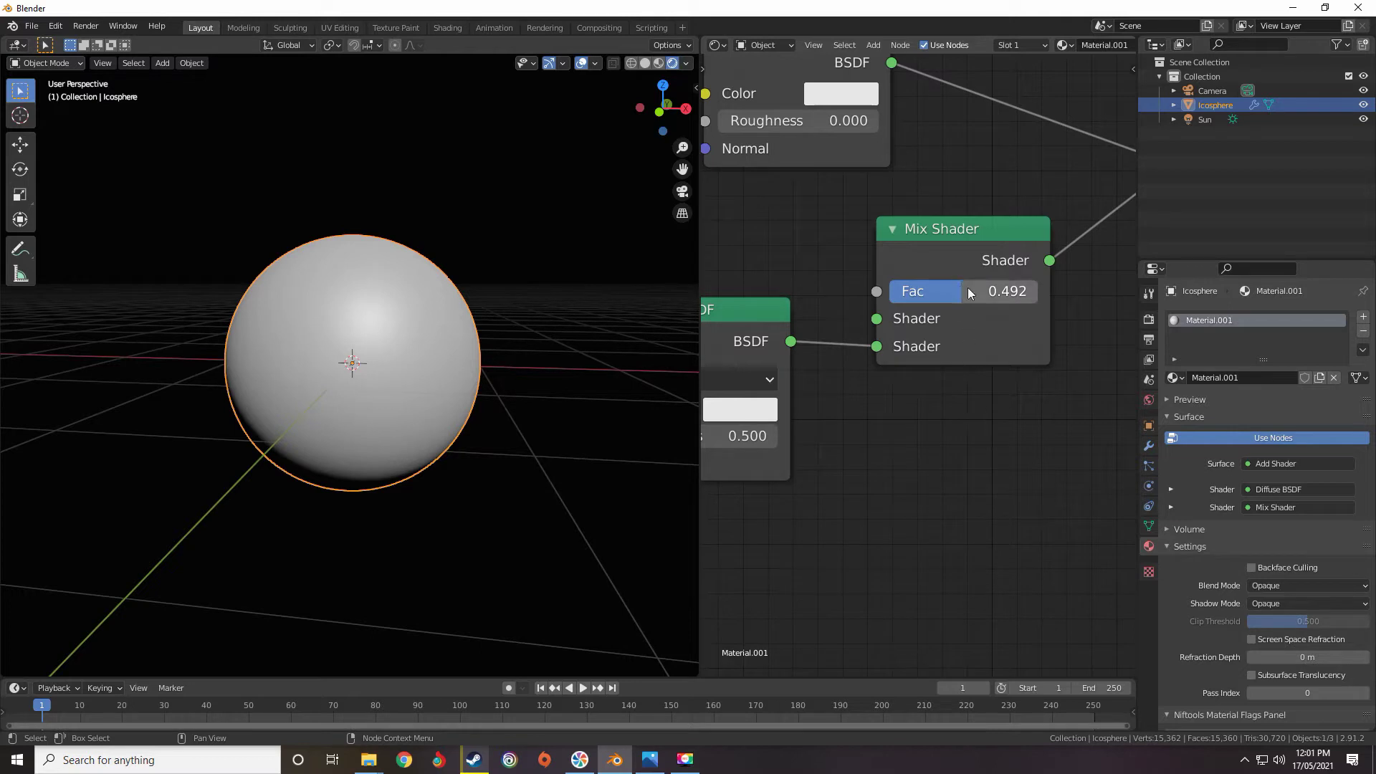
pyautogui.moveTo(969, 291)
pyautogui.mouseDown()
pyautogui.moveTo(896, 291)
pyautogui.moveTo(1035, 291)
pyautogui.moveTo(896, 291)
pyautogui.moveTo(944, 291)
pyautogui.mouseUp()
# Move the Glossy BSDF node lower and add a Fresnel node before the Diffuse BSDF.
pyautogui.scroll(-6, 921, 359)
pyautogui.moveTo(867, 355); pyautogui.dragTo(941, 353, button='middle')
pyautogui.scroll(1, 892, 311)
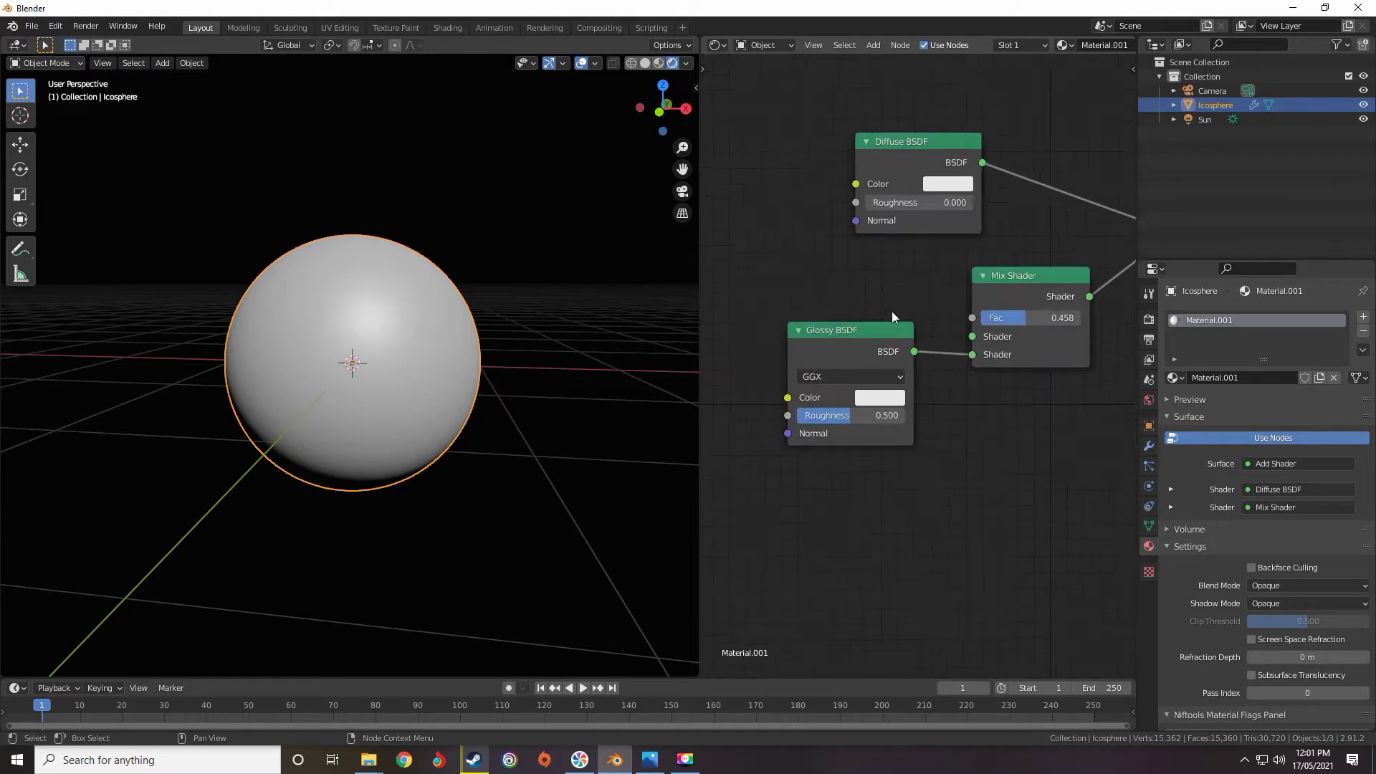
pyautogui.scroll(-1, 892, 311)
pyautogui.moveTo(892, 312); pyautogui.dragTo(911, 368, button='middle')
pyautogui.moveTo(887, 388); pyautogui.dragTo(889, 432)
pyautogui.scroll(1, 880, 311)
pyautogui.hotkey('shift', 'a')
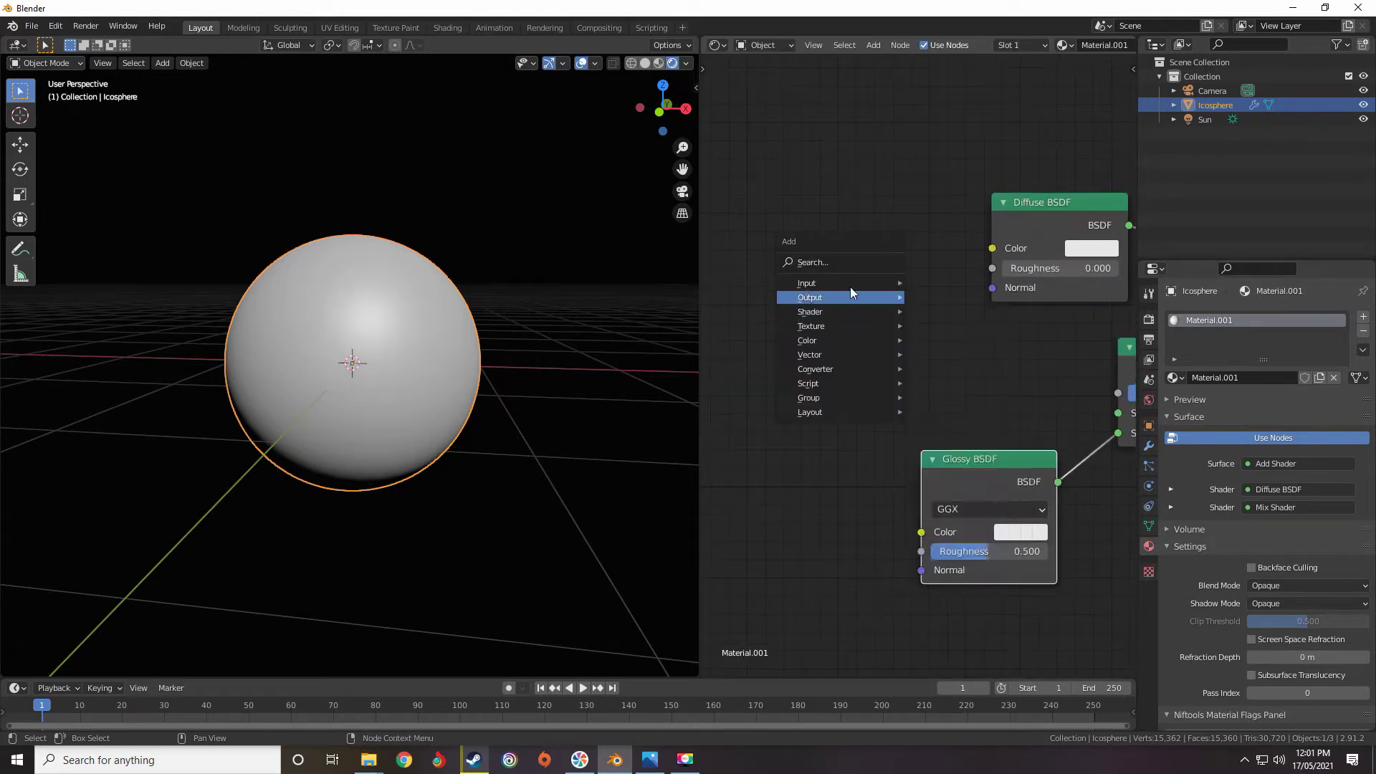
pyautogui.moveTo(841, 281)
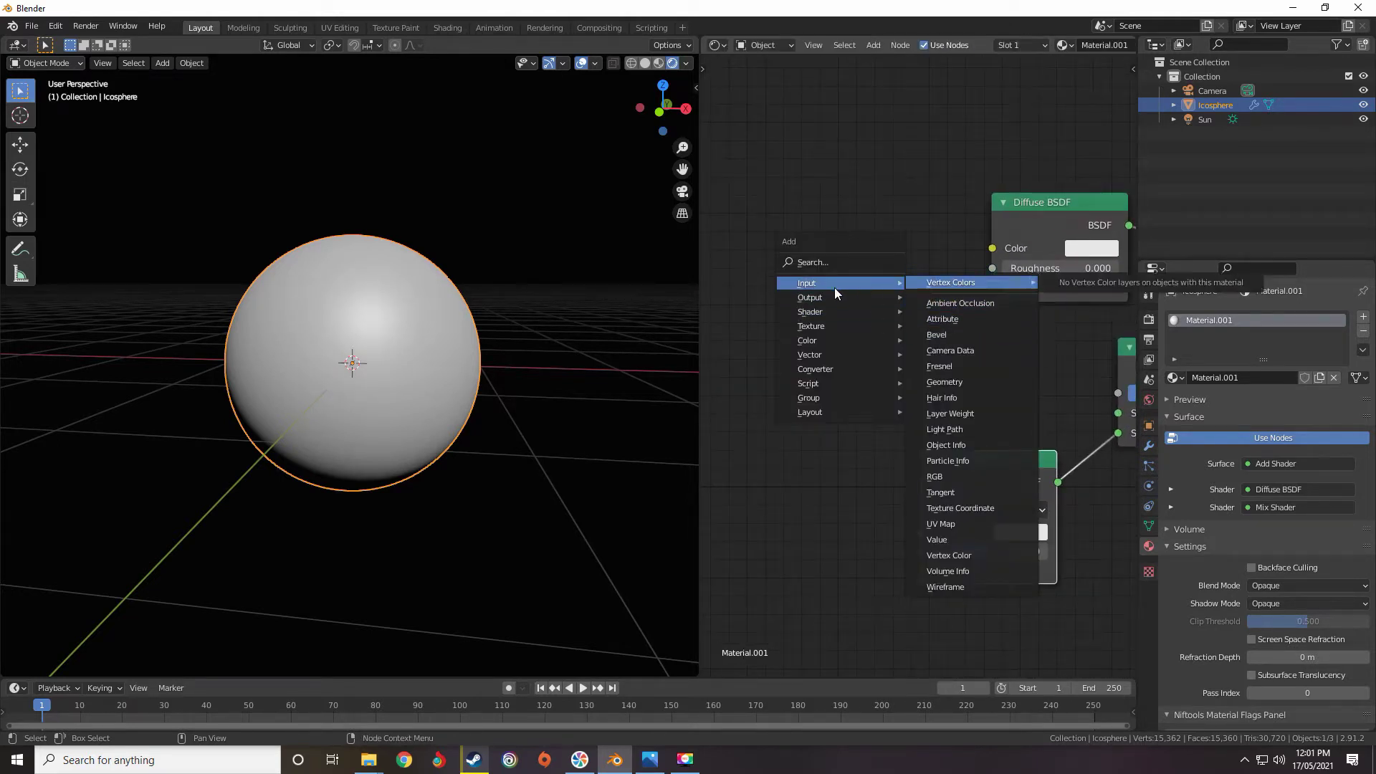
pyautogui.click(942, 366)
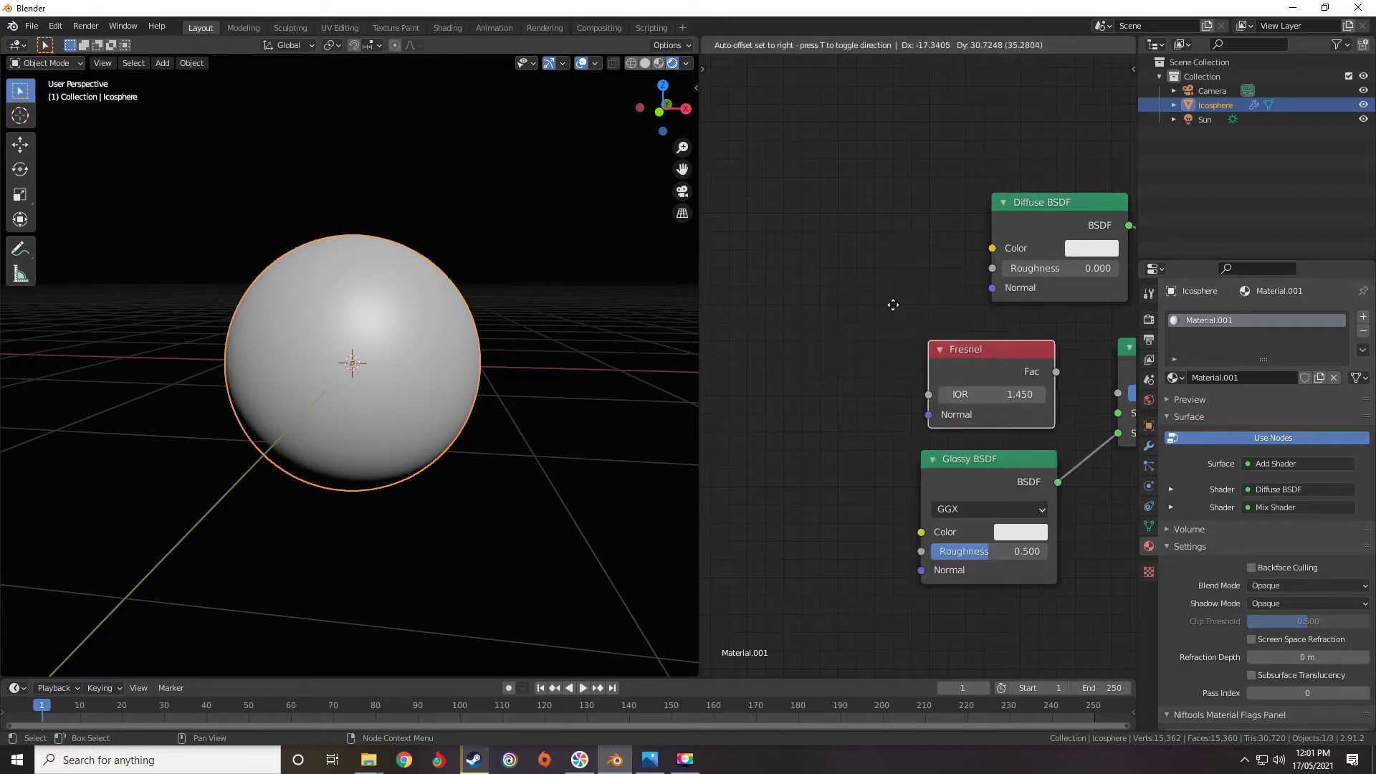
pyautogui.click(832, 225)
# Connect the Fresnel's Fac output to the Mix Shader's Fac input and place the Fresnel node just above the Glossy BSDF.
pyautogui.moveTo(829, 221)
pyautogui.mouseDown()
pyautogui.moveTo(892, 301)
pyautogui.moveTo(1044, 360)
pyautogui.mouseUp()
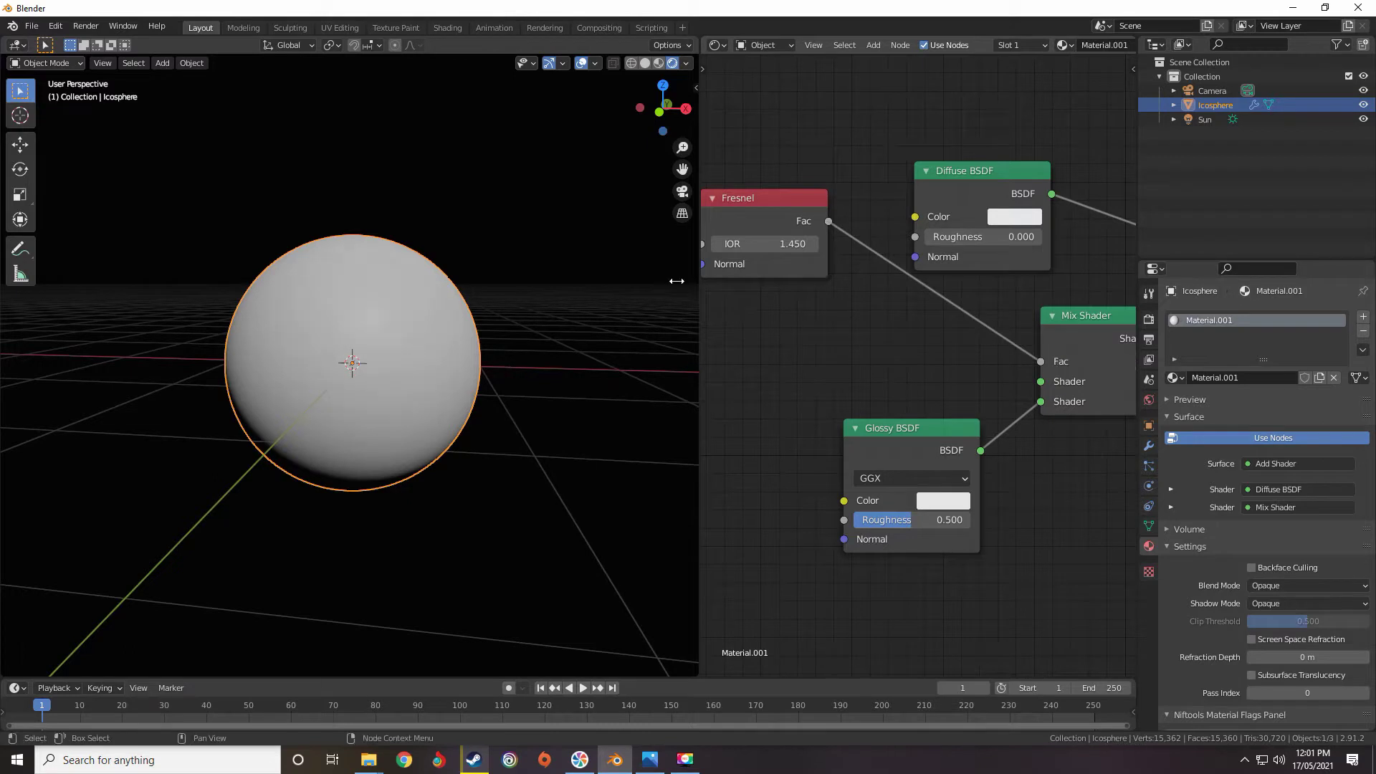
pyautogui.moveTo(734, 213); pyautogui.dragTo(883, 319)
pyautogui.scroll(3, 893, 354)
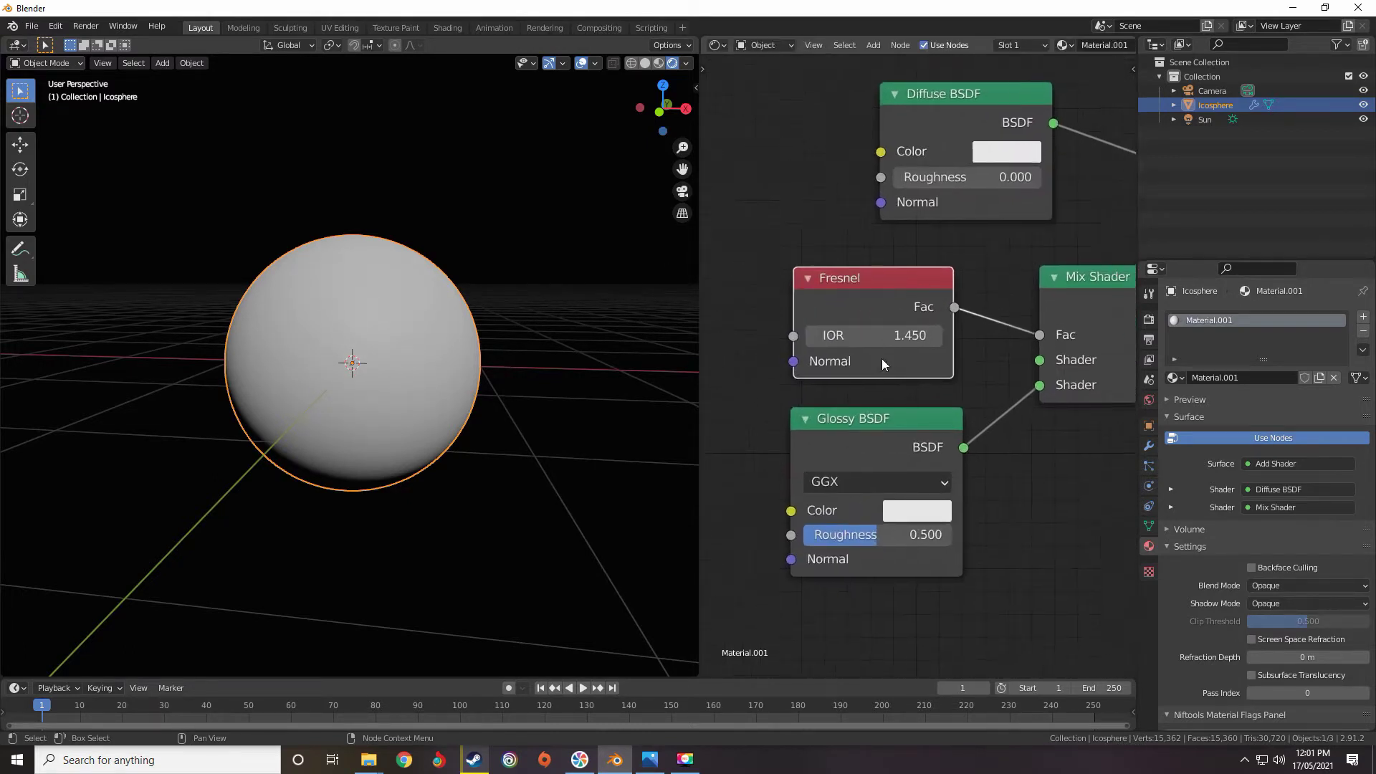
pyautogui.scroll(-2, 910, 333)
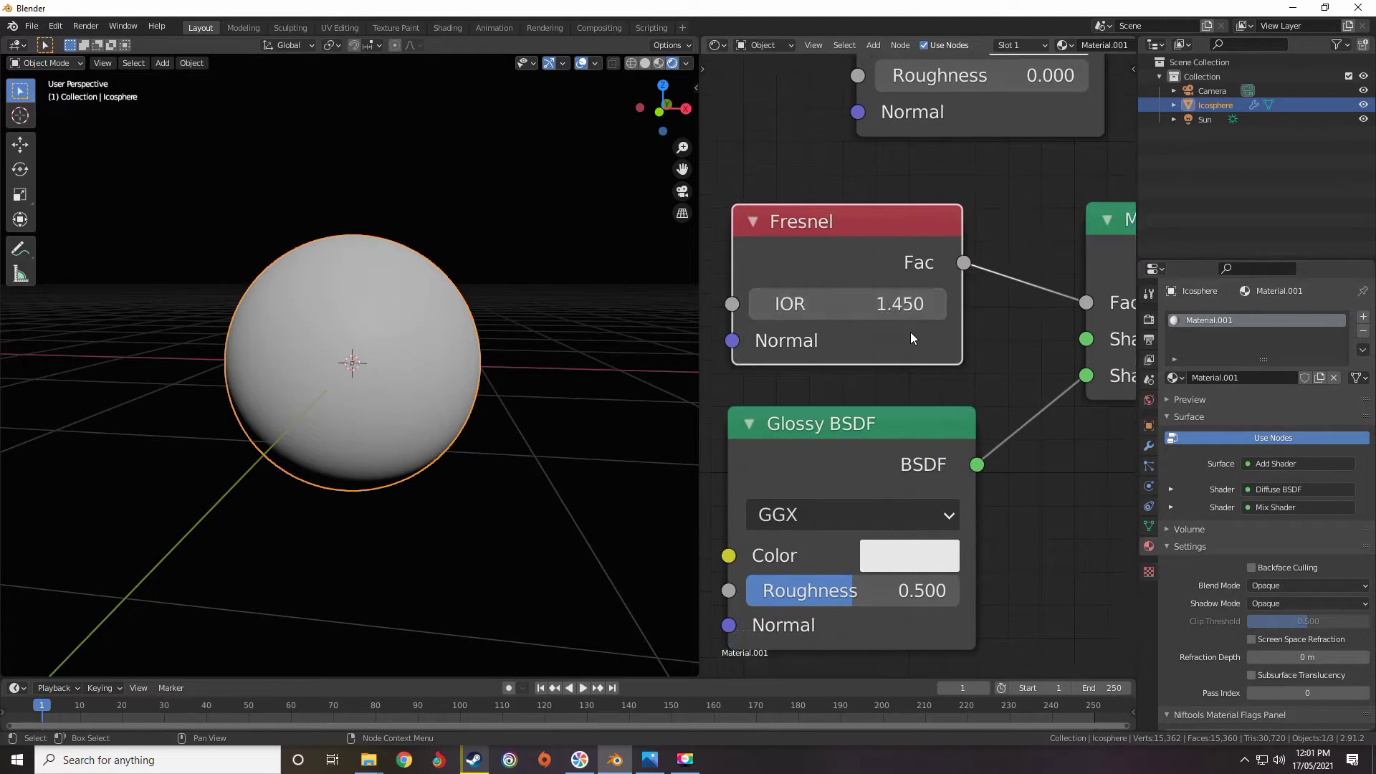
# Set the Glossy BSDF's roughness to 0.423 while checking the highlight on the sphere from different angles.
pyautogui.scroll(1, 906, 332)
pyautogui.moveTo(905, 342); pyautogui.dragTo(794, 315, button='middle')
pyautogui.scroll(1, 929, 274)
pyautogui.moveTo(364, 418); pyautogui.dragTo(460, 394, button='middle')
pyautogui.scroll(1, 460, 394)
pyautogui.moveTo(837, 456); pyautogui.dragTo(946, 453, button='middle')
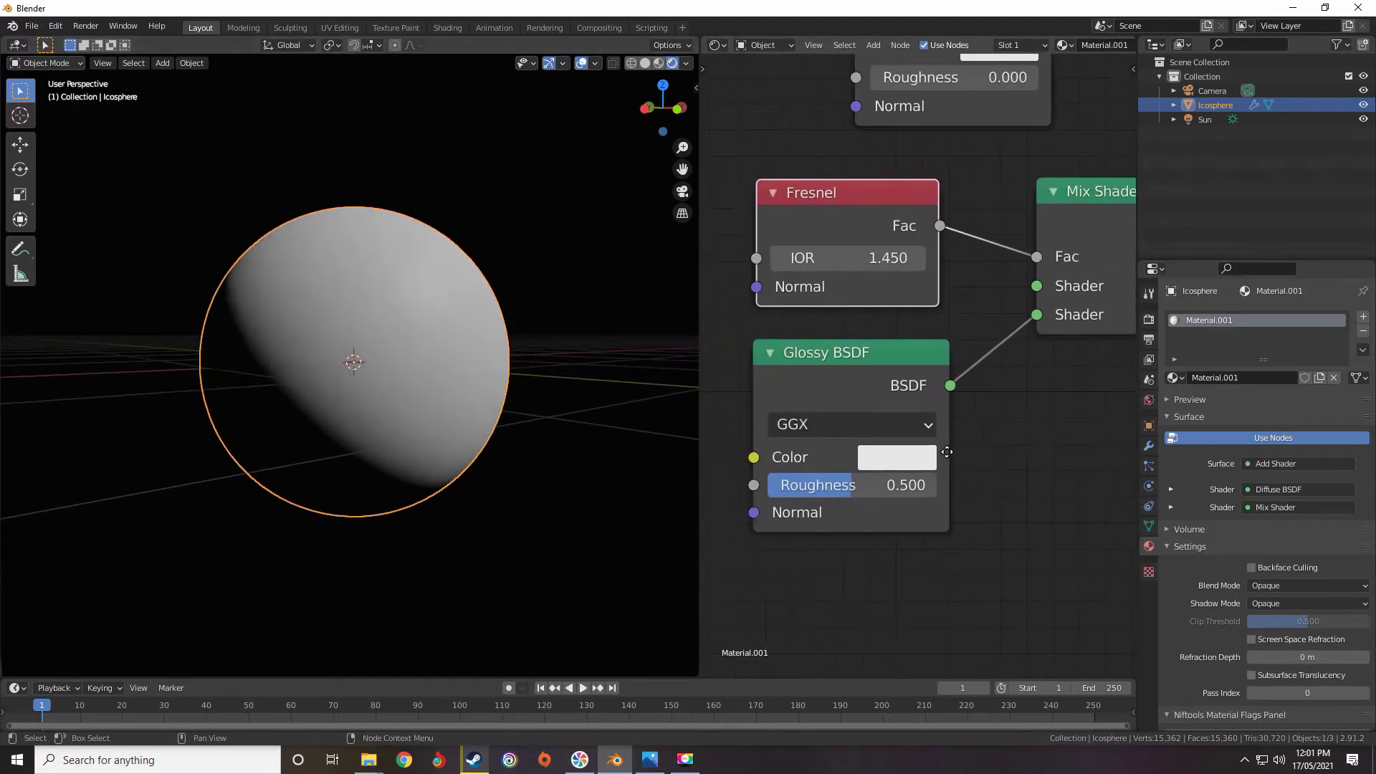
pyautogui.moveTo(531, 411); pyautogui.dragTo(553, 401, button='middle')
pyautogui.scroll(-1, 554, 401)
pyautogui.moveTo(906, 483); pyautogui.dragTo(843, 485)
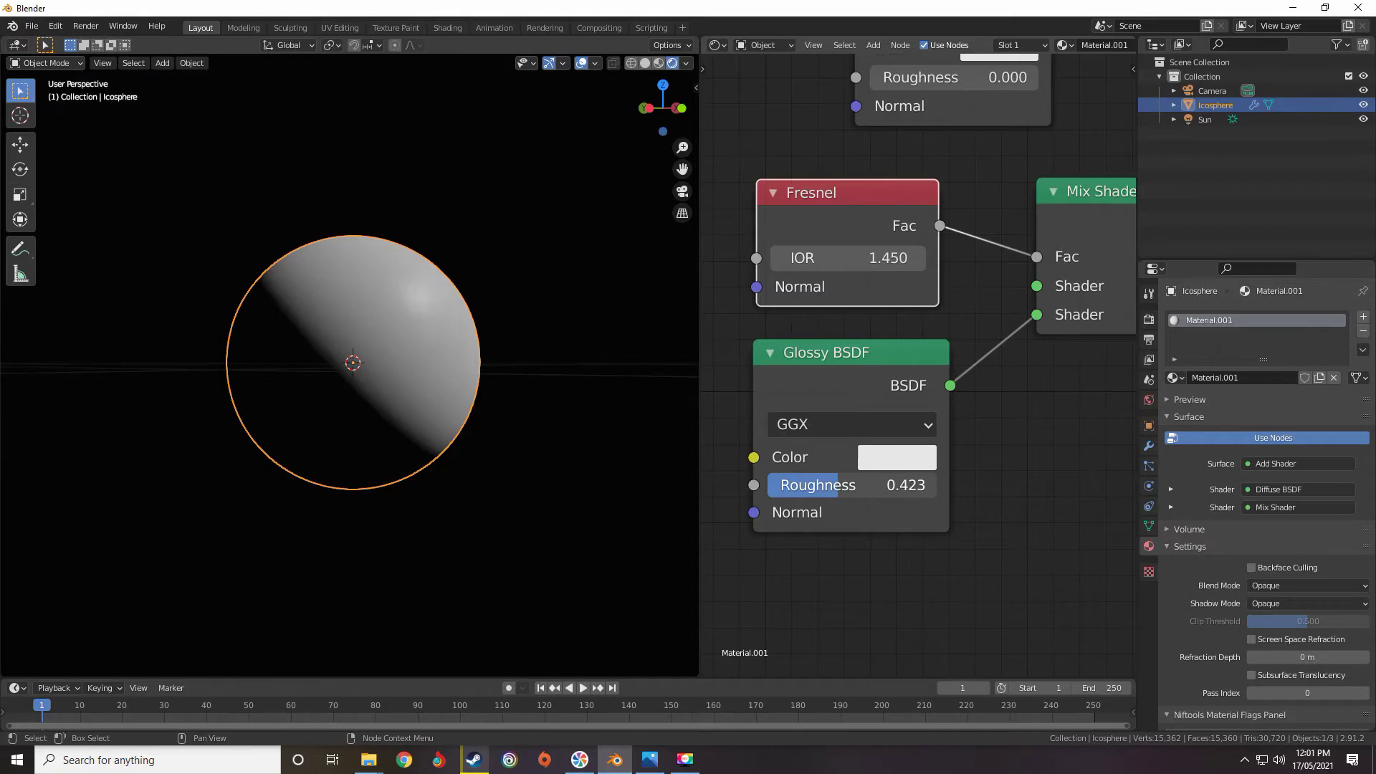
pyautogui.moveTo(32, 473); pyautogui.dragTo(345, 423, button='middle')
pyautogui.scroll(-3, 942, 434)
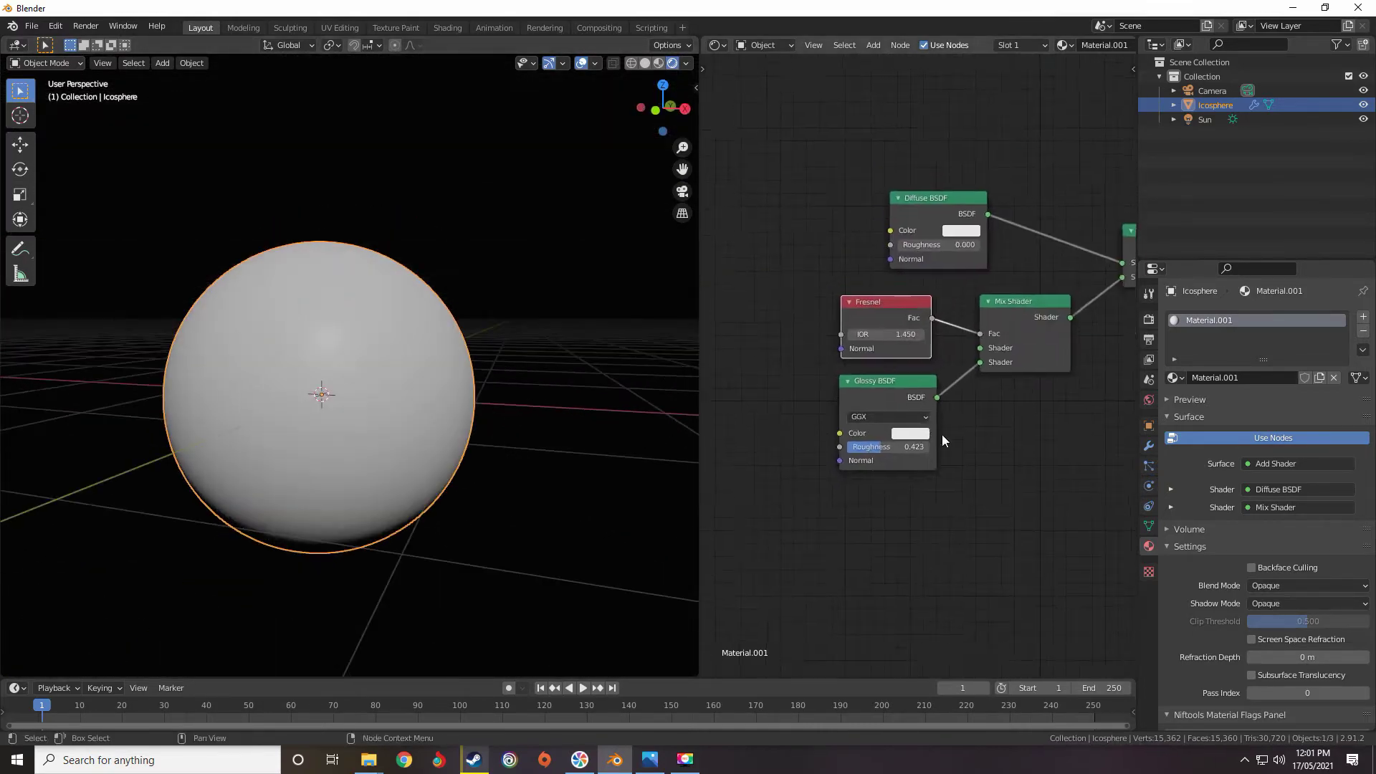
pyautogui.scroll(1, 941, 434)
pyautogui.moveTo(883, 229); pyautogui.dragTo(1129, 284, button='middle')
pyautogui.click(944, 281)
pyautogui.scroll(2, 887, 323)
pyautogui.hotkey('shift', 'a')
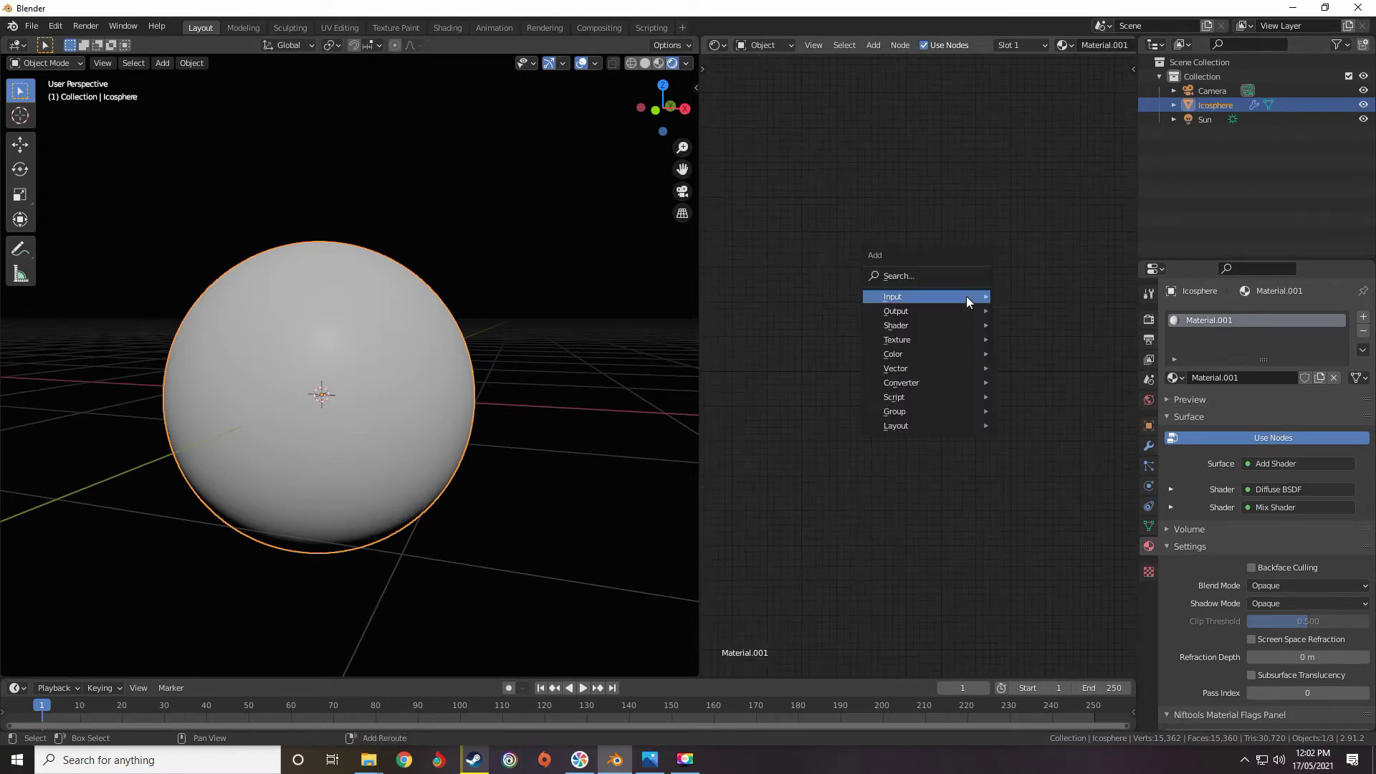
pyautogui.moveTo(908, 329)
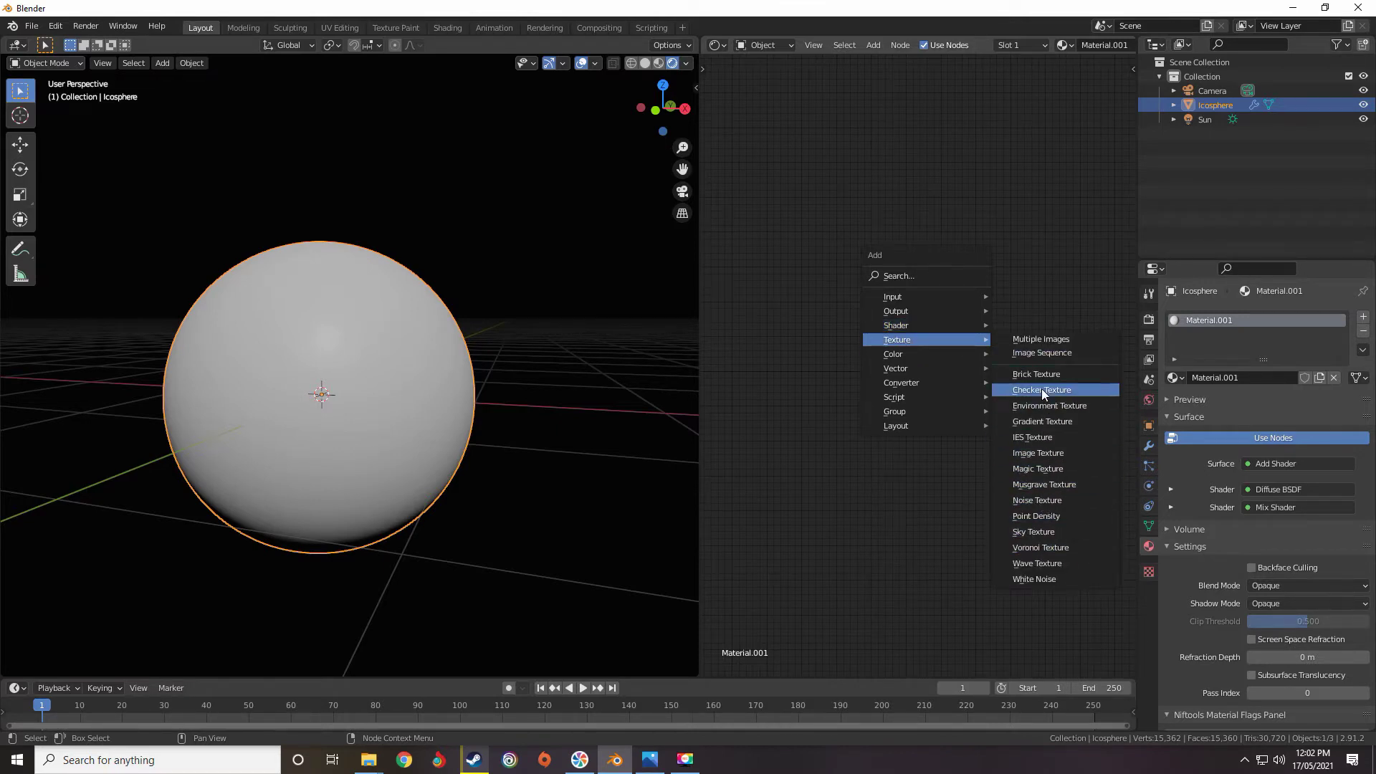
pyautogui.click(1034, 531)
pyautogui.press('Escape')
# Add a Noise Texture node in the empty area before the shaders and give it Mapping and Texture Coordinate nodes.
pyautogui.hotkey('shift', 'a')
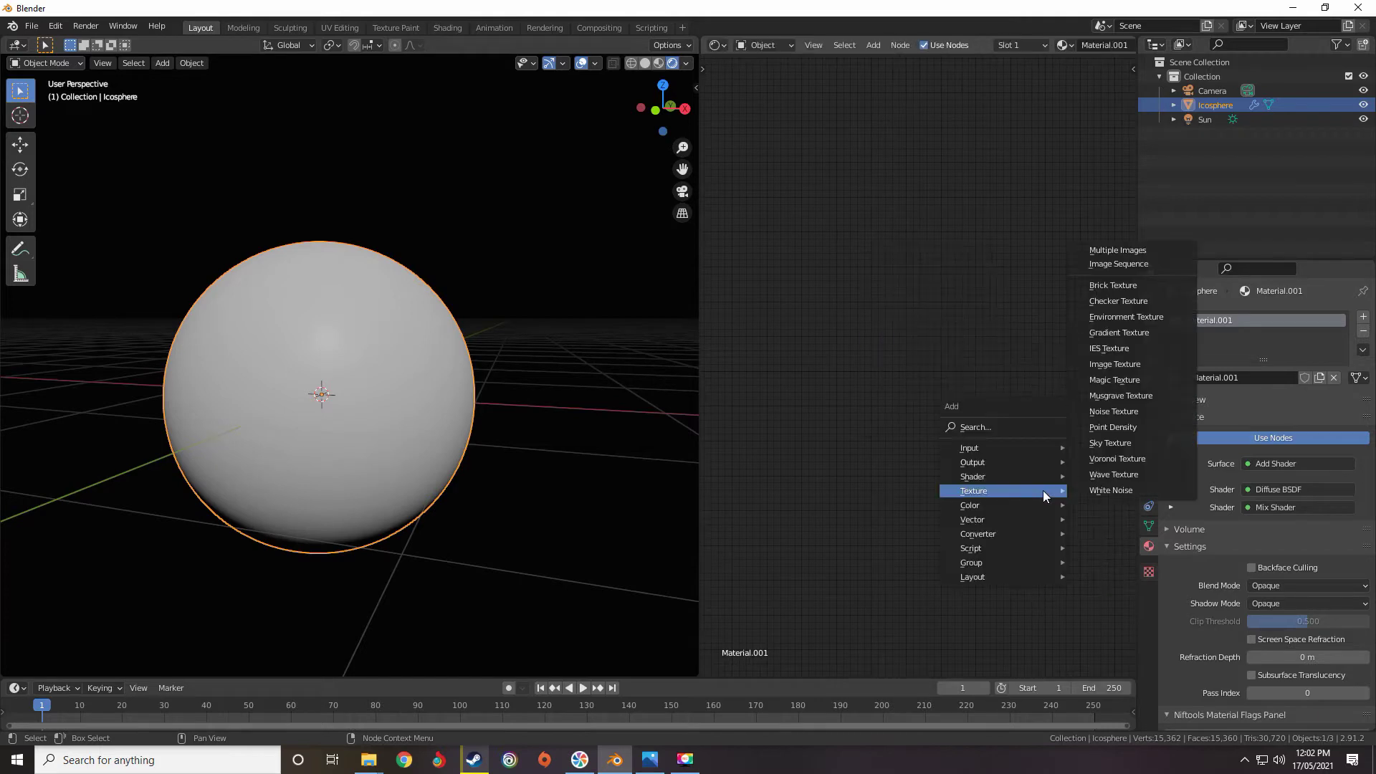
pyautogui.click(1113, 411)
pyautogui.click(954, 384)
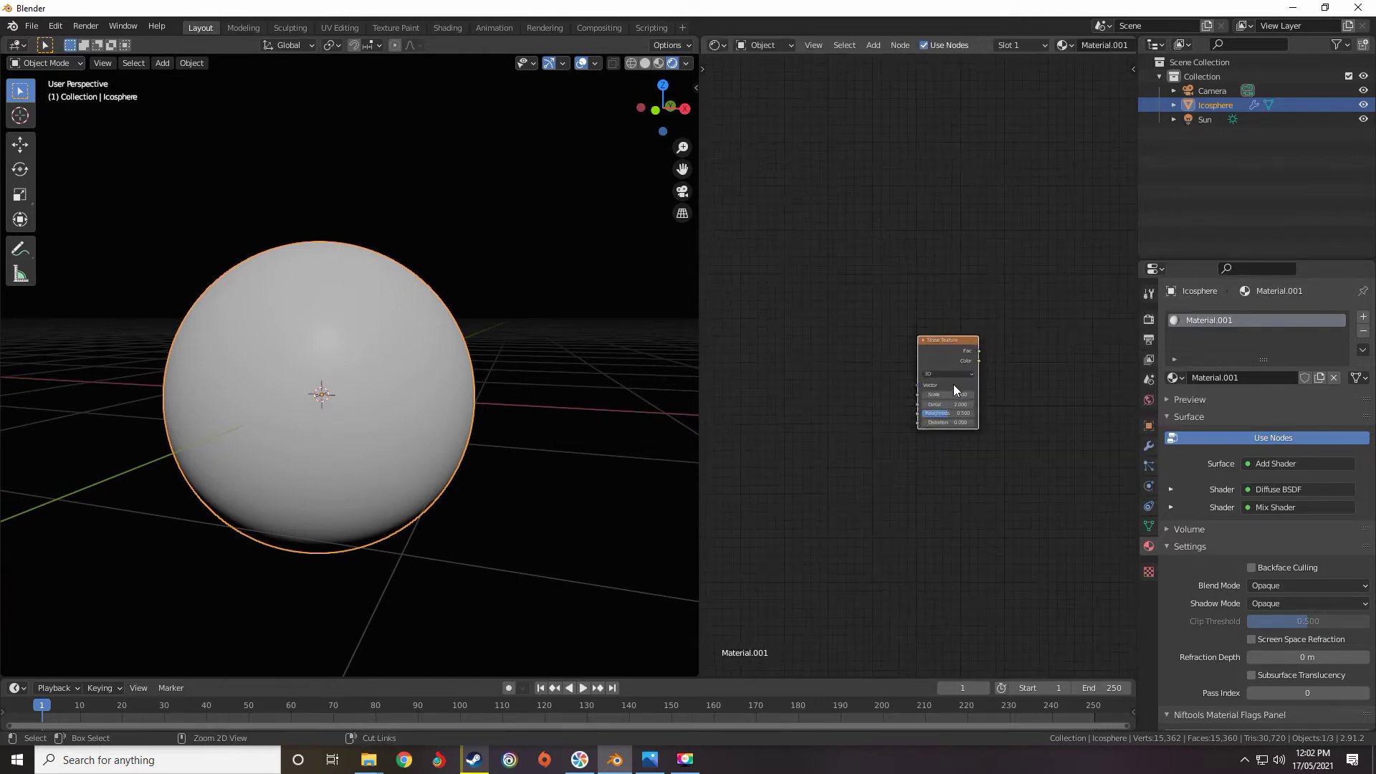
pyautogui.hotkey('ctrl', 't')
pyautogui.scroll(3, 945, 384)
pyautogui.moveTo(945, 382); pyautogui.dragTo(1030, 354, button='middle')
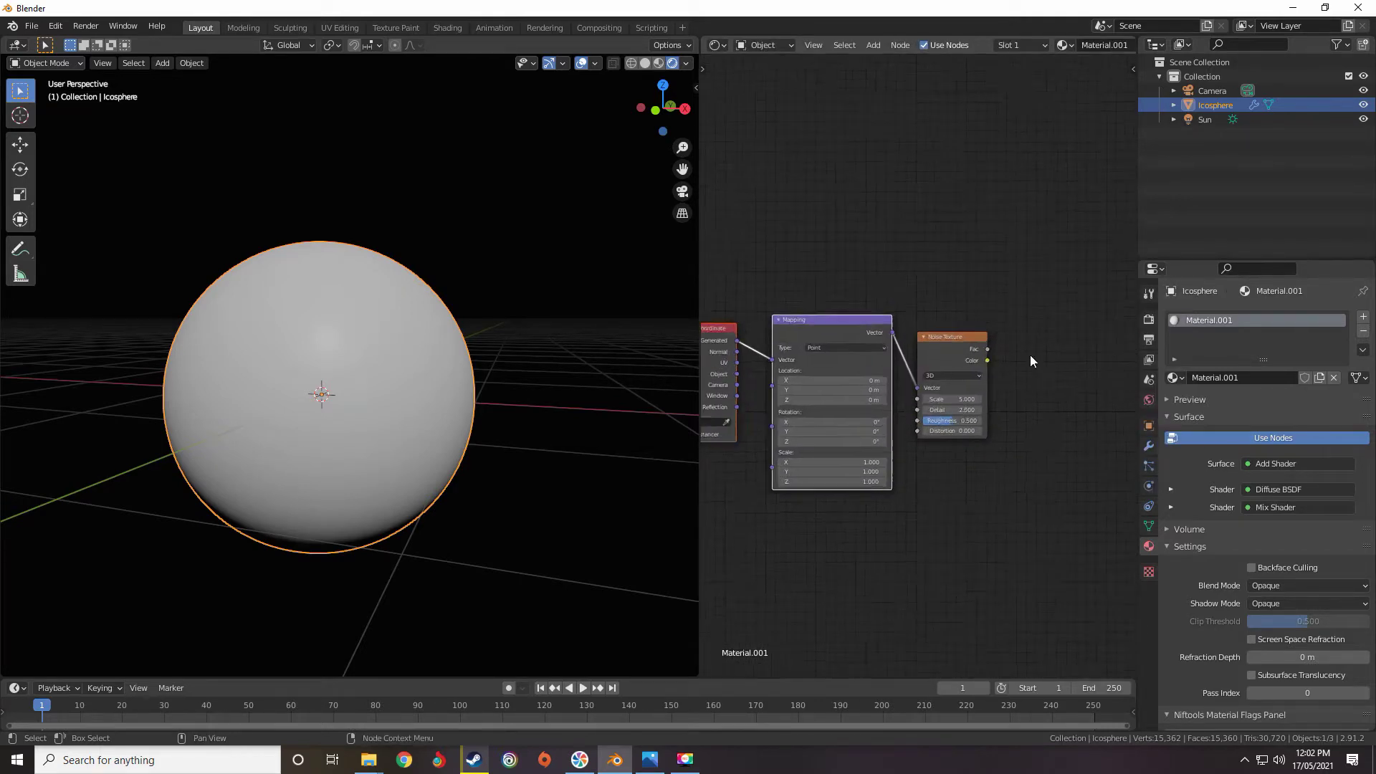
# Search the add-ons in the preferences for "node", check the Node Wrangler entry, and close the preferences.
pyautogui.moveTo(951, 375); pyautogui.dragTo(983, 385, button='middle')
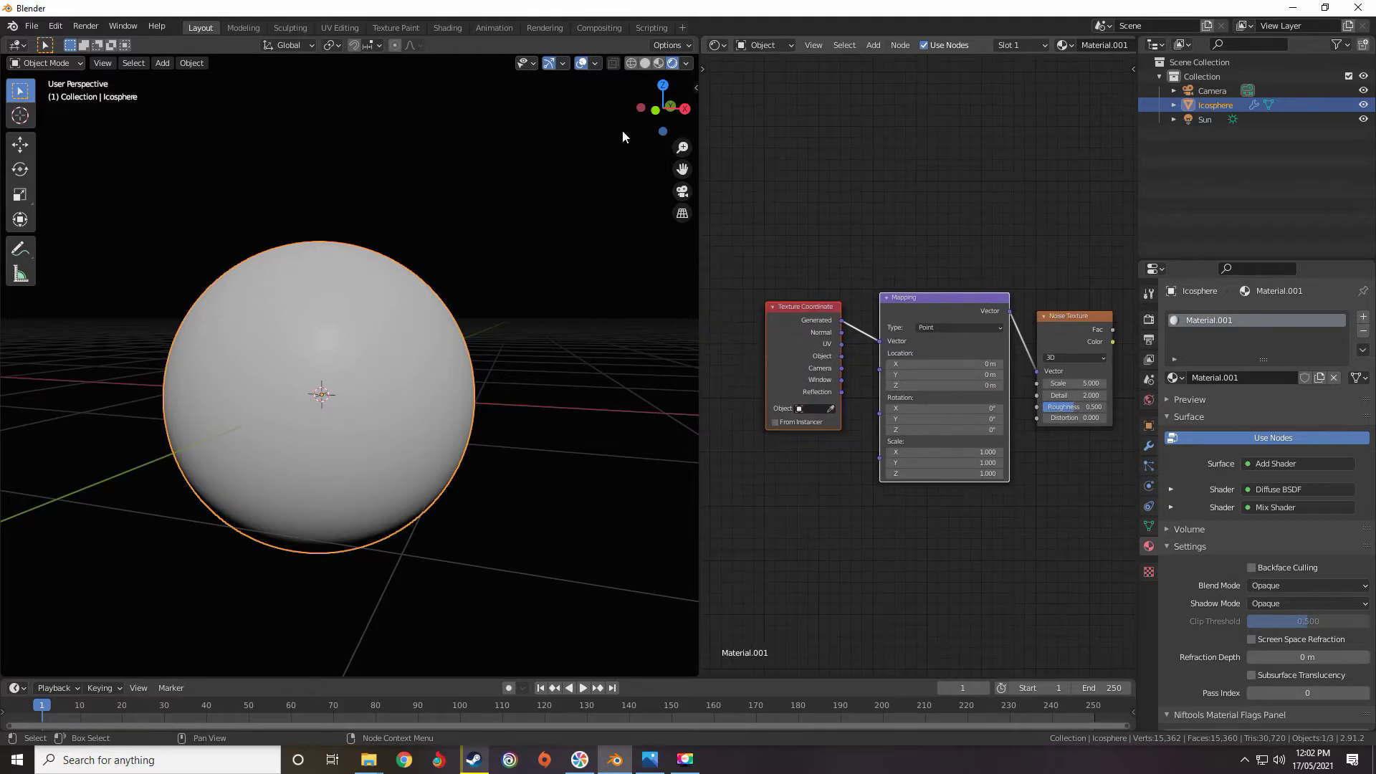
pyautogui.click(31, 26)
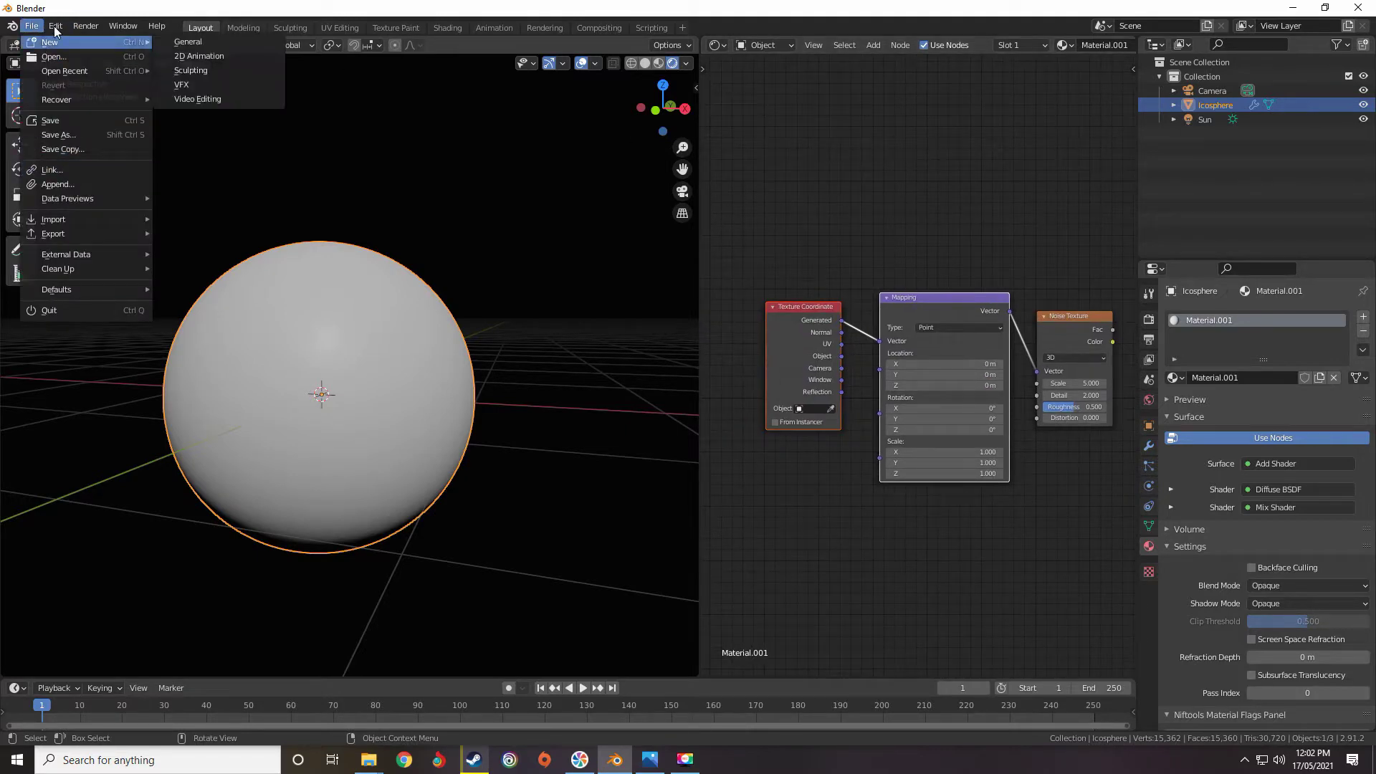
pyautogui.moveTo(53, 24)
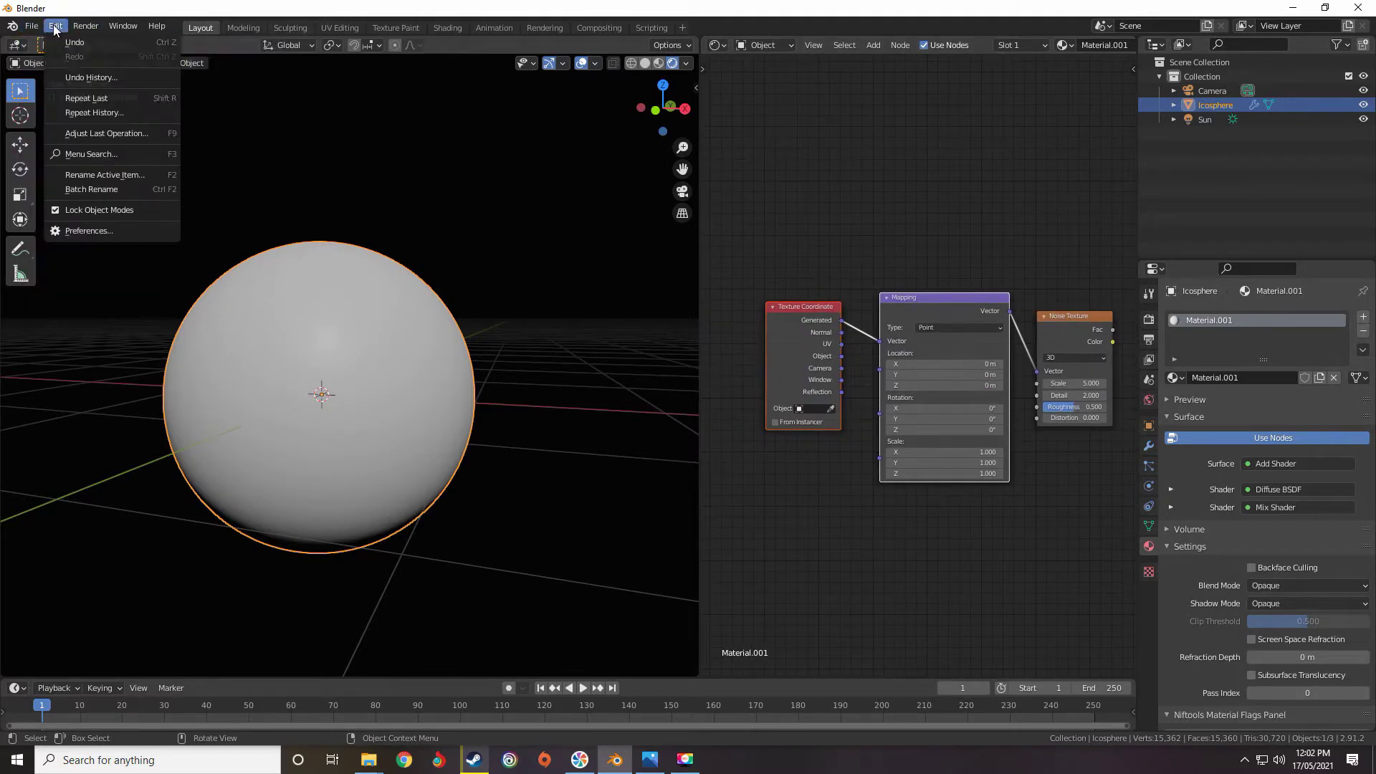
pyautogui.click(93, 231)
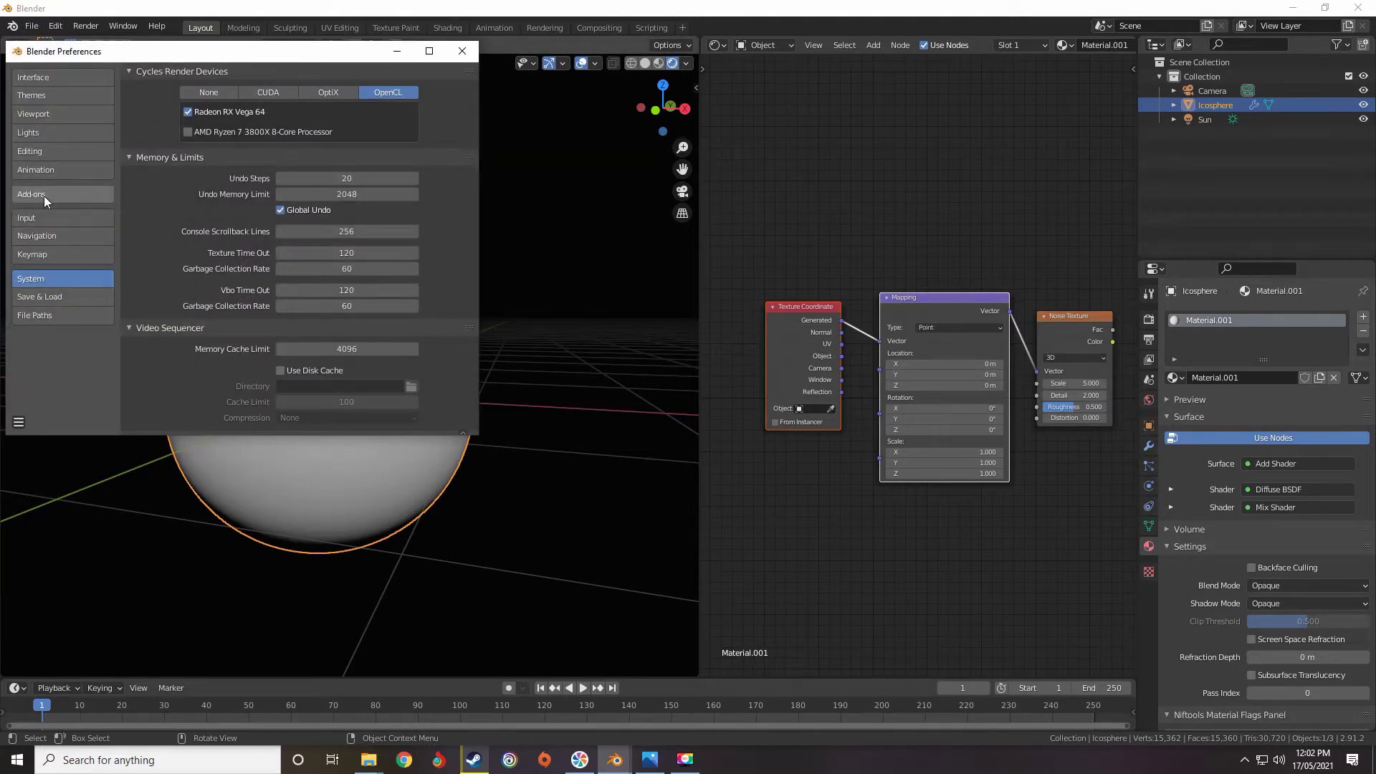
pyautogui.click(64, 193)
pyautogui.click(406, 93)
pyautogui.write('node')
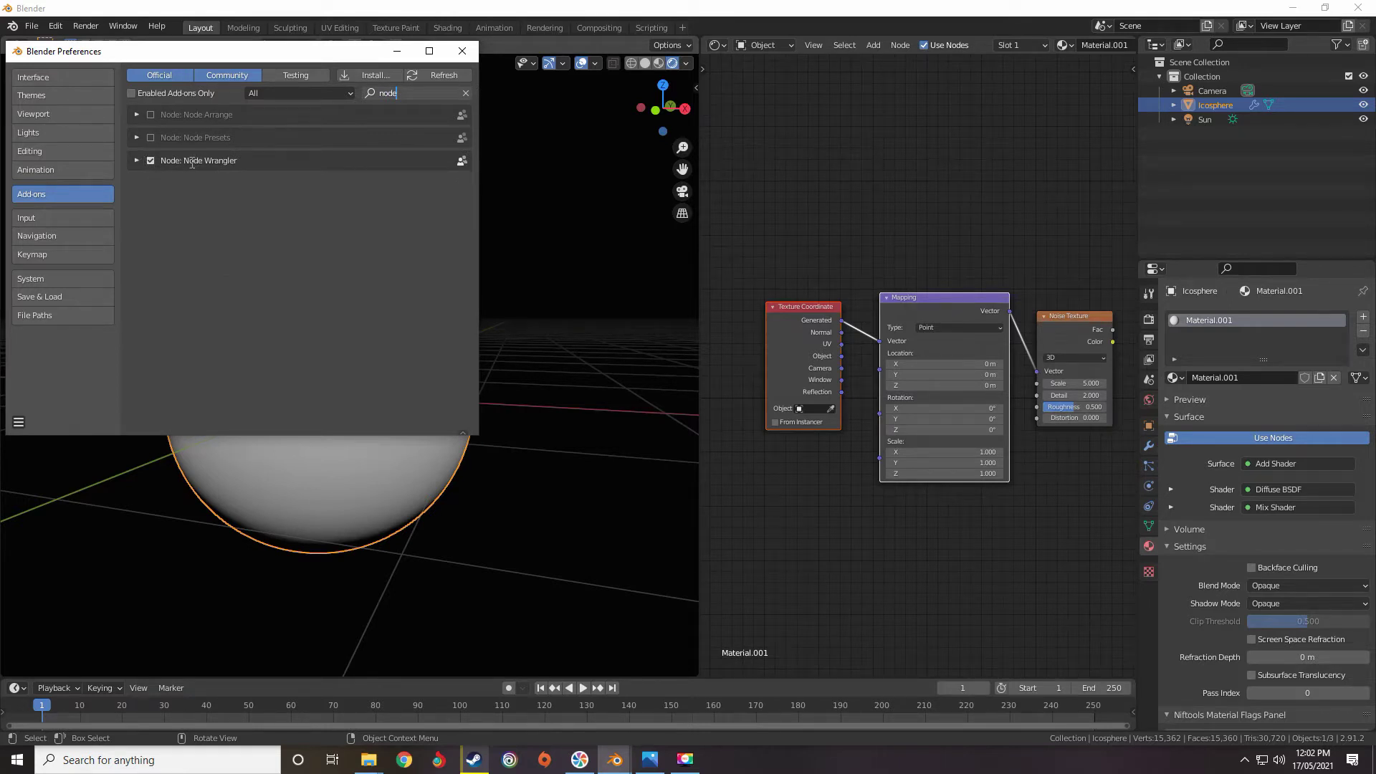
pyautogui.click(18, 423)
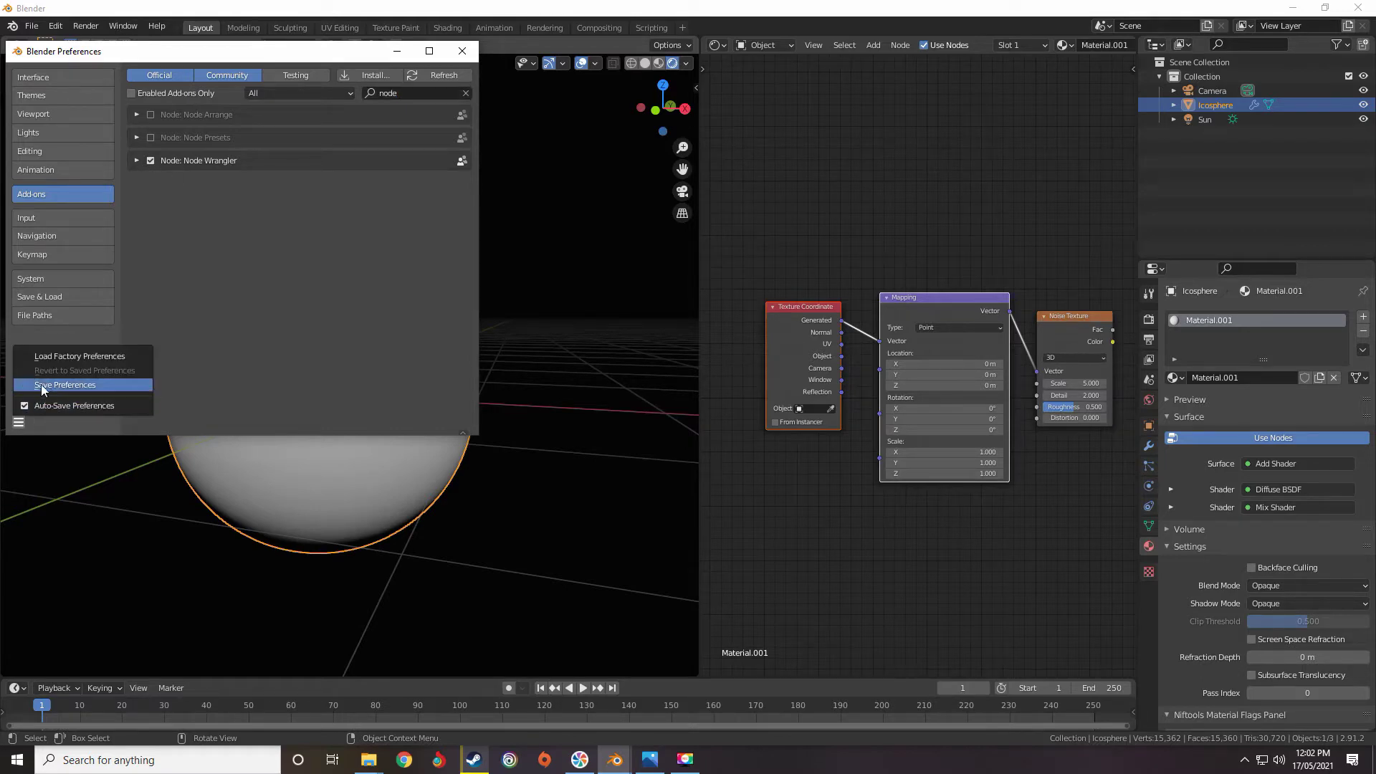
pyautogui.click(460, 55)
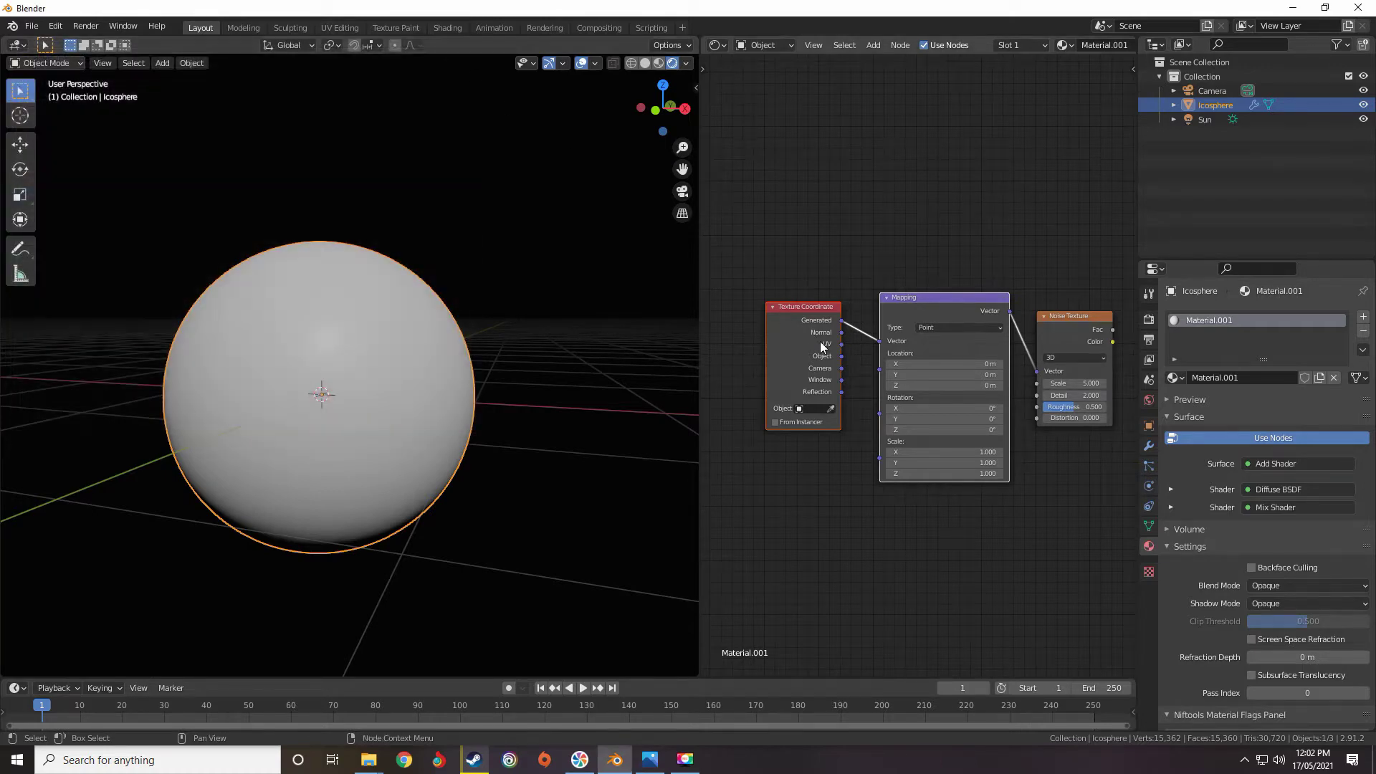
# Examine the chain from the Texture Coordinate node through the Mapping node to the Noise Texture and its outputs.
pyautogui.scroll(-2, 959, 287)
pyautogui.scroll(3, 912, 369)
pyautogui.moveTo(959, 288); pyautogui.dragTo(936, 370, button='middle')
pyautogui.scroll(-7, 1019, 342)
pyautogui.scroll(2, 914, 398)
pyautogui.scroll(1, 979, 302)
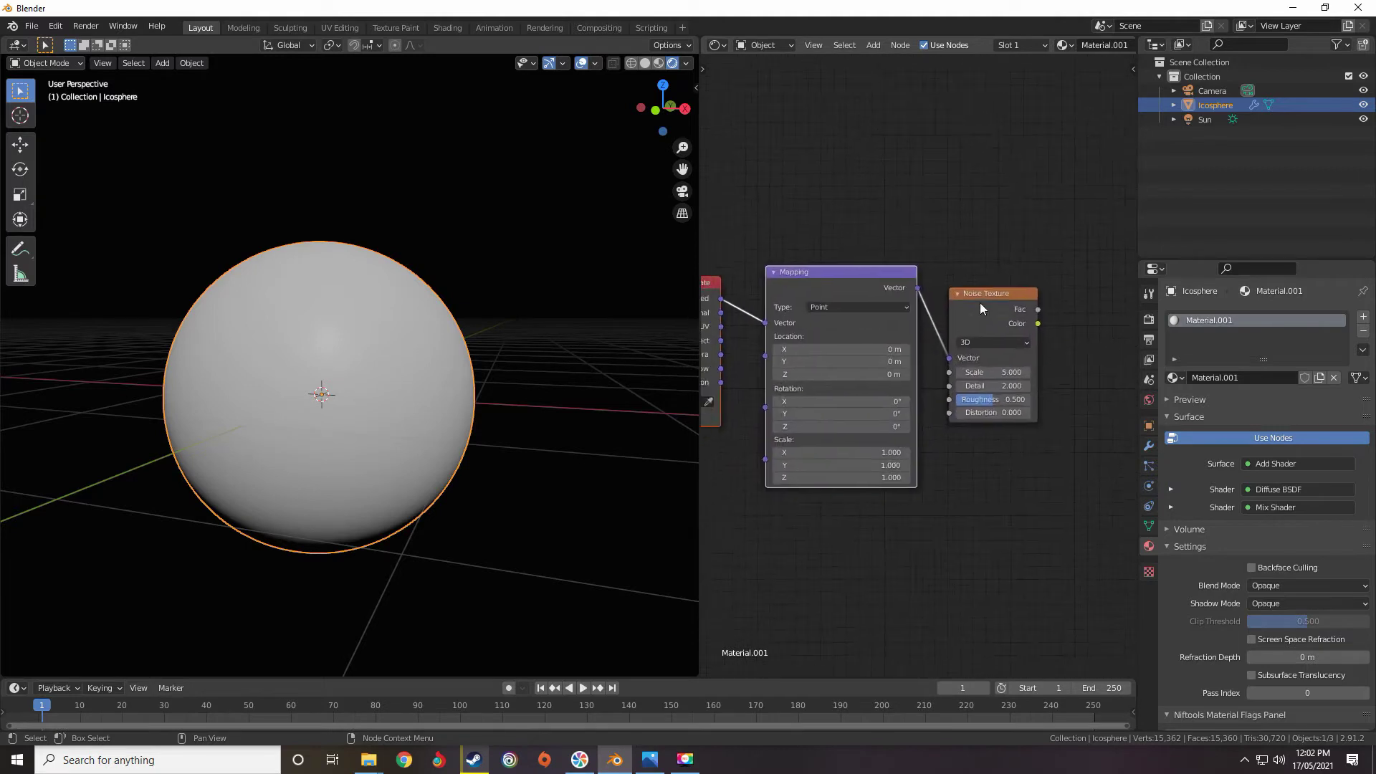
pyautogui.moveTo(857, 326); pyautogui.dragTo(988, 262, button='middle')
pyautogui.click(949, 208)
pyautogui.moveTo(810, 230)
pyautogui.mouseDown()
pyautogui.moveTo(819, 274)
pyautogui.moveTo(797, 233)
pyautogui.mouseUp()
pyautogui.moveTo(840, 260); pyautogui.dragTo(801, 272, button='middle')
pyautogui.scroll(1, 802, 272)
pyautogui.scroll(2, 801, 272)
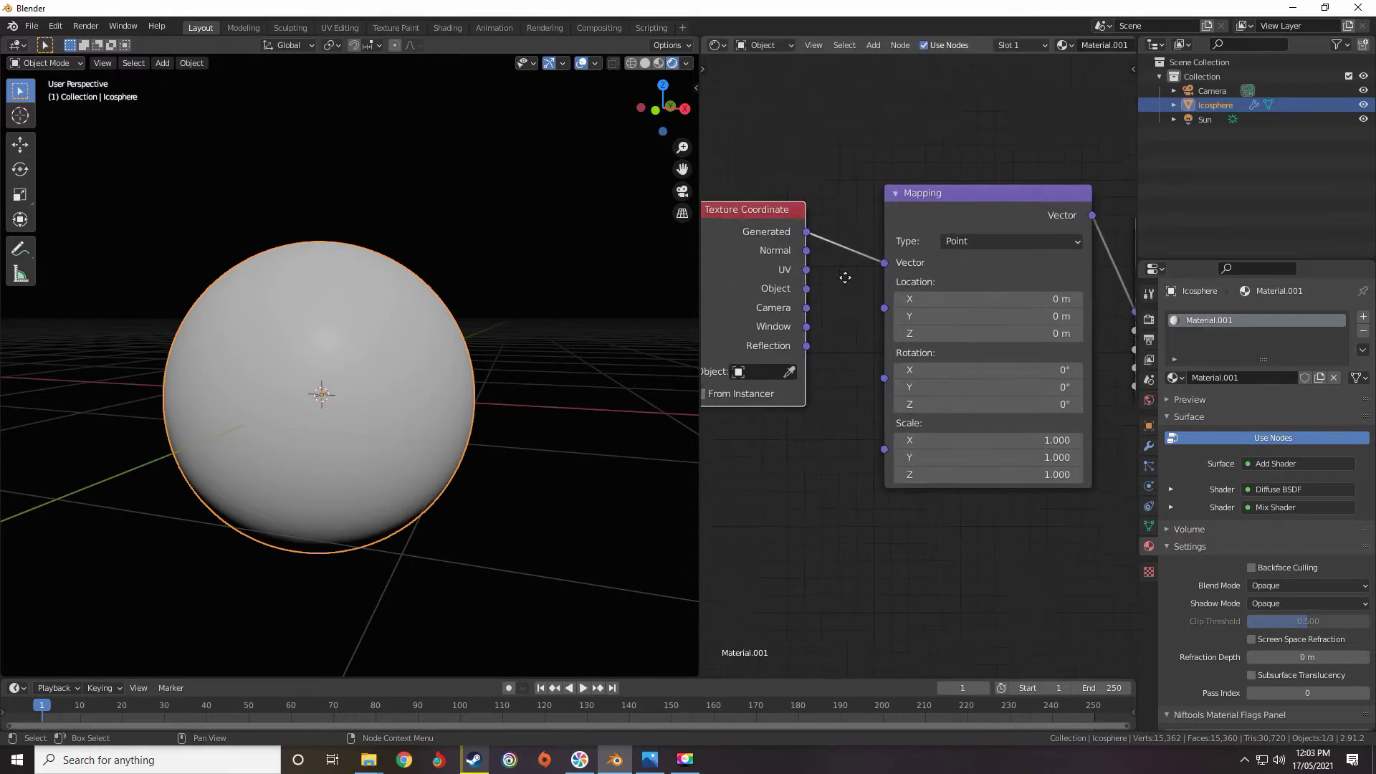
pyautogui.scroll(-2, 861, 258)
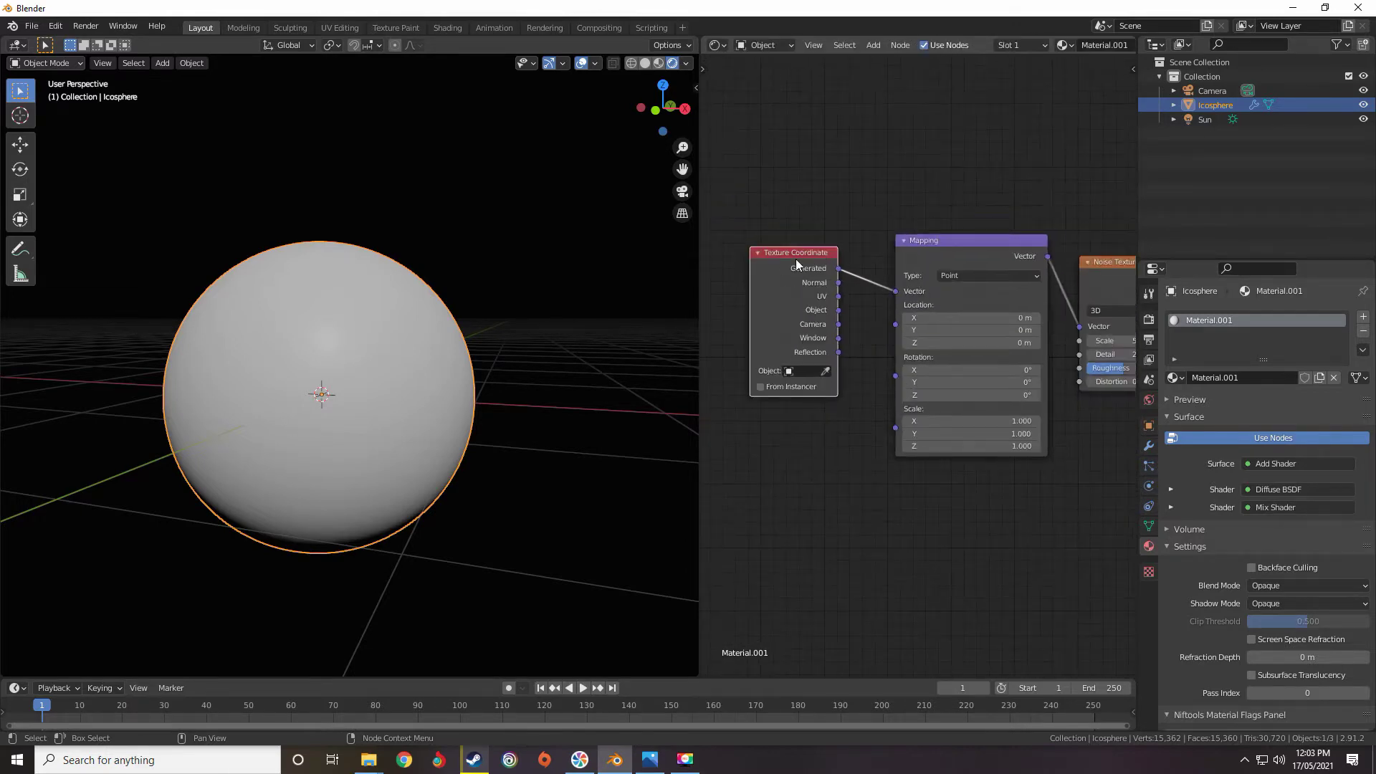
pyautogui.scroll(-1, 901, 292)
pyautogui.moveTo(1051, 292); pyautogui.dragTo(860, 269, button='middle')
pyautogui.scroll(1, 882, 278)
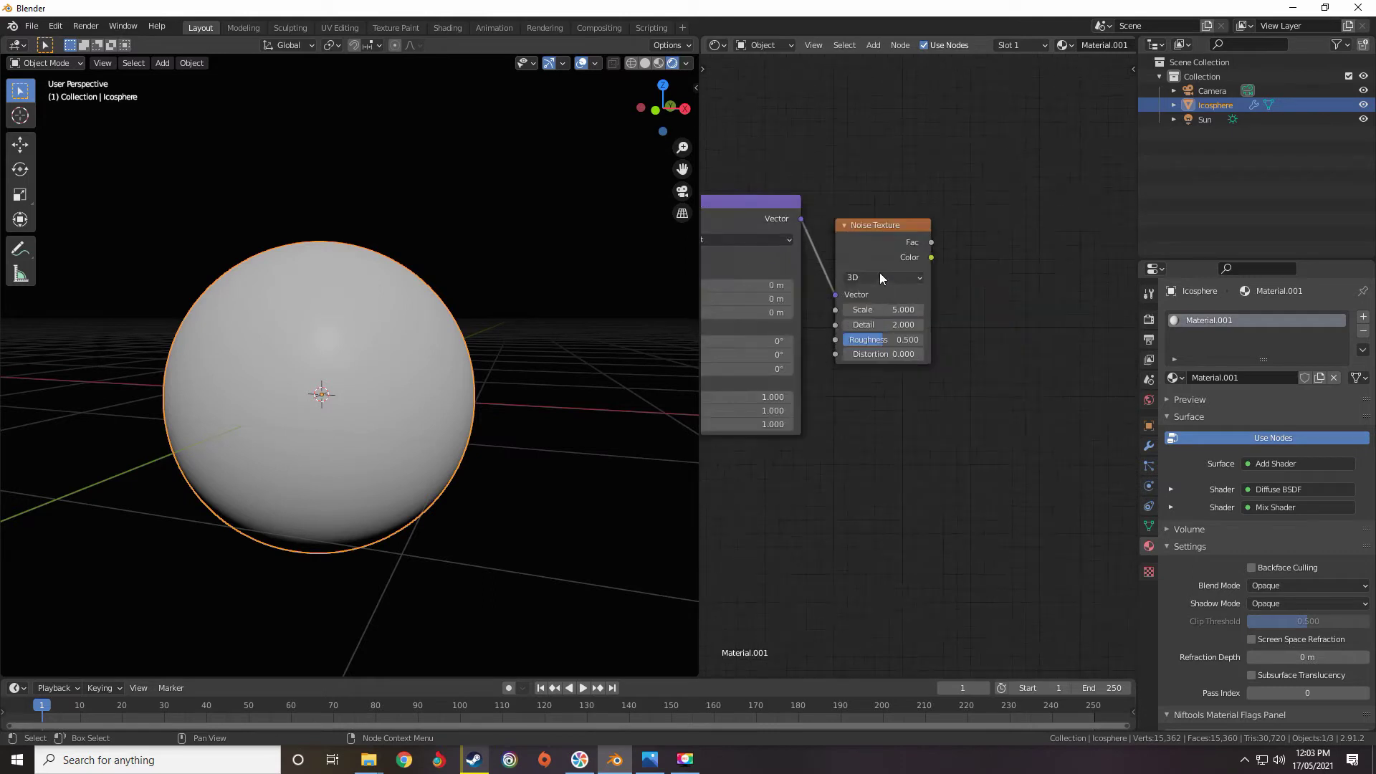
pyautogui.scroll(1, 883, 278)
pyautogui.moveTo(995, 258); pyautogui.dragTo(915, 270, button='middle')
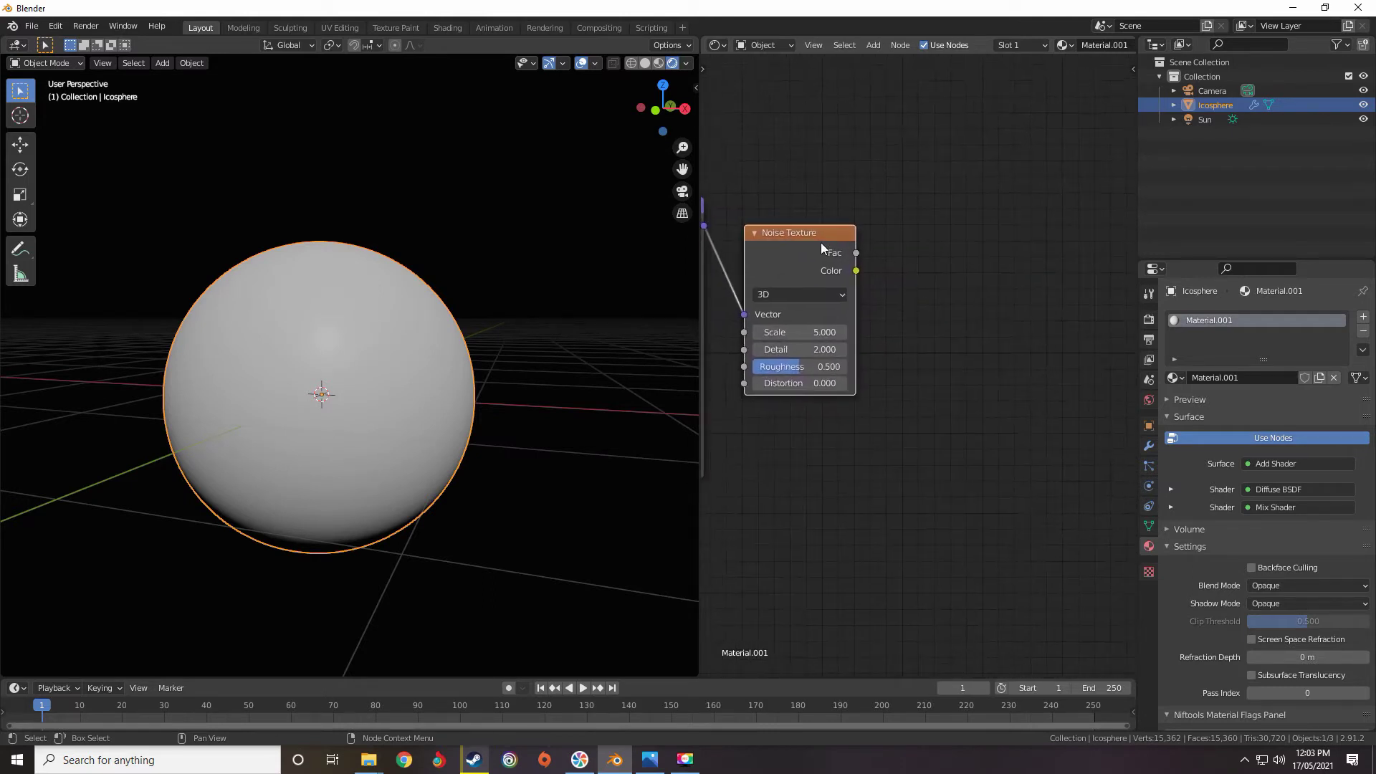
# Connect the Noise Texture's Color output to the Diffuse BSDF's Color input and inspect the pattern on the sphere.
pyautogui.moveTo(837, 346); pyautogui.dragTo(792, 371, button='middle')
pyautogui.scroll(-8, 846, 341)
pyautogui.moveTo(896, 316); pyautogui.dragTo(850, 337, button='middle')
pyautogui.scroll(6, 830, 348)
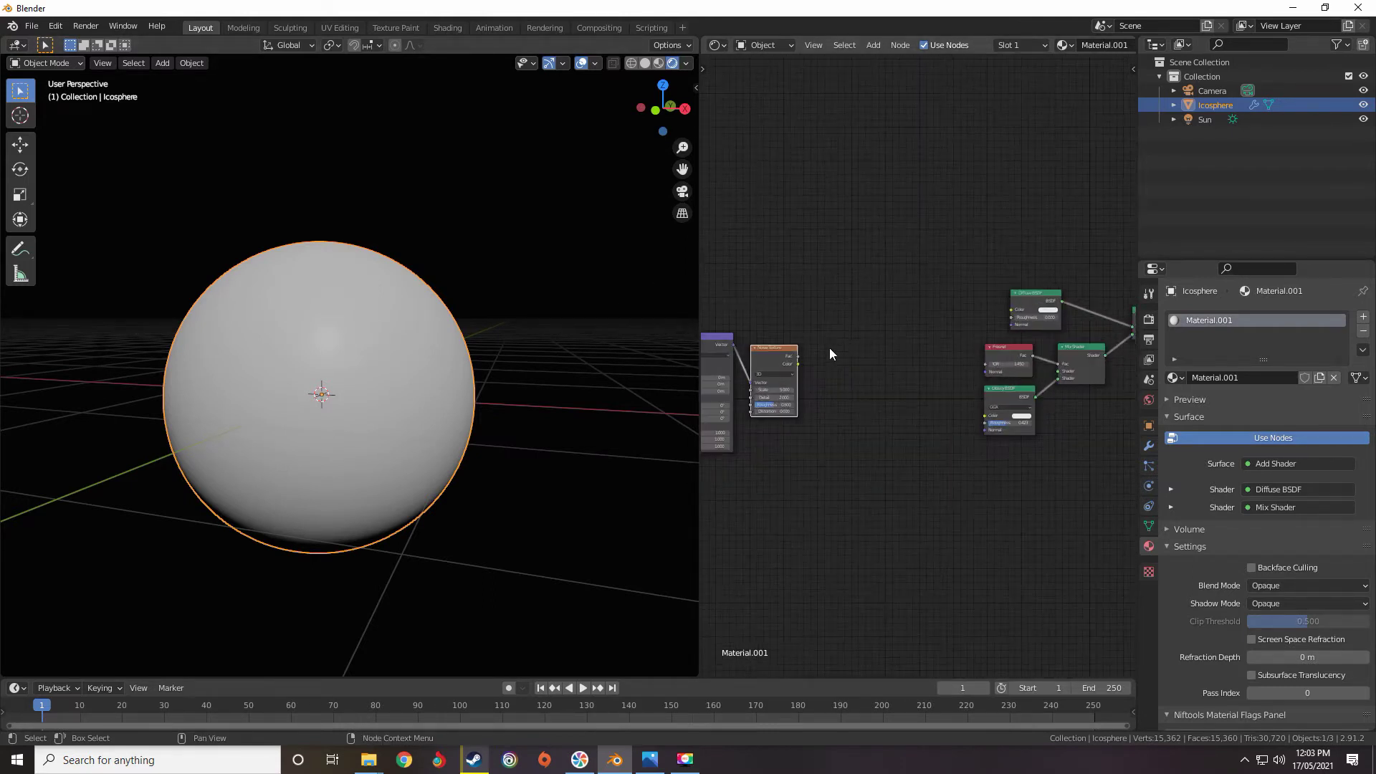
pyautogui.moveTo(726, 363); pyautogui.dragTo(745, 373)
pyautogui.moveTo(959, 410); pyautogui.dragTo(1073, 278)
pyautogui.moveTo(794, 399); pyautogui.dragTo(934, 397, button='middle')
pyautogui.scroll(5, 933, 397)
pyautogui.scroll(7, 389, 402)
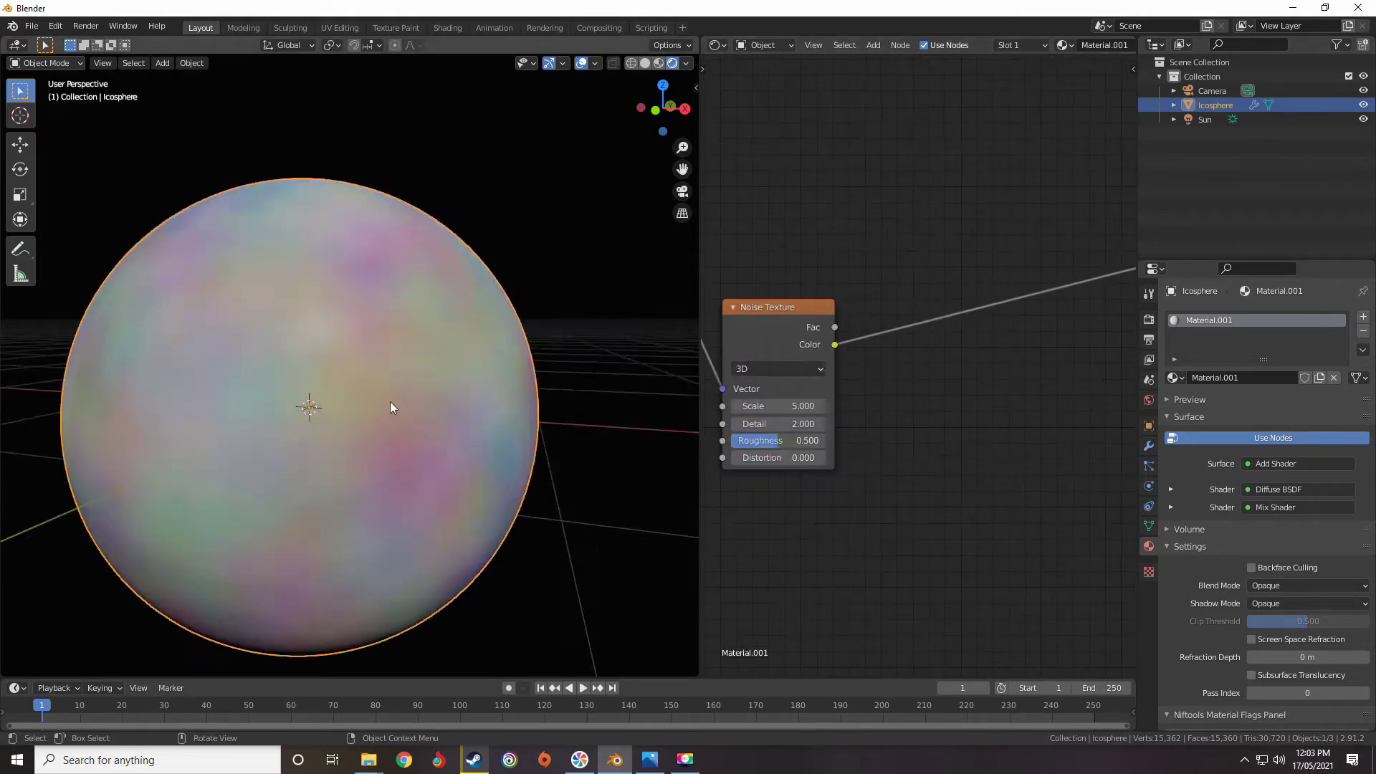
pyautogui.scroll(-3, 390, 401)
pyautogui.moveTo(390, 402); pyautogui.dragTo(341, 393, button='middle')
pyautogui.scroll(-5, 852, 359)
# Insert a ColorRamp node into the link between the Noise Texture and the Diffuse BSDF.
pyautogui.hotkey('shift', 'a')
pyautogui.moveTo(902, 369)
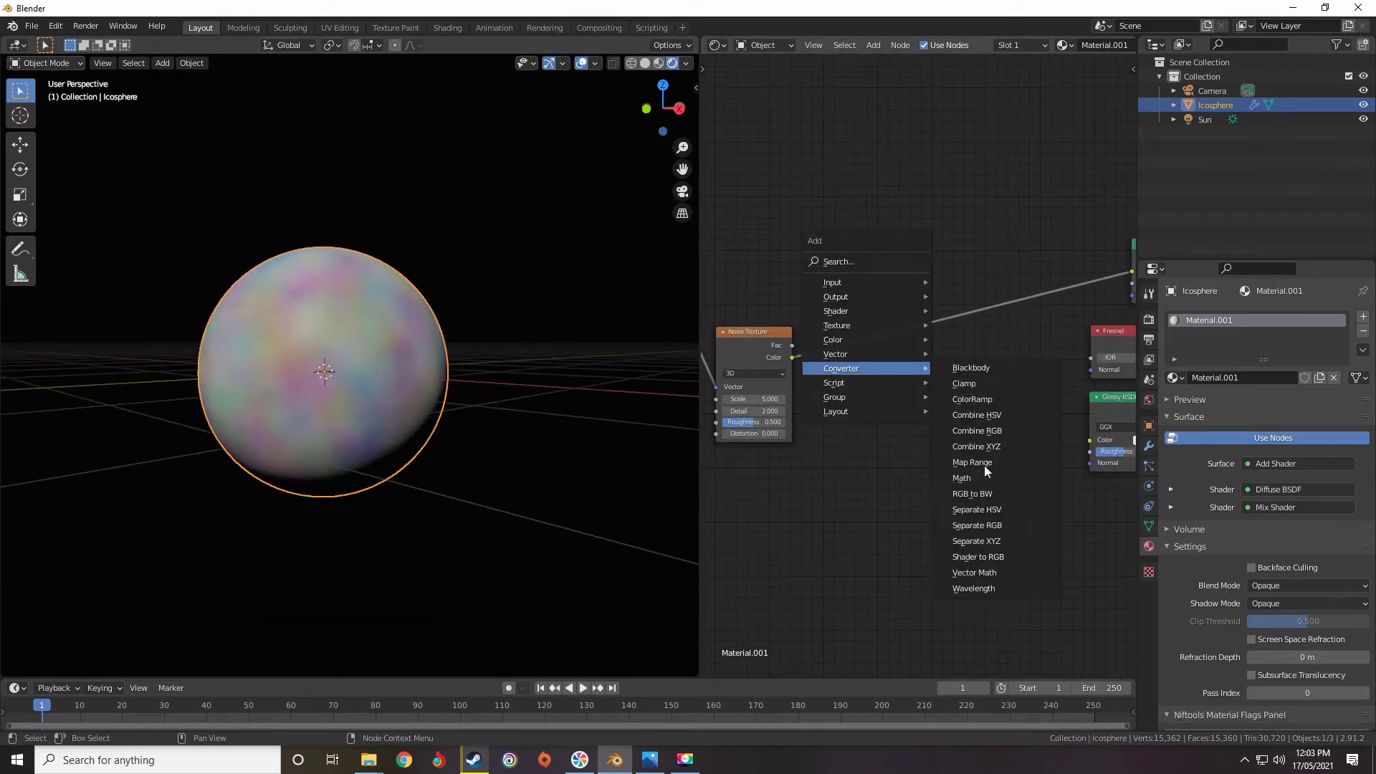
pyautogui.click(975, 402)
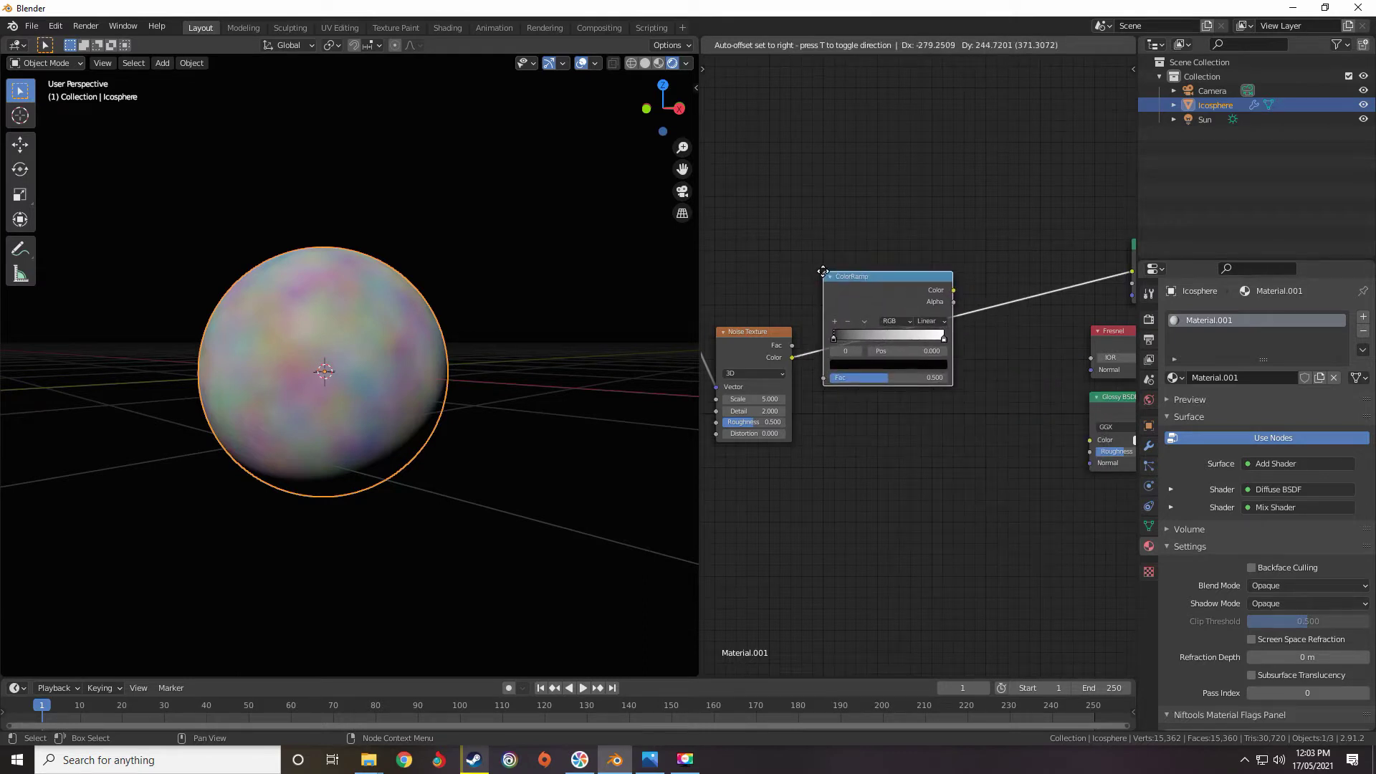
pyautogui.click(823, 271)
pyautogui.moveTo(996, 384); pyautogui.dragTo(837, 334, button='middle')
pyautogui.scroll(7, 837, 333)
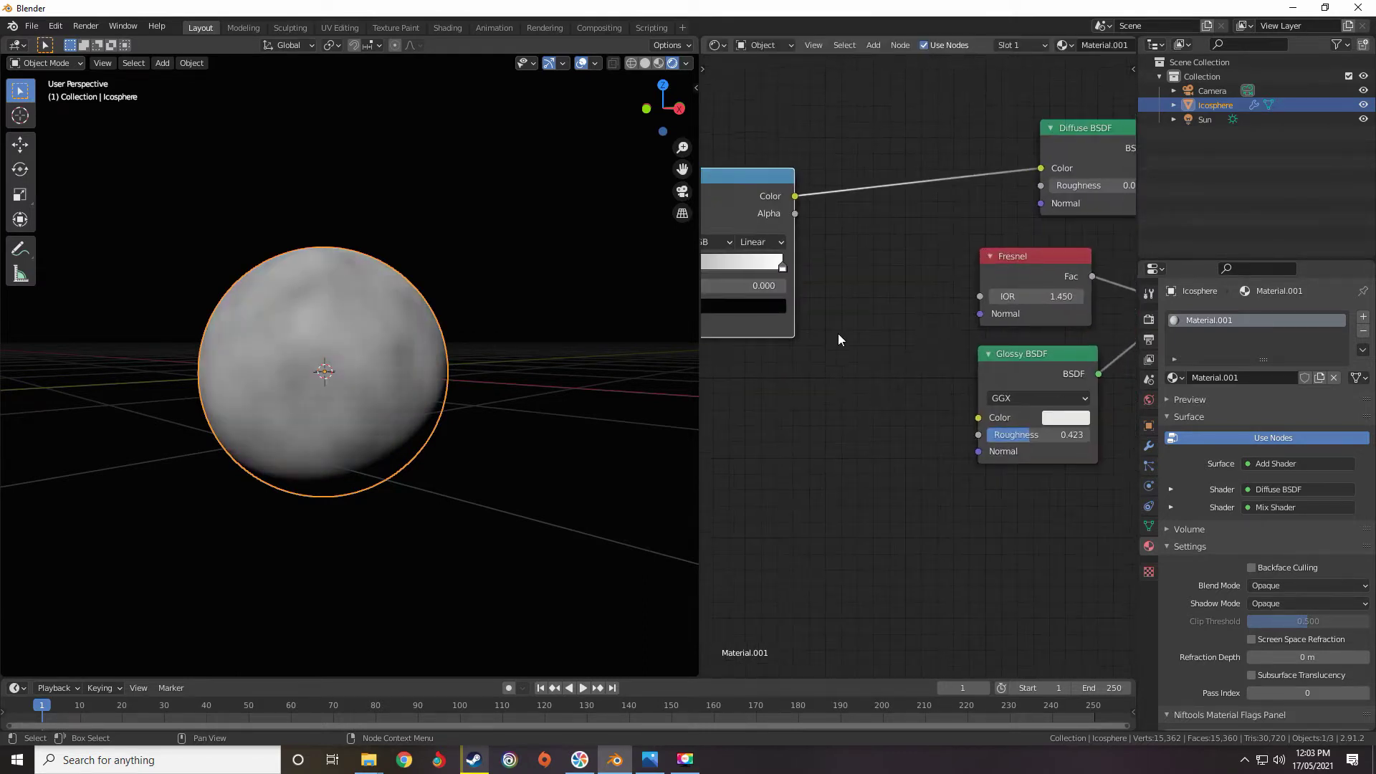
# Move the ColorRamp's black stop inward to about a third of the way along the gradient.
pyautogui.moveTo(843, 278); pyautogui.dragTo(1025, 336, button='middle')
pyautogui.scroll(-4, 889, 341)
pyautogui.click(839, 329)
pyautogui.scroll(3, 859, 352)
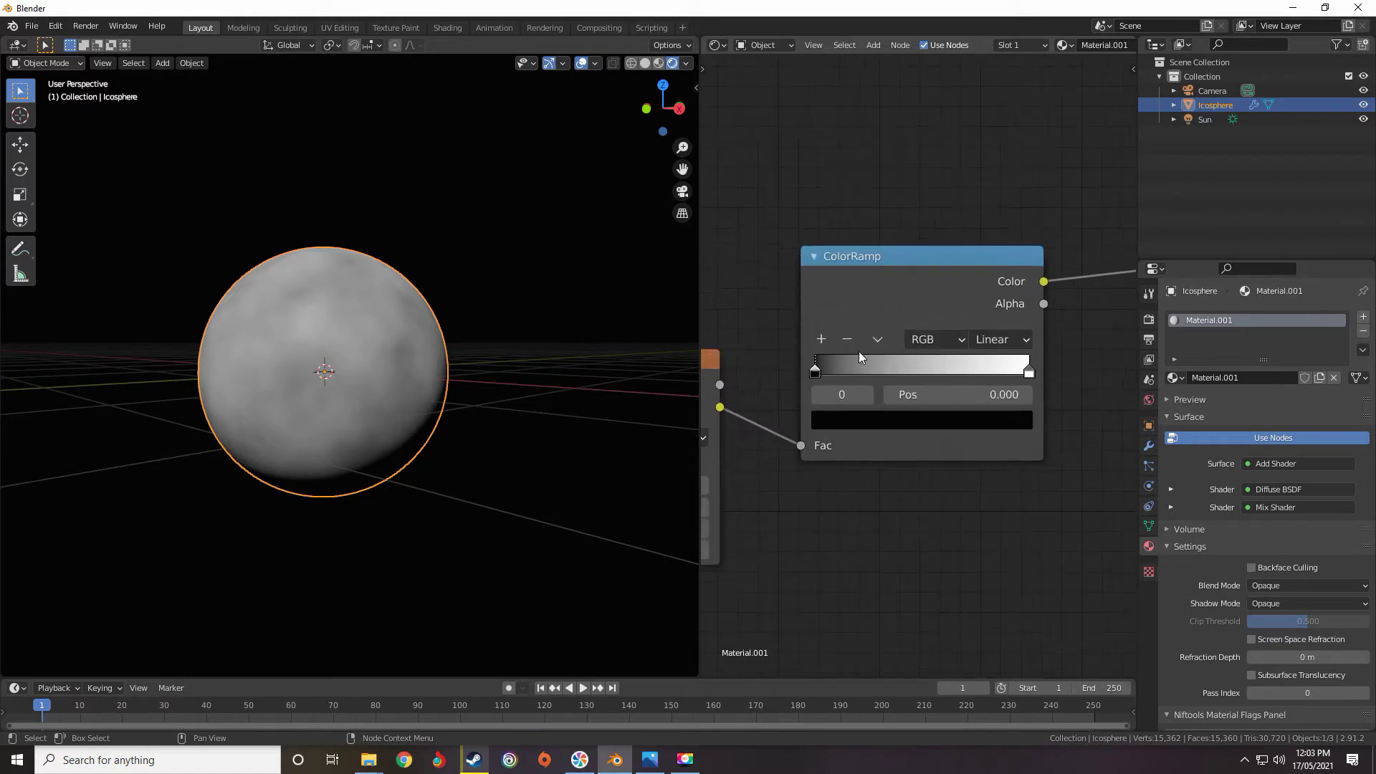
pyautogui.moveTo(789, 371); pyautogui.dragTo(871, 367)
# Recolor the ColorRamp's black stop, trying blue before settling on a light peach with hue 0.081, saturation 0.384 and value 0.955.
pyautogui.click(866, 435)
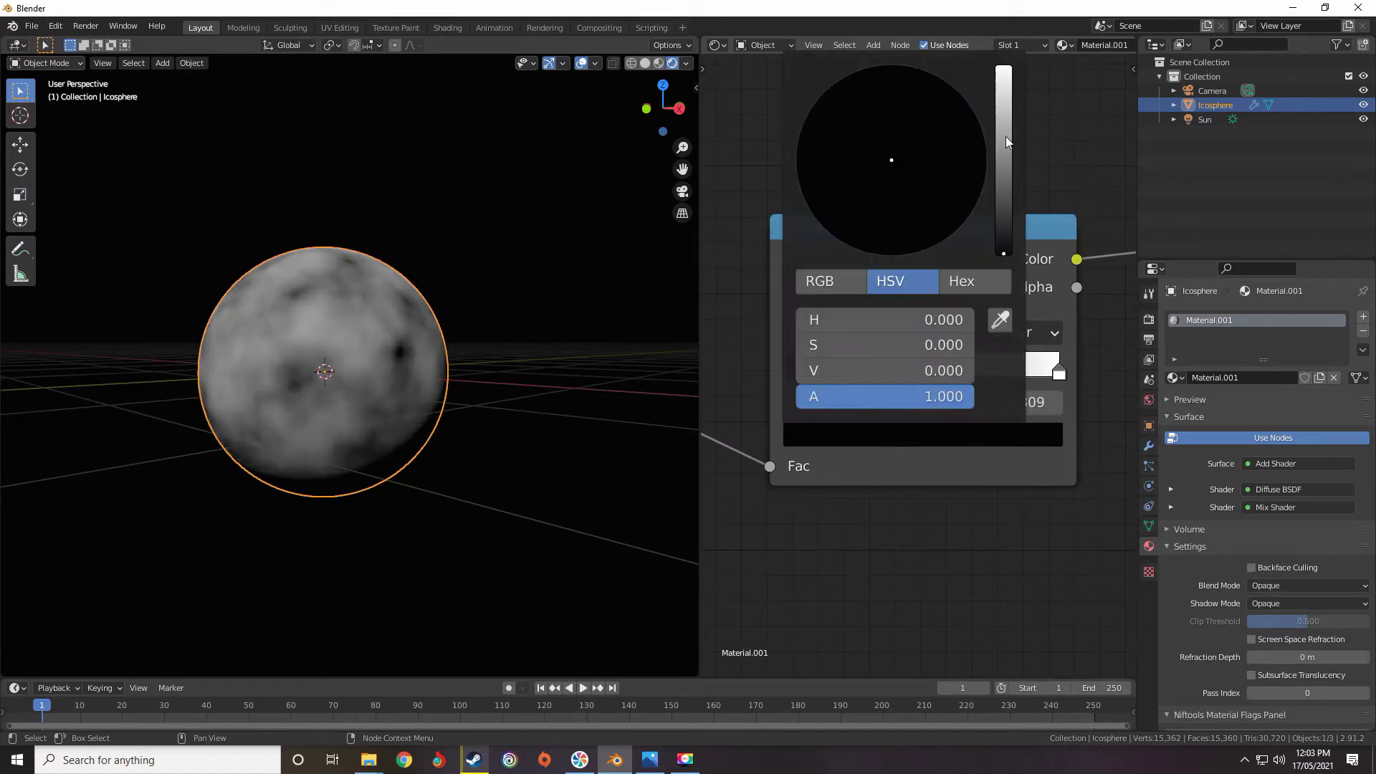
pyautogui.moveTo(1004, 136); pyautogui.dragTo(1003, 73)
pyautogui.click(938, 127)
pyautogui.moveTo(937, 127); pyautogui.dragTo(944, 106)
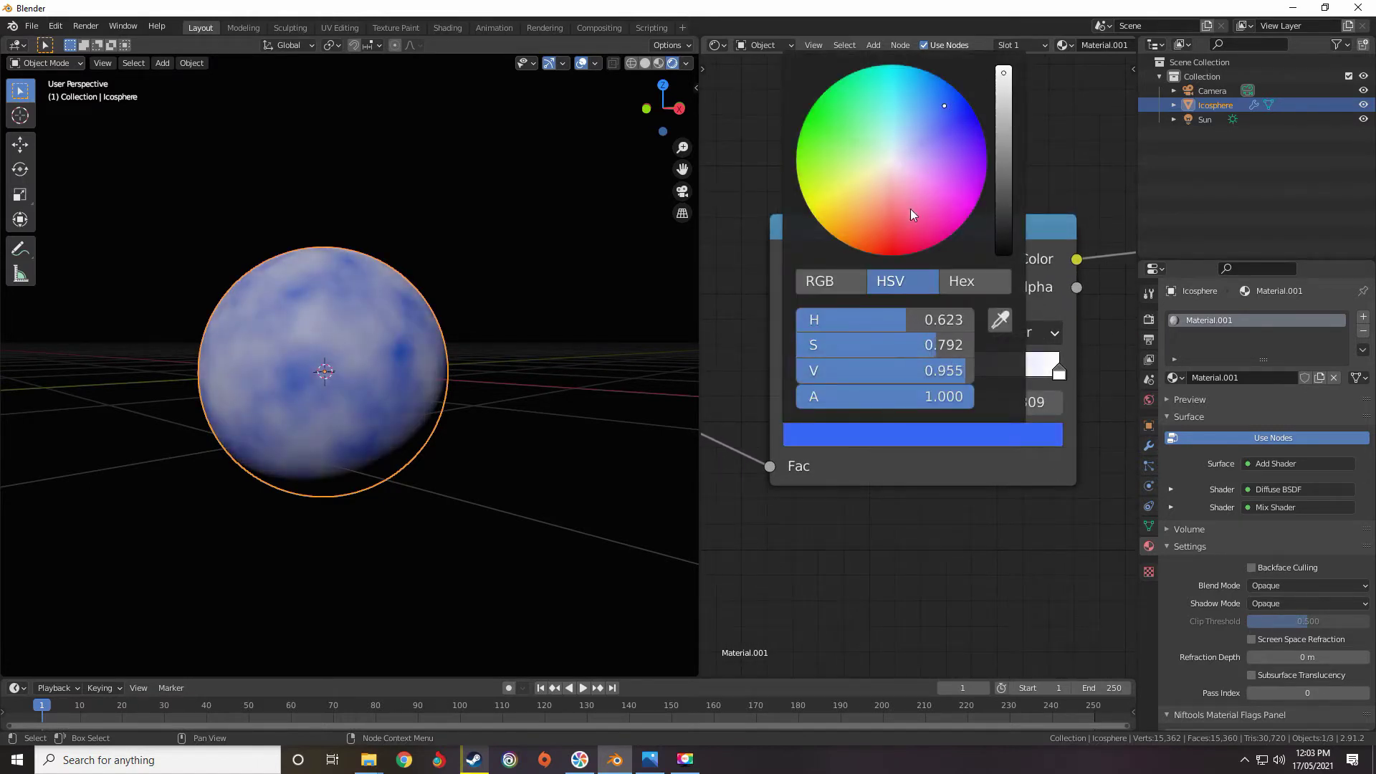
pyautogui.moveTo(912, 214)
pyautogui.mouseDown()
pyautogui.moveTo(831, 218)
pyautogui.moveTo(876, 188)
pyautogui.moveTo(869, 200)
pyautogui.mouseUp()
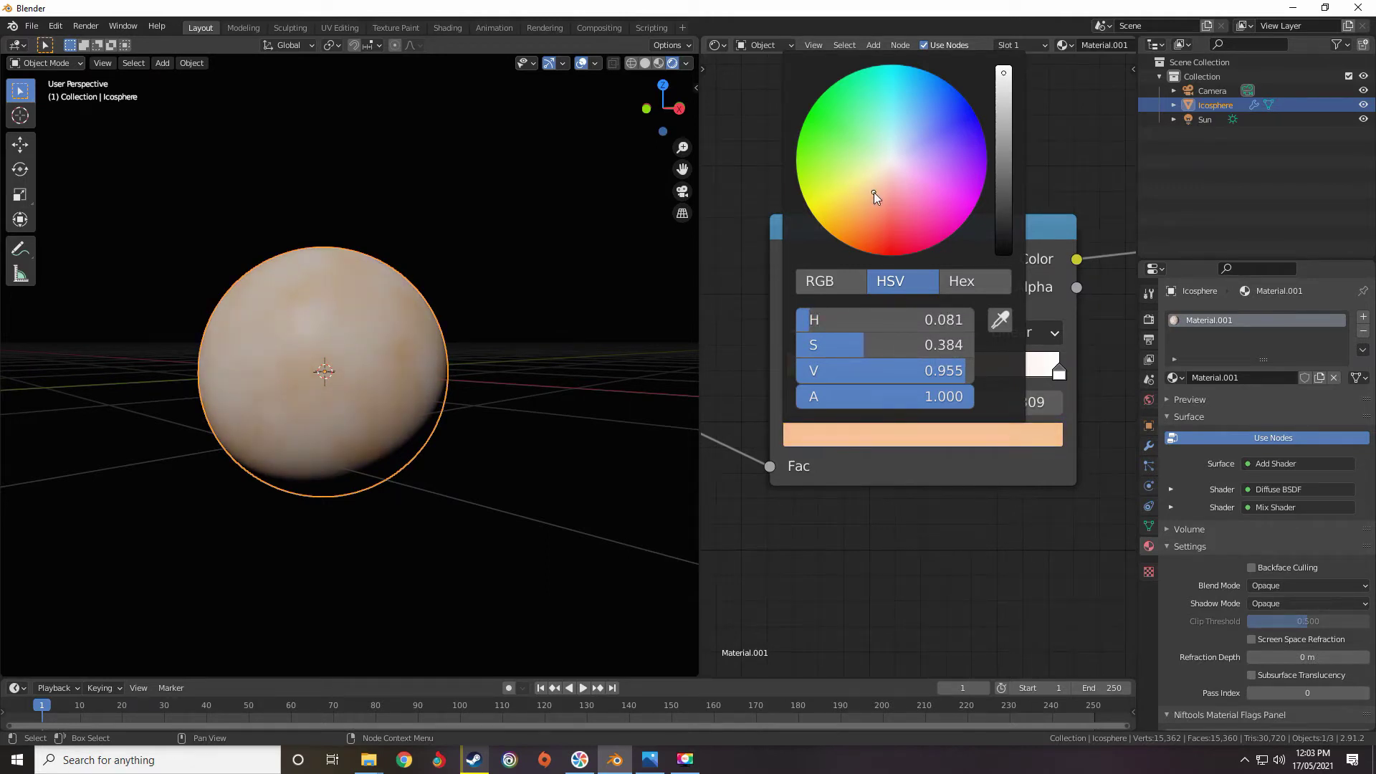
# Change the ColorRamp's white end stop to a bright red and fine-tune its shade.
pyautogui.scroll(2, 919, 378)
pyautogui.click(959, 370)
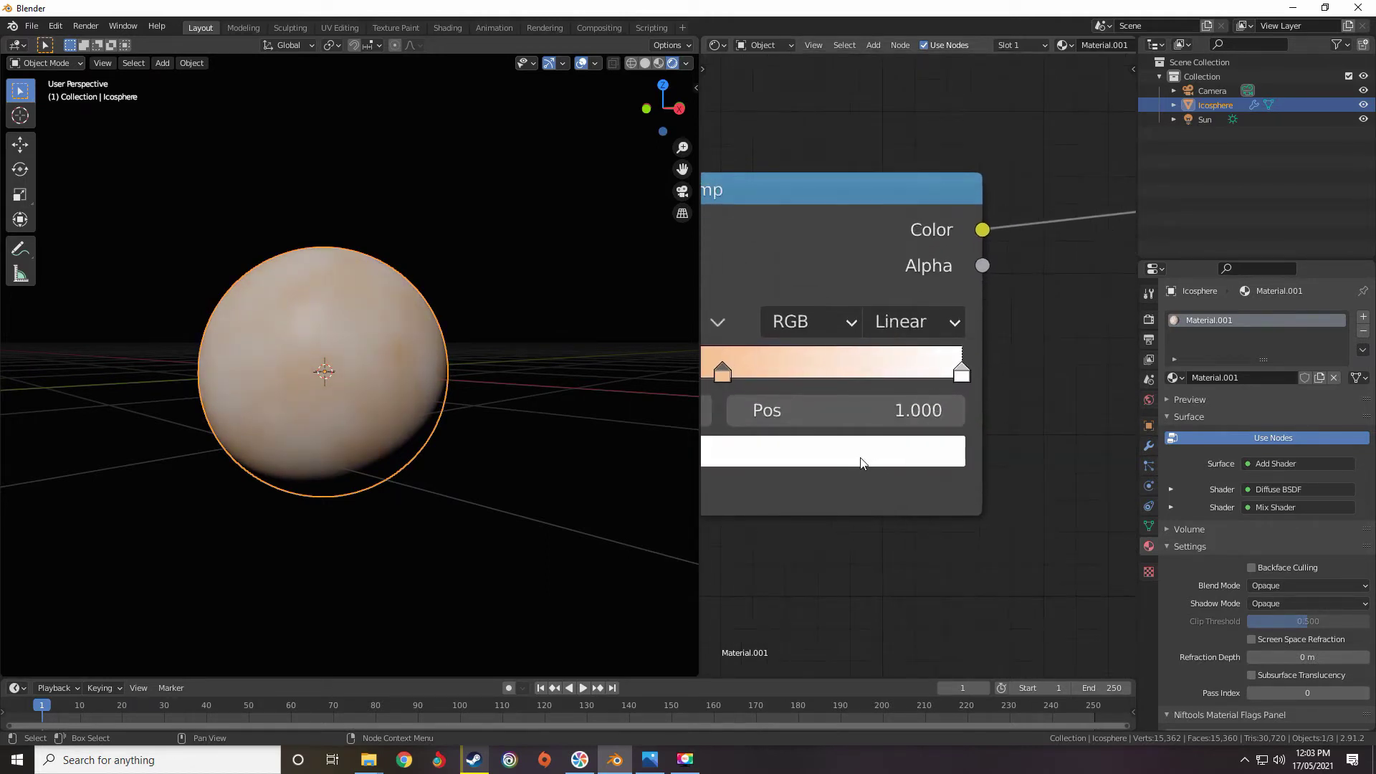
pyautogui.click(863, 453)
pyautogui.scroll(-5, 848, 438)
pyautogui.scroll(1, 860, 431)
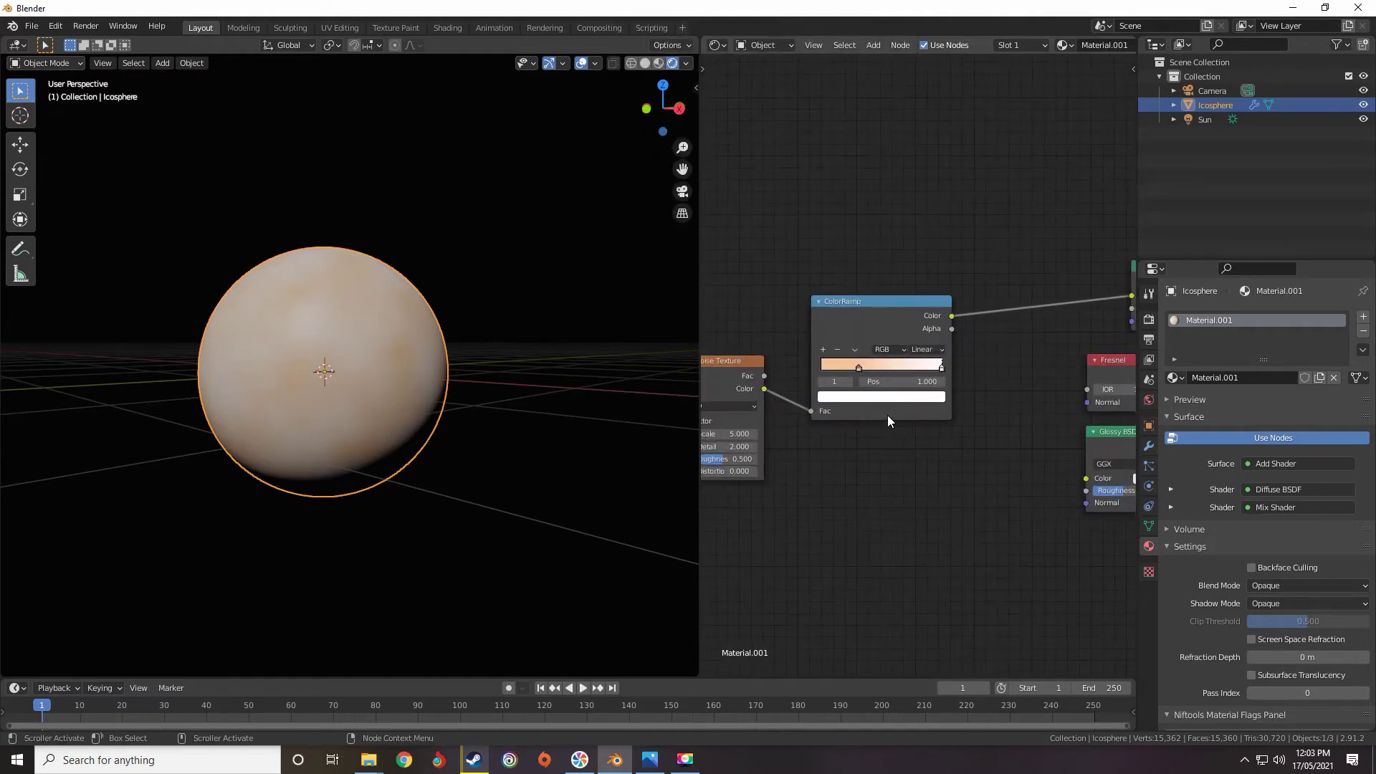
pyautogui.click(880, 398)
pyautogui.moveTo(861, 296); pyautogui.dragTo(865, 314)
pyautogui.moveTo(872, 429); pyautogui.dragTo(883, 471, button='middle')
pyautogui.scroll(2, 846, 462)
pyautogui.scroll(3, 846, 467)
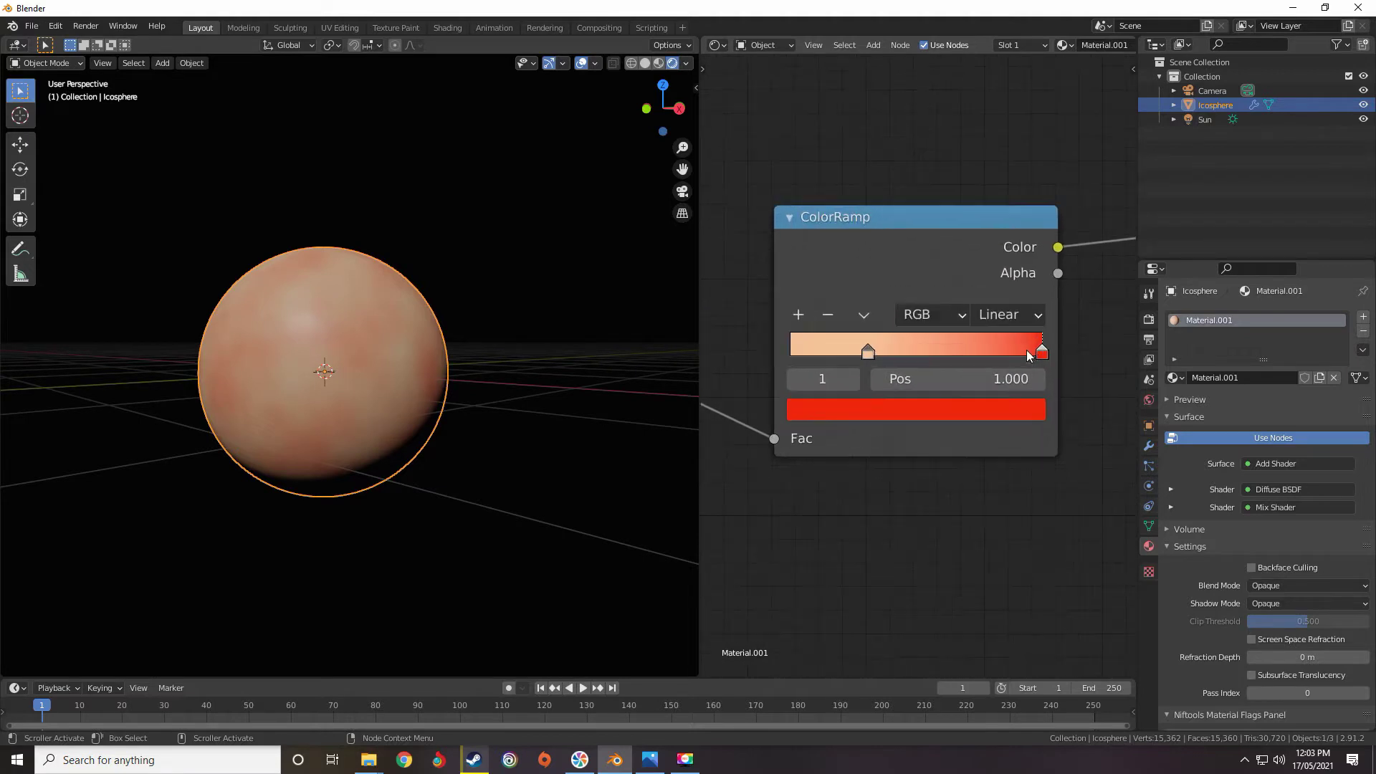
pyautogui.click(987, 424)
pyautogui.moveTo(980, 369); pyautogui.dragTo(983, 367)
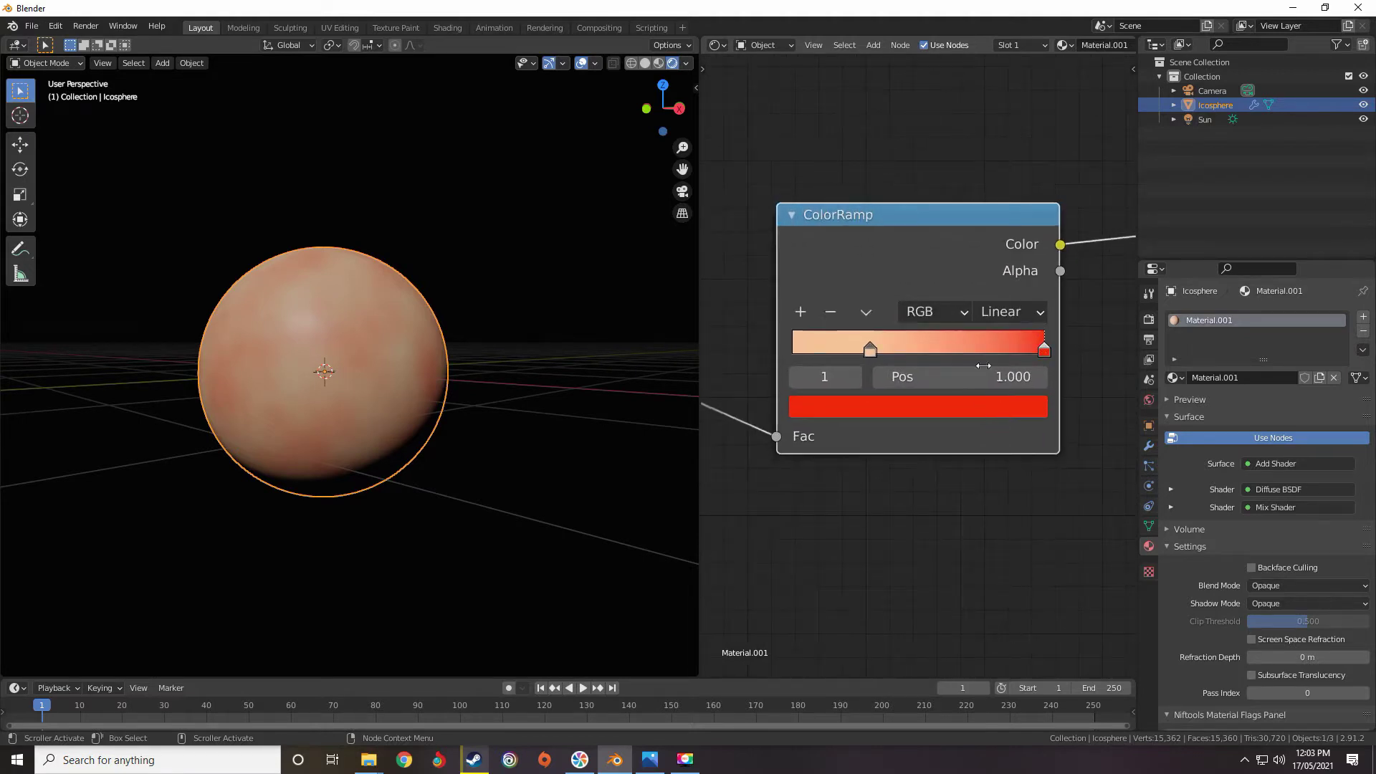
pyautogui.click(980, 404)
pyautogui.click(918, 233)
# Set the Noise Texture's detail to 16 and inspect the sphere's surface from a closer angle.
pyautogui.moveTo(890, 552); pyautogui.dragTo(1025, 530, button='middle')
pyautogui.scroll(-1, 1024, 530)
pyautogui.moveTo(872, 501); pyautogui.dragTo(918, 448, button='middle')
pyautogui.scroll(3, 962, 427)
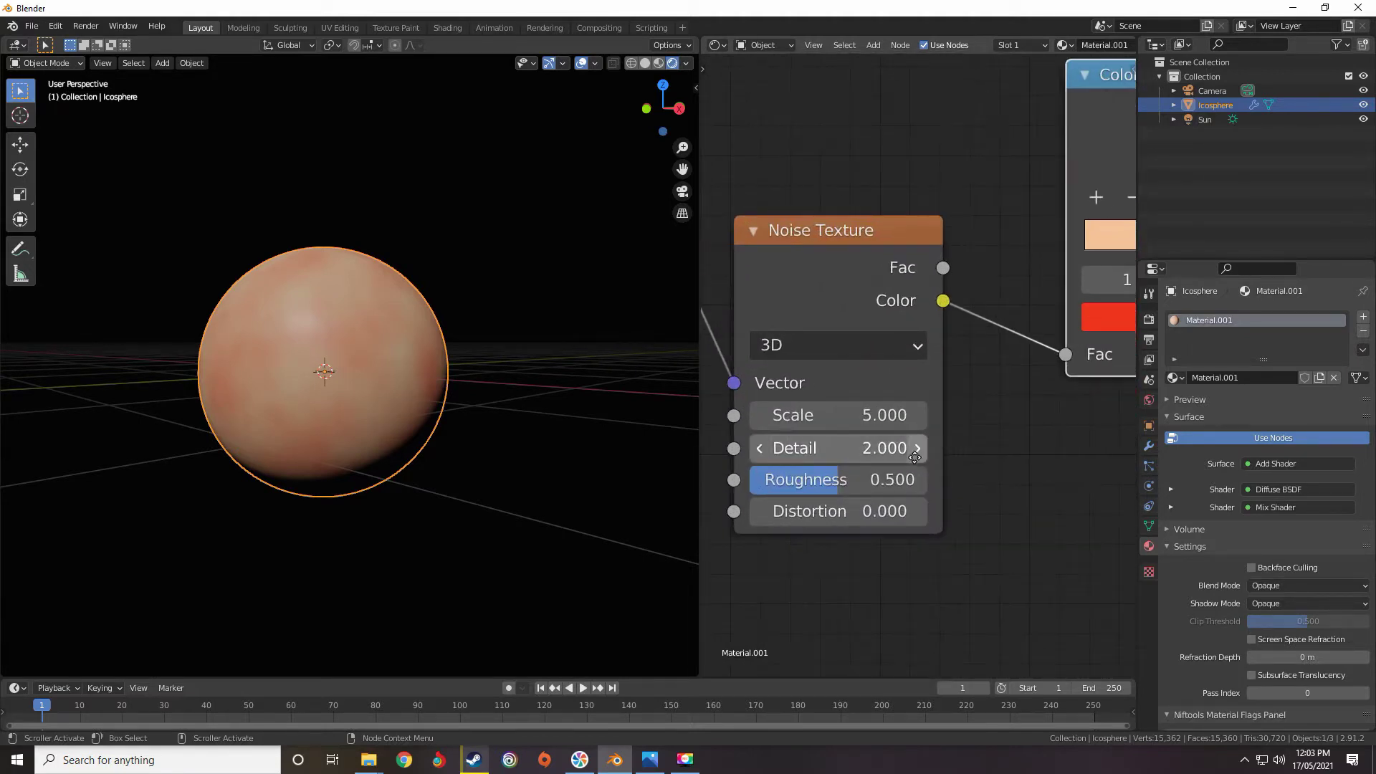
pyautogui.scroll(1, 918, 449)
pyautogui.moveTo(801, 455); pyautogui.dragTo(882, 456, button='middle')
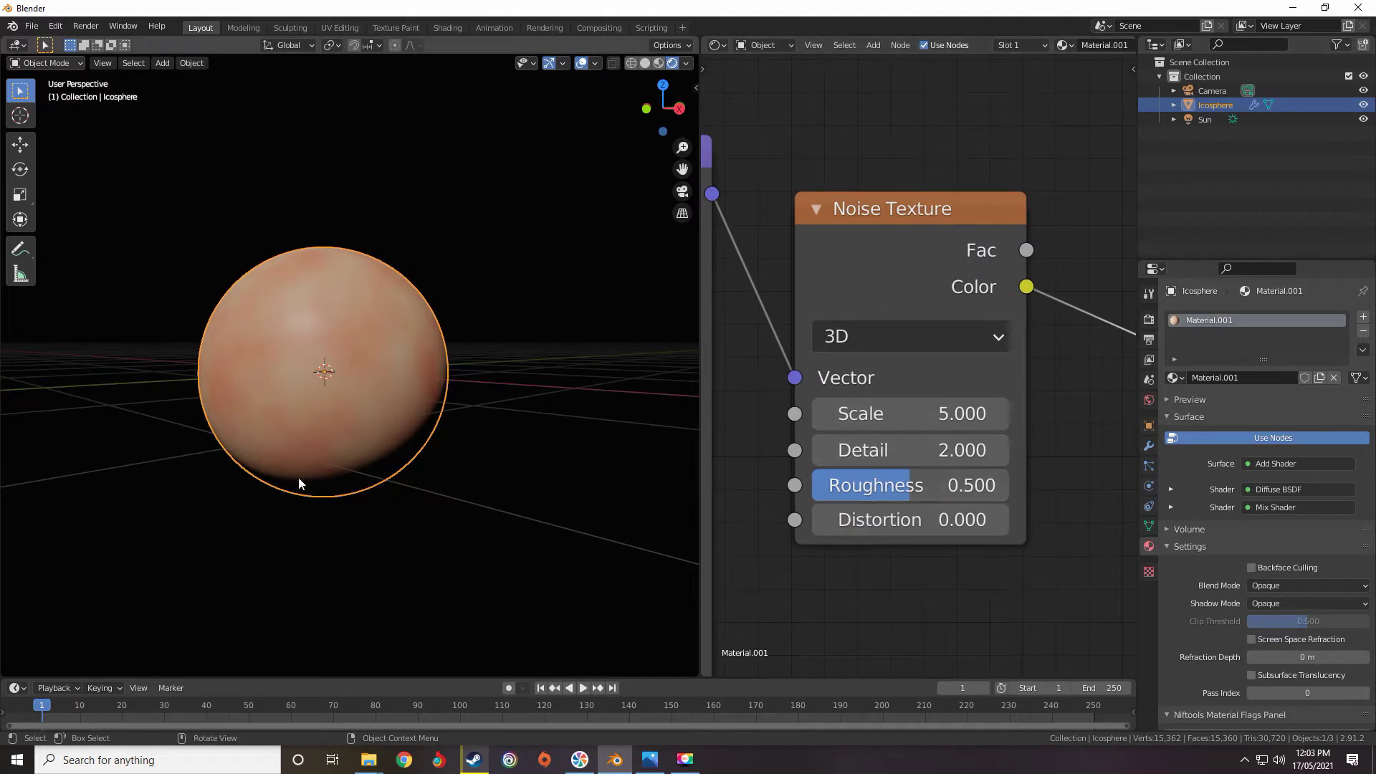
pyautogui.scroll(6, 298, 476)
pyautogui.scroll(-3, 327, 467)
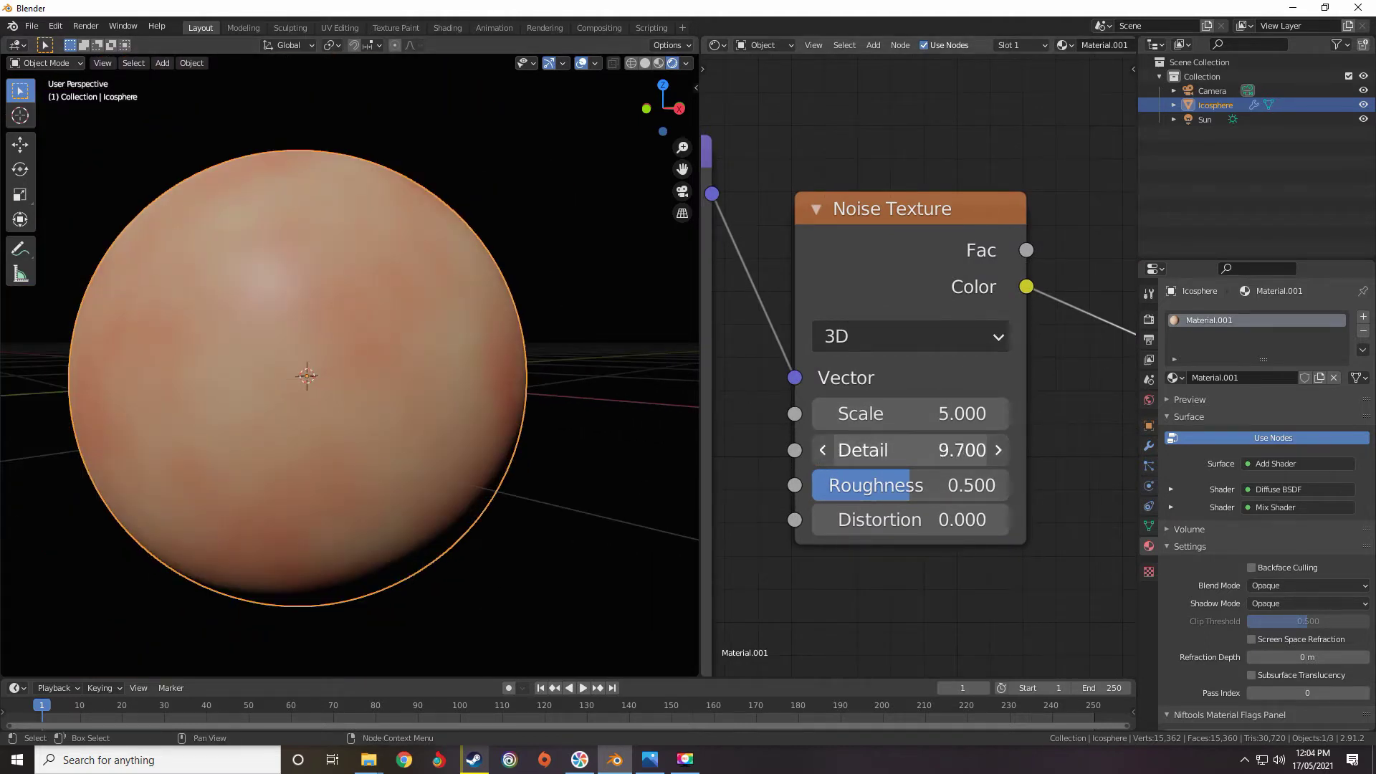
pyautogui.scroll(2, 551, 441)
pyautogui.moveTo(551, 412); pyautogui.dragTo(493, 407, button='middle')
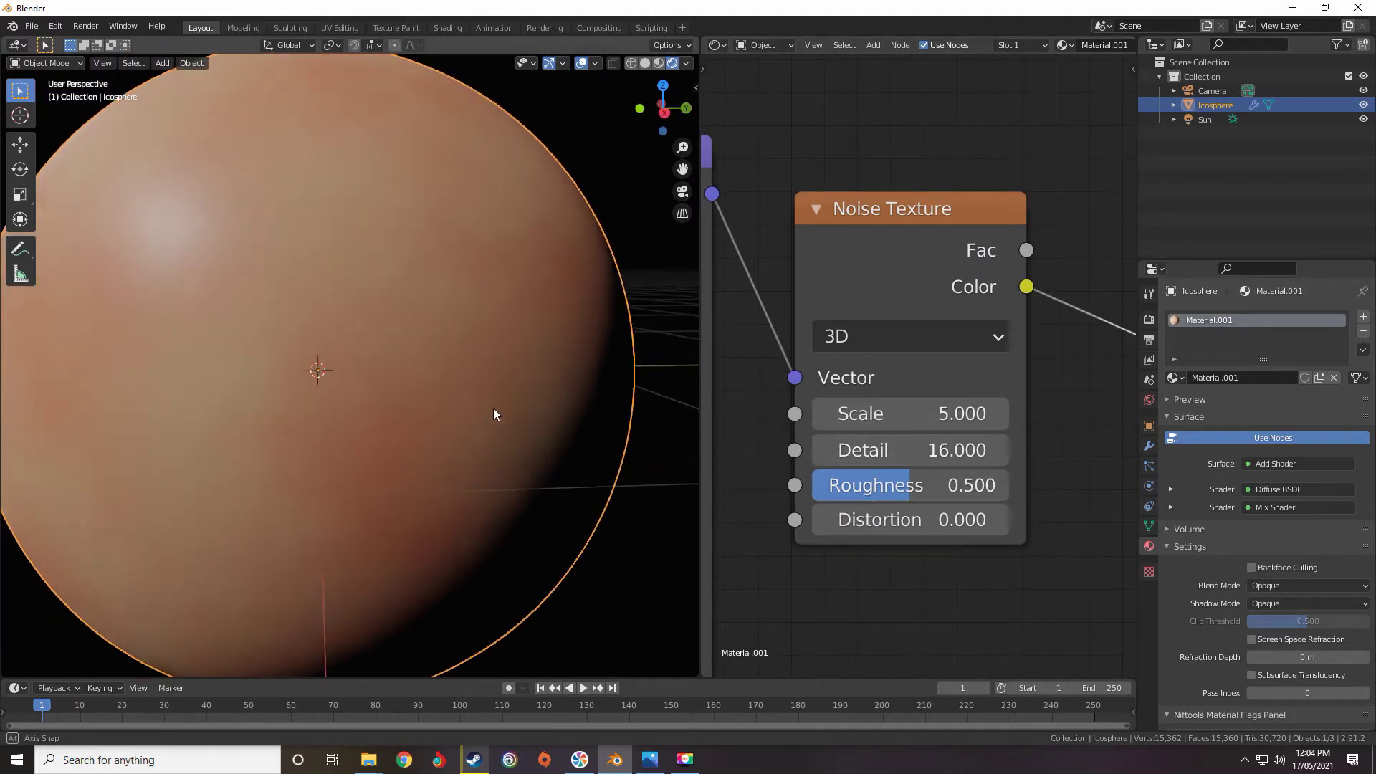
pyautogui.moveTo(199, 411); pyautogui.dragTo(218, 387, button='middle')
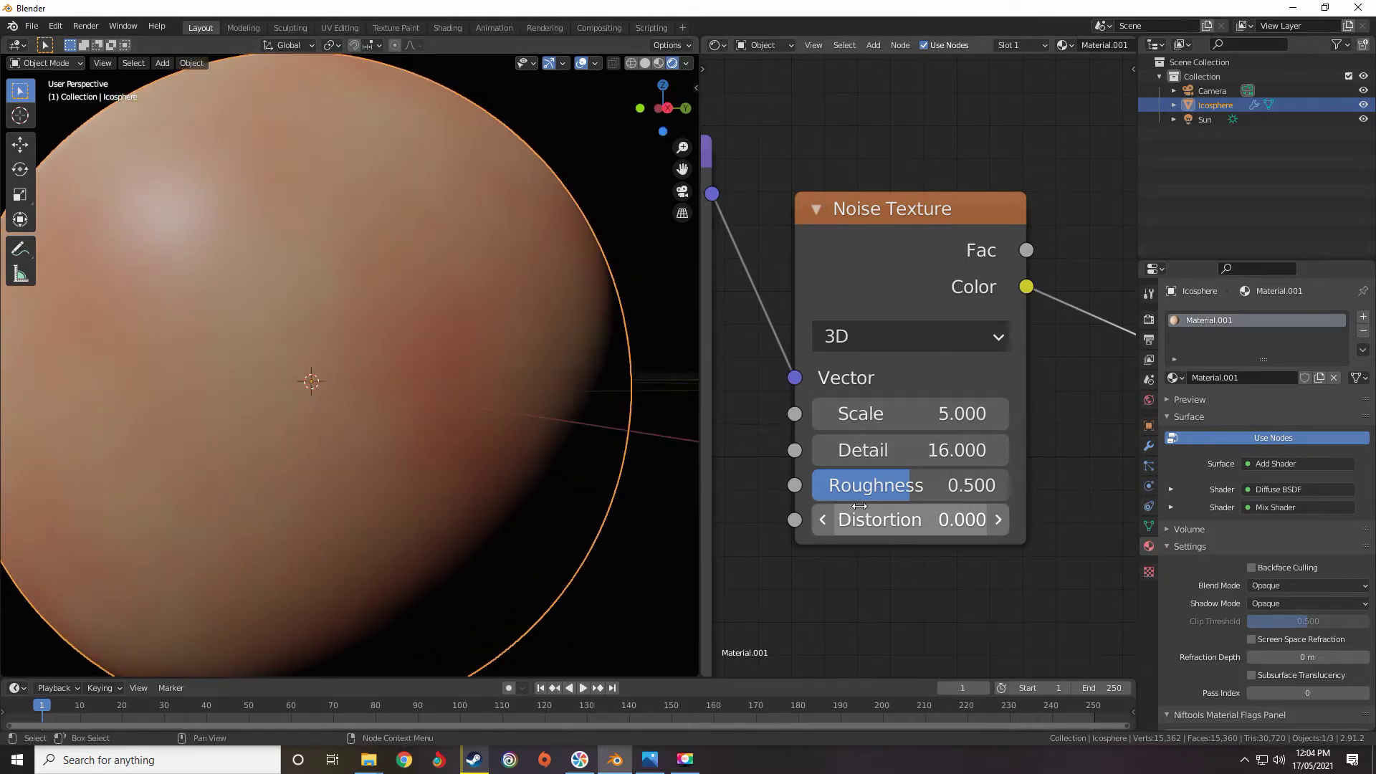
# Try a Noise Texture roughness of 1.000 and check its effect on the sphere.
pyautogui.moveTo(880, 496); pyautogui.dragTo(981, 496)
pyautogui.scroll(-3, 302, 432)
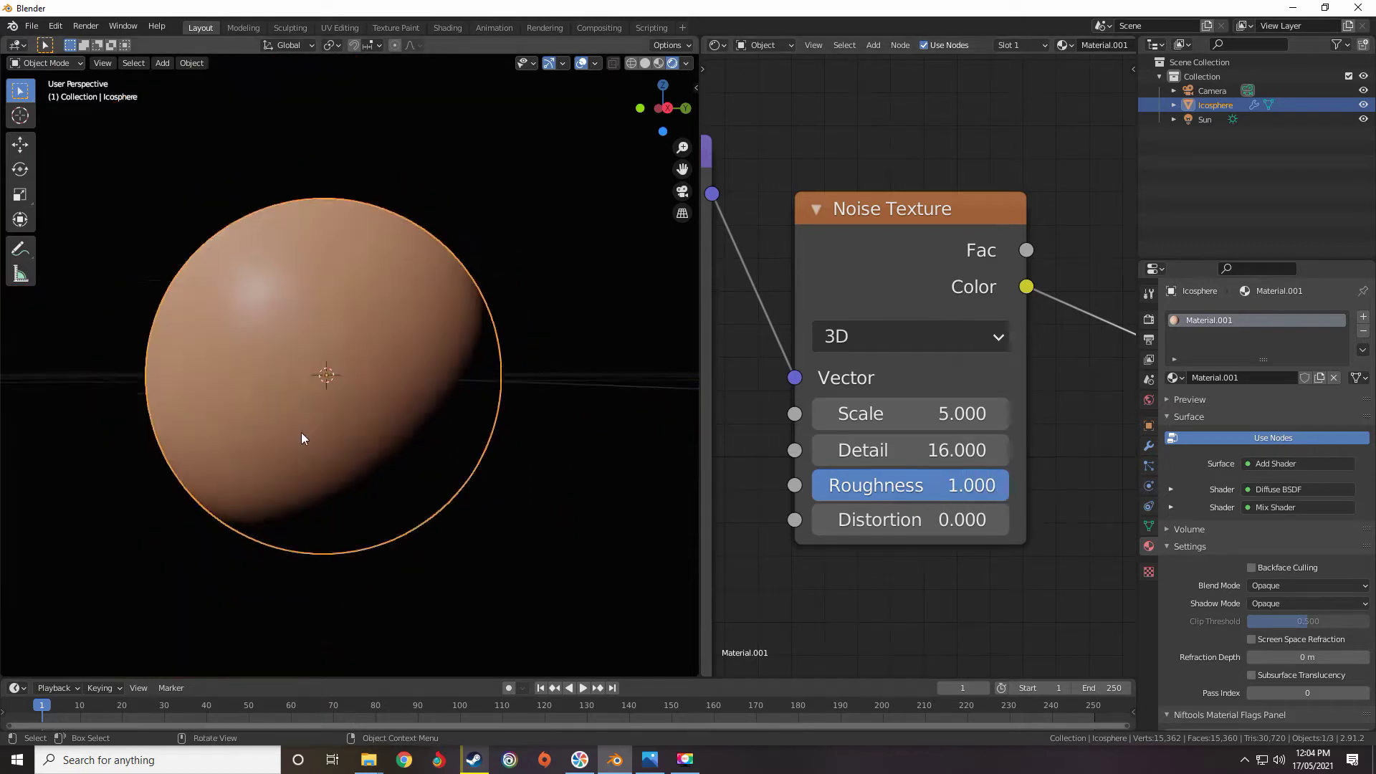
pyautogui.scroll(3, 395, 414)
pyautogui.moveTo(301, 432); pyautogui.dragTo(373, 445, button='middle')
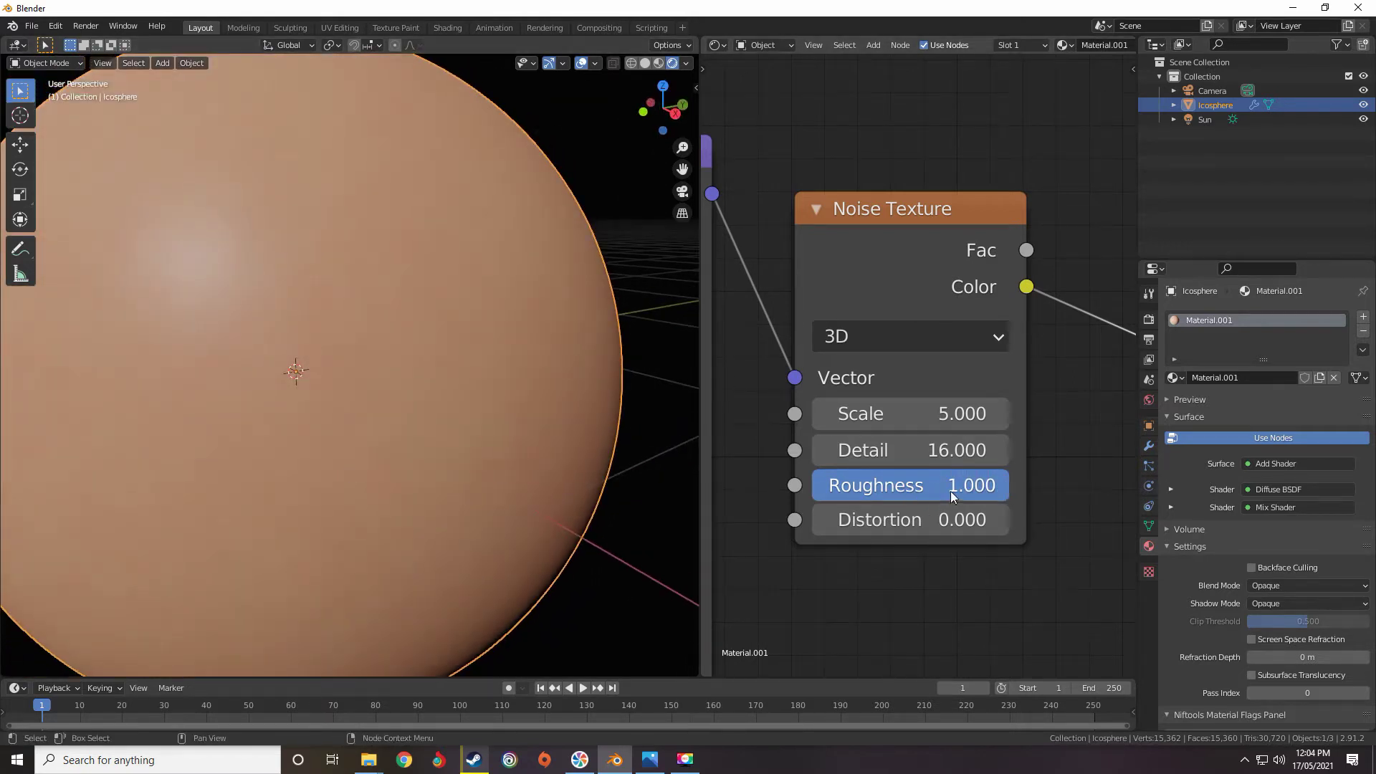
# Set the Noise Texture's roughness to 0.400 and move the ColorRamp's red stop to position 0.605.
pyautogui.moveTo(951, 492); pyautogui.dragTo(903, 486)
pyautogui.scroll(-10, 1006, 400)
pyautogui.moveTo(1111, 367); pyautogui.dragTo(947, 435, button='middle')
pyautogui.scroll(7, 911, 450)
pyautogui.moveTo(937, 429); pyautogui.dragTo(854, 429)
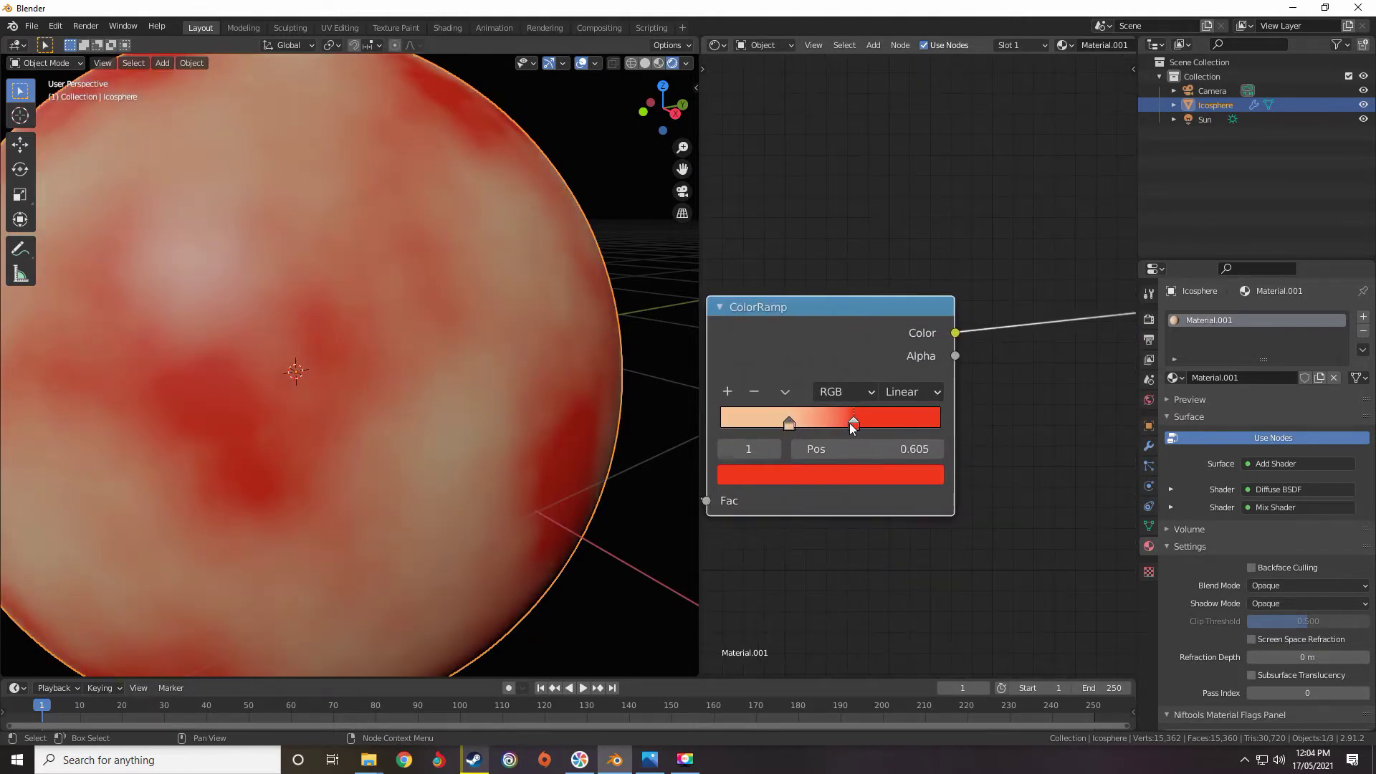
# Inspect the red patches on the sphere and raise the Noise Texture's roughness to 0.733.
pyautogui.scroll(-4, 854, 429)
pyautogui.moveTo(772, 423); pyautogui.dragTo(914, 390, button='middle')
pyautogui.scroll(6, 914, 389)
pyautogui.moveTo(282, 439); pyautogui.dragTo(301, 407, button='middle')
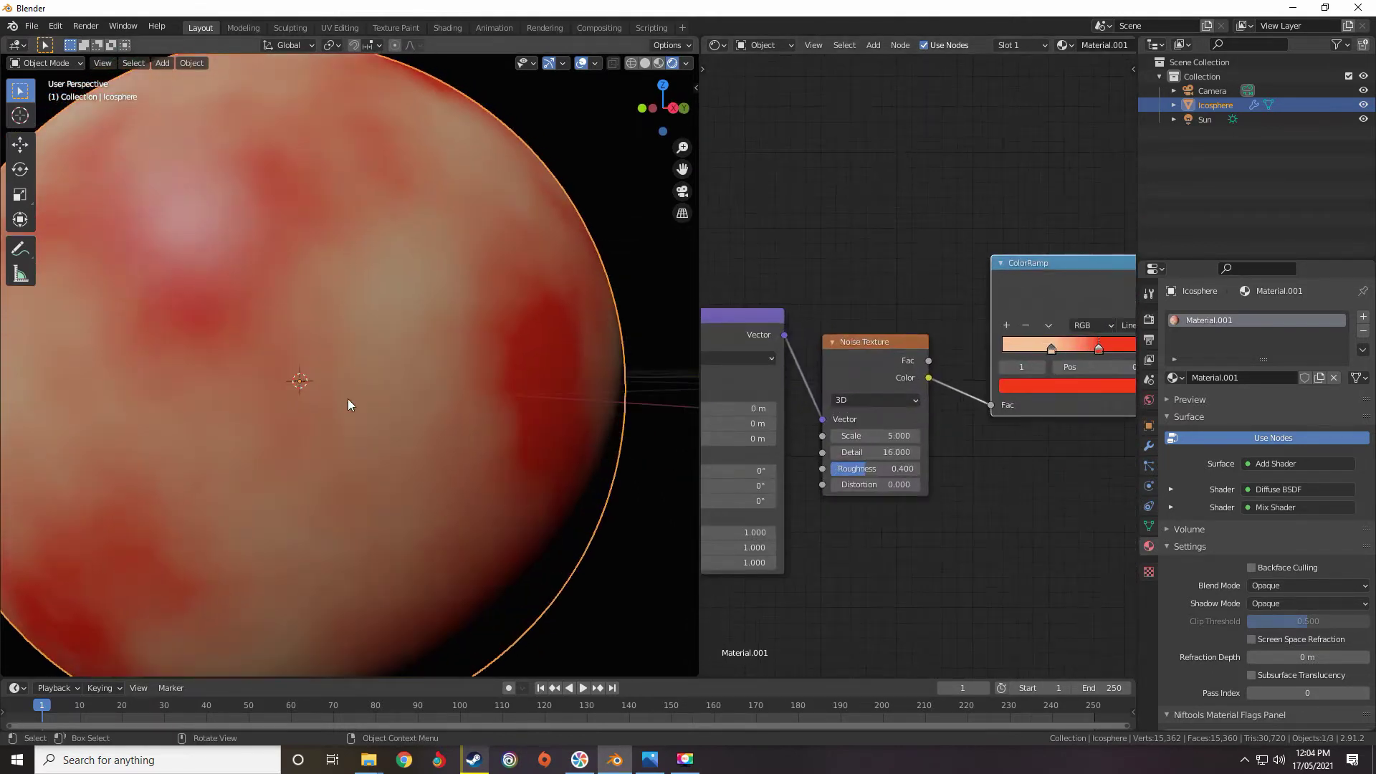
pyautogui.moveTo(810, 463); pyautogui.dragTo(880, 462, button='middle')
pyautogui.scroll(5, 880, 463)
pyautogui.moveTo(949, 512); pyautogui.dragTo(993, 512)
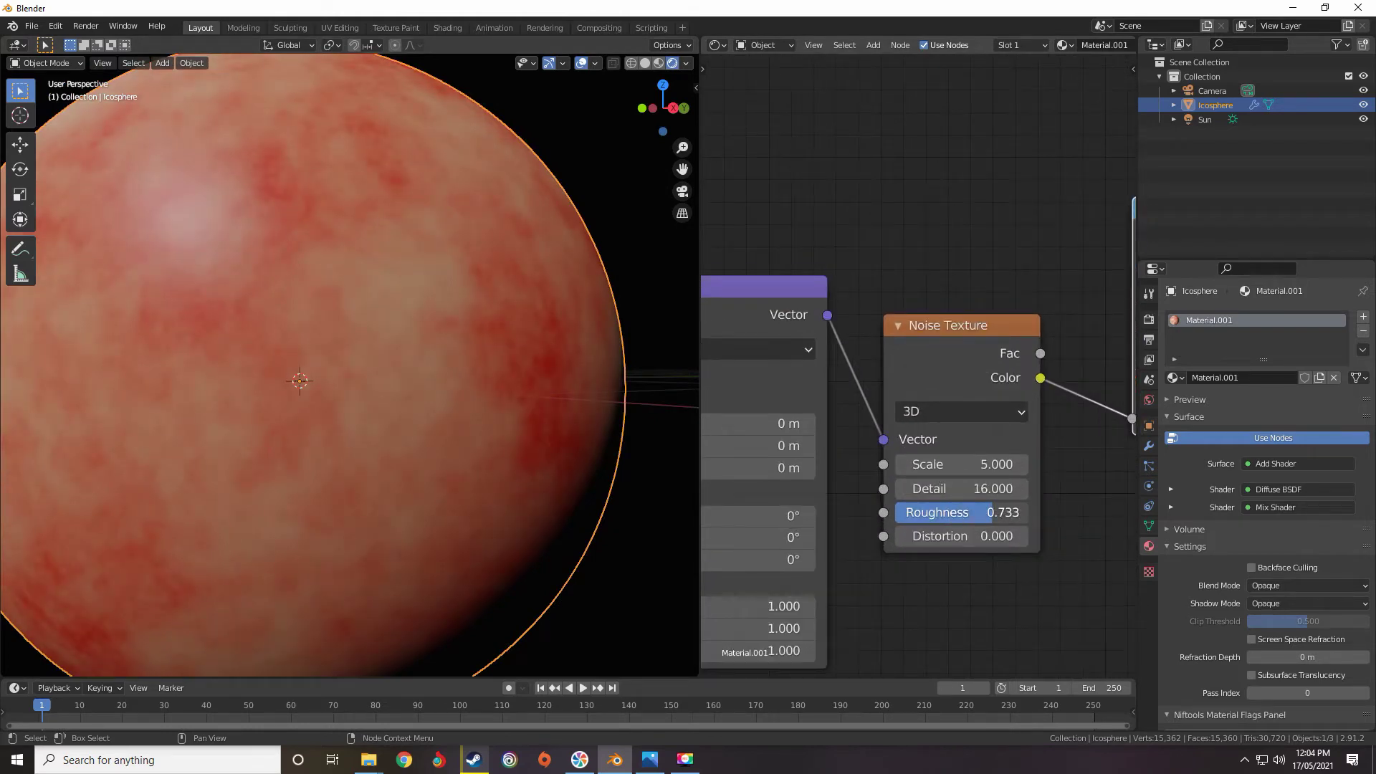
# Set the Noise Texture's roughness to 0.642 and its scale to 5.800.
pyautogui.scroll(-6, 321, 468)
pyautogui.scroll(2, 955, 520)
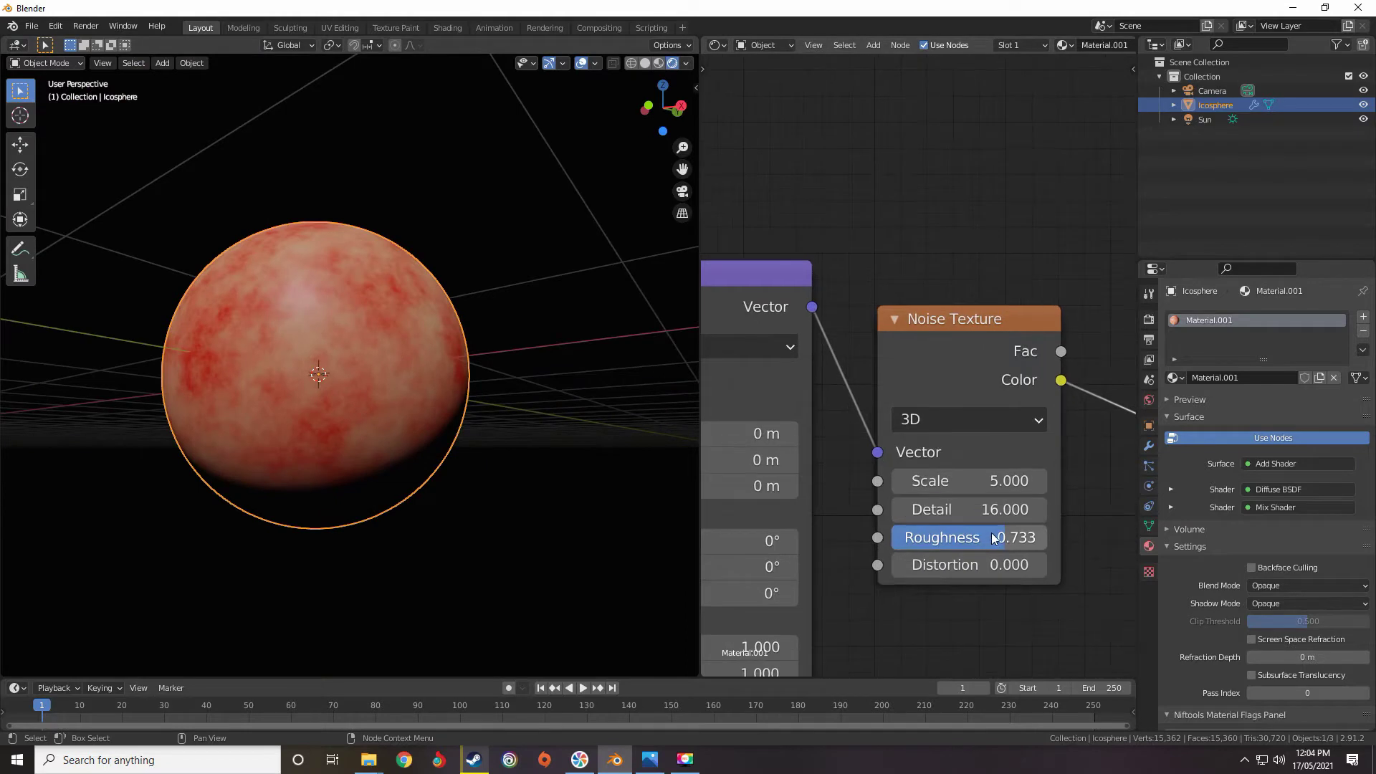
pyautogui.moveTo(994, 539); pyautogui.dragTo(986, 539)
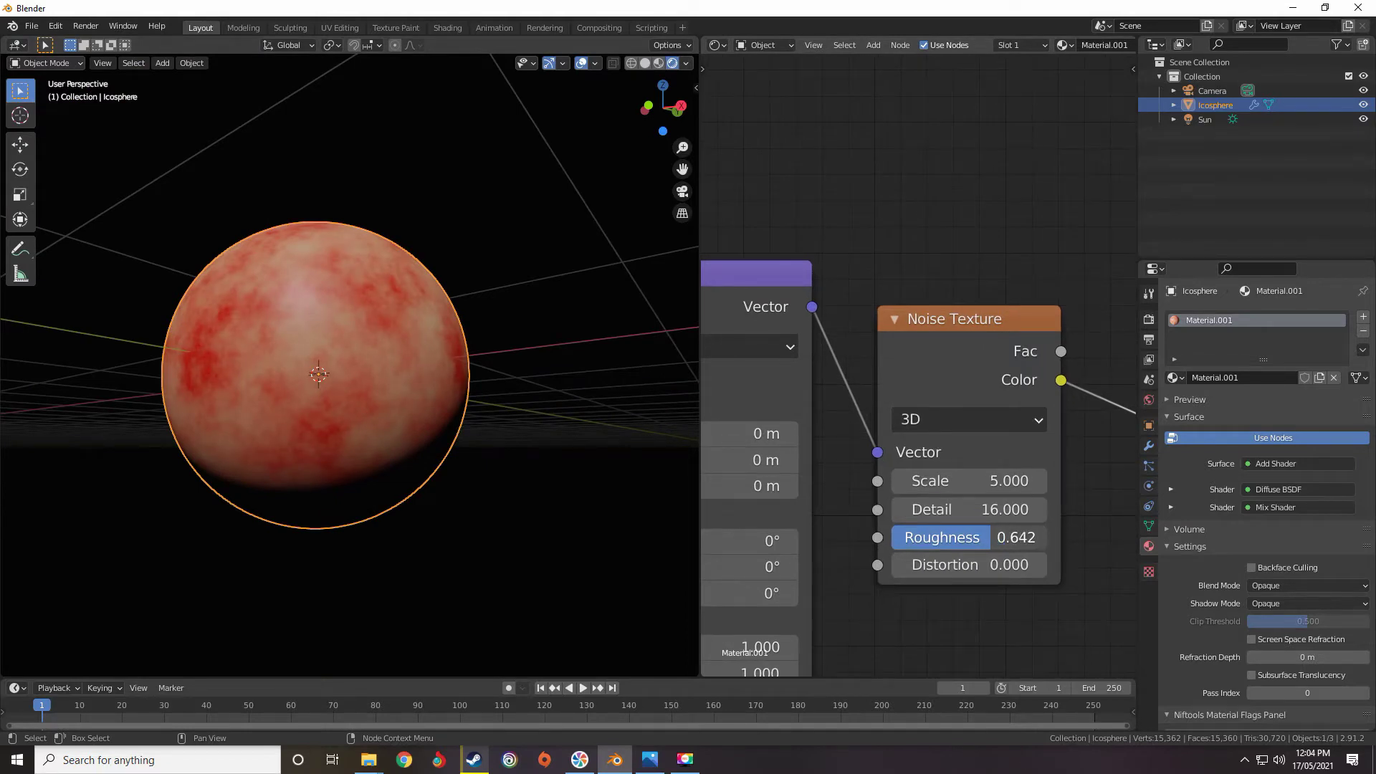
pyautogui.moveTo(1003, 549); pyautogui.dragTo(921, 432, button='middle')
pyautogui.scroll(-4, 921, 426)
pyautogui.scroll(5, 924, 445)
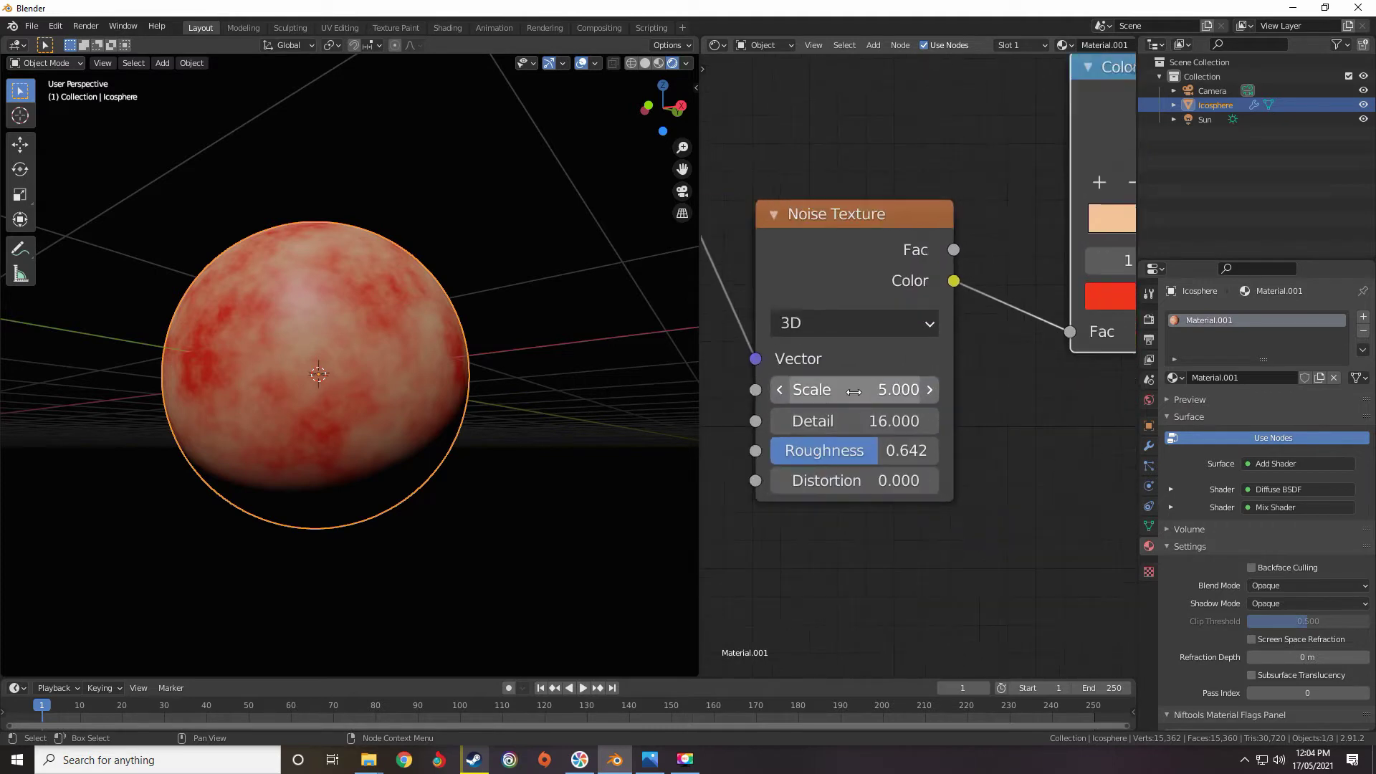
pyautogui.moveTo(897, 394); pyautogui.dragTo(927, 403)
# Move the ColorRamp's red stop to position 0.759.
pyautogui.scroll(-3, 927, 403)
pyautogui.moveTo(928, 403); pyautogui.dragTo(671, 487, button='middle')
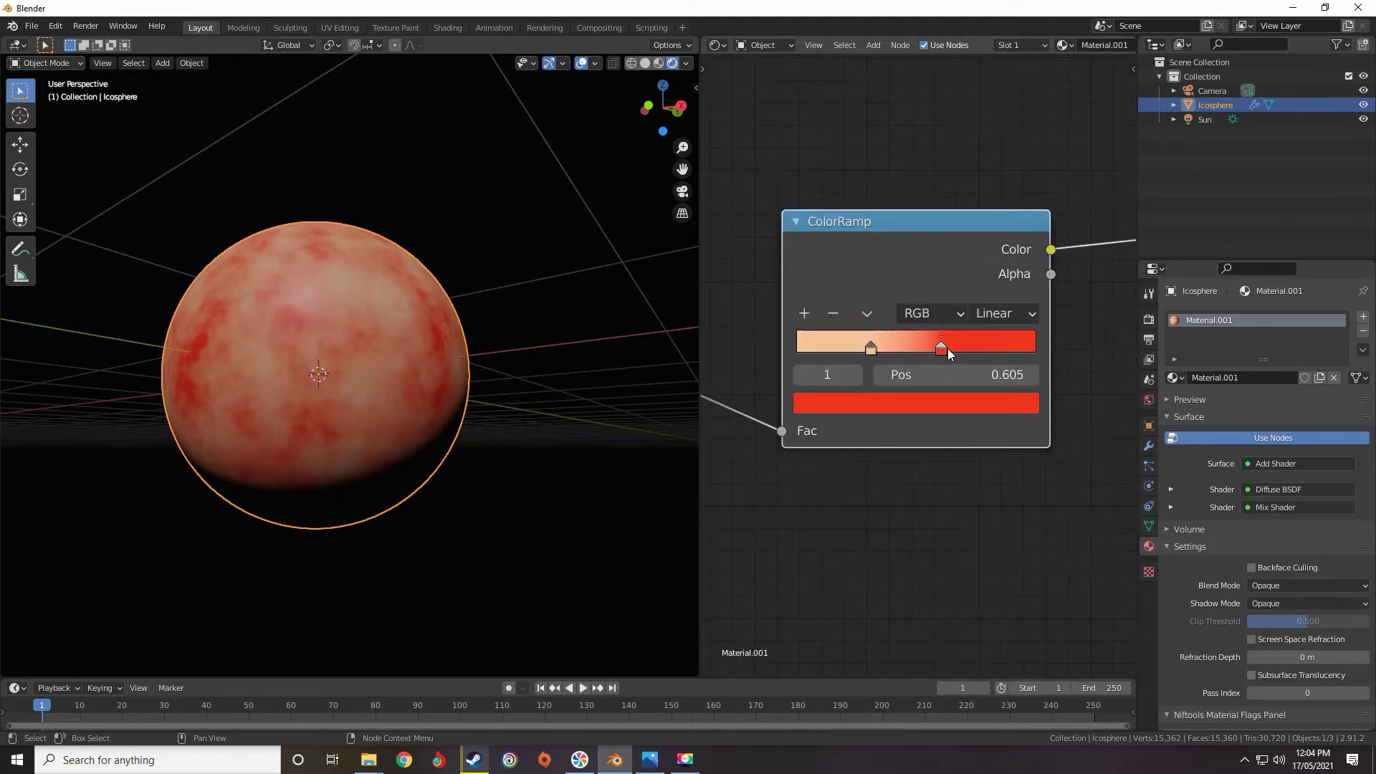
pyautogui.moveTo(948, 352); pyautogui.dragTo(971, 350)
pyautogui.scroll(-3, 1004, 401)
pyautogui.moveTo(1008, 408); pyautogui.dragTo(837, 409, button='middle')
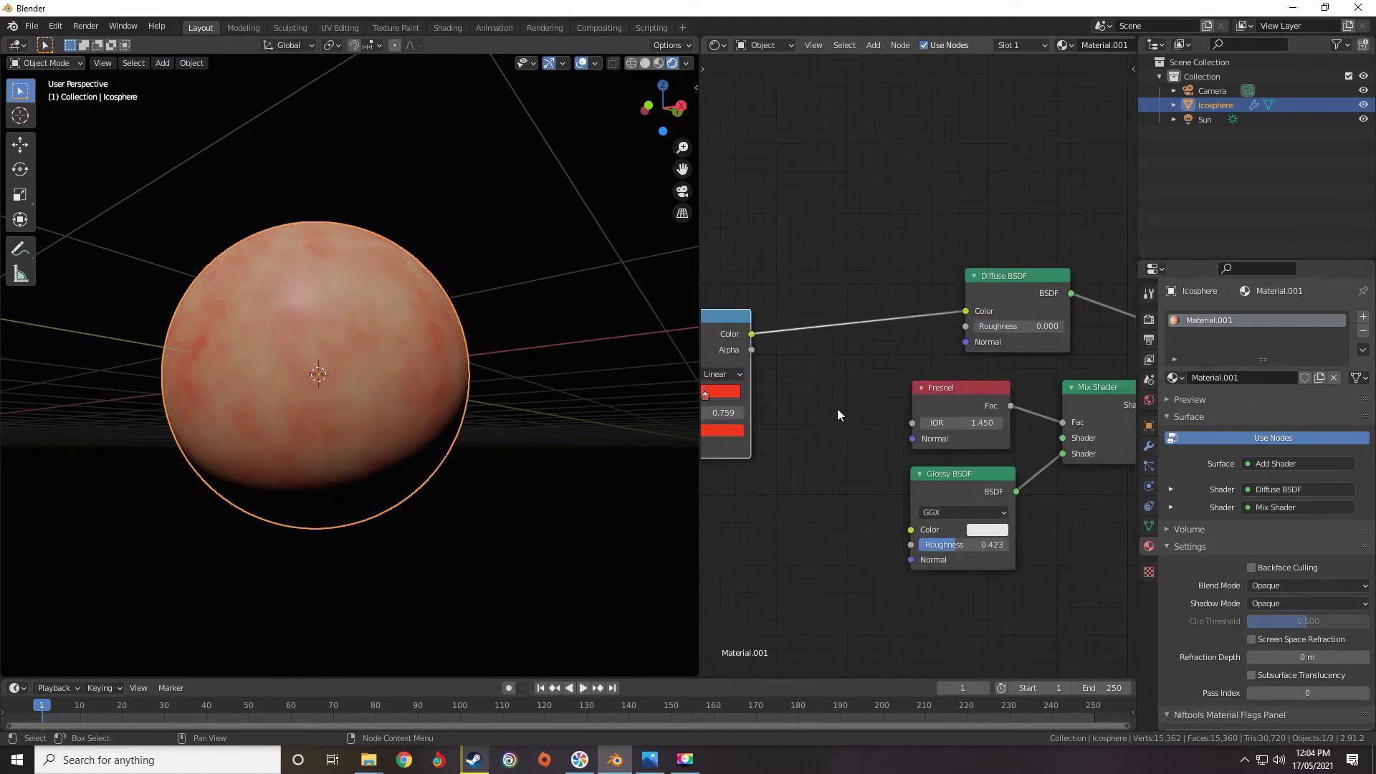
# Duplicate the Noise Texture and insert the copy between the original and the ColorRamp.
pyautogui.scroll(-5, 837, 408)
pyautogui.moveTo(780, 455); pyautogui.dragTo(930, 397, button='middle')
pyautogui.scroll(5, 816, 385)
pyautogui.moveTo(816, 385); pyautogui.dragTo(933, 425, button='middle')
pyautogui.scroll(4, 934, 425)
pyautogui.click(804, 338)
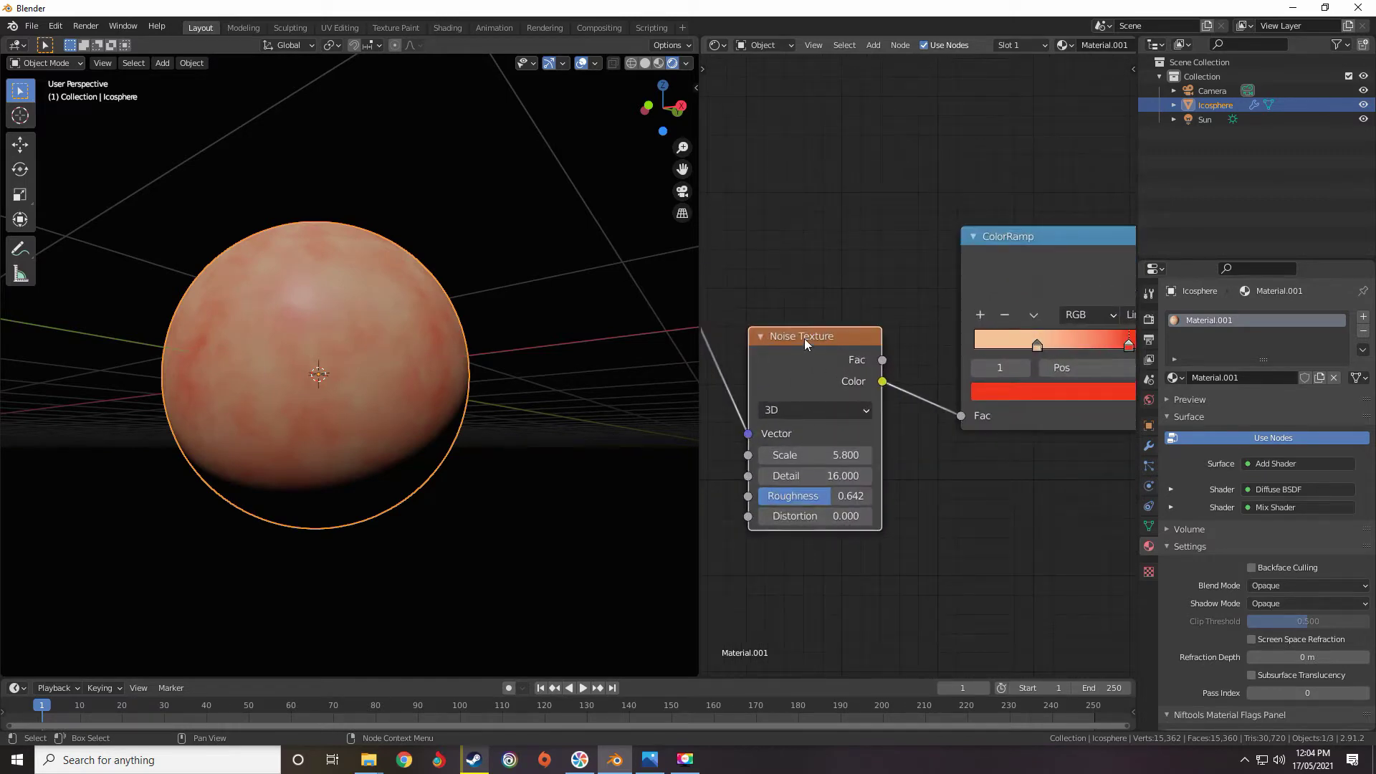
pyautogui.moveTo(907, 380); pyautogui.dragTo(846, 356, button='middle')
pyautogui.hotkey('shift', 'd')
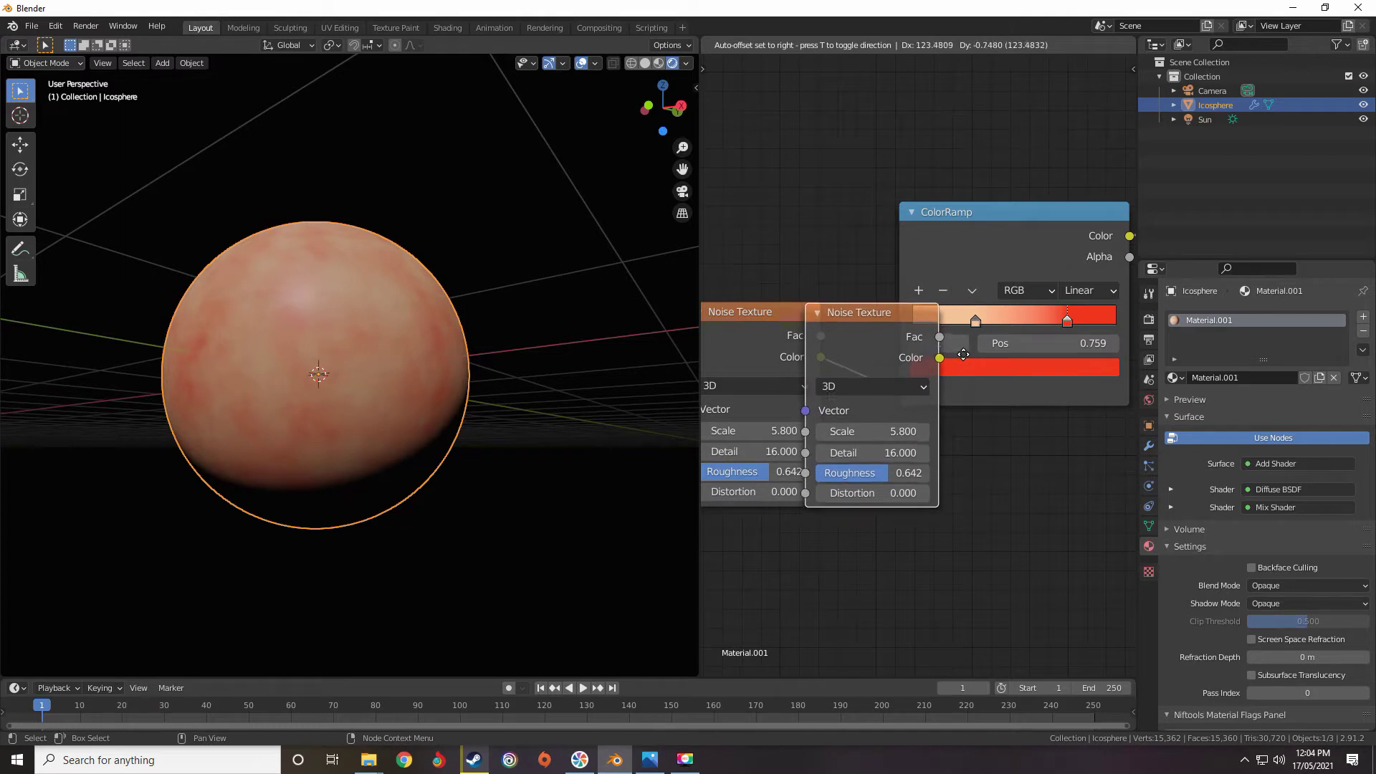
pyautogui.click(960, 353)
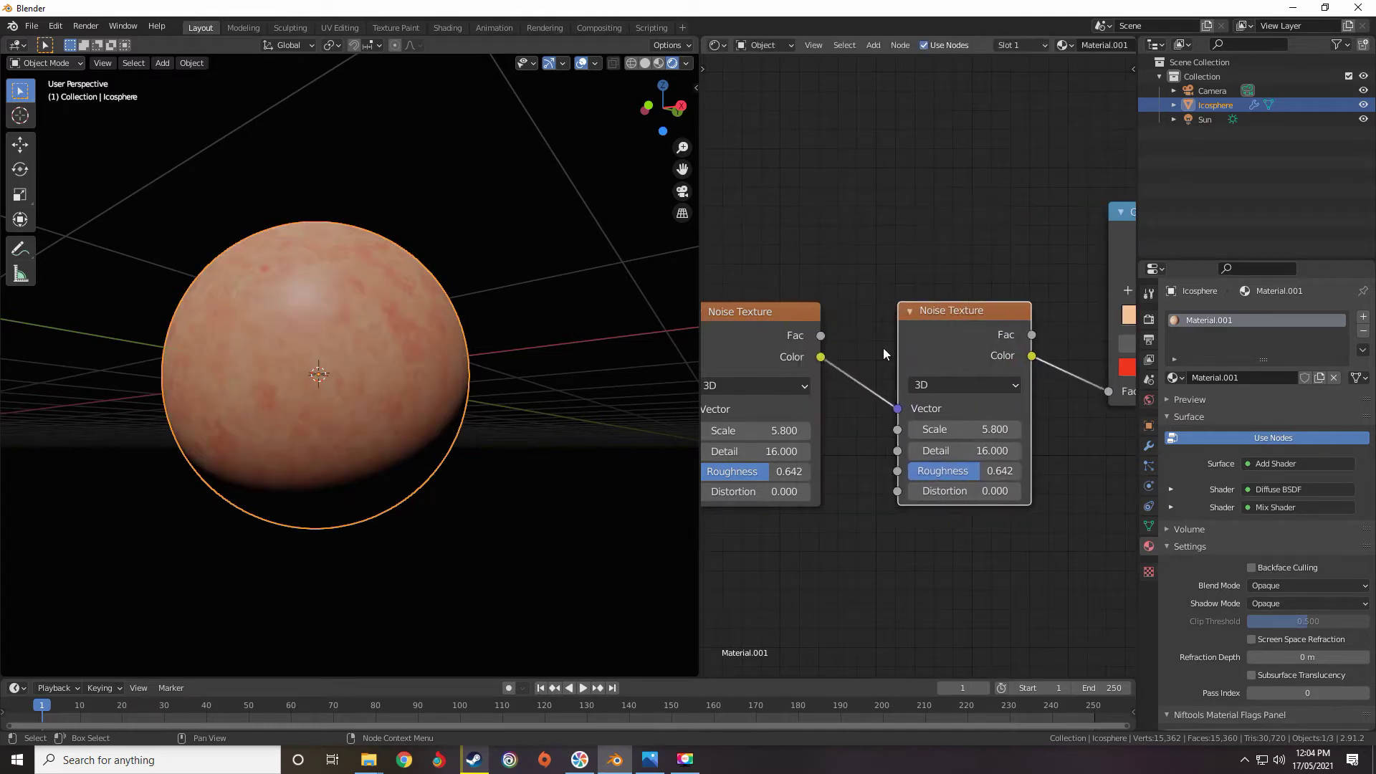
pyautogui.scroll(-2, 897, 351)
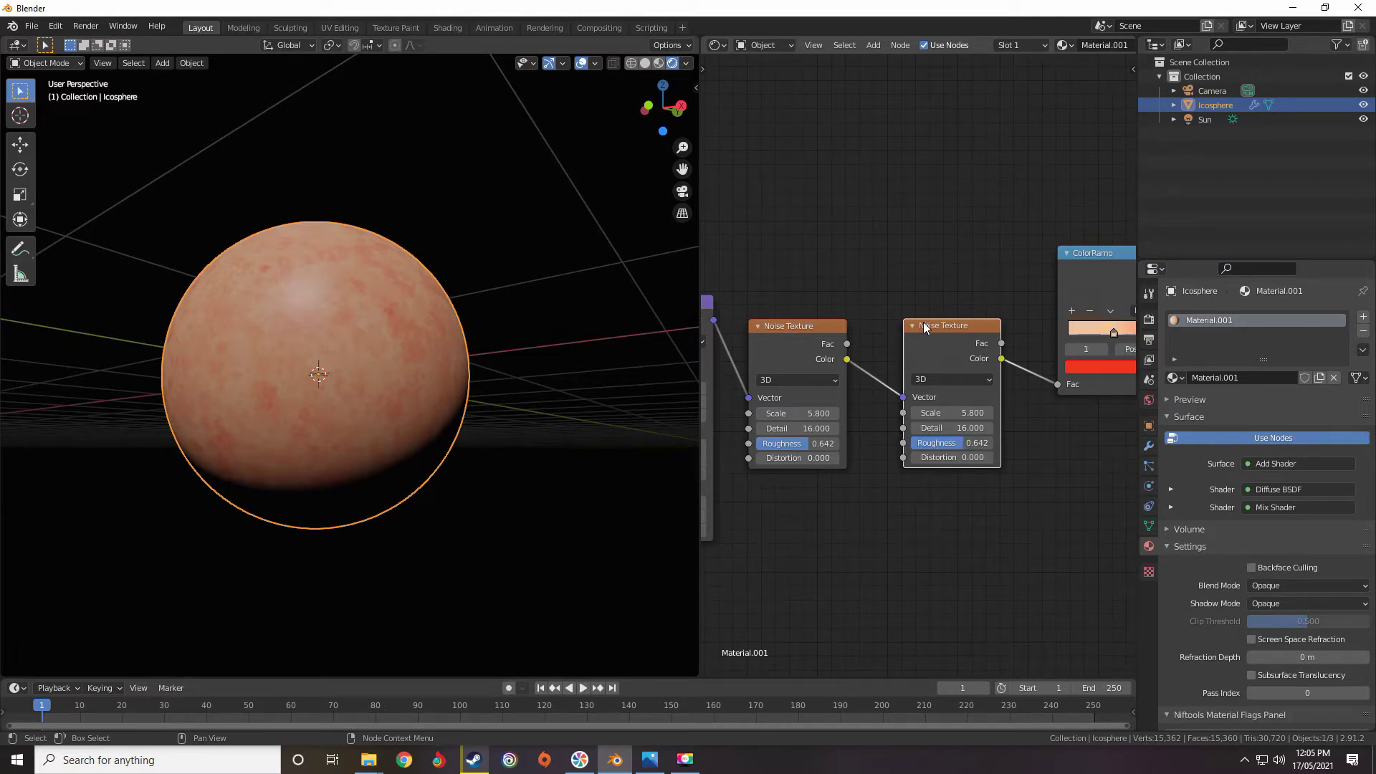
# Try a third Noise Texture copy between the second one and the ColorRamp, and inspect the sphere's surface.
pyautogui.hotkey('shift', 'd')
pyautogui.click(985, 320)
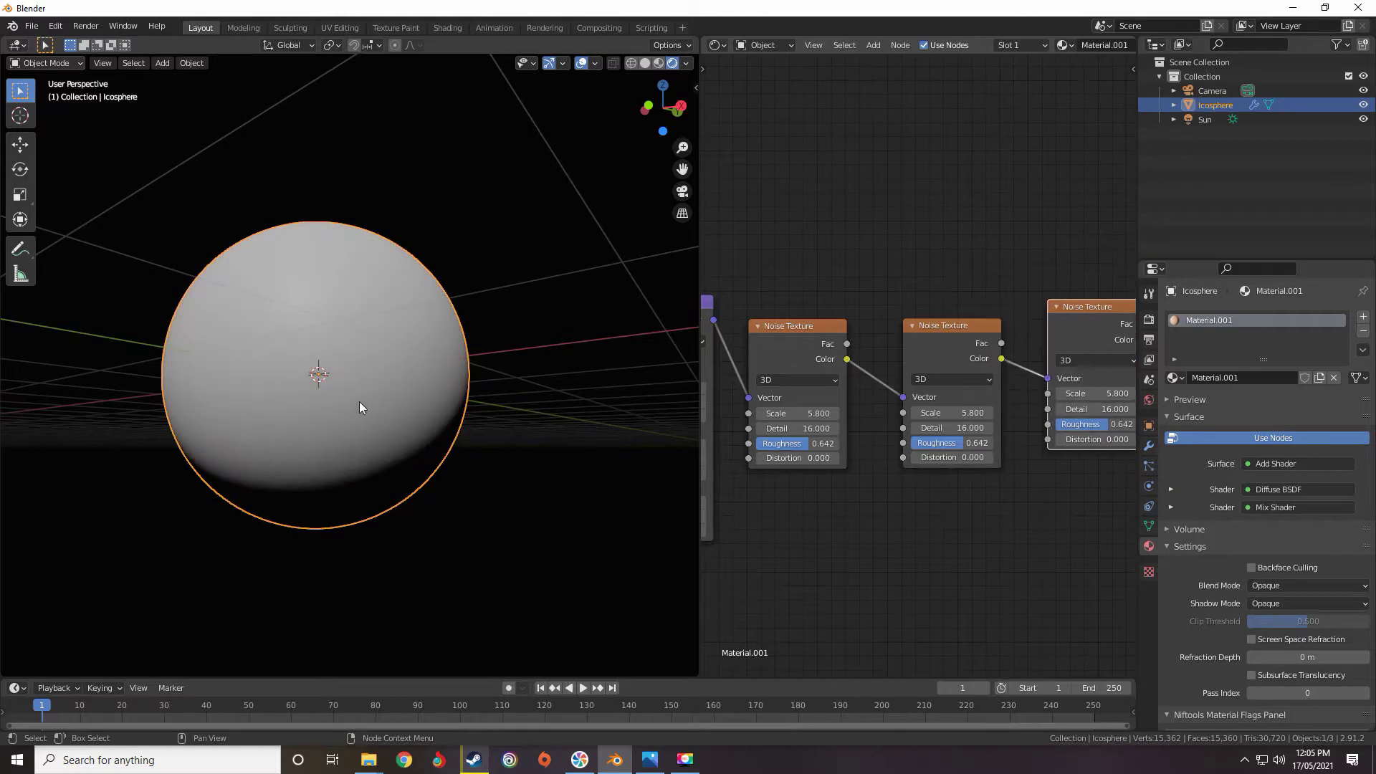
pyautogui.scroll(8, 361, 434)
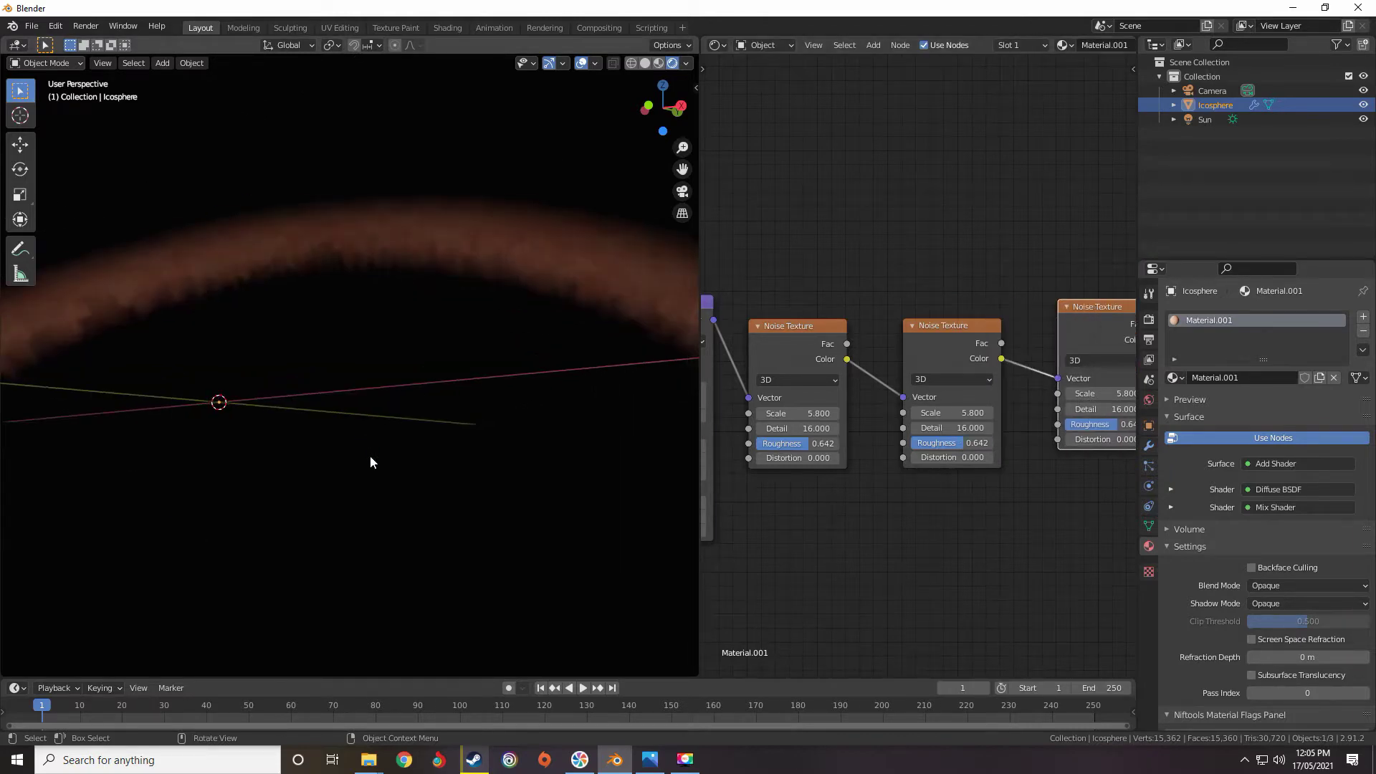
pyautogui.scroll(-5, 370, 455)
pyautogui.moveTo(368, 440); pyautogui.dragTo(444, 450, button='middle')
pyautogui.scroll(2, 357, 486)
pyautogui.scroll(1, 385, 463)
pyautogui.scroll(-5, 399, 465)
pyautogui.scroll(4, 431, 459)
pyautogui.scroll(-4, 431, 458)
# Remove the third Noise Texture while keeping the second one's color connected to the ColorRamp.
pyautogui.scroll(-4, 985, 458)
pyautogui.scroll(1, 985, 458)
pyautogui.moveTo(993, 452); pyautogui.dragTo(818, 428, button='middle')
pyautogui.scroll(5, 833, 457)
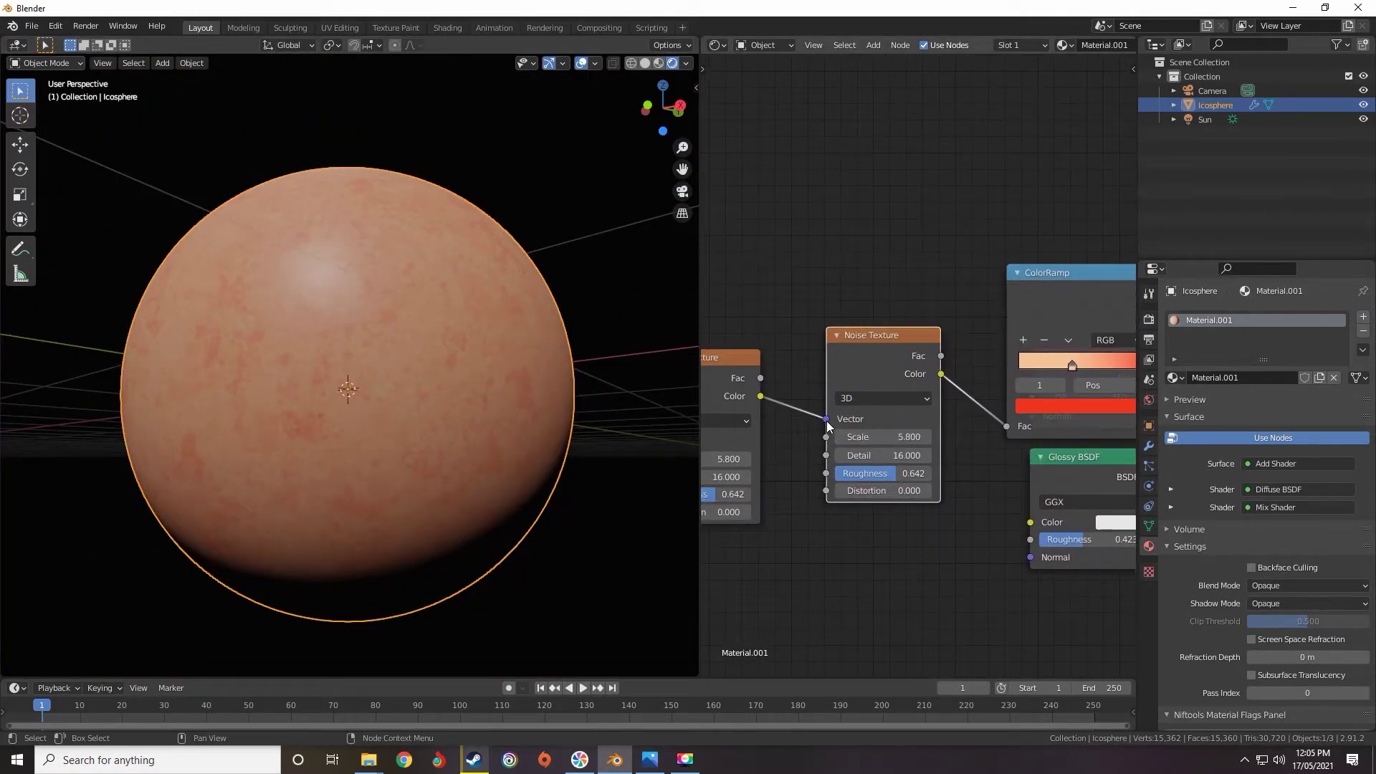
pyautogui.moveTo(1004, 428); pyautogui.dragTo(1011, 427)
pyautogui.press('x')
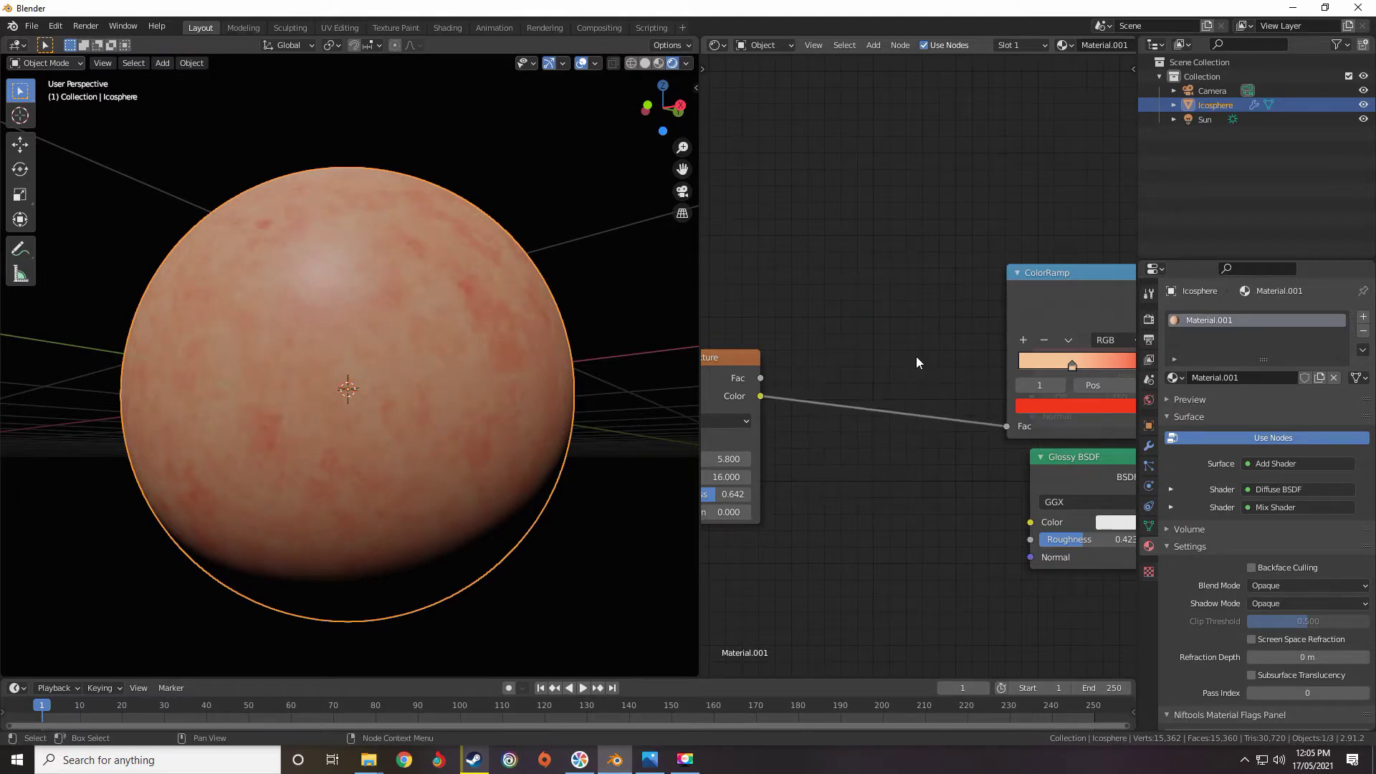
# Set the second Noise Texture's scale to 14.800 and the first Noise Texture's scale to 1.100.
pyautogui.scroll(-2, 913, 356)
pyautogui.moveTo(803, 378); pyautogui.dragTo(922, 359, button='middle')
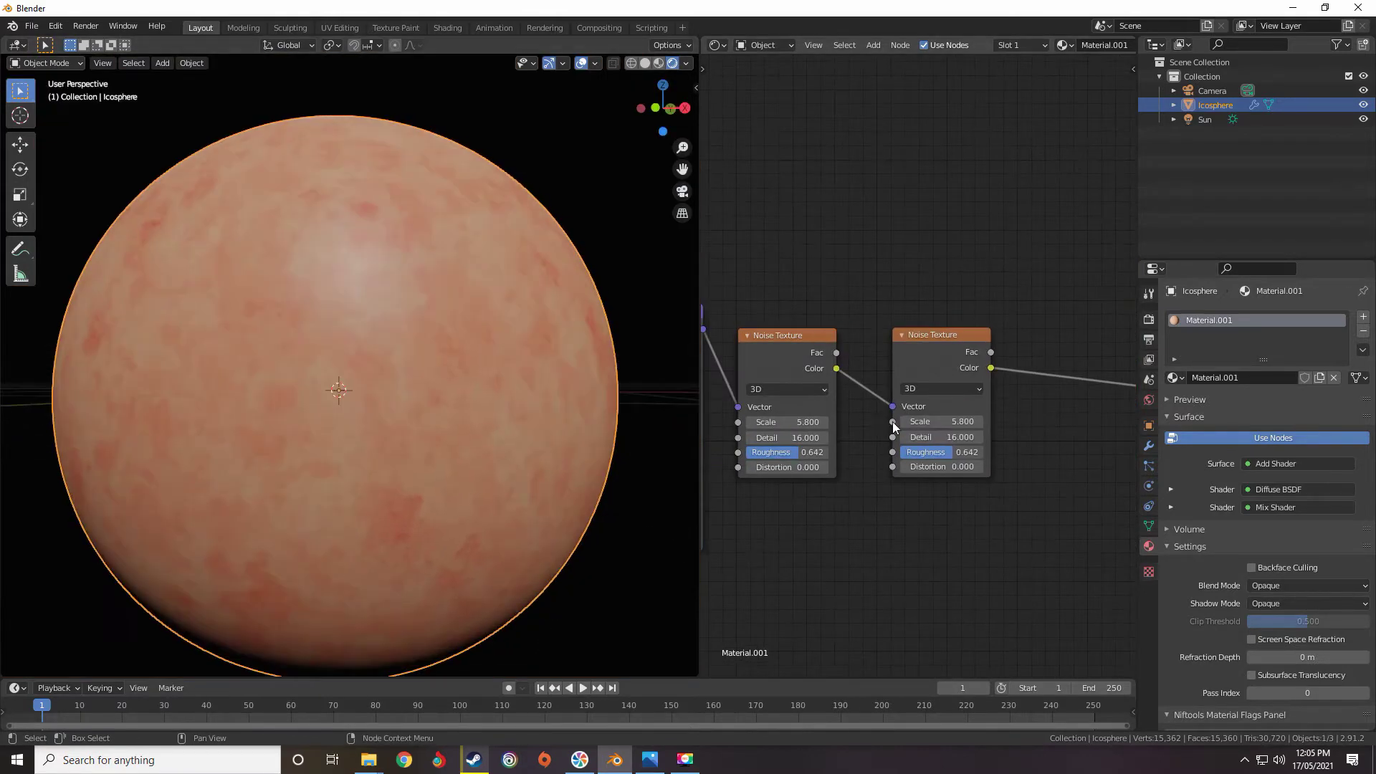
pyautogui.moveTo(973, 430); pyautogui.dragTo(1010, 420, button='middle')
pyautogui.scroll(4, 1007, 407)
pyautogui.moveTo(1004, 419)
pyautogui.mouseDown()
pyautogui.moveTo(1032, 418)
pyautogui.moveTo(993, 419)
pyautogui.mouseUp()
pyautogui.moveTo(877, 445); pyautogui.dragTo(1039, 422, button='middle')
pyautogui.moveTo(859, 425); pyautogui.dragTo(947, 417, button='middle')
pyautogui.moveTo(866, 405); pyautogui.dragTo(781, 405)
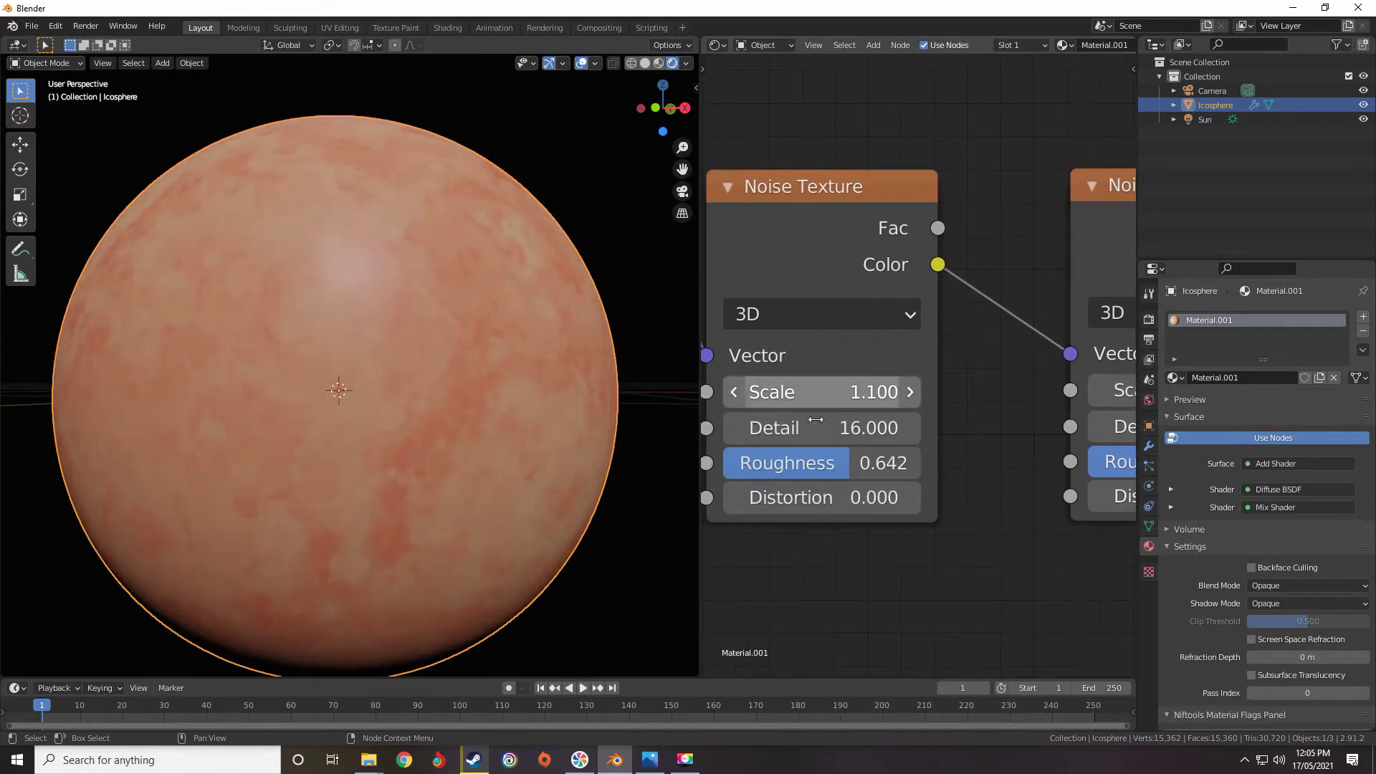
pyautogui.scroll(-4, 345, 453)
pyautogui.moveTo(346, 453); pyautogui.dragTo(332, 482, button='middle')
pyautogui.scroll(-8, 803, 443)
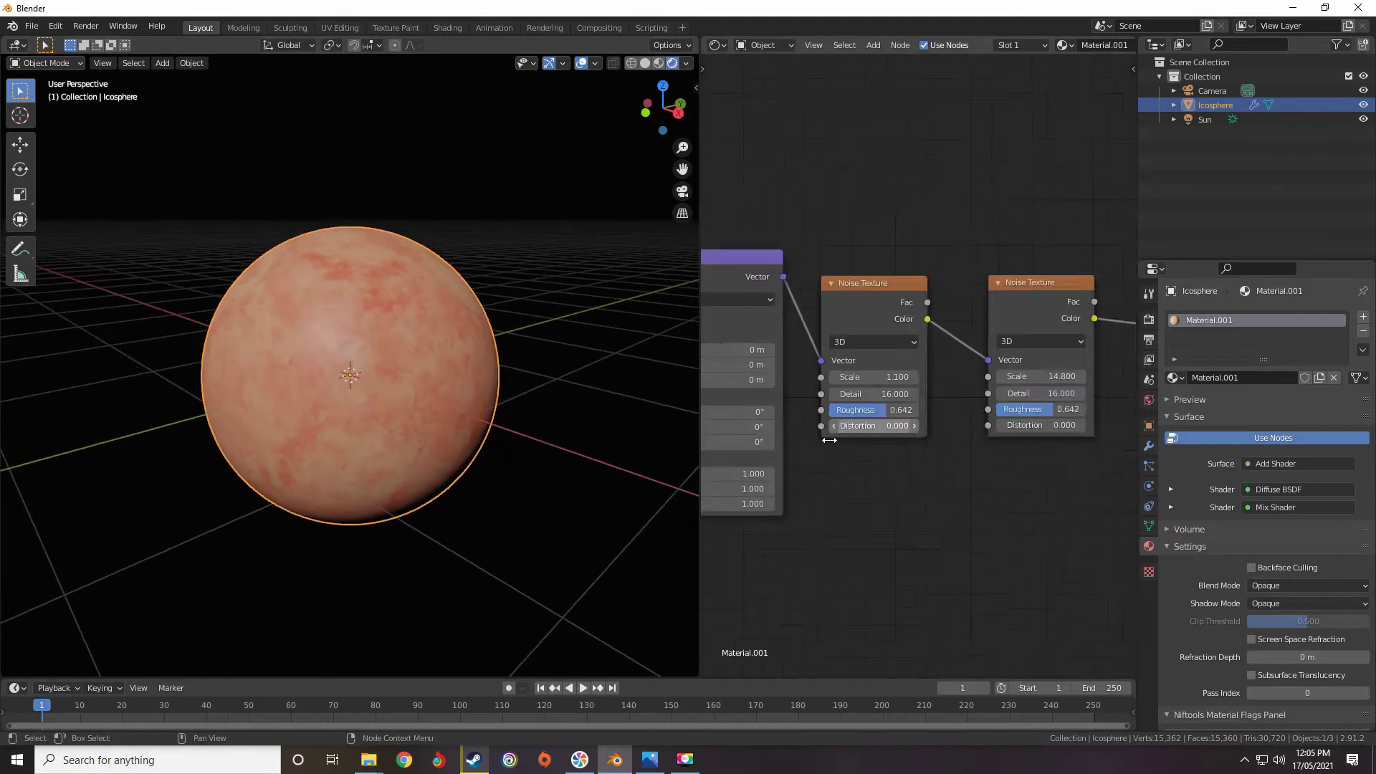
# Shift the ColorRamp's existing peach and red stops and add a third stop at position 0.000.
pyautogui.moveTo(827, 440); pyautogui.dragTo(781, 443, button='middle')
pyautogui.scroll(4, 828, 425)
pyautogui.scroll(4, 829, 429)
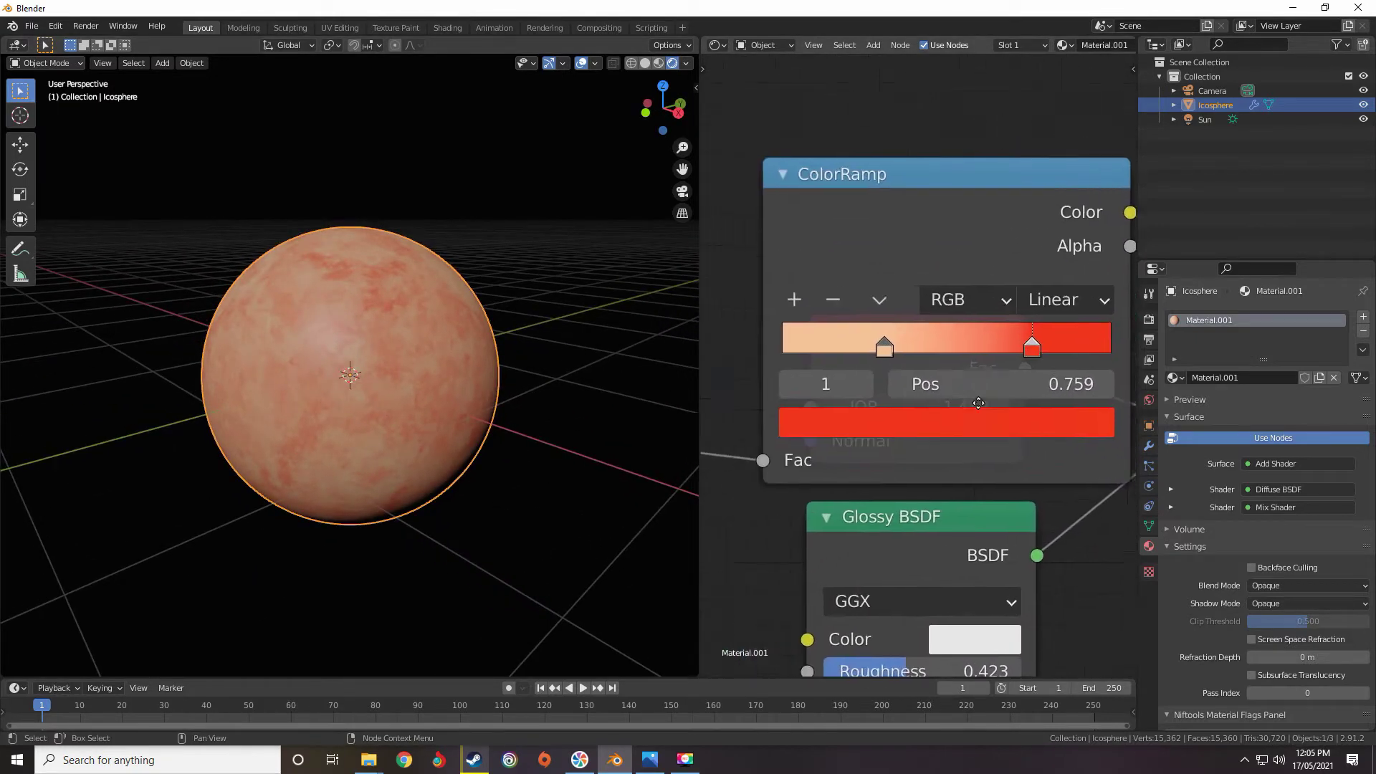
pyautogui.moveTo(887, 343); pyautogui.dragTo(915, 332, button='middle')
pyautogui.click(886, 337)
pyautogui.moveTo(884, 342); pyautogui.dragTo(875, 340)
pyautogui.moveTo(1058, 339); pyautogui.dragTo(931, 338)
pyautogui.click(878, 338)
pyautogui.click(823, 289)
# Recolor the ColorRamp stop at position 0.000 to a muted grey-brown.
pyautogui.scroll(-1, 905, 387)
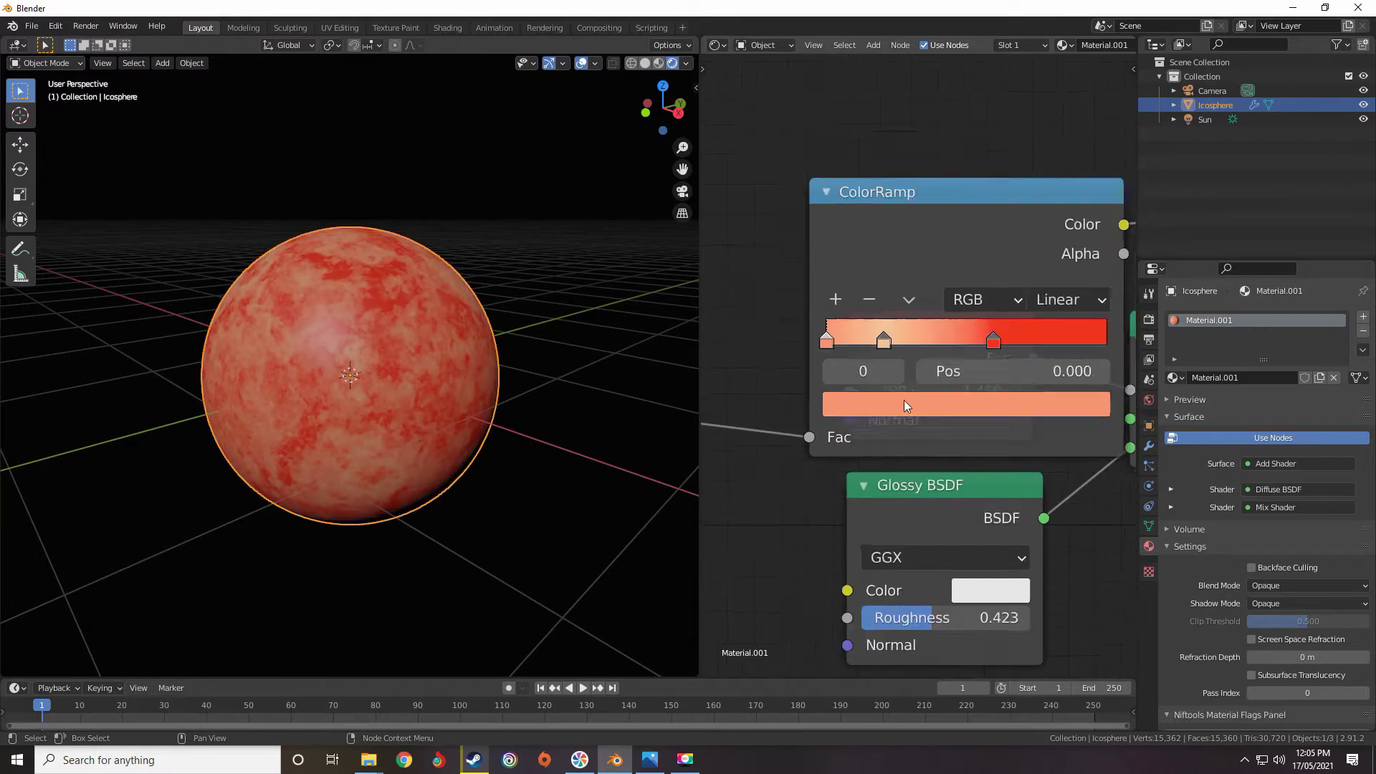
pyautogui.click(921, 399)
pyautogui.moveTo(919, 190); pyautogui.dragTo(927, 152)
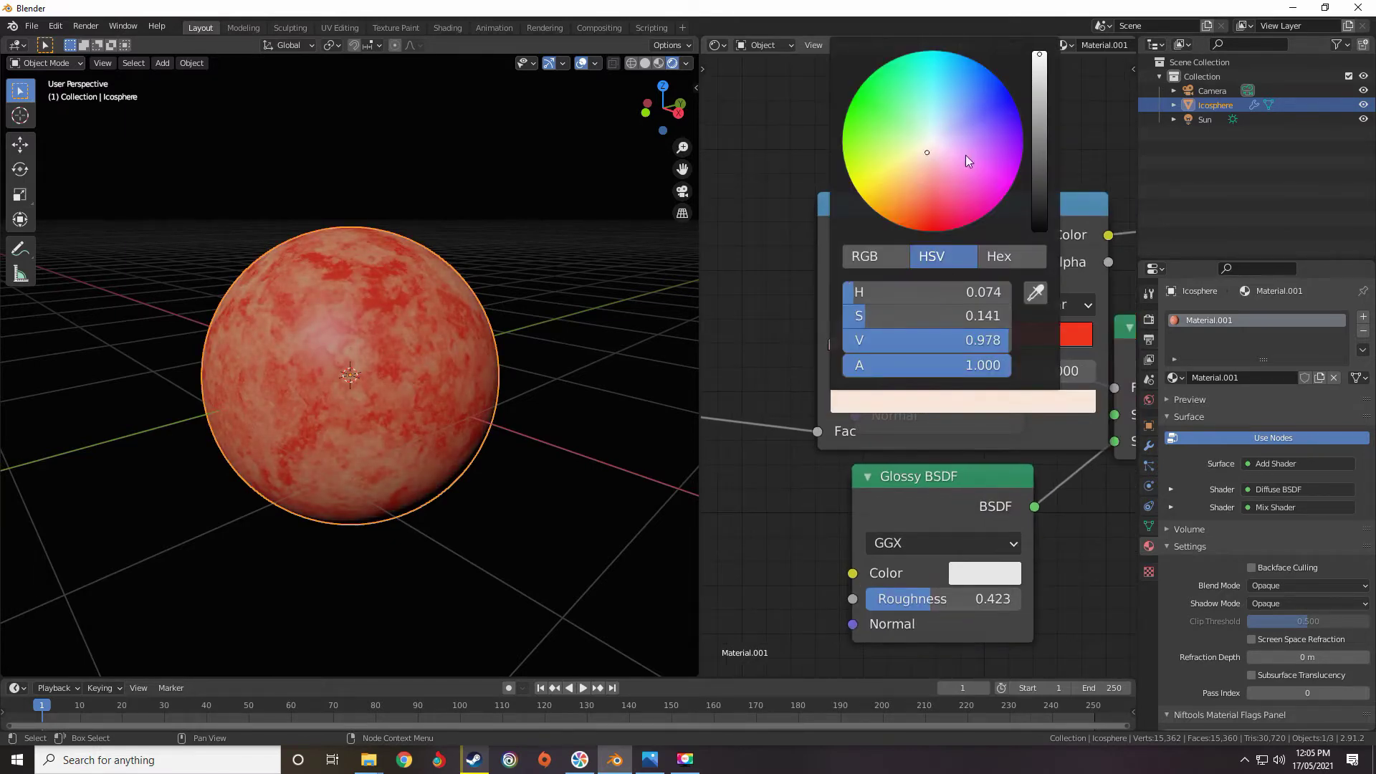
pyautogui.click(923, 156)
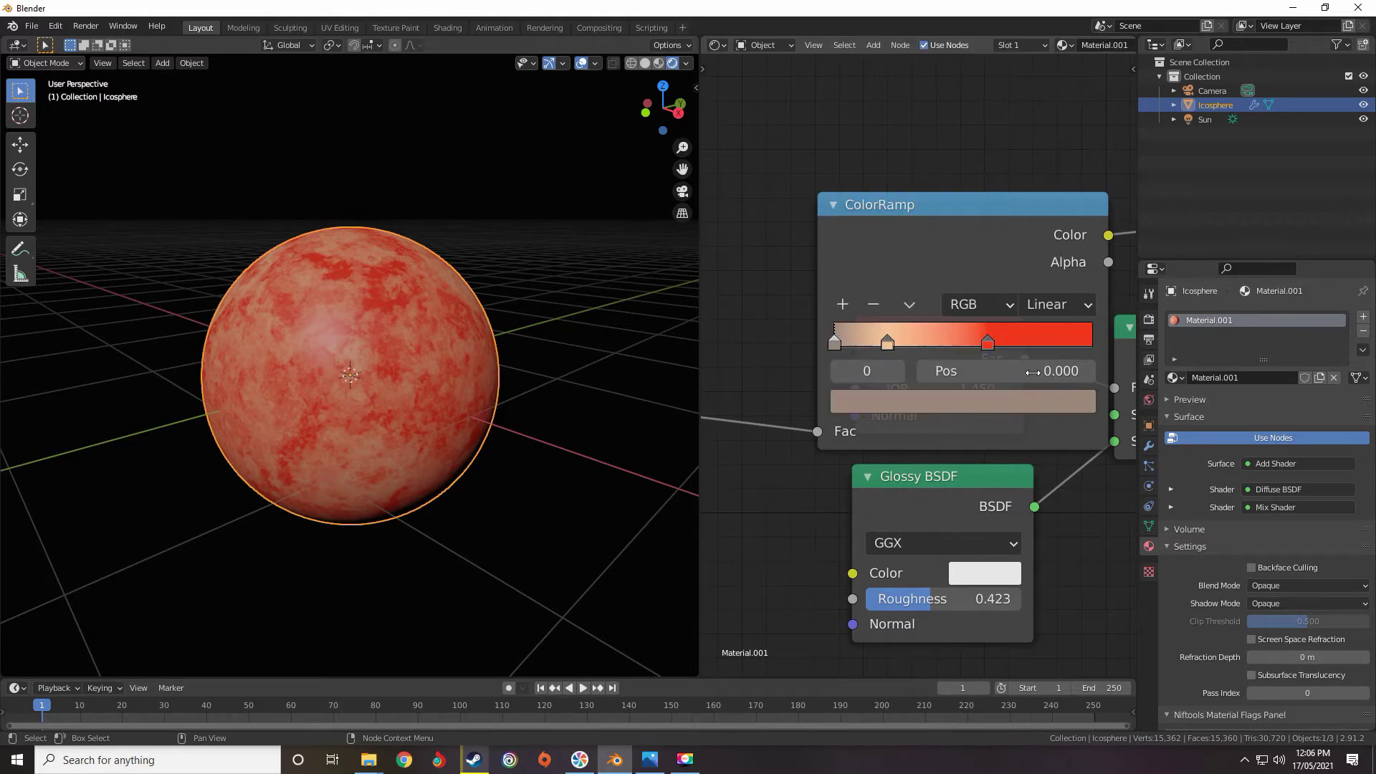
# Space the ColorRamp stops with grey-brown before peach near the middle and the red stop at position 0.709.
pyautogui.moveTo(988, 343); pyautogui.dragTo(1037, 343)
pyautogui.moveTo(834, 343); pyautogui.dragTo(1020, 347)
pyautogui.scroll(4, 399, 427)
pyautogui.scroll(-1, 620, 414)
pyautogui.click(914, 343)
pyautogui.scroll(-2, 979, 434)
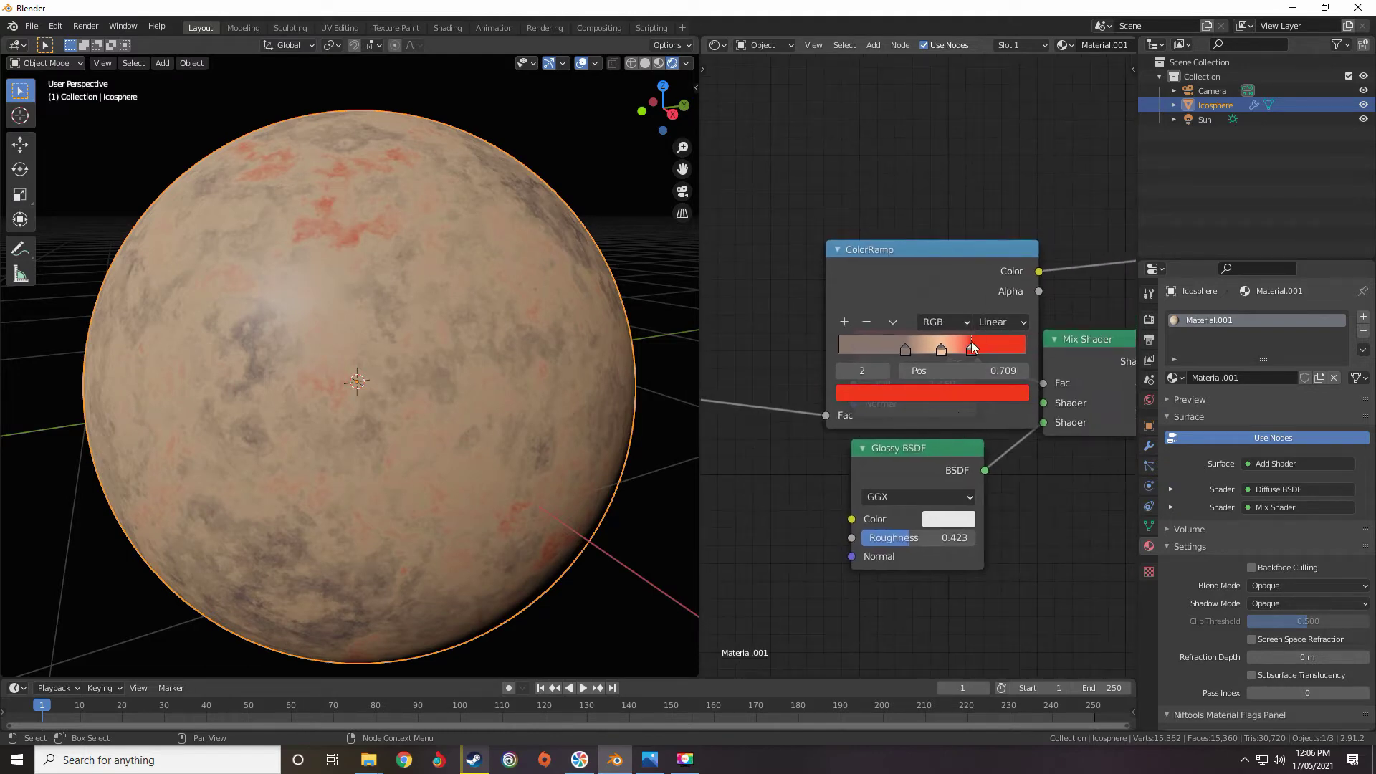
# Set the second Noise Texture's scale to 6.900.
pyautogui.scroll(-8, 923, 366)
pyautogui.moveTo(853, 406); pyautogui.dragTo(976, 427, button='middle')
pyautogui.scroll(11, 907, 444)
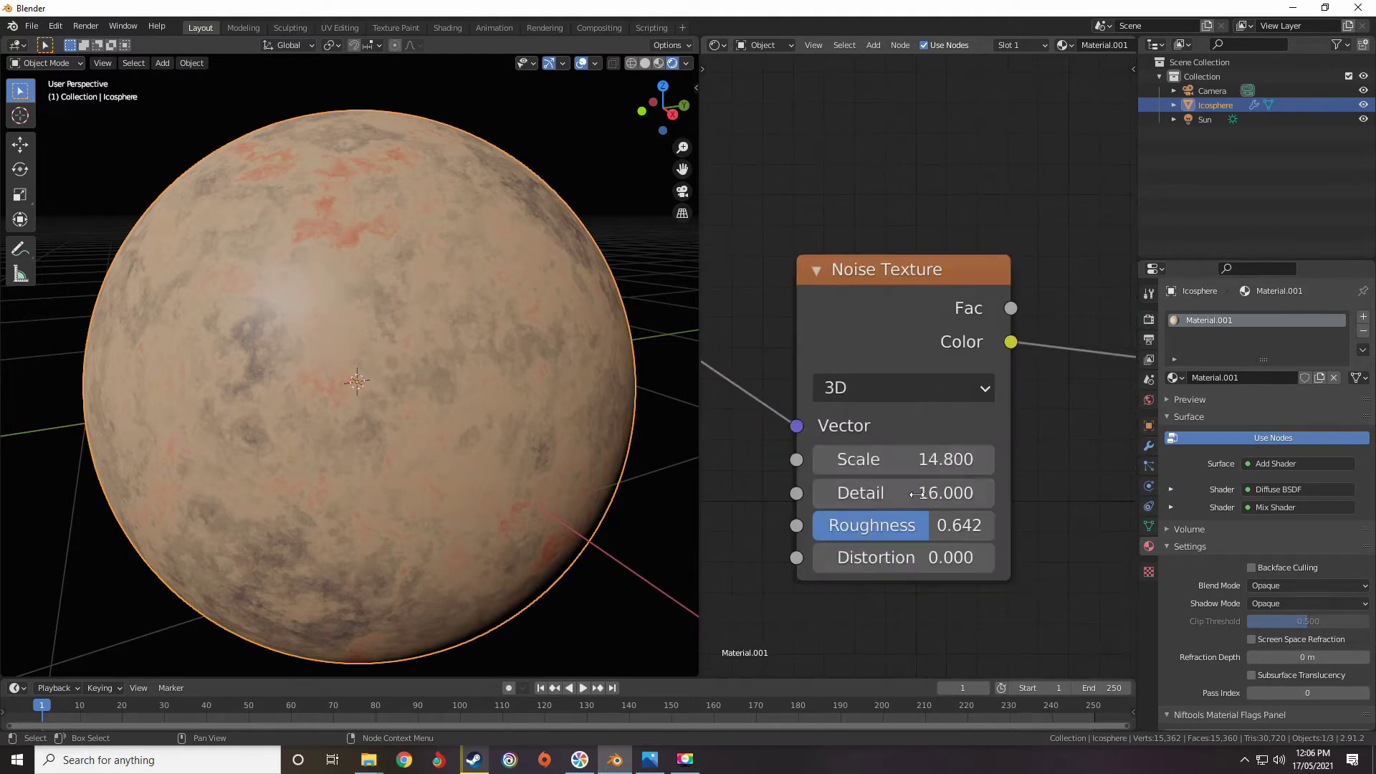
pyautogui.scroll(-3, 932, 487)
pyautogui.moveTo(931, 488); pyautogui.dragTo(1093, 459, button='middle')
pyautogui.moveTo(1082, 429); pyautogui.dragTo(1026, 429)
# Deselect the sphere and examine its mottled surface without the selection outline.
pyautogui.scroll(-1, 352, 419)
pyautogui.moveTo(351, 419); pyautogui.dragTo(377, 453, button='middle')
pyautogui.scroll(-4, 358, 412)
pyautogui.scroll(-6, 439, 425)
pyautogui.click(411, 443)
pyautogui.scroll(4, 355, 466)
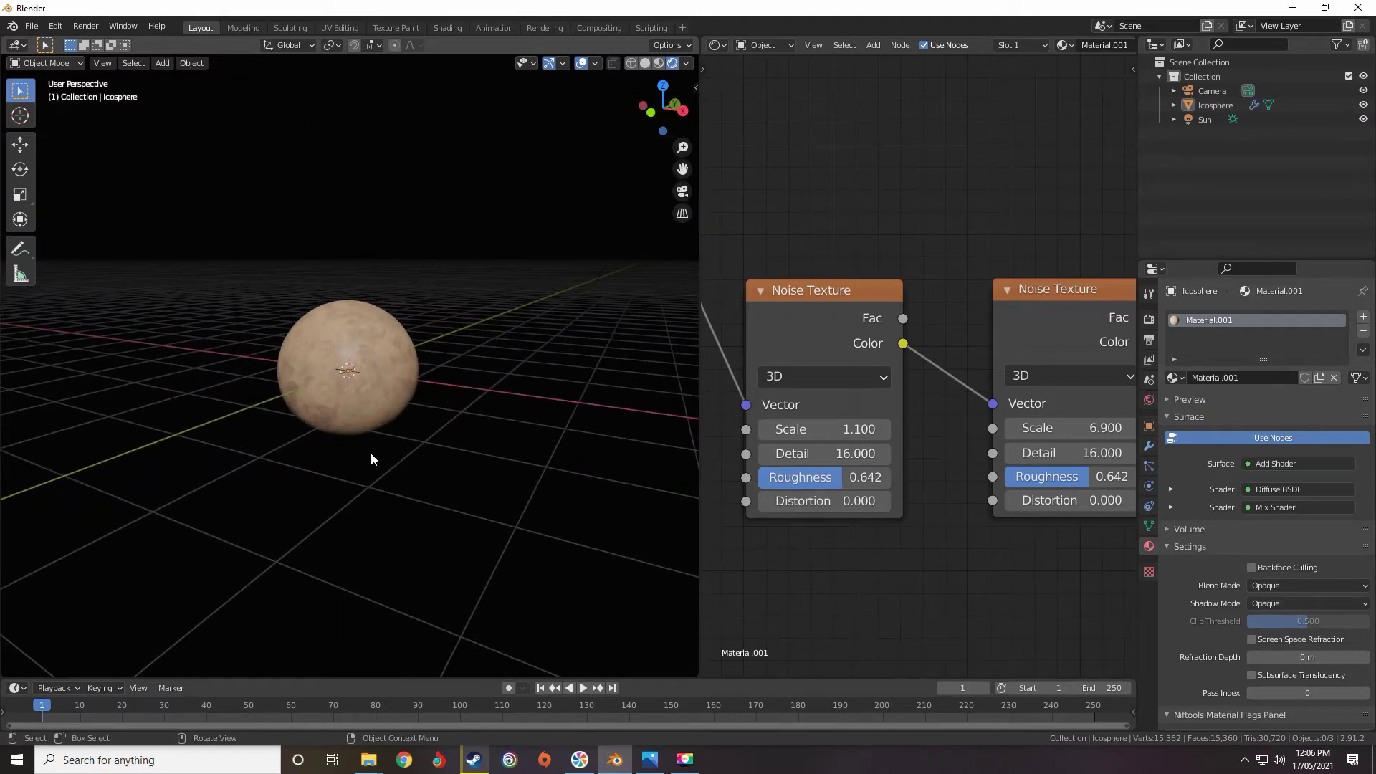
pyautogui.scroll(6, 371, 453)
# Try a scale of 21.600 on the first Noise Texture and check the pattern up close and from afar.
pyautogui.moveTo(824, 429); pyautogui.dragTo(881, 429)
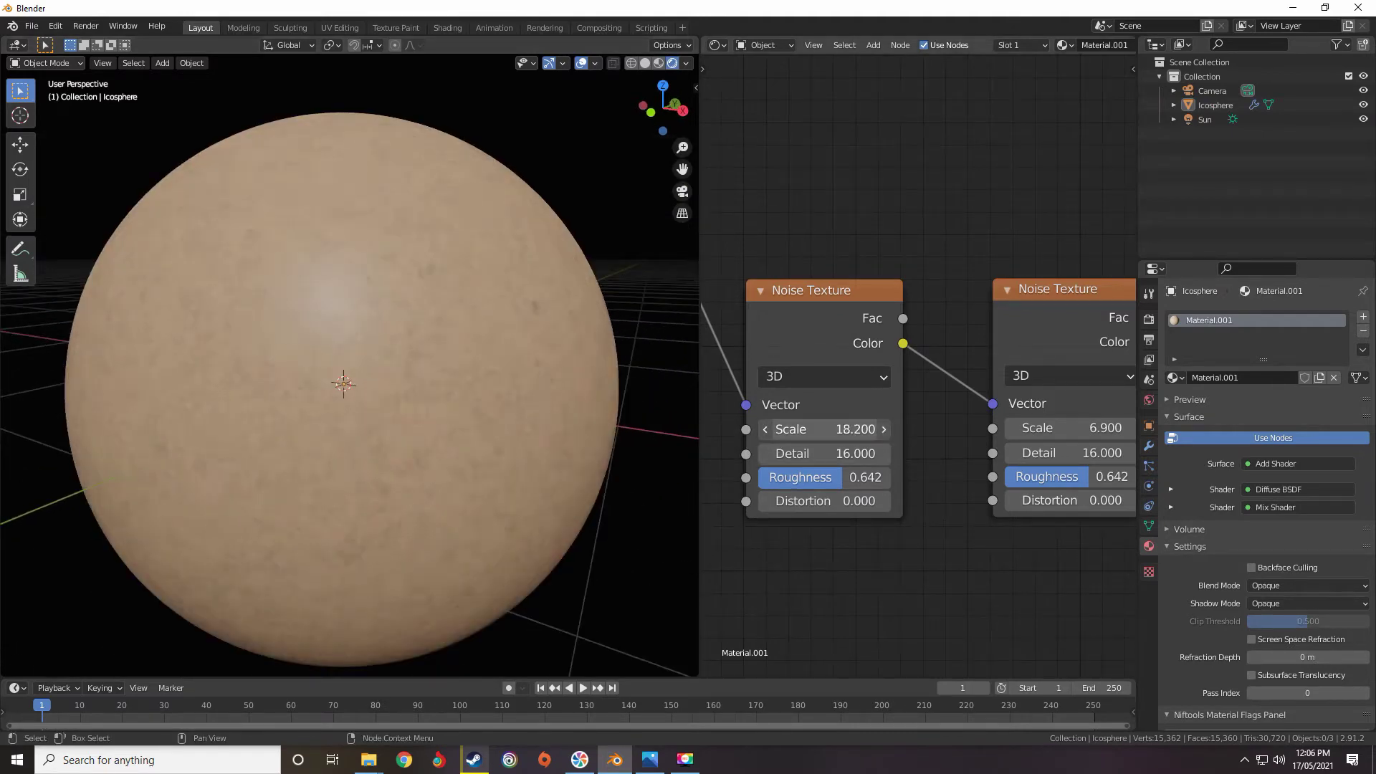
pyautogui.scroll(5, 556, 427)
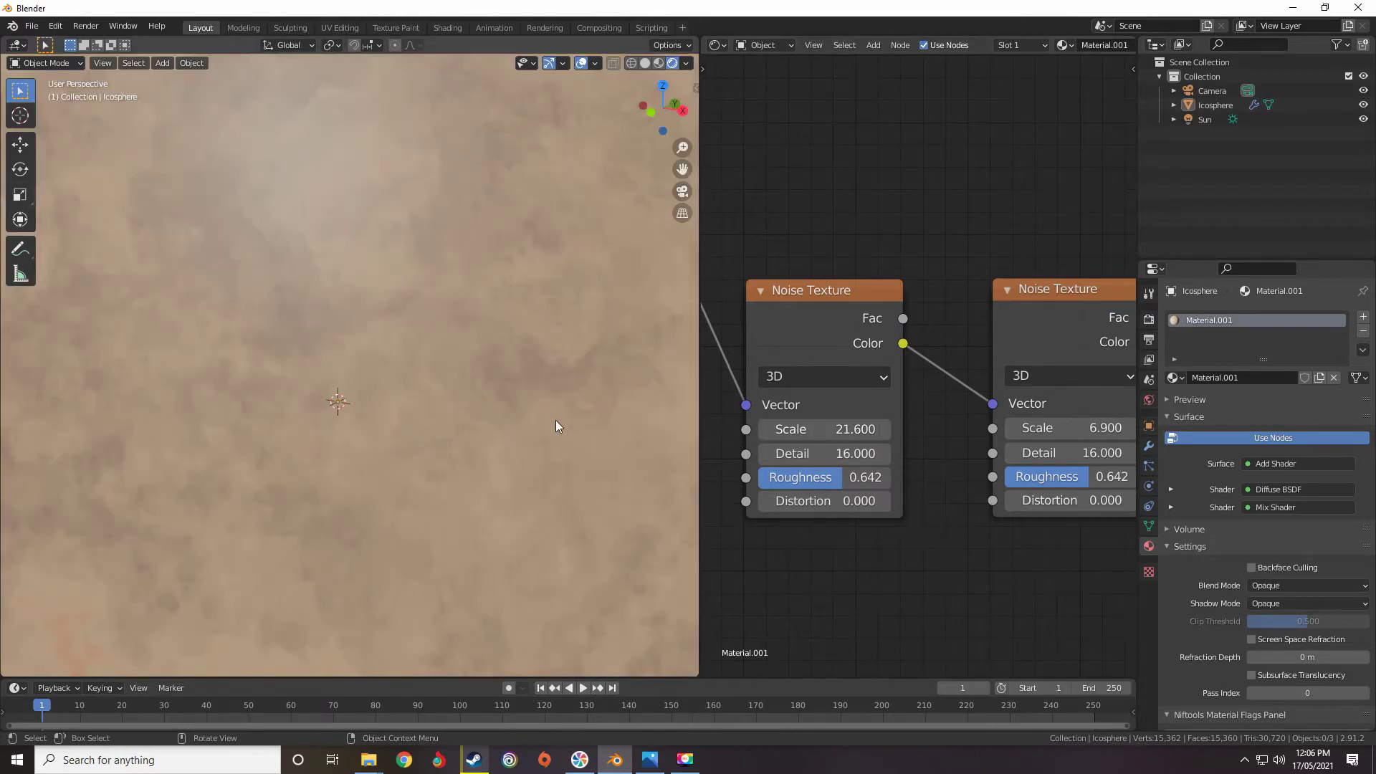
pyautogui.moveTo(557, 428); pyautogui.dragTo(507, 400, button='middle')
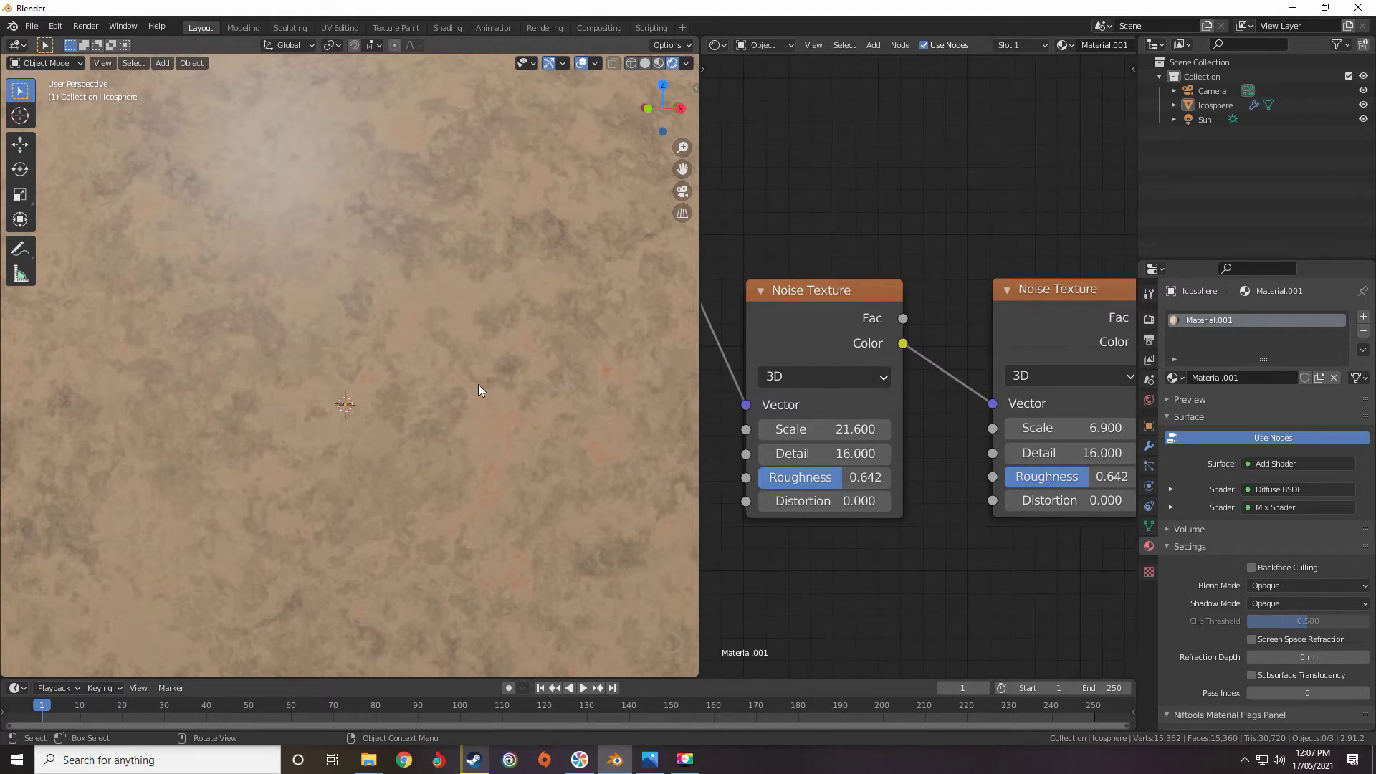
pyautogui.scroll(-6, 468, 381)
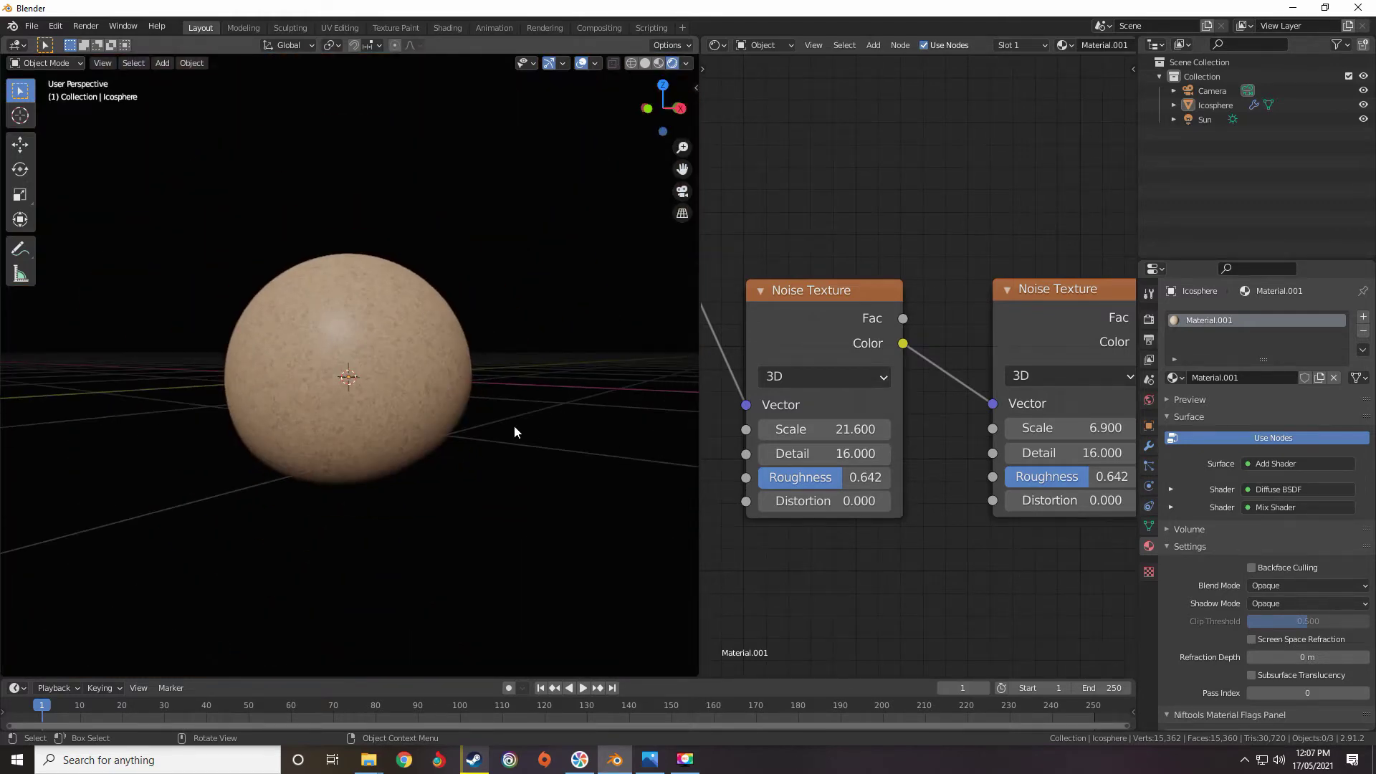
pyautogui.scroll(-3, 579, 427)
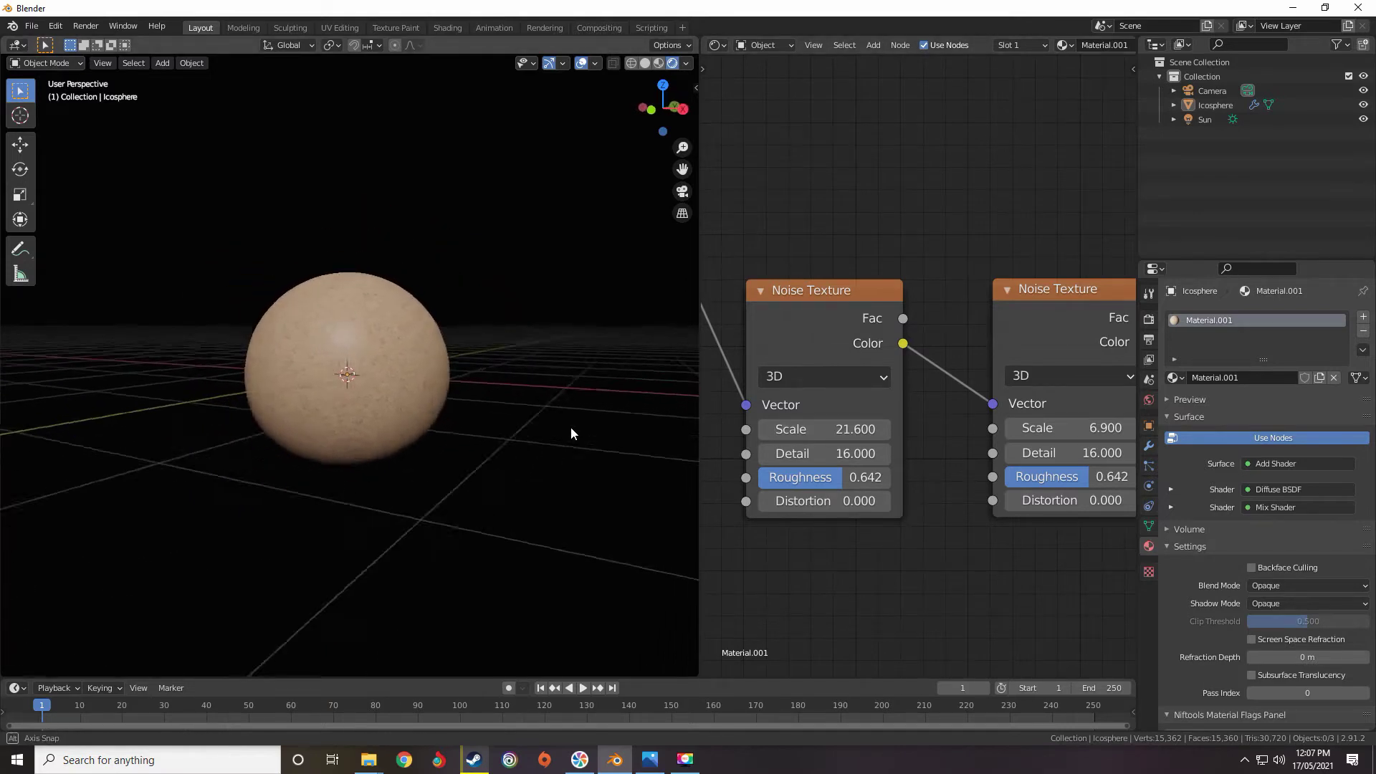
pyautogui.scroll(2, 558, 427)
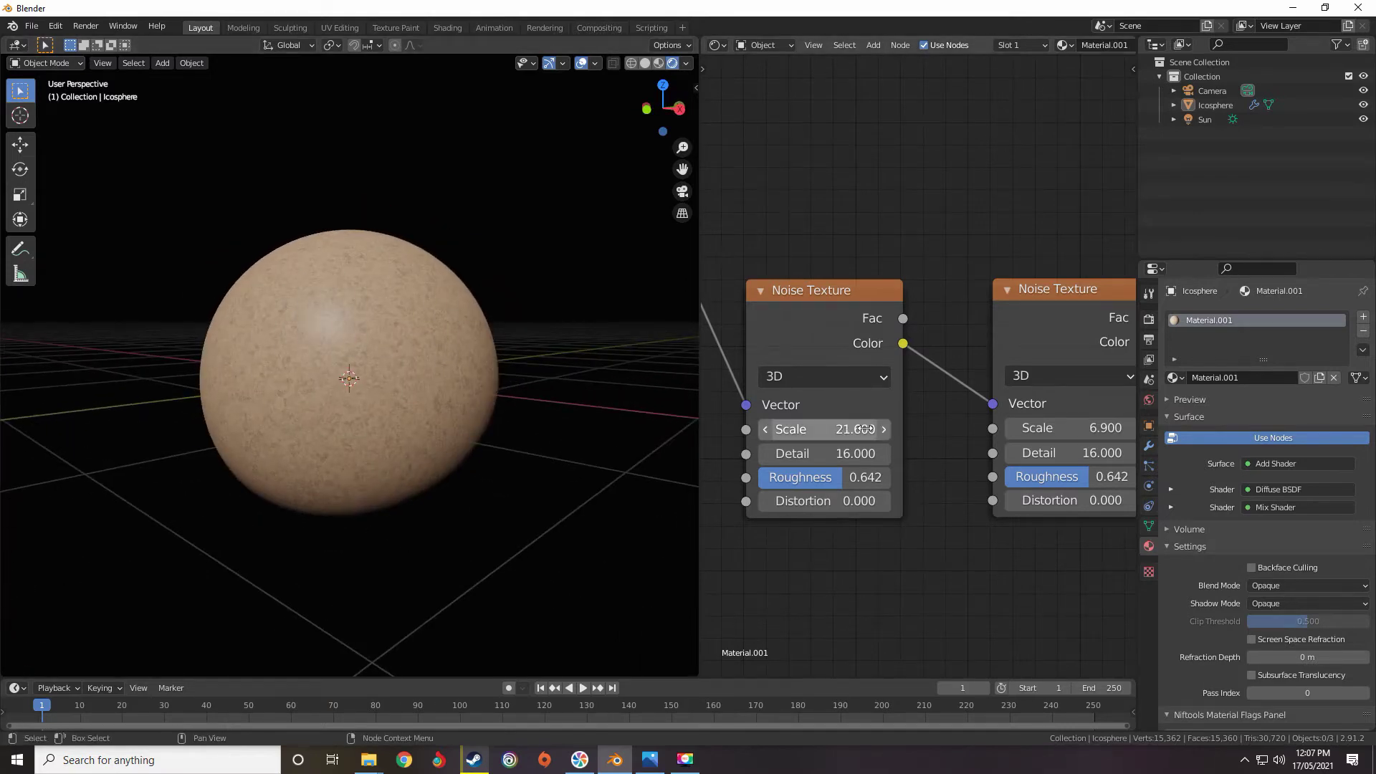
# Set the first Noise Texture's scale to 1.000 and inspect the sphere from other angles.
pyautogui.moveTo(845, 430); pyautogui.dragTo(834, 430)
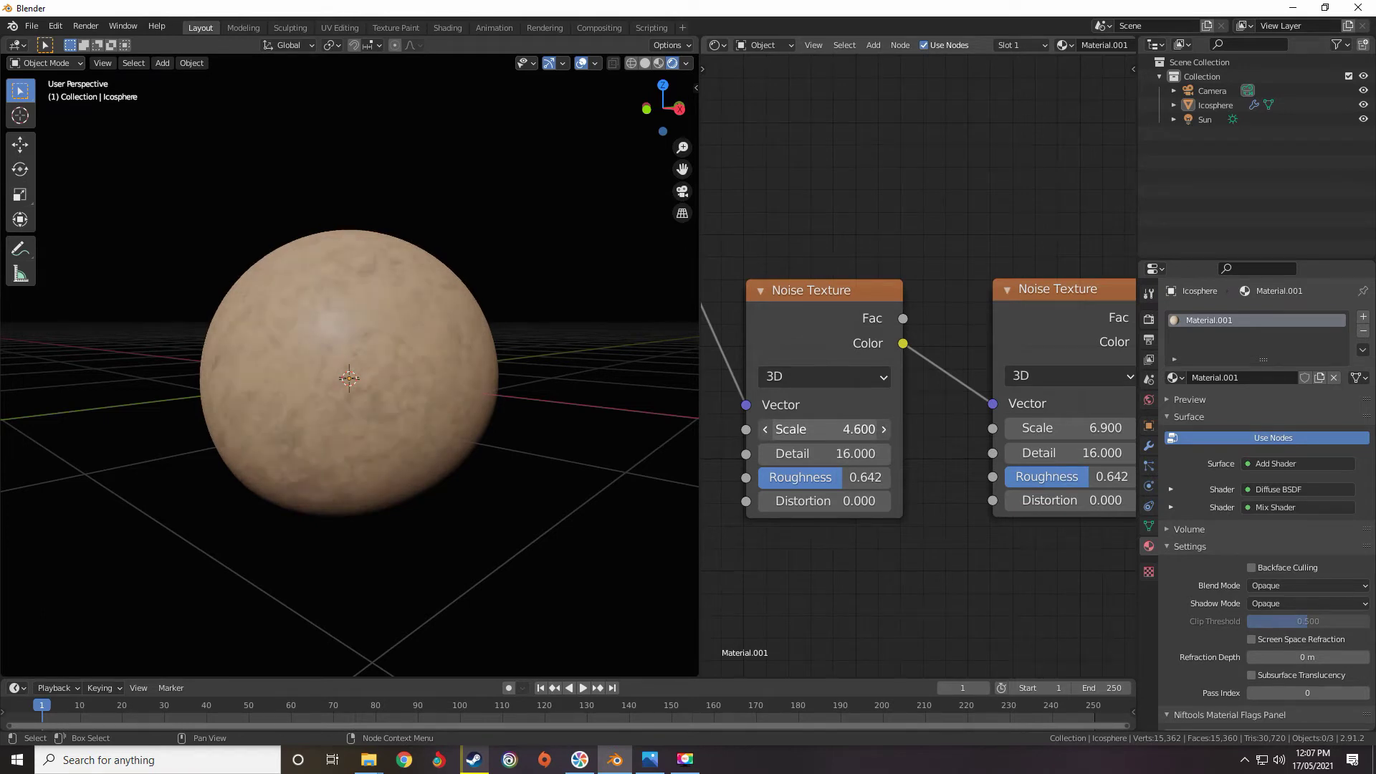
pyautogui.moveTo(824, 429); pyautogui.dragTo(800, 428)
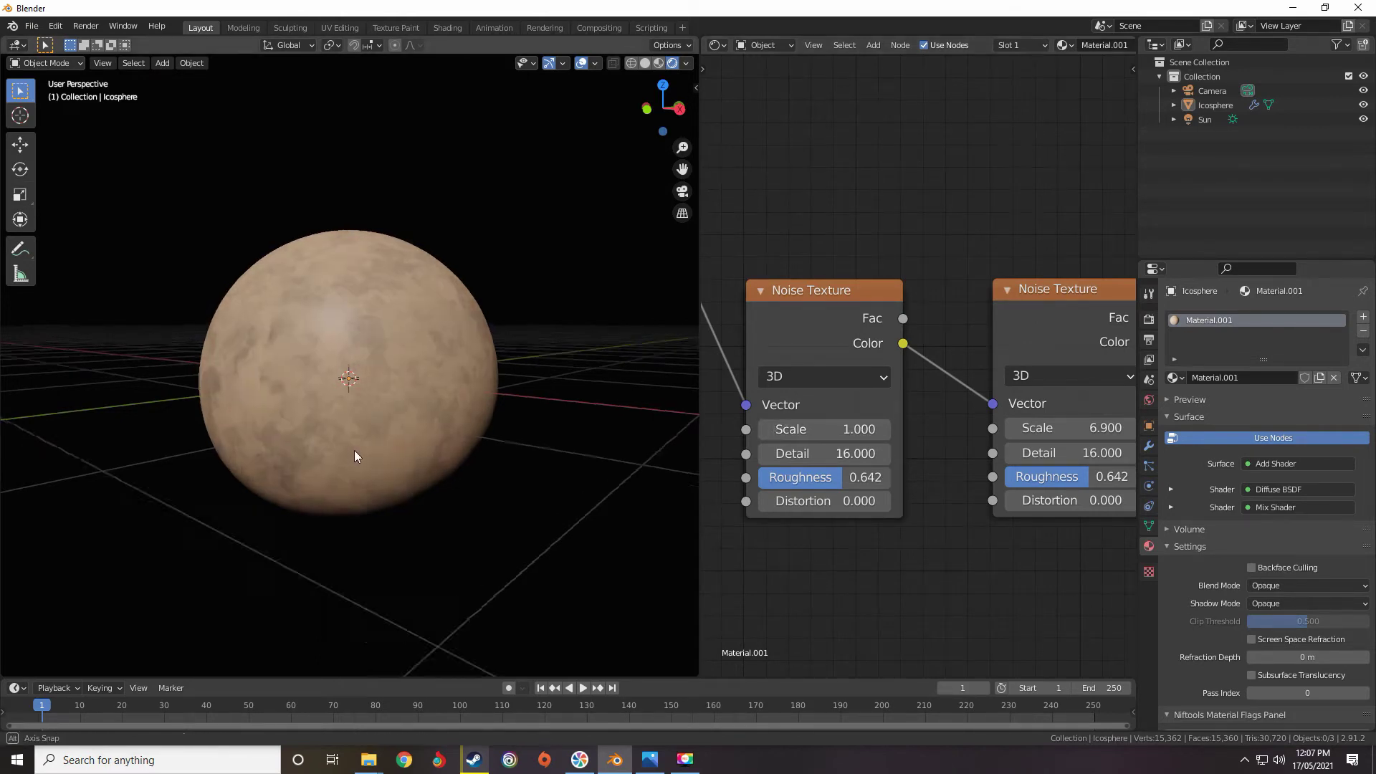
pyautogui.moveTo(354, 451)
pyautogui.mouseDown(button='middle')
pyautogui.moveTo(405, 440)
pyautogui.moveTo(337, 449)
pyautogui.moveTo(406, 438)
pyautogui.moveTo(415, 406)
pyautogui.moveTo(355, 473)
pyautogui.moveTo(415, 459)
pyautogui.moveTo(424, 441)
pyautogui.moveTo(381, 484)
pyautogui.moveTo(415, 487)
pyautogui.moveTo(421, 470)
pyautogui.moveTo(390, 454)
pyautogui.moveTo(413, 478)
pyautogui.mouseUp(button='middle')
pyautogui.moveTo(399, 423); pyautogui.dragTo(424, 449, button='middle')
pyautogui.scroll(4, 424, 451)
# Move the ColorRamp's grey-brown stop closer to the peach stop and set the red stop to position 0.655.
pyautogui.scroll(-5, 876, 466)
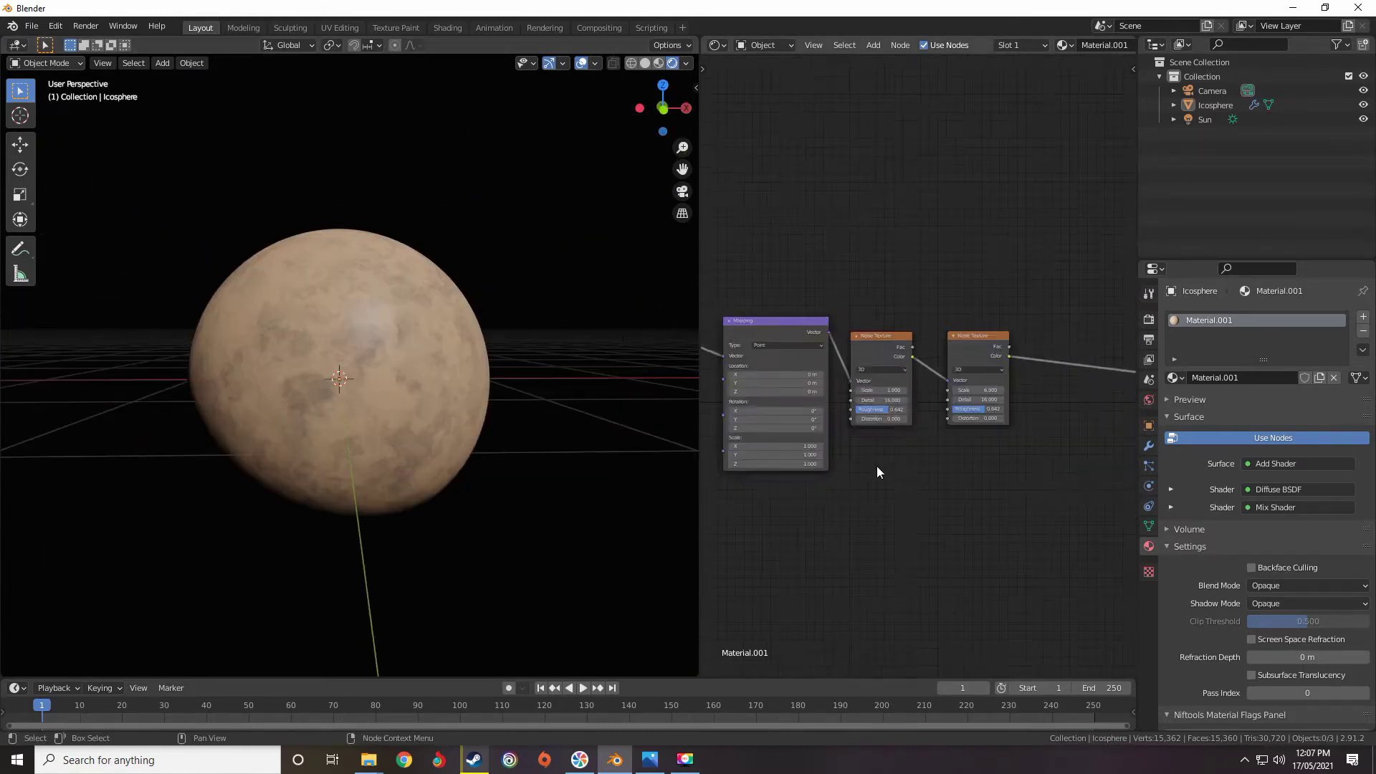
pyautogui.moveTo(876, 466); pyautogui.dragTo(717, 422, button='middle')
pyautogui.scroll(6, 717, 401)
pyautogui.moveTo(774, 424); pyautogui.dragTo(850, 429)
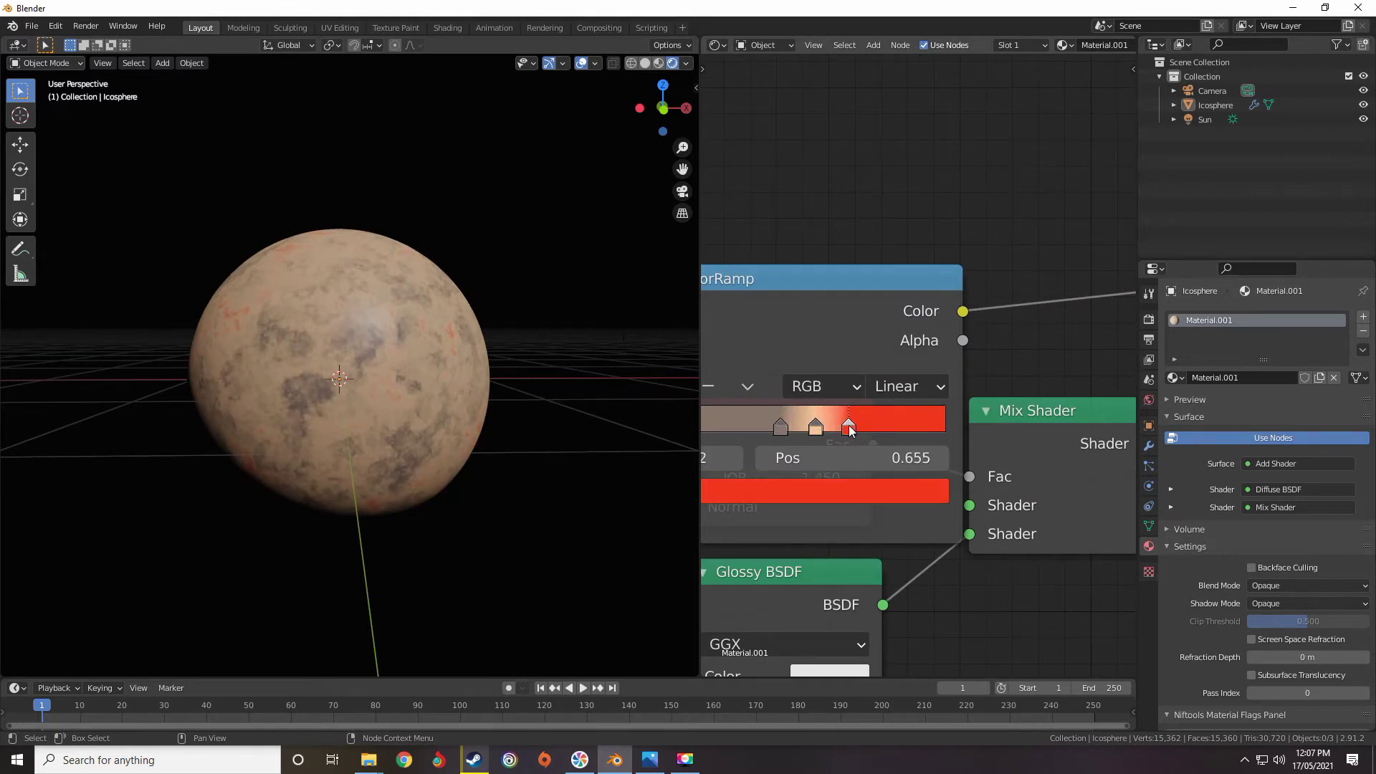
# Move the ColorRamp's peach stop to position 0.527 and check the grey and red patches around the sphere.
pyautogui.moveTo(617, 412); pyautogui.dragTo(573, 423, button='middle')
pyautogui.scroll(5, 574, 423)
pyautogui.moveTo(812, 427); pyautogui.dragTo(811, 428)
pyautogui.scroll(-3, 817, 428)
pyautogui.moveTo(573, 430); pyautogui.dragTo(513, 394, button='middle')
pyautogui.scroll(-4, 513, 394)
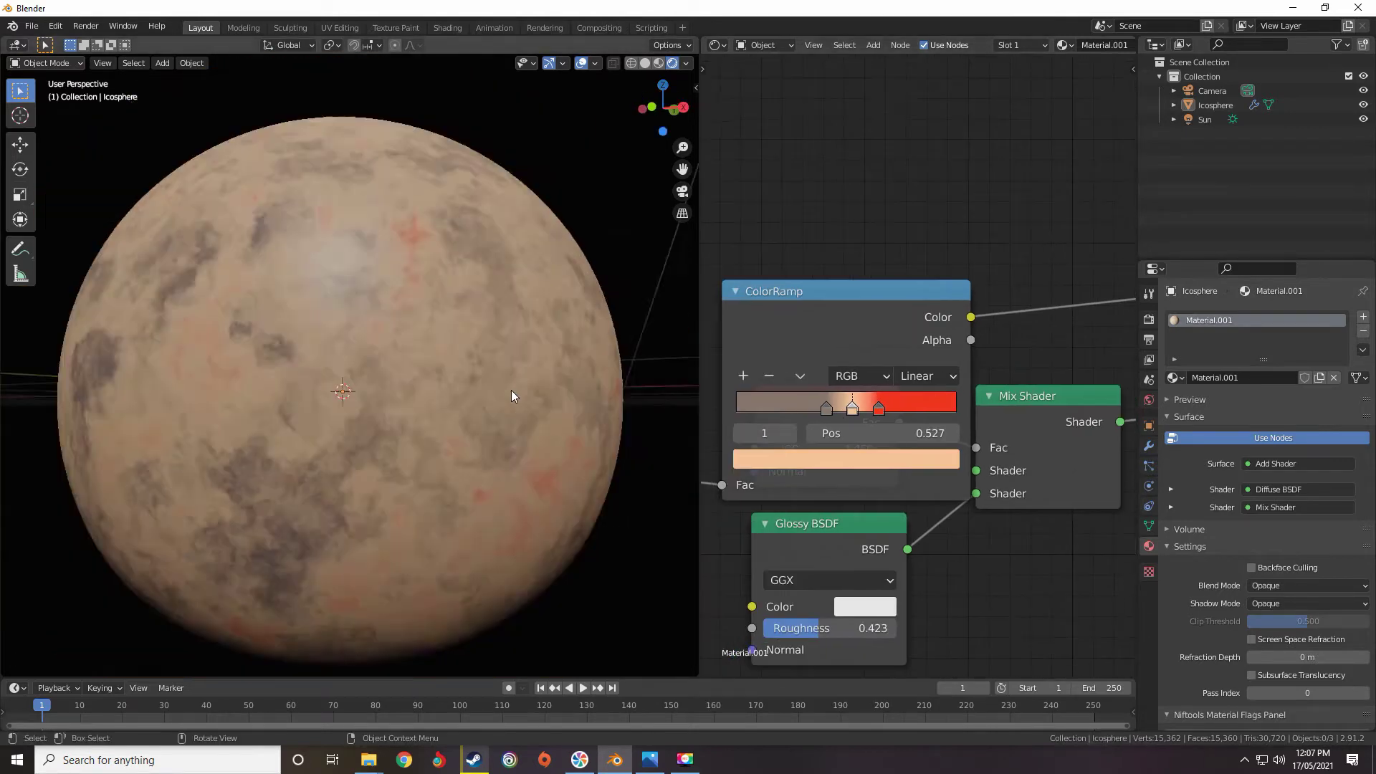
pyautogui.scroll(6, 728, 387)
pyautogui.moveTo(886, 428); pyautogui.dragTo(883, 428)
# Set the second Noise Texture's scale to 7.000 and its roughness to 0.283.
pyautogui.scroll(-8, 884, 428)
pyautogui.moveTo(788, 430); pyautogui.dragTo(1004, 430, button='middle')
pyautogui.scroll(3, 892, 441)
pyautogui.moveTo(880, 460); pyautogui.dragTo(889, 460)
pyautogui.moveTo(880, 501); pyautogui.dragTo(846, 501)
pyautogui.moveTo(653, 416); pyautogui.dragTo(675, 437, button='middle')
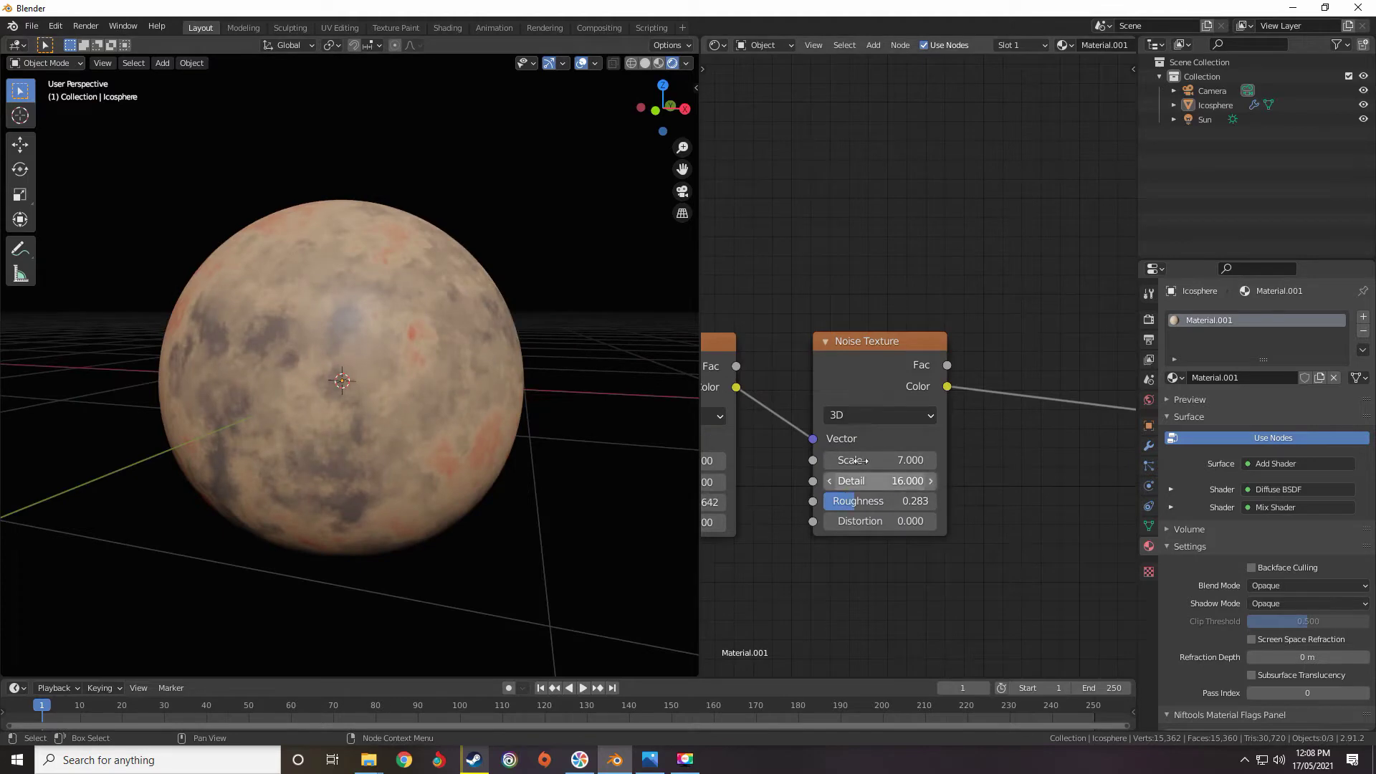
# Lower the scale of the second and the first Noise Texture slightly, checking the mottling on the sphere.
pyautogui.moveTo(858, 460); pyautogui.dragTo(839, 460)
pyautogui.moveTo(344, 466); pyautogui.dragTo(225, 430, button='middle')
pyautogui.scroll(-3, 225, 429)
pyautogui.moveTo(728, 456); pyautogui.dragTo(894, 443, button='middle')
pyautogui.scroll(3, 891, 445)
pyautogui.moveTo(867, 447); pyautogui.dragTo(844, 447)
# Raise the first Noise Texture's scale and inspect the sphere's patches from other angles.
pyautogui.moveTo(344, 438); pyautogui.dragTo(492, 421, button='middle')
pyautogui.scroll(3, 491, 421)
pyautogui.moveTo(832, 447); pyautogui.dragTo(864, 447)
pyautogui.moveTo(352, 399); pyautogui.dragTo(216, 421, button='middle')
# Soften the ColorRamp's red stop to a salmon color with hue 0.019, saturation 0.625 and value 1.000.
pyautogui.scroll(-5, 860, 409)
pyautogui.moveTo(1075, 409); pyautogui.dragTo(932, 369, button='middle')
pyautogui.scroll(5, 932, 369)
pyautogui.click(965, 367)
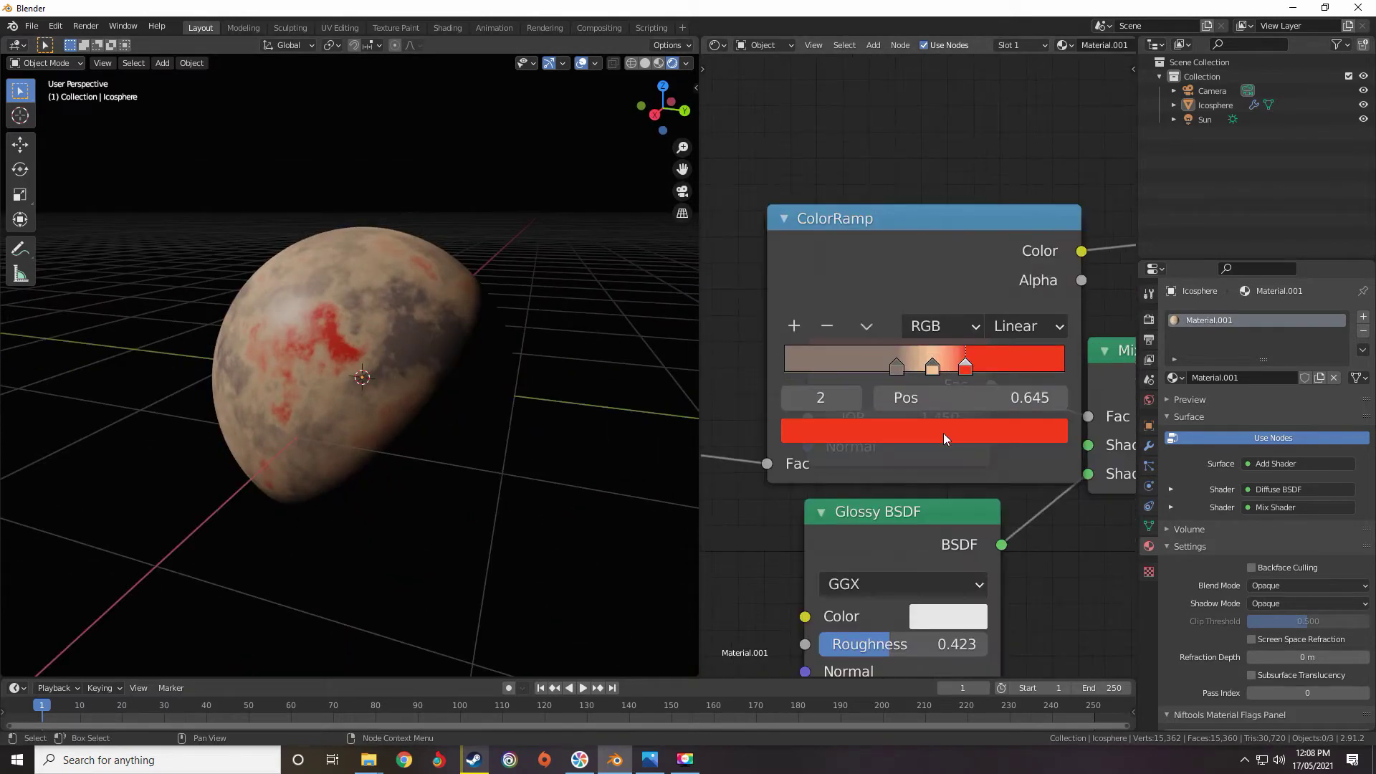
pyautogui.click(943, 433)
pyautogui.moveTo(886, 208); pyautogui.dragTo(887, 212)
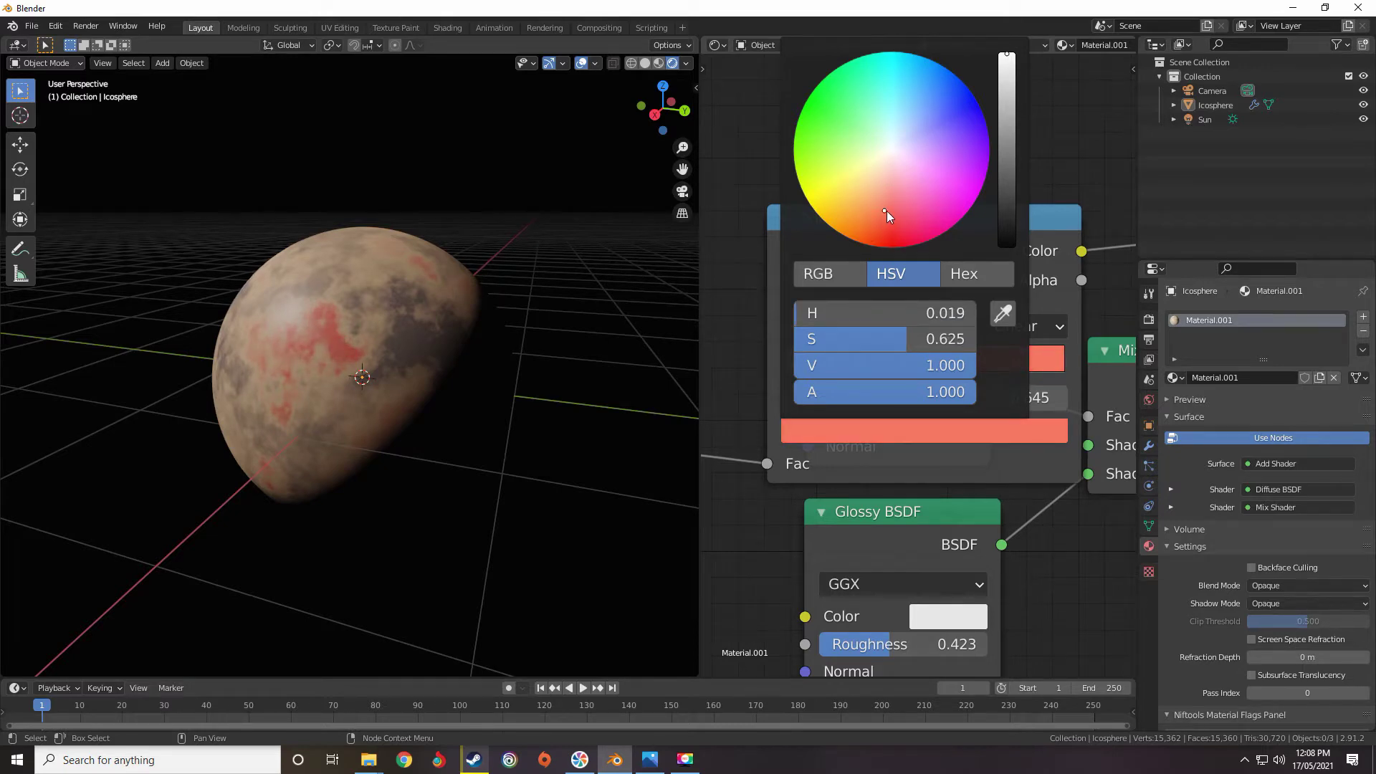
# Set the ColorRamp's salmon stop to position 0.677 and its grey-brown stop to position 0.386.
pyautogui.moveTo(393, 393); pyautogui.dragTo(469, 383, button='middle')
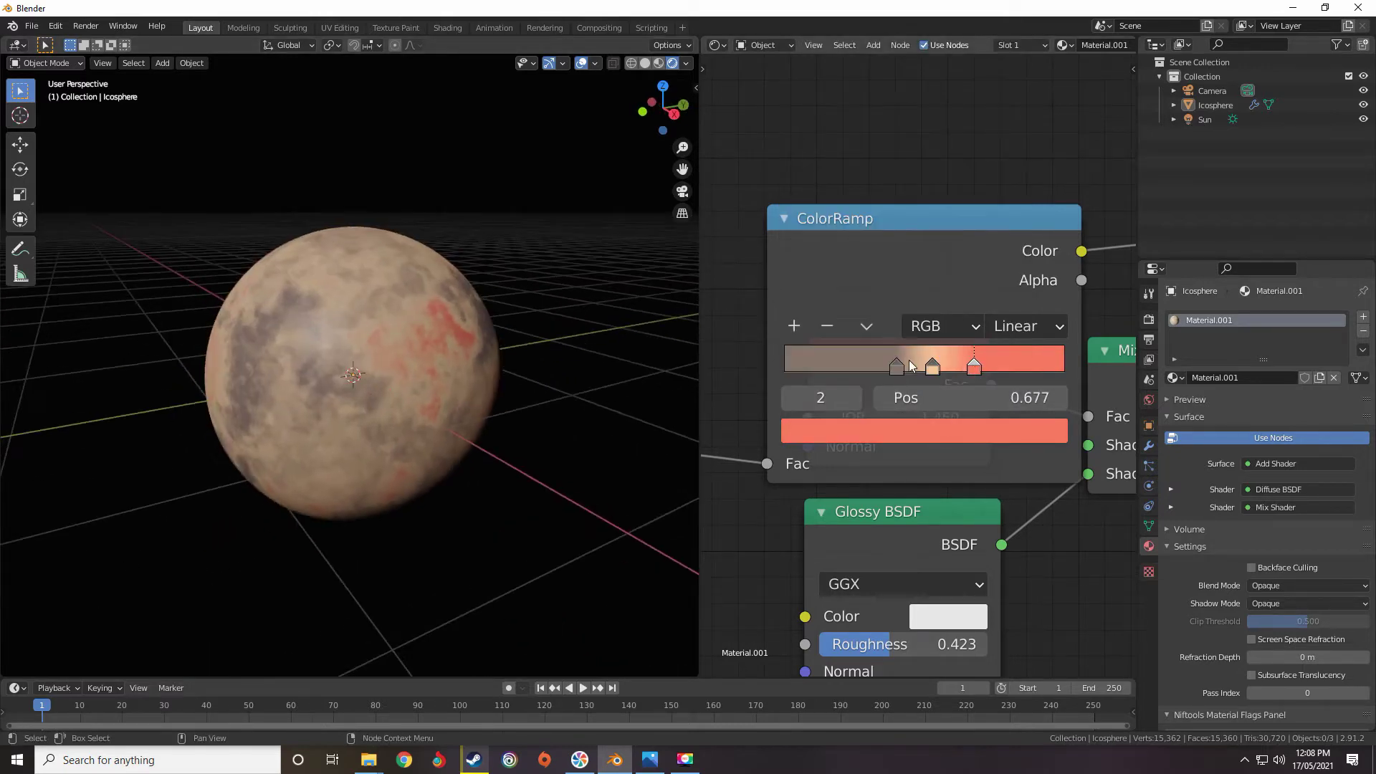
pyautogui.moveTo(910, 365); pyautogui.dragTo(907, 367)
pyautogui.moveTo(681, 405); pyautogui.dragTo(341, 401, button='middle')
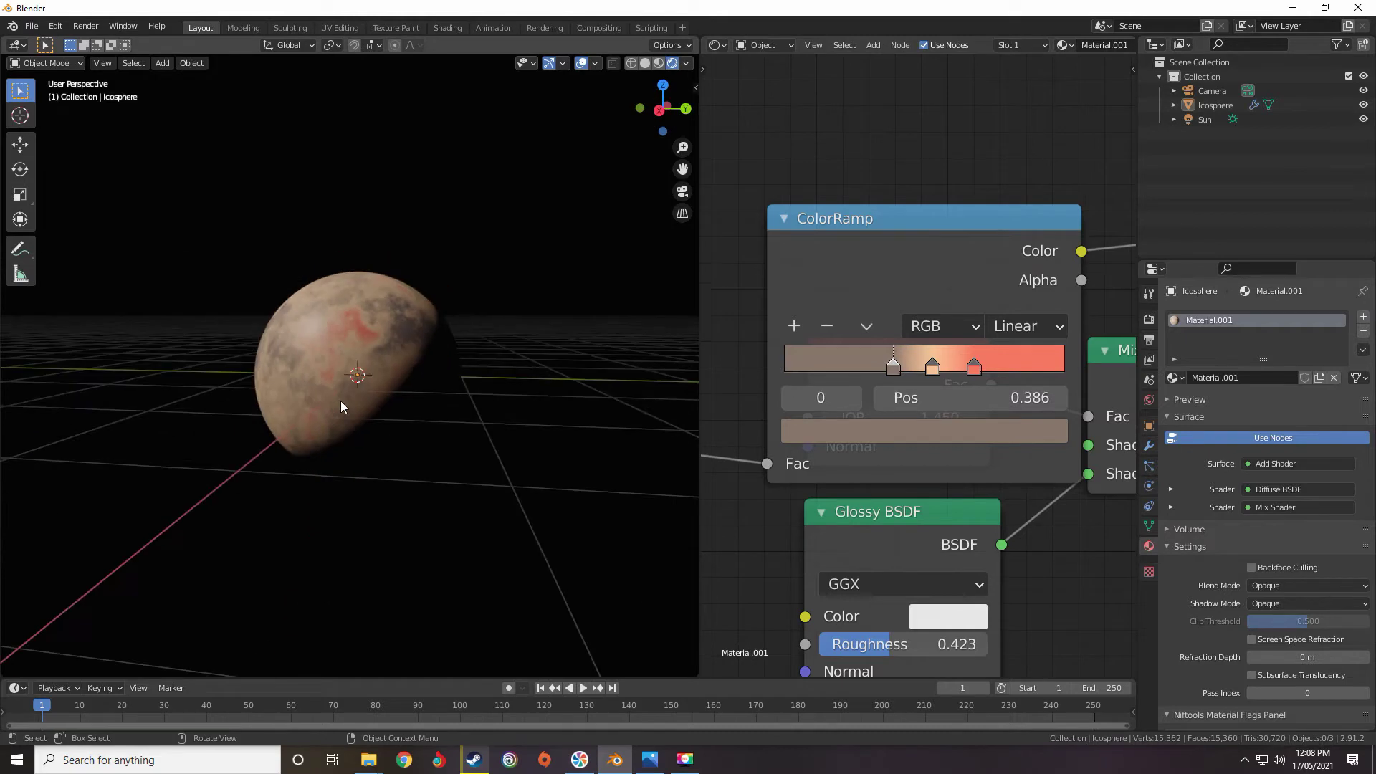
# Move the ColorRamp clear above the Fresnel node and link its Color output to the Diffuse BSDF's Normal input as well.
pyautogui.scroll(-7, 778, 335)
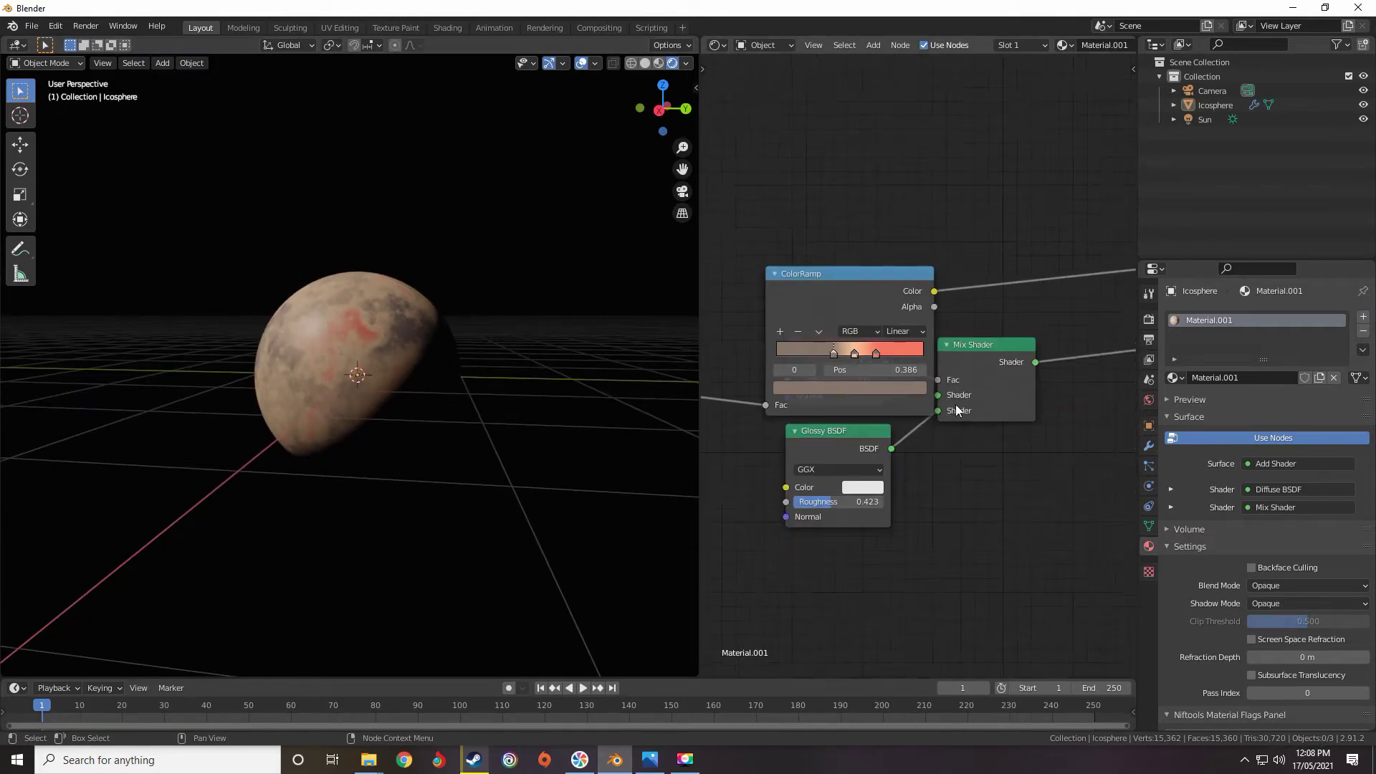
pyautogui.moveTo(894, 319); pyautogui.dragTo(857, 208)
pyautogui.moveTo(965, 292); pyautogui.dragTo(778, 292, button='middle')
pyautogui.scroll(-4, 823, 351)
pyautogui.scroll(4, 889, 326)
pyautogui.moveTo(891, 326); pyautogui.dragTo(1011, 357, button='middle')
pyautogui.scroll(-4, 931, 321)
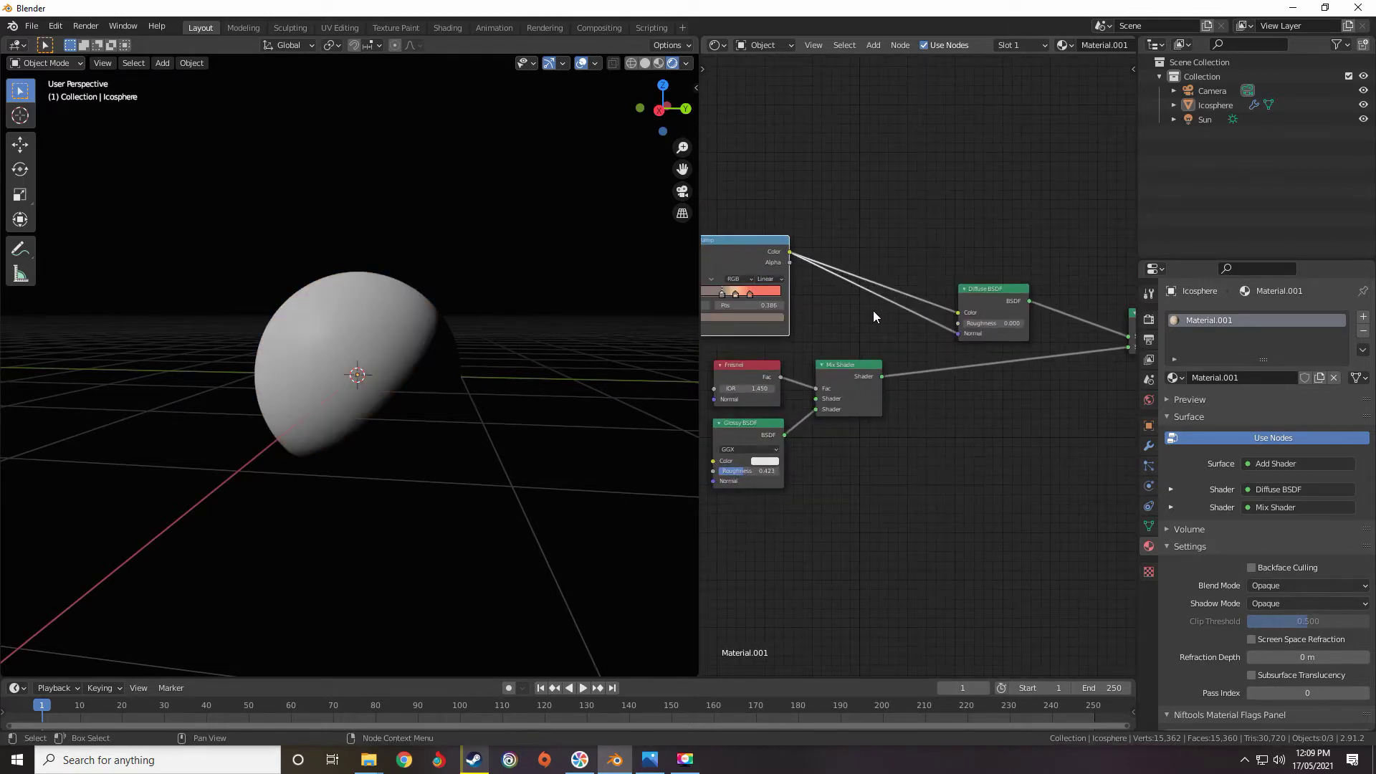
pyautogui.hotkey('shift', 'a')
pyautogui.moveTo(794, 268)
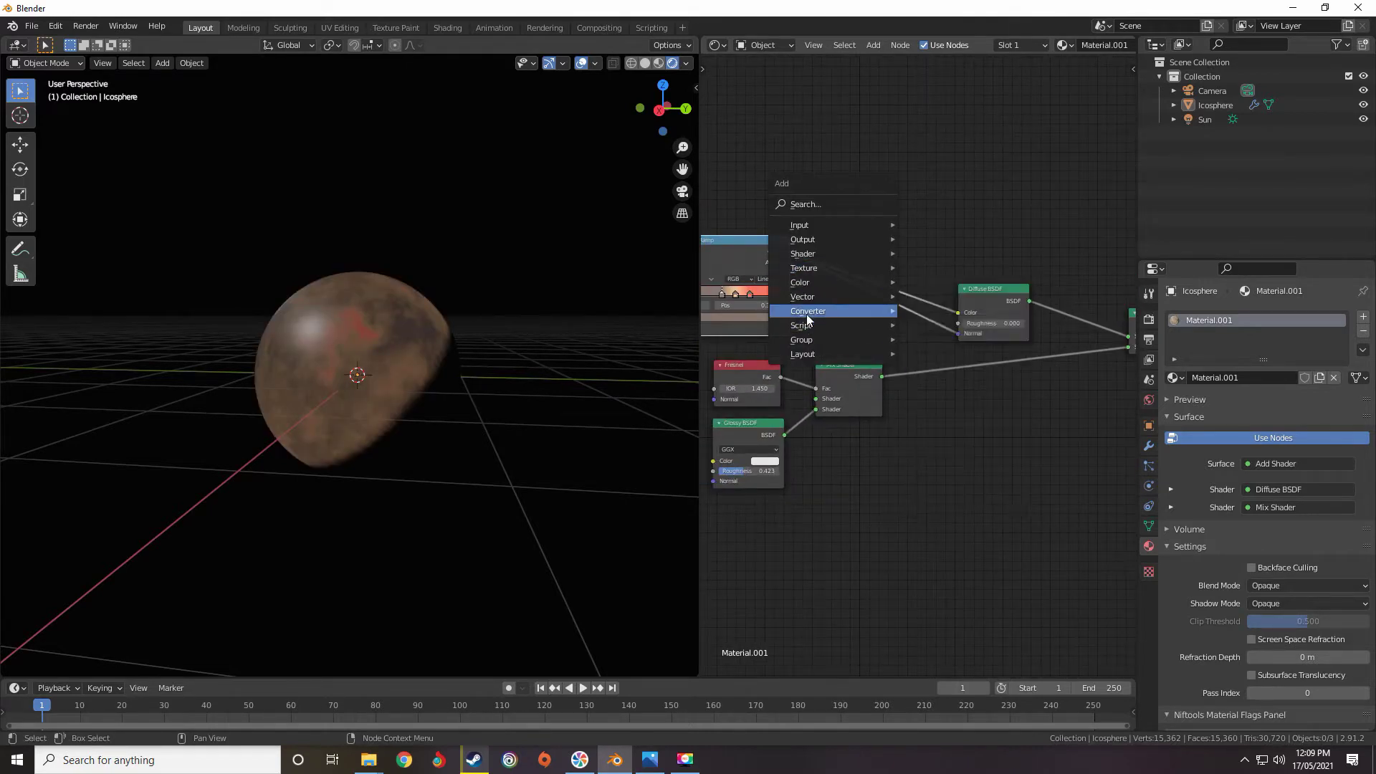
pyautogui.moveTo(808, 298)
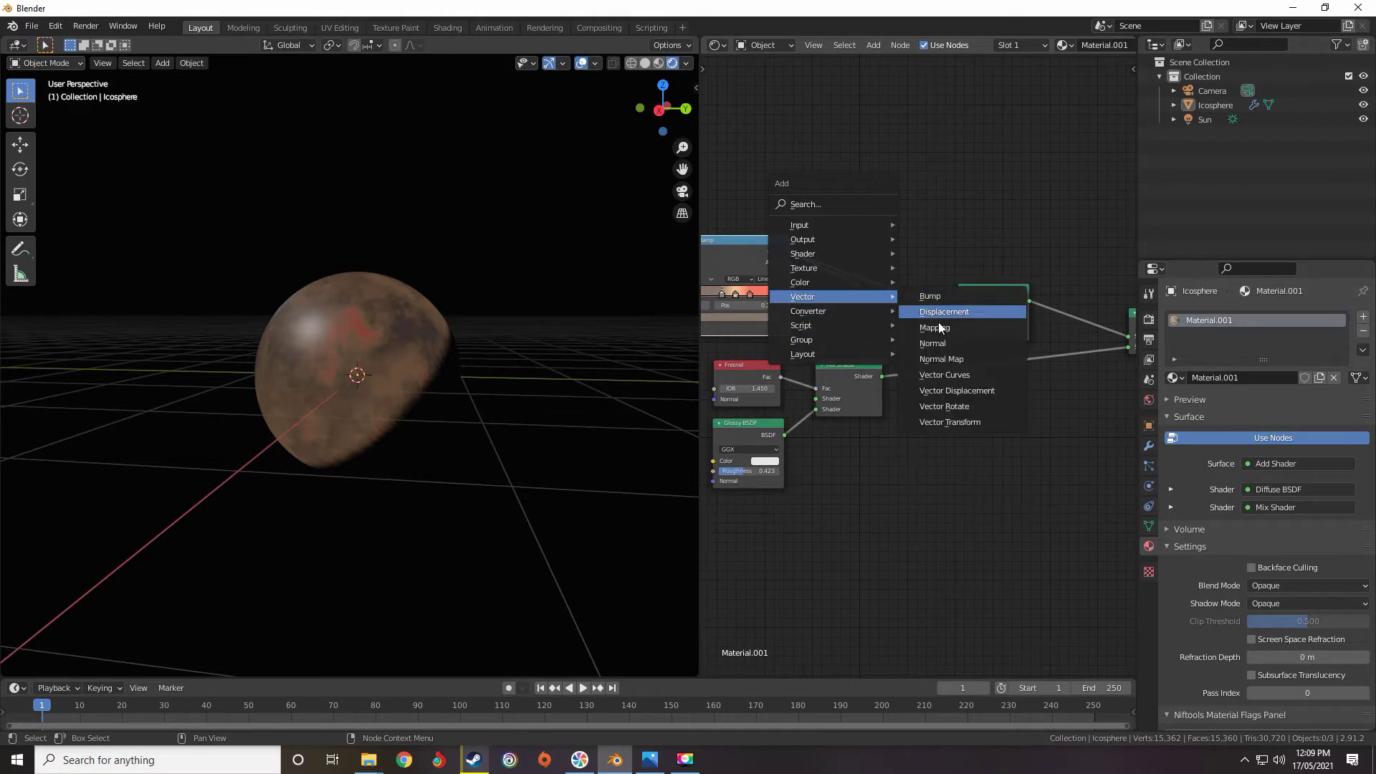
pyautogui.click(945, 358)
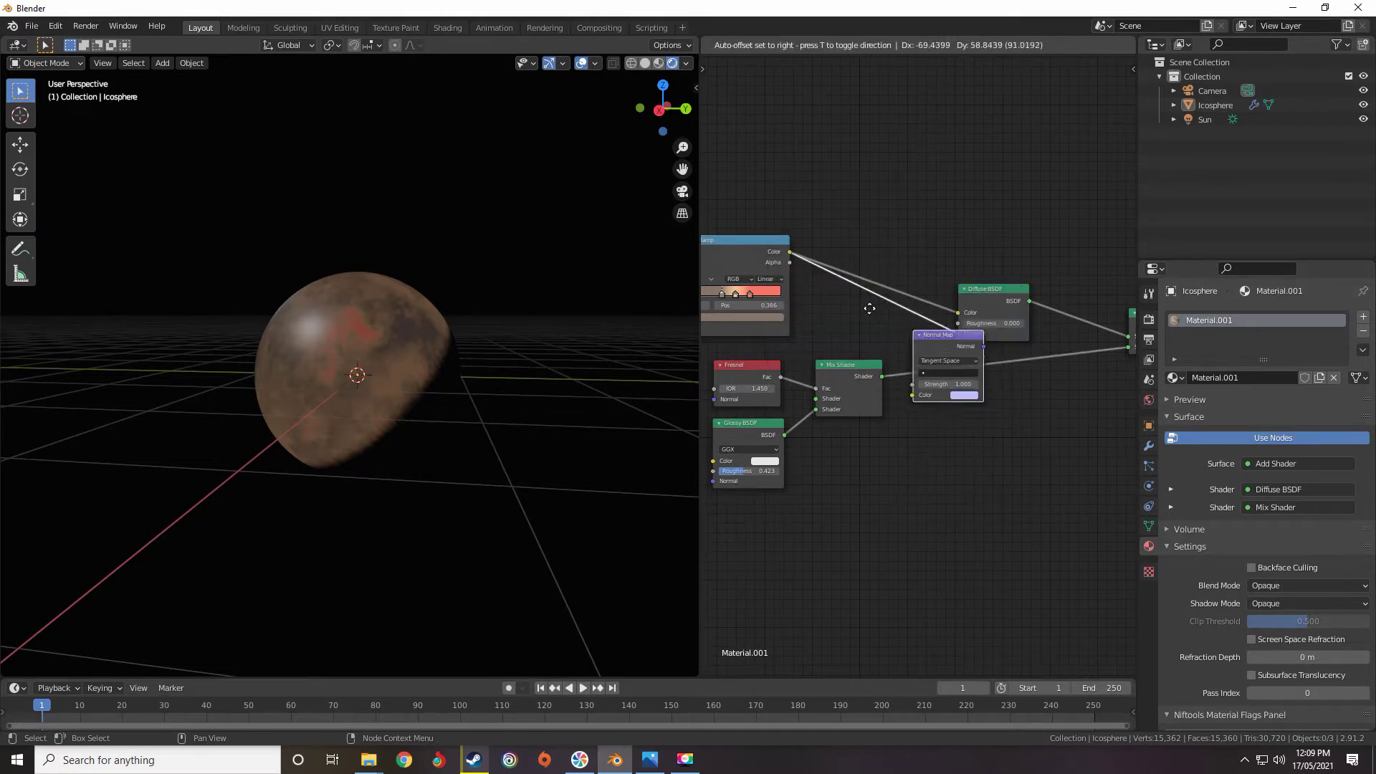
pyautogui.rightClick(854, 298)
# Insert a Bump node into the link between the ColorRamp and the Diffuse BSDF's Normal input, placed above the Mix Shader.
pyautogui.hotkey('shift', 'a')
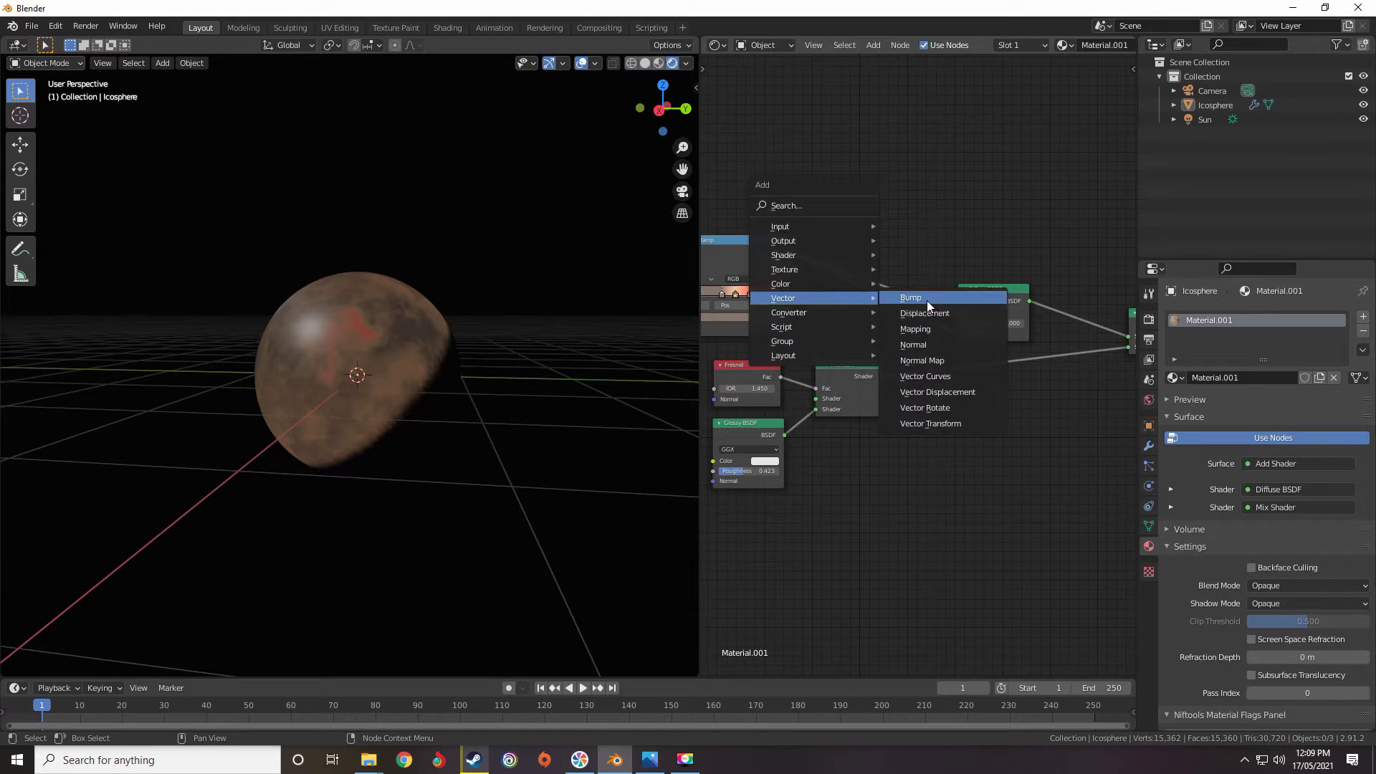
pyautogui.click(927, 300)
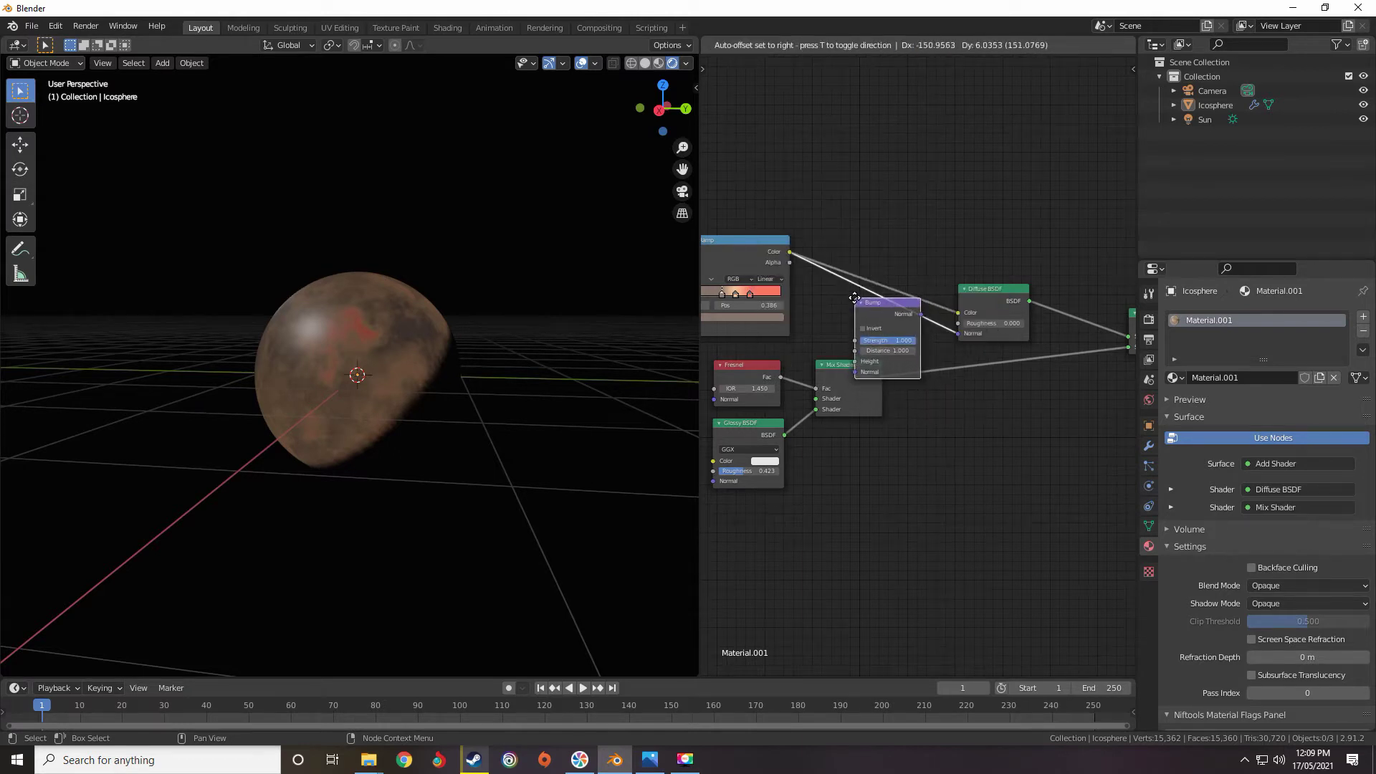
pyautogui.click(854, 298)
pyautogui.moveTo(795, 312); pyautogui.dragTo(849, 353, button='middle')
pyautogui.scroll(4, 940, 299)
pyautogui.scroll(4, 919, 305)
pyautogui.scroll(-4, 920, 305)
pyautogui.scroll(9, 849, 352)
pyautogui.moveTo(847, 324); pyautogui.dragTo(842, 195)
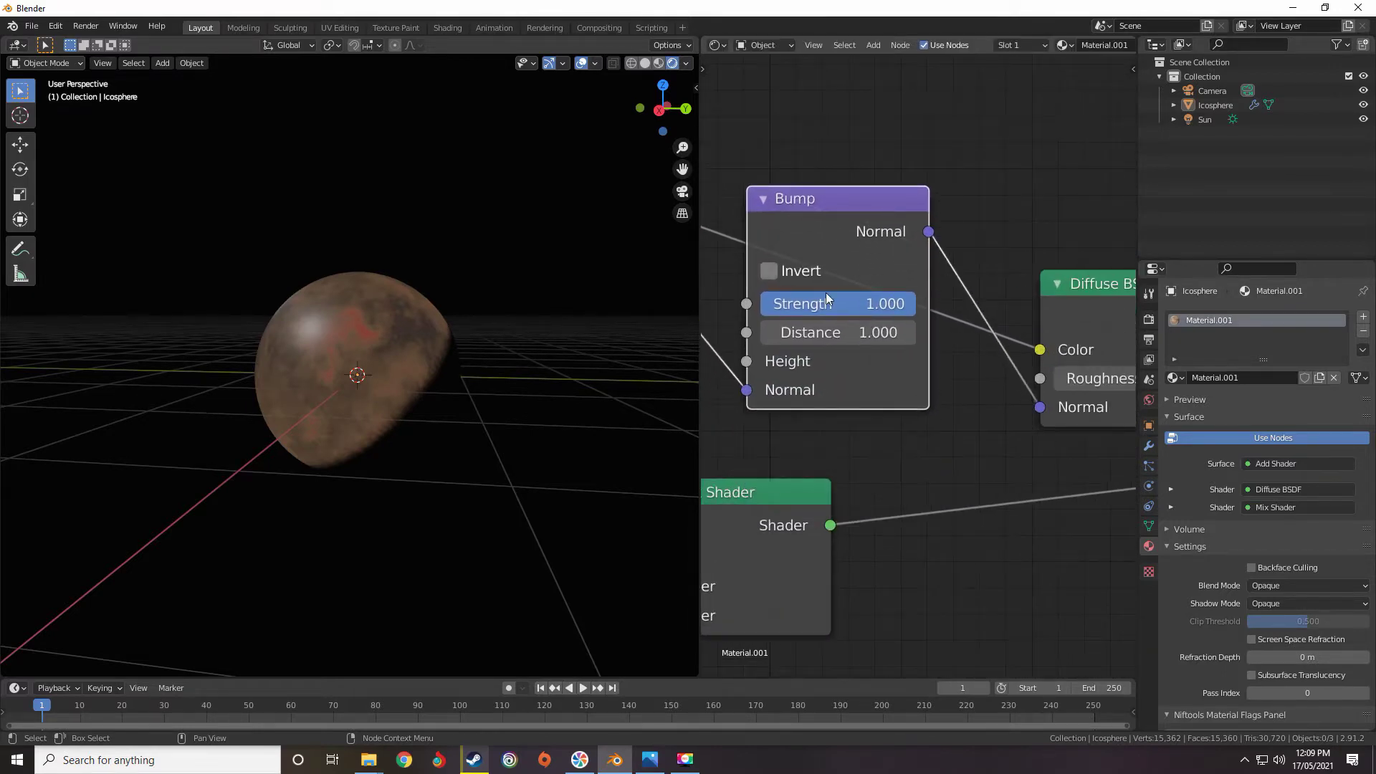
# Reposition the Bump node and reroute the ColorRamp's Color link from its Normal input to its Height input.
pyautogui.scroll(-4, 826, 296)
pyautogui.moveTo(823, 301); pyautogui.dragTo(898, 345, button='middle')
pyautogui.moveTo(896, 277); pyautogui.dragTo(885, 302)
pyautogui.scroll(1, 882, 316)
pyautogui.moveTo(728, 288); pyautogui.dragTo(807, 266, button='middle')
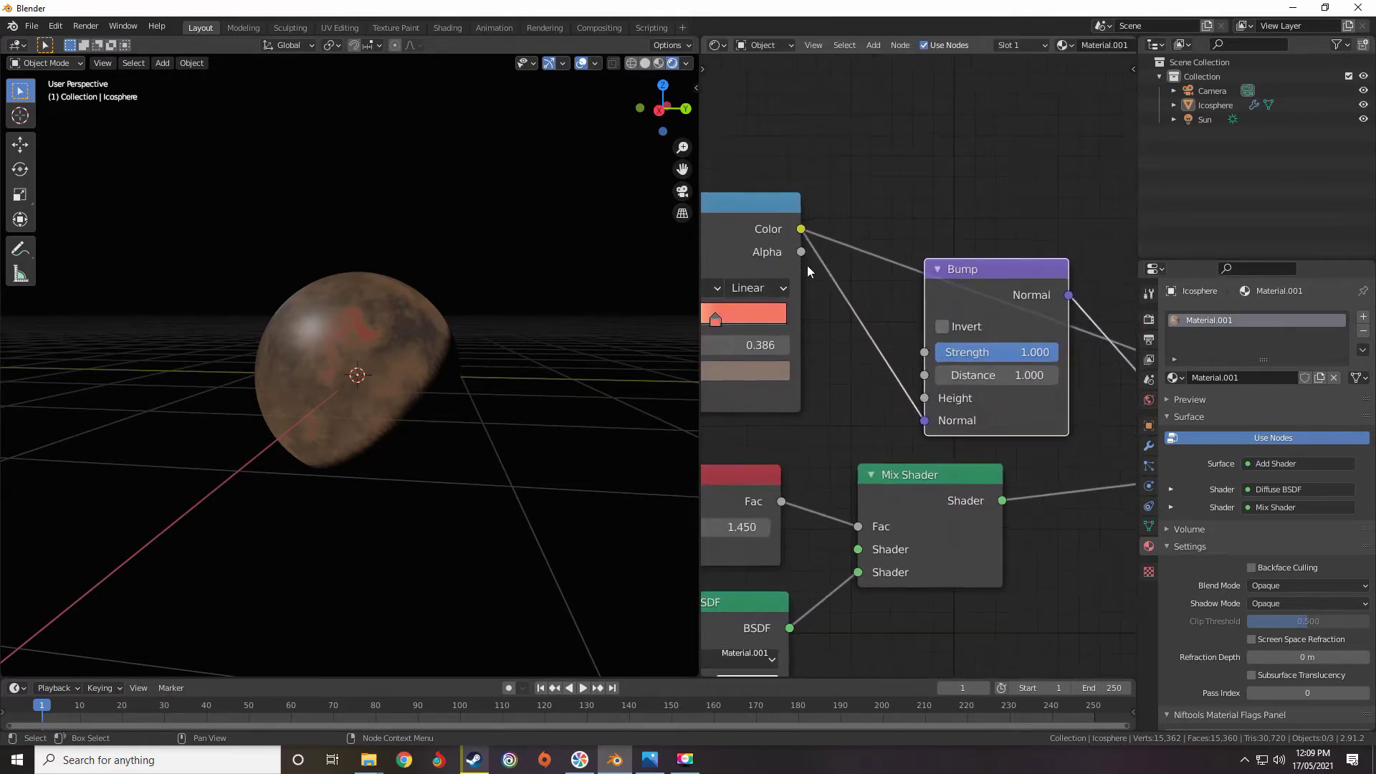
pyautogui.moveTo(819, 327); pyautogui.dragTo(848, 321, button='middle')
pyautogui.moveTo(936, 431); pyautogui.dragTo(914, 413, button='middle')
pyautogui.scroll(3, 912, 391)
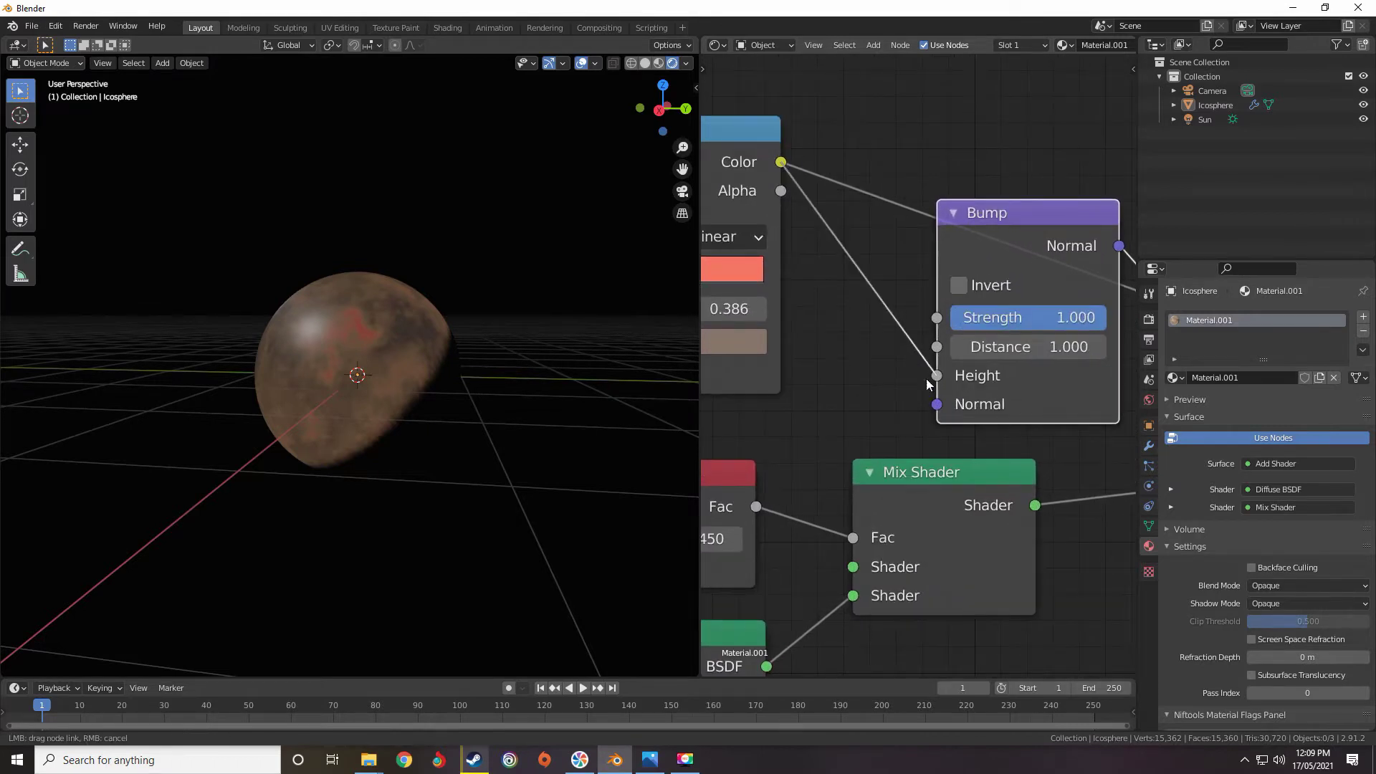
pyautogui.moveTo(927, 384); pyautogui.dragTo(932, 380)
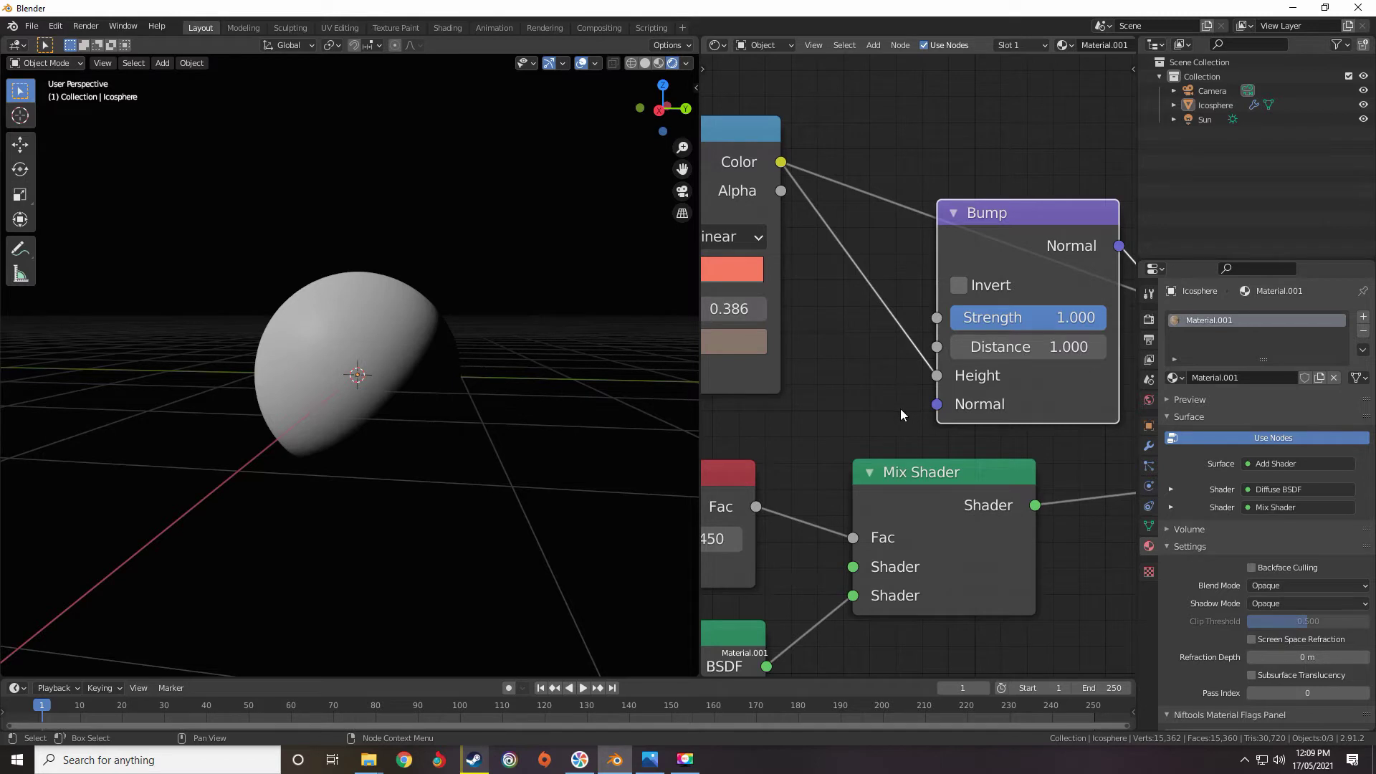
# Examine the Bump connections and the rough relief on the sphere up close from several sides.
pyautogui.scroll(-3, 871, 359)
pyautogui.moveTo(824, 314); pyautogui.dragTo(939, 329, button='middle')
pyautogui.moveTo(823, 256); pyautogui.dragTo(924, 258, button='middle')
pyautogui.scroll(3, 987, 295)
pyautogui.moveTo(986, 296); pyautogui.dragTo(796, 269, button='middle')
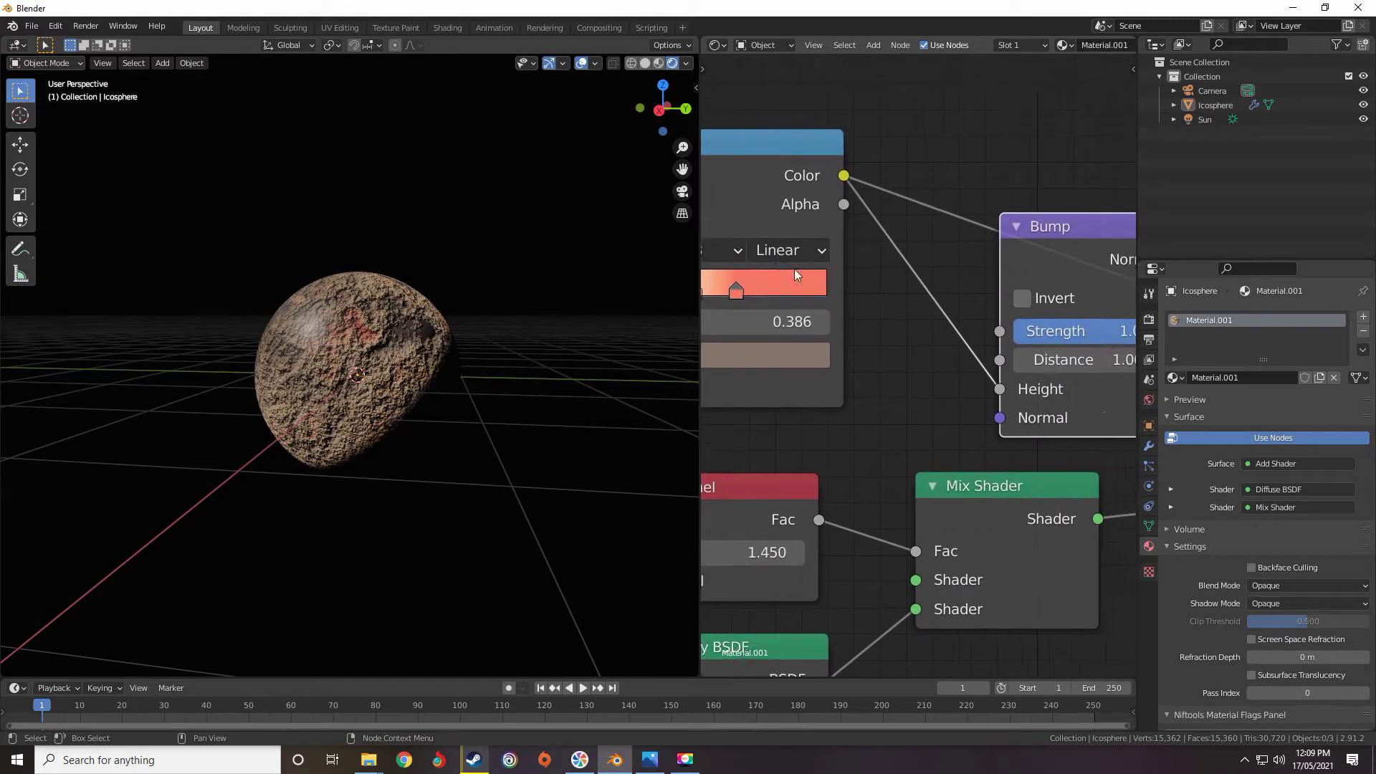
pyautogui.scroll(-1, 893, 348)
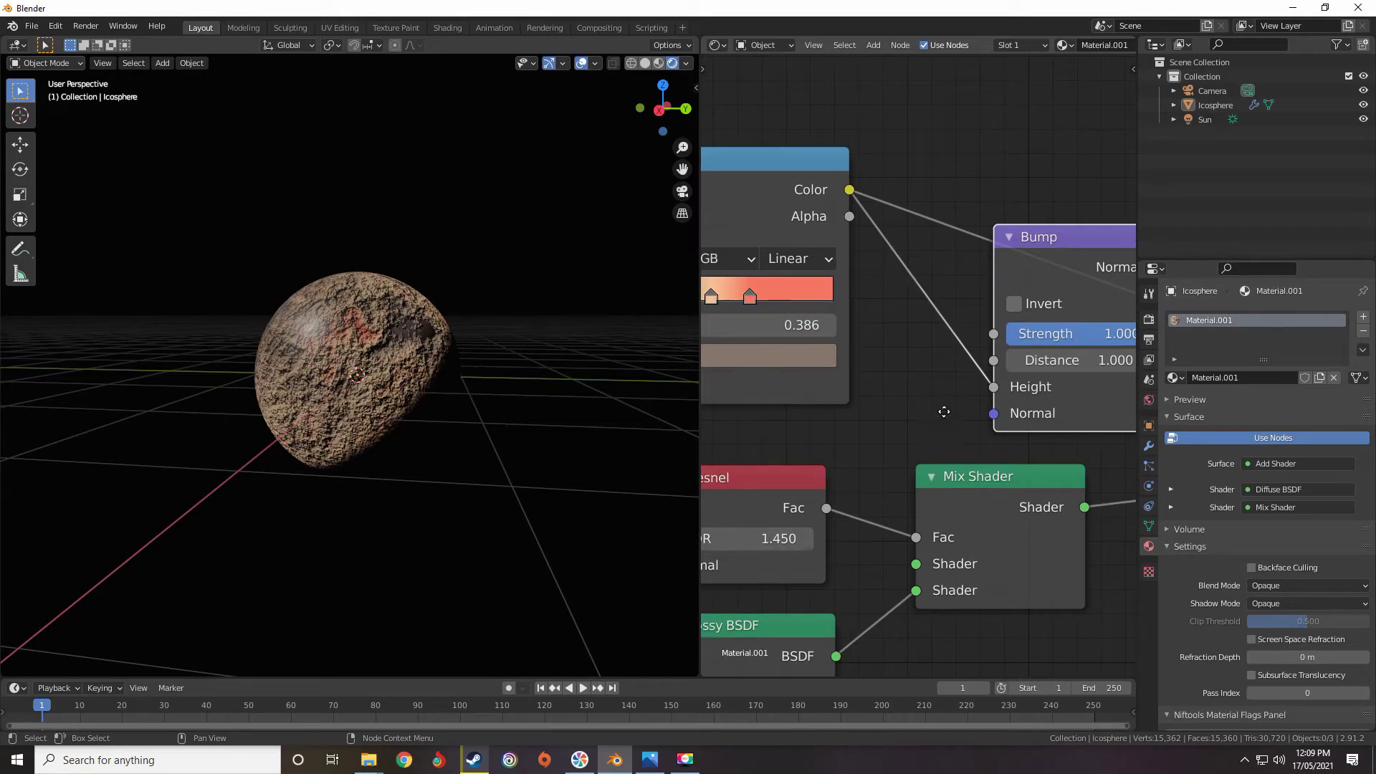
pyautogui.moveTo(944, 412); pyautogui.dragTo(1017, 402, button='middle')
pyautogui.scroll(5, 505, 365)
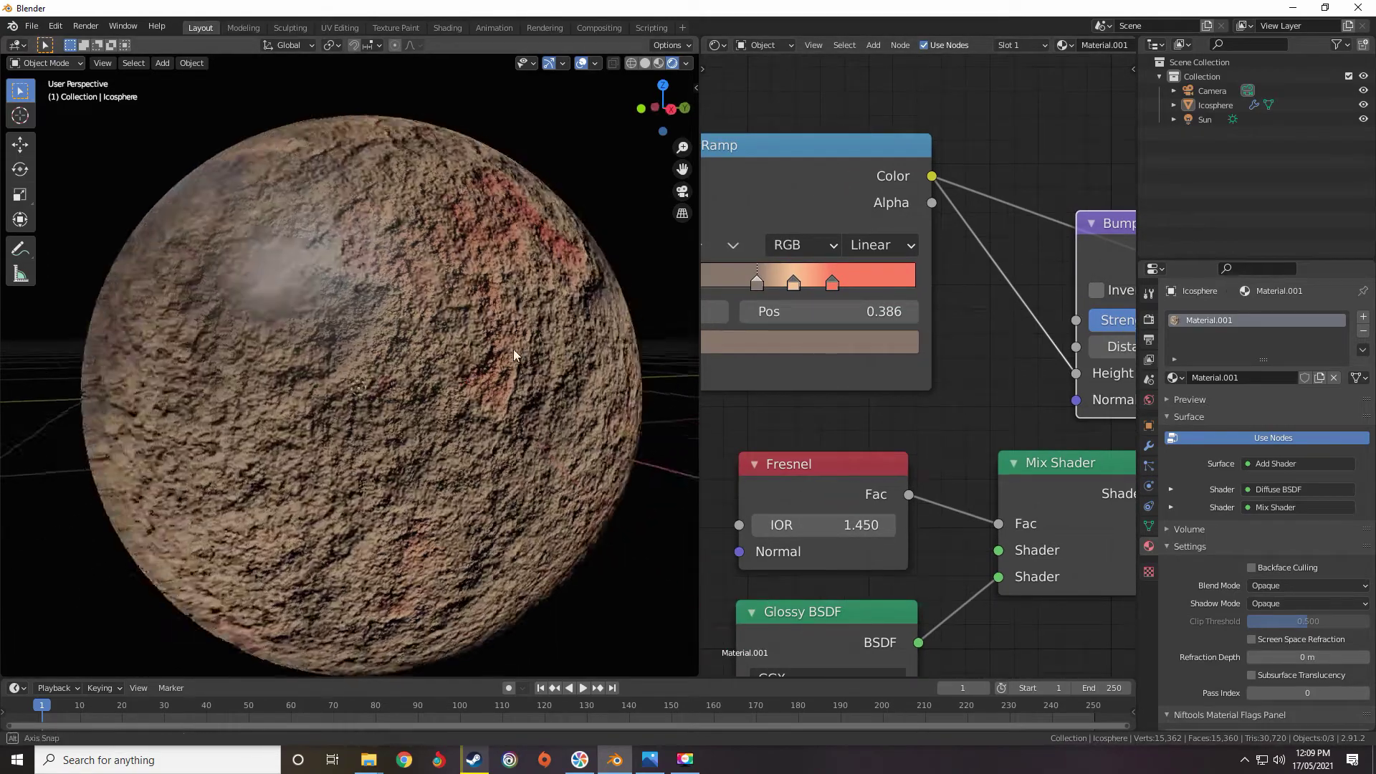
pyautogui.moveTo(539, 344); pyautogui.dragTo(503, 291, button='middle')
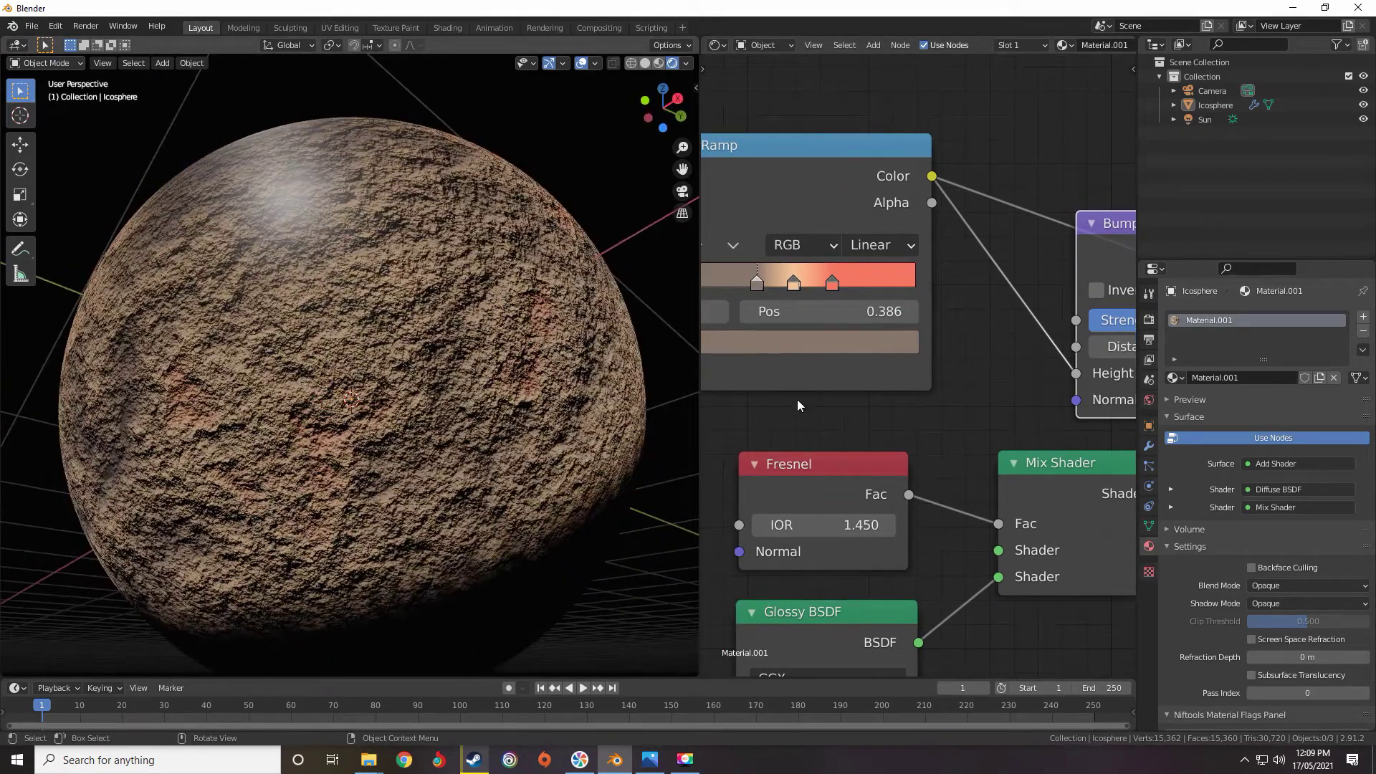
# Move the Fresnel, Glossy BSDF and Mix Shader nodes together to sit beneath the Bump and Diffuse BSDF nodes.
pyautogui.scroll(-4, 860, 391)
pyautogui.moveTo(933, 385); pyautogui.dragTo(853, 329, button='middle')
pyautogui.scroll(5, 832, 394)
pyautogui.scroll(-5, 850, 342)
pyautogui.scroll(-3, 860, 423)
pyautogui.moveTo(961, 498); pyautogui.dragTo(929, 411)
pyautogui.scroll(3, 882, 398)
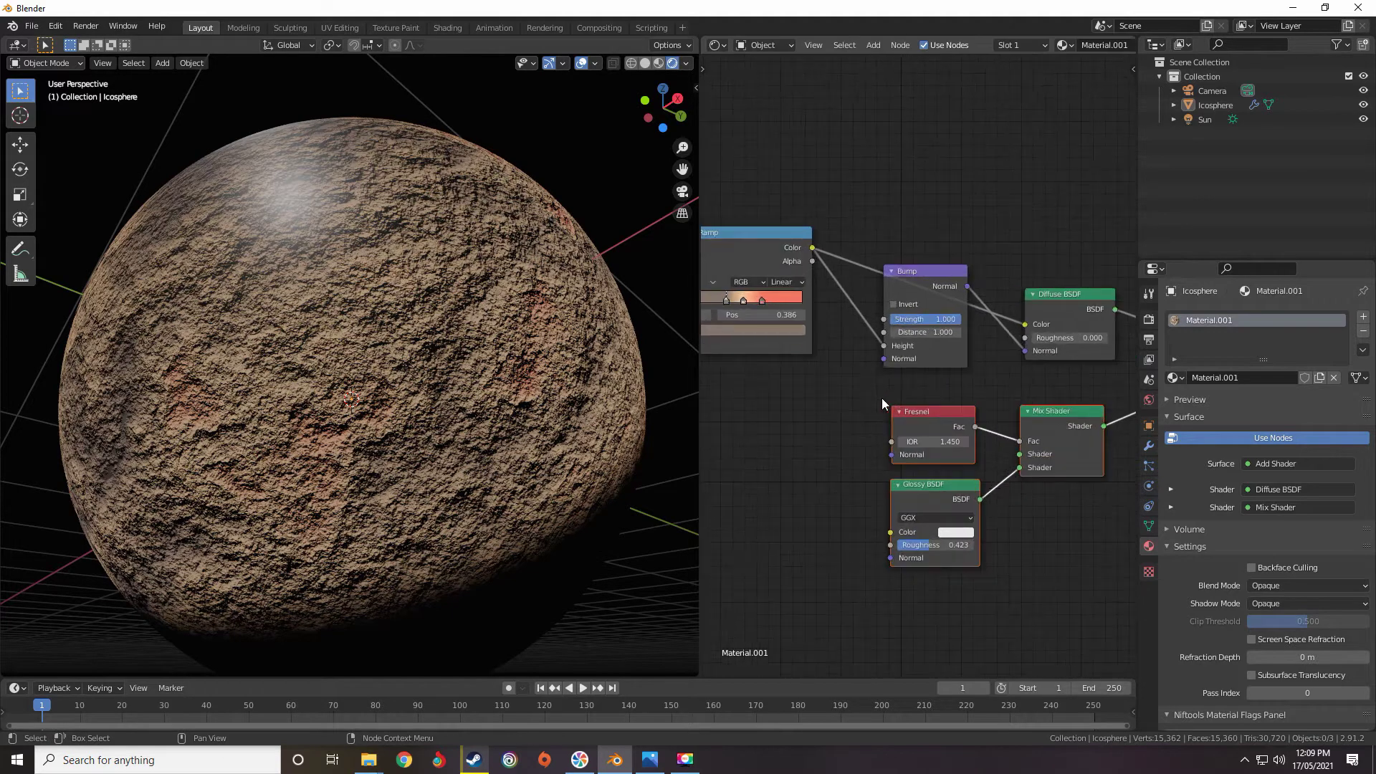
# Link the Bump's Normal output to the Glossy BSDF's Normal input and view the sphere from another side.
pyautogui.scroll(-2, 836, 308)
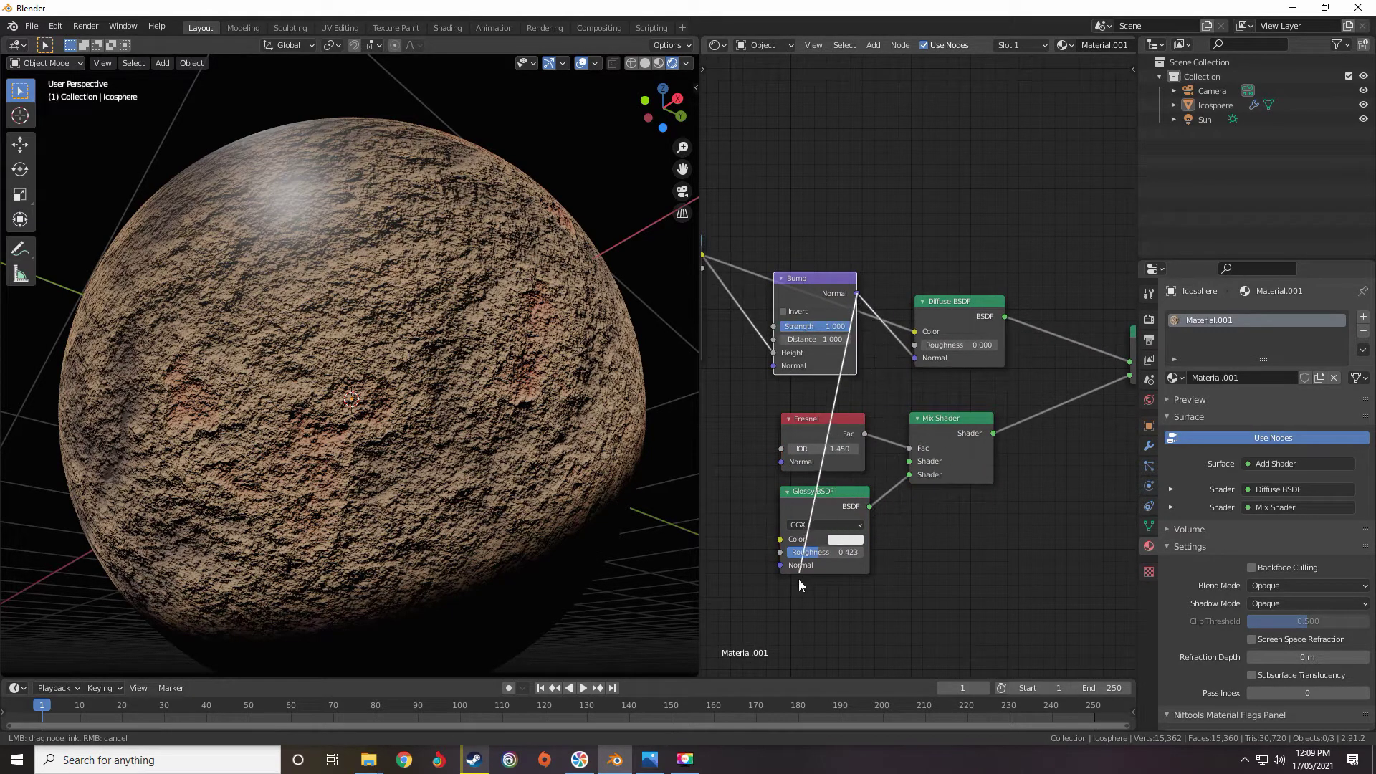
pyautogui.moveTo(799, 579); pyautogui.dragTo(785, 570)
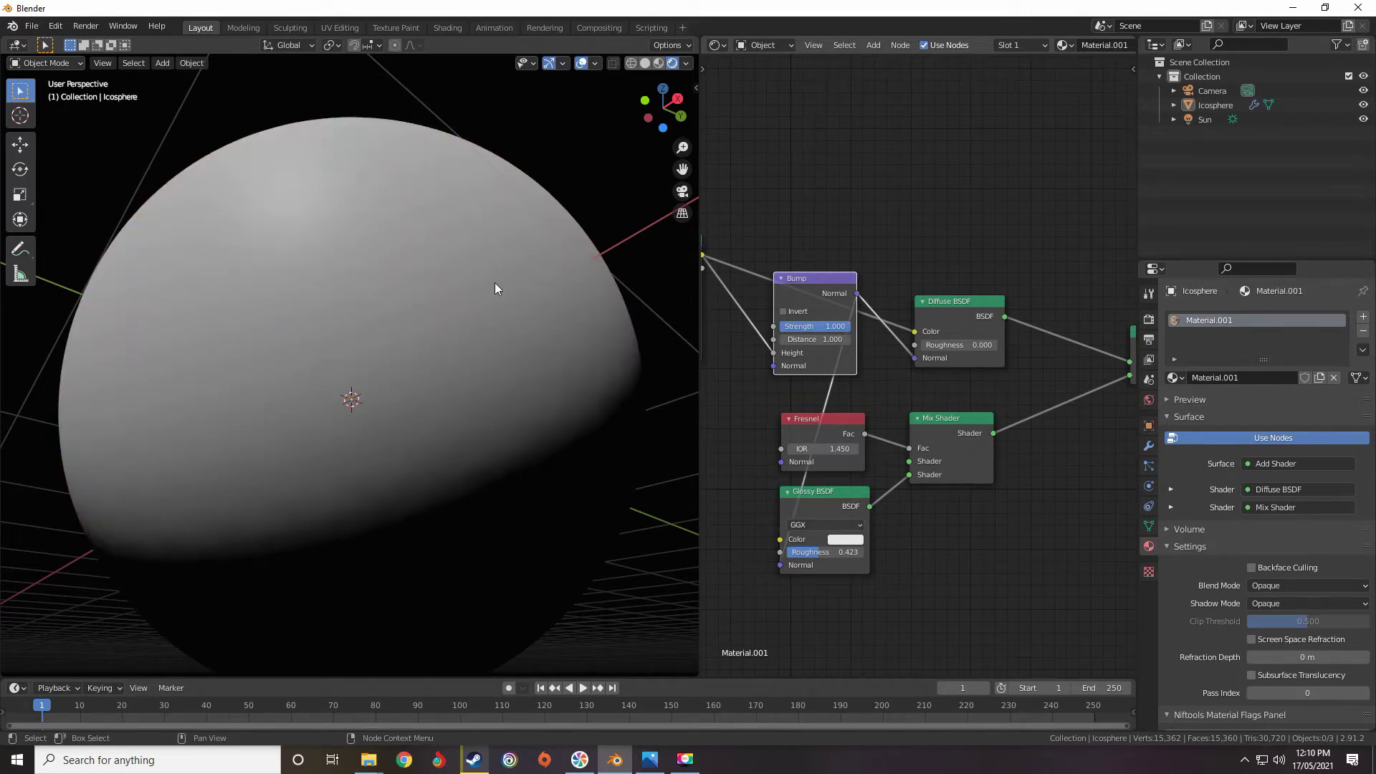
pyautogui.moveTo(416, 263)
pyautogui.mouseDown(button='middle')
pyautogui.moveTo(488, 299)
pyautogui.moveTo(471, 212)
pyautogui.mouseUp(button='middle')
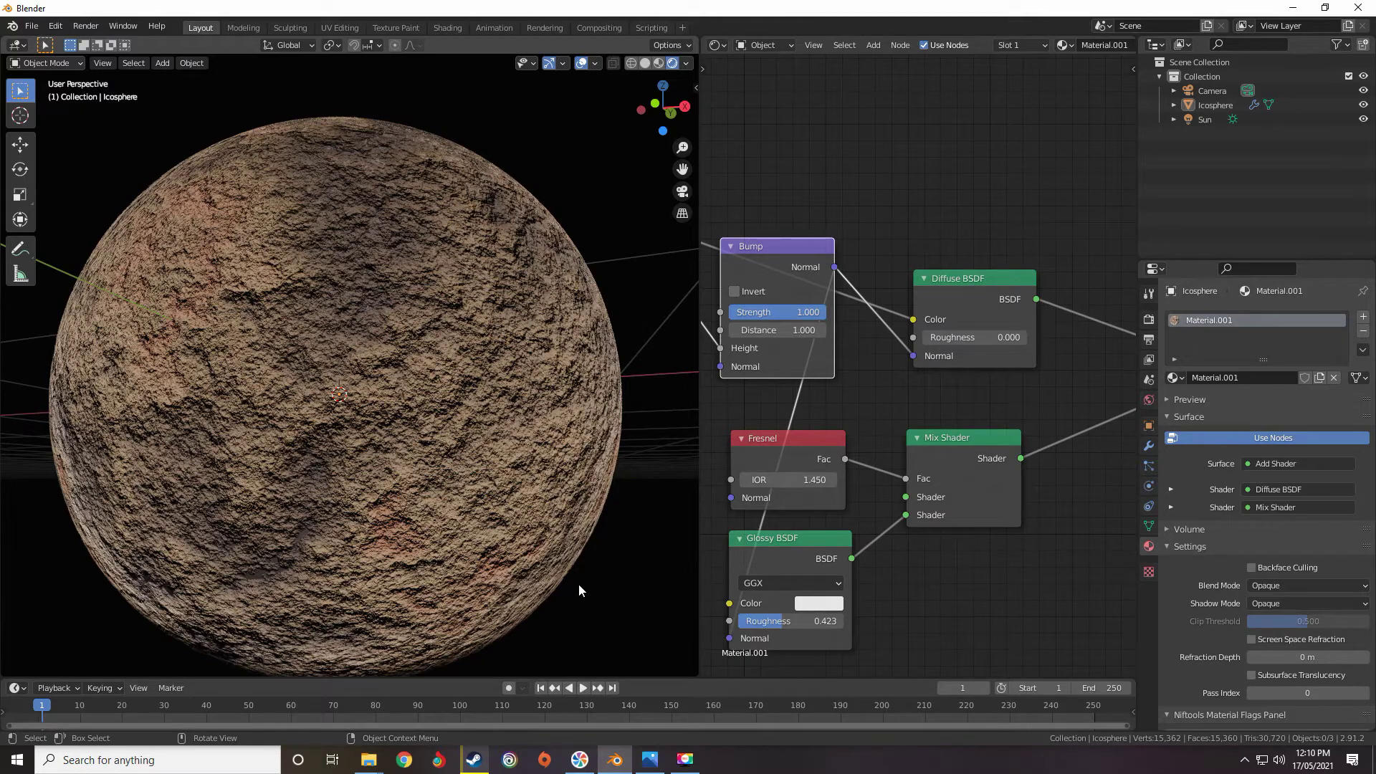
# Link the ColorRamp's Color output to the Fresnel's Normal input and check the relief around the sphere.
pyautogui.scroll(1, 570, 159)
pyautogui.scroll(-3, 519, 276)
pyautogui.scroll(2, 519, 276)
pyautogui.moveTo(739, 439); pyautogui.dragTo(859, 420, button='middle')
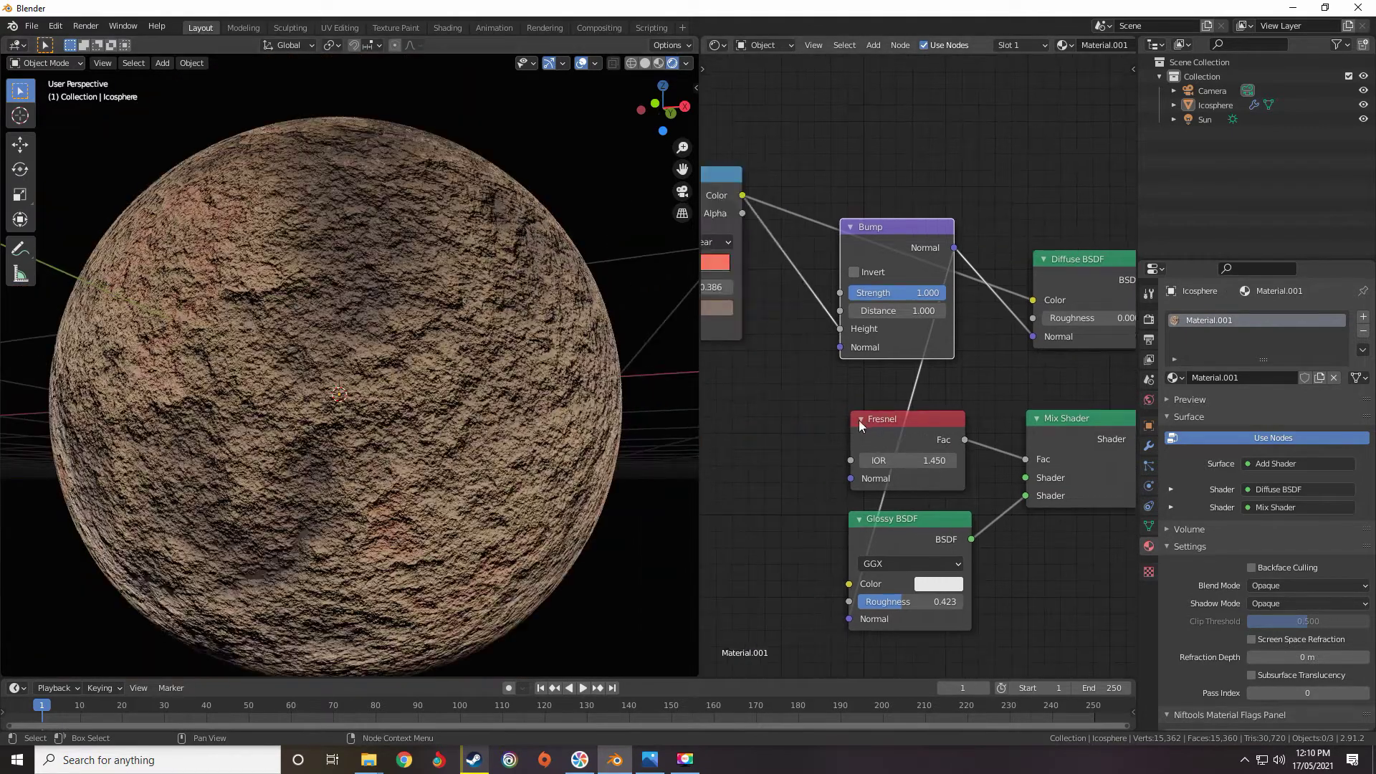
pyautogui.click(851, 481)
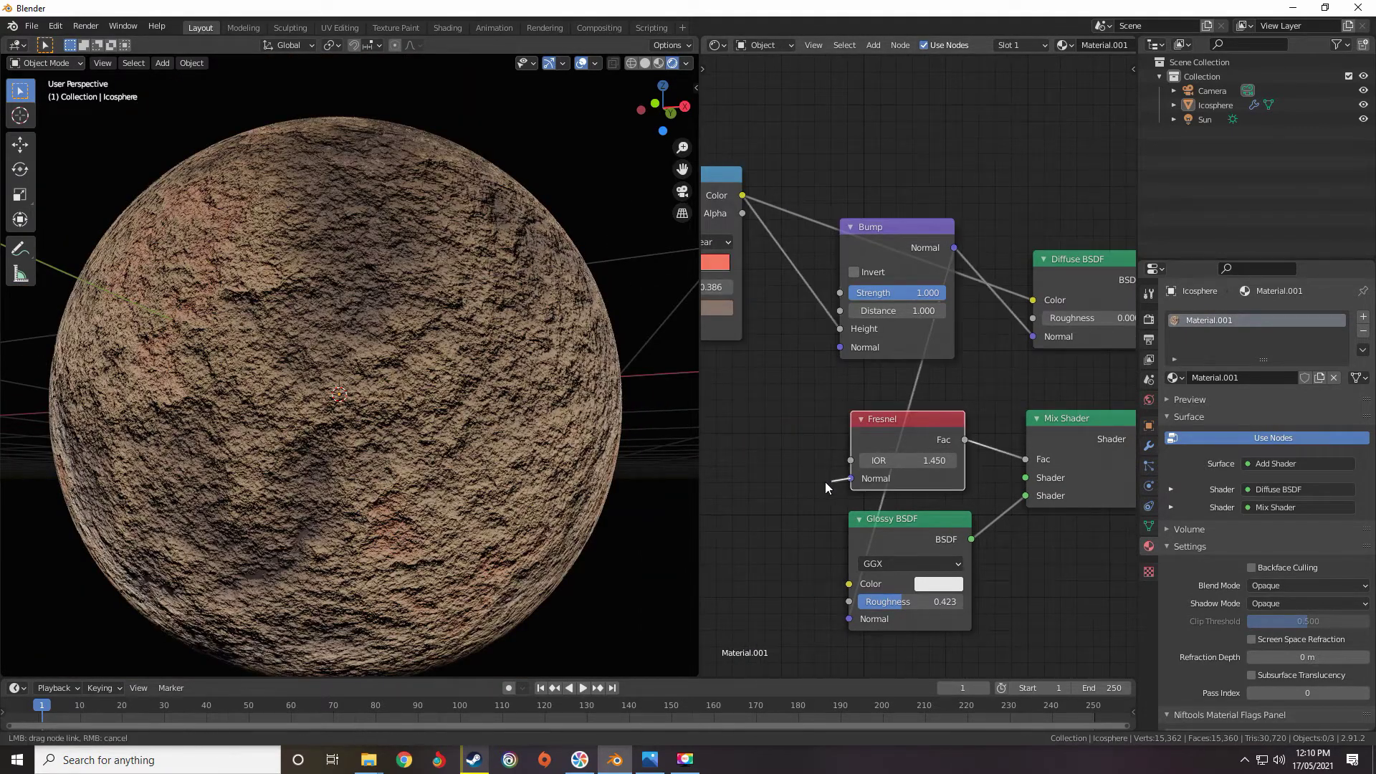
pyautogui.moveTo(859, 472); pyautogui.dragTo(913, 445, button='middle')
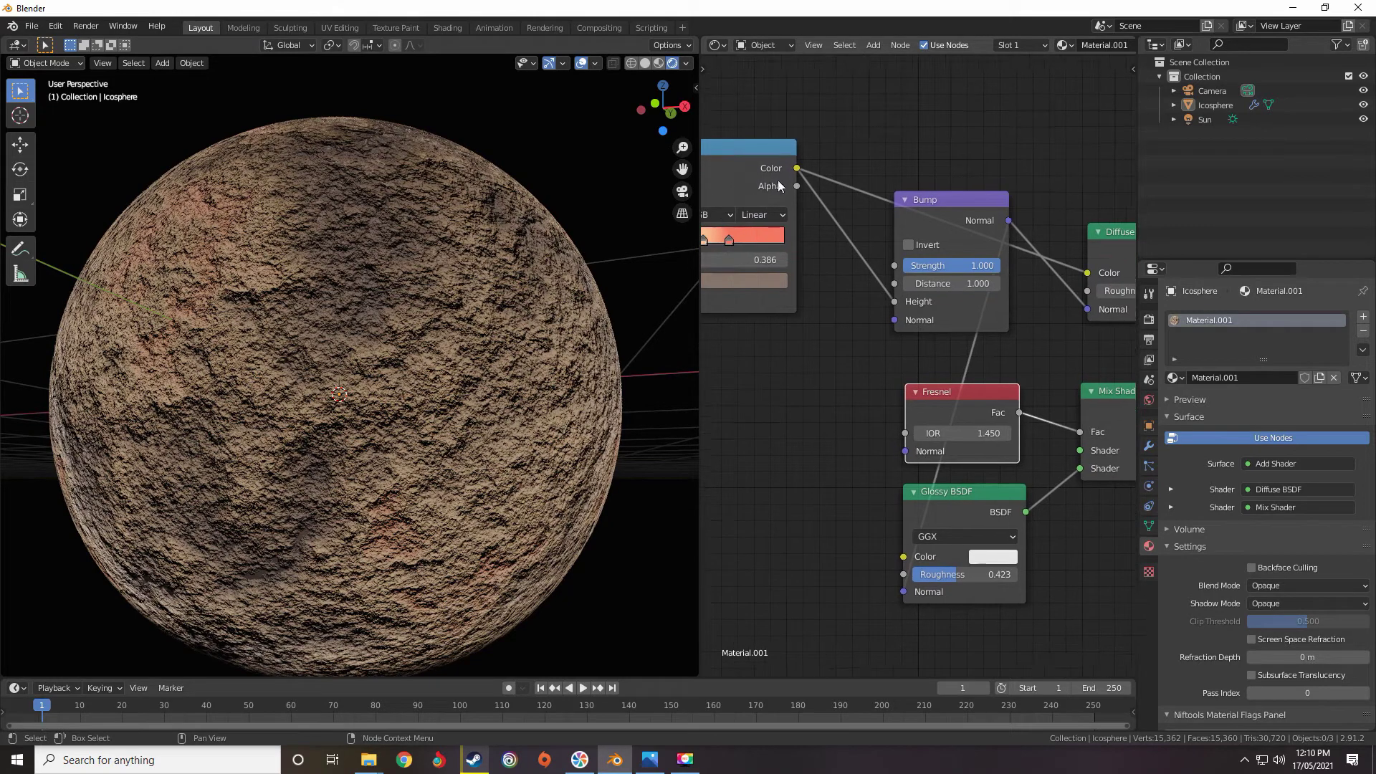
pyautogui.moveTo(796, 168); pyautogui.dragTo(910, 453)
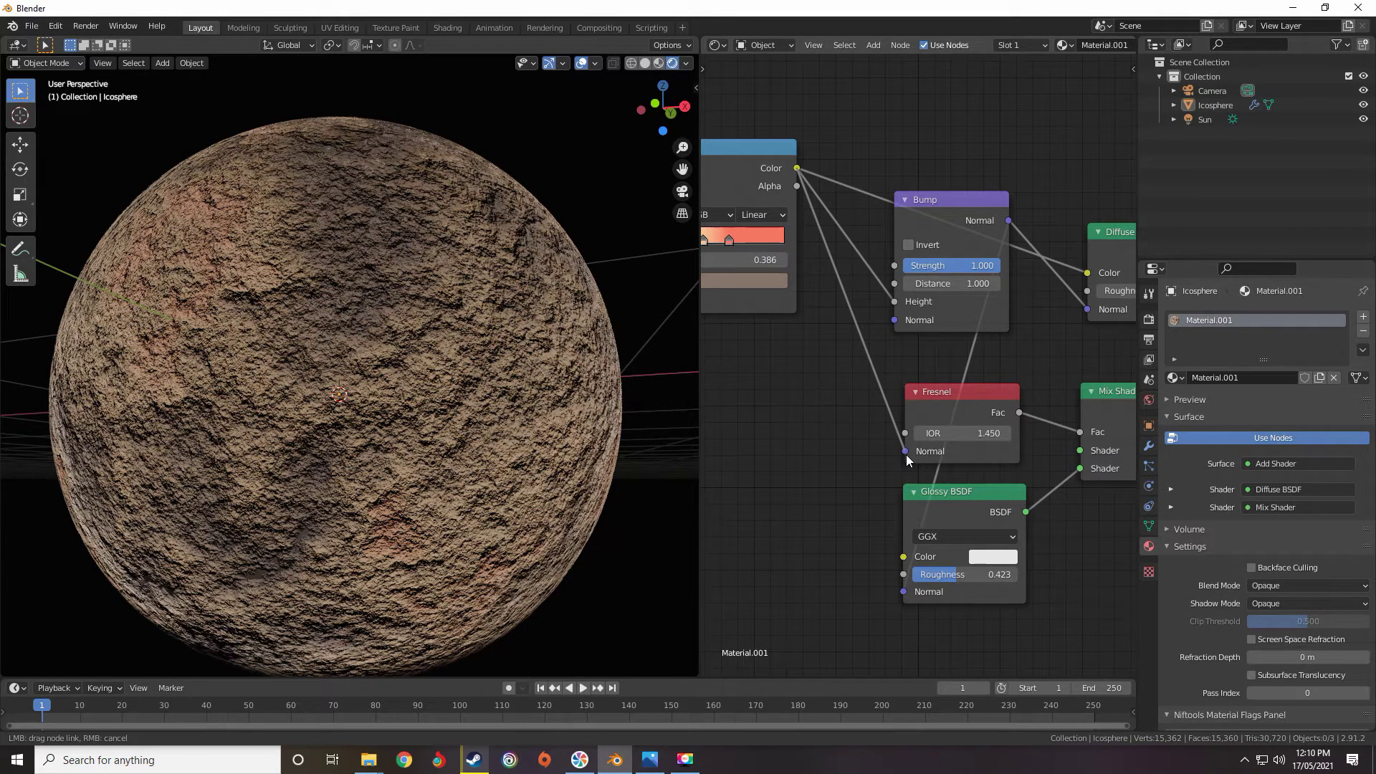
pyautogui.moveTo(906, 454); pyautogui.dragTo(906, 455)
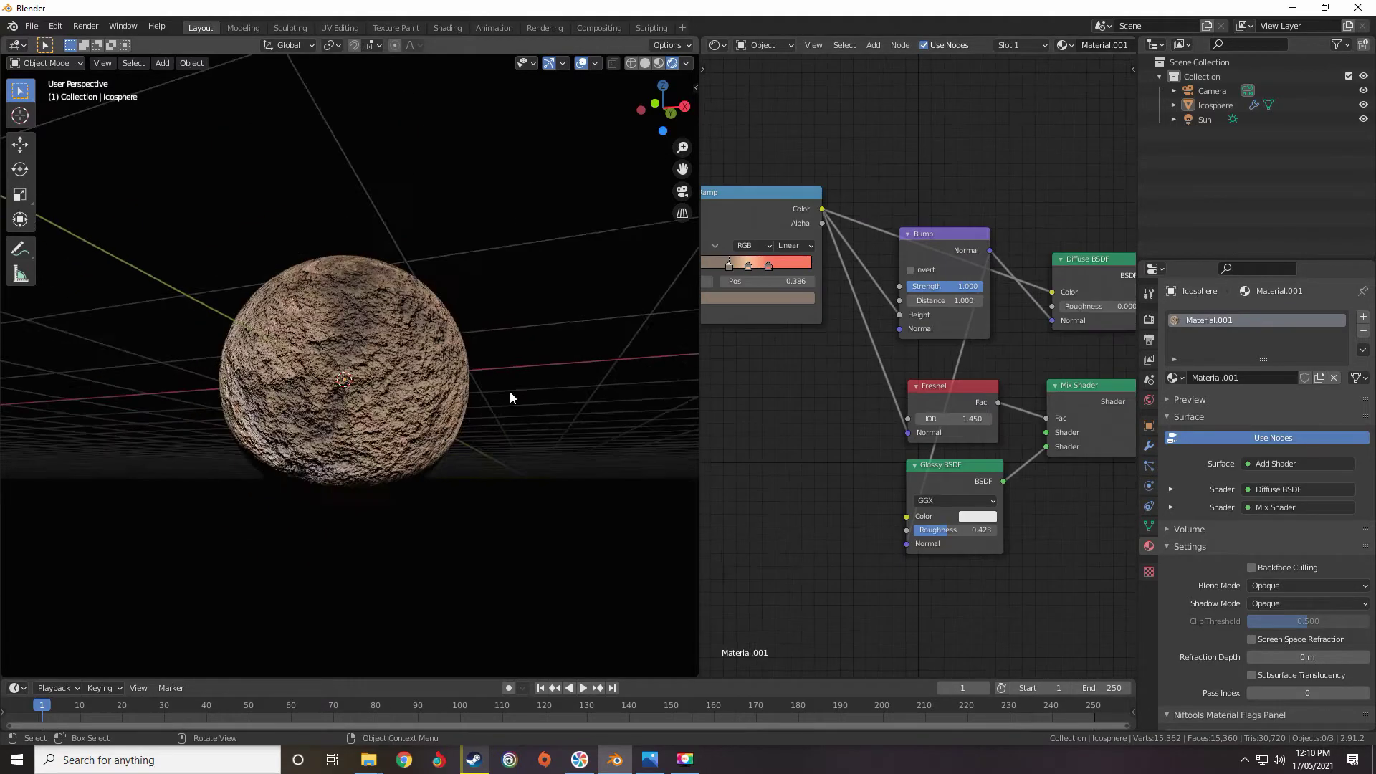
pyautogui.scroll(5, 510, 390)
pyautogui.moveTo(510, 390); pyautogui.dragTo(422, 449, button='middle')
pyautogui.scroll(-2, 868, 366)
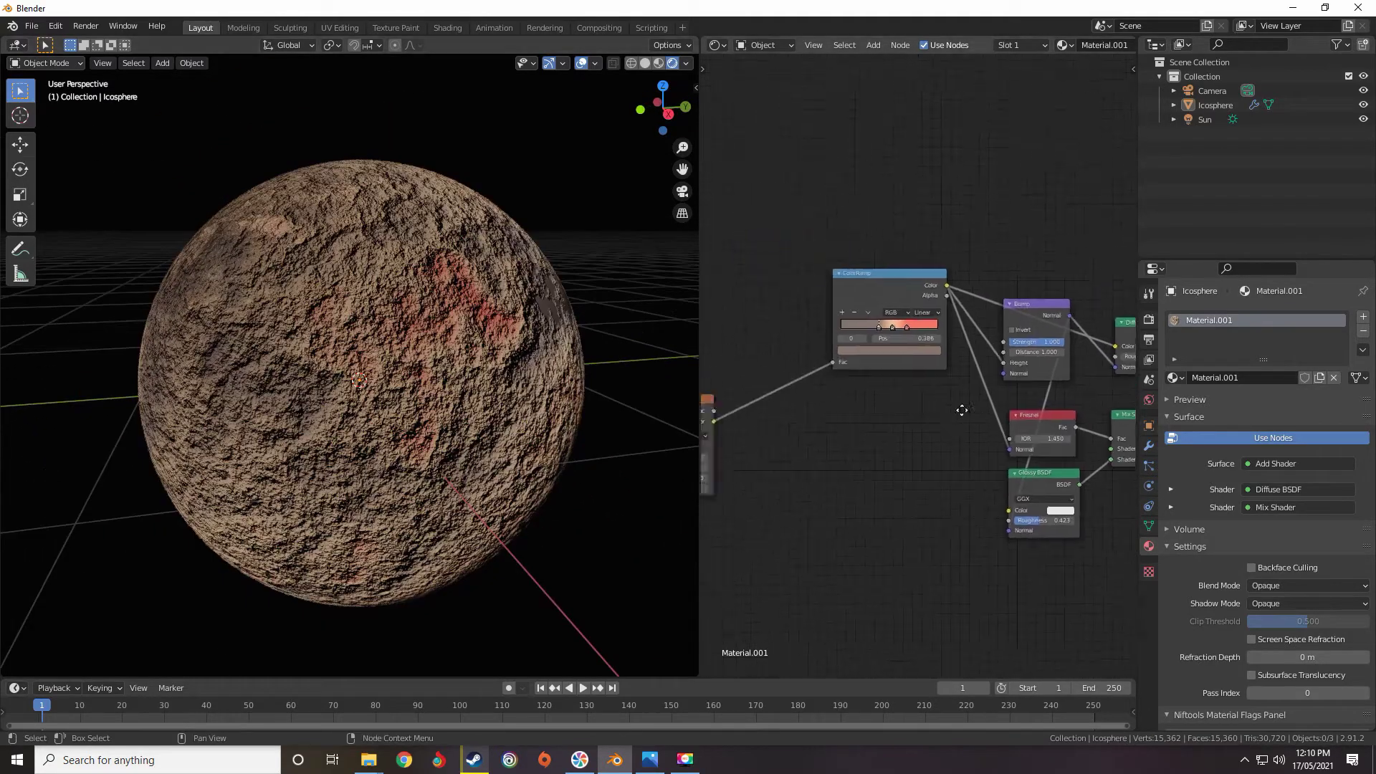
# Insert a Math node into the link between the ColorRamp's Color output and the Fresnel's Normal input.
pyautogui.scroll(4, 868, 366)
pyautogui.moveTo(868, 366); pyautogui.dragTo(853, 367, button='middle')
pyautogui.scroll(4, 853, 367)
pyautogui.scroll(-7, 853, 367)
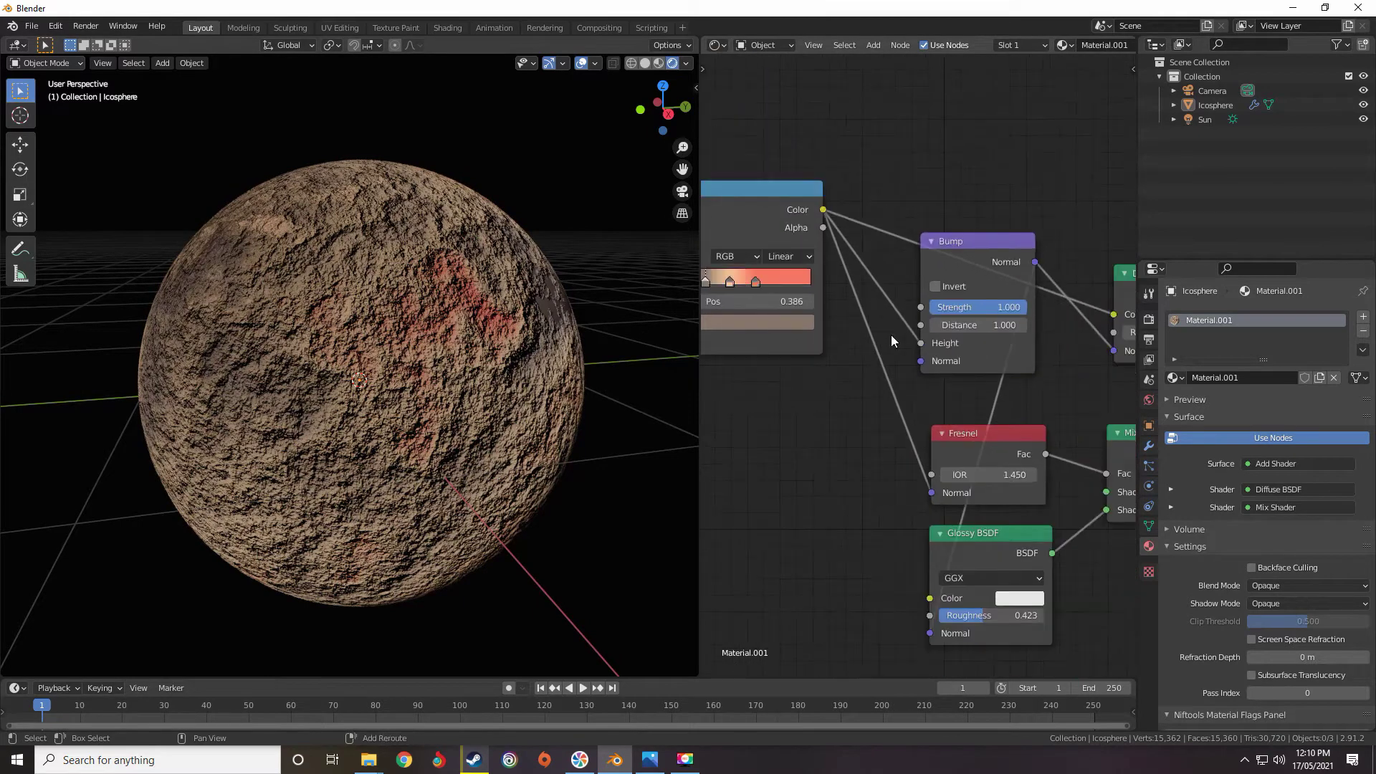
pyautogui.hotkey('shift', 'a')
pyautogui.moveTo(891, 335)
pyautogui.moveTo(845, 353)
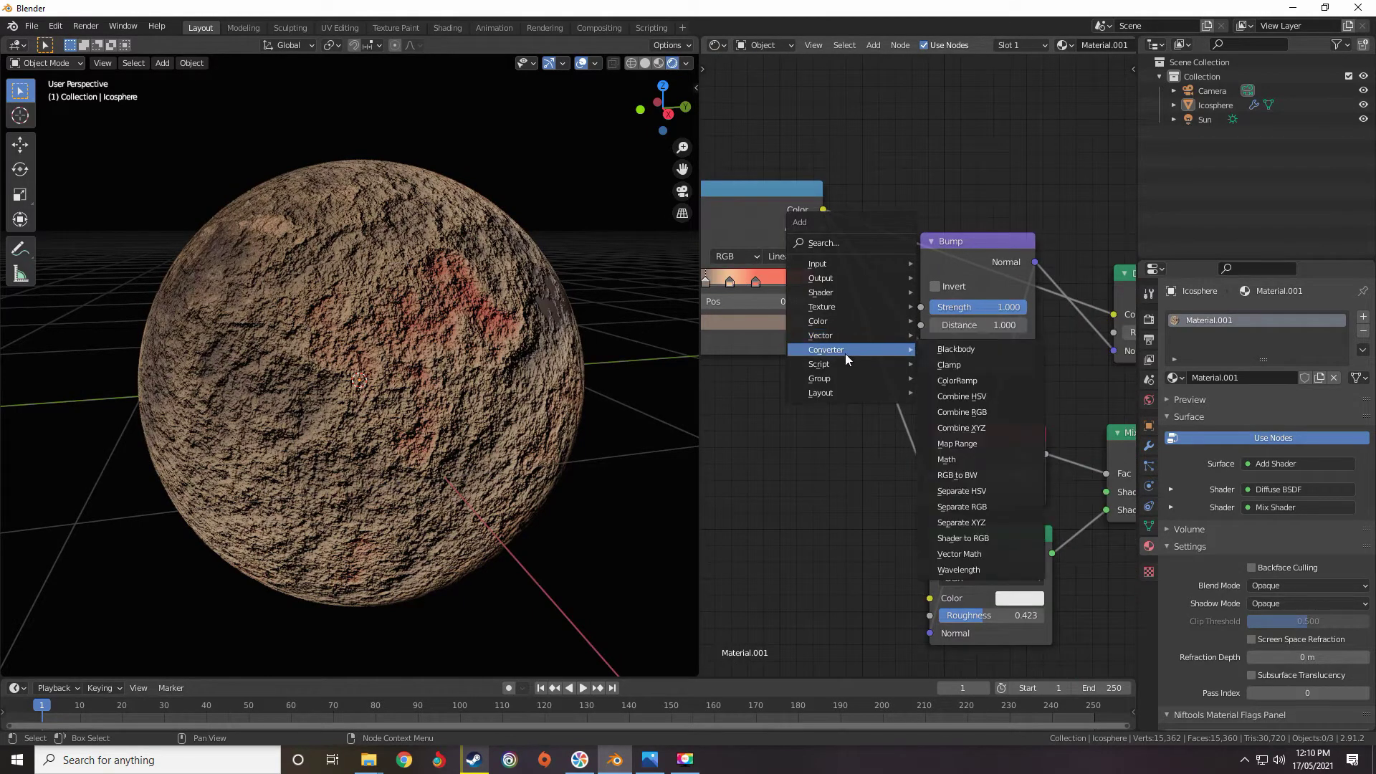
pyautogui.click(954, 444)
pyautogui.click(885, 238)
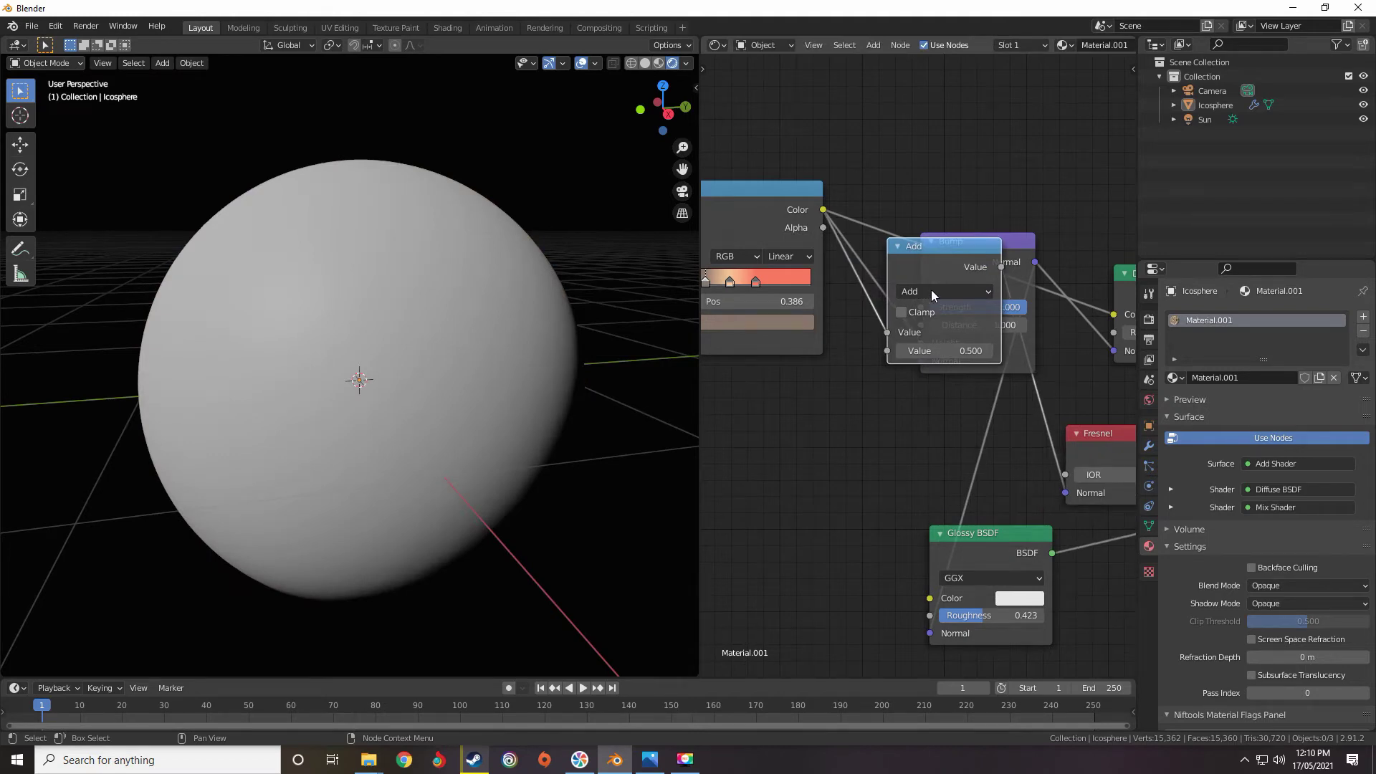
# Set the Math node's operation to Multiply and inspect the sphere's lit side from farther away.
pyautogui.click(931, 290)
pyautogui.click(526, 368)
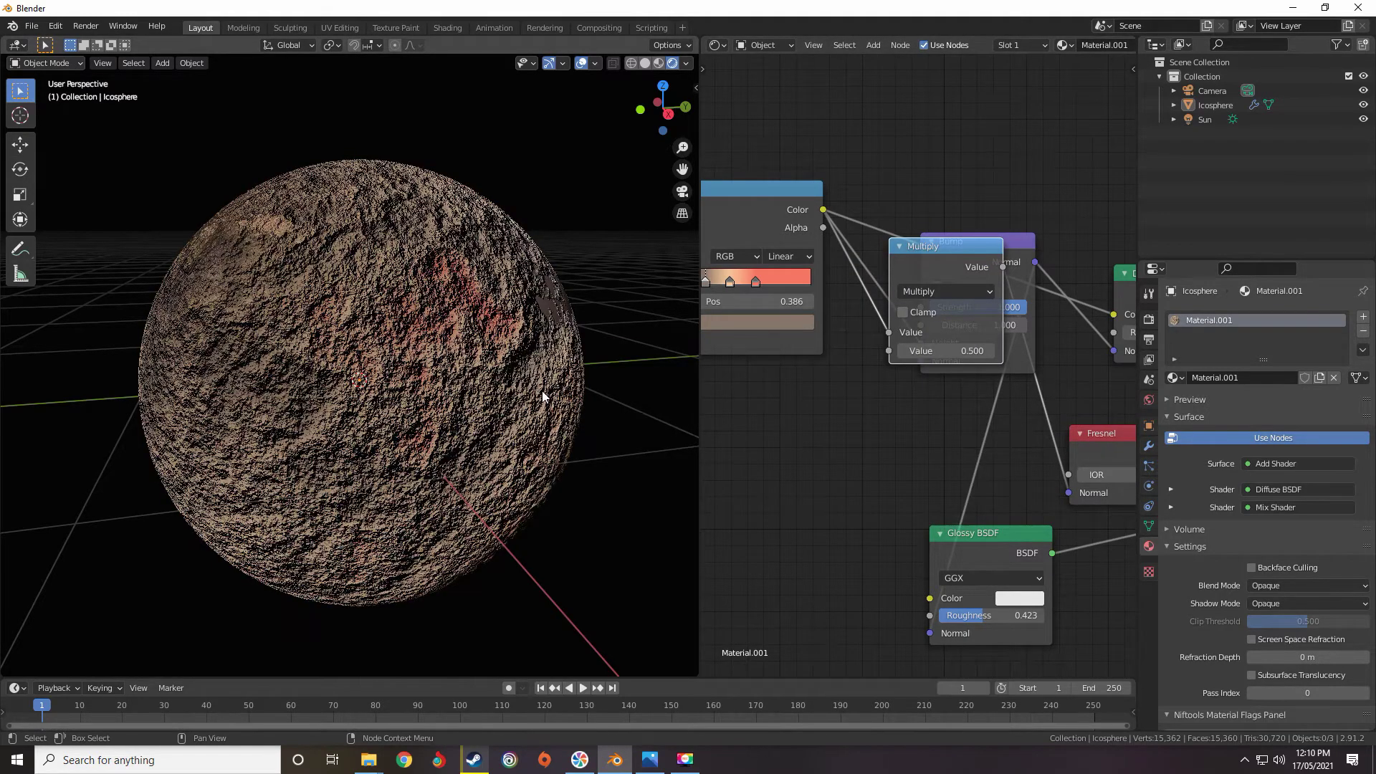
pyautogui.scroll(-5, 539, 393)
pyautogui.moveTo(539, 395)
pyautogui.mouseDown(button='middle')
pyautogui.moveTo(497, 385)
pyautogui.moveTo(523, 376)
pyautogui.moveTo(513, 387)
pyautogui.mouseUp(button='middle')
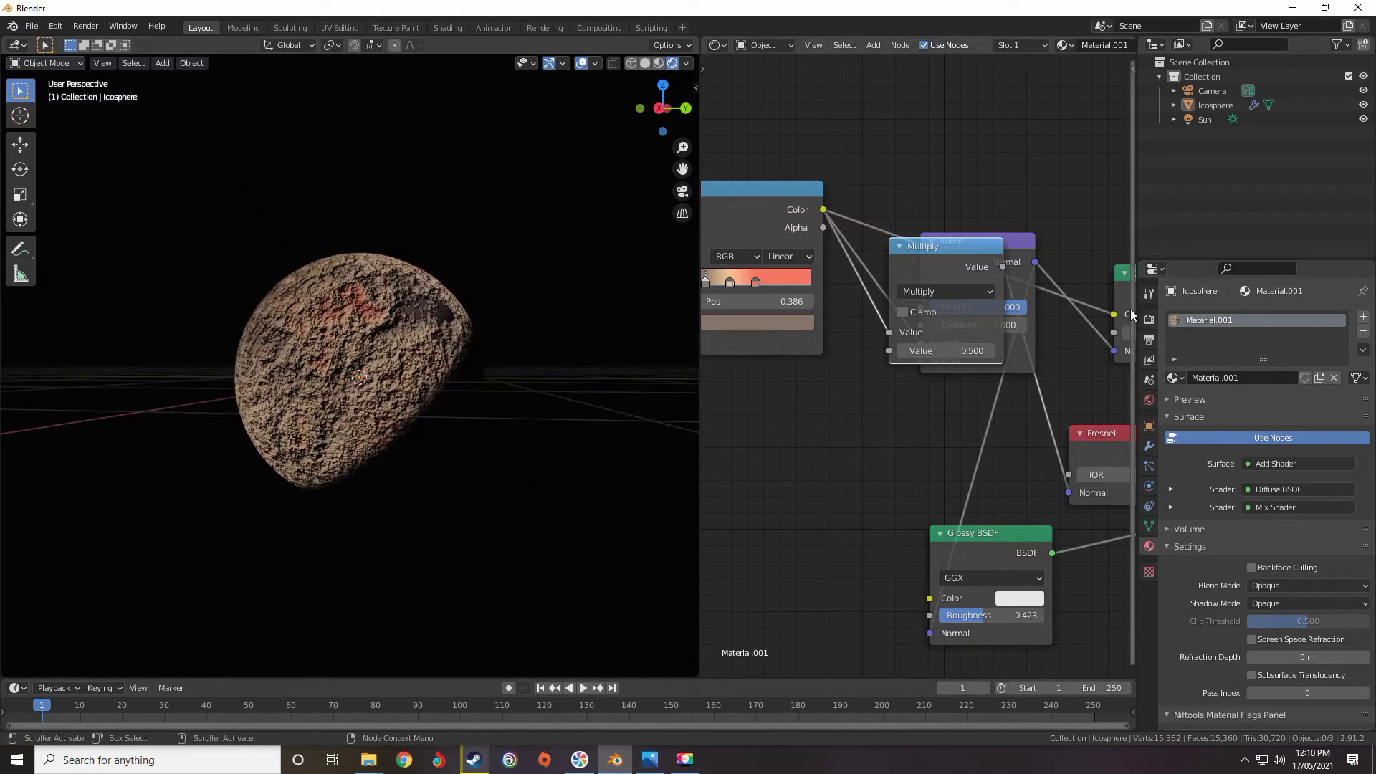
# Open the scene's render settings and view the available render engines.
pyautogui.click(1149, 318)
pyautogui.click(1273, 317)
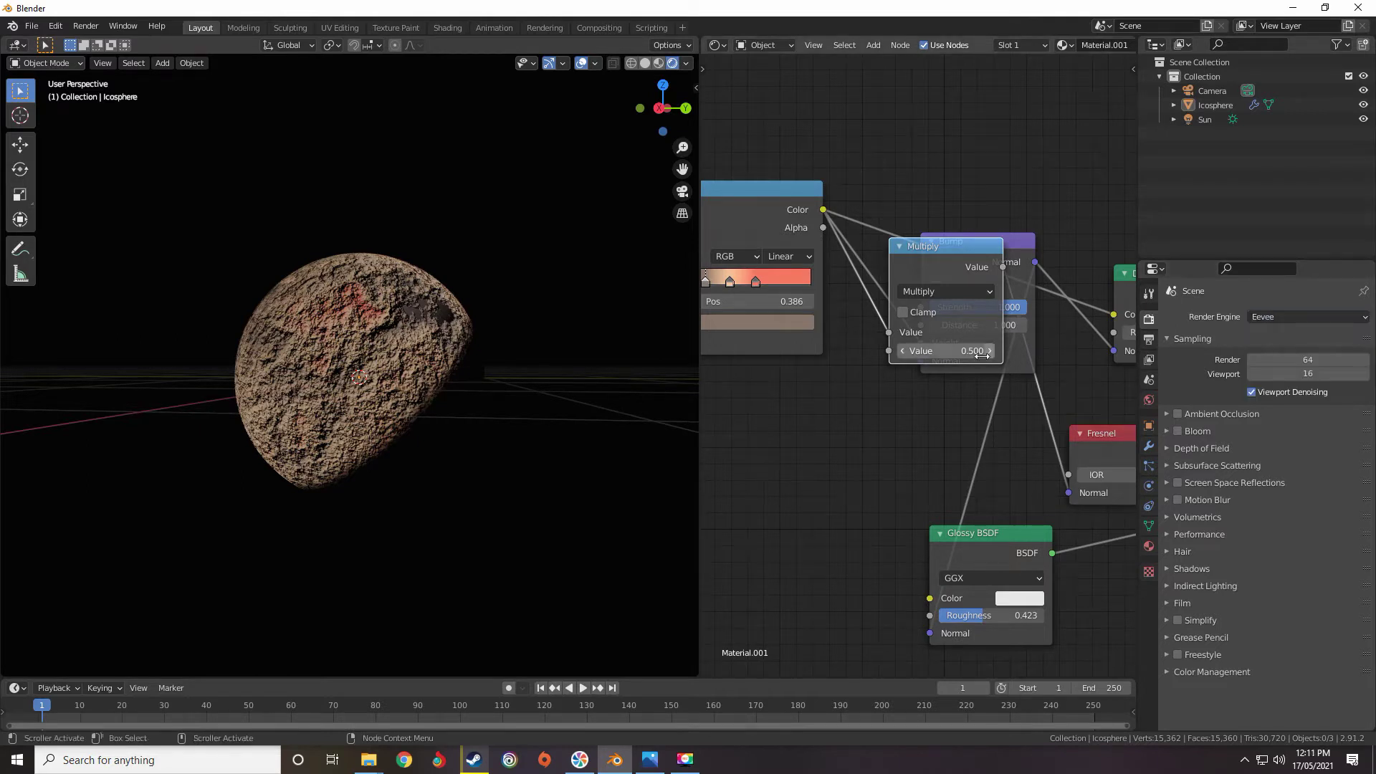
# Switch the render engine to Cycles and inspect the path-traced sphere up close.
pyautogui.scroll(-6, 975, 417)
pyautogui.scroll(-2, 965, 402)
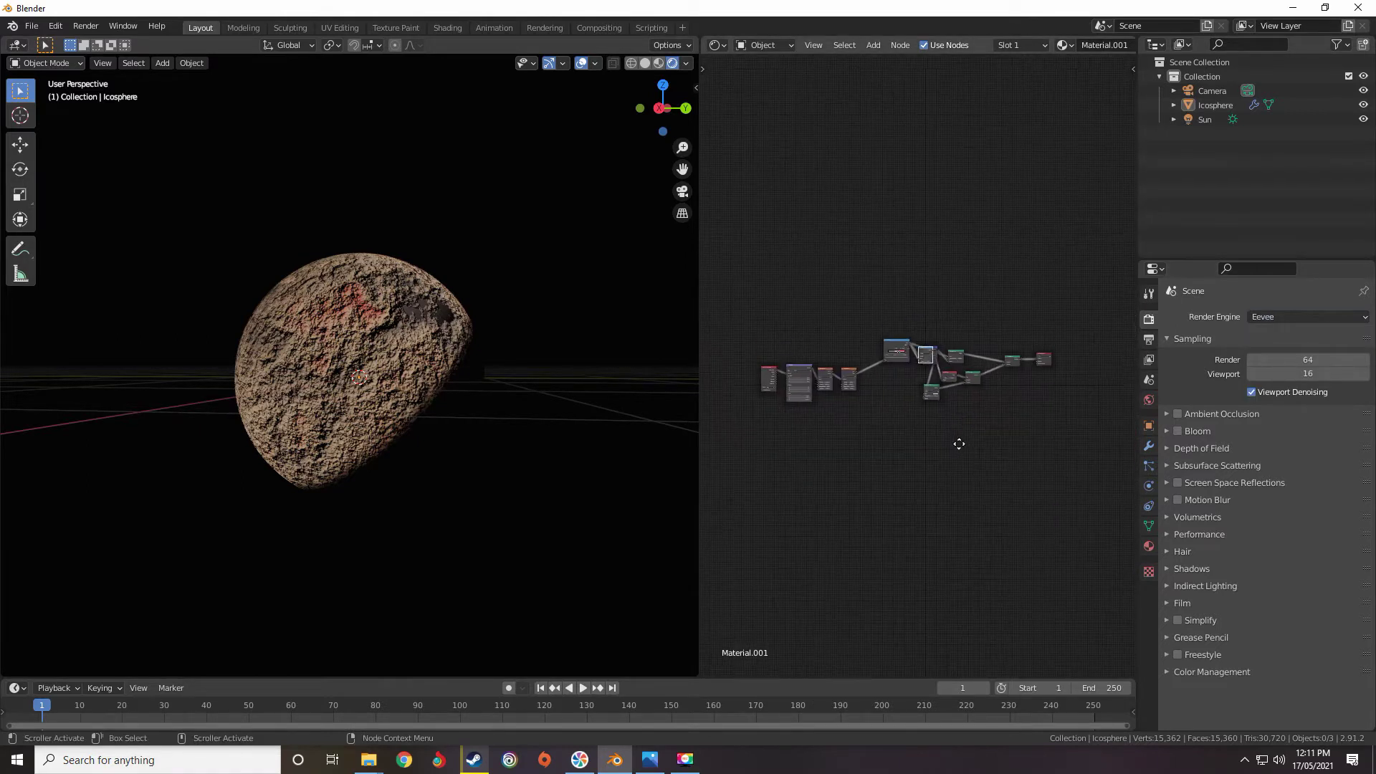
pyautogui.scroll(5, 957, 450)
pyautogui.scroll(6, 932, 445)
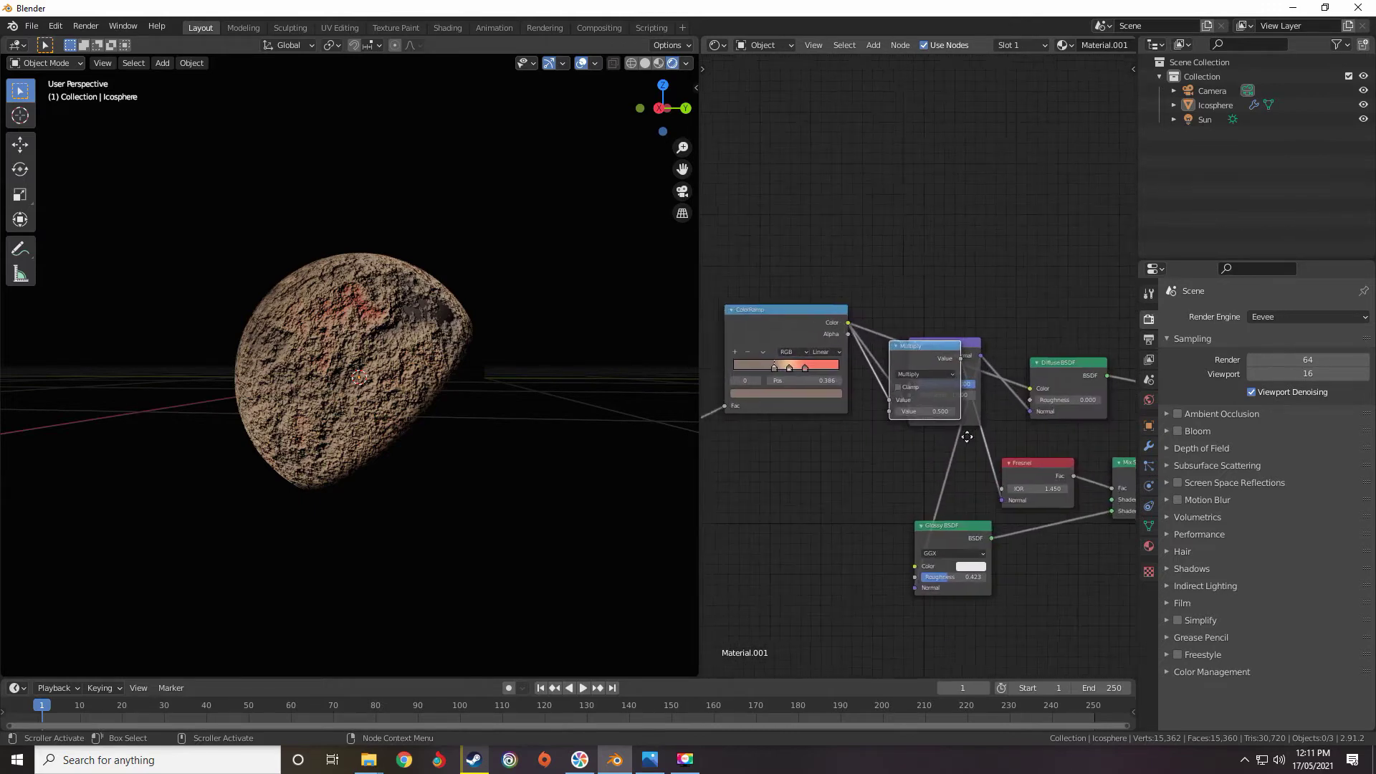
pyautogui.click(1277, 319)
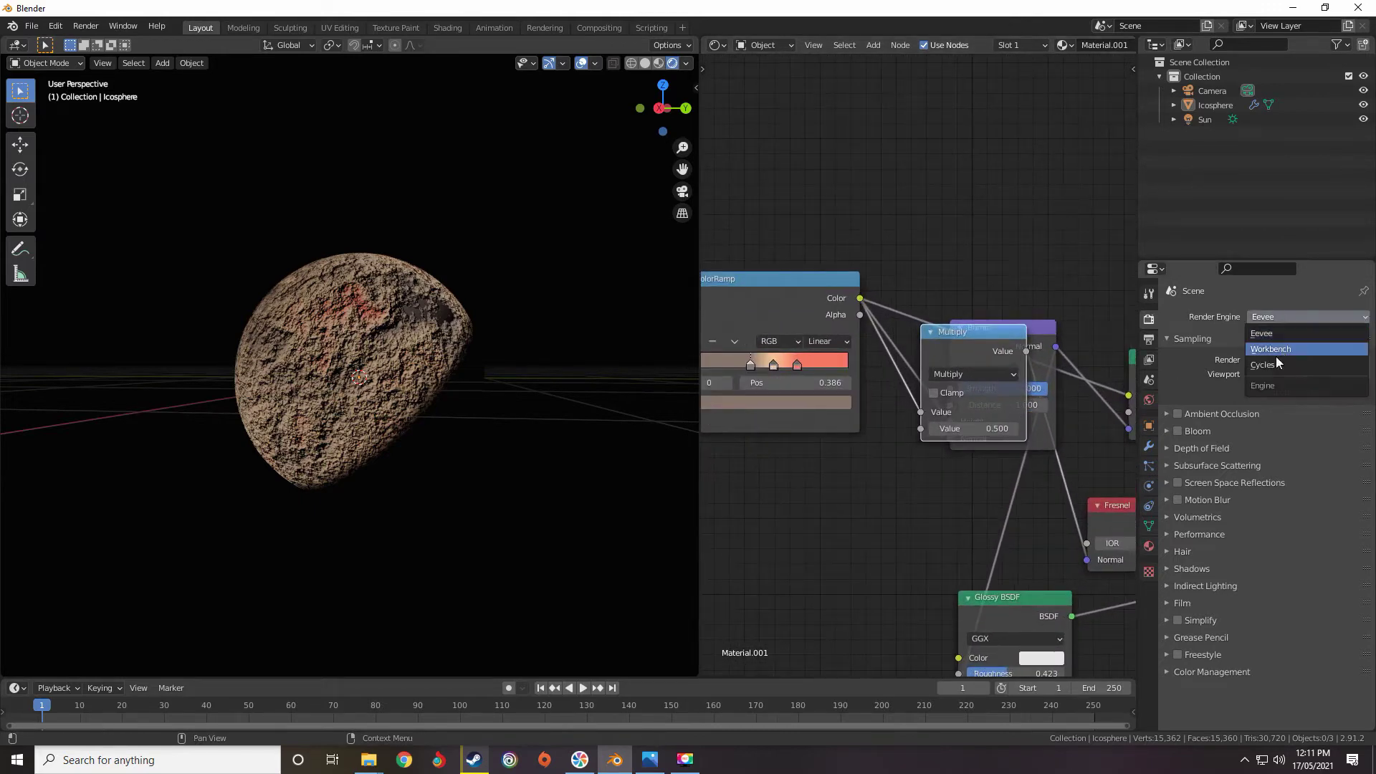
pyautogui.click(1264, 364)
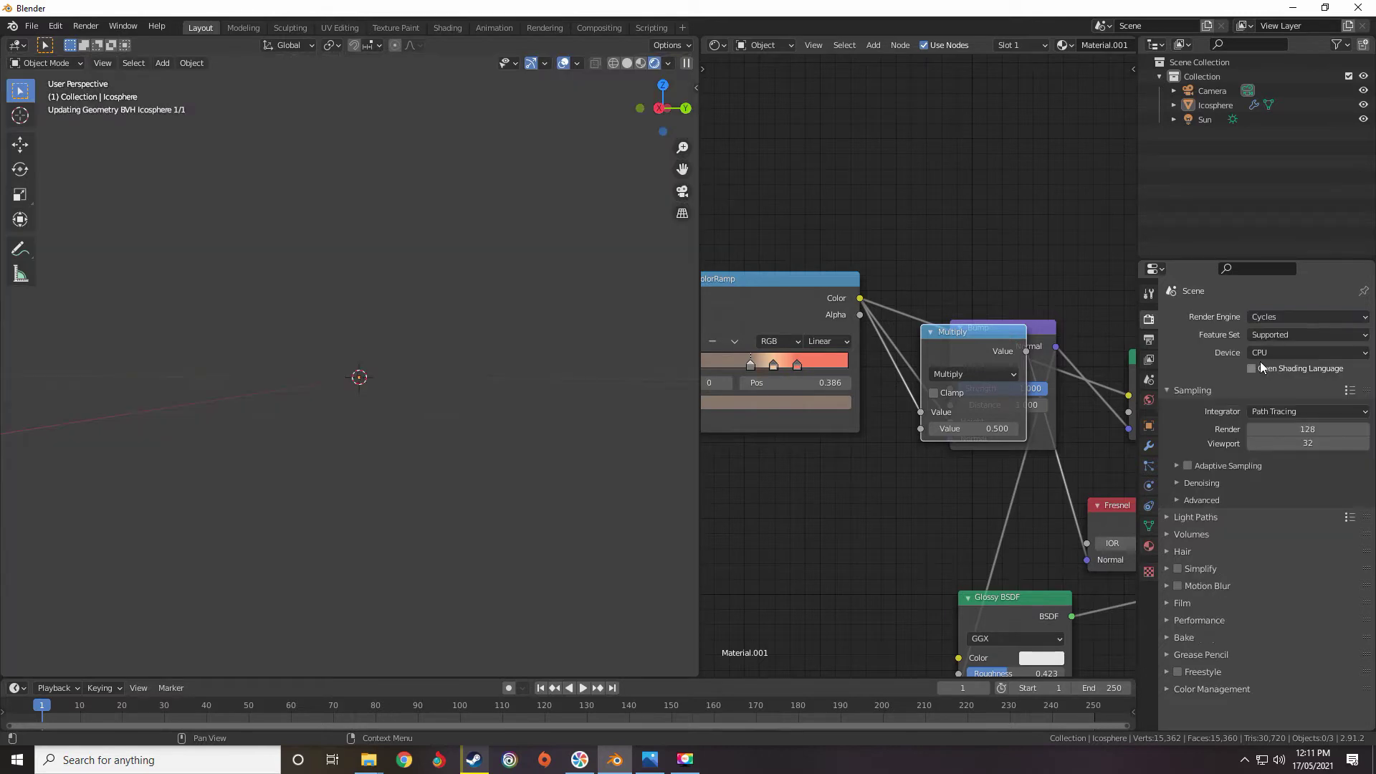
pyautogui.moveTo(910, 431); pyautogui.dragTo(965, 412, button='middle')
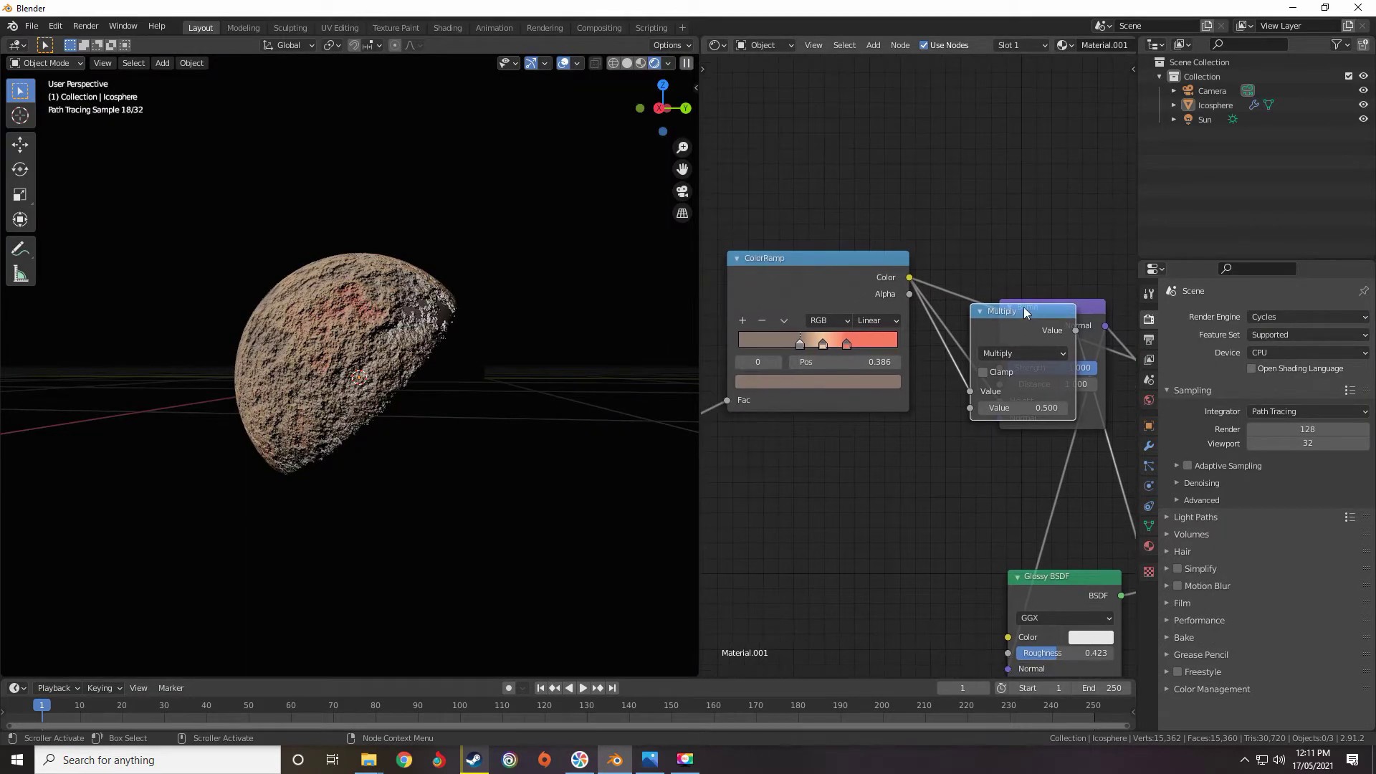
pyautogui.moveTo(287, 387); pyautogui.dragTo(364, 403, button='middle')
pyautogui.scroll(2, 364, 403)
pyautogui.moveTo(485, 458); pyautogui.dragTo(461, 460, button='middle')
pyautogui.scroll(2, 1036, 409)
# Move the Bump, Diffuse BSDF, Fresnel and Mix Shader nodes together up and away from the Multiply node.
pyautogui.moveTo(1036, 409); pyautogui.dragTo(962, 415, button='middle')
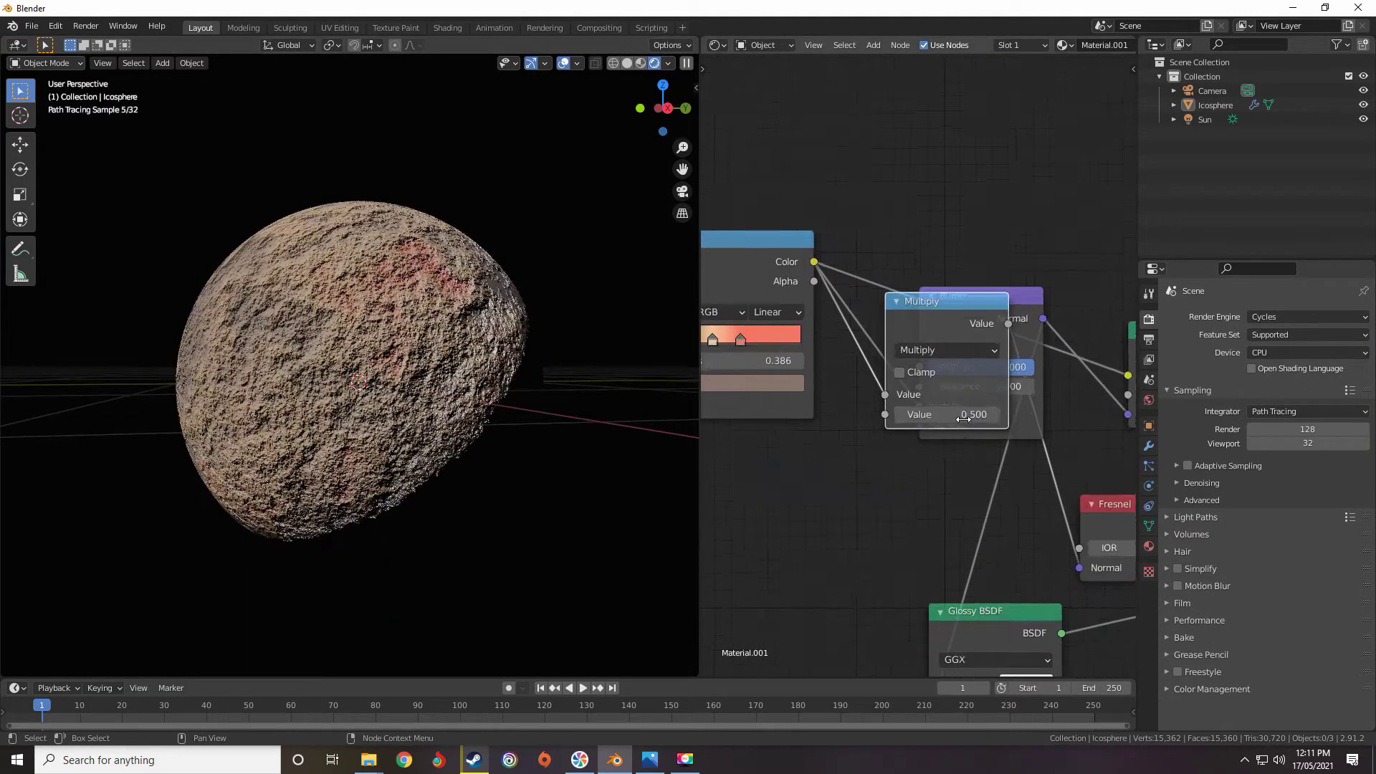
pyautogui.scroll(-5, 963, 415)
pyautogui.moveTo(1080, 350); pyautogui.dragTo(870, 328, button='middle')
pyautogui.moveTo(960, 232); pyautogui.dragTo(802, 496)
pyautogui.moveTo(802, 495)
pyautogui.mouseDown(button='middle')
pyautogui.moveTo(831, 420)
pyautogui.moveTo(798, 506)
pyautogui.mouseUp(button='middle')
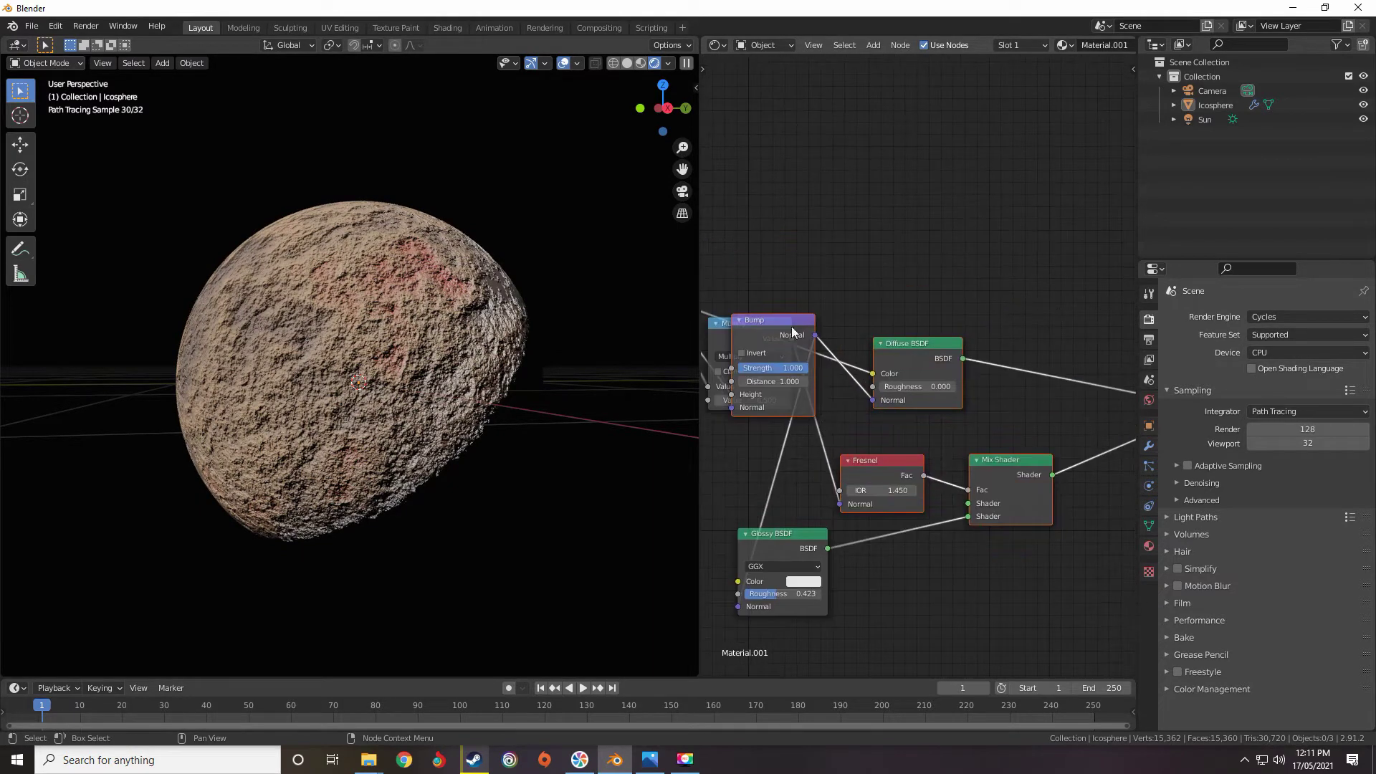
pyautogui.press('g')
pyautogui.click(876, 128)
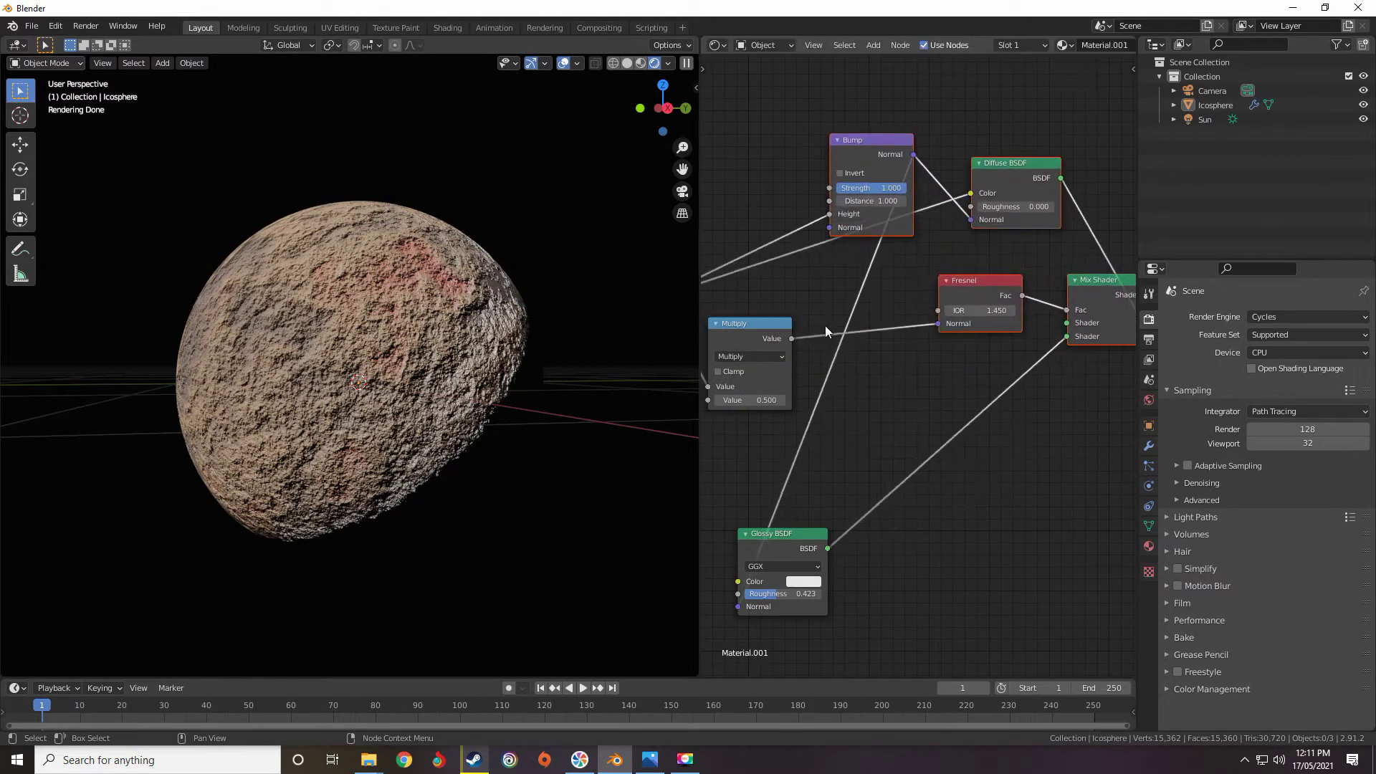
pyautogui.scroll(-1, 804, 400)
pyautogui.moveTo(804, 400); pyautogui.dragTo(900, 342, button='middle')
pyautogui.scroll(2, 916, 313)
pyautogui.scroll(-2, 900, 342)
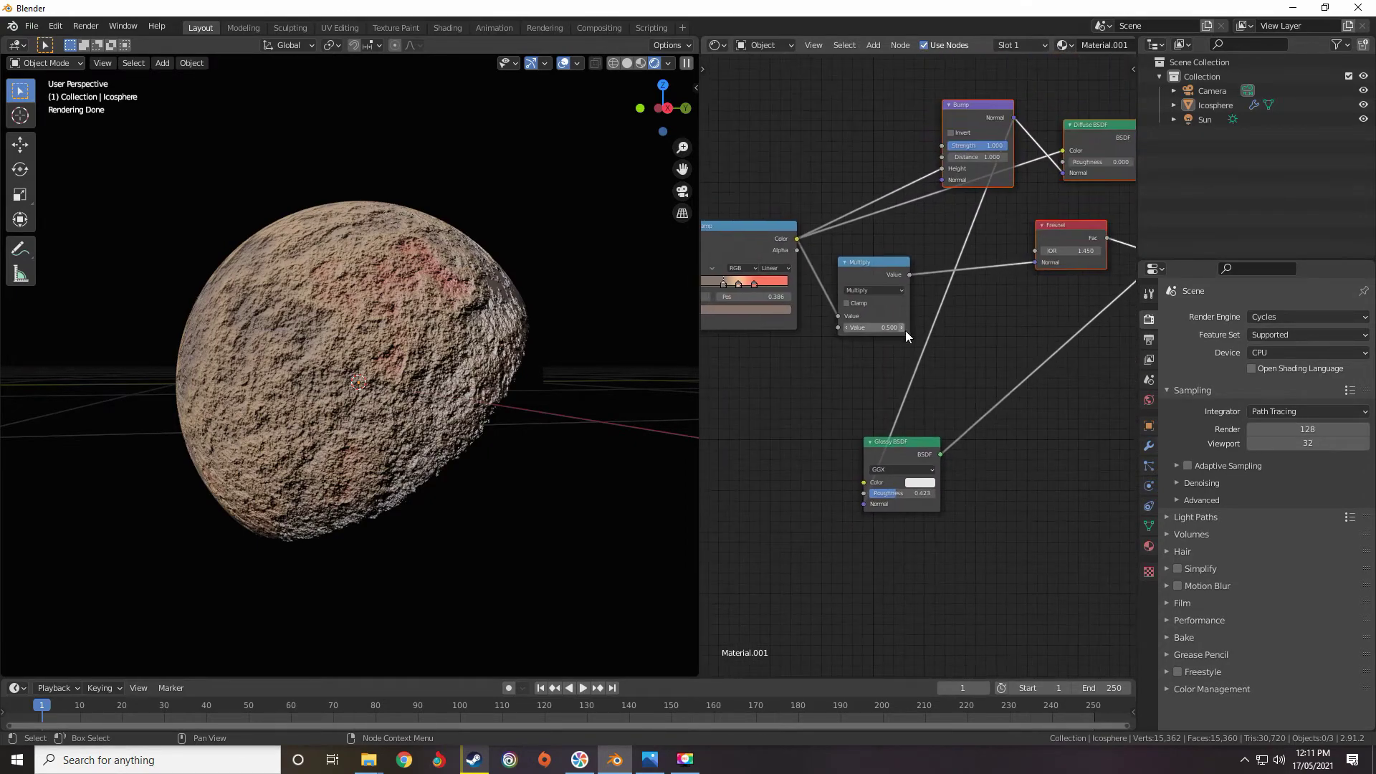
pyautogui.scroll(3, 498, 382)
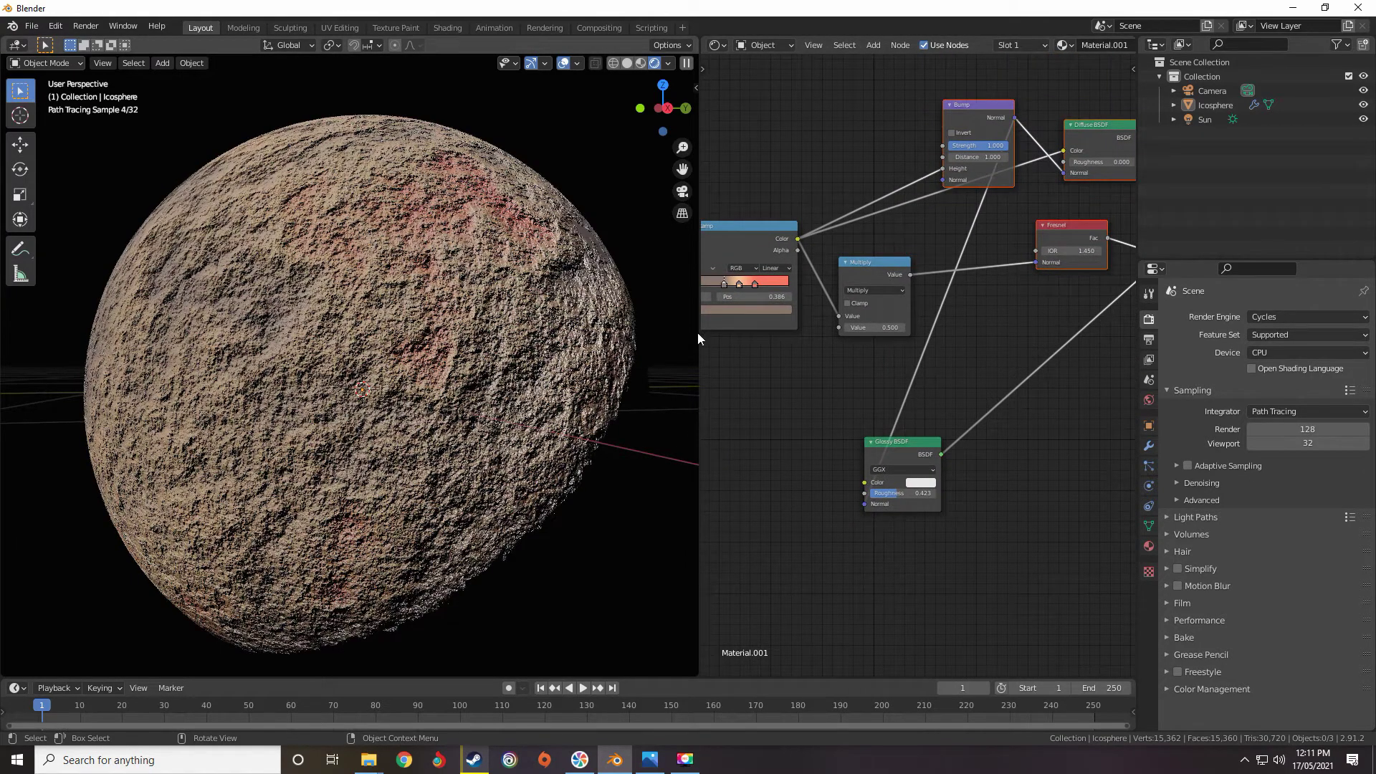
pyautogui.moveTo(832, 328); pyautogui.dragTo(866, 328, button='middle')
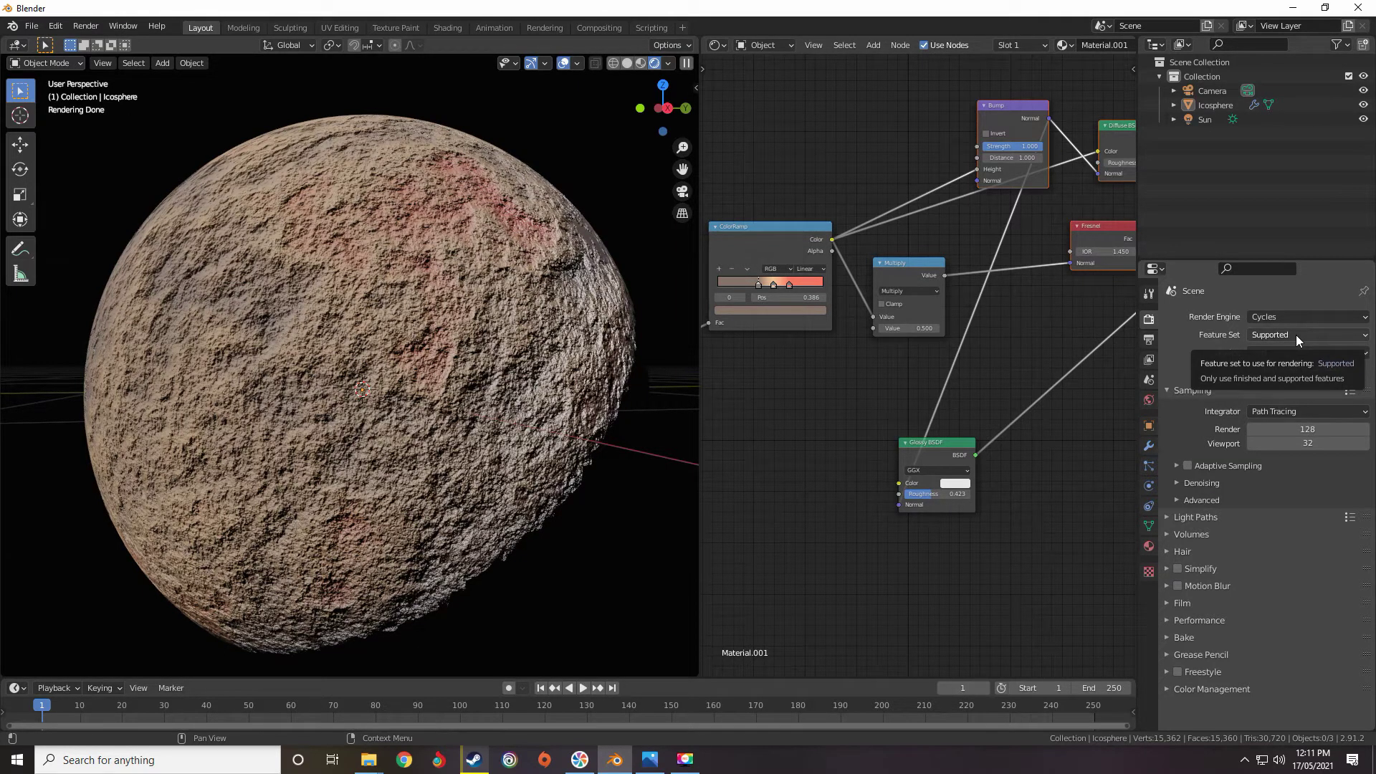
# Reposition the Multiply node closer to the Bump node and move the Mix Shader node below the Fresnel.
pyautogui.scroll(-3, 818, 344)
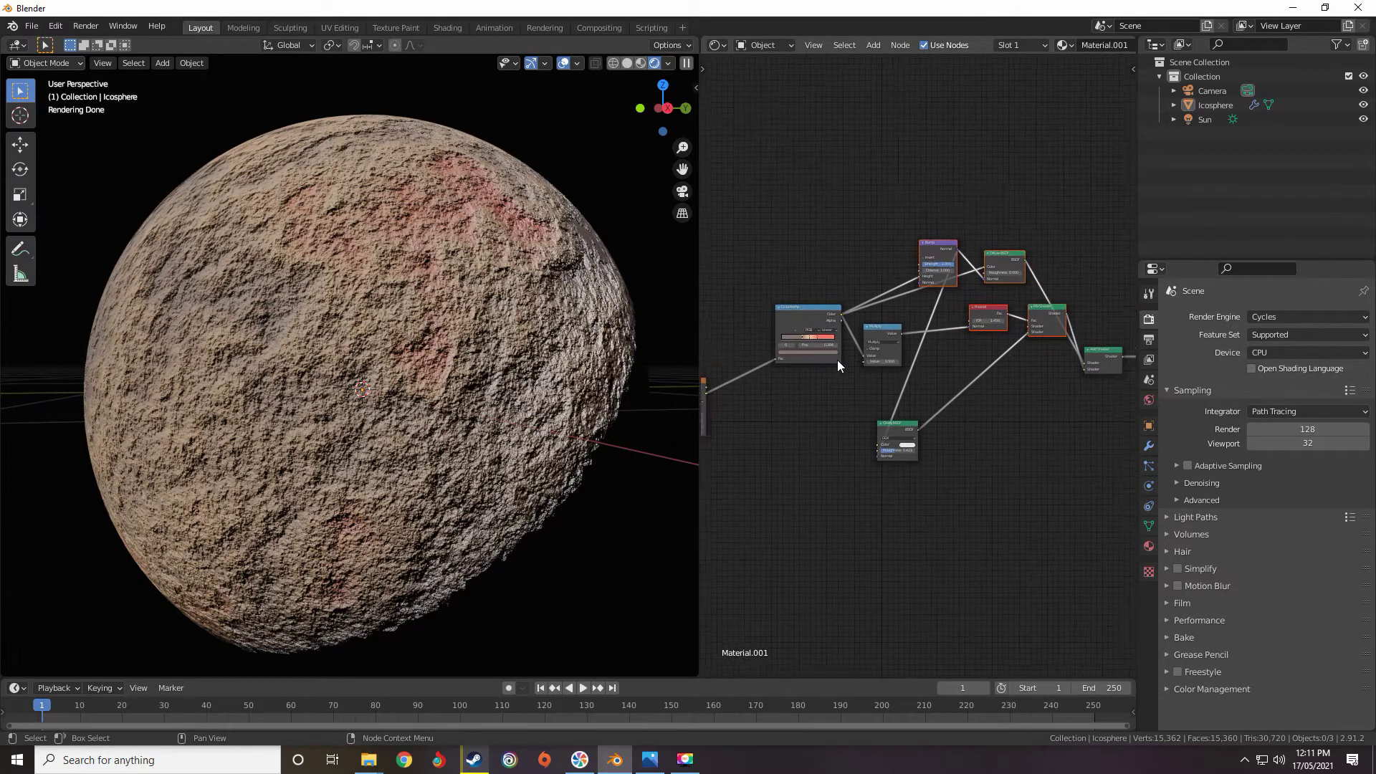
pyautogui.scroll(5, 837, 362)
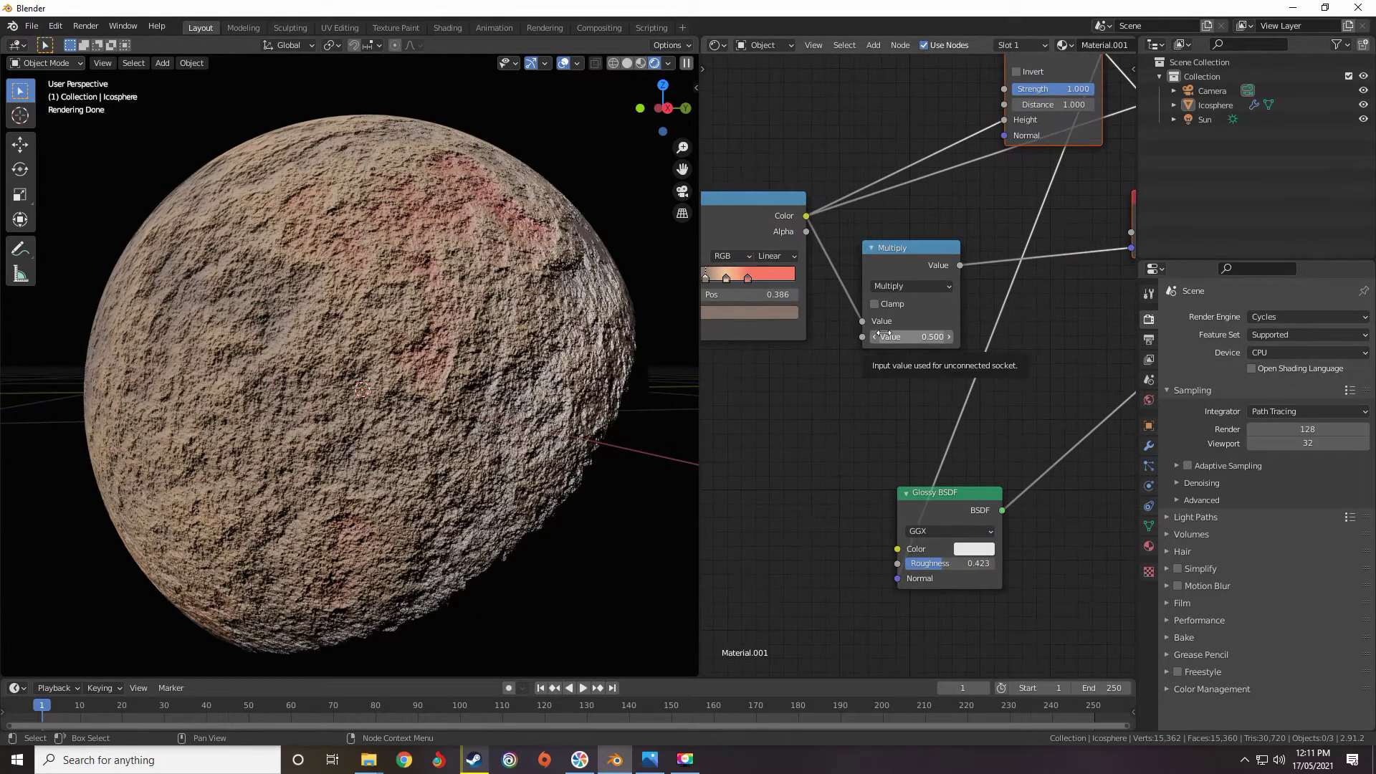
pyautogui.moveTo(889, 360); pyautogui.dragTo(853, 391, button='middle')
pyautogui.scroll(1, 860, 373)
pyautogui.moveTo(888, 290); pyautogui.dragTo(945, 266)
pyautogui.scroll(-3, 982, 301)
pyautogui.moveTo(1006, 317); pyautogui.dragTo(663, 328, button='middle')
pyautogui.moveTo(883, 284); pyautogui.dragTo(869, 339)
pyautogui.moveTo(870, 340); pyautogui.dragTo(1287, 336, button='middle')
pyautogui.scroll(1, 896, 358)
pyautogui.scroll(3, 964, 341)
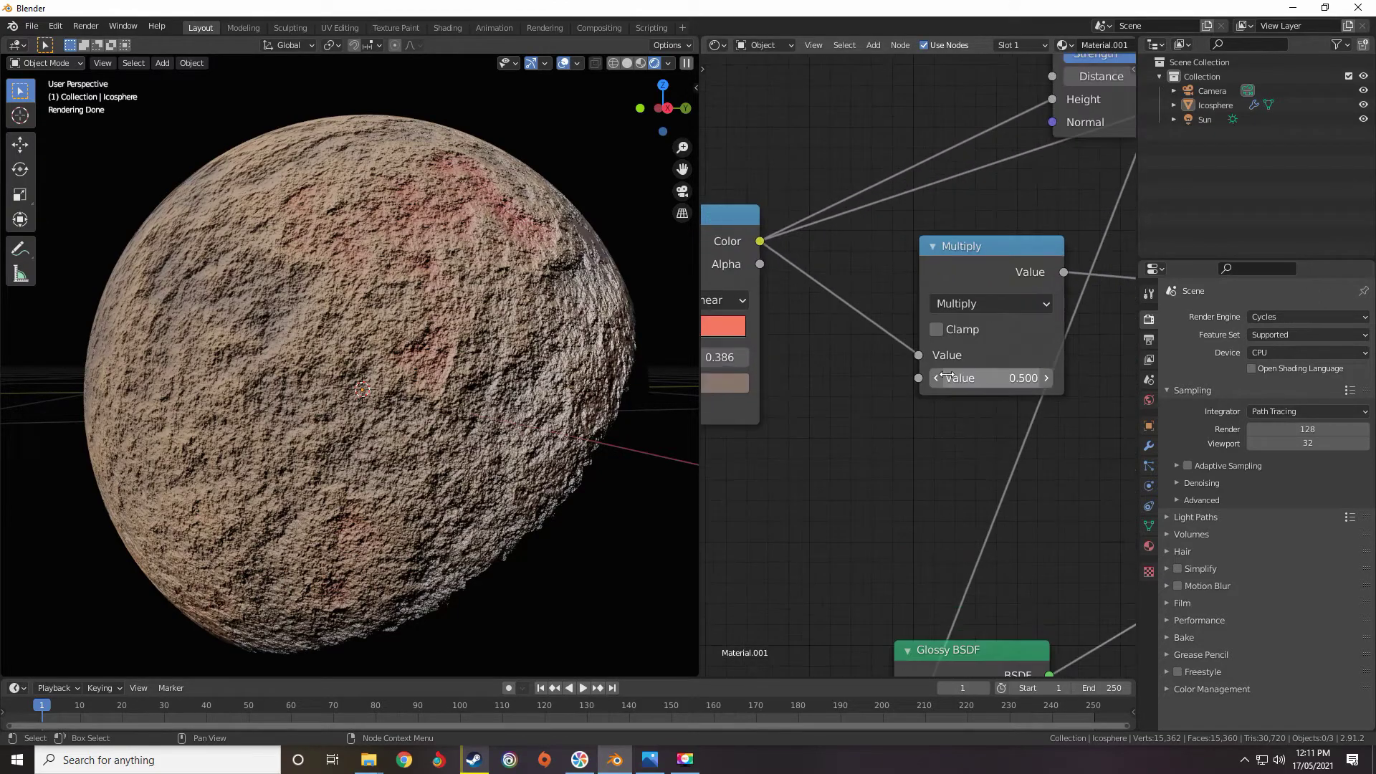
# Set the Multiply node's second value to 0.2.
pyautogui.click(934, 377)
pyautogui.click(936, 377)
pyautogui.click(936, 377)
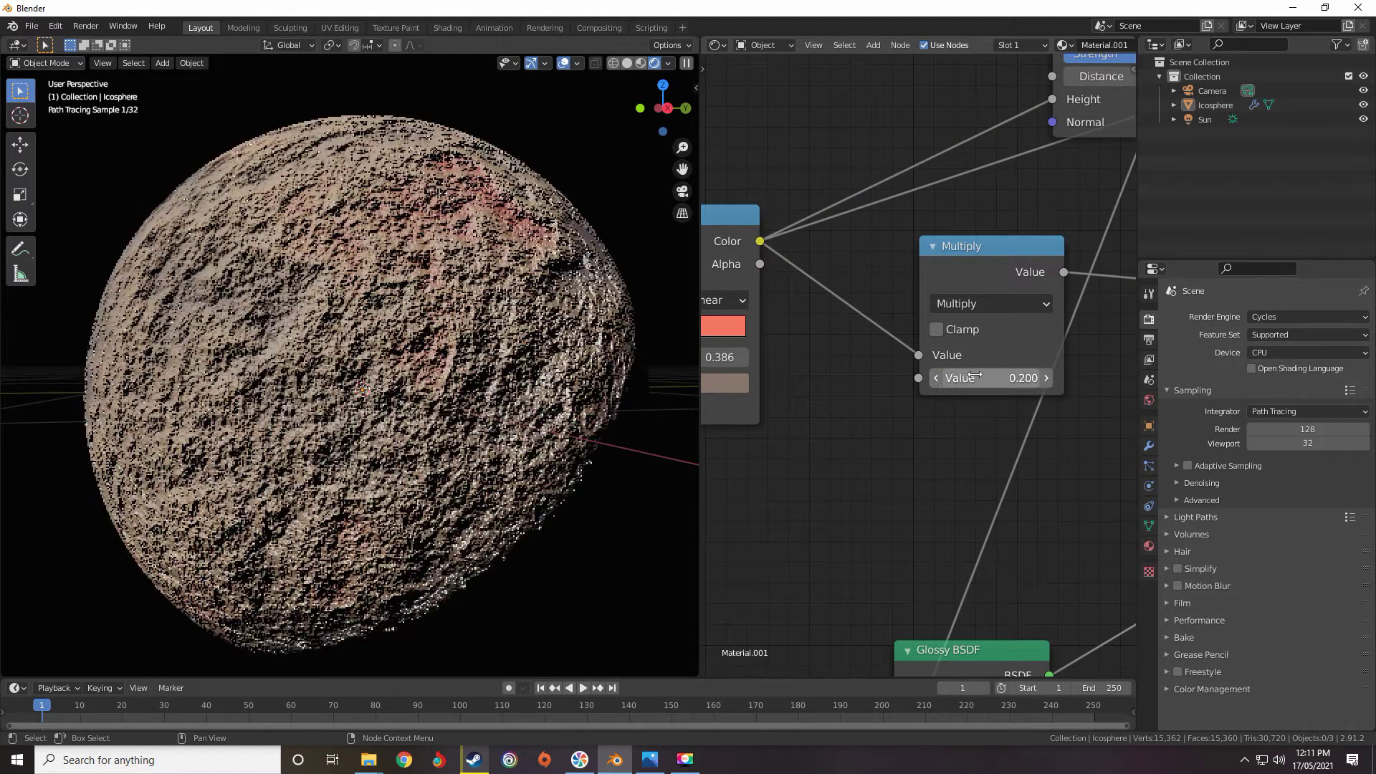
pyautogui.scroll(-3, 975, 376)
pyautogui.moveTo(882, 301); pyautogui.dragTo(839, 294, button='middle')
pyautogui.moveTo(838, 293); pyautogui.dragTo(841, 240)
pyautogui.moveTo(862, 306); pyautogui.dragTo(993, 315, button='middle')
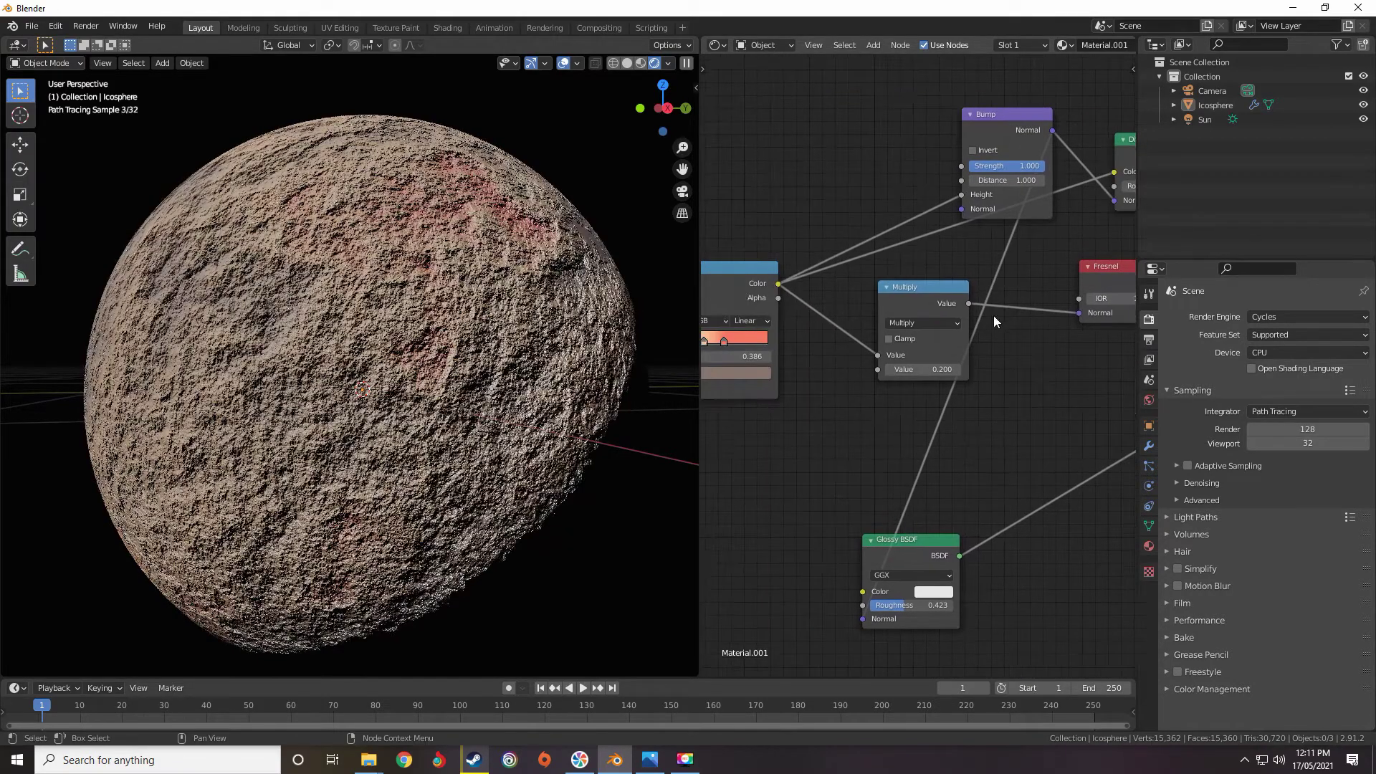
# Reroute the Multiply output into the Bump's Height, place it before the Bump, and link Bump Normal to the Fresnel's Normal.
pyautogui.moveTo(1079, 312); pyautogui.dragTo(962, 193)
pyautogui.moveTo(922, 288); pyautogui.dragTo(853, 153)
pyautogui.moveTo(1021, 116); pyautogui.dragTo(1079, 312)
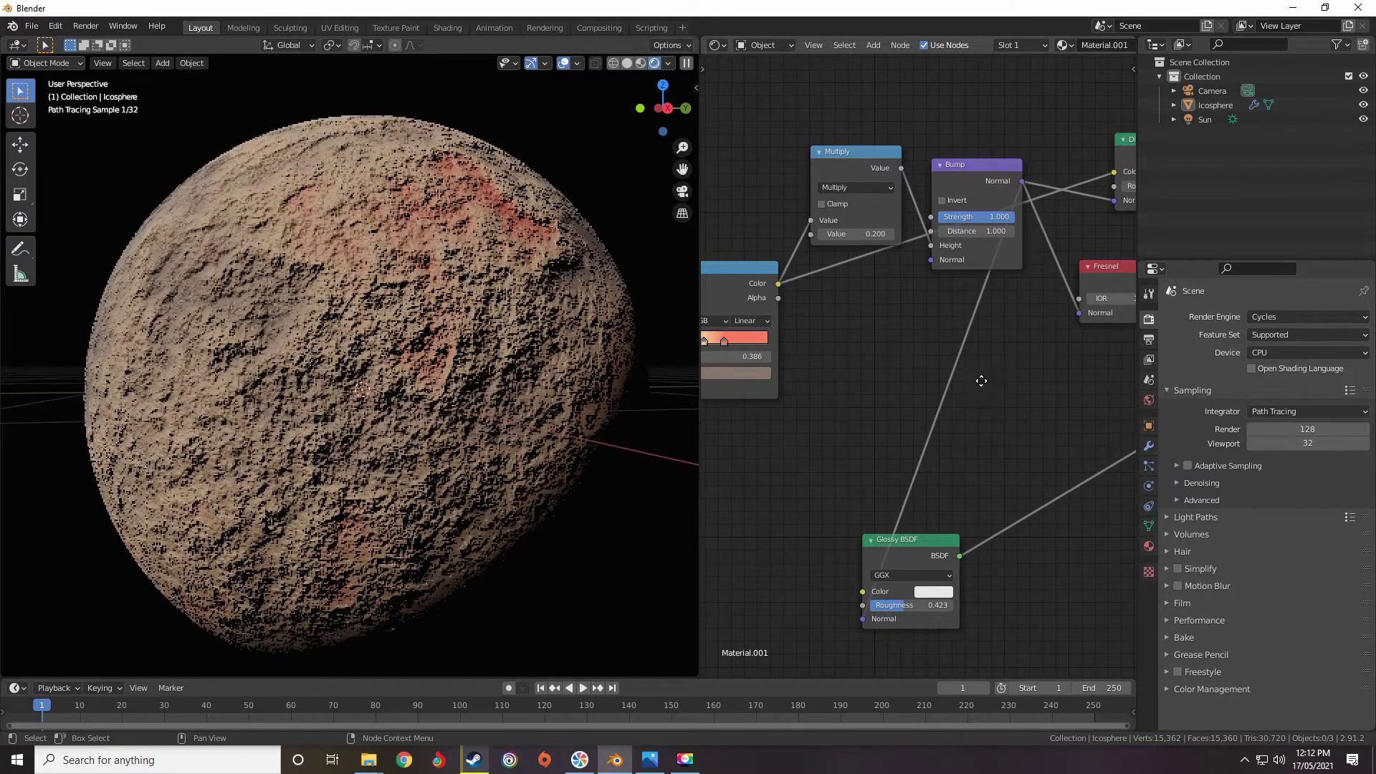
# Move the Glossy BSDF node across to sit underneath the Bump node.
pyautogui.moveTo(909, 555); pyautogui.dragTo(872, 424, button='middle')
pyautogui.moveTo(872, 419); pyautogui.dragTo(1019, 346)
pyautogui.moveTo(875, 234); pyautogui.dragTo(900, 392, button='middle')
pyautogui.scroll(-1, 901, 392)
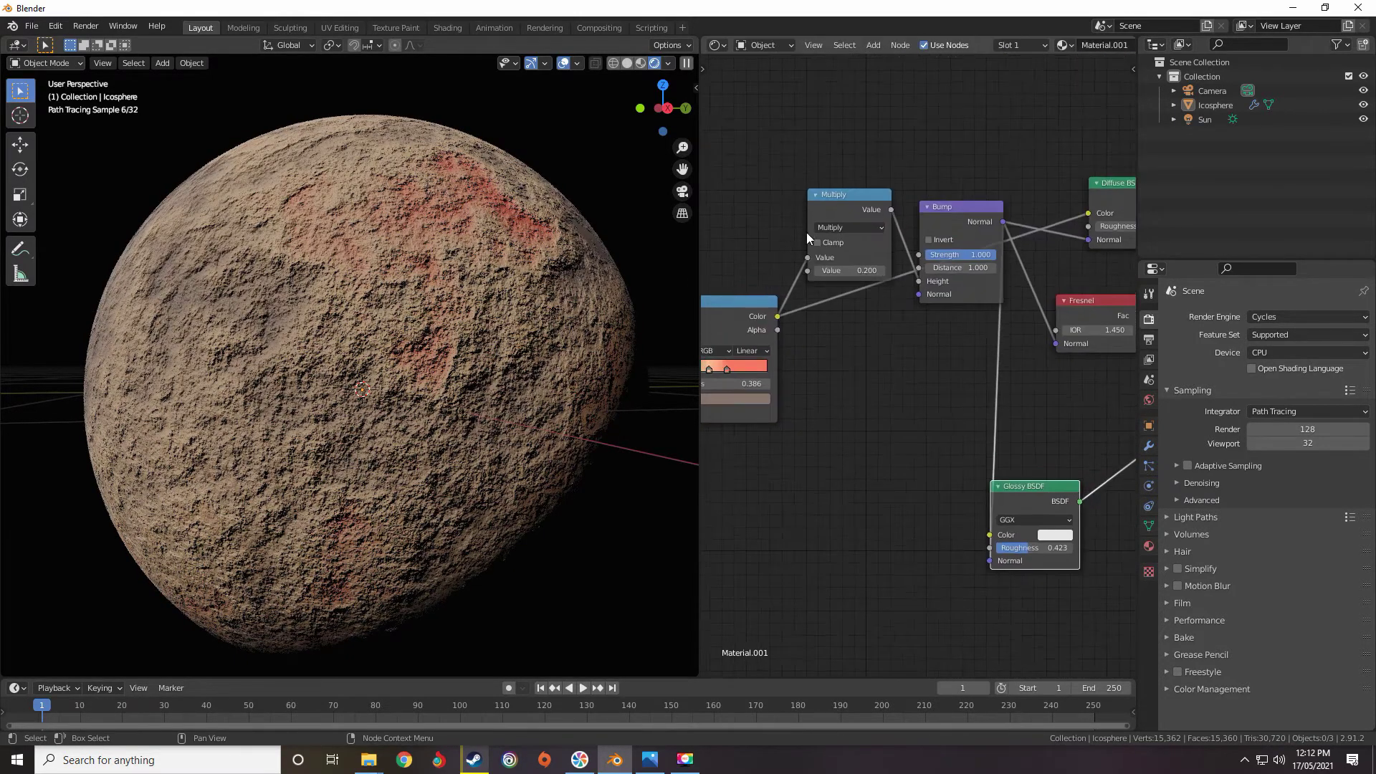
# Move the Multiply node lower beside the ColorRamp and set its second value to 0.01.
pyautogui.moveTo(829, 237); pyautogui.dragTo(827, 346)
pyautogui.scroll(2, 825, 346)
pyautogui.click(835, 387)
pyautogui.write('0.01')
pyautogui.press('Return')
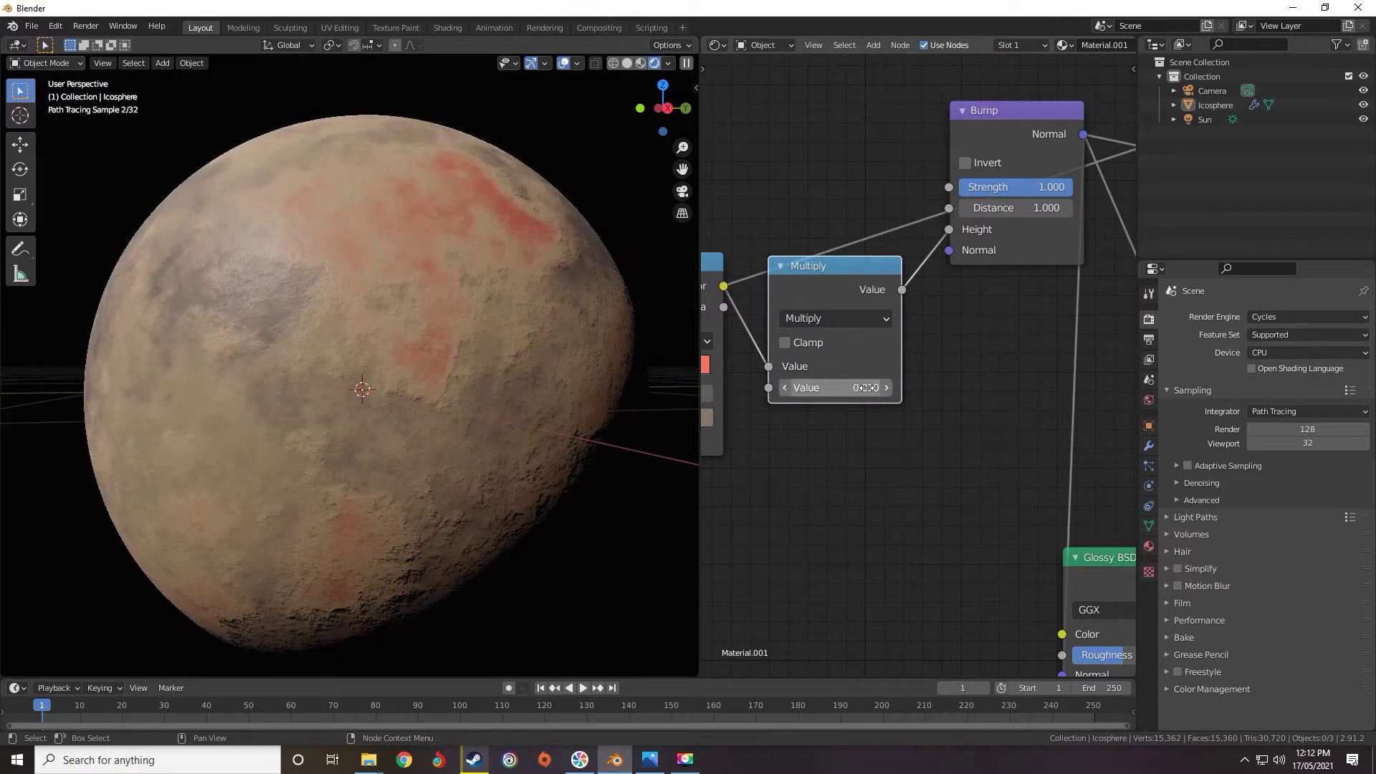
pyautogui.scroll(-4, 544, 368)
pyautogui.scroll(4, 485, 383)
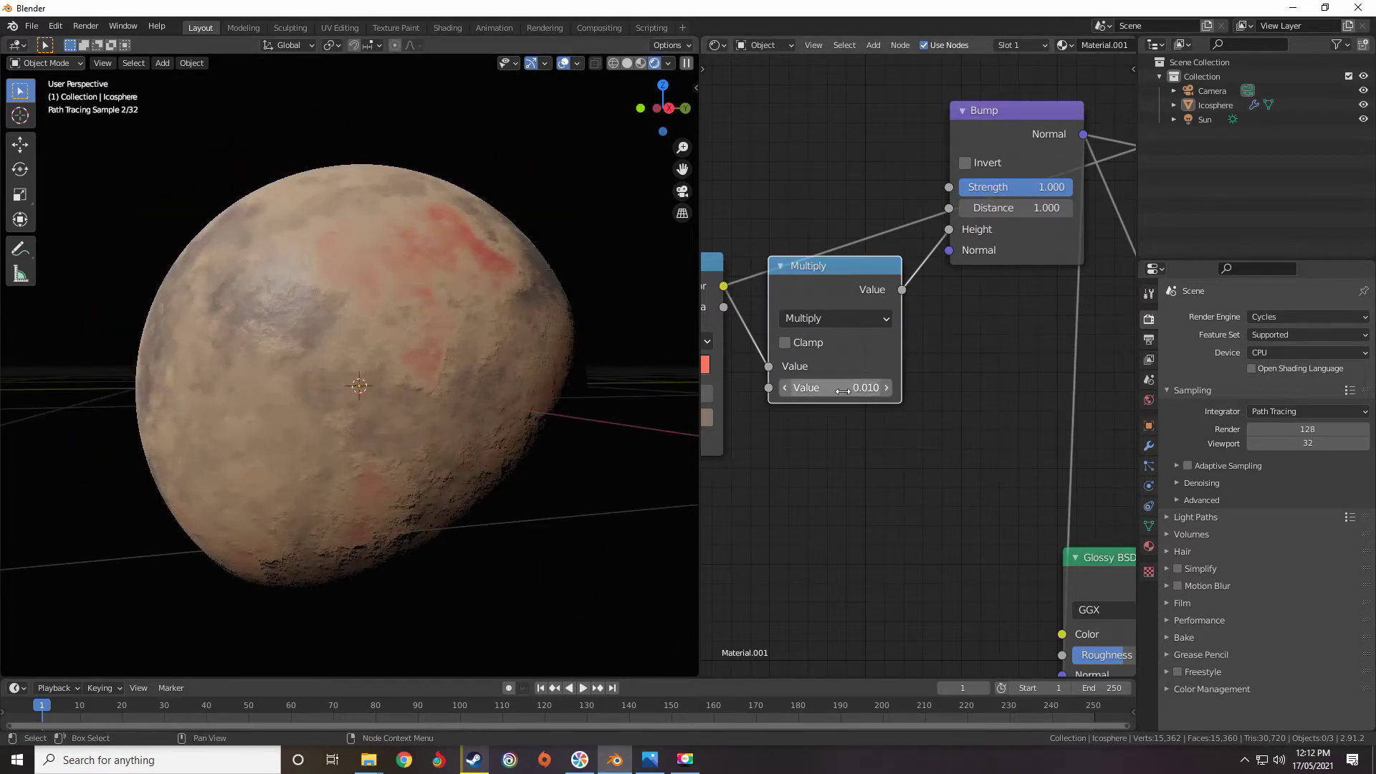
# Try the Multiply node's second value at 0.21 and 0.11, checking the sphere's relief from farther away.
pyautogui.click(887, 388)
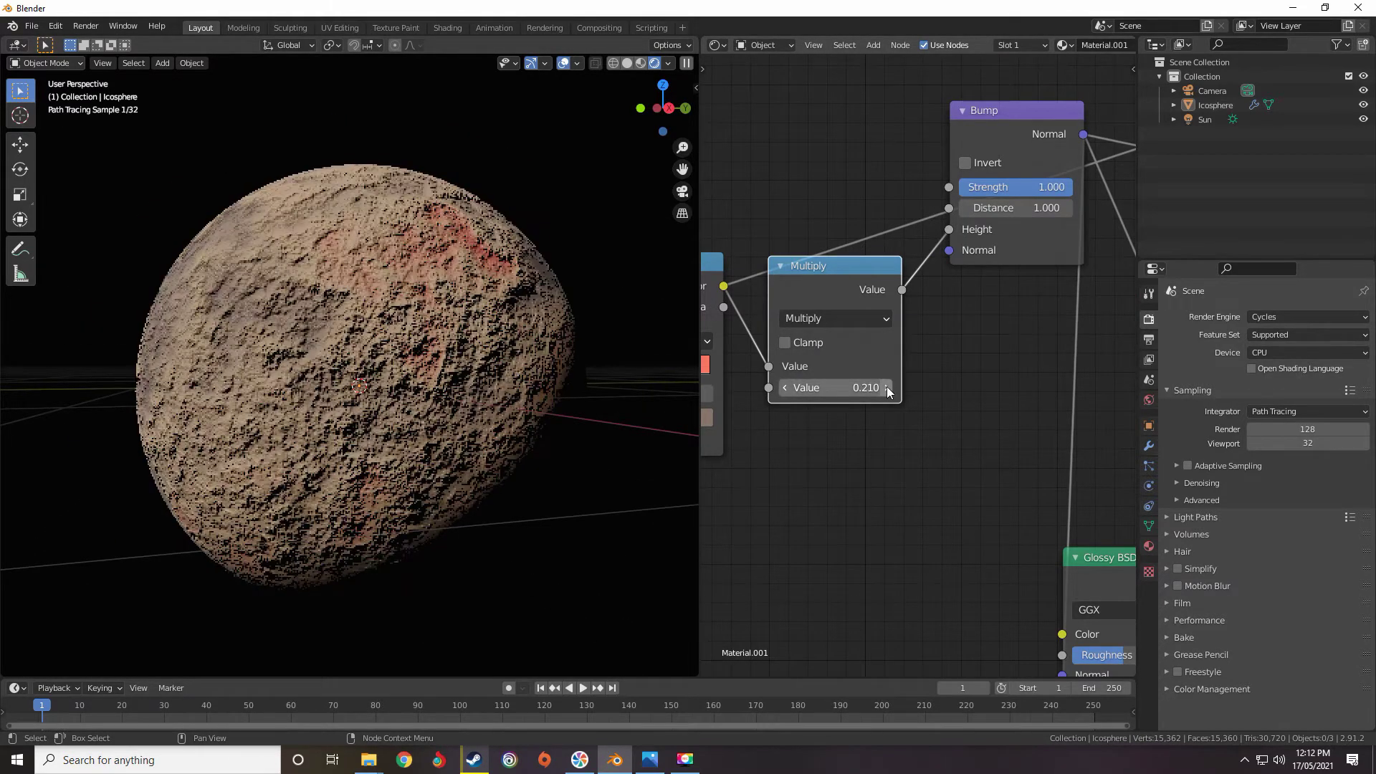
pyautogui.click(887, 388)
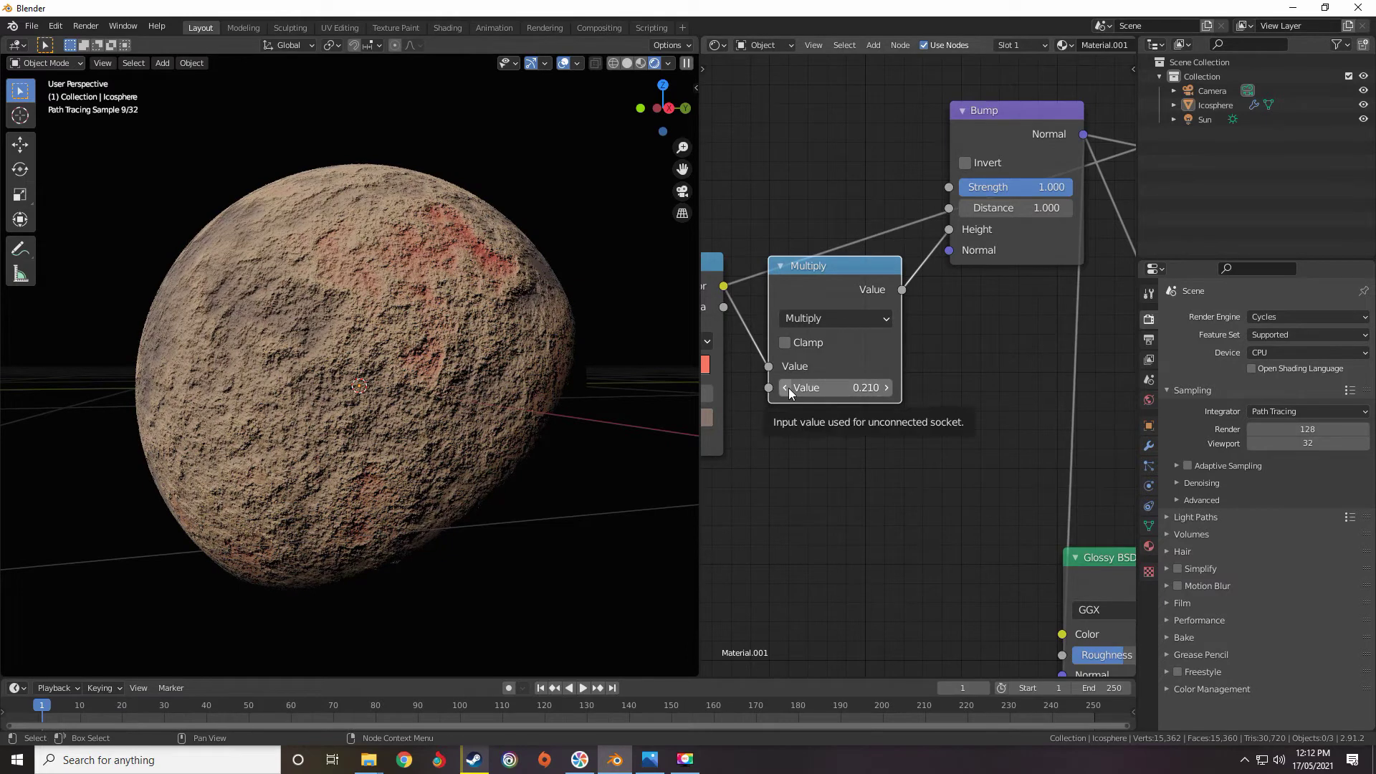
pyautogui.click(786, 387)
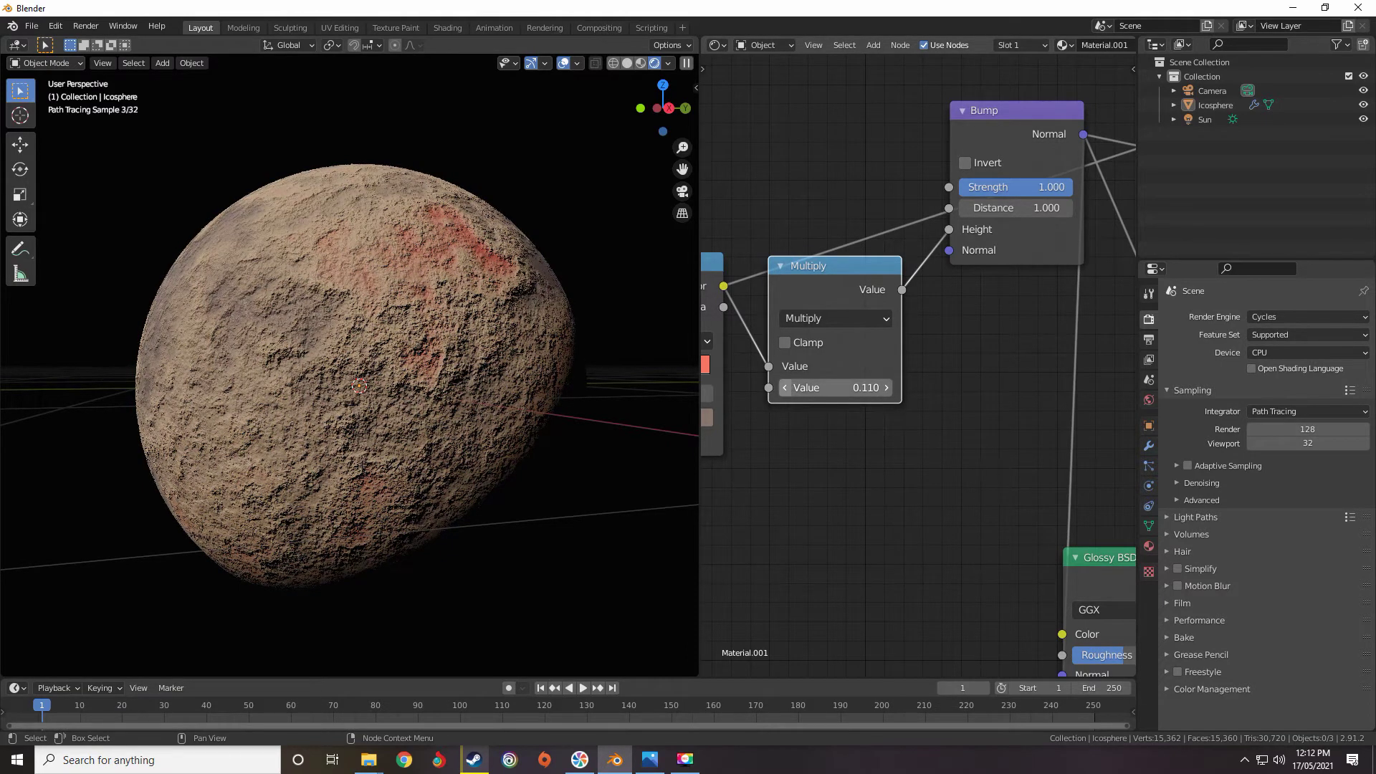
pyautogui.click(787, 388)
pyautogui.click(889, 388)
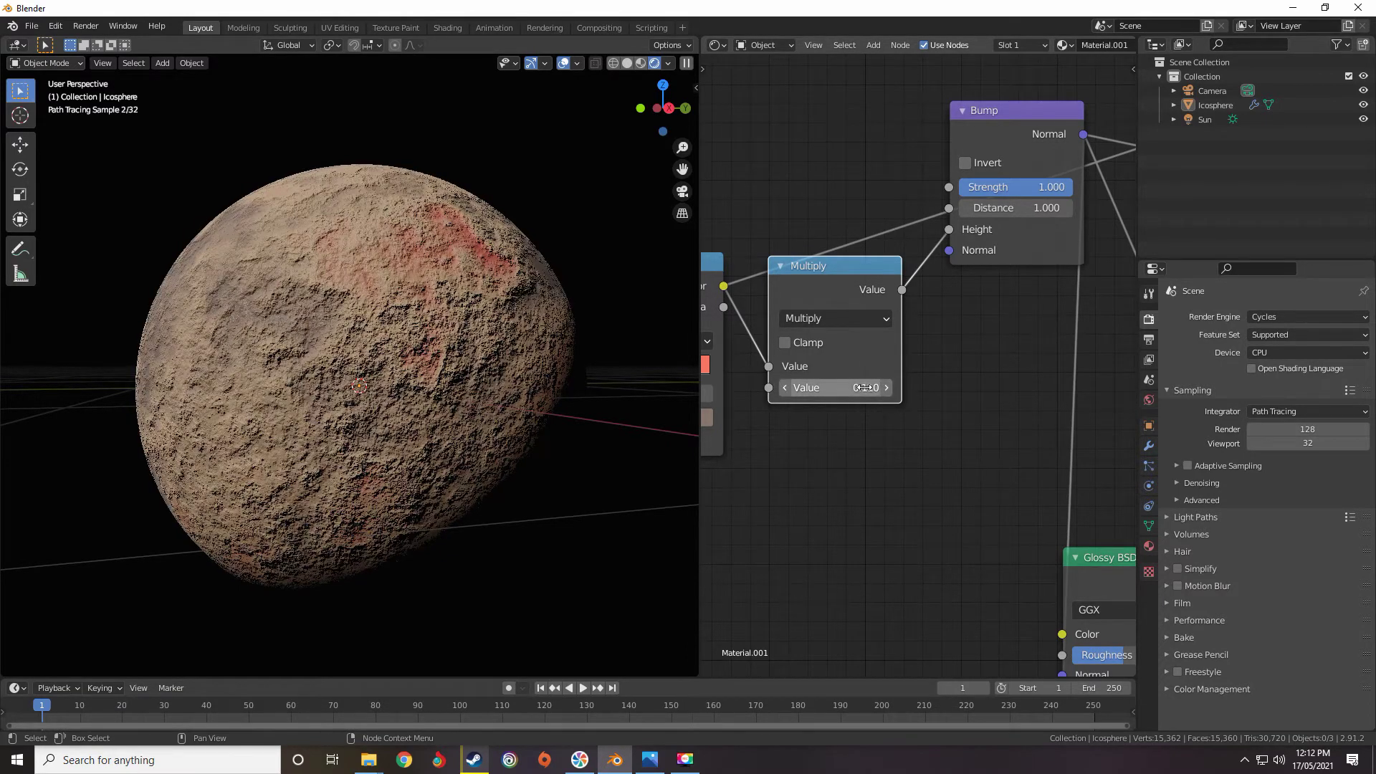
pyautogui.scroll(-5, 570, 404)
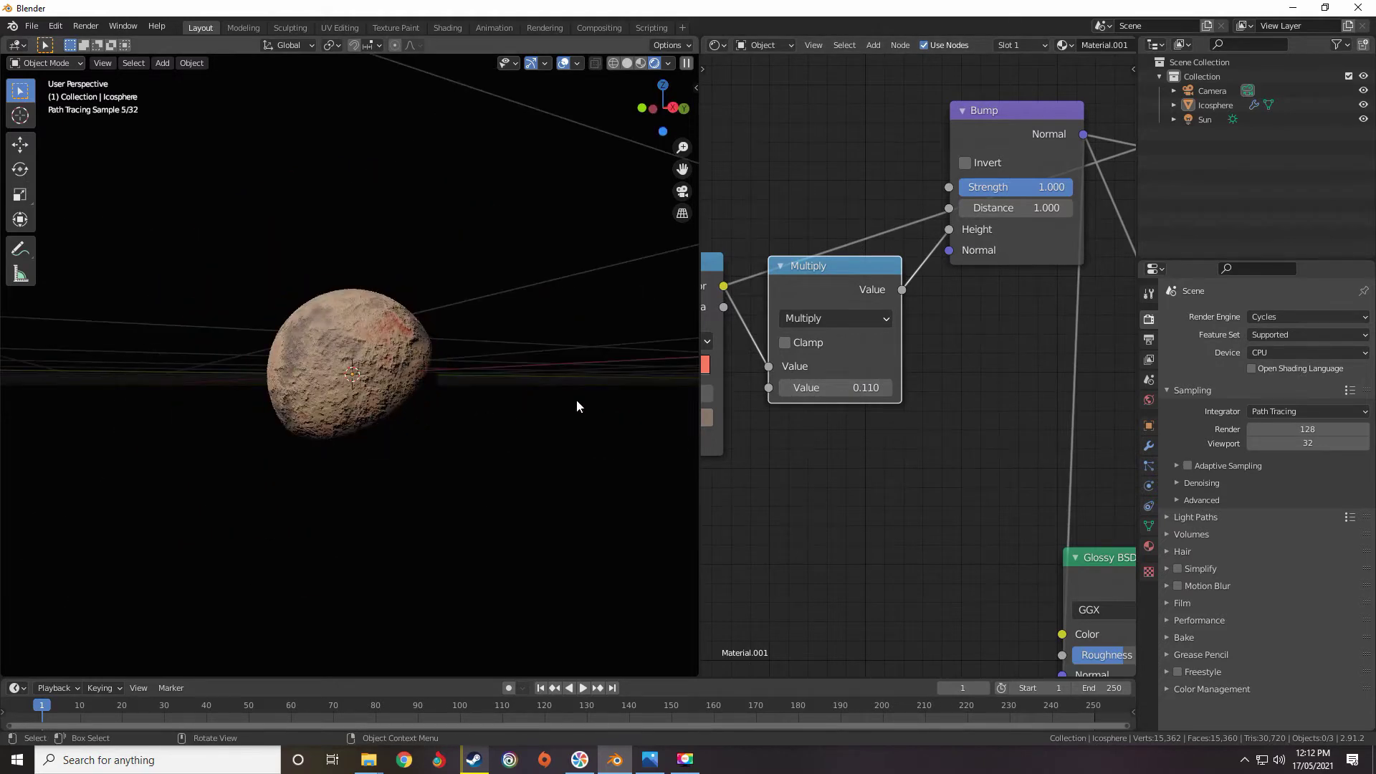
pyautogui.scroll(6, 553, 423)
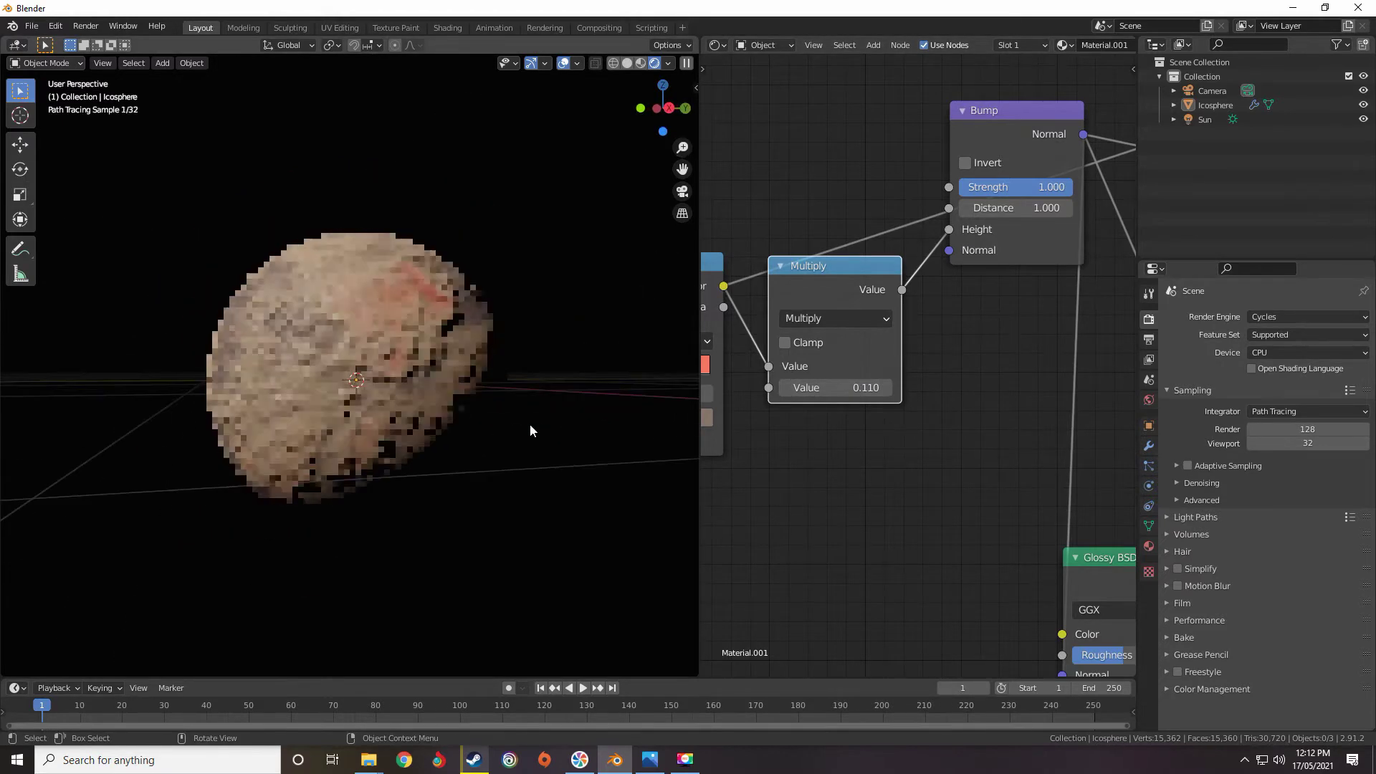
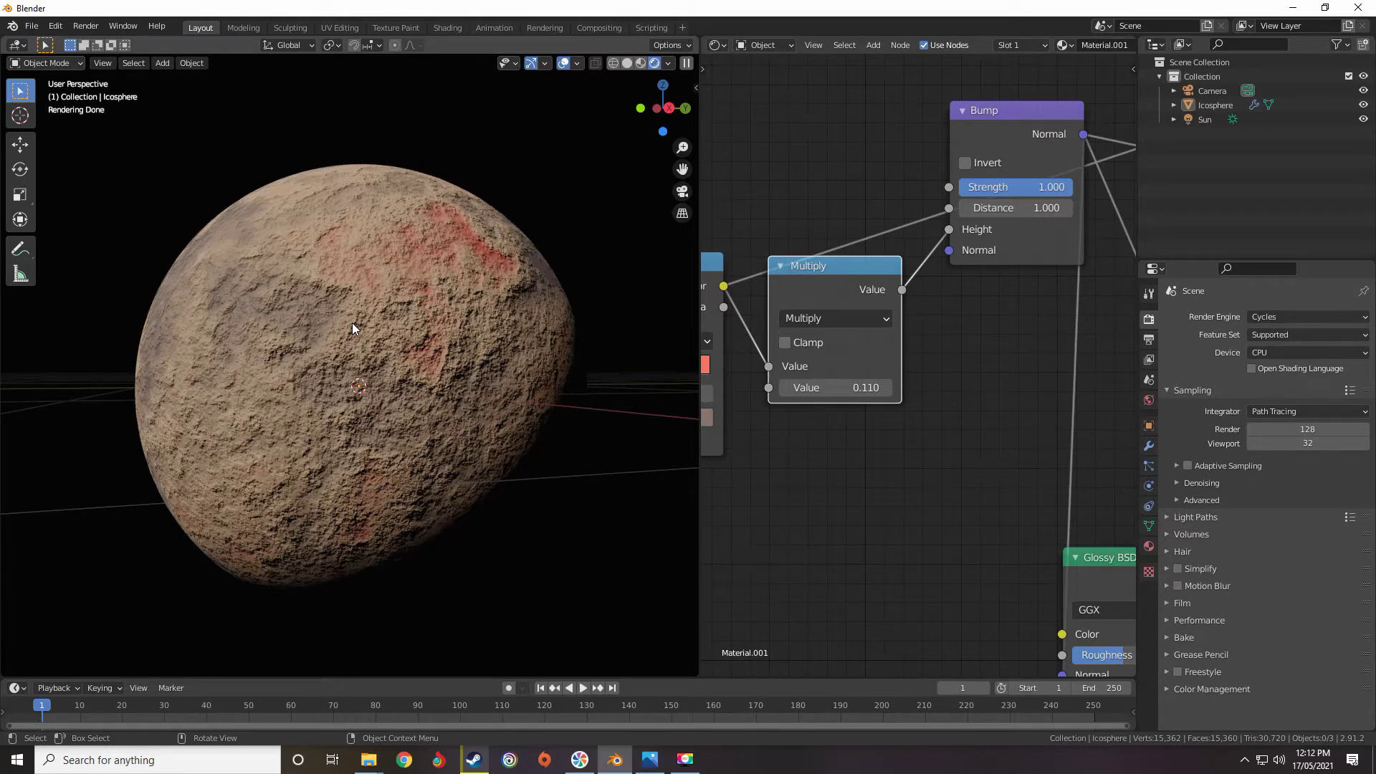
# Lower the Multiply node's second value to 0.01 and check the surface close up.
pyautogui.click(886, 387)
pyautogui.click(785, 387)
pyautogui.click(784, 387)
pyautogui.scroll(1, 583, 505)
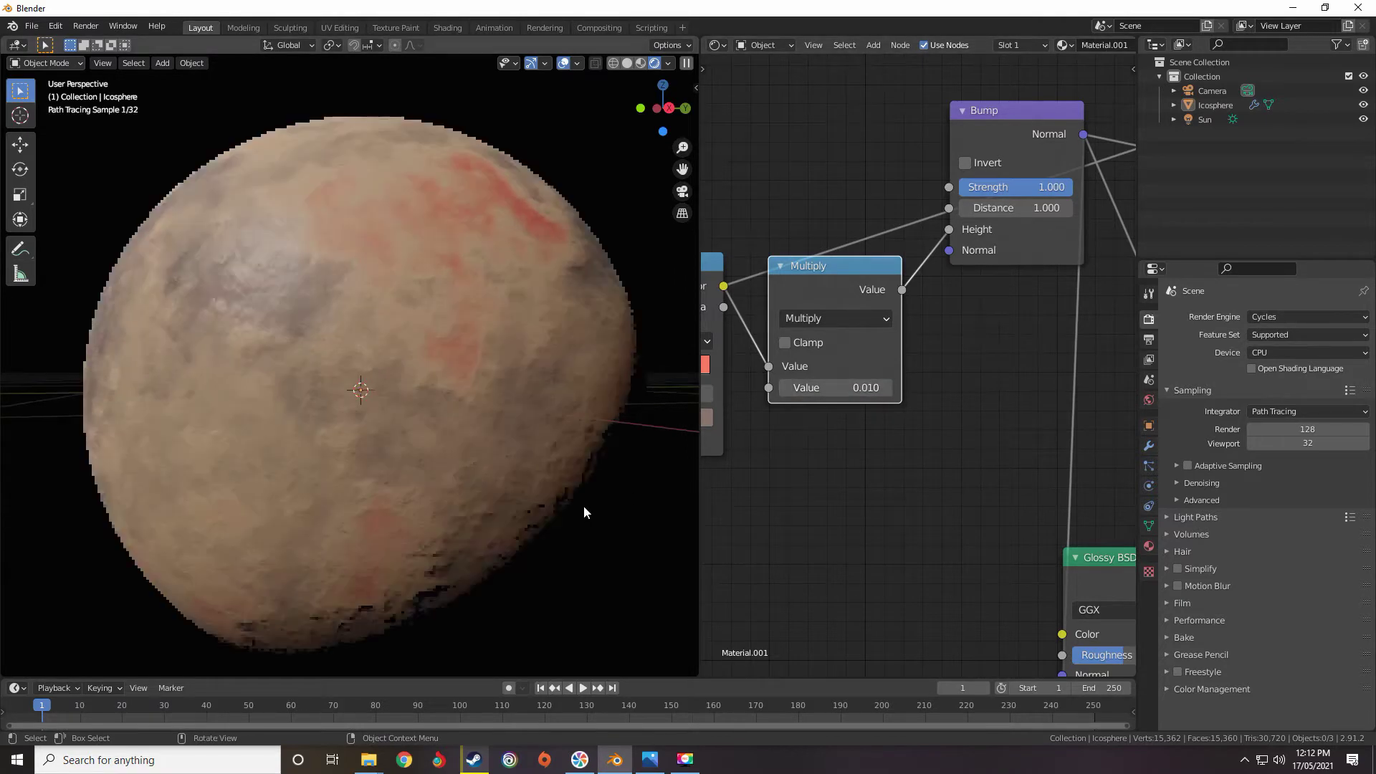
pyautogui.scroll(2, 563, 502)
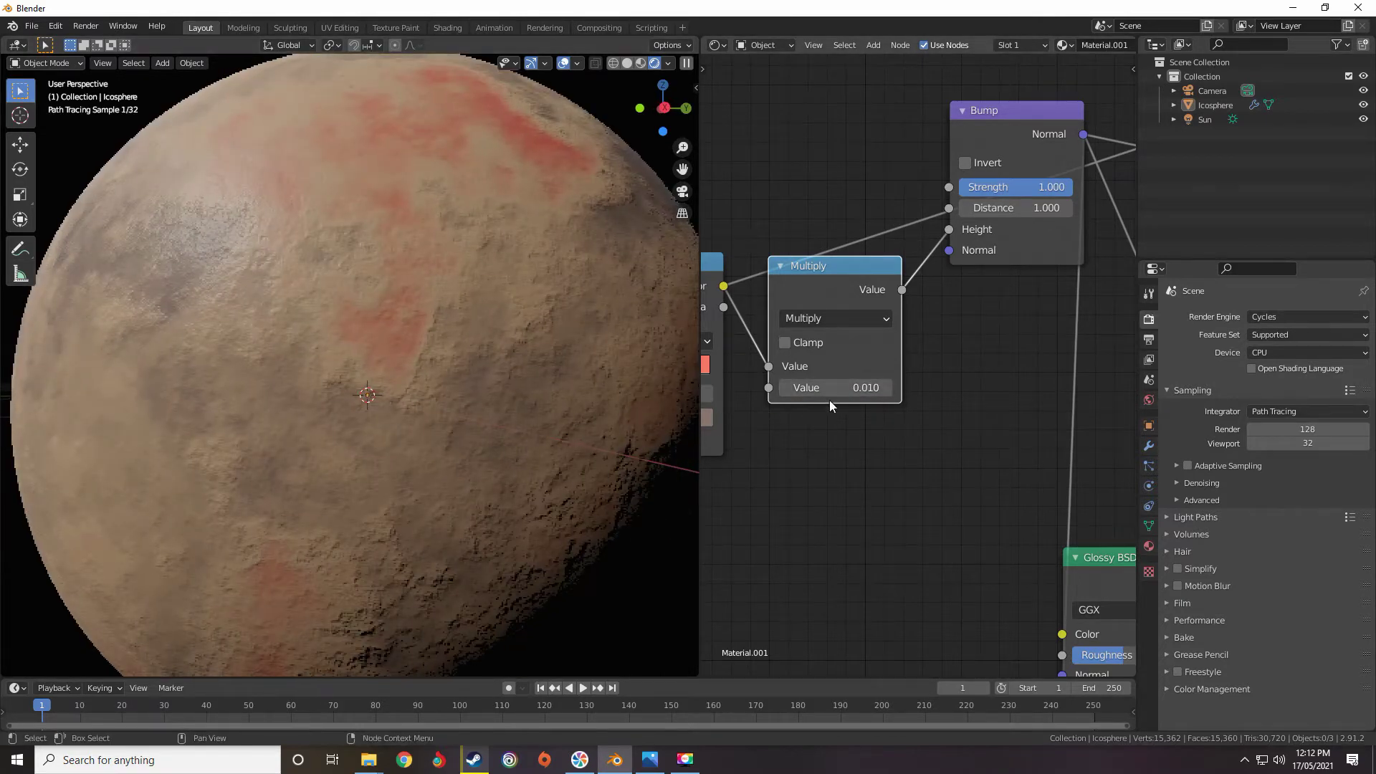
# Set the Multiply node's second value to 0.005.
pyautogui.click(824, 388)
pyautogui.click(825, 388)
pyautogui.write('05')
pyautogui.press('Return')
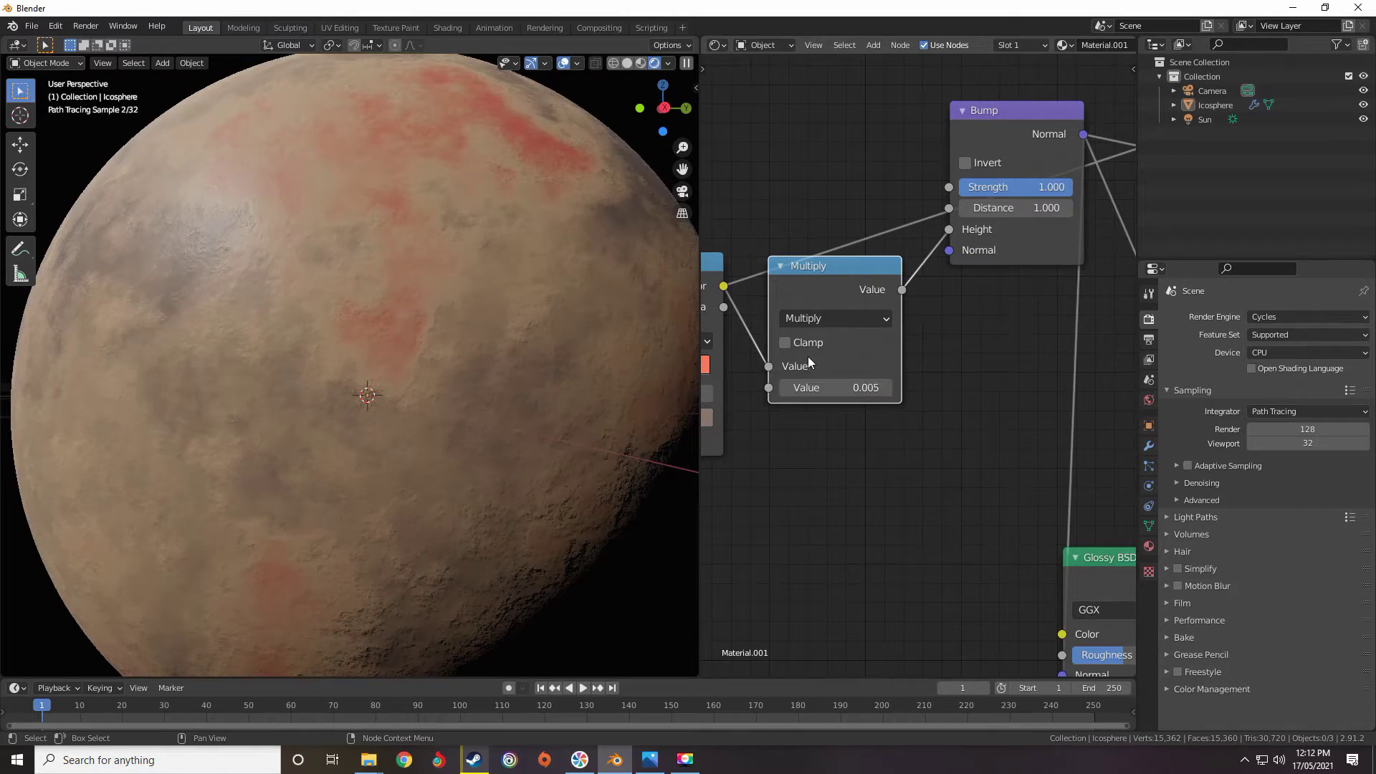
# Examine the planet's bumps, highlight and shadow edge from several angles, along with the shader nodes feeding the output.
pyautogui.moveTo(599, 384)
pyautogui.mouseDown(button='middle')
pyautogui.moveTo(446, 393)
pyautogui.moveTo(498, 390)
pyautogui.moveTo(470, 384)
pyautogui.moveTo(457, 409)
pyautogui.mouseUp(button='middle')
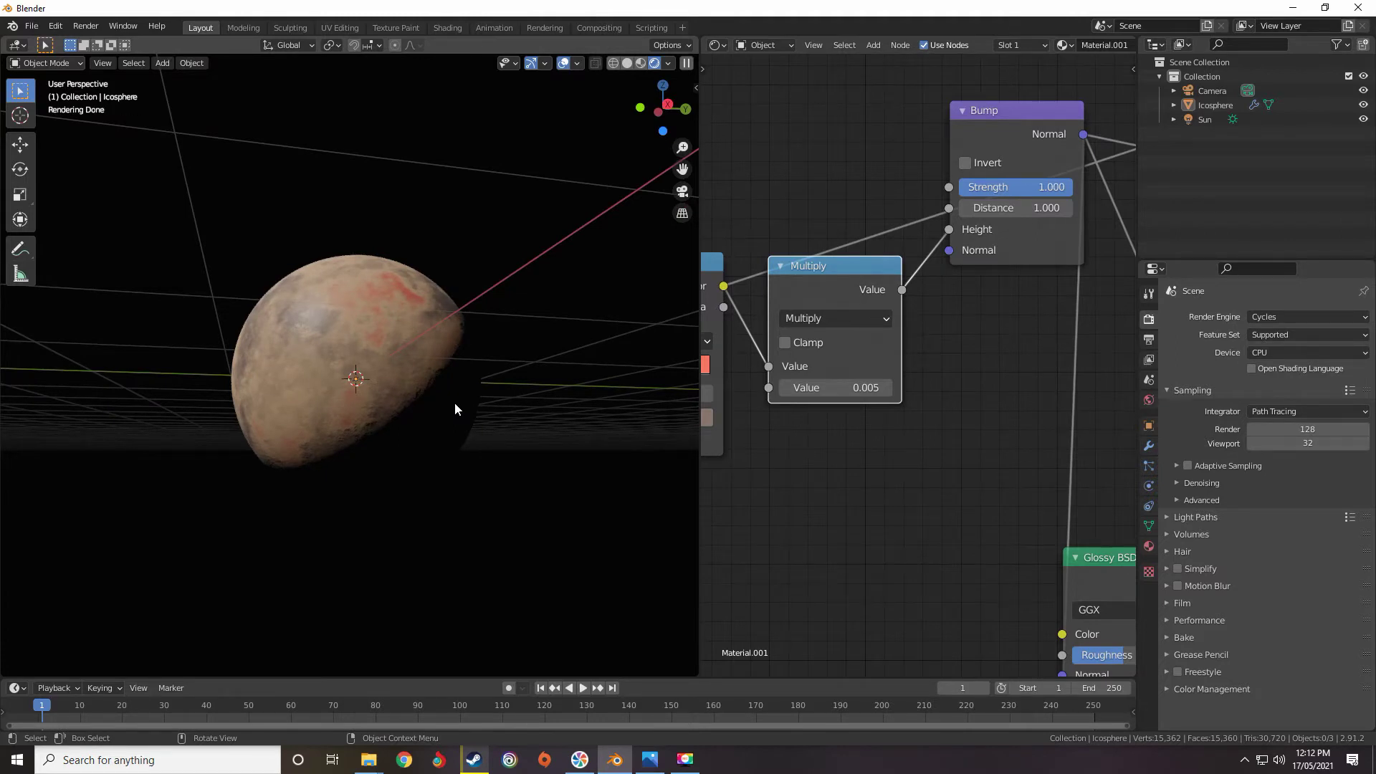
pyautogui.moveTo(455, 404)
pyautogui.mouseDown(button='middle')
pyautogui.moveTo(509, 437)
pyautogui.moveTo(628, 411)
pyautogui.moveTo(256, 438)
pyautogui.moveTo(313, 399)
pyautogui.moveTo(432, 401)
pyautogui.moveTo(393, 453)
pyautogui.mouseUp(button='middle')
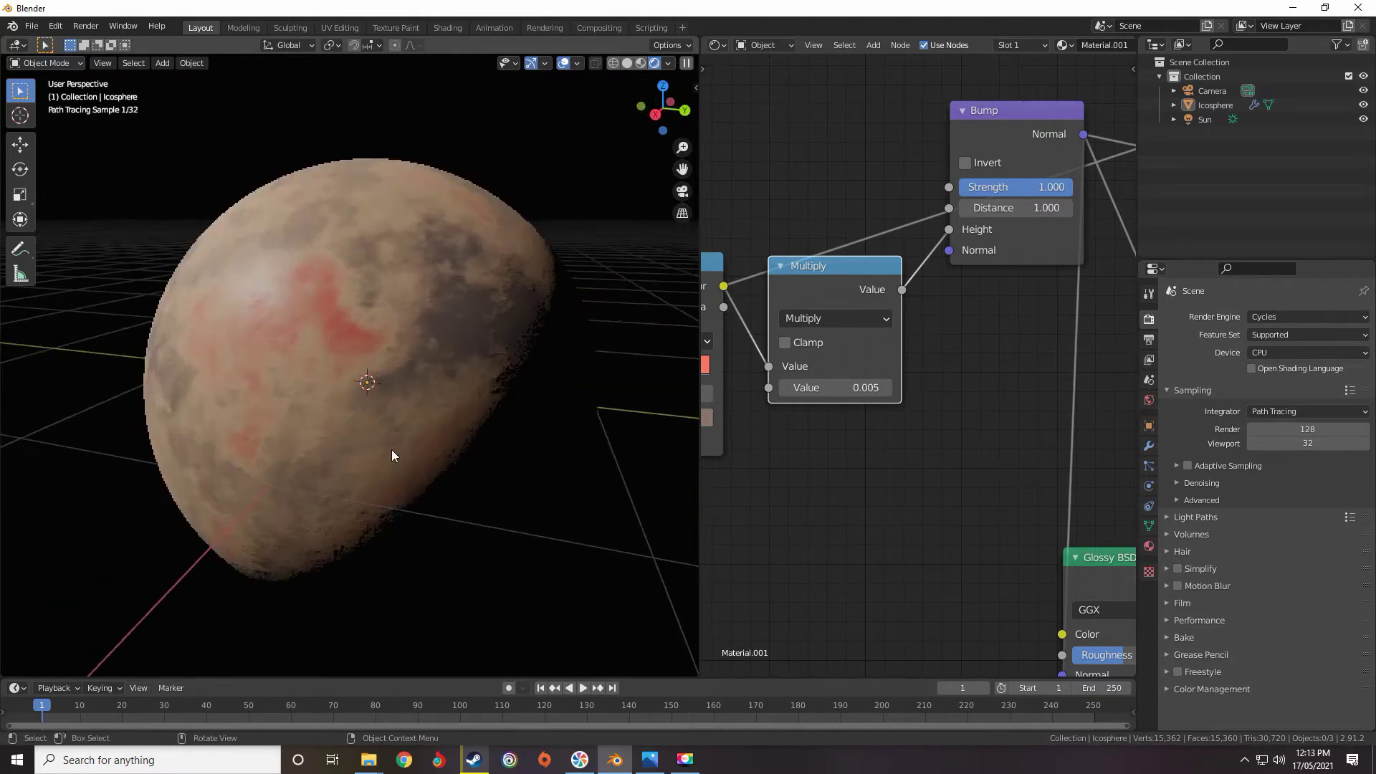
pyautogui.scroll(6, 392, 449)
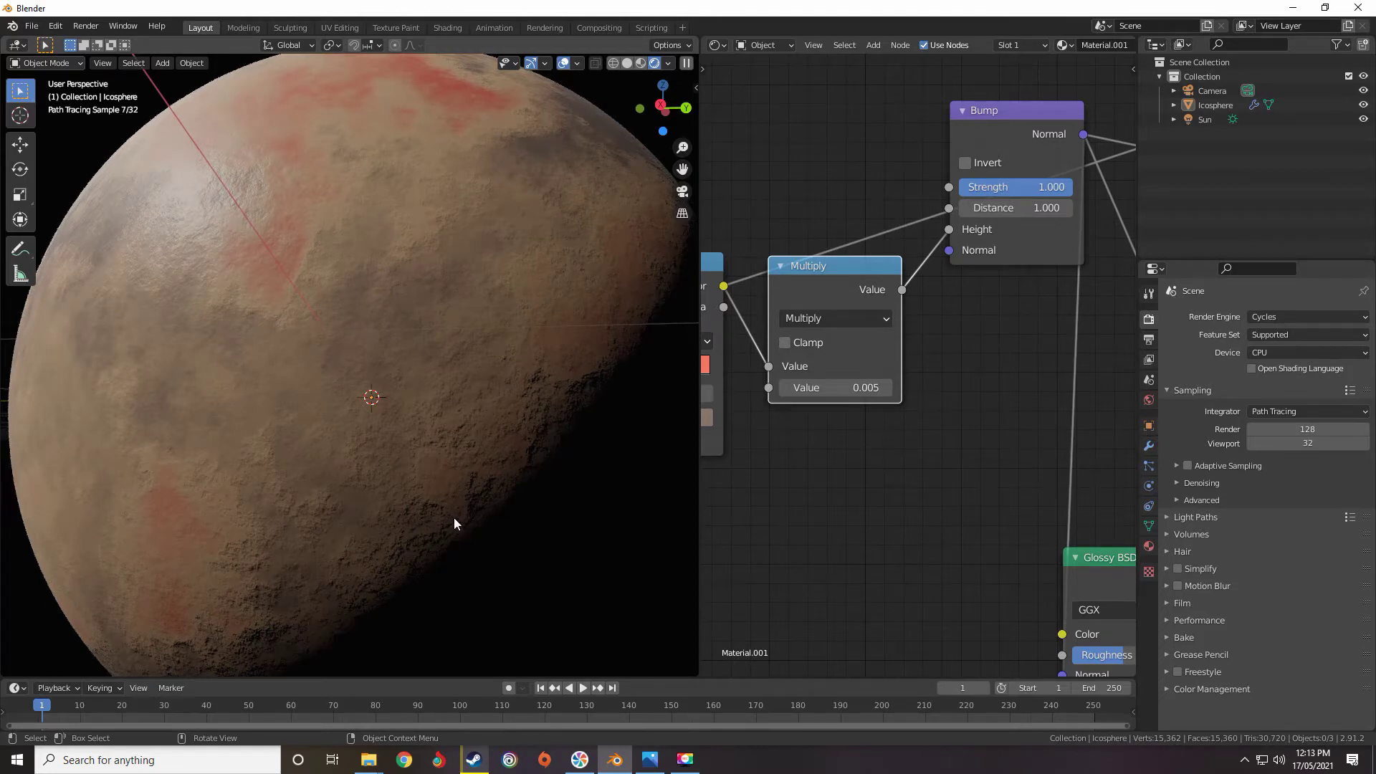
pyautogui.scroll(-2, 401, 462)
pyautogui.moveTo(351, 423); pyautogui.dragTo(390, 458, button='middle')
pyautogui.scroll(3, 389, 459)
pyautogui.scroll(-8, 896, 359)
pyautogui.moveTo(853, 399); pyautogui.dragTo(740, 456, button='middle')
pyautogui.scroll(3, 854, 384)
pyautogui.moveTo(1082, 326); pyautogui.dragTo(844, 348, button='middle')
pyautogui.scroll(10, 844, 349)
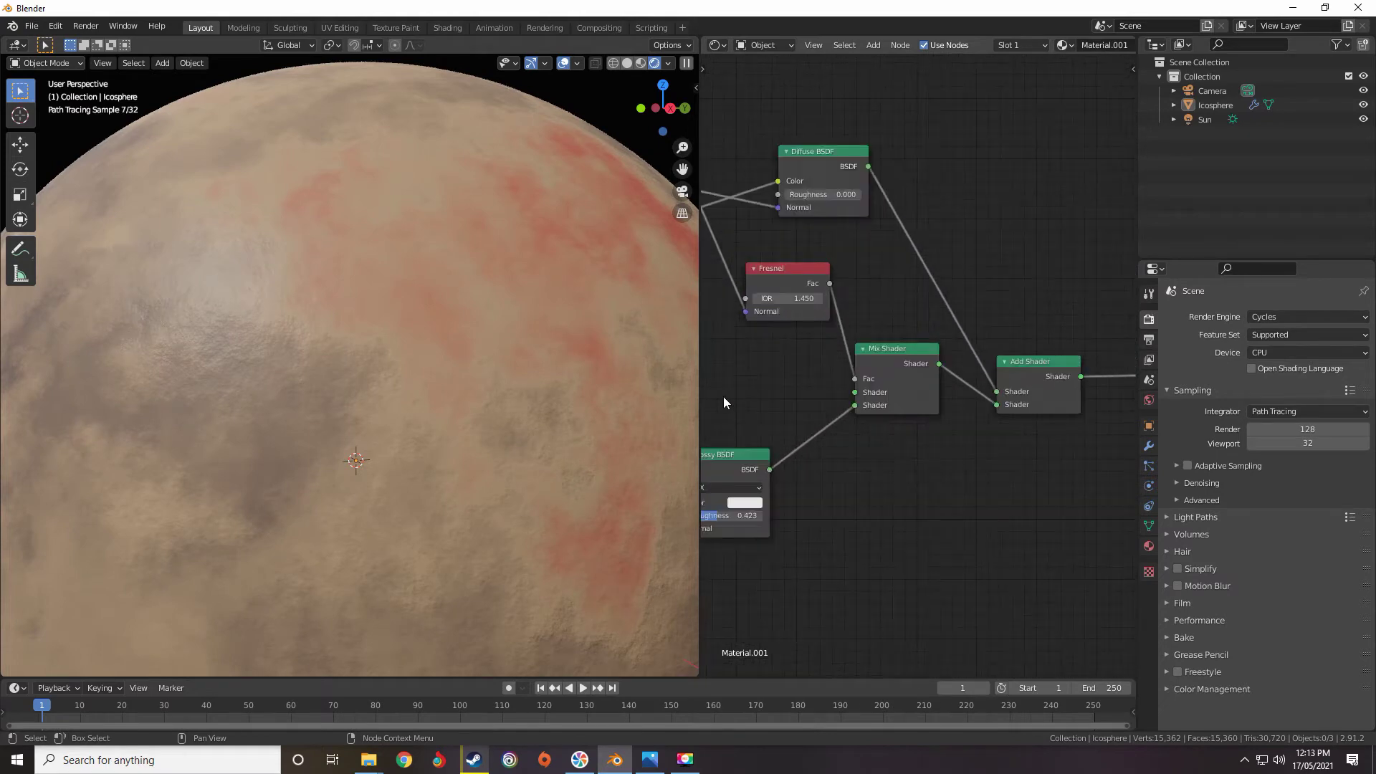
# Move the ColorRamp node away from the Multiply node to widen the gap between them.
pyautogui.moveTo(724, 403); pyautogui.dragTo(886, 380, button='middle')
pyautogui.scroll(3, 912, 374)
pyautogui.moveTo(992, 443); pyautogui.dragTo(1022, 443)
pyautogui.scroll(-14, 1031, 456)
pyautogui.moveTo(896, 349); pyautogui.dragTo(1050, 353, button='middle')
pyautogui.moveTo(941, 337); pyautogui.dragTo(880, 339)
pyautogui.hotkey('shift', 'a')
pyautogui.moveTo(949, 326)
pyautogui.moveTo(1077, 406); pyautogui.dragTo(990, 327, button='middle')
pyautogui.scroll(-6, 870, 309)
pyautogui.scroll(3, 945, 354)
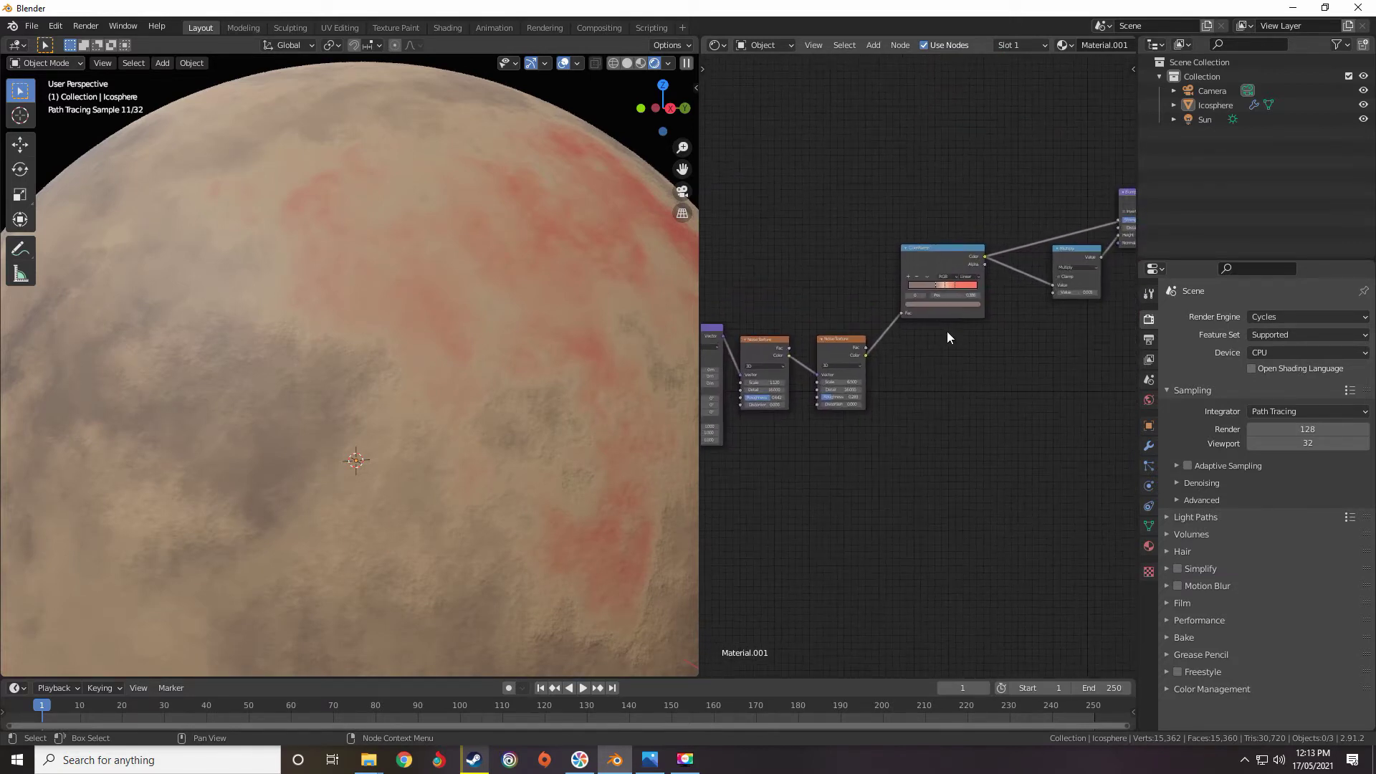
# Duplicate the ColorRamp and the Noise Texture feeding it, placing both copies below the originals.
pyautogui.scroll(1, 948, 331)
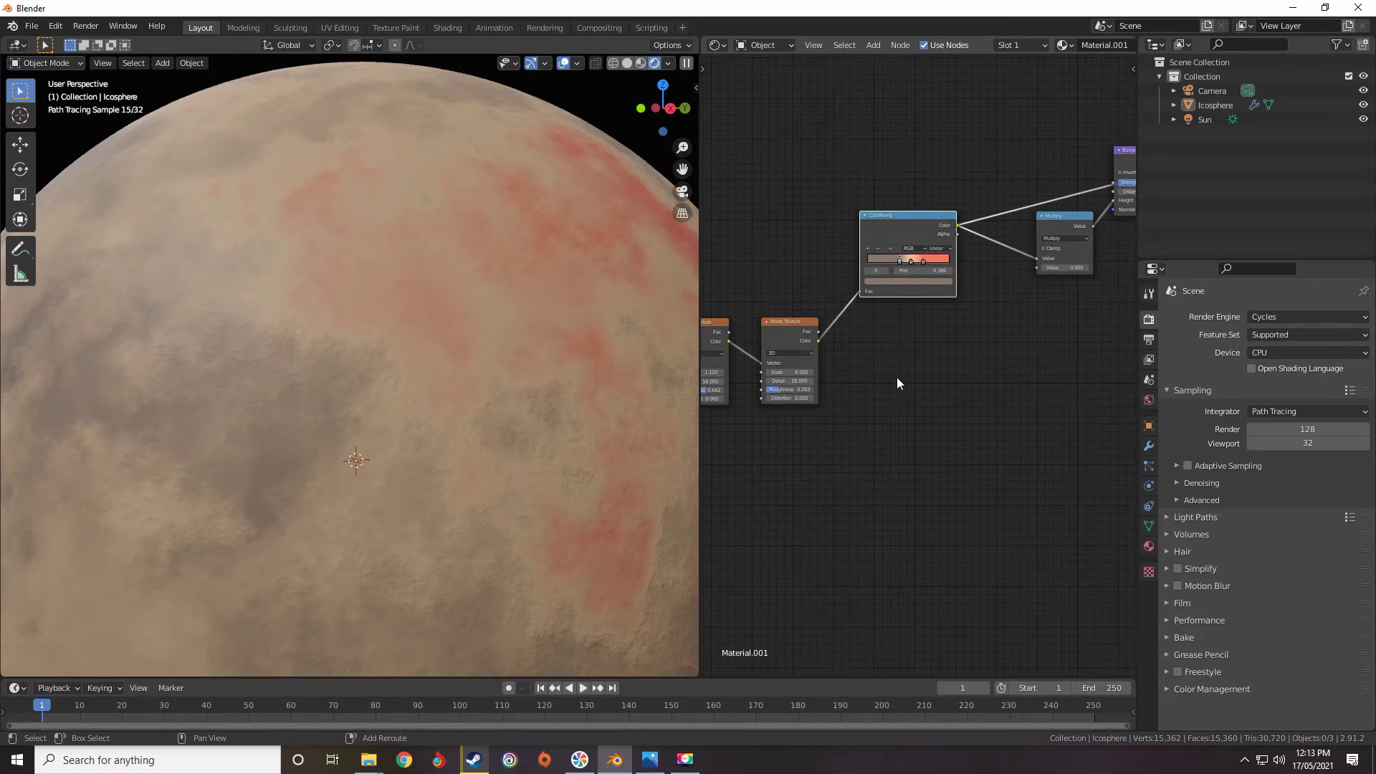
pyautogui.hotkey('shift', 'd')
pyautogui.click(895, 562)
pyautogui.scroll(4, 863, 421)
pyautogui.moveTo(863, 422); pyautogui.dragTo(926, 359, button='middle')
pyautogui.moveTo(943, 301); pyautogui.dragTo(1035, 301)
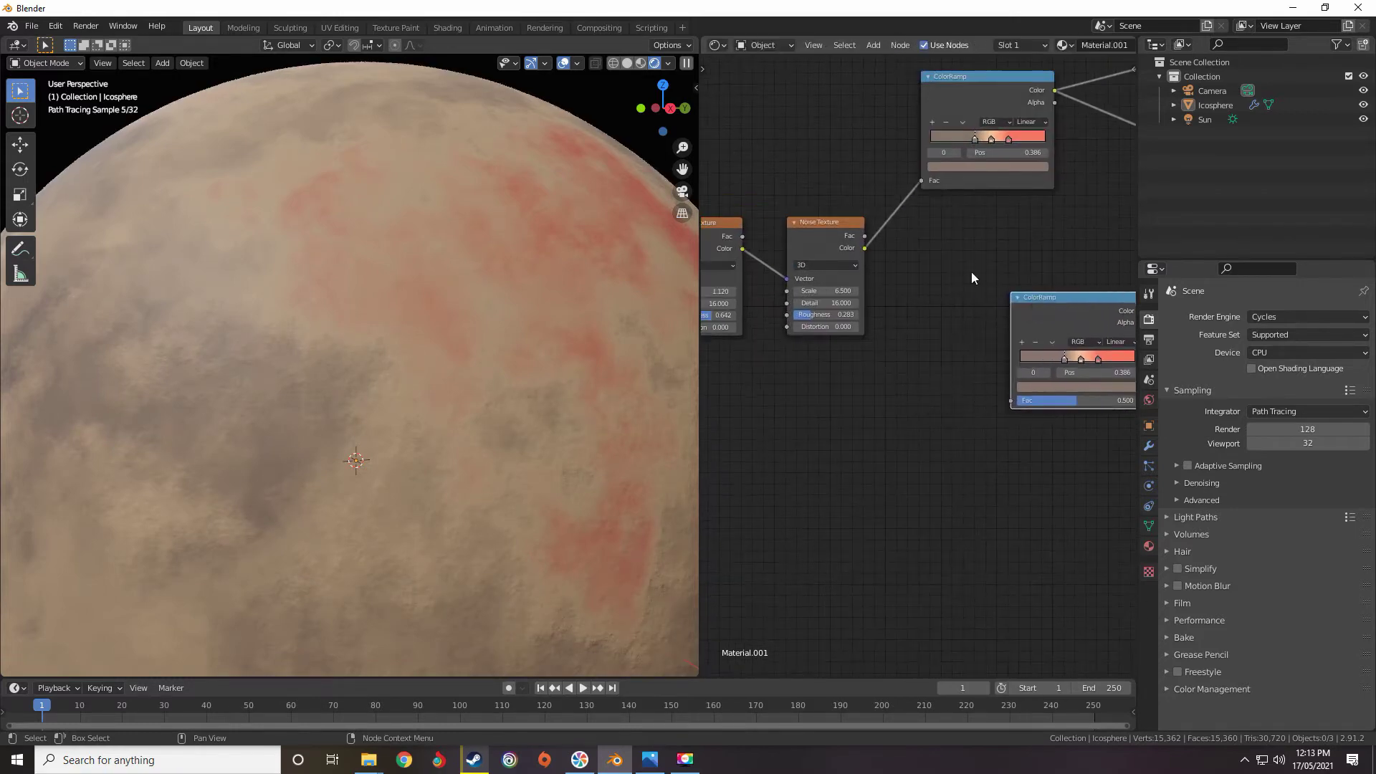
pyautogui.click(816, 242)
pyautogui.hotkey('shift', 'd')
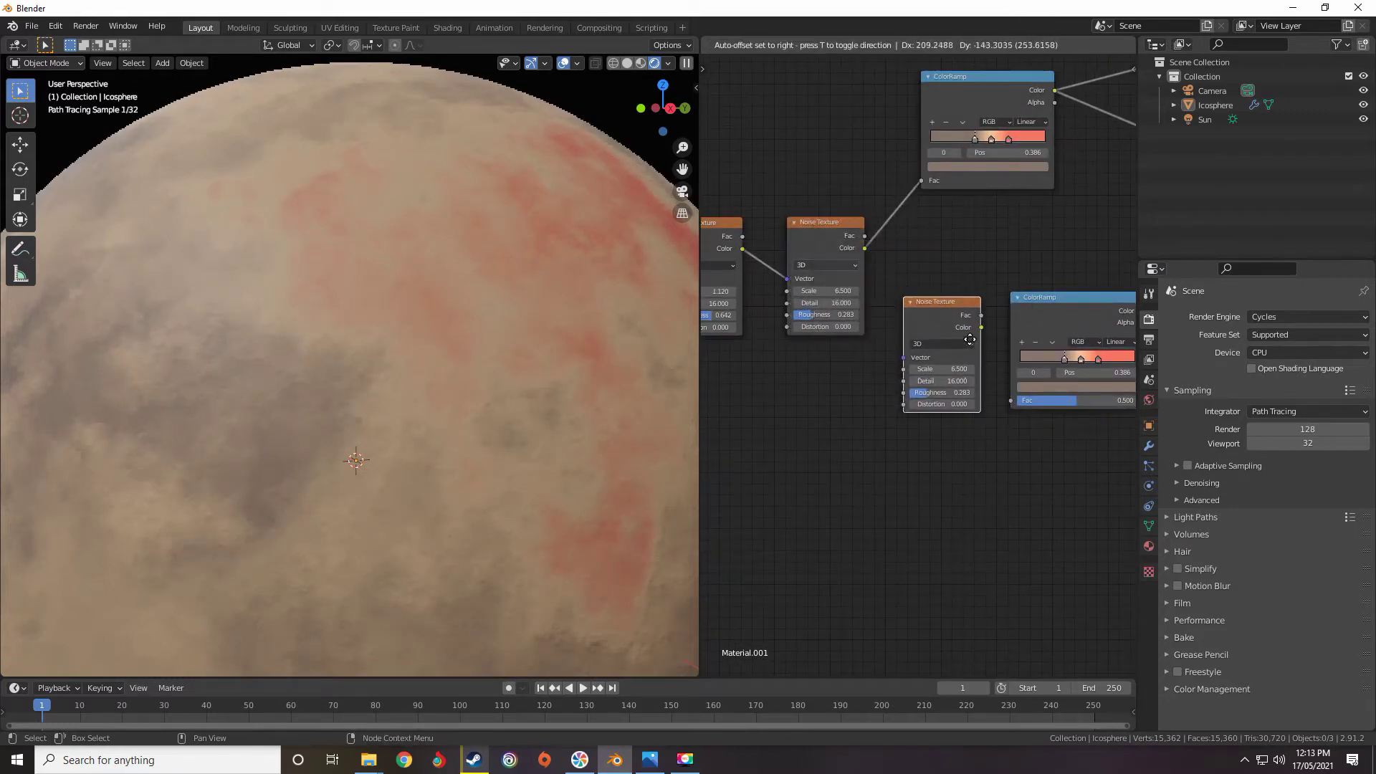
pyautogui.click(904, 282)
# Link the original Noise Texture's Color to the copied noise's Vector, and the copied noise's Color to the copied ColorRamp's Fac.
pyautogui.moveTo(866, 248); pyautogui.dragTo(899, 354)
pyautogui.moveTo(1102, 298); pyautogui.dragTo(891, 413, button='middle')
pyautogui.scroll(-4, 891, 413)
pyautogui.moveTo(922, 358); pyautogui.dragTo(905, 411, button='middle')
pyautogui.scroll(1, 905, 411)
pyautogui.moveTo(871, 475); pyautogui.dragTo(842, 421)
pyautogui.moveTo(843, 421); pyautogui.dragTo(916, 428, button='middle')
pyautogui.scroll(3, 916, 428)
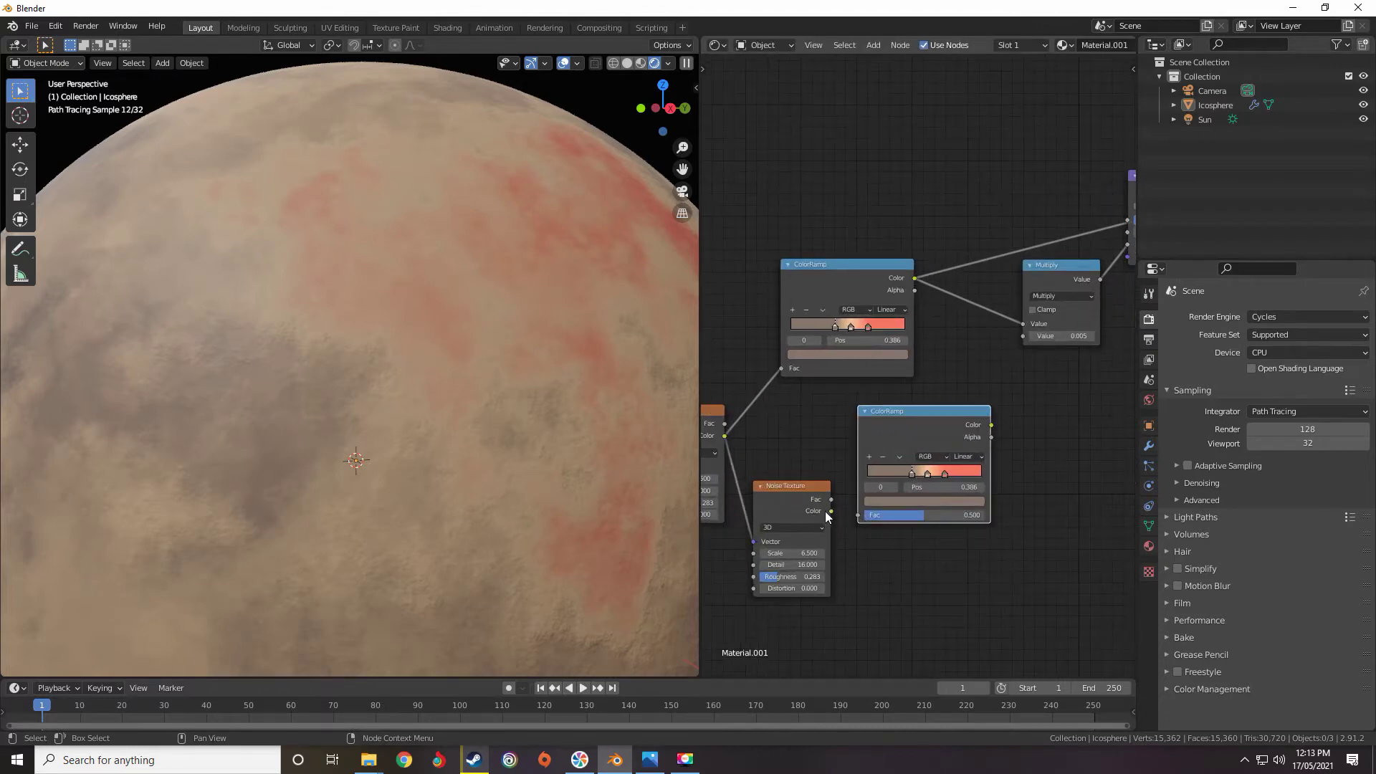
pyautogui.moveTo(831, 511); pyautogui.dragTo(858, 515)
# Add a MixRGB node above the ColorRamp and Multiply nodes.
pyautogui.moveTo(958, 361); pyautogui.dragTo(823, 422, button='middle')
pyautogui.scroll(-3, 822, 423)
pyautogui.moveTo(910, 197); pyautogui.dragTo(920, 236, button='middle')
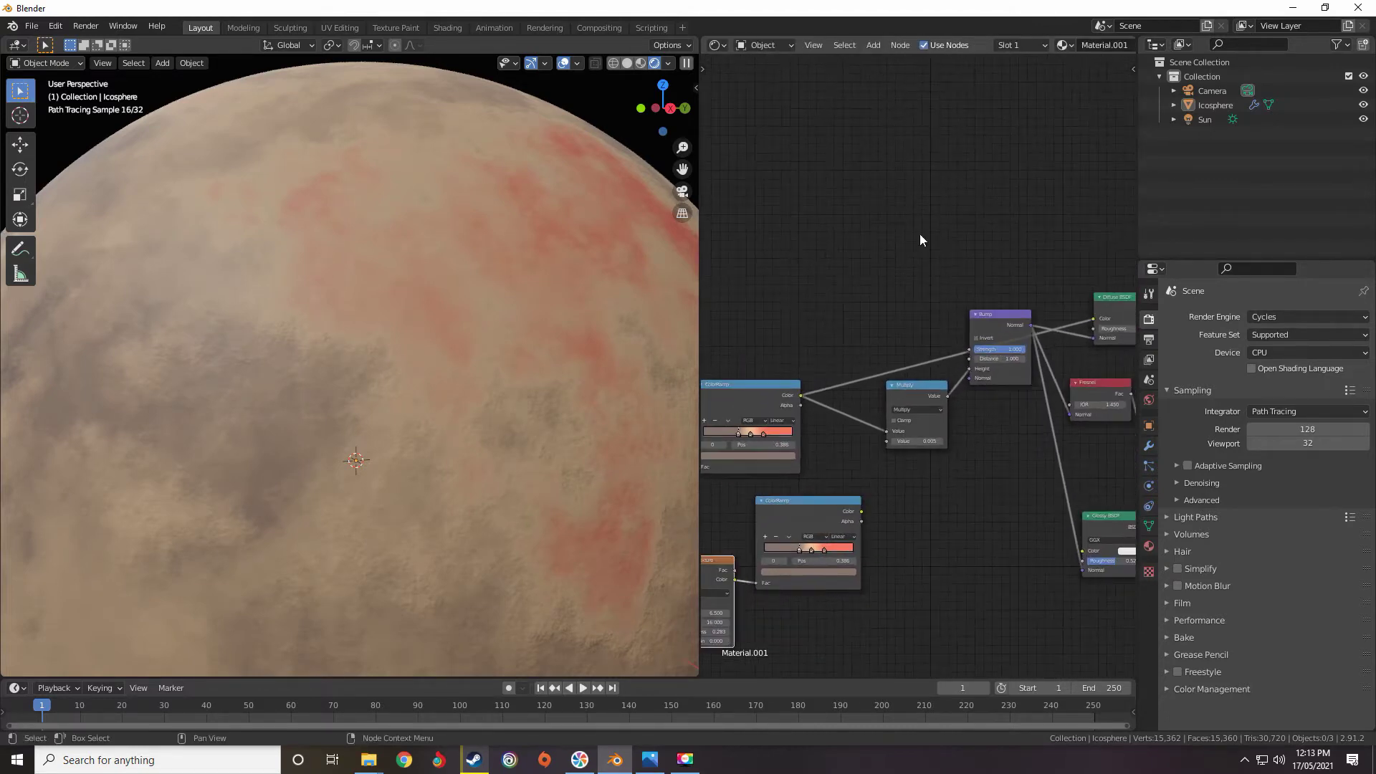
pyautogui.hotkey('shift', 'a')
pyautogui.moveTo(867, 258)
pyautogui.click(977, 334)
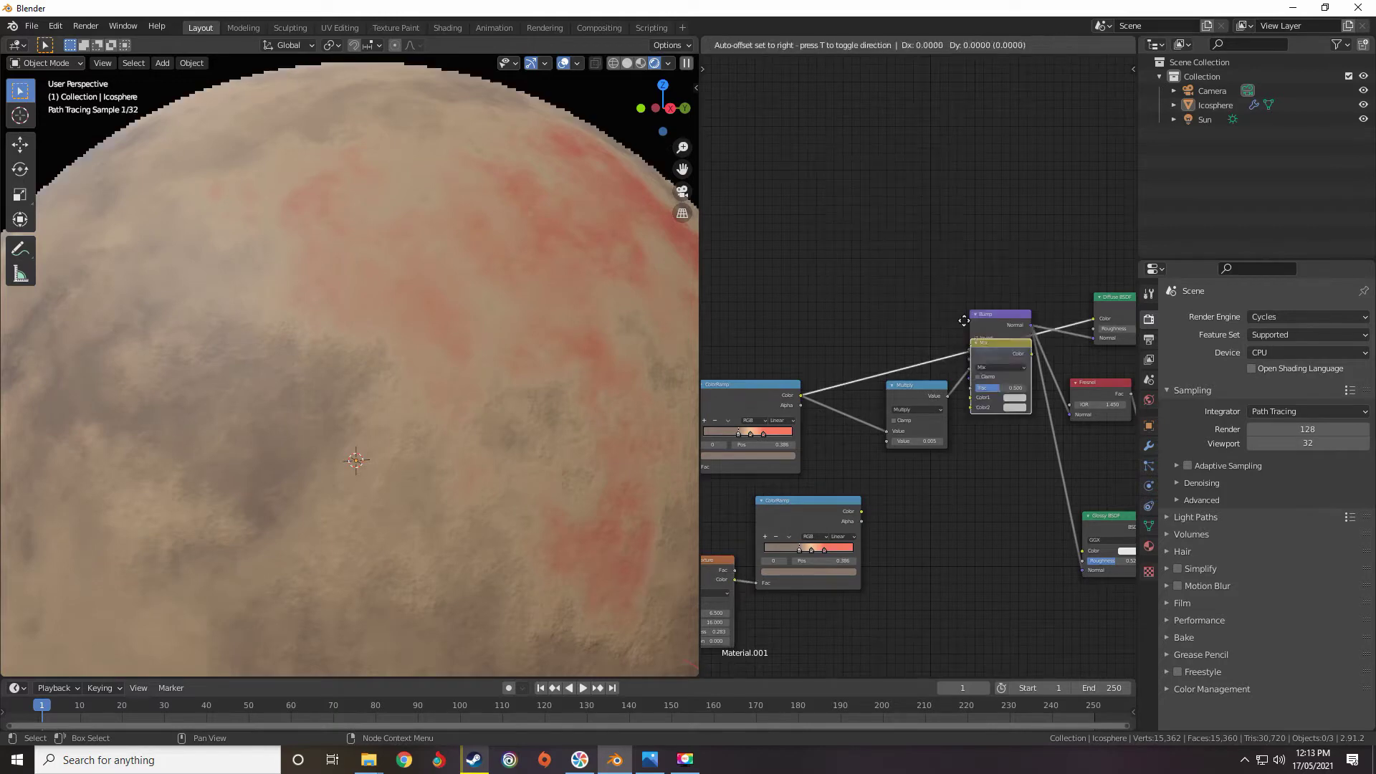
pyautogui.click(849, 200)
# Connect the upper ColorRamp's Color to the Mix node's Color1 and the lower ColorRamp's Color to Color2.
pyautogui.moveTo(830, 352); pyautogui.dragTo(815, 357, button='middle')
pyautogui.moveTo(786, 398); pyautogui.dragTo(833, 261)
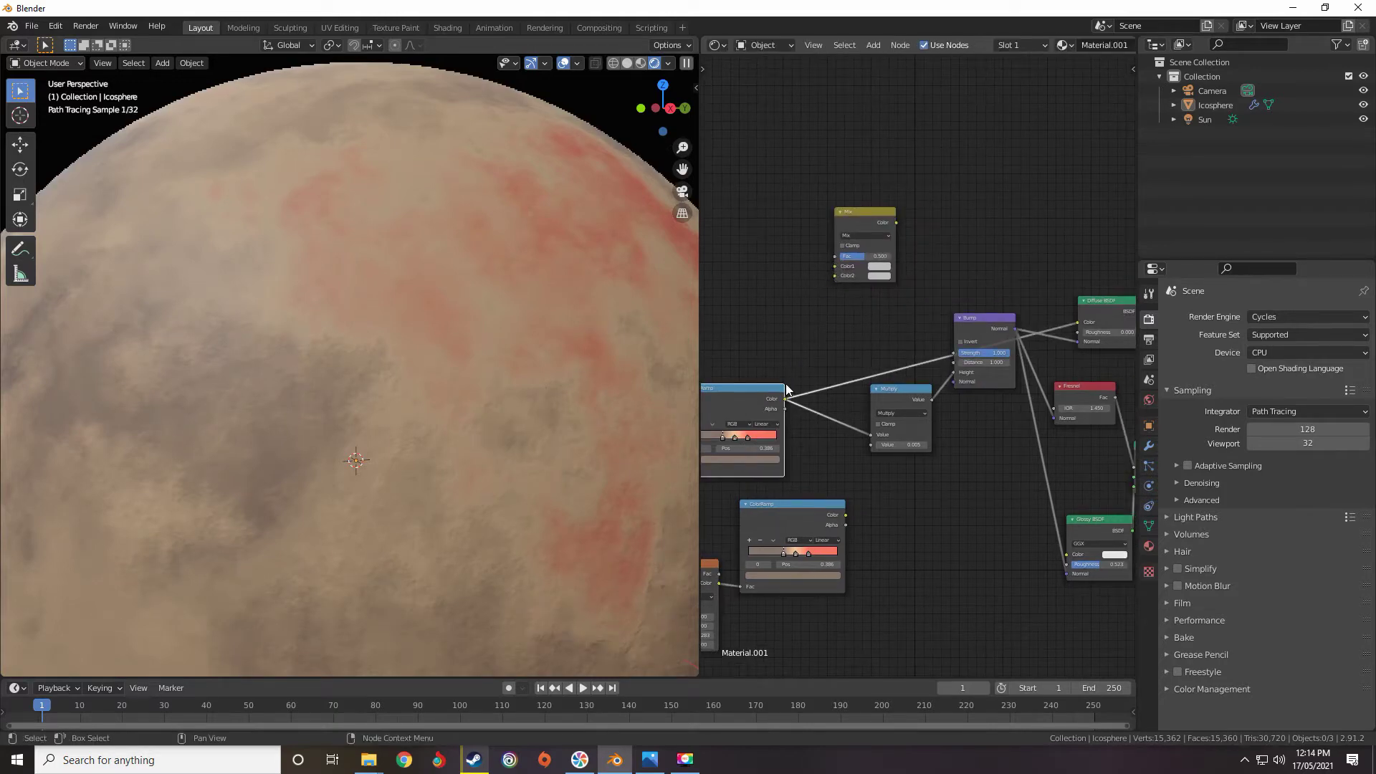
pyautogui.moveTo(788, 397); pyautogui.dragTo(836, 267)
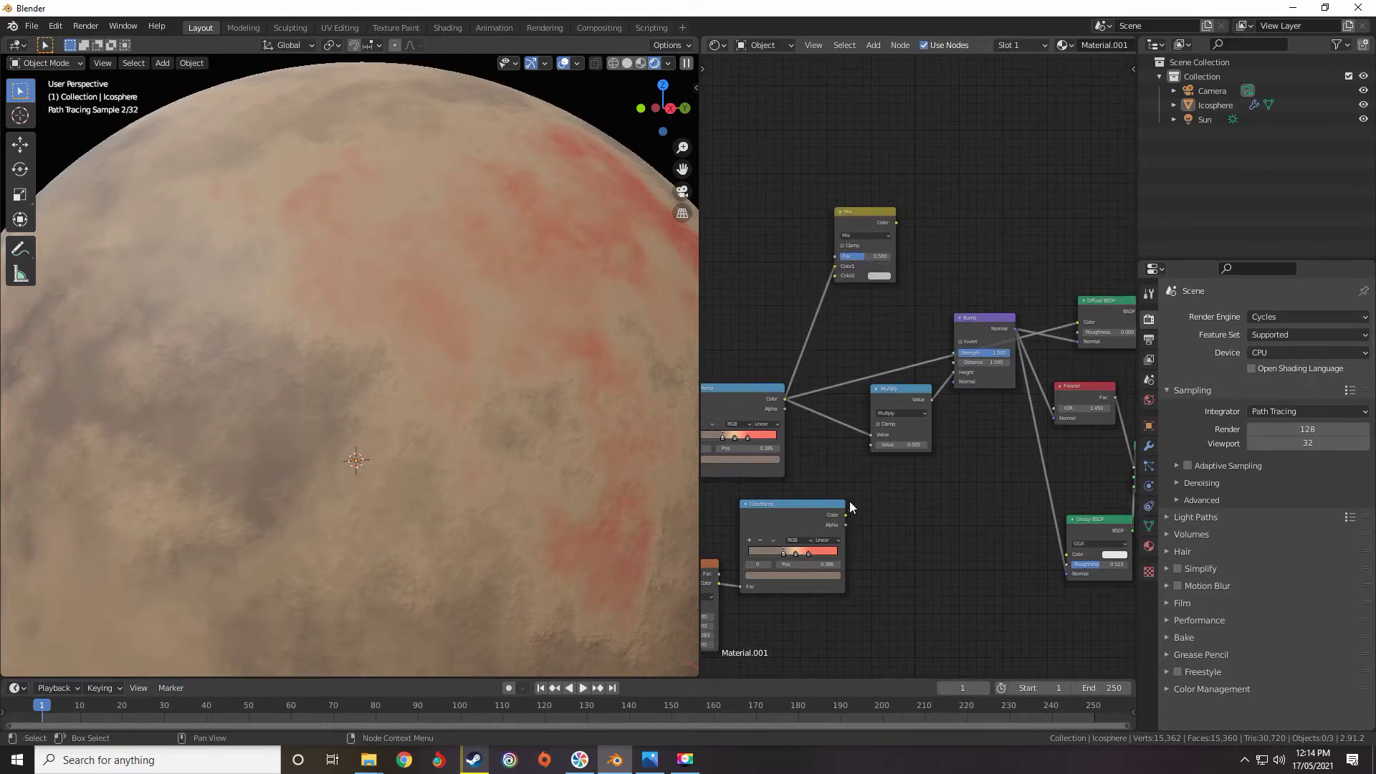
pyautogui.moveTo(847, 515); pyautogui.dragTo(835, 276)
# Set the Mix node to Darken with a factor of 0.675 and feed its output into the Diffuse BSDF's Color.
pyautogui.moveTo(871, 248); pyautogui.dragTo(815, 417, button='middle')
pyautogui.scroll(5, 815, 417)
pyautogui.click(790, 407)
pyautogui.moveTo(953, 411); pyautogui.dragTo(864, 306, button='middle')
pyautogui.moveTo(768, 299); pyautogui.dragTo(874, 337, button='middle')
pyautogui.click(815, 335)
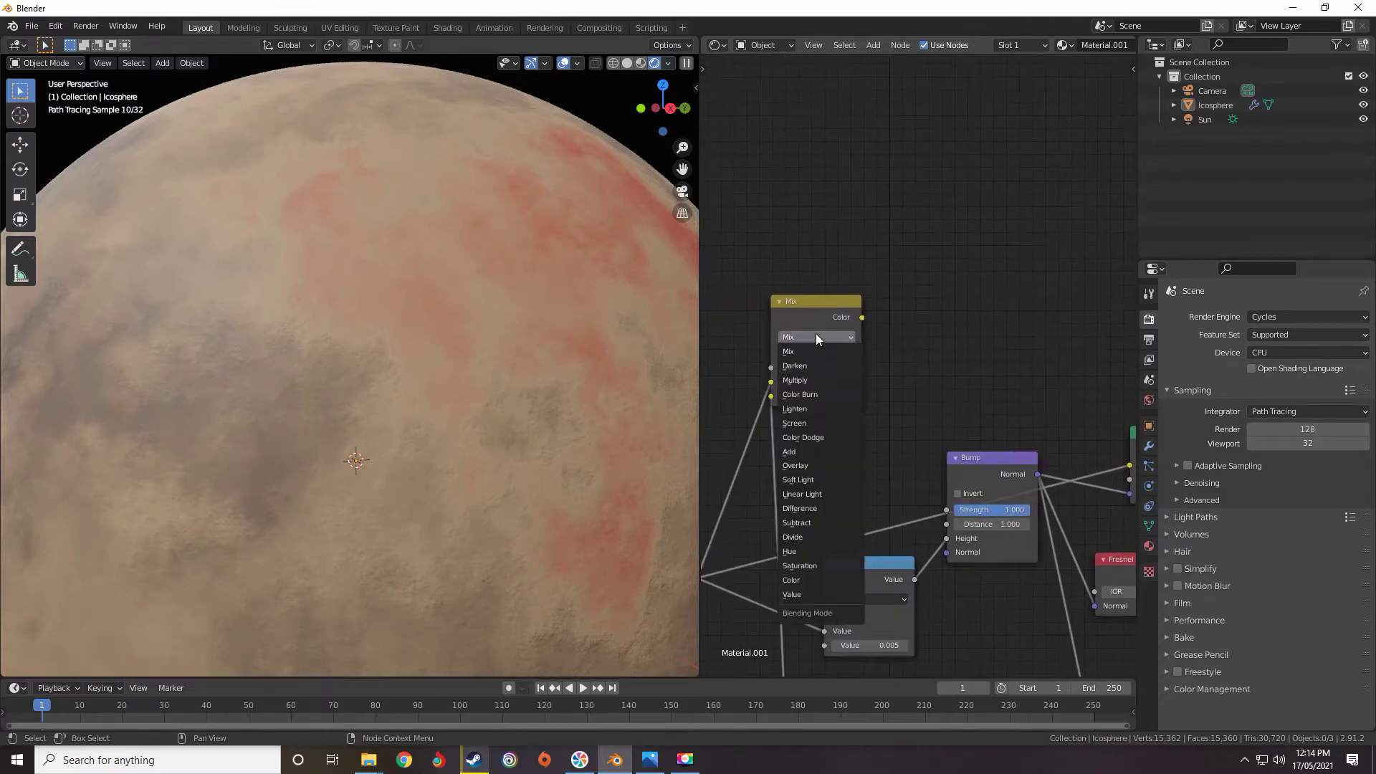
pyautogui.click(798, 367)
pyautogui.moveTo(833, 400); pyautogui.dragTo(987, 385, button='middle')
pyautogui.scroll(4, 987, 385)
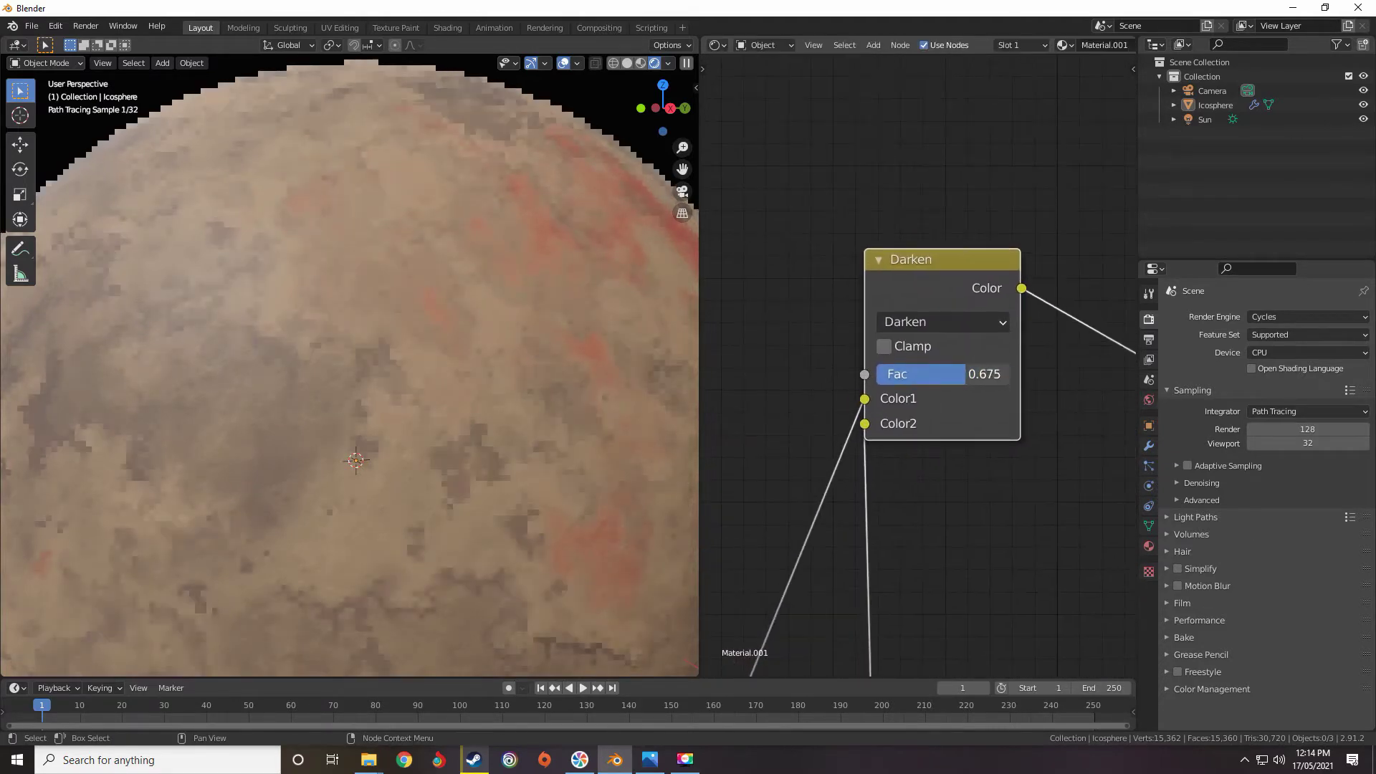
pyautogui.moveTo(397, 418); pyautogui.dragTo(422, 402, button='middle')
pyautogui.scroll(-5, 421, 402)
pyautogui.scroll(2, 421, 401)
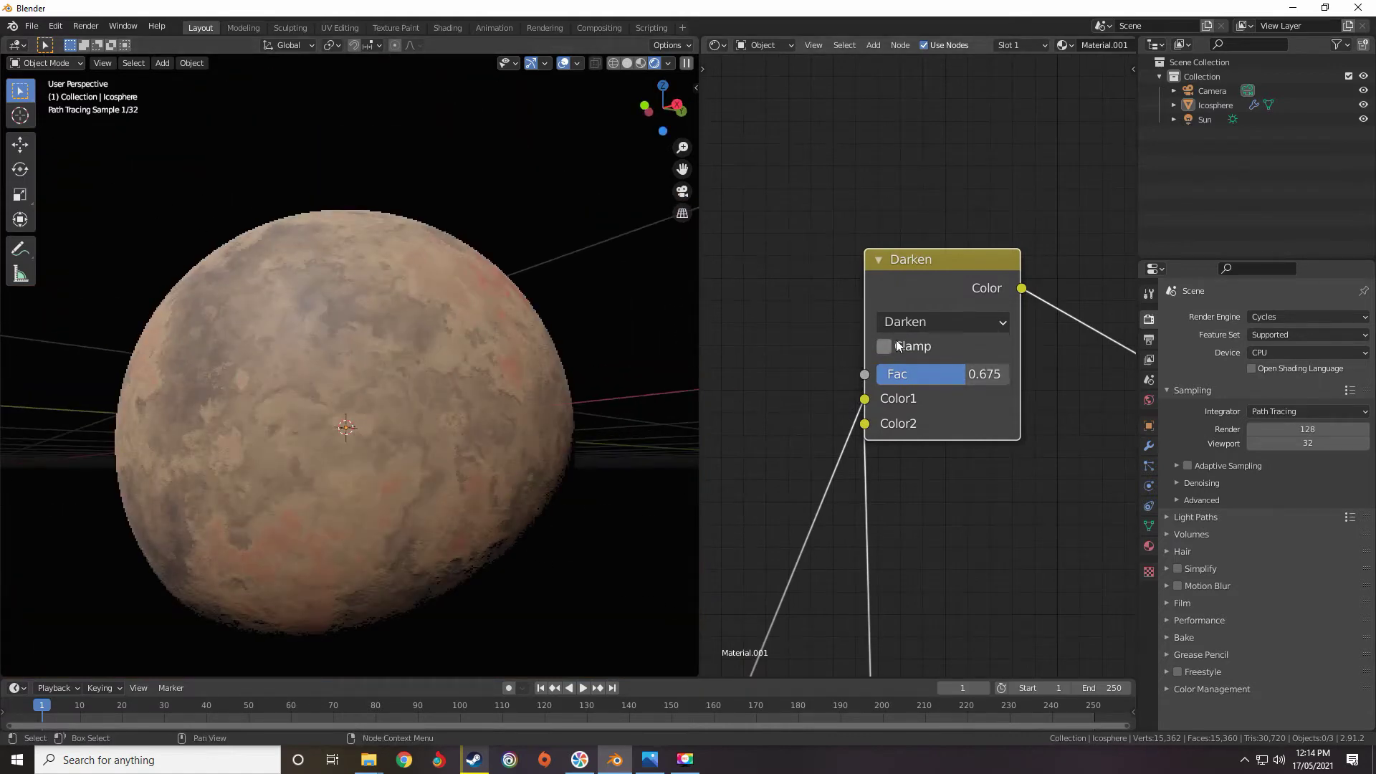
# Try the Color Burn and Lighten blend modes on the Mix node at a factor of 1.000.
pyautogui.click(906, 324)
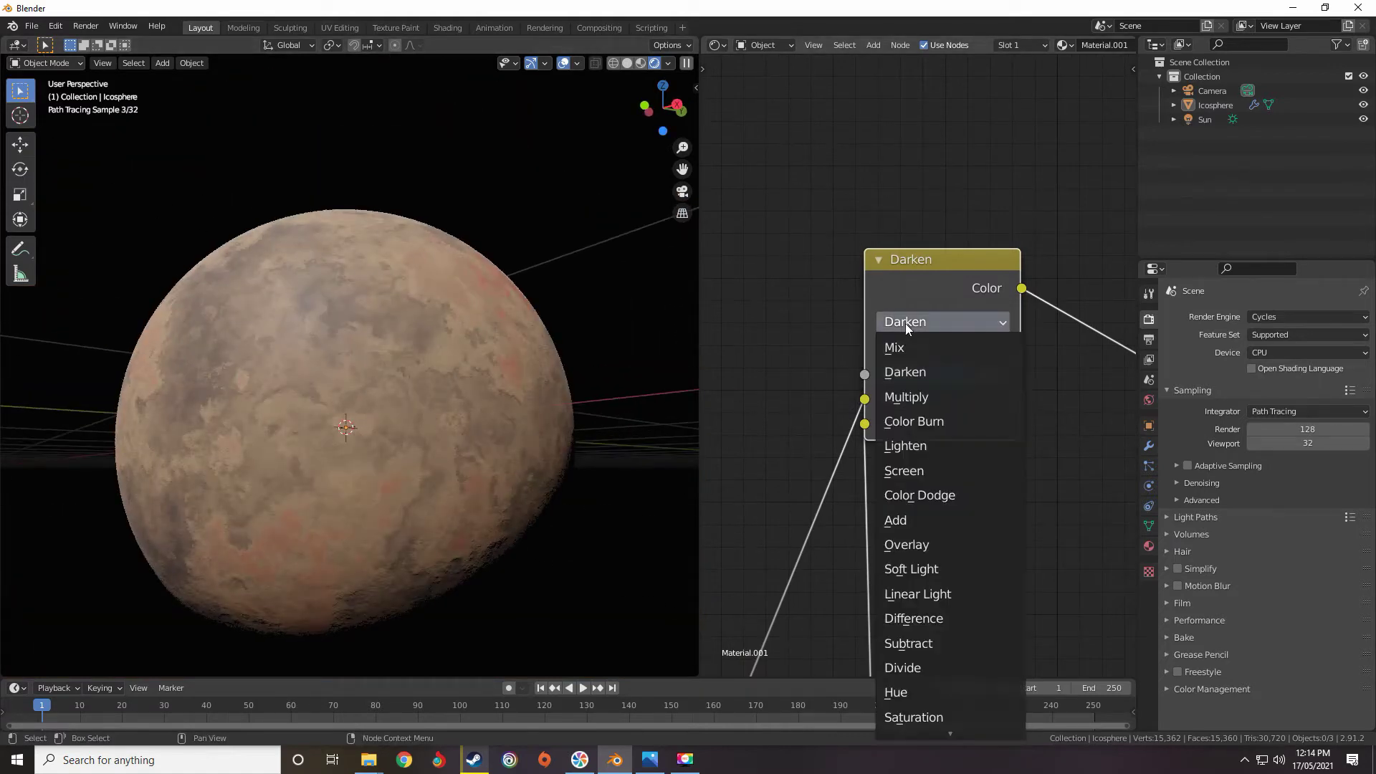
pyautogui.click(905, 421)
pyautogui.moveTo(303, 436)
pyautogui.mouseDown(button='middle')
pyautogui.moveTo(179, 471)
pyautogui.moveTo(263, 449)
pyautogui.mouseUp(button='middle')
pyautogui.moveTo(1023, 401)
pyautogui.mouseDown()
pyautogui.moveTo(934, 402)
pyautogui.moveTo(964, 402)
pyautogui.moveTo(959, 355)
pyautogui.mouseUp()
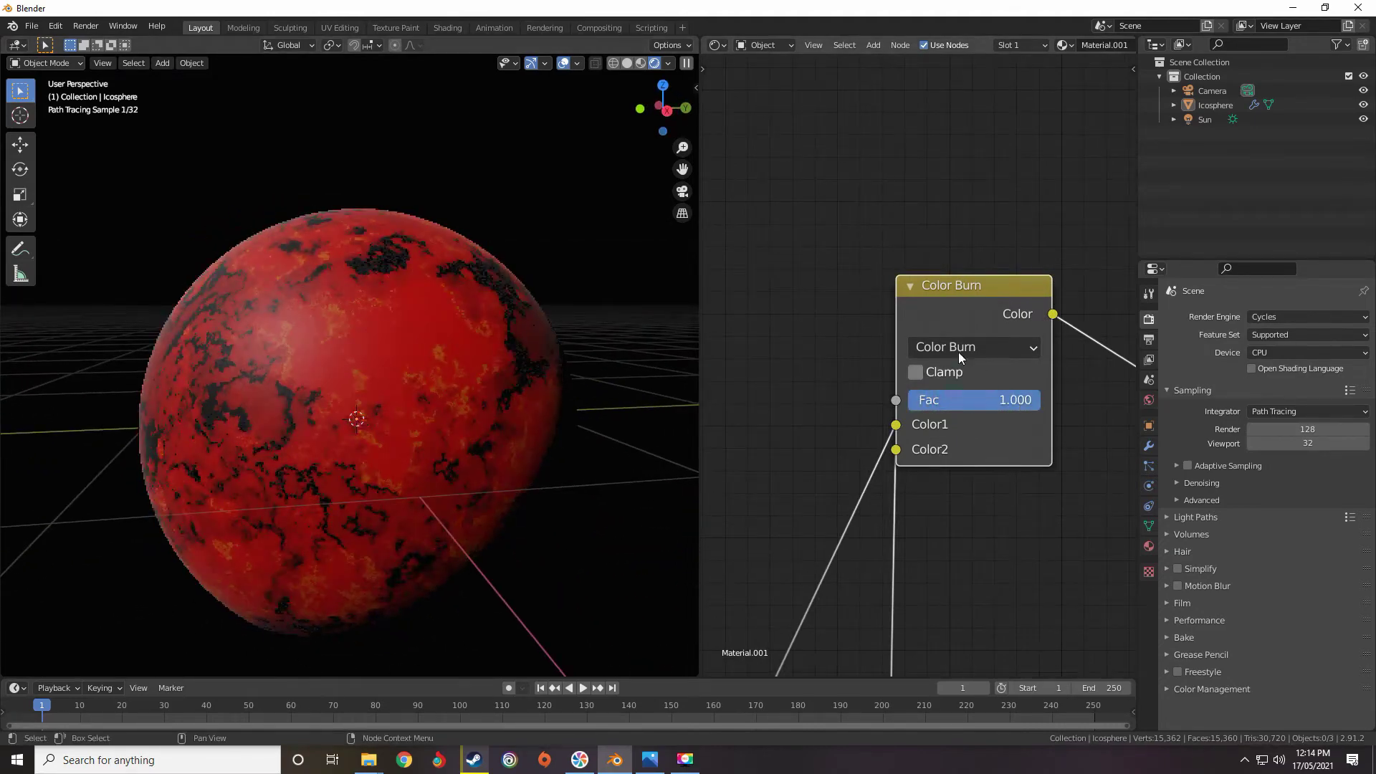
pyautogui.click(959, 355)
pyautogui.click(959, 374)
pyautogui.moveTo(957, 403); pyautogui.dragTo(834, 403)
# Switch the Mix node's blend mode back to Darken and check the planet surface.
pyautogui.click(1013, 347)
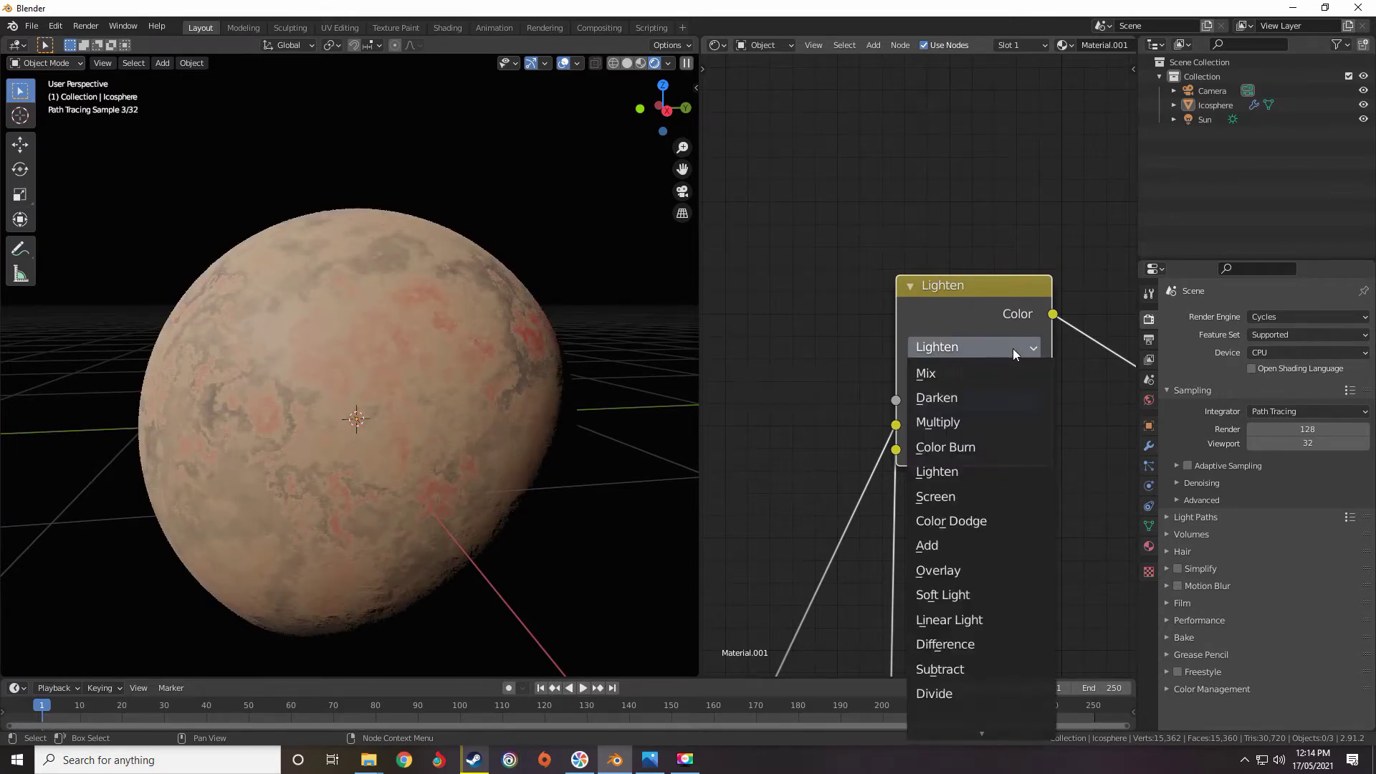
pyautogui.click(951, 403)
pyautogui.moveTo(352, 461); pyautogui.dragTo(420, 443, button='middle')
pyautogui.scroll(2, 999, 398)
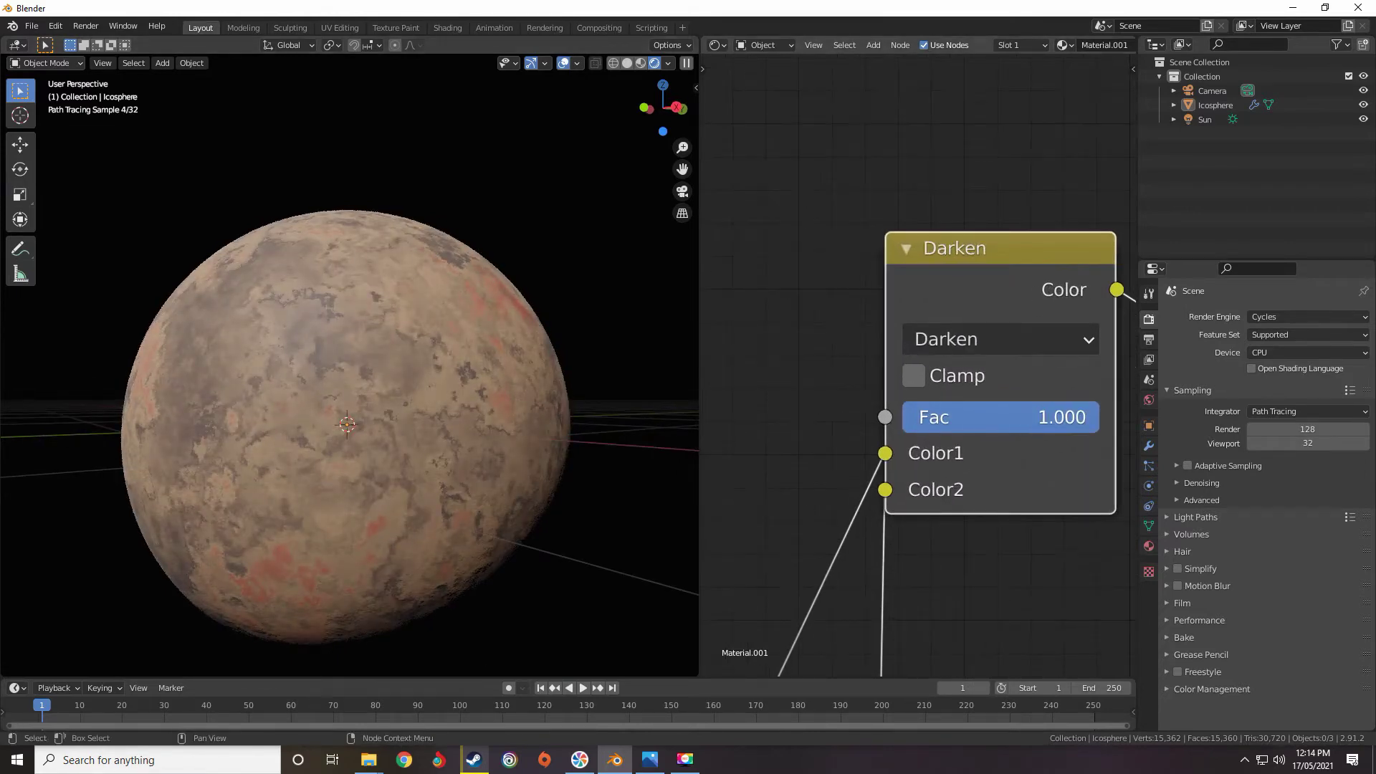
# Set the copied Noise Texture's scale to 3.600 and its roughness to 0.308.
pyautogui.scroll(-3, 960, 536)
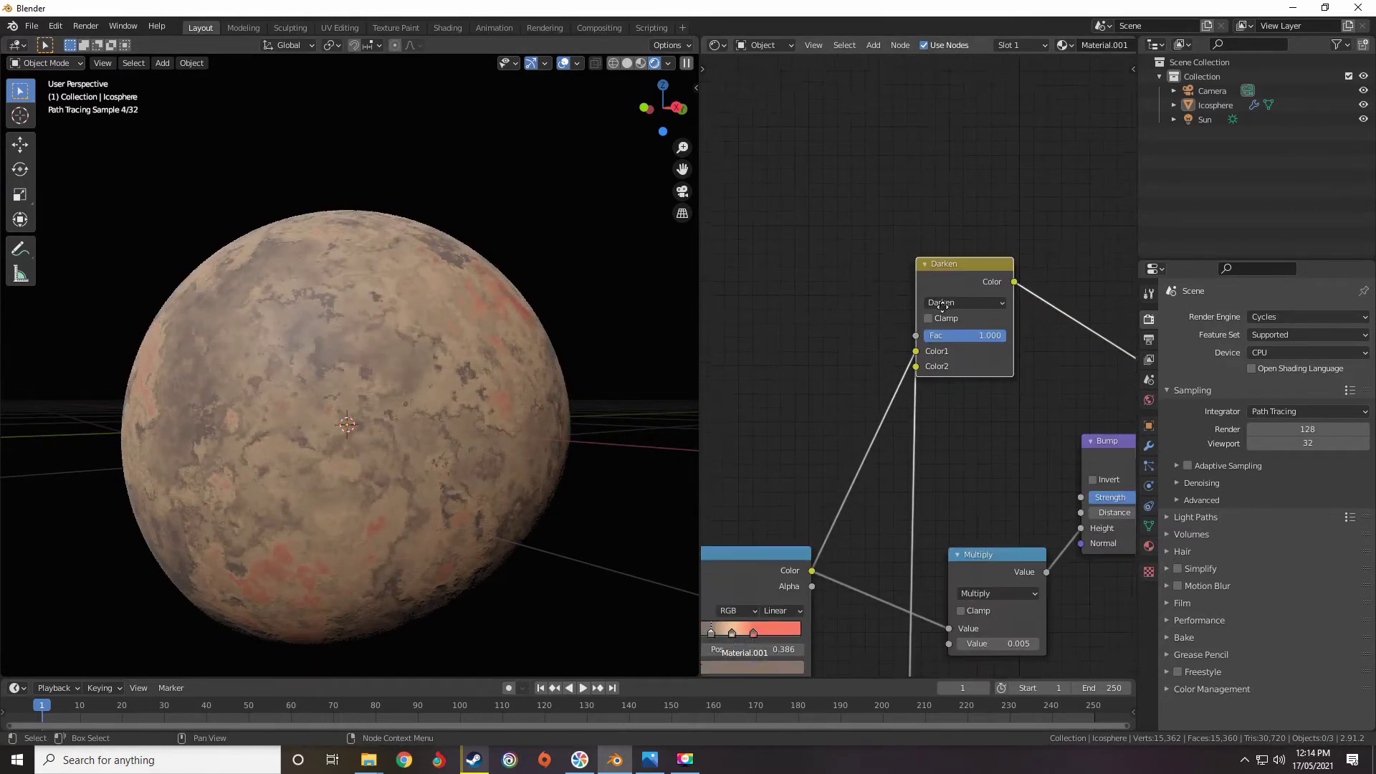
pyautogui.scroll(3, 889, 416)
pyautogui.moveTo(888, 417); pyautogui.dragTo(915, 378, button='middle')
pyautogui.scroll(3, 896, 387)
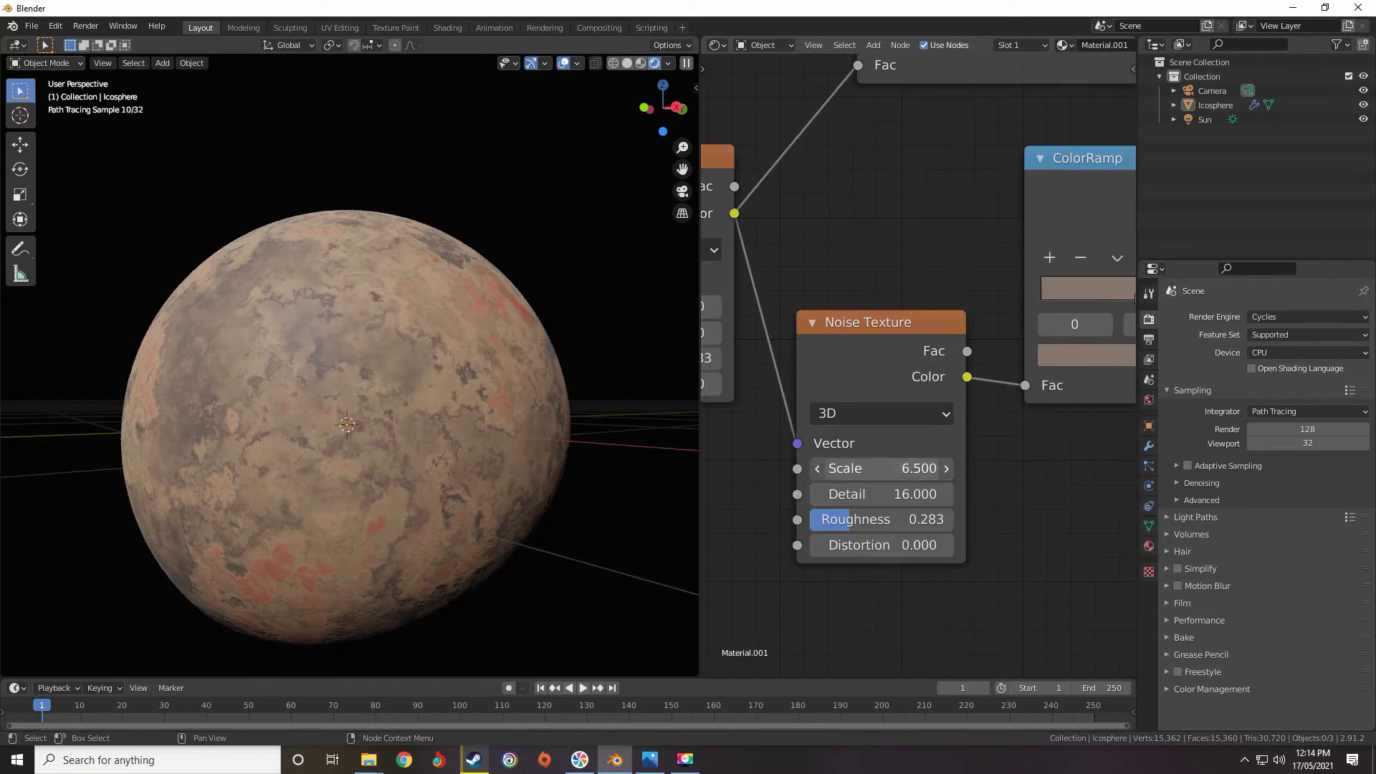
pyautogui.moveTo(889, 469); pyautogui.dragTo(846, 468)
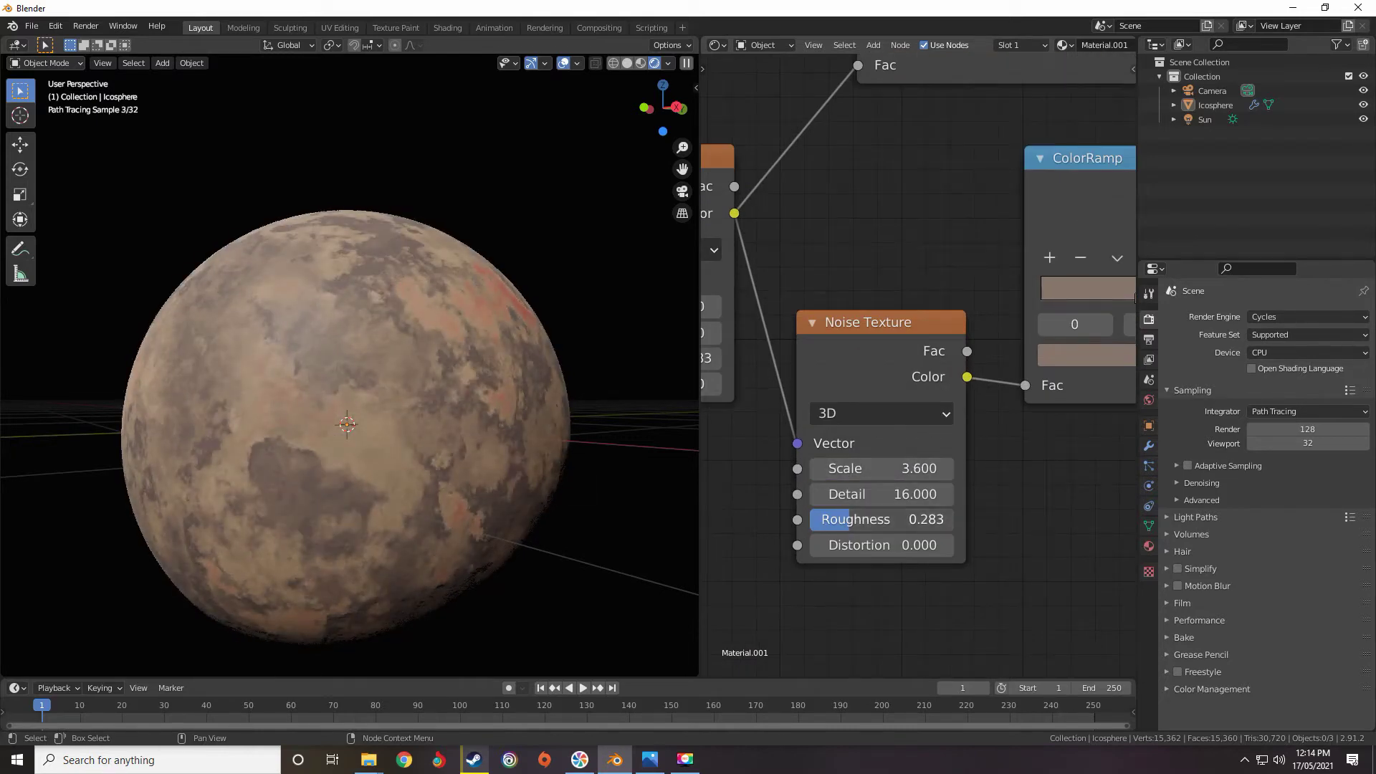
pyautogui.moveTo(861, 519)
pyautogui.mouseDown()
pyautogui.moveTo(921, 519)
pyautogui.moveTo(854, 519)
pyautogui.mouseUp()
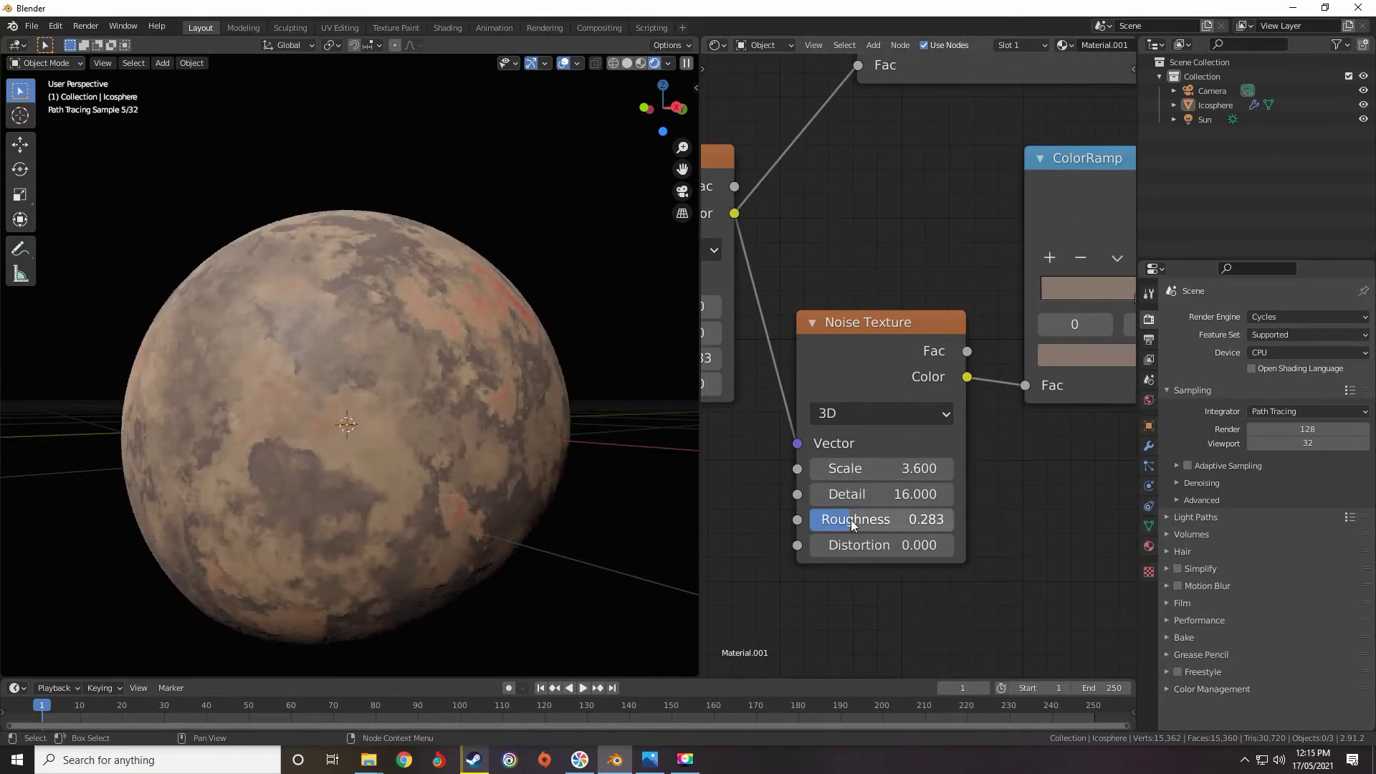
# Lower the Darken node's factor to 0.908.
pyautogui.scroll(-12, 914, 323)
pyautogui.moveTo(1025, 95); pyautogui.dragTo(915, 262, button='middle')
pyautogui.moveTo(1003, 144); pyautogui.dragTo(901, 363, button='middle')
pyautogui.scroll(15, 901, 362)
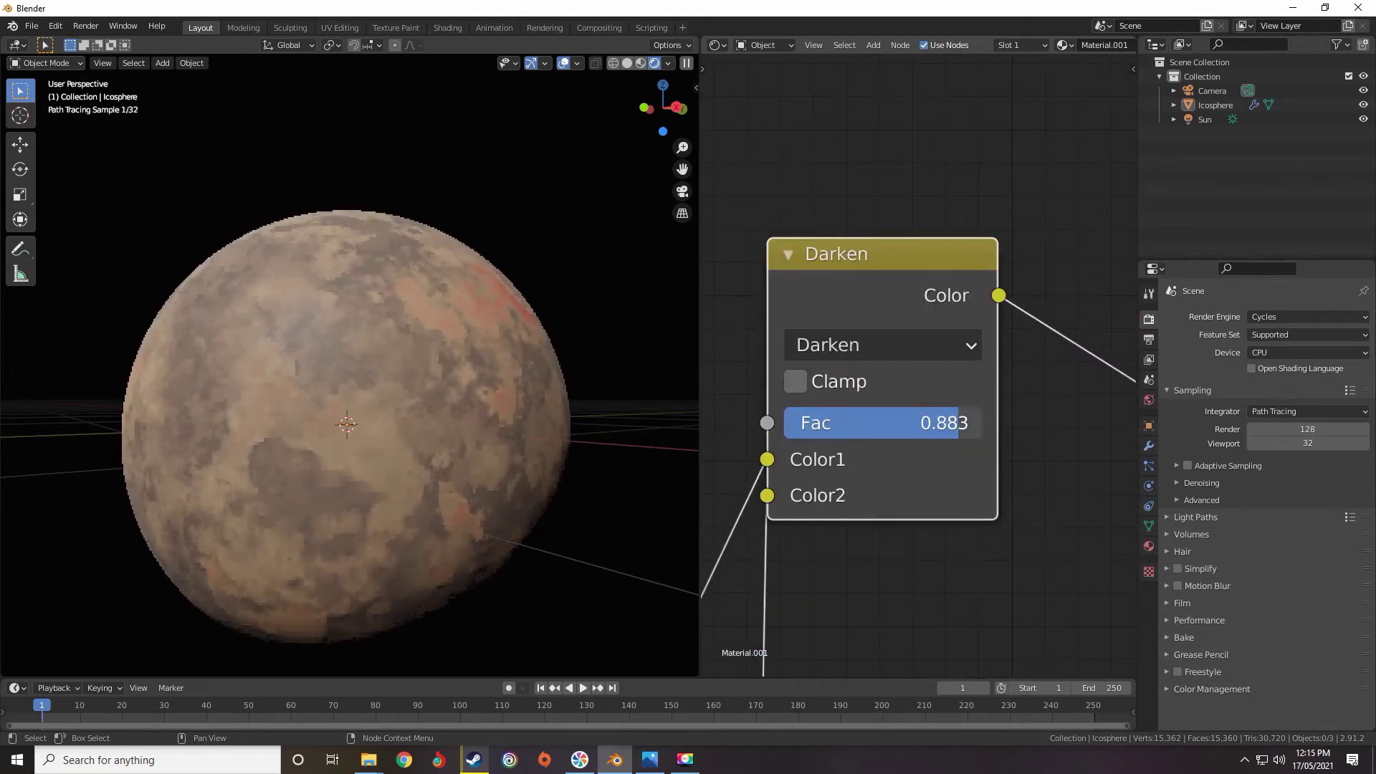
pyautogui.scroll(-6, 965, 423)
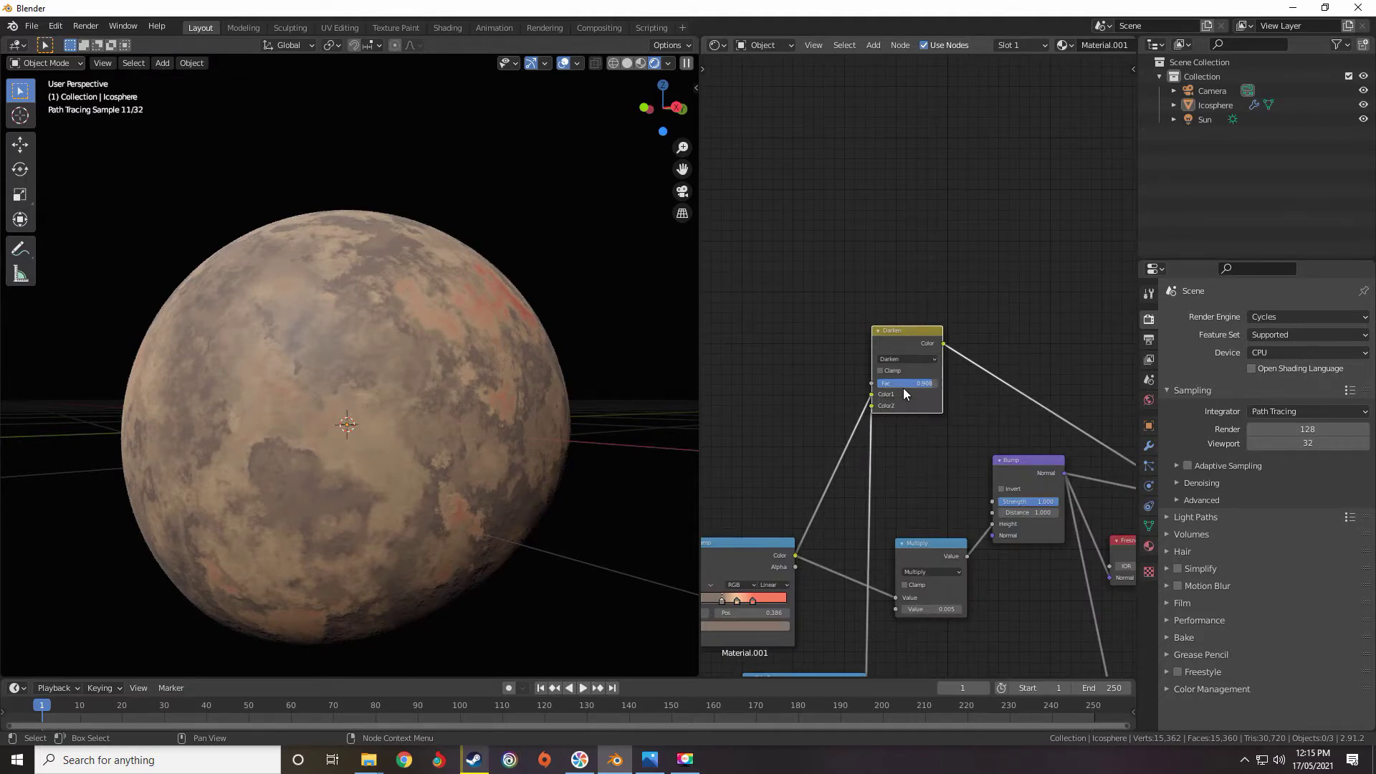
# Toggle muting of the Darken node to compare the planet with and without the second colour layer.
pyautogui.press('m')
pyautogui.press('m')
pyautogui.moveTo(428, 381); pyautogui.dragTo(349, 387, button='middle')
pyautogui.scroll(-3, 476, 393)
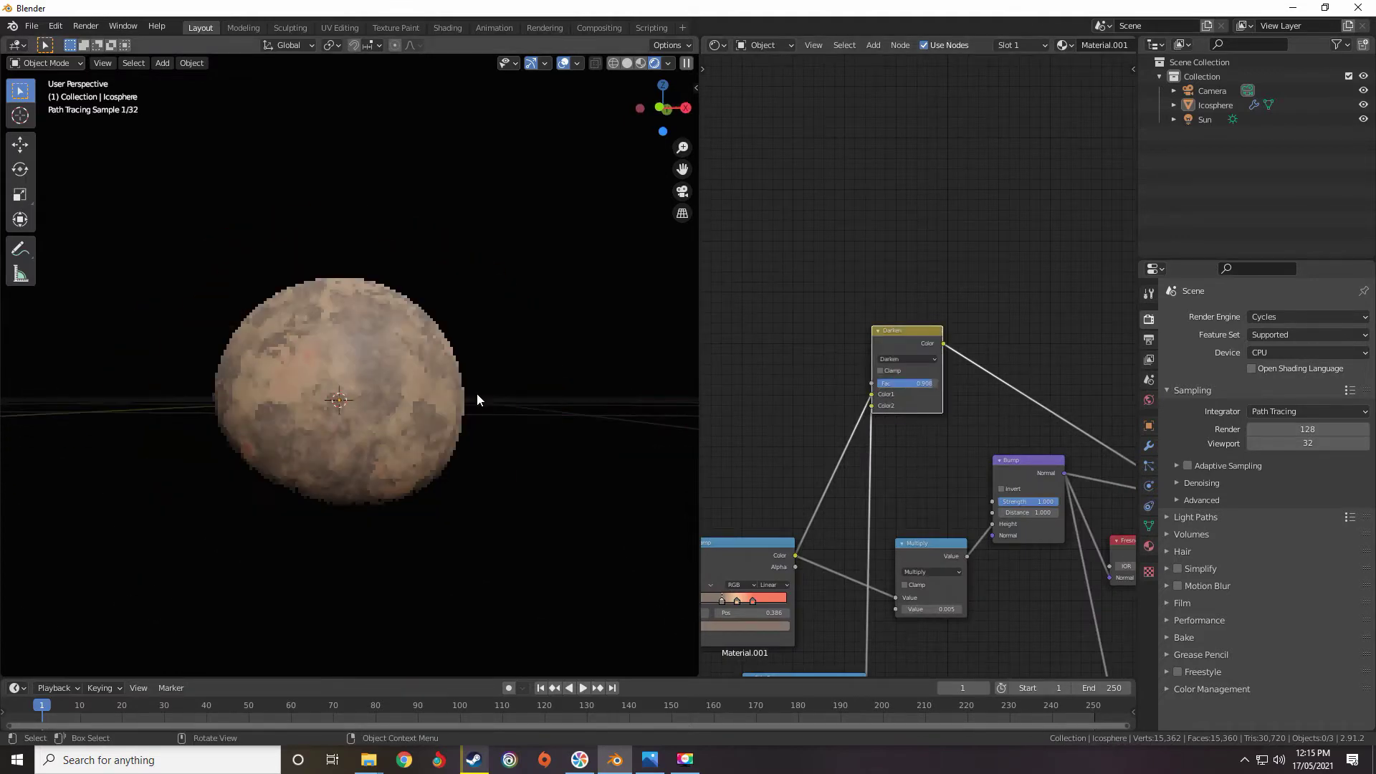
pyautogui.press('m')
pyautogui.press('m')
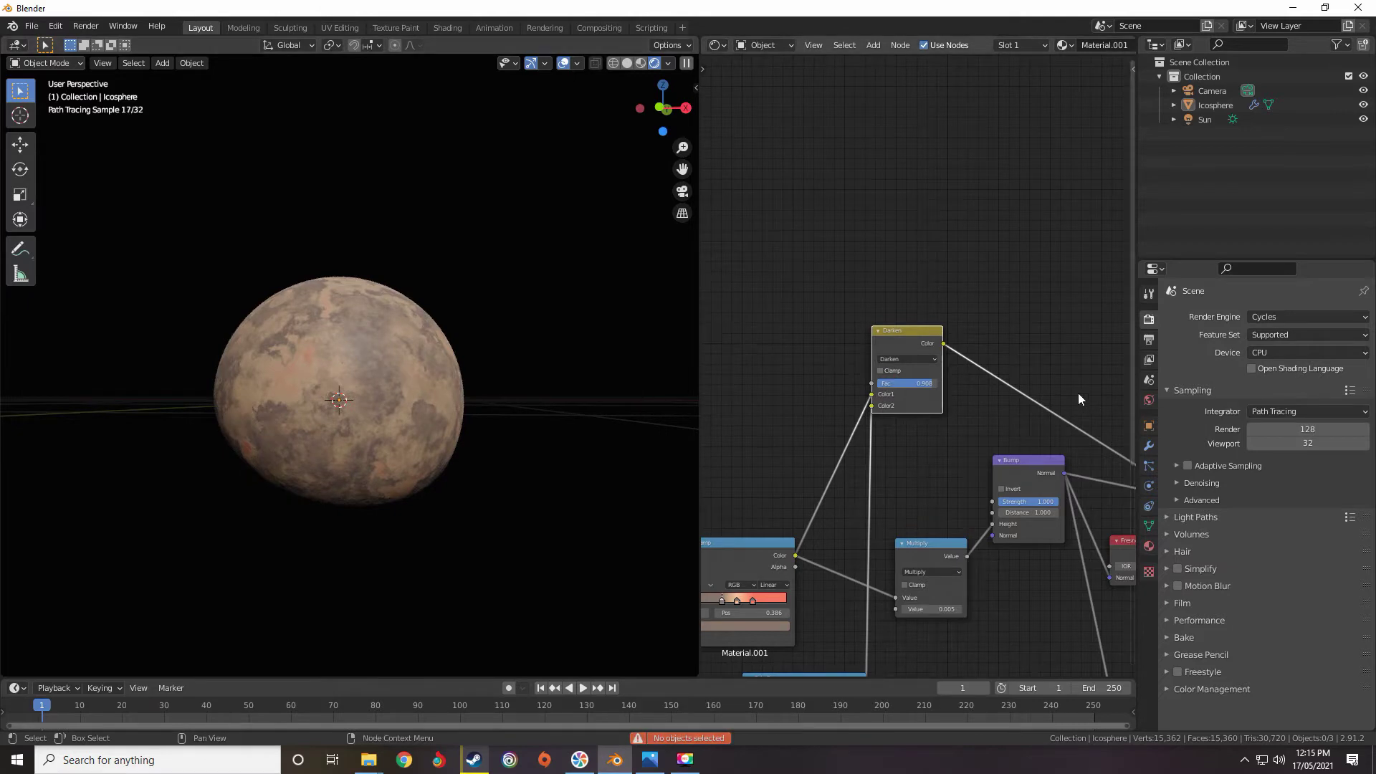
pyautogui.press('m')
pyautogui.press('m')
# Move the upper ColorRamp's red stop to position 0.673.
pyautogui.moveTo(935, 401); pyautogui.dragTo(931, 234, button='middle')
pyautogui.scroll(1, 914, 283)
pyautogui.scroll(-5, 796, 526)
pyautogui.moveTo(775, 497); pyautogui.dragTo(935, 382, button='middle')
pyautogui.scroll(2, 811, 556)
pyautogui.scroll(10, 996, 322)
pyautogui.moveTo(817, 375); pyautogui.dragTo(902, 375)
pyautogui.moveTo(448, 391); pyautogui.dragTo(436, 457, button='middle')
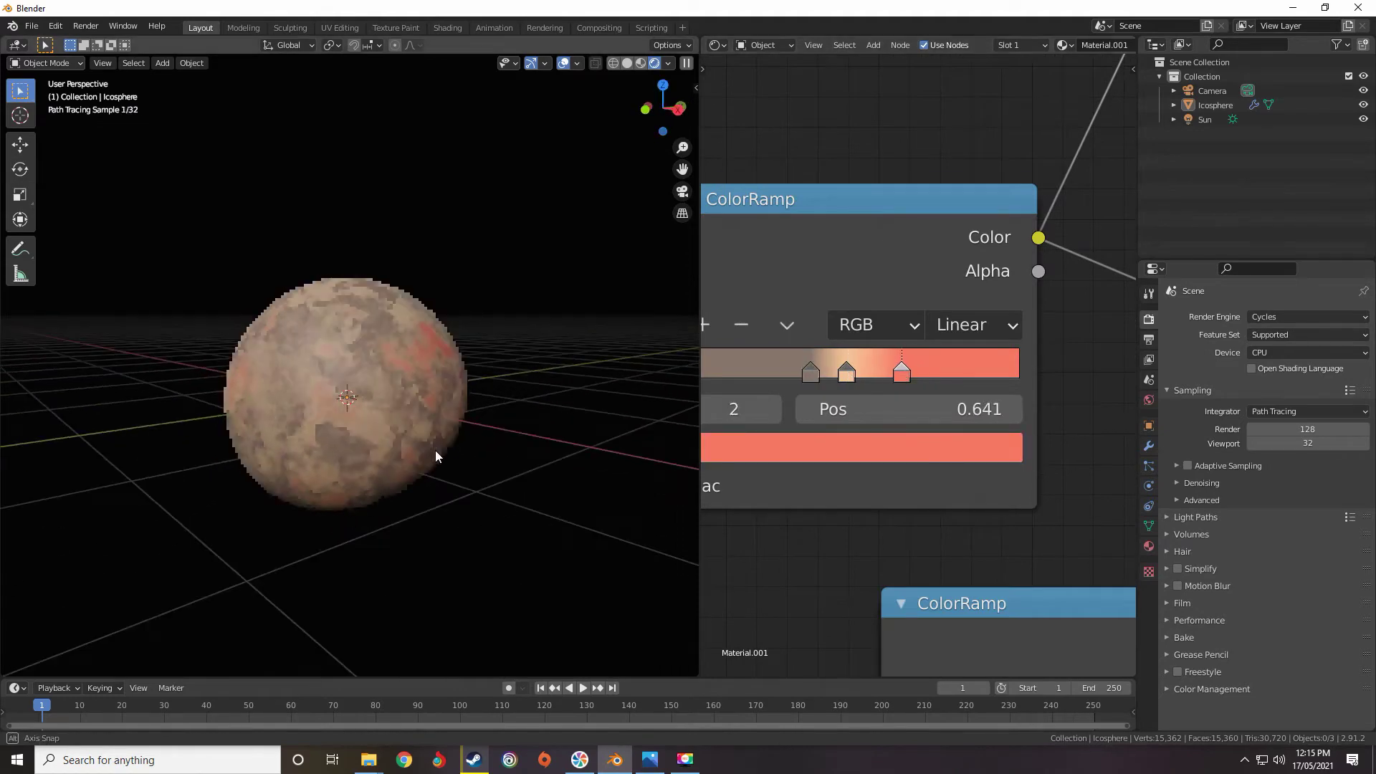
pyautogui.moveTo(901, 373); pyautogui.dragTo(912, 372)
# Move the lower ColorRamp's red stop to position 0.645 and check the planet close up.
pyautogui.scroll(-3, 437, 495)
pyautogui.moveTo(435, 516); pyautogui.dragTo(434, 469, button='middle')
pyautogui.scroll(-6, 889, 323)
pyautogui.scroll(6, 893, 383)
pyautogui.moveTo(893, 383); pyautogui.dragTo(659, 441, button='middle')
pyautogui.moveTo(974, 374); pyautogui.dragTo(948, 376)
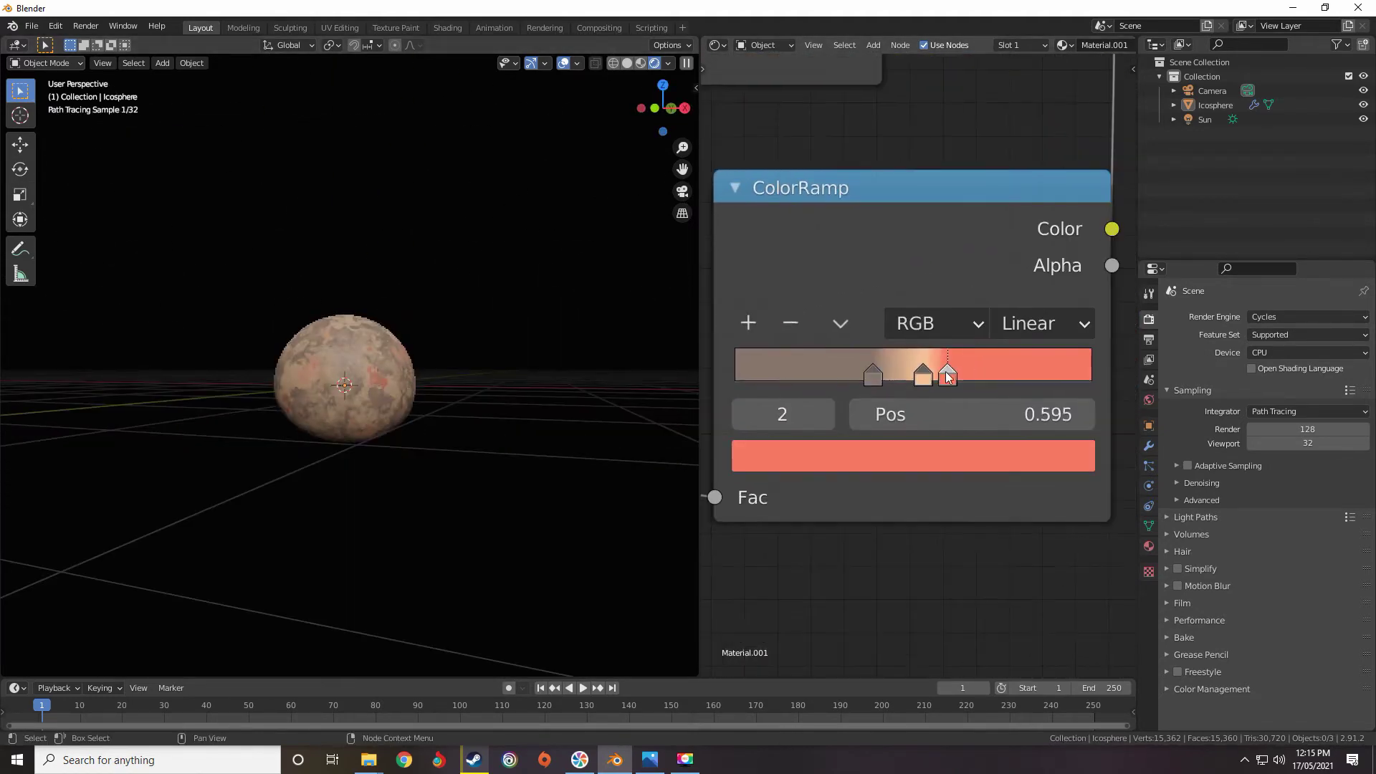
pyautogui.scroll(-4, 980, 376)
pyautogui.scroll(7, 461, 483)
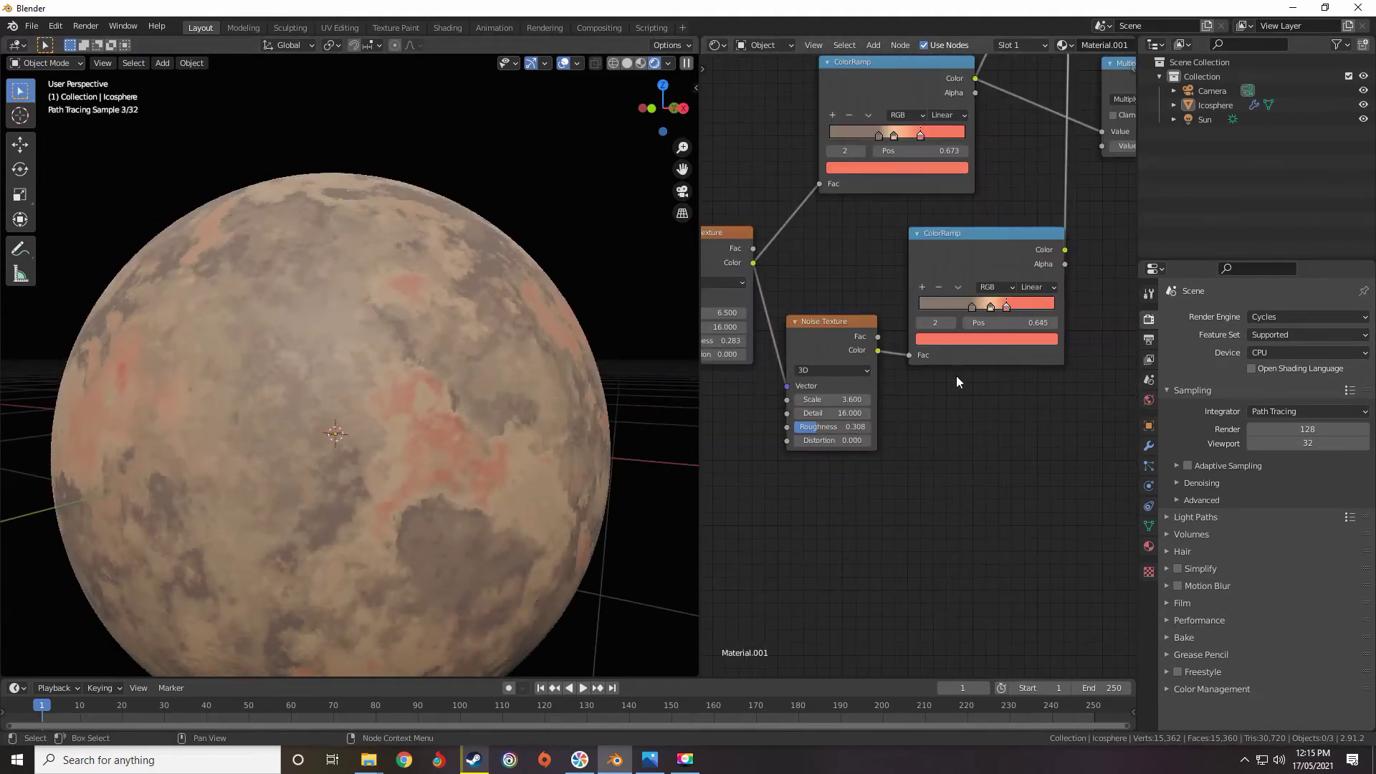
# Set the copied Noise Texture's scale to 1.630 and check the planet from other angles.
pyautogui.scroll(4, 886, 408)
pyautogui.scroll(-3, 887, 408)
pyautogui.moveTo(445, 430); pyautogui.dragTo(412, 467, button='middle')
pyautogui.scroll(-3, 411, 466)
pyautogui.scroll(2, 907, 402)
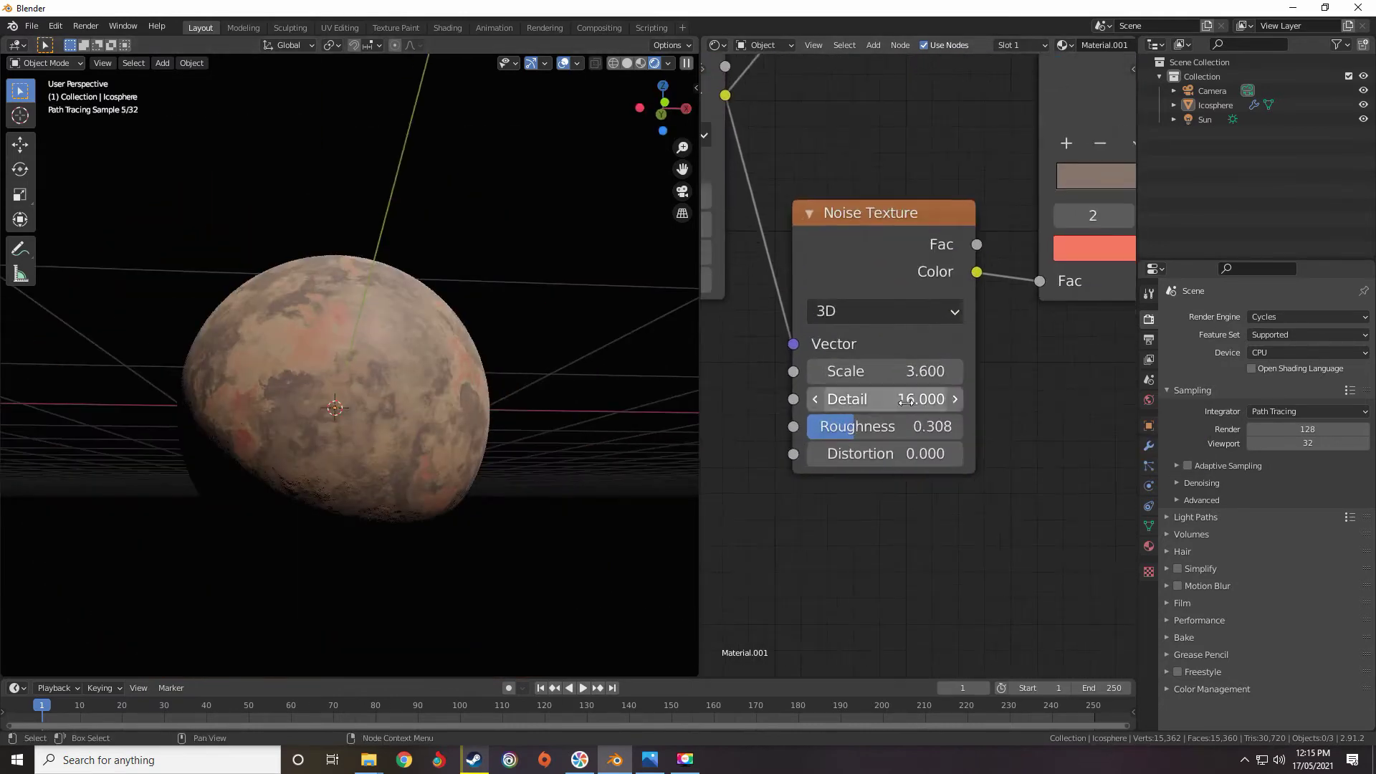
pyautogui.moveTo(887, 371); pyautogui.dragTo(817, 371)
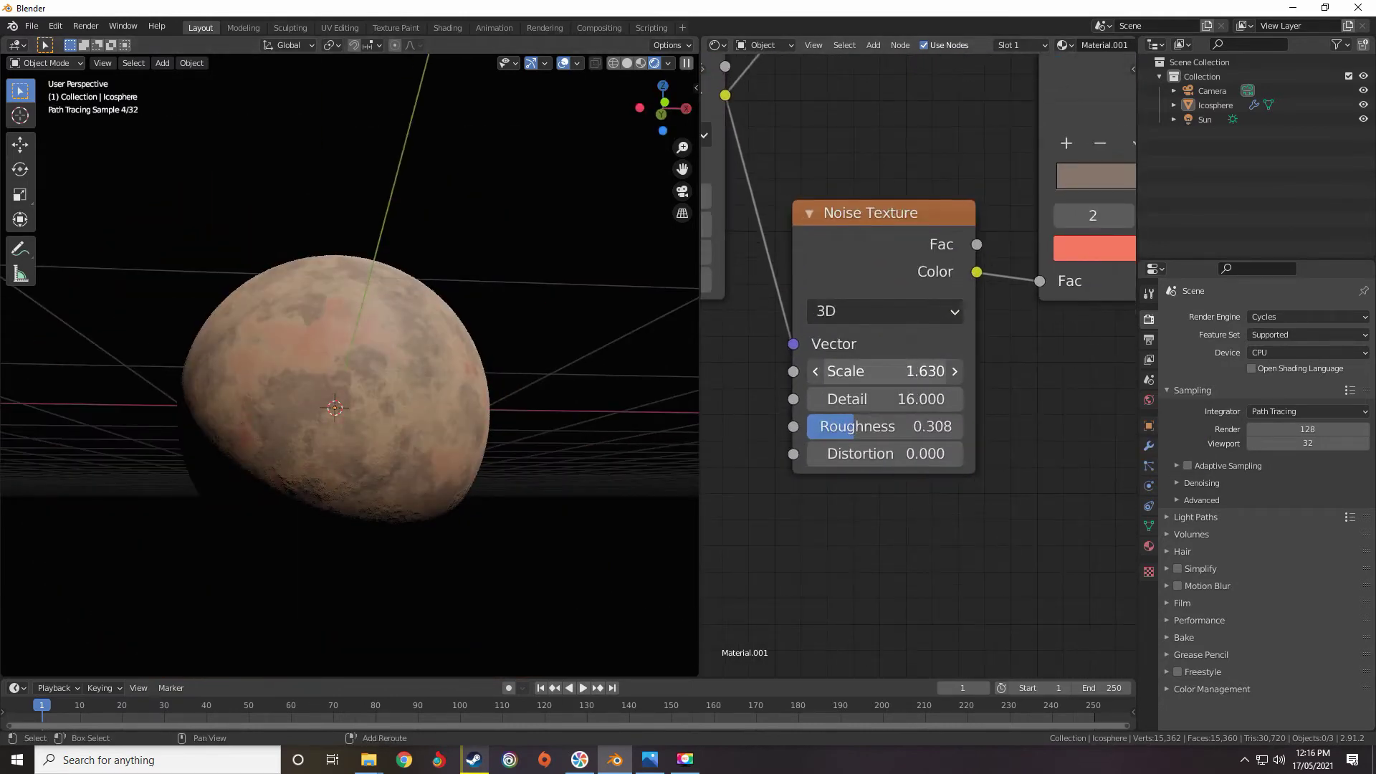
pyautogui.moveTo(388, 455); pyautogui.dragTo(409, 437, button='middle')
pyautogui.scroll(-8, 911, 351)
pyautogui.moveTo(1061, 79); pyautogui.dragTo(932, 239, button='middle')
pyautogui.scroll(4, 932, 239)
pyautogui.moveTo(430, 401); pyautogui.dragTo(458, 397, button='middle')
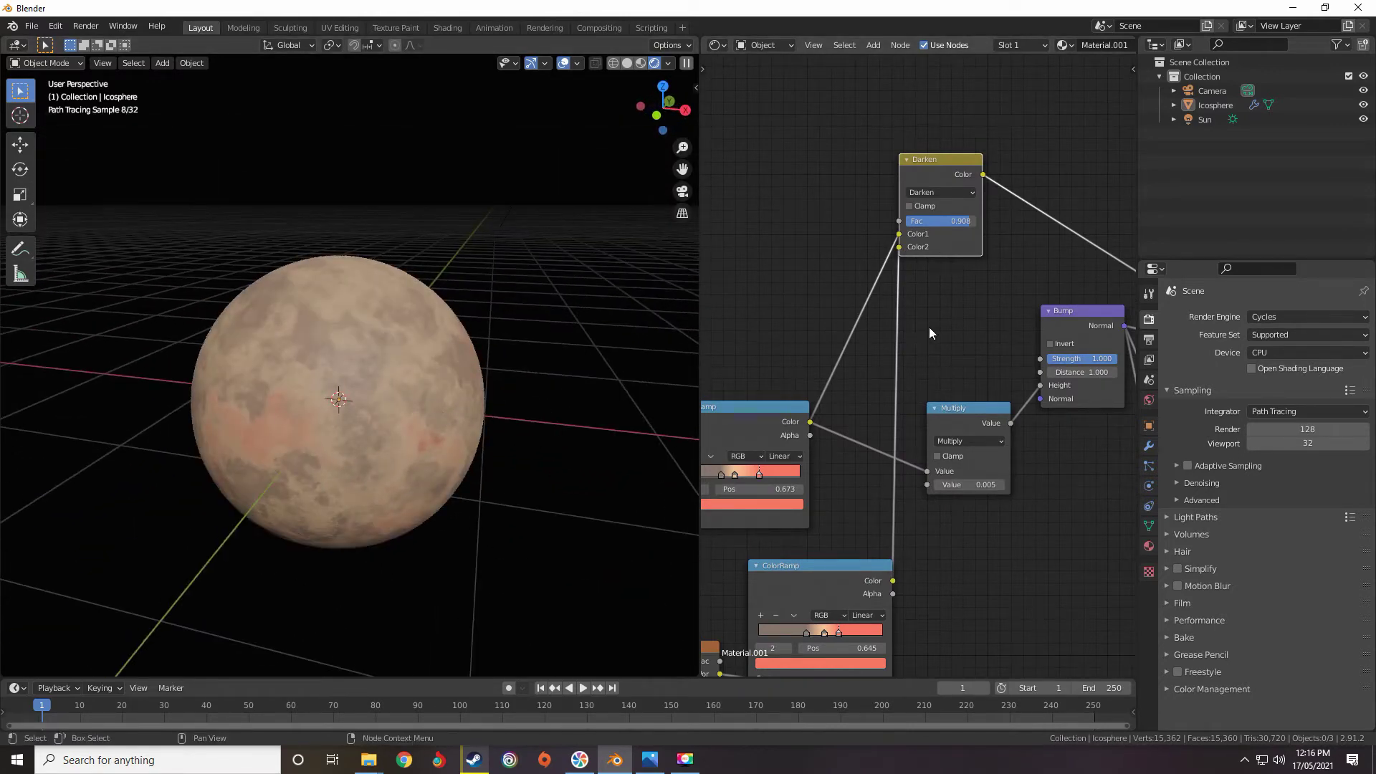
# Feed the Multiply node's first value from the Darken node's Color instead of the upper ColorRamp and inspect the bumps.
pyautogui.moveTo(953, 388); pyautogui.dragTo(910, 356, button='middle')
pyautogui.scroll(-6, 902, 408)
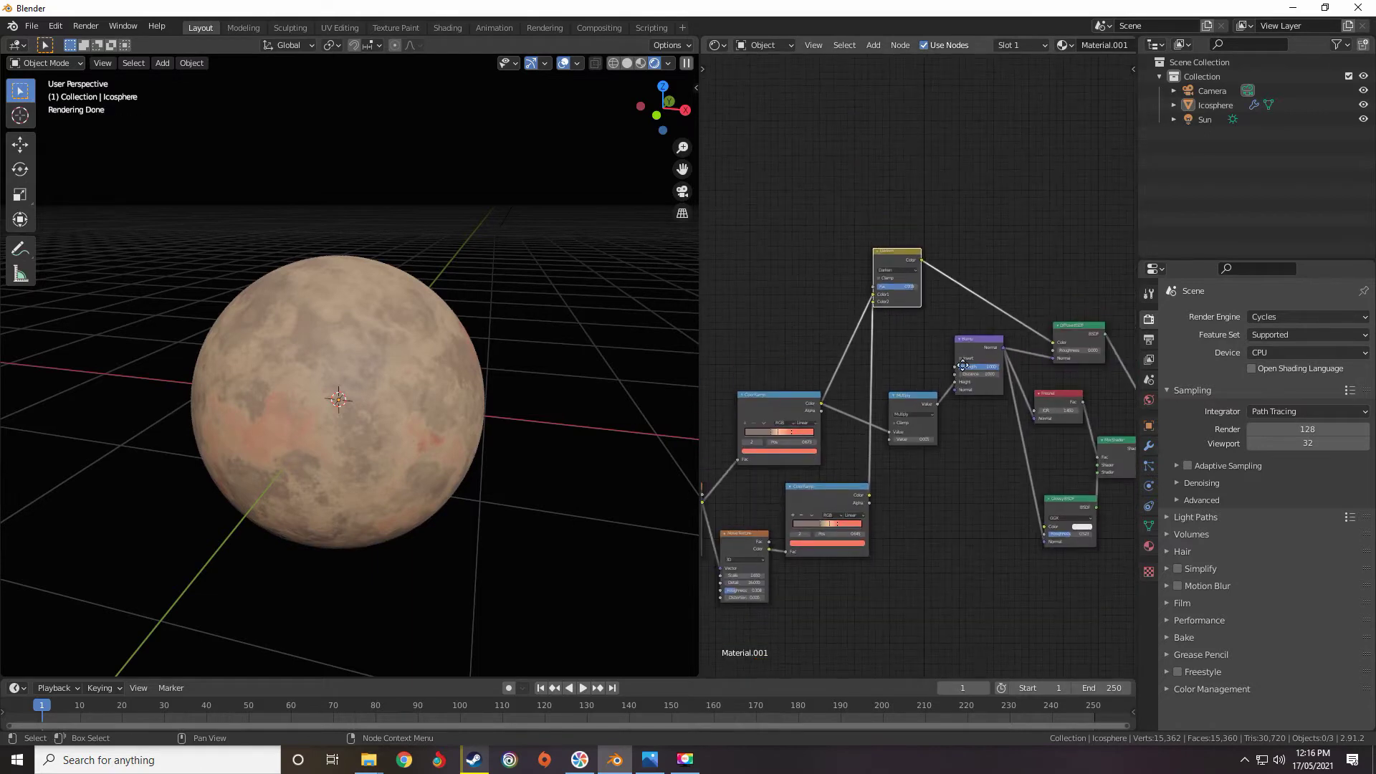
pyautogui.moveTo(991, 416); pyautogui.dragTo(903, 362, button='middle')
pyautogui.scroll(4, 967, 397)
pyautogui.moveTo(967, 396); pyautogui.dragTo(1022, 342, button='middle')
pyautogui.scroll(-6, 911, 337)
pyautogui.scroll(5, 1022, 342)
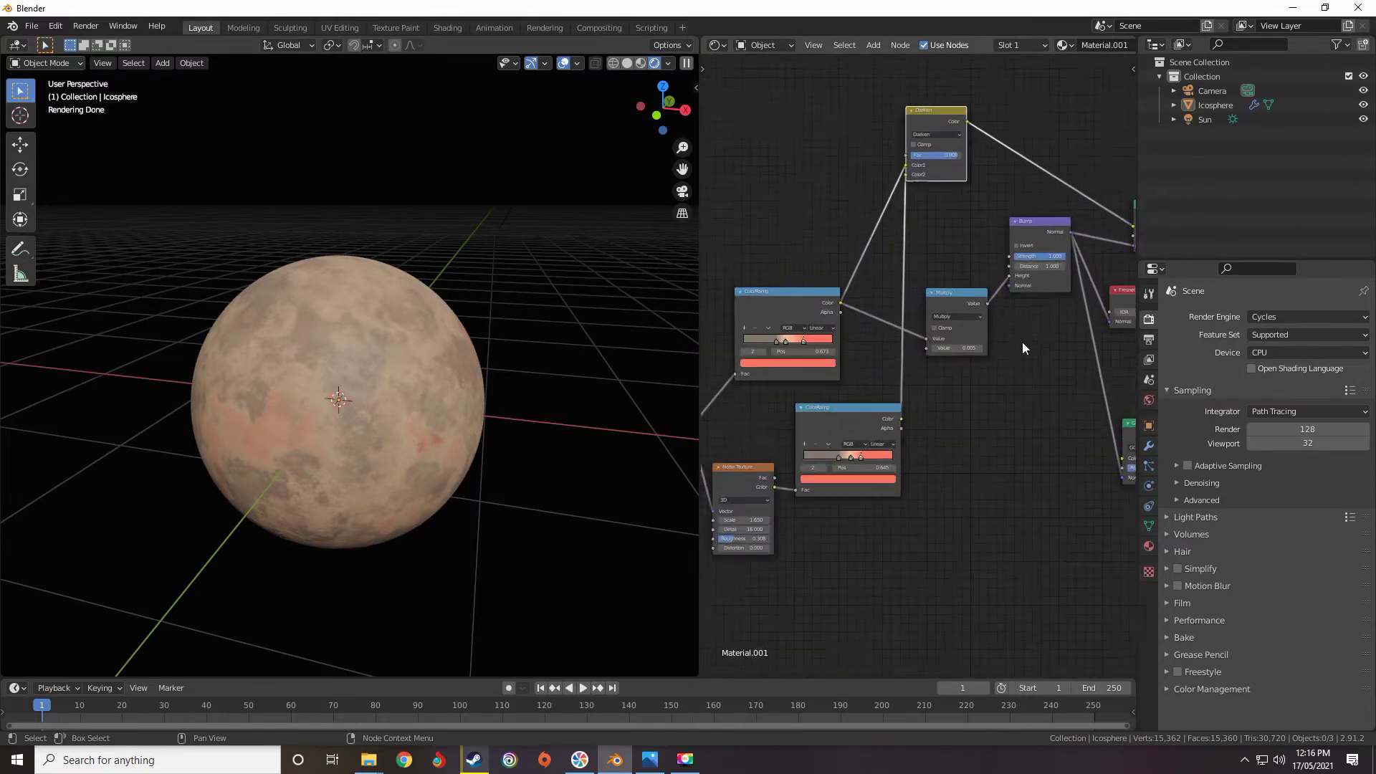
pyautogui.moveTo(1023, 294); pyautogui.dragTo(908, 335, button='middle')
pyautogui.scroll(4, 965, 281)
pyautogui.scroll(-4, 921, 313)
pyautogui.moveTo(872, 384); pyautogui.dragTo(835, 382)
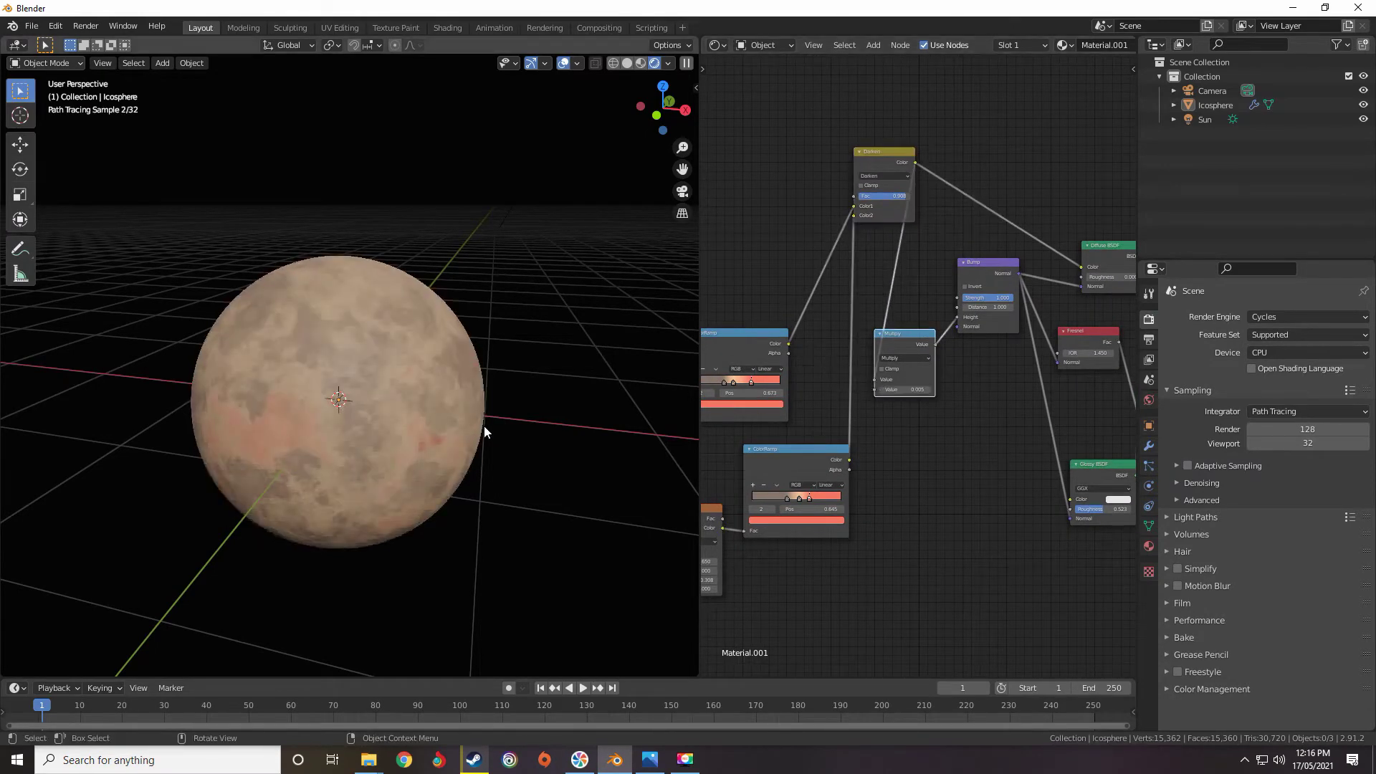
pyautogui.scroll(6, 488, 409)
pyautogui.moveTo(442, 427); pyautogui.dragTo(498, 360, button='middle')
pyautogui.scroll(-4, 498, 360)
# Move the Darken node towards the ColorRamps and shift the Bump and shader nodes farther away from the Multiply node.
pyautogui.click(855, 175)
pyautogui.moveTo(853, 176); pyautogui.dragTo(779, 187, button='middle')
pyautogui.scroll(-5, 778, 187)
pyautogui.moveTo(844, 226); pyautogui.dragTo(792, 272)
pyautogui.moveTo(886, 432); pyautogui.dragTo(817, 360, button='middle')
pyautogui.scroll(-5, 955, 322)
pyautogui.moveTo(1097, 403); pyautogui.dragTo(1025, 263)
pyautogui.moveTo(934, 334); pyautogui.dragTo(1025, 303, button='middle')
pyautogui.scroll(7, 996, 319)
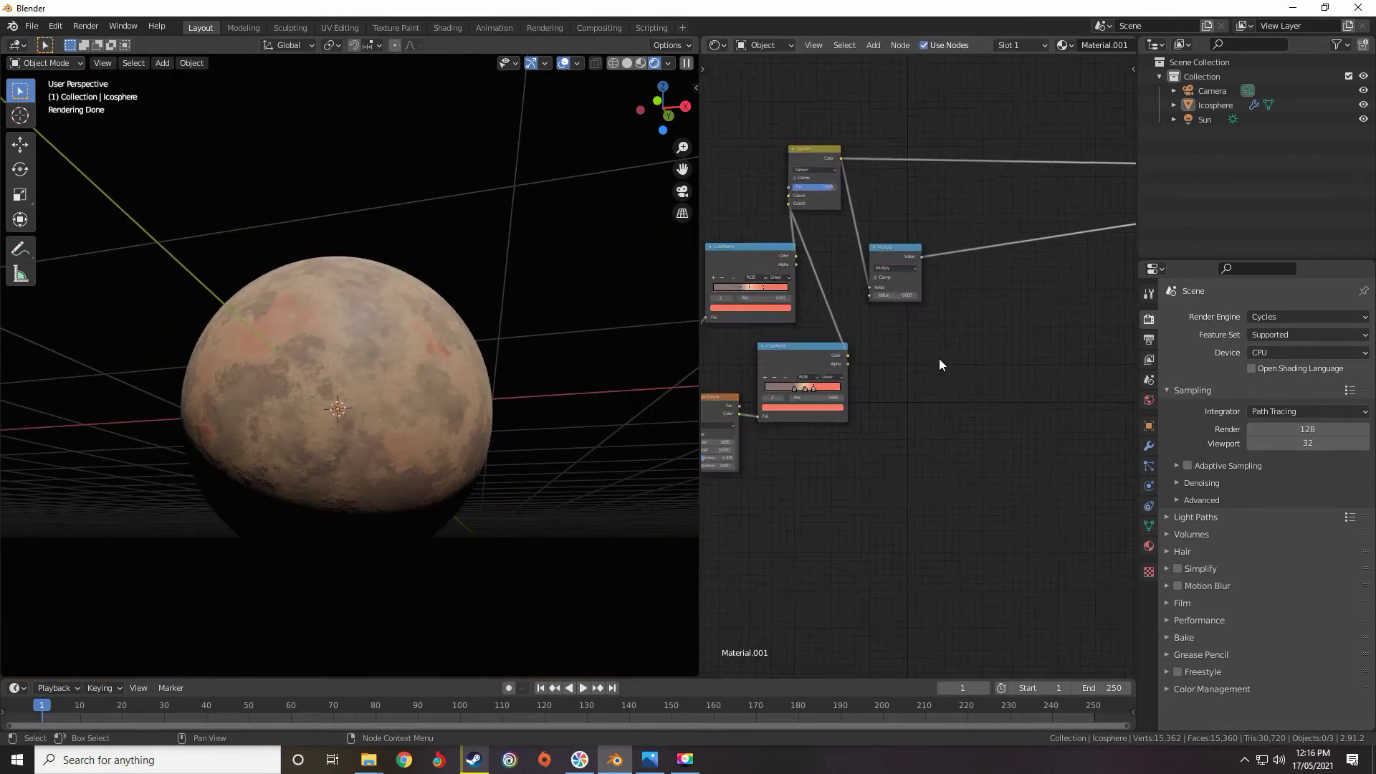
pyautogui.scroll(-4, 938, 359)
pyautogui.scroll(4, 919, 363)
pyautogui.scroll(-4, 923, 390)
pyautogui.moveTo(922, 344); pyautogui.dragTo(863, 361, button='middle')
pyautogui.scroll(-5, 919, 391)
pyautogui.scroll(5, 905, 370)
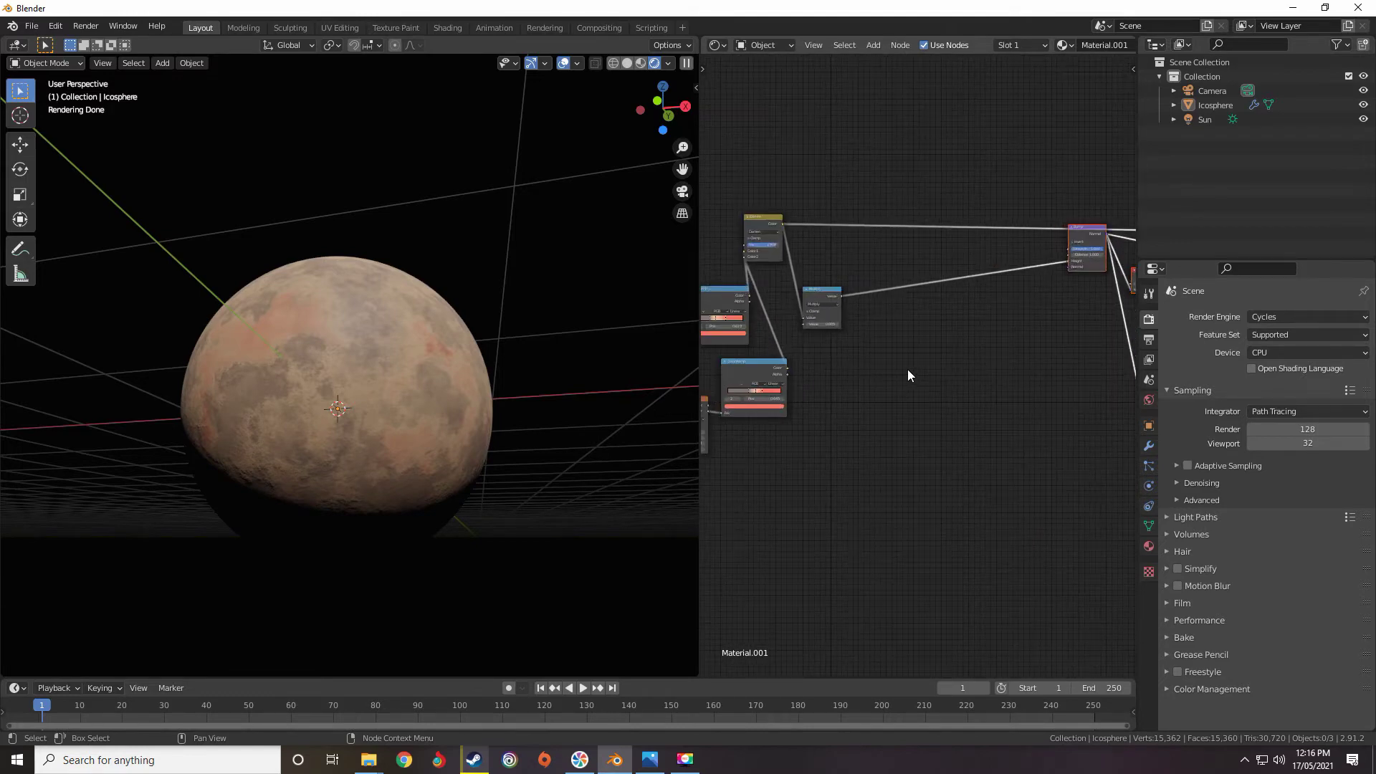
pyautogui.scroll(3, 944, 389)
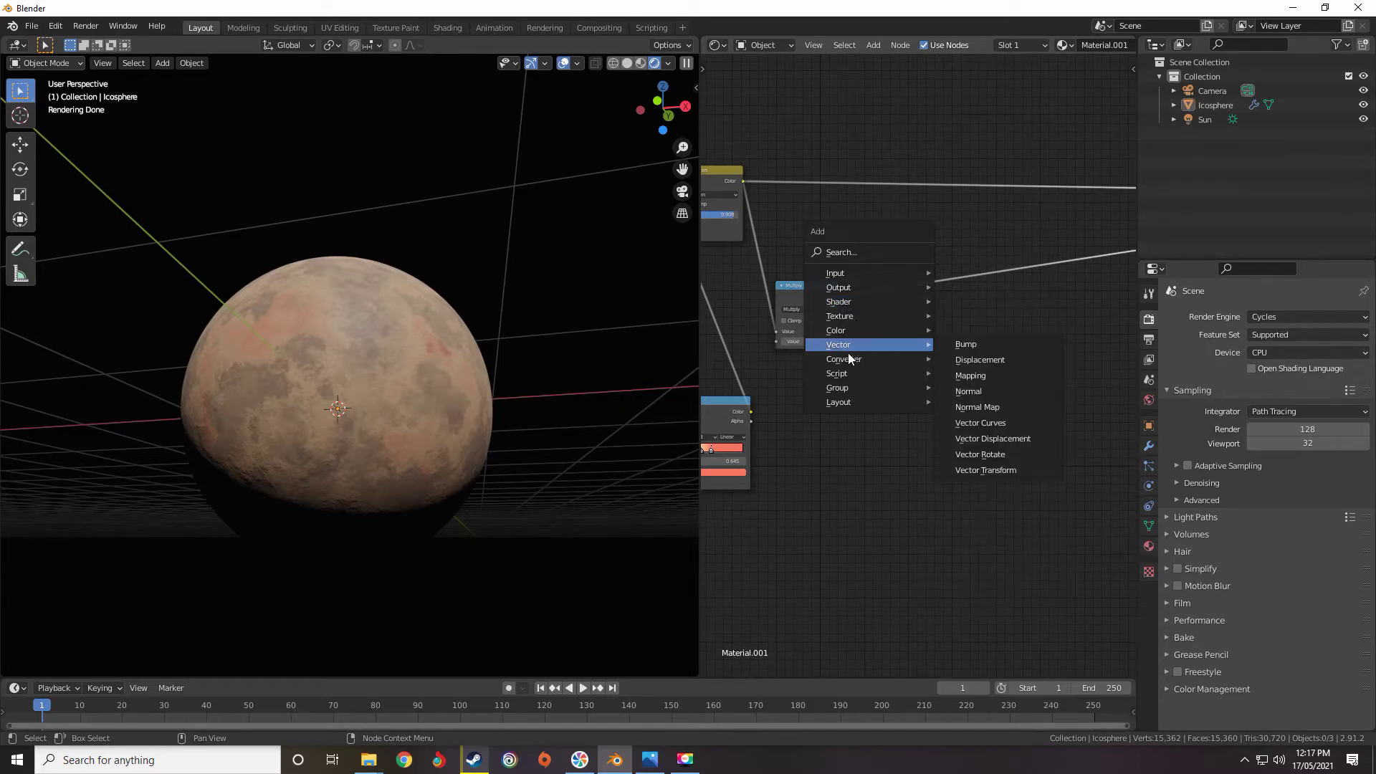
# Add a Wave Texture node below the lower ColorRamp.
pyautogui.moveTo(850, 322)
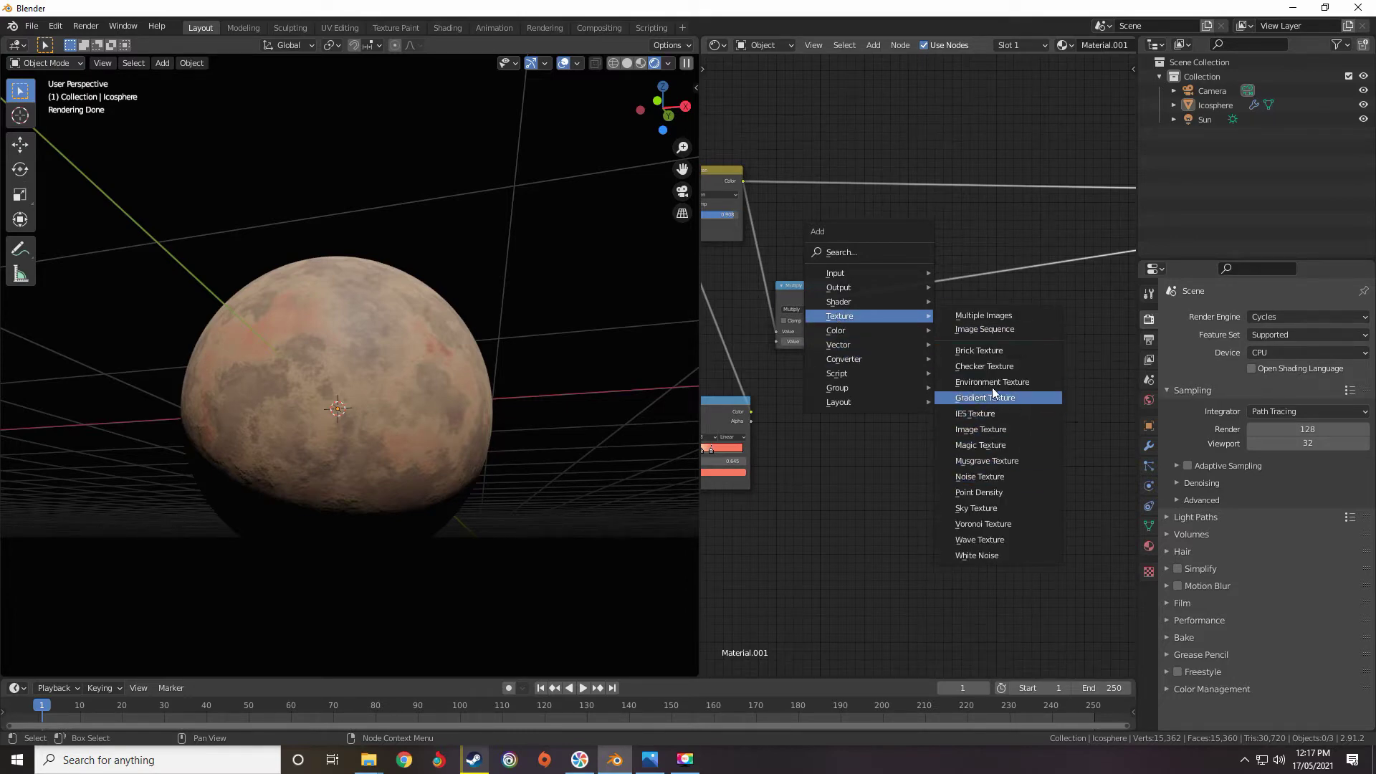
pyautogui.click(976, 539)
pyautogui.moveTo(844, 491); pyautogui.dragTo(1039, 325, button='middle')
pyautogui.scroll(3, 1039, 324)
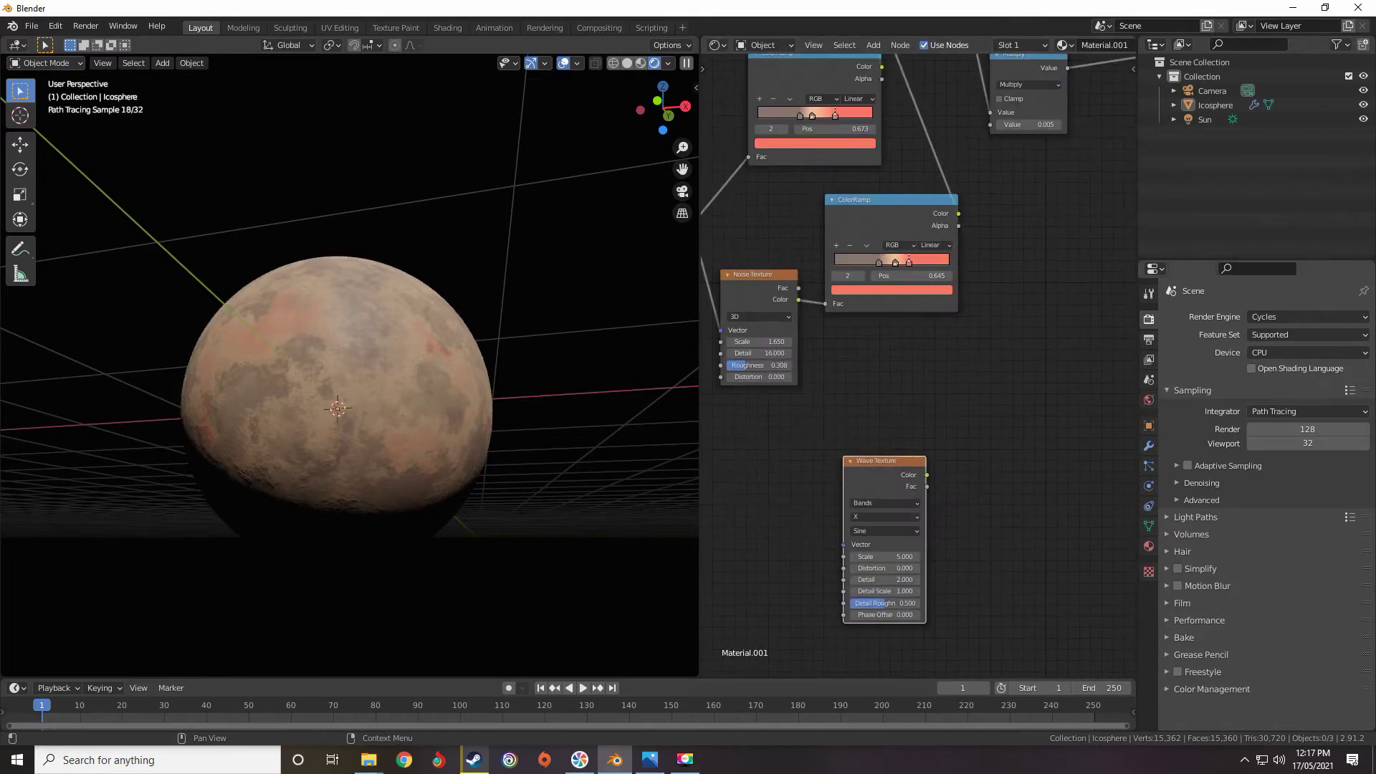
pyautogui.scroll(2, 1005, 397)
pyautogui.moveTo(880, 465); pyautogui.dragTo(1080, 368, button='middle')
pyautogui.scroll(-13, 1005, 397)
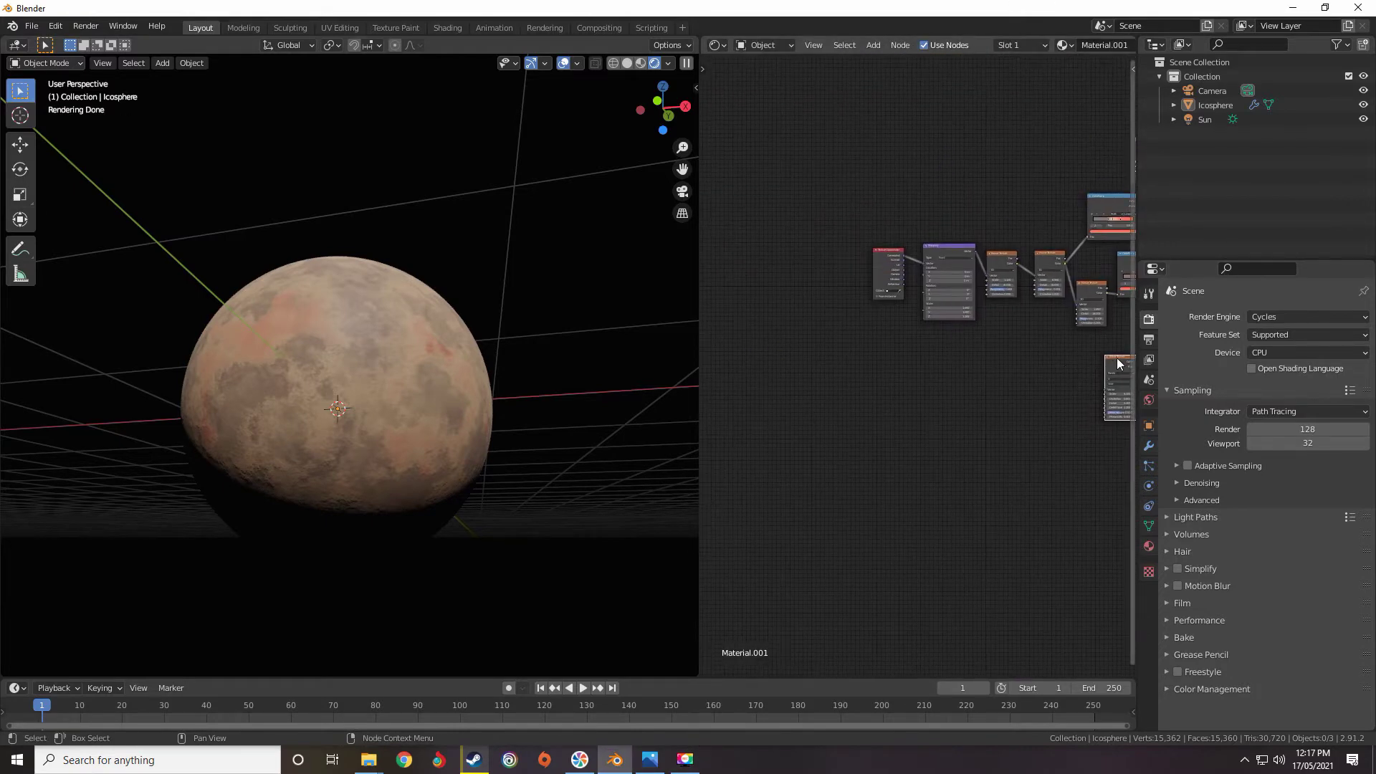
# Connect the Mapping node's Vector output to the Wave Texture's Vector input and place the Wave Texture beneath the copied Noise Texture.
pyautogui.scroll(8, 932, 353)
pyautogui.moveTo(1032, 293); pyautogui.dragTo(805, 320, button='middle')
pyautogui.scroll(2, 801, 308)
pyautogui.moveTo(804, 253); pyautogui.dragTo(823, 251, button='middle')
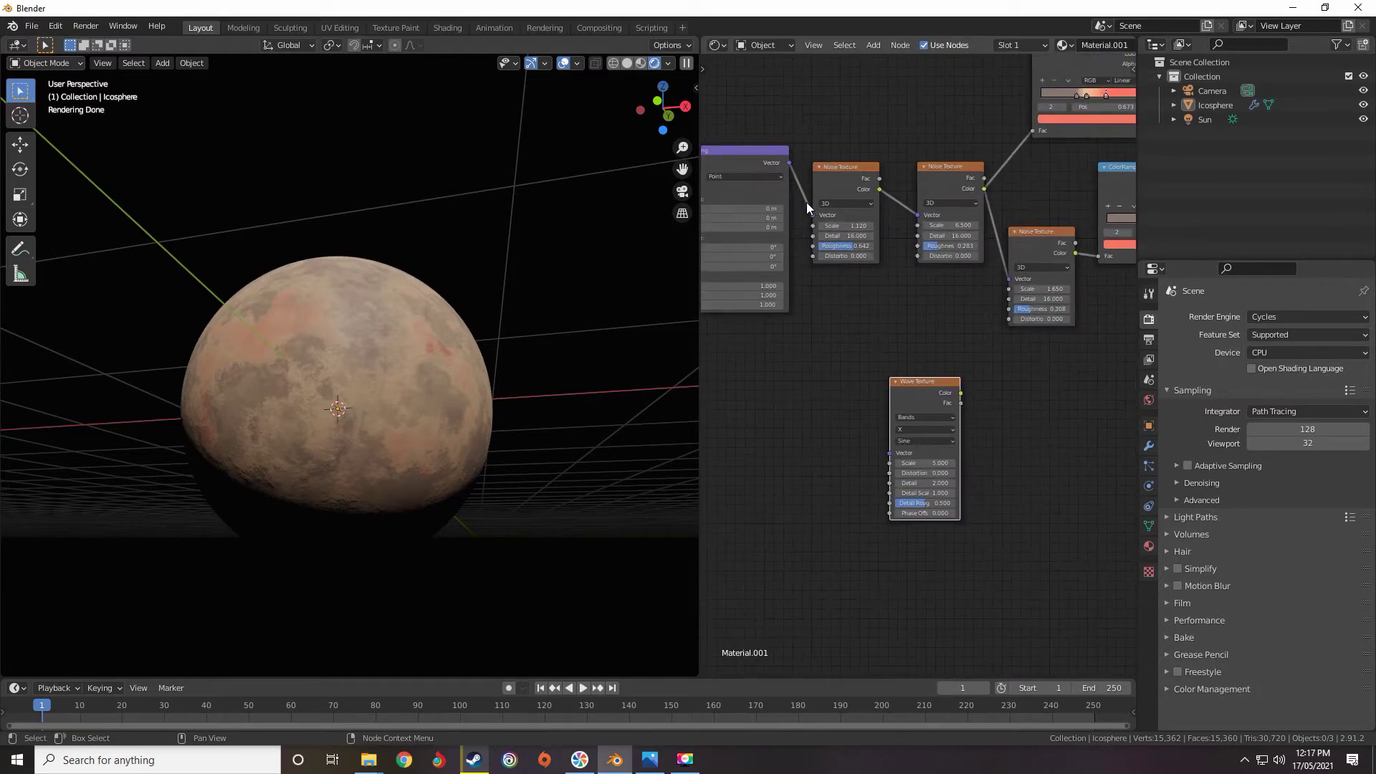
pyautogui.moveTo(807, 203); pyautogui.dragTo(880, 195, button='middle')
pyautogui.scroll(4, 887, 354)
pyautogui.moveTo(1048, 413); pyautogui.dragTo(896, 410, button='middle')
pyautogui.moveTo(873, 344); pyautogui.dragTo(1120, 354)
pyautogui.scroll(-3, 1120, 354)
pyautogui.moveTo(1121, 354); pyautogui.dragTo(915, 358, button='middle')
pyautogui.scroll(4, 831, 387)
pyautogui.scroll(5, 915, 364)
pyautogui.scroll(5, 917, 367)
pyautogui.scroll(-4, 917, 367)
pyautogui.scroll(-9, 987, 298)
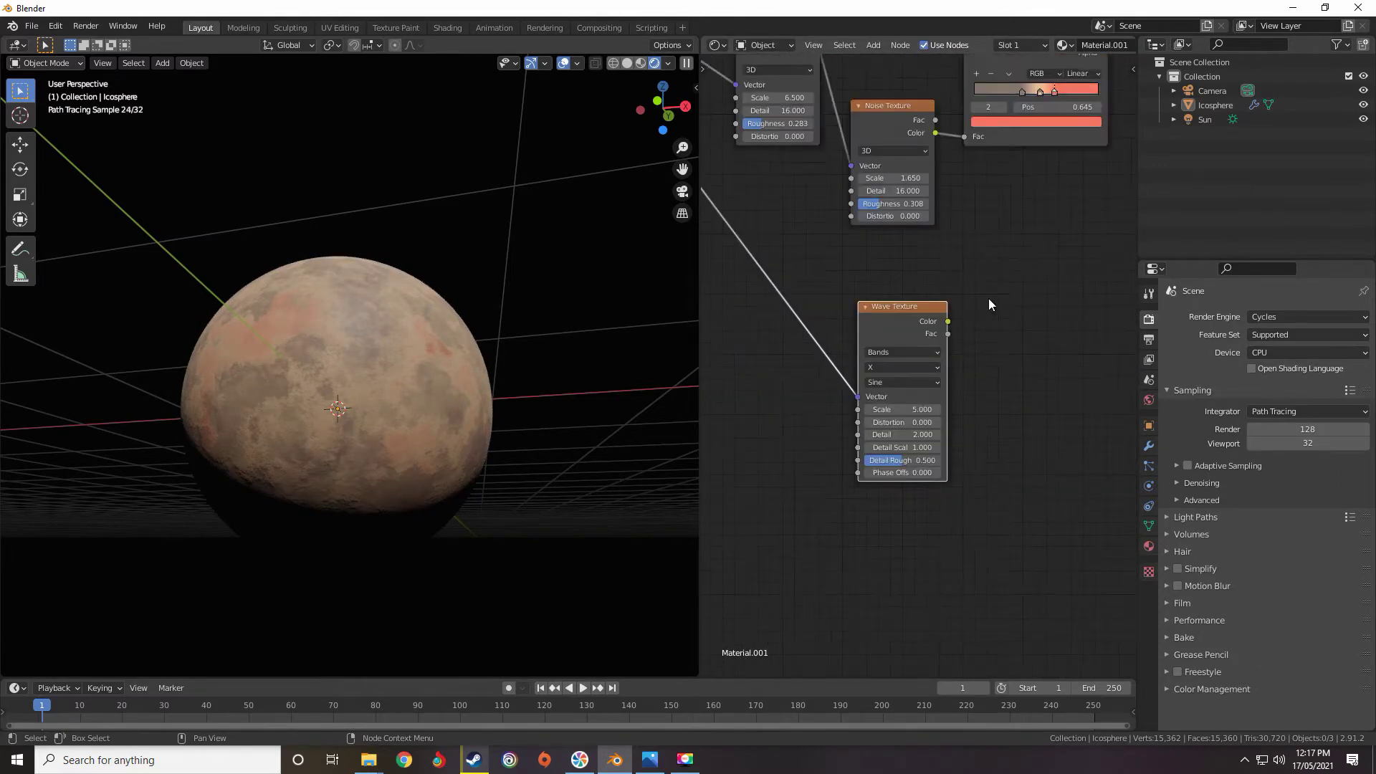
# Connect the Wave Texture's Color directly to the Material Output's Surface to preview the bands on the sphere.
pyautogui.moveTo(988, 299); pyautogui.dragTo(775, 490, button='middle')
pyautogui.scroll(-3, 882, 426)
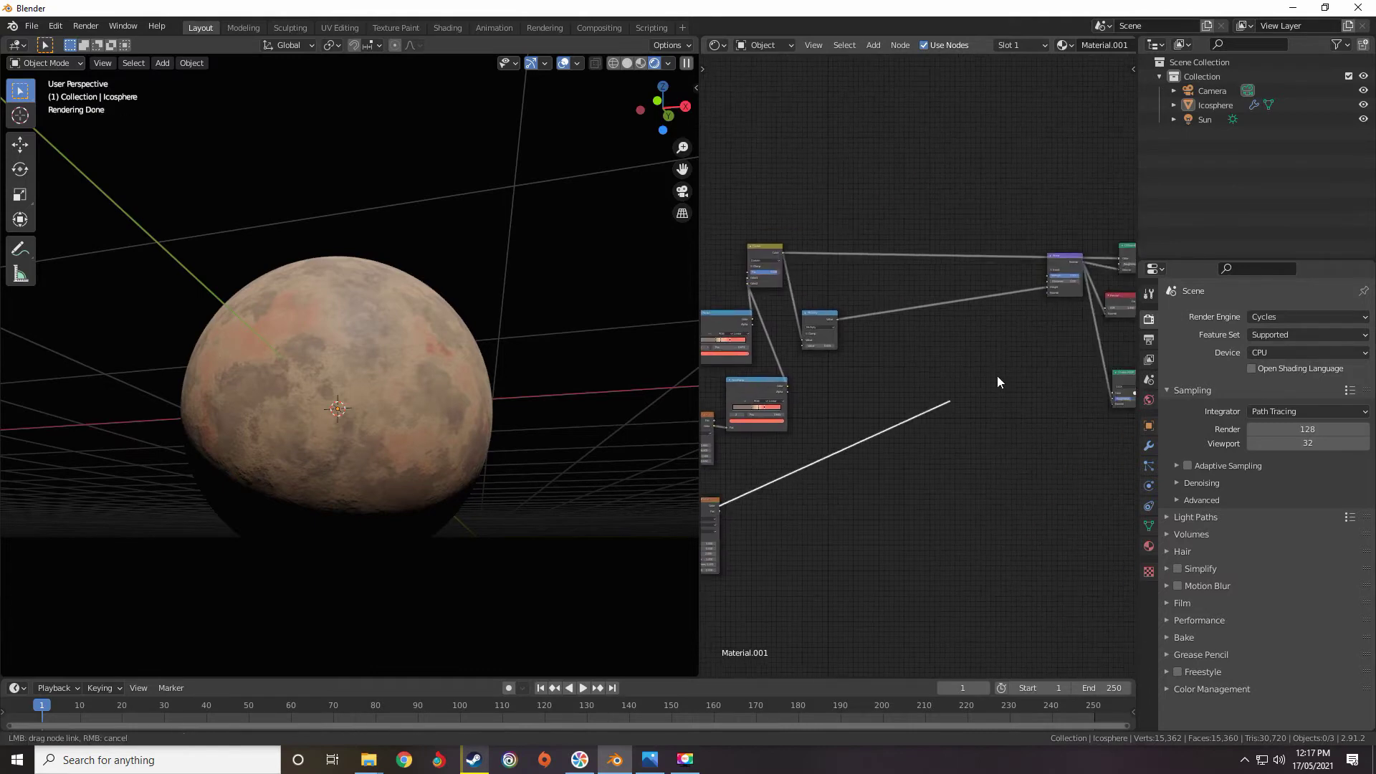
pyautogui.scroll(-3, 746, 477)
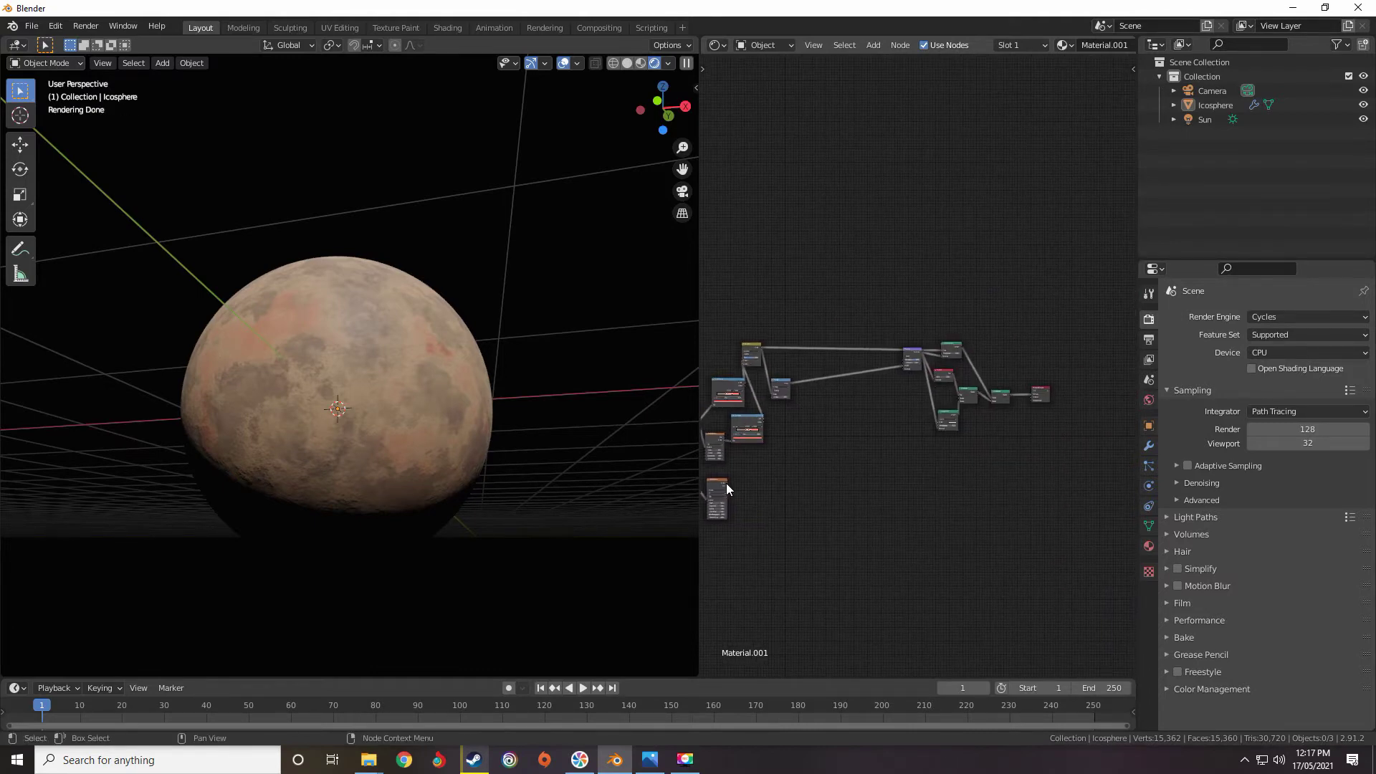
pyautogui.moveTo(726, 483); pyautogui.dragTo(1031, 394)
pyautogui.scroll(10, 842, 452)
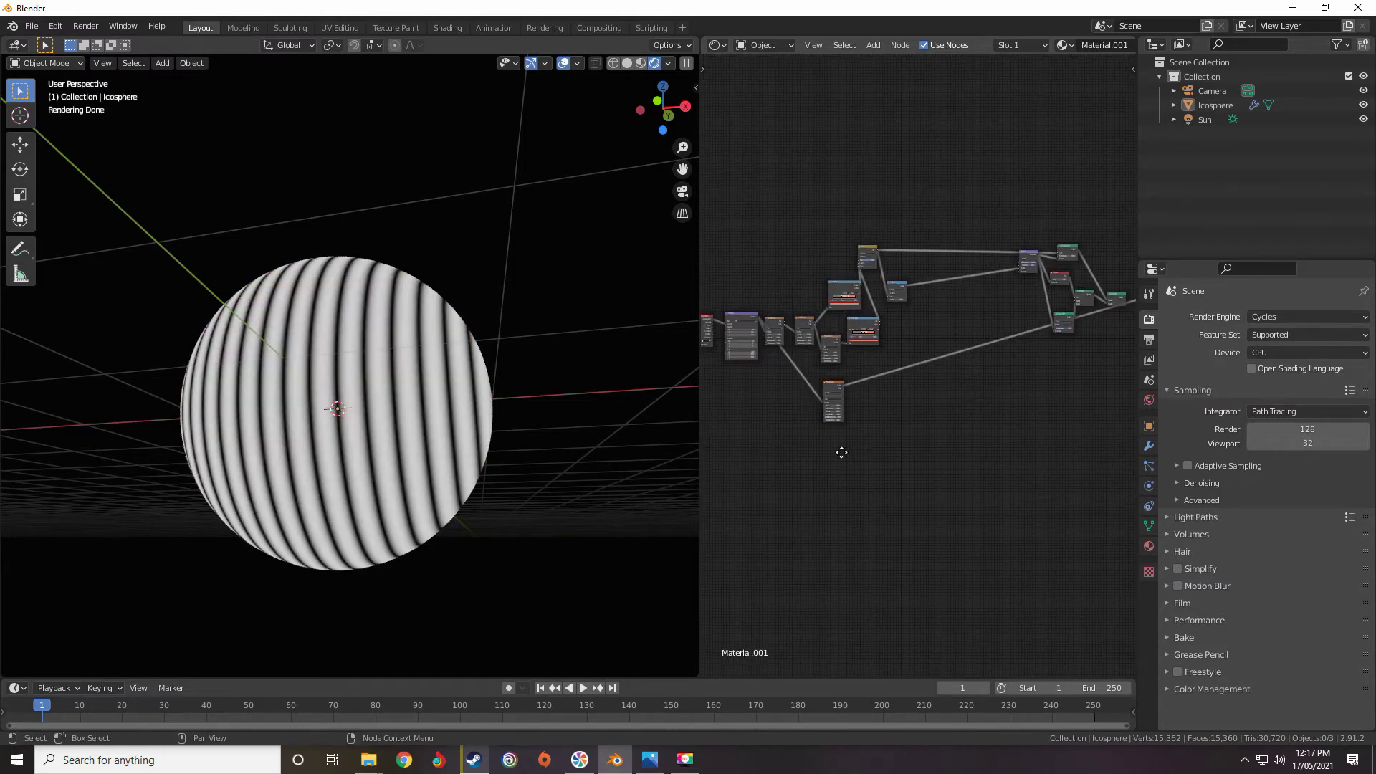
# Set the Wave Texture's scale to 11.200 and its distortion to 6.000 and check the bands.
pyautogui.scroll(4, 918, 421)
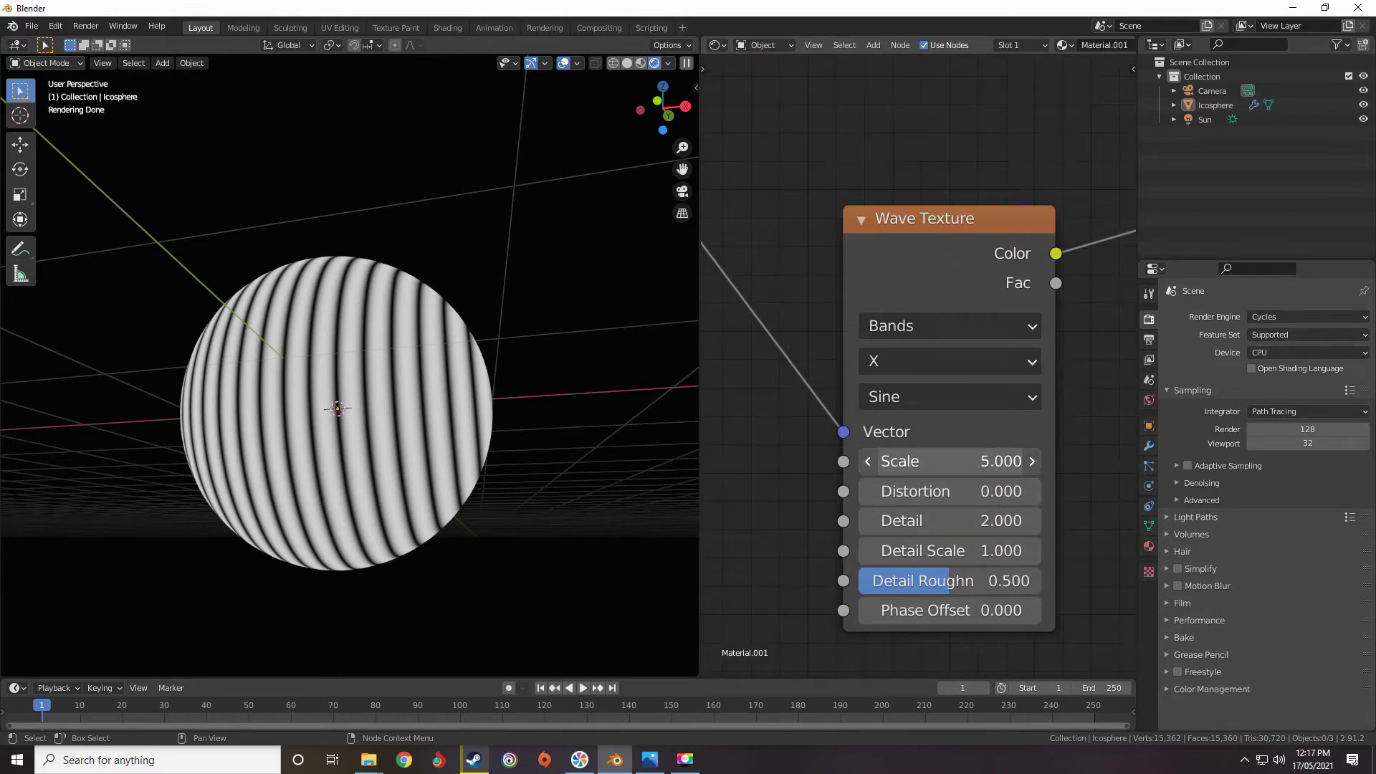
pyautogui.moveTo(947, 461); pyautogui.dragTo(989, 491)
pyautogui.scroll(8, 381, 413)
pyautogui.scroll(-8, 492, 427)
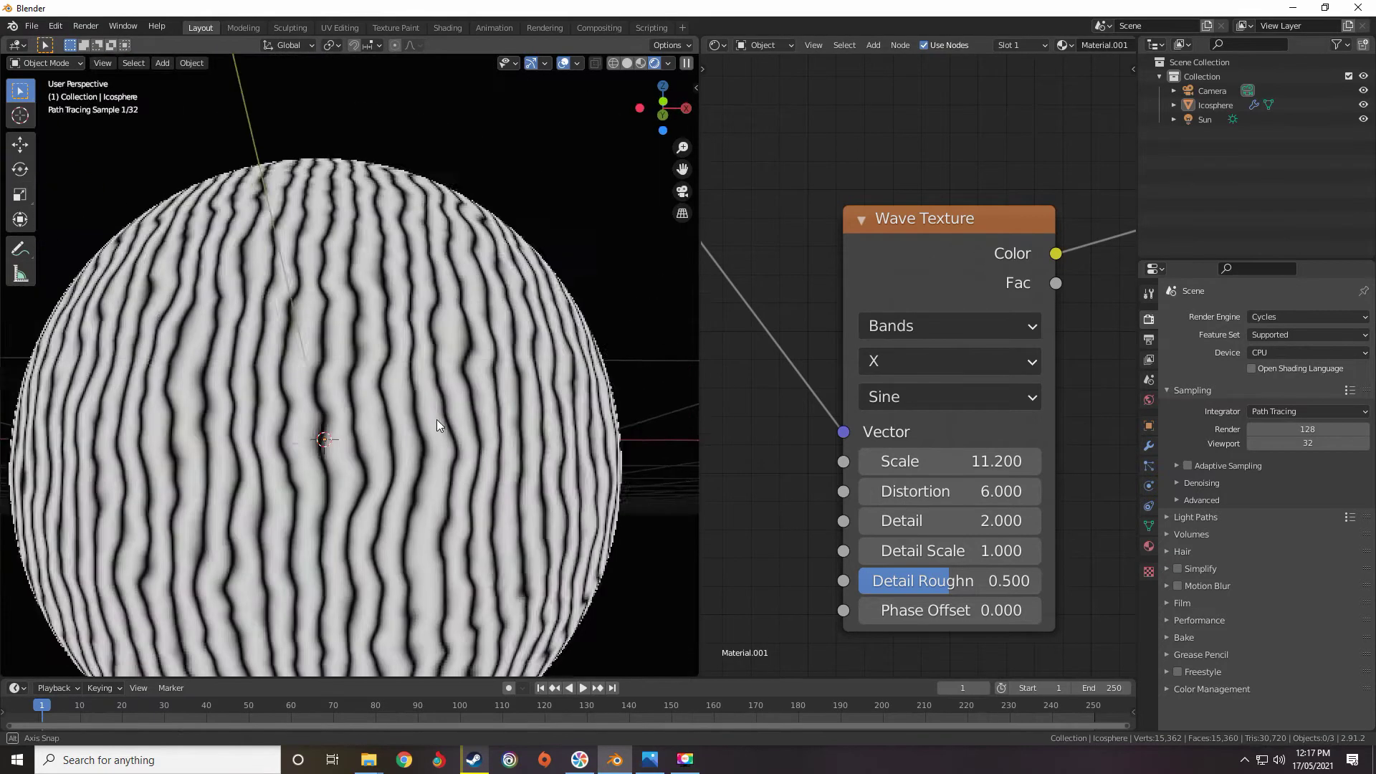
# Set the Wave Texture's detail to 14.500 and detail scale to 5.700 and inspect the pattern close up.
pyautogui.moveTo(946, 521); pyautogui.dragTo(995, 551)
pyautogui.scroll(10, 420, 440)
pyautogui.scroll(-10, 488, 447)
pyautogui.scroll(5, 454, 469)
pyautogui.scroll(6, 463, 446)
pyautogui.scroll(3, 463, 445)
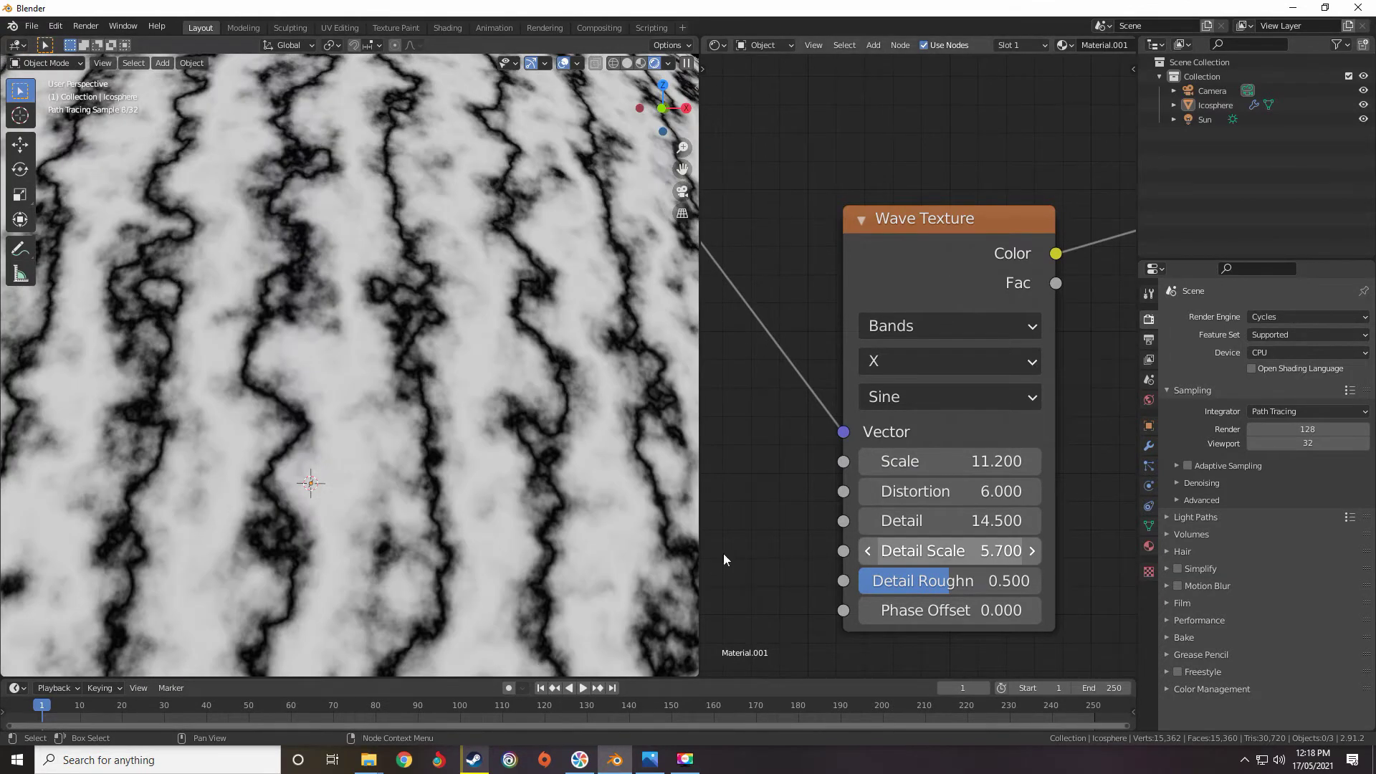
pyautogui.scroll(-11, 713, 545)
# Raise the Wave Texture's detail roughness to 0.762.
pyautogui.moveTo(808, 468); pyautogui.dragTo(757, 455, button='middle')
pyautogui.scroll(2, 850, 436)
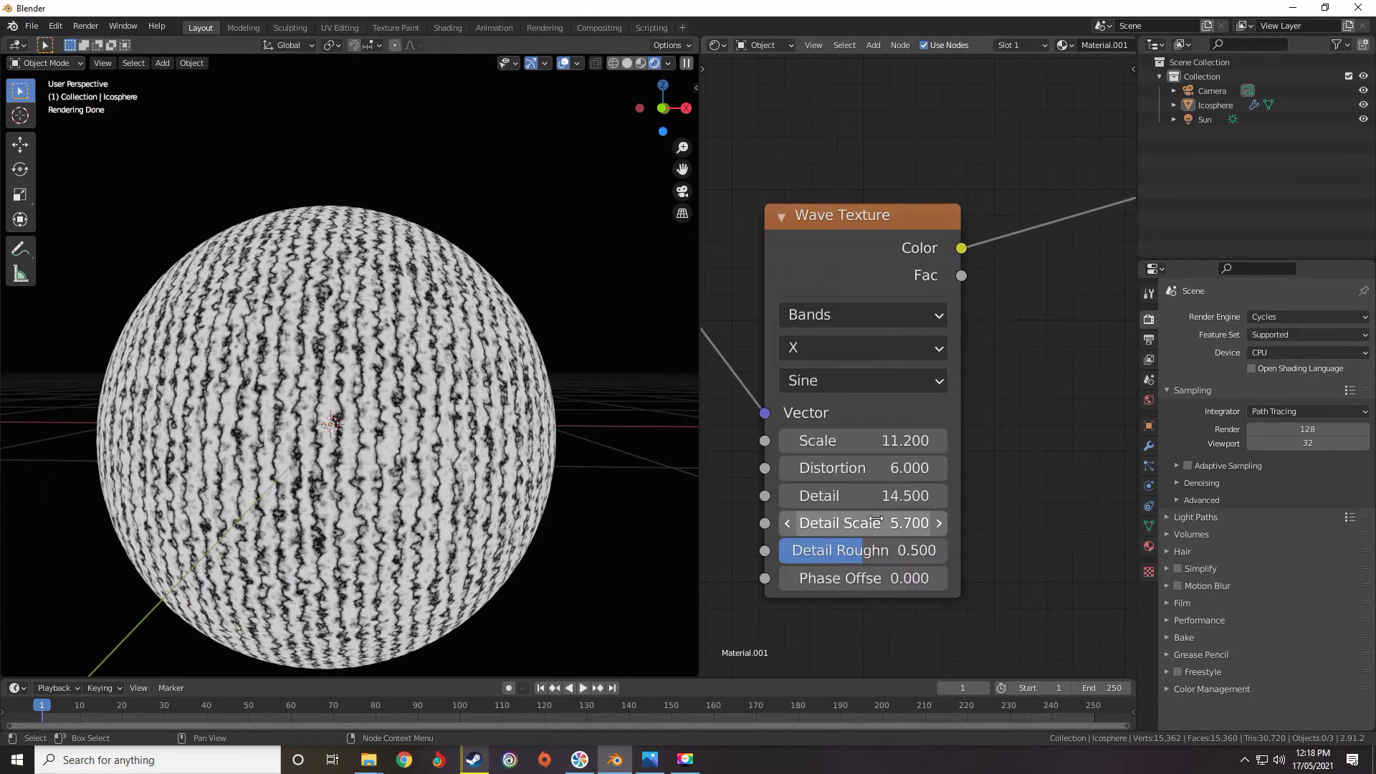
pyautogui.moveTo(863, 550); pyautogui.dragTo(907, 550)
pyautogui.moveTo(904, 550)
pyautogui.mouseDown()
pyautogui.moveTo(947, 550)
pyautogui.moveTo(907, 550)
pyautogui.mouseUp()
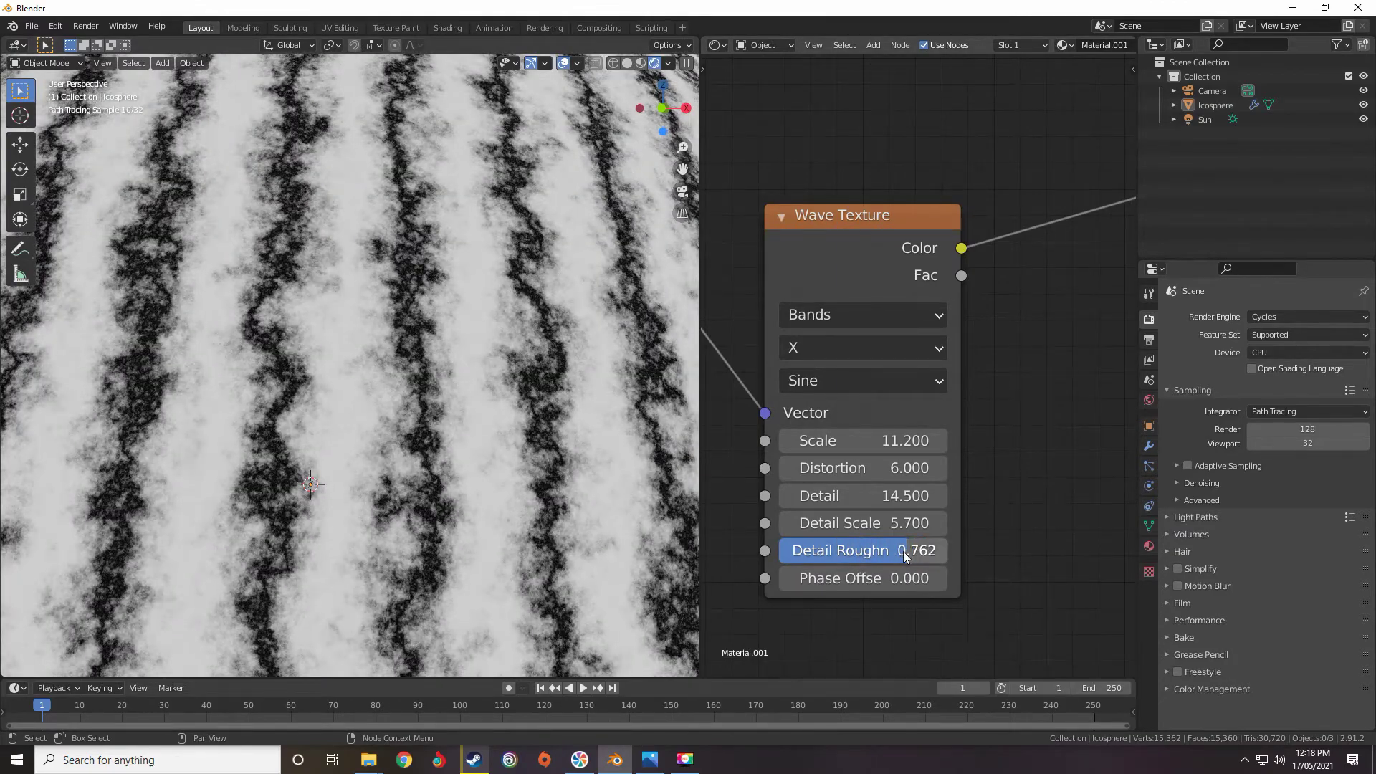
pyautogui.click(901, 556)
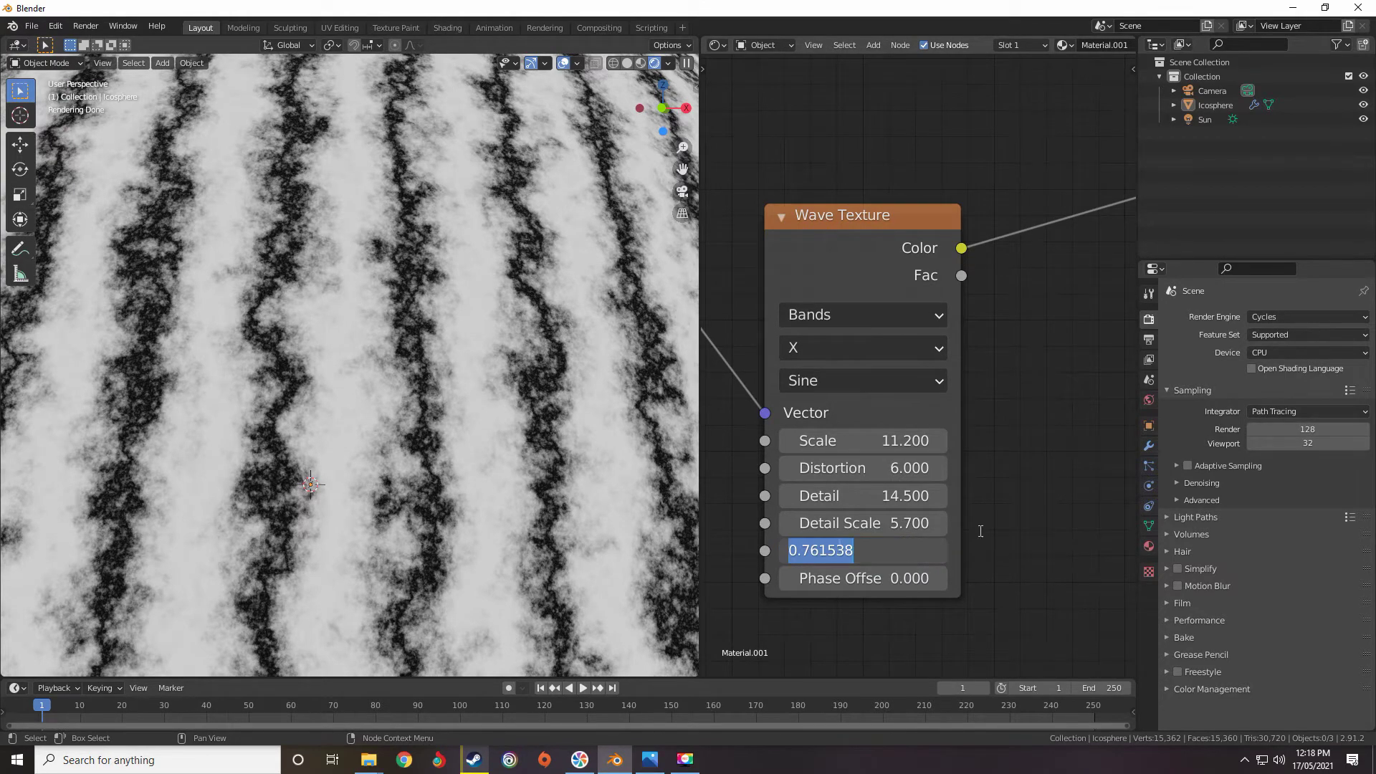
pyautogui.click(980, 528)
# Insert a ColorRamp into the link after the Wave Texture's Color output.
pyautogui.scroll(-10, 979, 502)
pyautogui.moveTo(1041, 304); pyautogui.dragTo(880, 419, button='middle')
pyautogui.scroll(-1, 882, 423)
pyautogui.hotkey('shift', 'a')
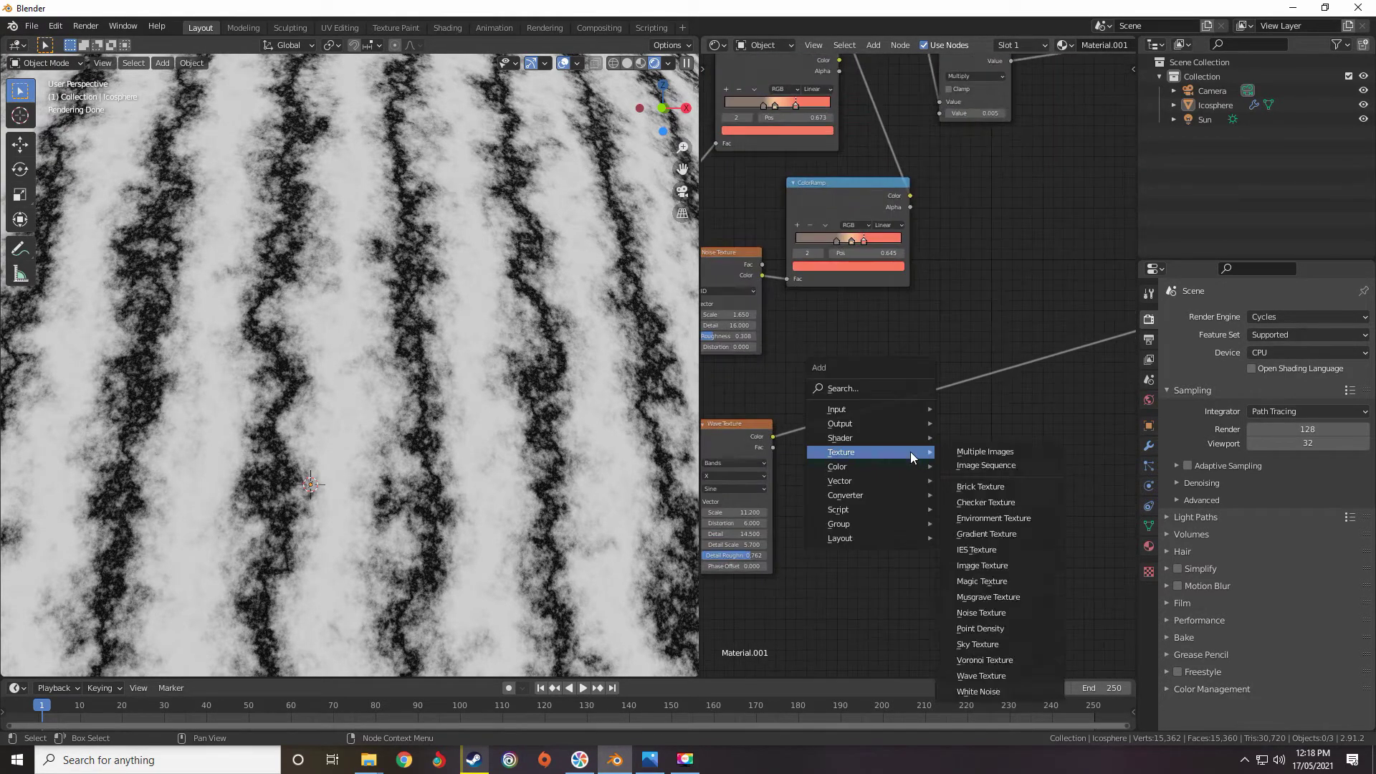
pyautogui.moveTo(917, 495)
pyautogui.click(976, 525)
pyautogui.click(928, 419)
# Insert a Math node after the new ColorRamp and set its operation to Multiply.
pyautogui.moveTo(994, 382); pyautogui.dragTo(879, 435, button='middle')
pyautogui.scroll(-1, 879, 435)
pyautogui.hotkey('shift', 'a')
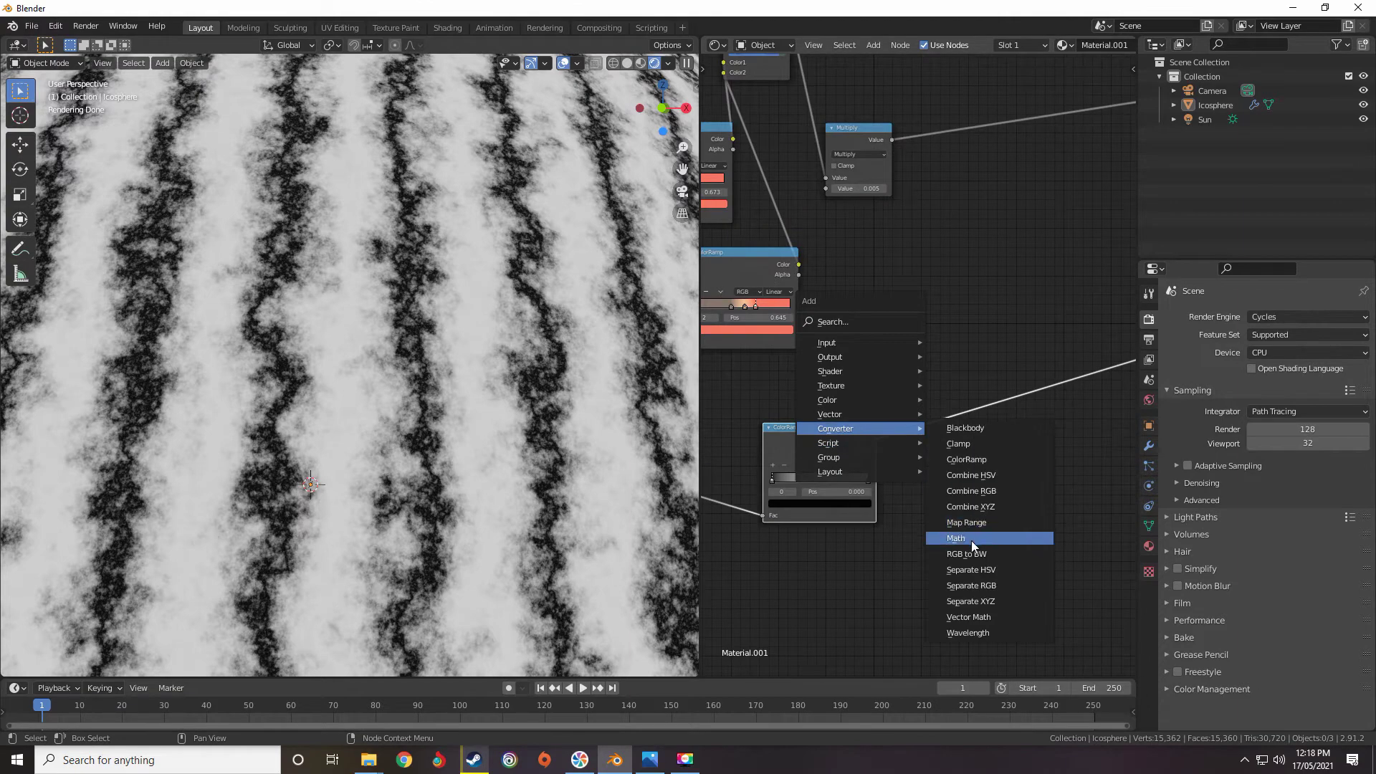
pyautogui.click(955, 538)
pyautogui.click(941, 407)
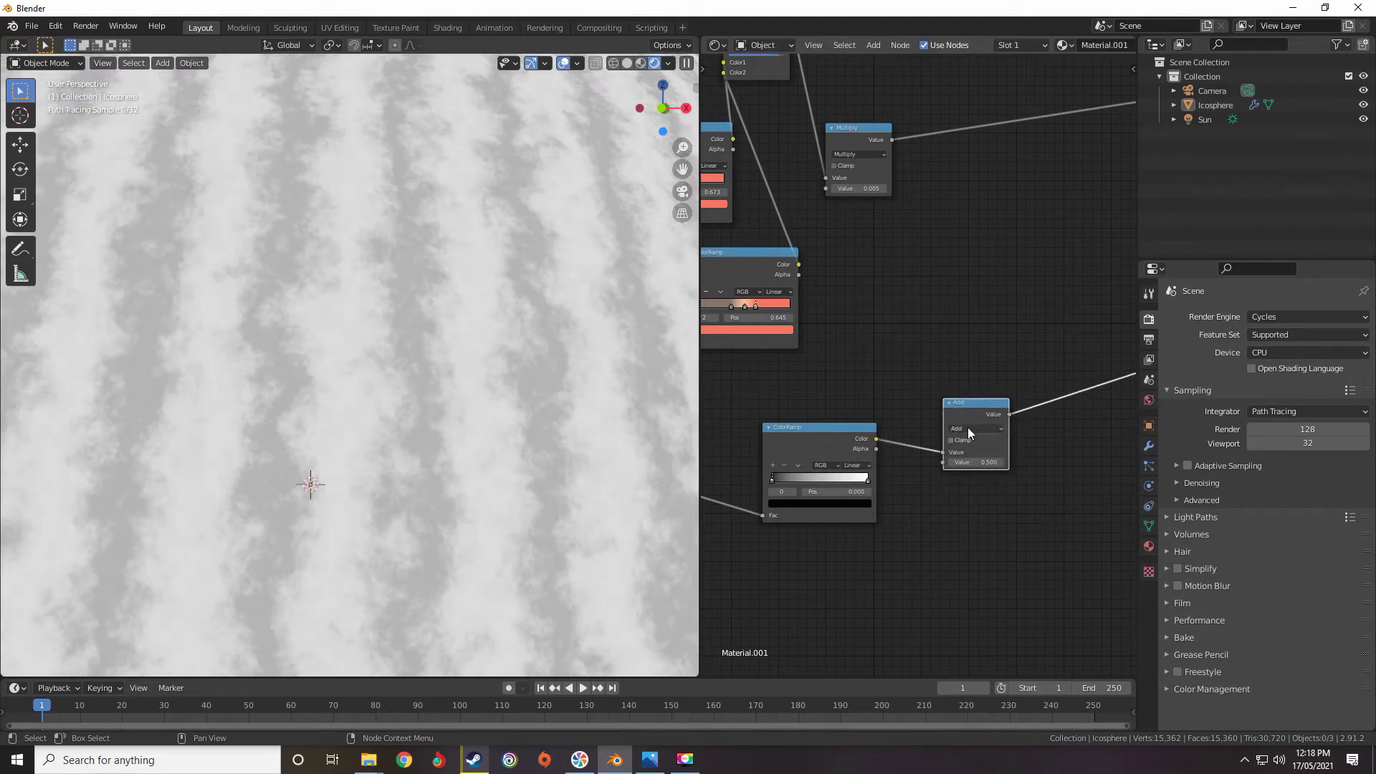
pyautogui.click(969, 430)
pyautogui.click(969, 475)
pyautogui.scroll(2, 983, 489)
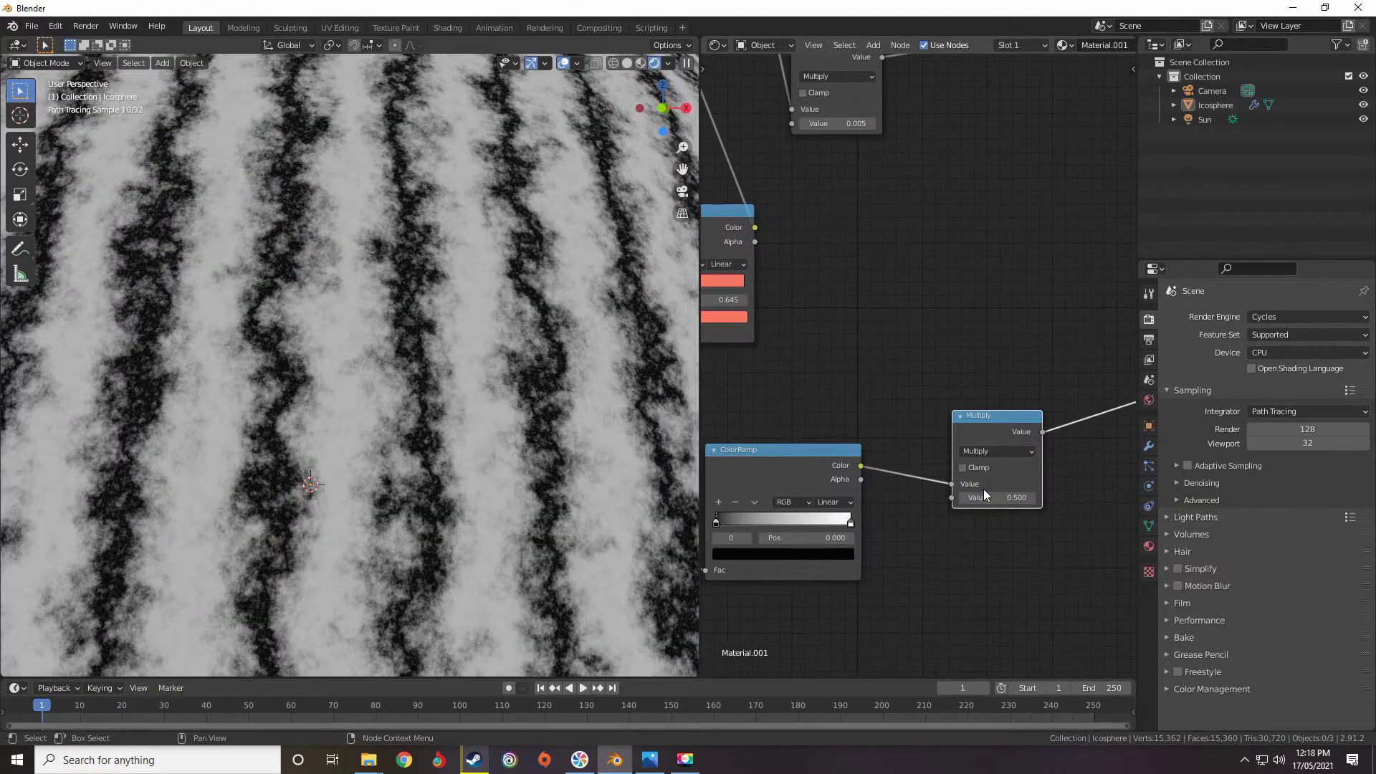
# Try moving the black stop of the Wave Texture's ColorRamp inward and undo the change.
pyautogui.moveTo(982, 479); pyautogui.dragTo(978, 411, button='middle')
pyautogui.scroll(-7, 939, 439)
pyautogui.moveTo(902, 465); pyautogui.dragTo(889, 408, button='middle')
pyautogui.scroll(10, 963, 406)
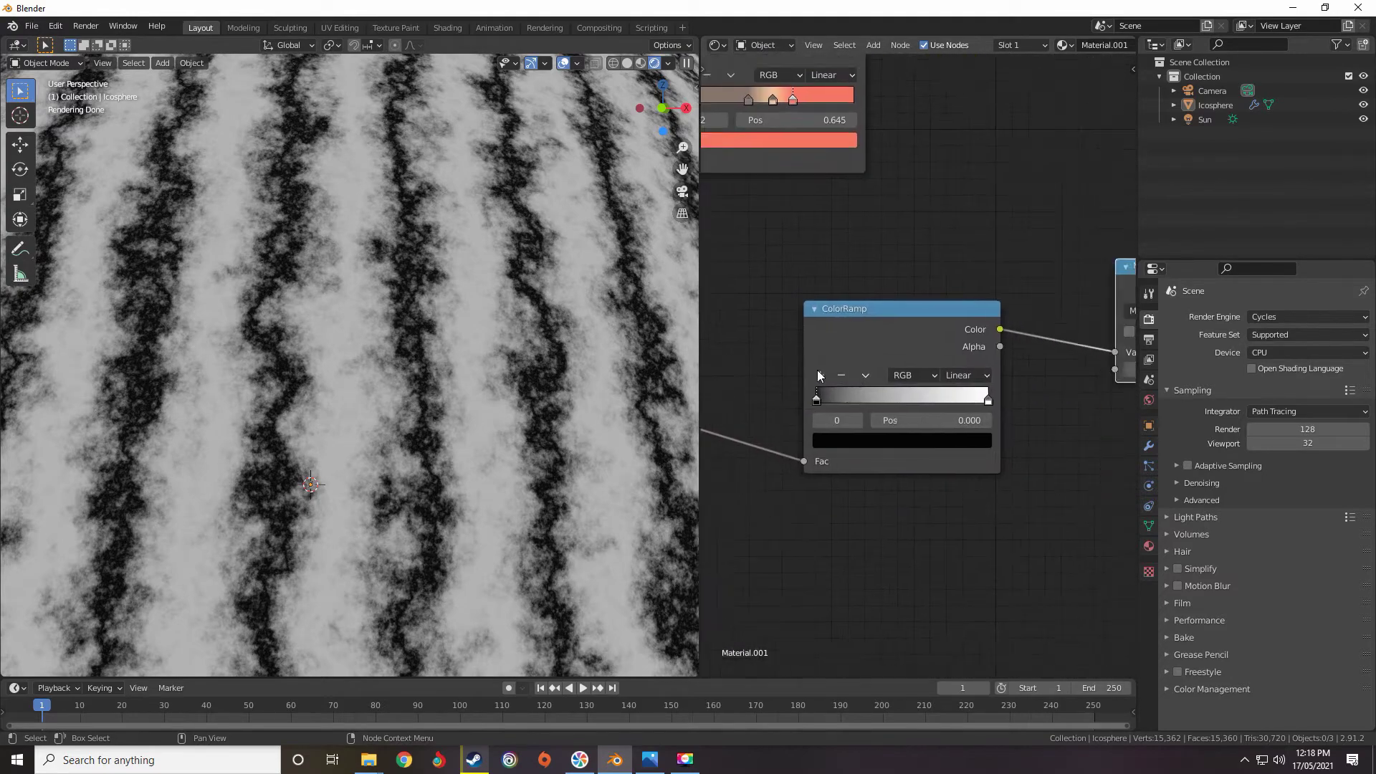
pyautogui.scroll(4, 815, 372)
pyautogui.moveTo(814, 372); pyautogui.dragTo(845, 375, button='middle')
pyautogui.moveTo(860, 406); pyautogui.dragTo(945, 410)
pyautogui.hotkey('ctrl', 'z')
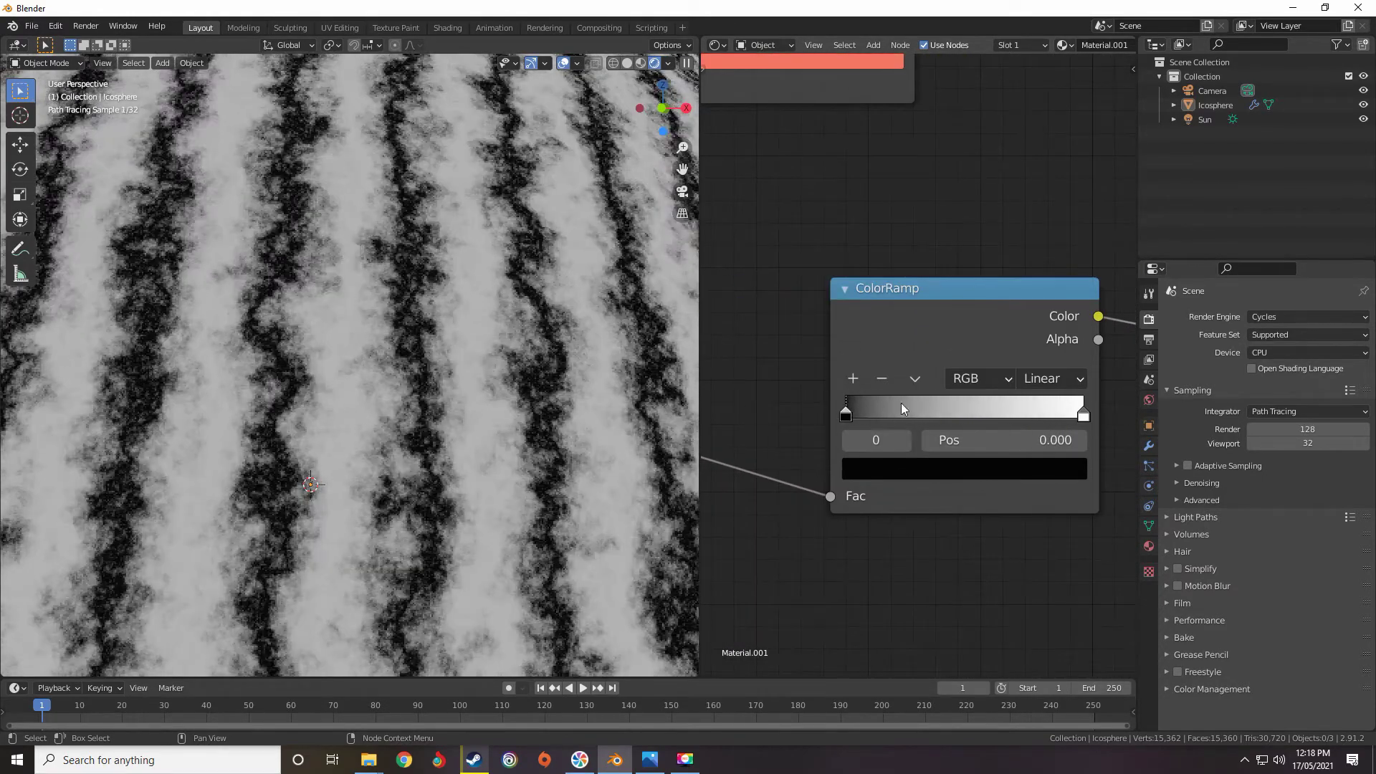
# Select the white stop of the Wave Texture's ColorRamp and move that node closer to the new Multiply node.
pyautogui.moveTo(1087, 419); pyautogui.dragTo(1034, 415, button='middle')
pyautogui.moveTo(1033, 416); pyautogui.dragTo(1085, 372)
pyautogui.scroll(-3, 903, 344)
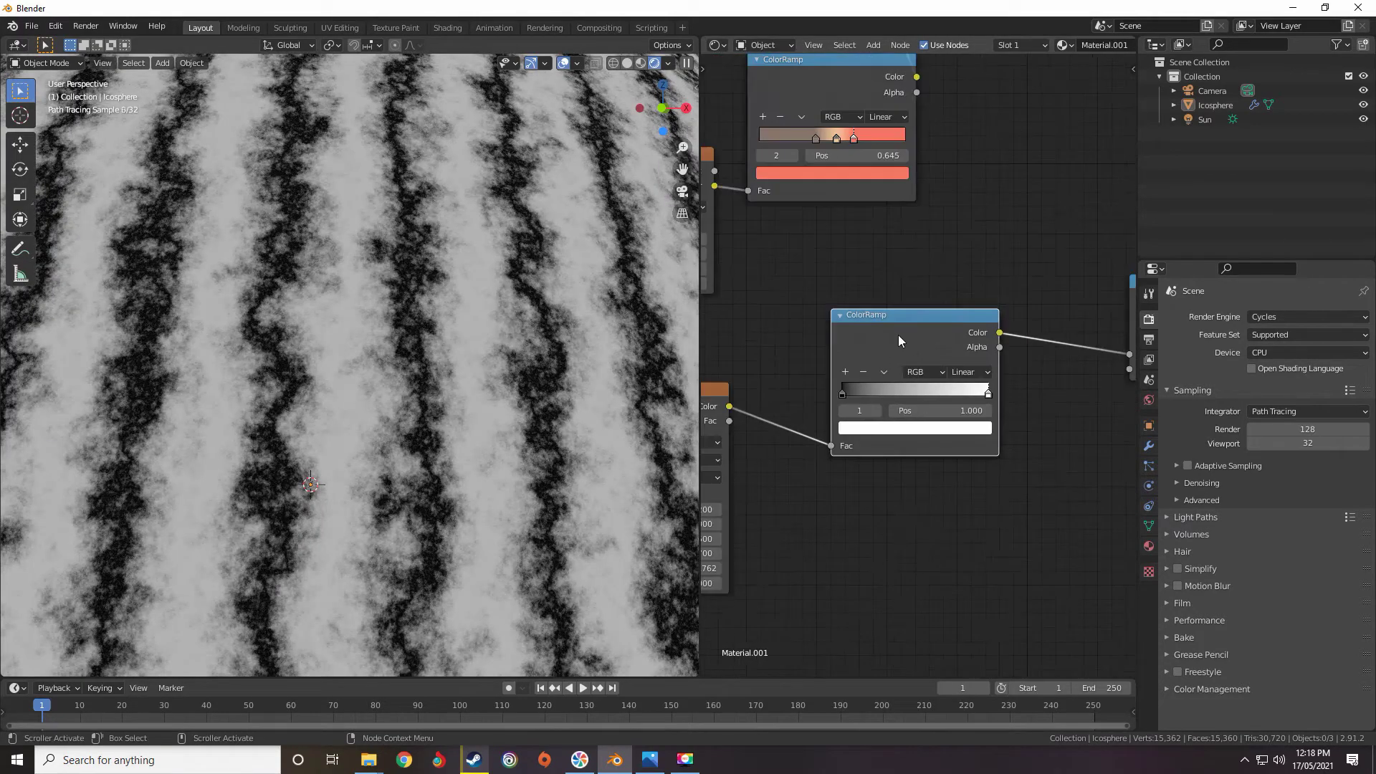
pyautogui.moveTo(897, 334); pyautogui.dragTo(973, 364)
pyautogui.moveTo(1006, 410); pyautogui.dragTo(967, 407, button='middle')
pyautogui.scroll(3, 868, 391)
pyautogui.scroll(3, 969, 402)
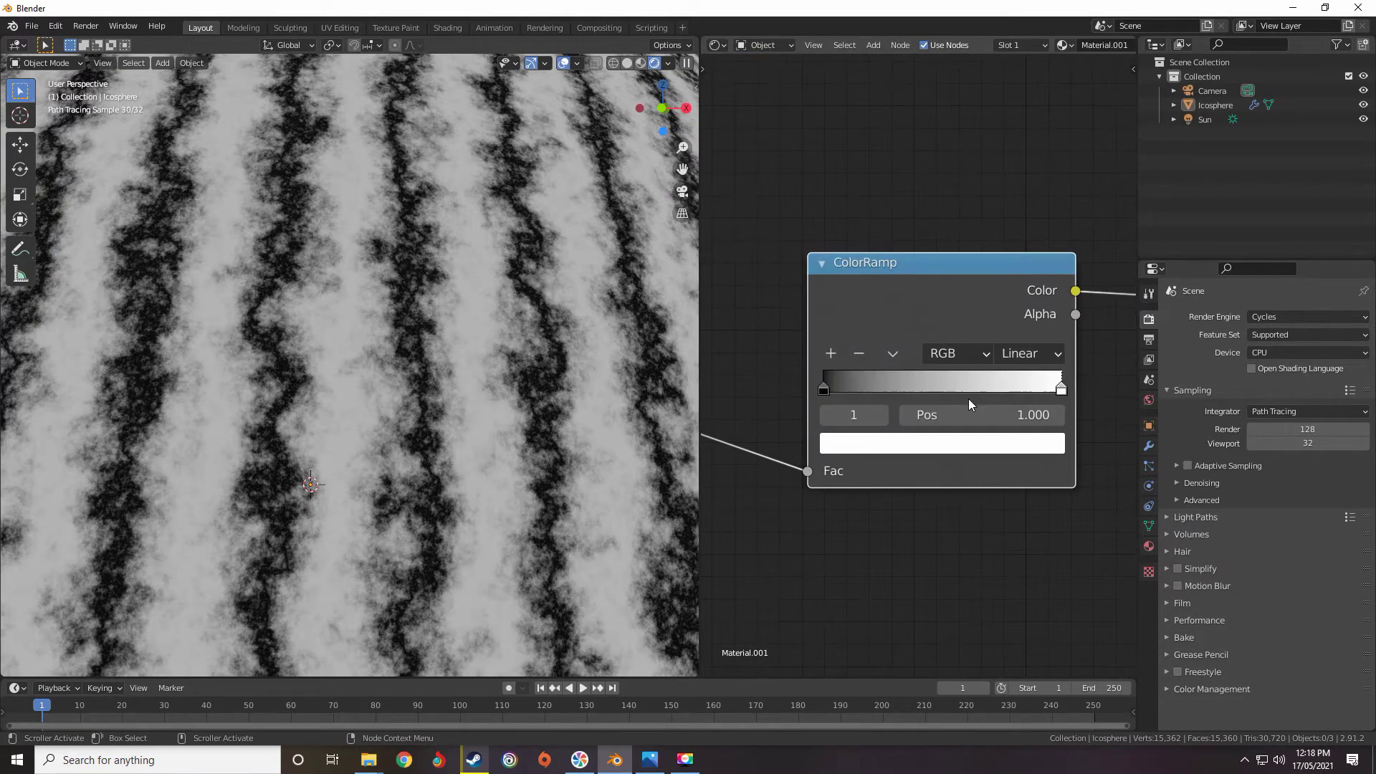
pyautogui.moveTo(1039, 405); pyautogui.dragTo(1048, 401)
pyautogui.scroll(-4, 1027, 394)
# Duplicate the new Multiply node and insert the copy into the link right after the original.
pyautogui.moveTo(1027, 395); pyautogui.dragTo(977, 379, button='middle')
pyautogui.moveTo(1097, 322); pyautogui.dragTo(972, 374, button='middle')
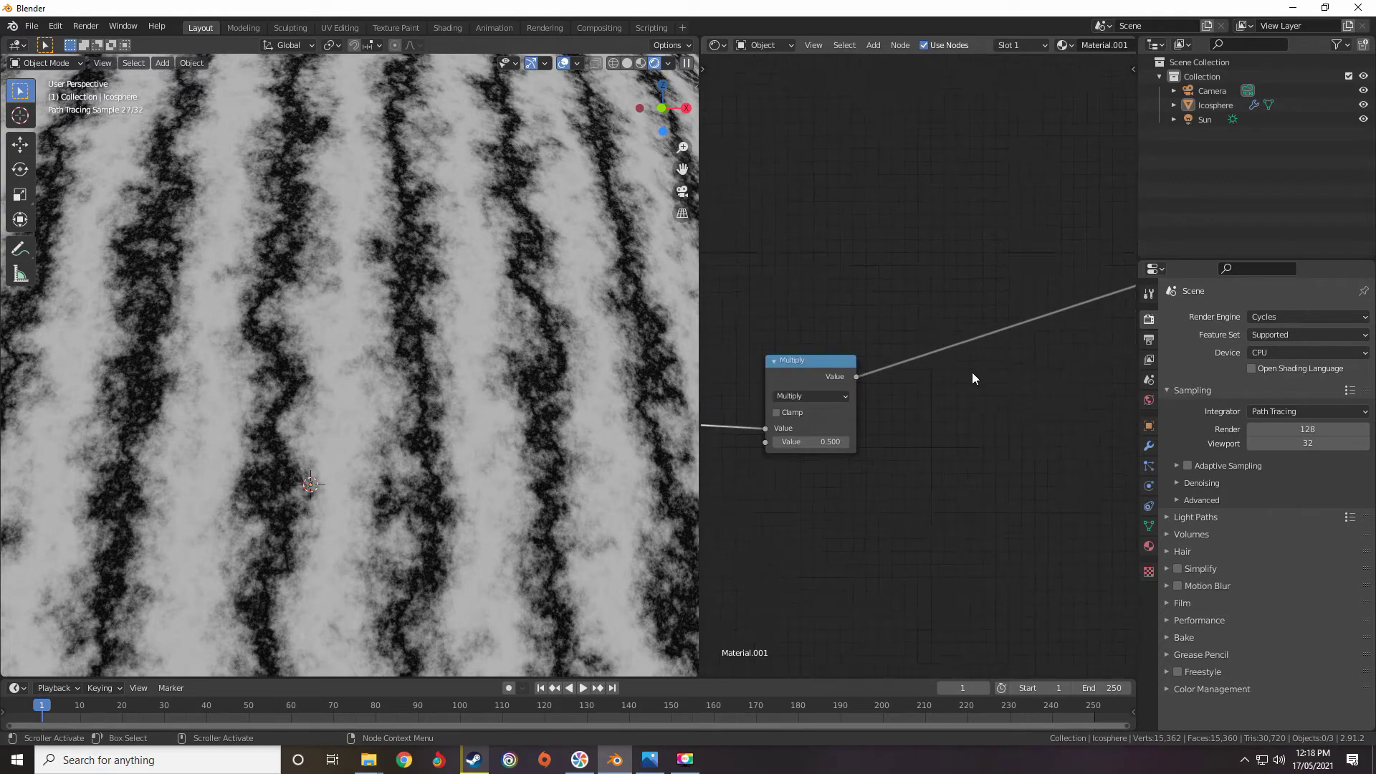
pyautogui.scroll(-3, 972, 374)
pyautogui.hotkey('shift', 'a')
pyautogui.moveTo(925, 393)
pyautogui.scroll(4, 910, 376)
pyautogui.click(771, 434)
pyautogui.hotkey('shift', 'd')
pyautogui.click(907, 392)
pyautogui.moveTo(786, 531); pyautogui.dragTo(890, 422, button='middle')
pyautogui.scroll(5, 891, 422)
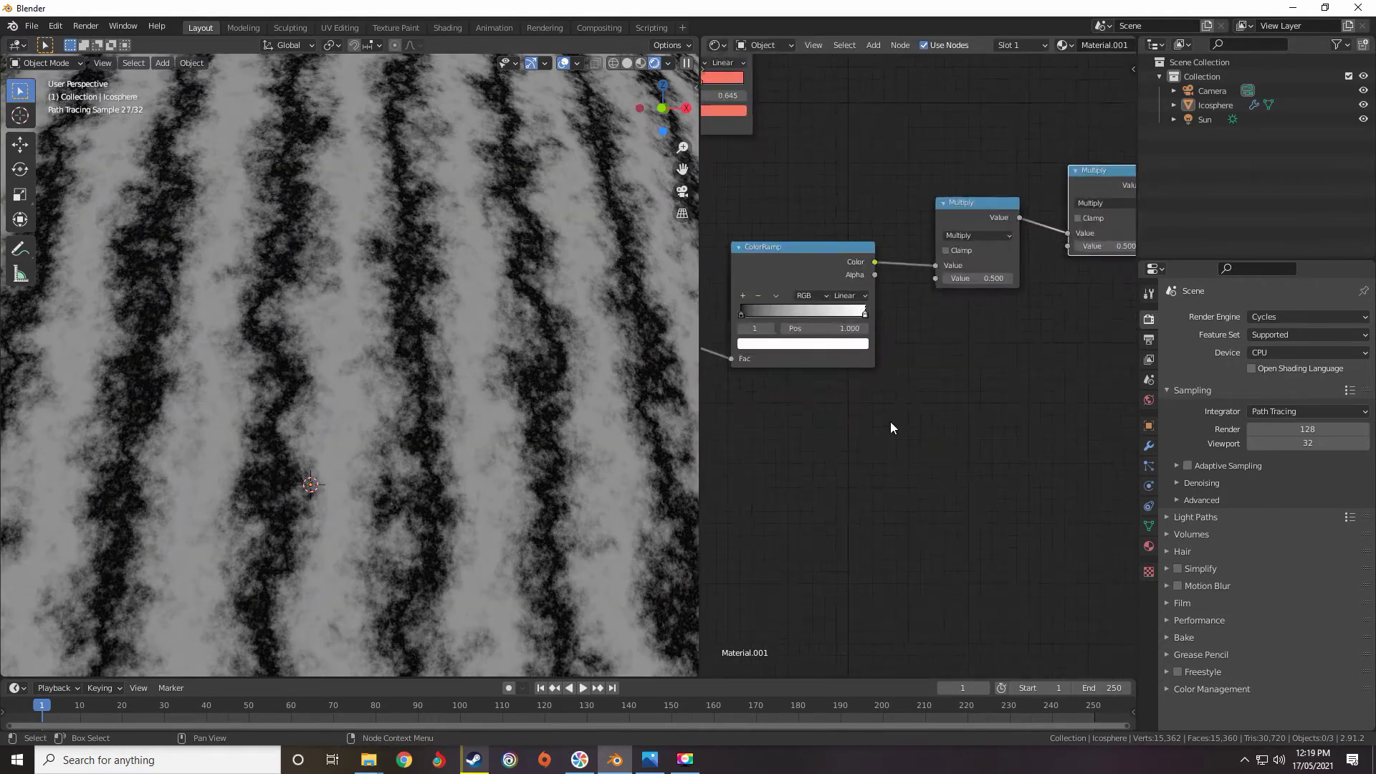
# Add a Noise Texture below the Multiply nodes and connect its Color to the duplicated Multiply node's second Value input.
pyautogui.hotkey('shift', 'a')
pyautogui.moveTo(912, 399)
pyautogui.click(986, 557)
pyautogui.click(959, 365)
pyautogui.moveTo(964, 369); pyautogui.dragTo(763, 483, button='middle')
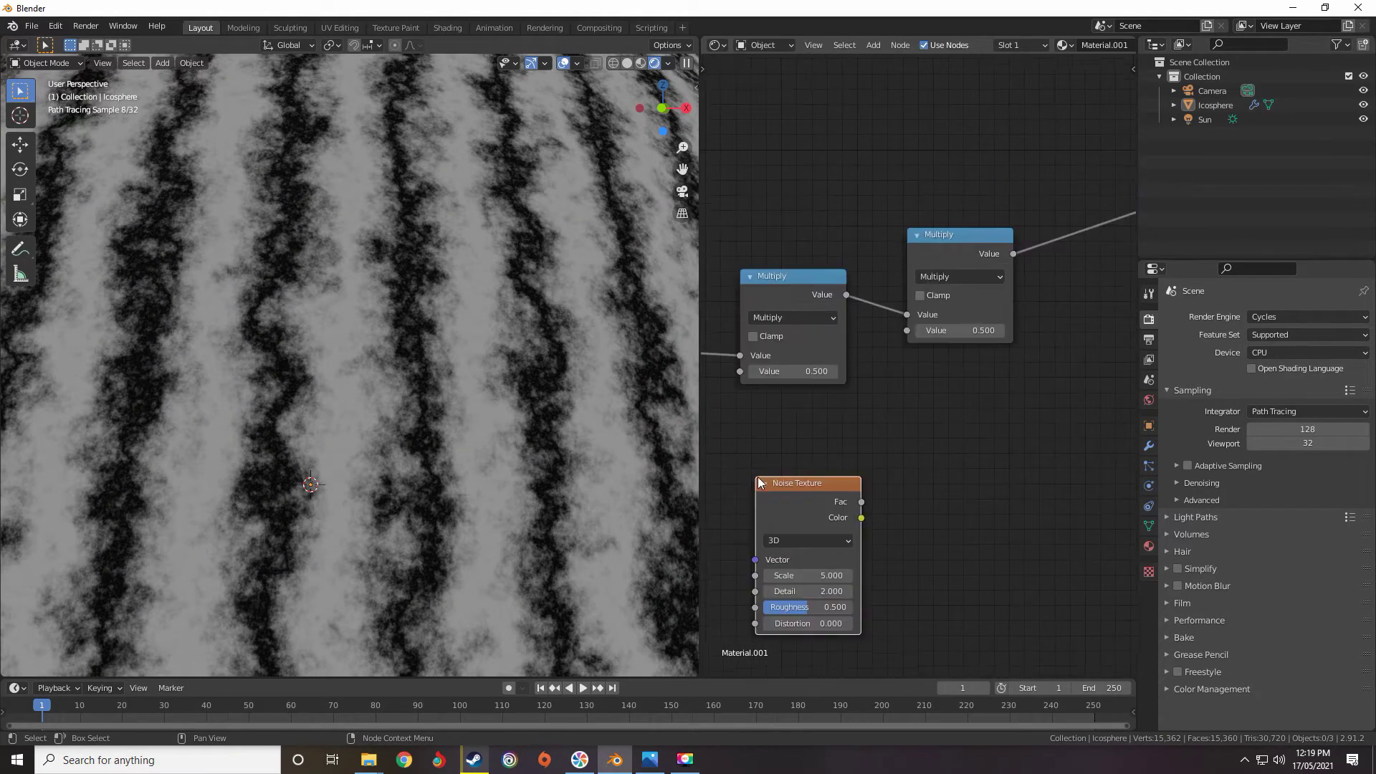
pyautogui.moveTo(866, 516); pyautogui.dragTo(906, 329)
# Insert a ColorRamp between the new Noise Texture and the duplicated Multiply node's second Value input.
pyautogui.scroll(4, 901, 387)
pyautogui.click(962, 493)
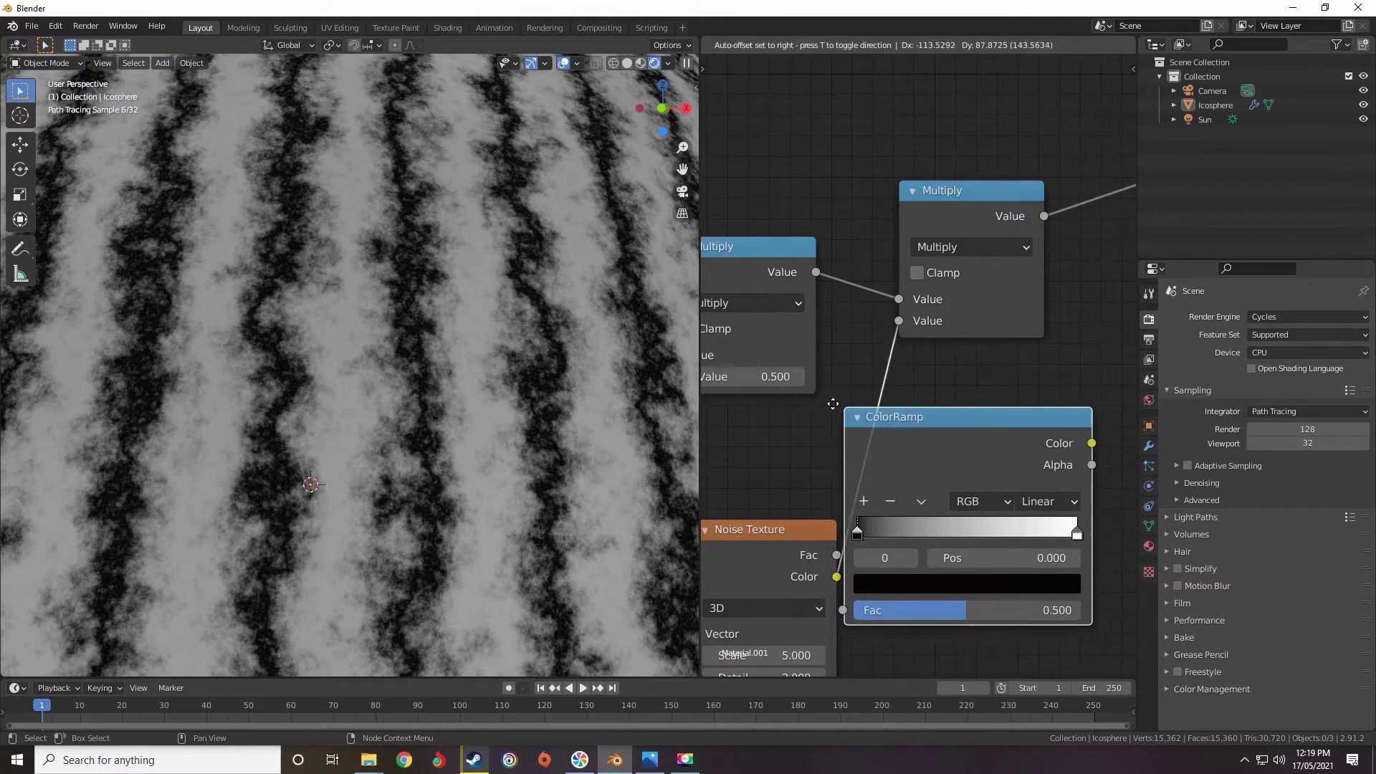
pyautogui.click(720, 353)
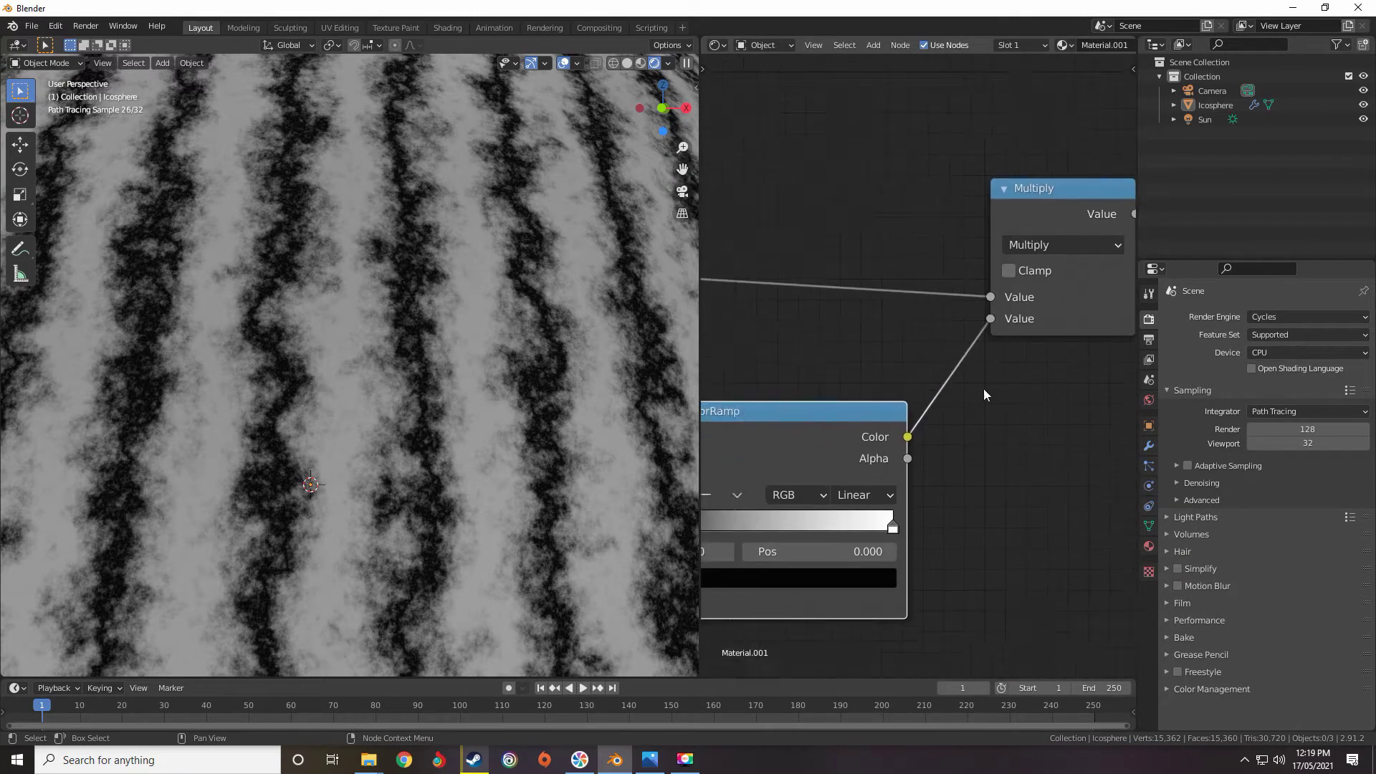
# Change the math node combining the wave stripes with the noise ColorRamp from Multiply to Maximum.
pyautogui.scroll(-4, 932, 365)
pyautogui.scroll(2, 930, 365)
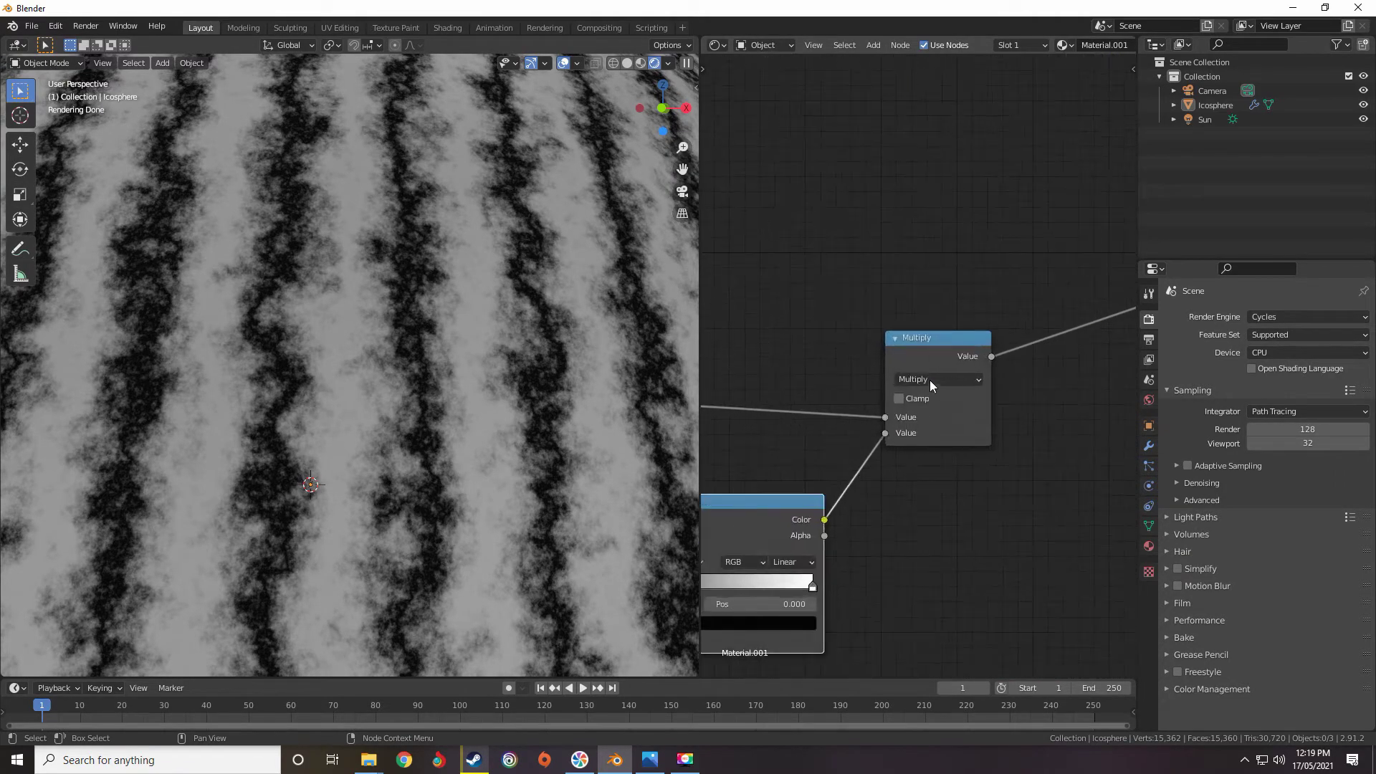
pyautogui.scroll(2, 930, 380)
pyautogui.click(936, 387)
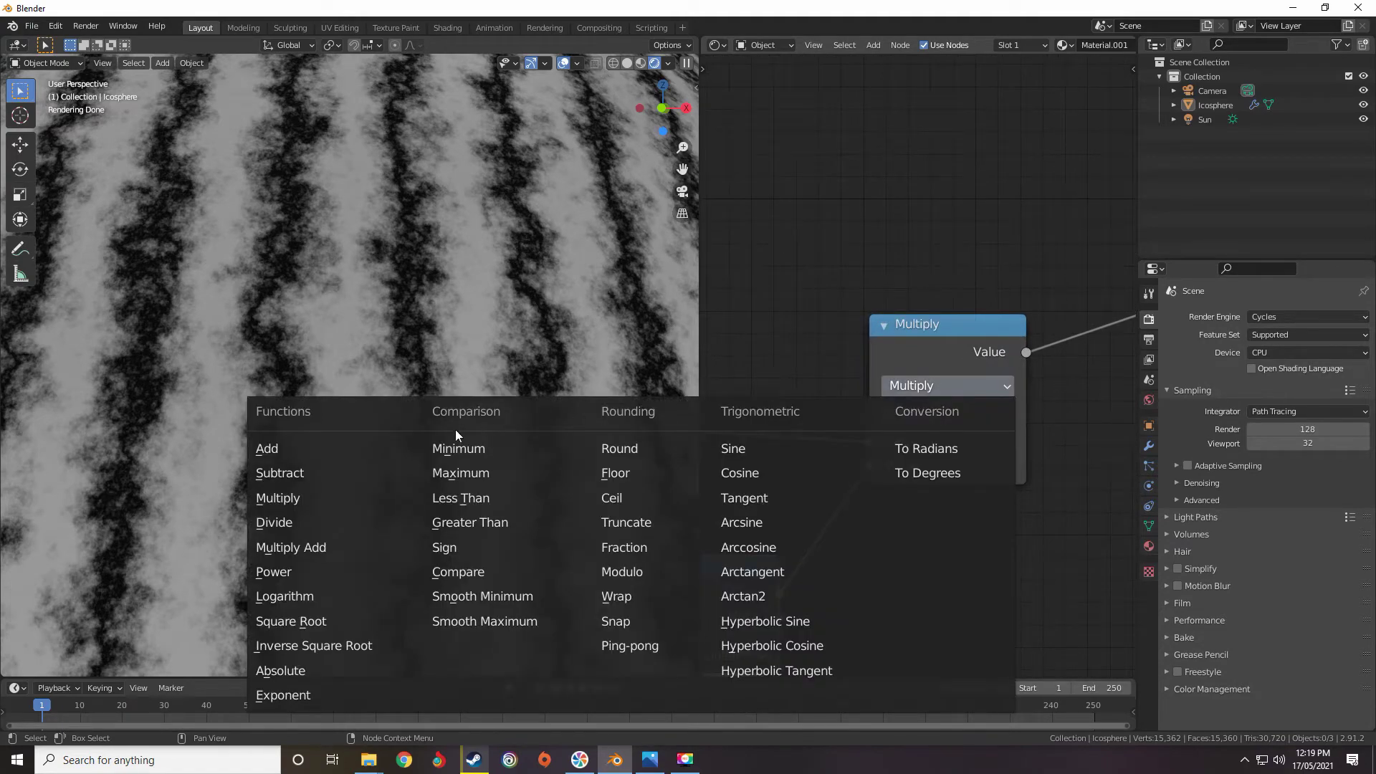
pyautogui.click(464, 475)
pyautogui.scroll(-6, 453, 430)
pyautogui.scroll(2, 451, 426)
pyautogui.moveTo(475, 437); pyautogui.dragTo(522, 442, button='middle')
pyautogui.moveTo(728, 534); pyautogui.dragTo(932, 300, button='middle')
pyautogui.scroll(-3, 932, 300)
pyautogui.moveTo(394, 455)
pyautogui.mouseDown(button='middle')
pyautogui.moveTo(371, 424)
pyautogui.moveTo(385, 444)
pyautogui.mouseUp(button='middle')
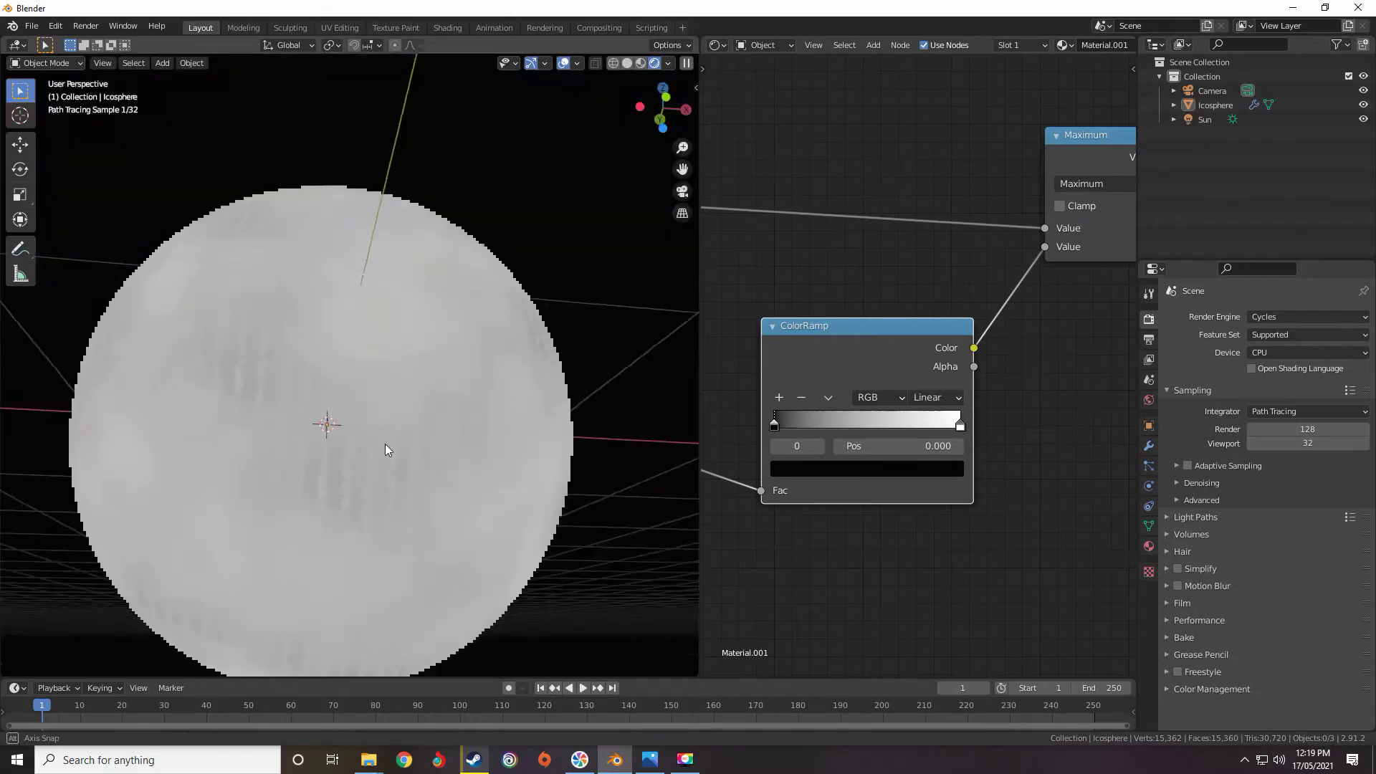
# Tighten the noise ColorRamp by moving the black stop to 0.373 and the white stop inward.
pyautogui.moveTo(962, 423)
pyautogui.mouseDown()
pyautogui.moveTo(939, 432)
pyautogui.moveTo(964, 430)
pyautogui.mouseUp()
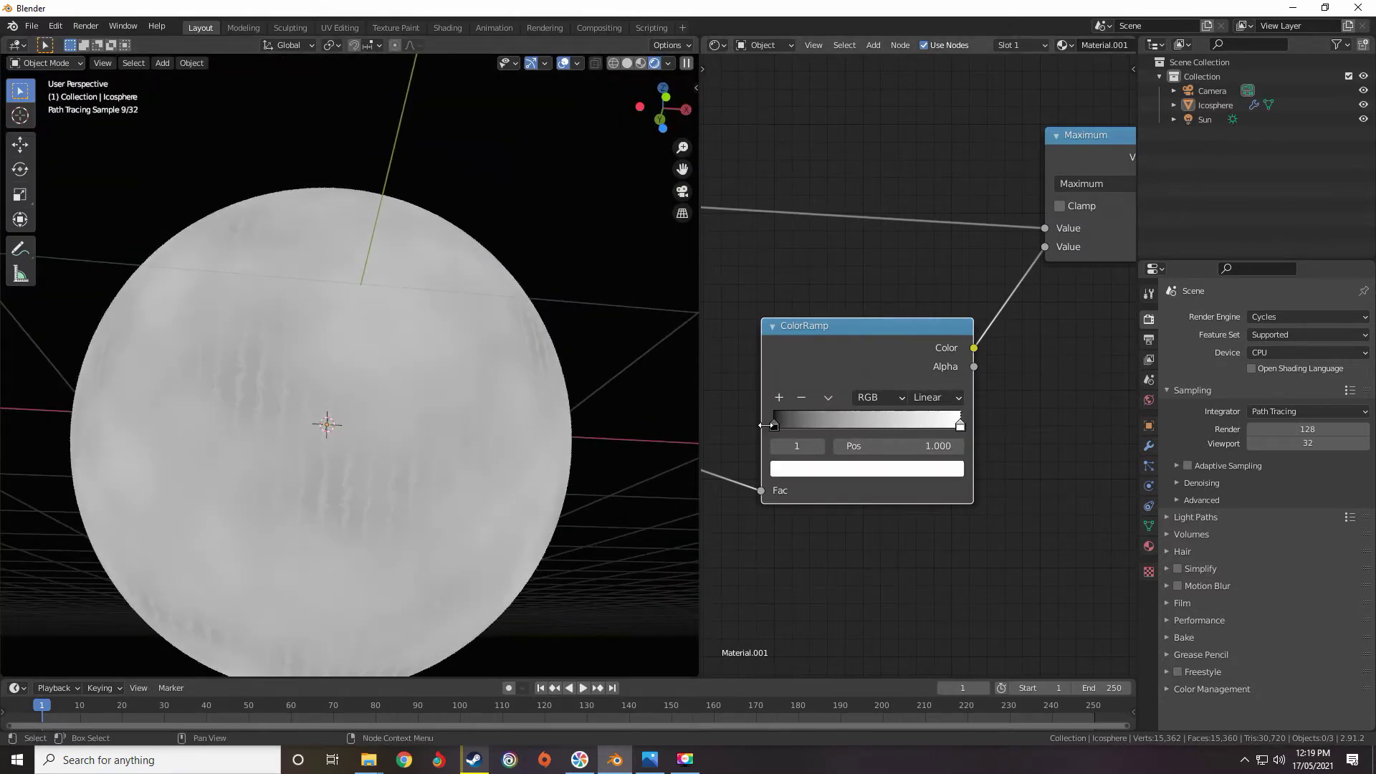
pyautogui.moveTo(775, 426); pyautogui.dragTo(828, 424)
pyautogui.moveTo(960, 424); pyautogui.dragTo(919, 422)
pyautogui.moveTo(724, 513); pyautogui.dragTo(921, 368, button='middle')
pyautogui.scroll(1, 977, 536)
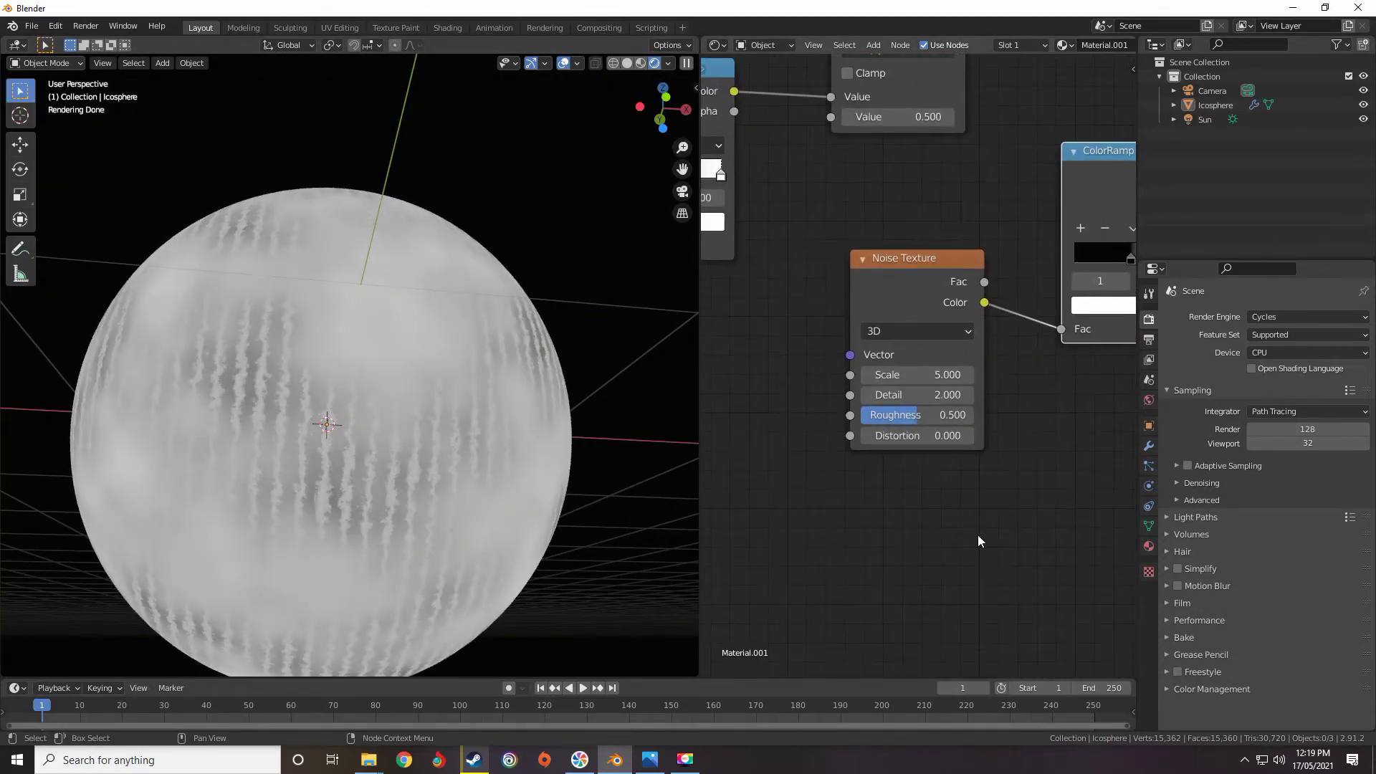
pyautogui.scroll(-2, 978, 535)
pyautogui.moveTo(1122, 340); pyautogui.dragTo(946, 411, button='middle')
pyautogui.moveTo(901, 394); pyautogui.dragTo(923, 391)
# Connect the Add Shader output to the Surface input of the Material Output node.
pyautogui.scroll(-8, 925, 392)
pyautogui.moveTo(1022, 347); pyautogui.dragTo(774, 459, button='middle')
pyautogui.moveTo(1076, 308); pyautogui.dragTo(775, 436, button='middle')
pyautogui.moveTo(872, 418); pyautogui.dragTo(1055, 390, button='middle')
pyautogui.scroll(4, 1055, 390)
pyautogui.moveTo(997, 345); pyautogui.dragTo(893, 338, button='middle')
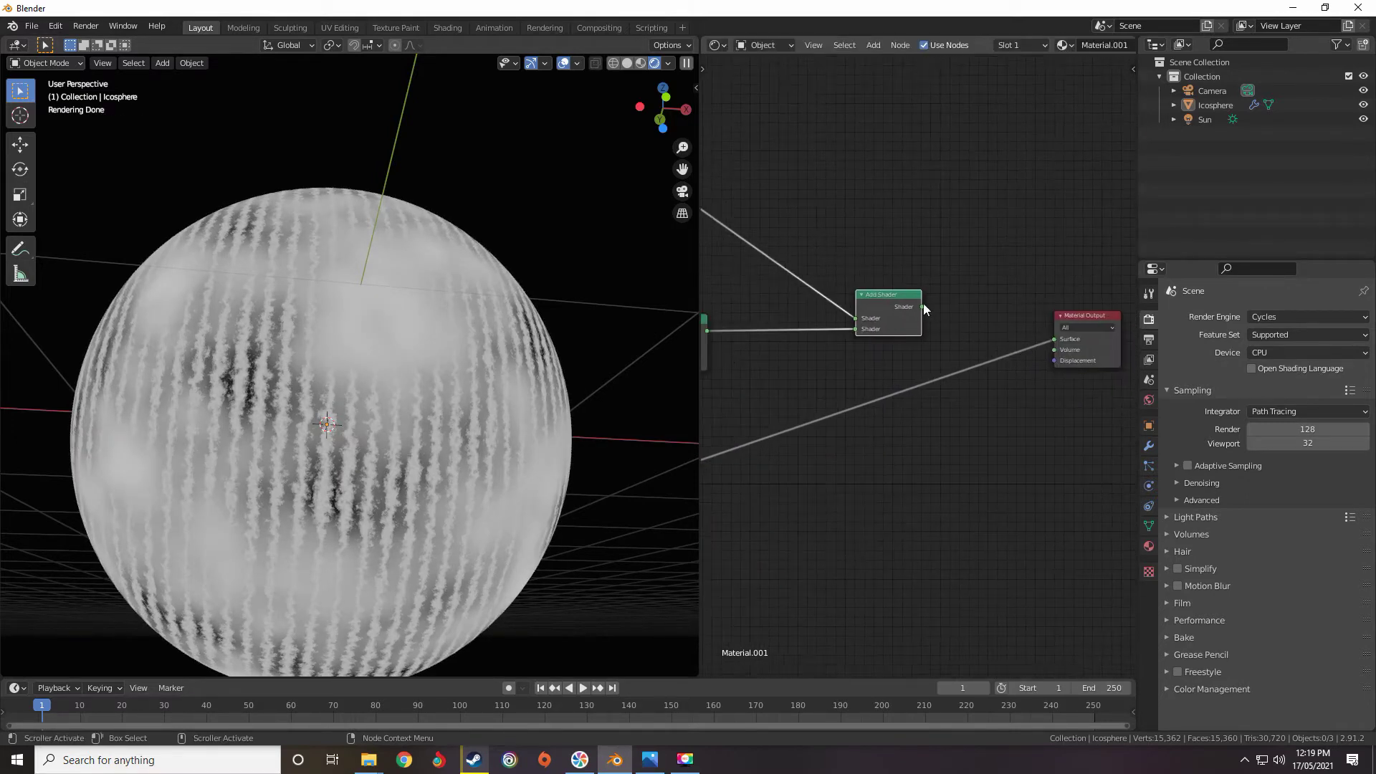
pyautogui.moveTo(1054, 339); pyautogui.dragTo(1054, 340)
# Move the Multiply node that feeds the Bump height farther away from the Bump node.
pyautogui.scroll(-12, 880, 430)
pyautogui.moveTo(879, 432); pyautogui.dragTo(1101, 373, button='middle')
pyautogui.scroll(9, 949, 390)
pyautogui.scroll(-3, 917, 419)
pyautogui.moveTo(1082, 385); pyautogui.dragTo(892, 497)
pyautogui.press('g')
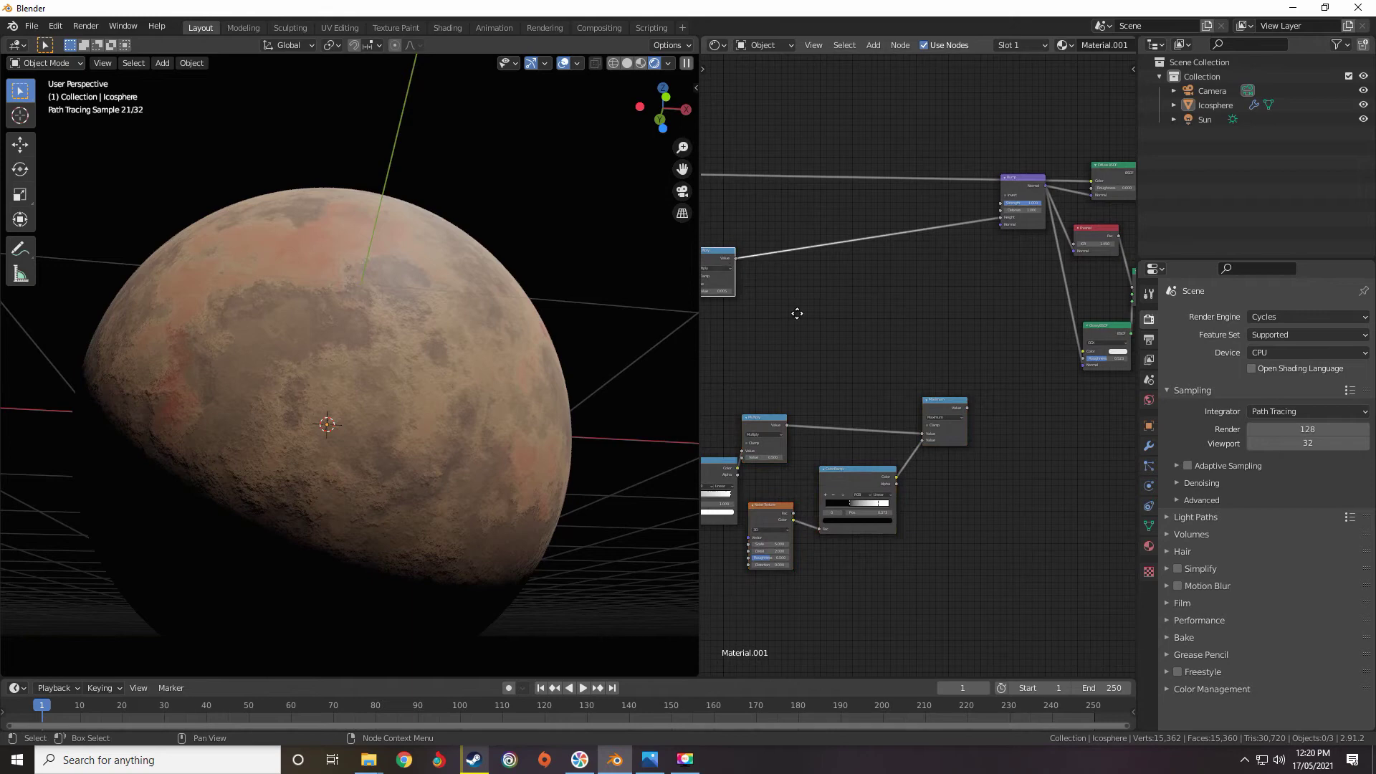
pyautogui.moveTo(798, 313); pyautogui.dragTo(863, 347, button='middle')
pyautogui.scroll(5, 913, 348)
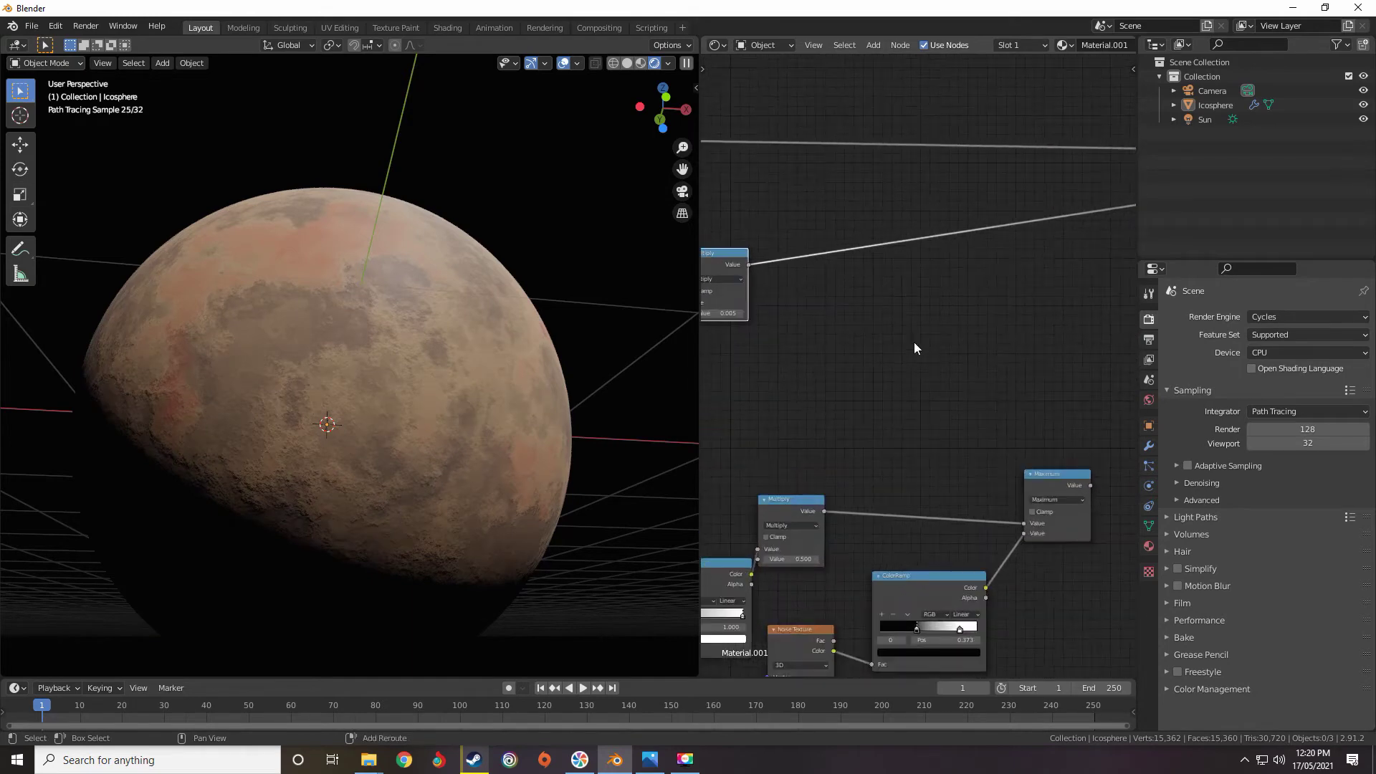
# Insert another Multiply math node before the Bump height and connect the Maximum output to its second value.
pyautogui.click(855, 280)
pyautogui.scroll(1, 1033, 300)
pyautogui.moveTo(1033, 299); pyautogui.dragTo(957, 375, button='middle')
pyautogui.scroll(4, 957, 375)
pyautogui.click(1039, 351)
pyautogui.scroll(-17, 906, 388)
pyautogui.moveTo(902, 499); pyautogui.dragTo(892, 298, button='middle')
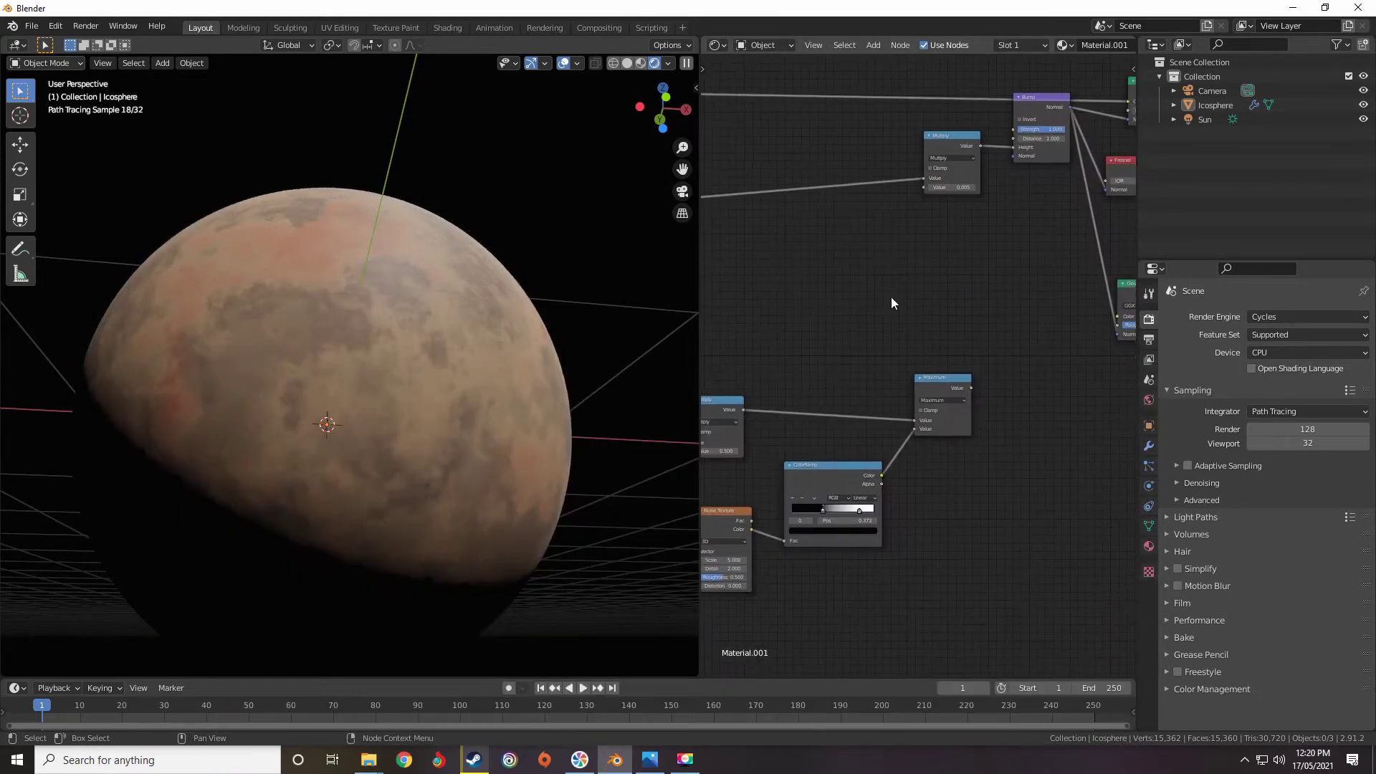
pyautogui.moveTo(976, 387); pyautogui.dragTo(923, 187)
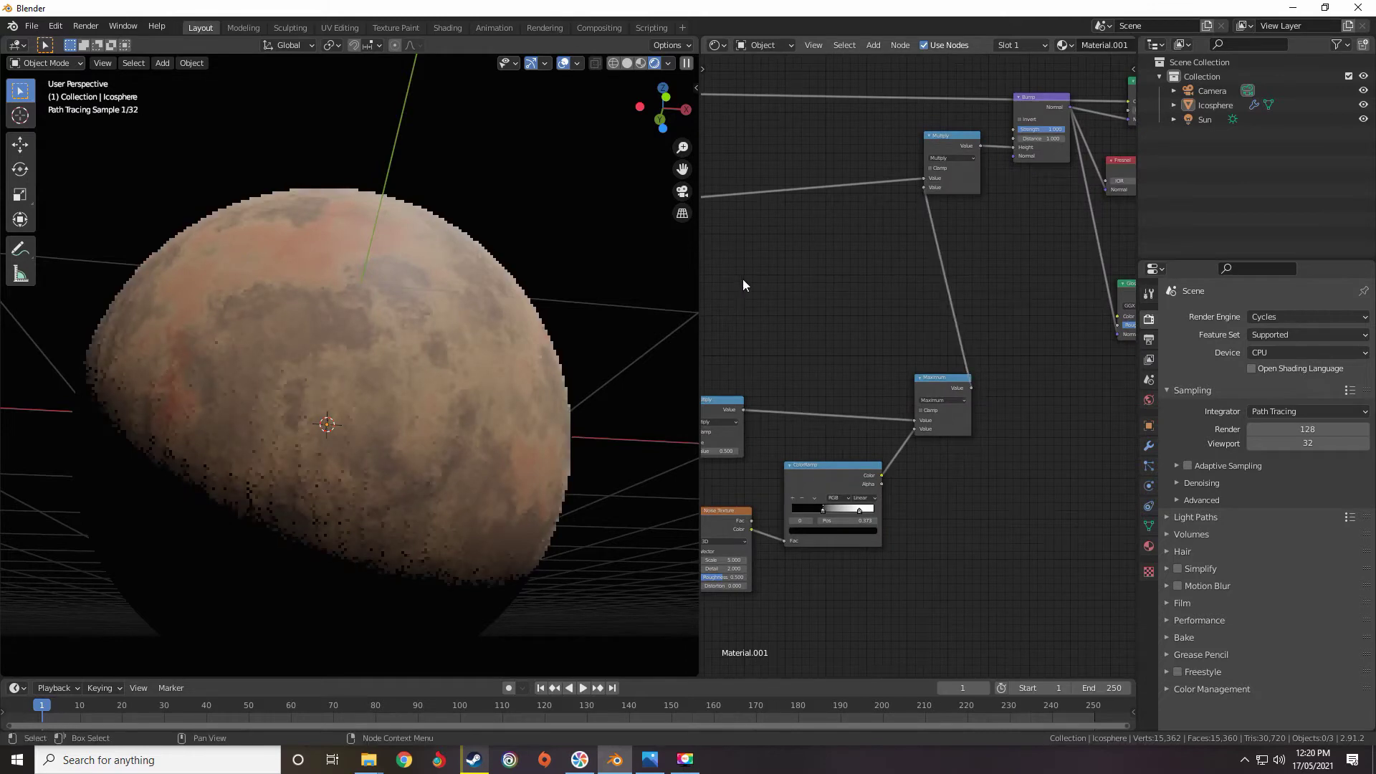
# Set the Scale of the Noise Texture feeding the stripe mask to 11.8 and its Roughness to 0.383.
pyautogui.scroll(6, 493, 359)
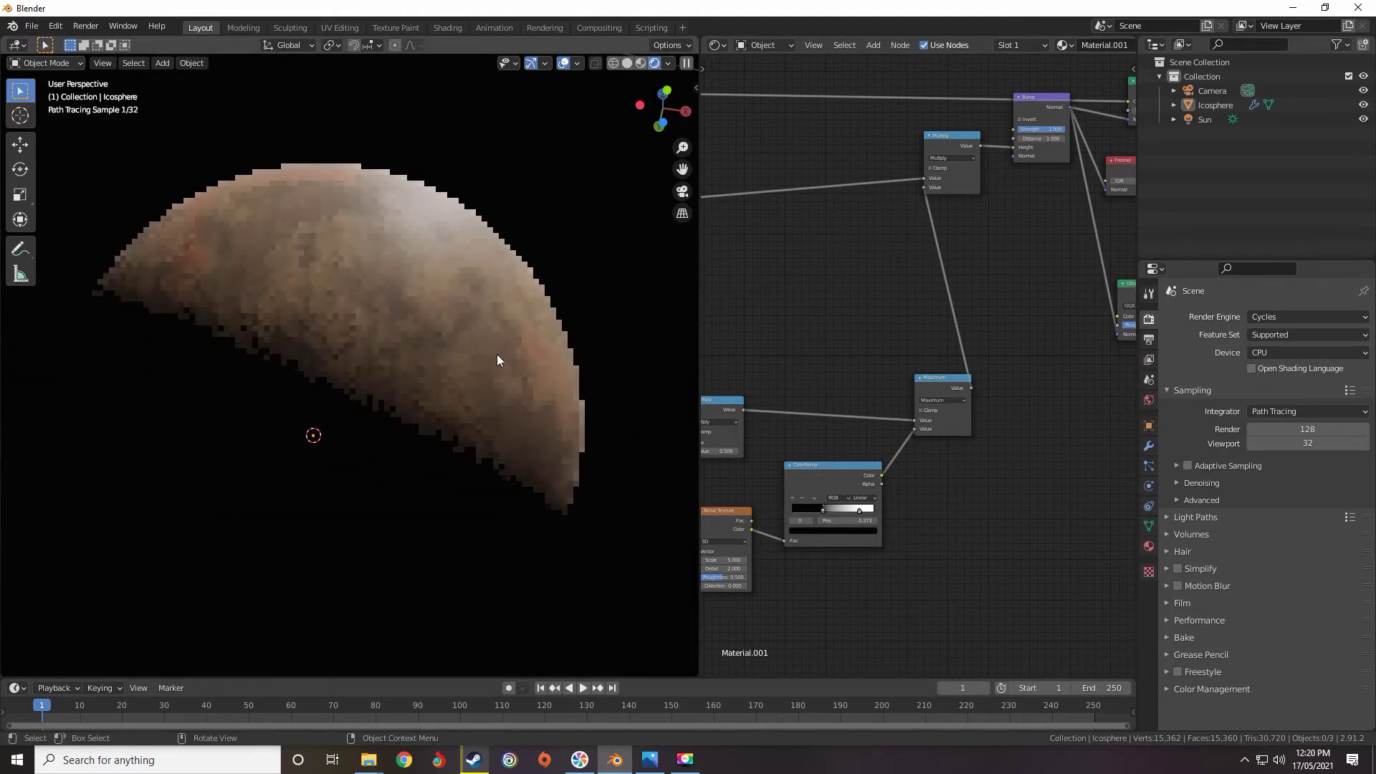
pyautogui.scroll(5, 491, 389)
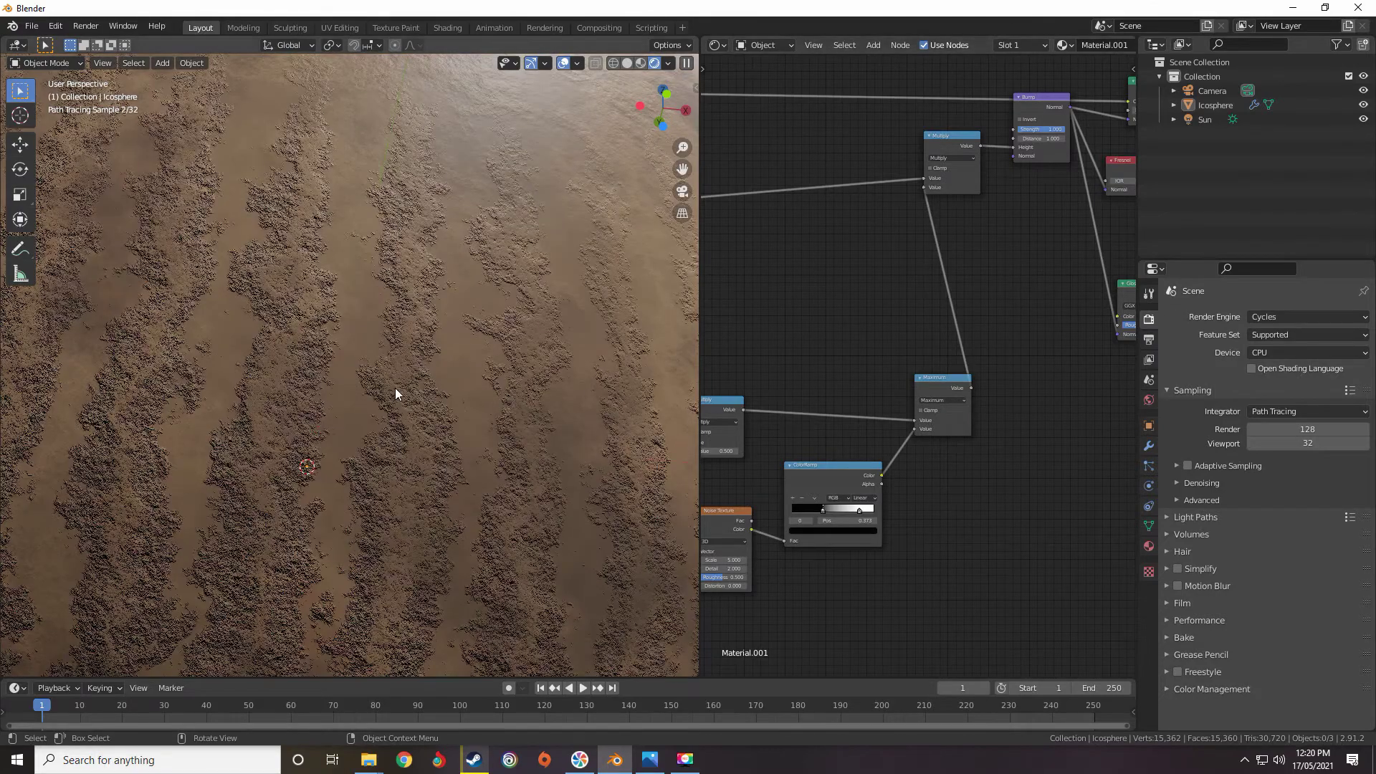
pyautogui.scroll(-5, 392, 395)
pyautogui.moveTo(706, 474); pyautogui.dragTo(767, 378, button='middle')
pyautogui.scroll(8, 742, 459)
pyautogui.moveTo(878, 456); pyautogui.dragTo(939, 456)
pyautogui.scroll(-12, 921, 352)
pyautogui.moveTo(920, 310); pyautogui.dragTo(921, 306, button='middle')
pyautogui.moveTo(974, 266); pyautogui.dragTo(1048, 177, button='middle')
pyautogui.scroll(12, 982, 311)
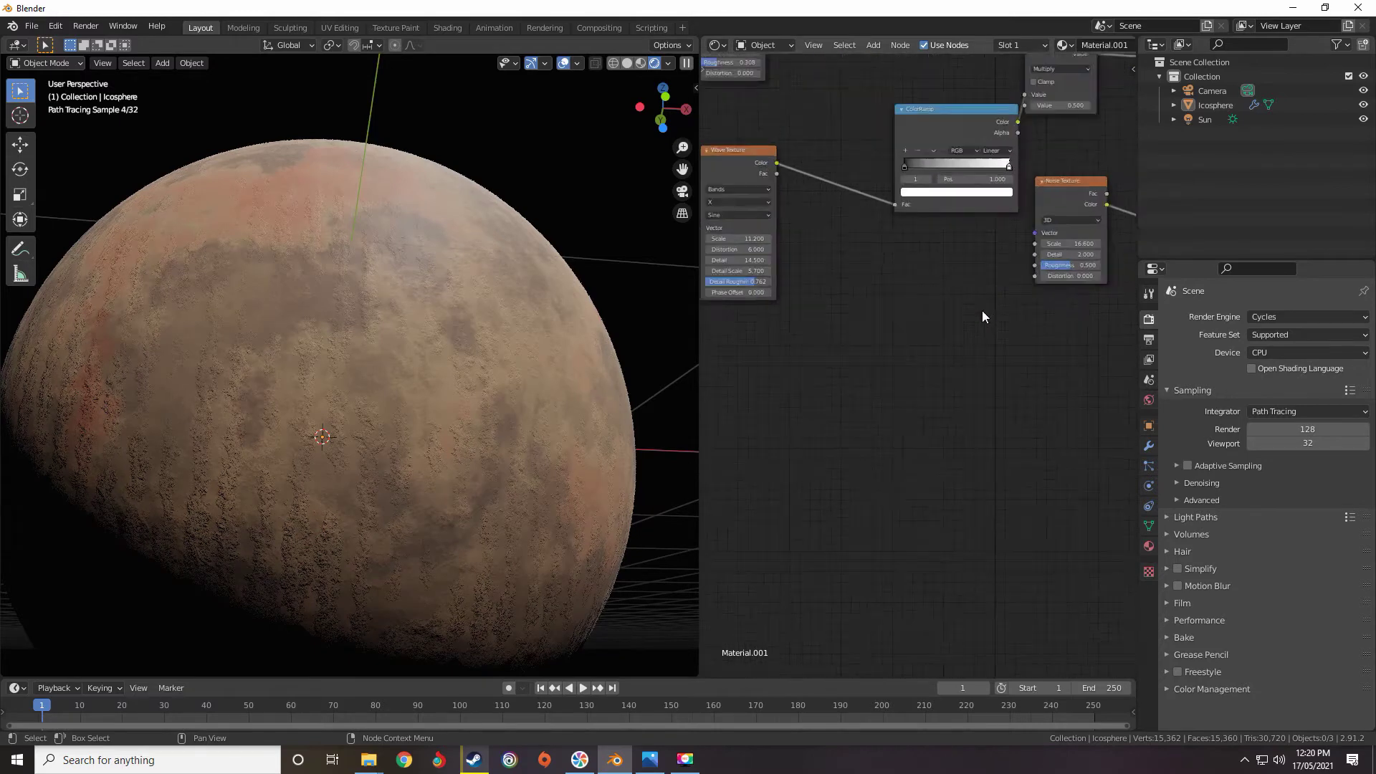
pyautogui.moveTo(1061, 265); pyautogui.dragTo(935, 432, button='middle')
pyautogui.moveTo(1061, 357); pyautogui.dragTo(1012, 356)
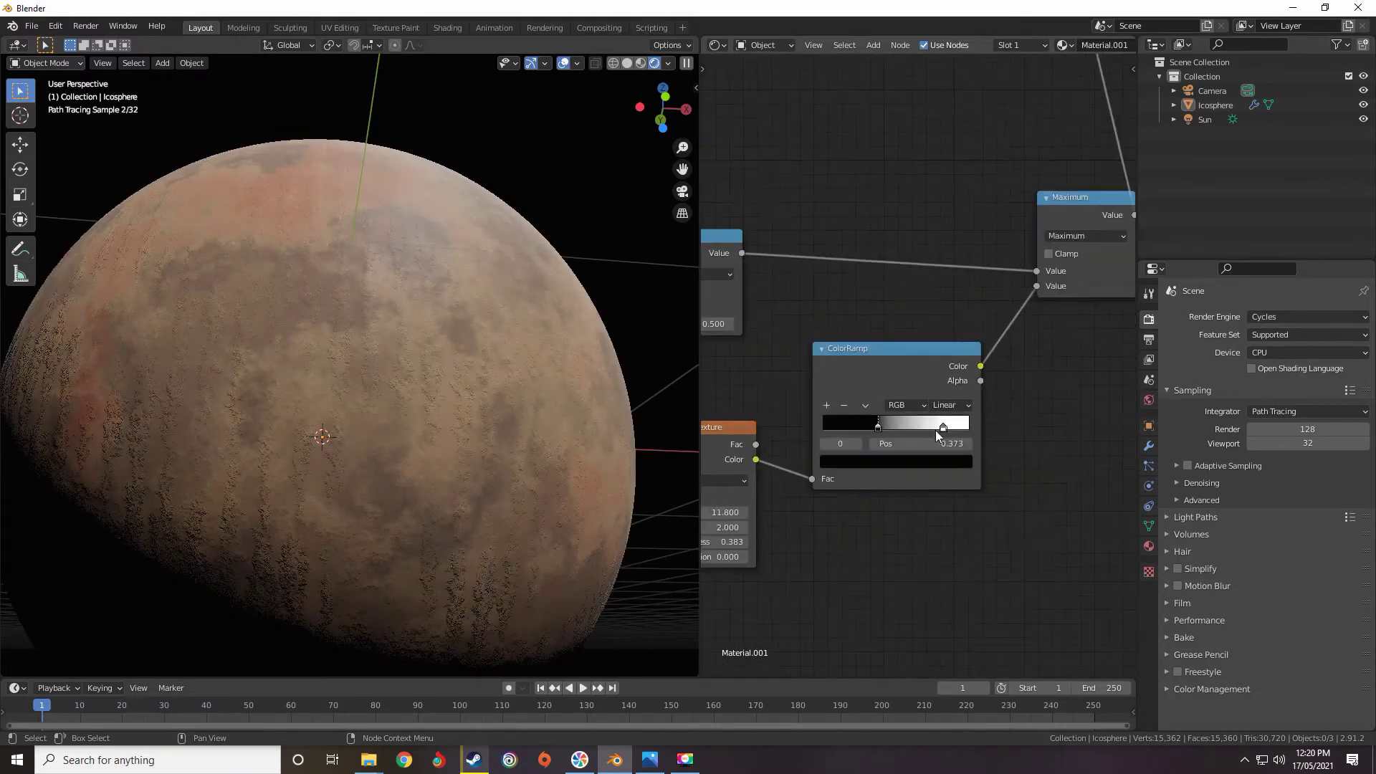
# Switch the noise ColorRamp to B-Spline interpolation, move the white stop to 0.709 and shift the black stop toward it.
pyautogui.scroll(3, 936, 430)
pyautogui.click(964, 425)
pyautogui.click(954, 525)
pyautogui.scroll(1, 913, 514)
pyautogui.moveTo(913, 514); pyautogui.dragTo(992, 472, button='middle')
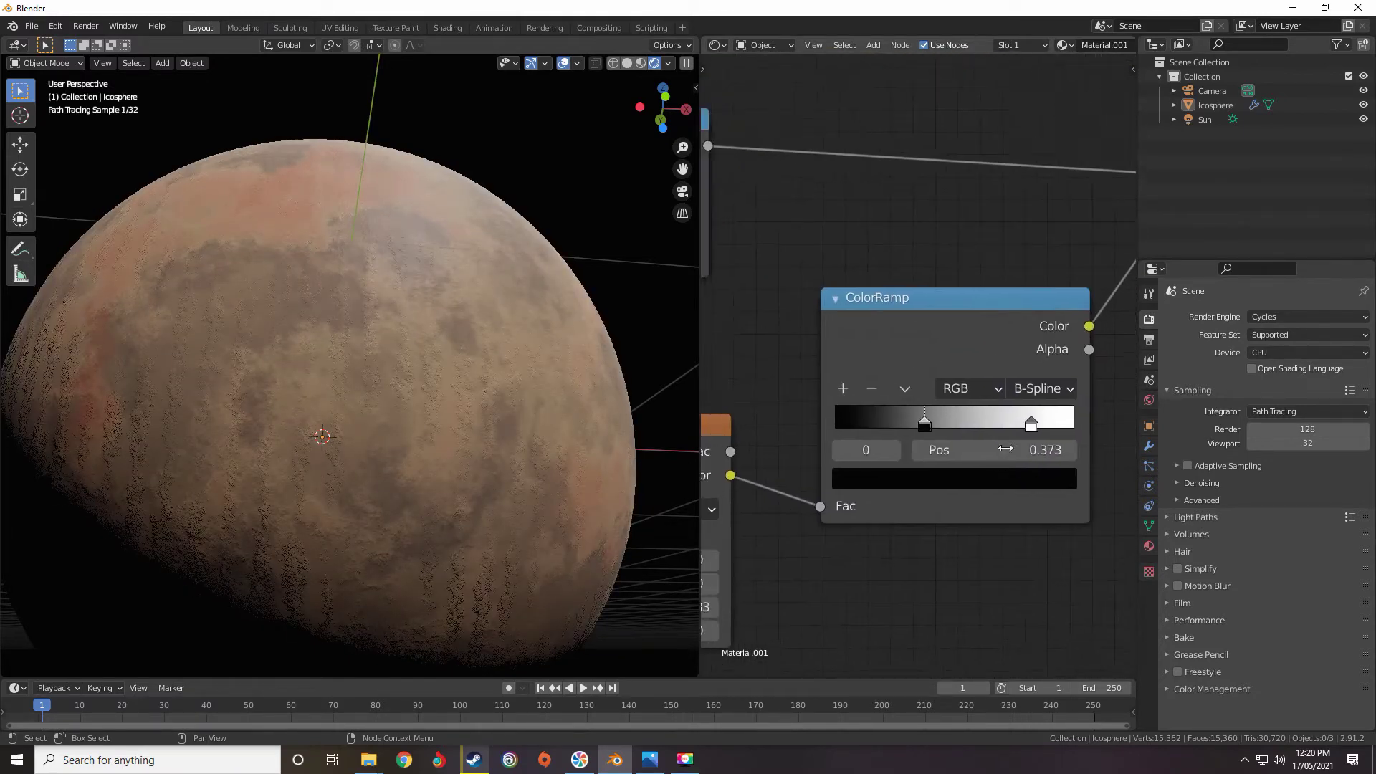
pyautogui.moveTo(1034, 429); pyautogui.dragTo(964, 430)
pyautogui.moveTo(989, 430)
pyautogui.mouseDown()
pyautogui.moveTo(1059, 430)
pyautogui.moveTo(1000, 430)
pyautogui.moveTo(1013, 425)
pyautogui.mouseUp()
pyautogui.scroll(-5, 1012, 424)
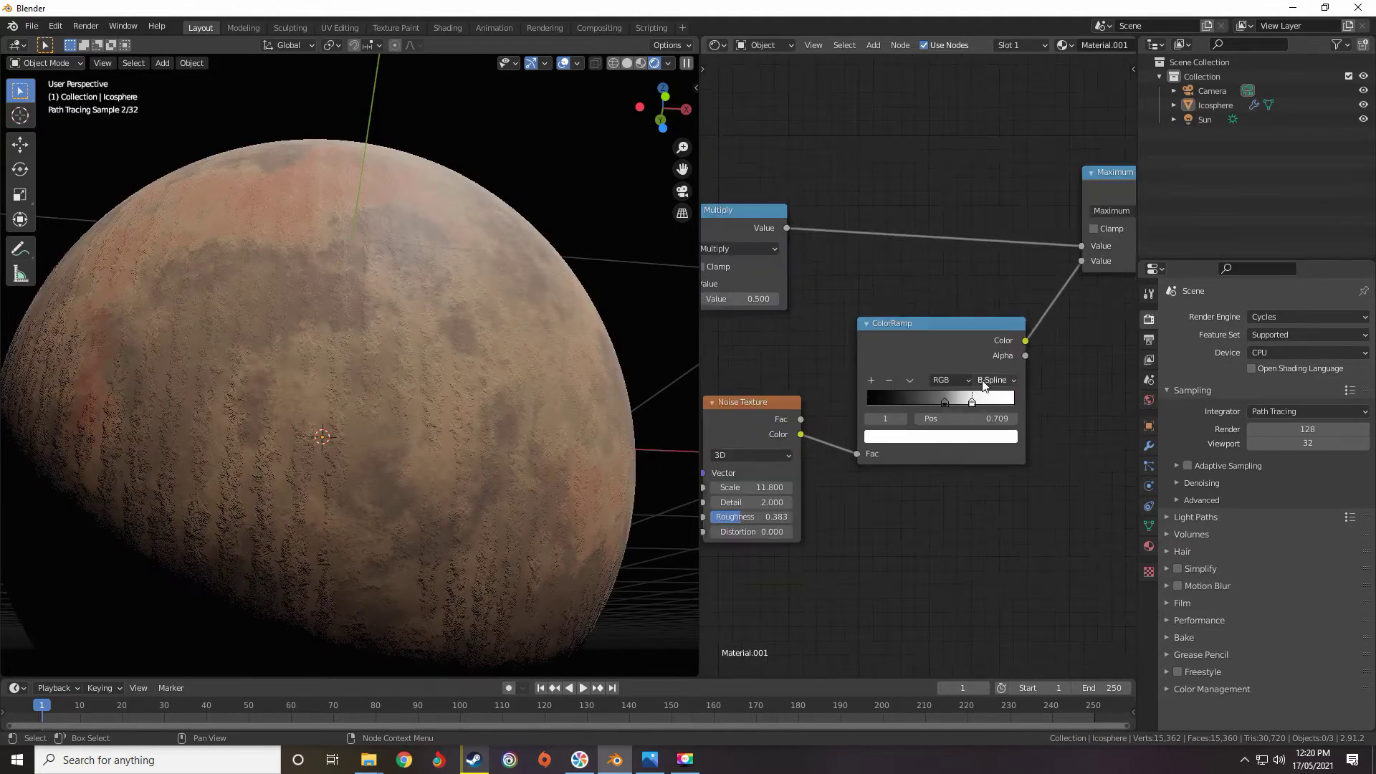
# Set the Multiply node after the wave ColorRamp to a value of 7.5 and reposition the node slightly.
pyautogui.moveTo(849, 364); pyautogui.dragTo(825, 384, button='middle')
pyautogui.scroll(7, 824, 384)
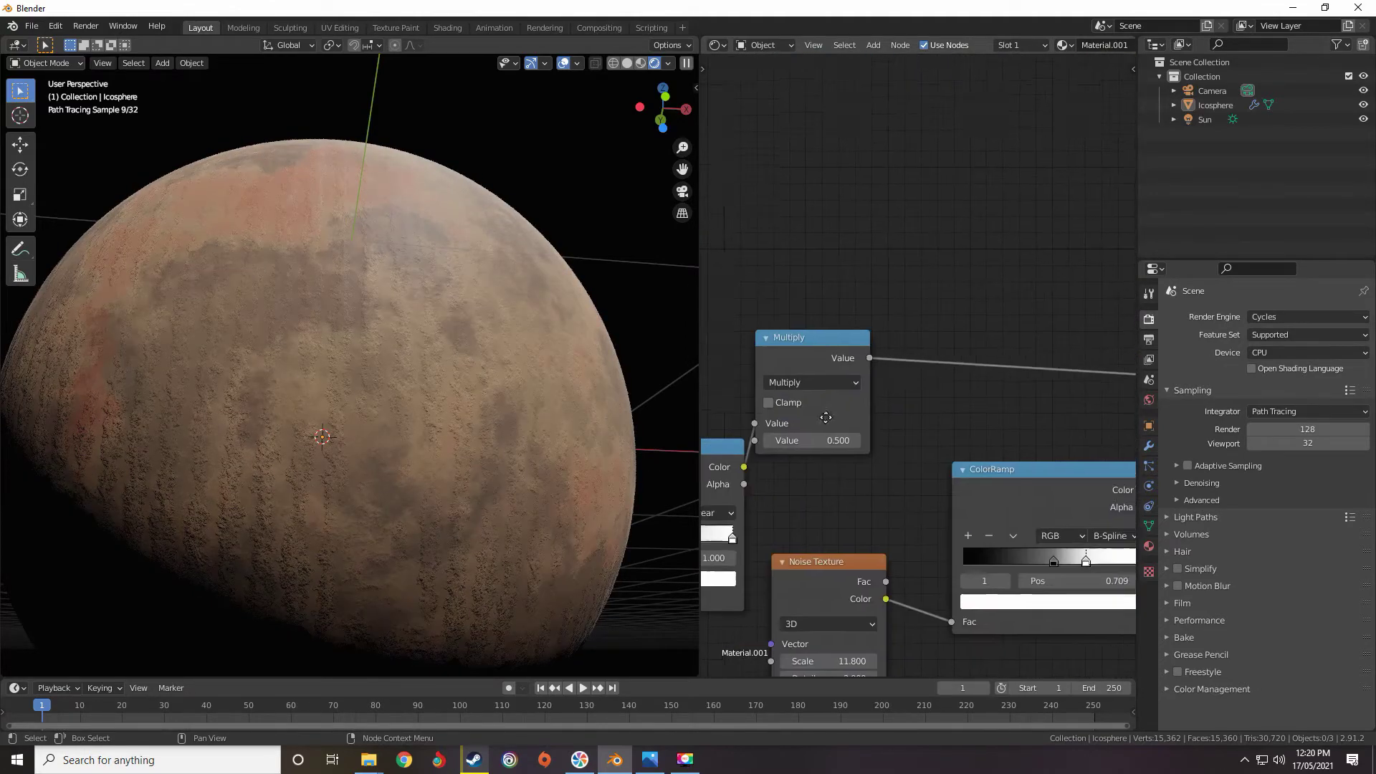
pyautogui.scroll(-4, 767, 459)
pyautogui.moveTo(785, 444); pyautogui.dragTo(804, 444)
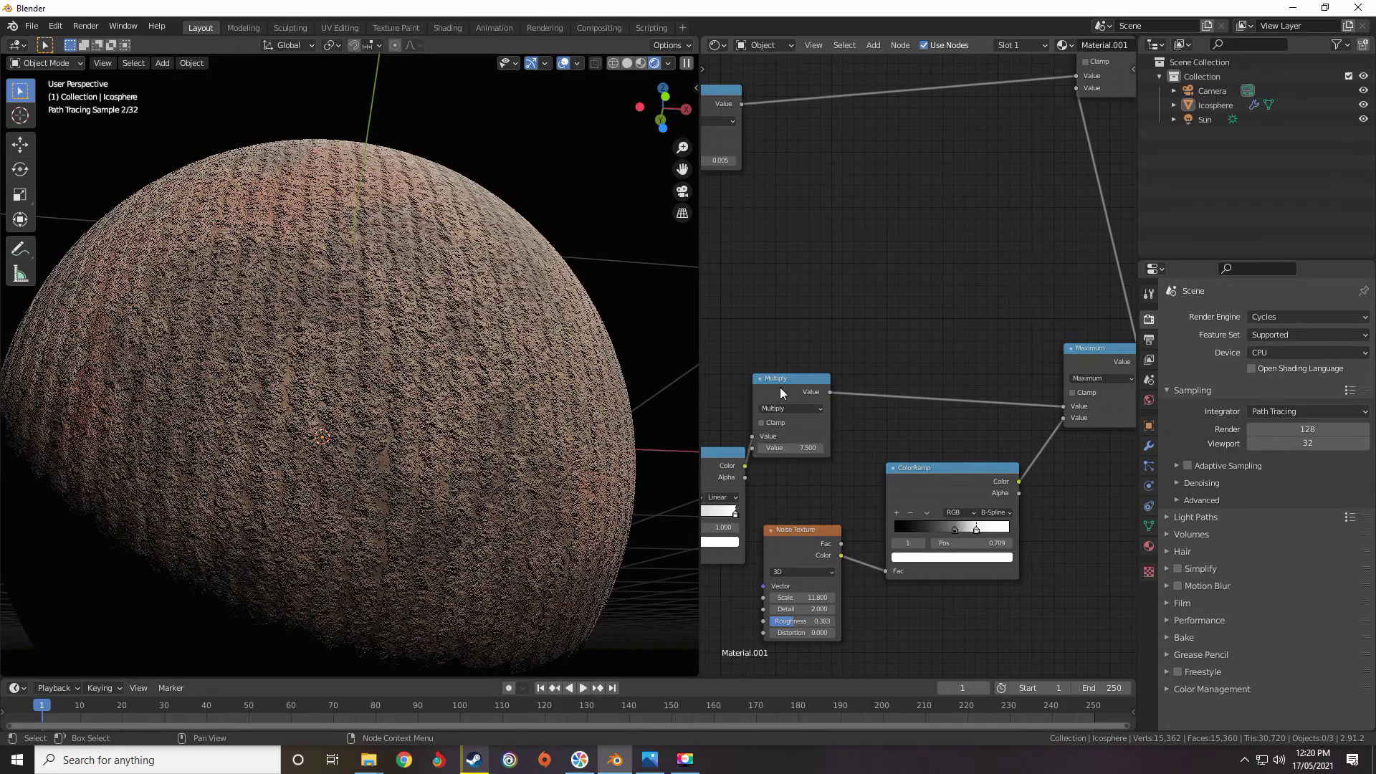
pyautogui.moveTo(780, 387); pyautogui.dragTo(824, 372)
# Try Maximum as the operation of the math node feeding the Bump height.
pyautogui.scroll(-2, 846, 344)
pyautogui.moveTo(961, 283); pyautogui.dragTo(739, 459, button='middle')
pyautogui.scroll(4, 876, 365)
pyautogui.scroll(5, 858, 363)
pyautogui.moveTo(883, 250); pyautogui.dragTo(853, 331, button='middle')
pyautogui.scroll(6, 853, 331)
pyautogui.click(853, 331)
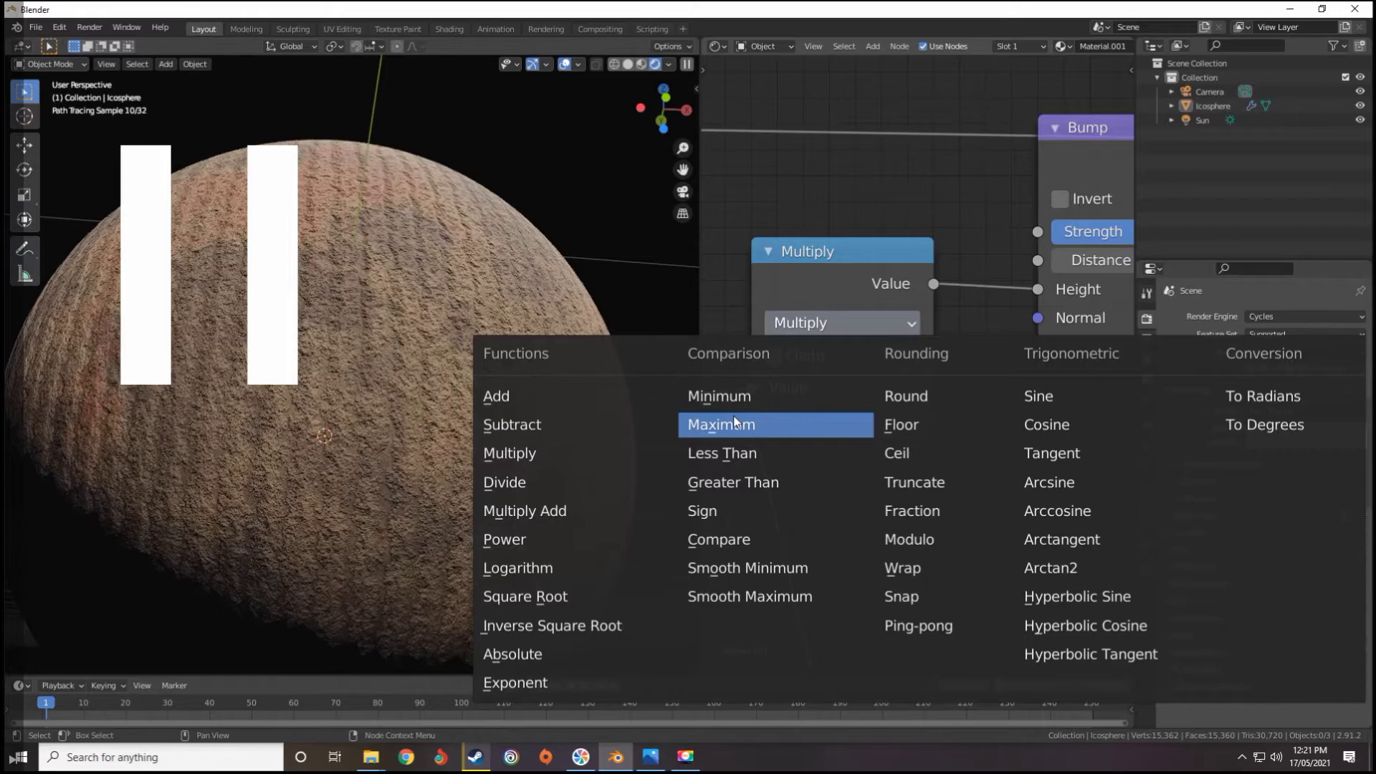
pyautogui.click(733, 415)
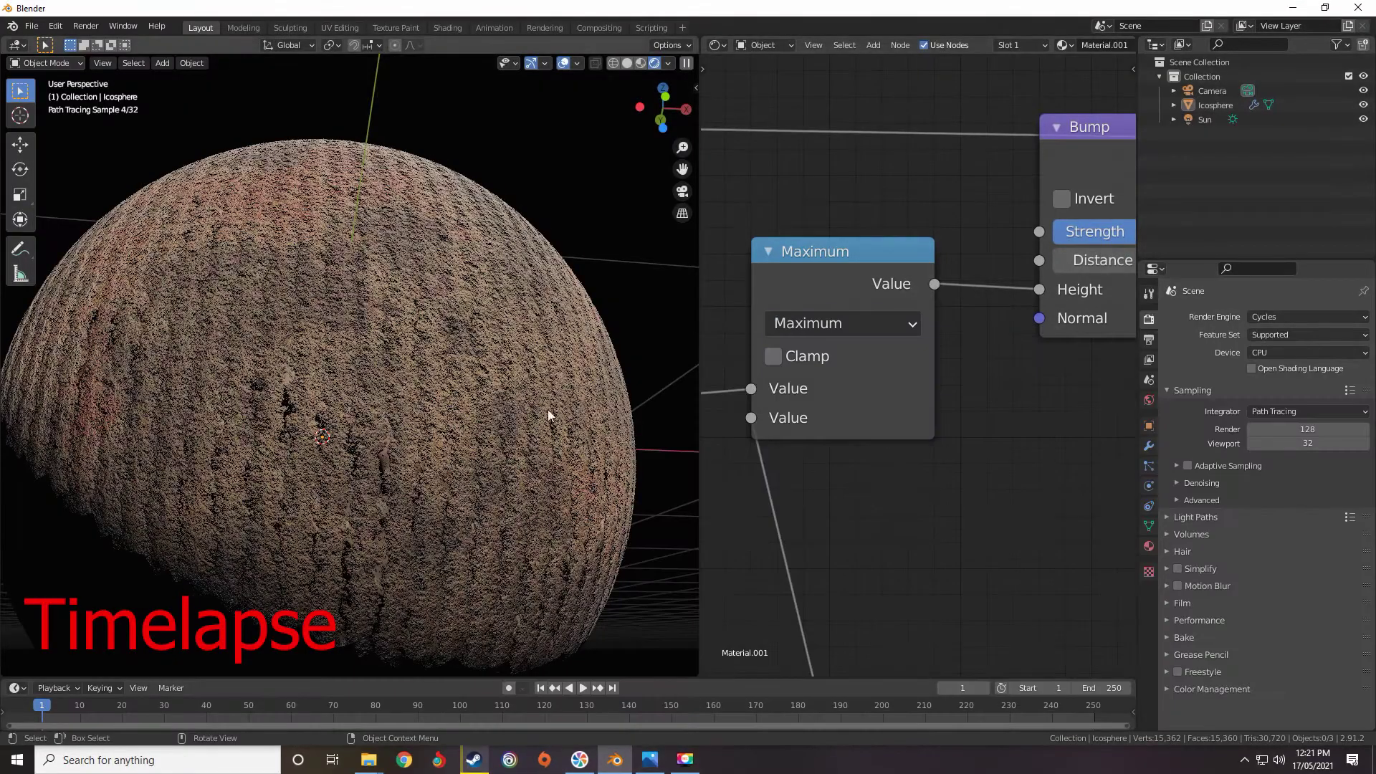
# Set the math node feeding the Bump height to Minimum.
pyautogui.click(780, 327)
pyautogui.click(762, 397)
pyautogui.scroll(1, 522, 325)
pyautogui.click(781, 326)
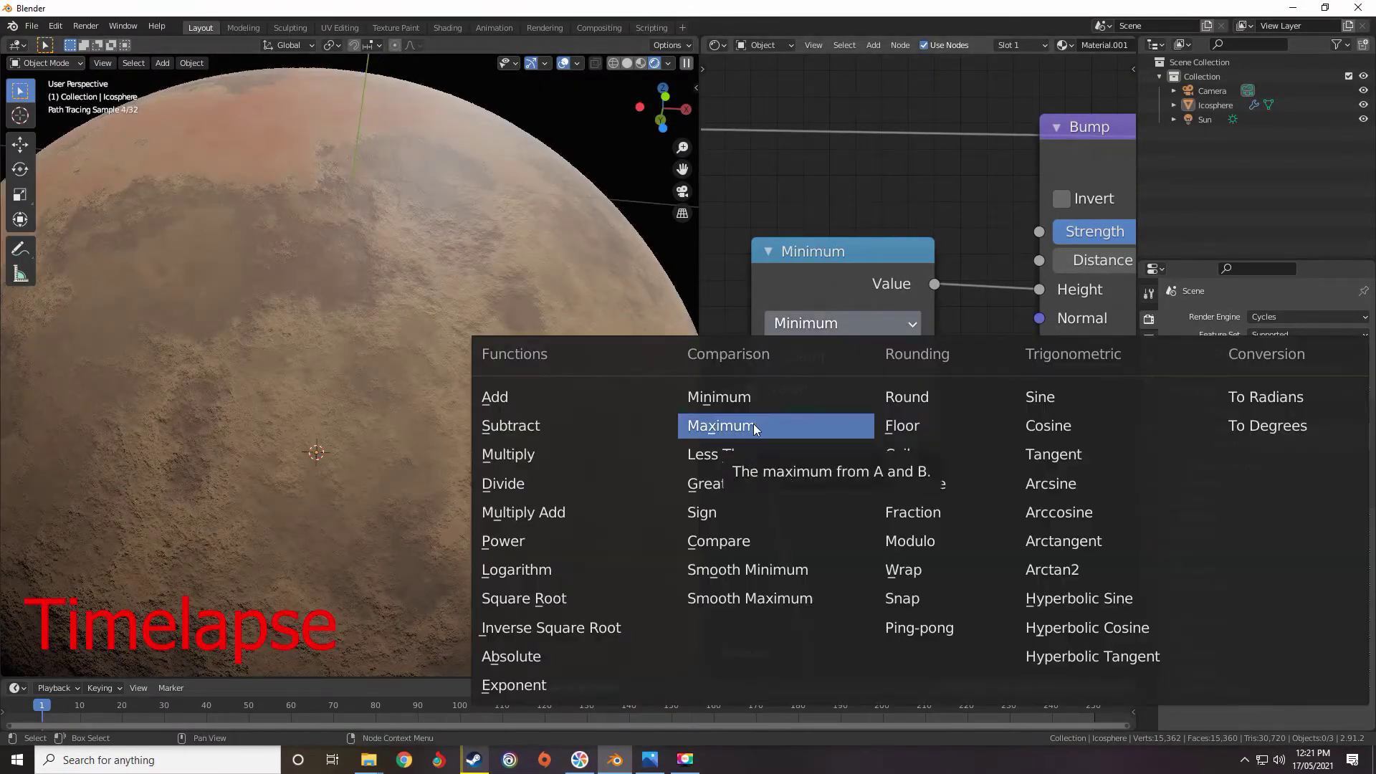
pyautogui.click(795, 397)
# Set the math node combining the wave stripes and the noise ColorRamp to Minimum.
pyautogui.scroll(-4, 841, 377)
pyautogui.moveTo(843, 430); pyautogui.dragTo(964, 86, button='middle')
pyautogui.scroll(3, 907, 338)
pyautogui.click(908, 336)
pyautogui.click(409, 404)
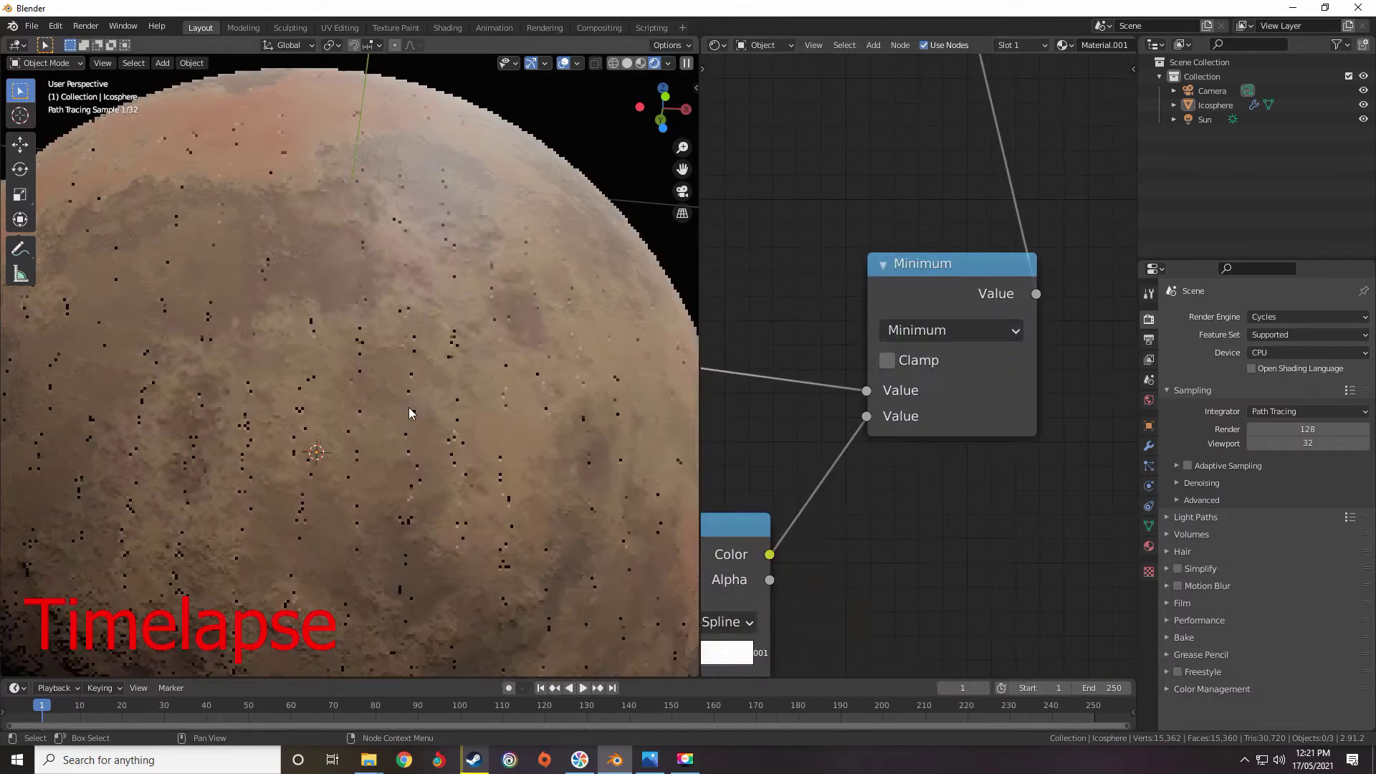
pyautogui.scroll(2, 403, 436)
pyautogui.moveTo(403, 436); pyautogui.dragTo(414, 410, button='middle')
# Move the black stop of the wave texture's ColorRamp to 0.550.
pyautogui.moveTo(738, 574); pyautogui.dragTo(1075, 215, button='middle')
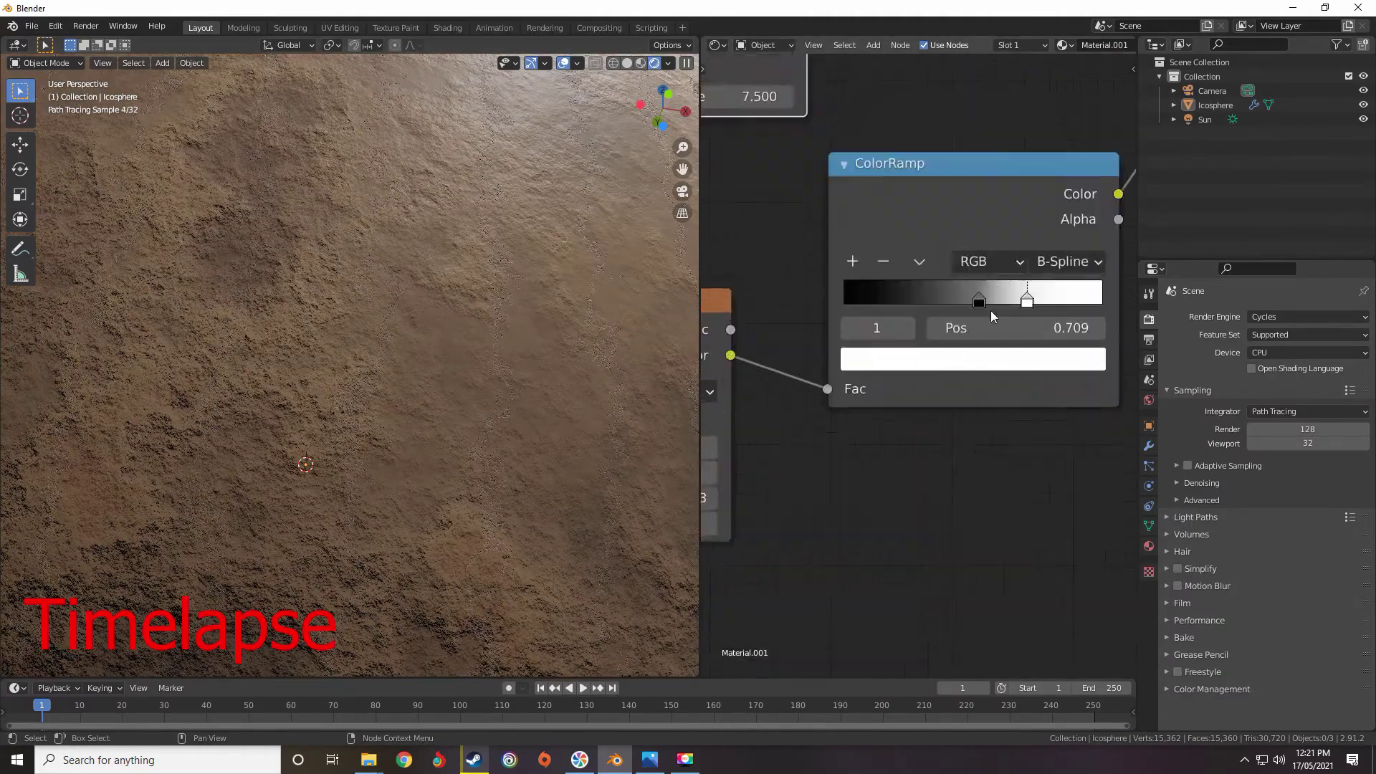
pyautogui.scroll(-1, 990, 311)
pyautogui.moveTo(752, 287); pyautogui.dragTo(1099, 323, button='middle')
pyautogui.scroll(1, 935, 318)
pyautogui.moveTo(732, 296); pyautogui.dragTo(866, 291)
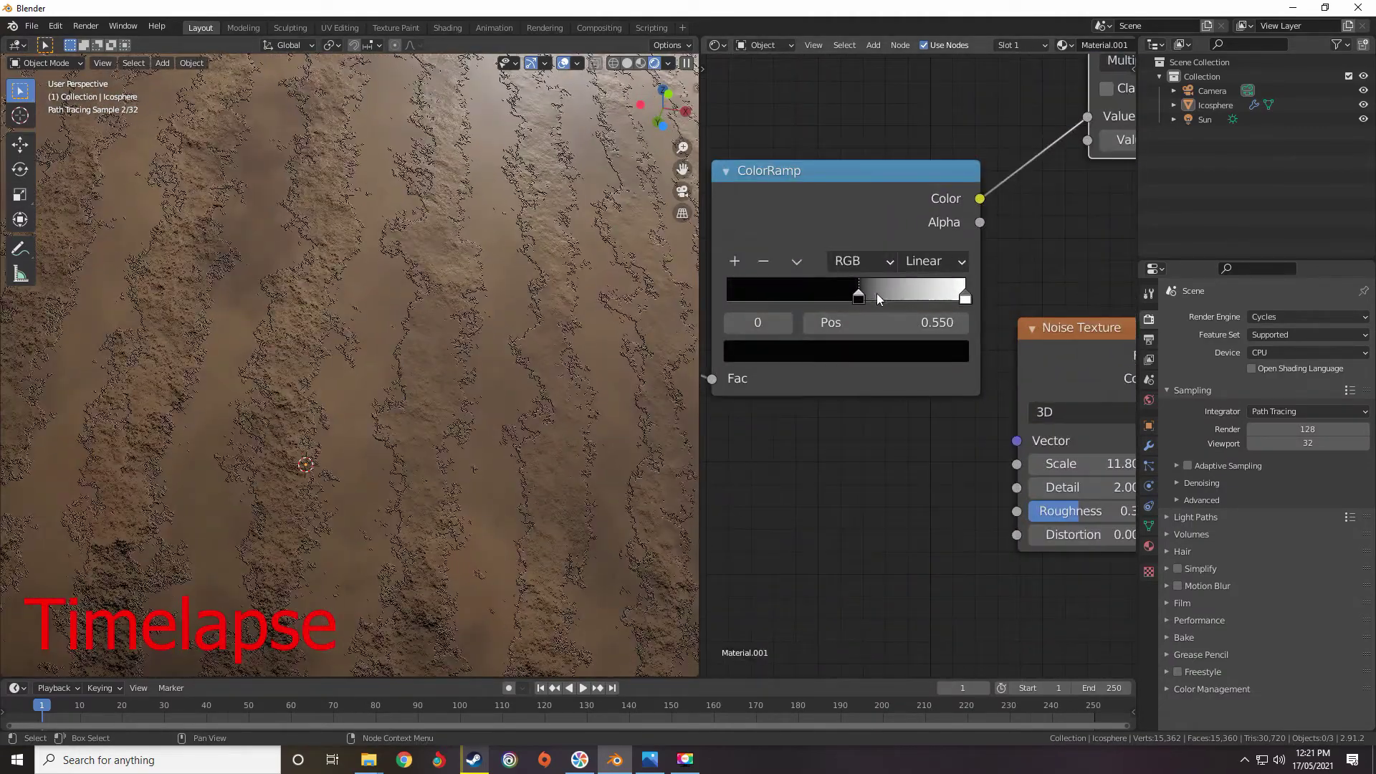
# Examine the striped ridges on the sphere both close up and from farther away.
pyautogui.scroll(-4, 478, 316)
pyautogui.scroll(4, 437, 346)
pyautogui.scroll(-6, 847, 437)
pyautogui.scroll(-2, 372, 392)
pyautogui.scroll(-3, 1003, 322)
pyautogui.moveTo(1097, 187); pyautogui.dragTo(931, 261, button='middle')
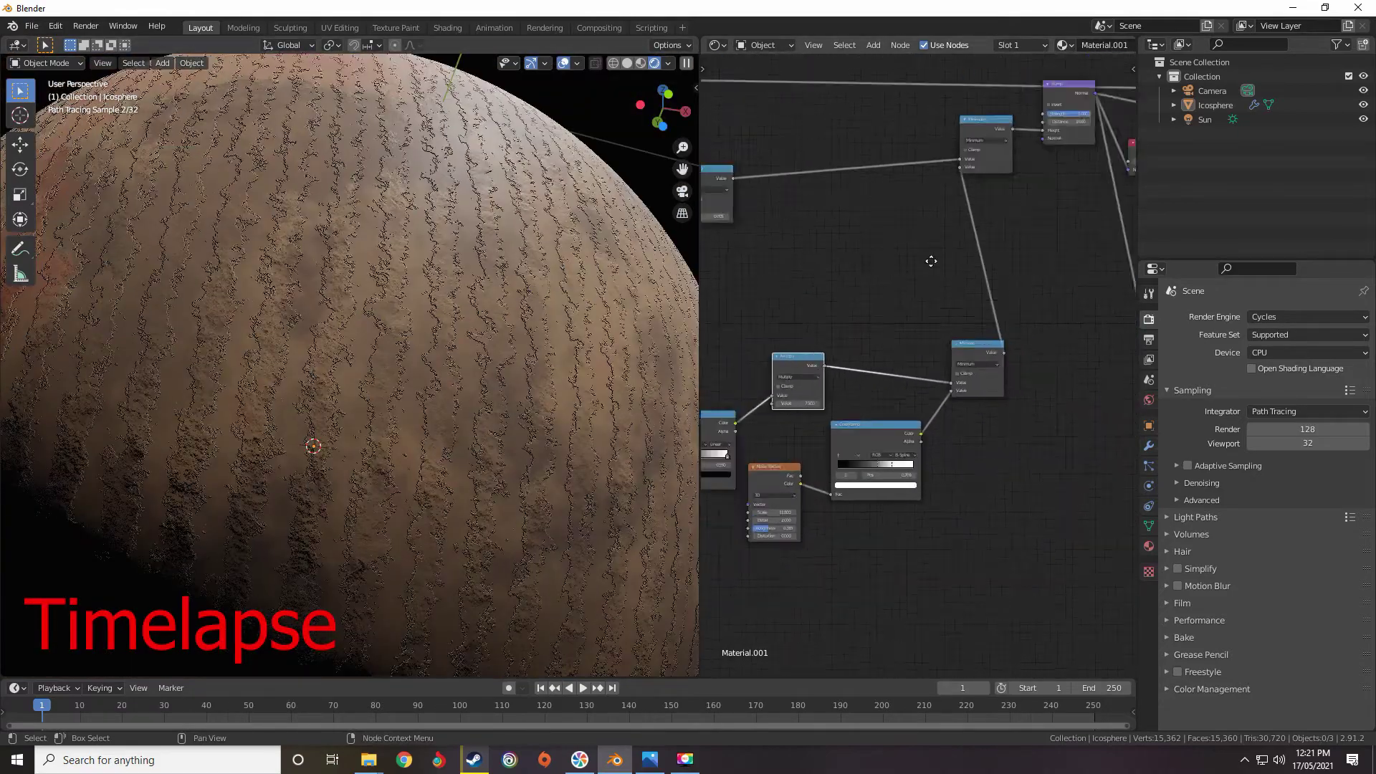
pyautogui.scroll(7, 924, 387)
pyautogui.scroll(5, 421, 337)
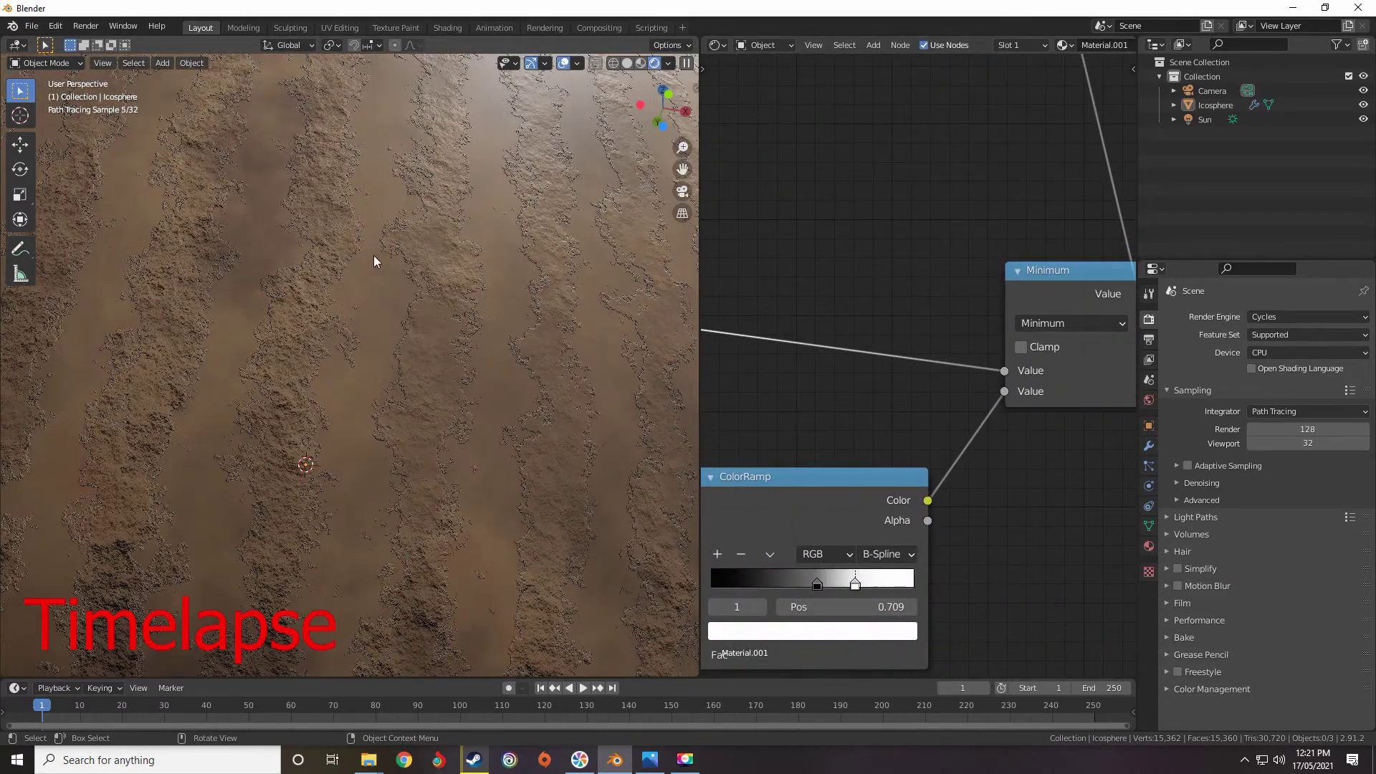
pyautogui.scroll(-5, 357, 301)
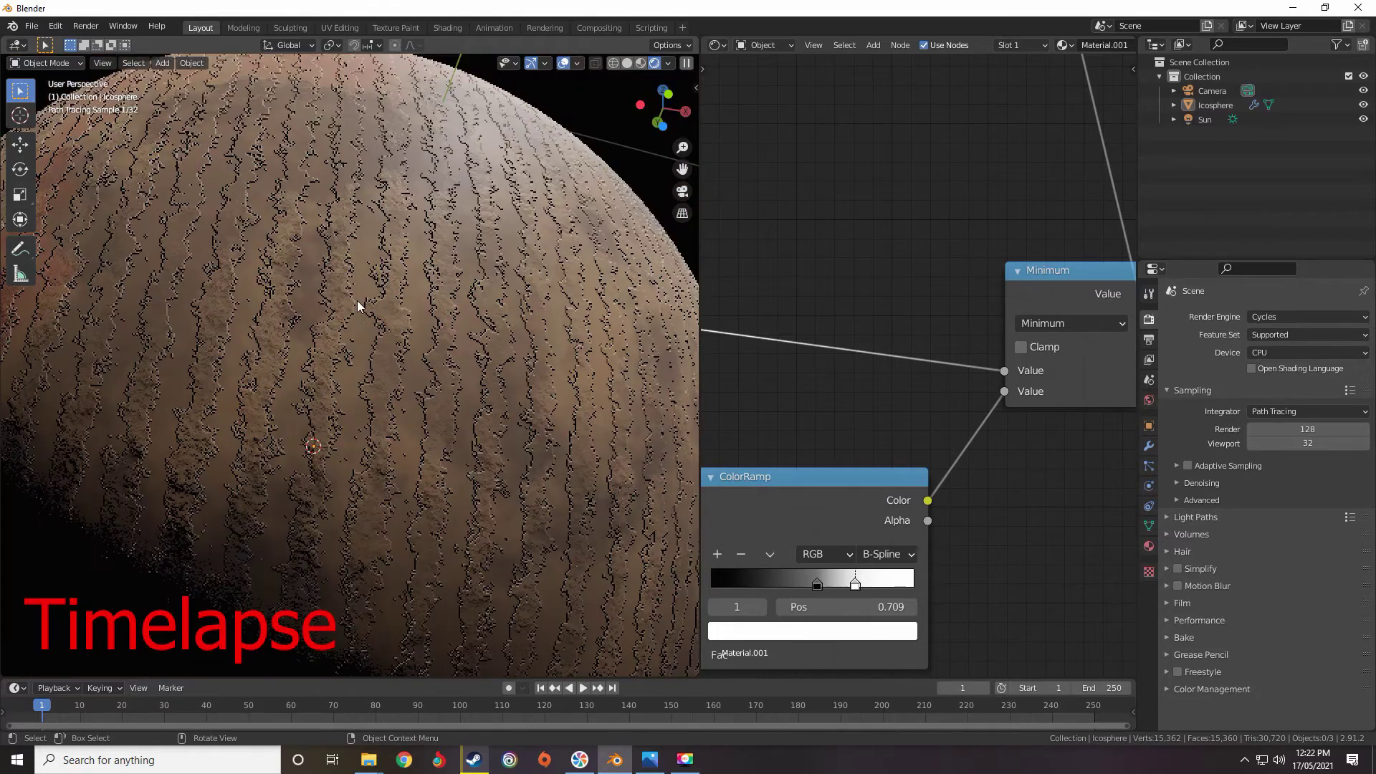
pyautogui.scroll(5, 359, 308)
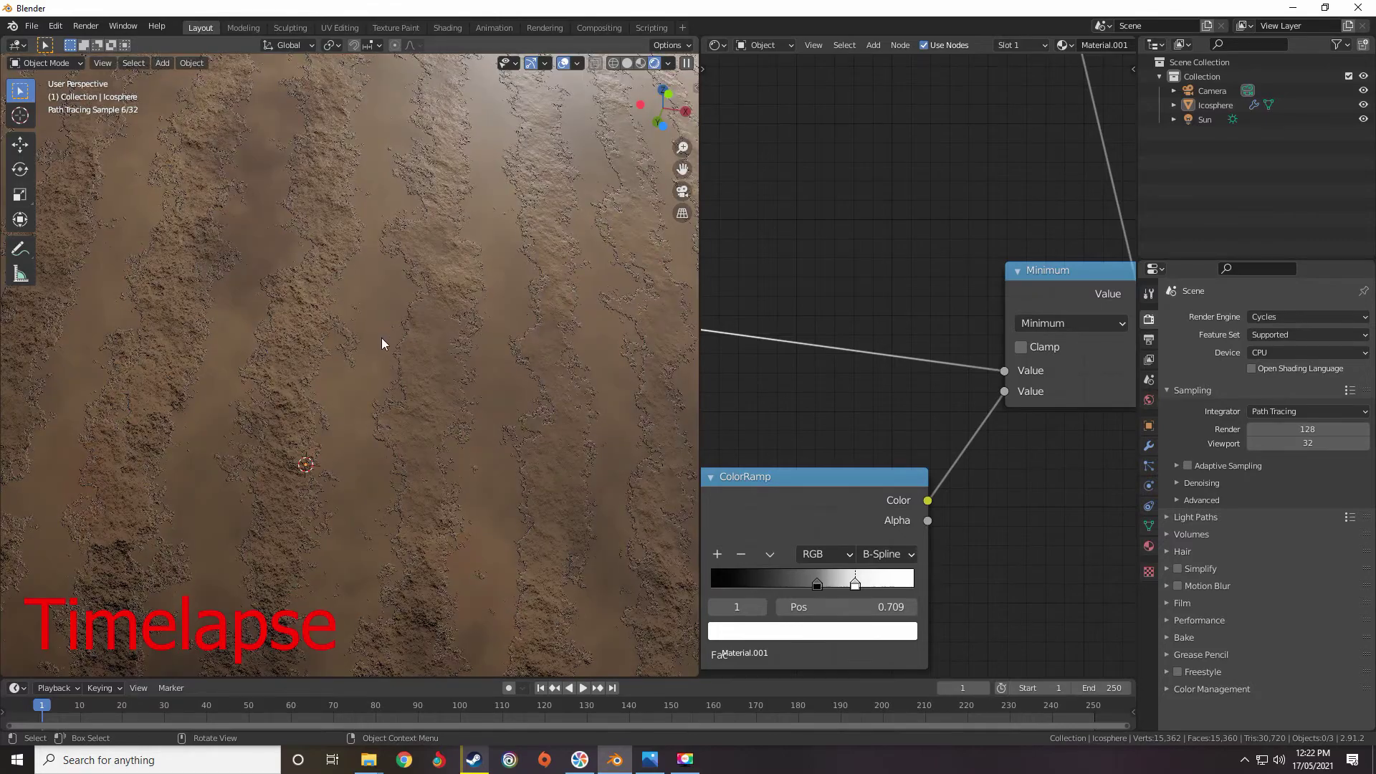
pyautogui.scroll(-5, 387, 337)
pyautogui.scroll(-3, 989, 320)
# Try Maximum on the math node combining the stripes and noise, and set it back to Minimum.
pyautogui.scroll(4, 896, 416)
pyautogui.click(871, 441)
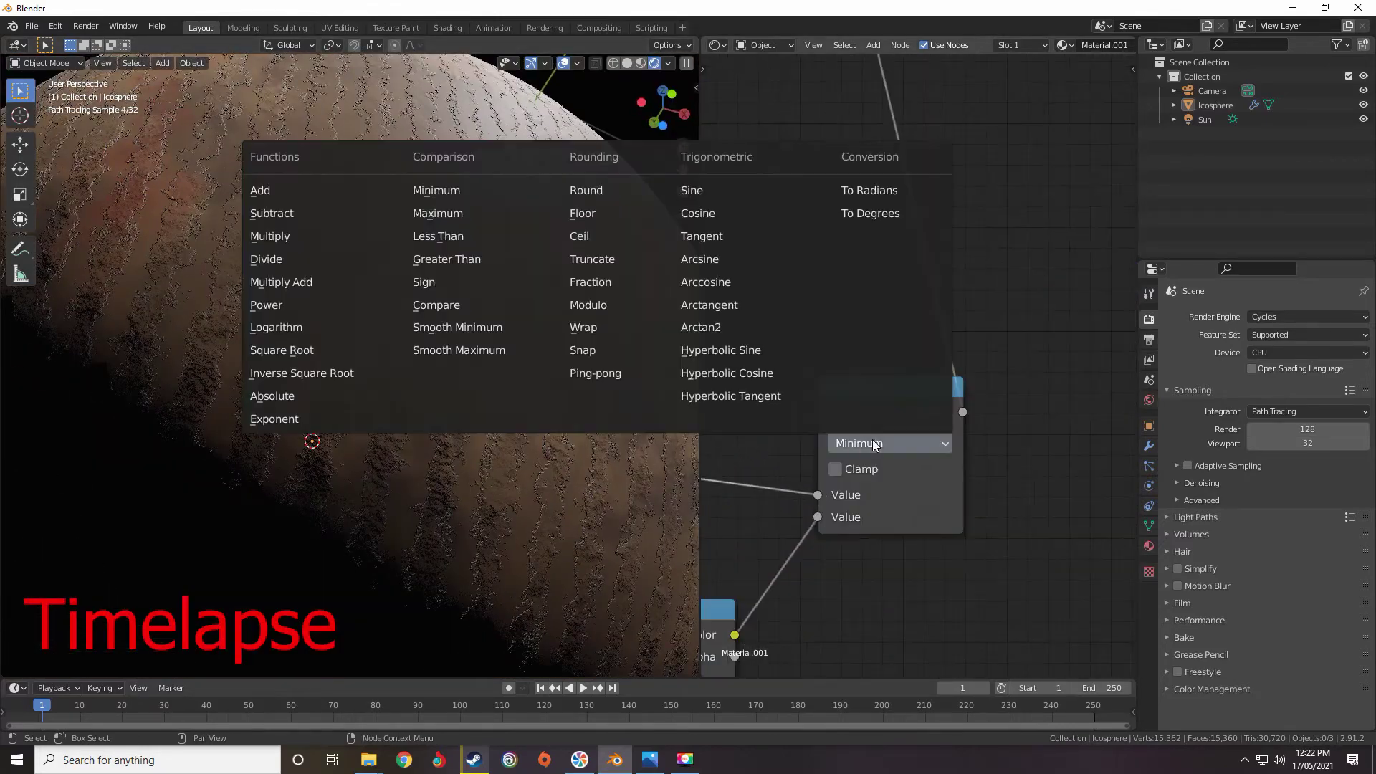
pyautogui.click(470, 213)
pyautogui.scroll(5, 484, 301)
pyautogui.click(852, 443)
pyautogui.click(473, 194)
pyautogui.scroll(-3, 820, 519)
# Try Maximum on the math node before the Bump height, and return it to Minimum.
pyautogui.moveTo(820, 519); pyautogui.dragTo(899, 443, button='middle')
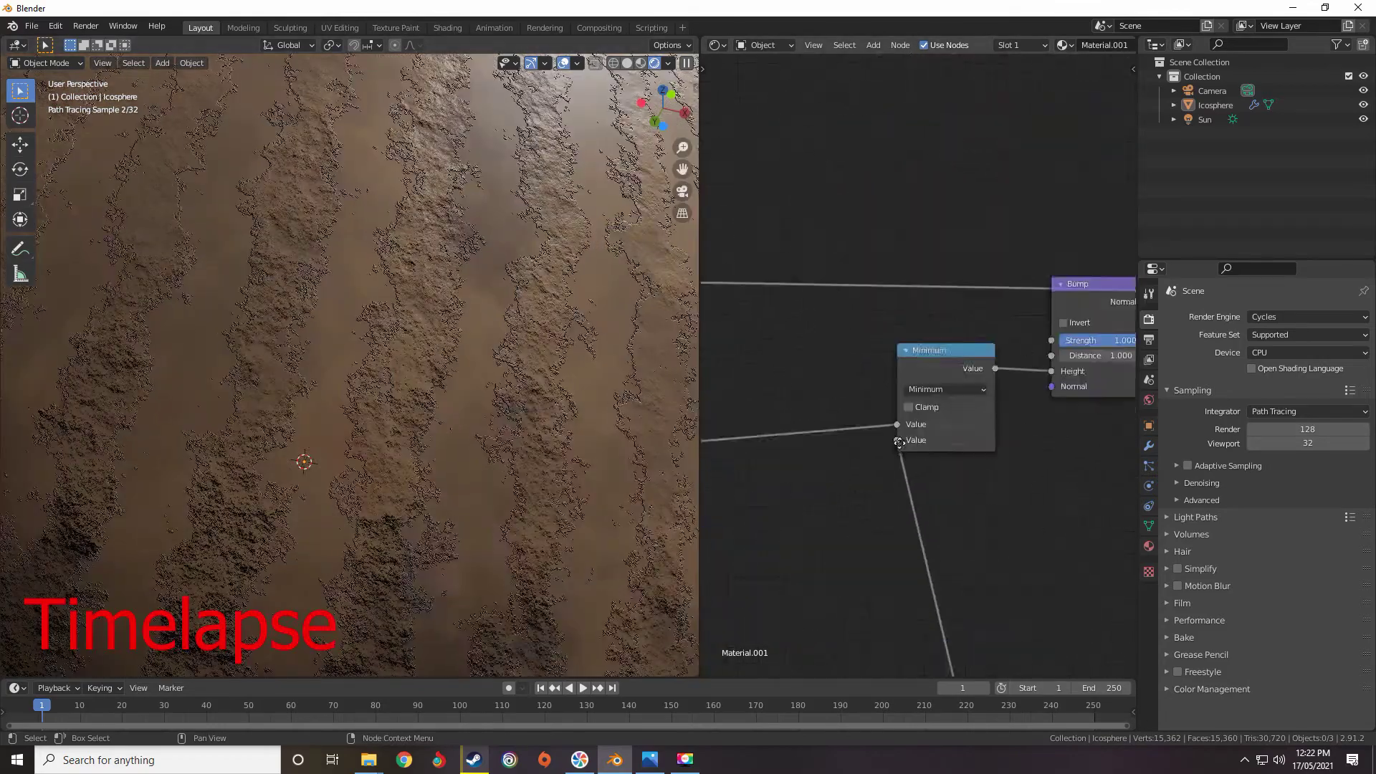
pyautogui.scroll(3, 899, 442)
pyautogui.click(959, 401)
pyautogui.click(584, 467)
pyautogui.moveTo(470, 439); pyautogui.dragTo(493, 394, button='middle')
pyautogui.scroll(-3, 493, 394)
pyautogui.click(973, 399)
pyautogui.click(582, 445)
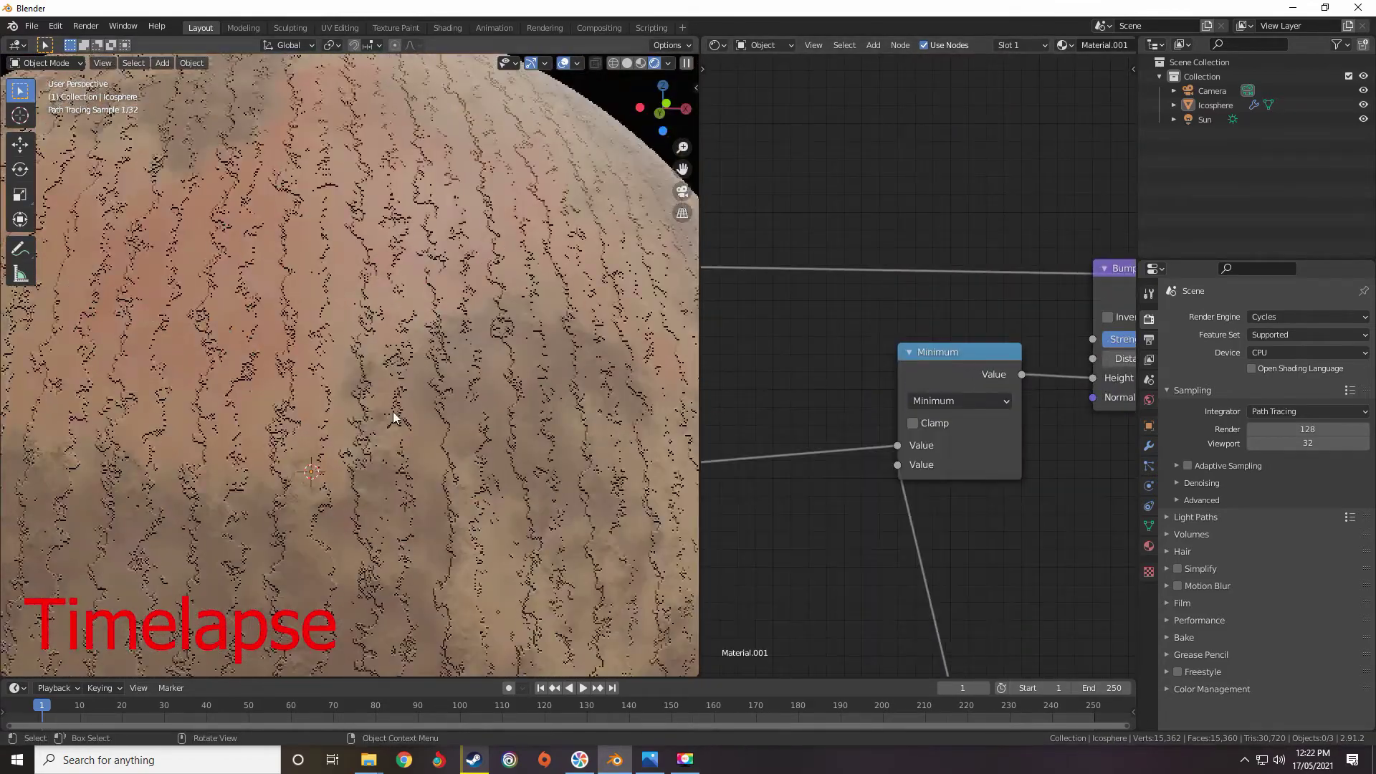
# Adjust the wave texture's ColorRamp, moving the black stop to 0.041 and the white stop inward close to it.
pyautogui.scroll(-5, 393, 412)
pyautogui.moveTo(393, 413); pyautogui.dragTo(416, 381, button='middle')
pyautogui.scroll(-3, 753, 567)
pyautogui.moveTo(752, 566); pyautogui.dragTo(1032, 143, button='middle')
pyautogui.scroll(6, 903, 330)
pyautogui.scroll(-4, 767, 401)
pyautogui.moveTo(767, 401); pyautogui.dragTo(1058, 371, button='middle')
pyautogui.scroll(1, 1058, 371)
pyautogui.scroll(2, 458, 359)
pyautogui.moveTo(915, 353); pyautogui.dragTo(813, 334)
pyautogui.moveTo(997, 356); pyautogui.dragTo(896, 353)
pyautogui.moveTo(896, 352); pyautogui.dragTo(845, 382, button='middle')
pyautogui.moveTo(772, 382); pyautogui.dragTo(792, 383)
pyautogui.moveTo(851, 382); pyautogui.dragTo(824, 384)
pyautogui.moveTo(792, 384); pyautogui.dragTo(774, 384)
# Set the Wave Texture's Distortion to 8.8, Detail to 11.1, Detail Scale to 3.7 and Detail Roughness to 0.554.
pyautogui.scroll(-5, 889, 574)
pyautogui.moveTo(891, 577); pyautogui.dragTo(1075, 412, button='middle')
pyautogui.scroll(6, 932, 415)
pyautogui.moveTo(946, 453); pyautogui.dragTo(976, 452)
pyautogui.moveTo(955, 499); pyautogui.dragTo(929, 499)
pyautogui.moveTo(955, 522); pyautogui.dragTo(926, 523)
pyautogui.moveTo(946, 476)
pyautogui.mouseDown()
pyautogui.moveTo(930, 476)
pyautogui.moveTo(970, 452)
pyautogui.moveTo(947, 452)
pyautogui.mouseUp()
pyautogui.scroll(-3, 873, 435)
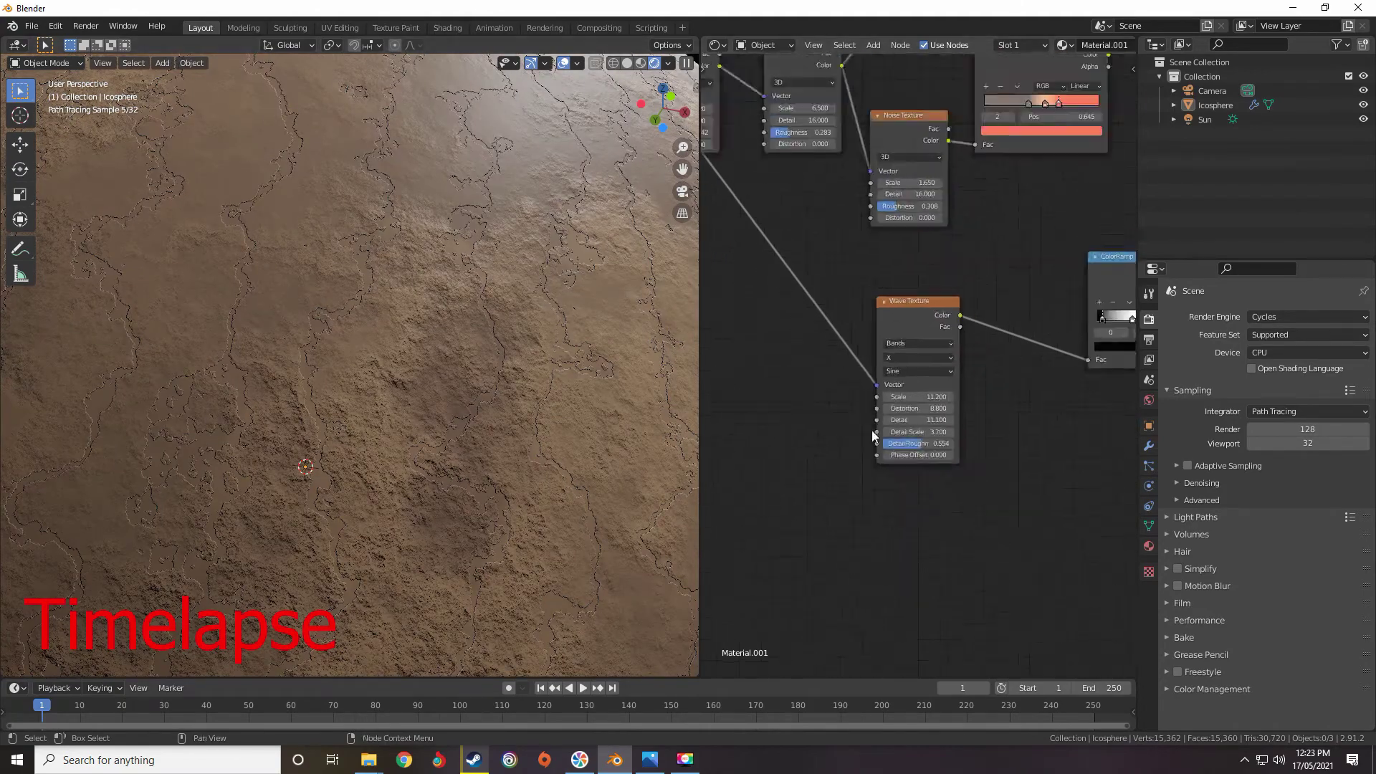
# Set the Scale of the Noise Texture feeding the B-Spline ColorRamp to -4.9.
pyautogui.moveTo(872, 430); pyautogui.dragTo(1010, 336, button='middle')
pyautogui.scroll(3, 1008, 413)
pyautogui.scroll(3, 1008, 413)
pyautogui.moveTo(1007, 412); pyautogui.dragTo(1029, 337, button='middle')
pyautogui.moveTo(971, 413); pyautogui.dragTo(902, 414)
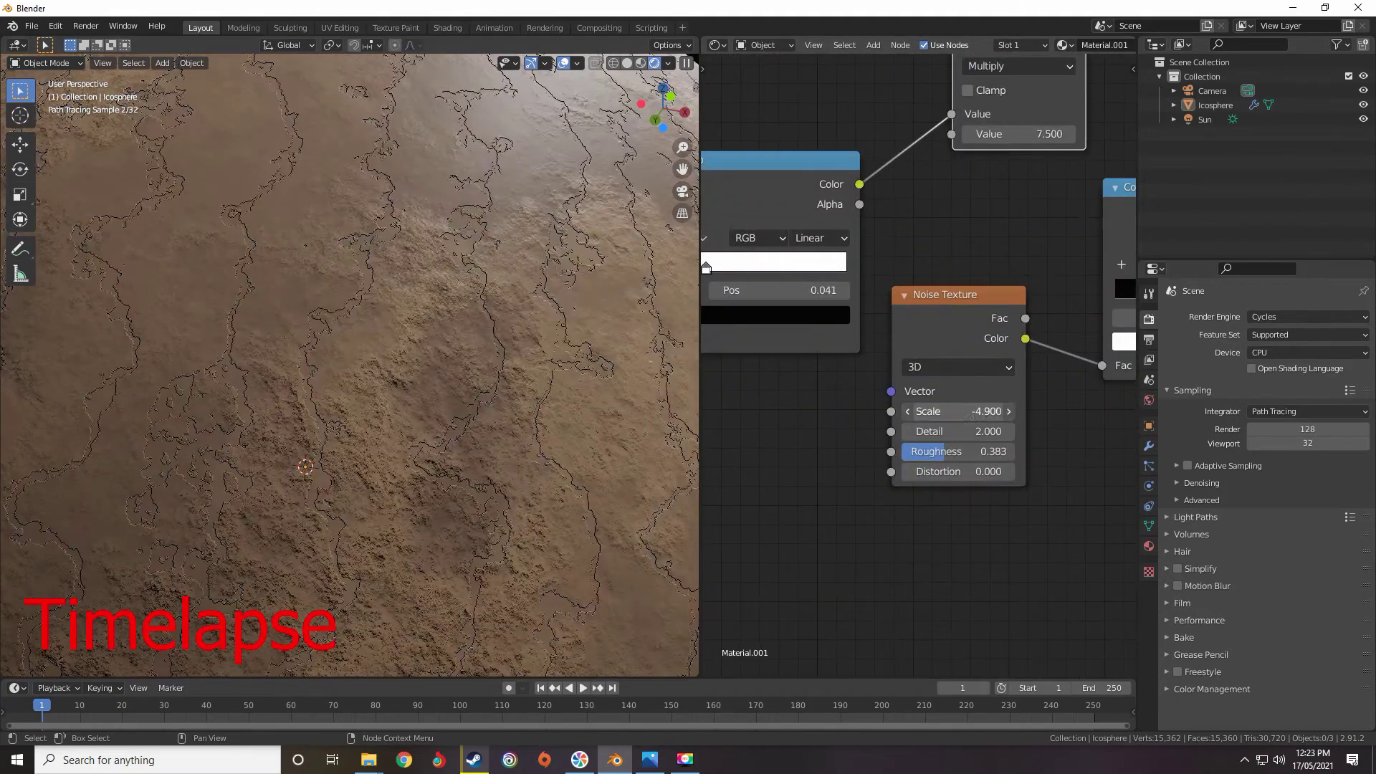
# Set the Wave Texture's Scale to 6.3 and check the stripe spacing across the whole sphere.
pyautogui.scroll(-4, 968, 413)
pyautogui.moveTo(810, 415); pyautogui.dragTo(1108, 463, button='middle')
pyautogui.moveTo(835, 441); pyautogui.dragTo(863, 434)
pyautogui.moveTo(871, 447); pyautogui.dragTo(850, 447)
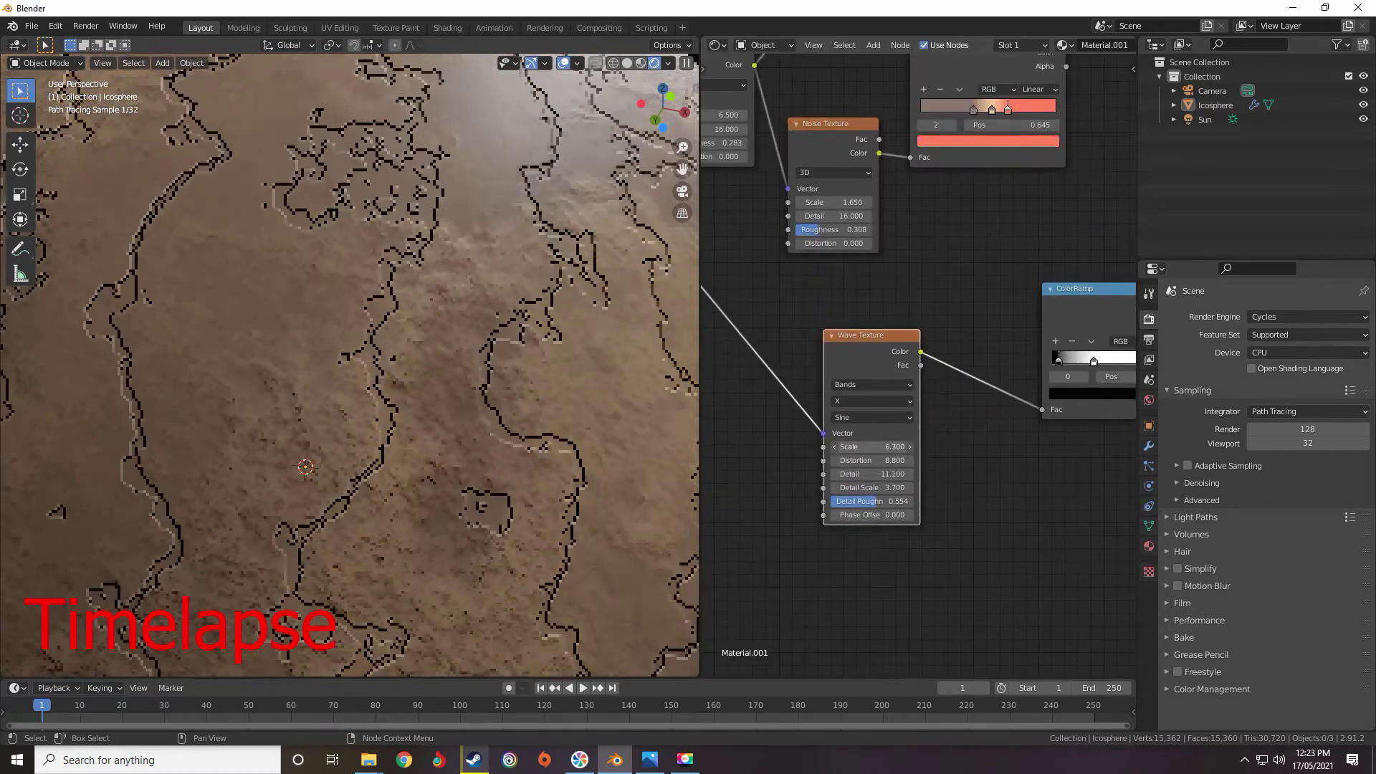
pyautogui.scroll(-6, 445, 405)
pyautogui.moveTo(444, 405); pyautogui.dragTo(490, 423, button='middle')
pyautogui.scroll(3, 490, 423)
pyautogui.scroll(-5, 1032, 495)
pyautogui.moveTo(1033, 495); pyautogui.dragTo(772, 358, button='middle')
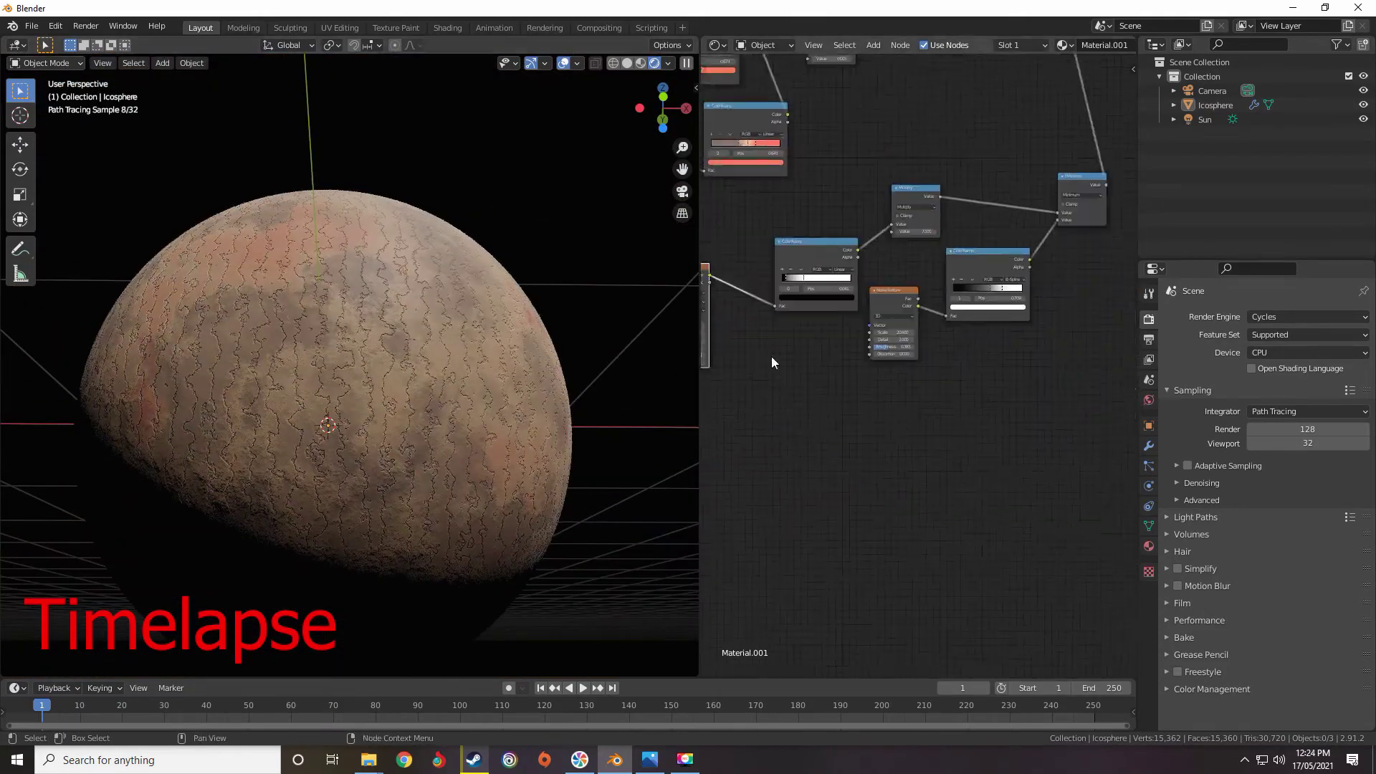
# Move the B-Spline ColorRamp's white stop to the end and its black stop near the middle, and add a light grey stop at 0.000.
pyautogui.moveTo(944, 355); pyautogui.dragTo(891, 383, button='middle')
pyautogui.scroll(4, 891, 383)
pyautogui.scroll(5, 860, 322)
pyautogui.moveTo(937, 332); pyautogui.dragTo(724, 413, button='middle')
pyautogui.moveTo(904, 353); pyautogui.dragTo(1022, 353)
pyautogui.scroll(3, 344, 380)
pyautogui.click(940, 354)
pyautogui.moveTo(797, 353); pyautogui.dragTo(879, 354)
pyautogui.click(772, 316)
pyautogui.moveTo(1002, 354); pyautogui.dragTo(763, 354)
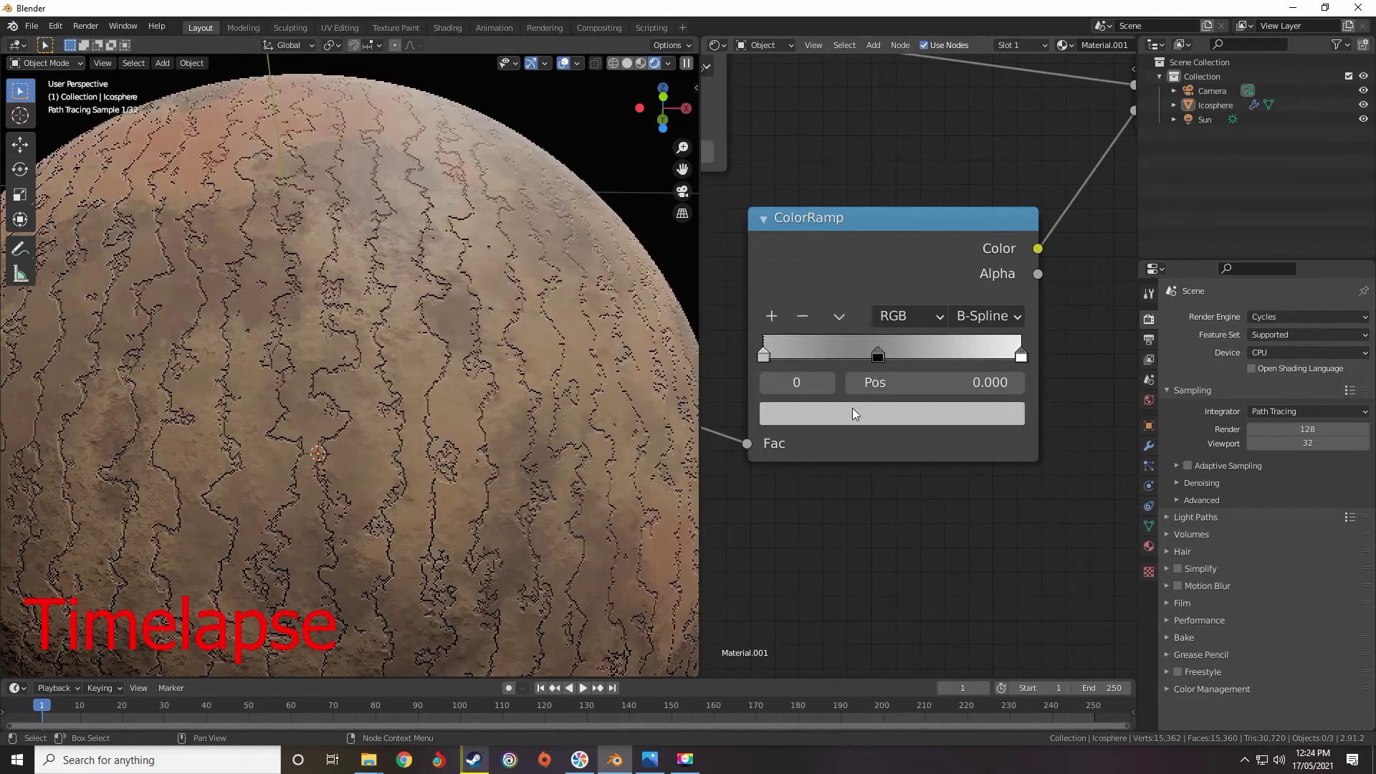
# Make the B-Spline ColorRamp's first stop black, place it at 0.459, and move the middle black stop to about 0.79.
pyautogui.click(853, 410)
pyautogui.moveTo(971, 222); pyautogui.dragTo(970, 247)
pyautogui.moveTo(878, 354); pyautogui.dragTo(968, 349)
pyautogui.moveTo(763, 354); pyautogui.dragTo(888, 352)
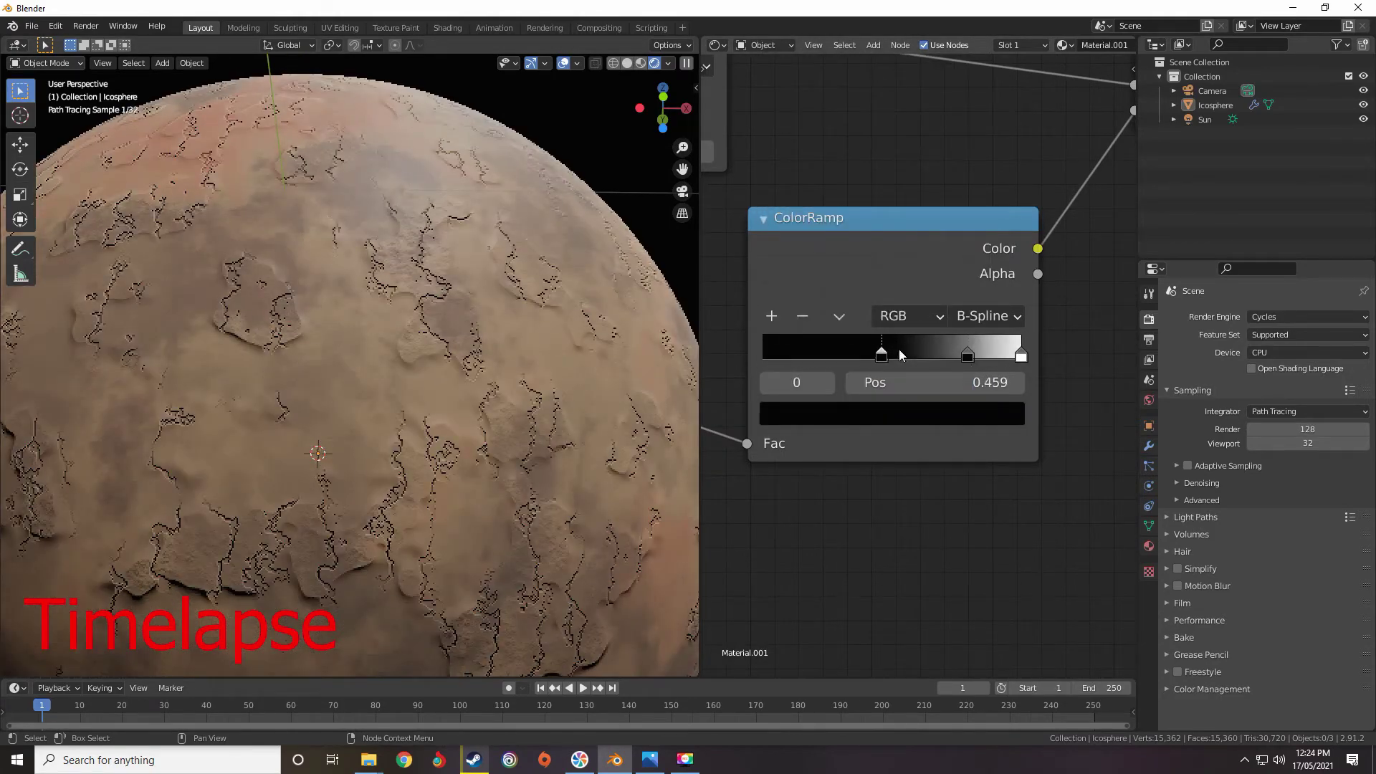
# Set the Math node combining the wave and noise branches to Maximum.
pyautogui.scroll(-8, 922, 363)
pyautogui.scroll(7, 1032, 276)
pyautogui.moveTo(1032, 276); pyautogui.dragTo(898, 423, button='middle')
pyautogui.click(964, 267)
pyautogui.click(523, 359)
# Move the B-Spline ColorRamp's first stop to 0.332 and its middle black stop to about 0.72.
pyautogui.scroll(2, 721, 514)
pyautogui.moveTo(721, 514); pyautogui.dragTo(1026, 377, button='middle')
pyautogui.scroll(-11, 1026, 377)
pyautogui.scroll(14, 1101, 384)
pyautogui.moveTo(786, 440); pyautogui.dragTo(761, 462)
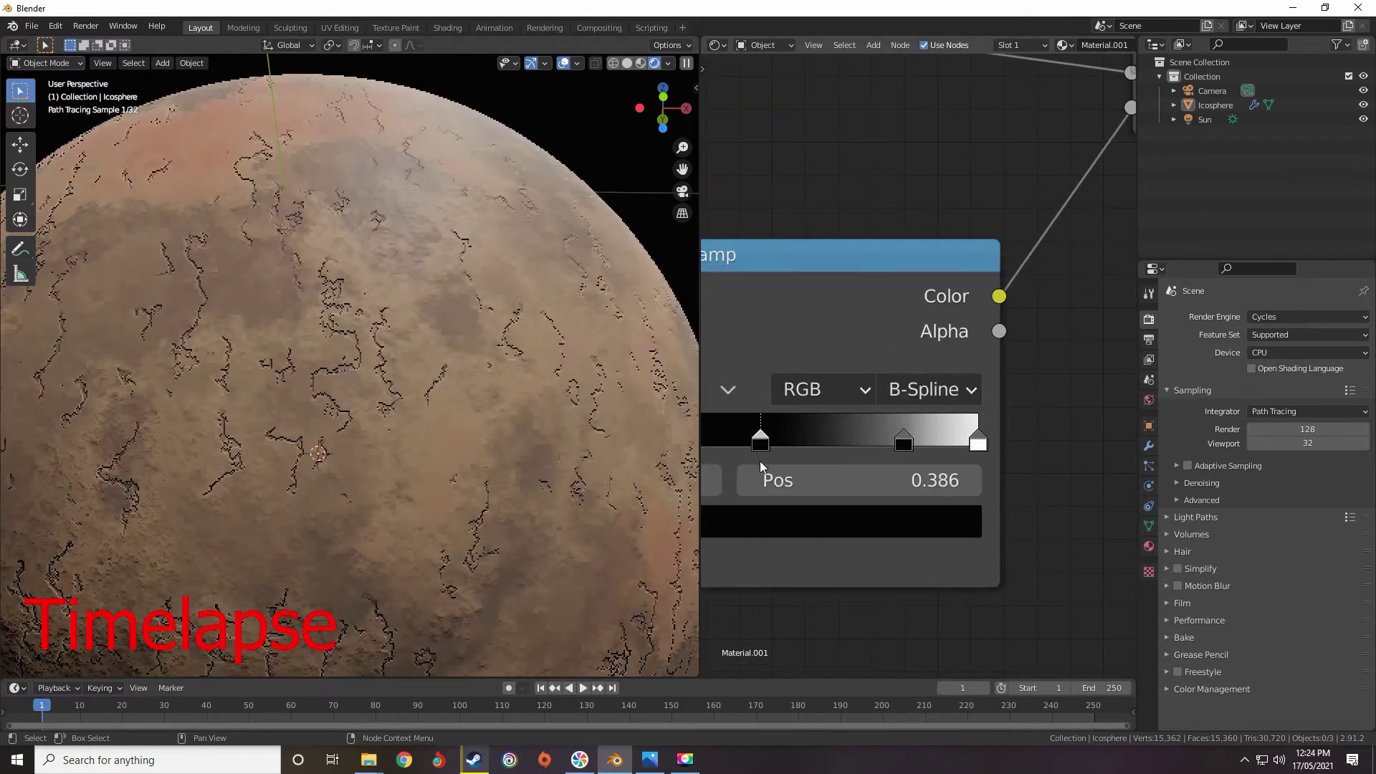
pyautogui.click(904, 441)
pyautogui.moveTo(762, 421); pyautogui.dragTo(846, 366, button='middle')
pyautogui.moveTo(845, 370)
pyautogui.mouseDown()
pyautogui.moveTo(934, 375)
pyautogui.moveTo(801, 381)
pyautogui.moveTo(823, 382)
pyautogui.mouseUp()
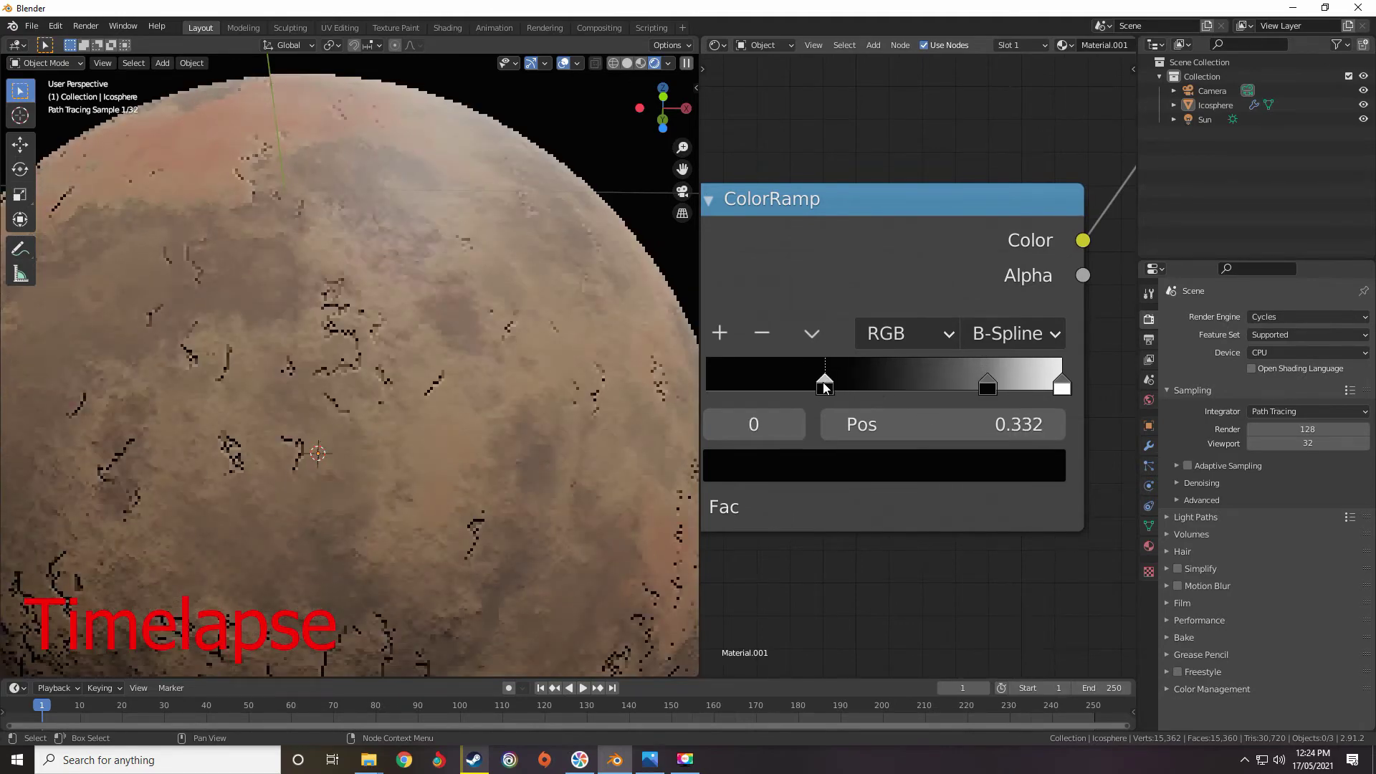
pyautogui.moveTo(987, 387); pyautogui.dragTo(961, 388)
pyautogui.scroll(-8, 902, 461)
pyautogui.scroll(-2, 517, 481)
# Shift the B-Spline ColorRamp's first black stop to about 0.42 and its second black stop to 0.800.
pyautogui.moveTo(516, 480); pyautogui.dragTo(459, 498, button='middle')
pyautogui.moveTo(856, 443)
pyautogui.mouseDown(button='middle')
pyautogui.moveTo(986, 403)
pyautogui.moveTo(863, 437)
pyautogui.mouseUp(button='middle')
pyautogui.scroll(3, 863, 438)
pyautogui.moveTo(880, 351); pyautogui.dragTo(902, 352)
pyautogui.moveTo(925, 385); pyautogui.dragTo(953, 372, button='middle')
pyautogui.moveTo(1003, 338)
pyautogui.mouseDown()
pyautogui.moveTo(1063, 338)
pyautogui.moveTo(1014, 341)
pyautogui.mouseUp()
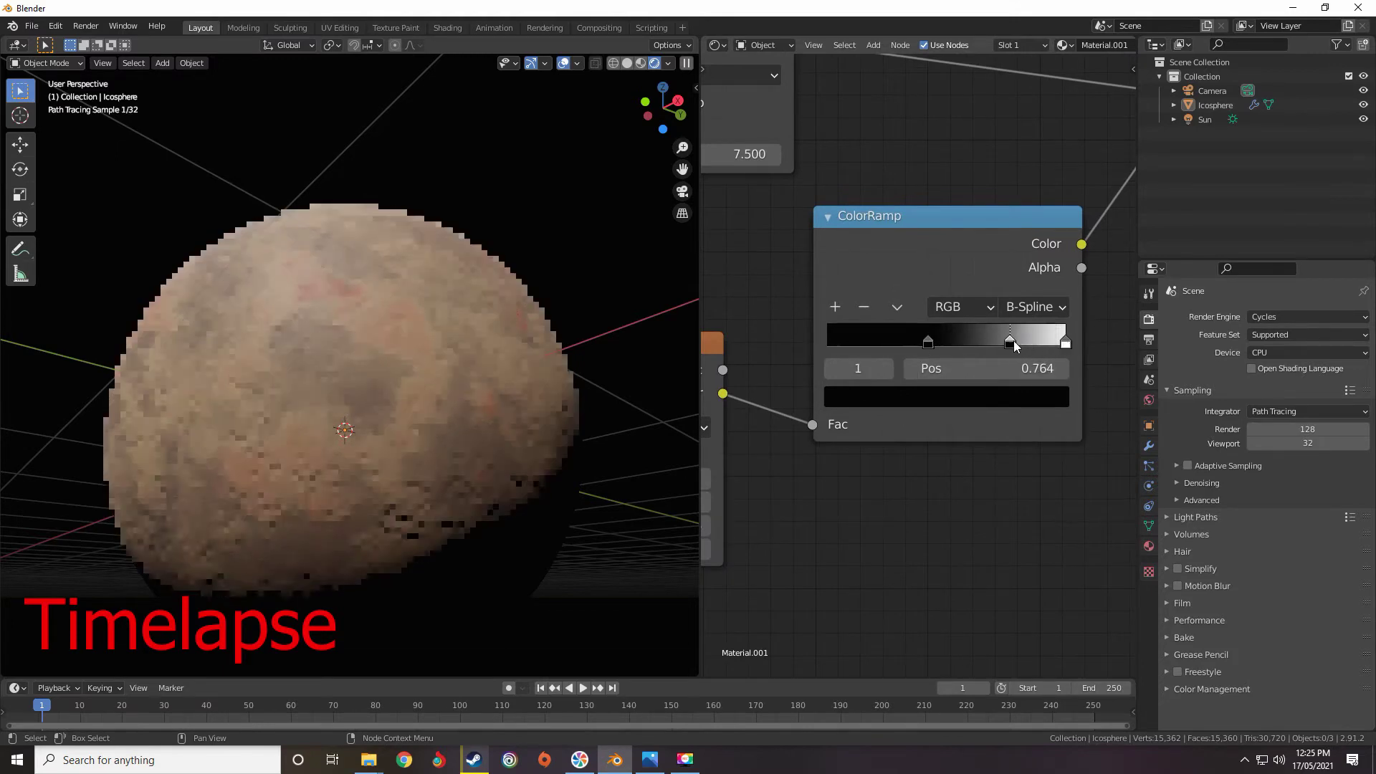
pyautogui.scroll(-1, 824, 466)
pyautogui.moveTo(790, 498); pyautogui.dragTo(790, 437, button='middle')
pyautogui.moveTo(920, 285); pyautogui.dragTo(1004, 284)
# Set the Wave Texture's Scale to 16.
pyautogui.scroll(-4, 845, 448)
pyautogui.moveTo(846, 451); pyautogui.dragTo(953, 439, button='middle')
pyautogui.scroll(-3, 729, 362)
pyautogui.moveTo(729, 362); pyautogui.dragTo(1084, 342, button='middle')
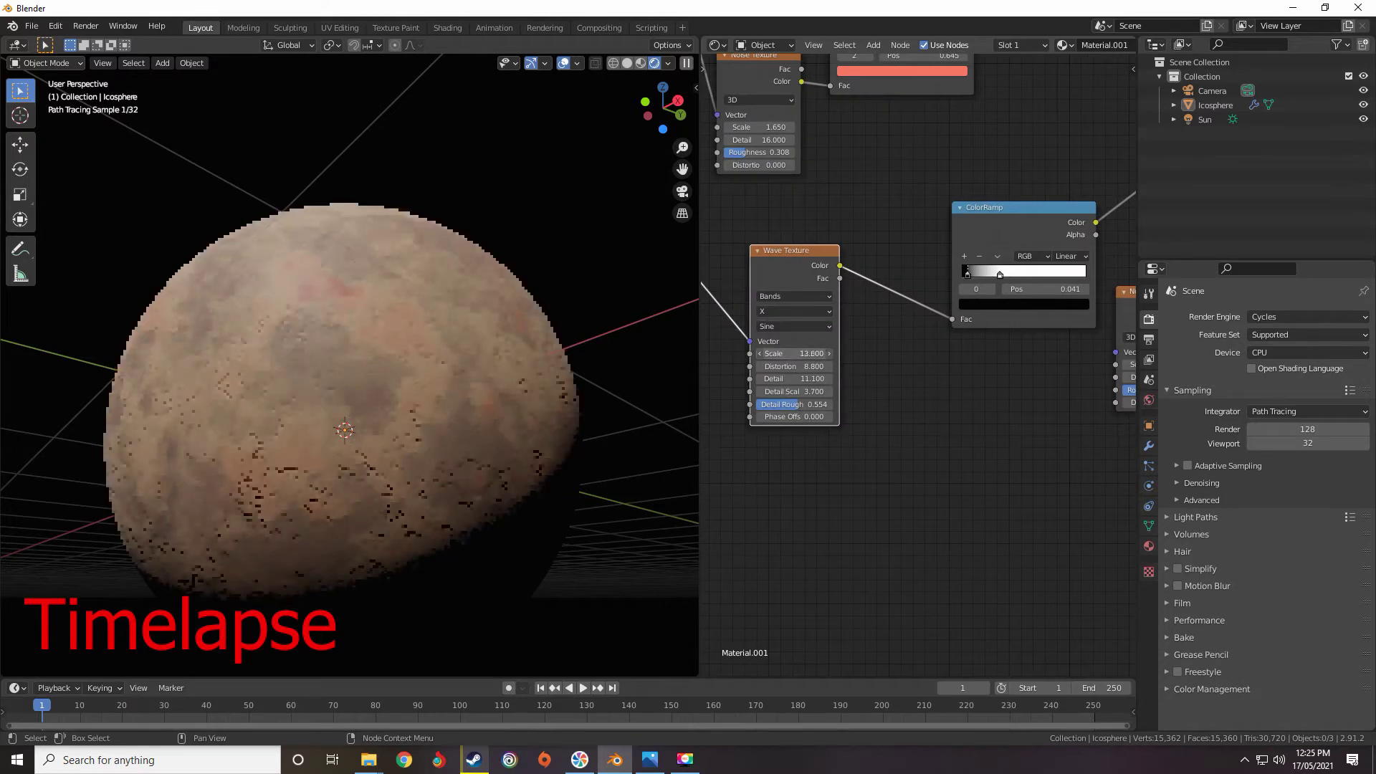
pyautogui.write('10')
pyautogui.press('Return')
pyautogui.doubleClick(798, 354)
pyautogui.write('20')
pyautogui.press('Return')
# Set the Scale of the Noise Texture feeding the B-Spline ColorRamp to 21.4.
pyautogui.scroll(-3, 1104, 294)
pyautogui.moveTo(1114, 289); pyautogui.dragTo(897, 335, button='middle')
pyautogui.scroll(8, 932, 359)
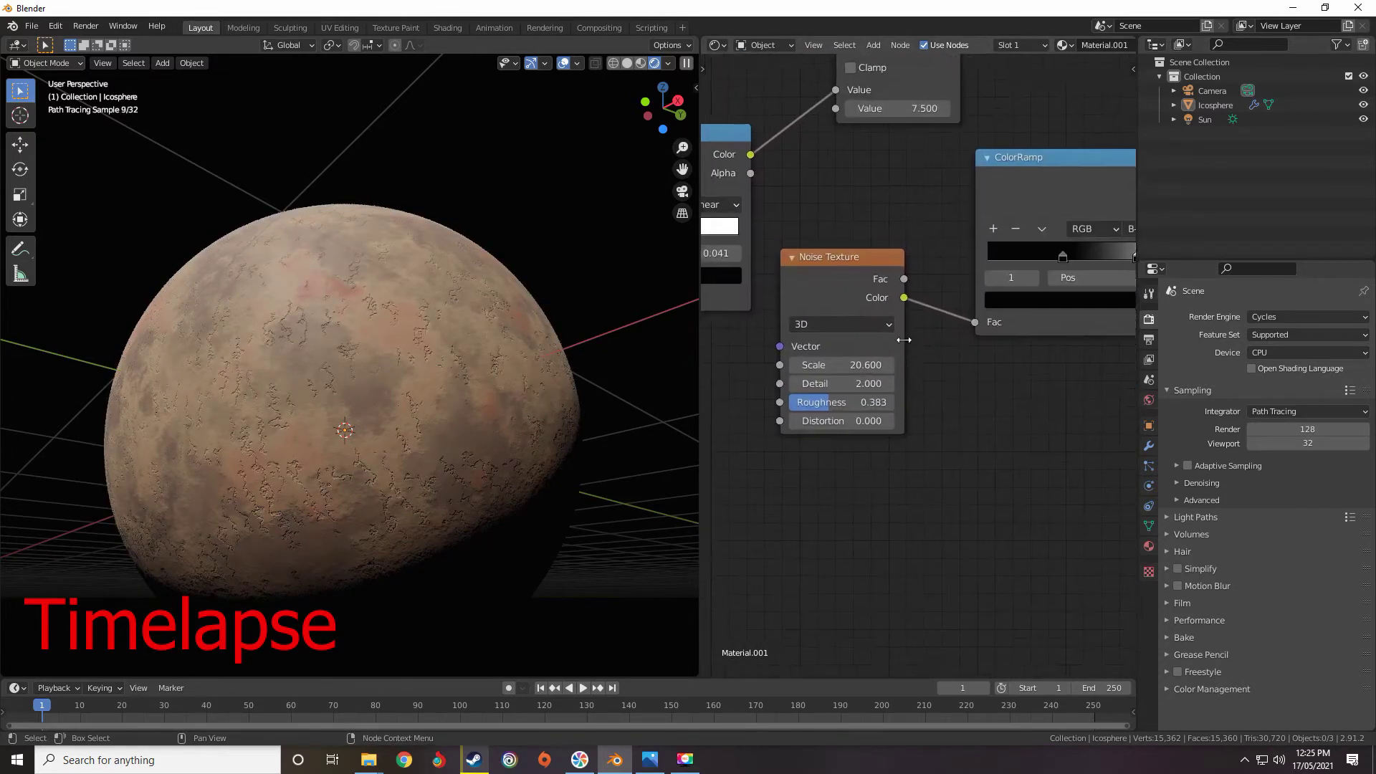
pyautogui.scroll(-2, 902, 373)
pyautogui.scroll(-2, 857, 402)
pyautogui.moveTo(857, 402); pyautogui.dragTo(940, 373, button='middle')
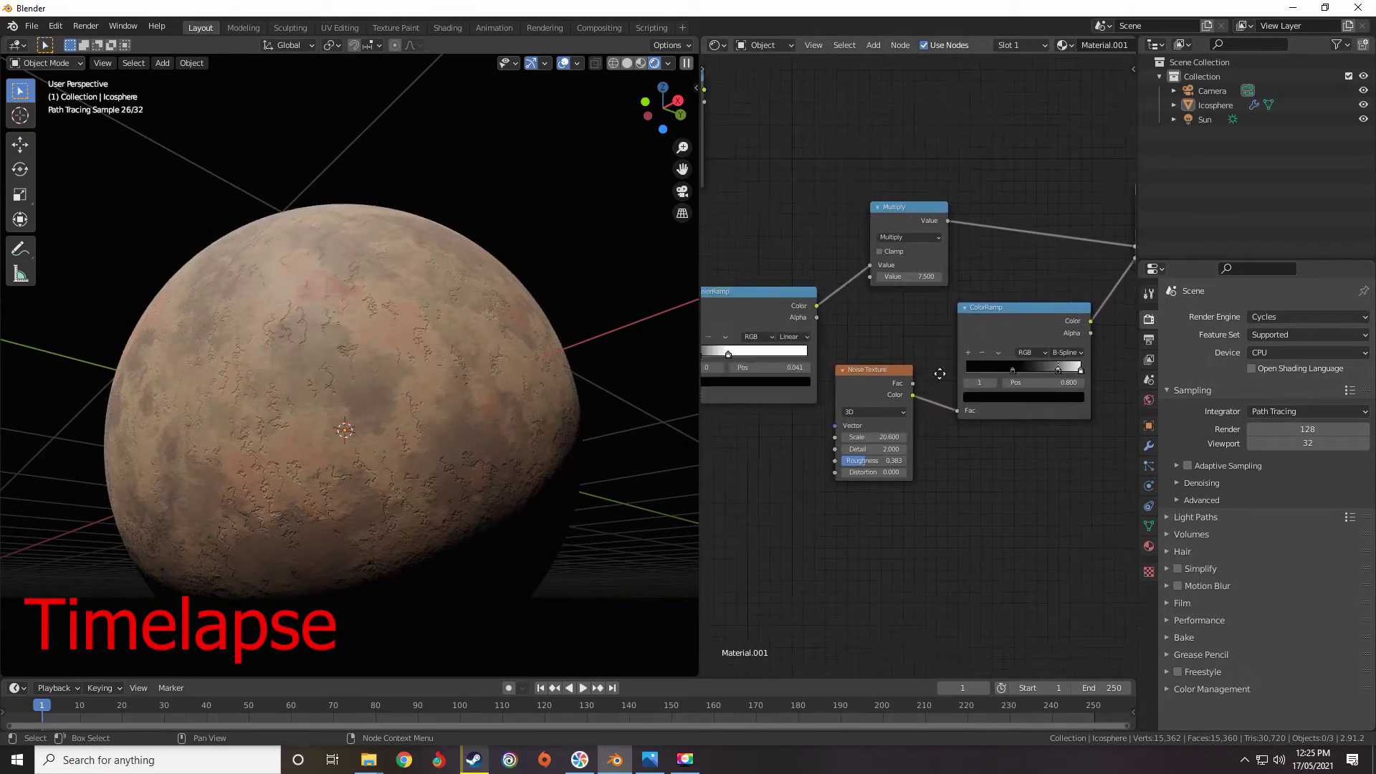
pyautogui.scroll(3, 883, 412)
pyautogui.moveTo(876, 442); pyautogui.dragTo(884, 442)
# Set the position of the B-Spline ColorRamp's first black stop to 0.441.
pyautogui.moveTo(1009, 348); pyautogui.dragTo(909, 351, button='middle')
pyautogui.scroll(6, 909, 352)
pyautogui.moveTo(941, 363); pyautogui.dragTo(949, 363)
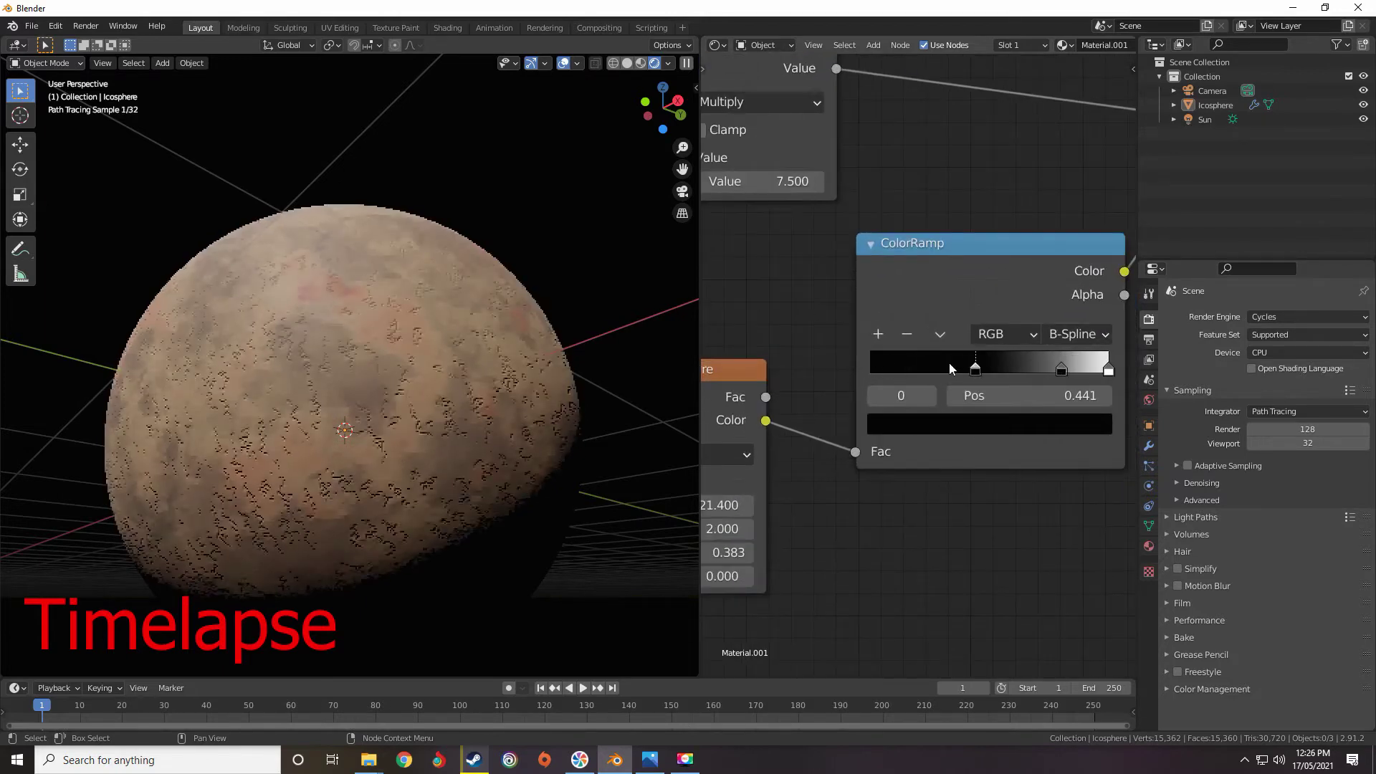
pyautogui.scroll(-2, 949, 362)
pyautogui.scroll(2, 908, 323)
# Lower the Wave Texture's Distortion and Detail Roughness to make the cracks less jagged.
pyautogui.moveTo(907, 323); pyautogui.dragTo(994, 410, button='middle')
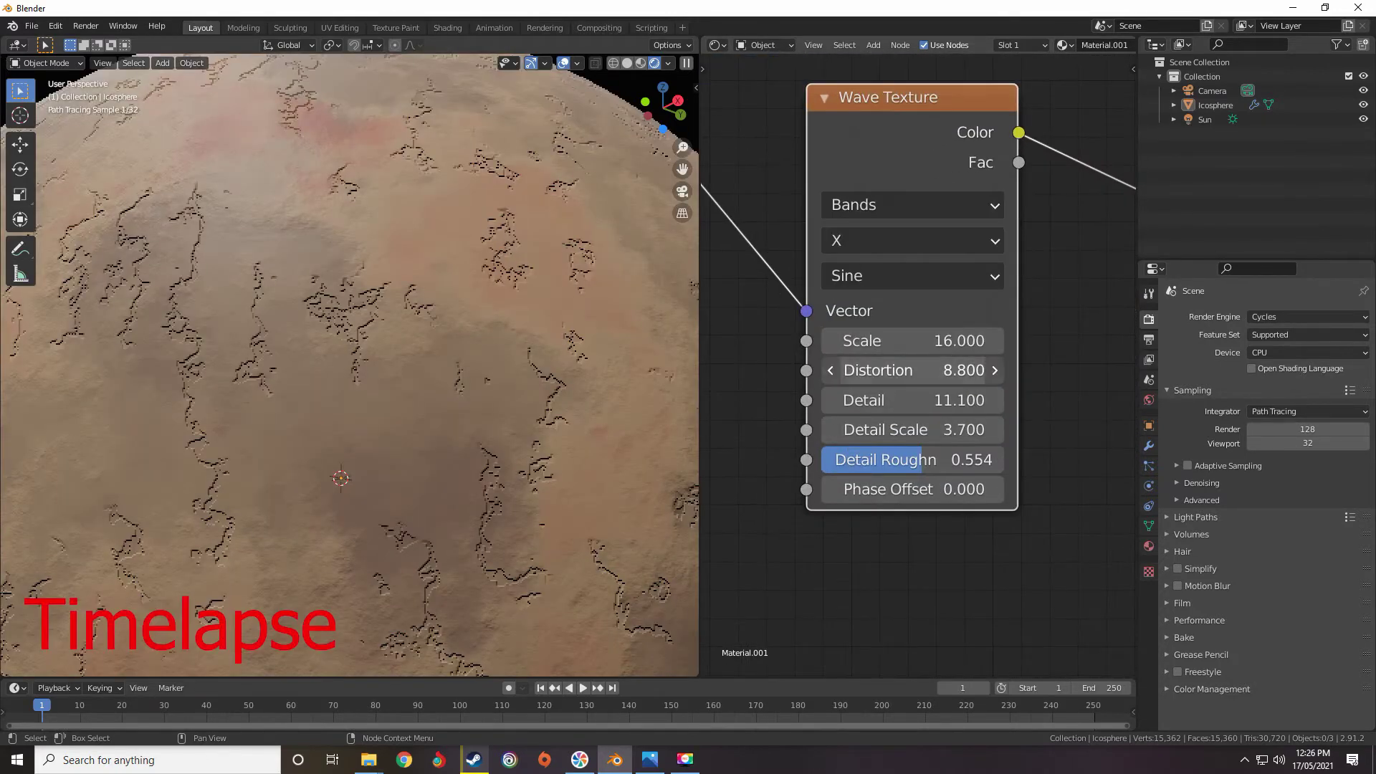
pyautogui.moveTo(914, 371); pyautogui.dragTo(893, 370)
pyautogui.moveTo(914, 460); pyautogui.dragTo(896, 460)
pyautogui.scroll(-5, 944, 502)
# Reduce the Scale of the Noise Texture feeding the B-Spline ColorRamp to 8.8 and check the cracks on the sphere.
pyautogui.moveTo(1076, 344); pyautogui.dragTo(784, 365, button='middle')
pyautogui.moveTo(1003, 409); pyautogui.dragTo(881, 435, button='middle')
pyautogui.scroll(2, 880, 435)
pyautogui.moveTo(871, 436); pyautogui.dragTo(828, 437)
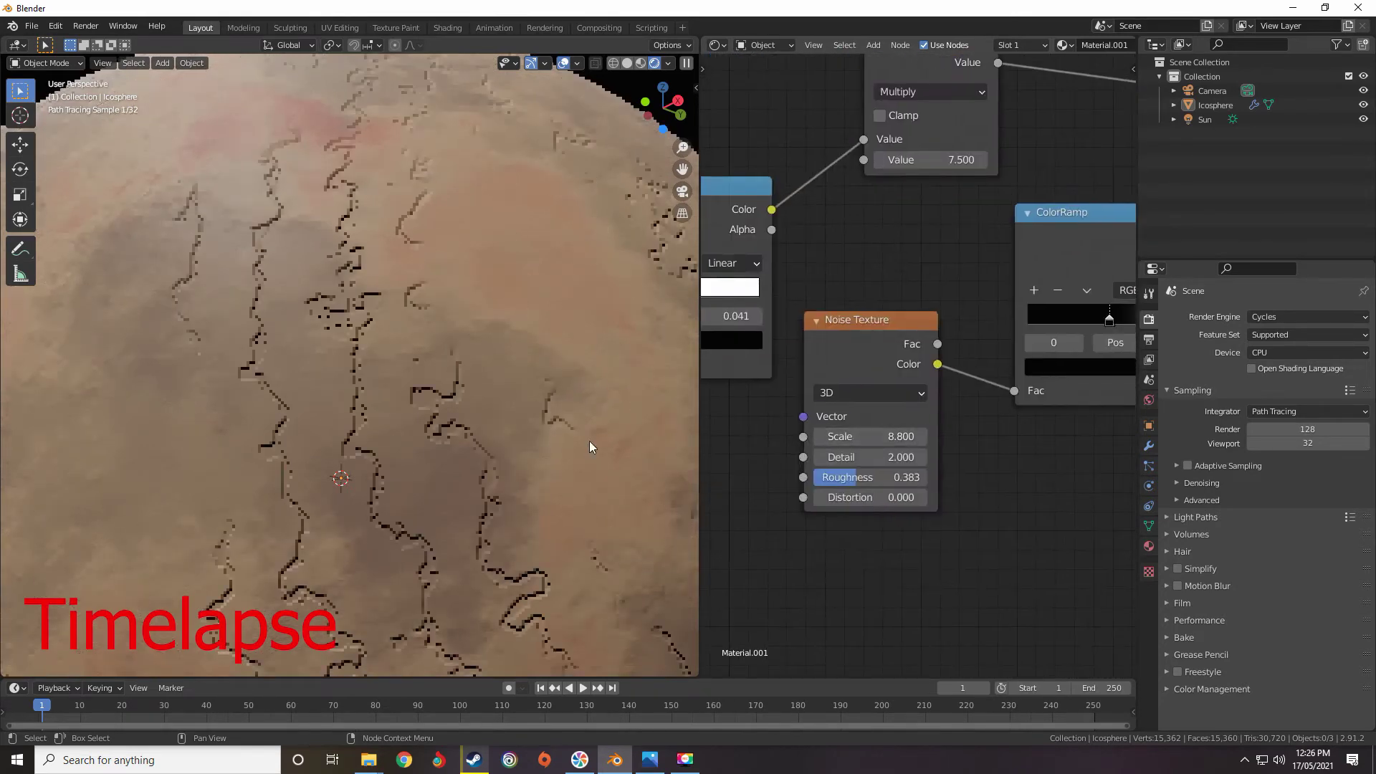
pyautogui.scroll(-5, 589, 440)
pyautogui.moveTo(668, 437); pyautogui.dragTo(706, 437, button='middle')
# Set the crack-mask Noise Texture's Detail to 6.6, Roughness to 0.517 and Scale to 5.9.
pyautogui.moveTo(871, 458); pyautogui.dragTo(903, 457)
pyautogui.scroll(3, 869, 483)
pyautogui.moveTo(866, 507); pyautogui.dragTo(886, 507)
pyautogui.moveTo(837, 455)
pyautogui.mouseDown()
pyautogui.moveTo(867, 455)
pyautogui.moveTo(825, 455)
pyautogui.moveTo(859, 455)
pyautogui.mouseUp()
pyautogui.moveTo(416, 458); pyautogui.dragTo(445, 476, button='middle')
pyautogui.scroll(2, 492, 506)
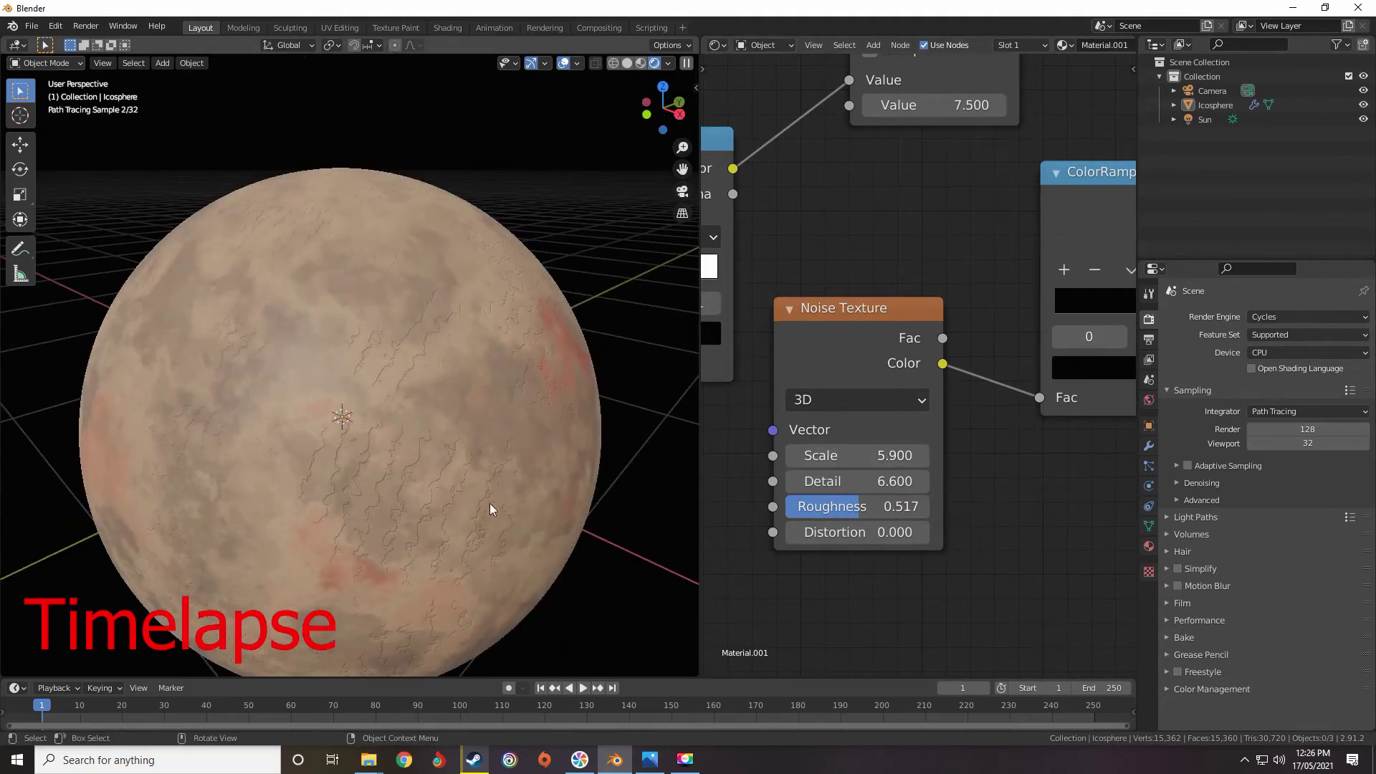
# Set the crack-mask Noise Texture's Scale to 15 and view the planet from another angle.
pyautogui.click(856, 455)
pyautogui.write('5.915')
pyautogui.press('Return')
pyautogui.moveTo(670, 411); pyautogui.dragTo(623, 361, button='middle')
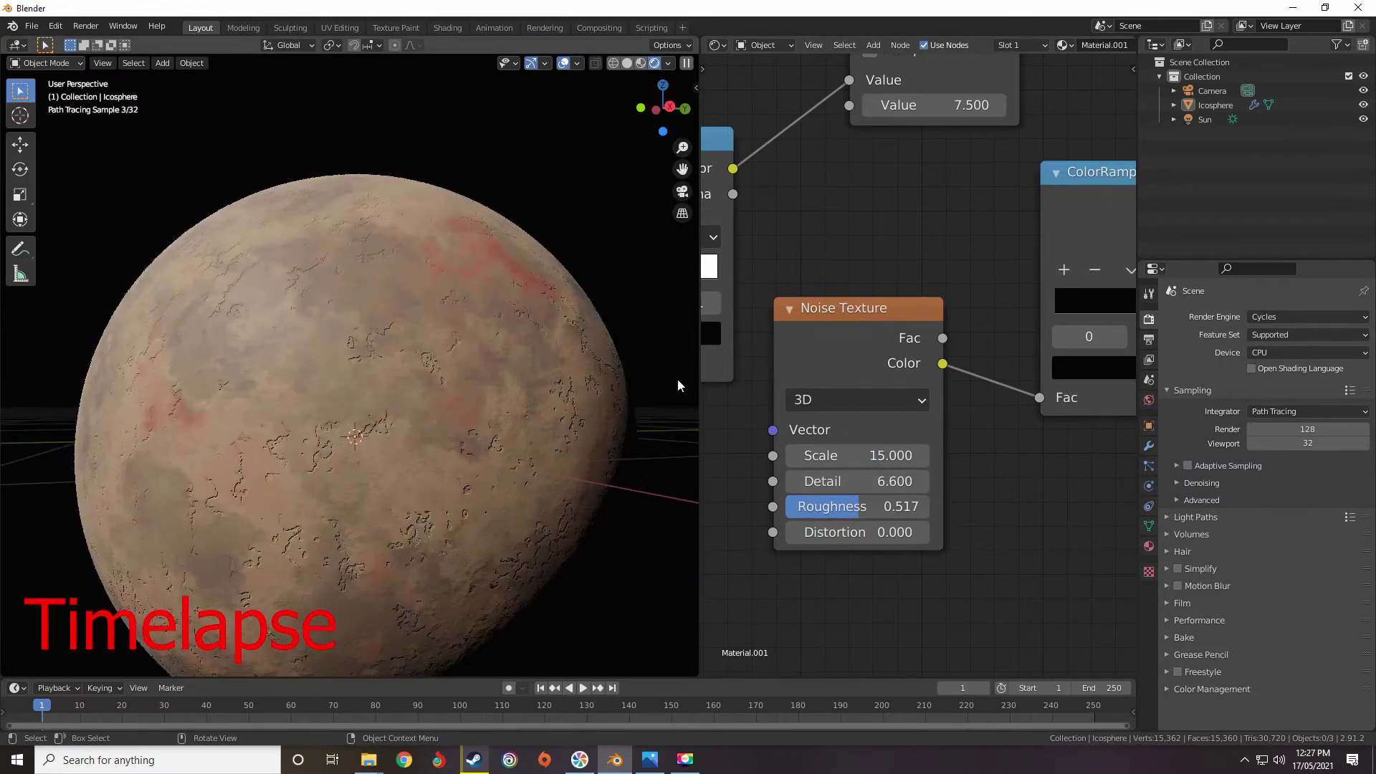
# Set the B-Spline ColorRamp's first black stop to position 0.391.
pyautogui.moveTo(1093, 329); pyautogui.dragTo(850, 399, button='middle')
pyautogui.moveTo(918, 377)
pyautogui.mouseDown()
pyautogui.moveTo(936, 376)
pyautogui.moveTo(918, 373)
pyautogui.mouseUp()
pyautogui.scroll(-6, 919, 373)
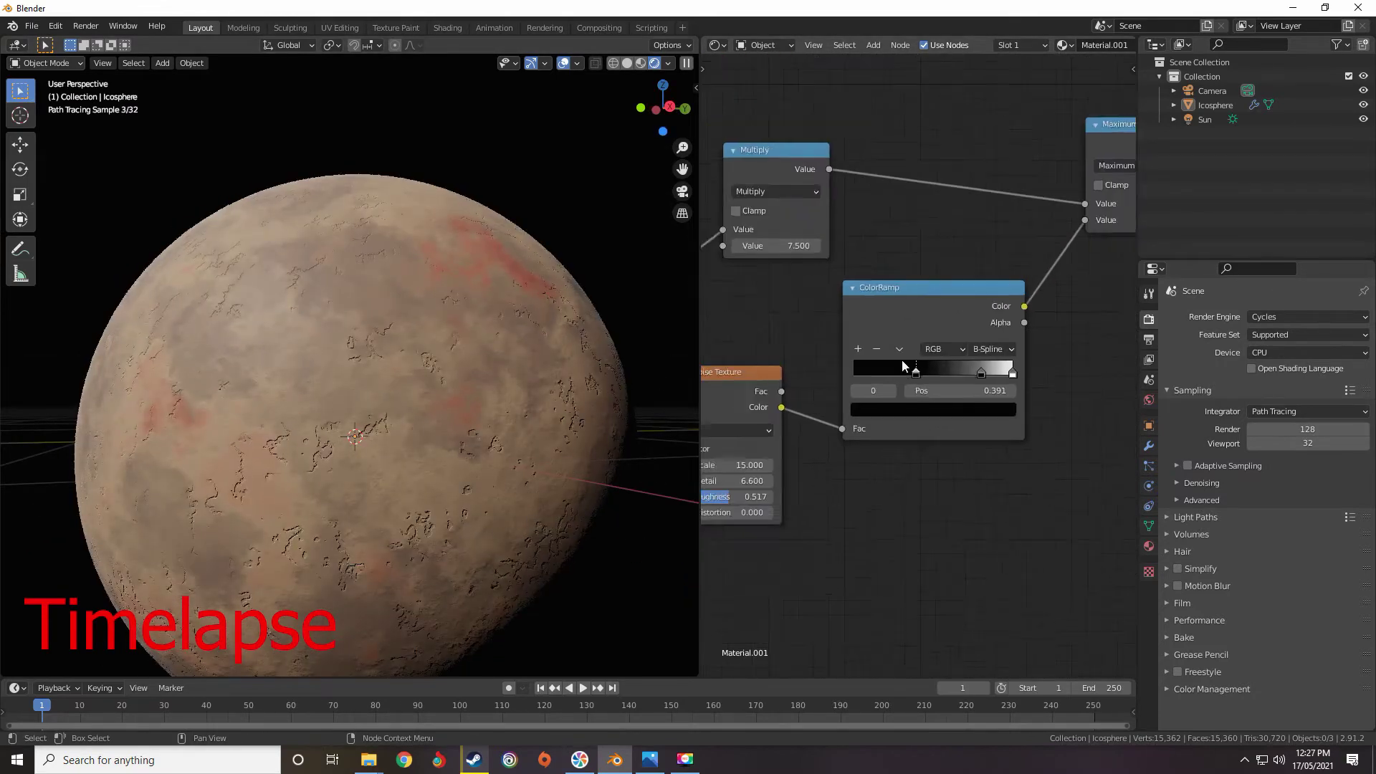
# Try a Value of 15 on the Multiply node after the wave ColorRamp, and set it to 0.
pyautogui.moveTo(902, 360); pyautogui.dragTo(995, 493, button='middle')
pyautogui.click(878, 380)
pyautogui.write('15')
pyautogui.press('Return')
pyautogui.click(883, 379)
pyautogui.write('0')
pyautogui.press('Return')
pyautogui.scroll(-3, 832, 430)
pyautogui.moveTo(804, 459); pyautogui.dragTo(886, 419, button='middle')
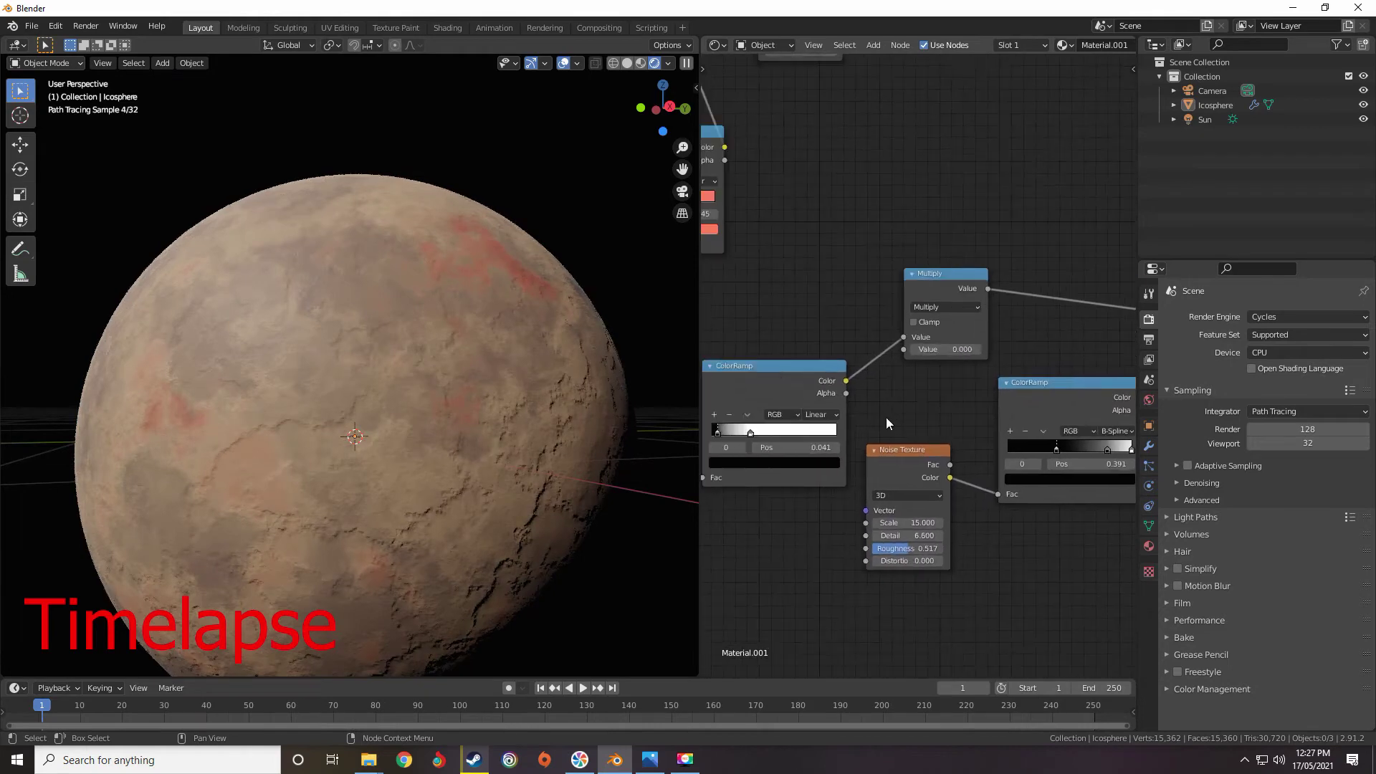
# Raise the Value of the Multiply node after the wave ColorRamp to 0.2 and inspect the cracks.
pyautogui.moveTo(509, 483)
pyautogui.mouseDown(button='middle')
pyautogui.moveTo(559, 441)
pyautogui.moveTo(508, 473)
pyautogui.mouseUp(button='middle')
pyautogui.scroll(1, 936, 354)
pyautogui.scroll(-3, 996, 353)
pyautogui.moveTo(1025, 347); pyautogui.dragTo(952, 387, button='middle')
pyautogui.scroll(3, 993, 355)
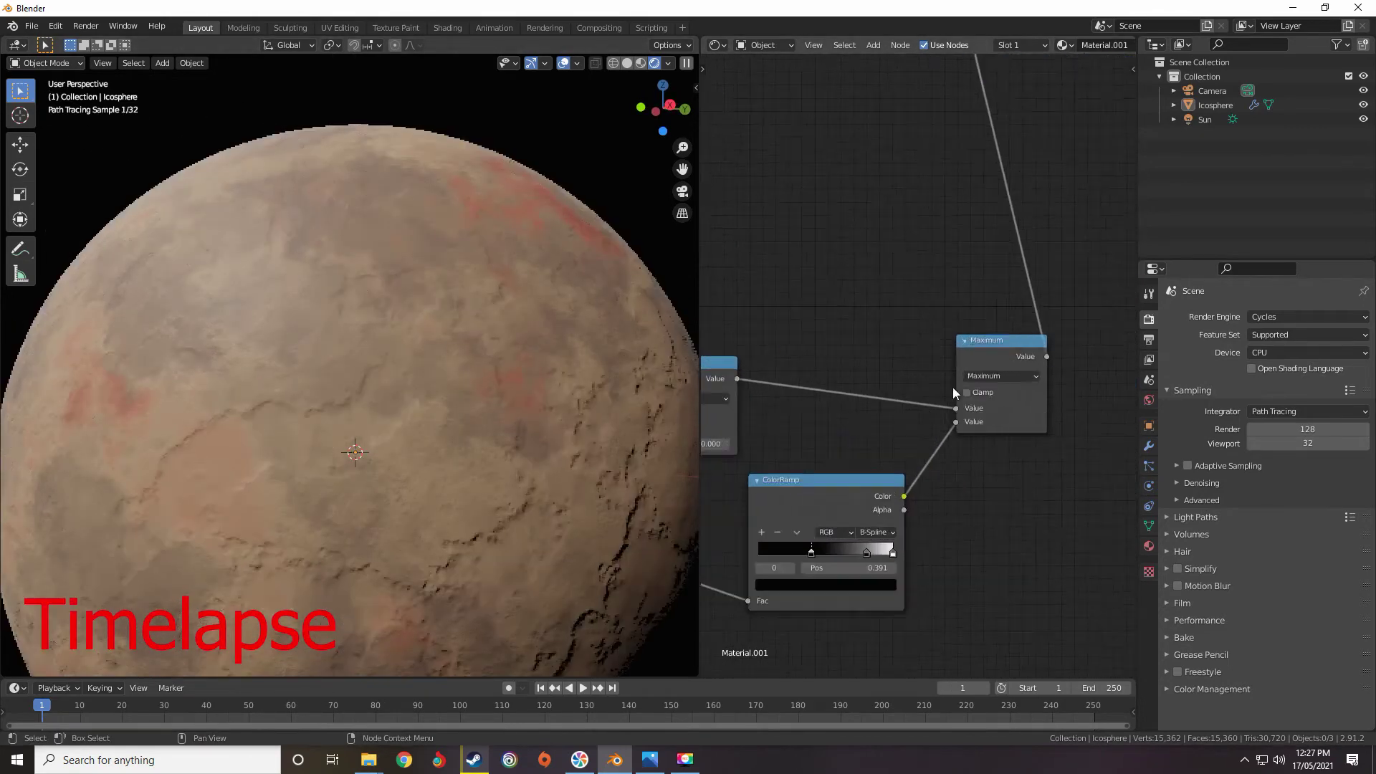
pyautogui.moveTo(731, 439); pyautogui.dragTo(943, 374, button='middle')
pyautogui.click(936, 377)
pyautogui.click(936, 377)
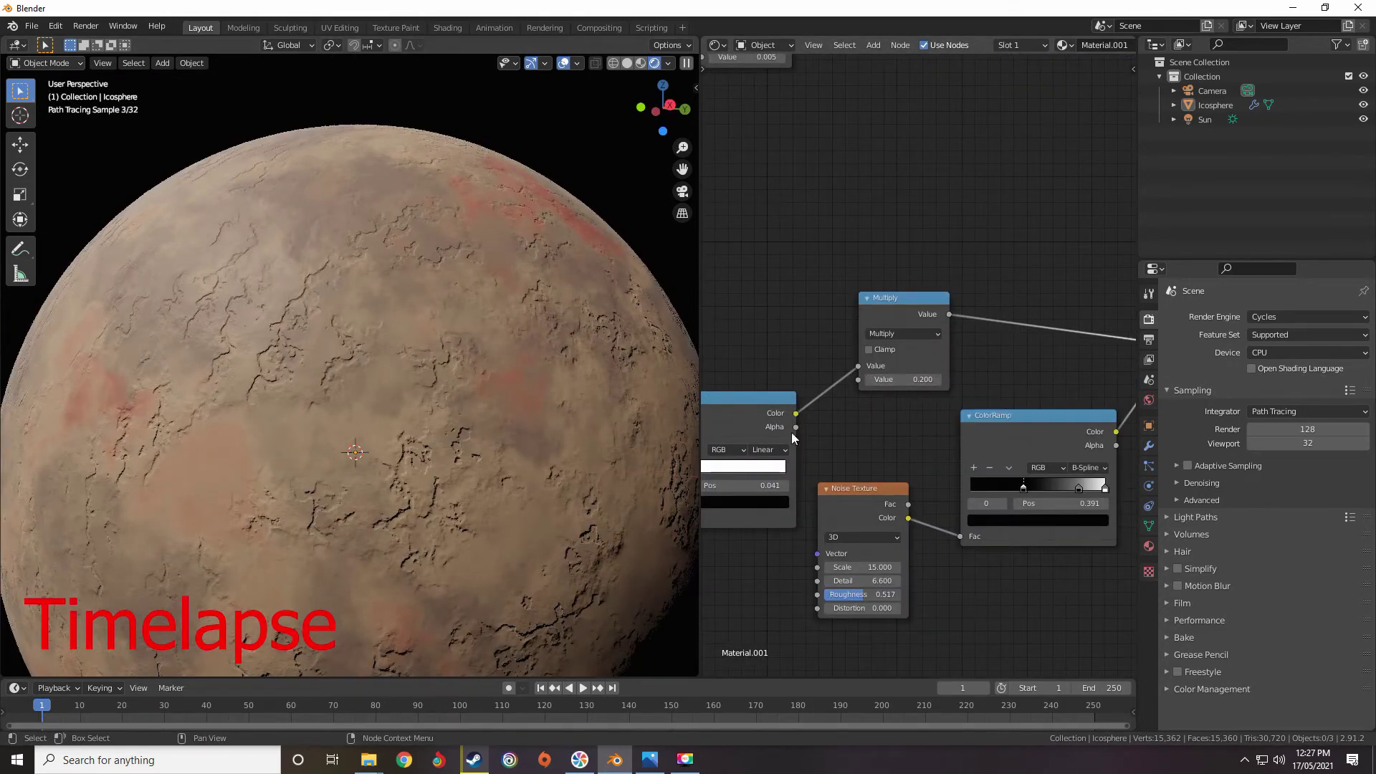
pyautogui.moveTo(853, 423); pyautogui.dragTo(863, 397, button='middle')
pyautogui.moveTo(531, 409); pyautogui.dragTo(570, 425, button='middle')
# Change the Maximum node to Multiply, and mute and unmute the Minimum node feeding the Bump to compare the surface.
pyautogui.moveTo(1056, 328); pyautogui.dragTo(866, 406, button='middle')
pyautogui.scroll(-5, 982, 384)
pyautogui.moveTo(1003, 267); pyautogui.dragTo(966, 357, button='middle')
pyautogui.click(965, 215)
pyautogui.press('m')
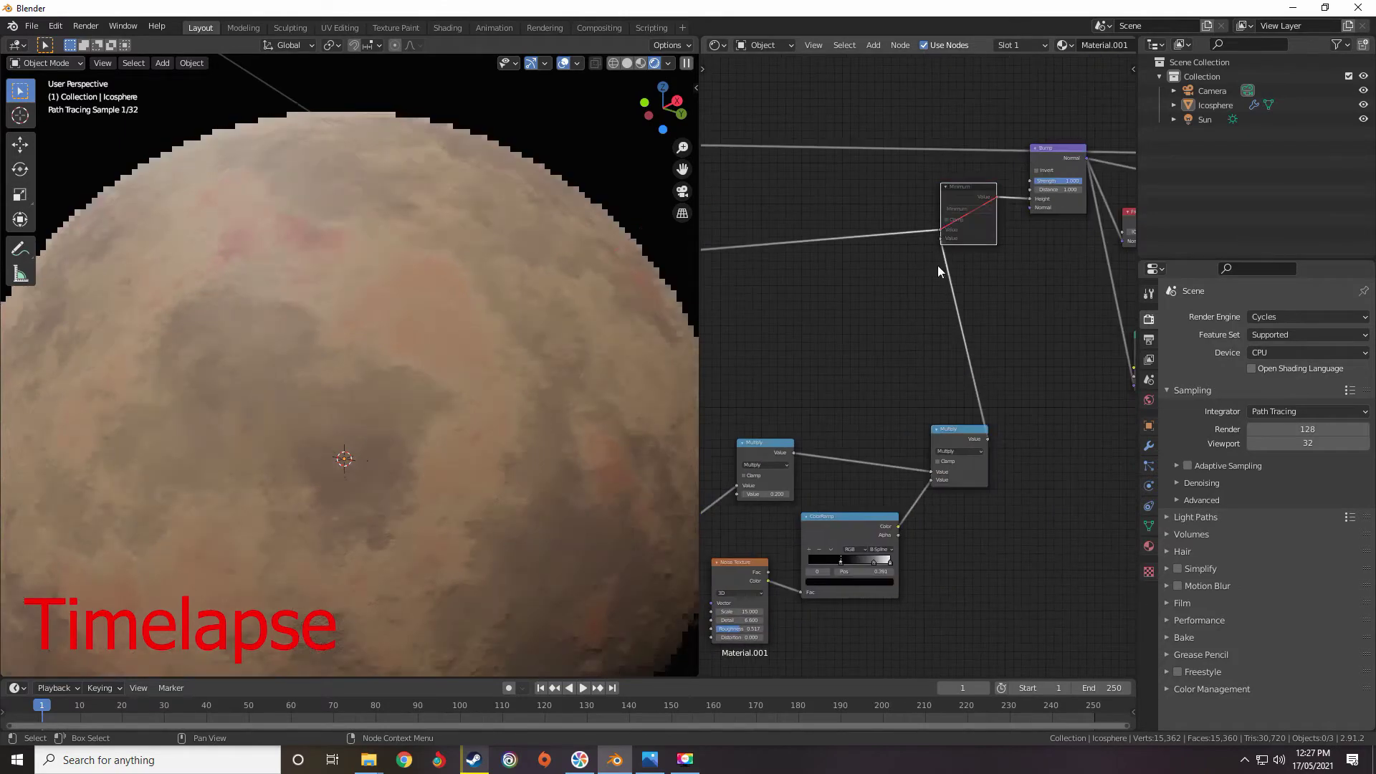
pyautogui.moveTo(516, 359); pyautogui.dragTo(446, 313, button='middle')
pyautogui.press('m')
pyautogui.scroll(4, 959, 201)
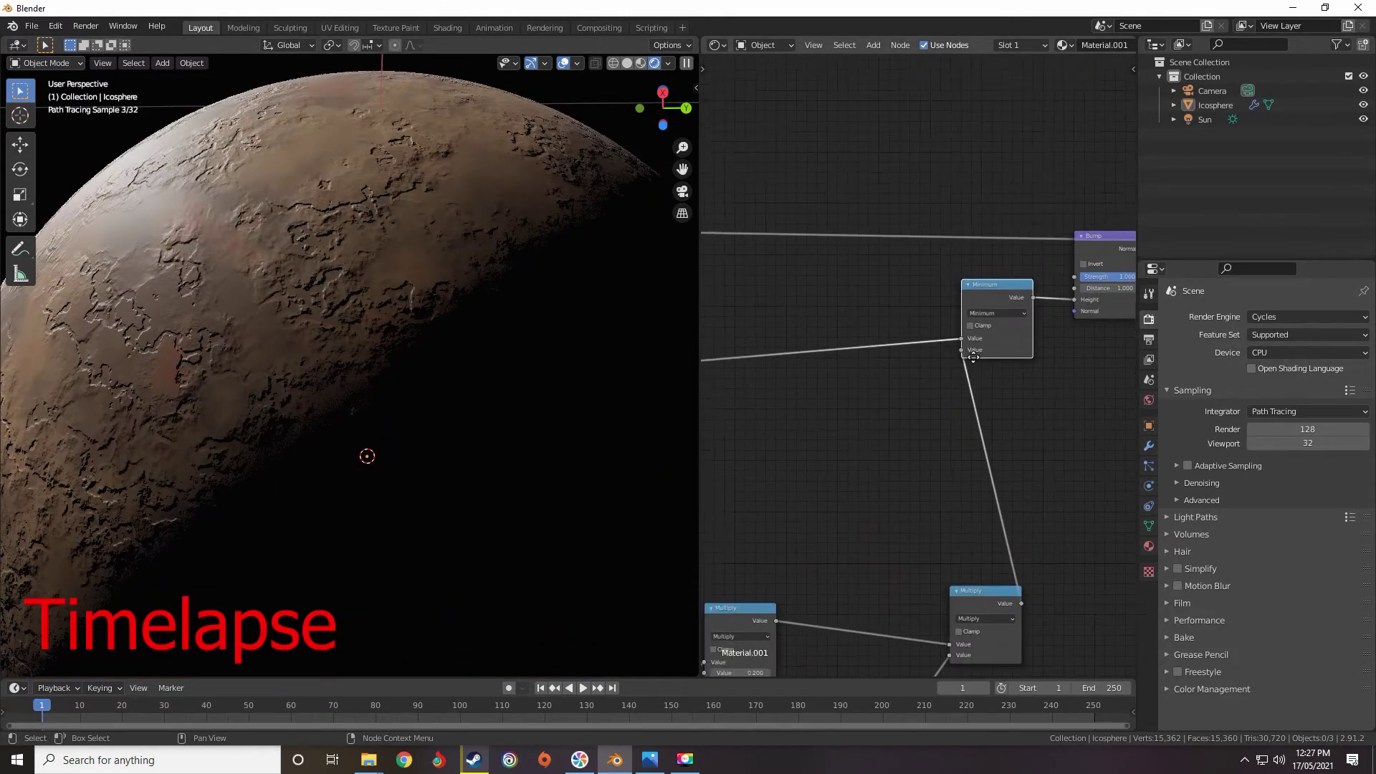
# Try the Maximum, Minimum and Multiply operations on the Math node feeding the Bump node's Height.
pyautogui.moveTo(516, 380); pyautogui.dragTo(580, 391, button='middle')
pyautogui.moveTo(910, 416)
pyautogui.mouseDown(button='middle')
pyautogui.moveTo(953, 392)
pyautogui.moveTo(917, 436)
pyautogui.mouseUp(button='middle')
pyautogui.click(942, 372)
pyautogui.click(617, 434)
pyautogui.click(942, 372)
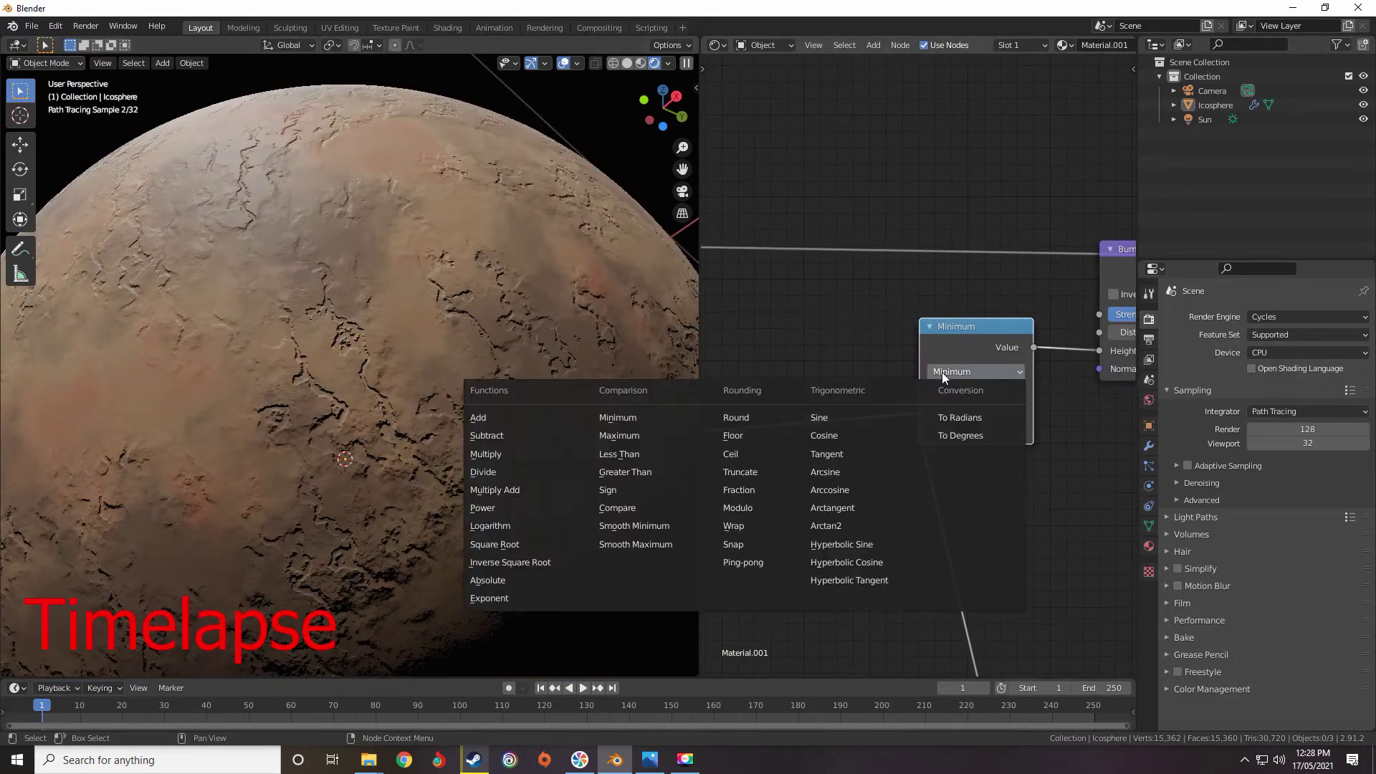
pyautogui.click(617, 418)
pyautogui.click(942, 372)
pyautogui.click(559, 453)
pyautogui.scroll(-7, 862, 560)
pyautogui.moveTo(862, 573); pyautogui.dragTo(915, 368, button='middle')
pyautogui.scroll(3, 915, 369)
pyautogui.click(1004, 144)
pyautogui.click(753, 180)
# Set the Value of the Multiply node after the wave ColorRamp to 0 and inspect the surface up close.
pyautogui.moveTo(968, 282); pyautogui.dragTo(991, 194, button='middle')
pyautogui.scroll(-3, 608, 518)
pyautogui.scroll(3, 545, 544)
pyautogui.scroll(-4, 493, 570)
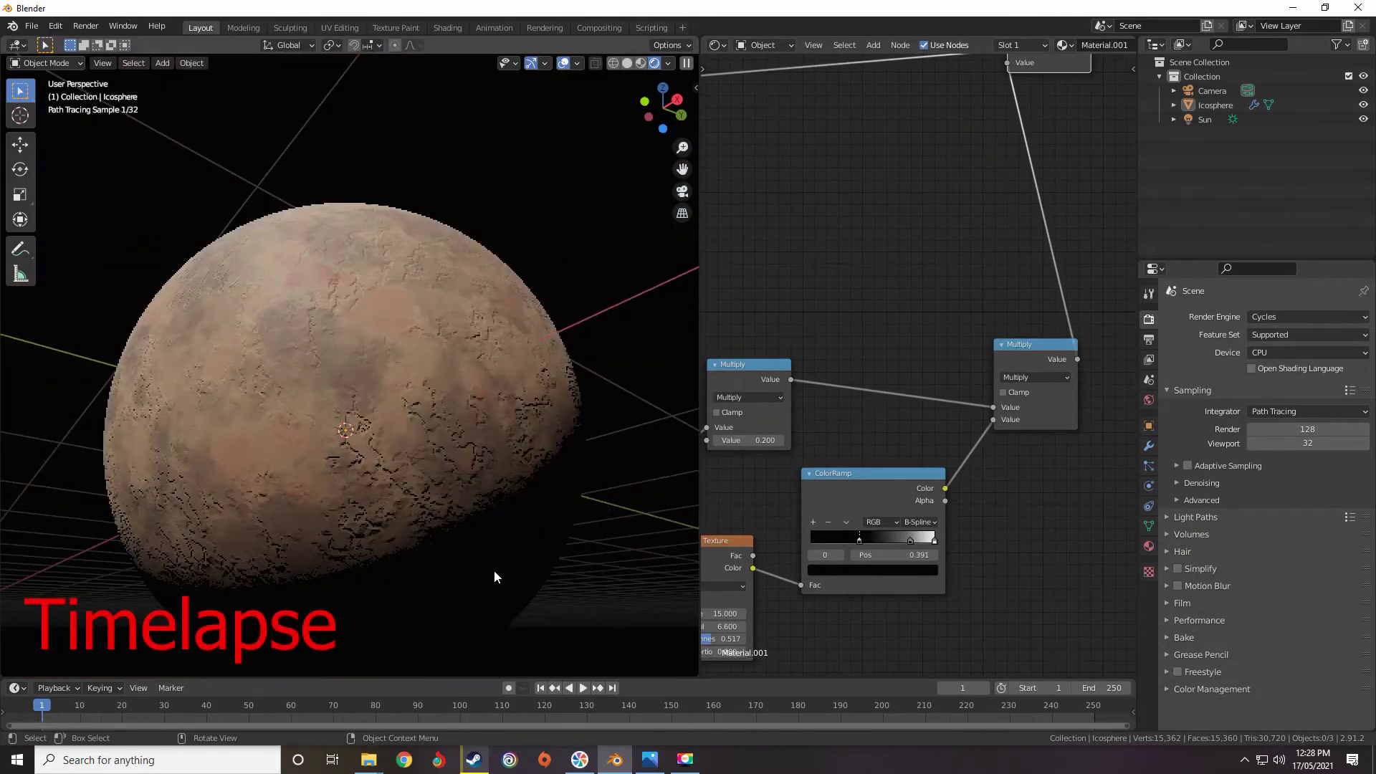
pyautogui.scroll(2, 840, 425)
pyautogui.moveTo(840, 424); pyautogui.dragTo(972, 362, button='middle')
pyautogui.doubleClick(799, 321)
pyautogui.write('0')
pyautogui.press('Return')
pyautogui.scroll(4, 455, 453)
pyautogui.moveTo(454, 456); pyautogui.dragTo(500, 490, button='middle')
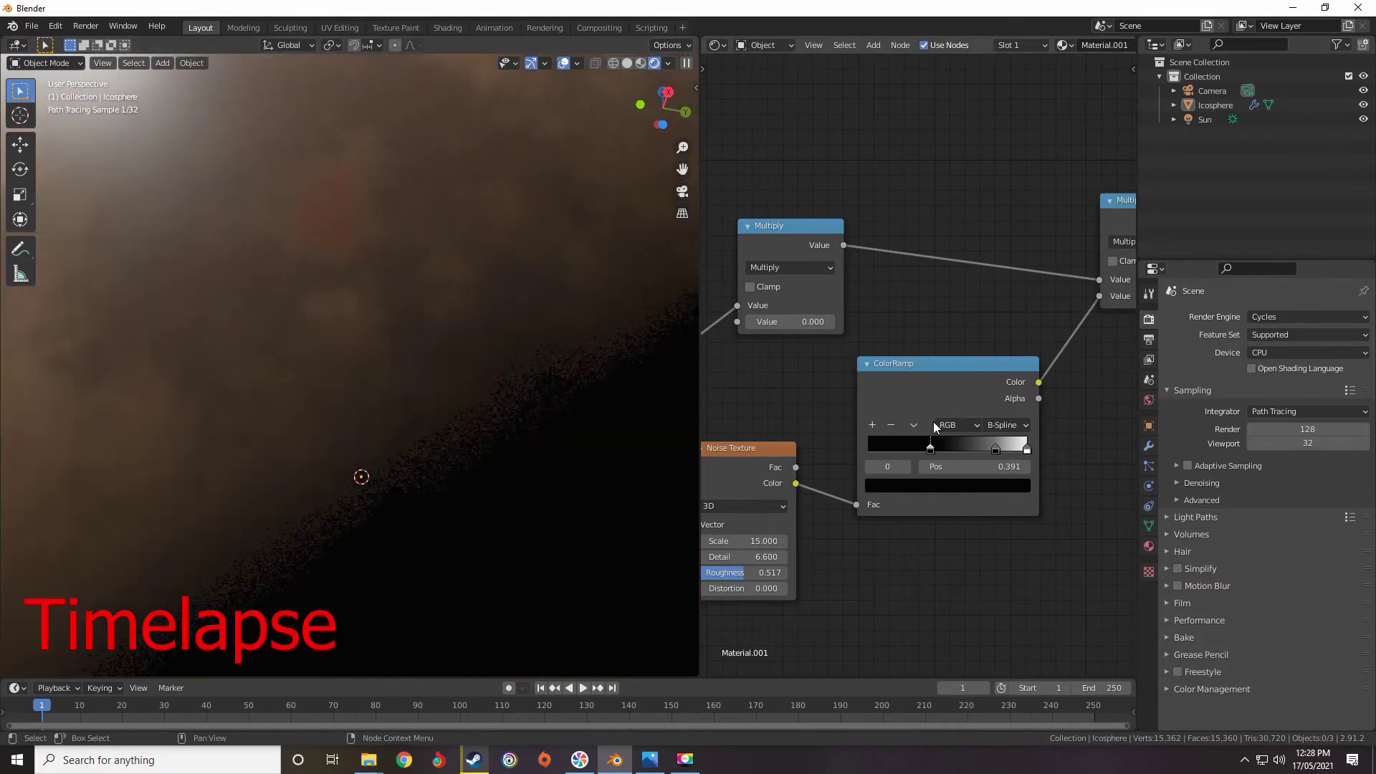
# Move the lower combining Multiply node closer to the ColorRamp and set the Math node feeding the Bump to Add.
pyautogui.moveTo(1004, 237); pyautogui.dragTo(863, 420, button='middle')
pyautogui.moveTo(942, 413); pyautogui.dragTo(876, 403)
pyautogui.click(953, 208)
pyautogui.moveTo(885, 359); pyautogui.dragTo(937, 346, button='middle')
pyautogui.click(574, 315)
pyautogui.click(932, 217)
pyautogui.click(954, 209)
pyautogui.click(569, 245)
# Set the Value of the Multiply node after the wave ColorRamp to 1.4.
pyautogui.scroll(-1, 817, 502)
pyautogui.scroll(-4, 525, 444)
pyautogui.moveTo(525, 445); pyautogui.dragTo(551, 446, button='middle')
pyautogui.scroll(3, 551, 446)
pyautogui.scroll(-2, 853, 438)
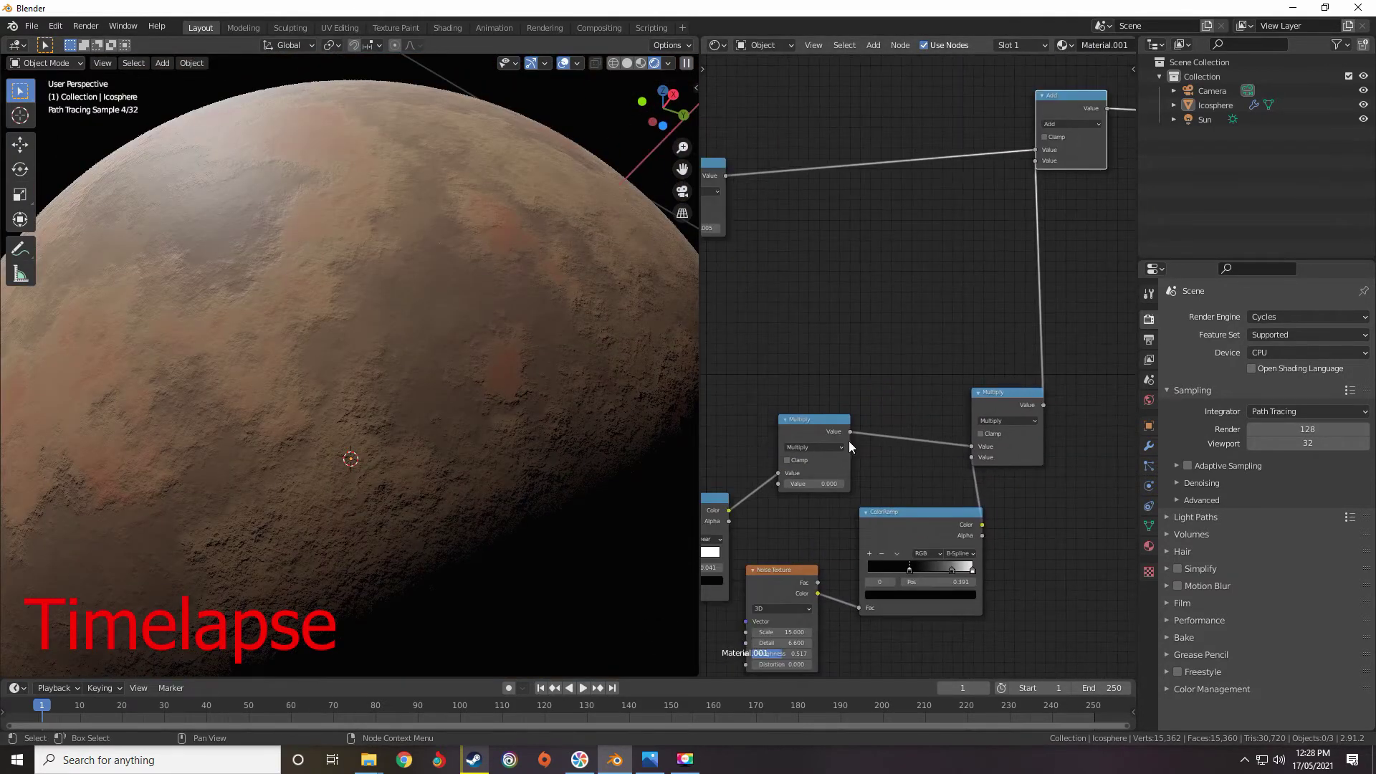
pyautogui.moveTo(814, 484); pyautogui.dragTo(843, 484)
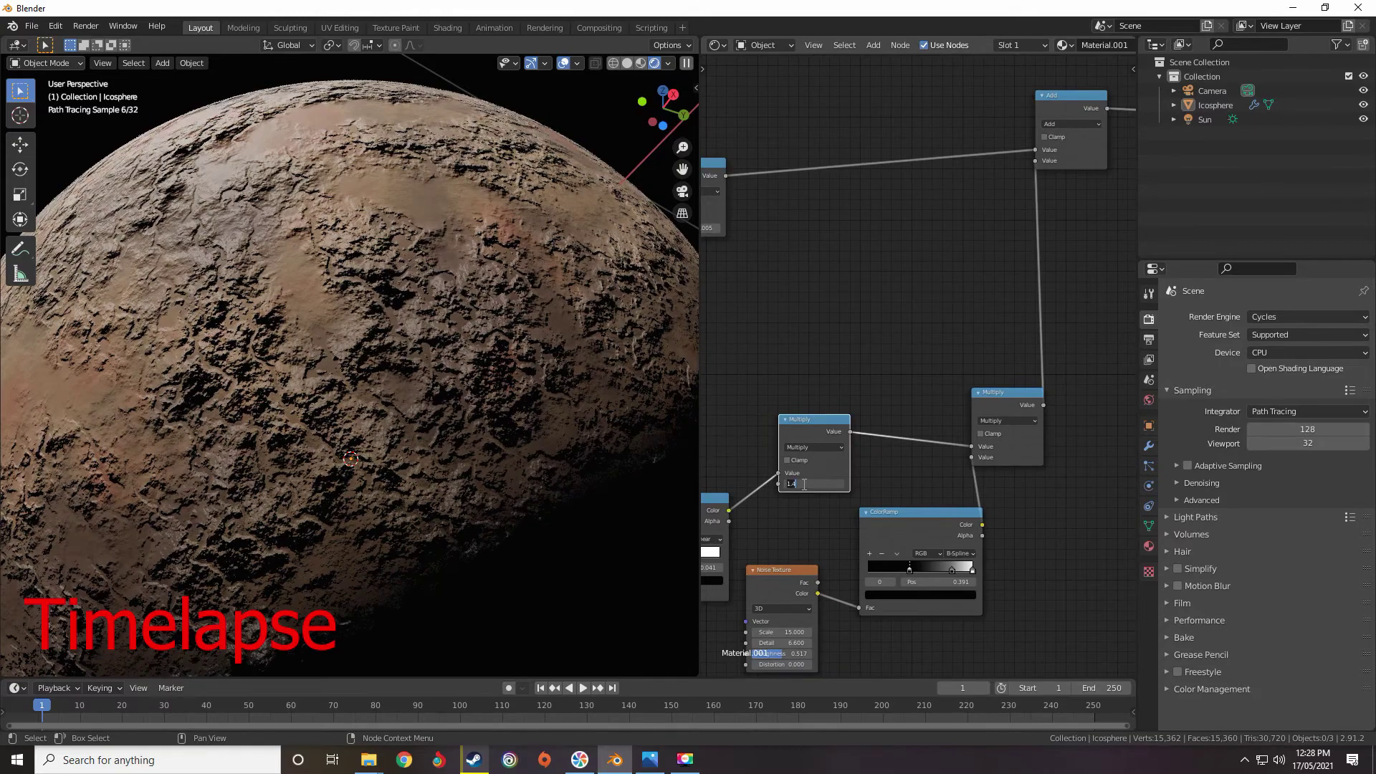
# Change the Math node combining the wave and noise branches to Subtract and check the relief on the planet.
pyautogui.click(814, 448)
pyautogui.click(708, 461)
pyautogui.moveTo(753, 440); pyautogui.dragTo(788, 353, button='middle')
pyautogui.scroll(1, 810, 355)
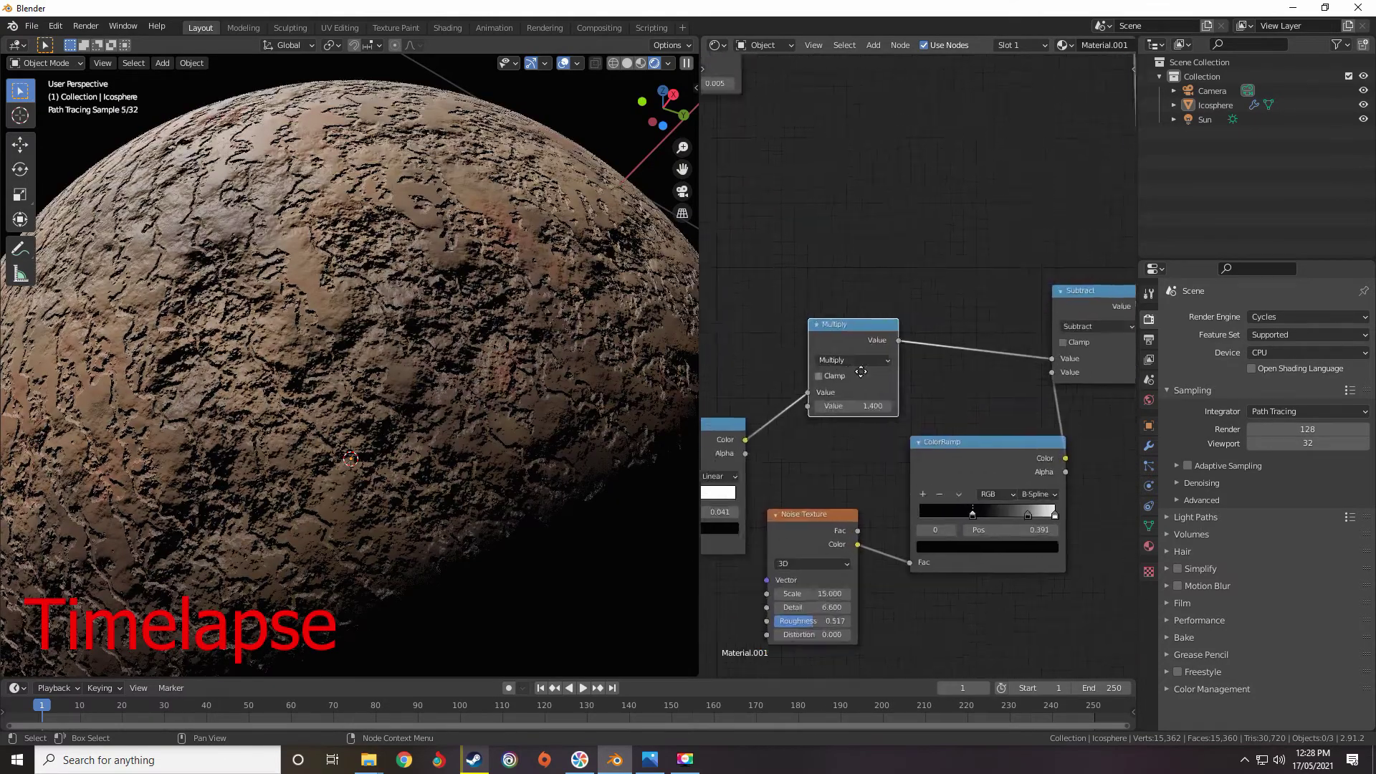
pyautogui.scroll(-2, 909, 359)
pyautogui.moveTo(904, 352); pyautogui.dragTo(893, 368, button='middle')
pyautogui.scroll(2, 896, 364)
pyautogui.moveTo(490, 397); pyautogui.dragTo(513, 397, button='middle')
pyautogui.scroll(-3, 849, 326)
pyautogui.moveTo(849, 327); pyautogui.dragTo(838, 386, button='middle')
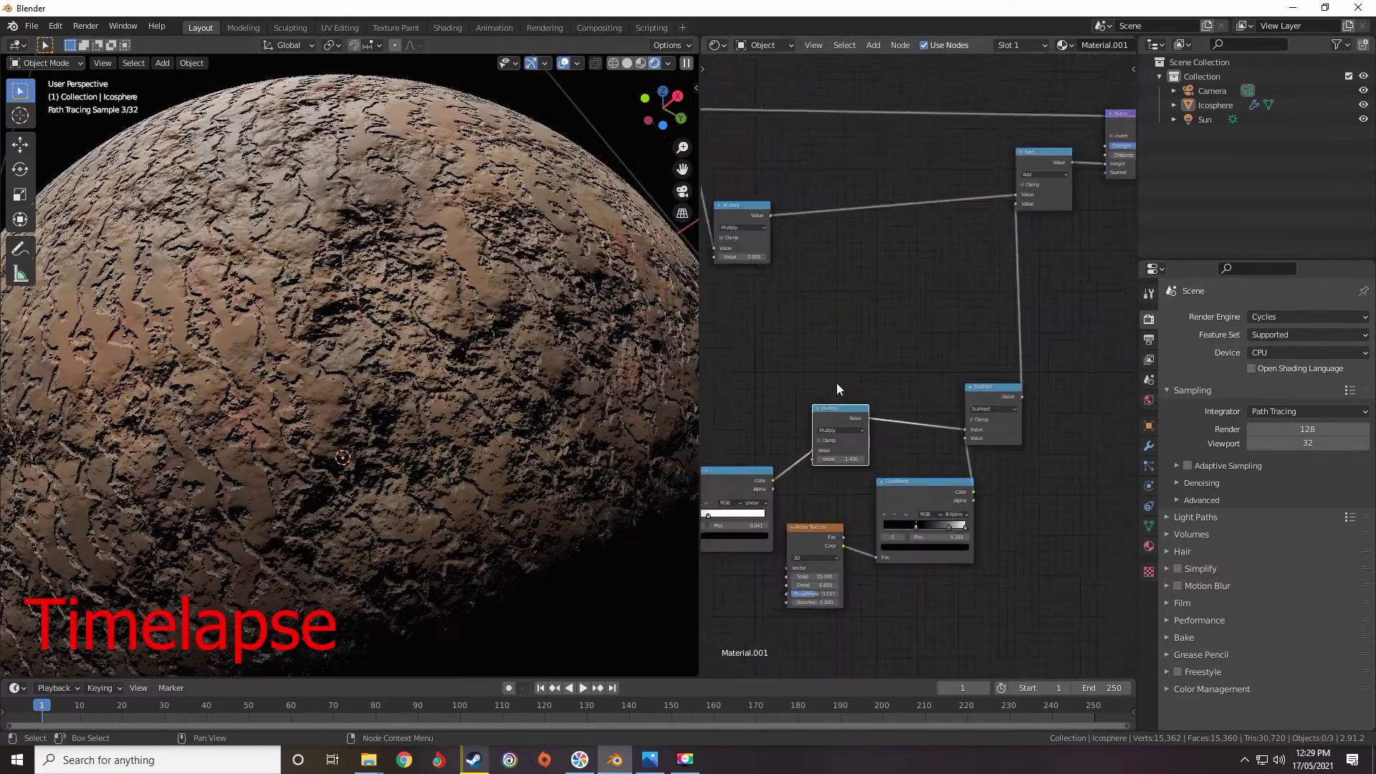
# Set the Value of the Multiply node after the wave ColorRamp to 0.
pyautogui.scroll(3, 816, 419)
pyautogui.moveTo(724, 427); pyautogui.dragTo(708, 389, button='middle')
pyautogui.scroll(3, 796, 430)
pyautogui.moveTo(806, 450)
pyautogui.mouseDown()
pyautogui.moveTo(821, 450)
pyautogui.moveTo(785, 450)
pyautogui.mouseUp()
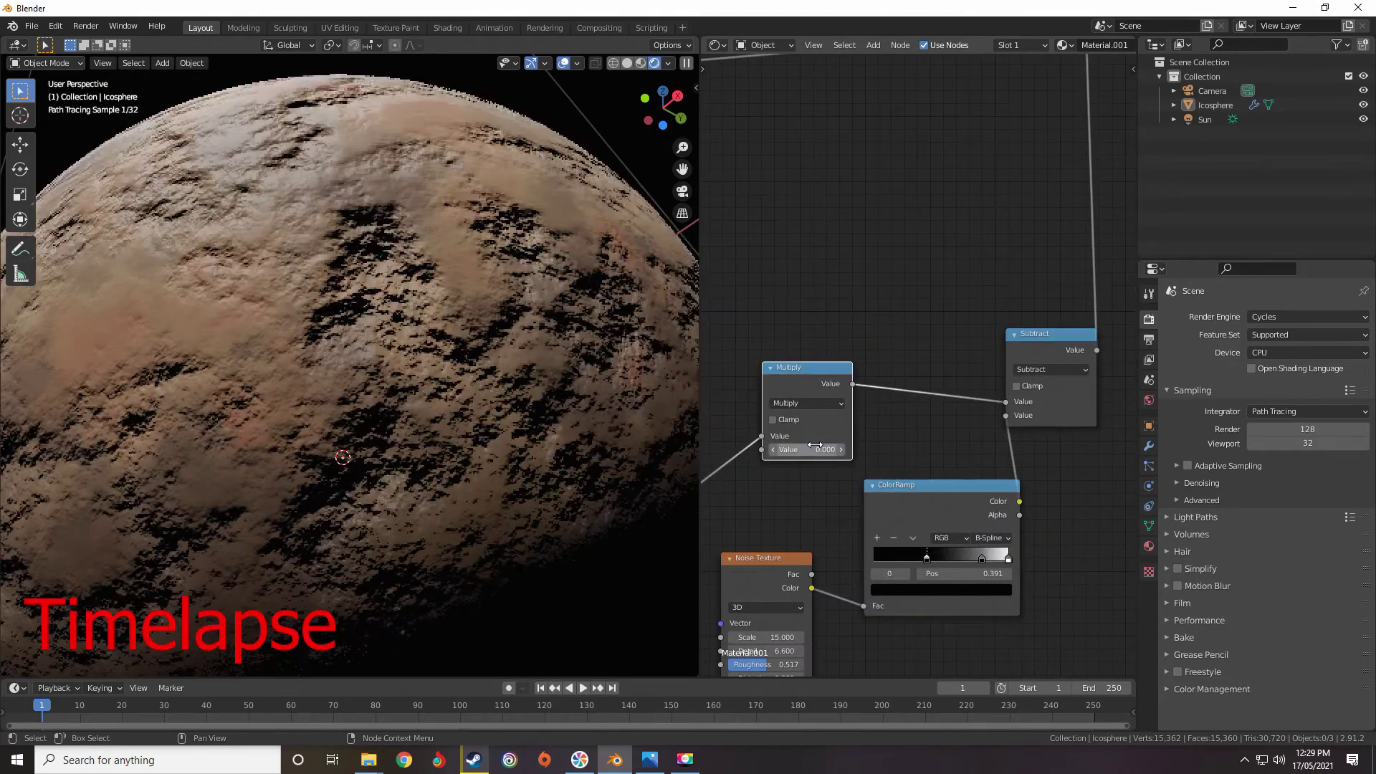
# Change the operation of the Math node feeding the Bump, and set the node combining the wave and noise branches to Add.
pyautogui.scroll(-4, 932, 344)
pyautogui.moveTo(1054, 228); pyautogui.dragTo(965, 354, button='middle')
pyautogui.scroll(3, 939, 366)
pyautogui.click(1002, 178)
pyautogui.click(645, 233)
pyautogui.scroll(3, 936, 427)
pyautogui.click(933, 433)
pyautogui.click(509, 477)
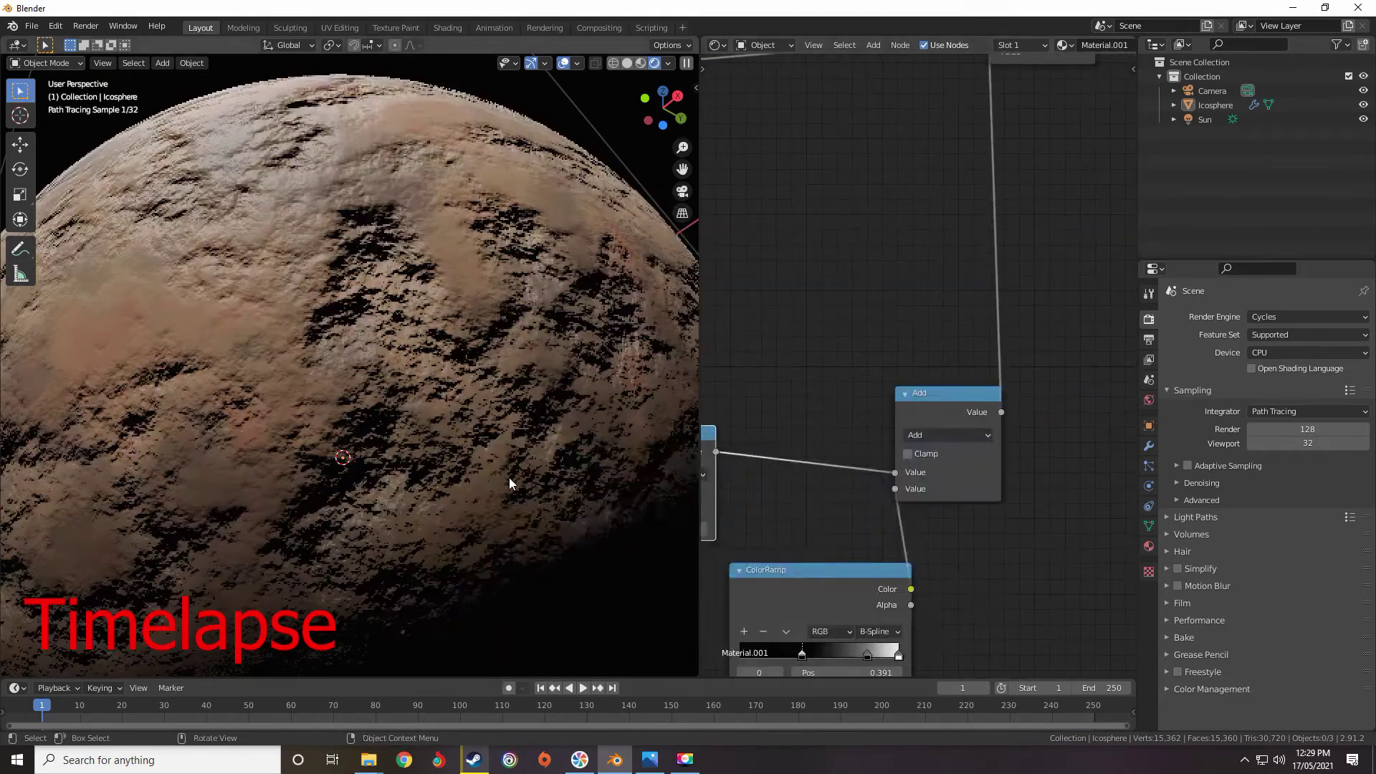
# Cycle the combining Math node through operations including Divide and Maximum, and leave it on Minimum.
pyautogui.click(935, 435)
pyautogui.click(515, 513)
pyautogui.click(936, 435)
pyautogui.click(560, 500)
pyautogui.click(935, 435)
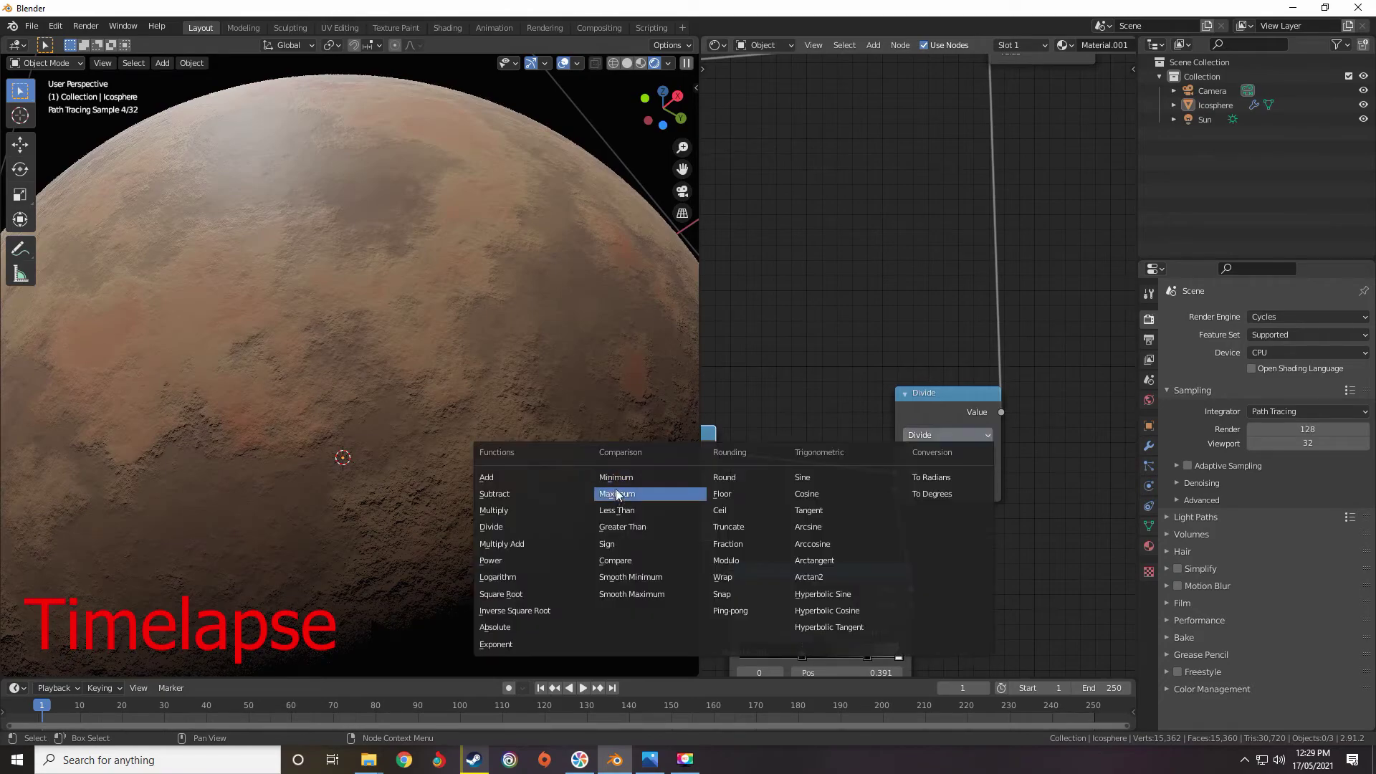
pyautogui.click(614, 492)
pyautogui.click(935, 435)
pyautogui.click(618, 474)
# Set the Value of the Multiply node after the wave ColorRamp to 0.8.
pyautogui.scroll(-3, 769, 454)
pyautogui.moveTo(770, 455); pyautogui.dragTo(925, 369, button='middle')
pyautogui.moveTo(850, 425); pyautogui.dragTo(866, 425)
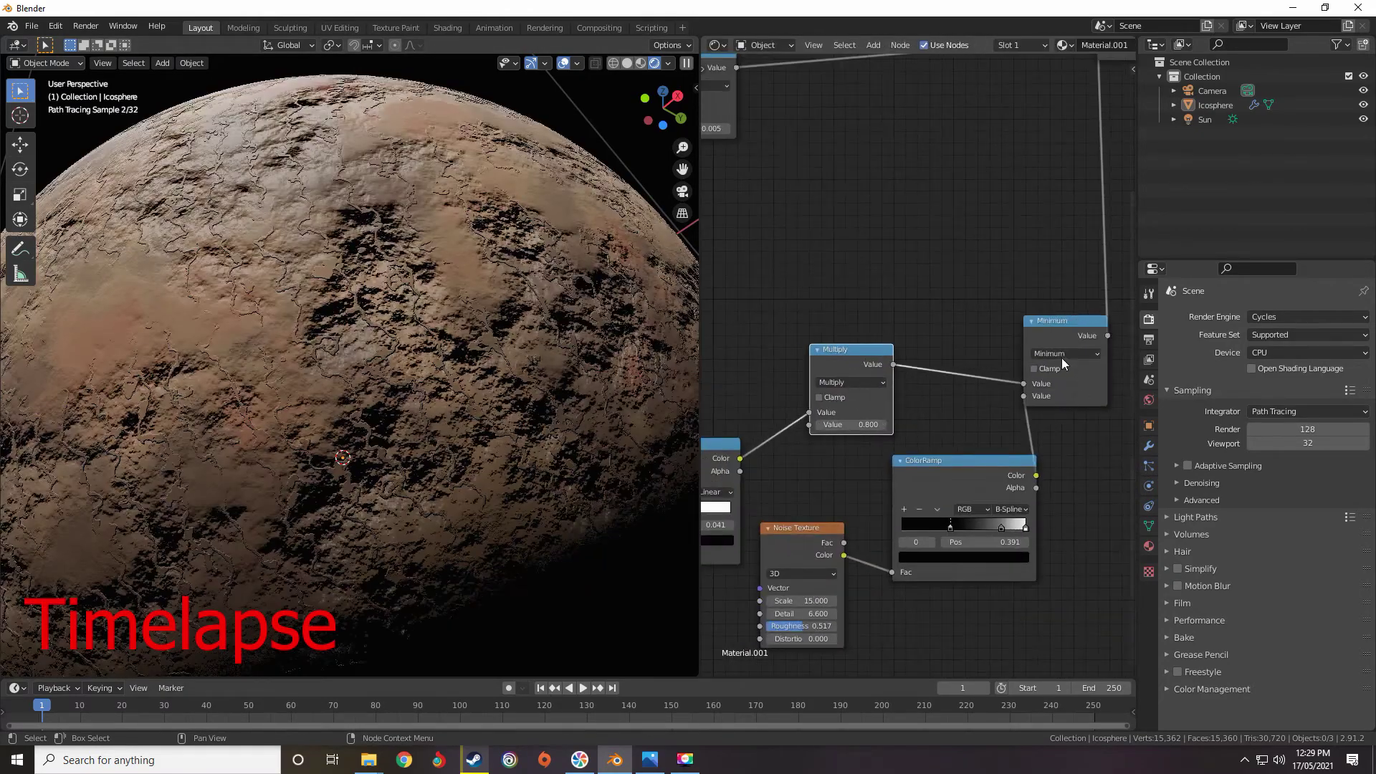
# Set the Math node combining the wave and noise branches to Maximum and inspect the cracks up close.
pyautogui.click(1061, 355)
pyautogui.click(821, 395)
pyautogui.moveTo(844, 317)
pyautogui.mouseDown(button='middle')
pyautogui.moveTo(930, 311)
pyautogui.moveTo(776, 406)
pyautogui.moveTo(778, 369)
pyautogui.mouseUp(button='middle')
pyautogui.scroll(5, 591, 415)
pyautogui.scroll(-1, 936, 344)
pyautogui.scroll(3, 902, 306)
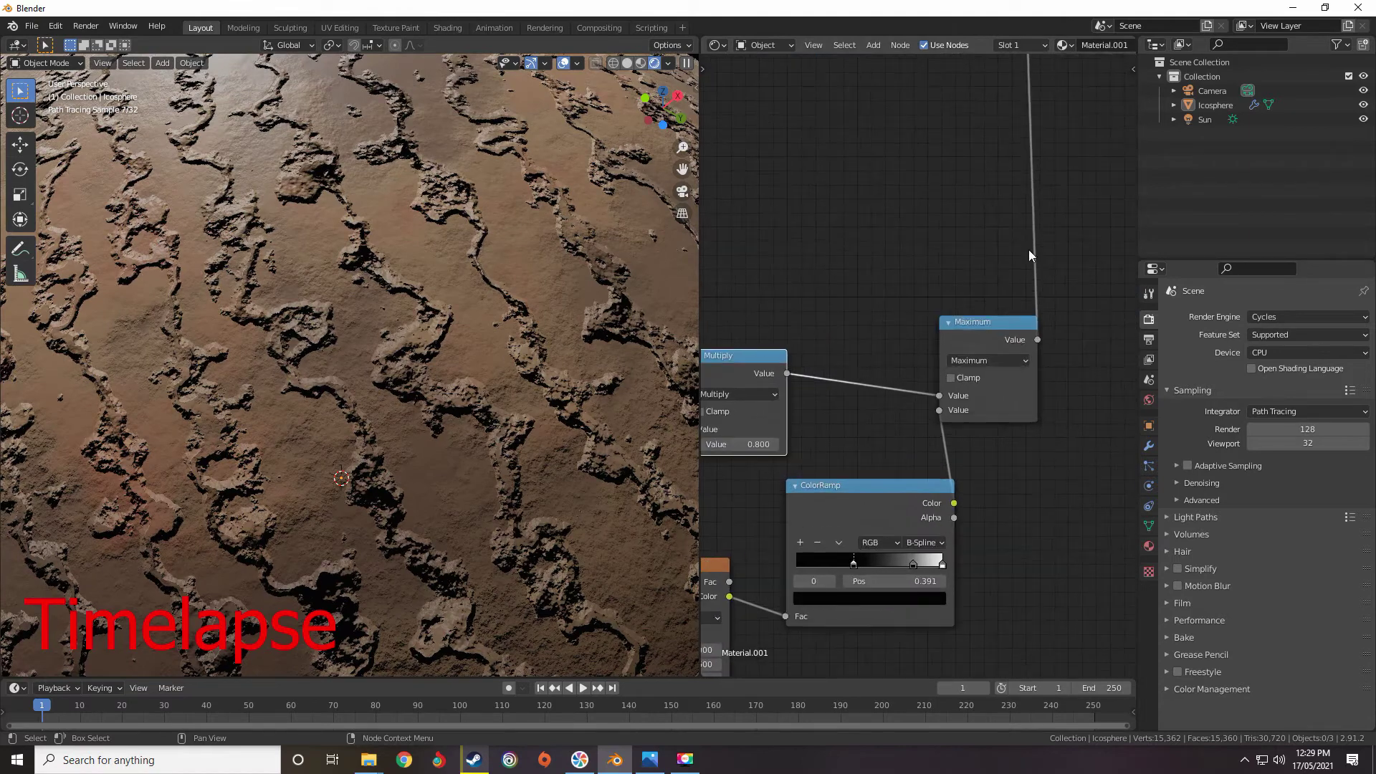
# Set the Math node feeding the Bump to Add and check the relief on the planet.
pyautogui.moveTo(926, 177); pyautogui.dragTo(911, 392, button='middle')
pyautogui.scroll(-1, 911, 392)
pyautogui.click(1033, 188)
pyautogui.click(655, 223)
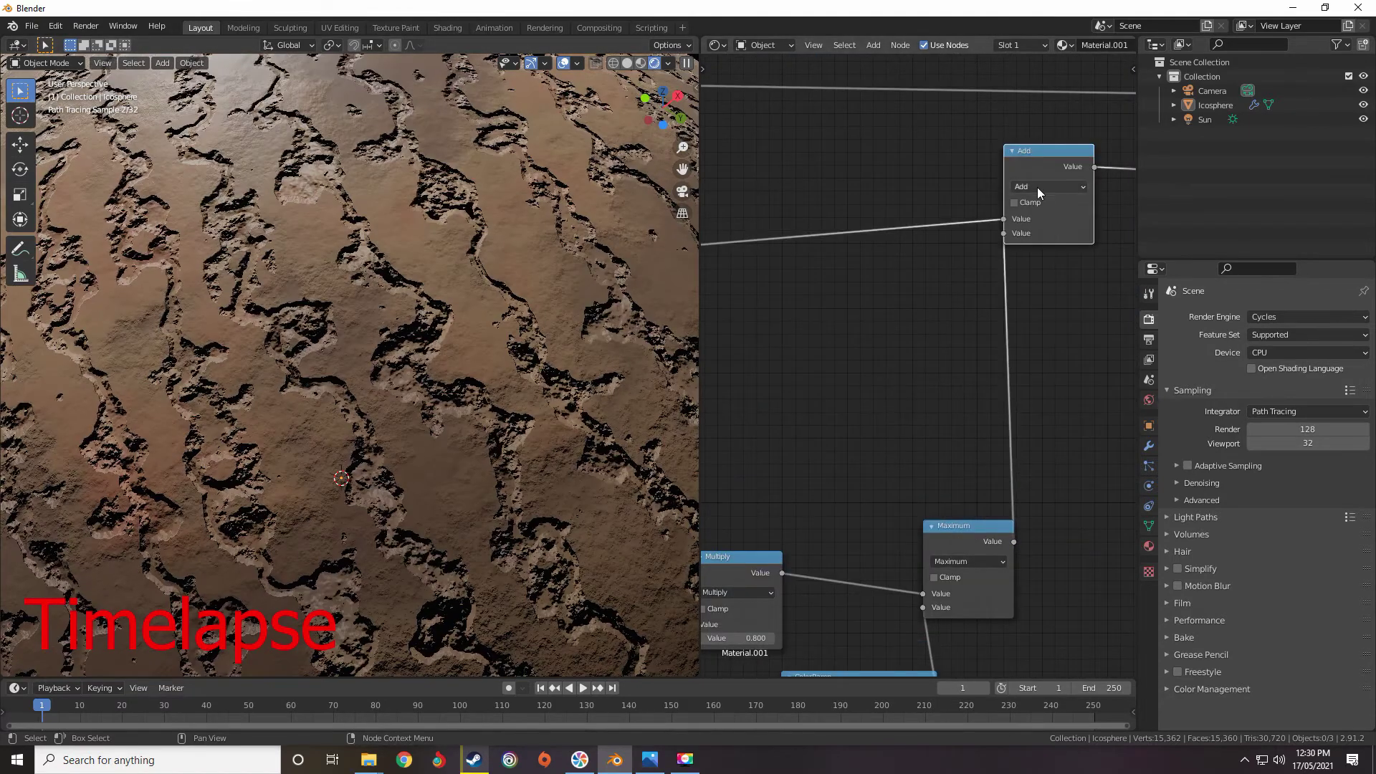
pyautogui.click(1036, 188)
pyautogui.scroll(-4, 430, 363)
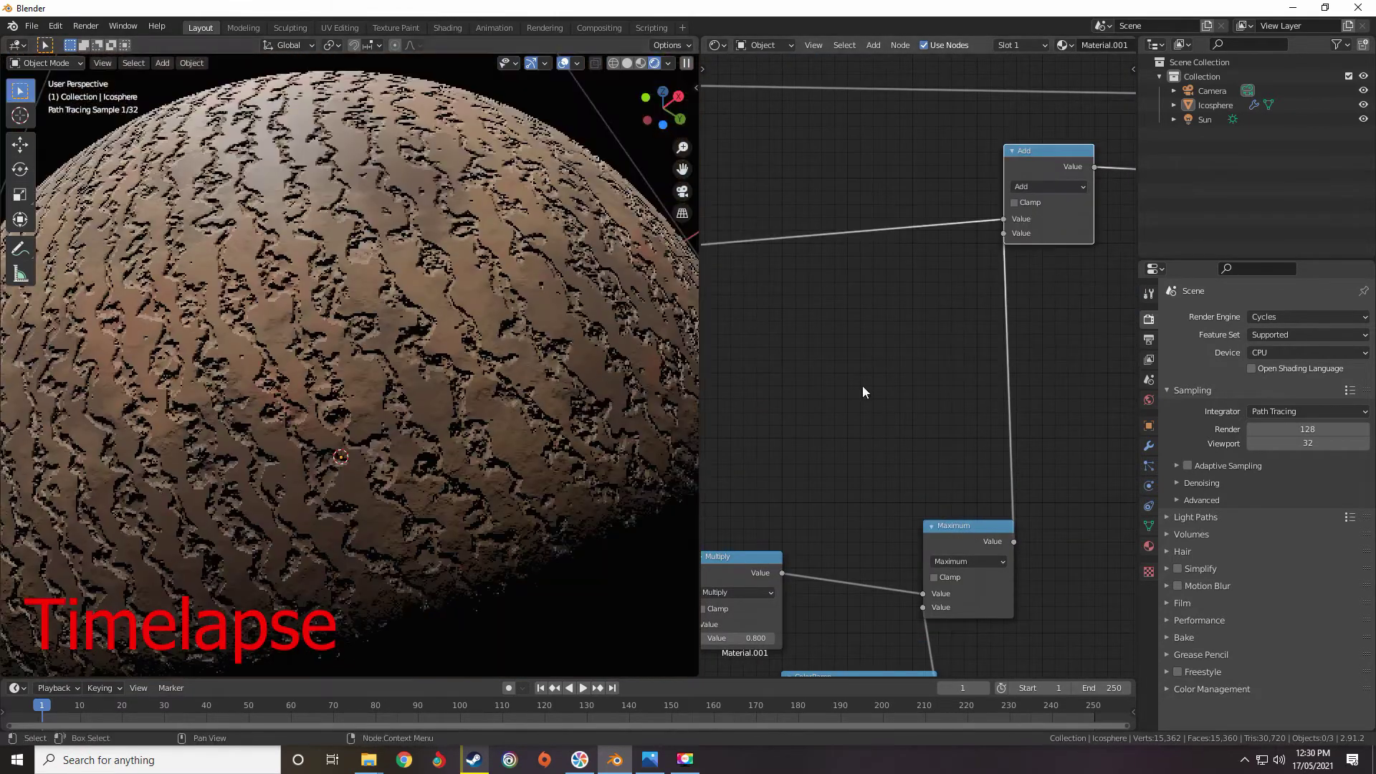
# Set the Math node combining the wave and noise branches to Multiply.
pyautogui.moveTo(836, 527); pyautogui.dragTo(939, 323, button='middle')
pyautogui.scroll(-1, 939, 322)
pyautogui.scroll(2, 1032, 344)
pyautogui.moveTo(1054, 348); pyautogui.dragTo(1007, 360, button='middle')
pyautogui.click(1005, 361)
pyautogui.click(624, 431)
# Change the combining Math node to Power and move the noise ColorRamp's black stop to position 0.282.
pyautogui.click(1001, 362)
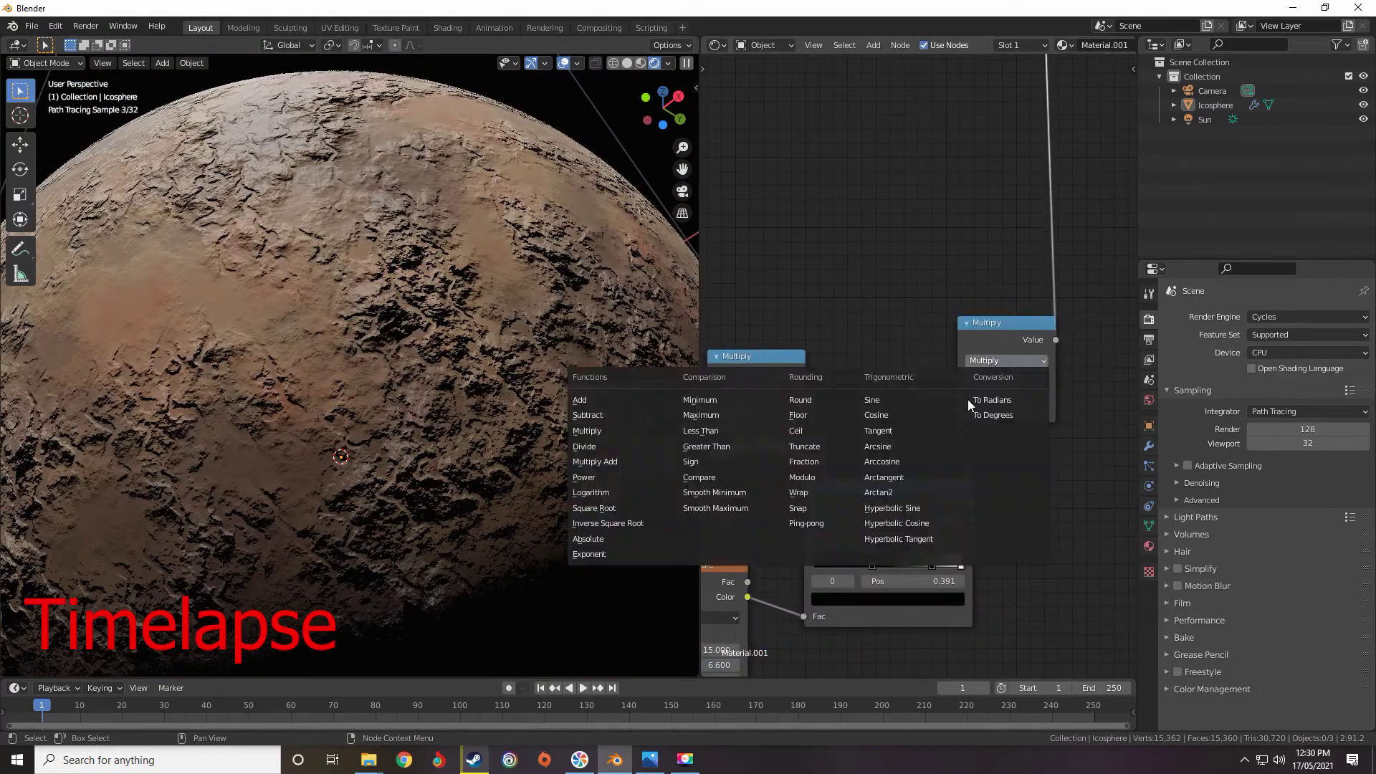
pyautogui.click(999, 361)
pyautogui.click(596, 479)
pyautogui.moveTo(833, 473); pyautogui.dragTo(877, 404, button='middle')
pyautogui.scroll(1, 877, 404)
pyautogui.moveTo(913, 502)
pyautogui.mouseDown()
pyautogui.moveTo(962, 494)
pyautogui.moveTo(827, 503)
pyautogui.moveTo(923, 502)
pyautogui.moveTo(896, 500)
pyautogui.mouseUp()
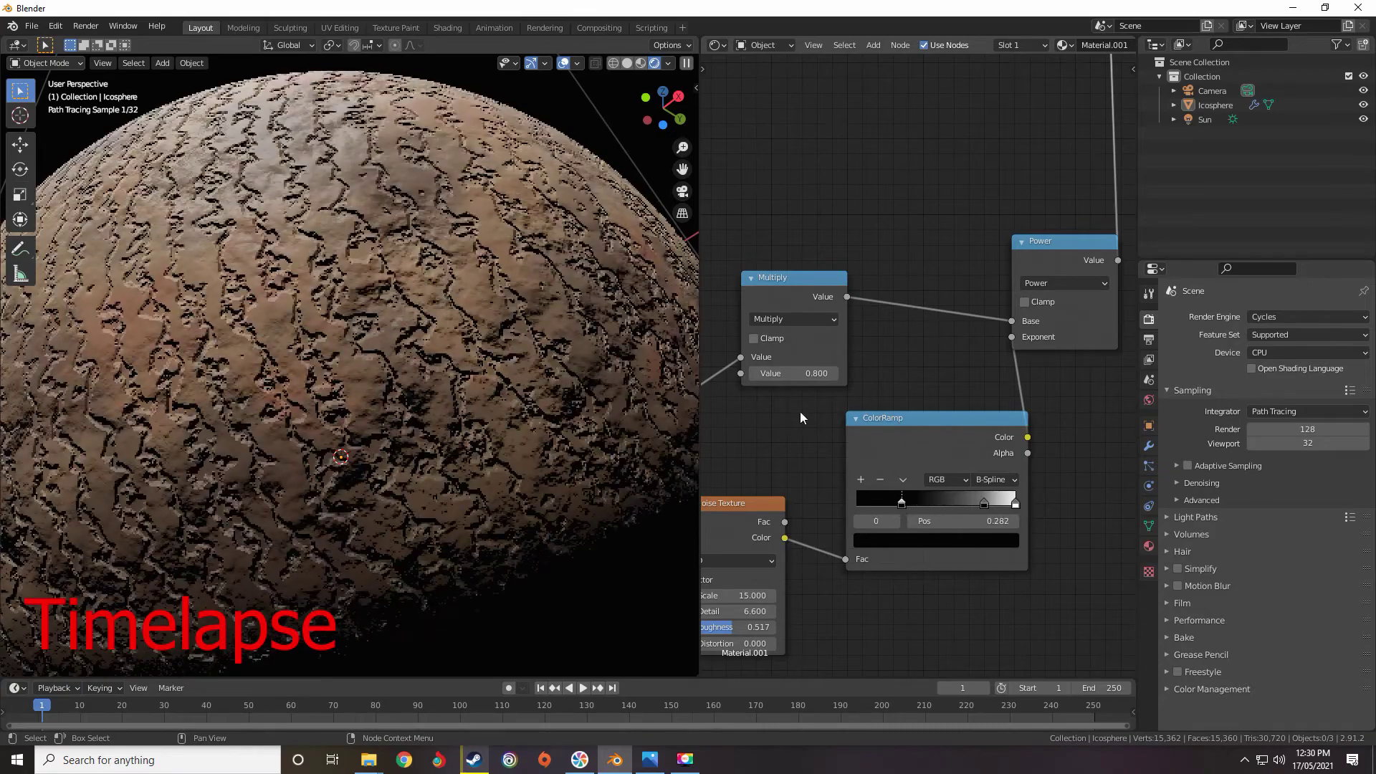
# Try to preview the wave ColorRamp on the planet by linking it to the Material Output.
pyautogui.moveTo(777, 415); pyautogui.dragTo(1104, 337, button='middle')
pyautogui.scroll(1, 1004, 358)
pyautogui.moveTo(896, 405); pyautogui.dragTo(1025, 394)
pyautogui.scroll(-7, 914, 441)
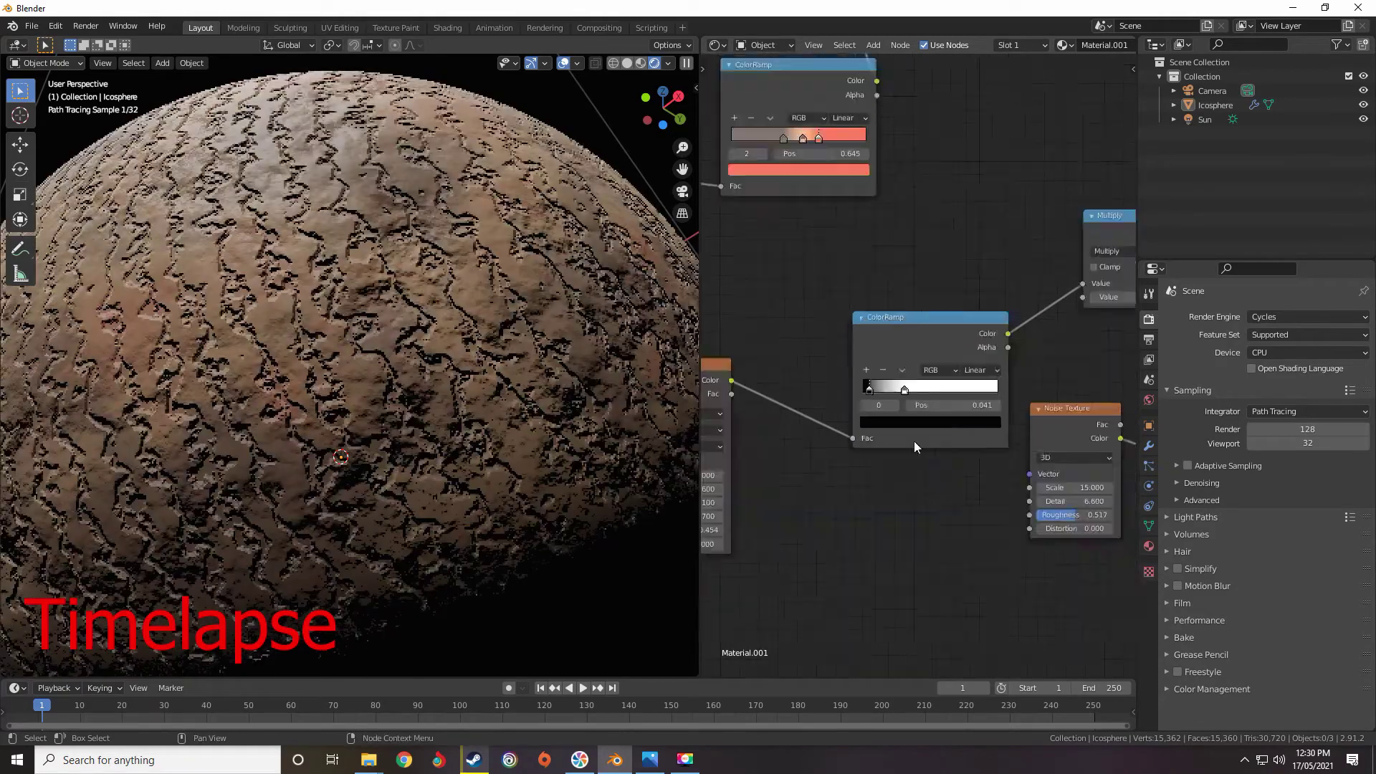
pyautogui.moveTo(706, 444); pyautogui.dragTo(1098, 343)
pyautogui.hotkey('ctrl', 'z')
# Preview the Power node's output through the Material Output and move the noise ColorRamp's black stop further along the ramp.
pyautogui.moveTo(760, 453); pyautogui.dragTo(888, 355, button='middle')
pyautogui.scroll(10, 888, 355)
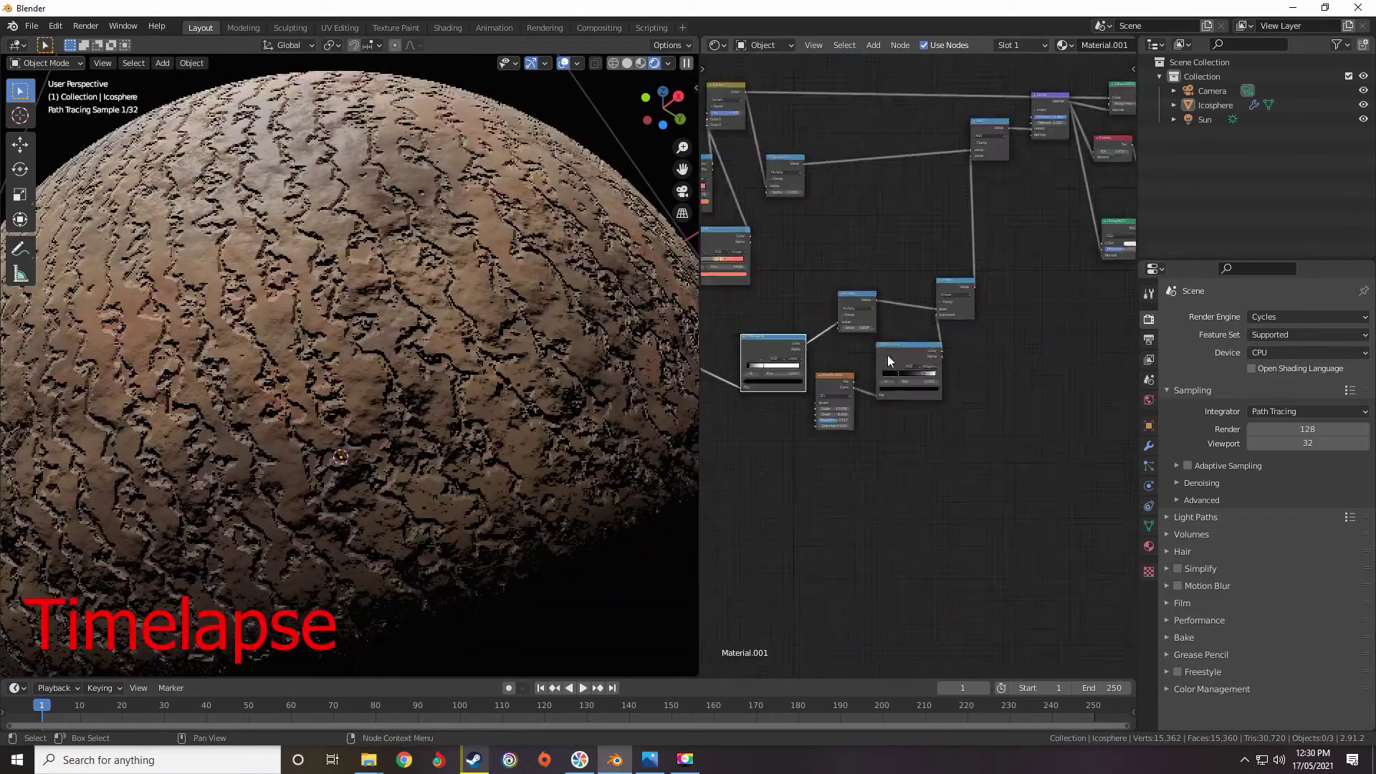
pyautogui.scroll(-10, 987, 363)
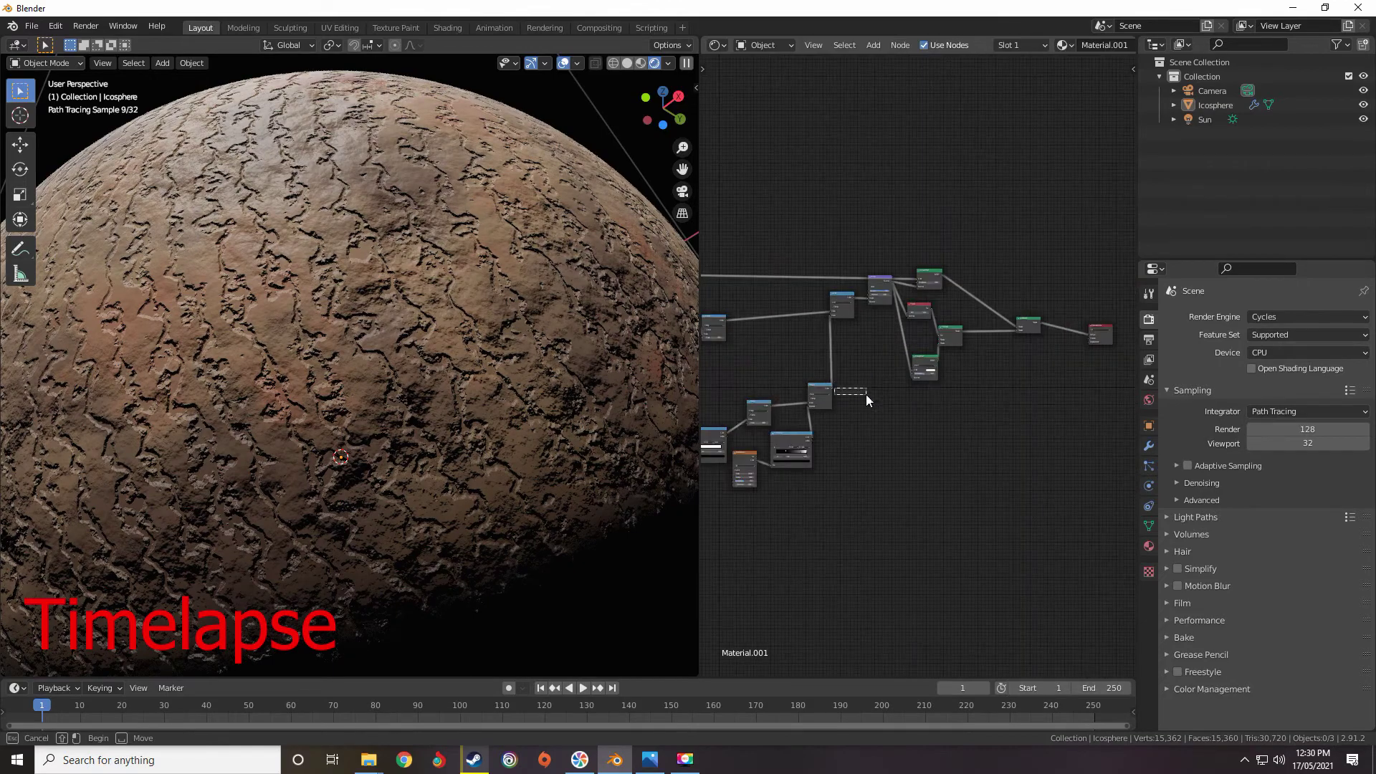
pyautogui.moveTo(831, 387); pyautogui.dragTo(1088, 333)
pyautogui.scroll(7, 1101, 325)
pyautogui.moveTo(1101, 325); pyautogui.dragTo(846, 391, button='middle')
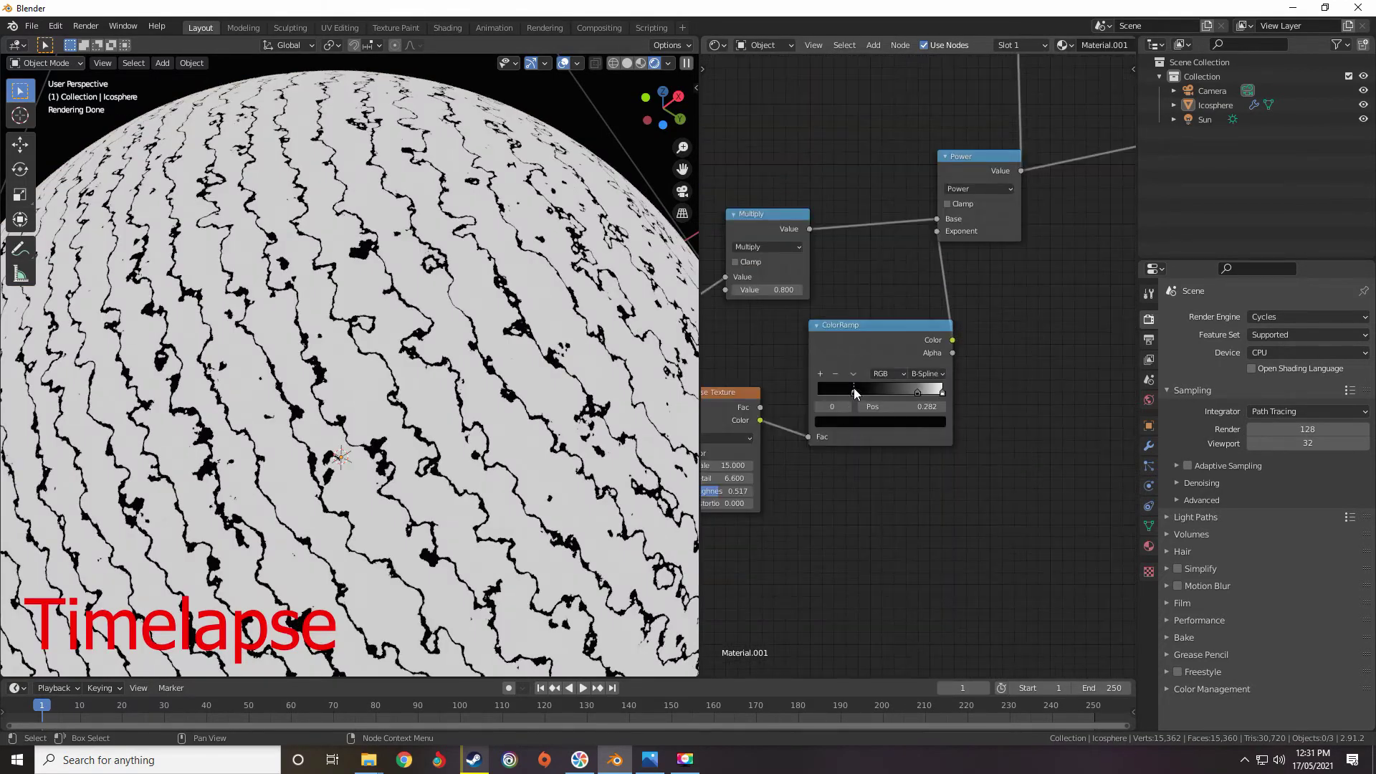
pyautogui.moveTo(854, 388); pyautogui.dragTo(890, 390)
# Restore the final shader as the Material Output's surface and check the Add node feeding the Bump.
pyautogui.scroll(-7, 932, 359)
pyautogui.moveTo(1090, 230); pyautogui.dragTo(774, 337, button='middle')
pyautogui.scroll(1, 1008, 290)
pyautogui.keyDown('ctrl'); pyautogui.keyDown('shift'); pyautogui.click(1008, 279); pyautogui.keyUp('shift'); pyautogui.keyUp('ctrl')
pyautogui.moveTo(1038, 311); pyautogui.dragTo(763, 475, button='middle')
pyautogui.scroll(1, 827, 384)
pyautogui.scroll(-3, 827, 384)
pyautogui.moveTo(827, 385); pyautogui.dragTo(1019, 233, button='middle')
pyautogui.scroll(5, 1025, 226)
pyautogui.scroll(4, 953, 295)
pyautogui.moveTo(952, 296); pyautogui.dragTo(966, 268, button='middle')
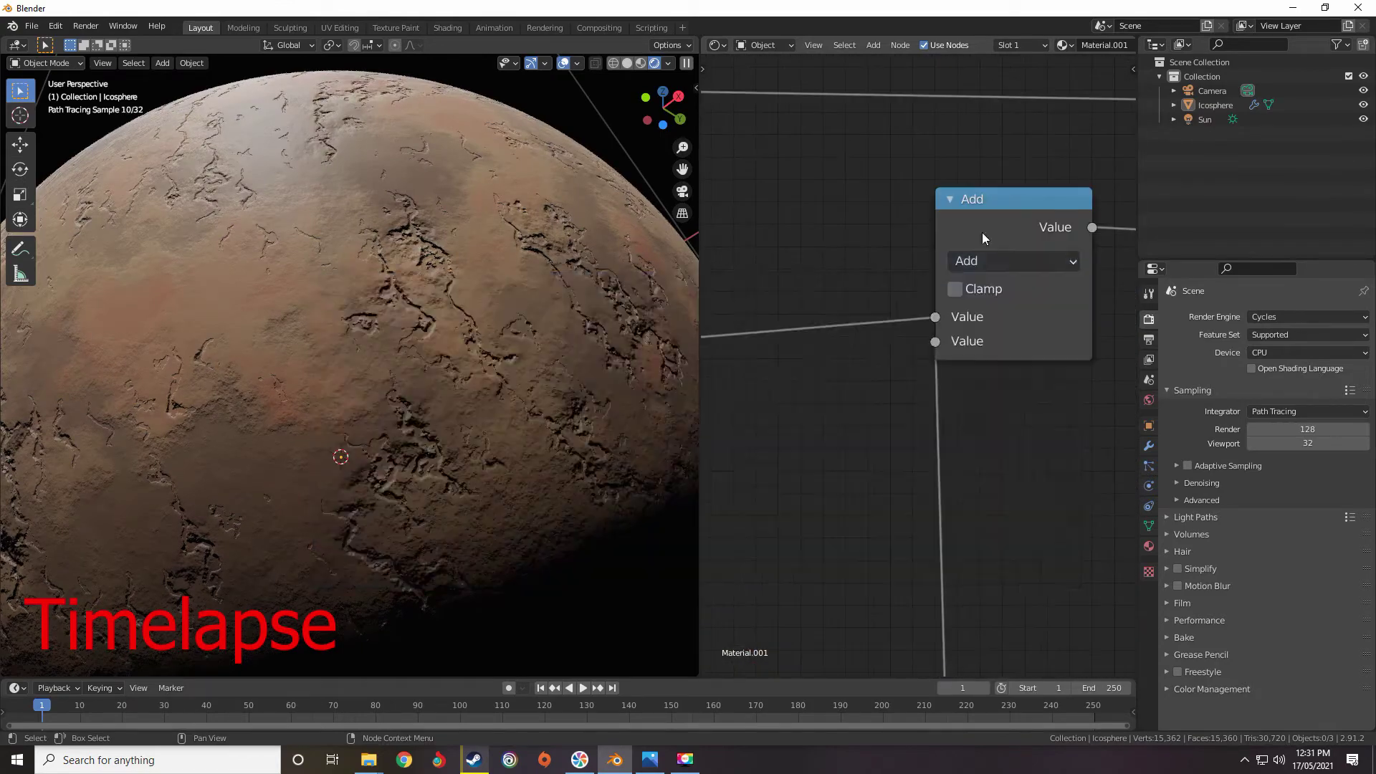
# Set the Value of the Multiply node after the wave ColorRamp to 1.8.
pyautogui.scroll(-10, 982, 233)
pyautogui.moveTo(969, 510); pyautogui.dragTo(1059, 297, button='middle')
pyautogui.moveTo(807, 316); pyautogui.dragTo(900, 230, button='middle')
pyautogui.scroll(9, 900, 230)
pyautogui.moveTo(946, 373); pyautogui.dragTo(979, 373)
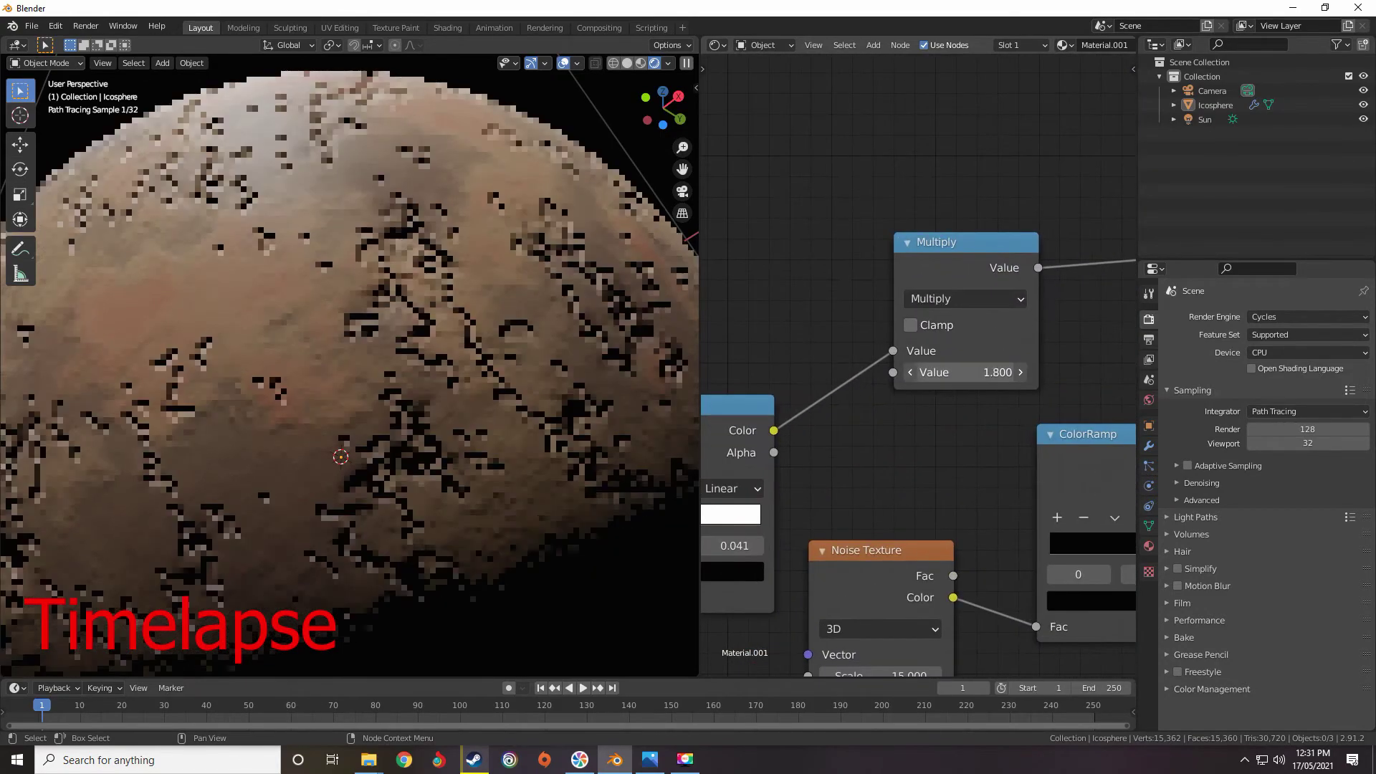
pyautogui.scroll(-3, 946, 372)
pyautogui.moveTo(1104, 280); pyautogui.dragTo(860, 330, button='middle')
pyautogui.scroll(4, 917, 305)
pyautogui.click(924, 312)
pyautogui.scroll(-9, 924, 312)
pyautogui.moveTo(814, 469); pyautogui.dragTo(961, 312, button='middle')
pyautogui.scroll(5, 960, 311)
pyautogui.moveTo(1026, 228); pyautogui.dragTo(845, 406, button='middle')
pyautogui.click(958, 269)
# Set the wave branch's Multiply Value to 1.2 and the noise ColorRamp's black stop to position 0.532.
pyautogui.moveTo(715, 502); pyautogui.dragTo(850, 441, button='middle')
pyautogui.scroll(-4, 628, 443)
pyautogui.moveTo(628, 443); pyautogui.dragTo(585, 443, button='middle')
pyautogui.moveTo(969, 479); pyautogui.dragTo(943, 485)
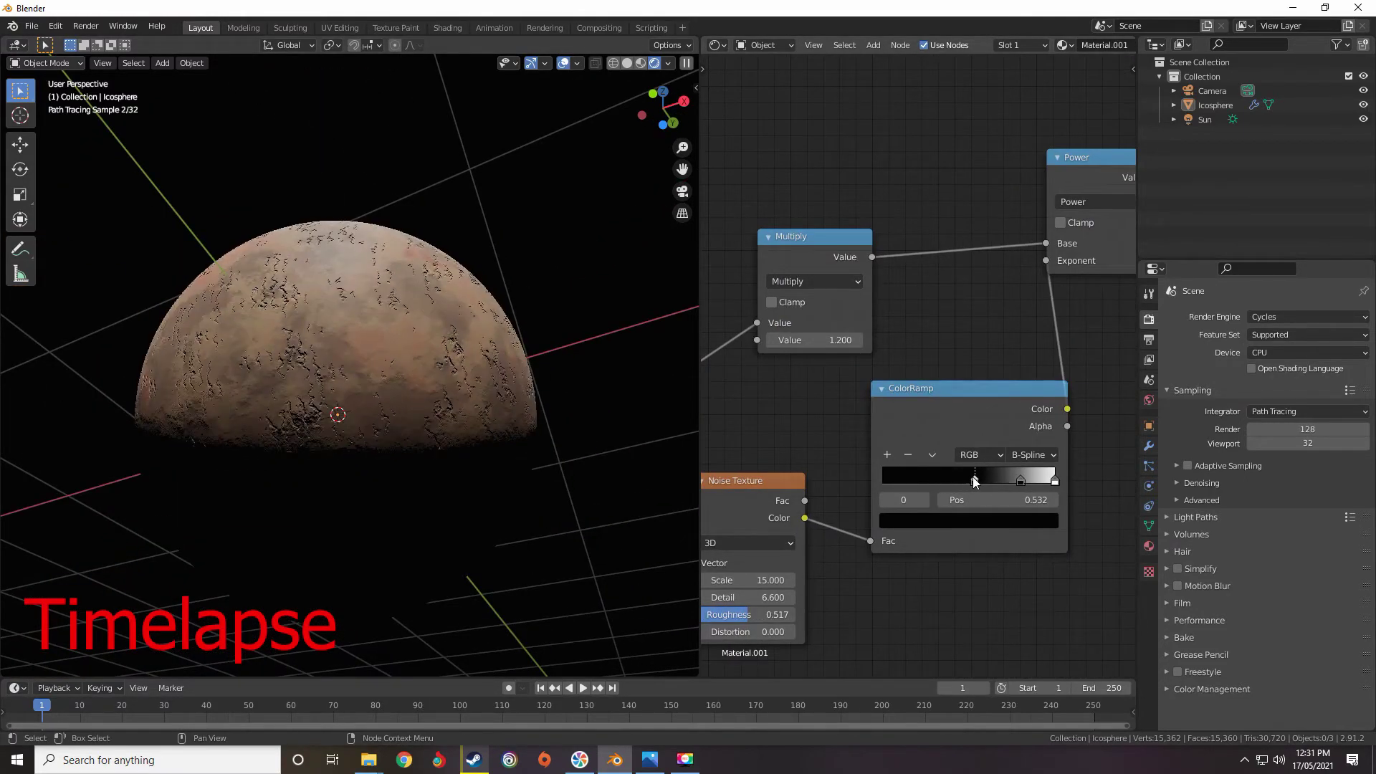
# Set the Wave Texture's Scale to 14.5 and its Detail Roughness to 0.438.
pyautogui.moveTo(760, 459); pyautogui.dragTo(1104, 380, button='middle')
pyautogui.scroll(1, 858, 381)
pyautogui.moveTo(858, 382); pyautogui.dragTo(1011, 320, button='middle')
pyautogui.moveTo(502, 412); pyautogui.dragTo(625, 409, button='middle')
pyautogui.moveTo(829, 393); pyautogui.dragTo(1076, 368, button='middle')
pyautogui.scroll(1, 971, 416)
pyautogui.moveTo(971, 420); pyautogui.dragTo(1018, 450)
pyautogui.scroll(5, 596, 466)
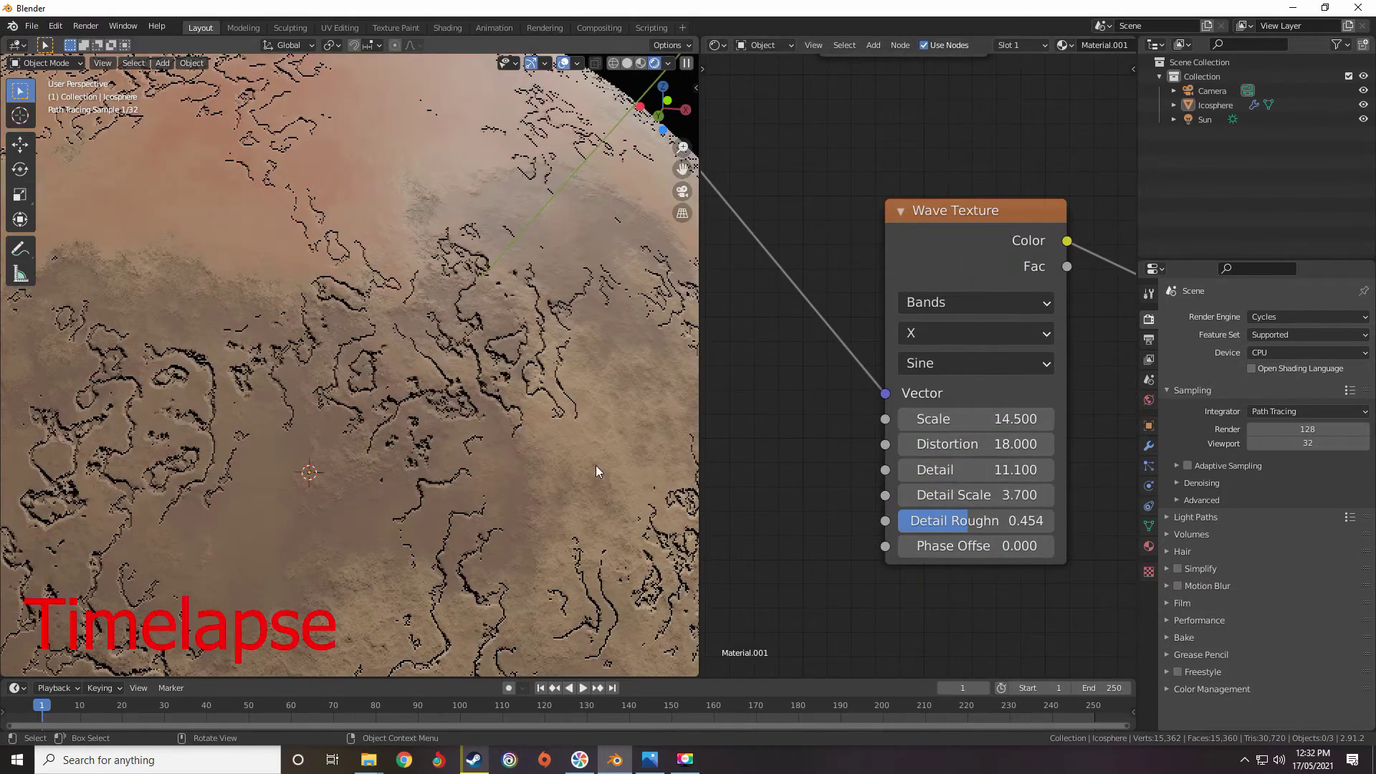
pyautogui.moveTo(967, 521); pyautogui.dragTo(965, 522)
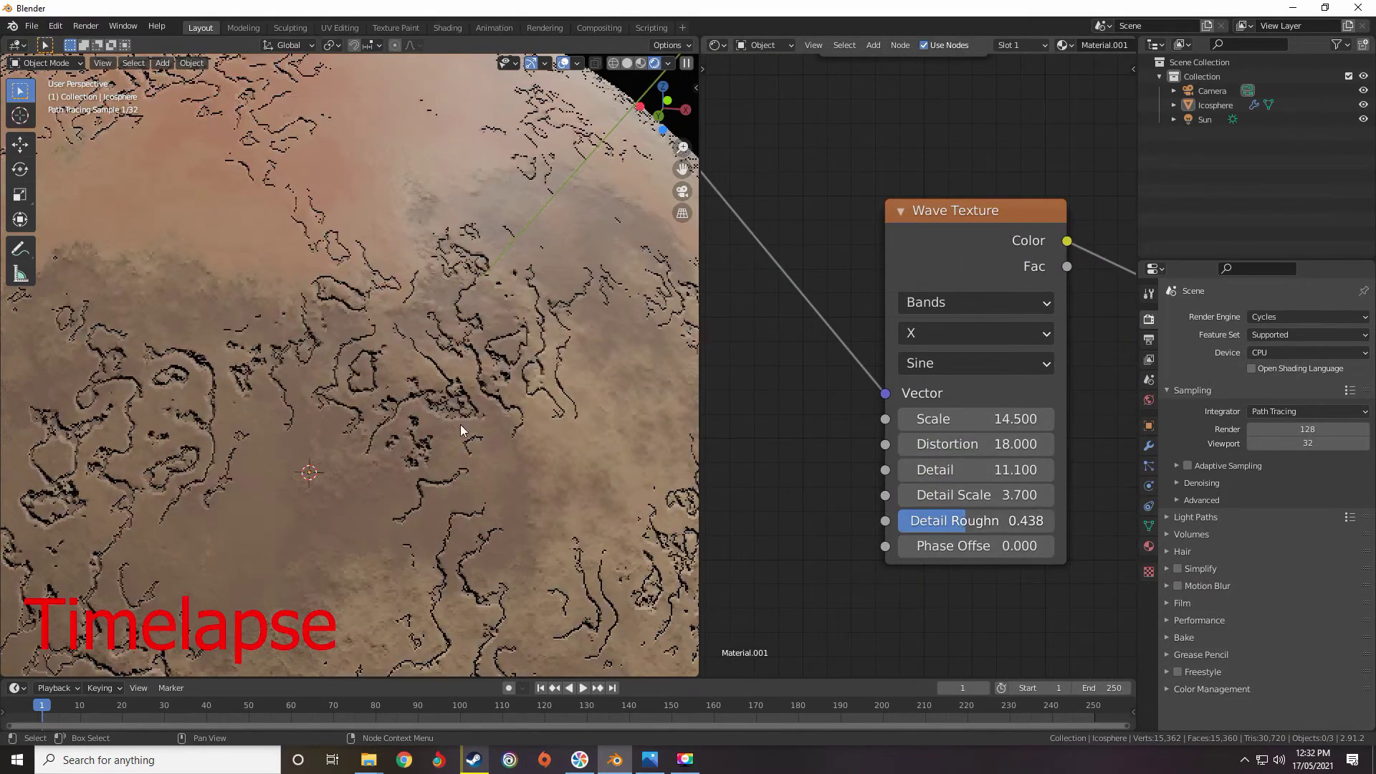
# Examine how the cracks are distributed across the whole planet.
pyautogui.scroll(-6, 460, 425)
pyautogui.scroll(-2, 738, 247)
pyautogui.moveTo(932, 358); pyautogui.dragTo(814, 326, button='middle')
pyautogui.moveTo(459, 355); pyautogui.dragTo(543, 423, button='middle')
pyautogui.moveTo(955, 281); pyautogui.dragTo(749, 372, button='middle')
pyautogui.scroll(-4, 753, 372)
pyautogui.moveTo(885, 374); pyautogui.dragTo(852, 367, button='middle')
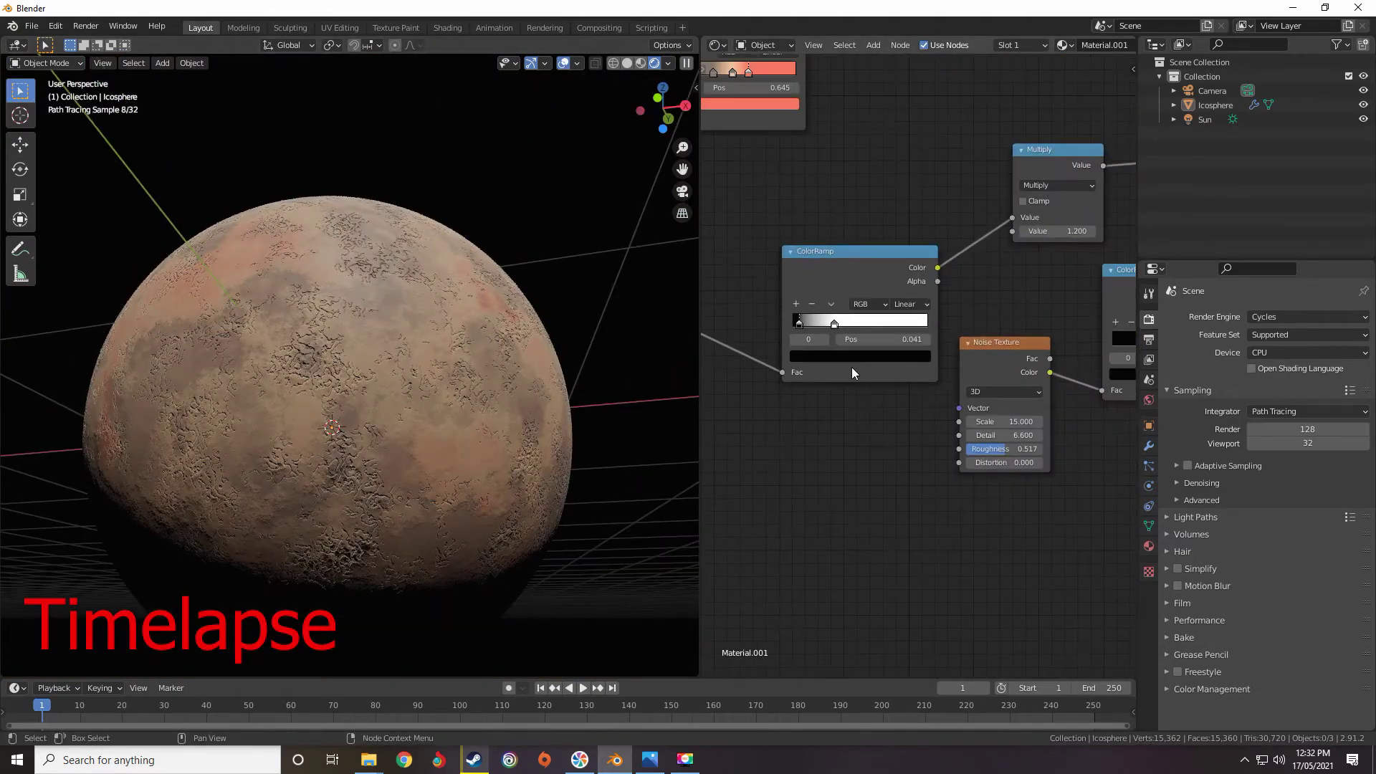
# Try a different Scale on the Noise Texture that feeds the mask ColorRamp, and undo it.
pyautogui.scroll(4, 954, 380)
pyautogui.moveTo(955, 379); pyautogui.dragTo(861, 270, button='middle')
pyautogui.scroll(4, 922, 365)
pyautogui.moveTo(938, 314); pyautogui.dragTo(1001, 365)
pyautogui.hotkey('ctrl', 'z')
pyautogui.hotkey('ctrl', 'z')
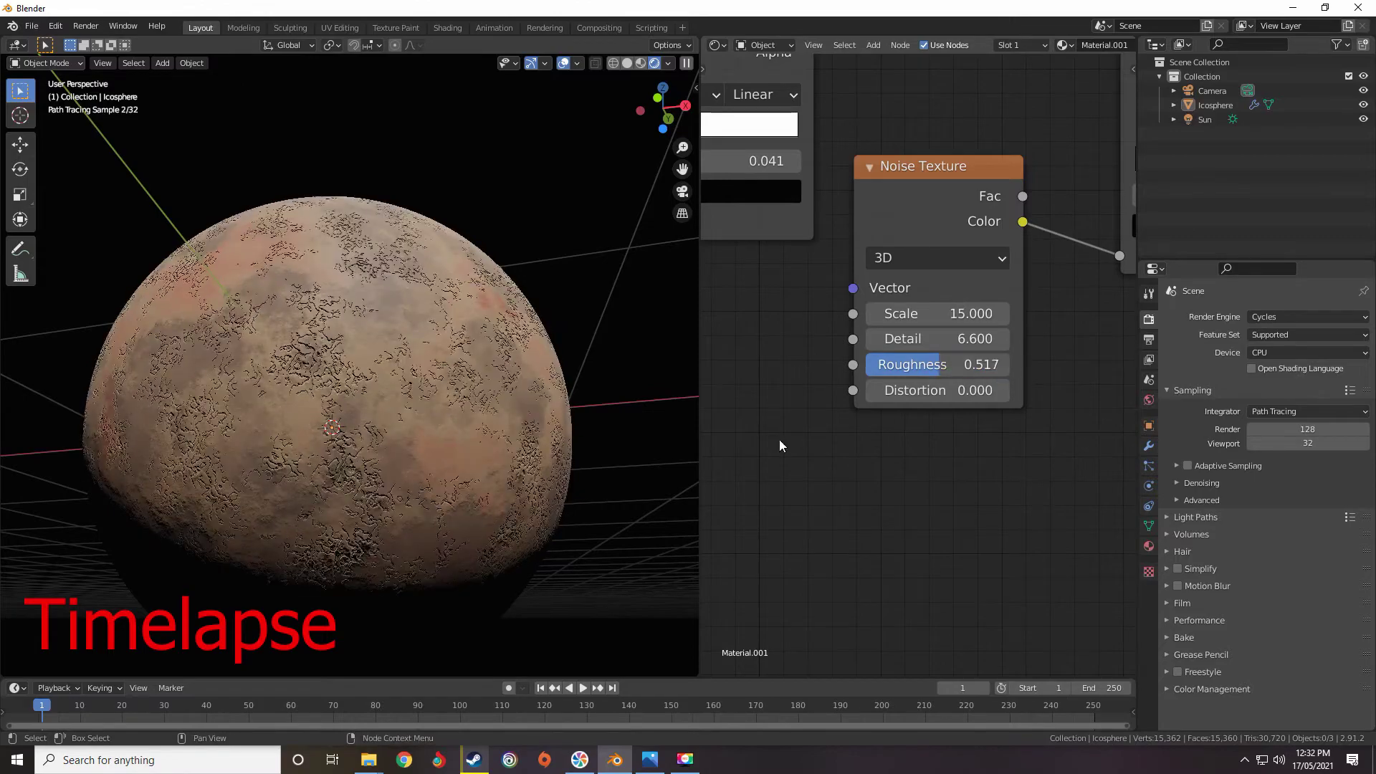
# Move the middle stop of the noise mask ColorRamp to position 0.941.
pyautogui.scroll(-1, 860, 416)
pyautogui.moveTo(953, 303); pyautogui.dragTo(920, 349, button='middle')
pyautogui.scroll(3, 931, 393)
pyautogui.scroll(-1, 920, 353)
pyautogui.moveTo(1117, 243); pyautogui.dragTo(919, 349, button='middle')
pyautogui.moveTo(919, 349); pyautogui.dragTo(1123, 361)
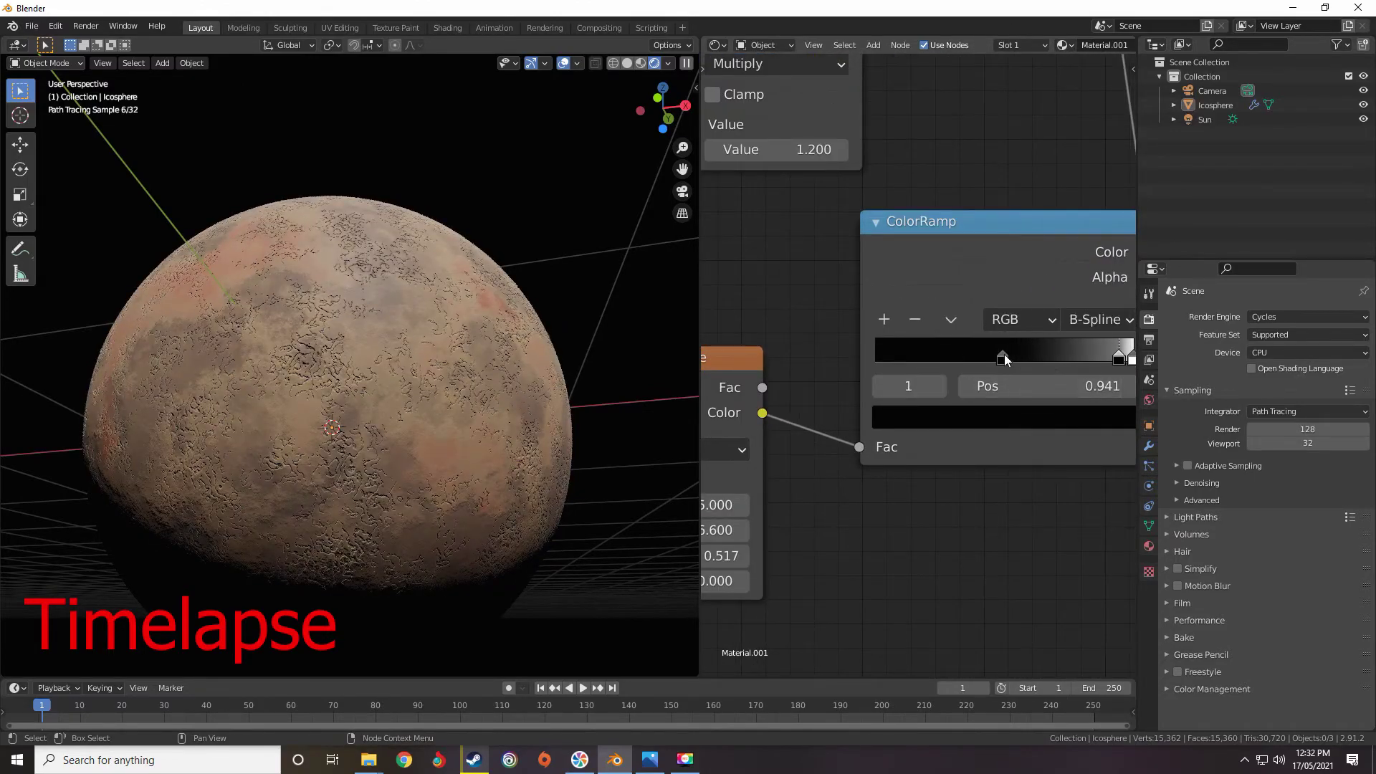
# Try a lower Scale and a Roughness of 0.117 on the mask Noise Texture, undoing both changes.
pyautogui.moveTo(829, 502); pyautogui.dragTo(1017, 385, button='middle')
pyautogui.scroll(3, 918, 359)
pyautogui.moveTo(874, 394); pyautogui.dragTo(807, 394)
pyautogui.hotkey('ctrl', 'z')
pyautogui.moveTo(860, 469); pyautogui.dragTo(787, 469)
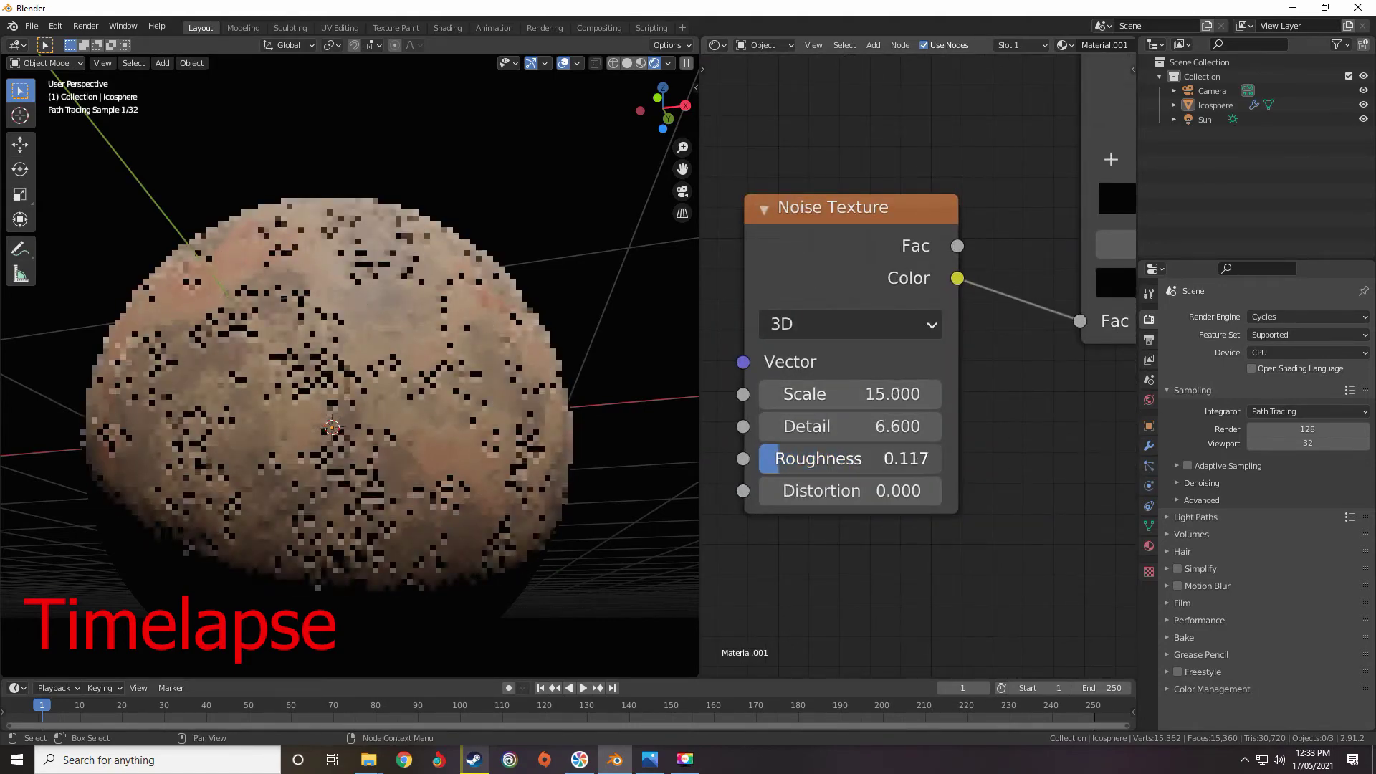
pyautogui.hotkey('ctrl', 'z')
# Set the Wave Texture's Scale to 8.7.
pyautogui.scroll(-15, 816, 407)
pyautogui.moveTo(746, 340); pyautogui.dragTo(934, 369, button='middle')
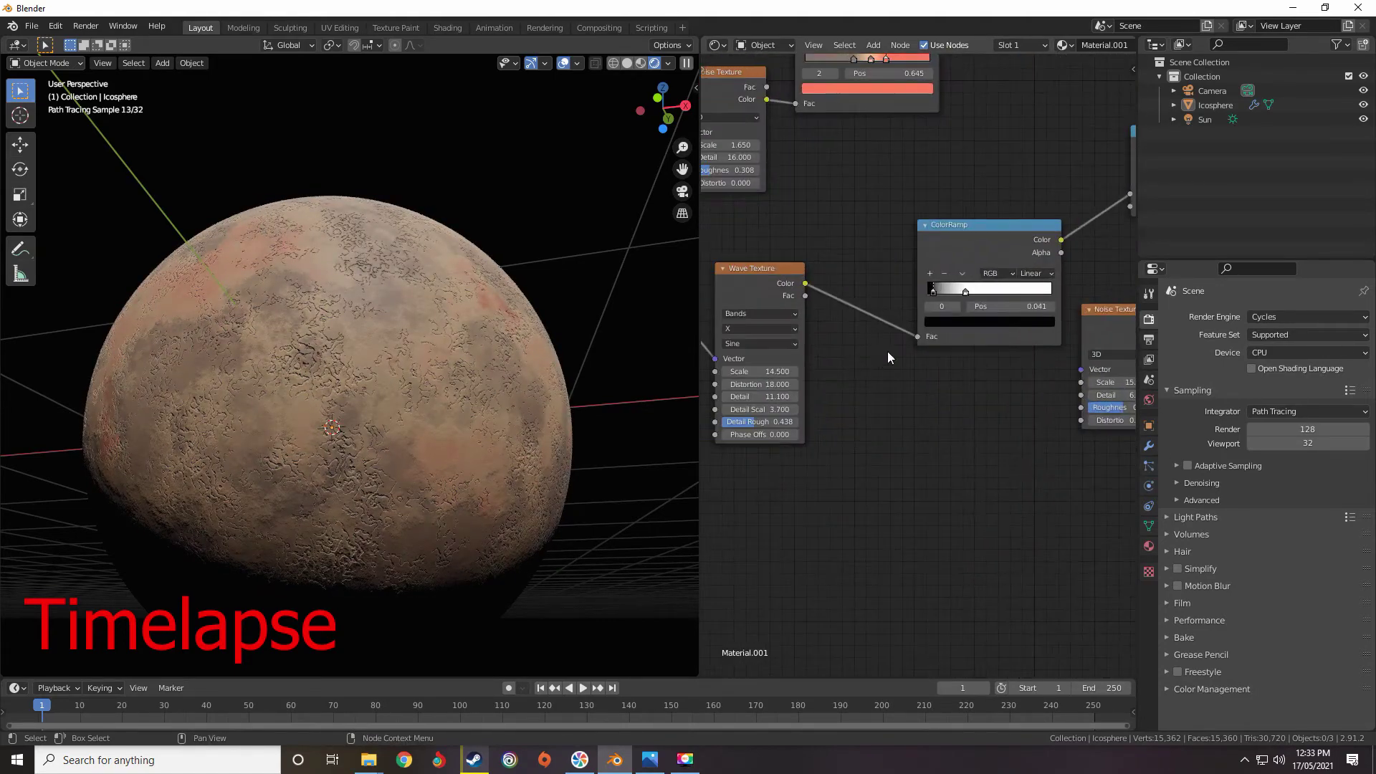
pyautogui.scroll(3, 889, 358)
pyautogui.moveTo(975, 402); pyautogui.dragTo(883, 403, button='middle')
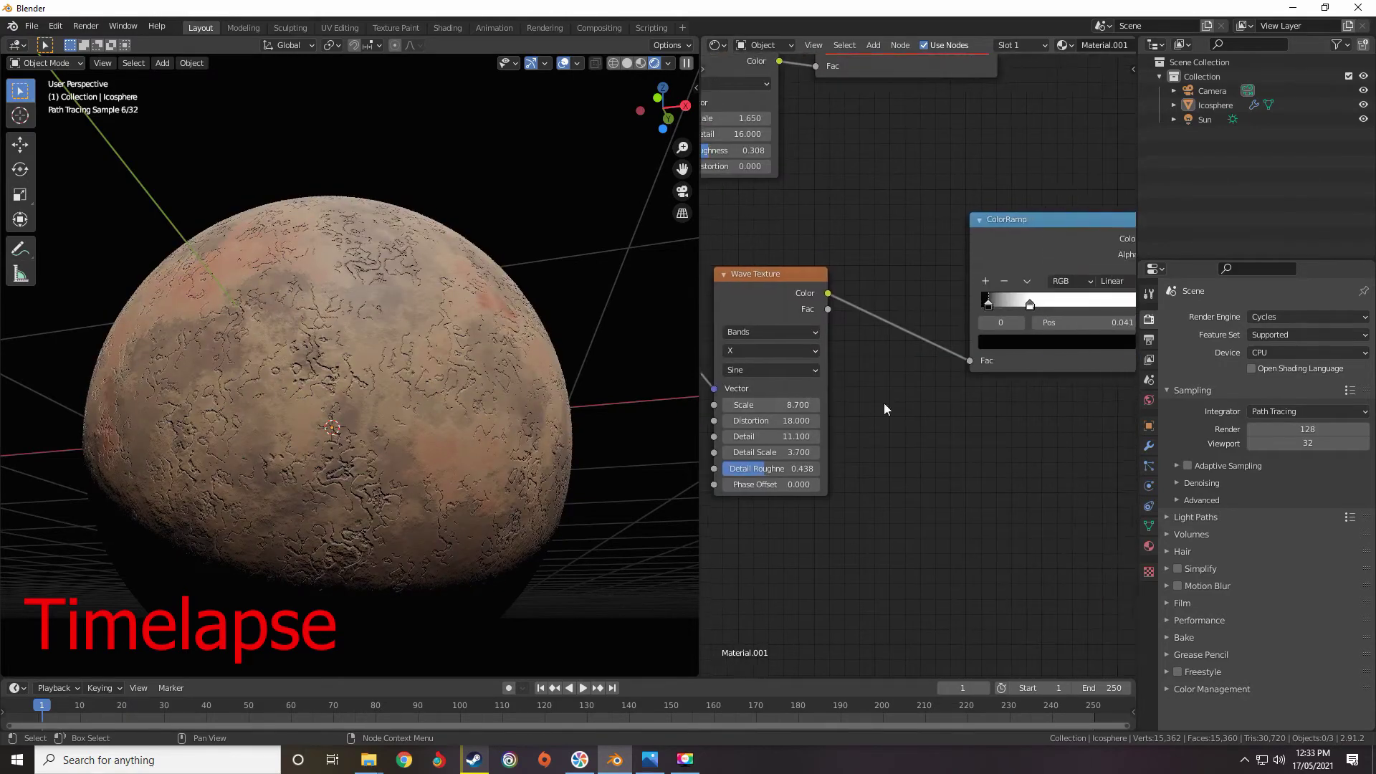
# Move the white stop of the wave ColorRamp to position 0.177.
pyautogui.moveTo(846, 362); pyautogui.dragTo(741, 329, button='middle')
pyautogui.moveTo(826, 352); pyautogui.dragTo(829, 317, button='middle')
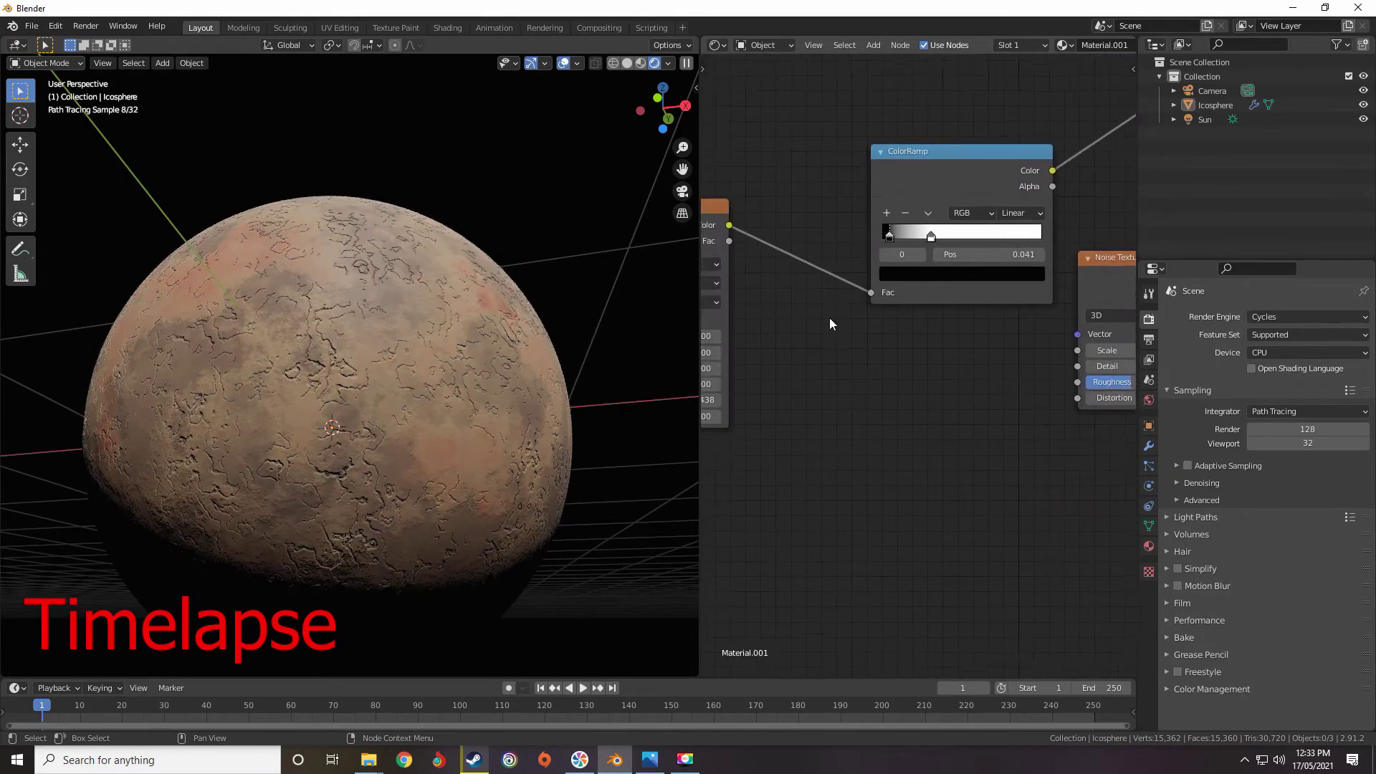
pyautogui.scroll(8, 1003, 179)
pyautogui.moveTo(860, 294); pyautogui.dragTo(823, 295)
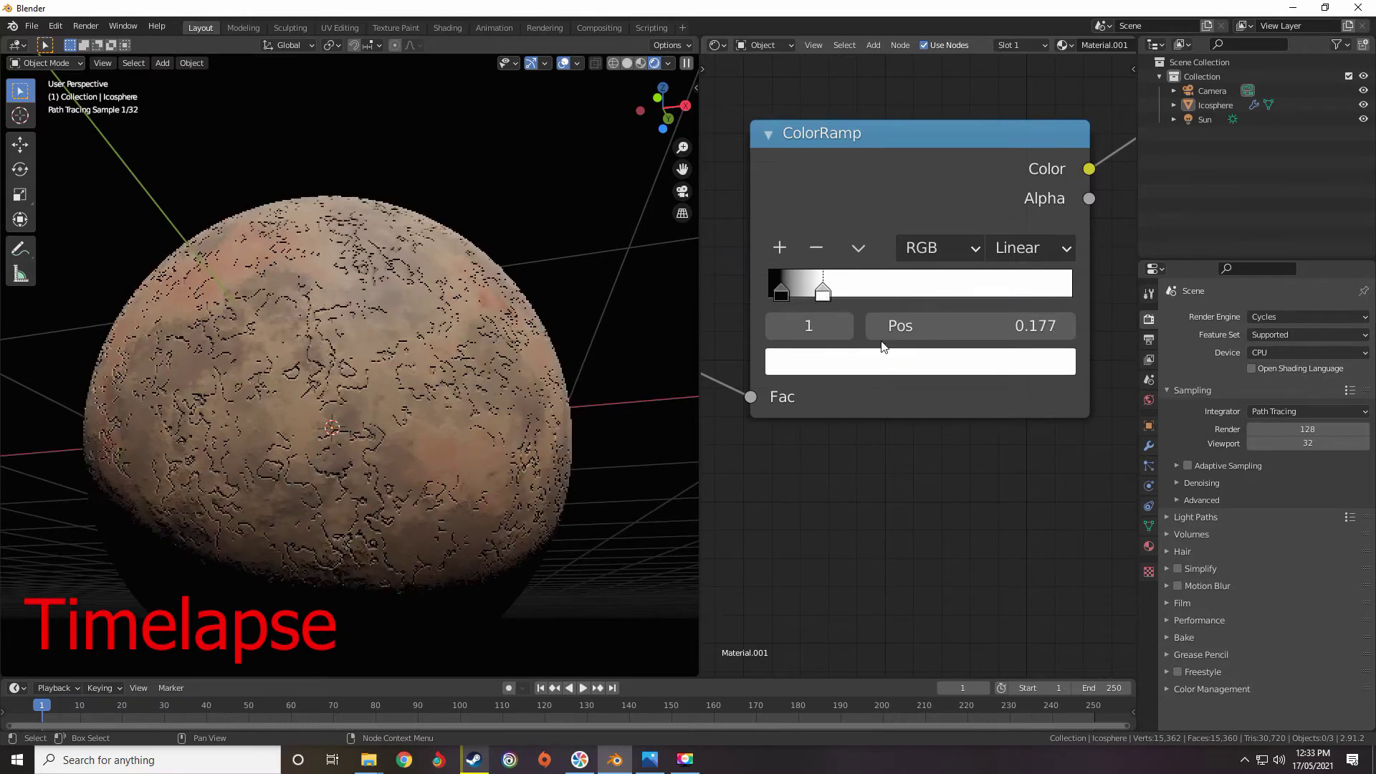
# Set the mask Noise Texture's Scale to 21.3.
pyautogui.moveTo(1118, 395); pyautogui.dragTo(873, 280, button='middle')
pyautogui.scroll(-1, 891, 302)
pyautogui.scroll(2, 873, 280)
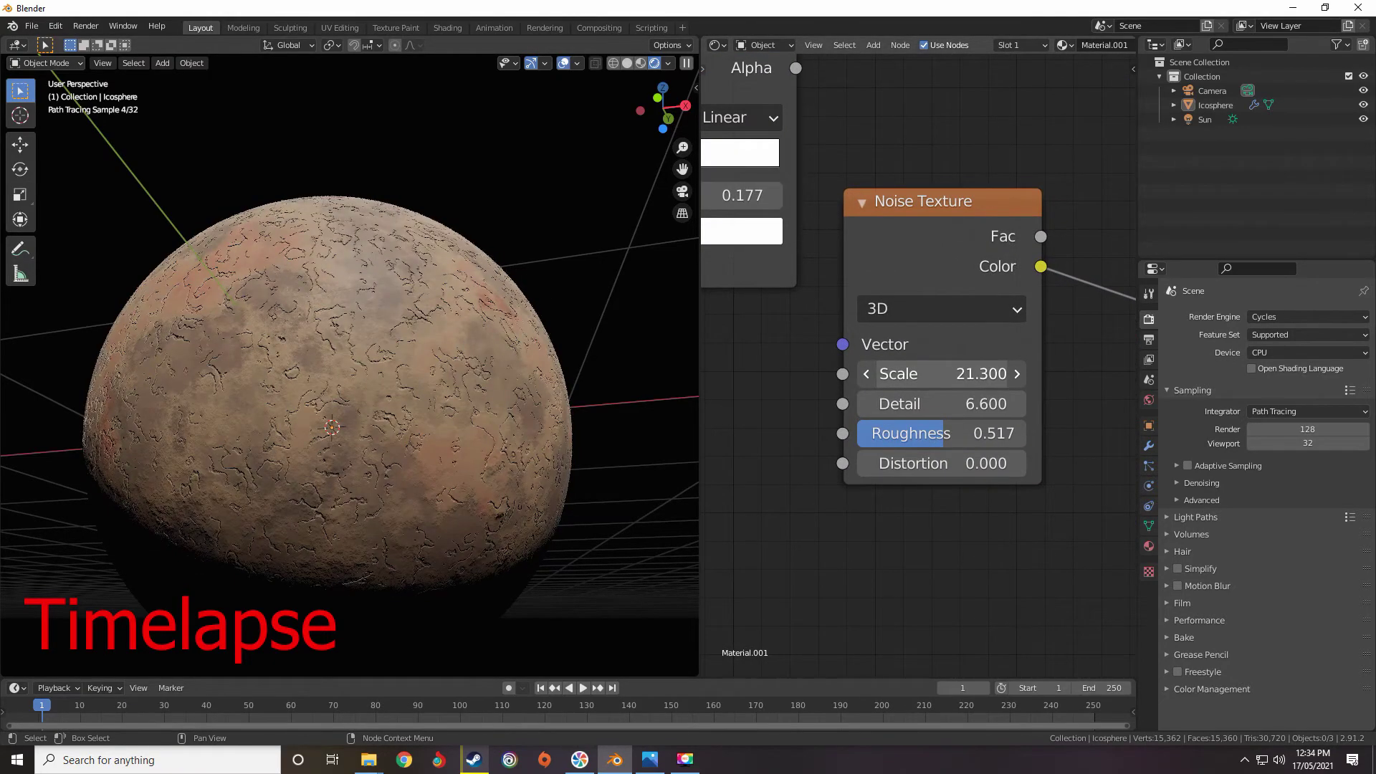
# Move the noise ColorRamp's black stop to position 0.514 and set the mask Noise Texture's Scale to 18.1.
pyautogui.moveTo(1075, 315); pyautogui.dragTo(756, 351, button='middle')
pyautogui.moveTo(1004, 242); pyautogui.dragTo(1007, 244)
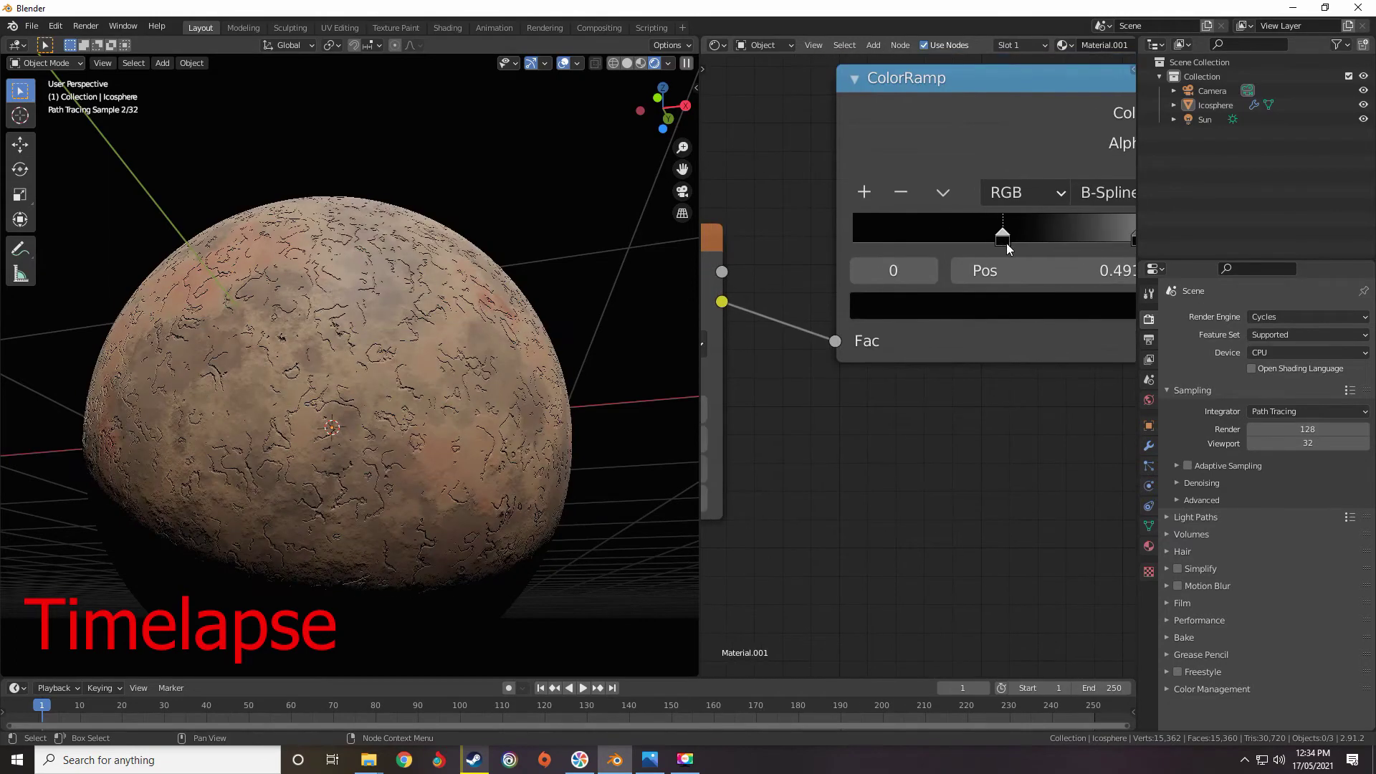
pyautogui.moveTo(940, 344); pyautogui.dragTo(1173, 327, button='middle')
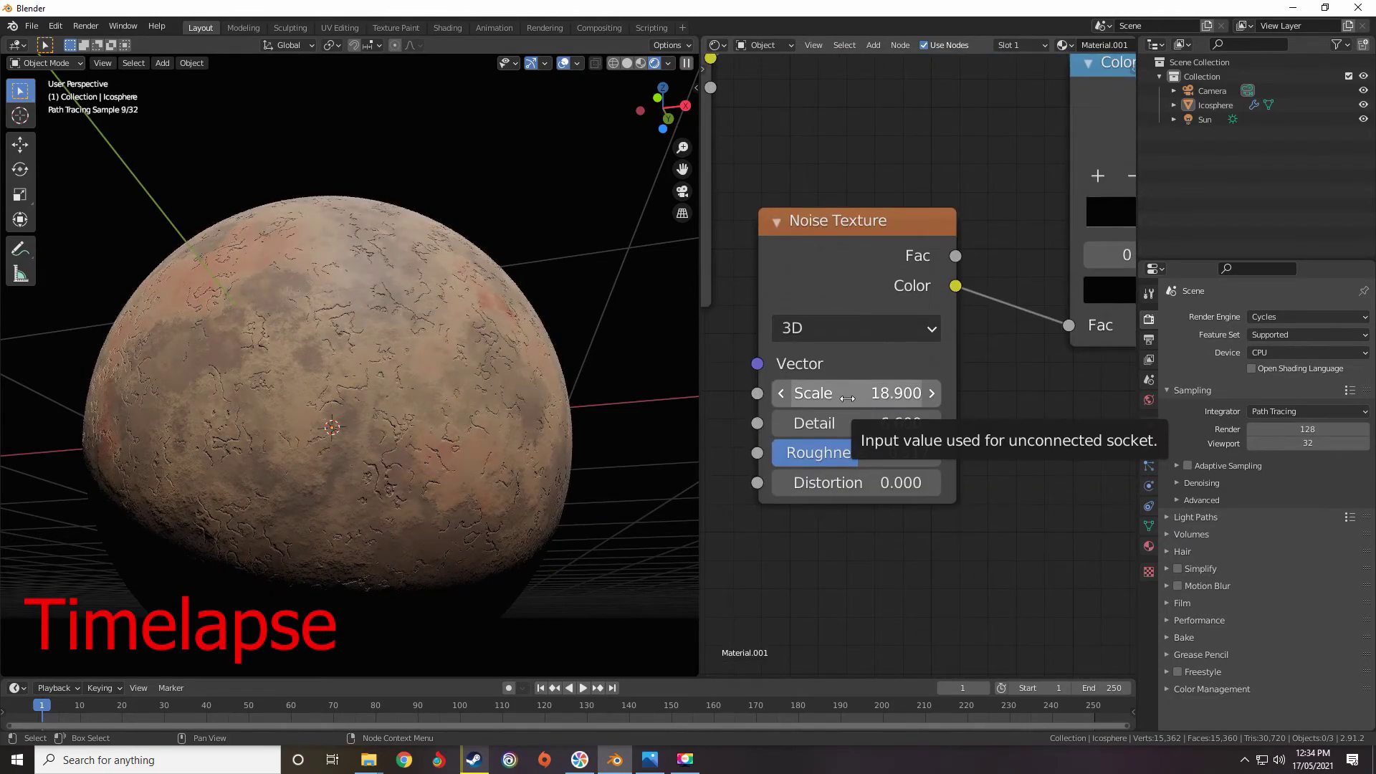
pyautogui.moveTo(848, 399); pyautogui.dragTo(812, 398)
# Lower the Value of the Multiply node after the wave ColorRamp to 0.
pyautogui.scroll(-5, 946, 379)
pyautogui.moveTo(946, 380); pyautogui.dragTo(858, 558, button='middle')
pyautogui.moveTo(896, 306); pyautogui.dragTo(864, 306)
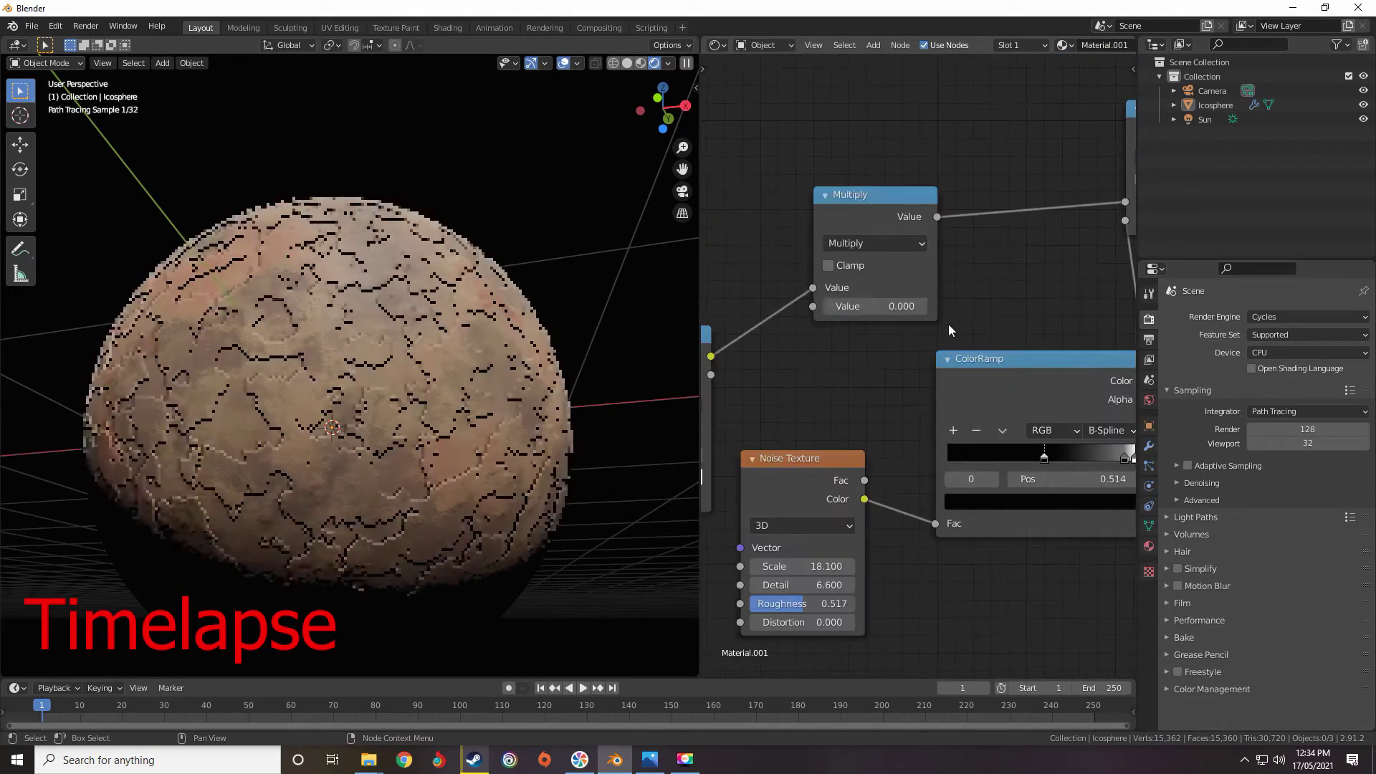
# Change the Math node combining the wave and noise branches from Power to Multiply.
pyautogui.scroll(-6, 948, 329)
pyautogui.scroll(-2, 843, 319)
pyautogui.scroll(2, 532, 410)
pyautogui.scroll(6, 1097, 215)
pyautogui.moveTo(1097, 215); pyautogui.dragTo(975, 315, button='middle')
pyautogui.click(972, 320)
pyautogui.click(543, 390)
# Set the Value of the Multiply node after the wave ColorRamp to 4.4 and check the cracked patches.
pyautogui.moveTo(753, 409); pyautogui.dragTo(1007, 323, button='middle')
pyautogui.moveTo(988, 358); pyautogui.dragTo(1021, 358)
pyautogui.scroll(-2, 1012, 363)
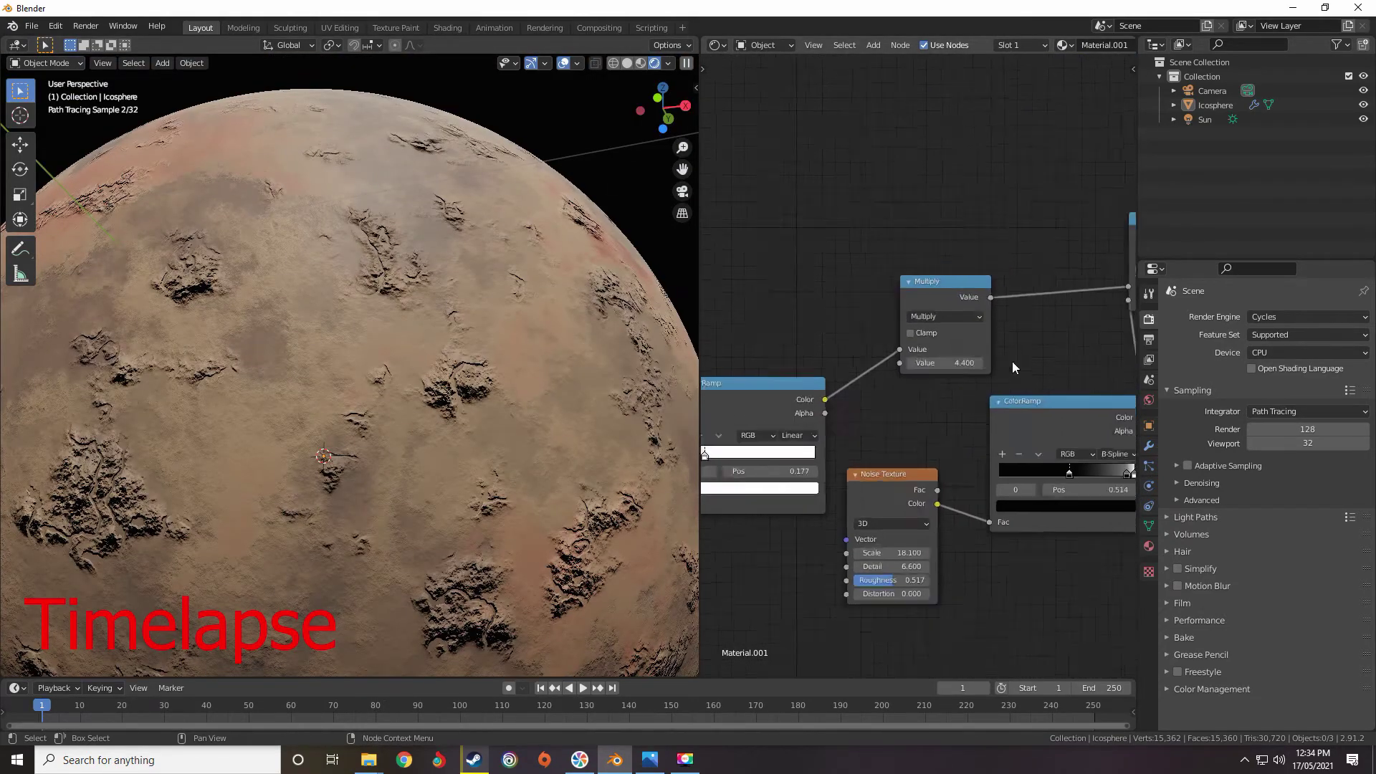
pyautogui.moveTo(1011, 354); pyautogui.dragTo(911, 374, button='middle')
pyautogui.scroll(2, 906, 347)
pyautogui.scroll(1, 893, 367)
pyautogui.moveTo(989, 325); pyautogui.dragTo(914, 344, button='middle')
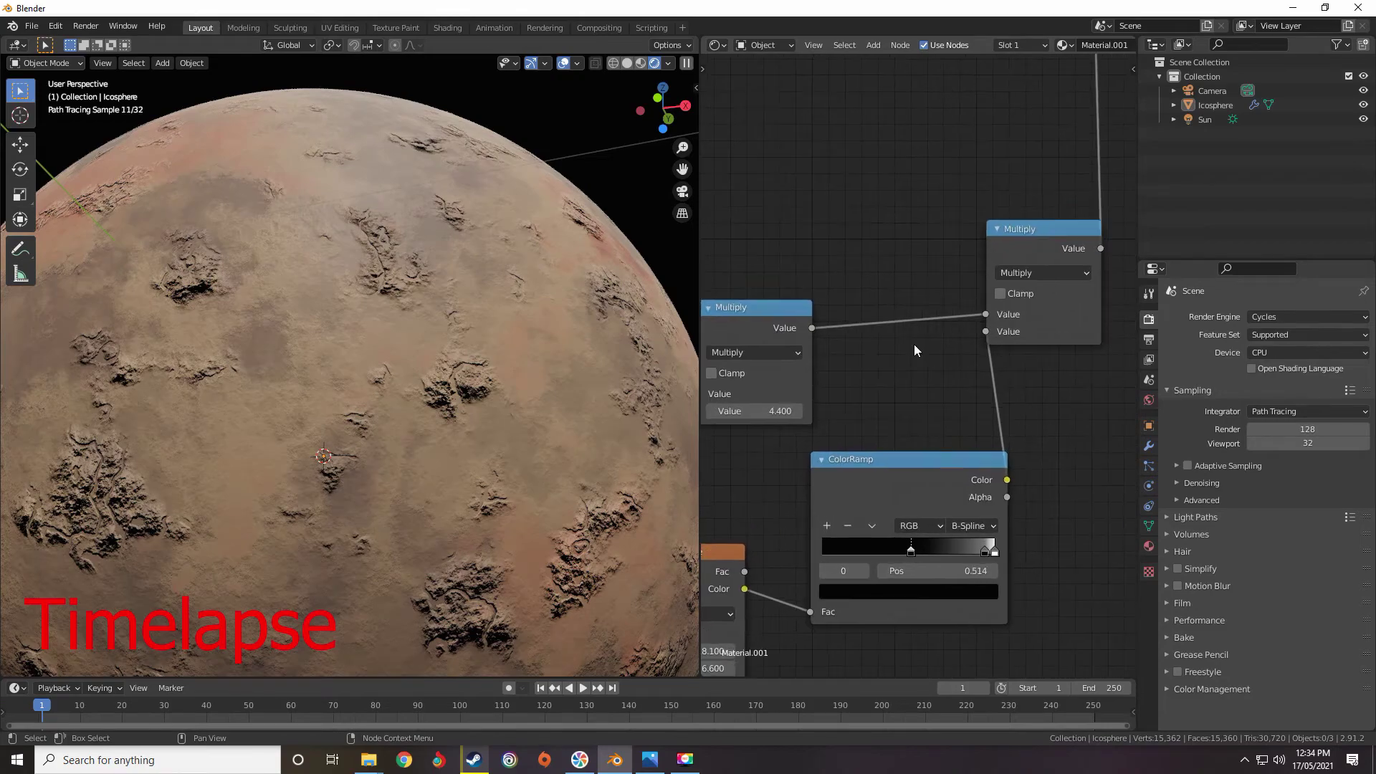
# Try other operations on the Math node combining the wave and noise branches, ending on Multiply Add.
pyautogui.click(1036, 272)
pyautogui.click(566, 373)
pyautogui.click(1037, 273)
pyautogui.click(562, 427)
pyautogui.click(1037, 273)
pyautogui.click(573, 391)
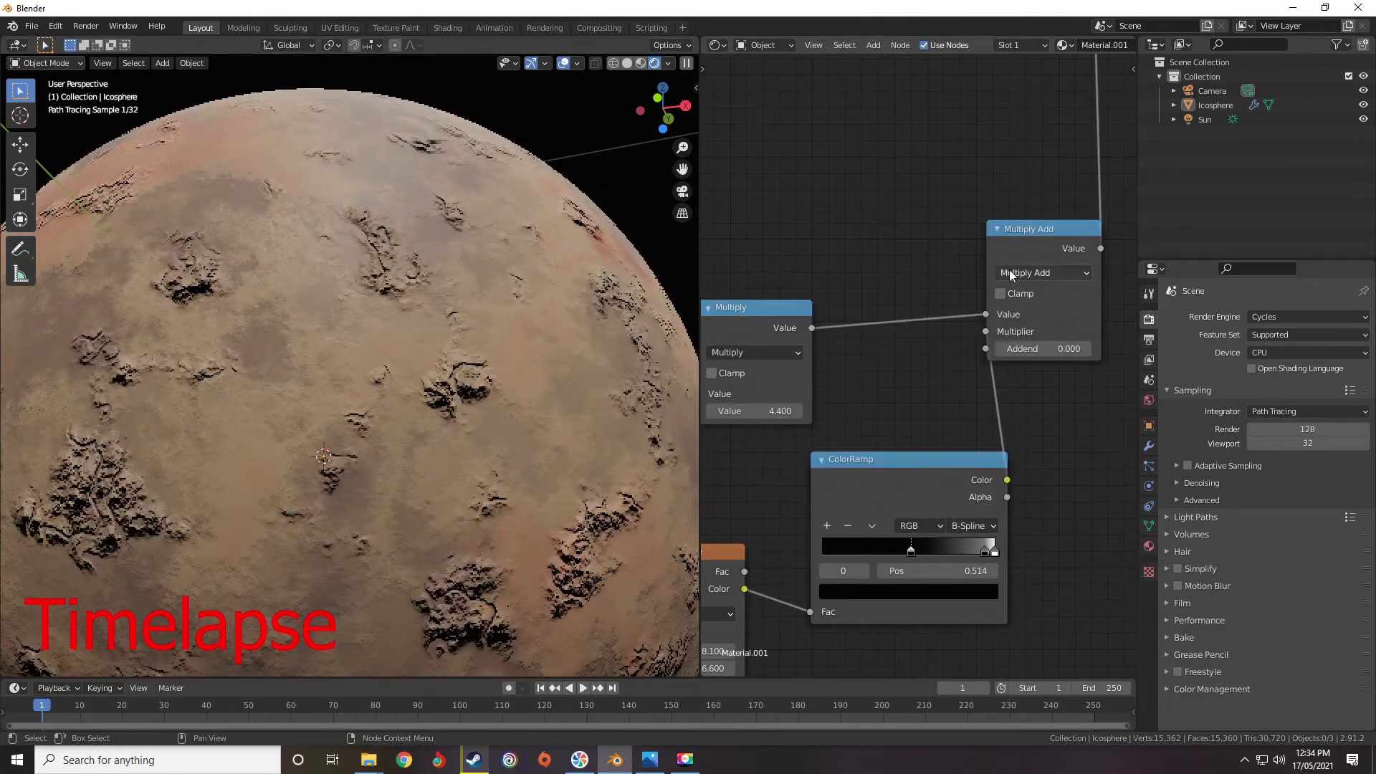
# Set the Math node combining the wave and noise branches to Power and enable its Clamp option.
pyautogui.click(1016, 272)
pyautogui.click(581, 446)
pyautogui.click(1025, 273)
pyautogui.click(592, 409)
pyautogui.click(1002, 293)
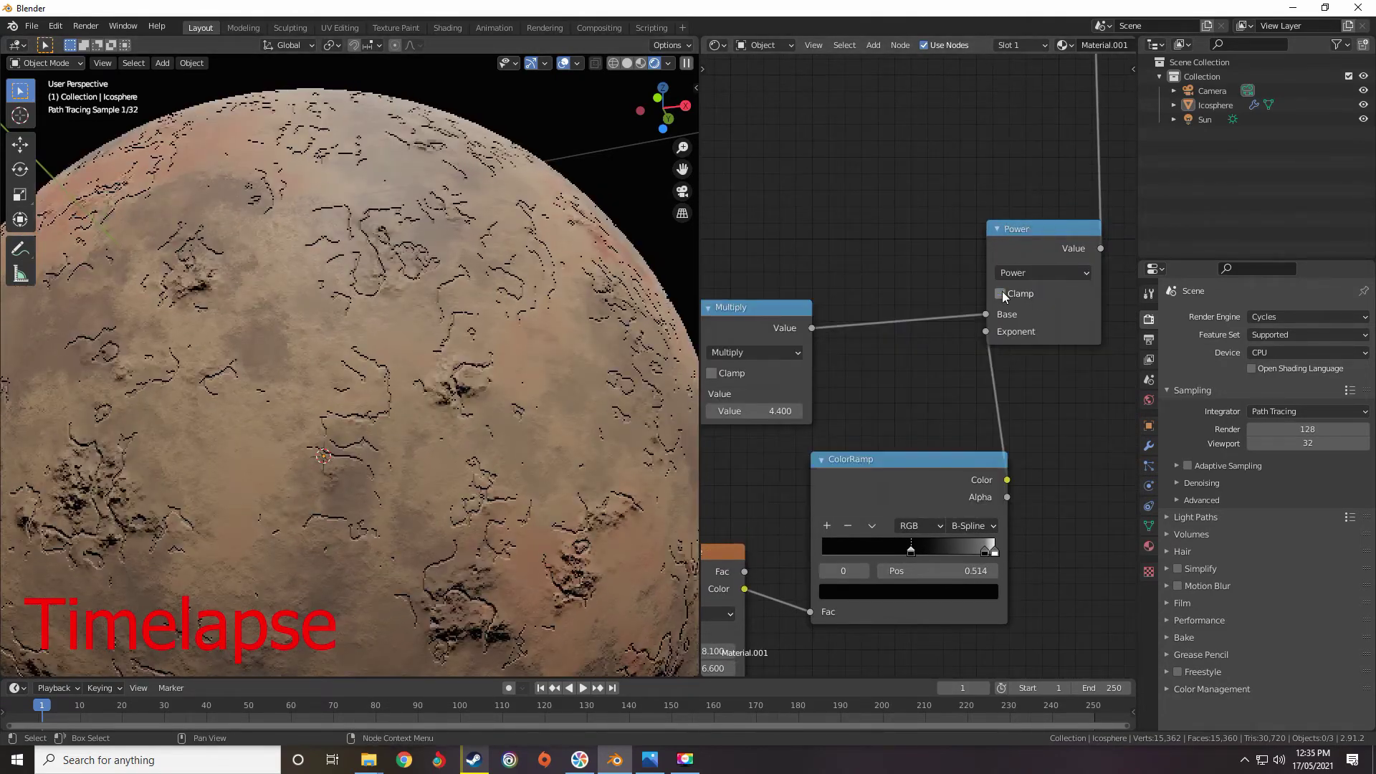
# Reset the Value of the Multiply node after the wave ColorRamp to 0 and raise it to 5.2.
pyautogui.moveTo(888, 359); pyautogui.dragTo(949, 343, button='middle')
pyautogui.click(817, 397)
pyautogui.write('0')
pyautogui.press('Return')
pyautogui.click(858, 397)
pyautogui.click(858, 397)
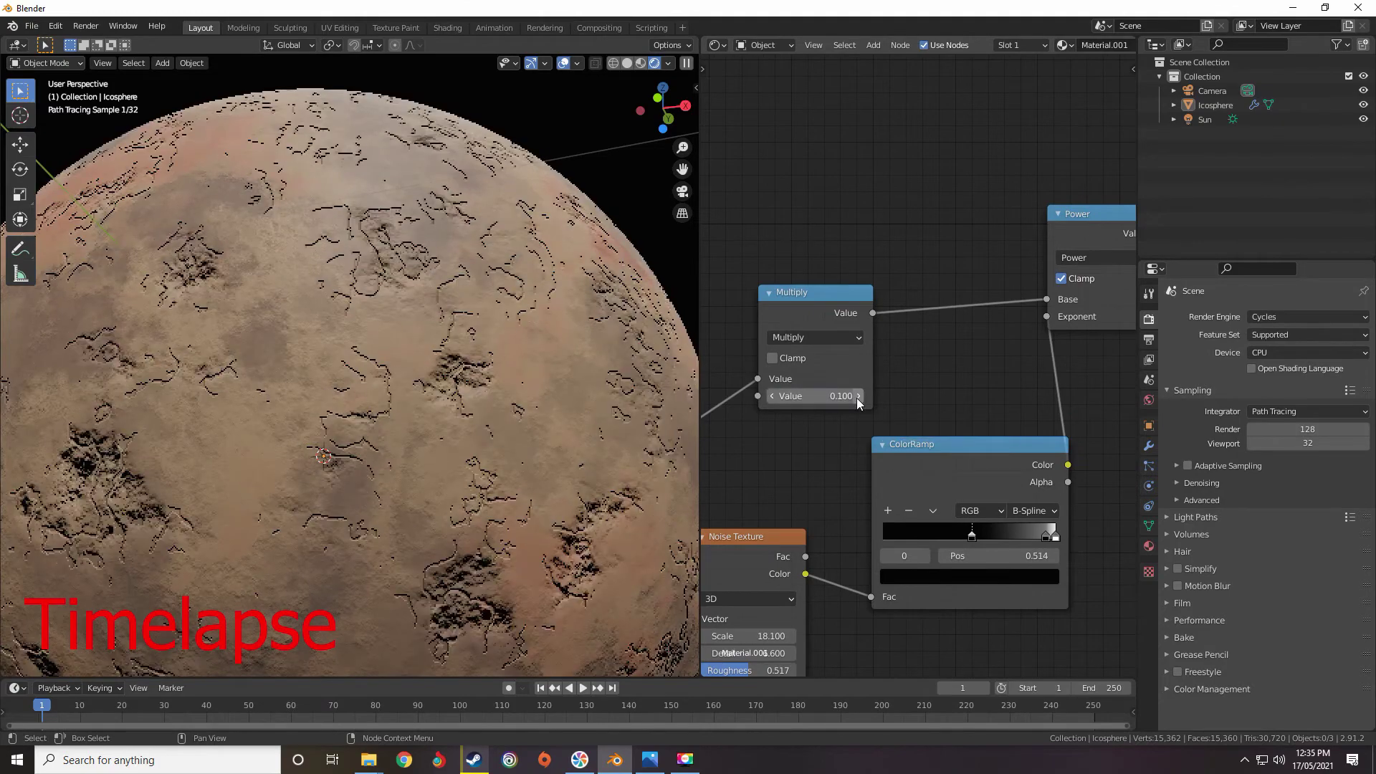
pyautogui.click(858, 396)
pyautogui.moveTo(858, 394); pyautogui.dragTo(876, 394)
pyautogui.scroll(-5, 875, 352)
pyautogui.moveTo(898, 233); pyautogui.dragTo(934, 304, button='middle')
pyautogui.scroll(3, 869, 415)
pyautogui.moveTo(940, 399); pyautogui.dragTo(827, 441, button='middle')
pyautogui.scroll(7, 792, 432)
pyautogui.moveTo(746, 504); pyautogui.dragTo(767, 504)
# Toggle Clamp off and back on in the Power node to compare the crack lines.
pyautogui.scroll(-6, 760, 487)
pyautogui.moveTo(795, 387); pyautogui.dragTo(864, 469, button='middle')
pyautogui.scroll(1, 864, 470)
pyautogui.click(1051, 190)
pyautogui.moveTo(972, 509); pyautogui.dragTo(976, 367, button='middle')
pyautogui.scroll(5, 975, 367)
pyautogui.click(975, 362)
pyautogui.click(975, 362)
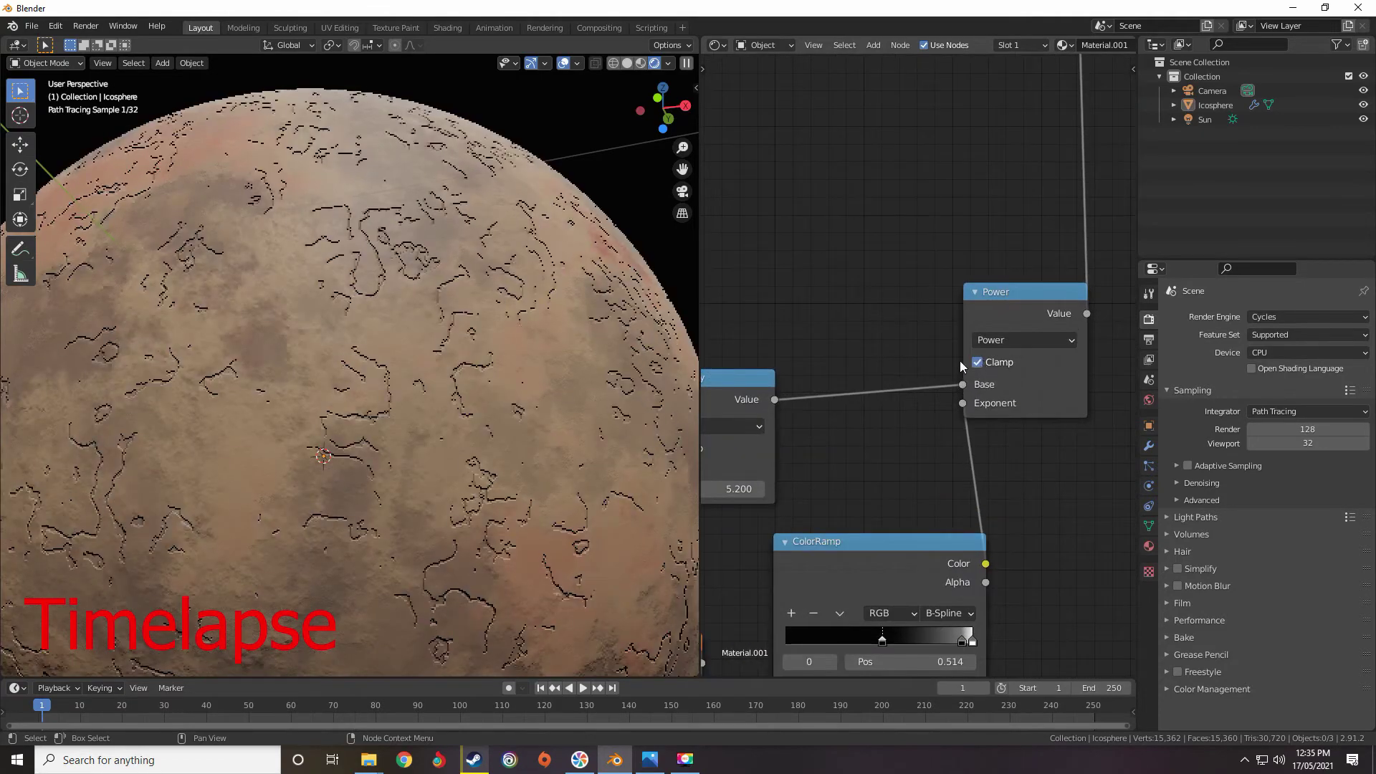
# Try a Value of about 39.1 in the Multiply node after the wave ColorRamp and set it to 1.
pyautogui.moveTo(753, 473); pyautogui.dragTo(928, 379, button='middle')
pyautogui.scroll(2, 885, 397)
pyautogui.moveTo(867, 403); pyautogui.dragTo(1110, 403)
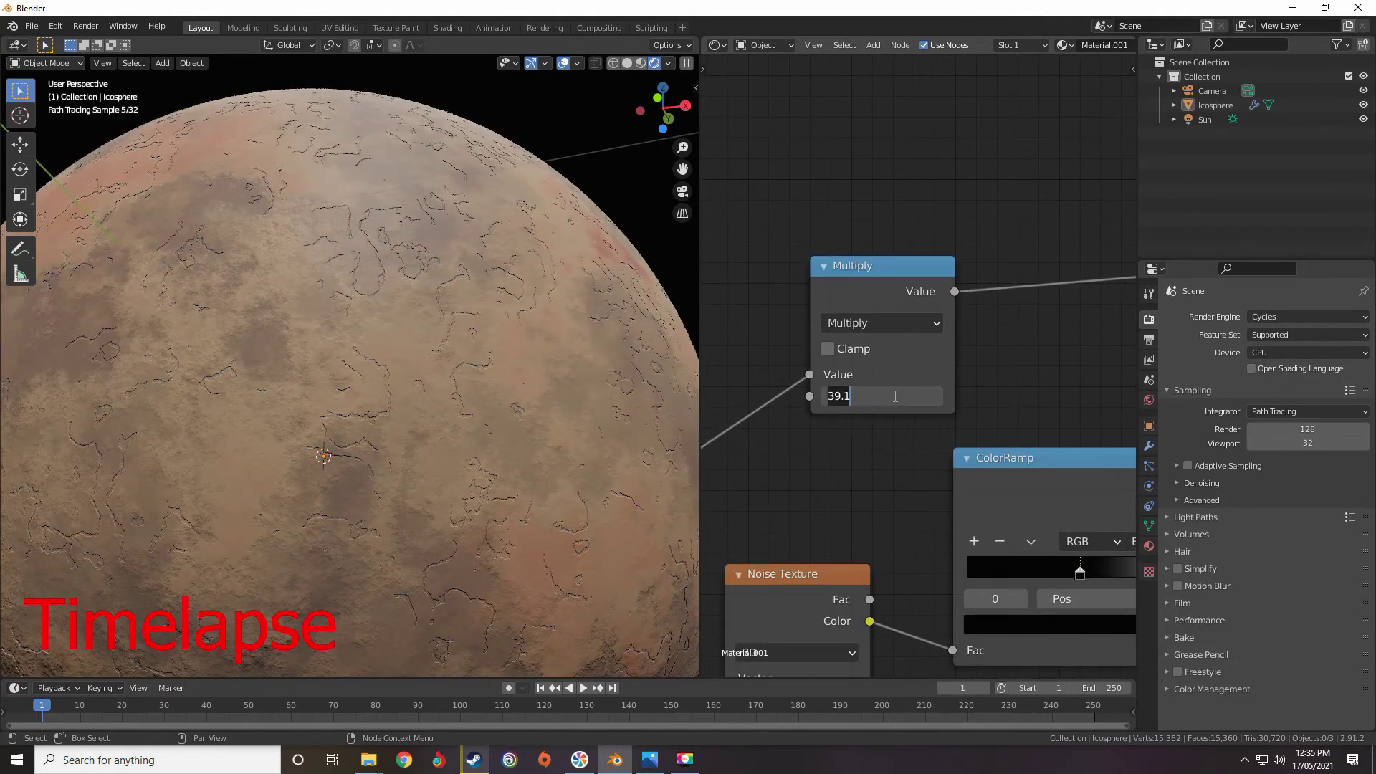
pyautogui.write('1')
pyautogui.press('Return')
# Change the Math node feeding the Bump node's Height from Add to Subtract.
pyautogui.scroll(-12, 921, 369)
pyautogui.moveTo(1050, 241); pyautogui.dragTo(889, 377, button='middle')
pyautogui.scroll(9, 896, 279)
pyautogui.click(898, 279)
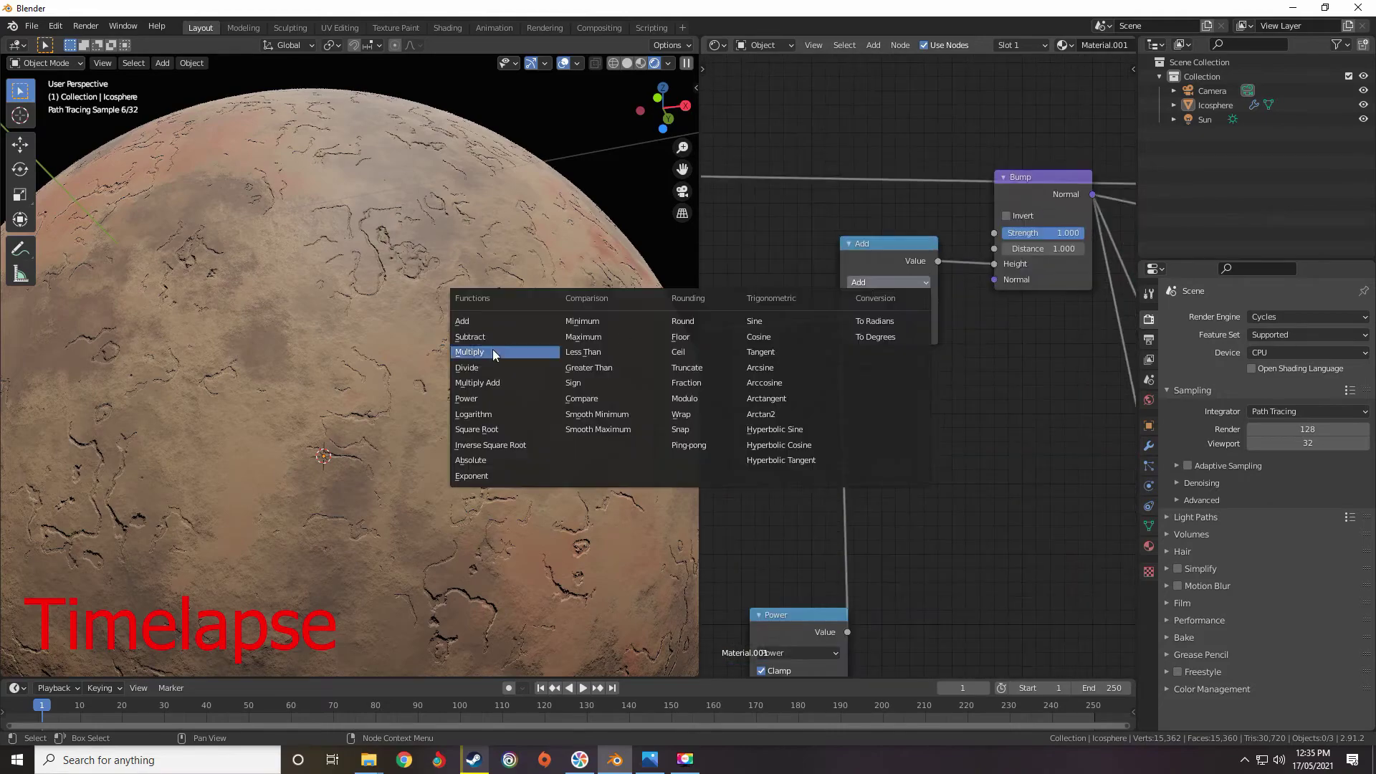
pyautogui.click(493, 354)
# Add an Invert node on the link between the wave ColorRamp and its Multiply node.
pyautogui.moveTo(731, 602); pyautogui.dragTo(949, 262, button='middle')
pyautogui.scroll(3, 932, 280)
pyautogui.hotkey('shift', 'a')
pyautogui.moveTo(860, 317)
pyautogui.click(995, 362)
pyautogui.click(730, 388)
# Raise the Value of the Multiply node after the Invert node well above 1.
pyautogui.moveTo(1009, 380); pyautogui.dragTo(984, 427, button='middle')
pyautogui.scroll(6, 984, 427)
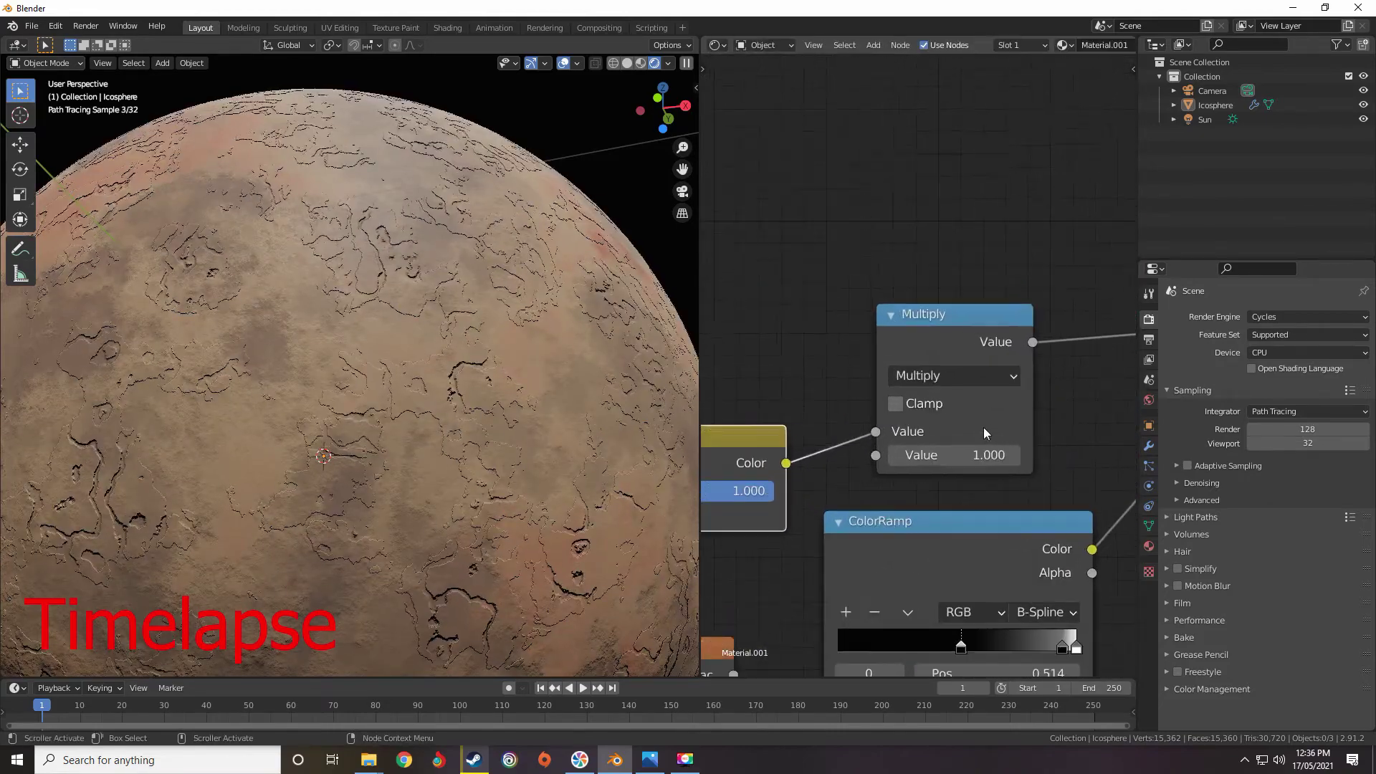
pyautogui.moveTo(912, 448); pyautogui.dragTo(1362, 449)
# Change the Math node combining the wave and noise branches from Power to Multiply and disable its Clamp.
pyautogui.scroll(-2, 913, 446)
pyautogui.moveTo(1068, 315); pyautogui.dragTo(793, 433, button='middle')
pyautogui.click(984, 398)
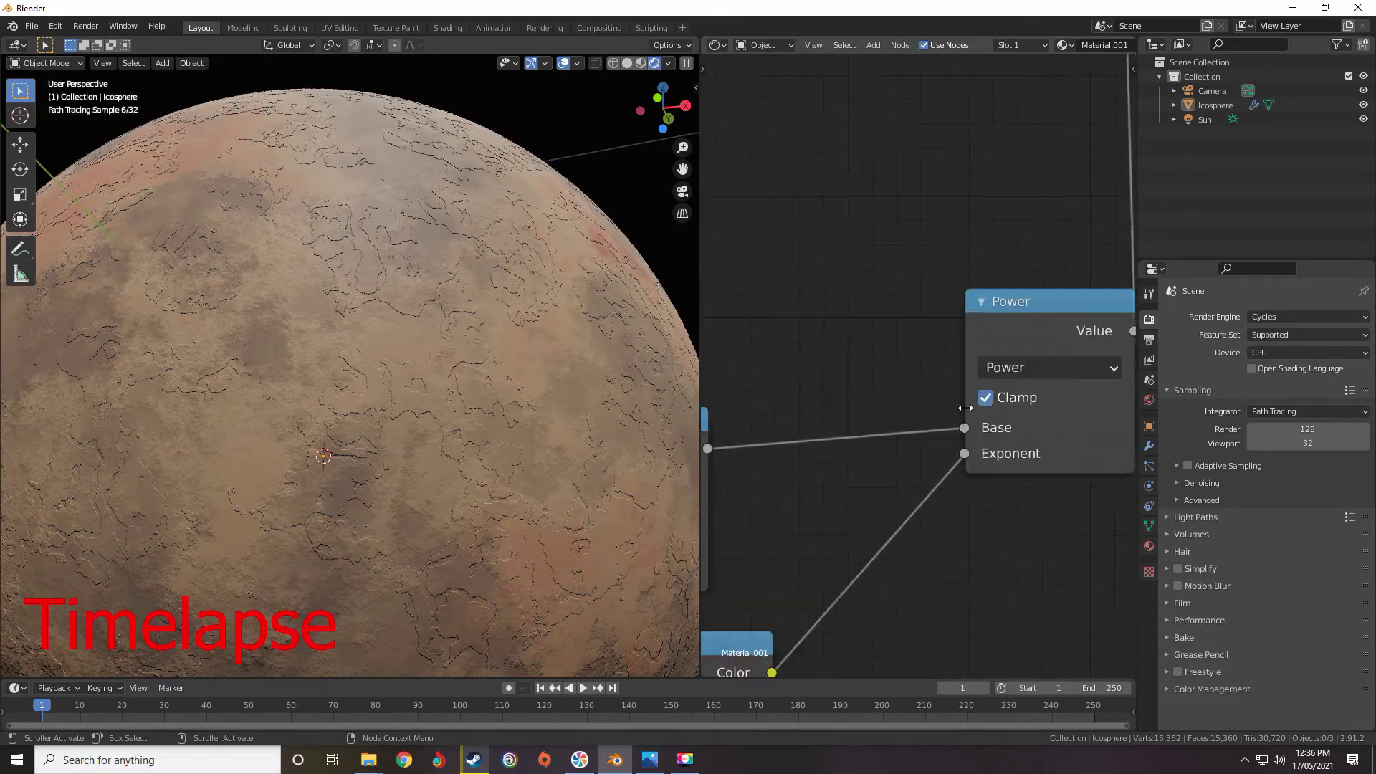
pyautogui.click(1011, 372)
pyautogui.click(418, 483)
pyautogui.moveTo(941, 409); pyautogui.dragTo(922, 389, button='middle')
pyautogui.click(966, 376)
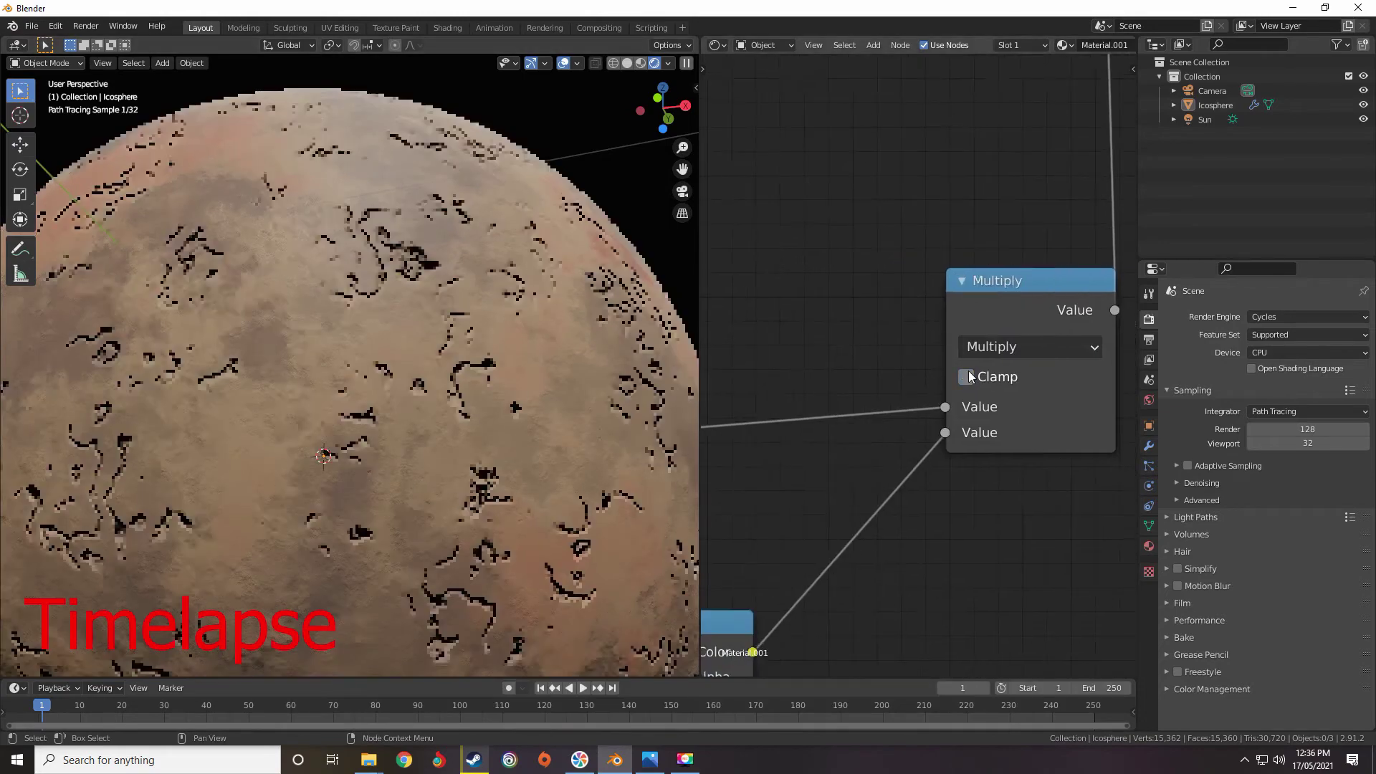
# Lower the Value of the Multiply node after the Invert node to 0.5 and check the cracks on the planet.
pyautogui.scroll(-2, 928, 373)
pyautogui.moveTo(817, 420); pyautogui.dragTo(1057, 319, button='middle')
pyautogui.scroll(2, 989, 366)
pyautogui.moveTo(952, 402); pyautogui.dragTo(502, 403)
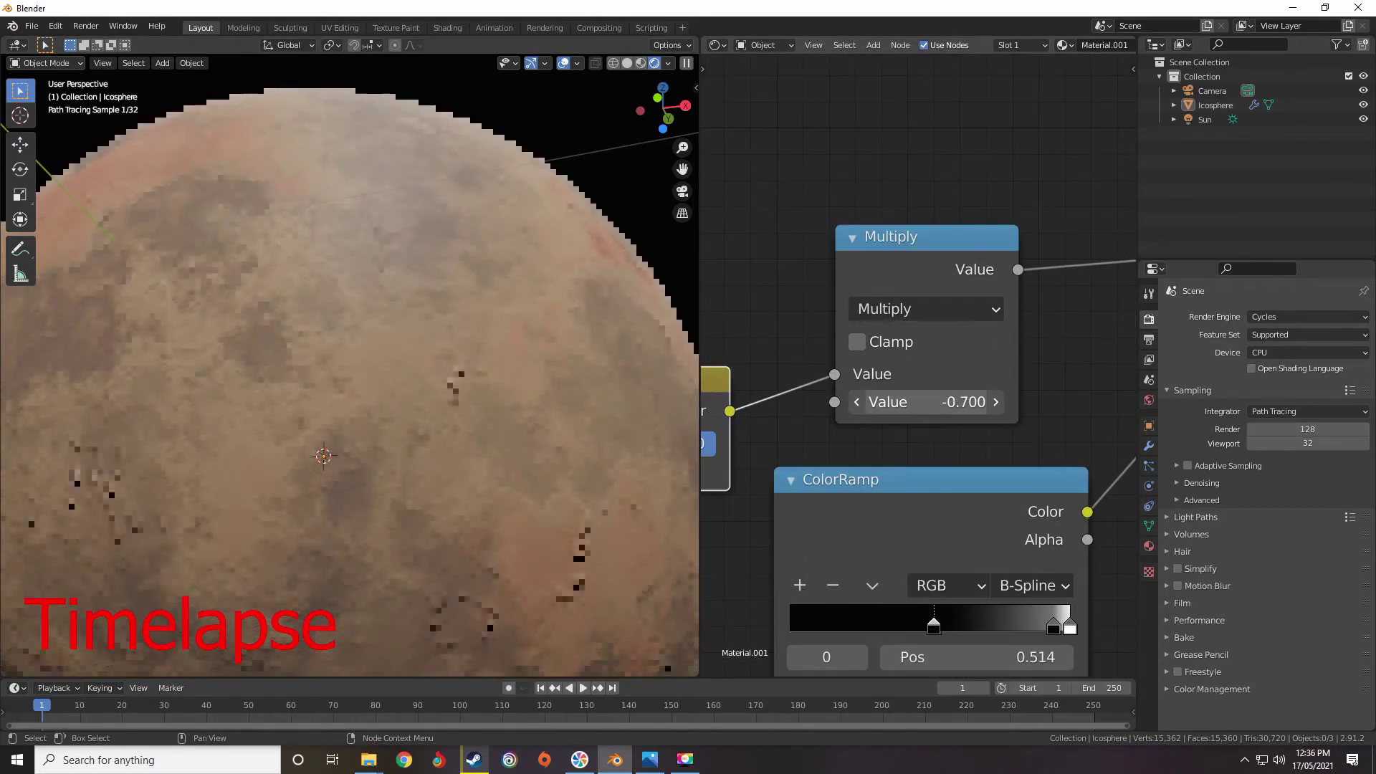
pyautogui.scroll(-4, 566, 380)
pyautogui.scroll(3, 566, 380)
pyautogui.moveTo(566, 381)
pyautogui.mouseDown(button='middle')
pyautogui.moveTo(555, 400)
pyautogui.moveTo(549, 370)
pyautogui.moveTo(590, 370)
pyautogui.mouseUp(button='middle')
pyautogui.scroll(-12, 867, 359)
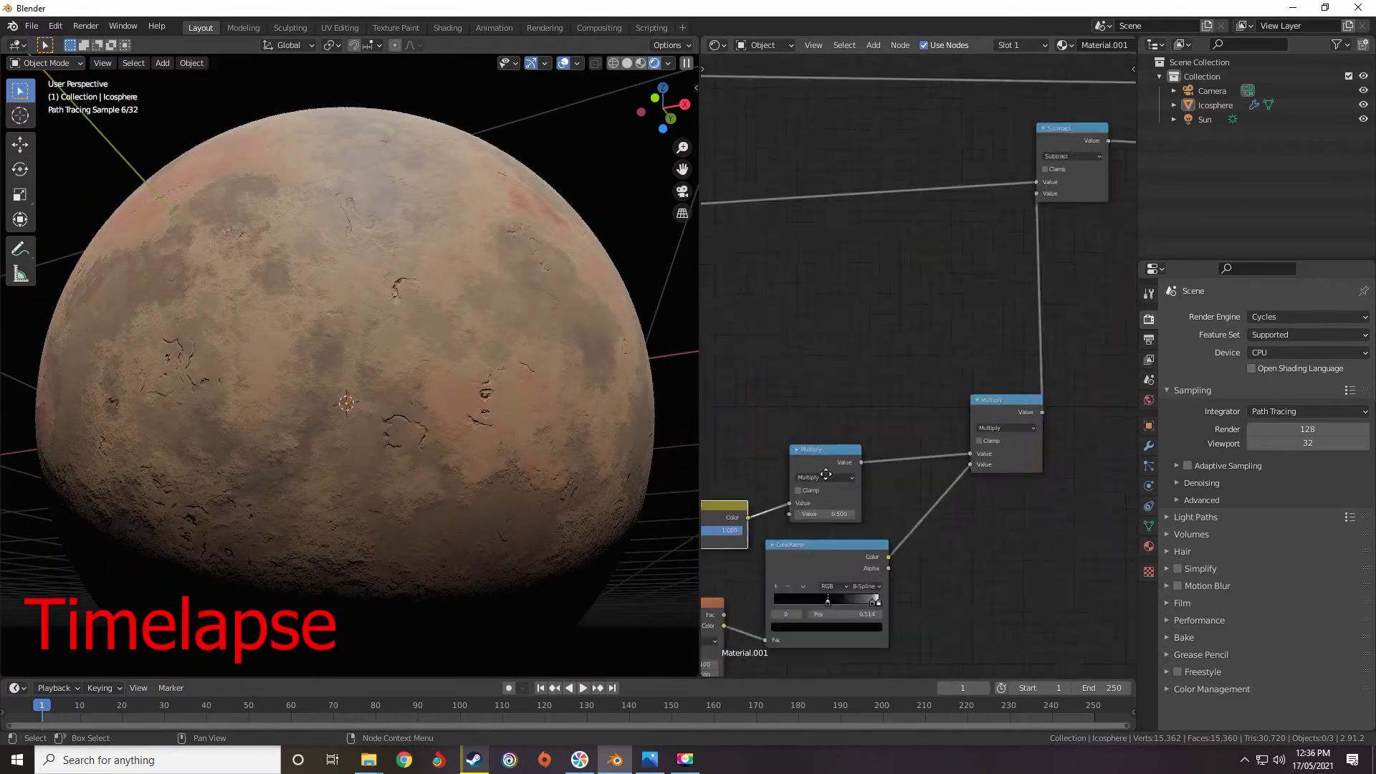
# Move the noise ColorRamp's black stop to position 0.459 and set the Value of the Multiply node after Invert to 0.3.
pyautogui.moveTo(724, 532); pyautogui.dragTo(810, 451, button='middle')
pyautogui.scroll(6, 810, 450)
pyautogui.moveTo(810, 451); pyautogui.dragTo(709, 451)
pyautogui.moveTo(1146, 417); pyautogui.dragTo(990, 417)
pyautogui.moveTo(978, 563)
pyautogui.mouseDown()
pyautogui.moveTo(956, 562)
pyautogui.moveTo(970, 562)
pyautogui.mouseUp()
pyautogui.doubleClick(980, 423)
pyautogui.write('0.3')
pyautogui.press('Return')
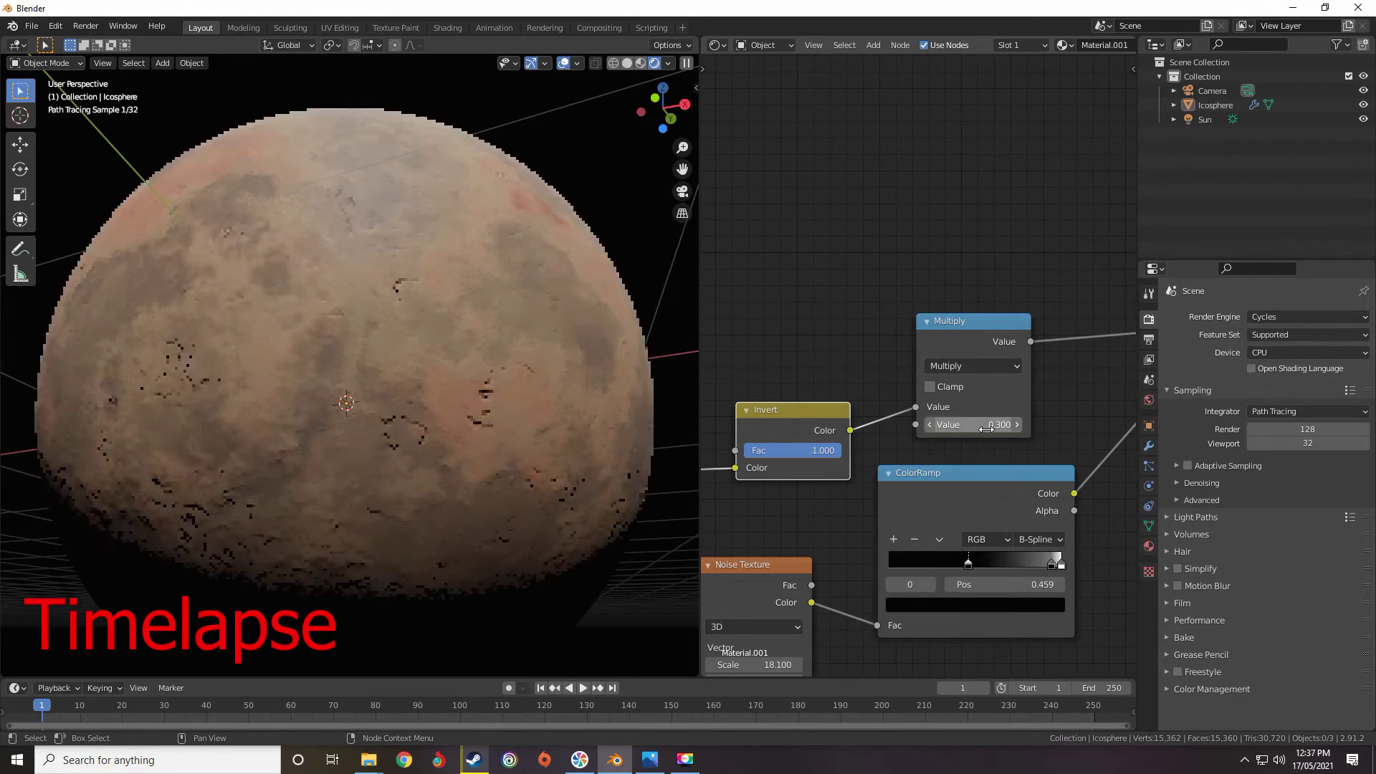
# Set the Value of the Multiply node after Invert to 0.1 and move the noise ColorRamp's black stop to position 0.336.
pyautogui.scroll(-4, 372, 476)
pyautogui.moveTo(416, 408); pyautogui.dragTo(285, 533, button='middle')
pyautogui.scroll(4, 373, 476)
pyautogui.moveTo(401, 431); pyautogui.dragTo(311, 442, button='middle')
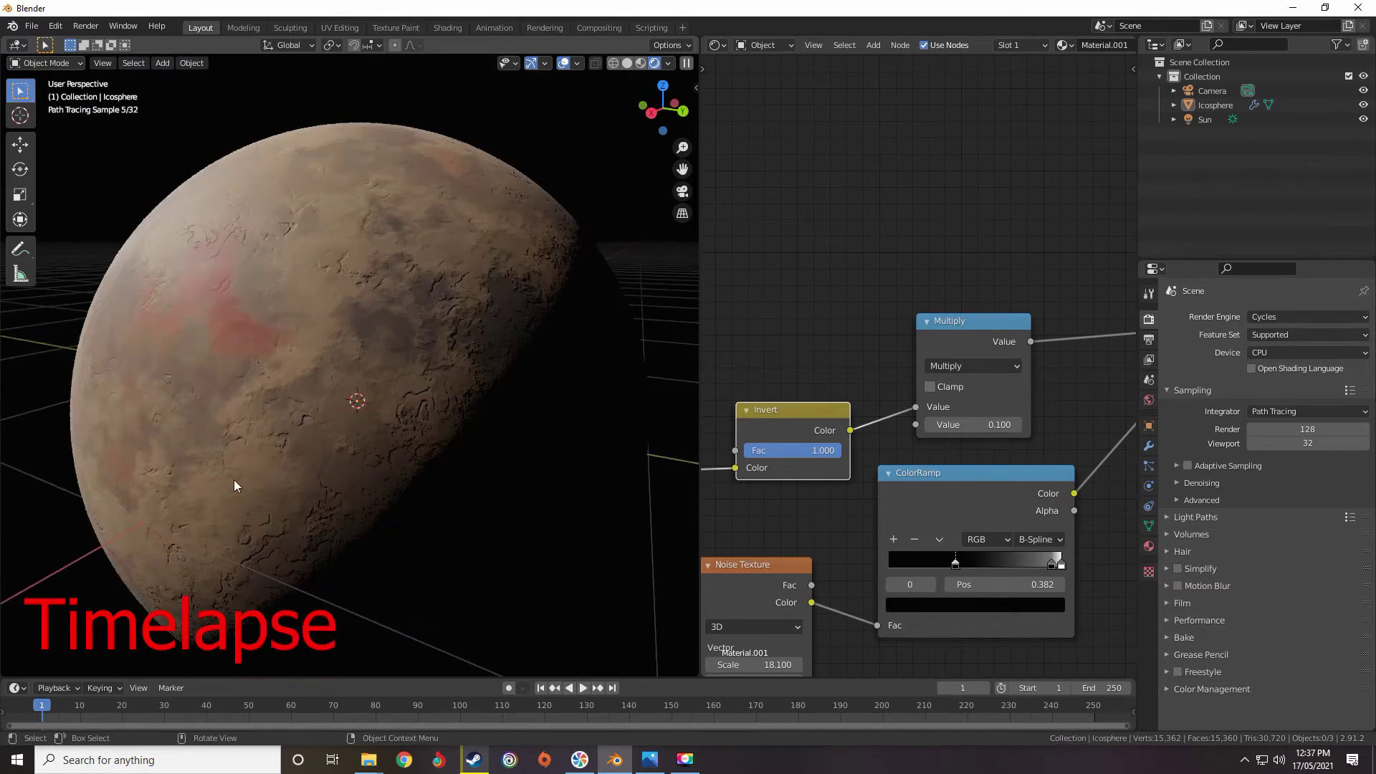
pyautogui.moveTo(957, 567); pyautogui.dragTo(964, 475, button='middle')
pyautogui.moveTo(951, 474); pyautogui.dragTo(954, 474)
# Examine the cracks on another side of the planet and the Invert, Multiply and noise mask nodes behind them.
pyautogui.moveTo(287, 444); pyautogui.dragTo(624, 473, button='middle')
pyautogui.scroll(-3, 472, 456)
pyautogui.scroll(1, 536, 473)
pyautogui.scroll(1, 538, 477)
pyautogui.scroll(-6, 833, 446)
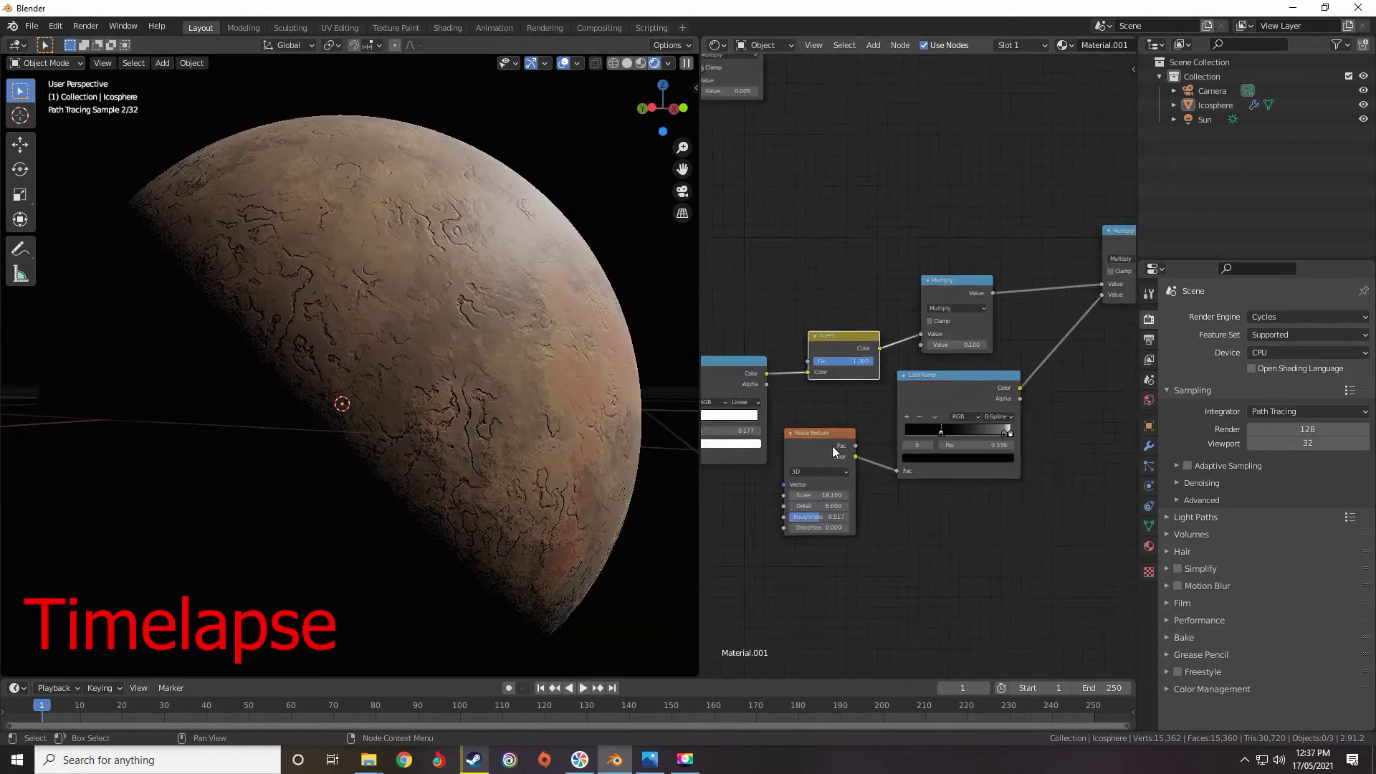
pyautogui.scroll(4, 999, 399)
pyautogui.moveTo(832, 446); pyautogui.dragTo(748, 460, button='middle')
pyautogui.scroll(-6, 880, 417)
pyautogui.moveTo(1034, 344); pyautogui.dragTo(795, 397, button='middle')
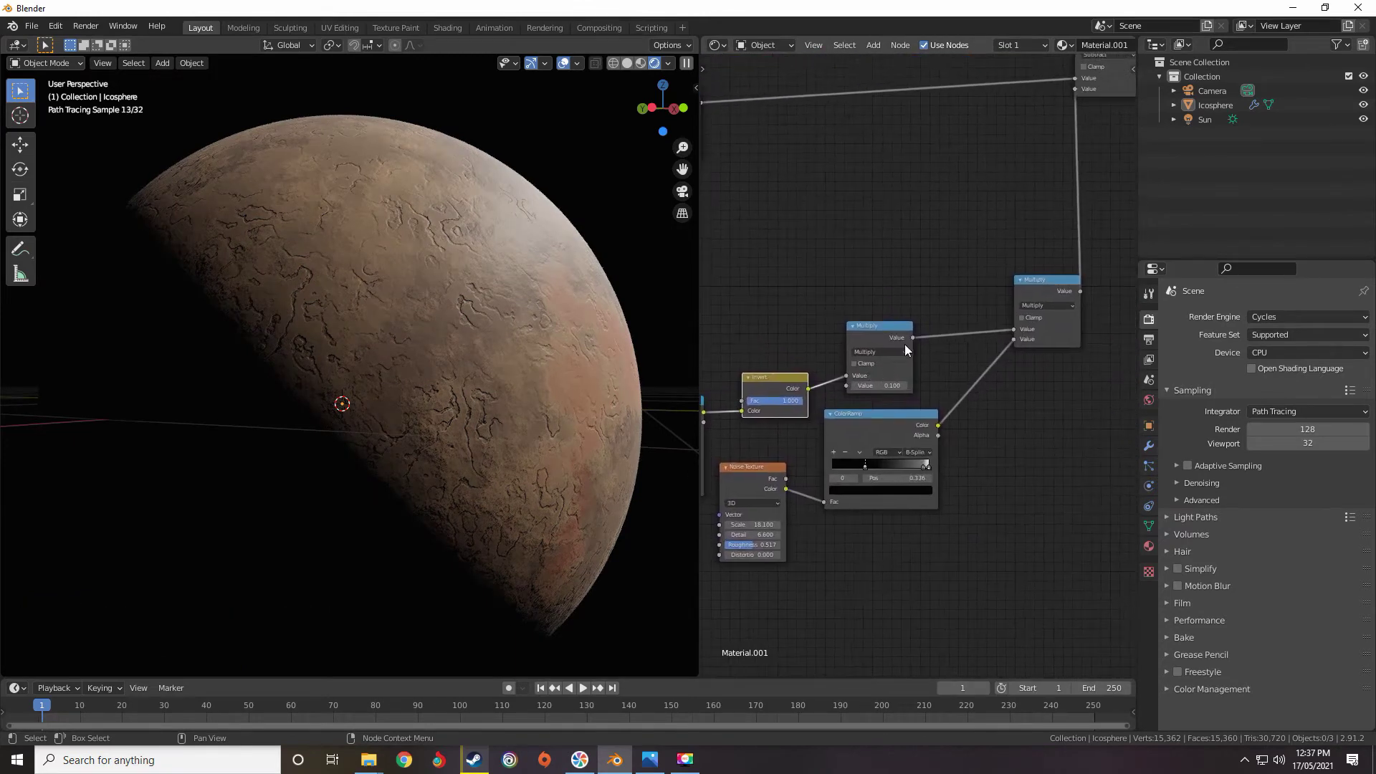
pyautogui.scroll(3, 913, 356)
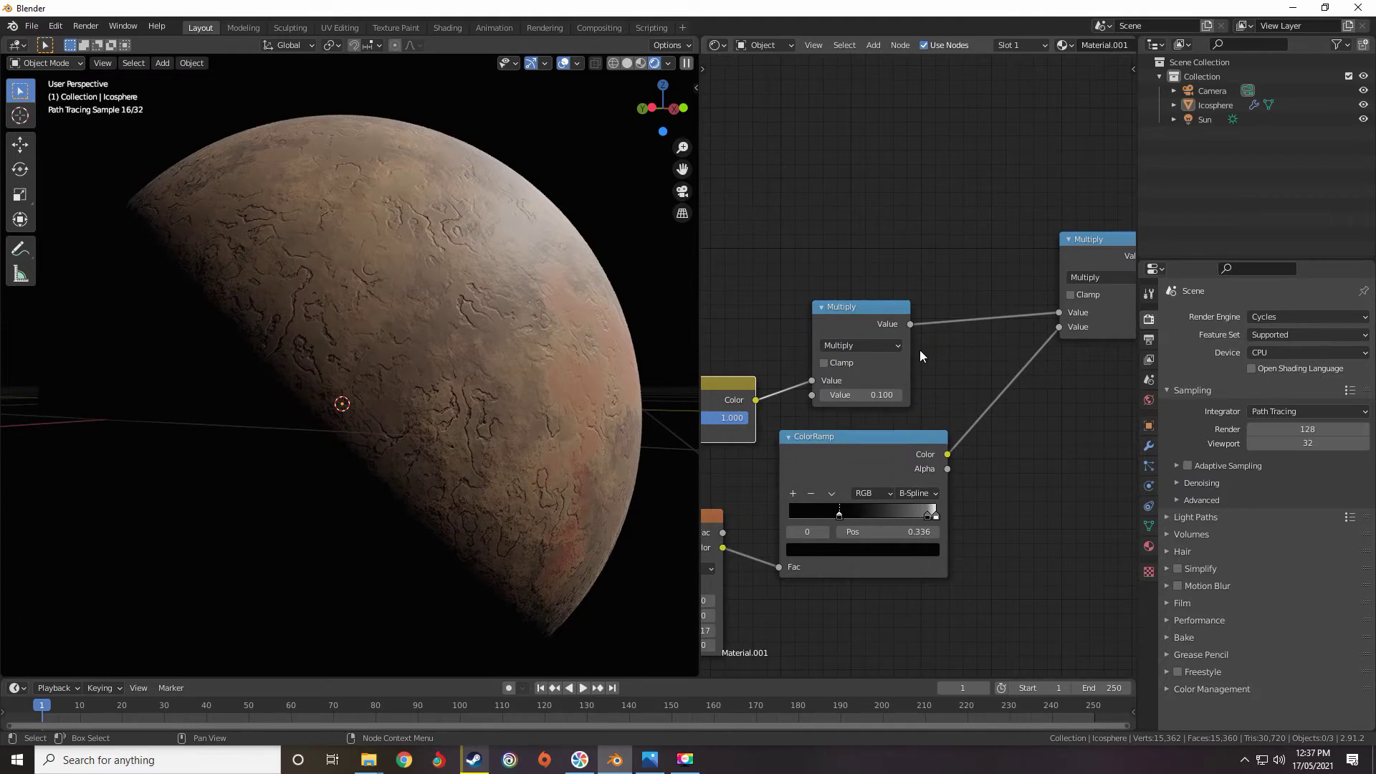
pyautogui.moveTo(922, 352); pyautogui.dragTo(922, 445, button='middle')
pyautogui.scroll(4, 960, 329)
pyautogui.scroll(2, 925, 346)
pyautogui.scroll(-3, 894, 342)
pyautogui.scroll(3, 949, 401)
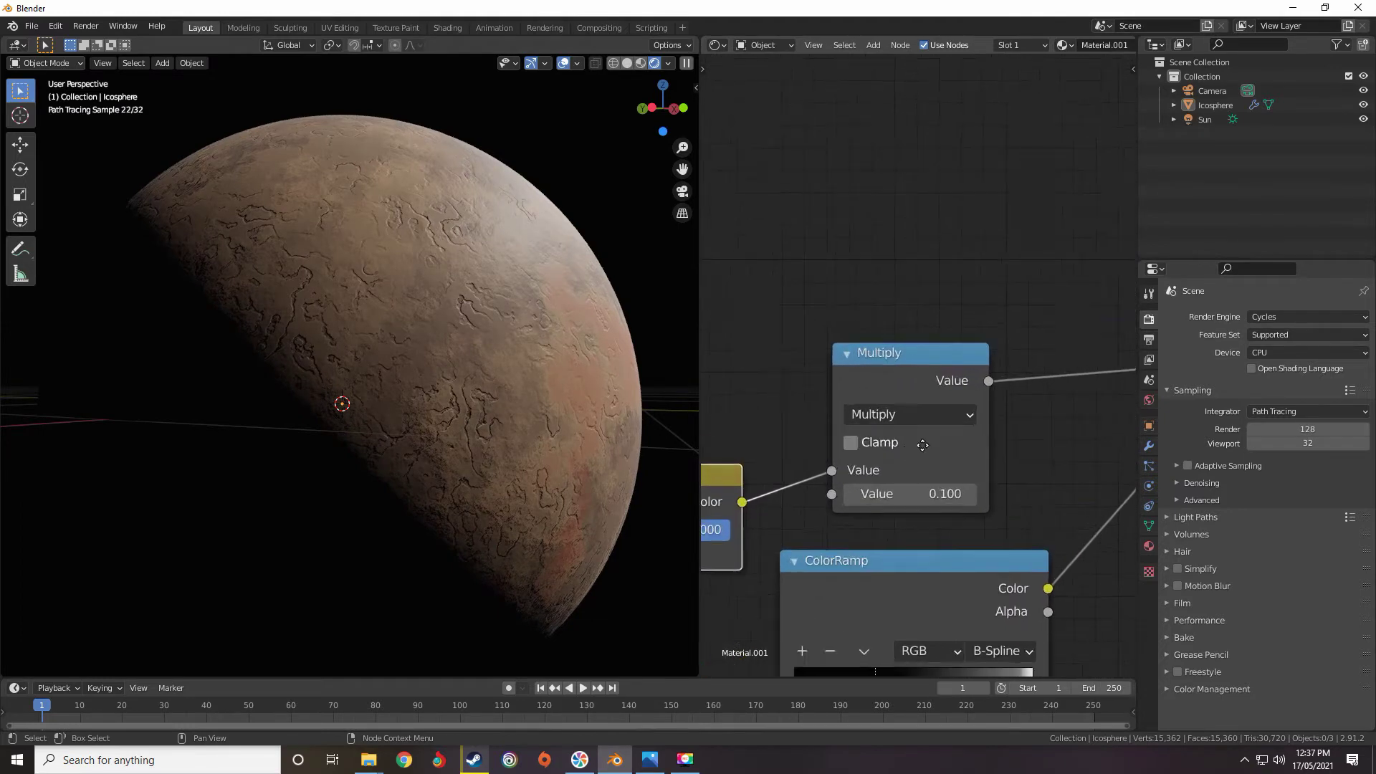
pyautogui.scroll(-5, 1004, 387)
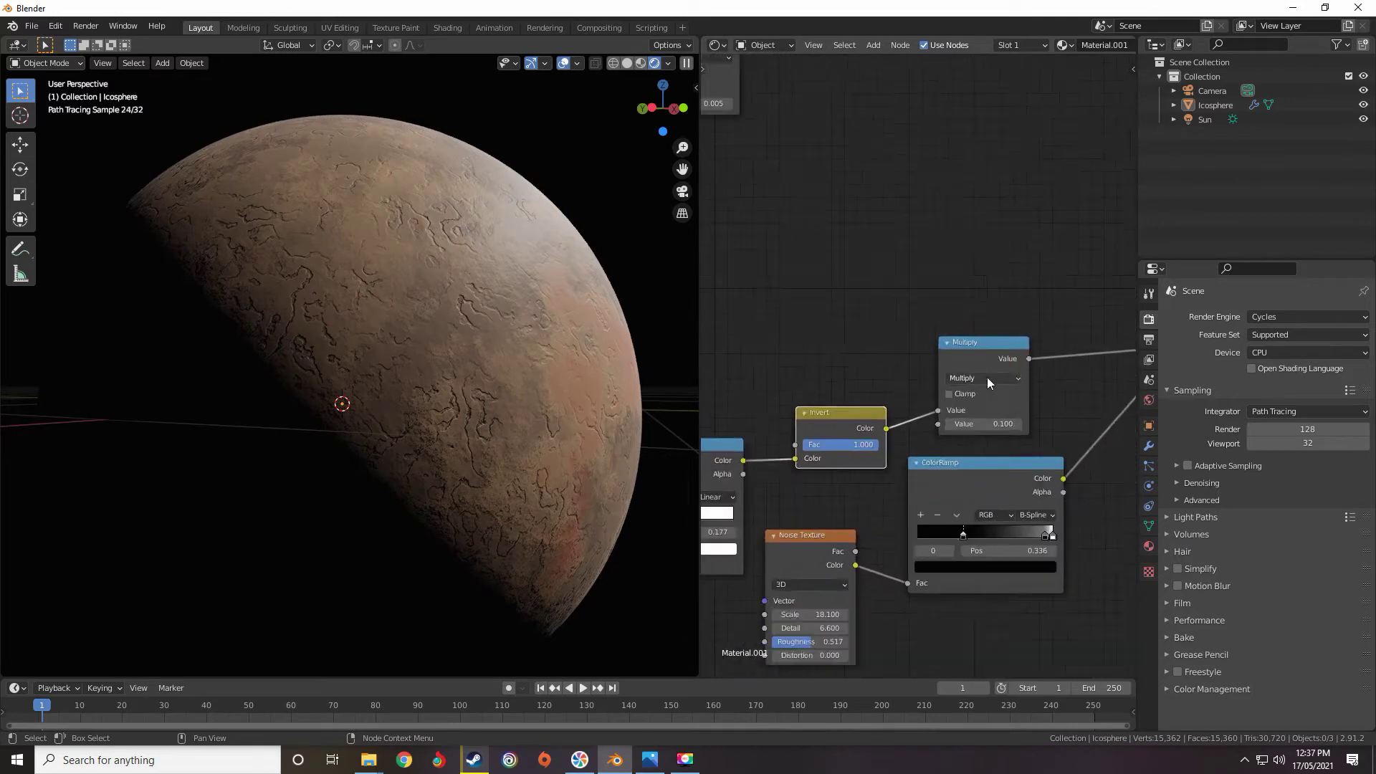
# Try raising the Value of the Multiply node after Invert to 5.2 and undo the change.
pyautogui.scroll(-1, 987, 377)
pyautogui.moveTo(987, 378); pyautogui.dragTo(1019, 296, button='middle')
pyautogui.moveTo(1022, 337); pyautogui.dragTo(1082, 337)
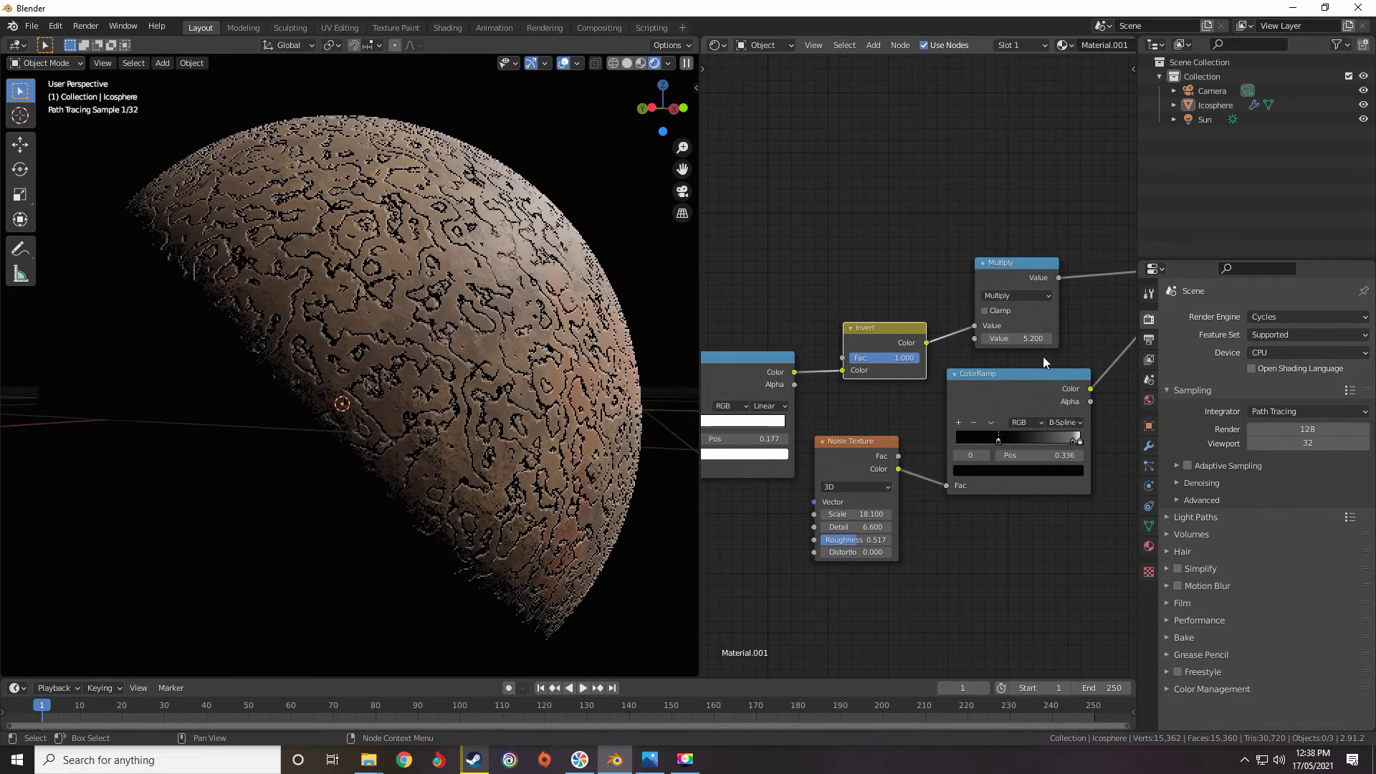
pyautogui.hotkey('ctrl', 'z')
# Review the wave crack branch from the Wave Texture through the ColorRamp to the Invert node.
pyautogui.moveTo(946, 354); pyautogui.dragTo(1132, 322, button='middle')
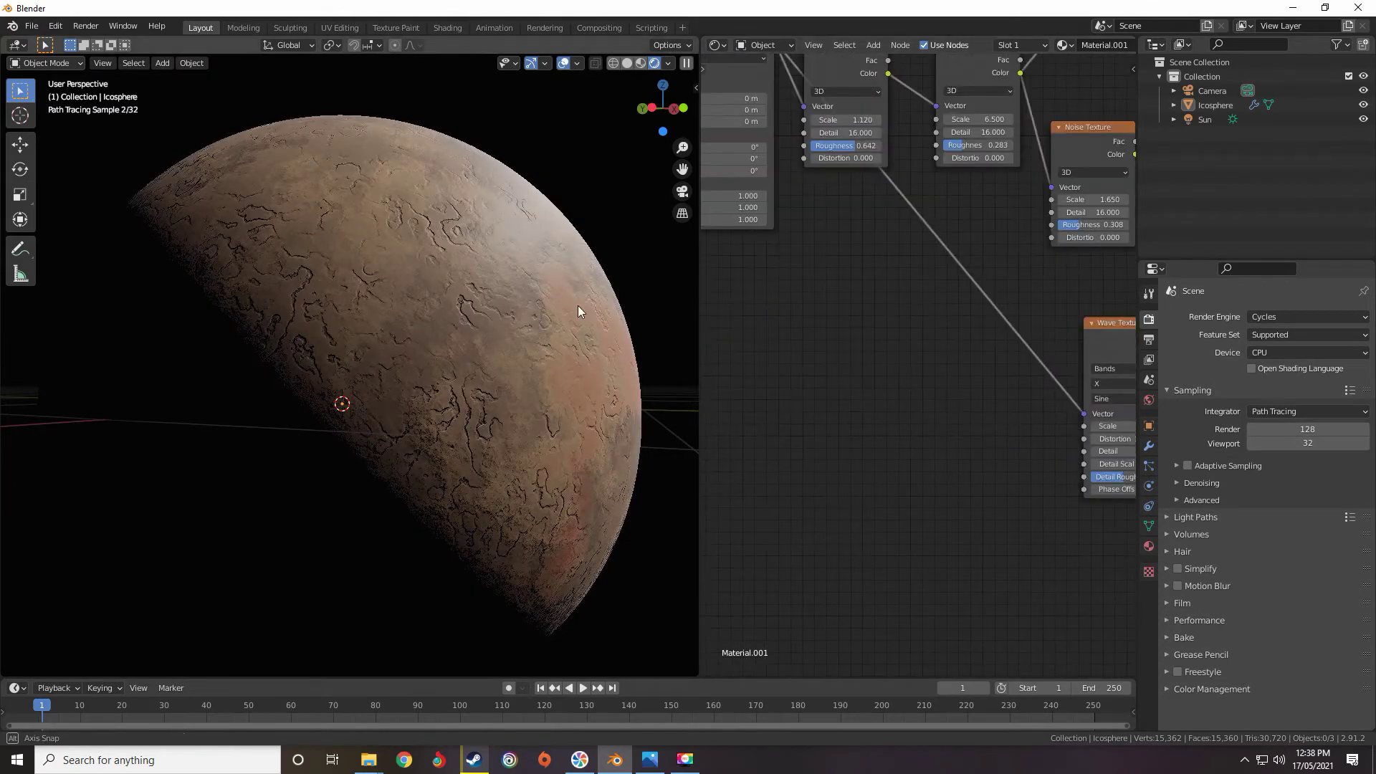
pyautogui.scroll(-7, 849, 296)
pyautogui.moveTo(929, 255); pyautogui.dragTo(819, 328, button='middle')
pyautogui.moveTo(981, 319); pyautogui.dragTo(764, 380, button='middle')
pyautogui.scroll(4, 759, 383)
pyautogui.moveTo(844, 342); pyautogui.dragTo(891, 297, button='middle')
pyautogui.scroll(12, 891, 297)
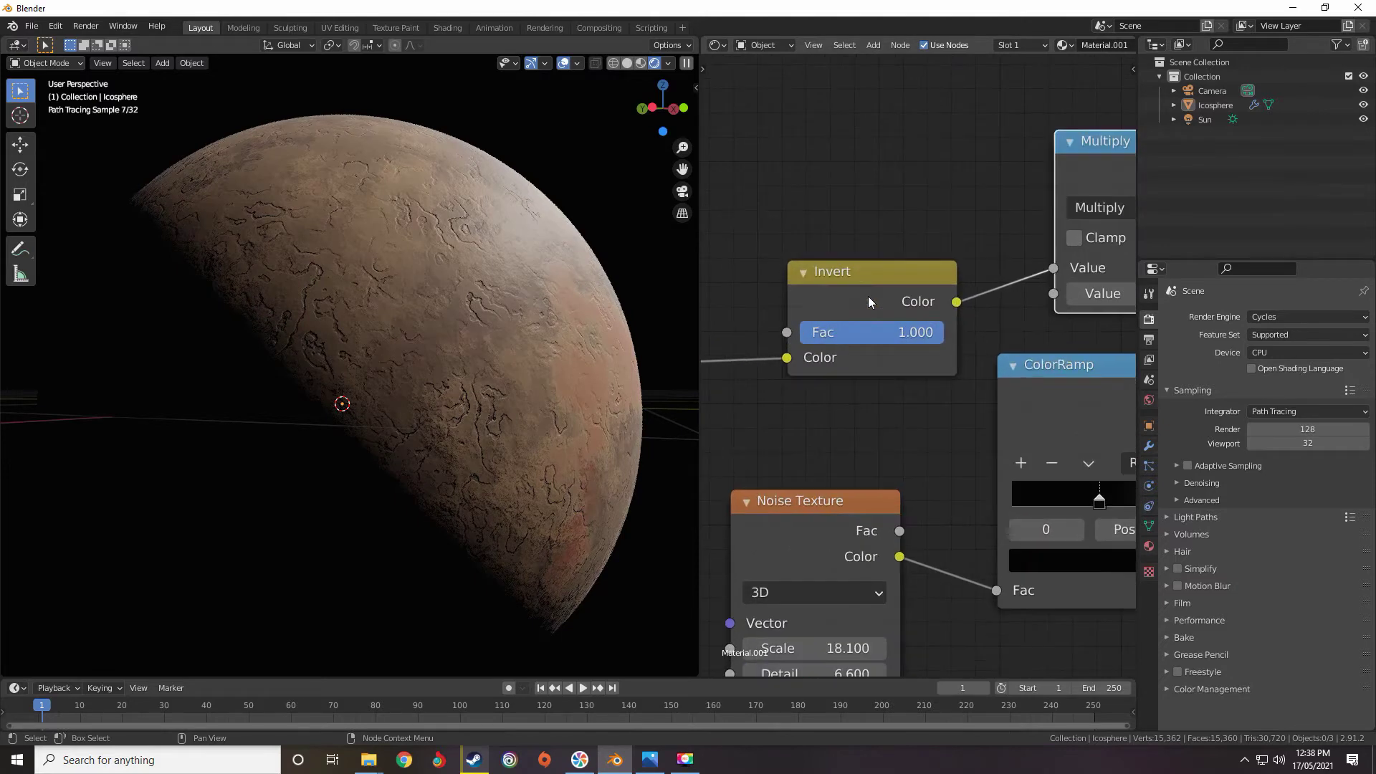
pyautogui.scroll(-9, 858, 304)
pyautogui.moveTo(807, 335); pyautogui.dragTo(934, 259, button='middle')
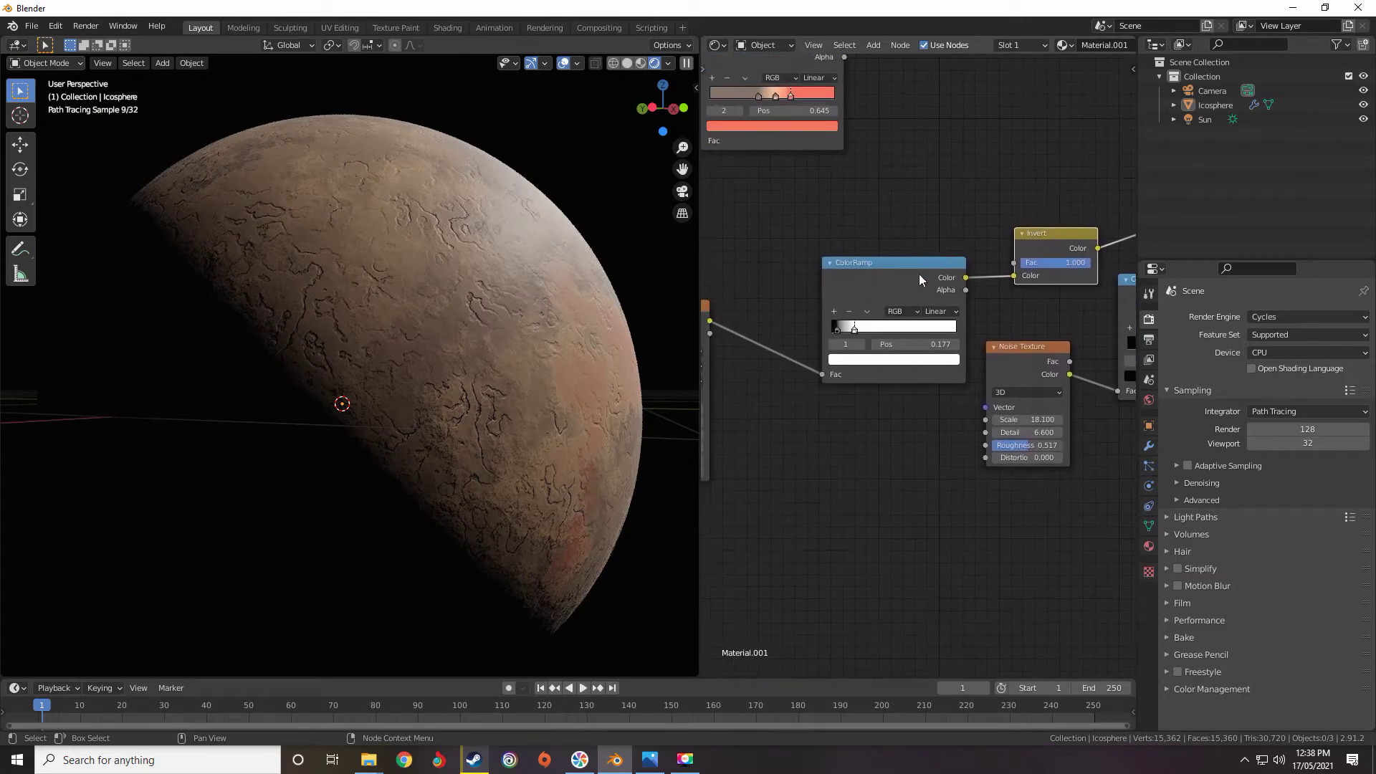
# Inspect the Subtract node that joins the crack branch with the base bump and feeds the Bump node.
pyautogui.scroll(-10, 1003, 263)
pyautogui.moveTo(1041, 229); pyautogui.dragTo(946, 294, button='middle')
pyautogui.moveTo(1021, 232); pyautogui.dragTo(906, 308, button='middle')
pyautogui.scroll(4, 961, 239)
pyautogui.scroll(10, 906, 321)
pyautogui.moveTo(947, 247); pyautogui.dragTo(952, 342, button='middle')
pyautogui.scroll(5, 952, 344)
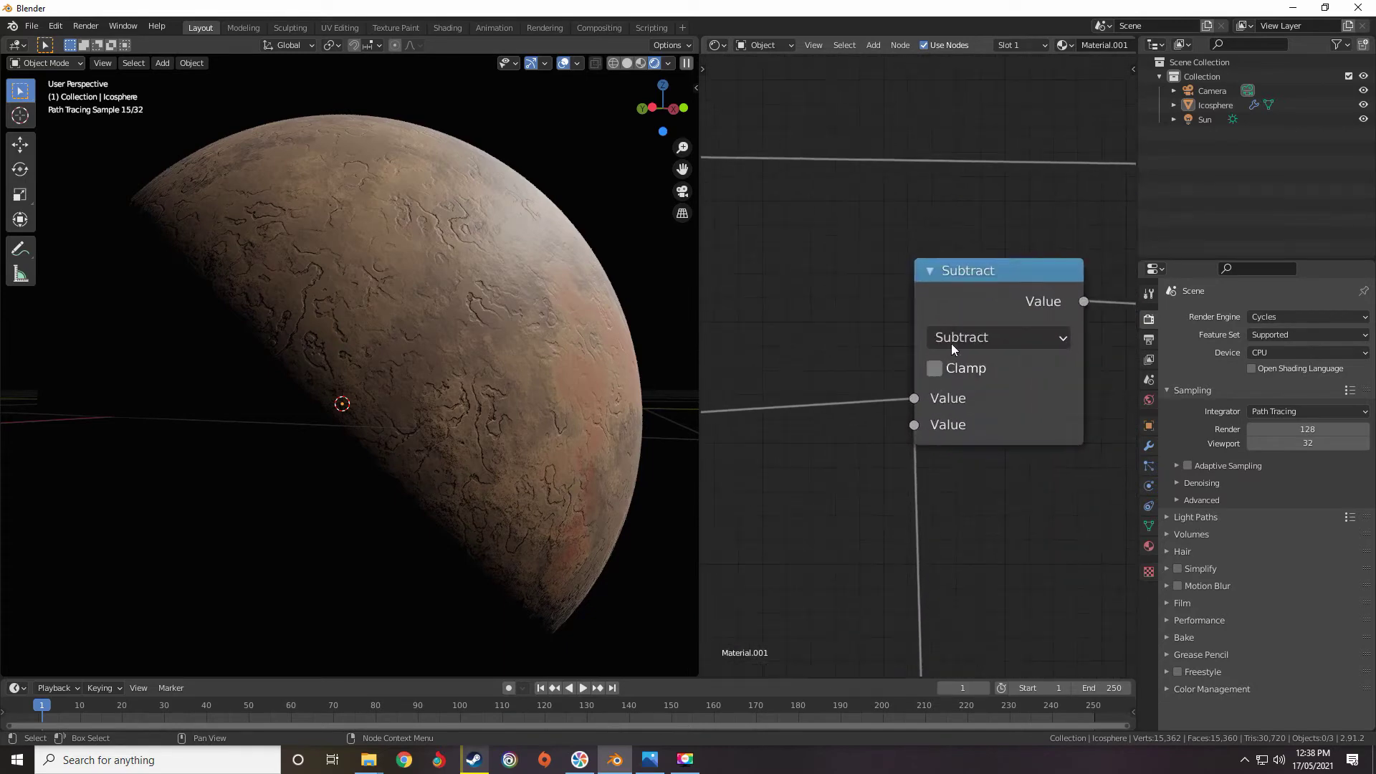
pyautogui.scroll(-4, 1011, 294)
pyautogui.scroll(5, 935, 354)
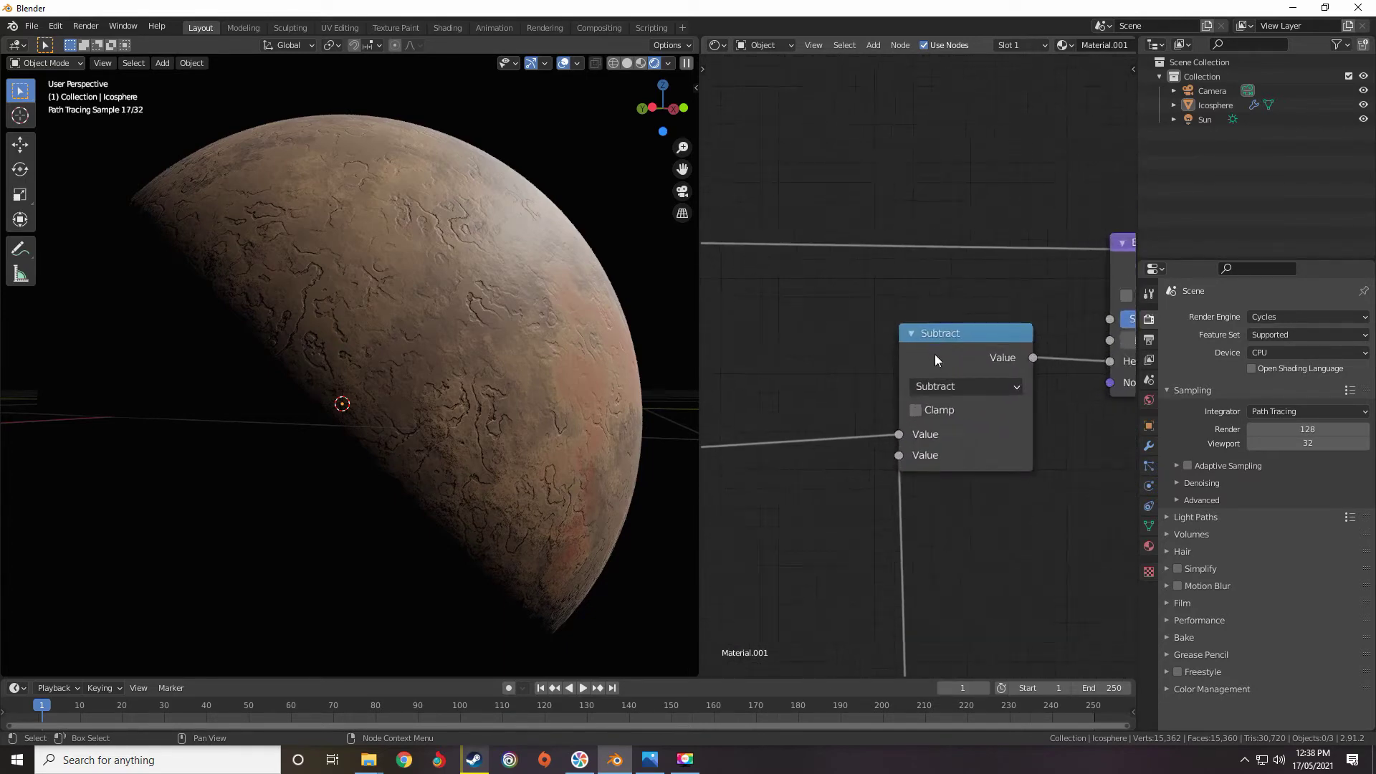
pyautogui.scroll(-5, 956, 398)
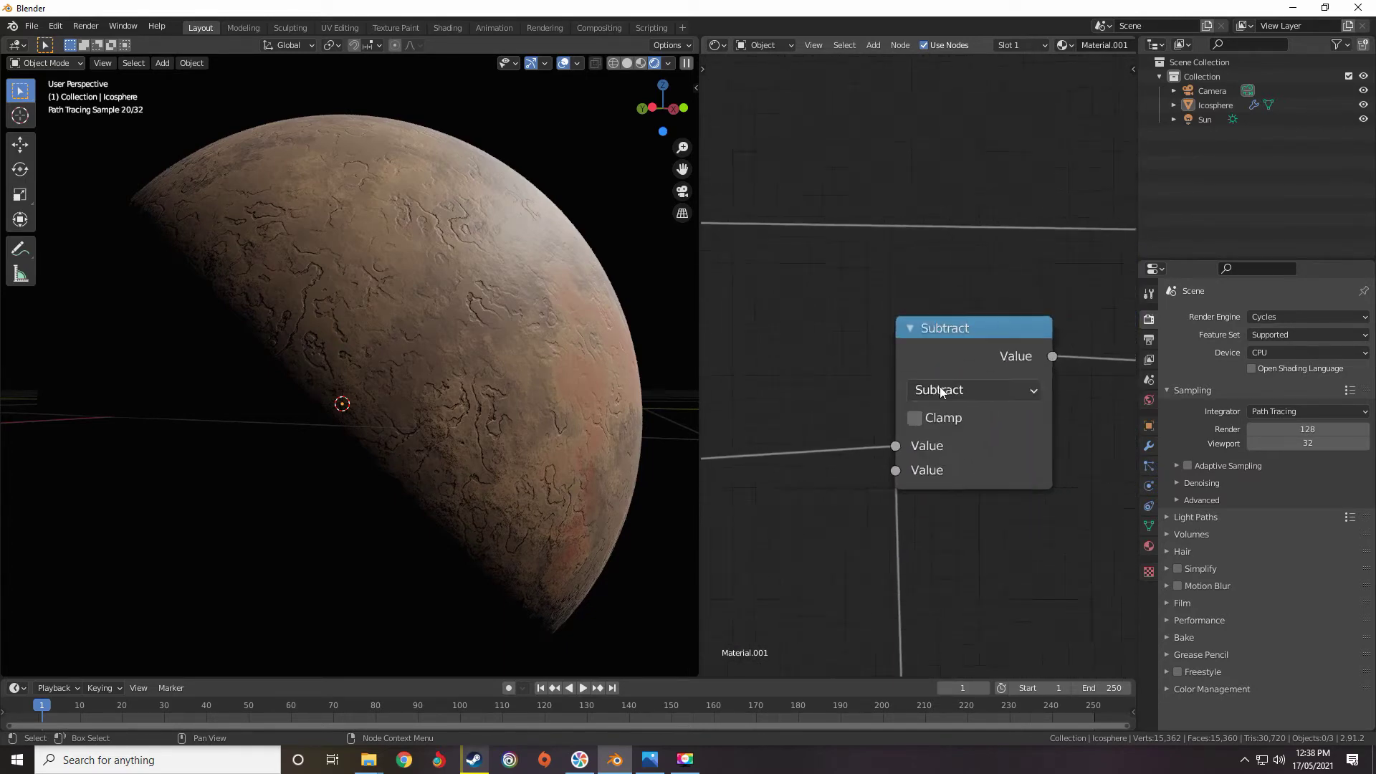
pyautogui.moveTo(906, 438); pyautogui.dragTo(965, 337, button='middle')
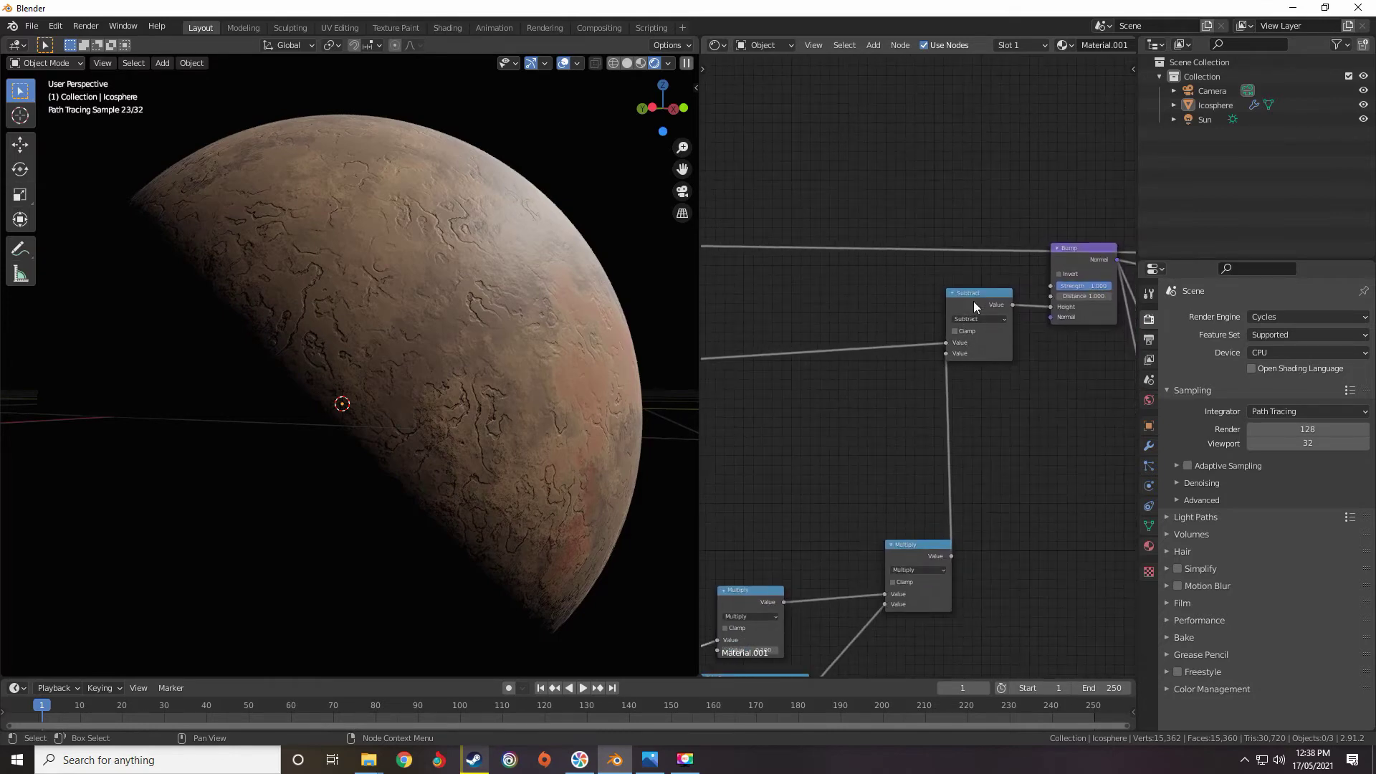
pyautogui.scroll(1, 964, 311)
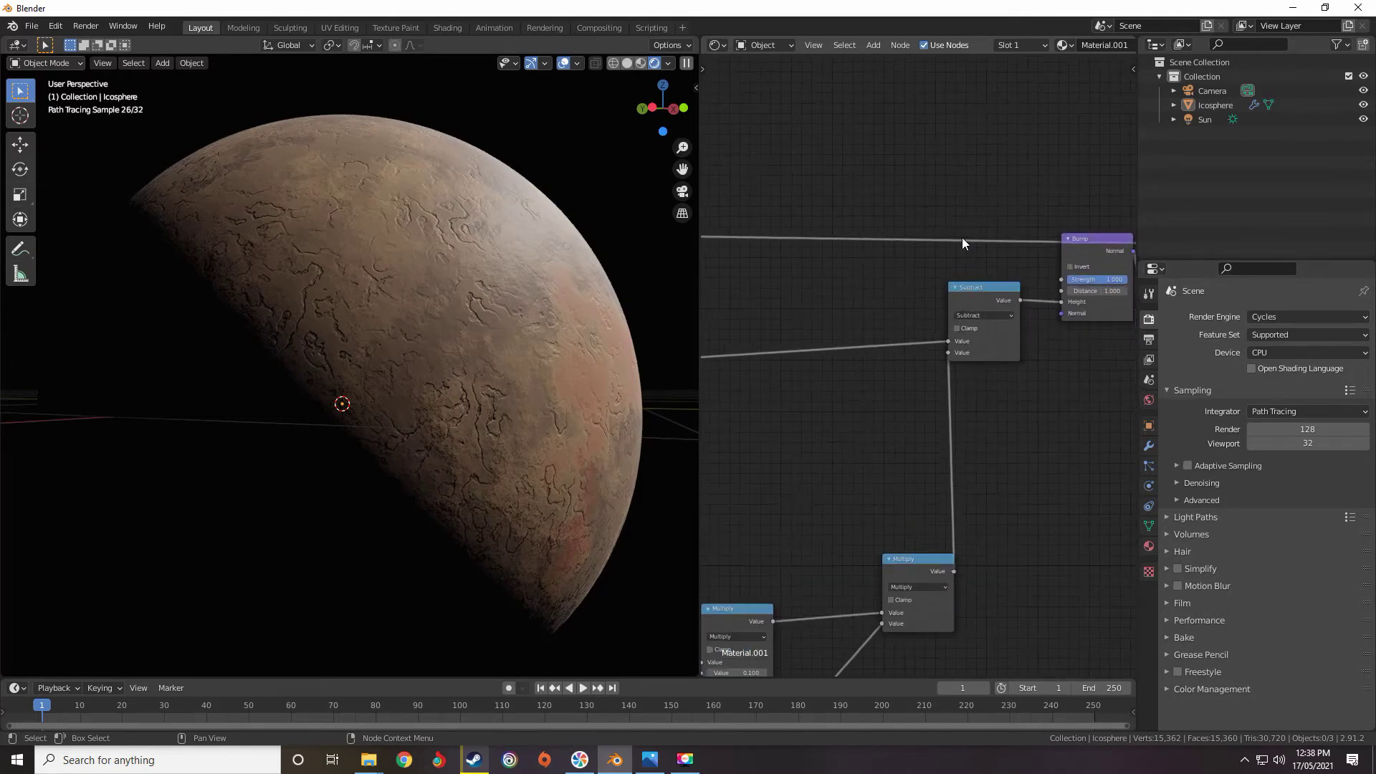
# Trace how the inverted waves and the noise ColorRamp meet in the combining Multiply node and reach the Subtract node.
pyautogui.scroll(-5, 916, 367)
pyautogui.moveTo(815, 511); pyautogui.dragTo(992, 324, button='middle')
pyautogui.scroll(4, 961, 337)
pyautogui.scroll(4, 883, 444)
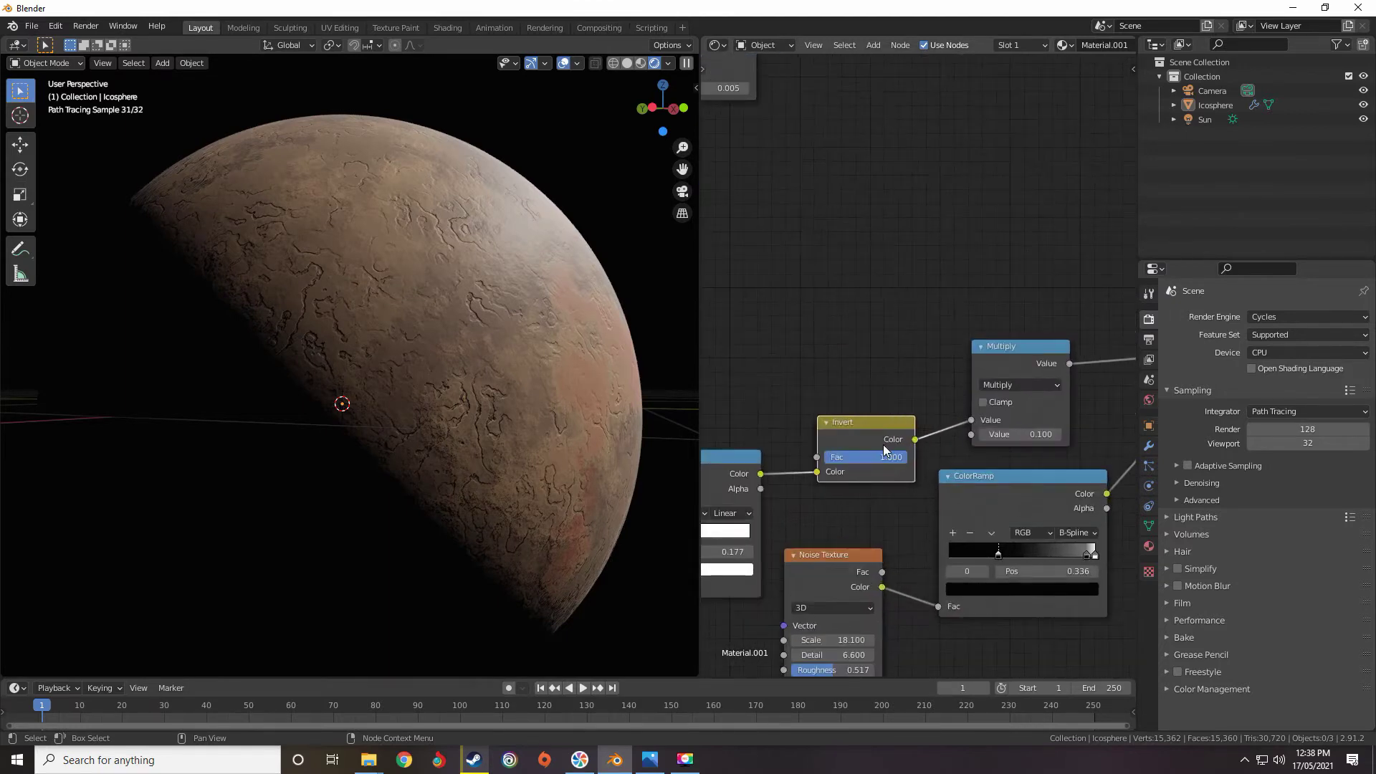
pyautogui.scroll(-5, 902, 406)
pyautogui.moveTo(940, 371); pyautogui.dragTo(850, 360, button='middle')
pyautogui.moveTo(961, 301); pyautogui.dragTo(831, 368, button='middle')
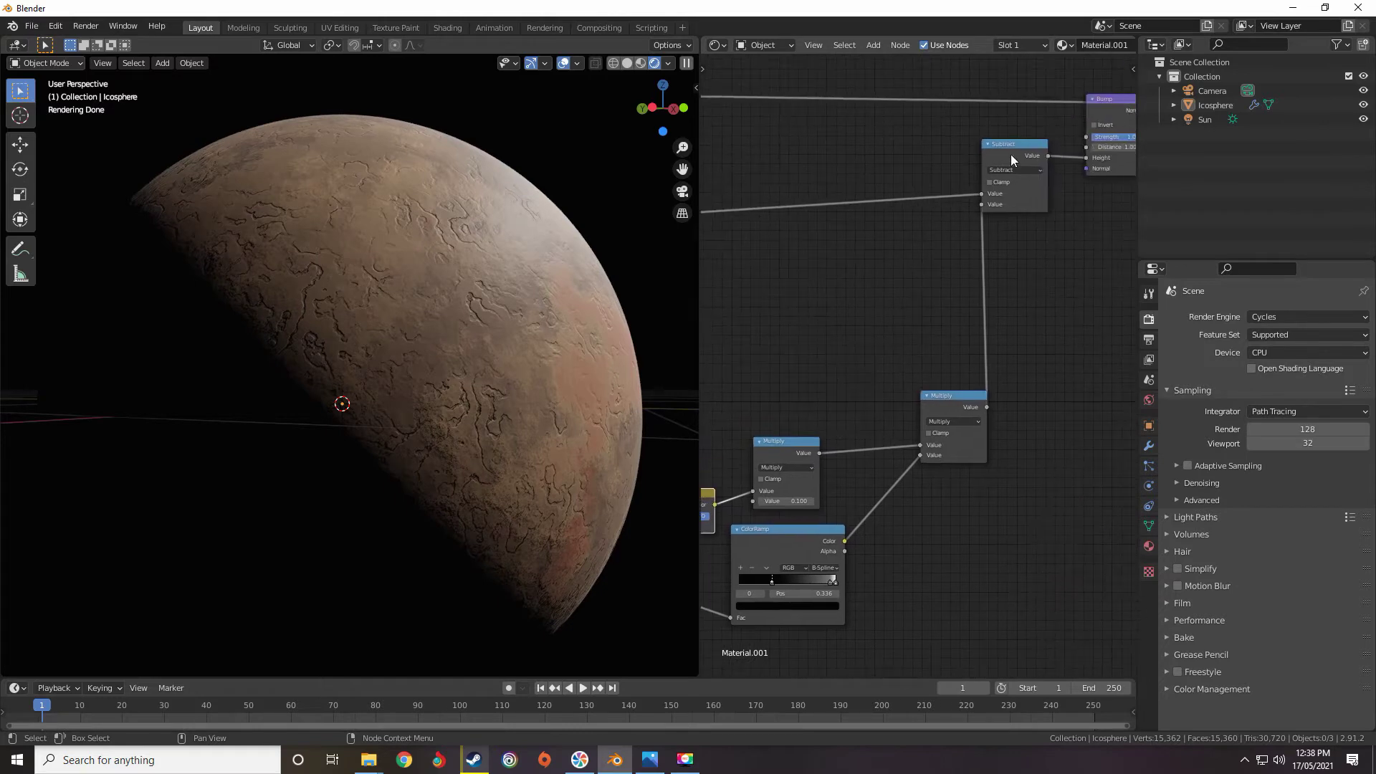
pyautogui.click(1009, 154)
pyautogui.moveTo(934, 379); pyautogui.dragTo(1008, 206, button='middle')
pyautogui.scroll(4, 896, 312)
pyautogui.moveTo(897, 312)
pyautogui.mouseDown(button='middle')
pyautogui.moveTo(904, 266)
pyautogui.moveTo(891, 320)
pyautogui.mouseUp(button='middle')
pyautogui.scroll(2, 891, 320)
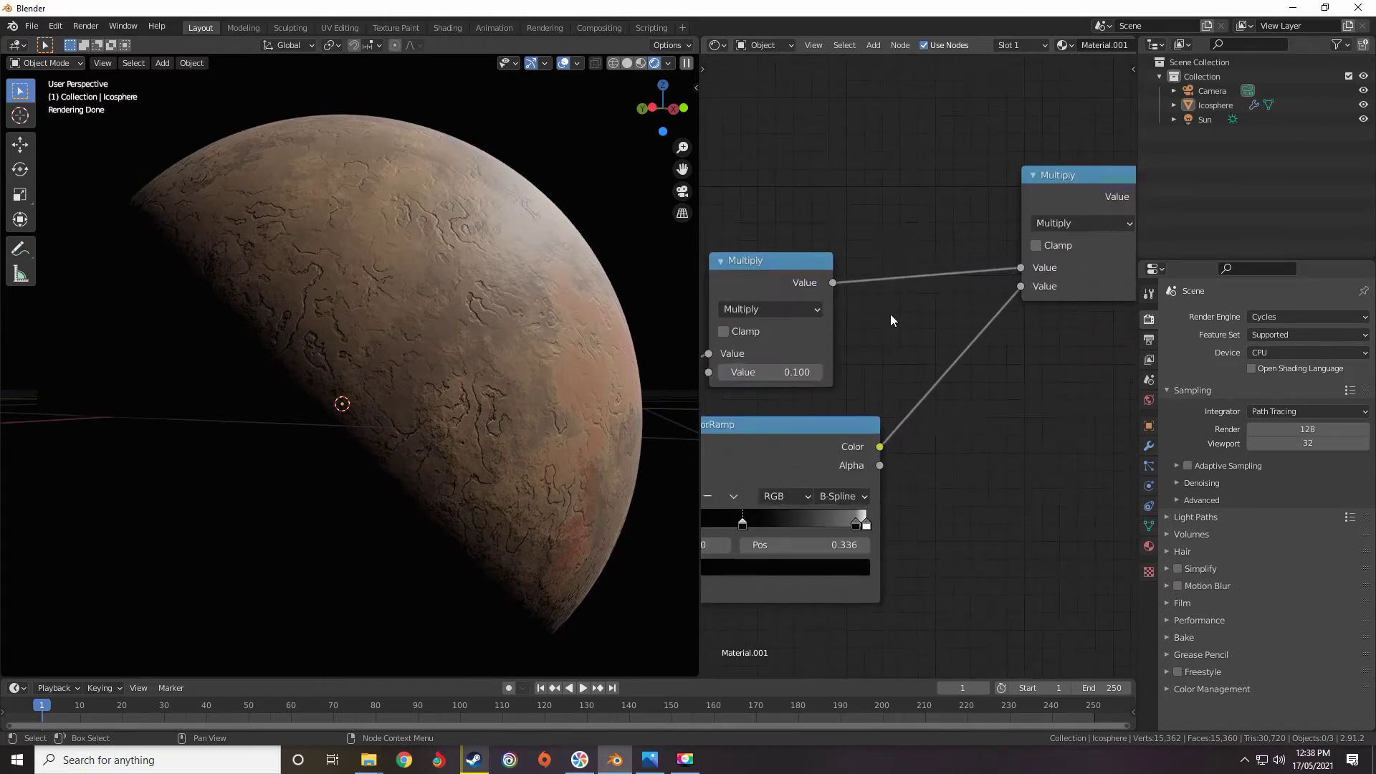
pyautogui.moveTo(1068, 193); pyautogui.dragTo(898, 277, button='middle')
pyautogui.scroll(3, 898, 277)
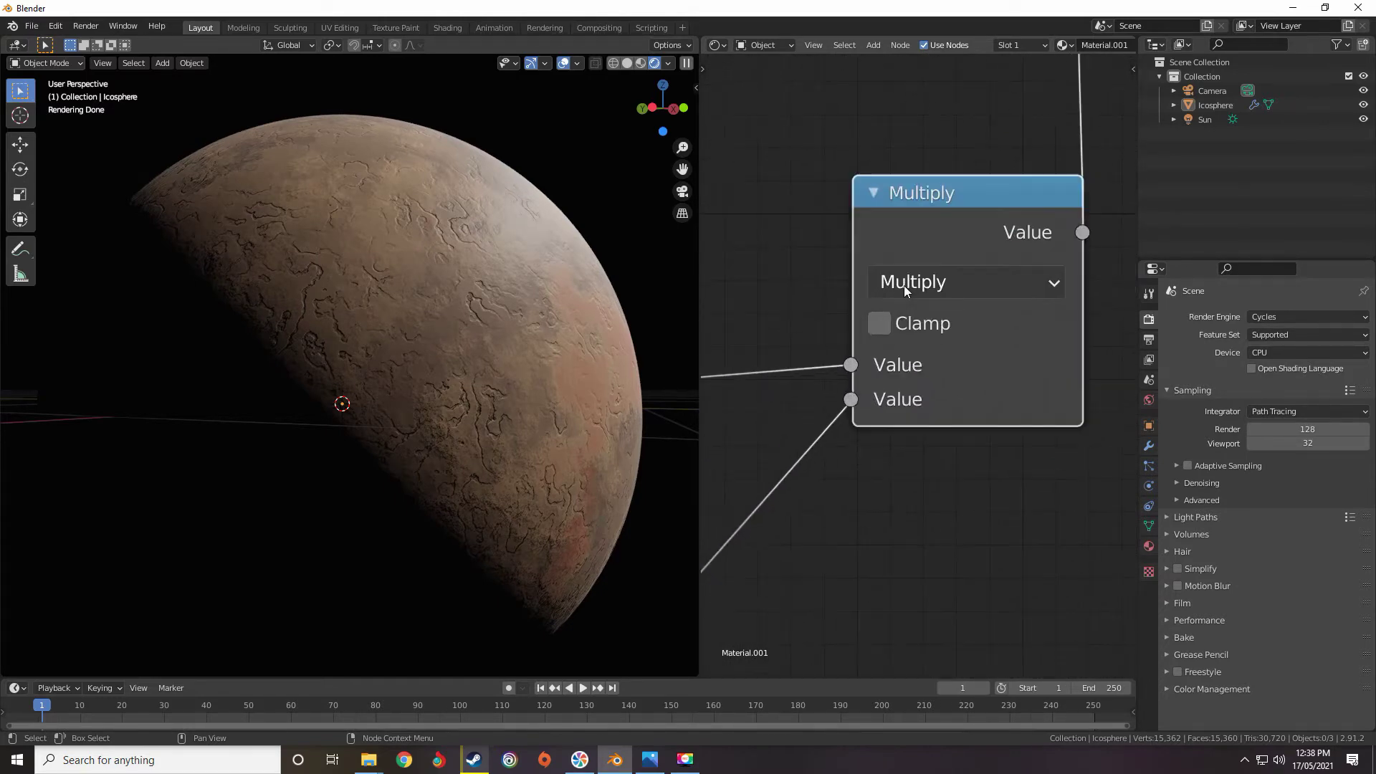
pyautogui.scroll(-6, 913, 284)
pyautogui.scroll(-4, 860, 377)
pyautogui.moveTo(747, 513); pyautogui.dragTo(1026, 309, button='middle')
pyautogui.moveTo(1058, 242); pyautogui.dragTo(909, 341, button='middle')
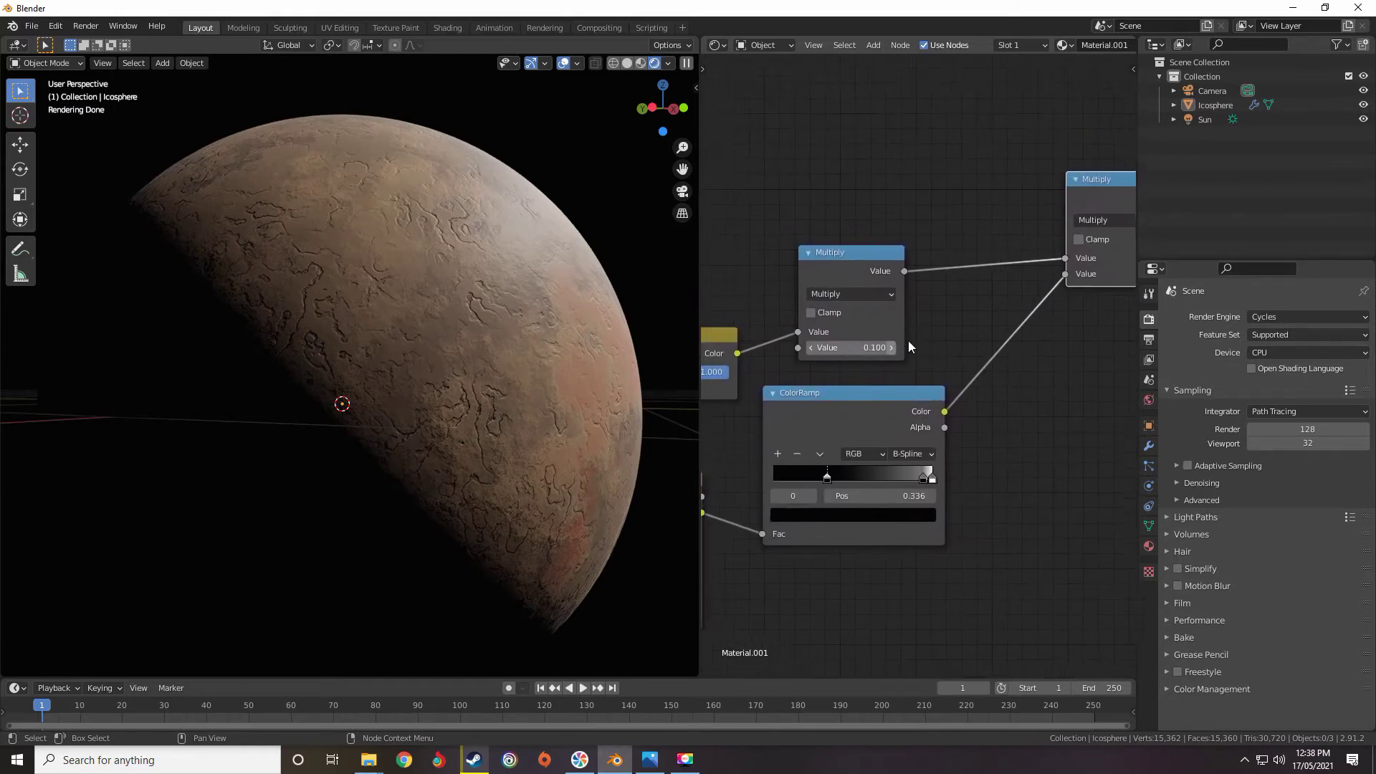
pyautogui.scroll(-1, 909, 342)
# Narrow the wave cracks by moving the wave ColorRamp's white stop to position 0.073.
pyautogui.moveTo(613, 354)
pyautogui.mouseDown(button='middle')
pyautogui.moveTo(577, 342)
pyautogui.moveTo(612, 341)
pyautogui.mouseUp(button='middle')
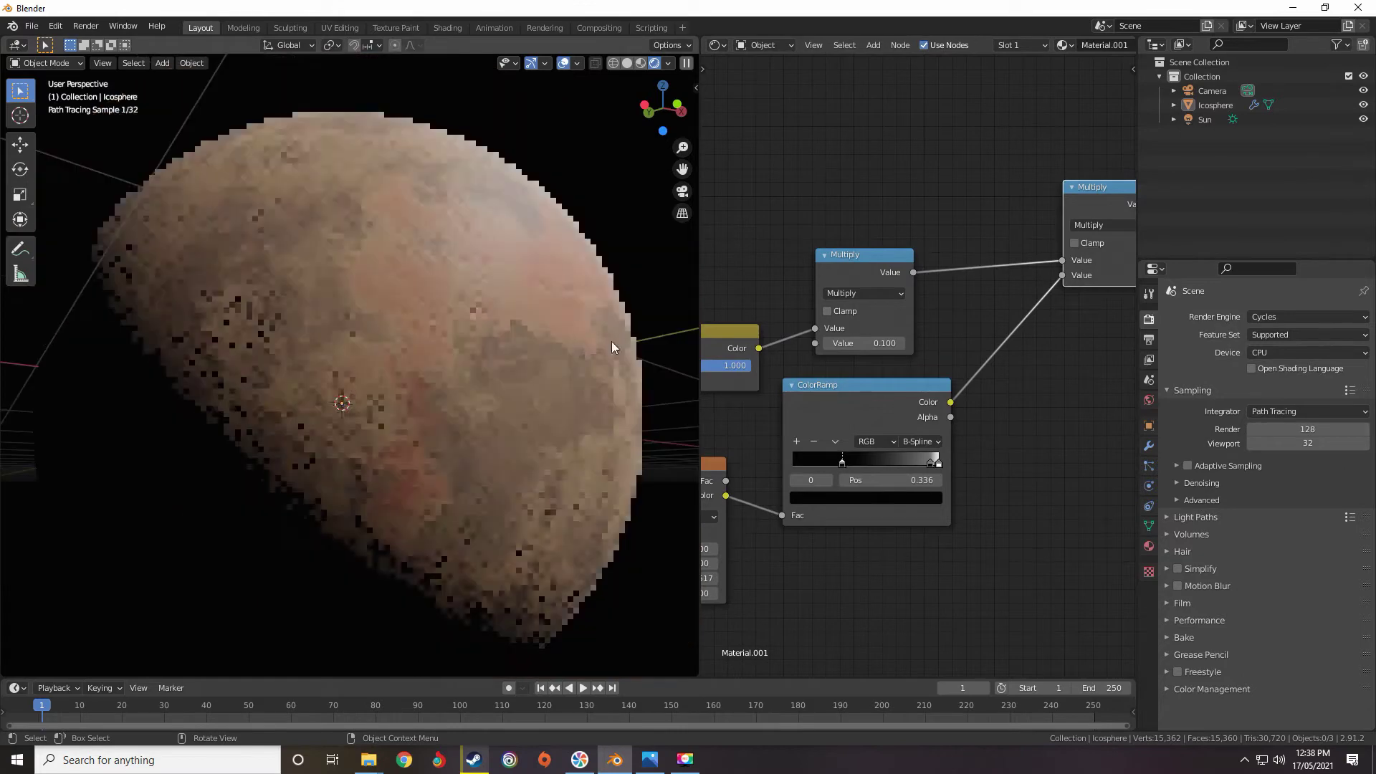
pyautogui.moveTo(927, 296); pyautogui.dragTo(1070, 255, button='middle')
pyautogui.moveTo(803, 371); pyautogui.dragTo(1042, 330, button='middle')
pyautogui.scroll(4, 854, 386)
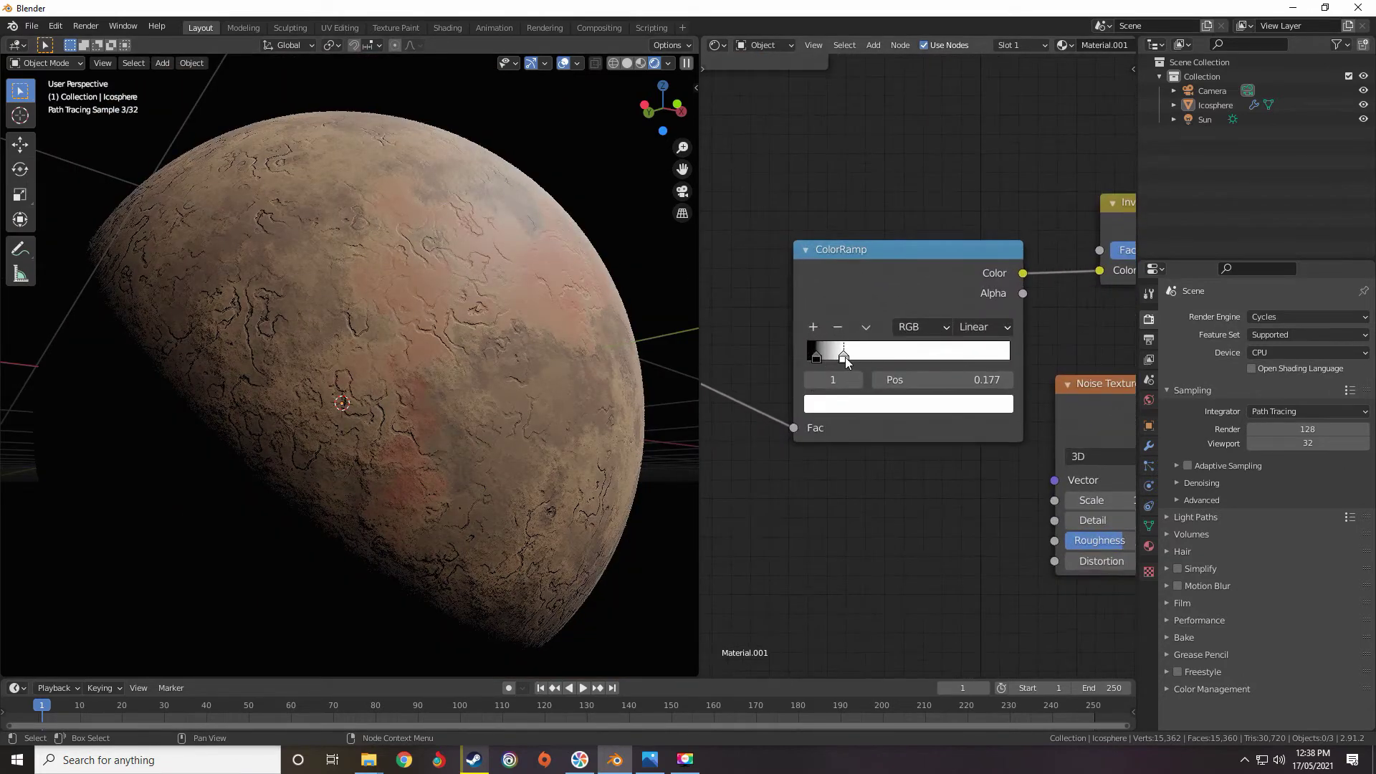
pyautogui.moveTo(815, 355); pyautogui.dragTo(825, 358)
pyautogui.scroll(-5, 861, 440)
pyautogui.moveTo(861, 441)
pyautogui.mouseDown(button='middle')
pyautogui.moveTo(829, 331)
pyautogui.moveTo(860, 415)
pyautogui.mouseUp(button='middle')
pyautogui.scroll(10, 831, 350)
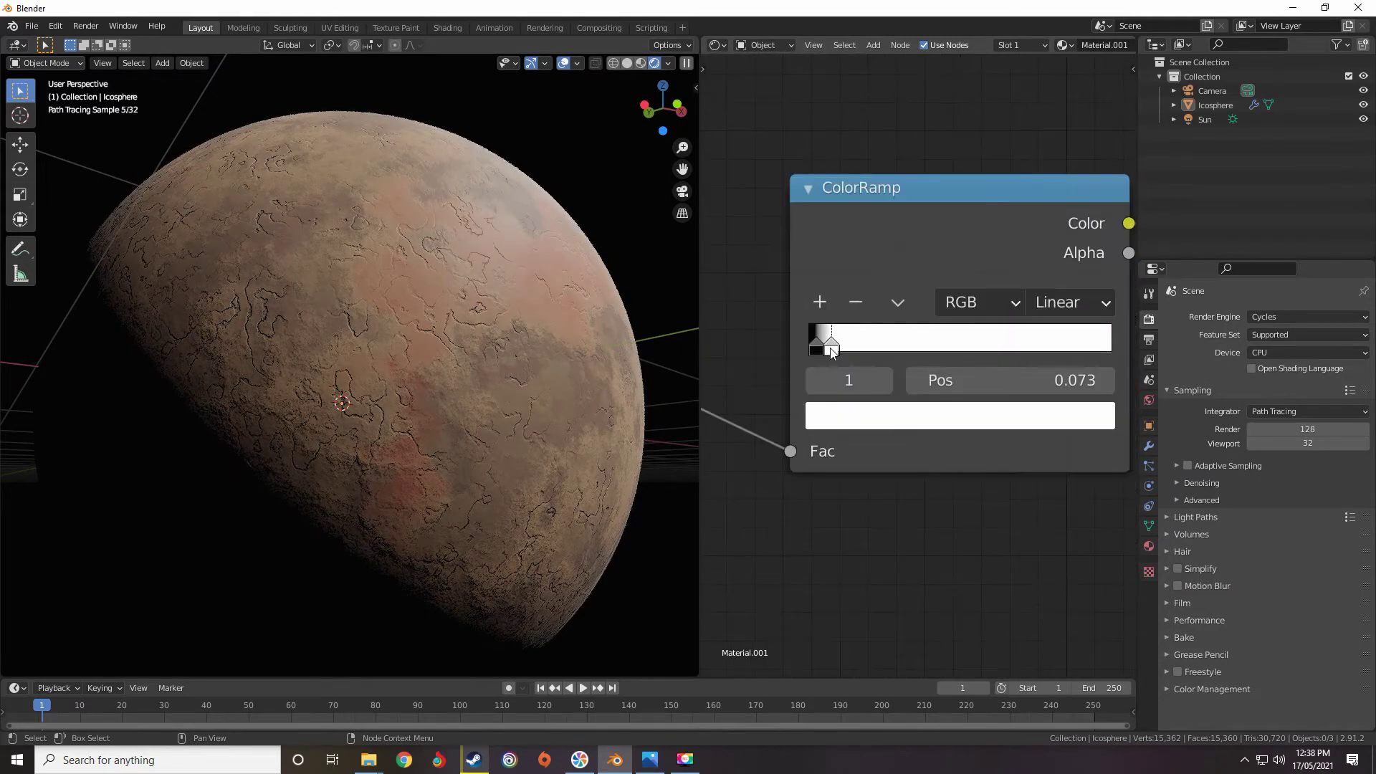
# Move the first black stop of the noise ColorRamp that masks the cracks to position 0.350.
pyautogui.scroll(-10, 993, 374)
pyautogui.moveTo(1068, 312); pyautogui.dragTo(757, 330, button='middle')
pyautogui.scroll(-4, 856, 265)
pyautogui.scroll(10, 830, 424)
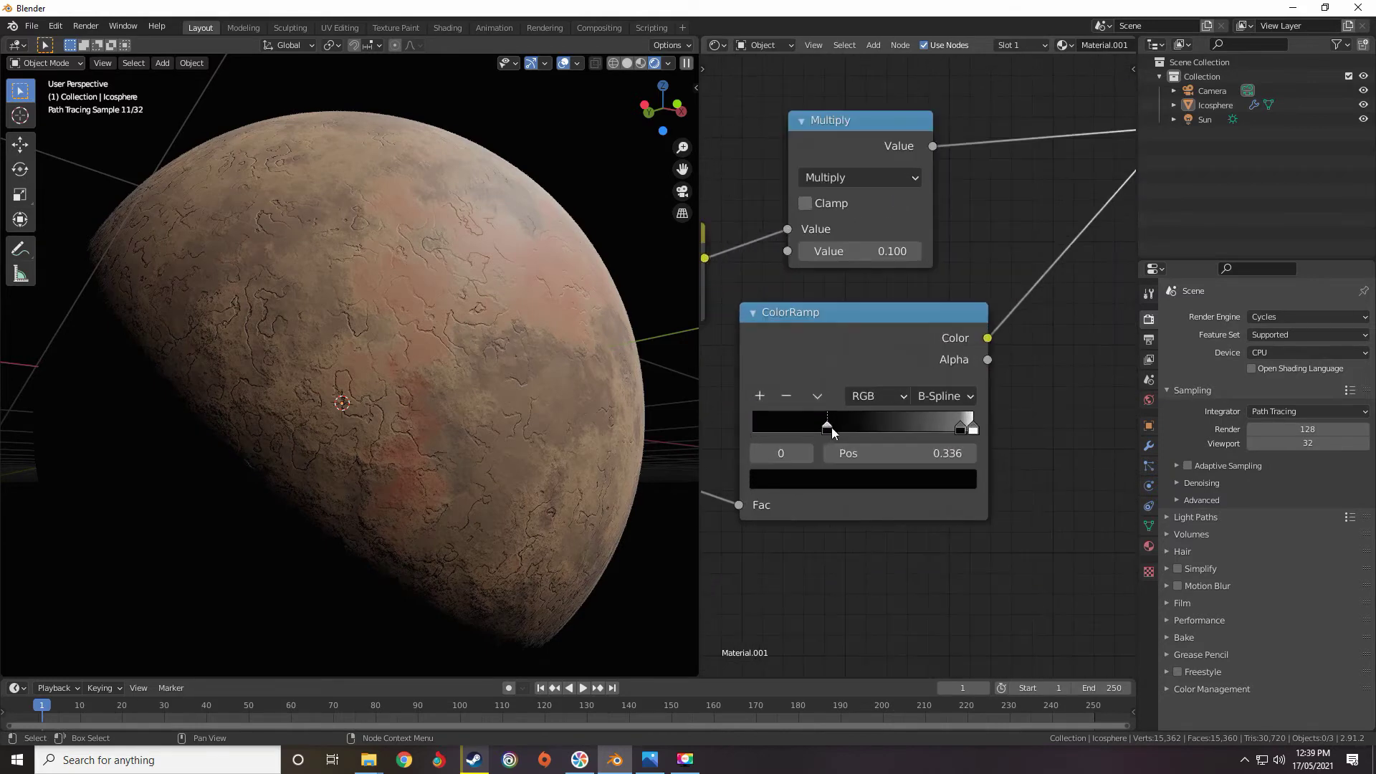
pyautogui.moveTo(832, 424); pyautogui.dragTo(836, 415)
# Reduce the crack strength by setting the Multiply node after the Invert node to 0.040.
pyautogui.click(900, 256)
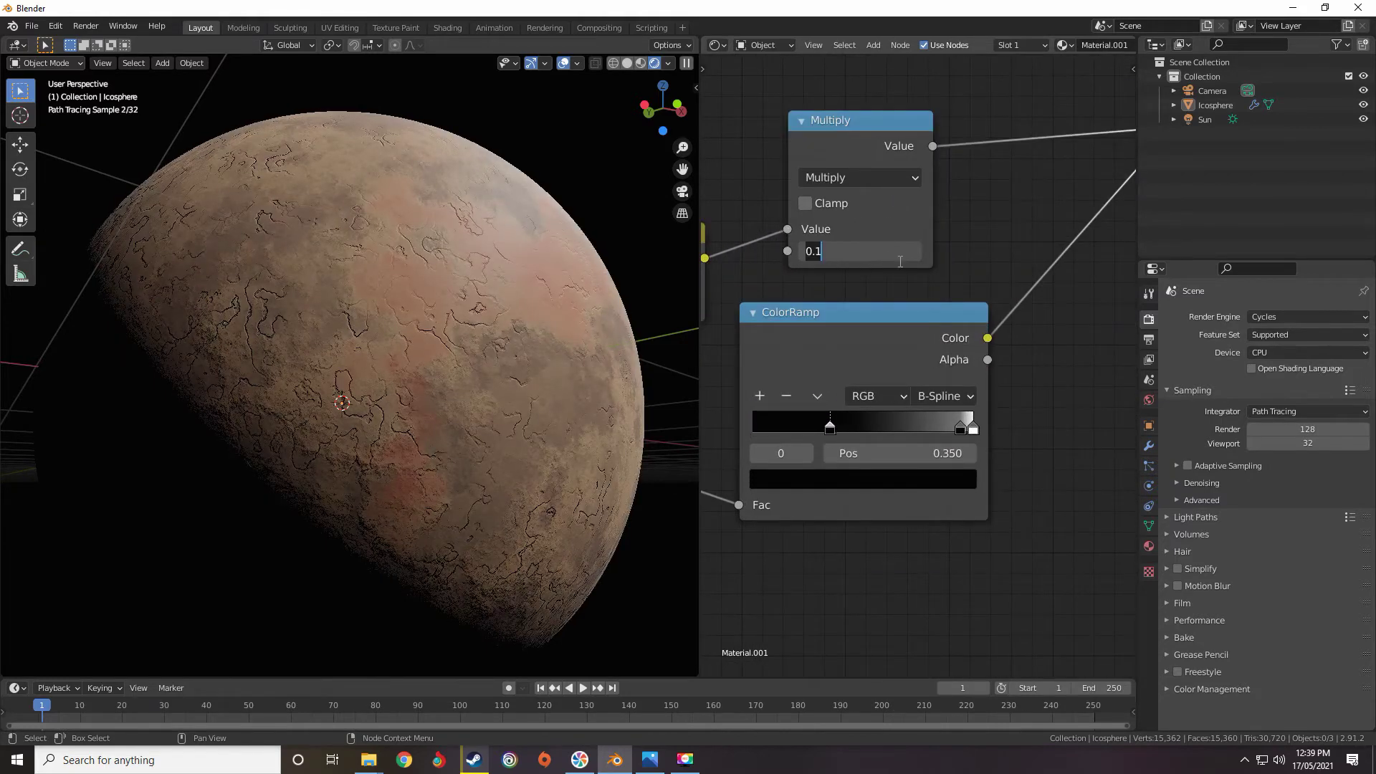
pyautogui.write('.06')
pyautogui.press('Return')
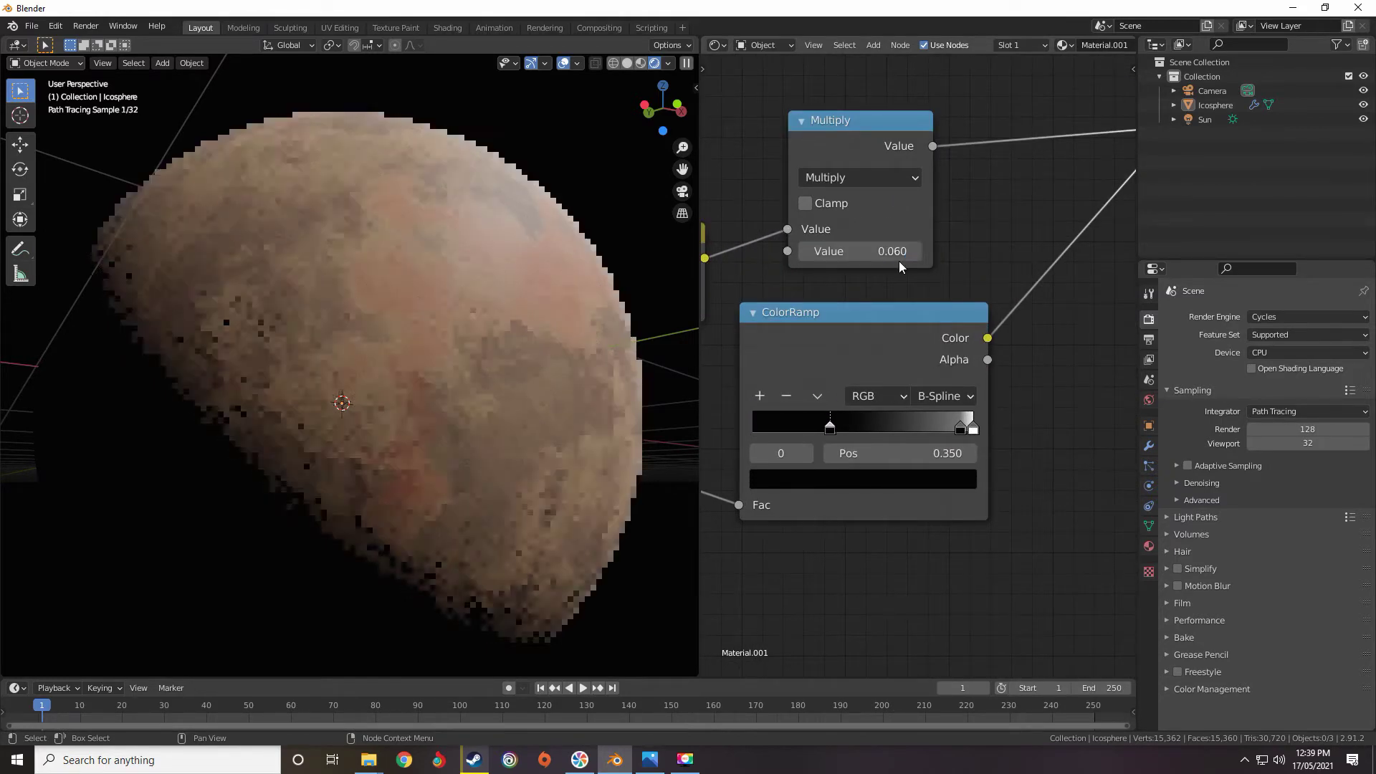
pyautogui.click(892, 256)
pyautogui.press('BackSpace')
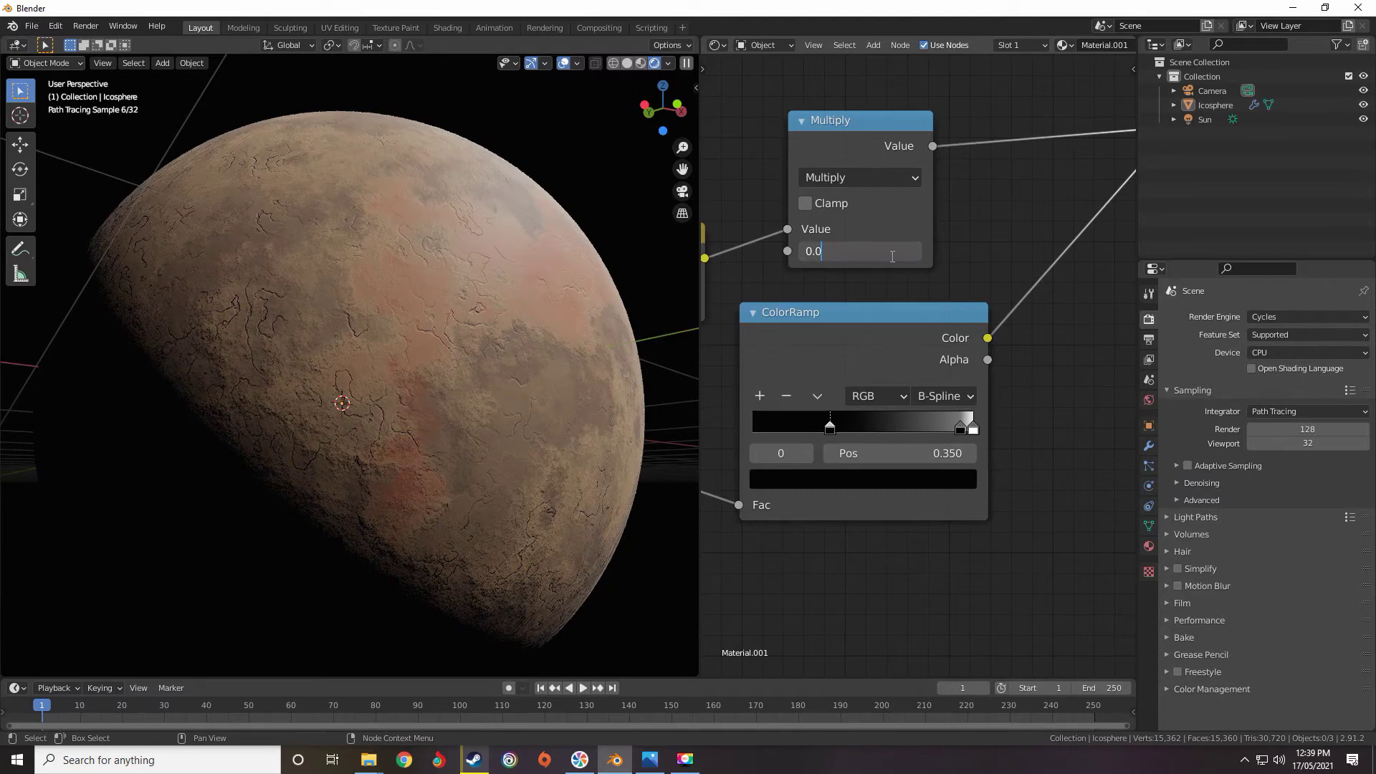
pyautogui.write('4')
pyautogui.press('Return')
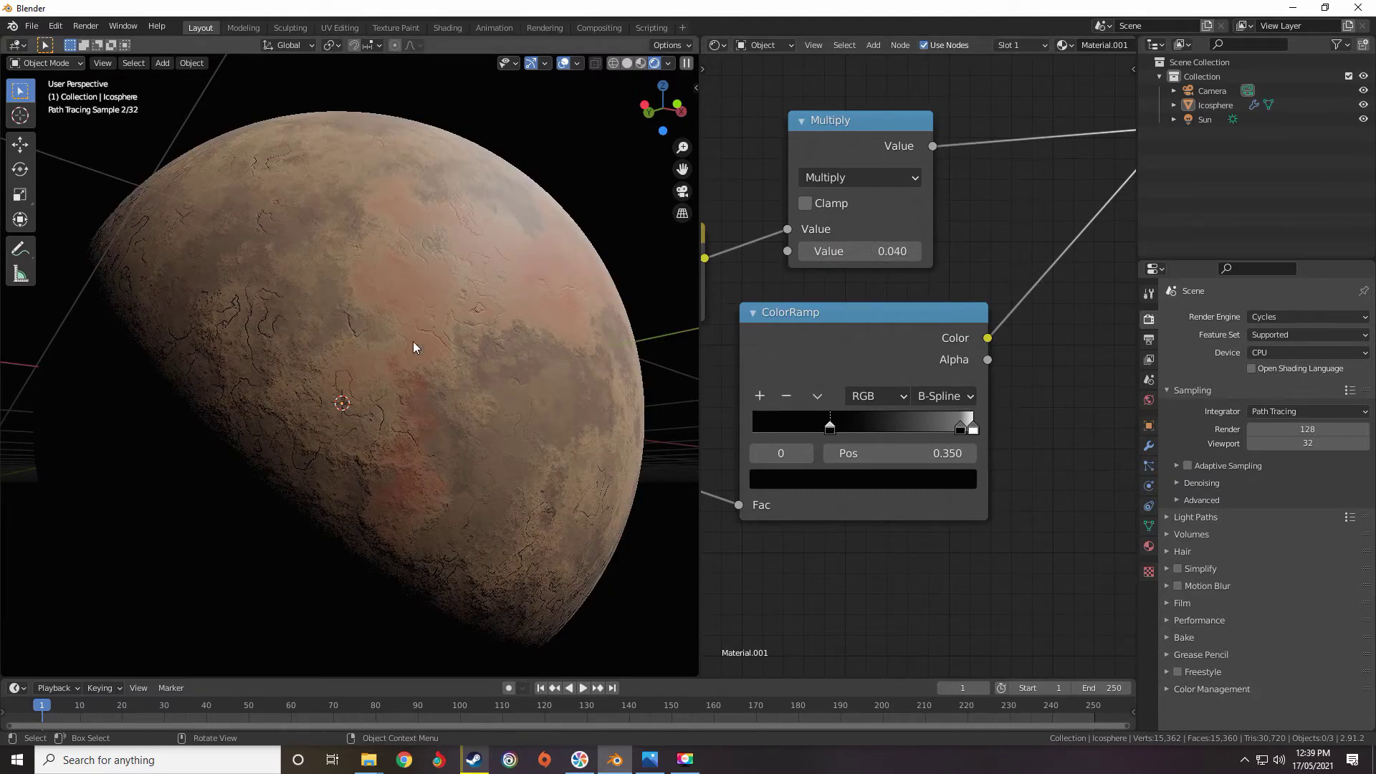
pyautogui.moveTo(535, 347); pyautogui.dragTo(466, 341, button='middle')
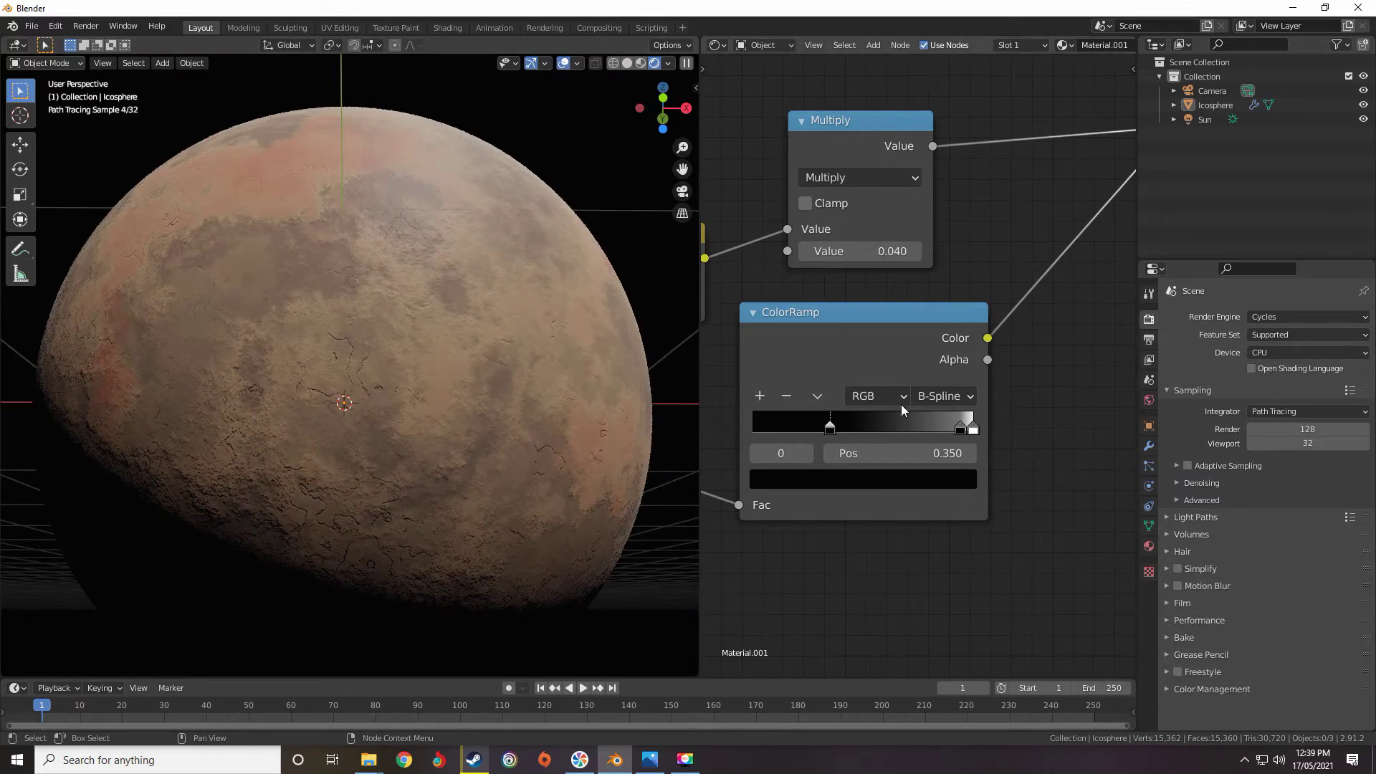
# Duplicate the Subtract node and insert the copy on the link between the original Subtract node and the Bump node.
pyautogui.scroll(-5, 901, 405)
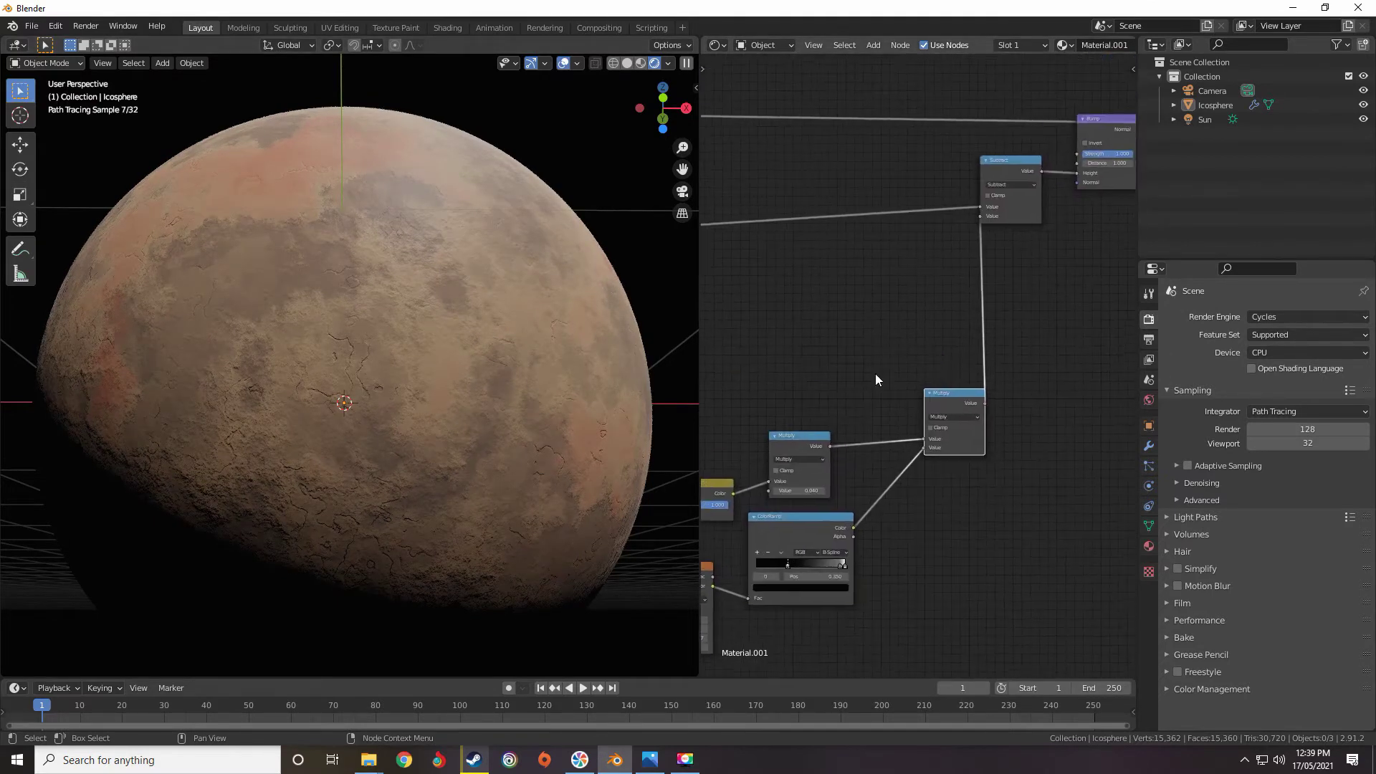
pyautogui.moveTo(924, 258); pyautogui.dragTo(924, 288, button='middle')
pyautogui.scroll(-3, 892, 298)
pyautogui.scroll(2, 1050, 281)
pyautogui.scroll(-4, 923, 286)
pyautogui.scroll(5, 952, 239)
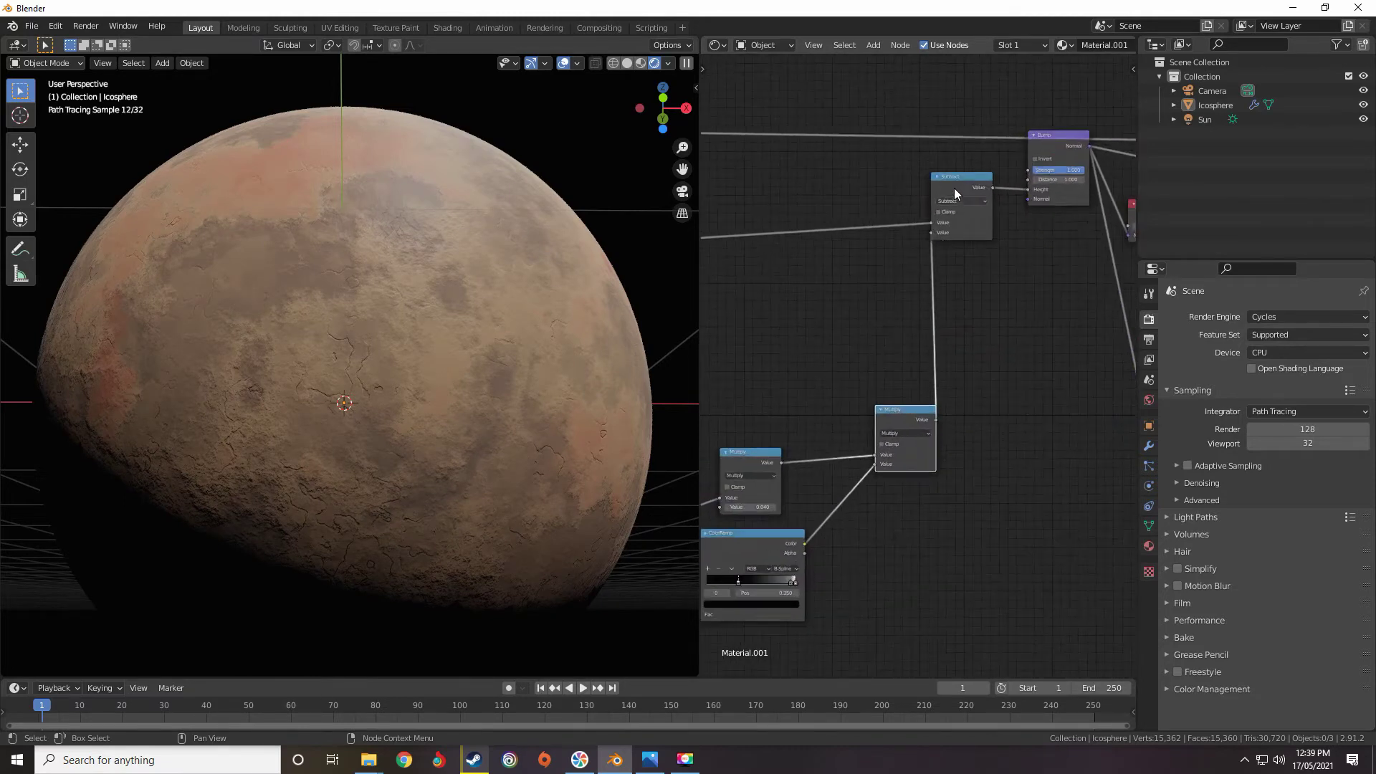
pyautogui.scroll(3, 955, 185)
pyautogui.click(954, 128)
pyautogui.scroll(2, 1018, 261)
pyautogui.moveTo(1034, 284); pyautogui.dragTo(909, 264, button='middle')
pyautogui.moveTo(907, 196); pyautogui.dragTo(883, 309, button='middle')
pyautogui.hotkey('shift', 'd')
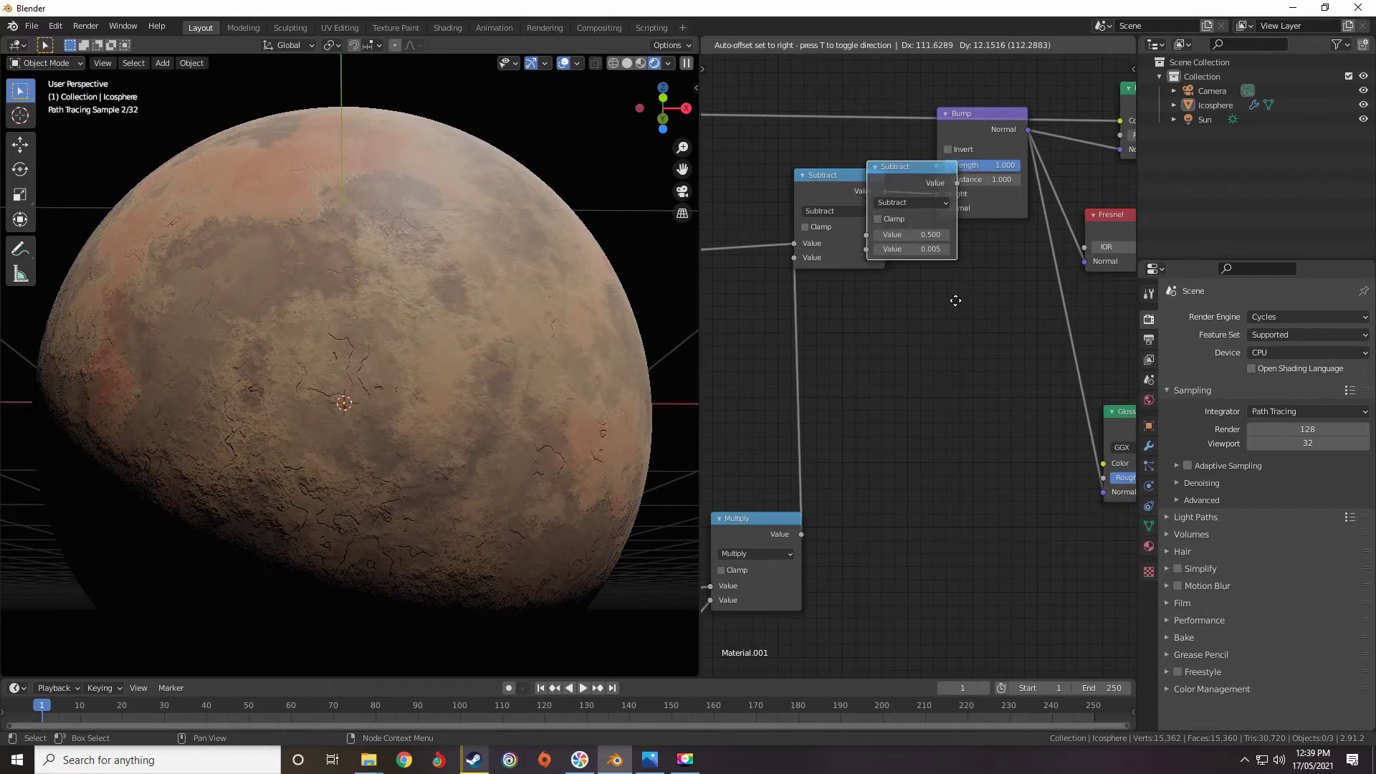
pyautogui.click(956, 300)
# Duplicate the whole crack branch, from the Wave Texture to the combining Multiply node, and place the copy below the original.
pyautogui.scroll(-5, 881, 385)
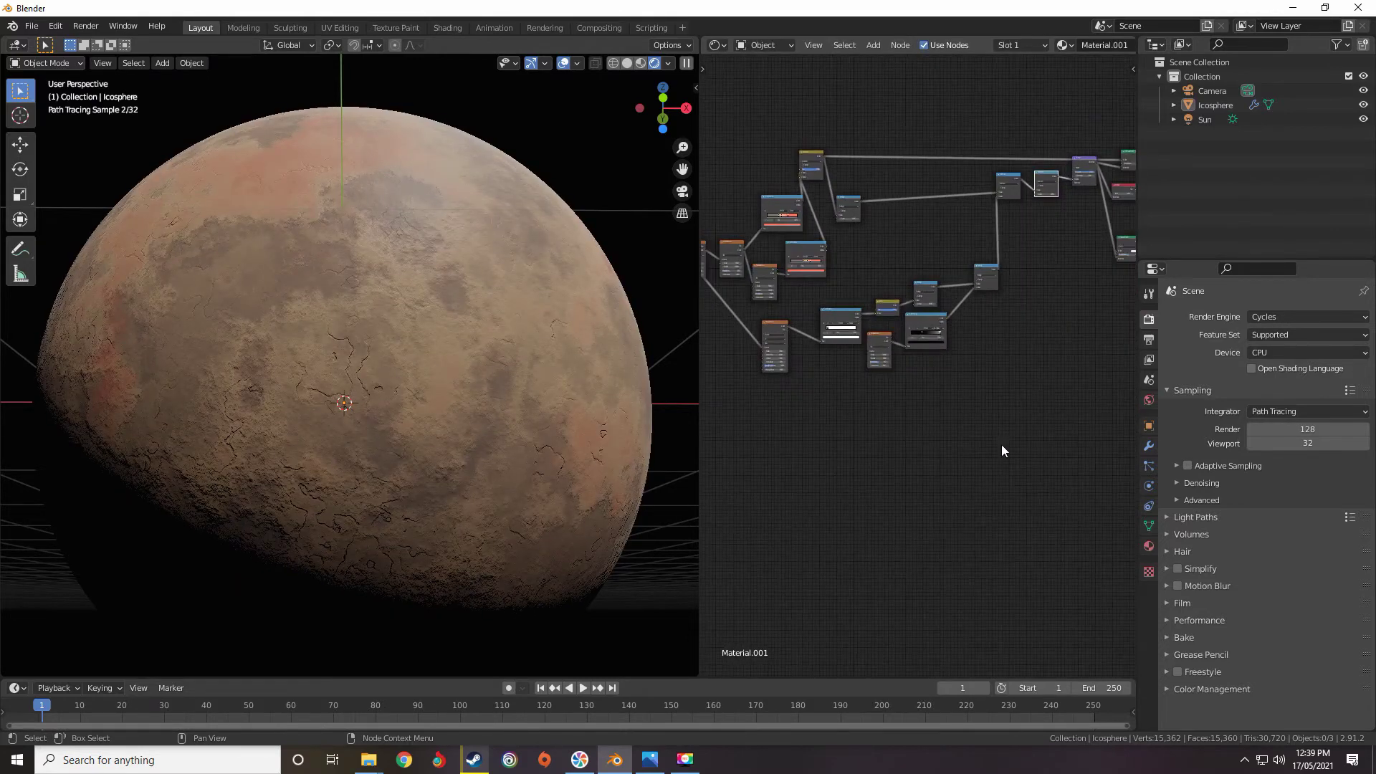
pyautogui.moveTo(1002, 450); pyautogui.dragTo(743, 284)
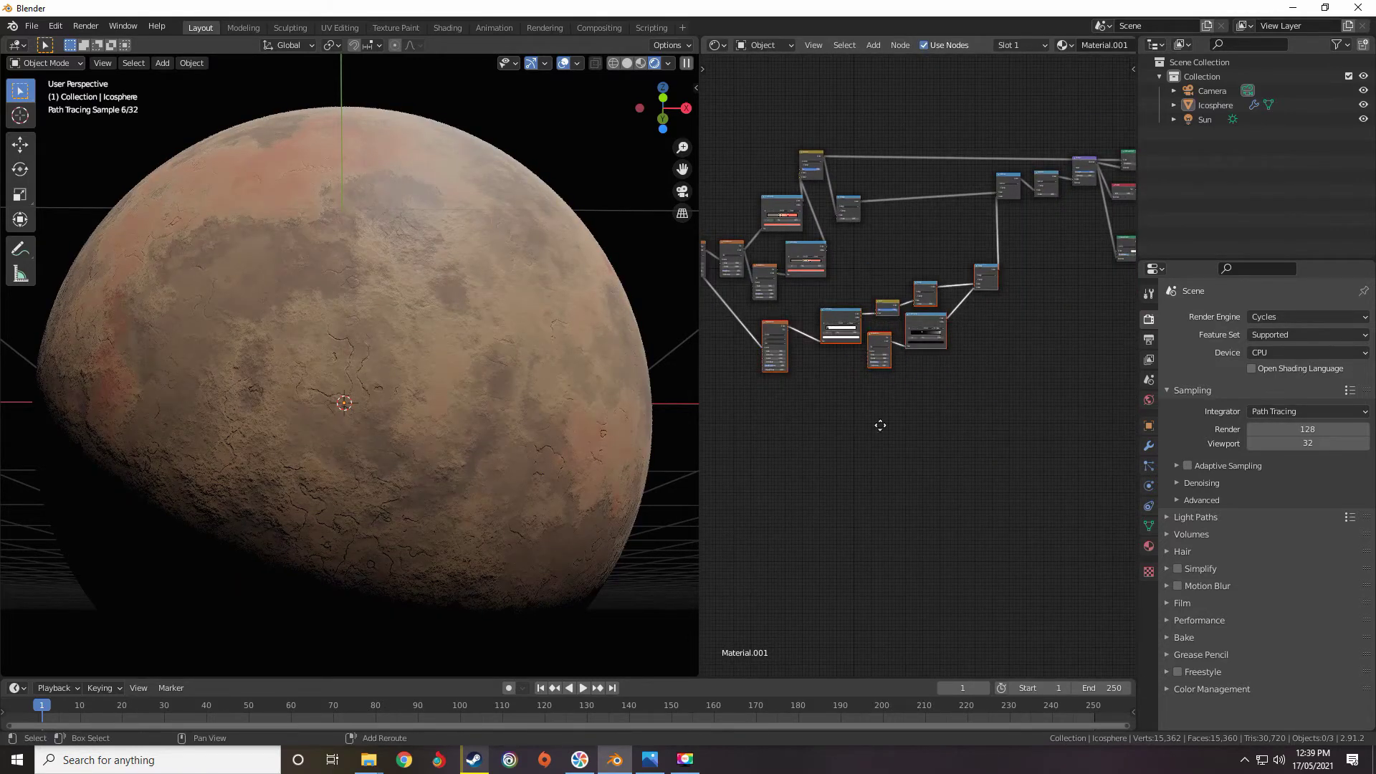
pyautogui.hotkey('shift', 'd')
pyautogui.click(886, 521)
# Connect the Mapping node's Vector output to the Vector input of the duplicated Wave Texture.
pyautogui.moveTo(784, 401); pyautogui.dragTo(977, 420, button='middle')
pyautogui.scroll(4, 977, 420)
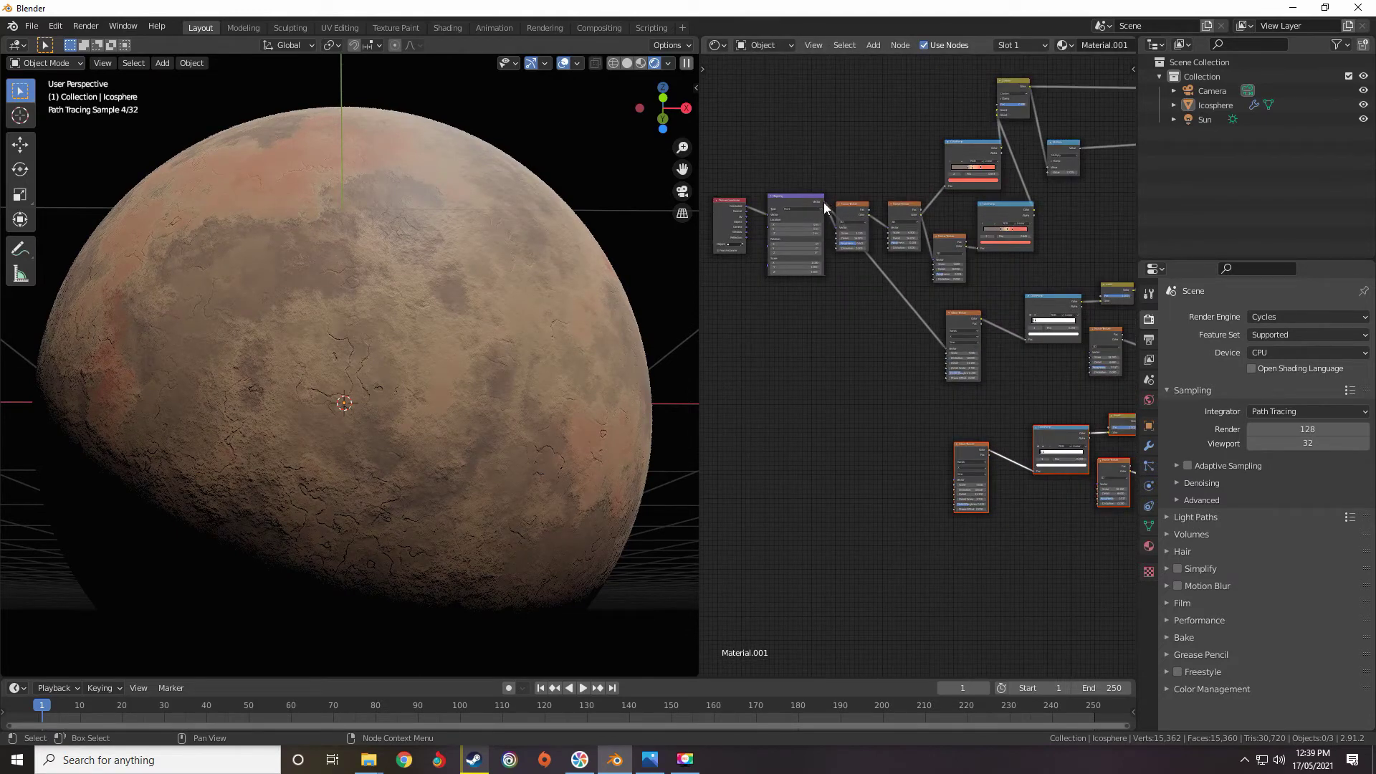
pyautogui.moveTo(824, 202); pyautogui.dragTo(958, 476)
pyautogui.scroll(5, 888, 439)
pyautogui.moveTo(1077, 494); pyautogui.dragTo(1063, 422, button='middle')
pyautogui.moveTo(913, 355); pyautogui.dragTo(810, 323, button='middle')
pyautogui.scroll(11, 850, 316)
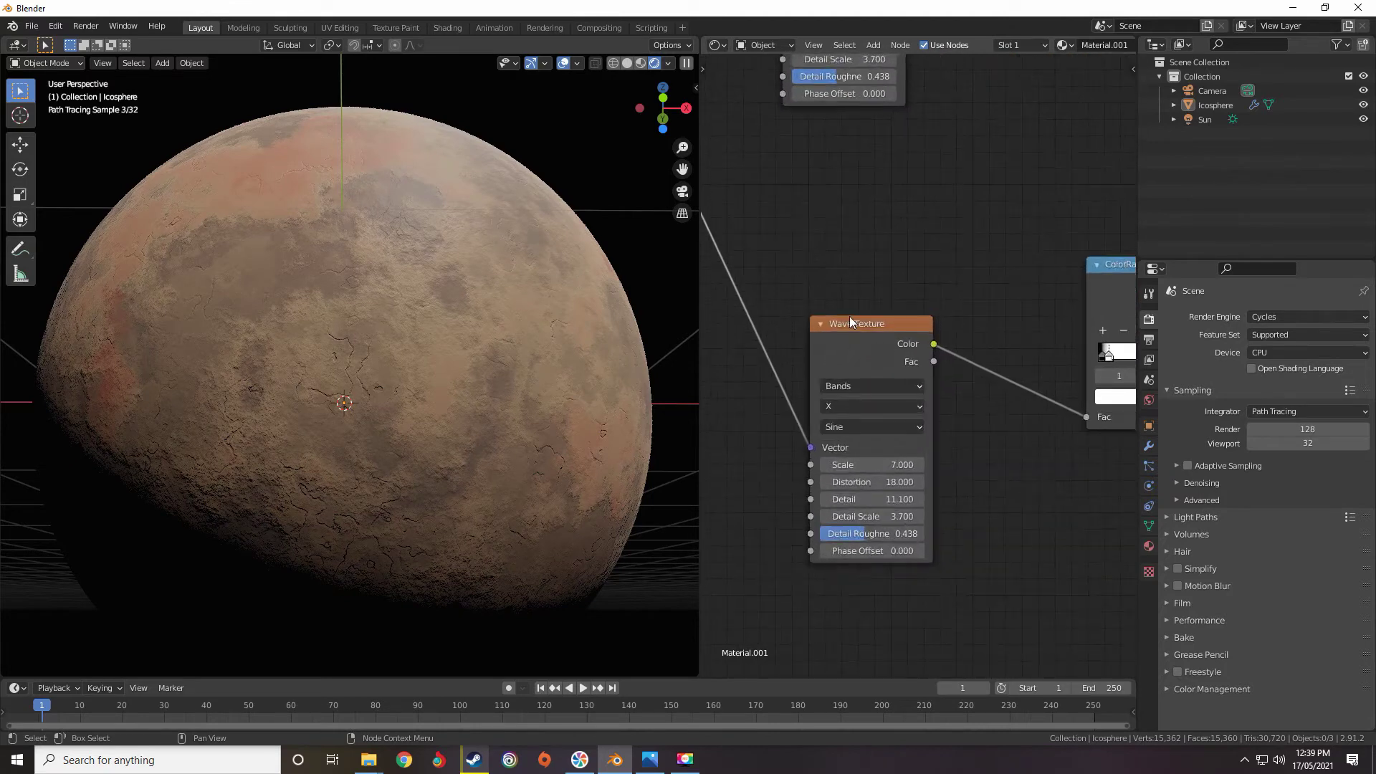
pyautogui.click(849, 326)
# Trace the links from the Mapping node to both Wave Textures and check the duplicated branch.
pyautogui.scroll(-12, 852, 335)
pyautogui.scroll(-2, 819, 271)
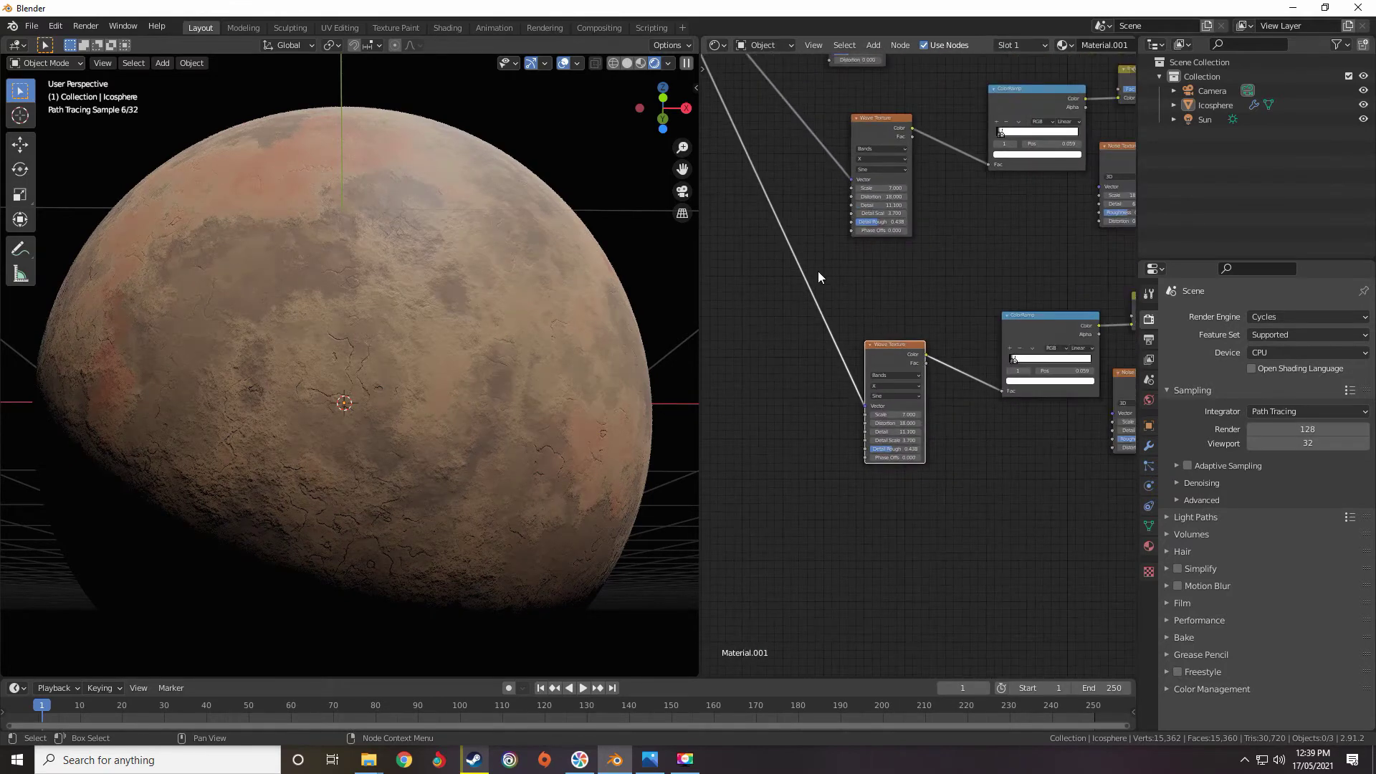
pyautogui.scroll(4, 812, 242)
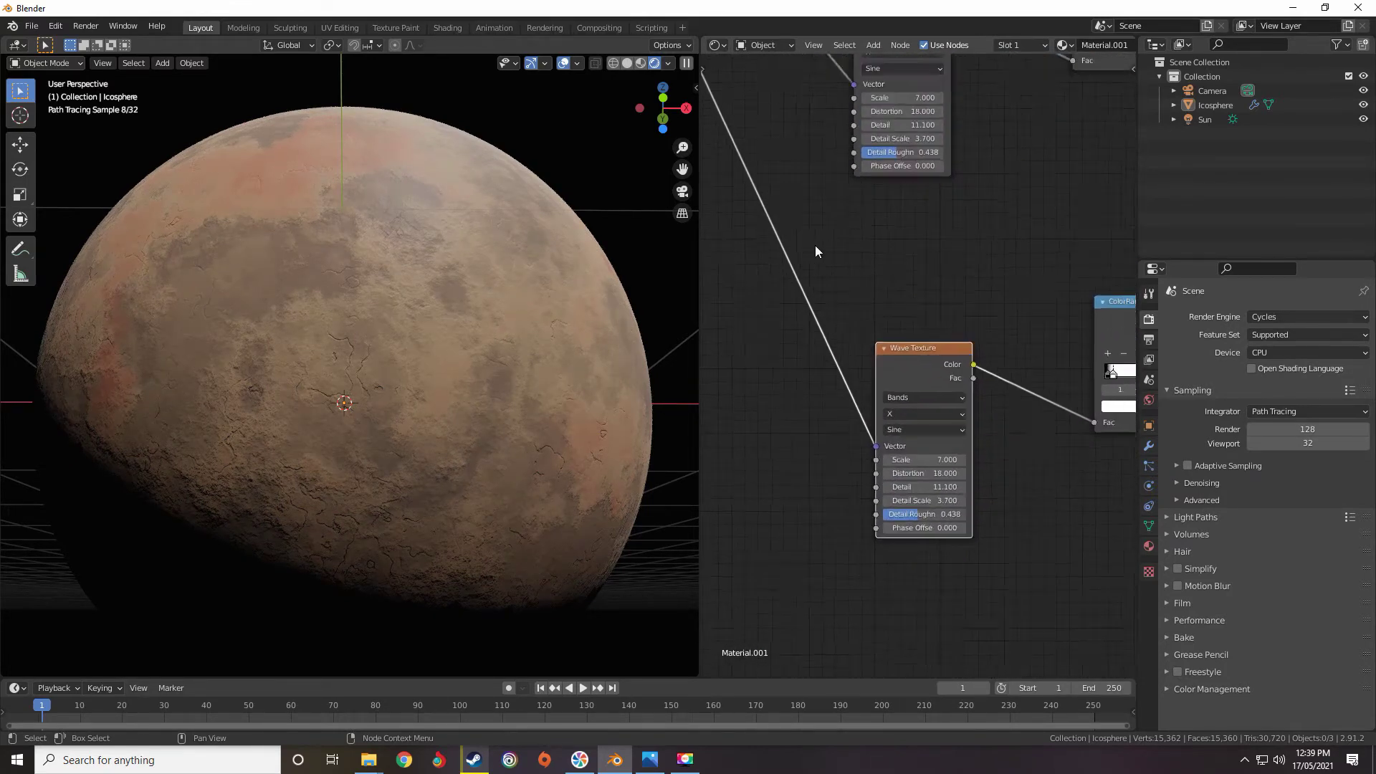
pyautogui.scroll(-4, 815, 245)
pyautogui.moveTo(815, 245); pyautogui.dragTo(908, 446, button='middle')
pyautogui.scroll(5, 858, 310)
pyautogui.scroll(2, 858, 310)
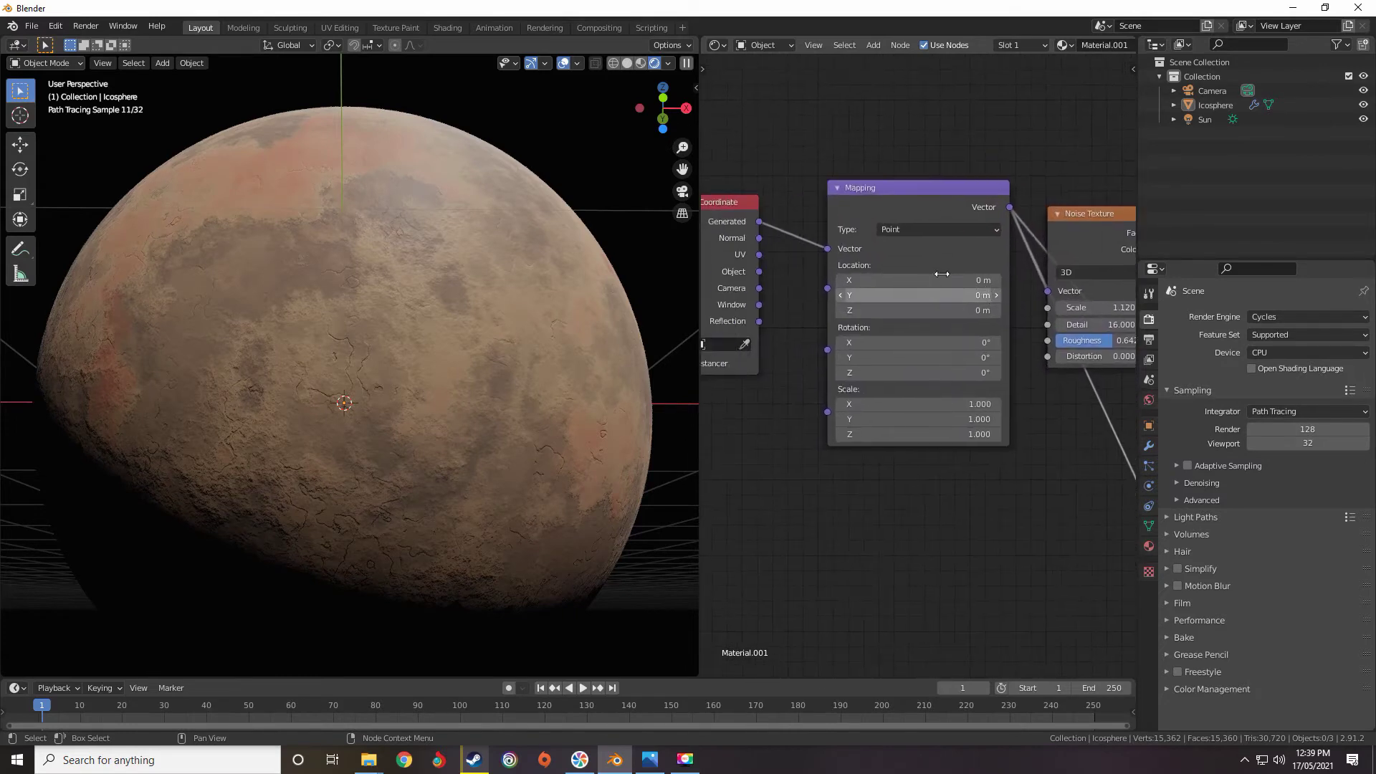
pyautogui.scroll(-2, 794, 344)
pyautogui.scroll(2, 896, 408)
pyautogui.scroll(-2, 980, 455)
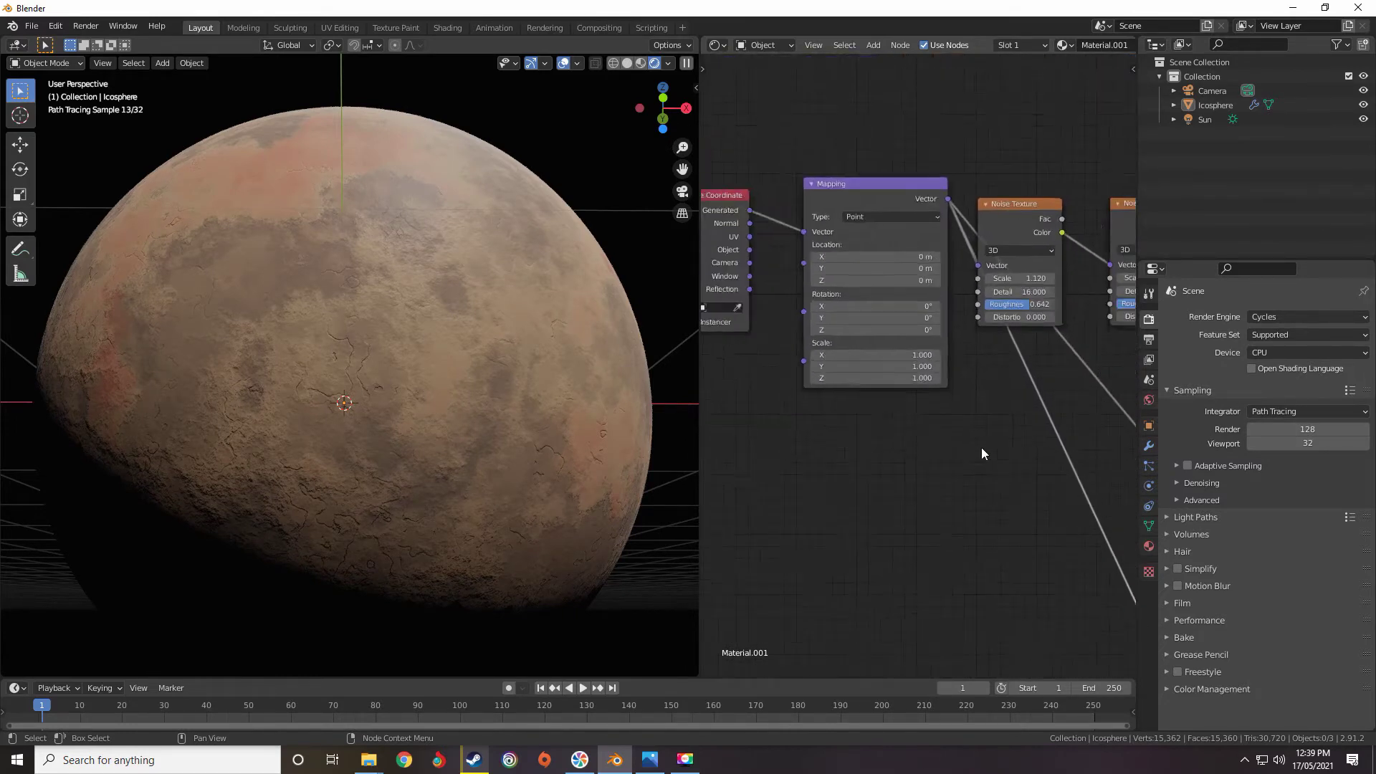
pyautogui.scroll(2, 931, 427)
pyautogui.scroll(-4, 930, 430)
pyautogui.scroll(4, 863, 289)
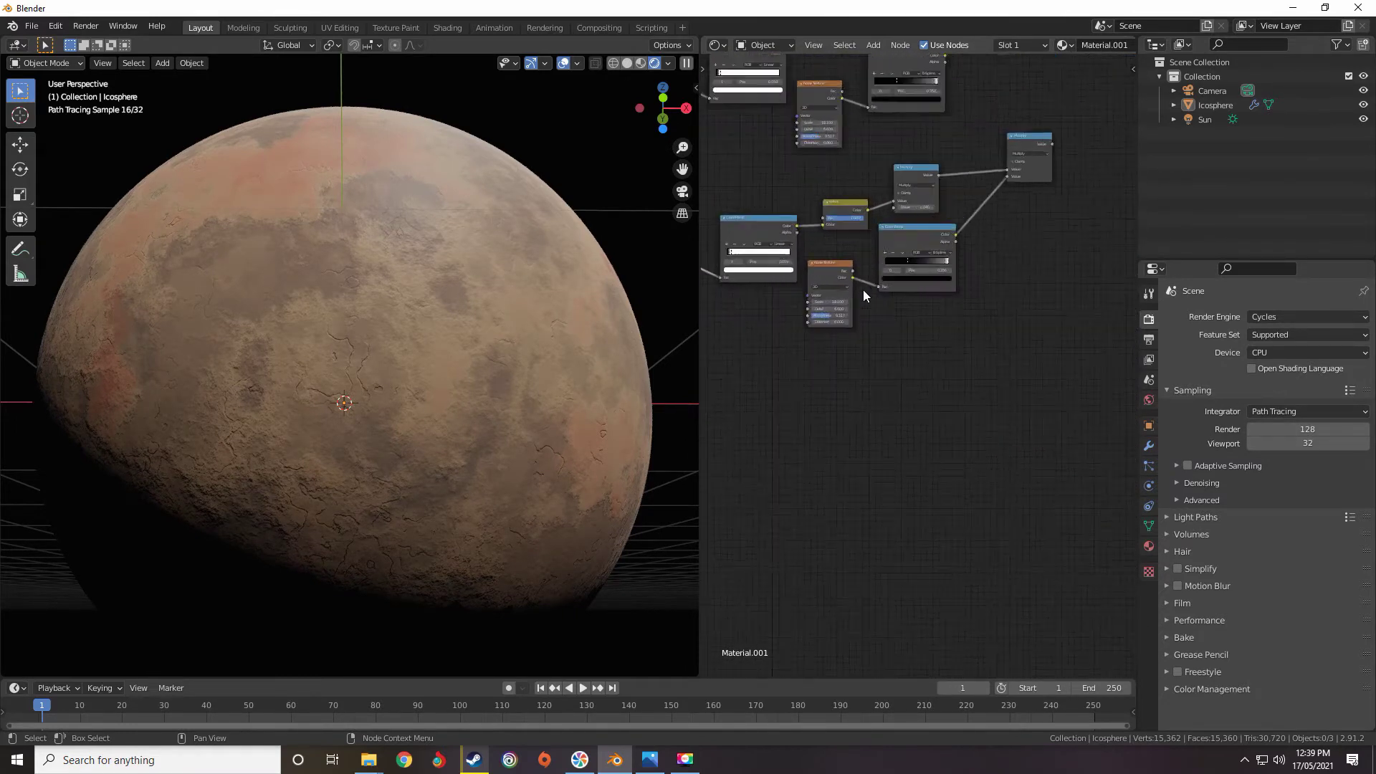
# Connect the duplicated branch's combining Multiply node to the free Value input of the second Subtract node.
pyautogui.scroll(1, 900, 348)
pyautogui.moveTo(900, 349); pyautogui.dragTo(895, 329)
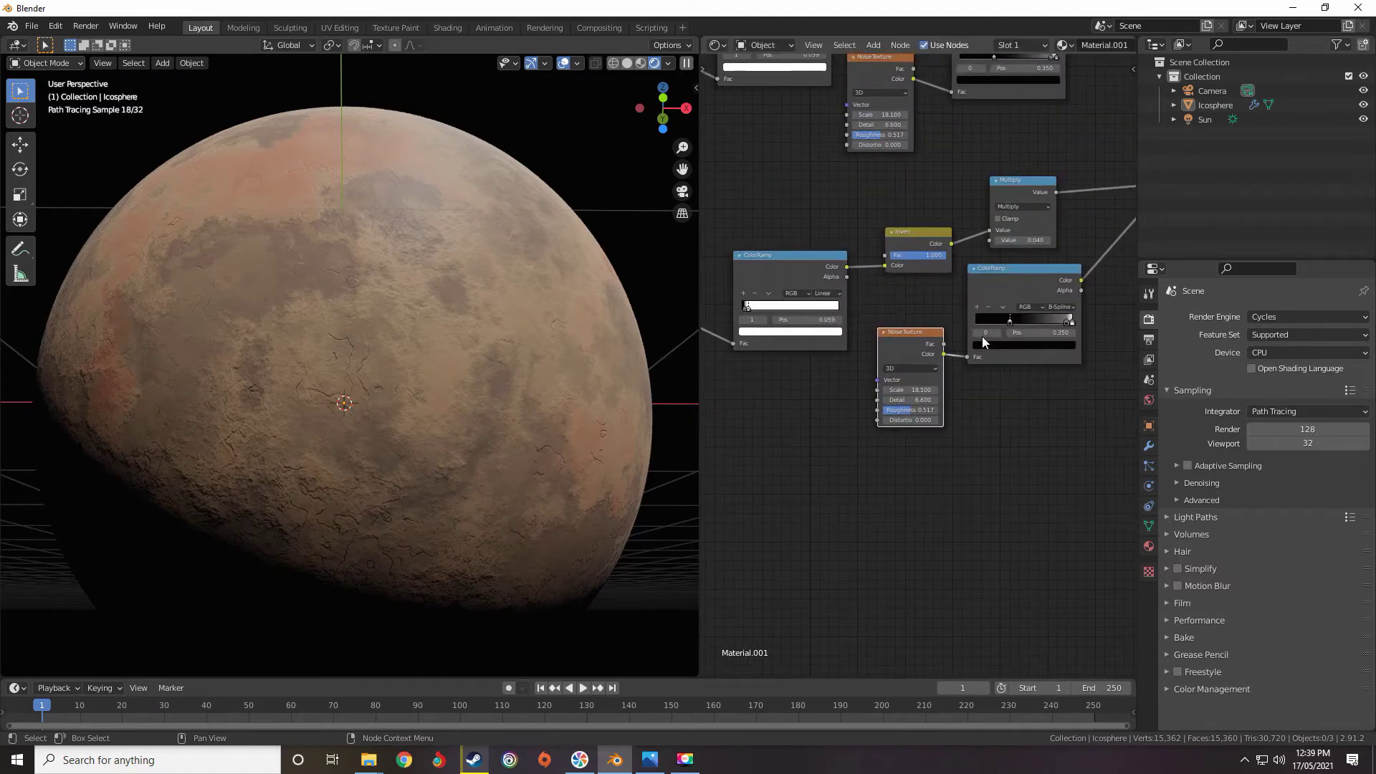
pyautogui.scroll(-4, 996, 334)
pyautogui.moveTo(1079, 283); pyautogui.dragTo(1023, 327, button='middle')
pyautogui.scroll(4, 1018, 335)
pyautogui.scroll(-3, 964, 340)
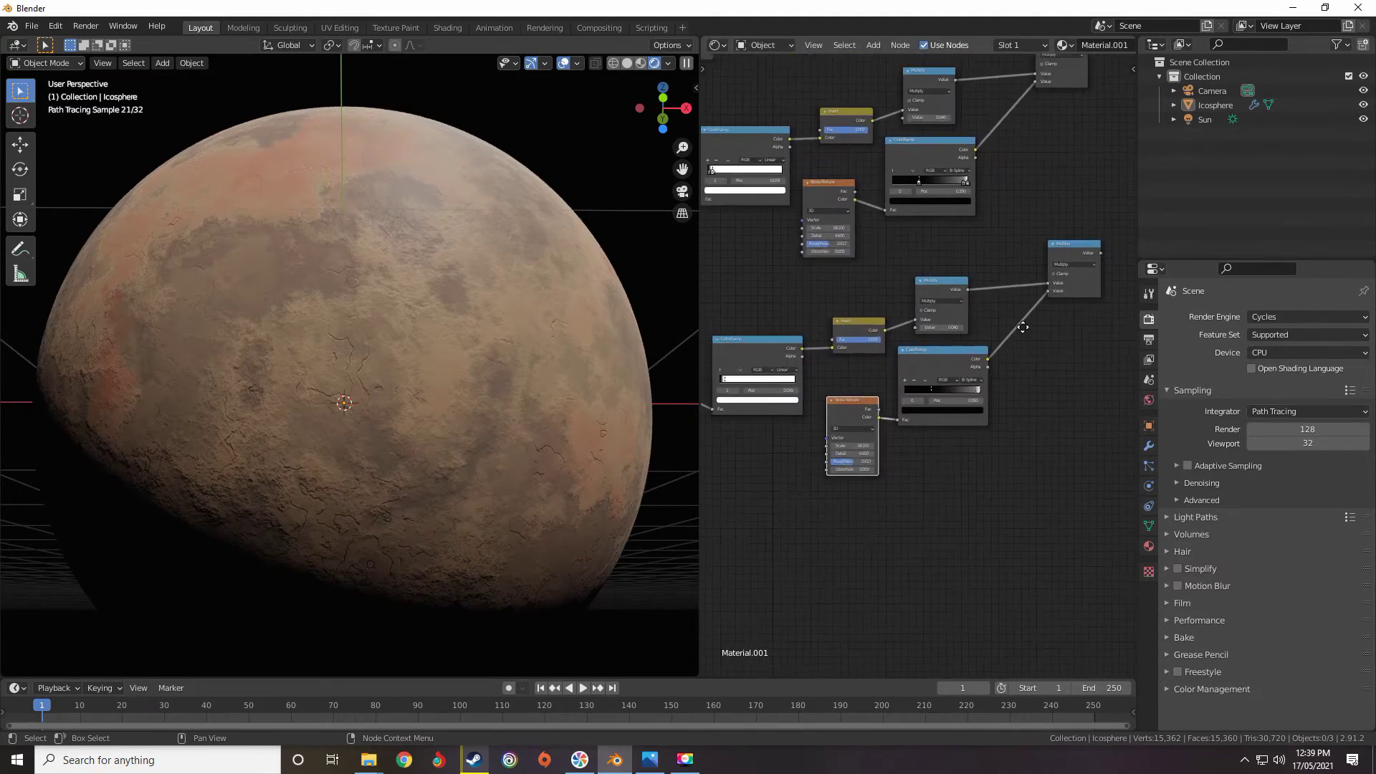
pyautogui.scroll(5, 1023, 327)
pyautogui.moveTo(925, 295); pyautogui.dragTo(904, 287)
pyautogui.scroll(-4, 901, 276)
pyautogui.scroll(2, 913, 258)
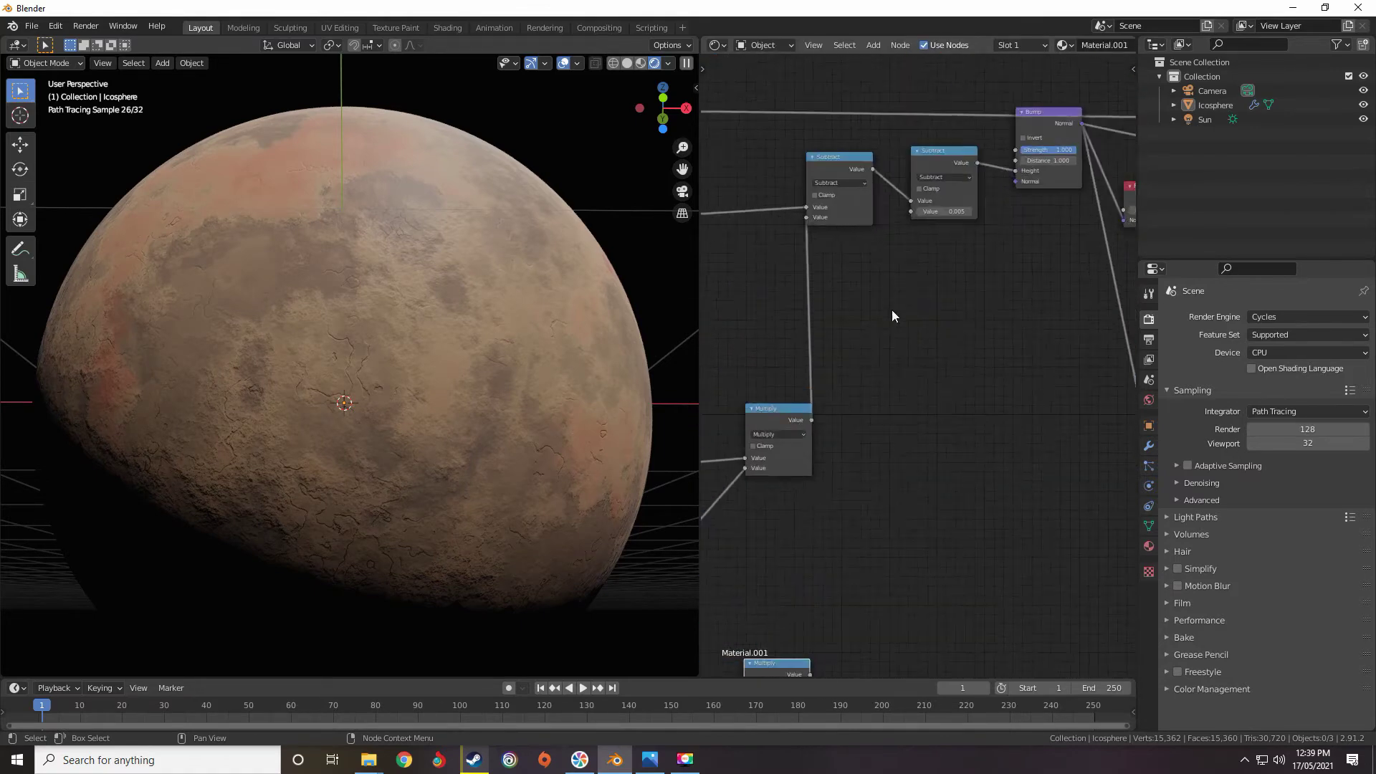
pyautogui.scroll(-1, 891, 316)
pyautogui.moveTo(909, 239); pyautogui.dragTo(913, 242)
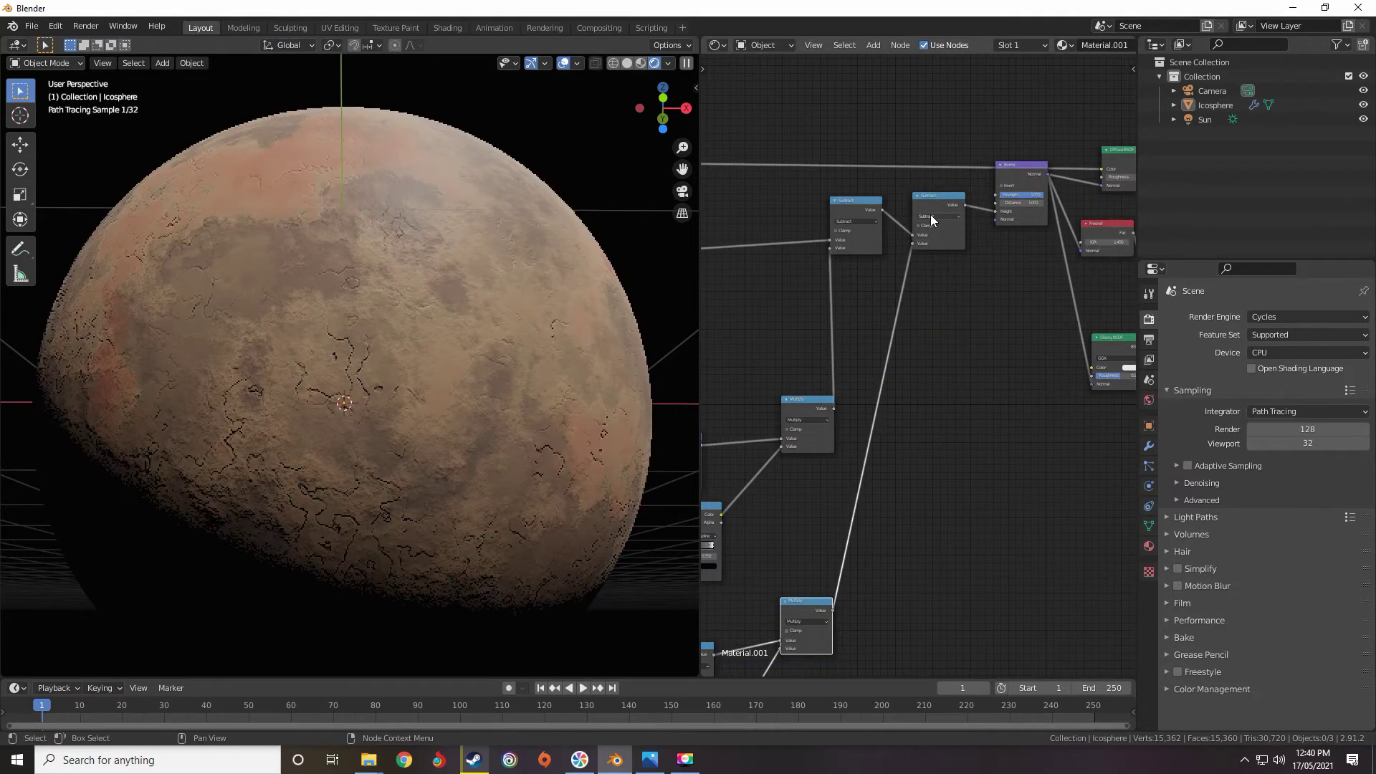
# Change the operation of the second Subtract node to Add.
pyautogui.click(931, 215)
pyautogui.click(927, 213)
pyautogui.click(926, 238)
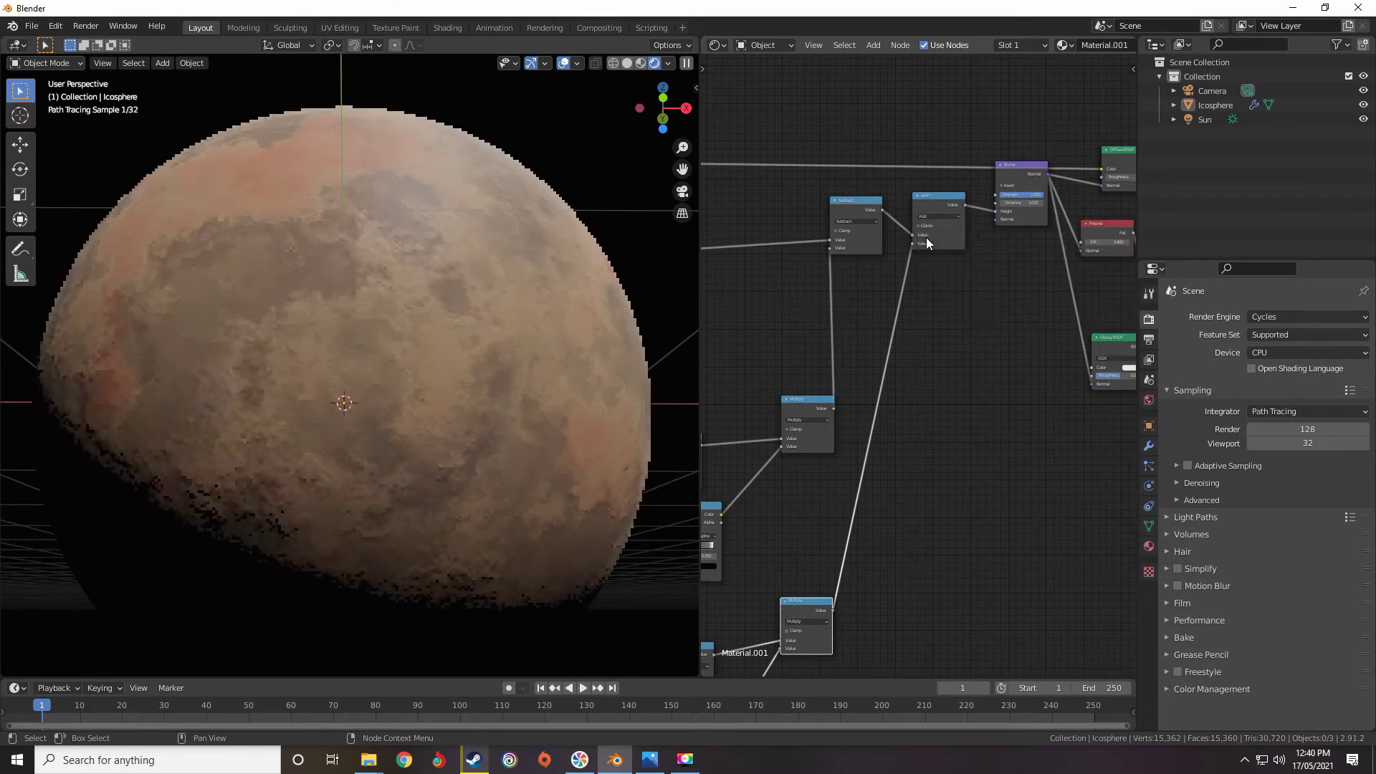
# Set the two black stops of the duplicated noise ColorRamp to positions 0.305 and 0.914.
pyautogui.scroll(3, 926, 238)
pyautogui.moveTo(892, 326); pyautogui.dragTo(908, 329, button='middle')
pyautogui.scroll(2, 909, 364)
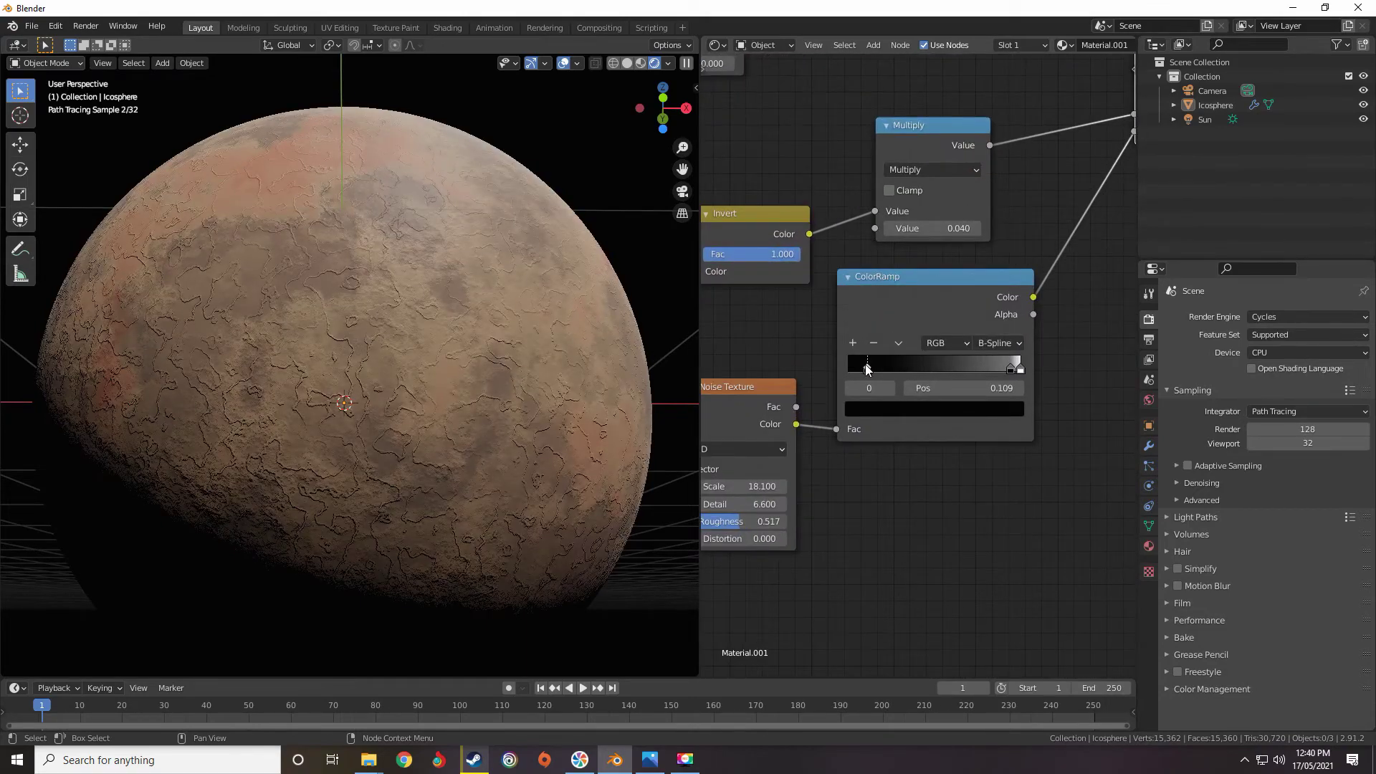
pyautogui.moveTo(857, 325); pyautogui.dragTo(978, 315, button='middle')
pyautogui.moveTo(894, 400); pyautogui.dragTo(728, 434, button='middle')
pyautogui.scroll(2, 949, 365)
pyautogui.scroll(1, 1003, 365)
pyautogui.moveTo(1057, 347); pyautogui.dragTo(1047, 347)
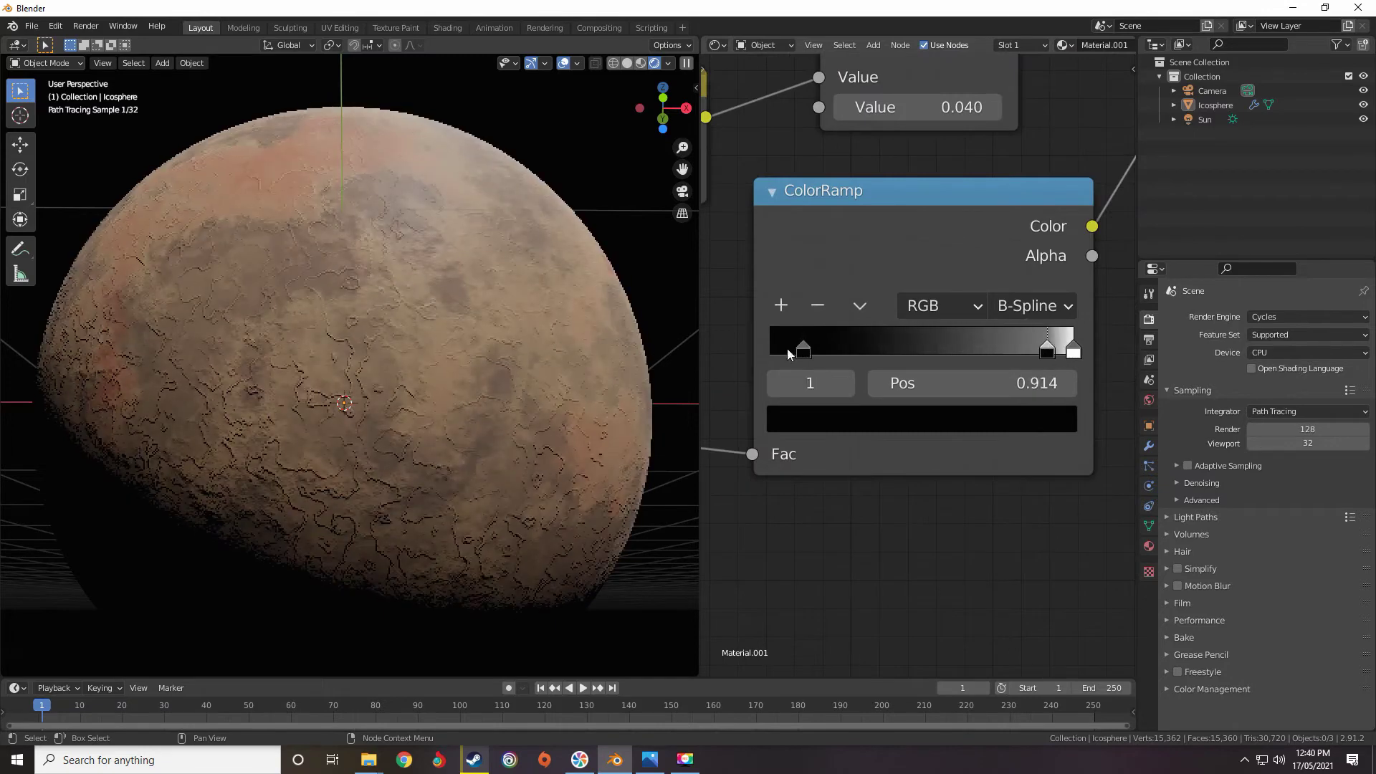
pyautogui.moveTo(803, 349); pyautogui.dragTo(864, 350)
# Set the duplicated Noise Texture's scale to 23.5.
pyautogui.scroll(-2, 860, 351)
pyautogui.moveTo(781, 297); pyautogui.dragTo(962, 313, button='middle')
pyautogui.scroll(1, 919, 473)
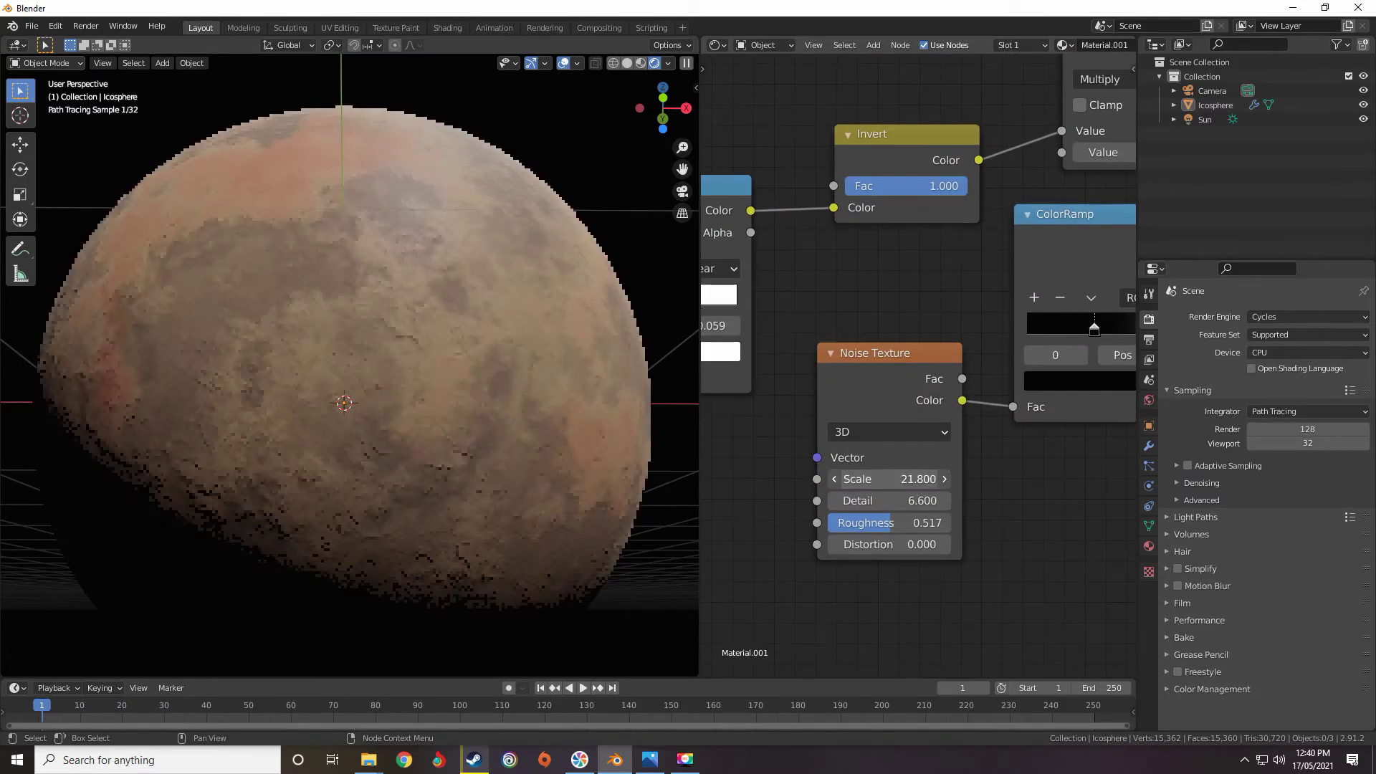
pyautogui.moveTo(889, 480); pyautogui.dragTo(901, 480)
# Move the duplicated wave ColorRamp's white stop to position 0.591 and set its interpolation to B-Spline.
pyautogui.scroll(-4, 889, 444)
pyautogui.moveTo(846, 359); pyautogui.dragTo(865, 304, button='middle')
pyautogui.scroll(-2, 905, 298)
pyautogui.scroll(-7, 900, 295)
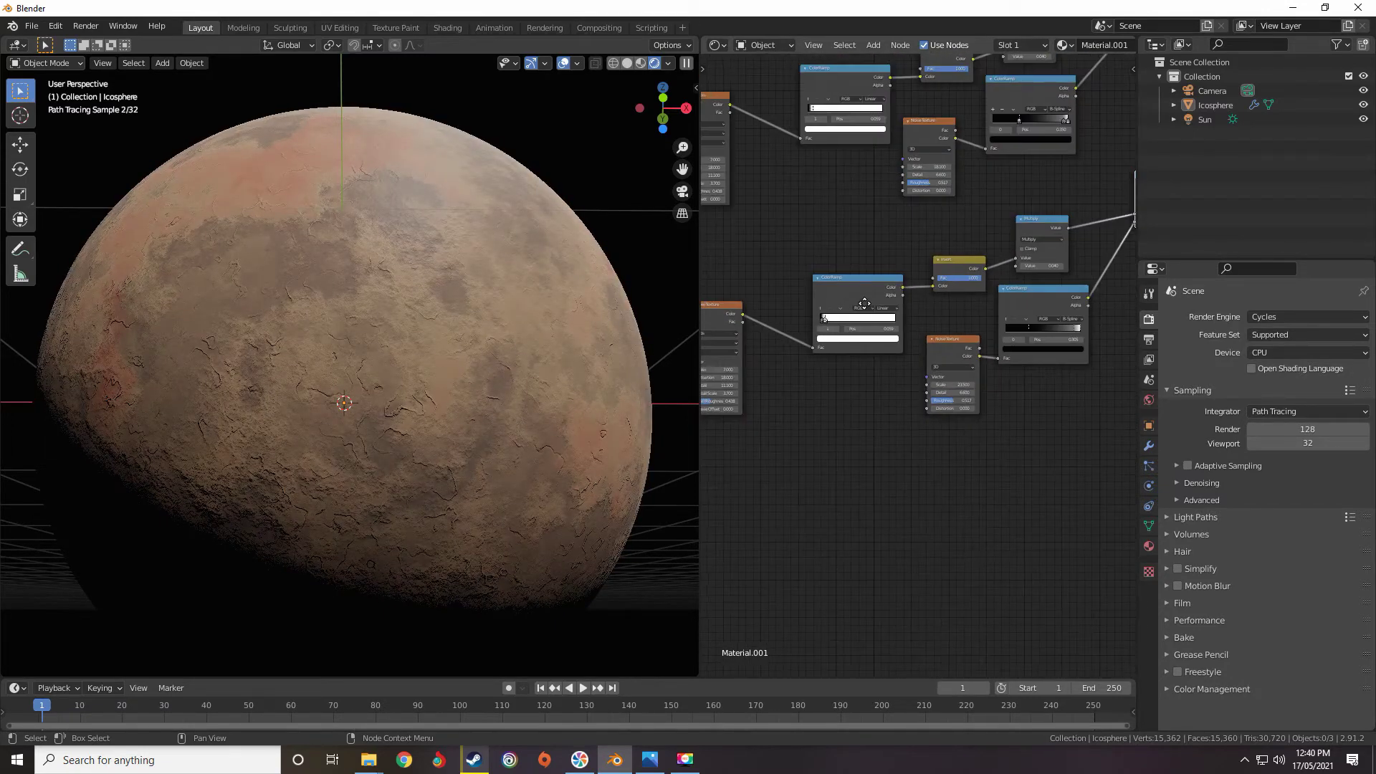
pyautogui.scroll(4, 865, 304)
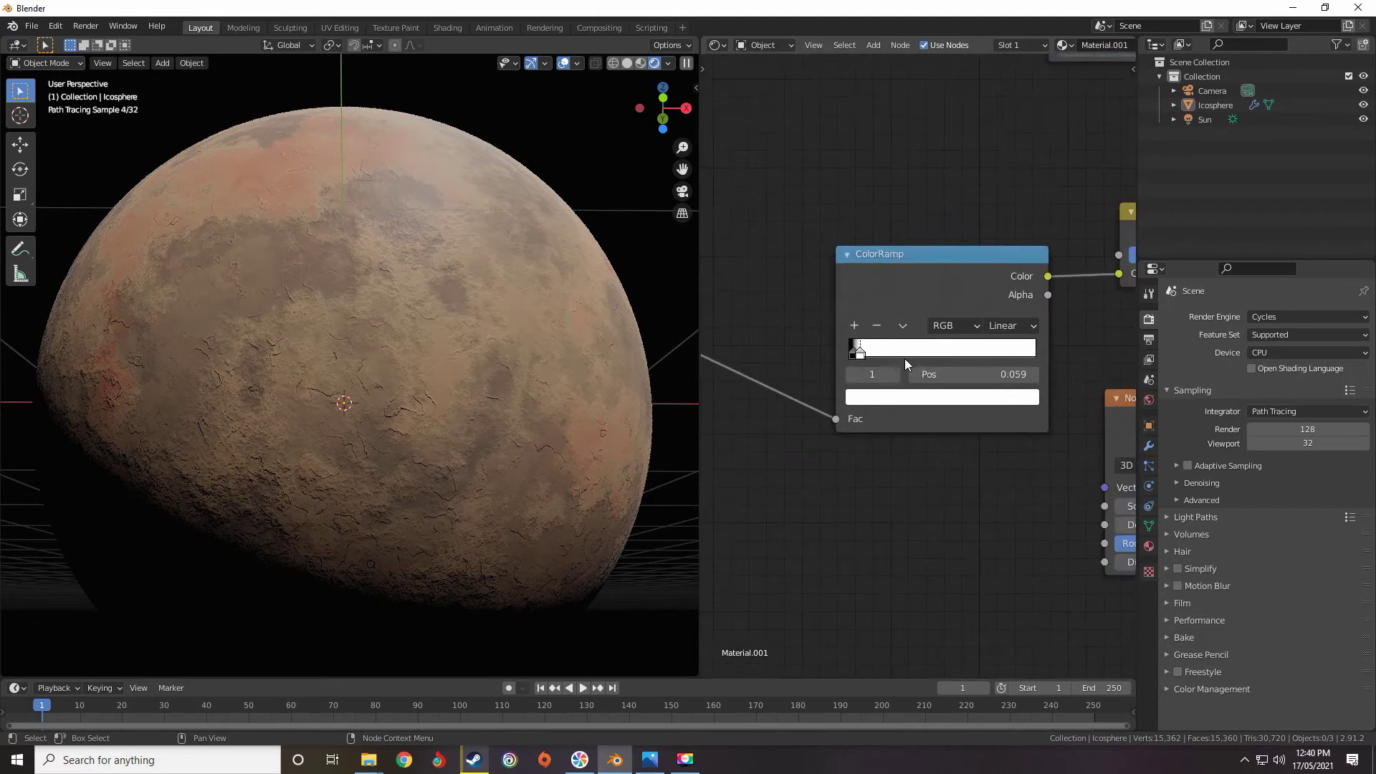
pyautogui.scroll(-3, 904, 365)
pyautogui.moveTo(904, 364); pyautogui.dragTo(927, 362, button='middle')
pyautogui.scroll(2, 928, 363)
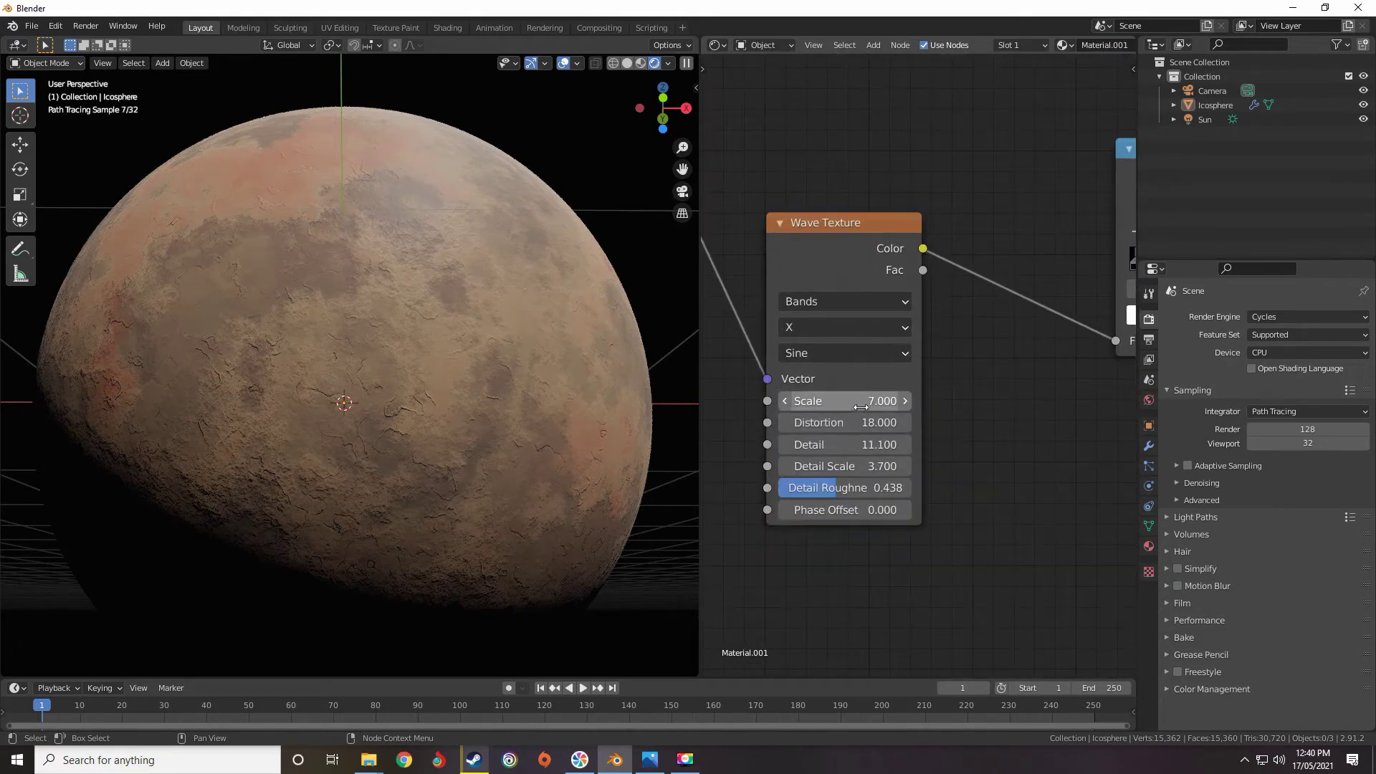
pyautogui.moveTo(1104, 288); pyautogui.dragTo(789, 408, button='middle')
pyautogui.moveTo(902, 382); pyautogui.dragTo(950, 383)
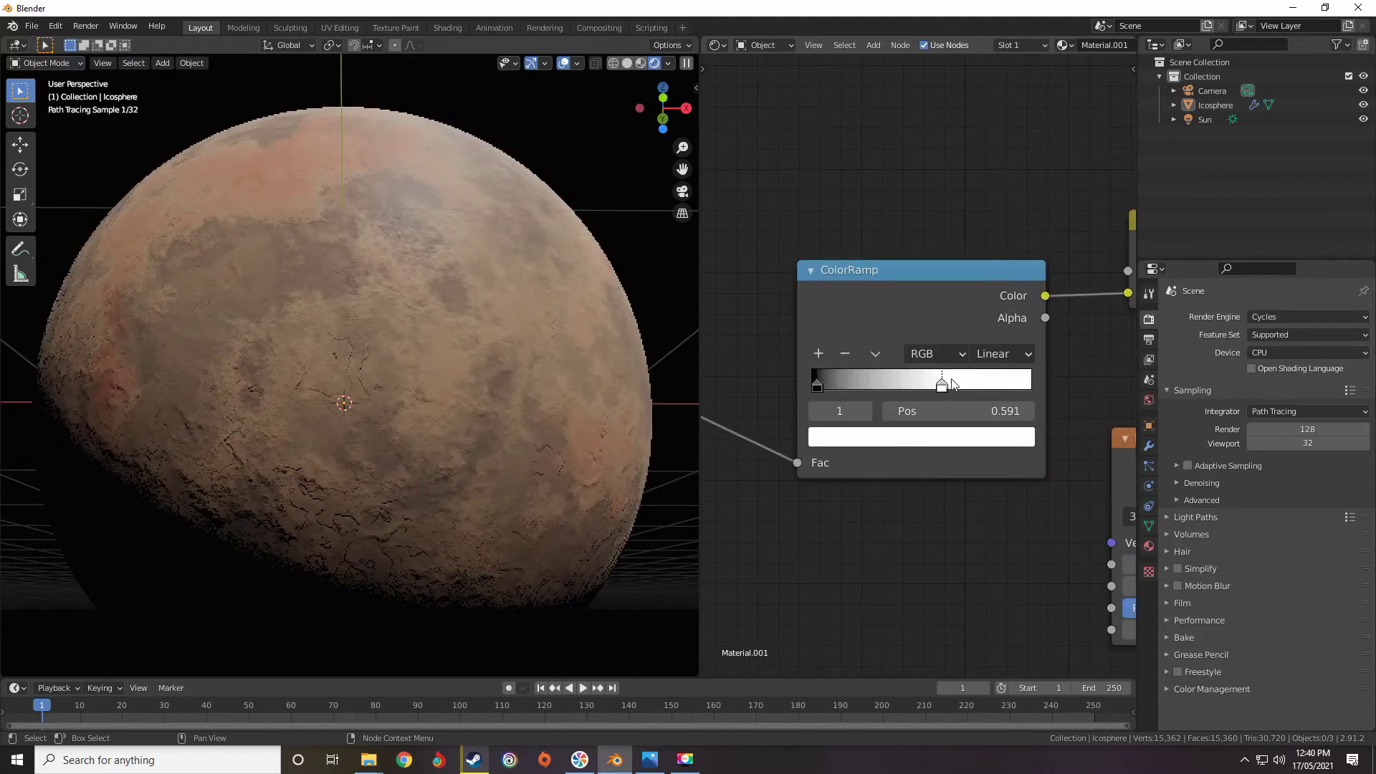
pyautogui.click(1000, 354)
pyautogui.click(998, 445)
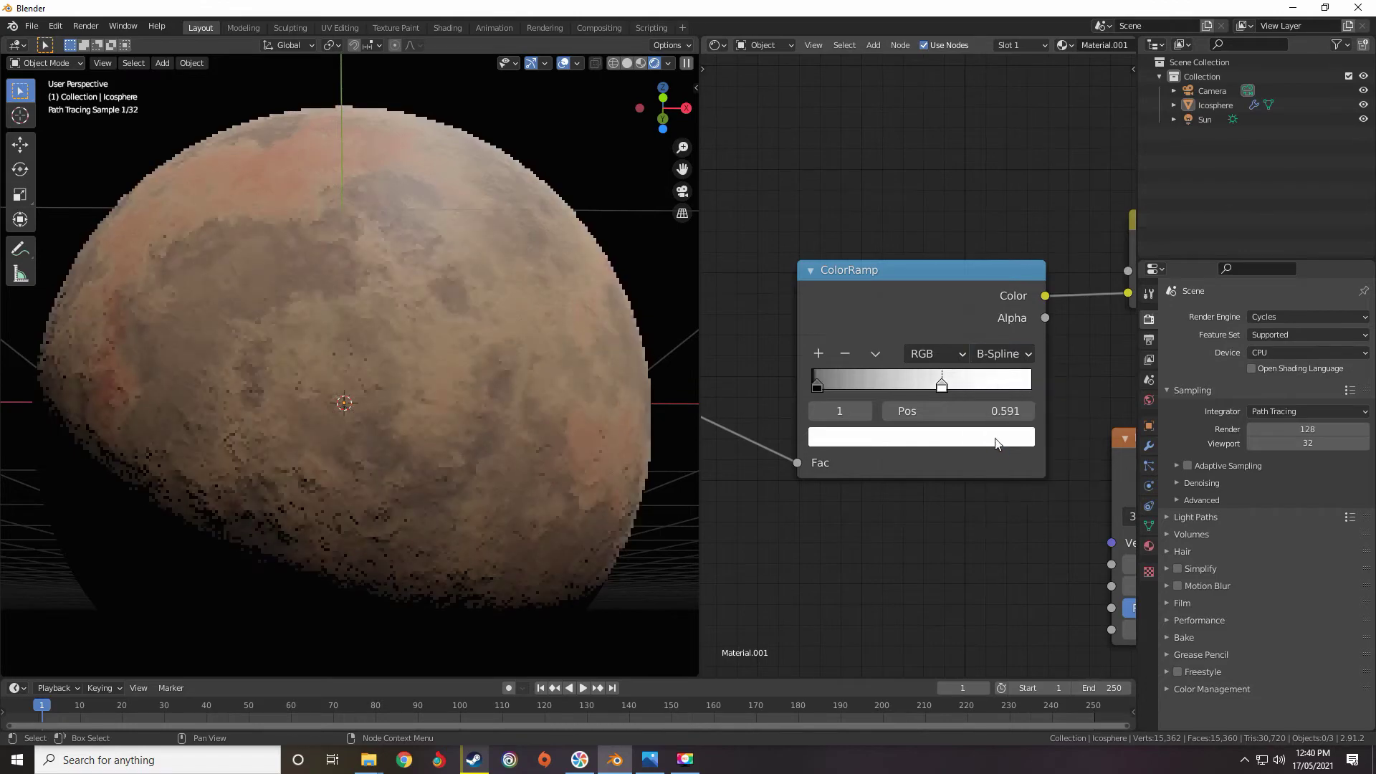
# Set the value of the Multiply node after the duplicated Invert node to 3.140.
pyautogui.scroll(-6, 941, 400)
pyautogui.moveTo(1040, 487); pyautogui.dragTo(968, 369, button='middle')
pyautogui.scroll(5, 979, 368)
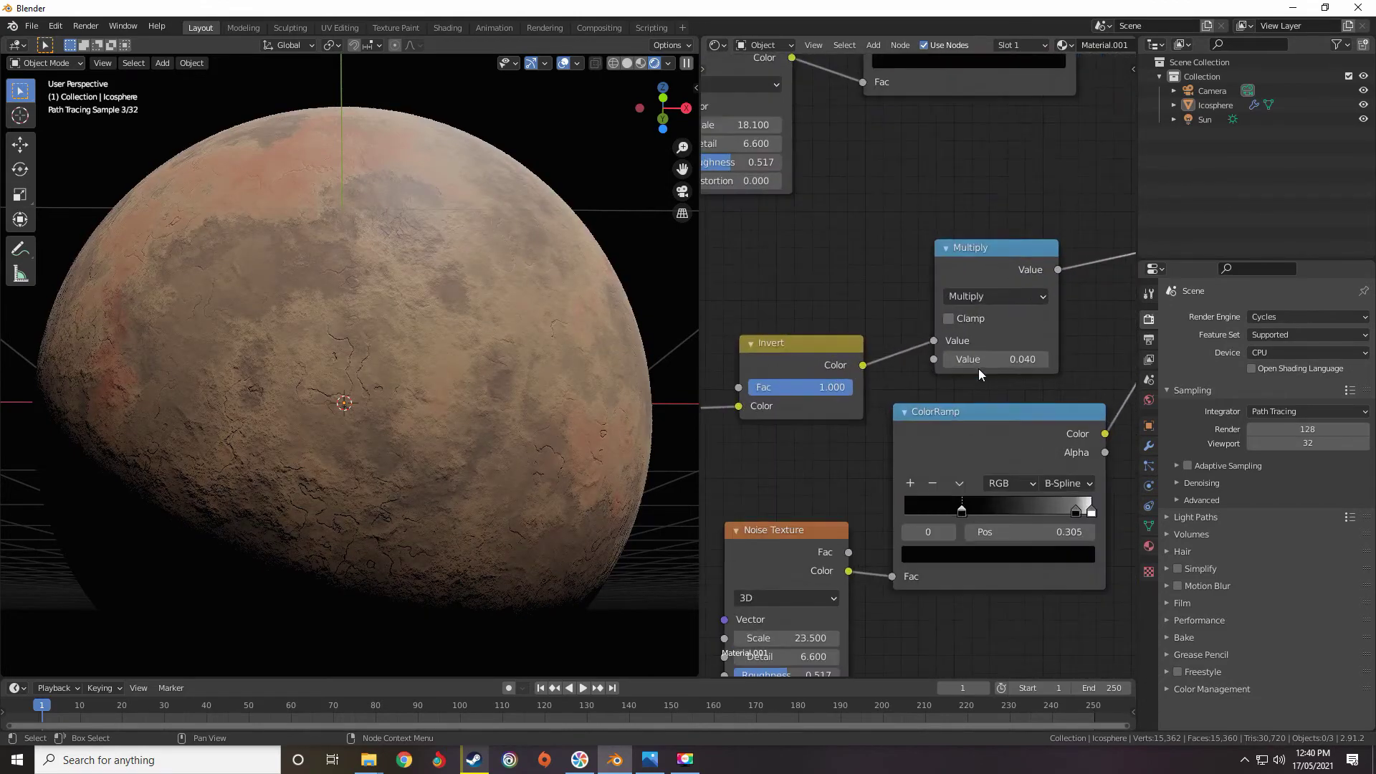
pyautogui.moveTo(996, 359)
pyautogui.mouseDown()
pyautogui.moveTo(1046, 360)
pyautogui.moveTo(979, 360)
pyautogui.mouseUp()
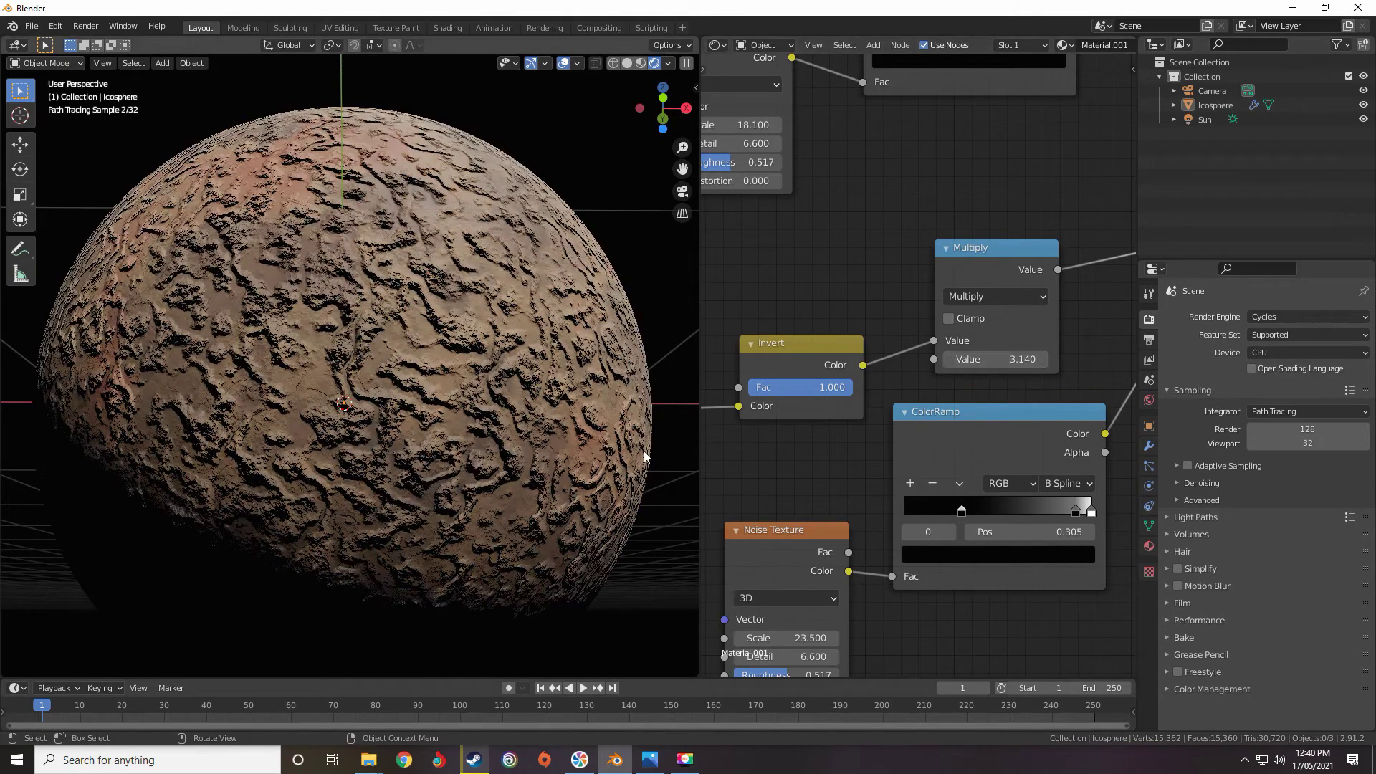
# Reposition the duplicated Invert node slightly between the wave ColorRamp and its Multiply node.
pyautogui.scroll(-6, 917, 364)
pyautogui.moveTo(1057, 351); pyautogui.dragTo(931, 394, button='middle')
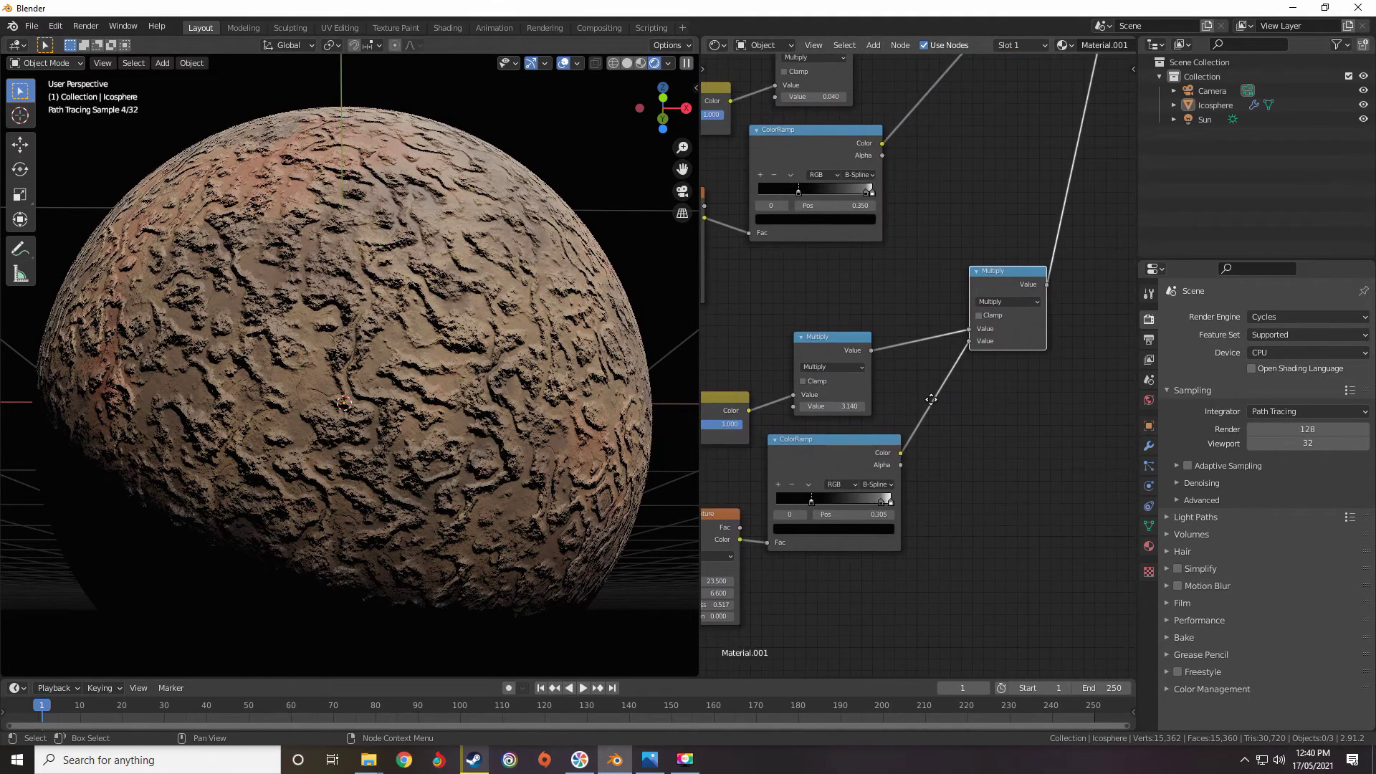
pyautogui.moveTo(753, 462); pyautogui.dragTo(1003, 434, button='middle')
pyautogui.scroll(9, 1004, 434)
pyautogui.moveTo(953, 323); pyautogui.dragTo(992, 369)
pyautogui.scroll(-5, 919, 372)
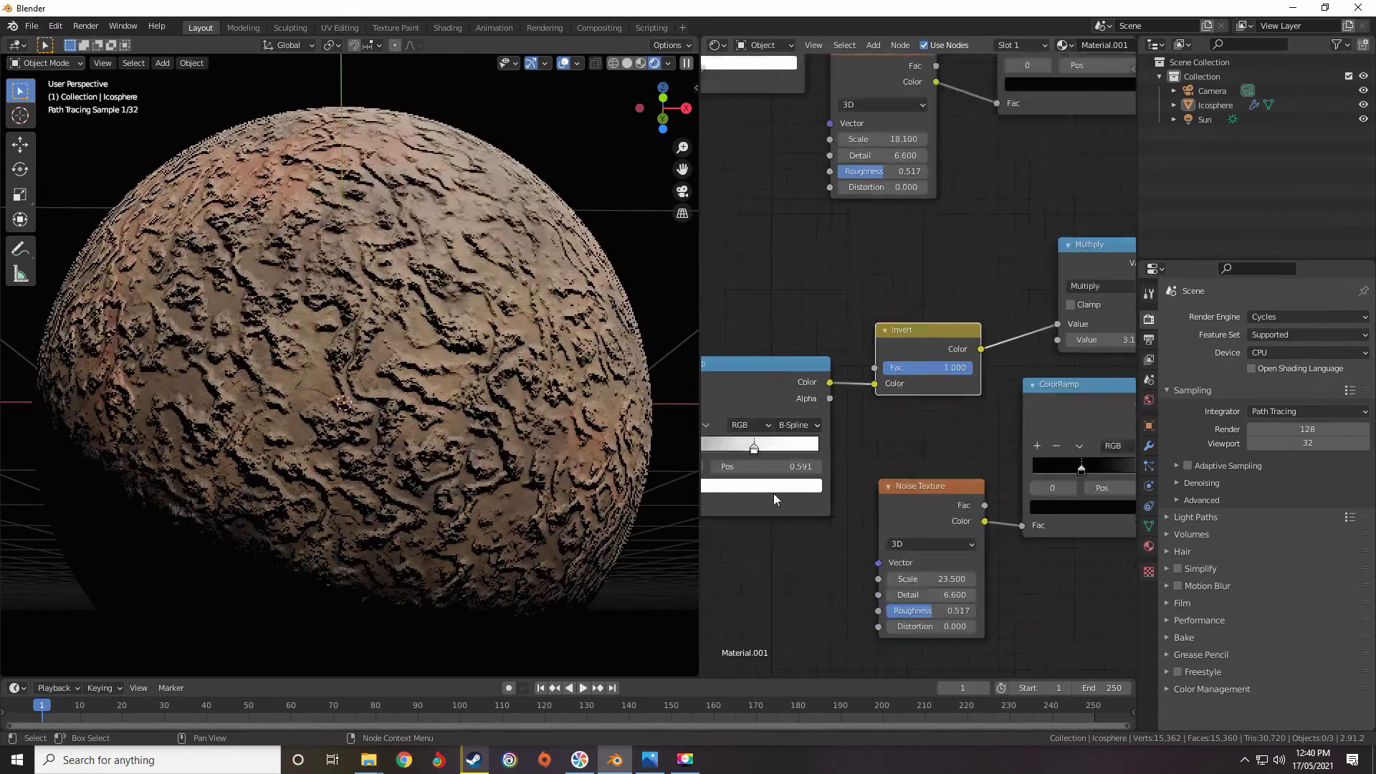
# Try the duplicated wave ColorRamp with its black stop at position 0.000 and its white stop at 0.009.
pyautogui.moveTo(772, 493); pyautogui.dragTo(970, 446, button='middle')
pyautogui.scroll(3, 977, 430)
pyautogui.scroll(4, 949, 413)
pyautogui.moveTo(816, 427); pyautogui.dragTo(738, 445)
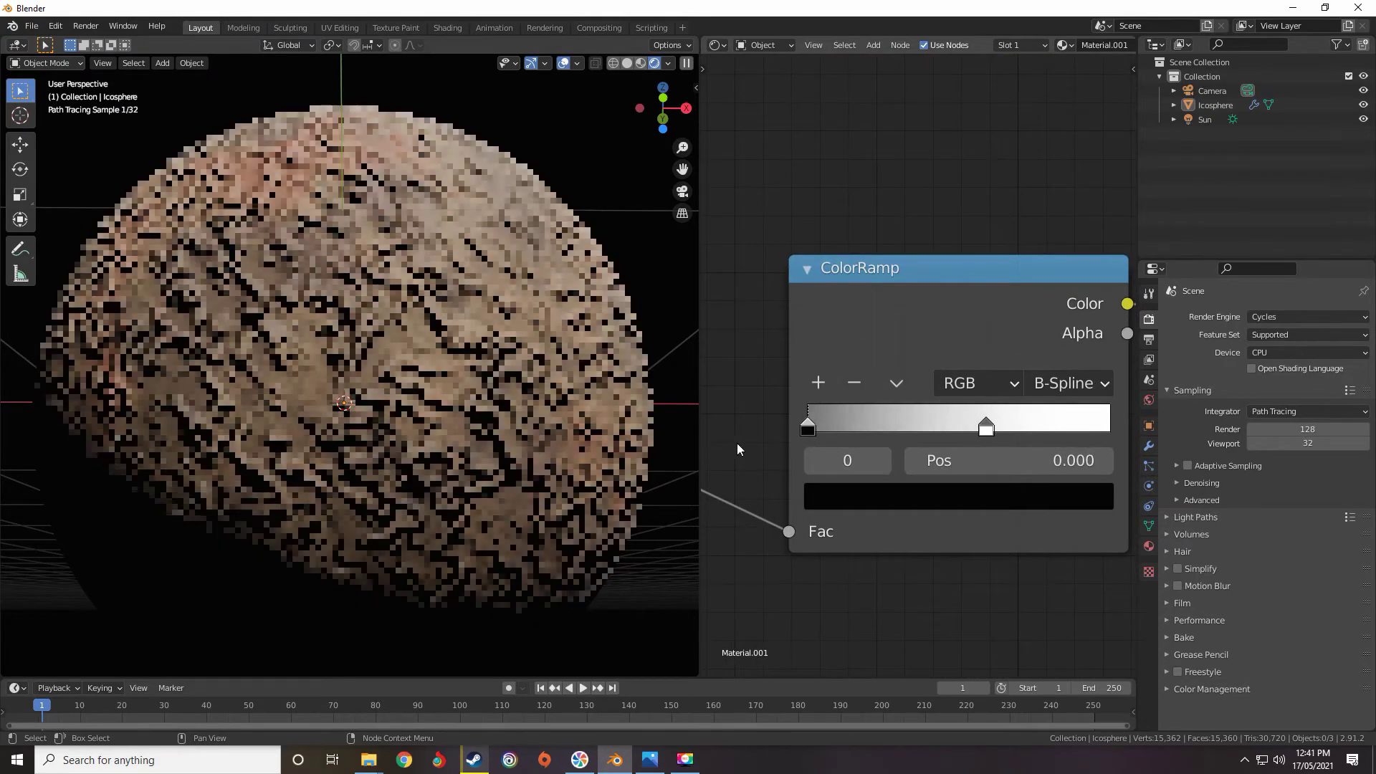
pyautogui.moveTo(986, 428); pyautogui.dragTo(791, 427)
pyautogui.scroll(-3, 856, 506)
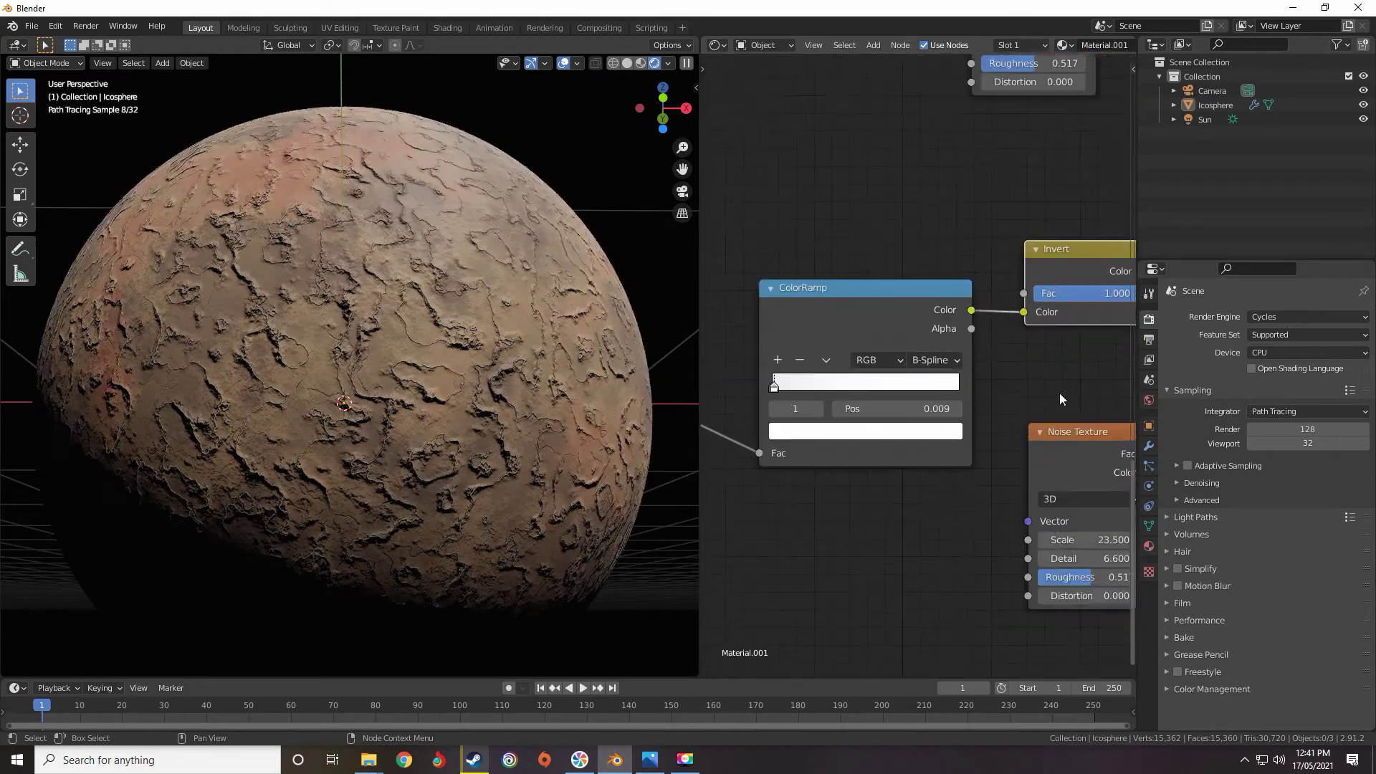
# Move the duplicated wave ColorRamp's white stop to position 1.000 and its black stop to 0.368.
pyautogui.scroll(4, 904, 373)
pyautogui.moveTo(927, 354); pyautogui.dragTo(1183, 380)
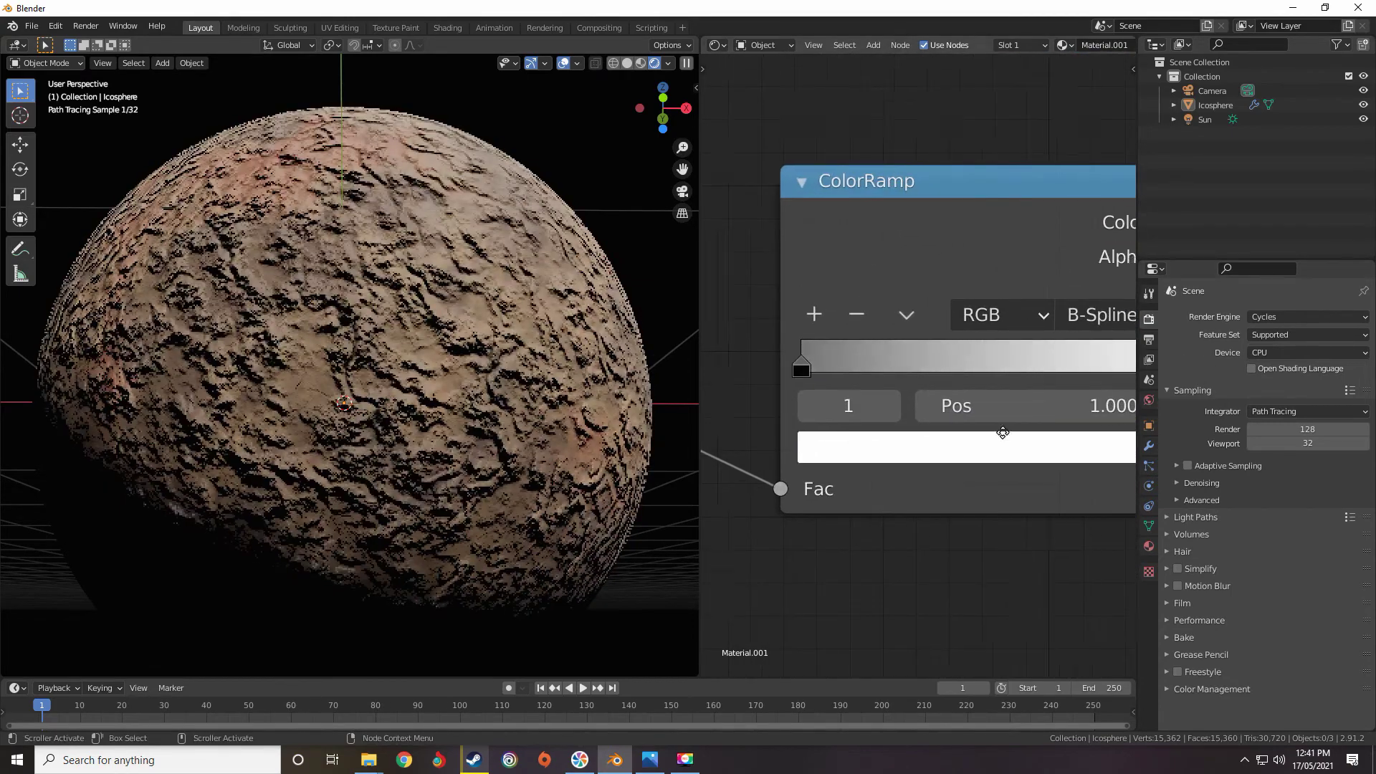
pyautogui.scroll(-3, 849, 392)
pyautogui.moveTo(823, 369); pyautogui.dragTo(1106, 355)
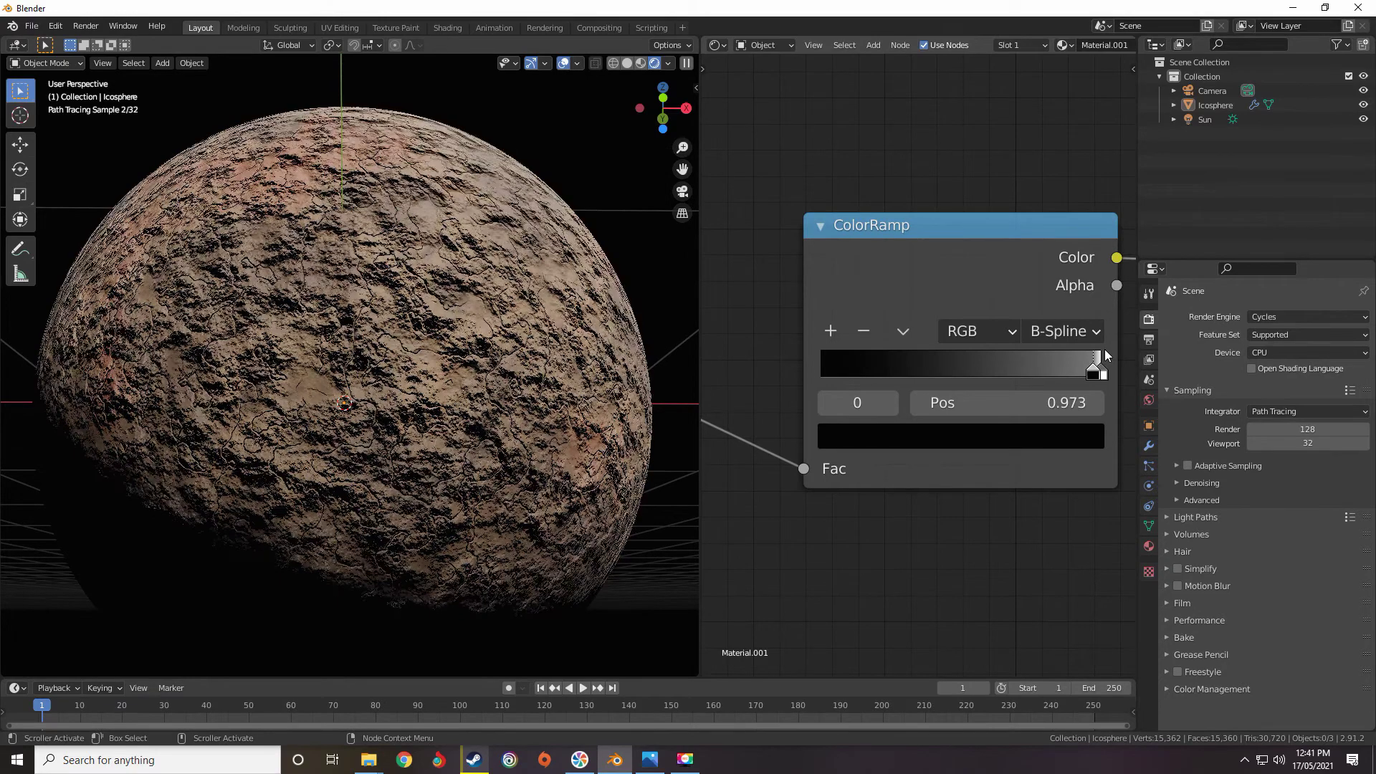
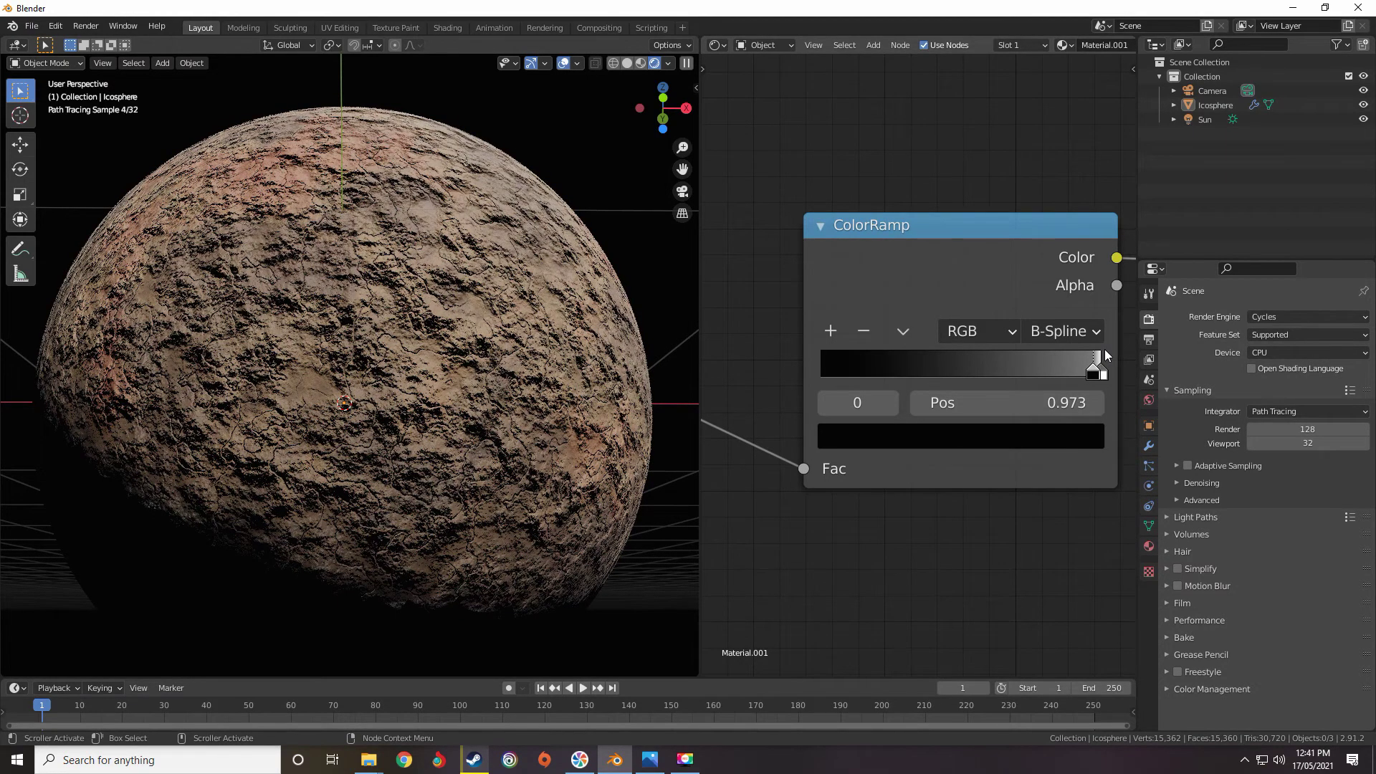
pyautogui.moveTo(1106, 355); pyautogui.dragTo(1049, 361)
pyautogui.moveTo(923, 373)
pyautogui.mouseDown()
pyautogui.moveTo(821, 375)
pyautogui.moveTo(954, 347)
pyautogui.moveTo(1118, 357)
pyautogui.moveTo(946, 363)
pyautogui.mouseUp()
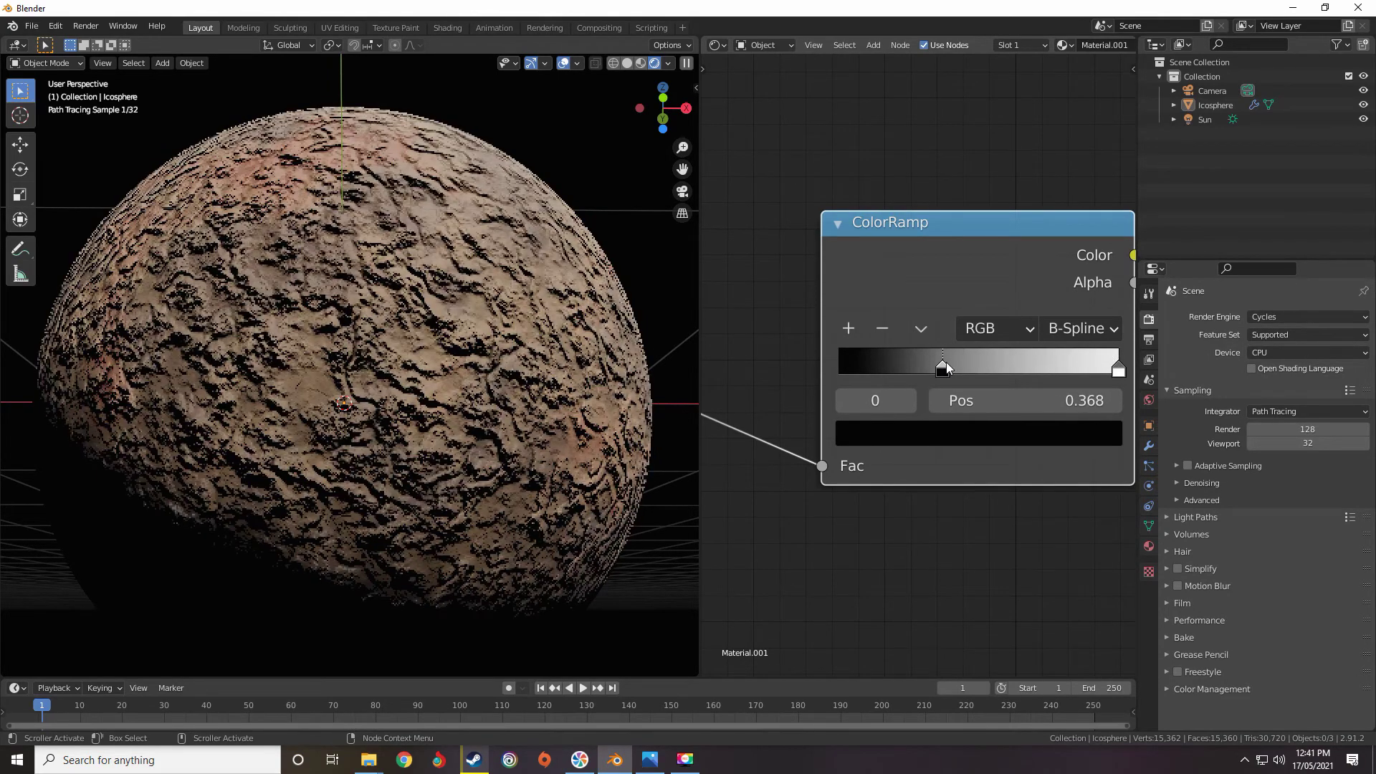
# Set the duplicated Wave Texture's scale to 2.500.
pyautogui.scroll(-4, 489, 388)
pyautogui.moveTo(488, 388); pyautogui.dragTo(410, 459, button='middle')
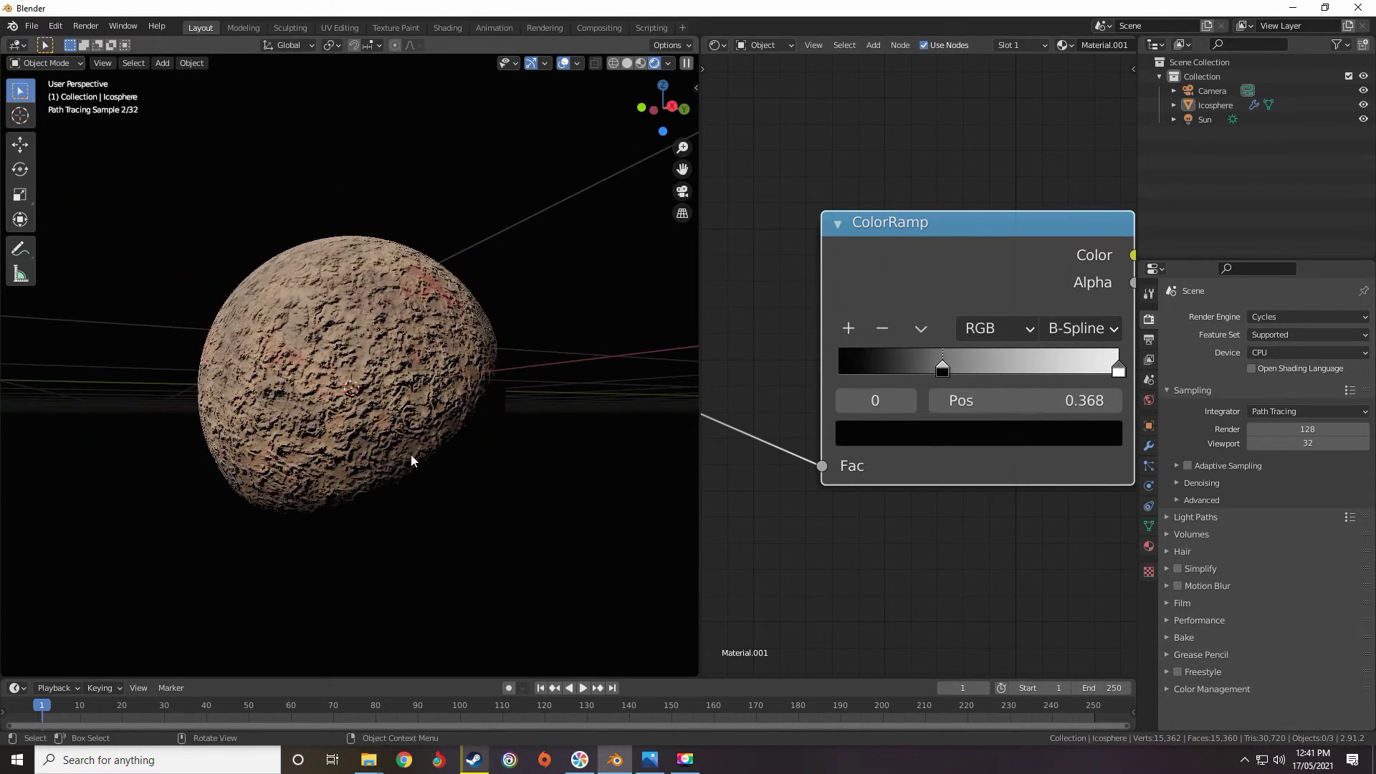
pyautogui.scroll(-9, 856, 442)
pyautogui.moveTo(846, 443); pyautogui.dragTo(1059, 396, button='middle')
pyautogui.scroll(9, 983, 423)
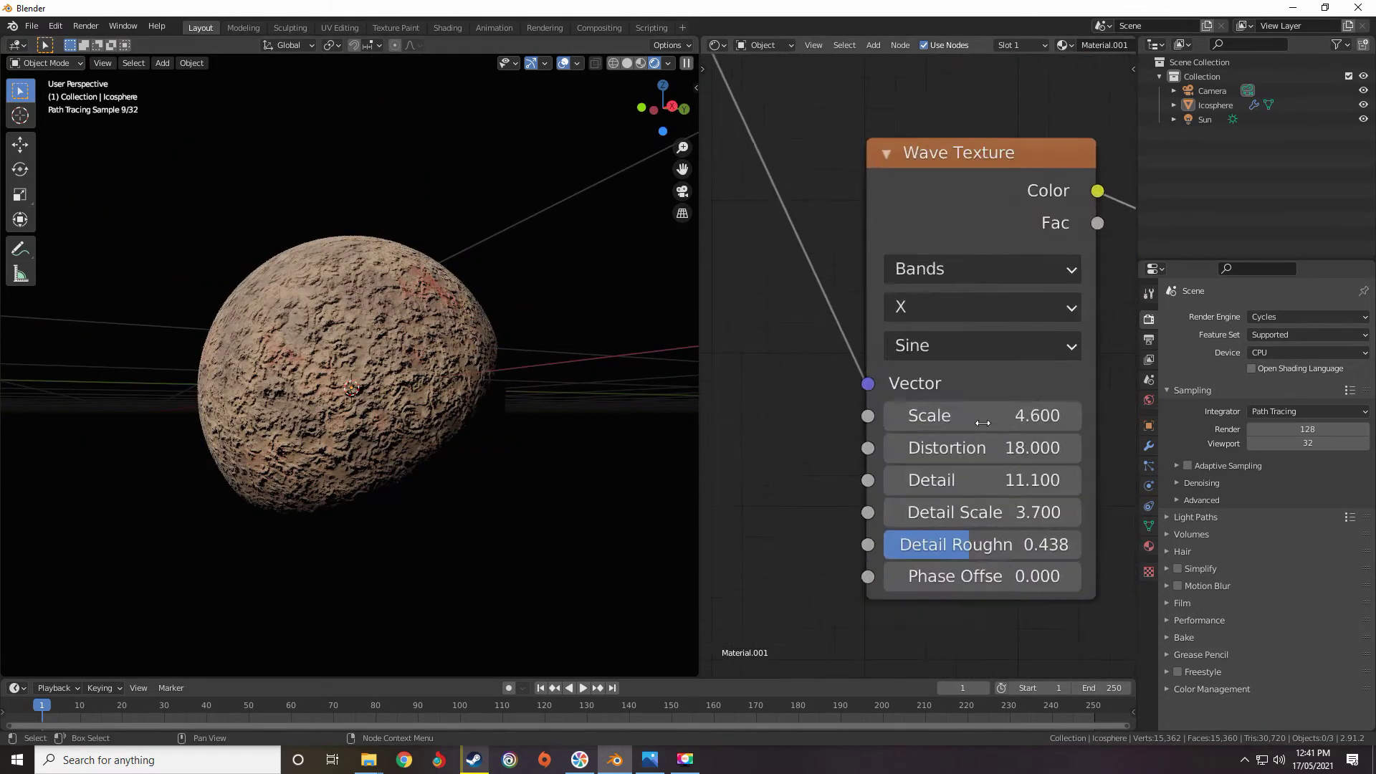
pyautogui.moveTo(983, 417)
pyautogui.mouseDown()
pyautogui.moveTo(940, 417)
pyautogui.moveTo(982, 417)
pyautogui.mouseUp()
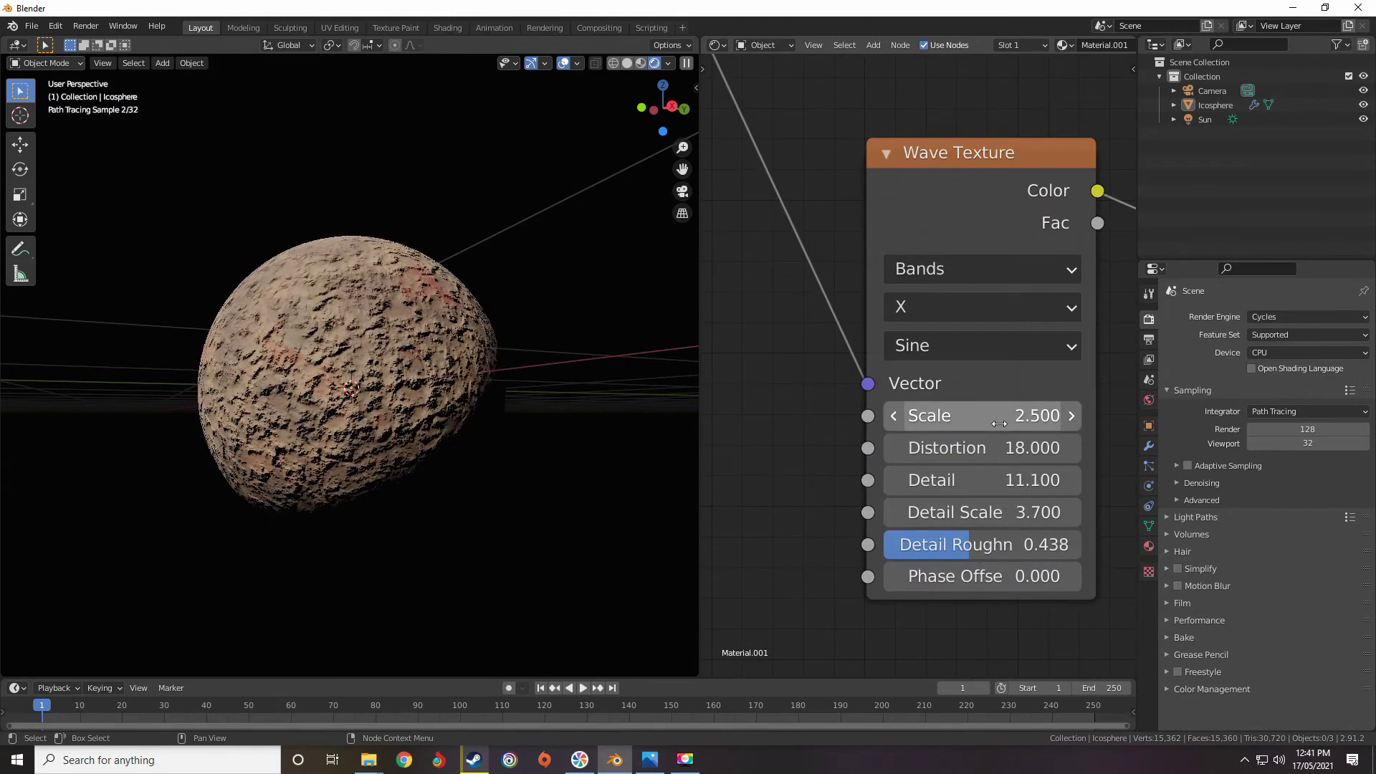
# Move the duplicated wave ColorRamp's black stop to position 0.191.
pyautogui.scroll(-3, 1039, 360)
pyautogui.moveTo(1039, 359); pyautogui.dragTo(740, 362, button='middle')
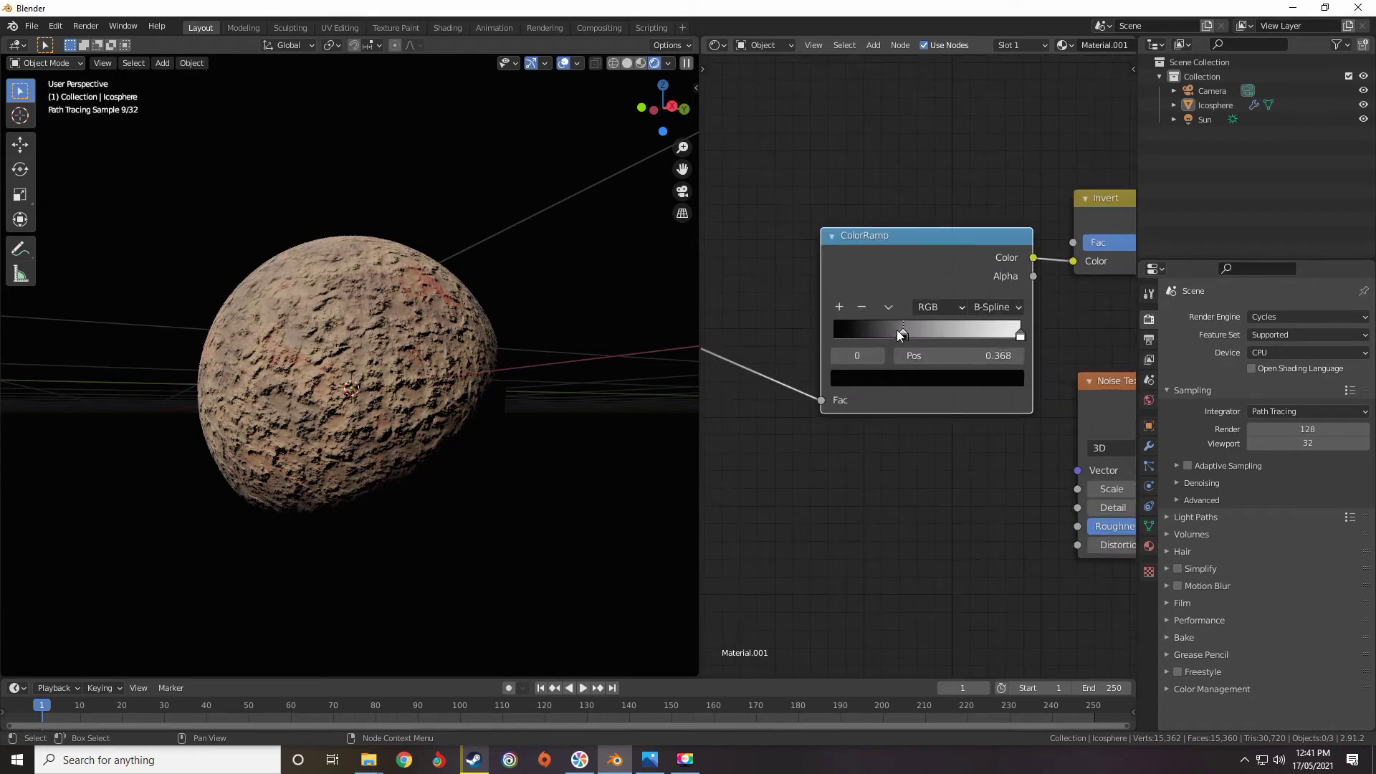
pyautogui.moveTo(899, 332); pyautogui.dragTo(871, 334)
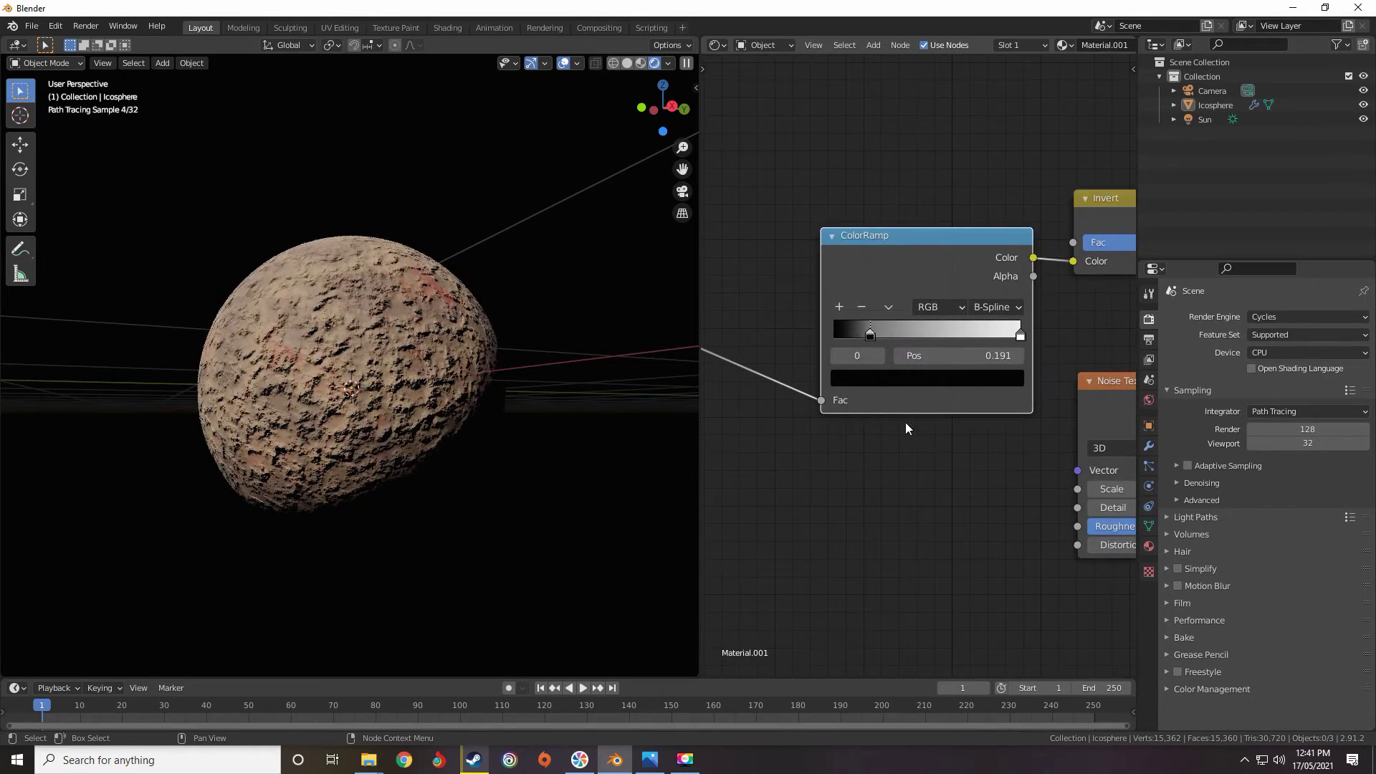
# Mute the Multiply node that combines the duplicated wave branch with its noise mask.
pyautogui.scroll(-5, 905, 425)
pyautogui.moveTo(889, 428); pyautogui.dragTo(717, 434, button='middle')
pyautogui.moveTo(1043, 319); pyautogui.dragTo(861, 457, button='middle')
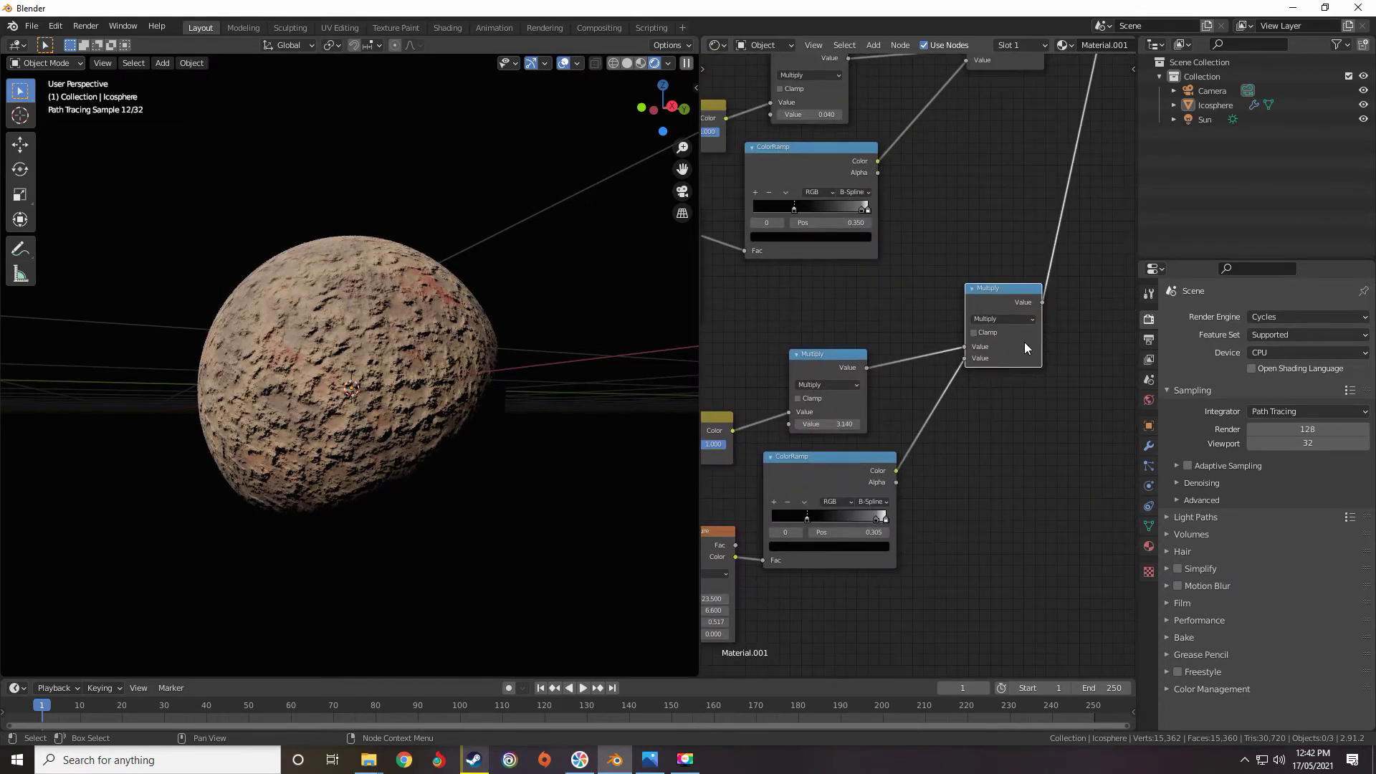
pyautogui.press('m')
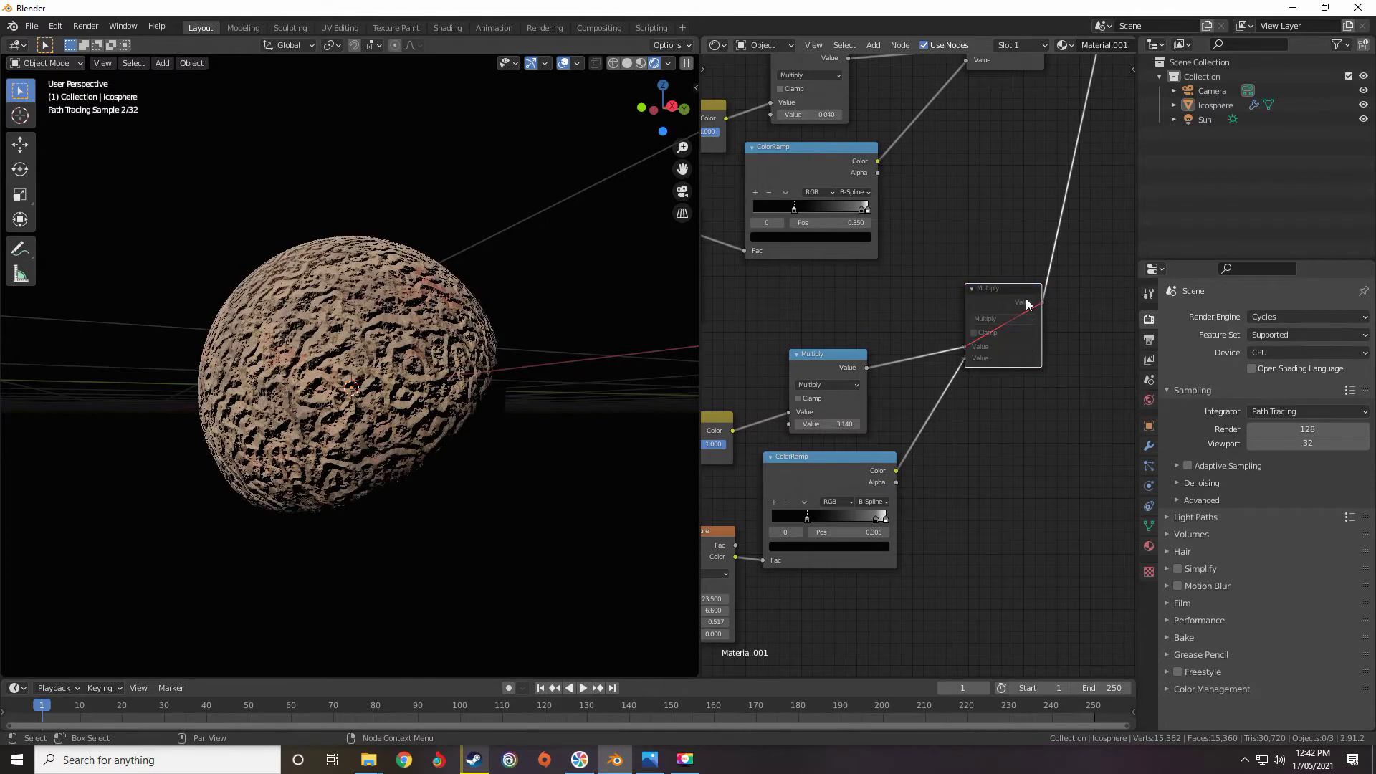
# Check the relief on the planet and set the duplicated Wave Texture's scale to 2.400.
pyautogui.scroll(-4, 860, 413)
pyautogui.moveTo(887, 407); pyautogui.dragTo(1159, 240, button='middle')
pyautogui.moveTo(364, 416); pyautogui.dragTo(399, 406, button='middle')
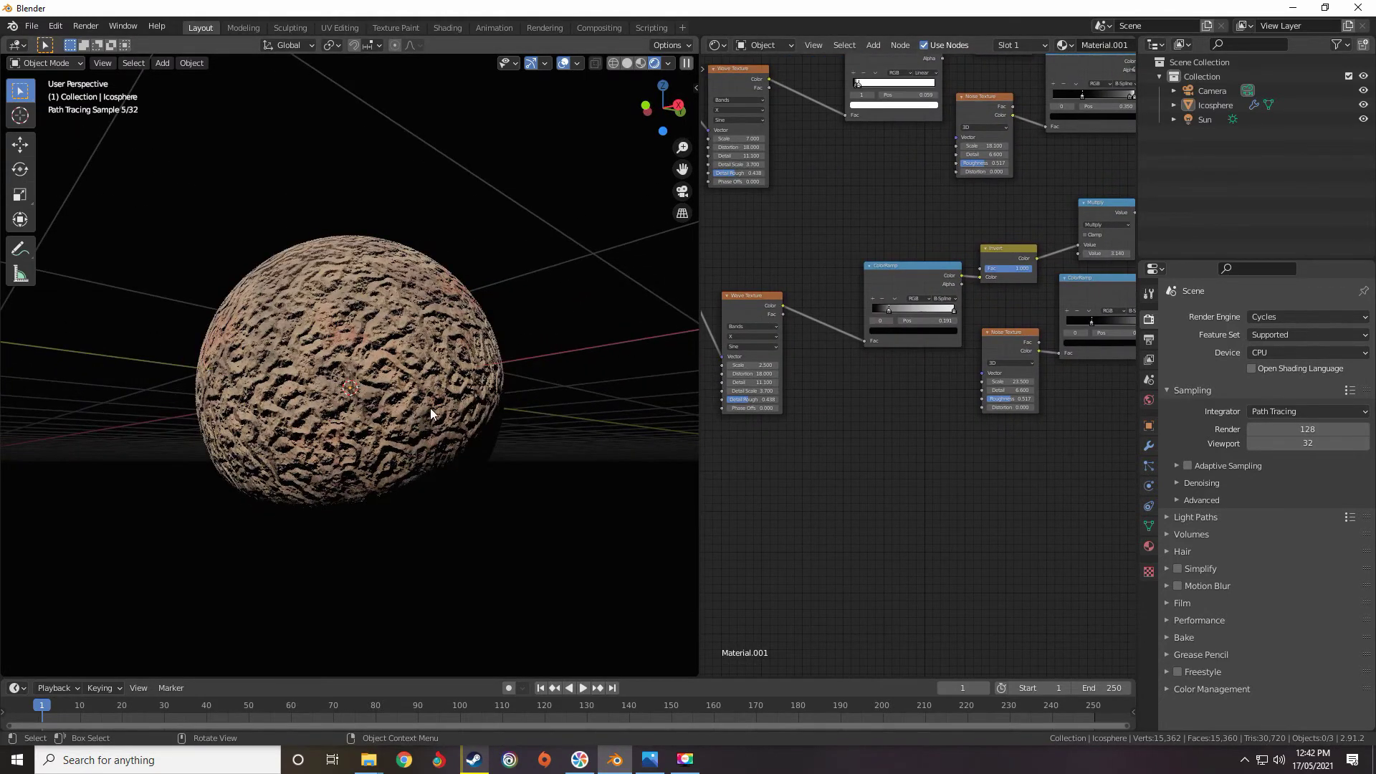
pyautogui.moveTo(837, 419); pyautogui.dragTo(846, 450, button='middle')
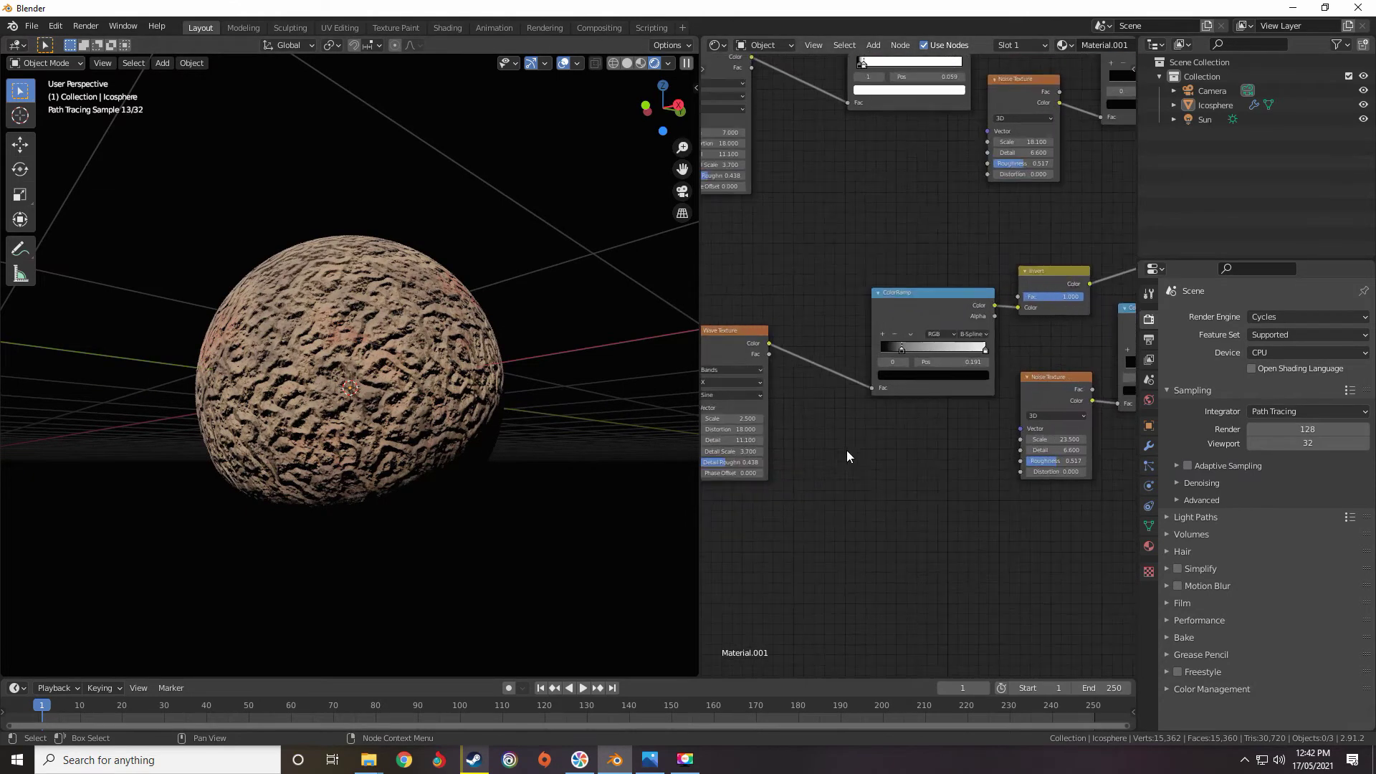
pyautogui.scroll(2, 846, 415)
pyautogui.scroll(1, 930, 377)
pyautogui.moveTo(823, 390); pyautogui.dragTo(999, 418, button='middle')
pyautogui.scroll(-2, 932, 386)
pyautogui.scroll(1, 860, 387)
pyautogui.scroll(3, 889, 423)
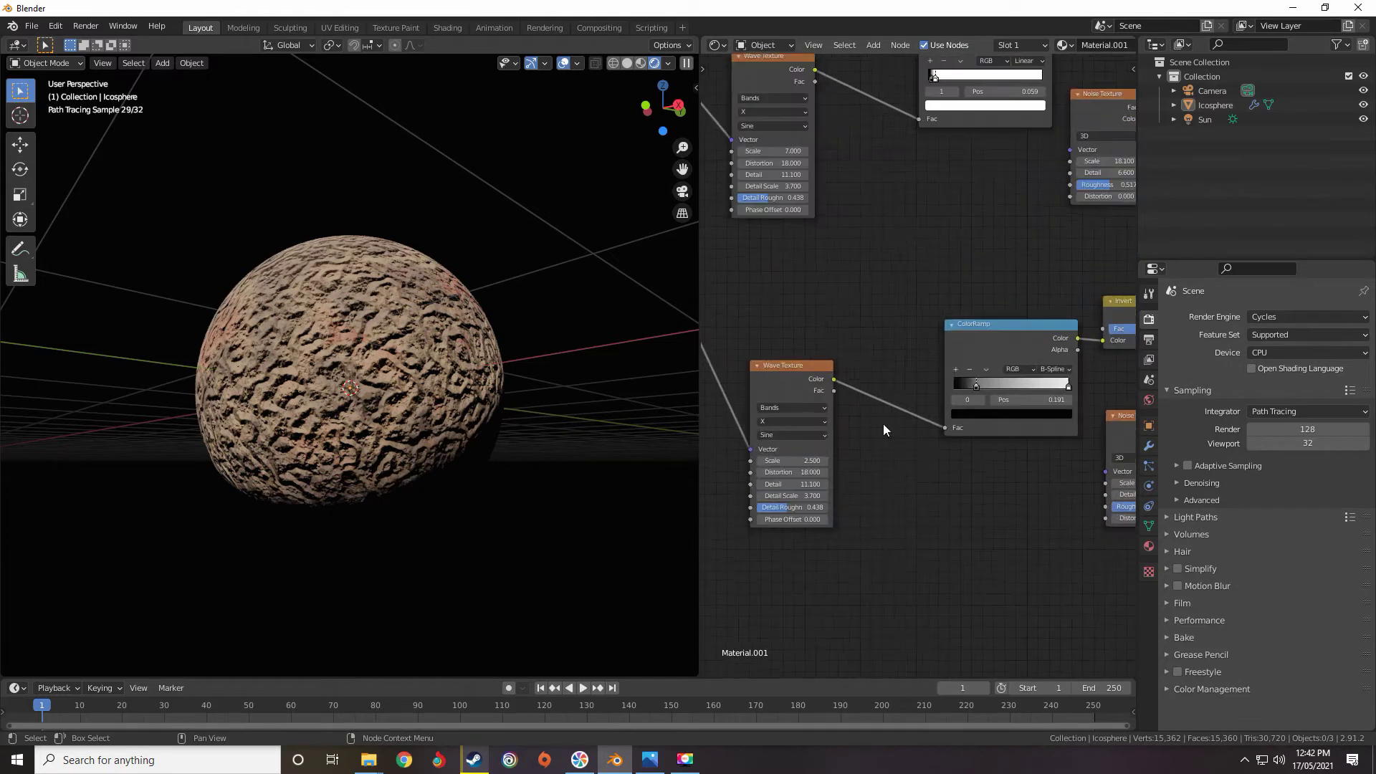
pyautogui.scroll(4, 885, 423)
pyautogui.moveTo(895, 420); pyautogui.dragTo(971, 352, button='middle')
pyautogui.scroll(1, 865, 421)
pyautogui.moveTo(831, 426); pyautogui.dragTo(922, 412, button='middle')
pyautogui.scroll(4, 922, 411)
pyautogui.scroll(2, 922, 412)
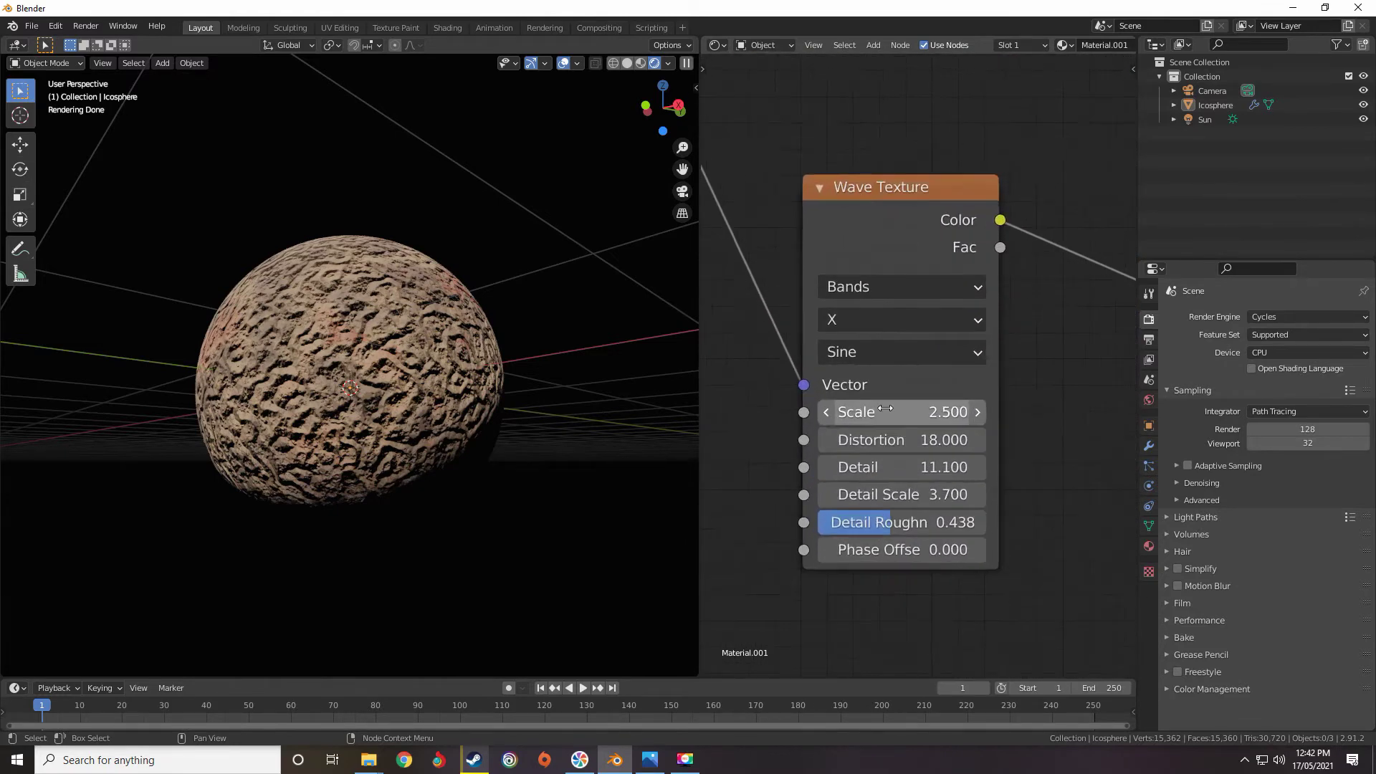
pyautogui.moveTo(845, 416); pyautogui.dragTo(816, 415)
# Examine the overall node tree and the duplicated Wave Texture's place and settings in it.
pyautogui.scroll(-3, 858, 272)
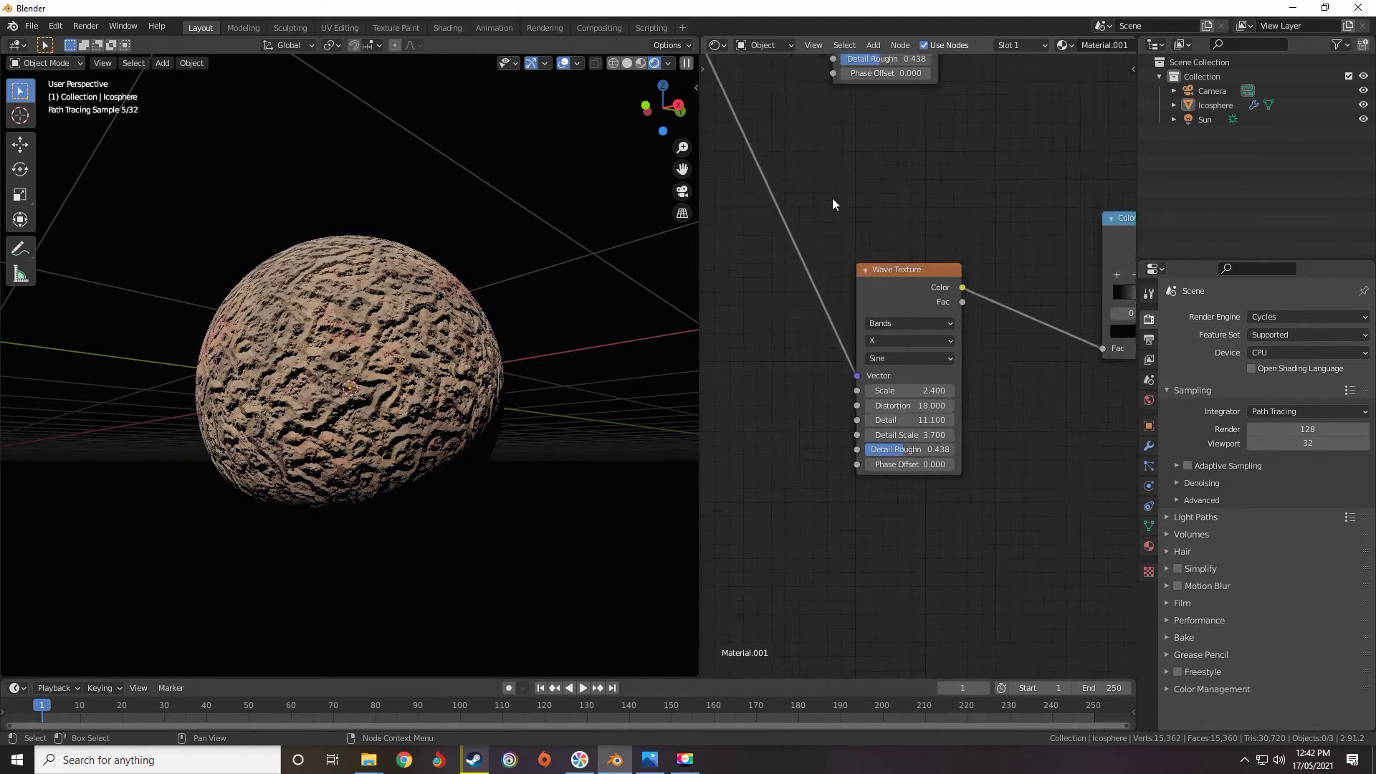
pyautogui.scroll(-5, 828, 200)
pyautogui.scroll(2, 851, 384)
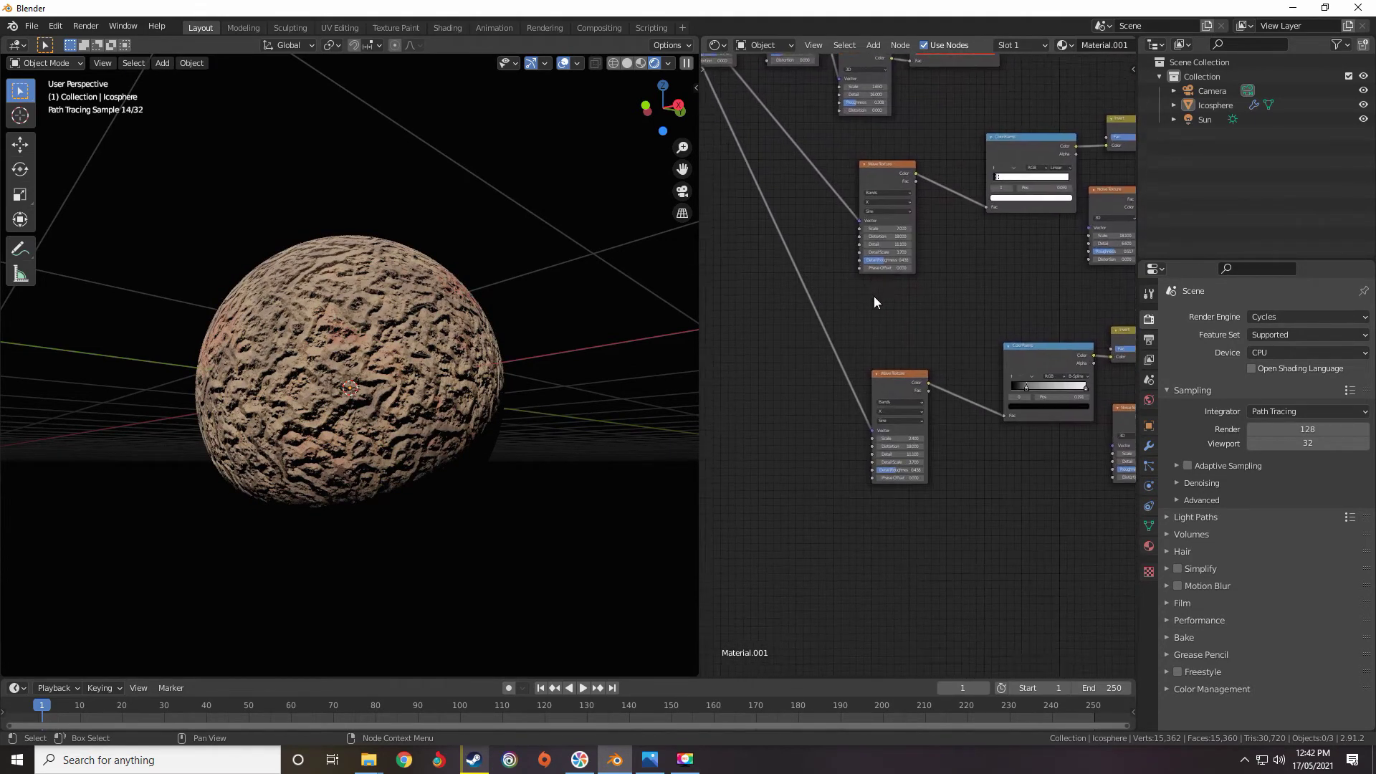
pyautogui.scroll(-4, 885, 282)
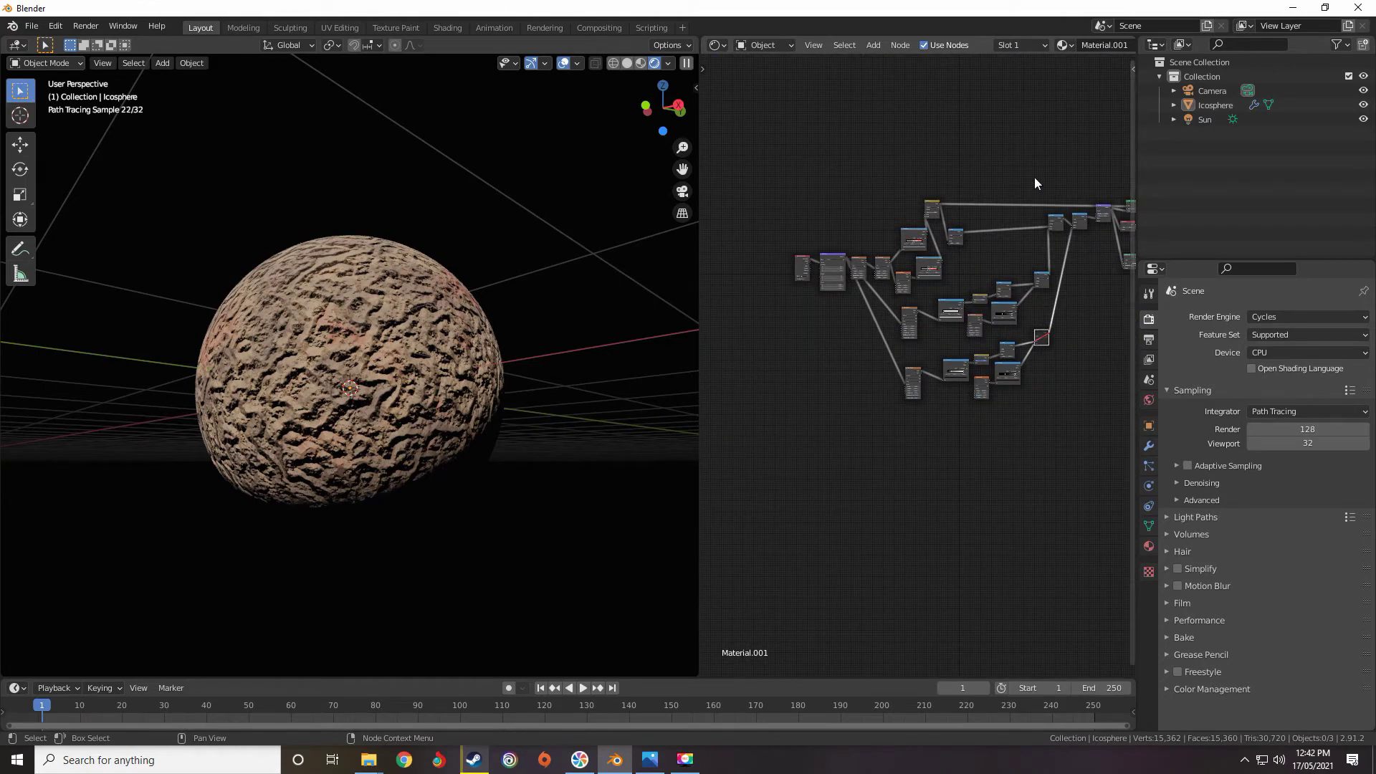
pyautogui.scroll(6, 967, 282)
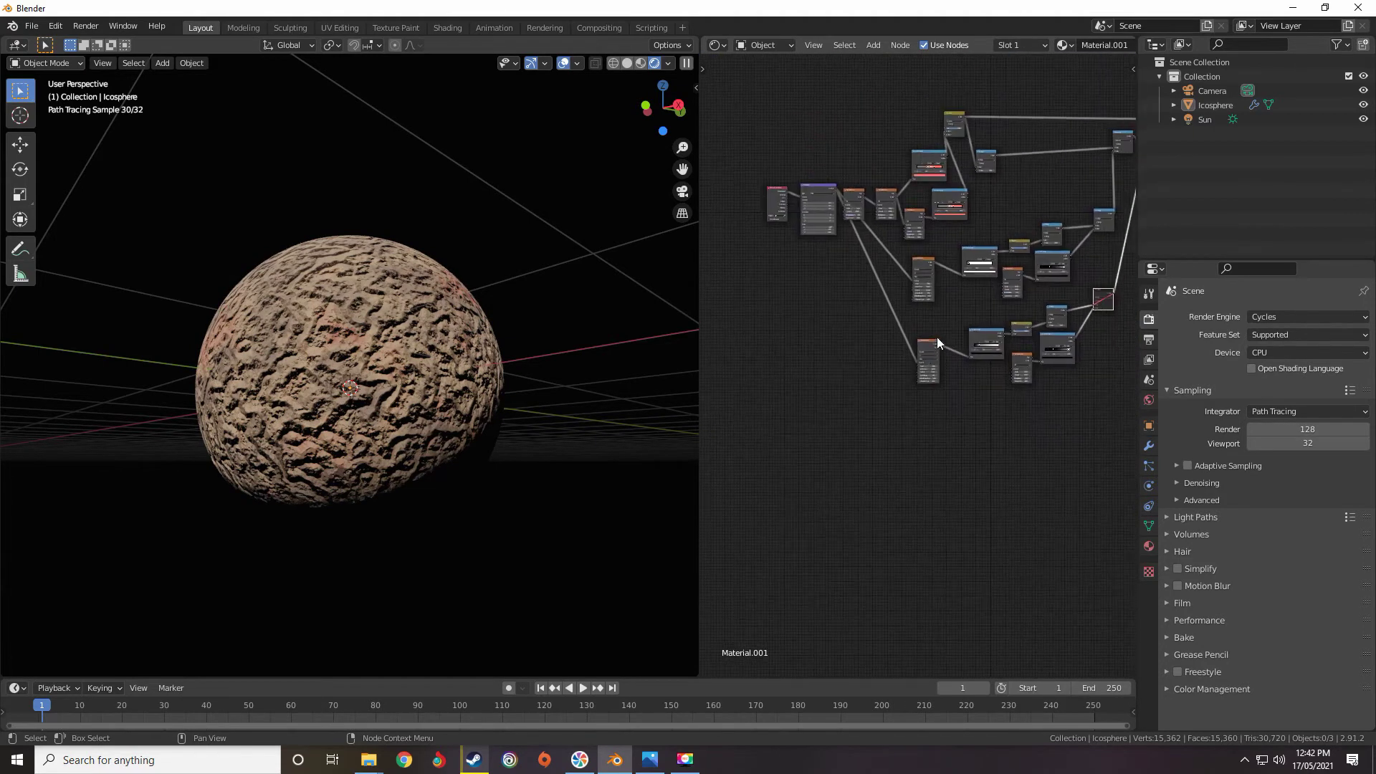
pyautogui.moveTo(887, 318); pyautogui.dragTo(886, 320, button='middle')
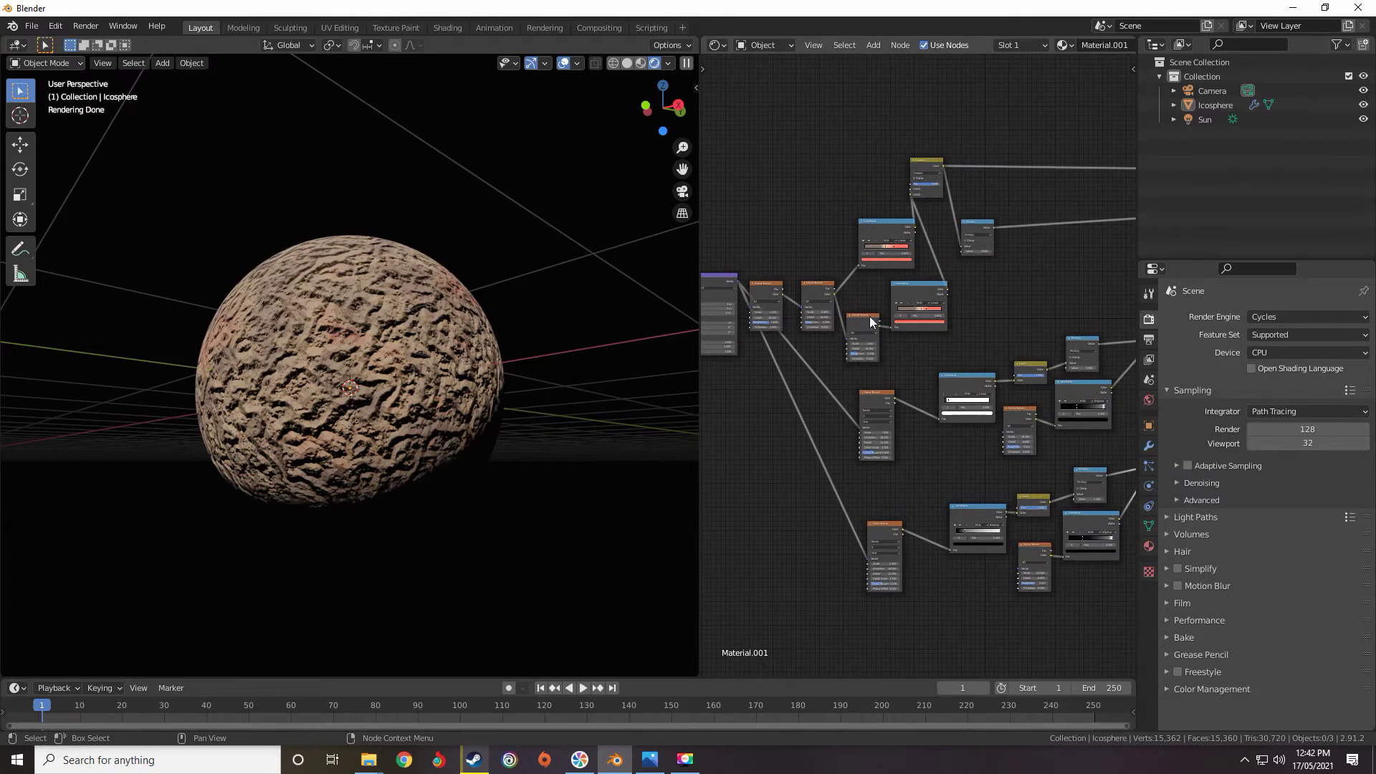
pyautogui.scroll(6, 888, 316)
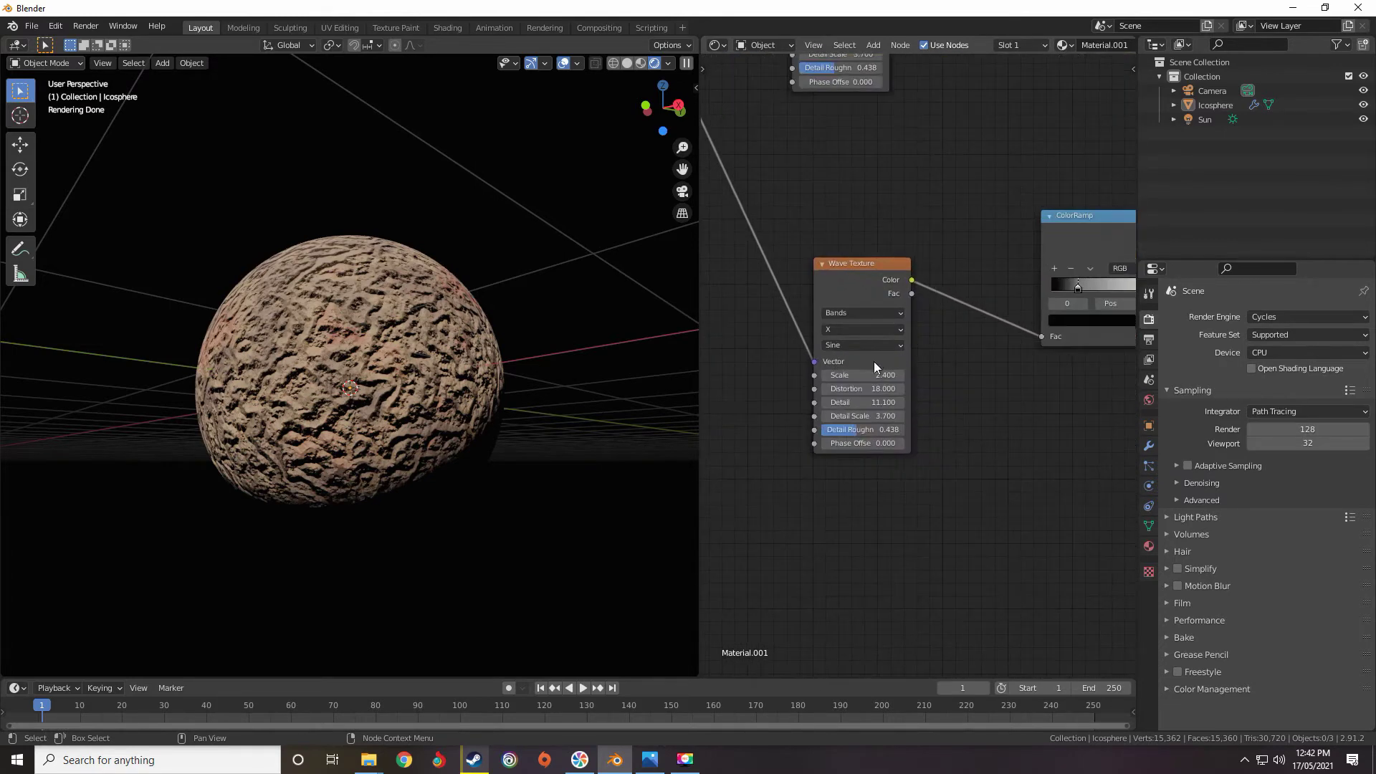
pyautogui.scroll(3, 966, 308)
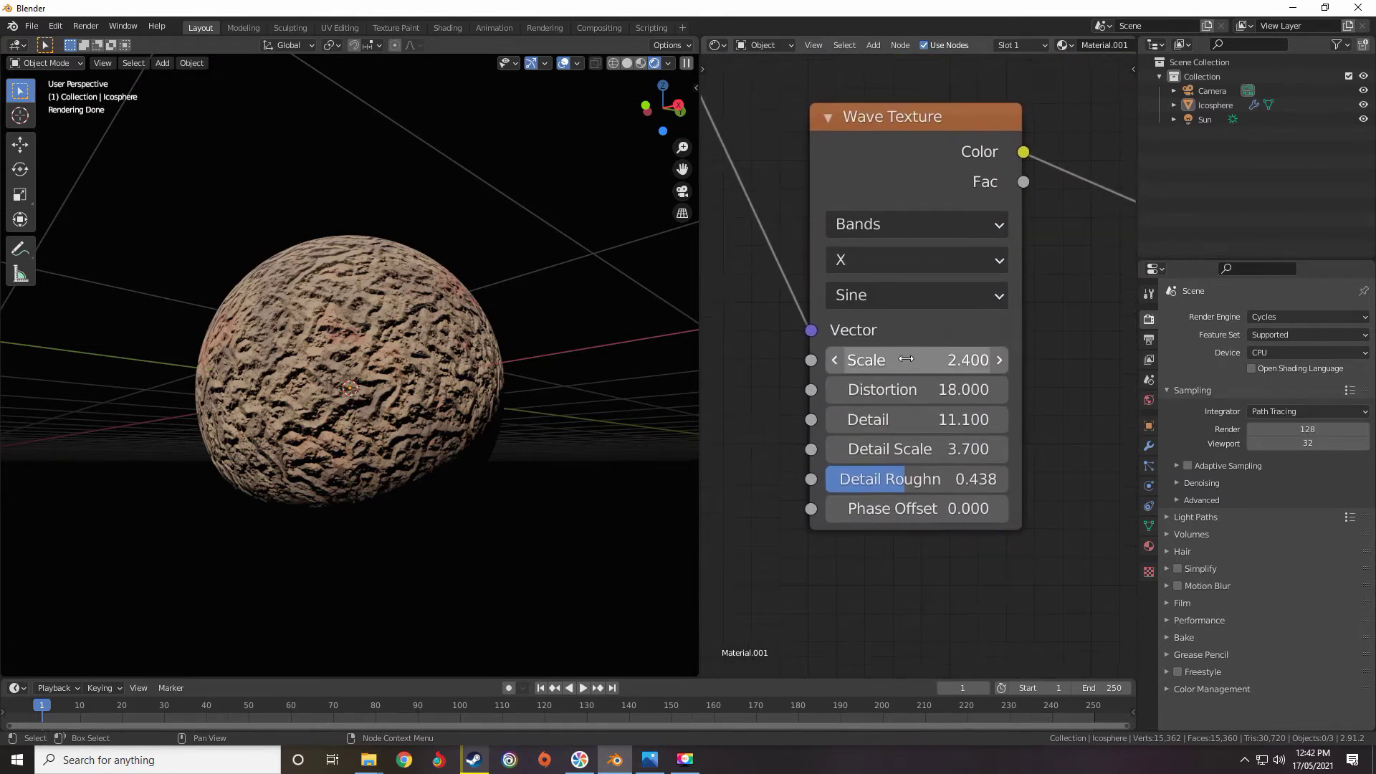
# Set the duplicated Wave Texture's distortion to 3.800 and its scale to 5.600.
pyautogui.moveTo(961, 351)
pyautogui.mouseDown()
pyautogui.moveTo(918, 351)
pyautogui.moveTo(965, 351)
pyautogui.moveTo(937, 352)
pyautogui.mouseUp()
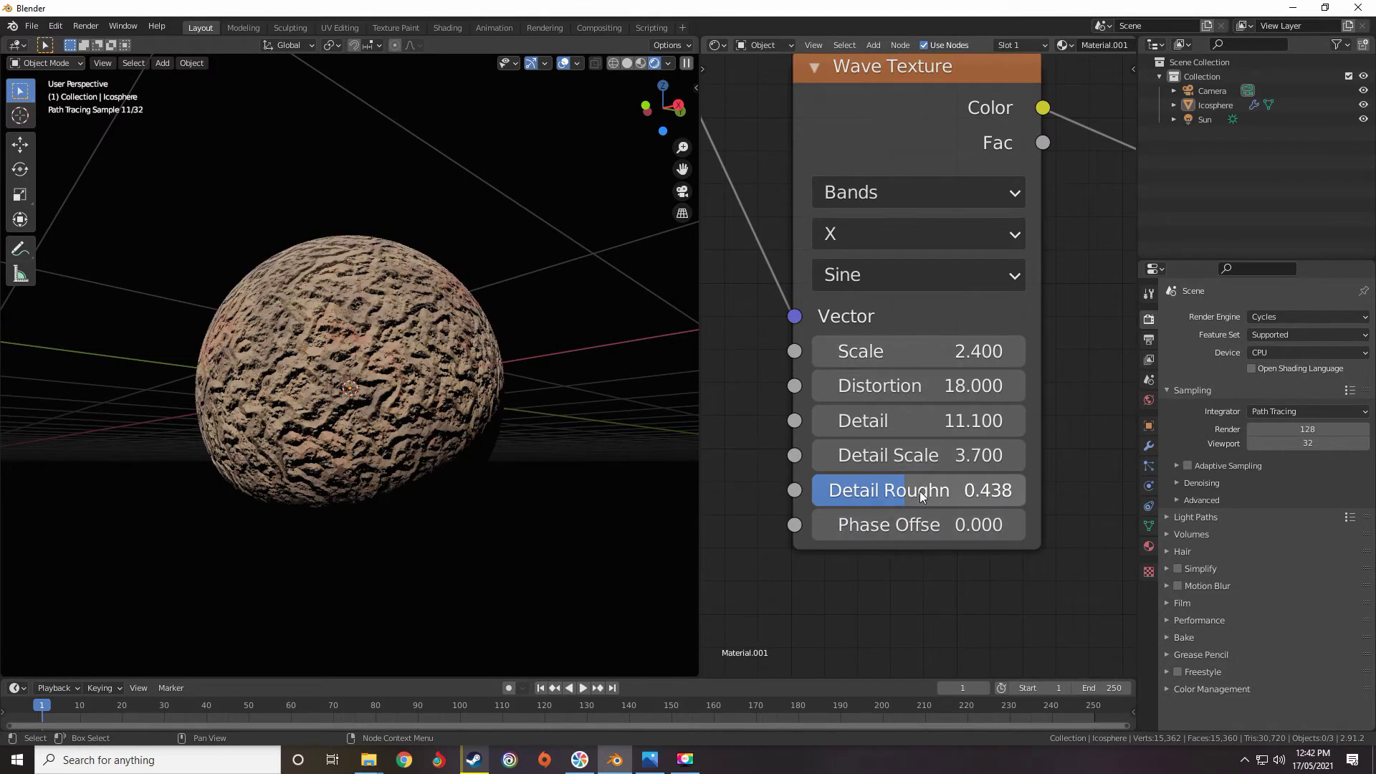
pyautogui.moveTo(932, 386); pyautogui.dragTo(868, 386)
pyautogui.moveTo(352, 382); pyautogui.dragTo(417, 401, button='middle')
pyautogui.scroll(-2, 417, 400)
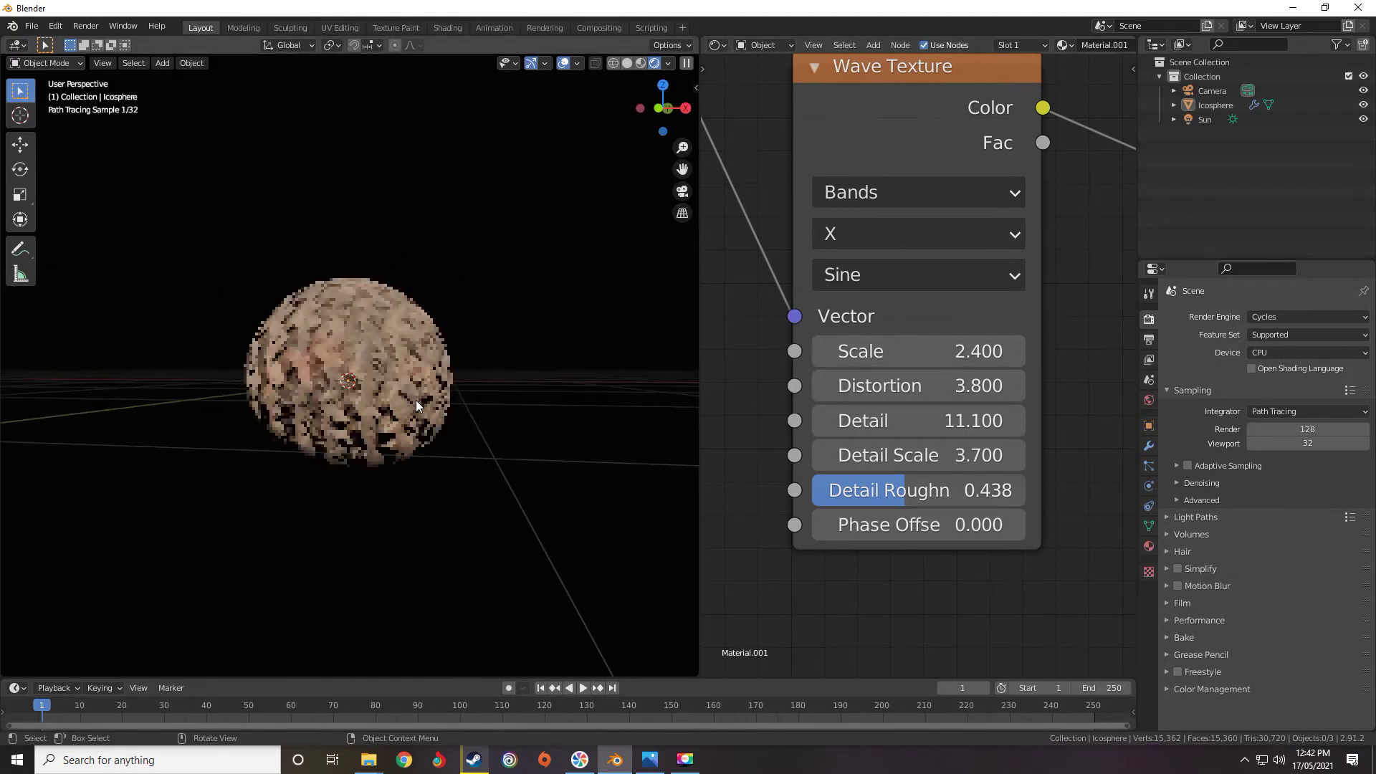
pyautogui.moveTo(865, 351); pyautogui.dragTo(882, 352)
pyautogui.moveTo(539, 398)
pyautogui.mouseDown(button='middle')
pyautogui.moveTo(568, 317)
pyautogui.moveTo(539, 401)
pyautogui.mouseUp(button='middle')
pyautogui.scroll(2, 567, 317)
pyautogui.scroll(2, 626, 425)
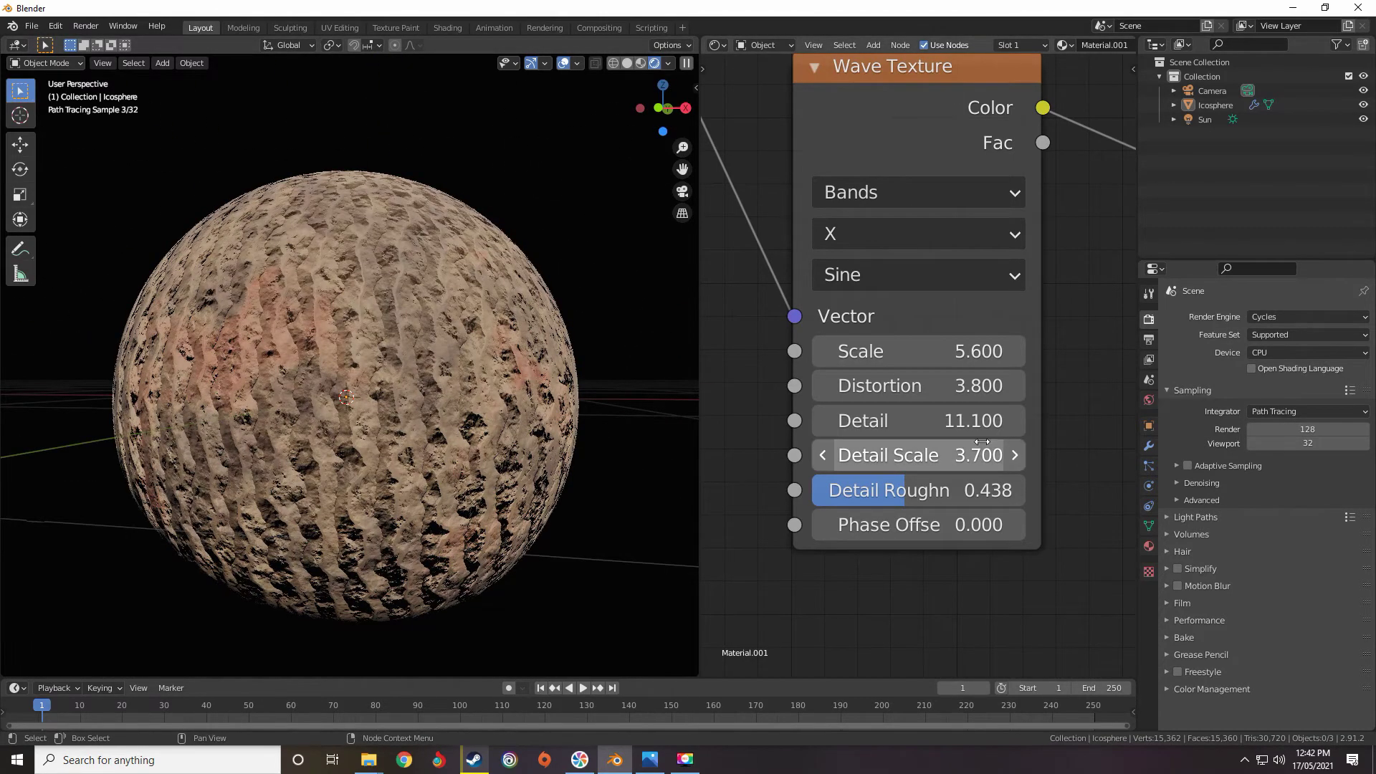
# Set the duplicated Wave Texture's detail scale to 3.100 and its distortion to 4.300.
pyautogui.moveTo(505, 427); pyautogui.dragTo(484, 402, button='middle')
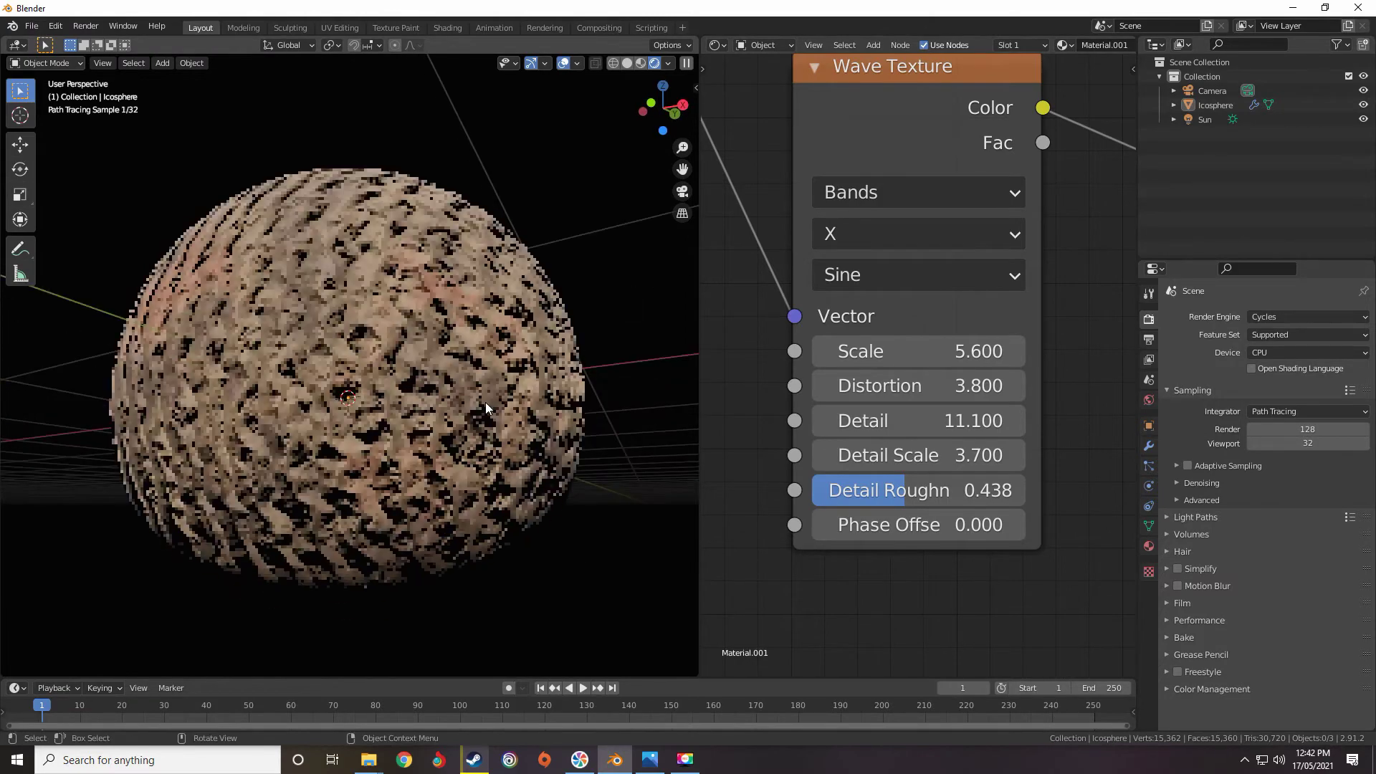
pyautogui.scroll(-2, 486, 402)
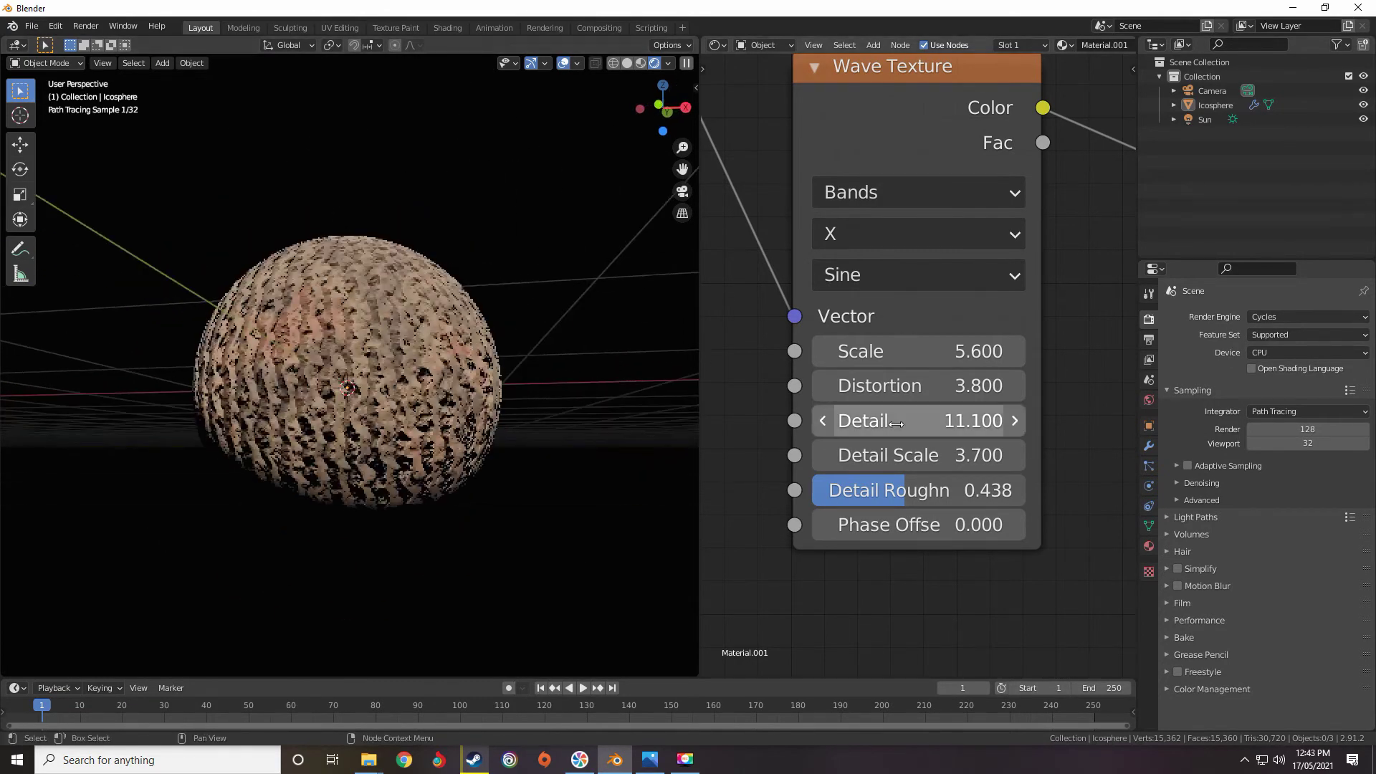
pyautogui.moveTo(903, 456)
pyautogui.mouseDown()
pyautogui.moveTo(846, 456)
pyautogui.moveTo(900, 455)
pyautogui.mouseUp()
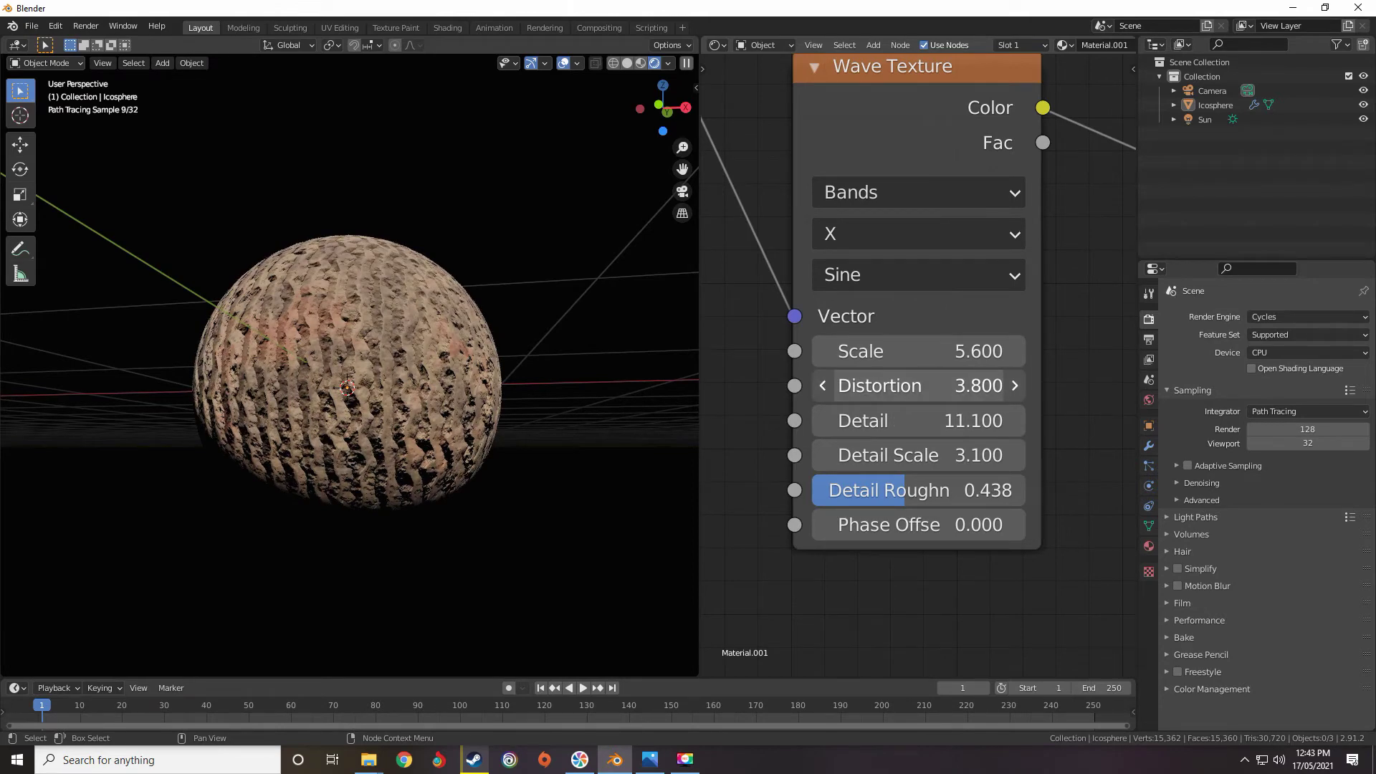
pyautogui.moveTo(897, 386); pyautogui.dragTo(904, 386)
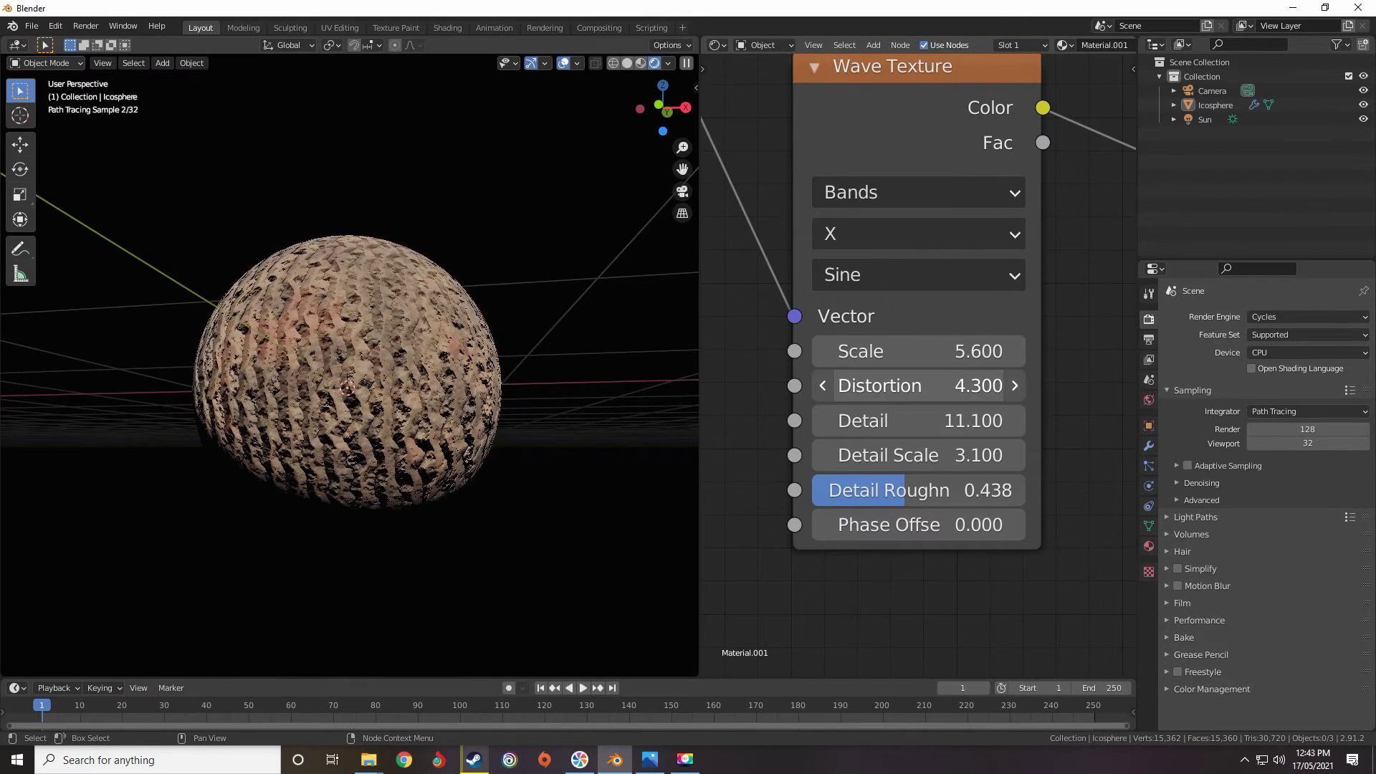
# Set the value of the Multiply node after the duplicated Invert node to 0.040.
pyautogui.scroll(-3, 303, 398)
pyautogui.moveTo(302, 398); pyautogui.dragTo(402, 472, button='middle')
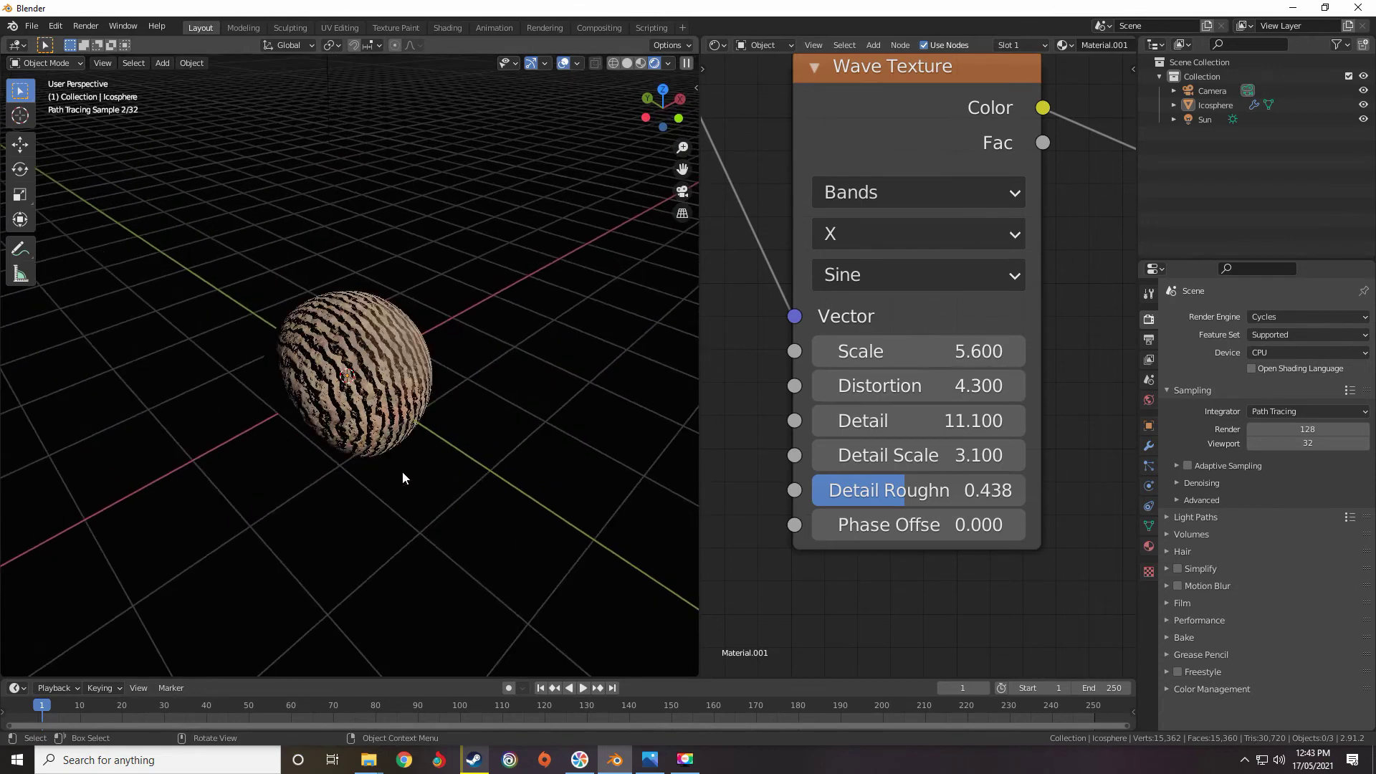
pyautogui.scroll(-5, 909, 376)
pyautogui.scroll(3, 917, 357)
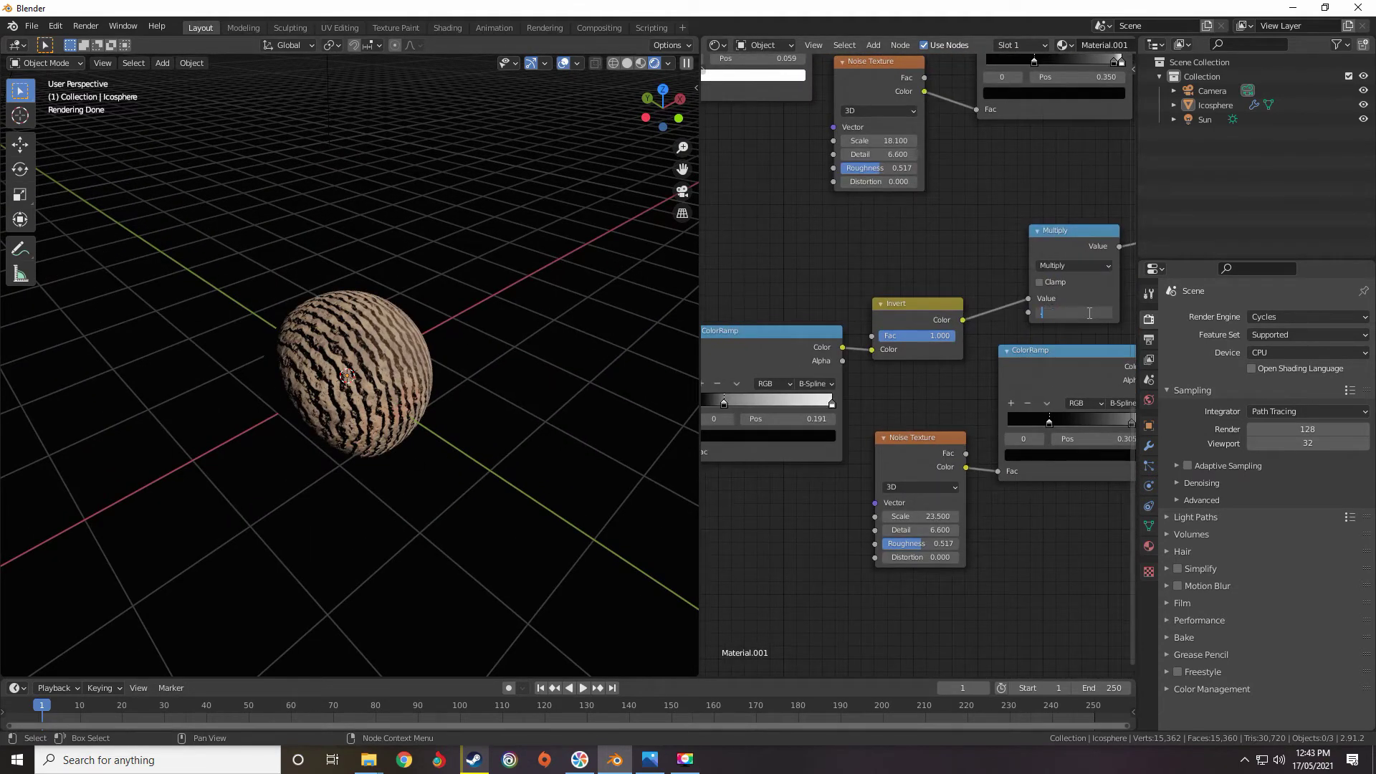
pyautogui.moveTo(1110, 312); pyautogui.dragTo(1118, 312)
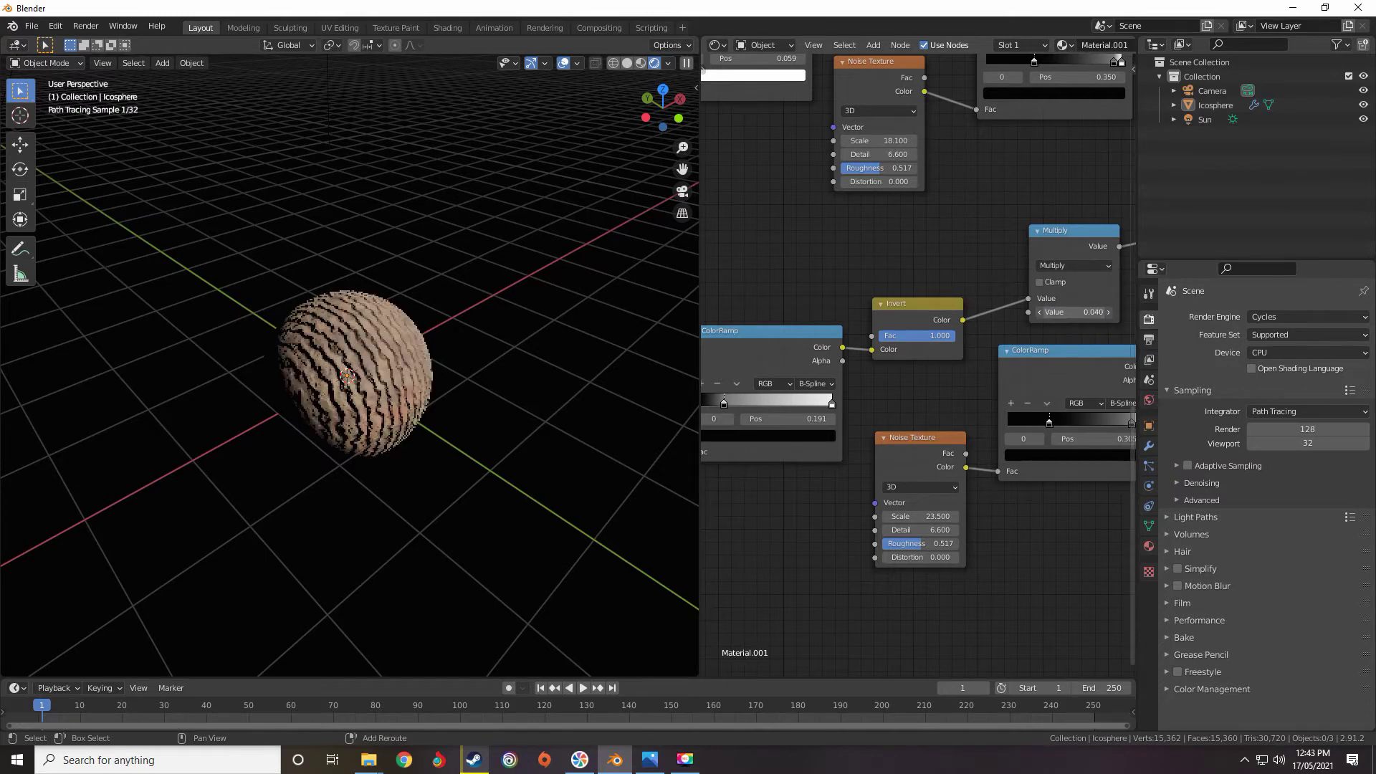
# Set the duplicated Wave Texture's scale to 8.000.
pyautogui.moveTo(373, 339); pyautogui.dragTo(294, 283, button='middle')
pyautogui.scroll(4, 344, 294)
pyautogui.moveTo(510, 316); pyautogui.dragTo(572, 311, button='middle')
pyautogui.scroll(-4, 746, 494)
pyautogui.moveTo(745, 495); pyautogui.dragTo(1005, 441, button='middle')
pyautogui.scroll(4, 858, 402)
pyautogui.moveTo(858, 405)
pyautogui.mouseDown()
pyautogui.moveTo(875, 405)
pyautogui.moveTo(864, 405)
pyautogui.mouseUp()
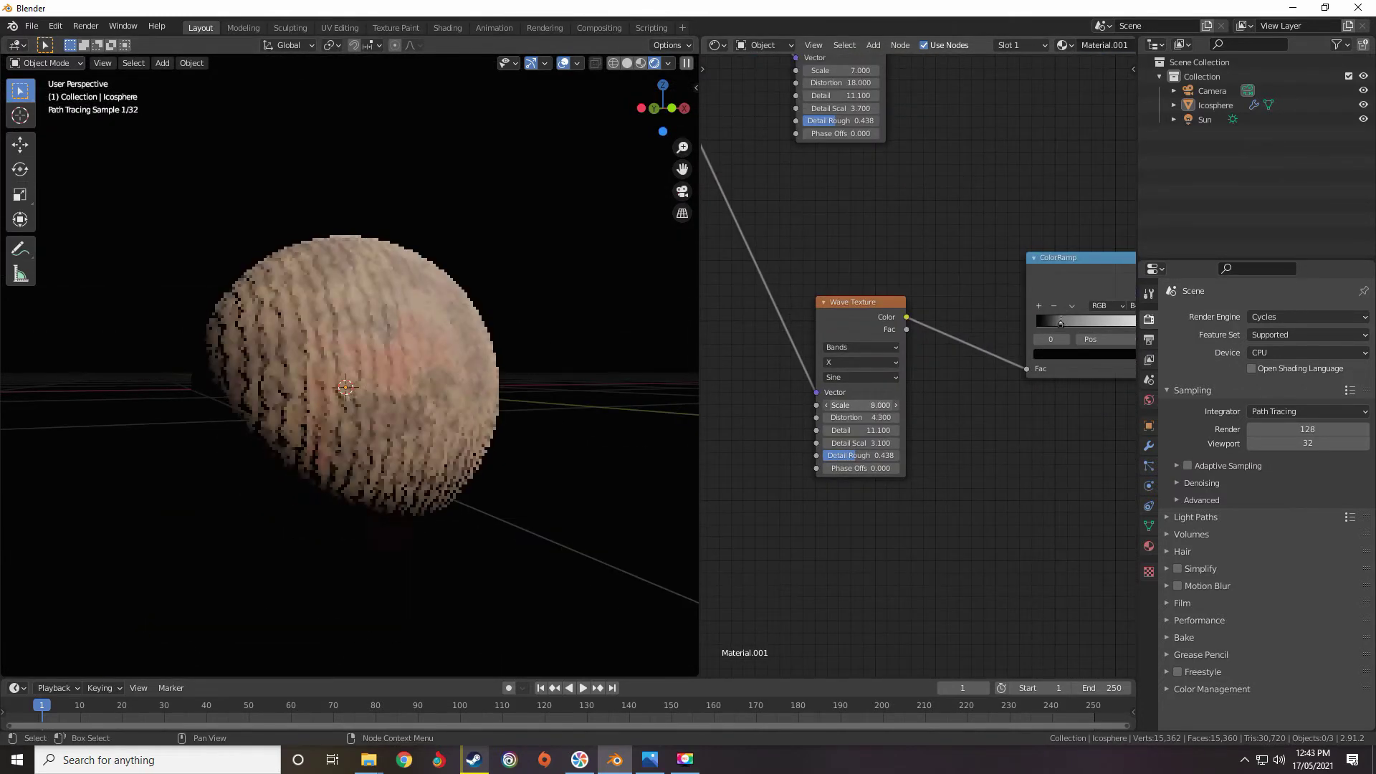
# Inspect the duplicated wave branch's banded relief on the planet from several angles and distances.
pyautogui.moveTo(483, 372)
pyautogui.mouseDown(button='middle')
pyautogui.moveTo(496, 371)
pyautogui.moveTo(463, 368)
pyautogui.mouseUp(button='middle')
pyautogui.scroll(2, 401, 350)
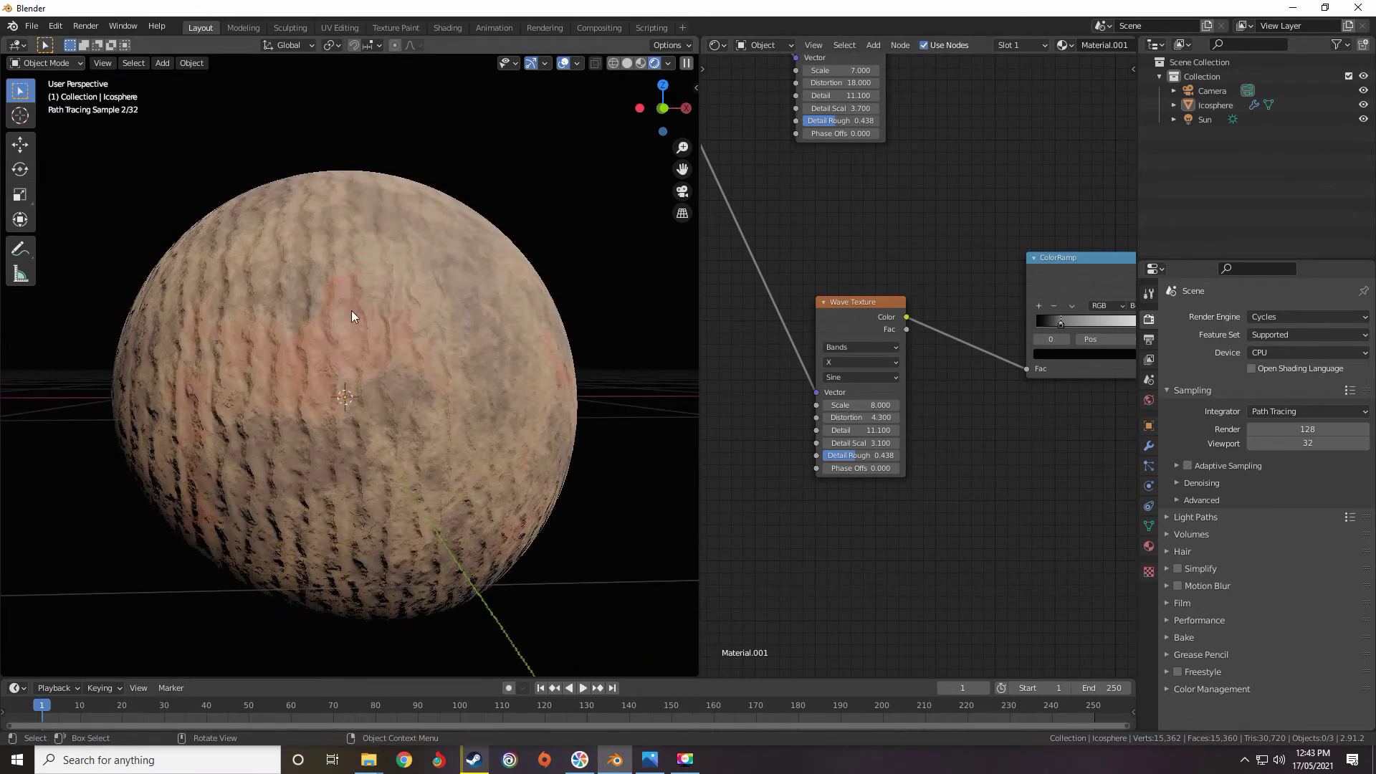
pyautogui.moveTo(348, 308); pyautogui.dragTo(363, 420, button='middle')
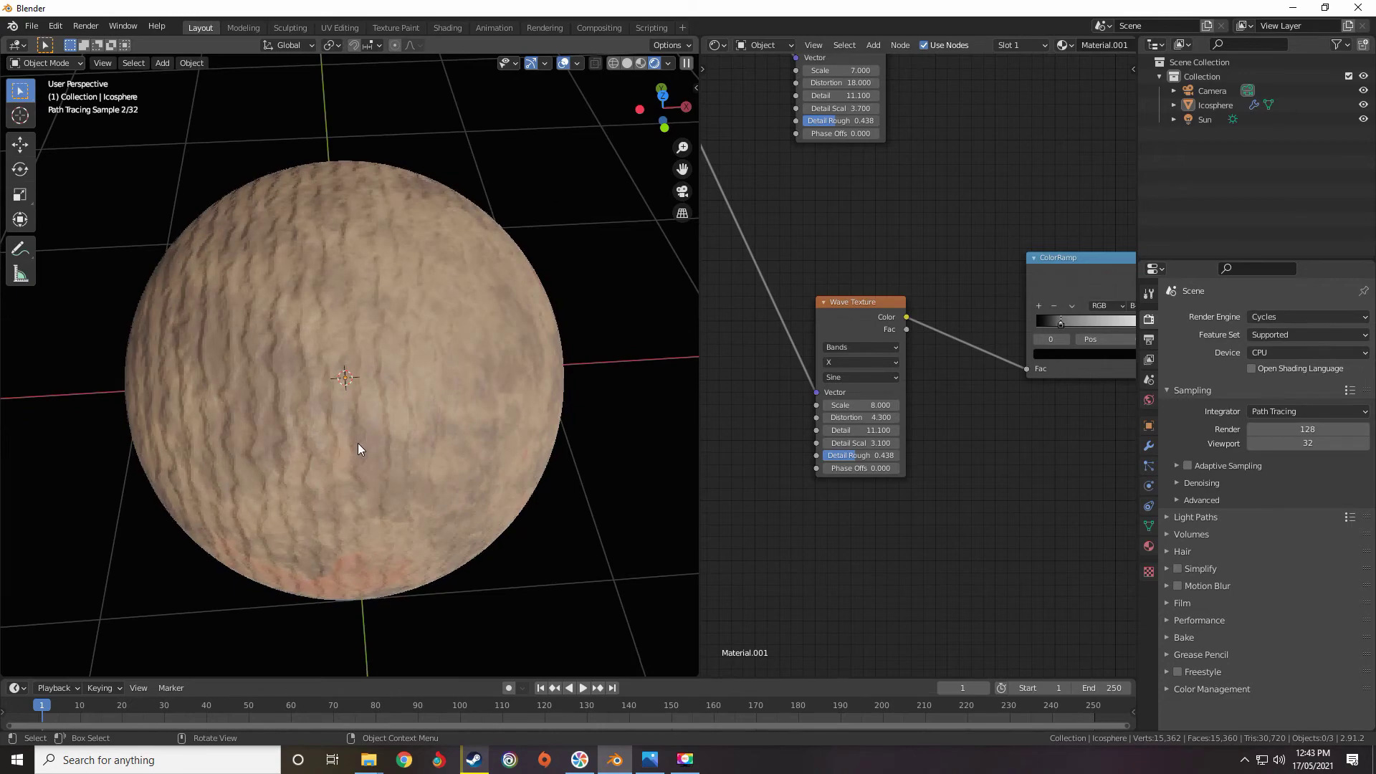
pyautogui.scroll(3, 358, 445)
pyautogui.scroll(-1, 334, 468)
pyautogui.moveTo(334, 466); pyautogui.dragTo(350, 387, button='middle')
pyautogui.scroll(-5, 903, 376)
pyautogui.scroll(2, 953, 360)
# Mute the Multiply node that combines the duplicated wave branch with its noise mask.
pyautogui.moveTo(1020, 340); pyautogui.dragTo(845, 323, button='middle')
pyautogui.scroll(8, 953, 360)
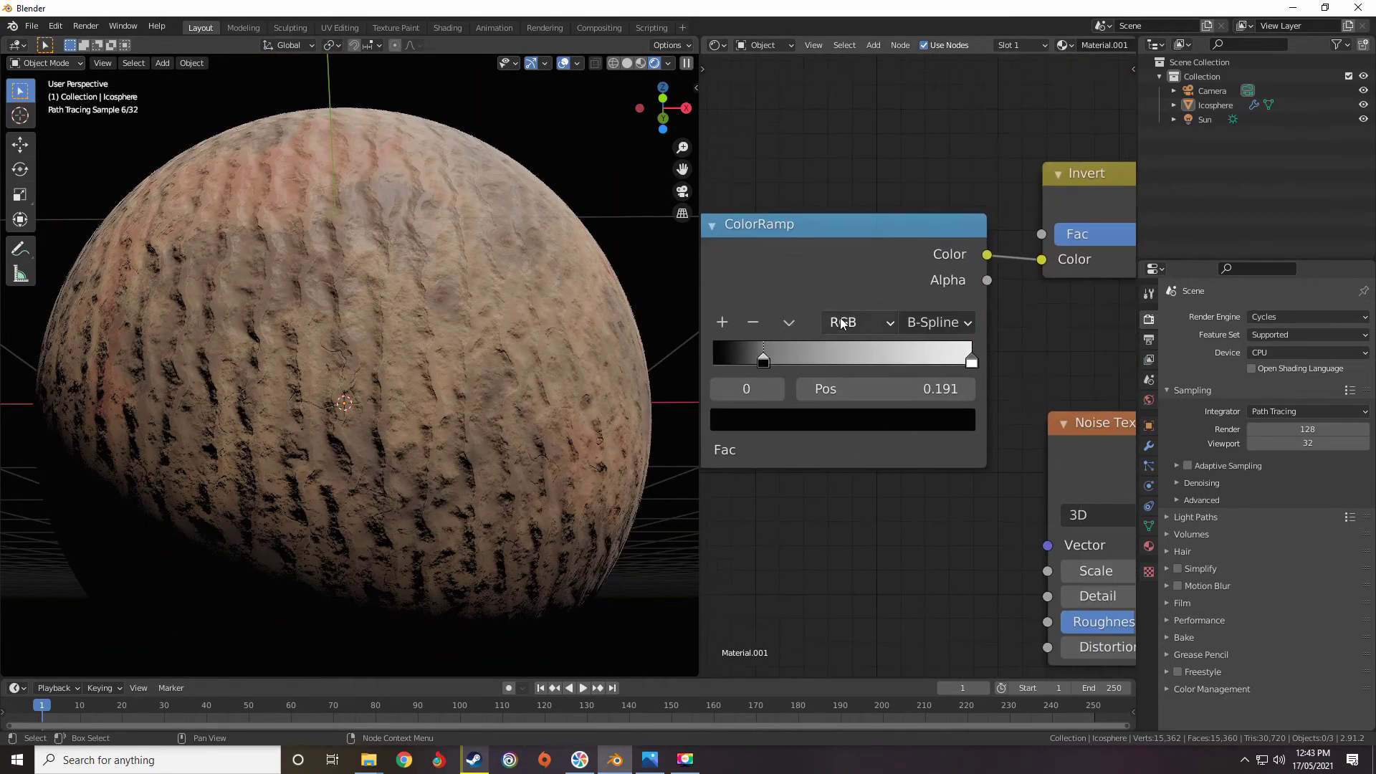
pyautogui.scroll(-5, 845, 322)
pyautogui.moveTo(1111, 279); pyautogui.dragTo(993, 322, button='middle')
pyautogui.click(954, 397)
pyautogui.scroll(-1, 923, 374)
pyautogui.scroll(1, 978, 333)
# Set the duplicated Wave Texture's distortion to 8.100.
pyautogui.moveTo(860, 398); pyautogui.dragTo(1097, 366, button='middle')
pyautogui.scroll(1, 869, 383)
pyautogui.scroll(4, 914, 423)
pyautogui.moveTo(914, 403); pyautogui.dragTo(1097, 403)
# Set the black stop of the duplicated wave branch's ColorRamp to position 0.205 and shift its white stop slightly inward.
pyautogui.moveTo(1039, 229); pyautogui.dragTo(724, 351, button='middle')
pyautogui.scroll(-3, 1025, 351)
pyautogui.scroll(-5, 1032, 344)
pyautogui.moveTo(1104, 316); pyautogui.dragTo(1061, 355, button='middle')
pyautogui.scroll(5, 1061, 355)
pyautogui.moveTo(869, 382); pyautogui.dragTo(750, 380)
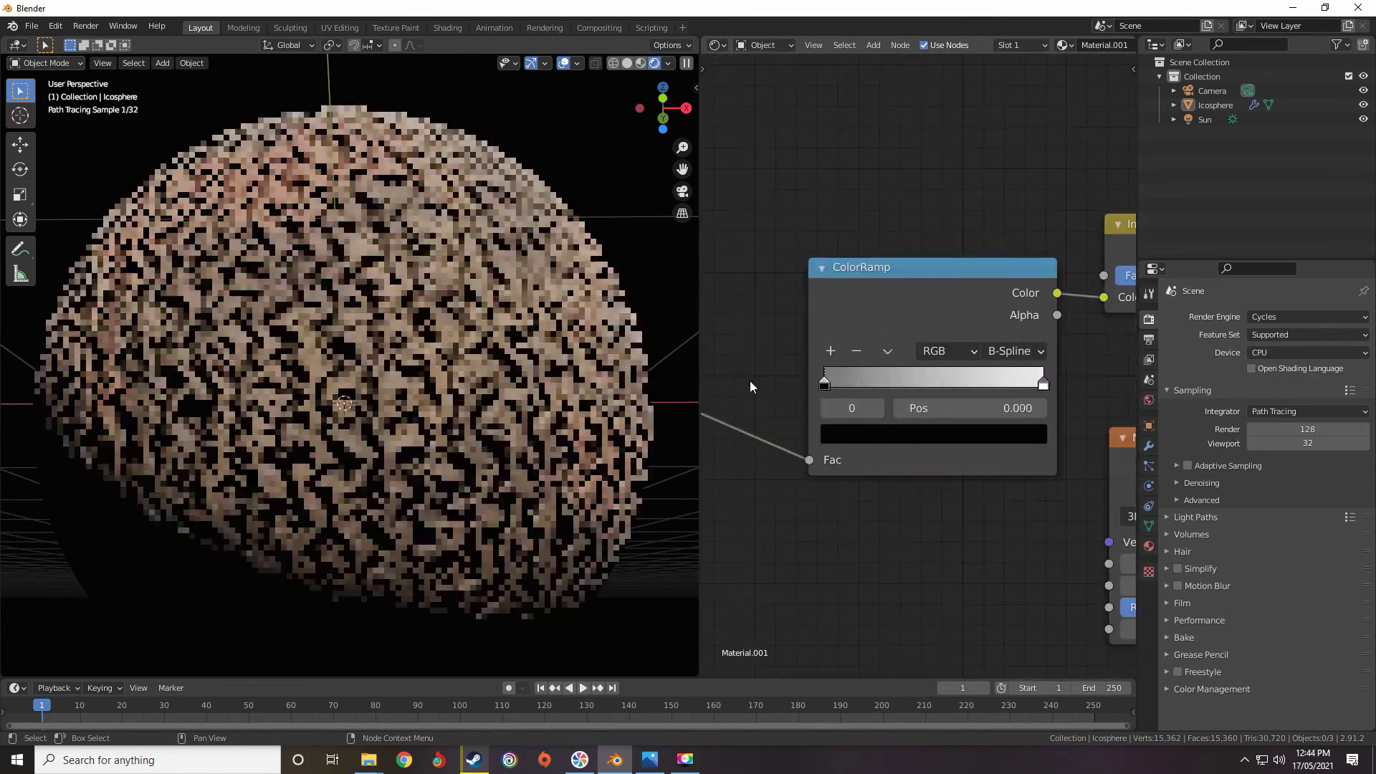
pyautogui.moveTo(872, 384); pyautogui.dragTo(827, 382)
pyautogui.moveTo(1043, 384); pyautogui.dragTo(1038, 385)
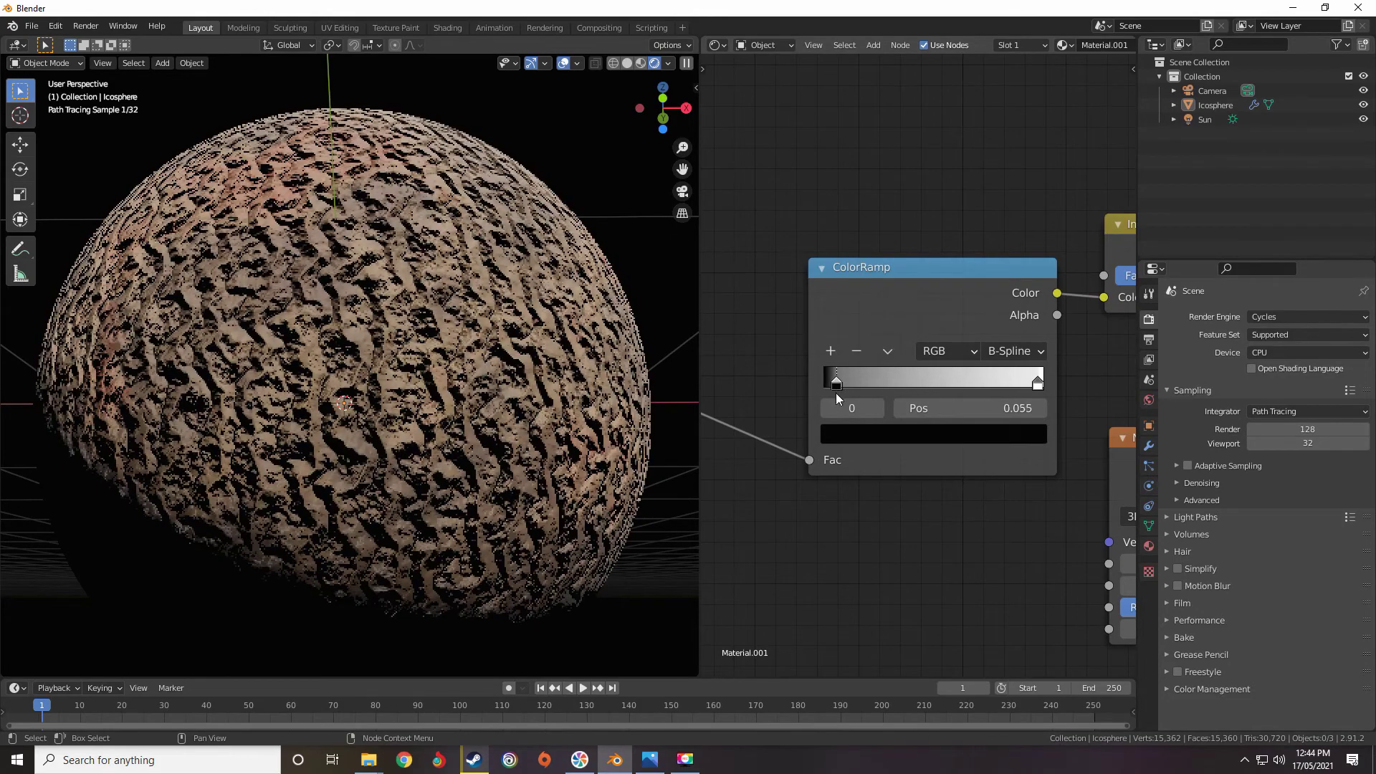
pyautogui.moveTo(836, 393); pyautogui.dragTo(871, 394)
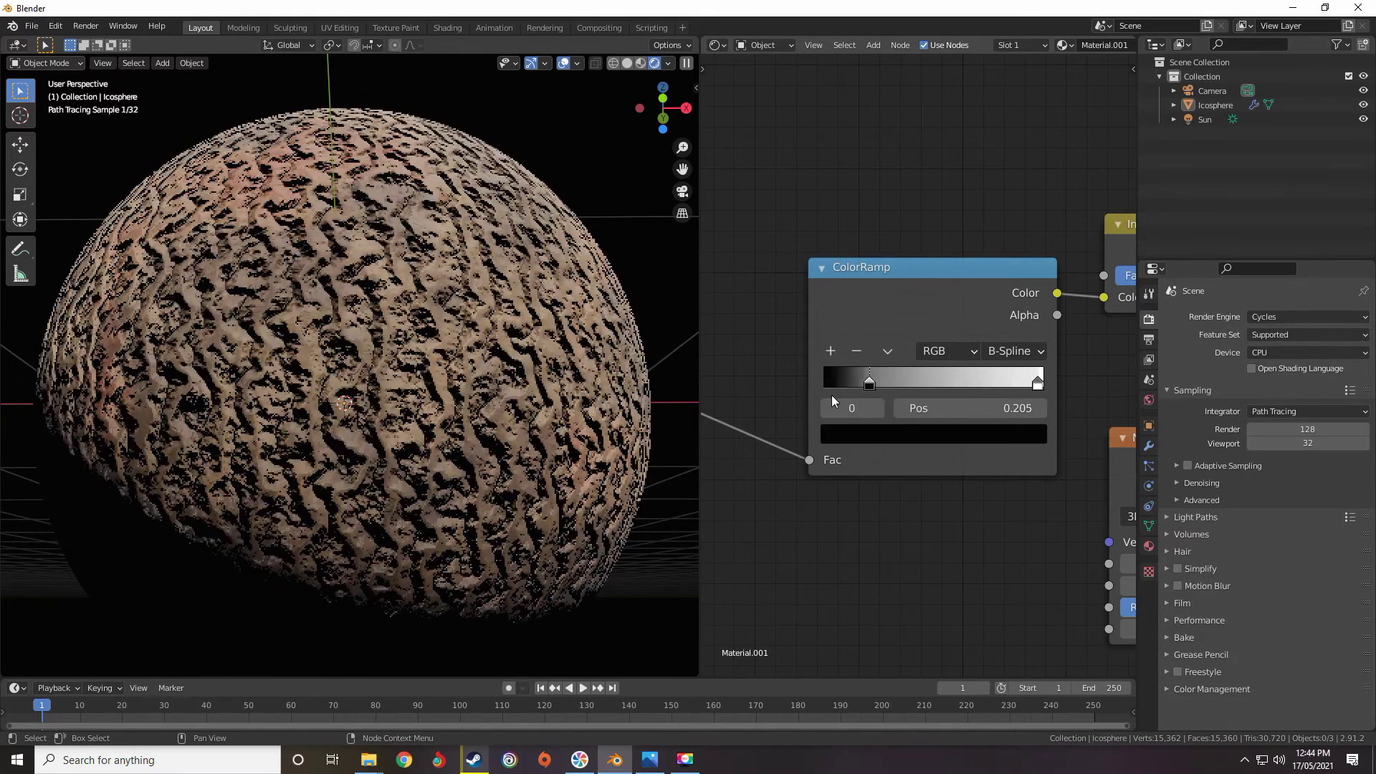
# Set the value of the Multiply node after the duplicated Invert node to 0.110.
pyautogui.scroll(-4, 820, 437)
pyautogui.moveTo(820, 438); pyautogui.dragTo(926, 376, button='middle')
pyautogui.click(946, 359)
pyautogui.write('0.11')
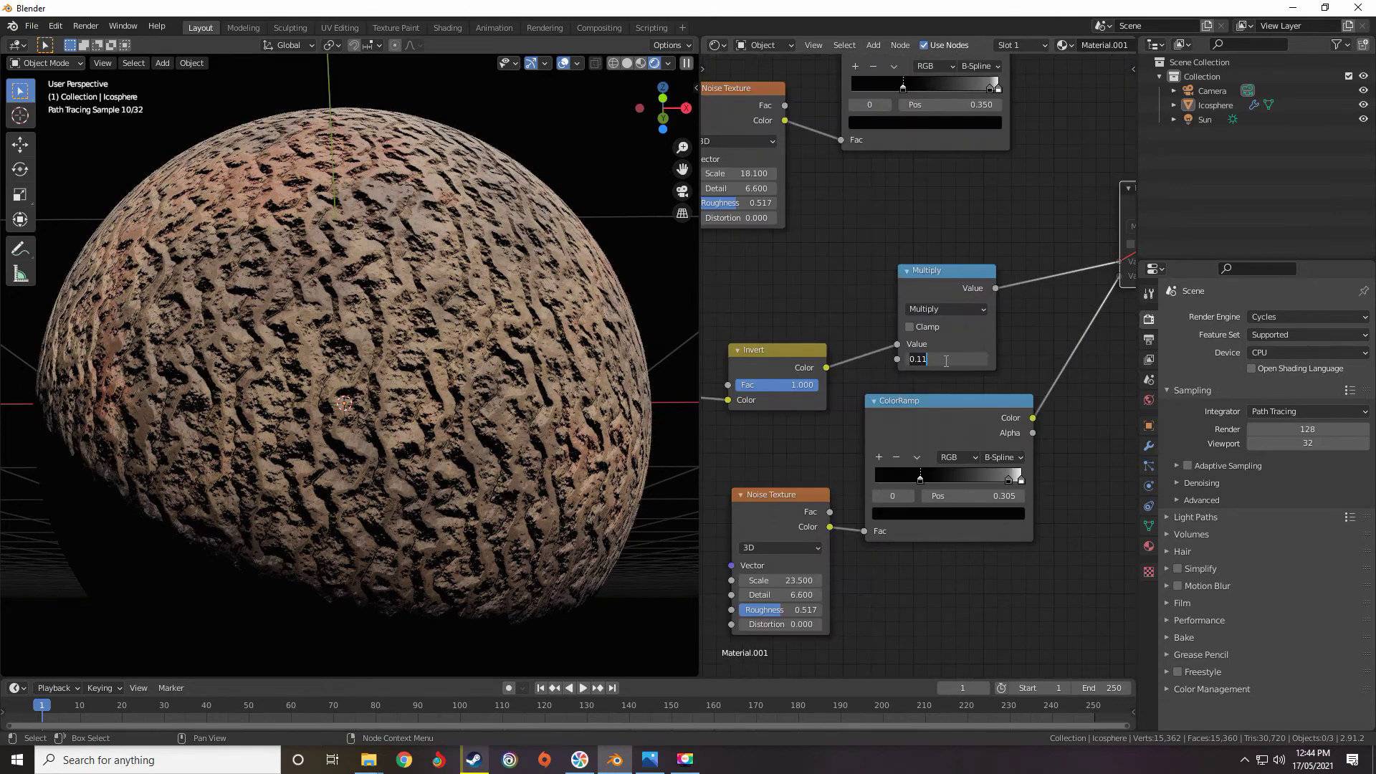
pyautogui.press('Return')
# Unmute the Multiply node that combines the duplicated wave branch with its noise mask.
pyautogui.scroll(-2, 946, 360)
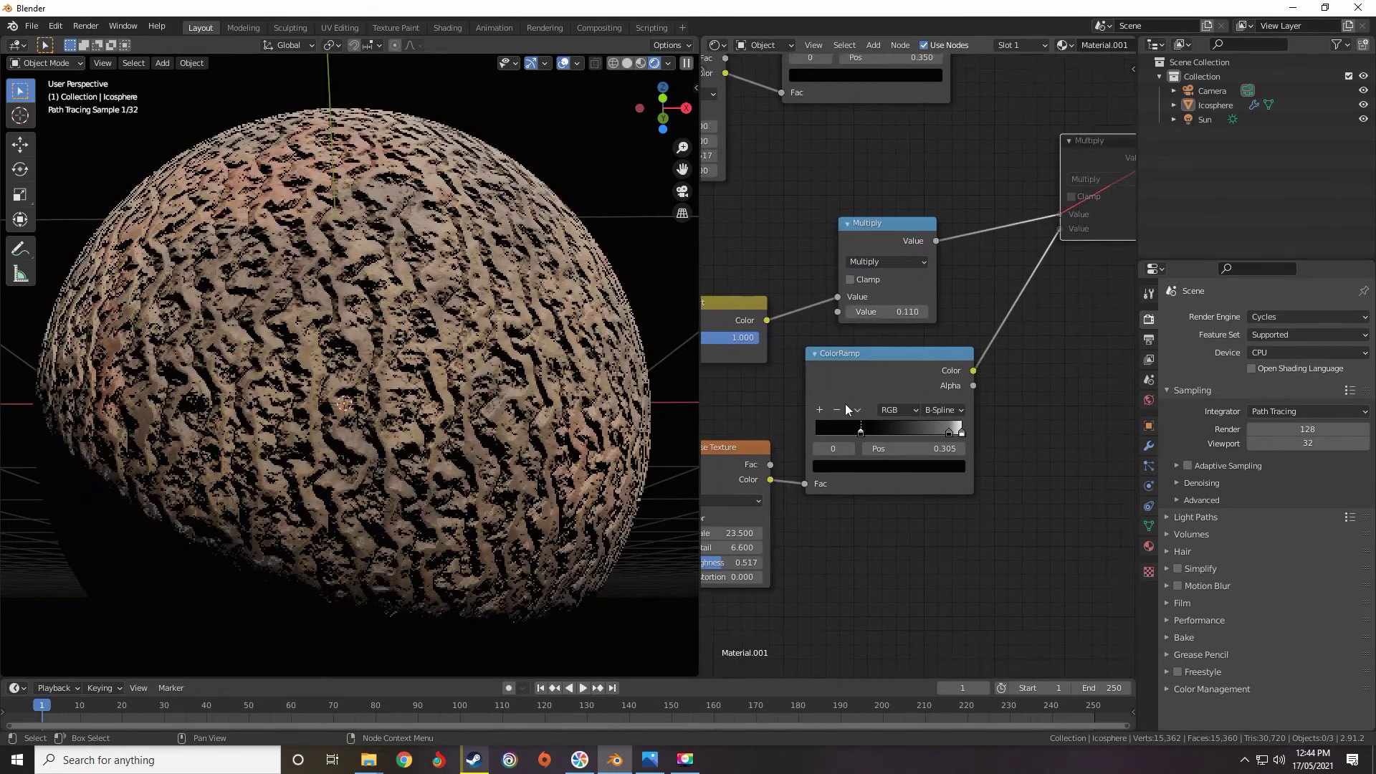
pyautogui.scroll(1, 853, 446)
pyautogui.scroll(-2, 926, 447)
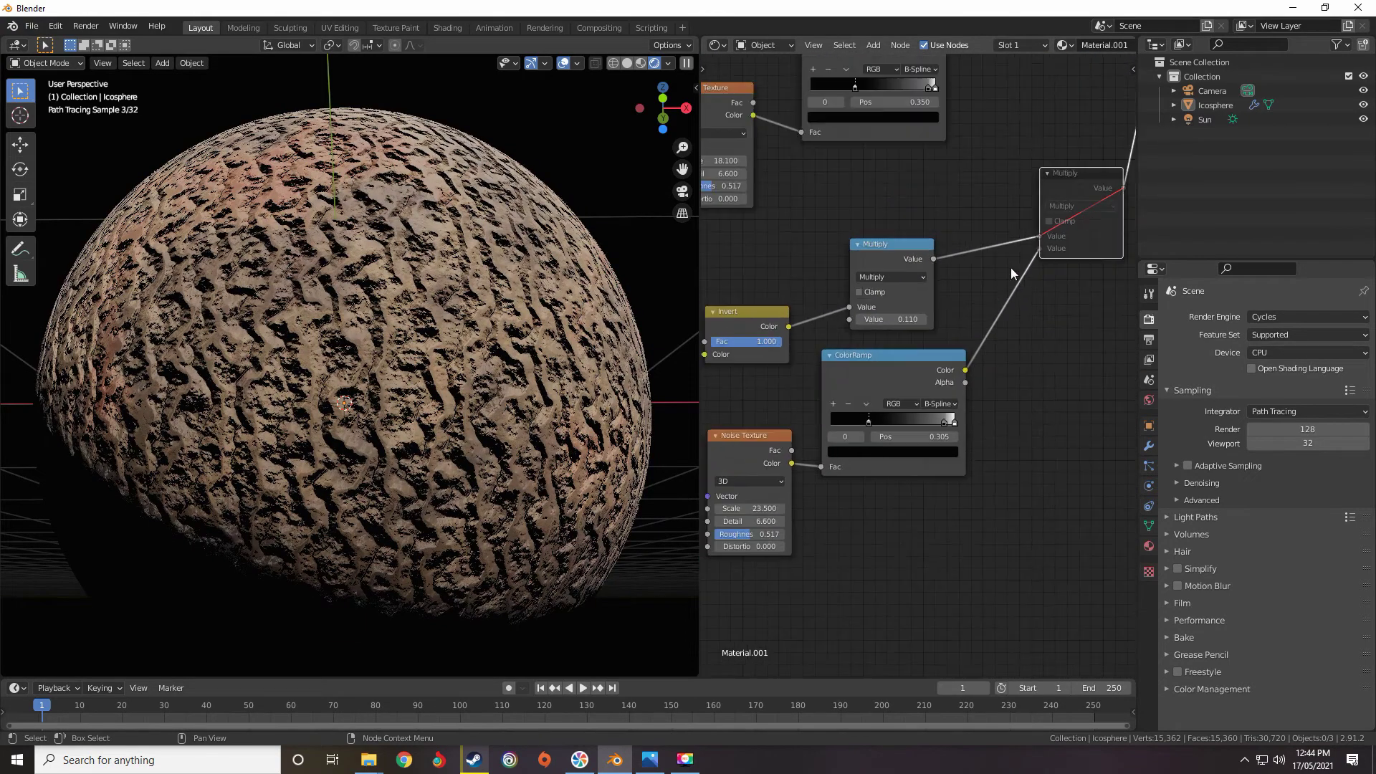
pyautogui.click(1069, 246)
# Set the black stop of the duplicated noise mask's ColorRamp to position 0.350 and move its middle stop closer to it.
pyautogui.moveTo(1085, 229); pyautogui.dragTo(1130, 207, button='middle')
pyautogui.scroll(2, 965, 445)
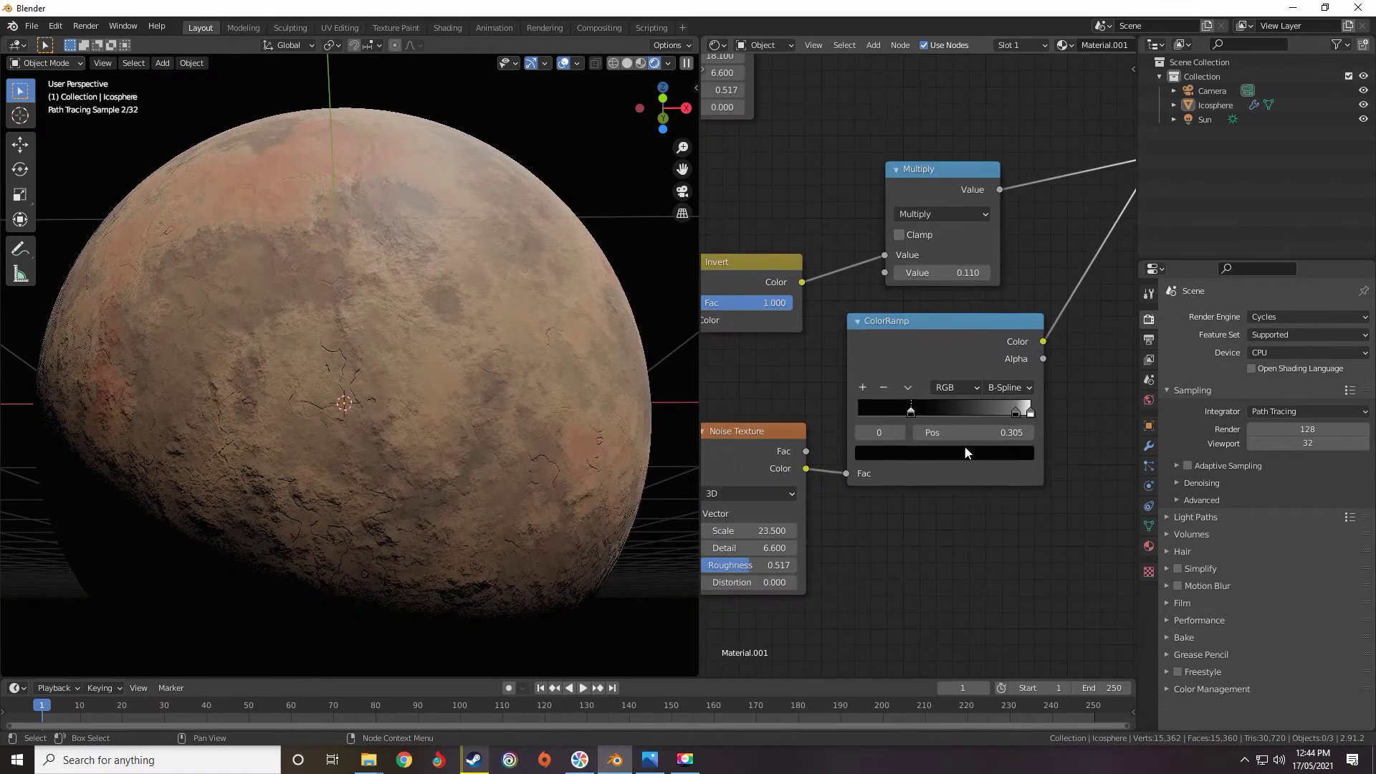
pyautogui.moveTo(913, 408); pyautogui.dragTo(864, 422)
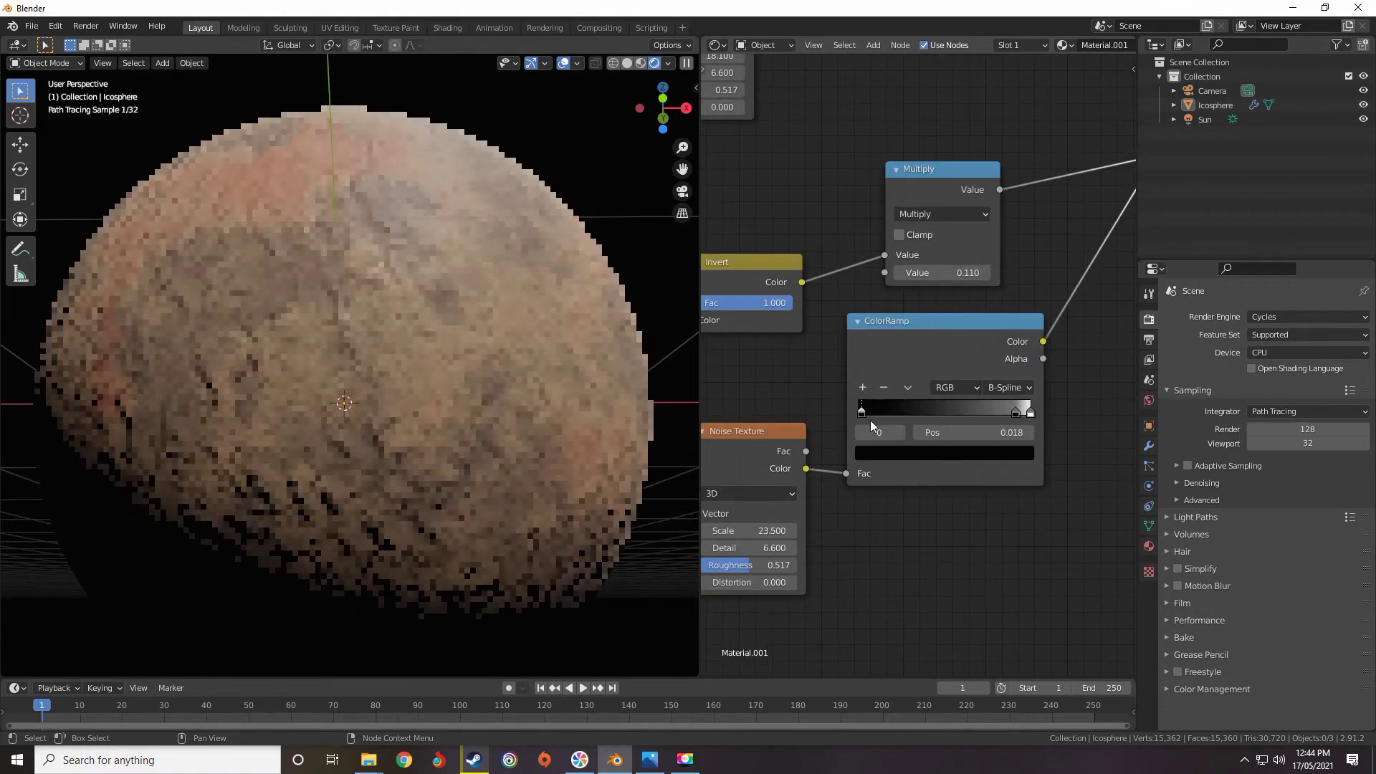
pyautogui.moveTo(1013, 410); pyautogui.dragTo(963, 409)
pyautogui.moveTo(862, 413); pyautogui.dragTo(915, 403)
# Set the scale of the Noise Texture masking the duplicated wave branch to 25.700.
pyautogui.scroll(-4, 912, 397)
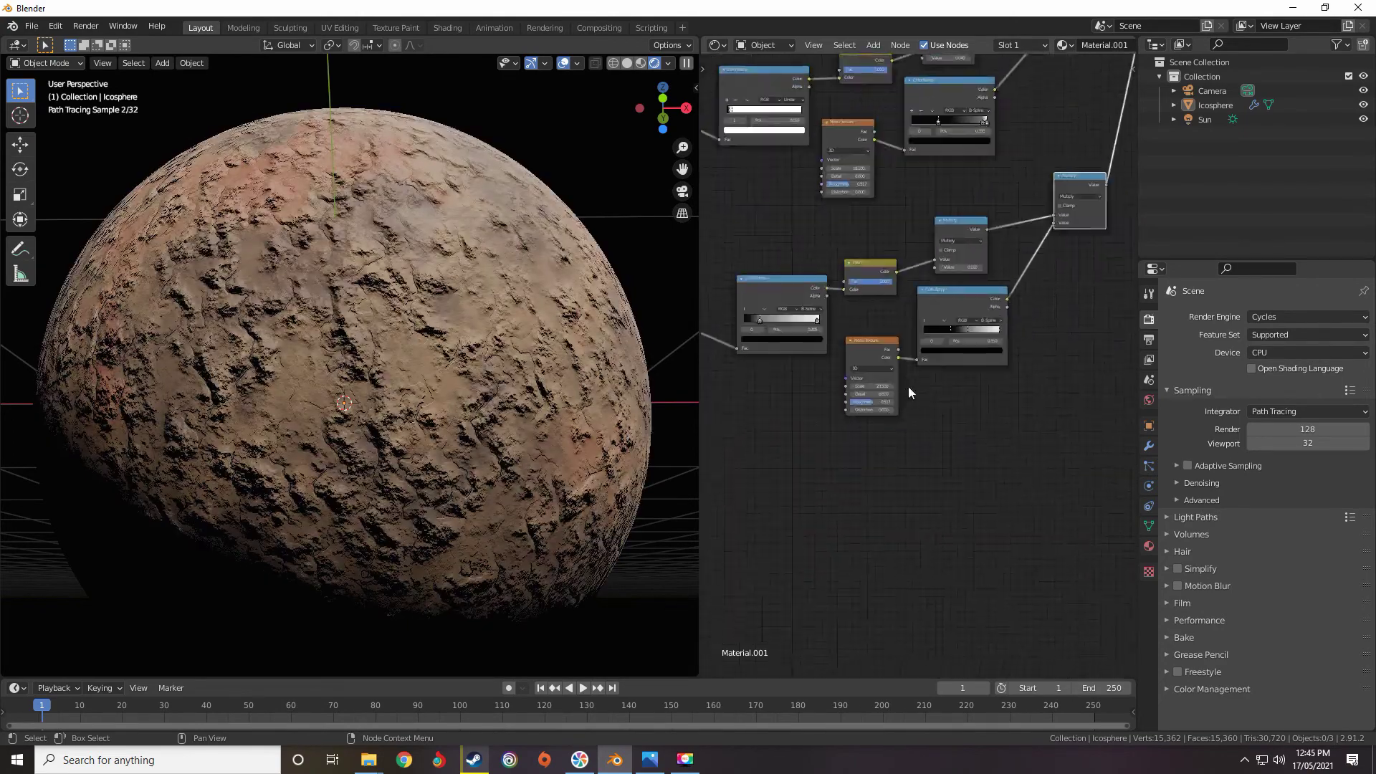
pyautogui.scroll(4, 908, 387)
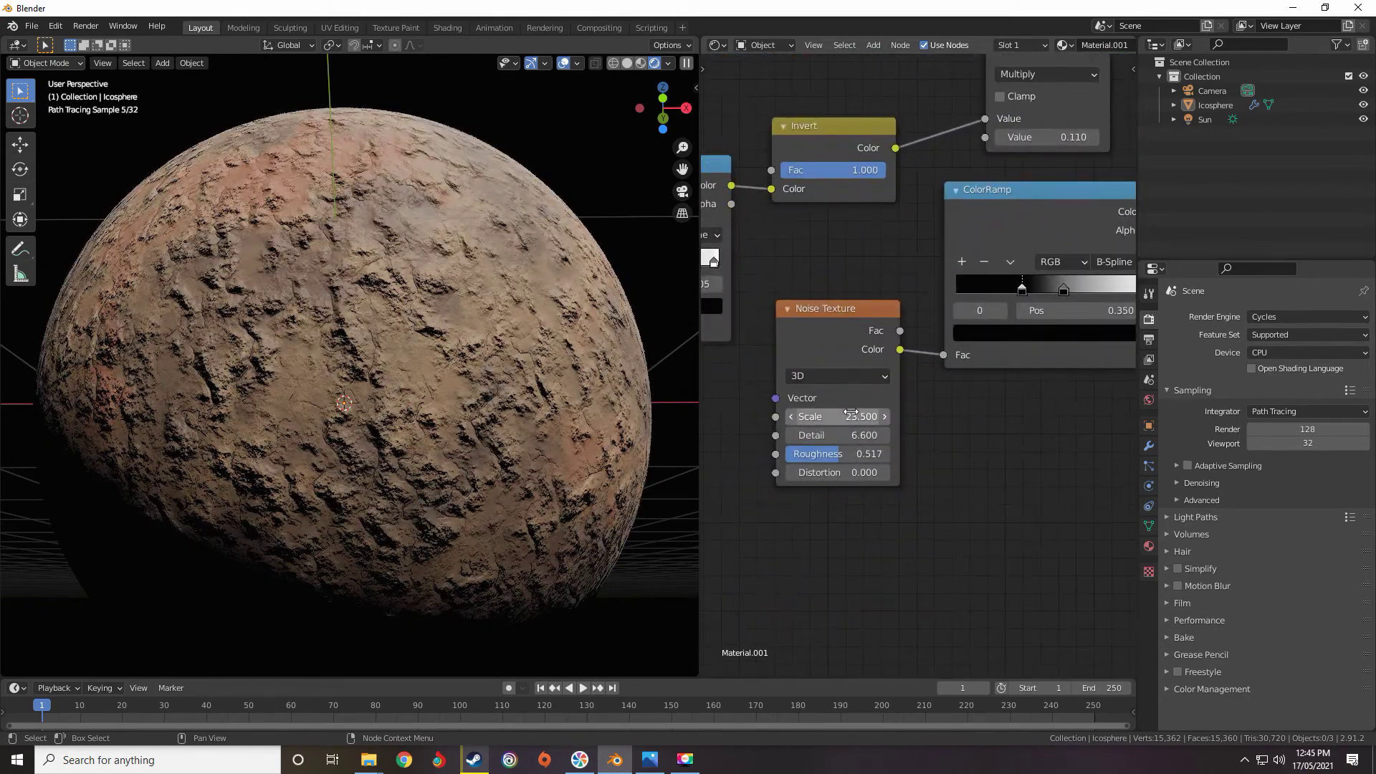
pyautogui.moveTo(837, 417); pyautogui.dragTo(859, 416)
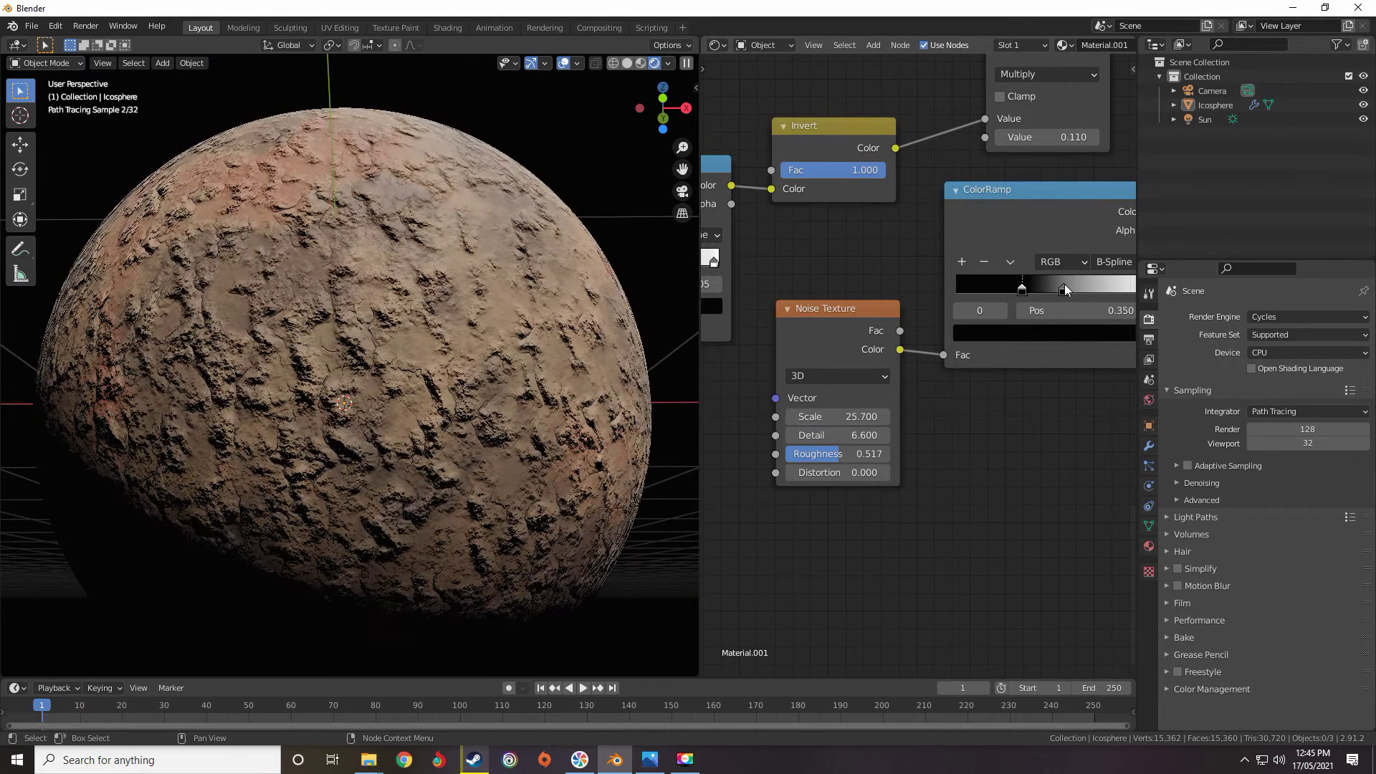
# Set the duplicated Wave Texture's scale to 17.400.
pyautogui.scroll(-4, 948, 372)
pyautogui.scroll(3, 1014, 351)
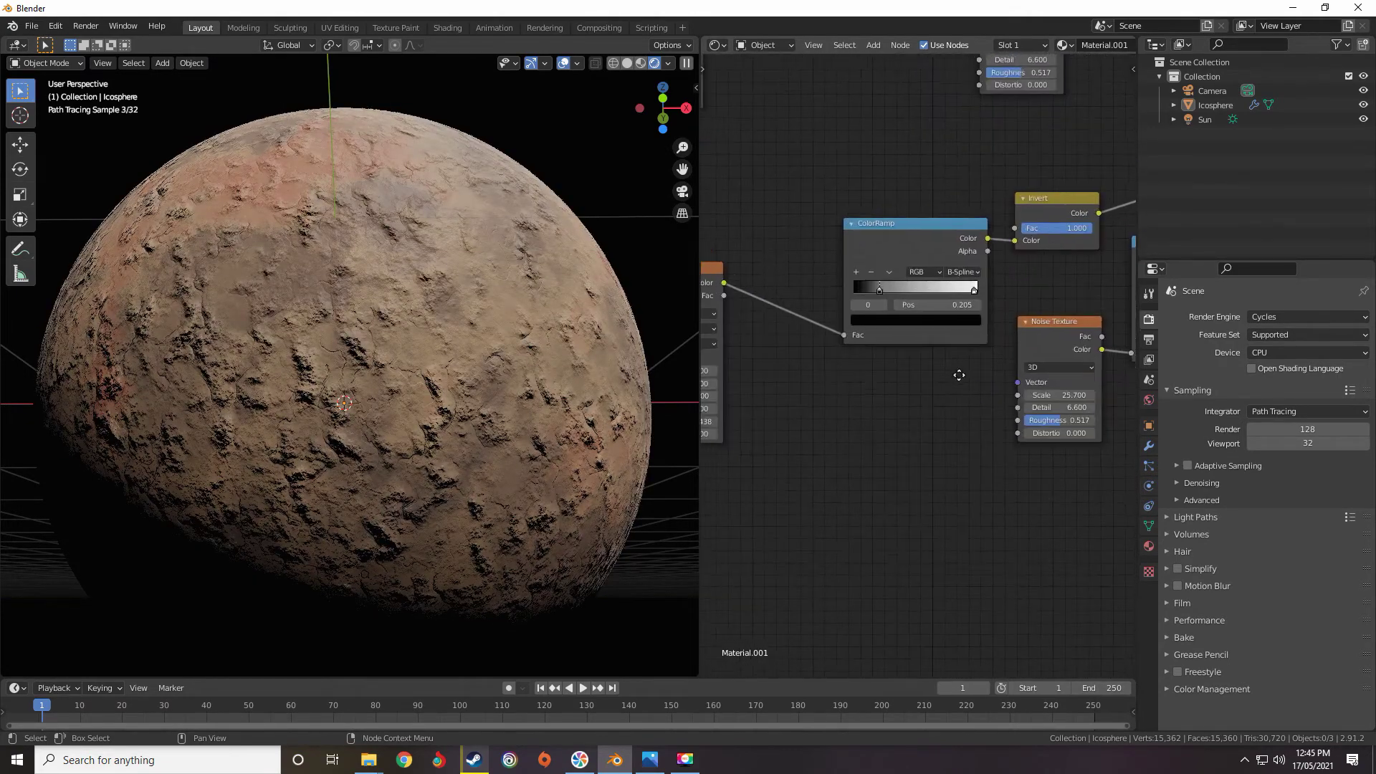
pyautogui.scroll(-4, 904, 355)
pyautogui.moveTo(871, 369); pyautogui.dragTo(1007, 330, button='middle')
pyautogui.scroll(5, 962, 339)
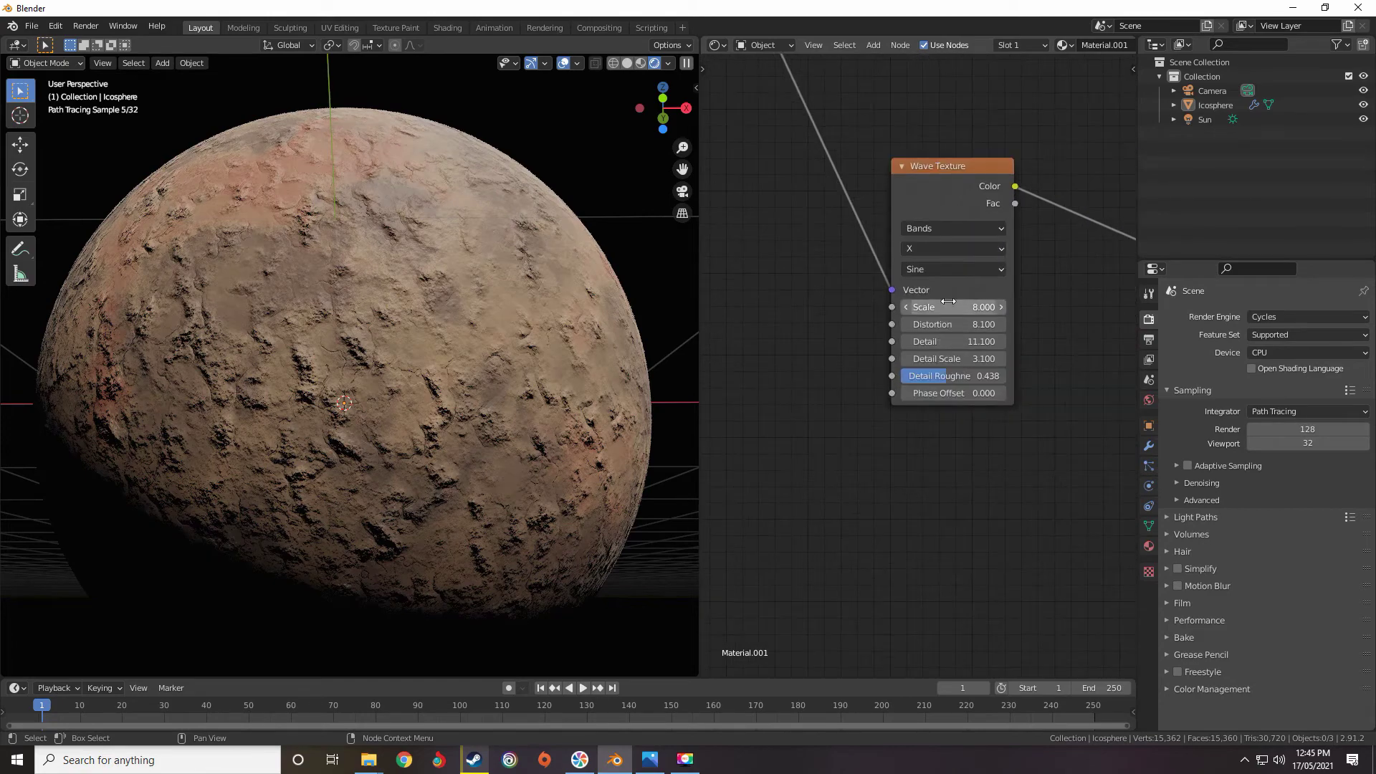
pyautogui.moveTo(953, 307); pyautogui.dragTo(1068, 307)
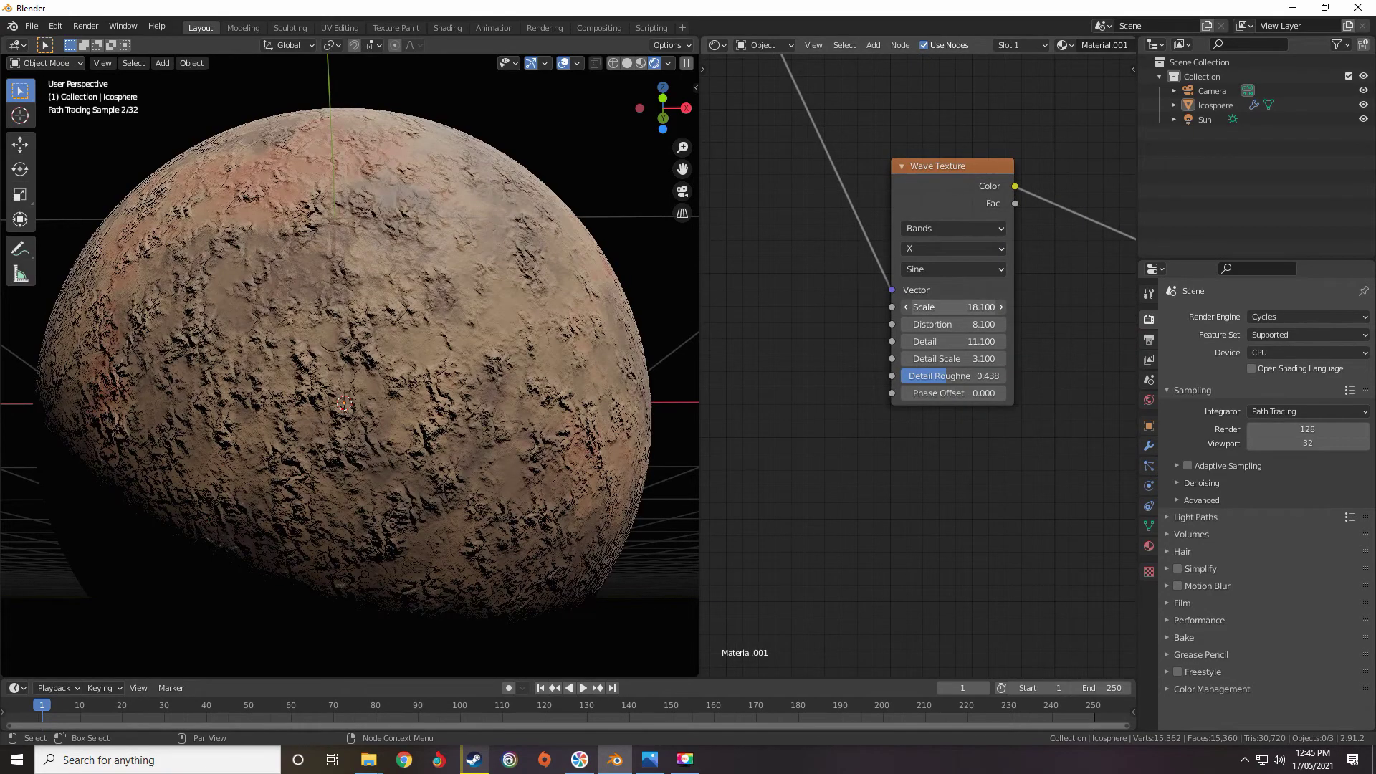
# Set the black stop of the duplicated noise mask's ColorRamp to position 0.391.
pyautogui.scroll(-3, 989, 322)
pyautogui.moveTo(1004, 330); pyautogui.dragTo(734, 397, button='middle')
pyautogui.scroll(2, 1075, 316)
pyautogui.moveTo(979, 326); pyautogui.dragTo(1006, 327)
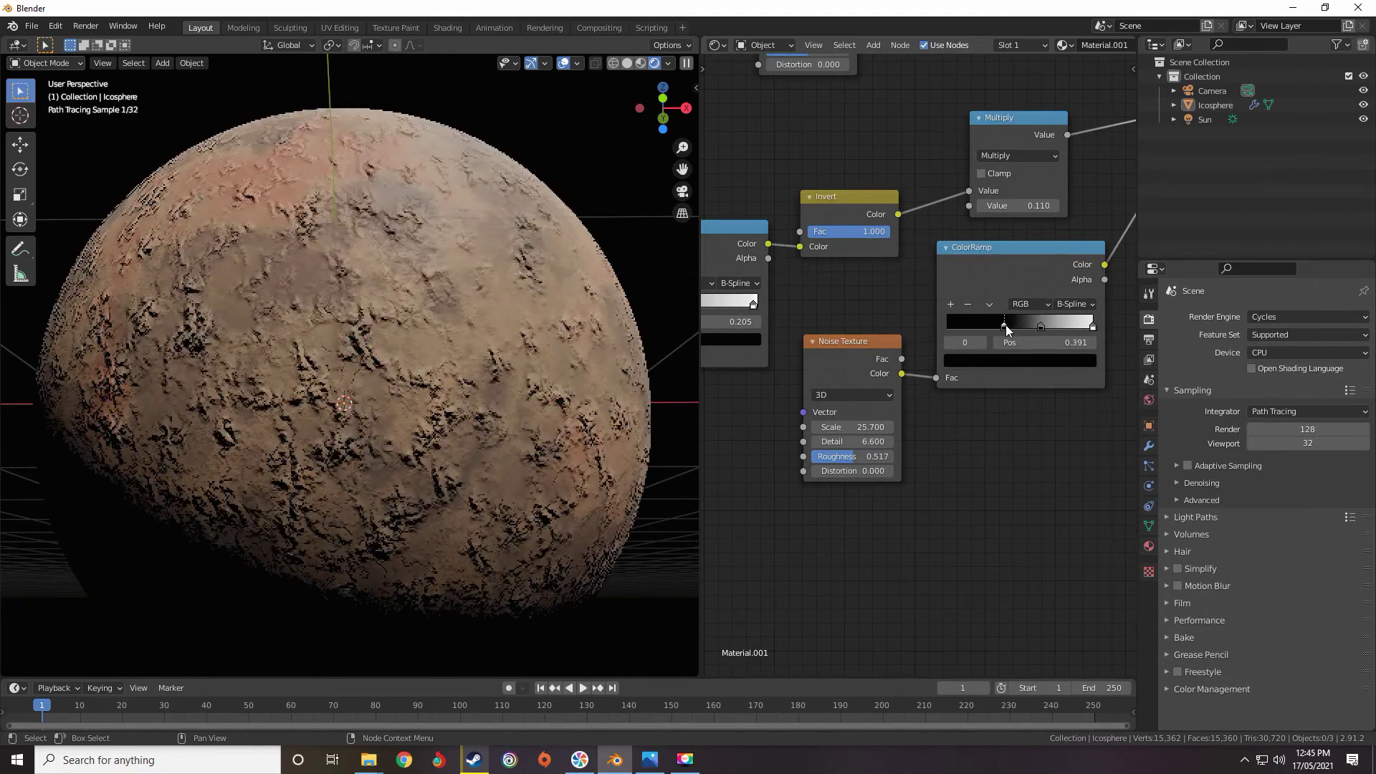
# Reduce the value of the Multiply node after the duplicated Invert node to 0.015.
pyautogui.scroll(-3, 1007, 328)
pyautogui.moveTo(944, 366); pyautogui.dragTo(864, 500, button='middle')
pyautogui.scroll(5, 921, 366)
pyautogui.click(948, 416)
pyautogui.write('.01')
pyautogui.press('Return')
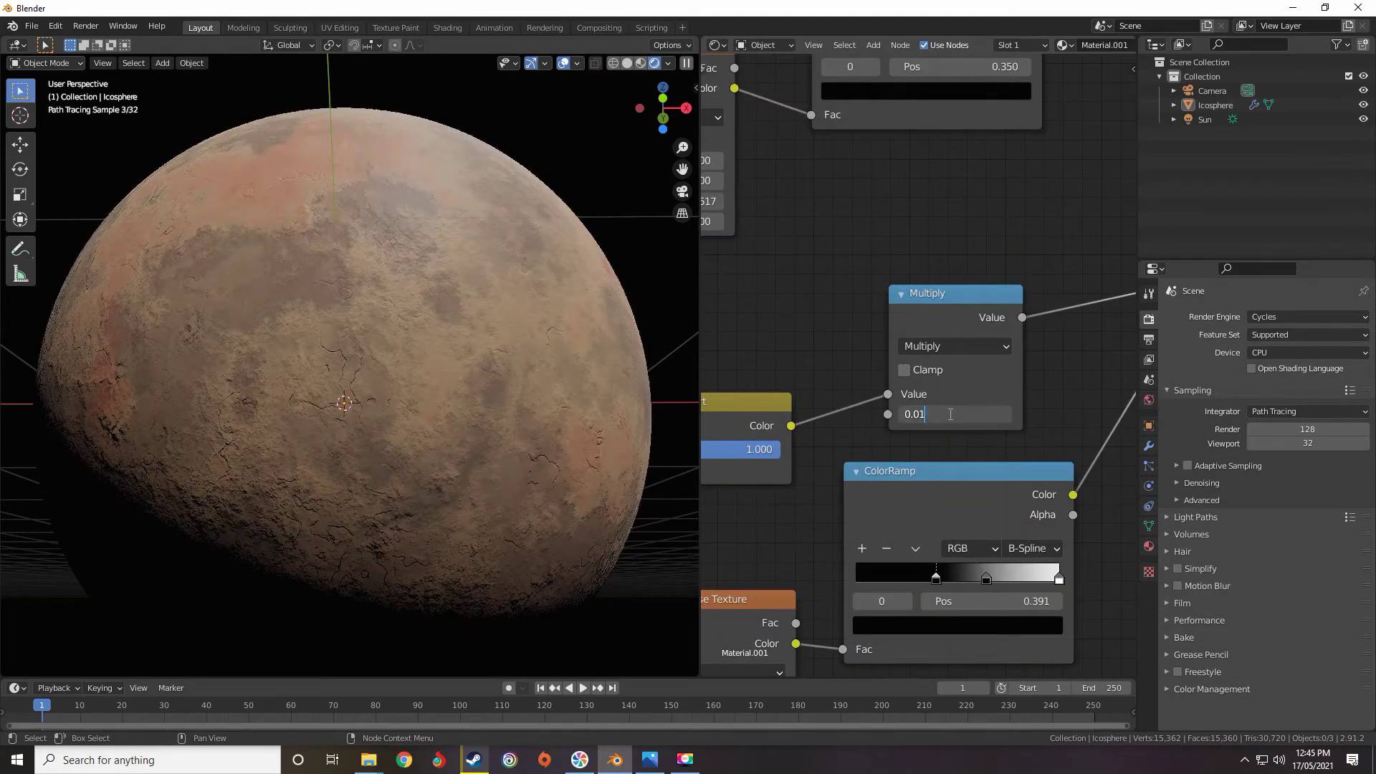
pyautogui.press('Return')
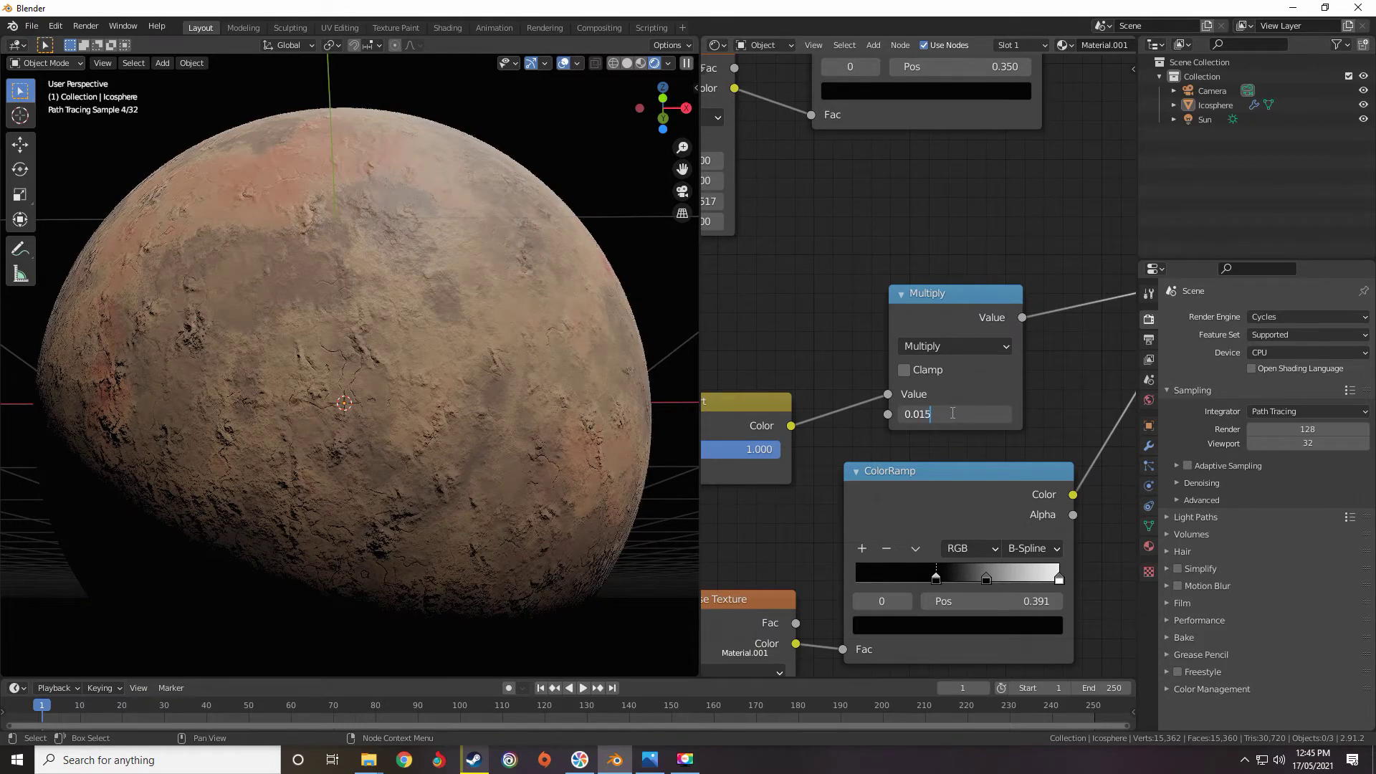
pyautogui.press('Return')
# Set the duplicated Wave Texture's scale to 22.900 and its distortion to 5.600.
pyautogui.moveTo(496, 435); pyautogui.dragTo(444, 431, button='middle')
pyautogui.scroll(-1, 866, 351)
pyautogui.moveTo(866, 351); pyautogui.dragTo(916, 141, button='middle')
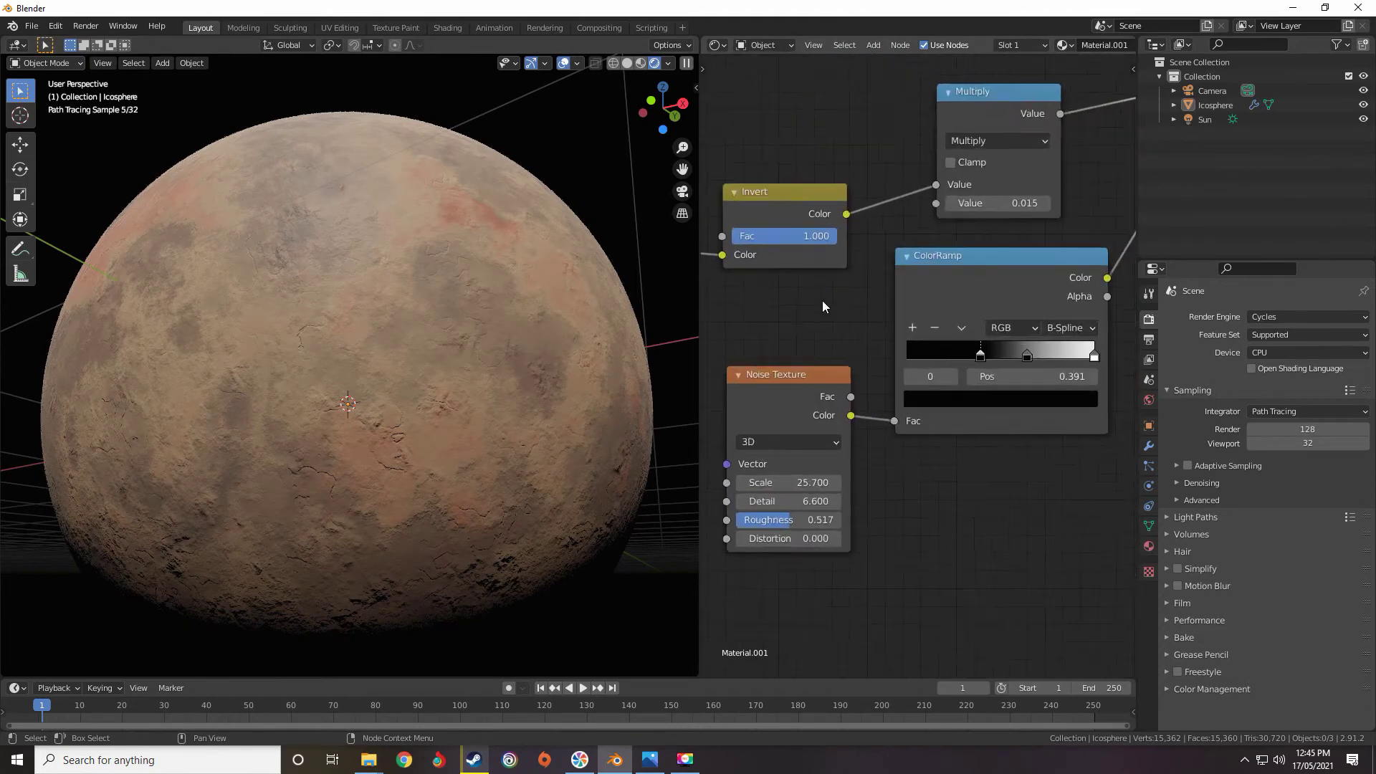
pyautogui.scroll(1, 835, 316)
pyautogui.moveTo(840, 323); pyautogui.dragTo(893, 295, button='middle')
pyautogui.scroll(3, 549, 354)
pyautogui.moveTo(553, 356); pyautogui.dragTo(514, 359, button='middle')
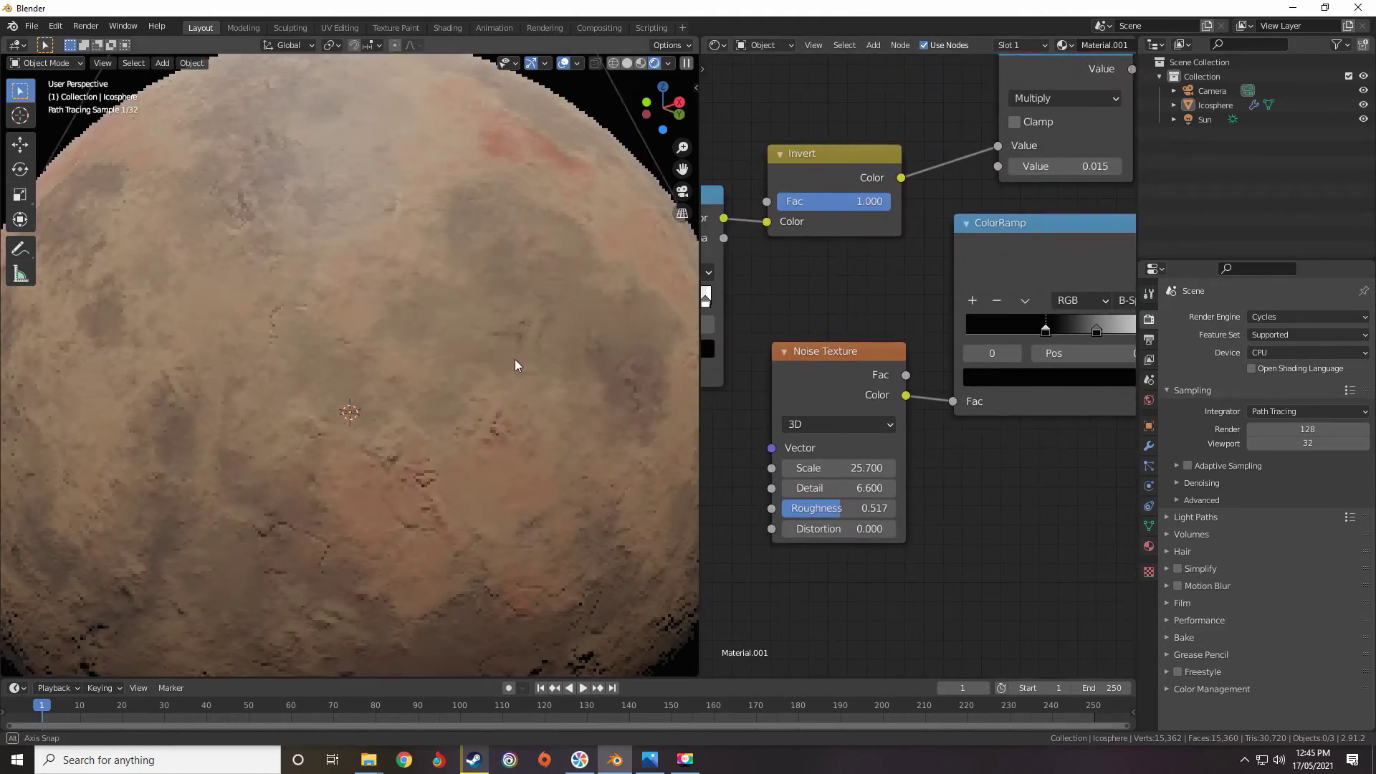
pyautogui.scroll(-2, 911, 347)
pyautogui.moveTo(911, 347); pyautogui.dragTo(1060, 330, button='middle')
pyautogui.scroll(6, 1038, 349)
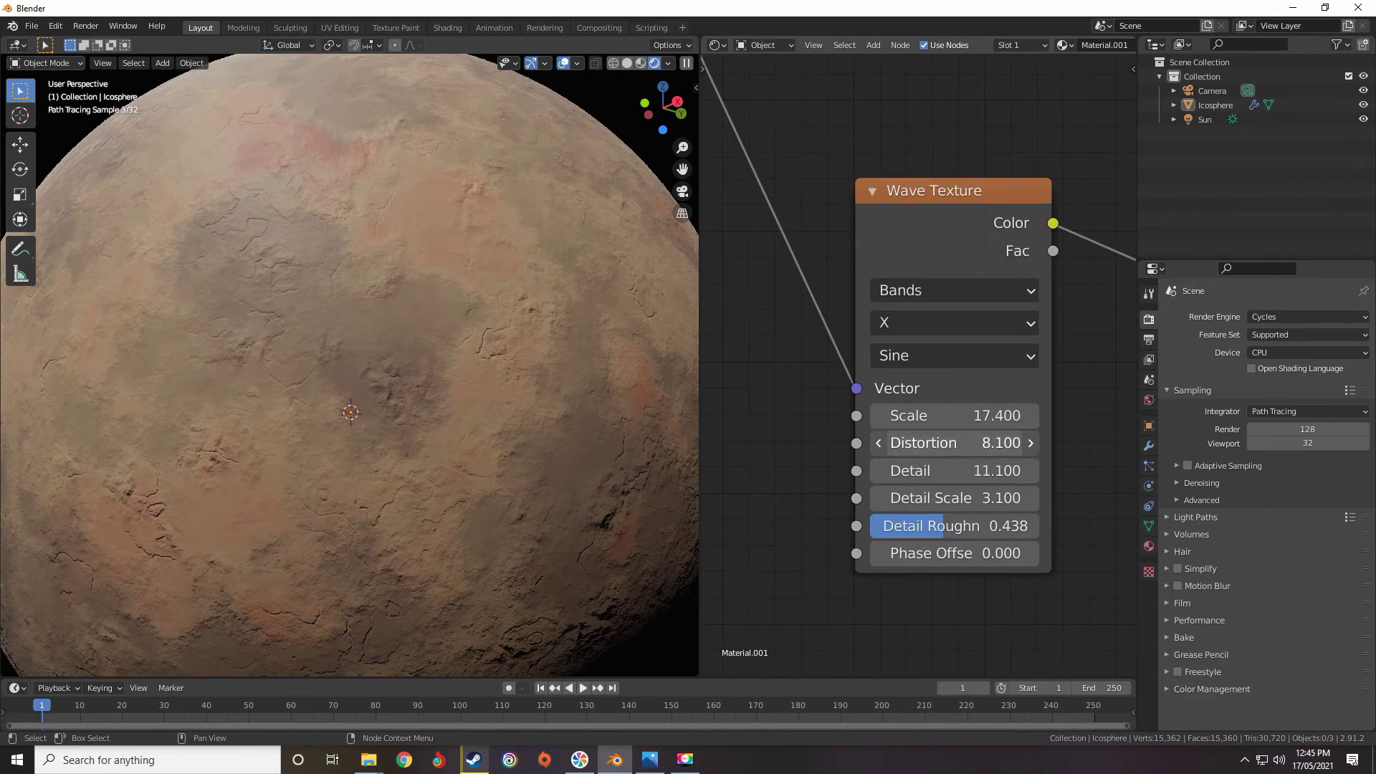
pyautogui.moveTo(937, 442); pyautogui.dragTo(1058, 416)
pyautogui.hotkey('ctrl', 'z')
# Link the output of the duplicated branch's unmasked Multiply node to the Material Output to preview its wave bands.
pyautogui.scroll(-3, 946, 401)
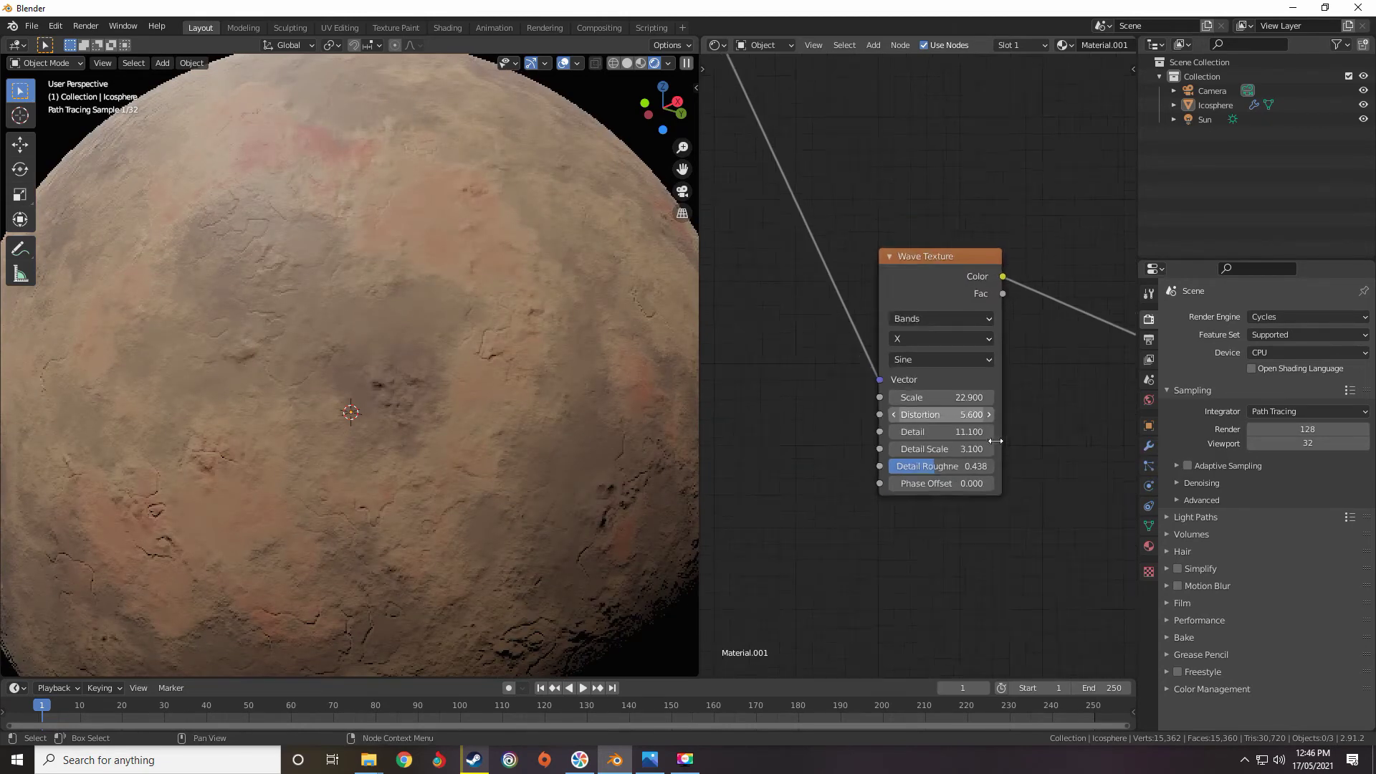
pyautogui.scroll(4, 942, 386)
pyautogui.scroll(-10, 944, 380)
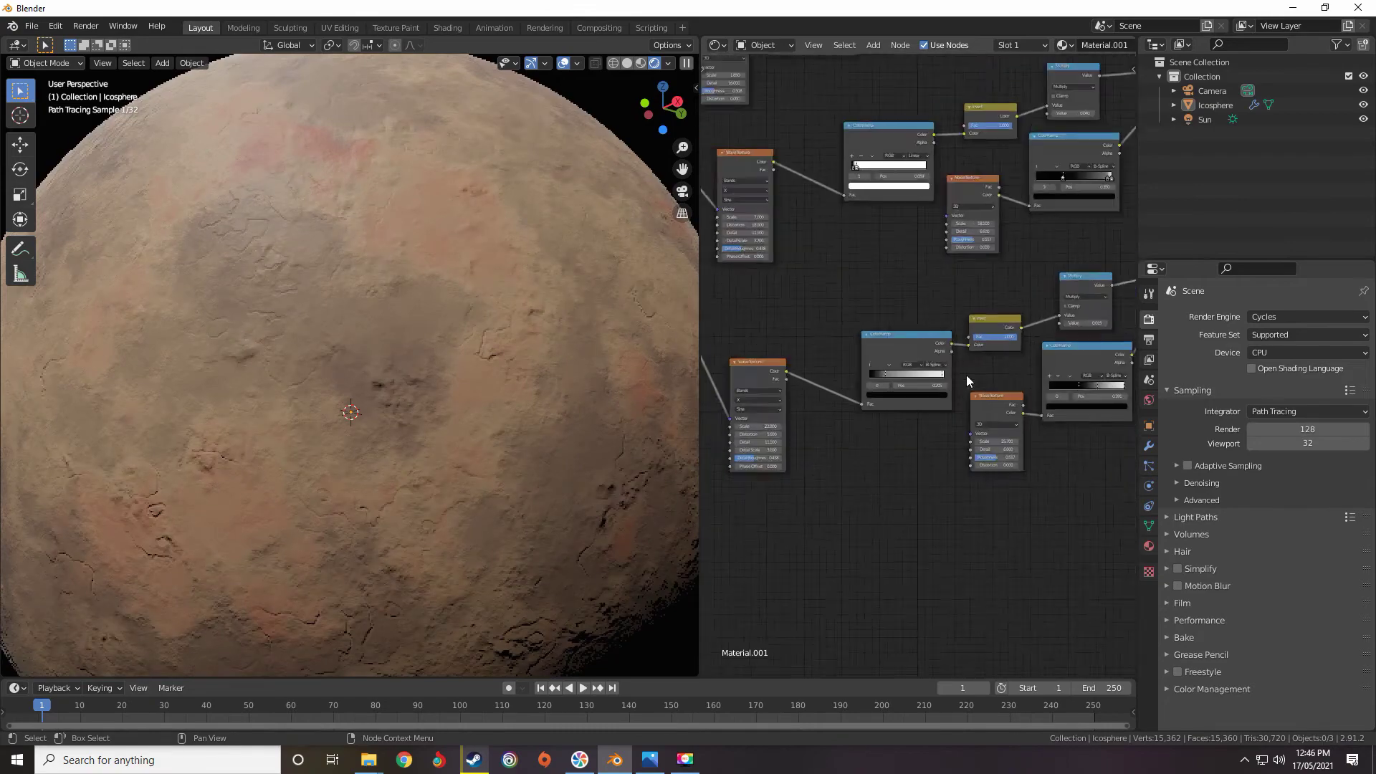
pyautogui.scroll(-3, 840, 437)
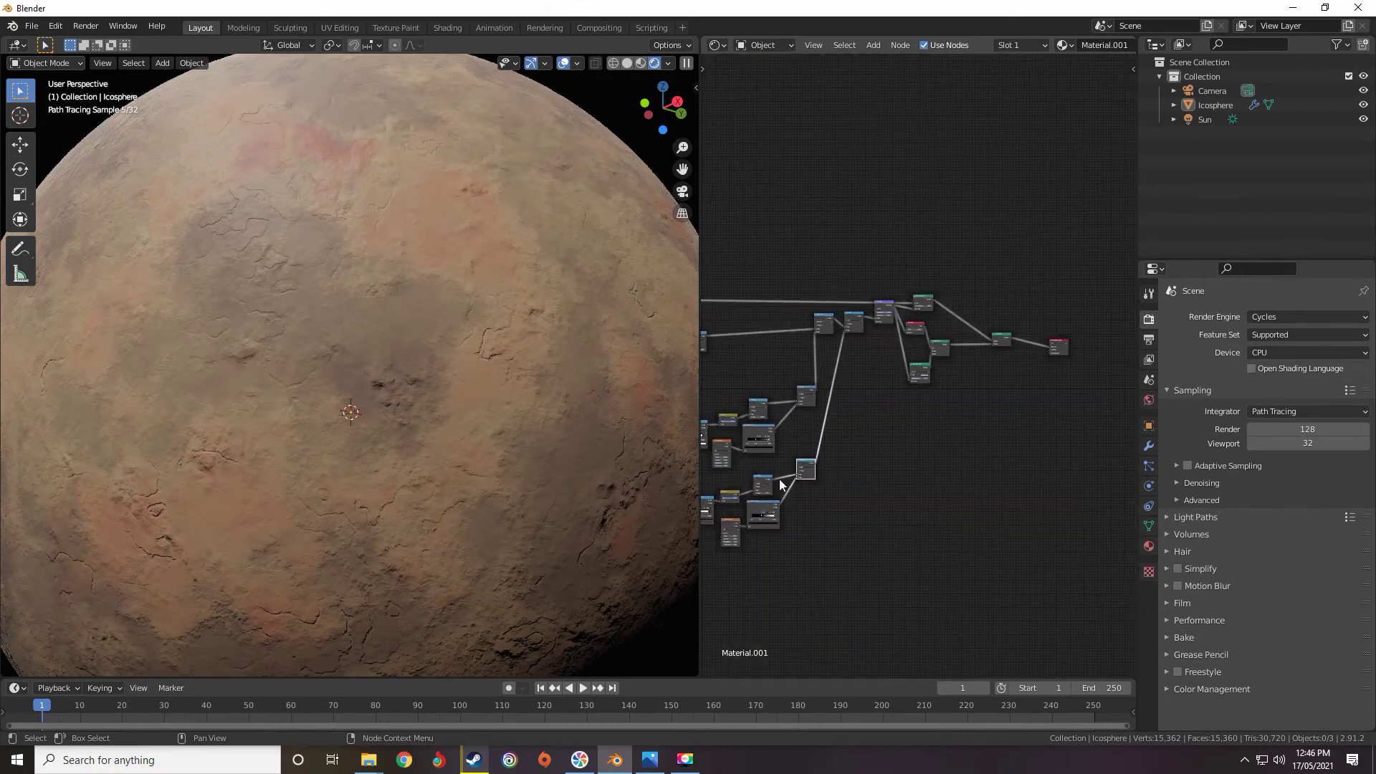
pyautogui.moveTo(772, 479)
pyautogui.mouseDown()
pyautogui.moveTo(1064, 343)
pyautogui.moveTo(1048, 346)
pyautogui.mouseUp()
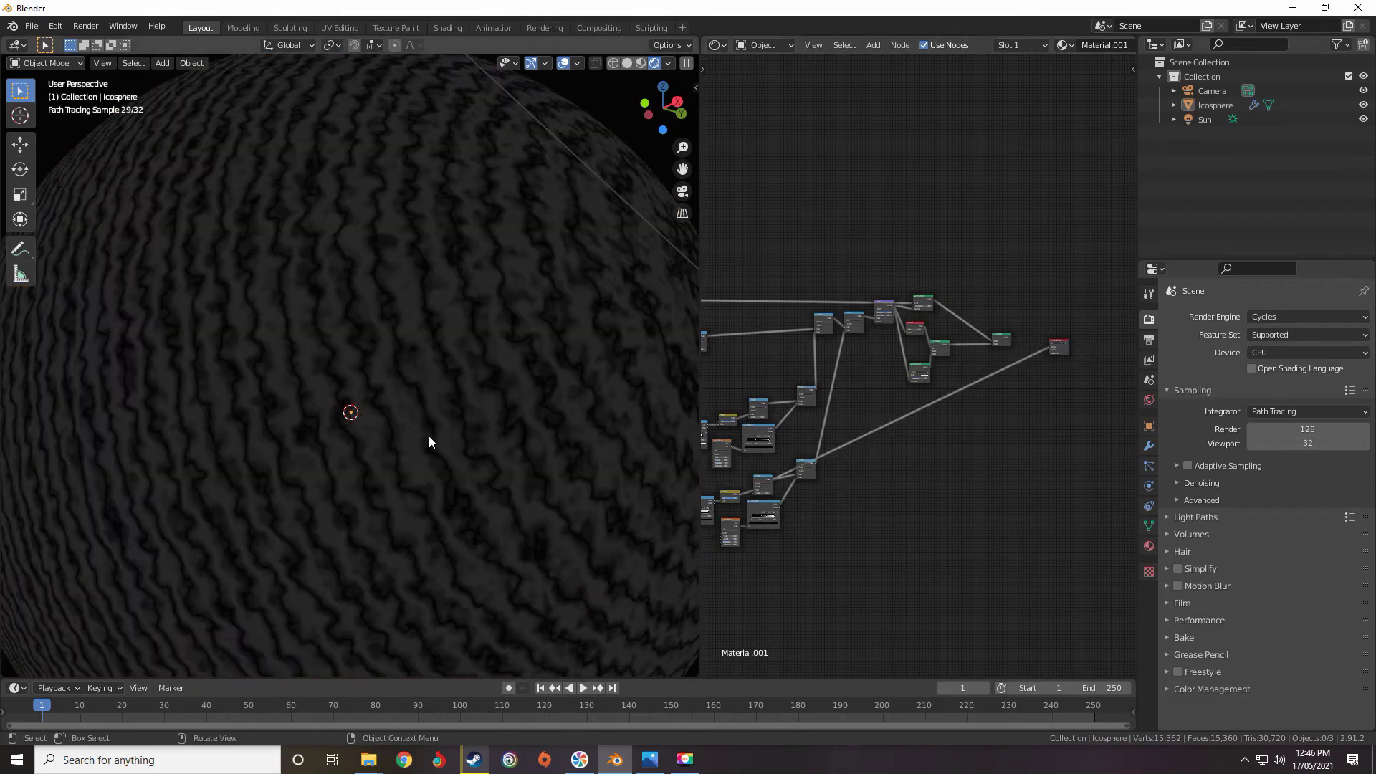
# Examine the unmasked wave bands on the sphere and the nodes feeding the preview.
pyautogui.scroll(-5, 429, 442)
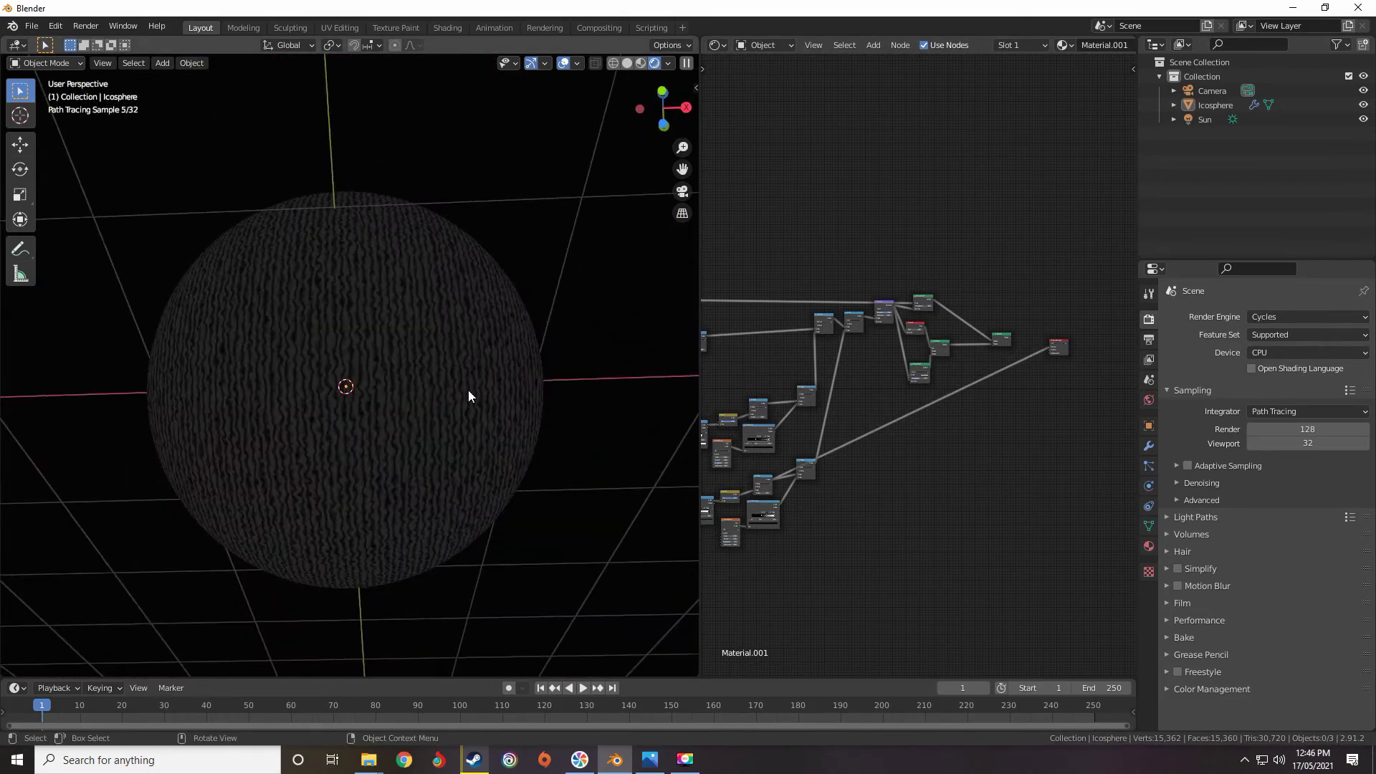
pyautogui.scroll(4, 468, 390)
pyautogui.scroll(3, 824, 423)
pyautogui.scroll(-5, 864, 444)
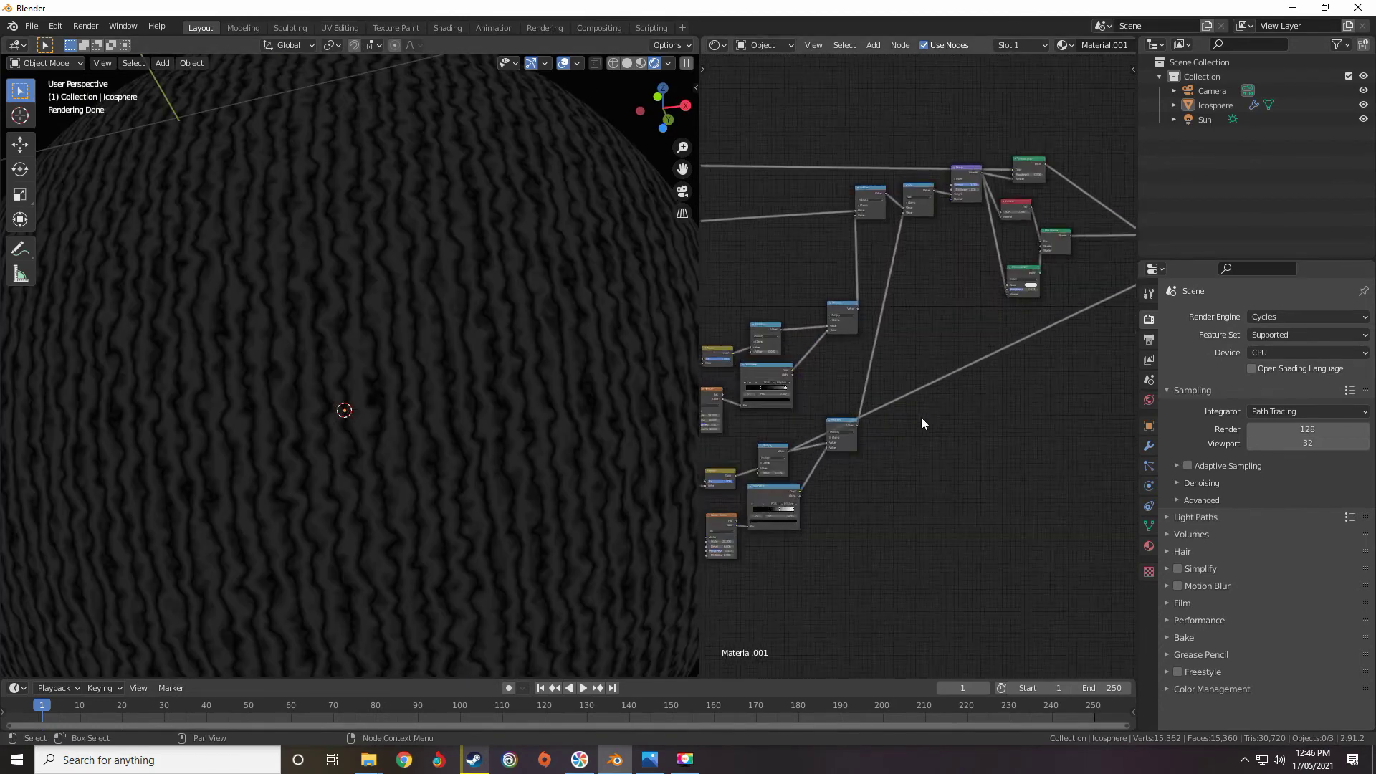
pyautogui.moveTo(914, 403); pyautogui.dragTo(859, 463, button='middle')
pyautogui.scroll(8, 985, 369)
pyautogui.scroll(-8, 947, 409)
pyautogui.scroll(1, 789, 516)
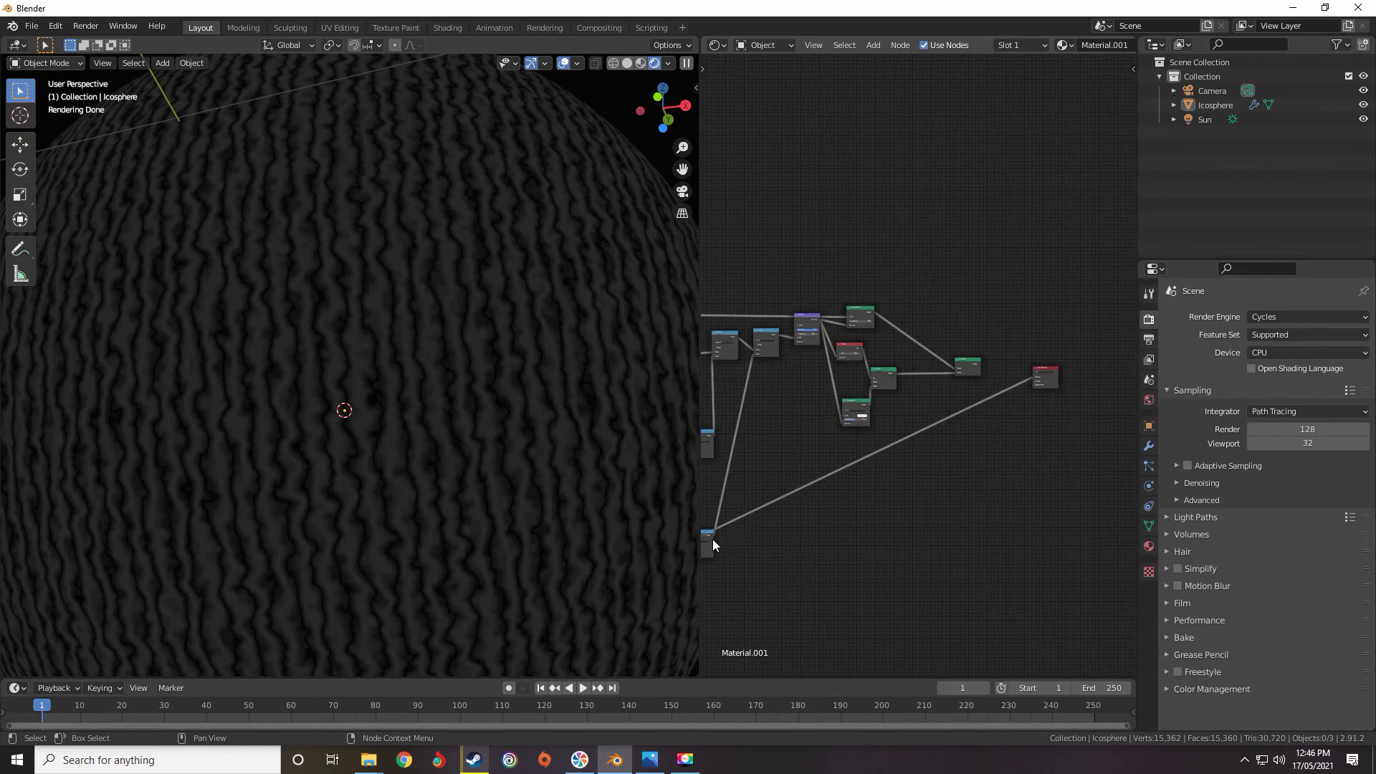
# Link the duplicated branch's final masked Multiply node to the Material Output to preview the noise-masked bands.
pyautogui.moveTo(712, 536); pyautogui.dragTo(1038, 379)
pyautogui.moveTo(739, 519); pyautogui.dragTo(877, 404, button='middle')
pyautogui.scroll(-4, 494, 449)
pyautogui.scroll(5, 520, 473)
pyautogui.moveTo(494, 450)
pyautogui.mouseDown(button='middle')
pyautogui.moveTo(520, 474)
pyautogui.moveTo(514, 445)
pyautogui.mouseUp(button='middle')
pyautogui.scroll(-5, 496, 476)
pyautogui.scroll(2, 514, 445)
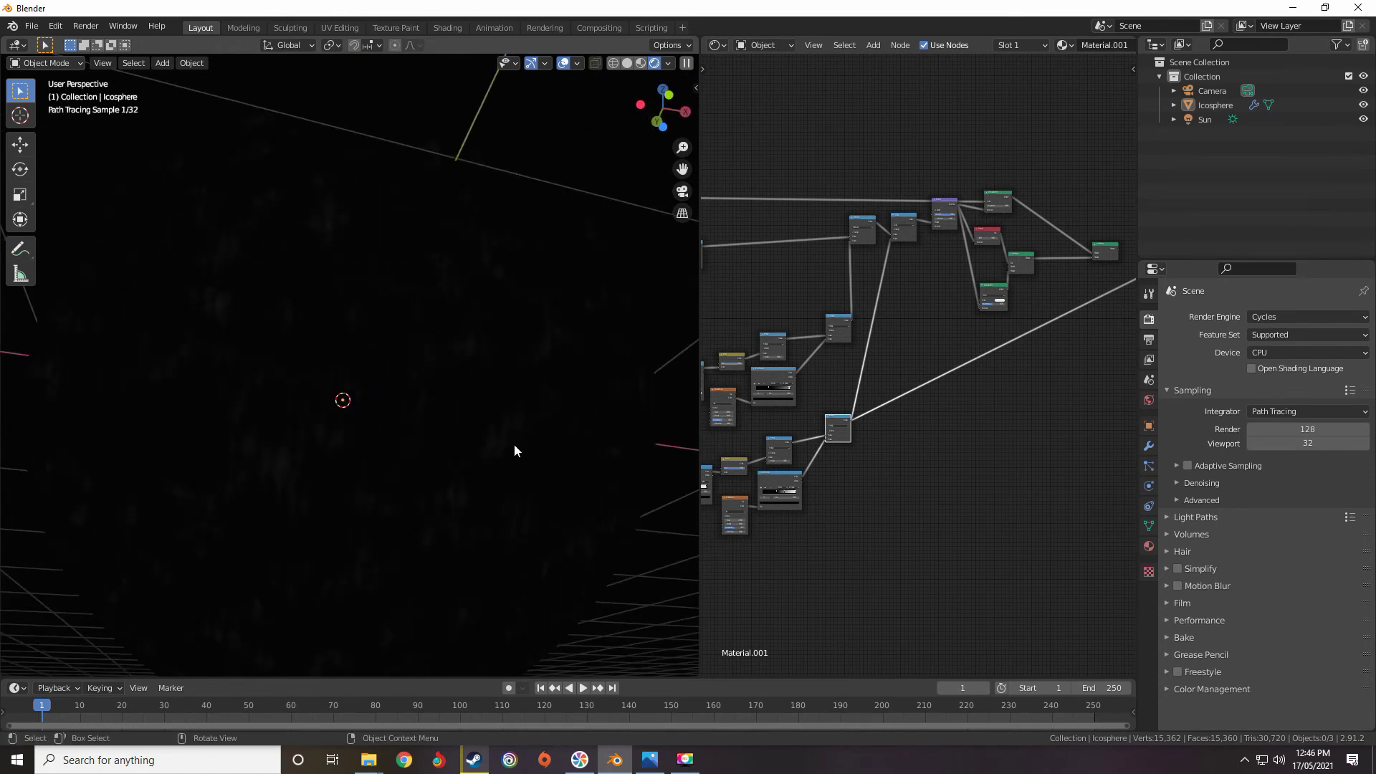
pyautogui.scroll(2, 514, 445)
pyautogui.scroll(-3, 731, 456)
# Reposition the black stop of the duplicated wave branch's ColorRamp near its start and set the white stop to 0.668.
pyautogui.moveTo(731, 455); pyautogui.dragTo(891, 398, button='middle')
pyautogui.scroll(8, 945, 360)
pyautogui.moveTo(945, 361); pyautogui.dragTo(993, 262, button='middle')
pyautogui.scroll(-4, 949, 373)
pyautogui.scroll(7, 905, 308)
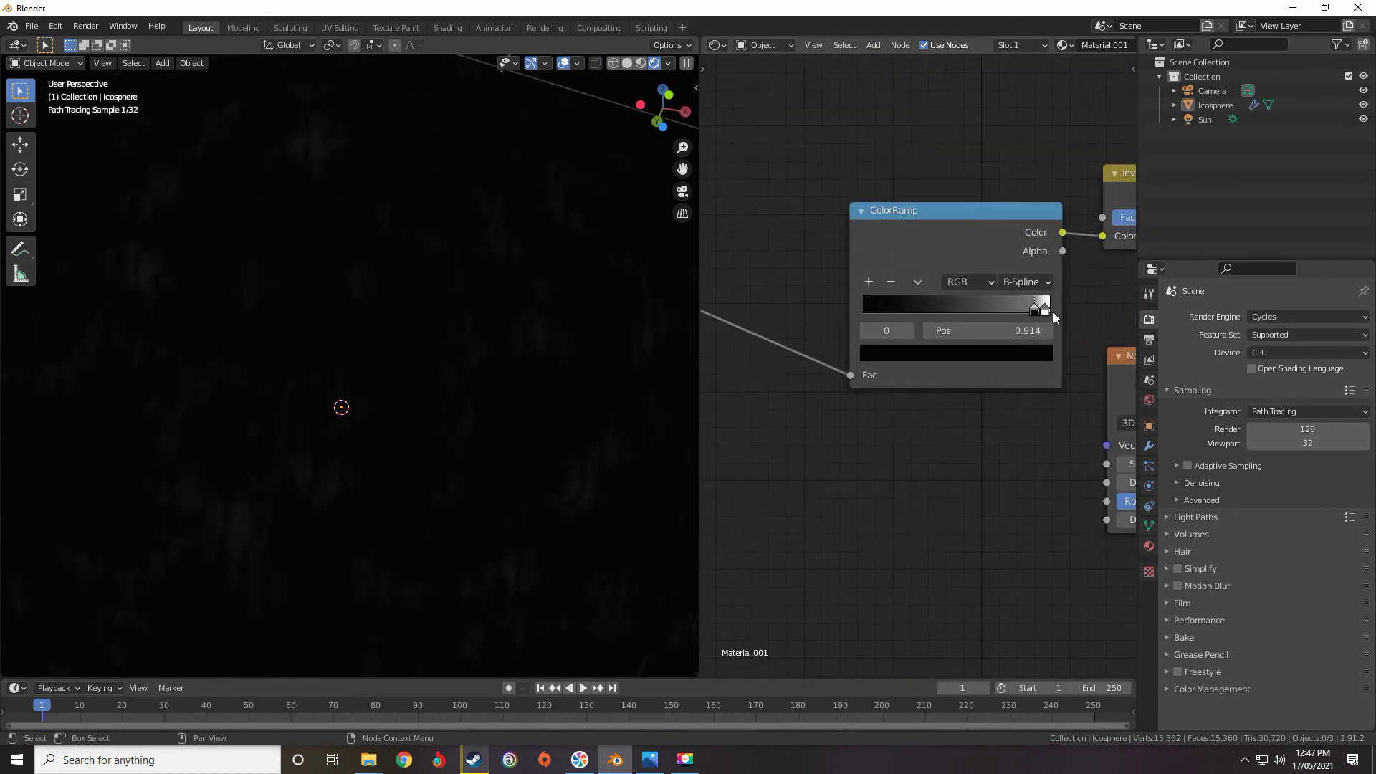
pyautogui.moveTo(1005, 310); pyautogui.dragTo(961, 311)
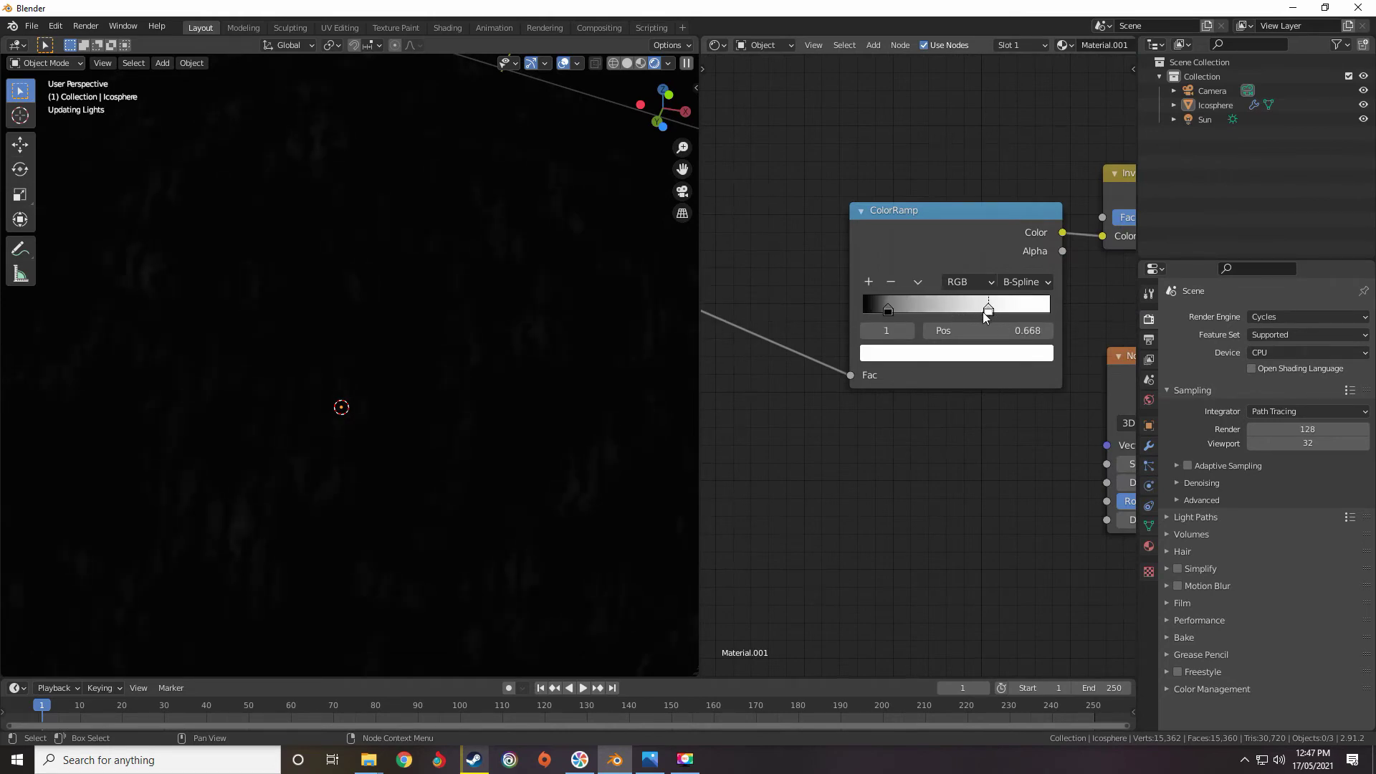
# Insert a ColorRamp node between the duplicated branch's final masked Multiply node and the Material Output.
pyautogui.scroll(-6, 962, 336)
pyautogui.scroll(-3, 592, 424)
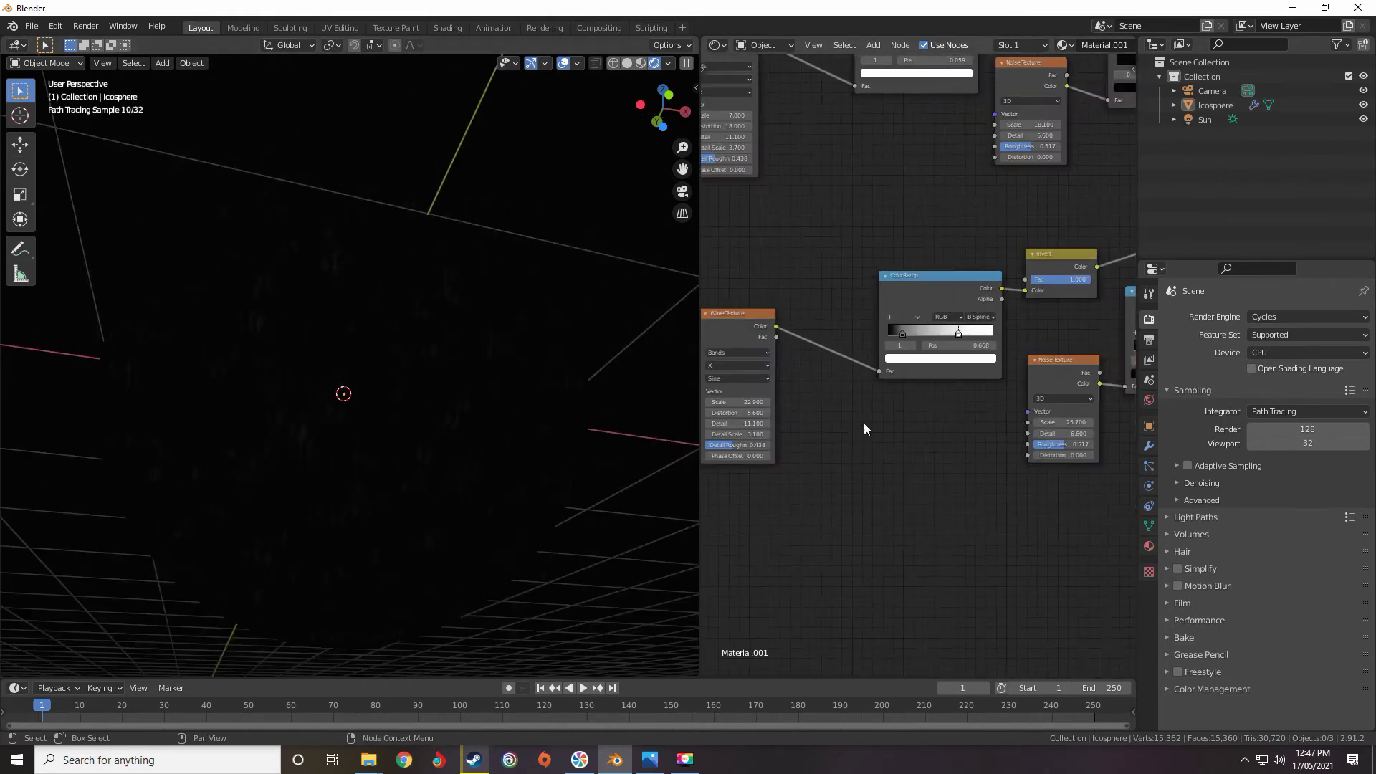
pyautogui.scroll(1, 970, 357)
pyautogui.scroll(-1, 970, 357)
pyautogui.moveTo(1103, 279)
pyautogui.mouseDown(button='middle')
pyautogui.moveTo(796, 459)
pyautogui.moveTo(1125, 267)
pyautogui.mouseUp(button='middle')
pyautogui.scroll(4, 989, 351)
pyautogui.scroll(-2, 979, 300)
pyautogui.scroll(2, 1000, 339)
pyautogui.hotkey('shift', 'a')
pyautogui.moveTo(948, 368)
pyautogui.click(1077, 398)
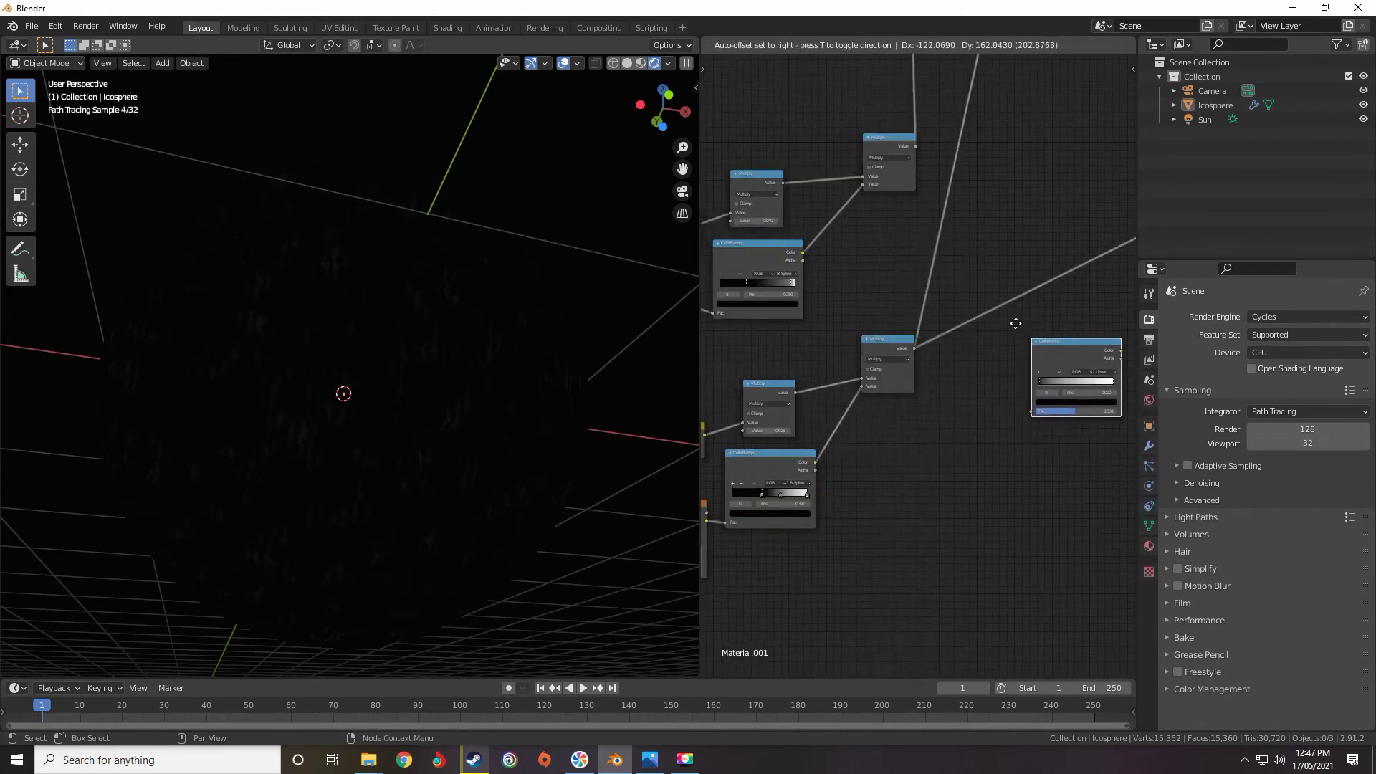
pyautogui.click(987, 286)
# Set the white stop of the added ColorRamp to 0.036 beside the black stop to sharpen the previewed crack mask.
pyautogui.scroll(-3, 972, 330)
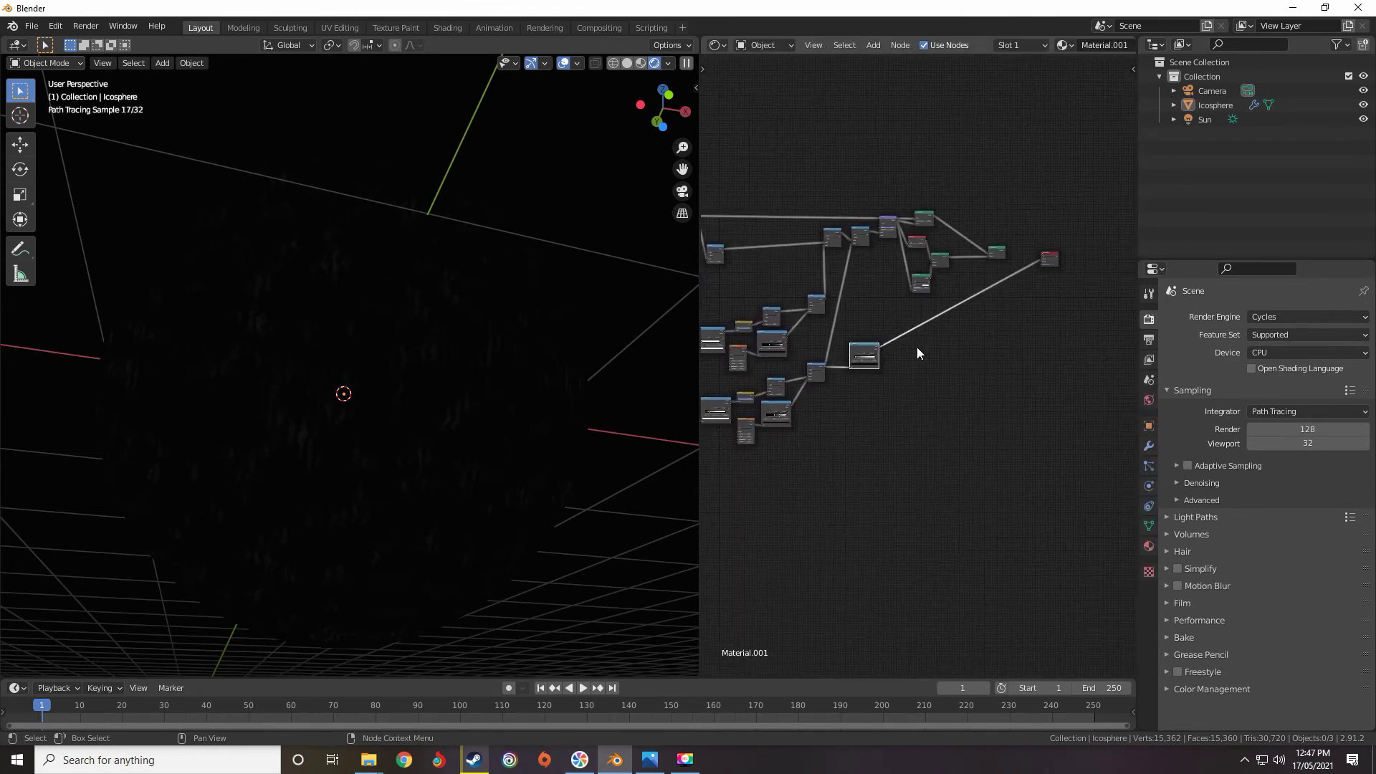
pyautogui.moveTo(883, 364); pyautogui.dragTo(912, 387, button='middle')
pyautogui.moveTo(940, 329); pyautogui.dragTo(888, 307, button='middle')
pyautogui.scroll(3, 1039, 235)
pyautogui.moveTo(830, 388); pyautogui.dragTo(946, 278, button='middle')
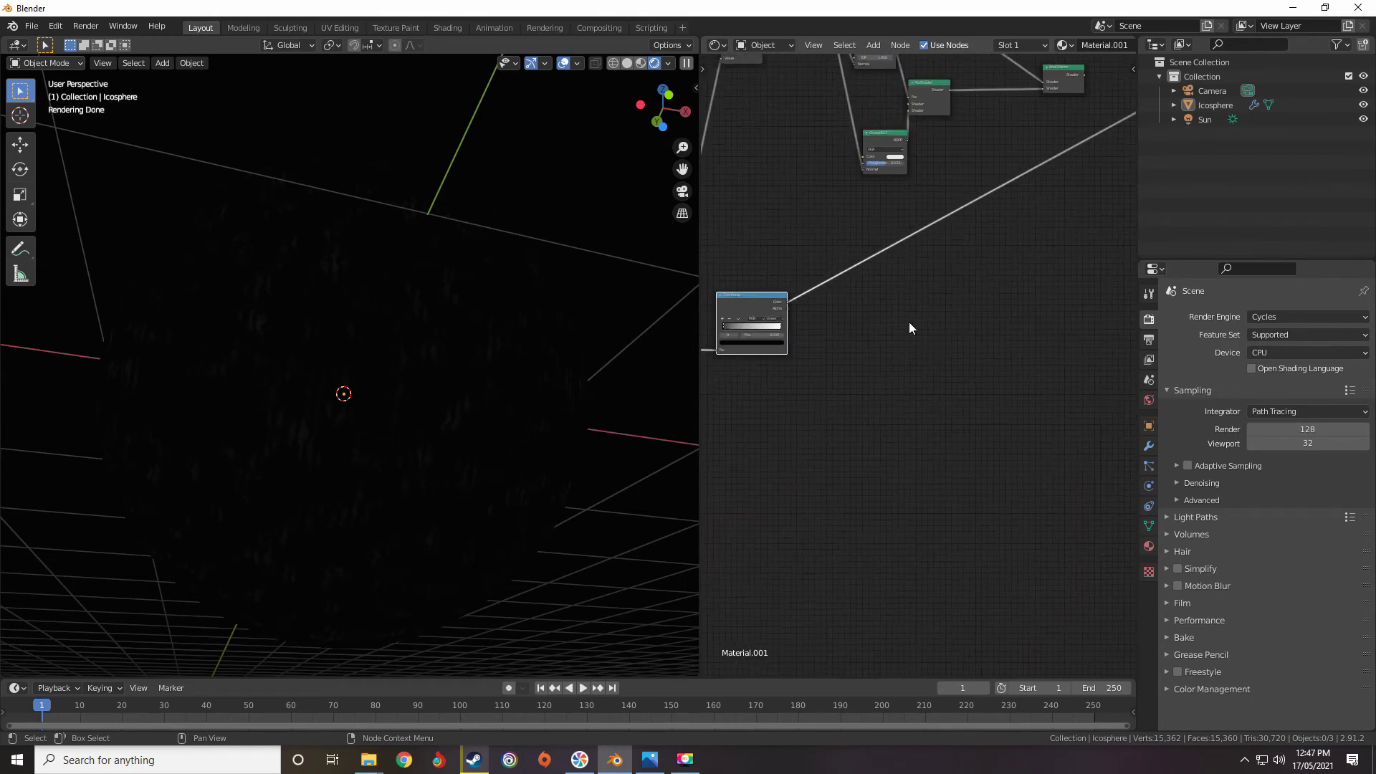
pyautogui.moveTo(812, 367); pyautogui.dragTo(976, 307, button='middle')
pyautogui.scroll(2, 976, 308)
pyautogui.scroll(3, 976, 313)
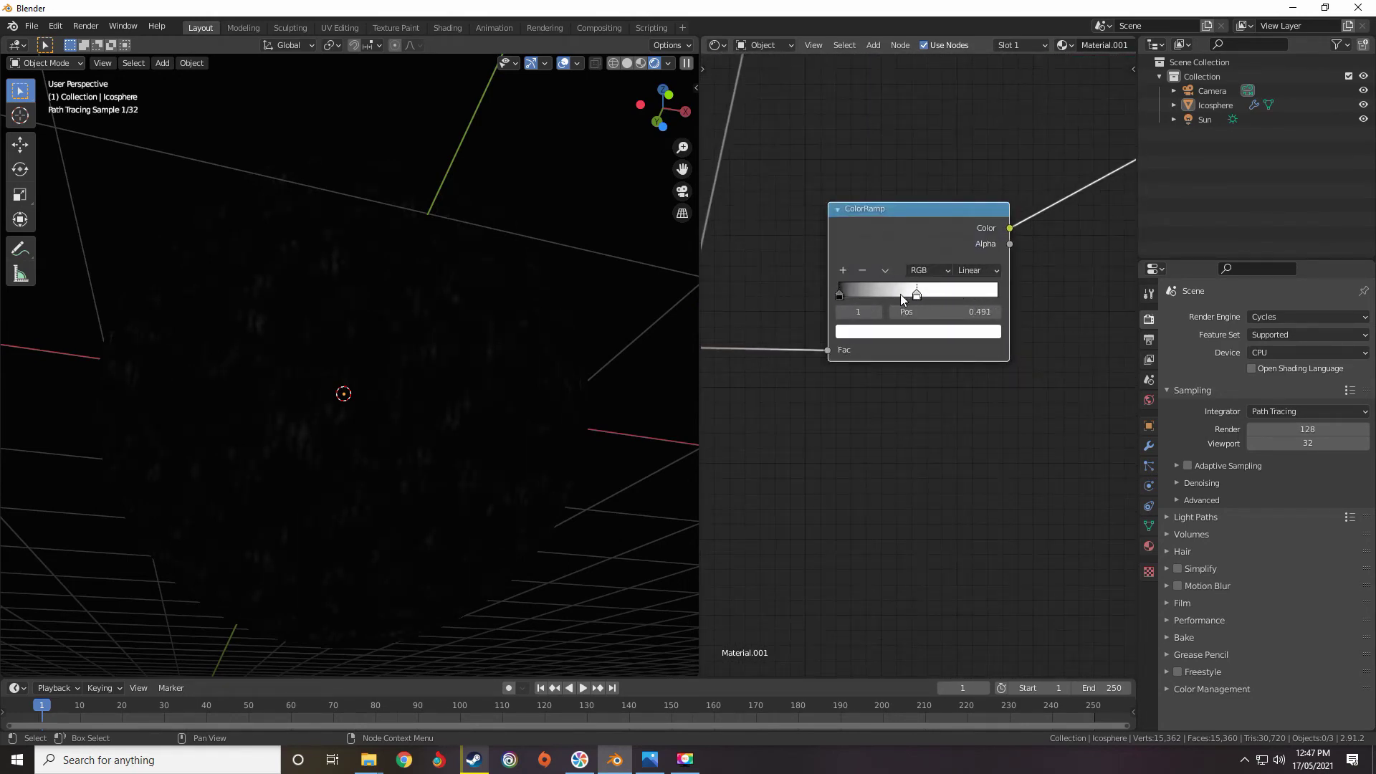
pyautogui.moveTo(844, 298); pyautogui.dragTo(846, 293)
pyautogui.click(837, 295)
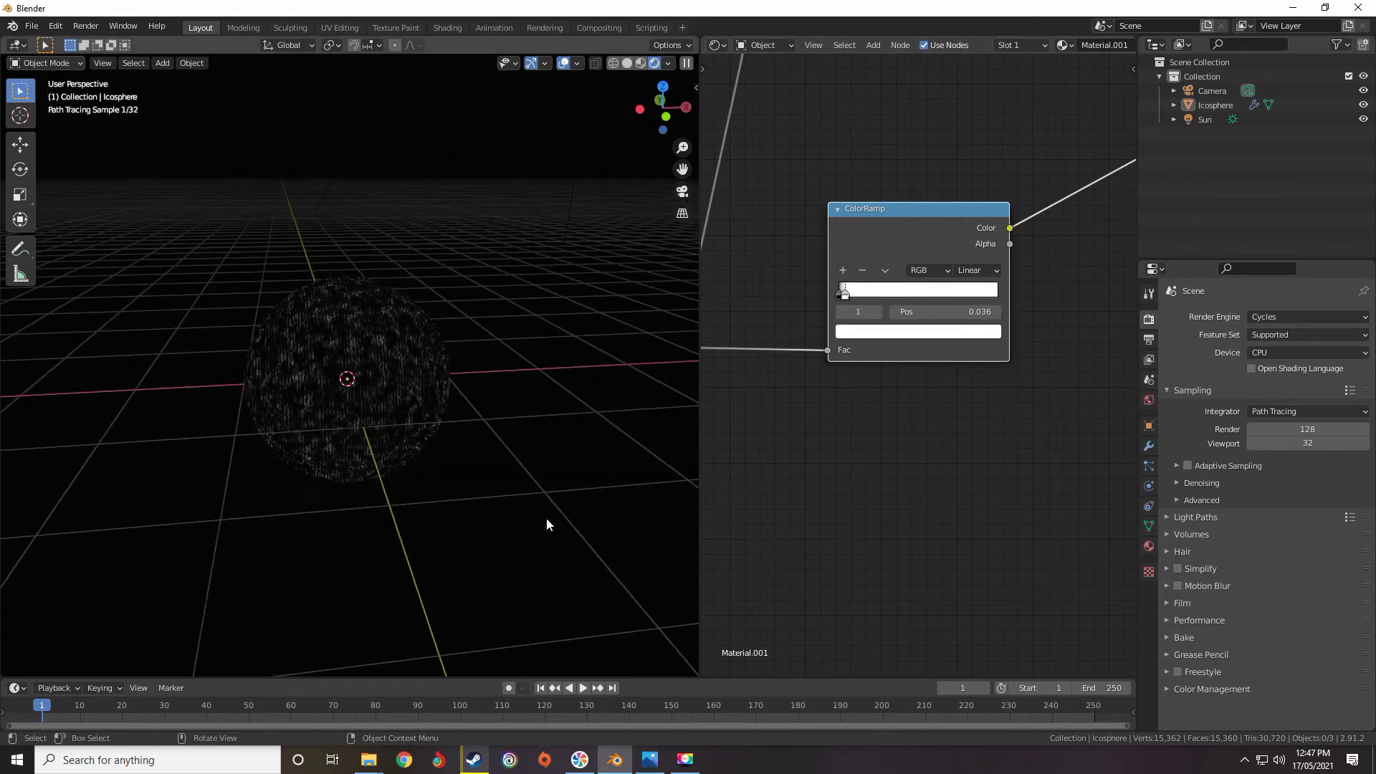
# Link the final shader node's output back to the Material Output Surface to restore the full planet material.
pyautogui.scroll(-7, 931, 358)
pyautogui.moveTo(1061, 288); pyautogui.dragTo(927, 385, button='middle')
pyautogui.moveTo(843, 423); pyautogui.dragTo(906, 387, button='middle')
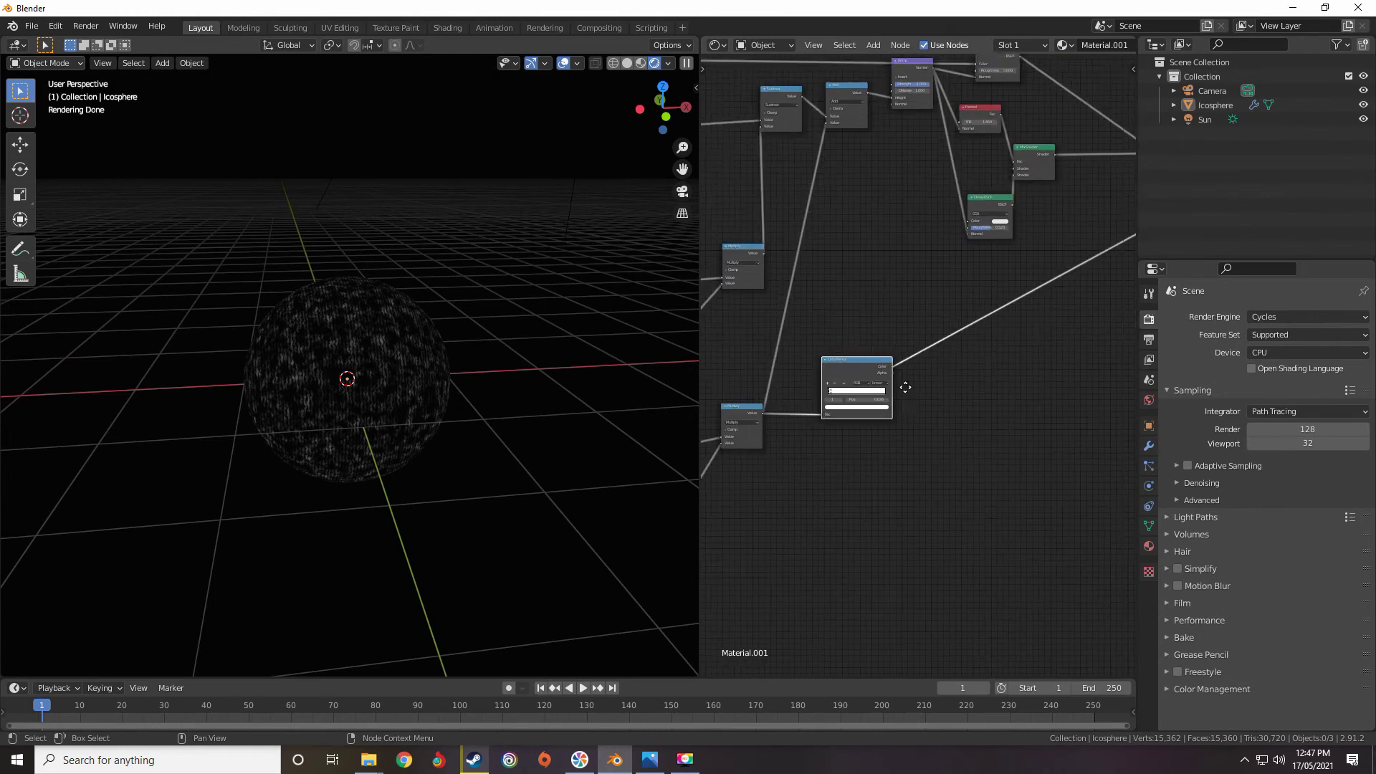
pyautogui.moveTo(1077, 232); pyautogui.dragTo(824, 377, button='middle')
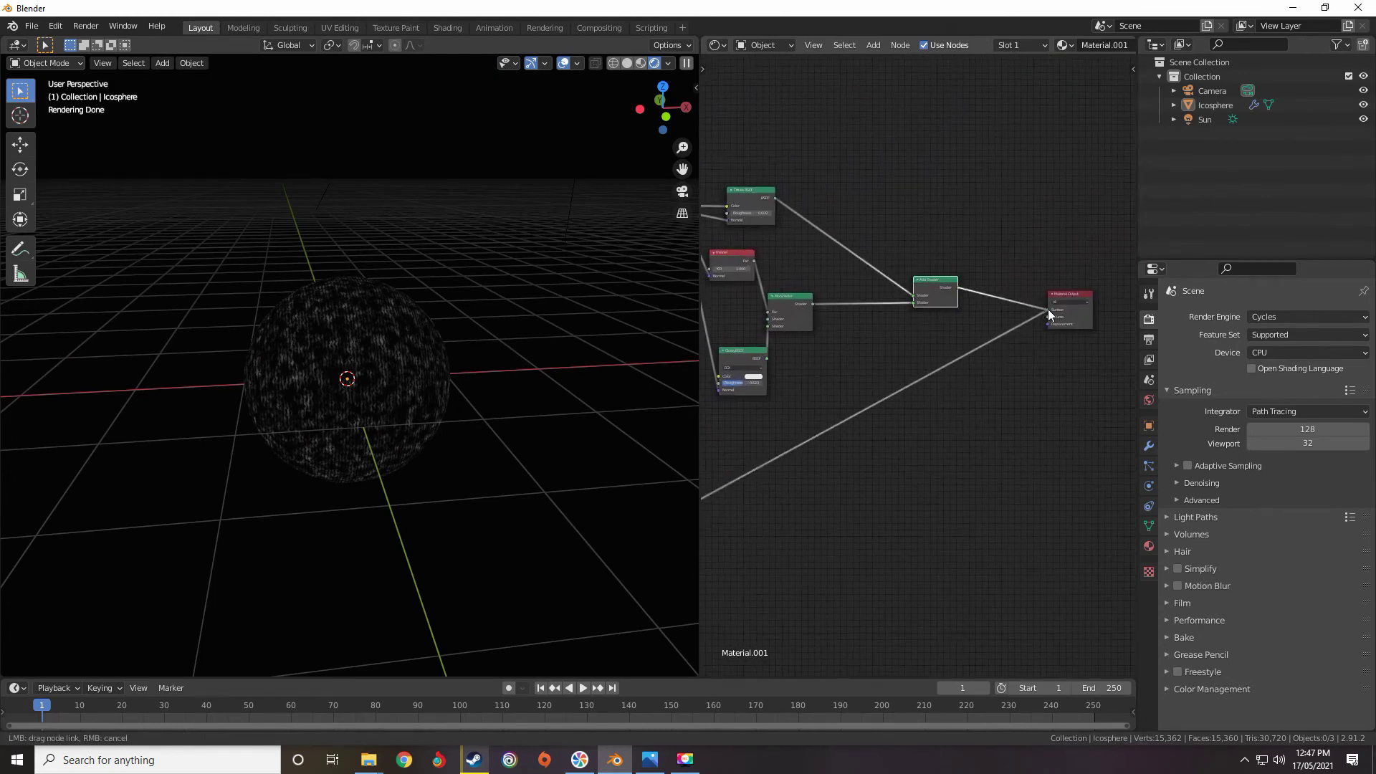
pyautogui.moveTo(1049, 310); pyautogui.dragTo(1049, 311)
# Adjust the Scale of the duplicated branch's Wave Texture while viewing the shaded planet up close.
pyautogui.scroll(-5, 889, 445)
pyautogui.moveTo(873, 458); pyautogui.dragTo(1017, 342, button='middle')
pyautogui.moveTo(950, 397); pyautogui.dragTo(1048, 323, button='middle')
pyautogui.scroll(3, 1048, 323)
pyautogui.scroll(4, 338, 436)
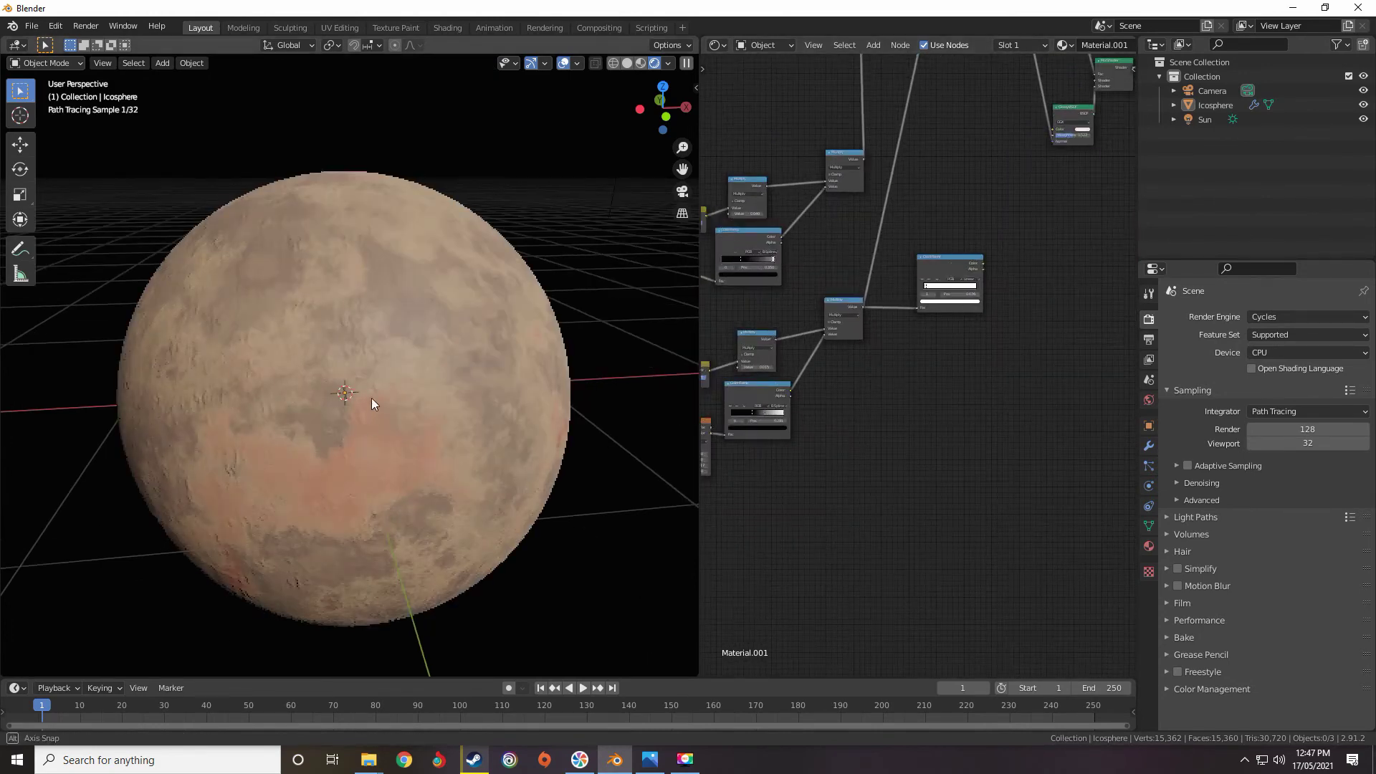
pyautogui.moveTo(372, 398); pyautogui.dragTo(459, 434, button='middle')
pyautogui.scroll(4, 925, 392)
pyautogui.moveTo(709, 443); pyautogui.dragTo(960, 399, button='middle')
pyautogui.scroll(3, 960, 400)
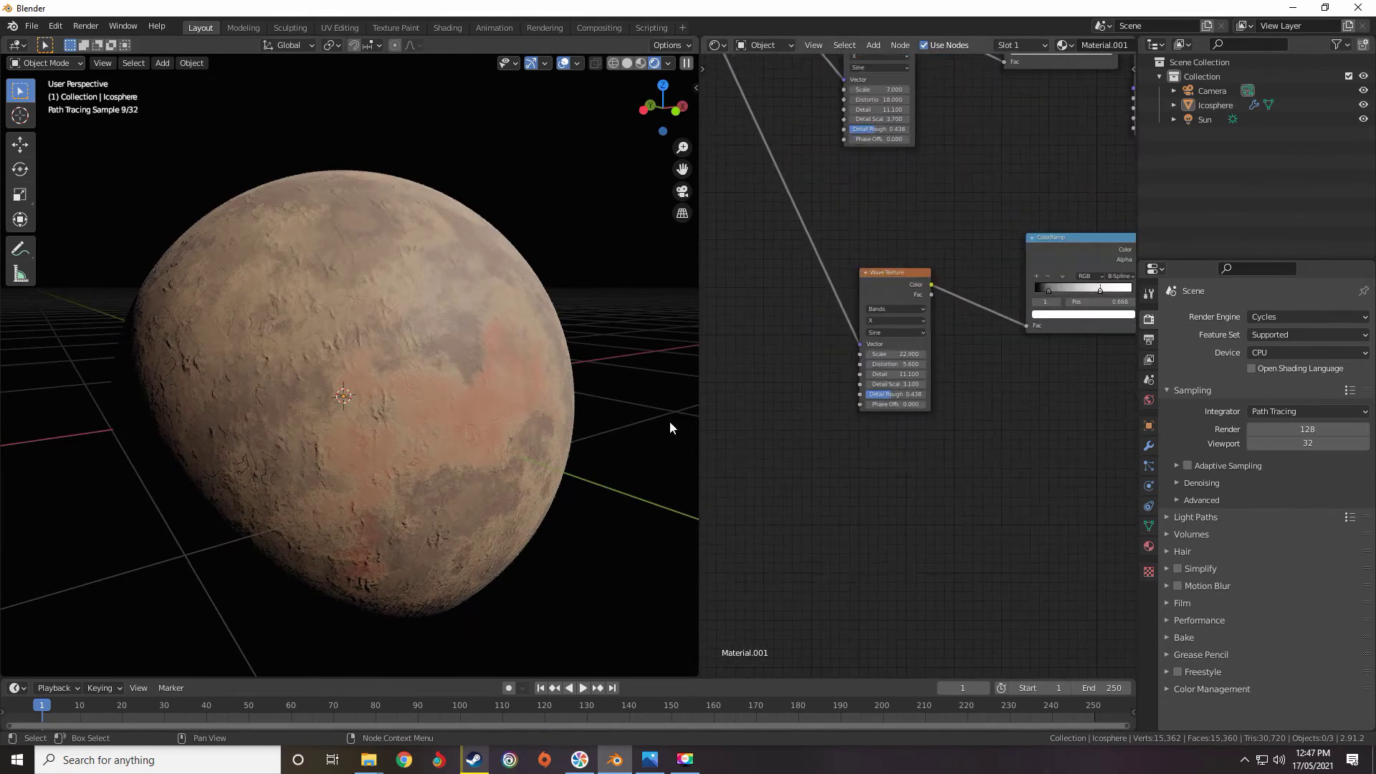
pyautogui.scroll(2, 670, 425)
pyautogui.scroll(3, 855, 390)
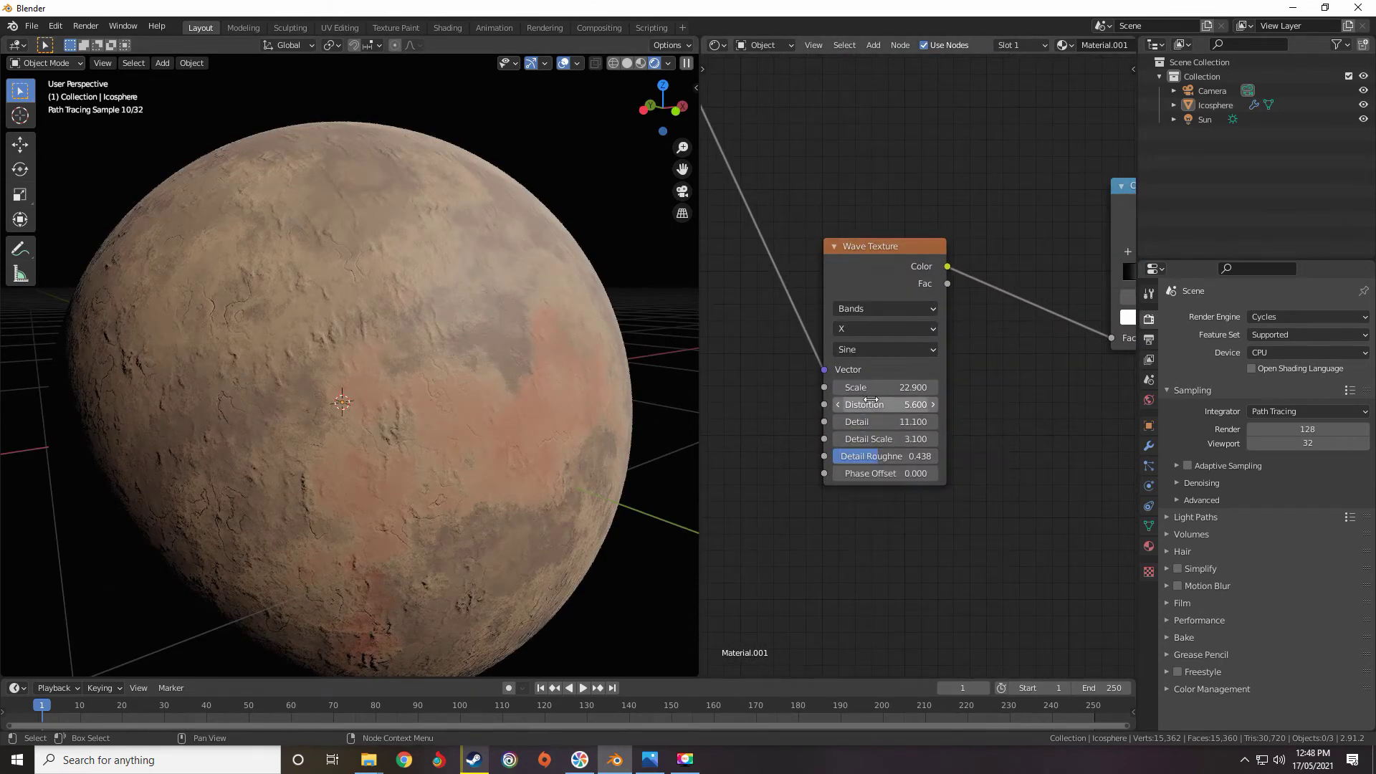
pyautogui.moveTo(882, 387); pyautogui.dragTo(910, 404)
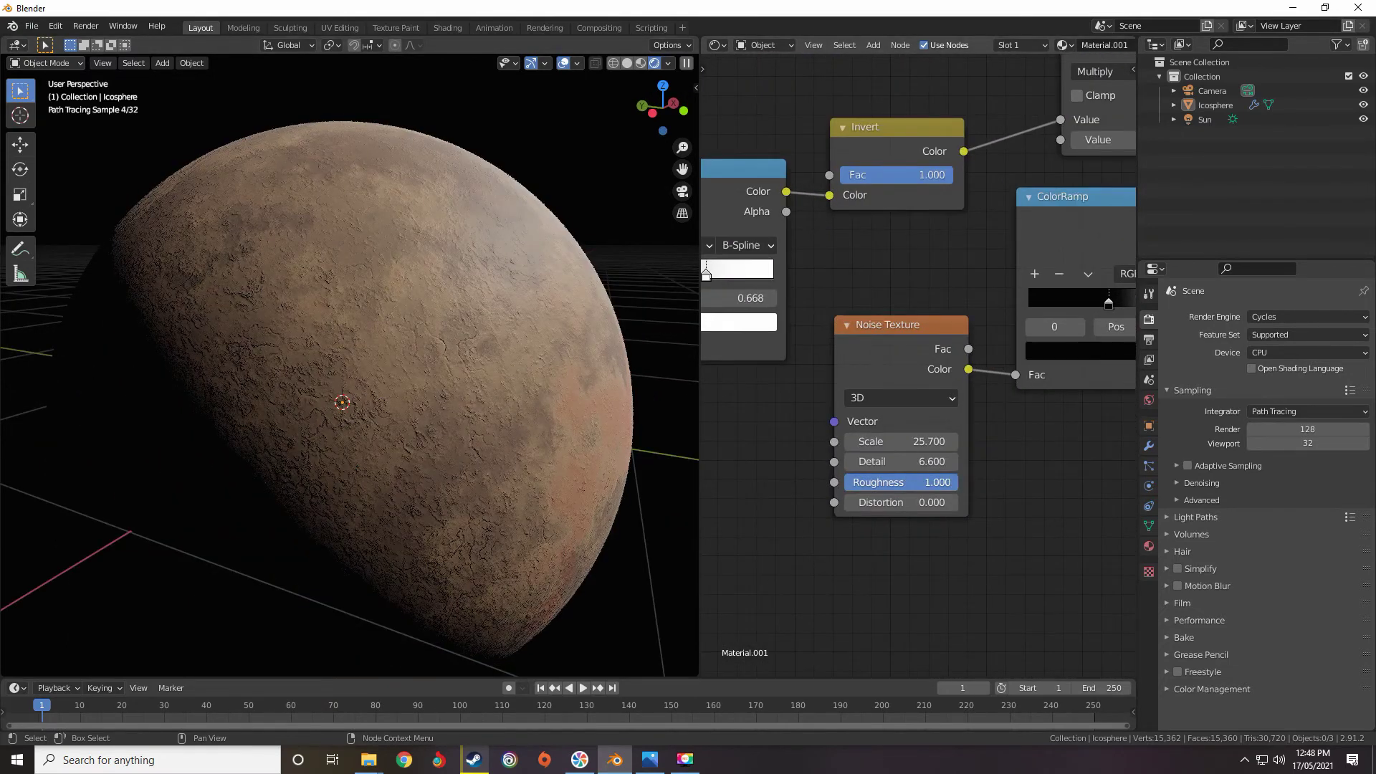
# Set the Roughness of the duplicated branch's Noise Texture to 0.6.
pyautogui.moveTo(953, 482); pyautogui.dragTo(905, 483)
pyautogui.click(919, 476)
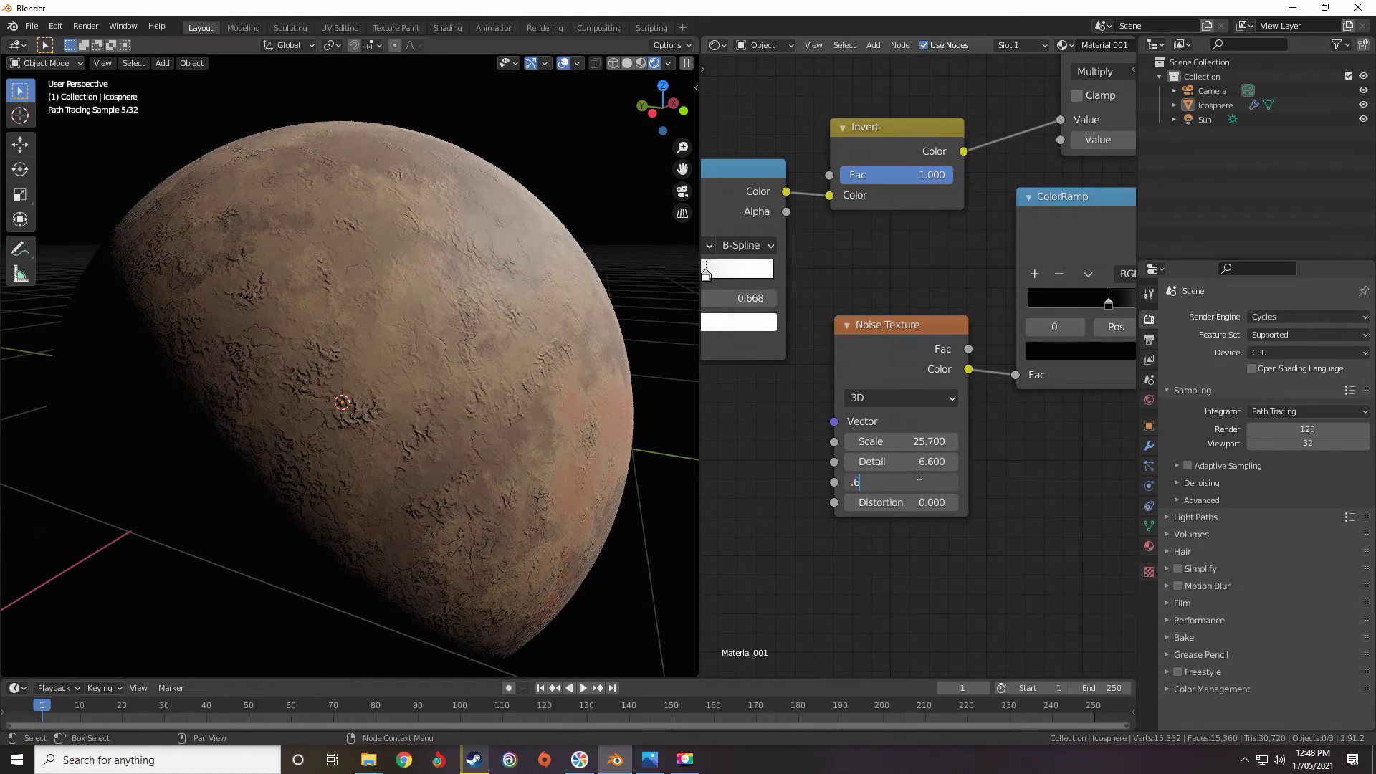
pyautogui.press('Return')
# Move the first black stop of the duplicated branch's noise mask ColorRamp to 0.395.
pyautogui.moveTo(1075, 373); pyautogui.dragTo(833, 426, button='middle')
pyautogui.scroll(3, 833, 426)
pyautogui.moveTo(874, 340)
pyautogui.mouseDown()
pyautogui.moveTo(802, 340)
pyautogui.moveTo(878, 346)
pyautogui.mouseUp()
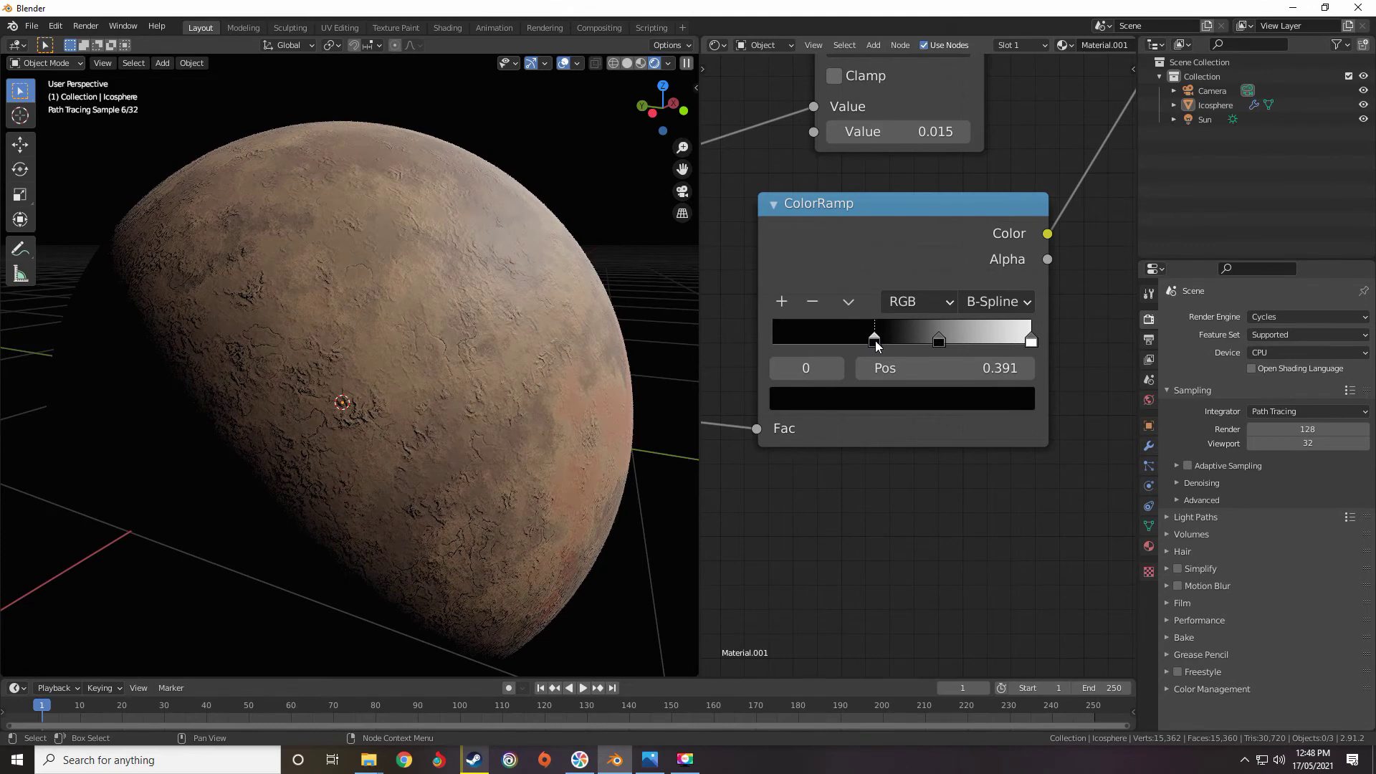
pyautogui.scroll(-6, 876, 346)
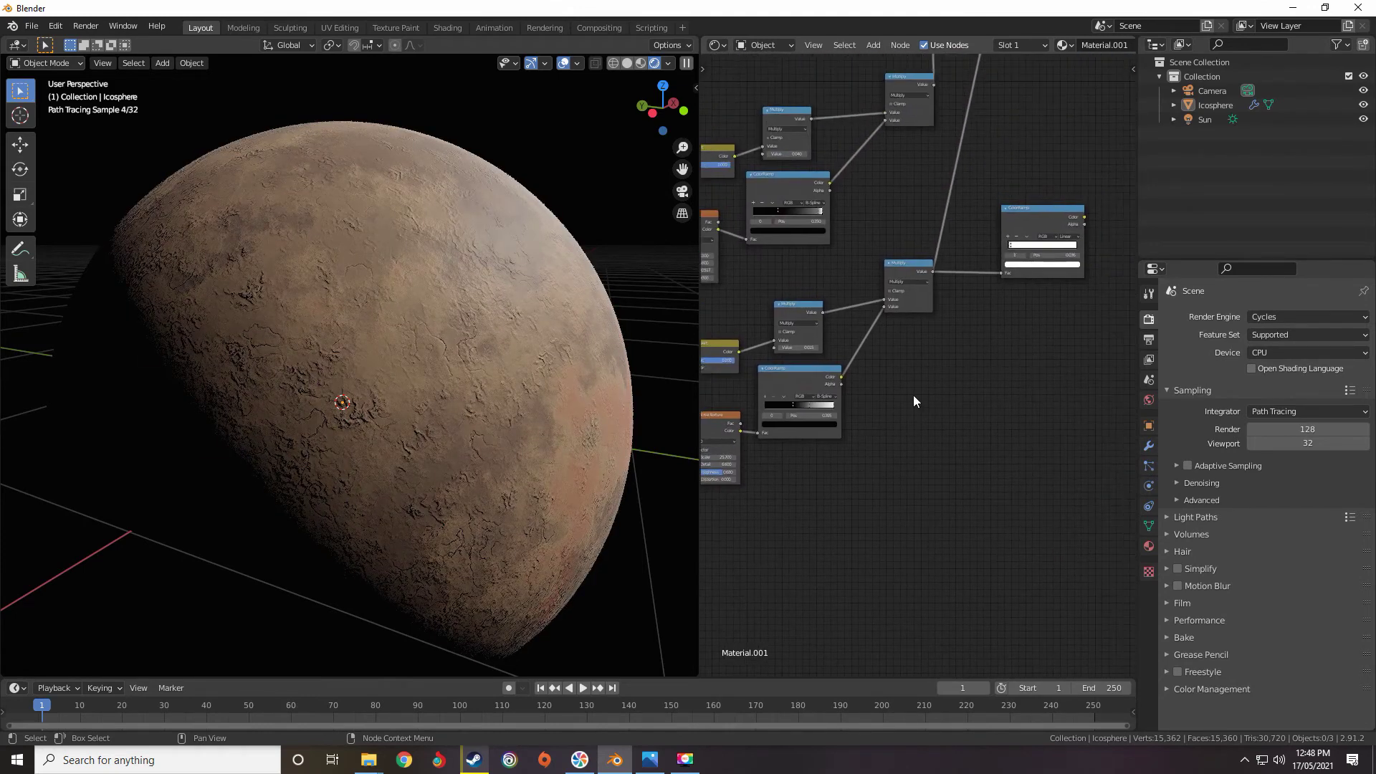
# Set the Value of the duplicated branch's first Multiply node to 0.008.
pyautogui.scroll(6, 915, 396)
pyautogui.moveTo(921, 361); pyautogui.dragTo(839, 504, button='middle')
pyautogui.scroll(-12, 835, 427)
pyautogui.moveTo(843, 339); pyautogui.dragTo(831, 385, button='middle')
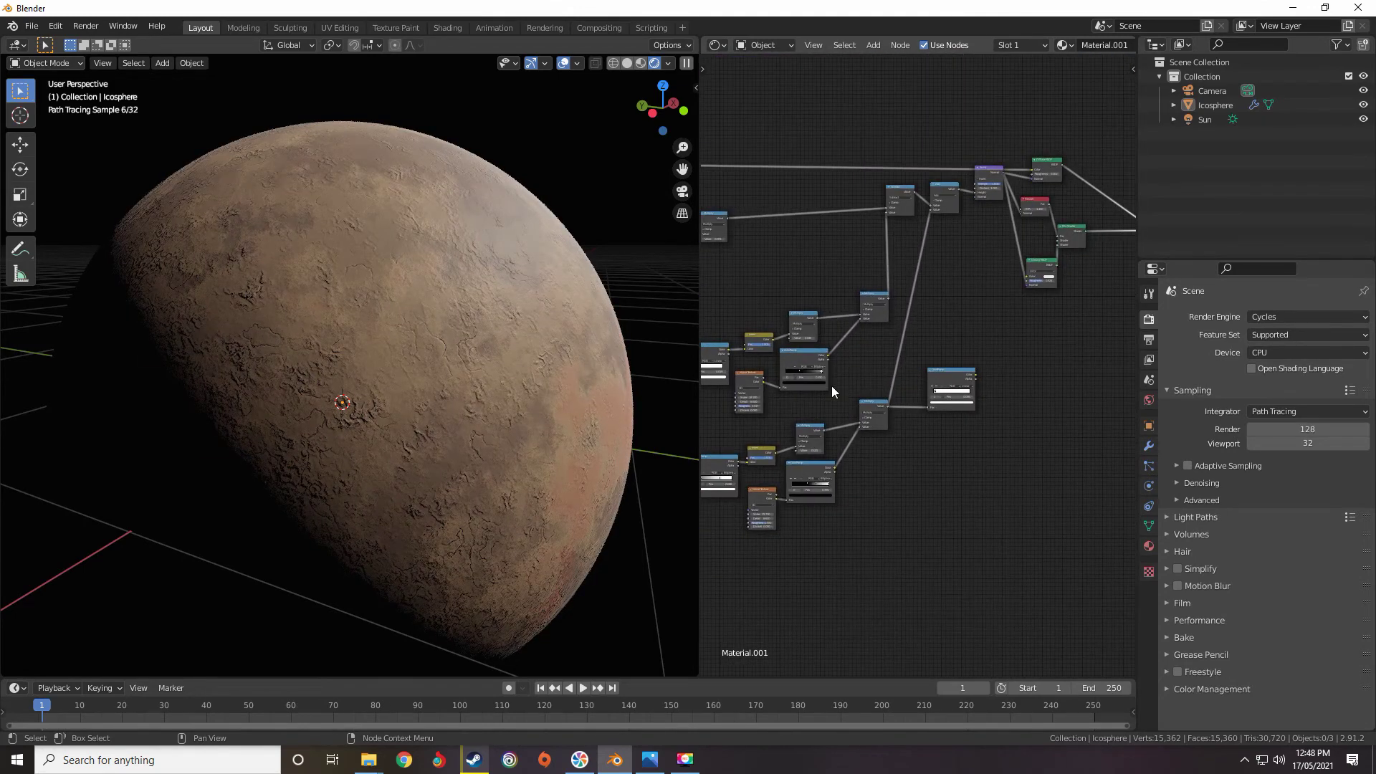
pyautogui.moveTo(891, 349); pyautogui.dragTo(1054, 296, button='middle')
pyautogui.scroll(3, 924, 313)
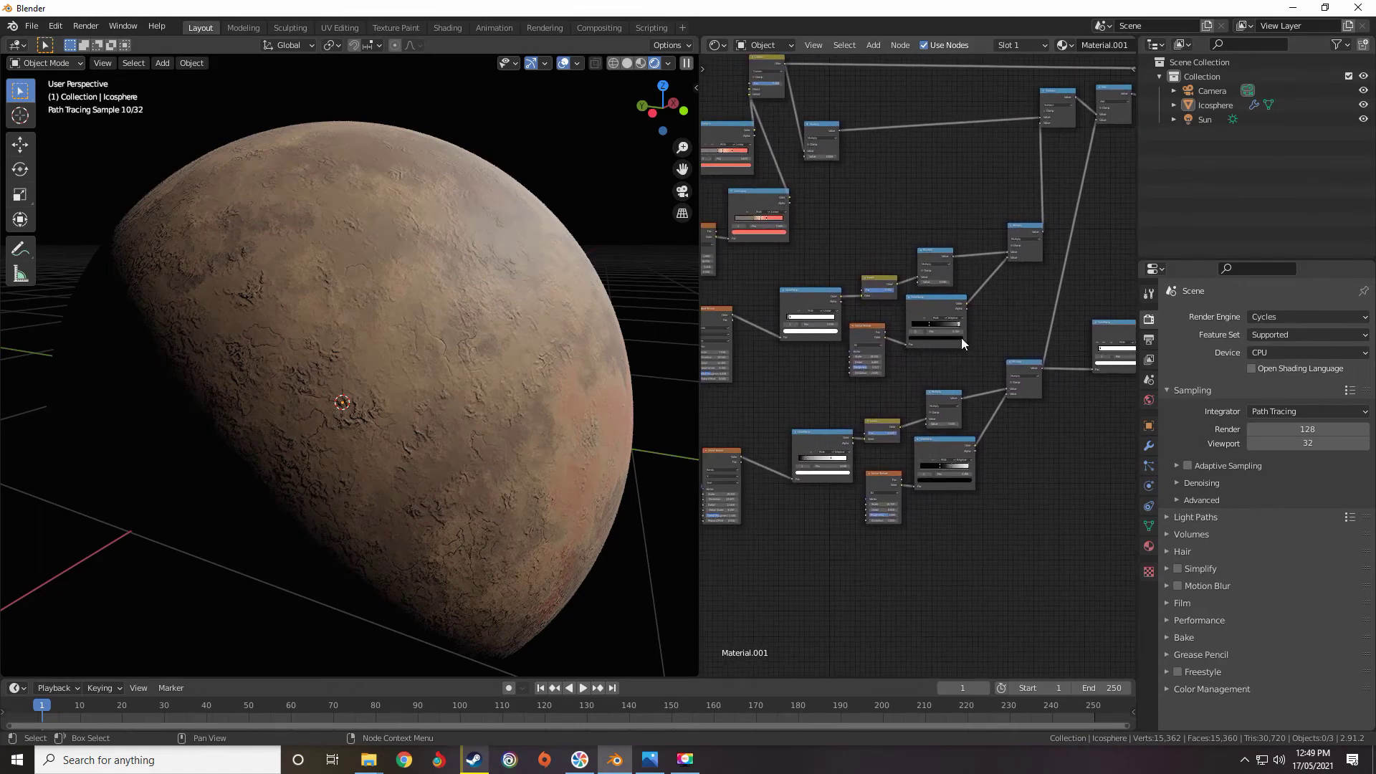
pyautogui.scroll(5, 961, 338)
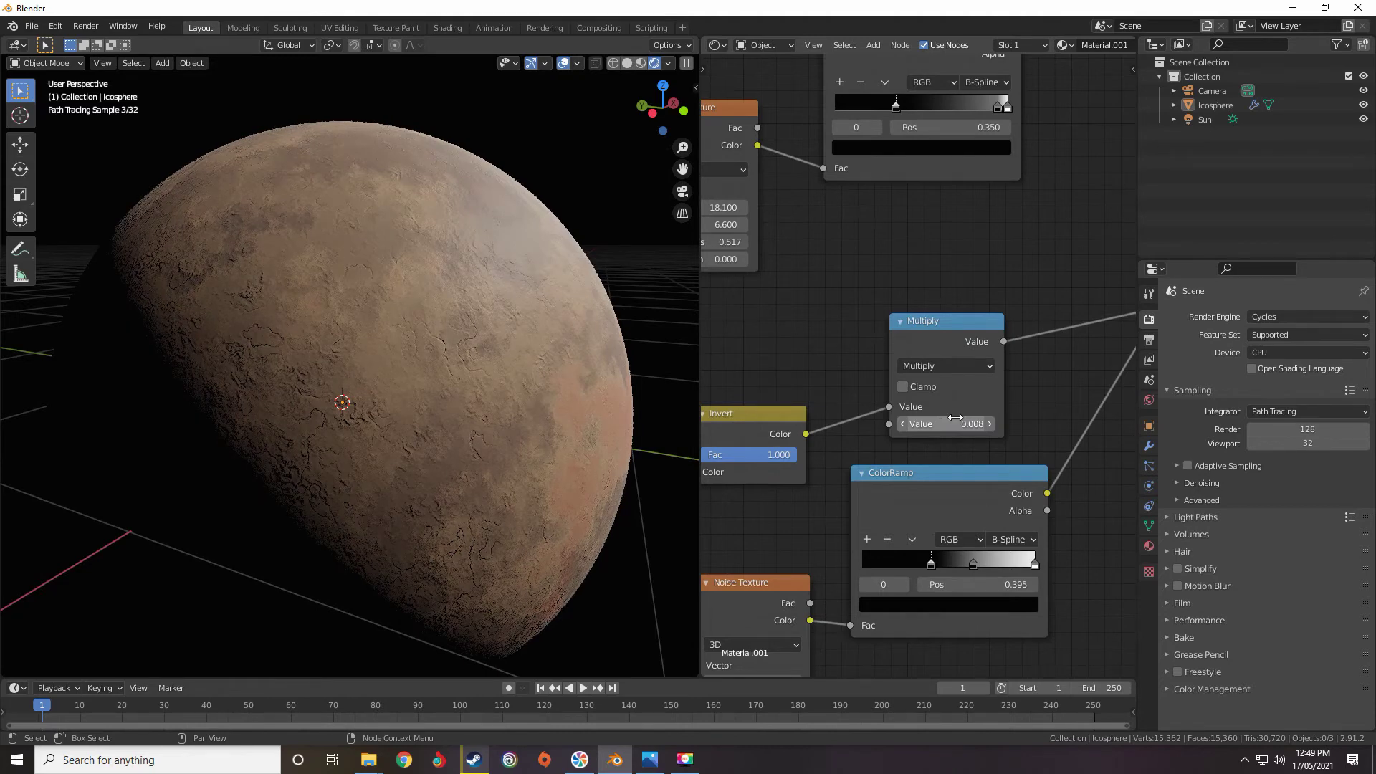
pyautogui.scroll(-8, 909, 355)
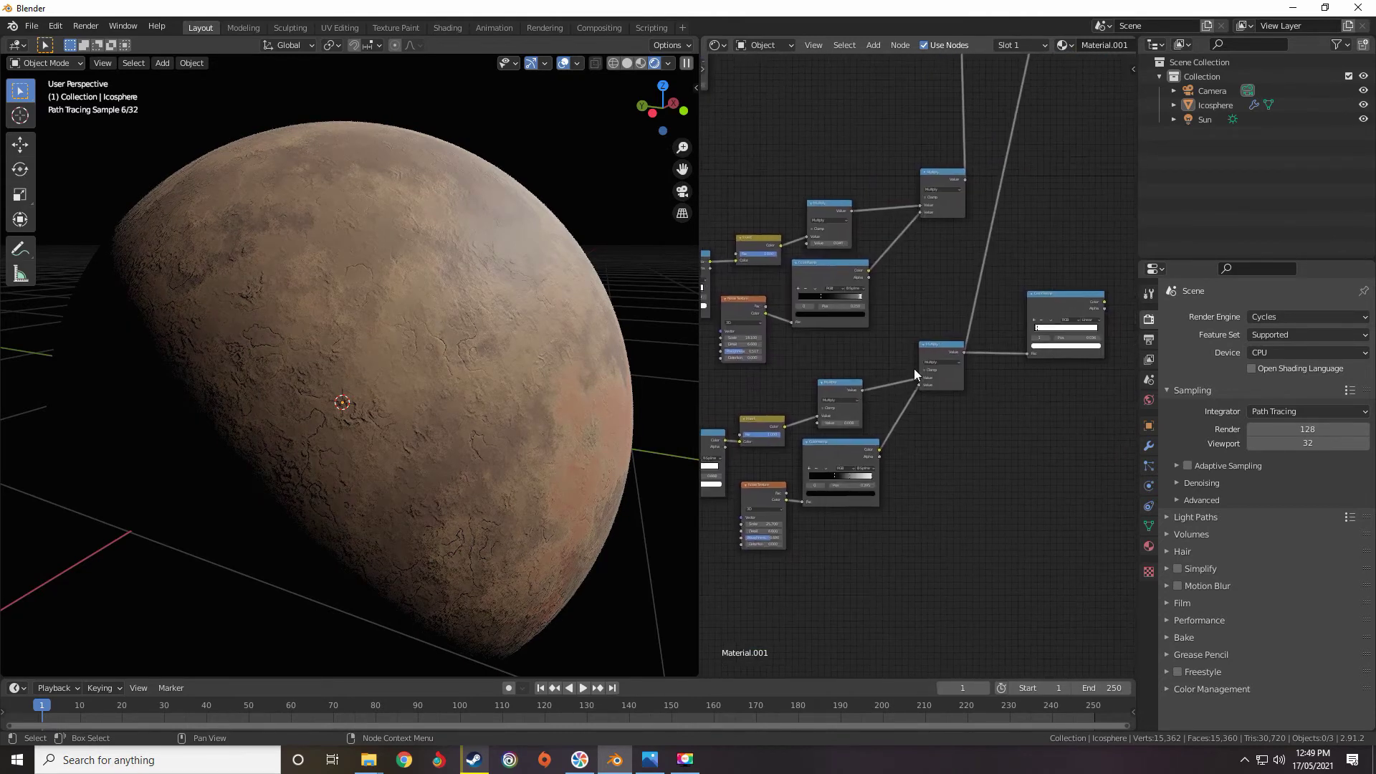
# Insert a MixRGB node into the color link feeding the Diffuse shader, above the Subtract node.
pyautogui.scroll(5, 936, 362)
pyautogui.moveTo(917, 362)
pyautogui.mouseDown(button='middle')
pyautogui.moveTo(892, 415)
pyautogui.moveTo(935, 371)
pyautogui.mouseUp(button='middle')
pyautogui.scroll(3, 933, 338)
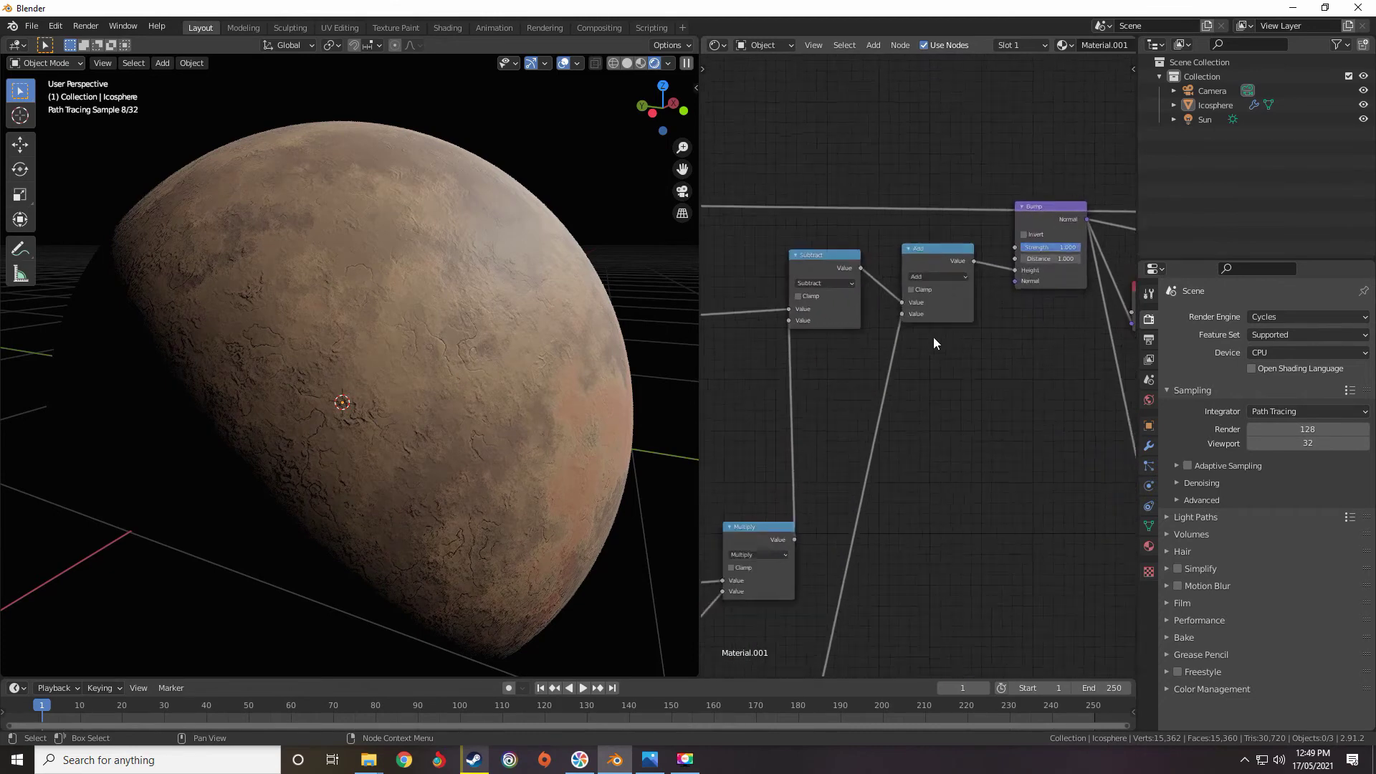
pyautogui.scroll(-5, 933, 339)
pyautogui.moveTo(968, 310); pyautogui.dragTo(933, 380, button='middle')
pyautogui.moveTo(1074, 310); pyautogui.dragTo(1056, 267)
pyautogui.moveTo(835, 335); pyautogui.dragTo(949, 312, button='middle')
pyautogui.scroll(3, 949, 313)
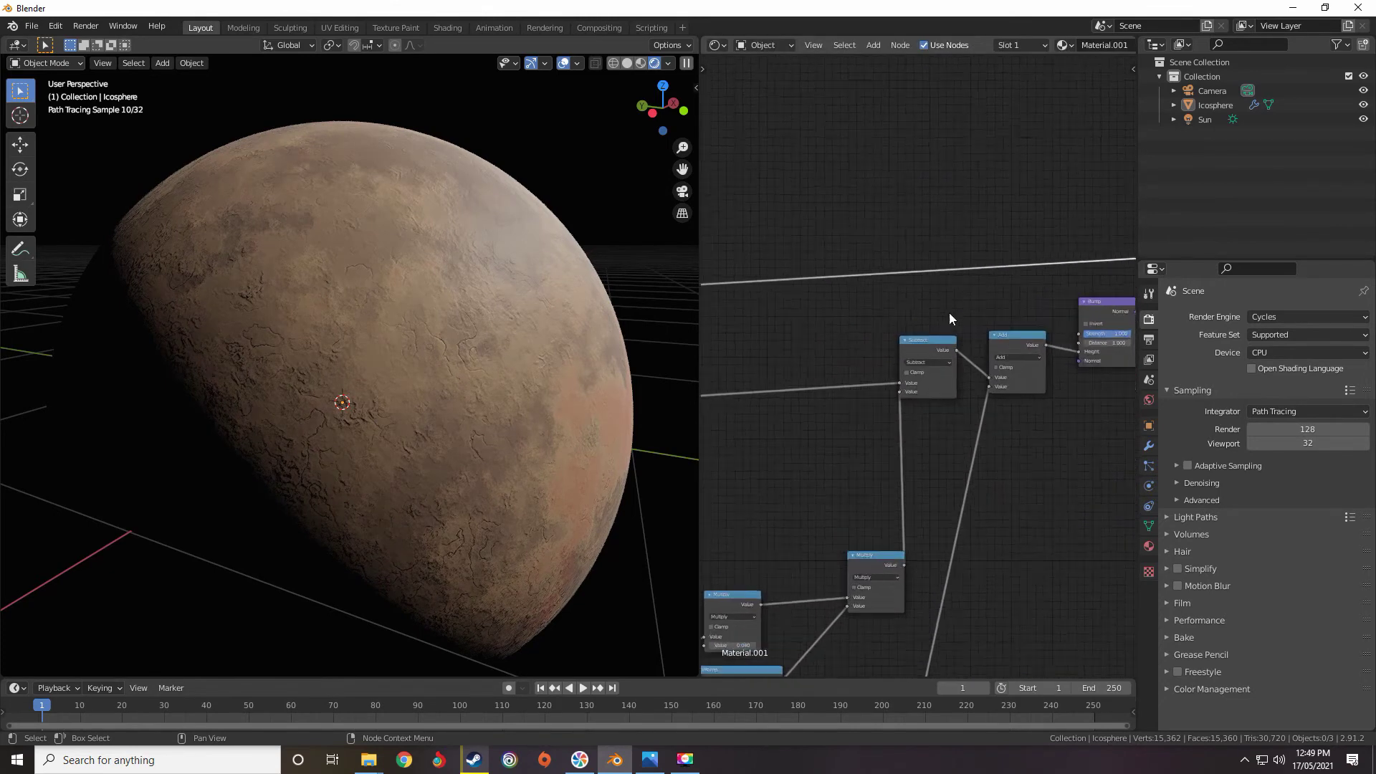
pyautogui.hotkey('shift', 'a')
pyautogui.moveTo(858, 274)
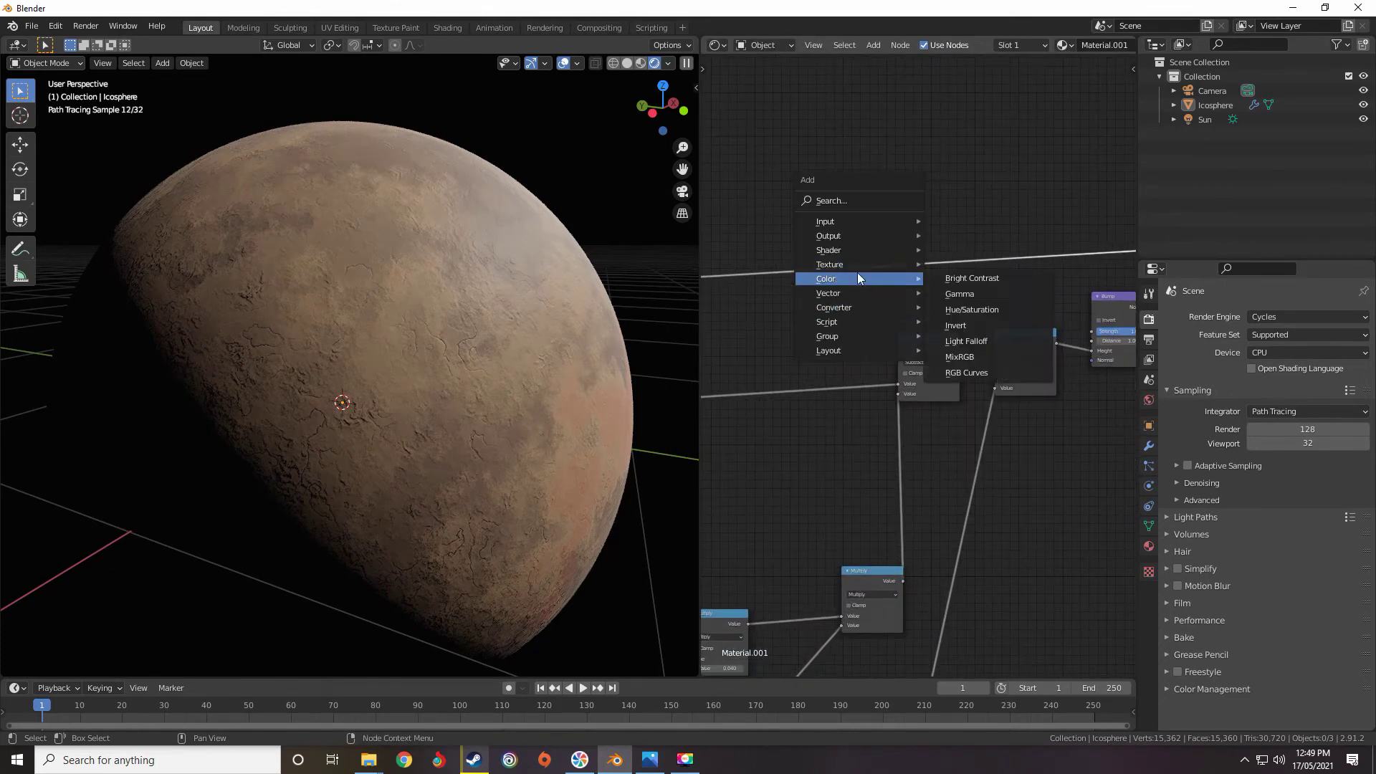
pyautogui.click(982, 357)
pyautogui.click(835, 228)
# Review the node network and shift the first wave branch's final Multiply node slightly closer to the Subtract node.
pyautogui.scroll(-9, 847, 410)
pyautogui.scroll(4, 920, 463)
pyautogui.moveTo(922, 466); pyautogui.dragTo(978, 246, button='middle')
pyautogui.scroll(-12, 905, 343)
pyautogui.scroll(4, 918, 365)
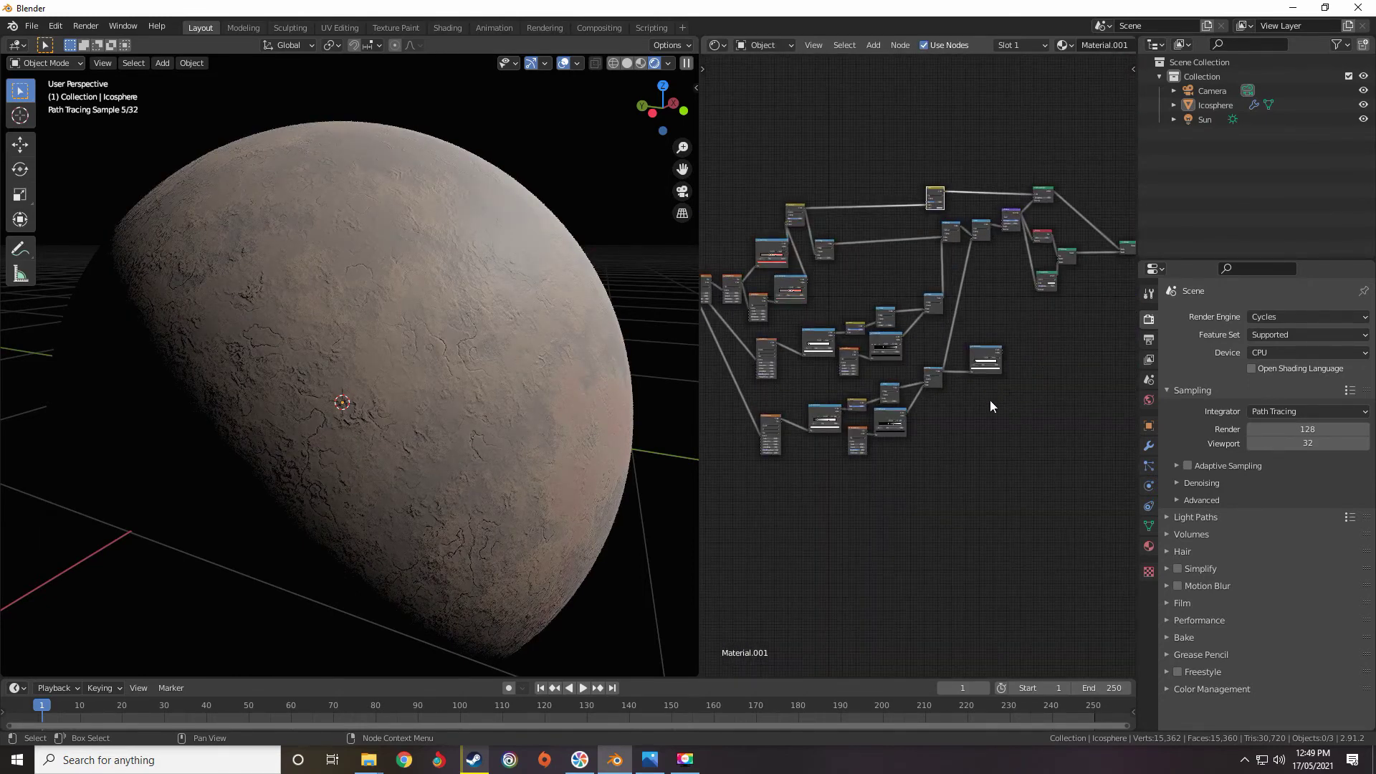
pyautogui.scroll(6, 939, 423)
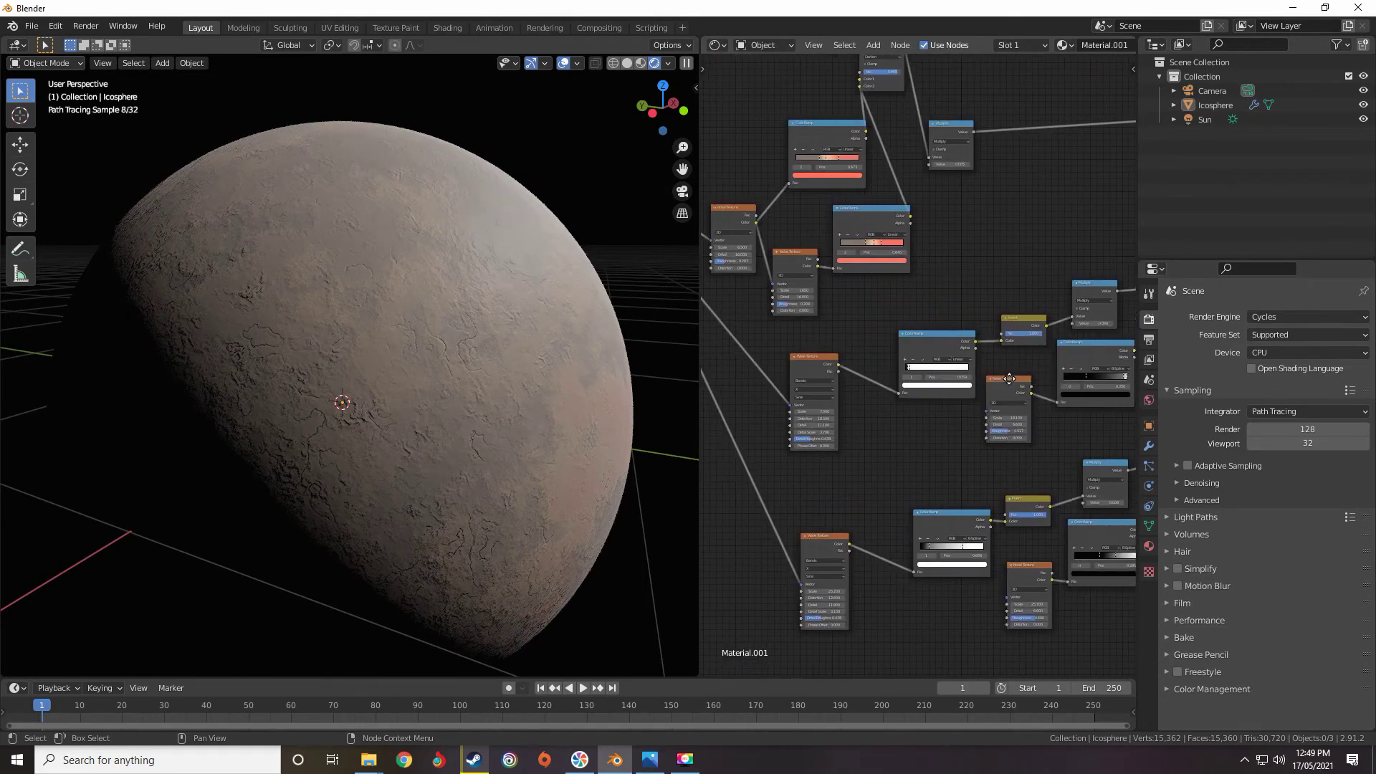
pyautogui.scroll(1, 1009, 380)
pyautogui.moveTo(1001, 362); pyautogui.dragTo(869, 428, button='middle')
pyautogui.scroll(-4, 969, 387)
pyautogui.scroll(3, 989, 362)
pyautogui.scroll(4, 1000, 391)
pyautogui.moveTo(980, 407); pyautogui.dragTo(958, 377)
pyautogui.scroll(-2, 992, 305)
pyautogui.moveTo(994, 296); pyautogui.dragTo(961, 355, button='middle')
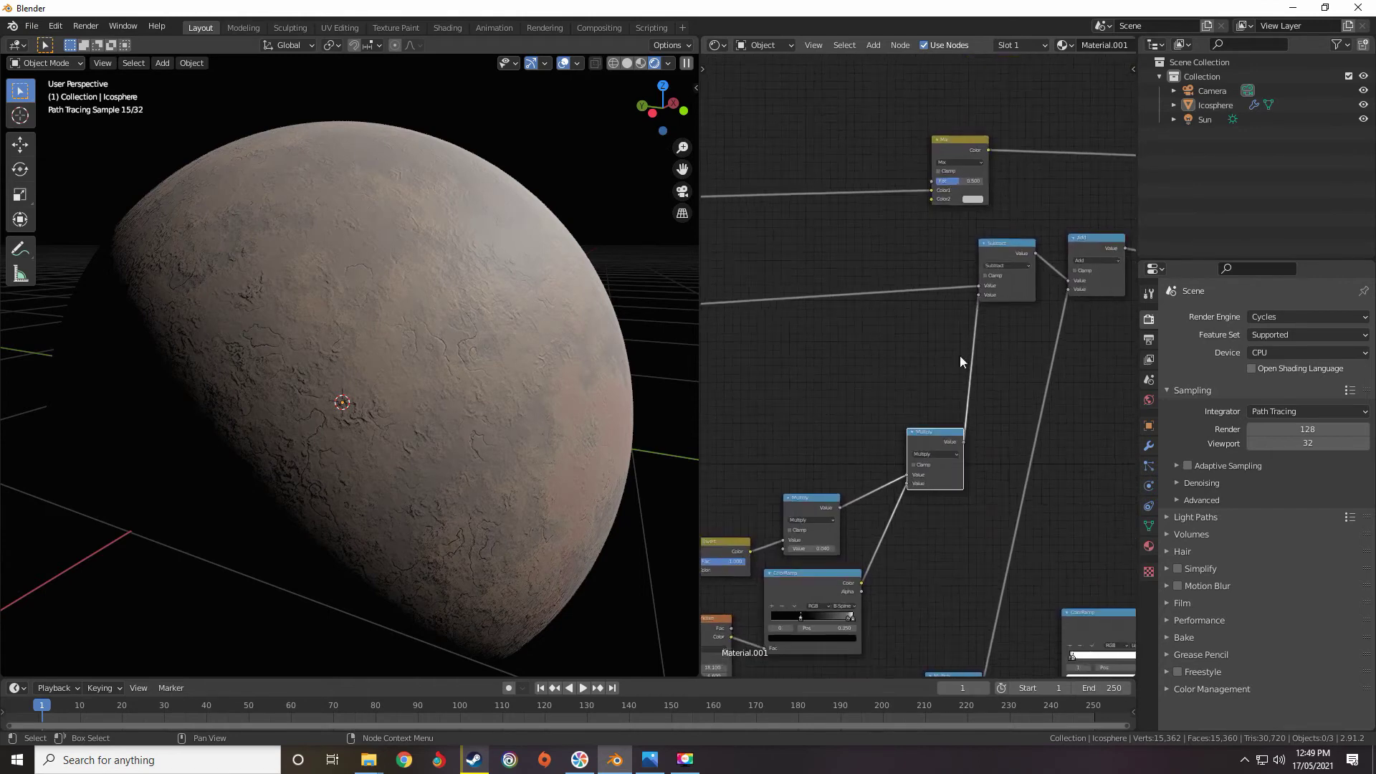
# Link the first wave branch's final Multiply output to the Fac input of the new Mix node.
pyautogui.scroll(2, 961, 356)
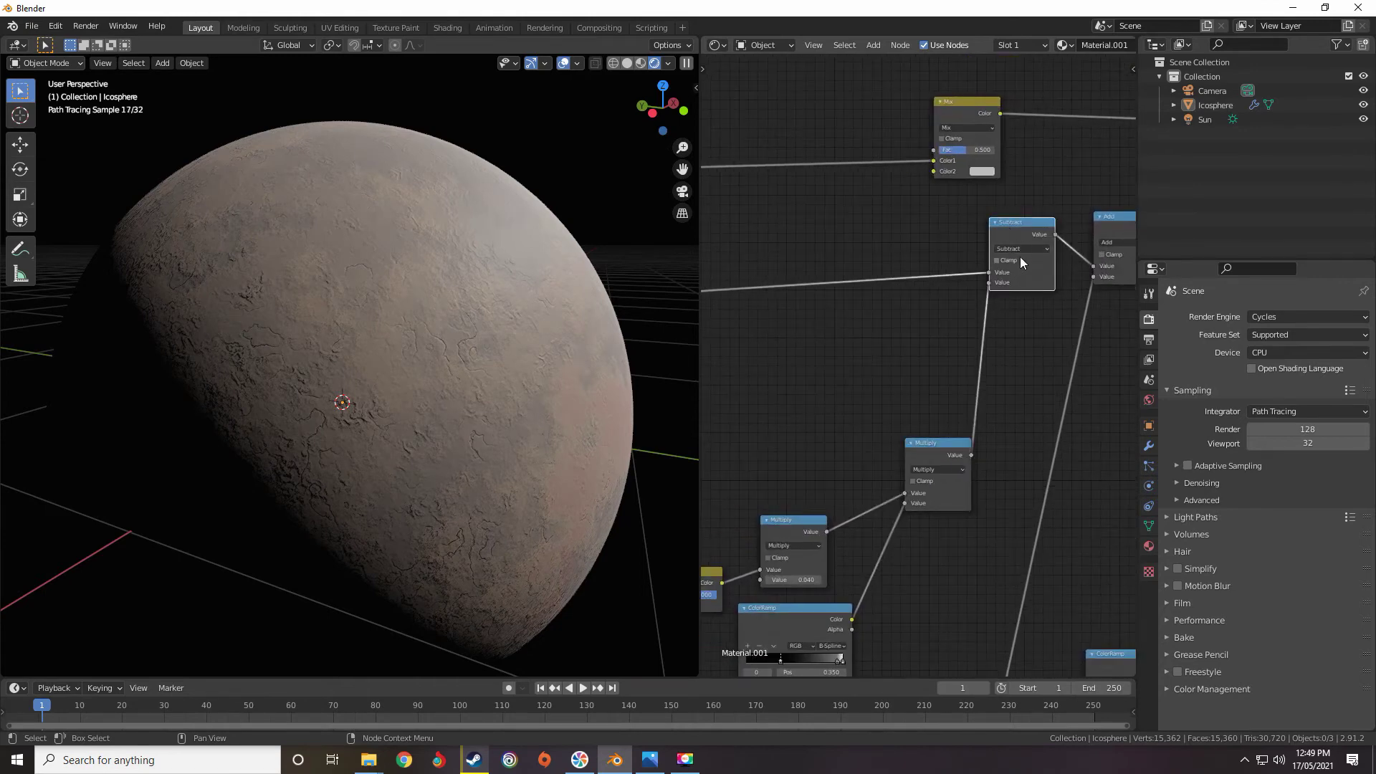
pyautogui.moveTo(1051, 248); pyautogui.dragTo(1022, 262, button='middle')
pyautogui.scroll(2, 957, 415)
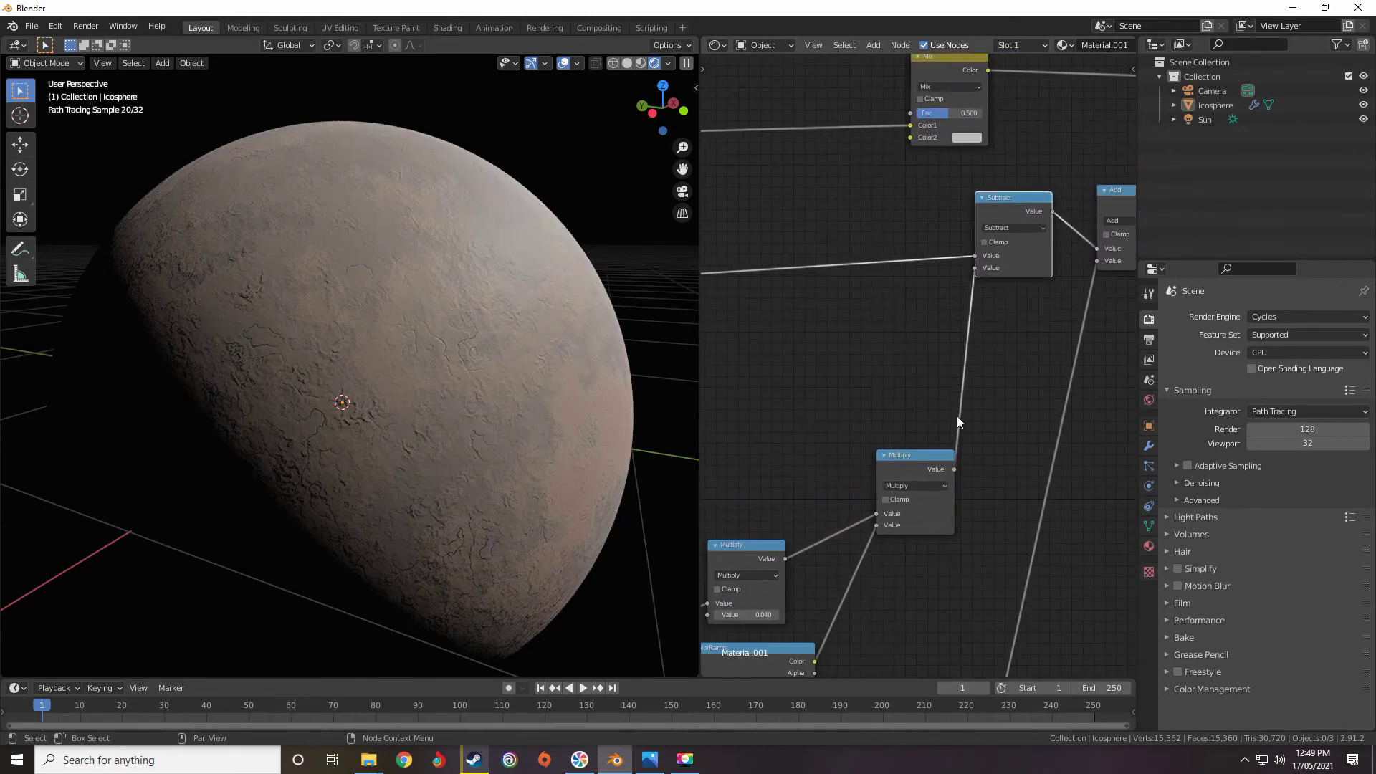
pyautogui.moveTo(915, 462); pyautogui.dragTo(910, 137)
pyautogui.scroll(3, 932, 179)
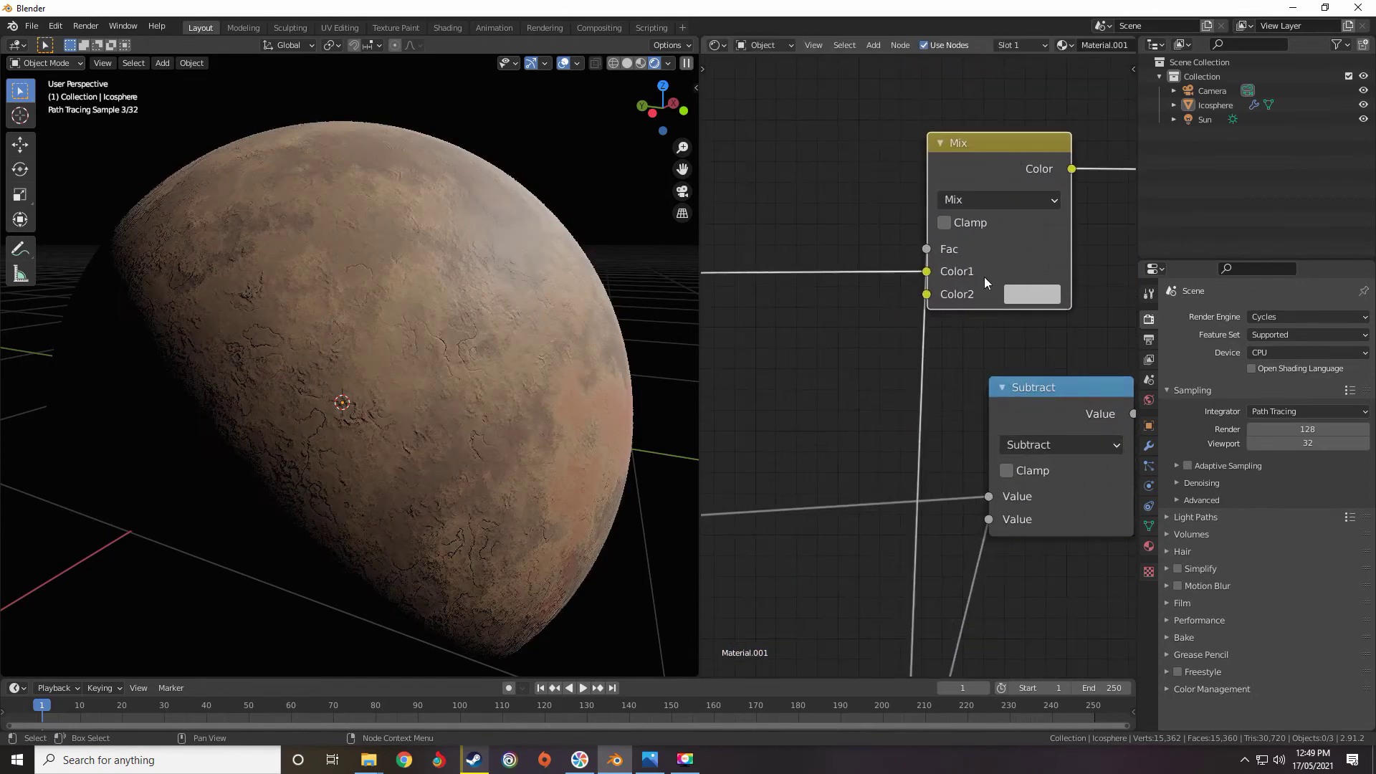
pyautogui.scroll(2, 983, 277)
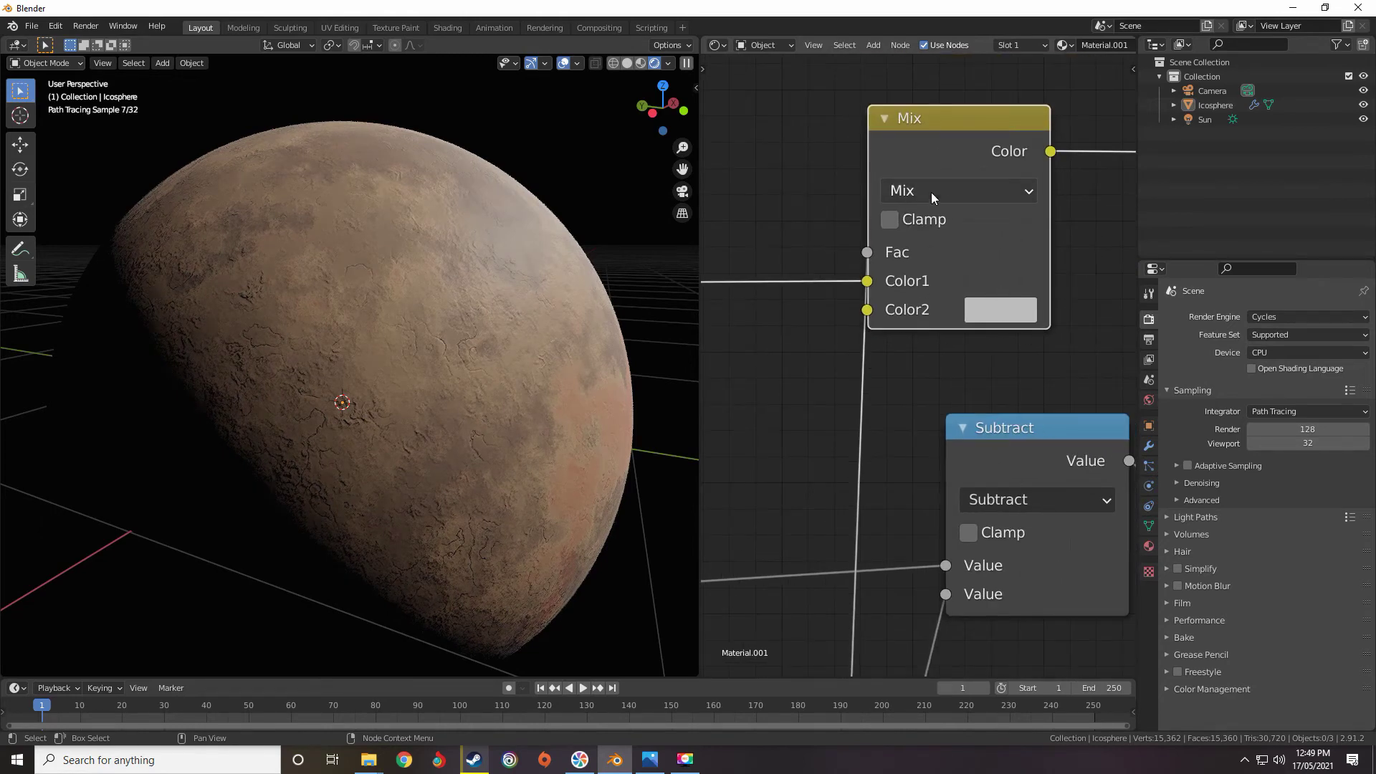
# Set the Mix node's Color2 to bright green and reposition the node directly above the Subtract node.
pyautogui.click(1004, 313)
pyautogui.moveTo(1052, 510); pyautogui.dragTo(1044, 366)
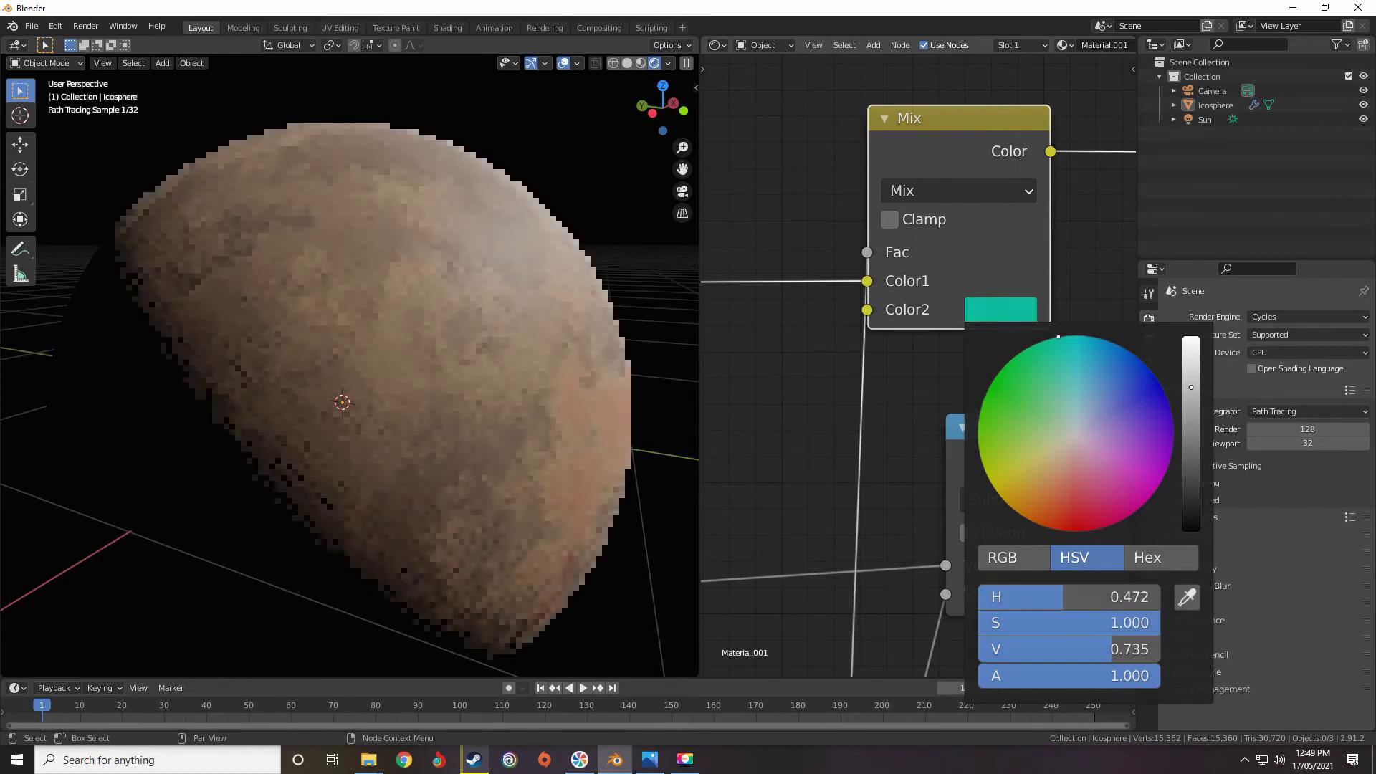
pyautogui.moveTo(473, 379); pyautogui.dragTo(432, 390, button='middle')
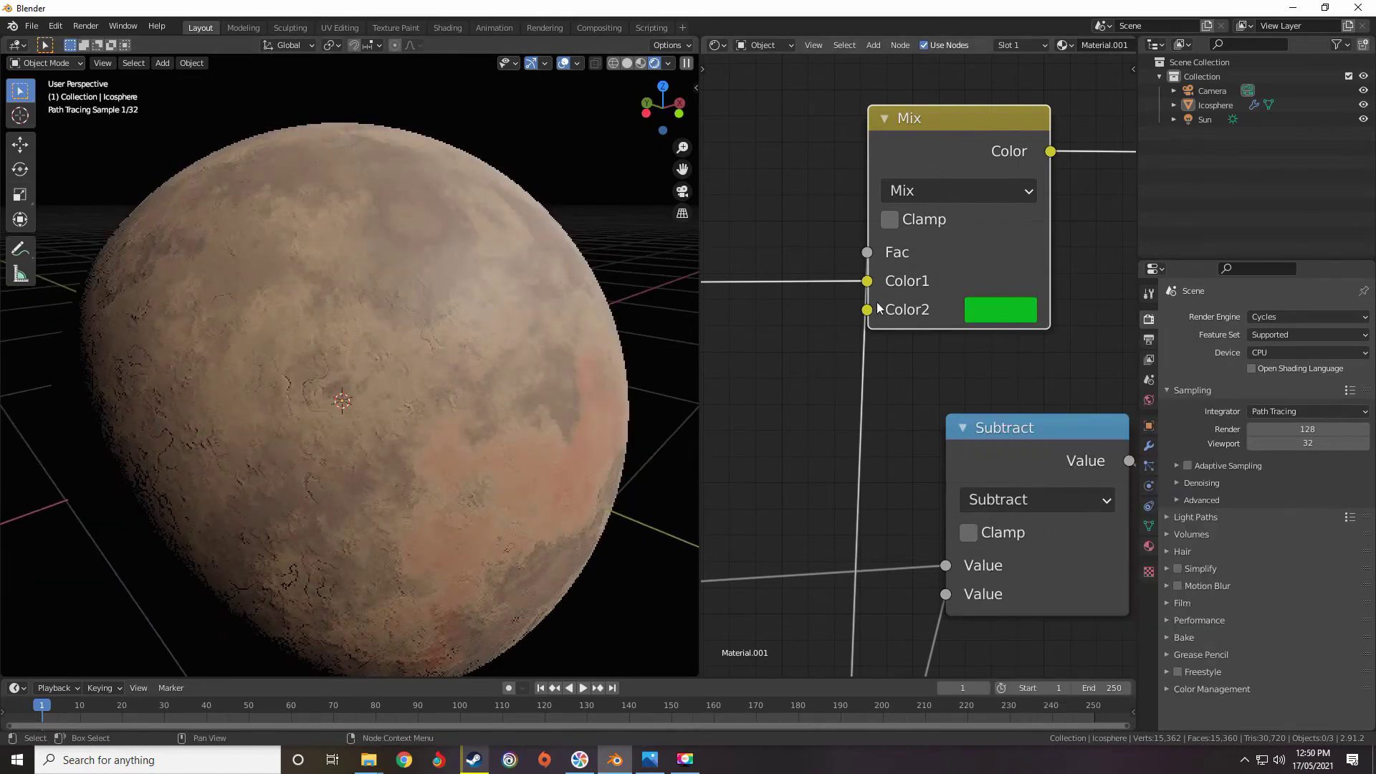
pyautogui.scroll(-4, 919, 364)
pyautogui.moveTo(957, 287); pyautogui.dragTo(1012, 271)
pyautogui.scroll(-5, 945, 282)
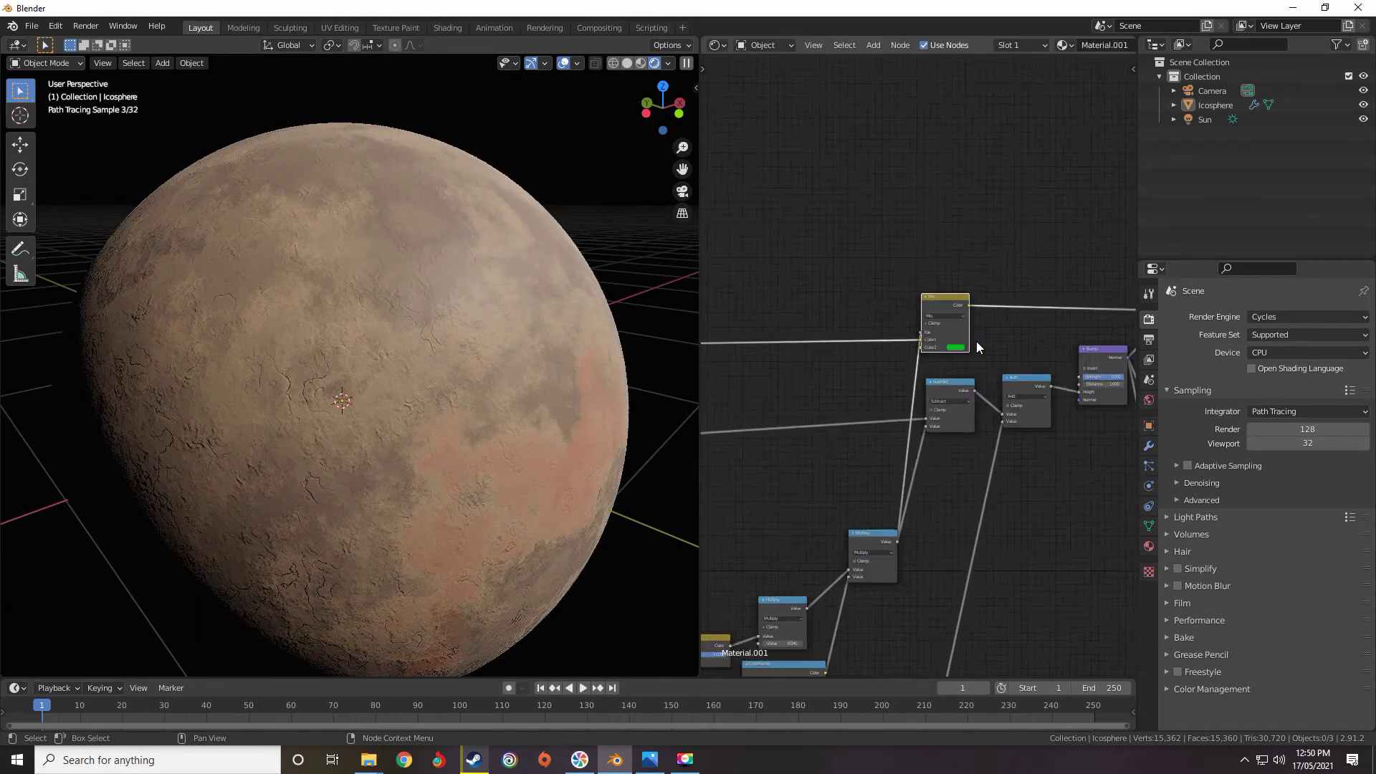
# Duplicate the second wave branch's end ColorRamp and insert the copy between the first branch's final Multiply and the Mix node's Fac.
pyautogui.scroll(1, 931, 351)
pyautogui.moveTo(925, 376); pyautogui.dragTo(964, 280, button='middle')
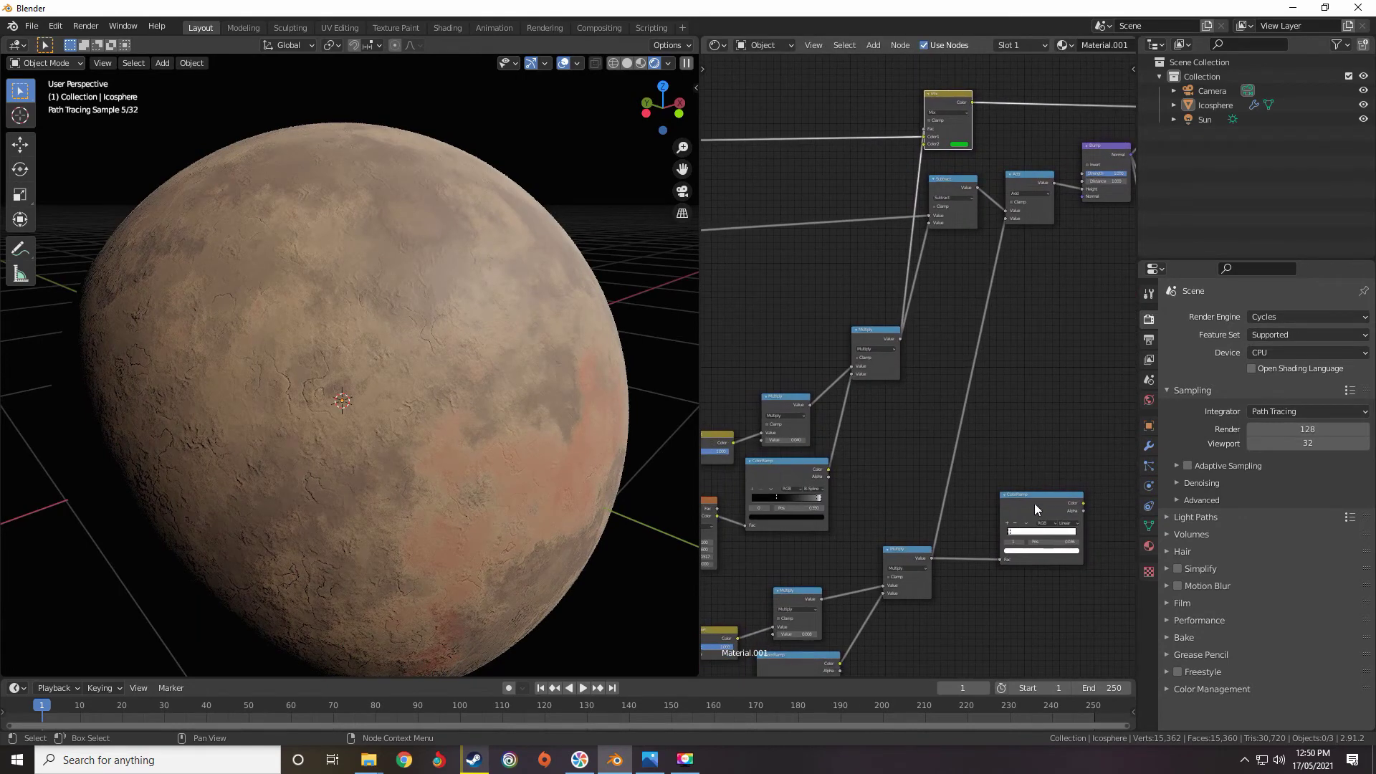
pyautogui.click(1053, 534)
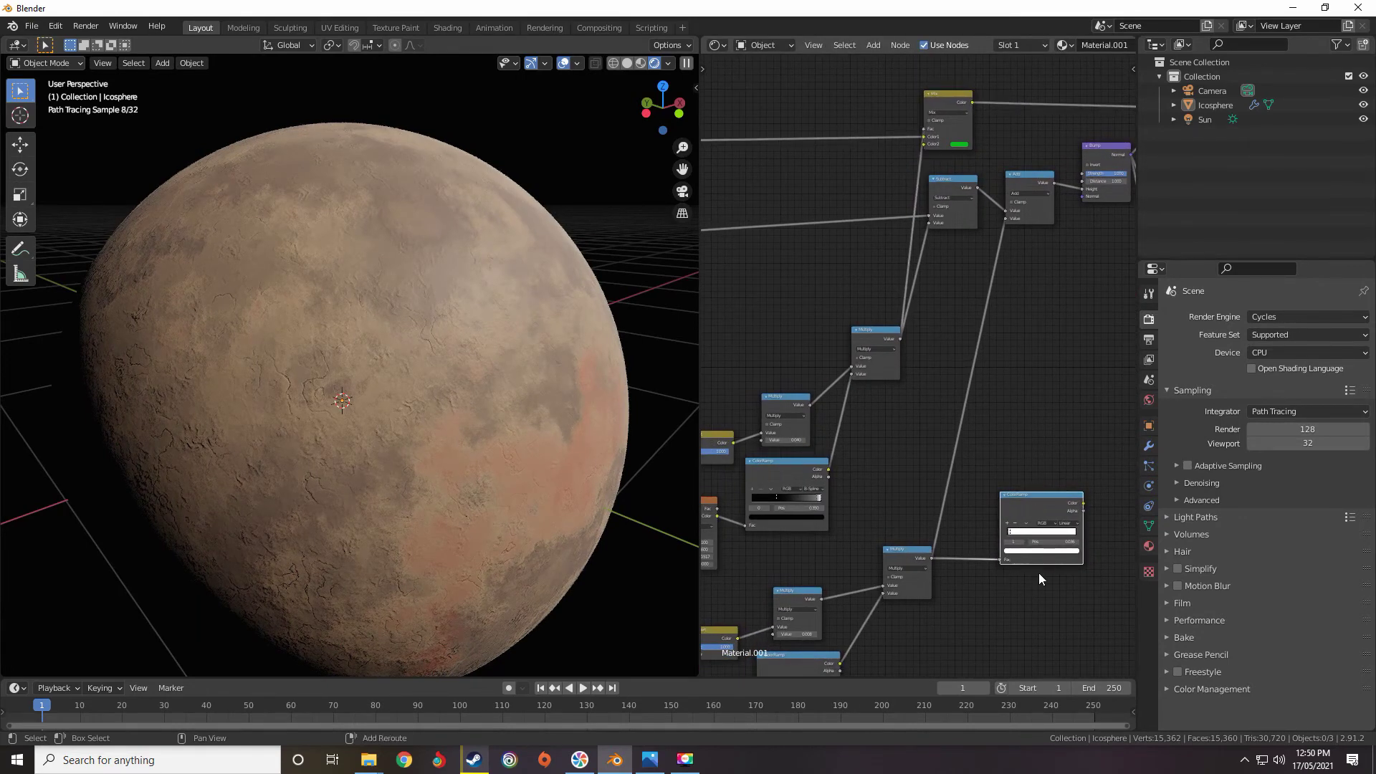
pyautogui.hotkey('shift', 'd')
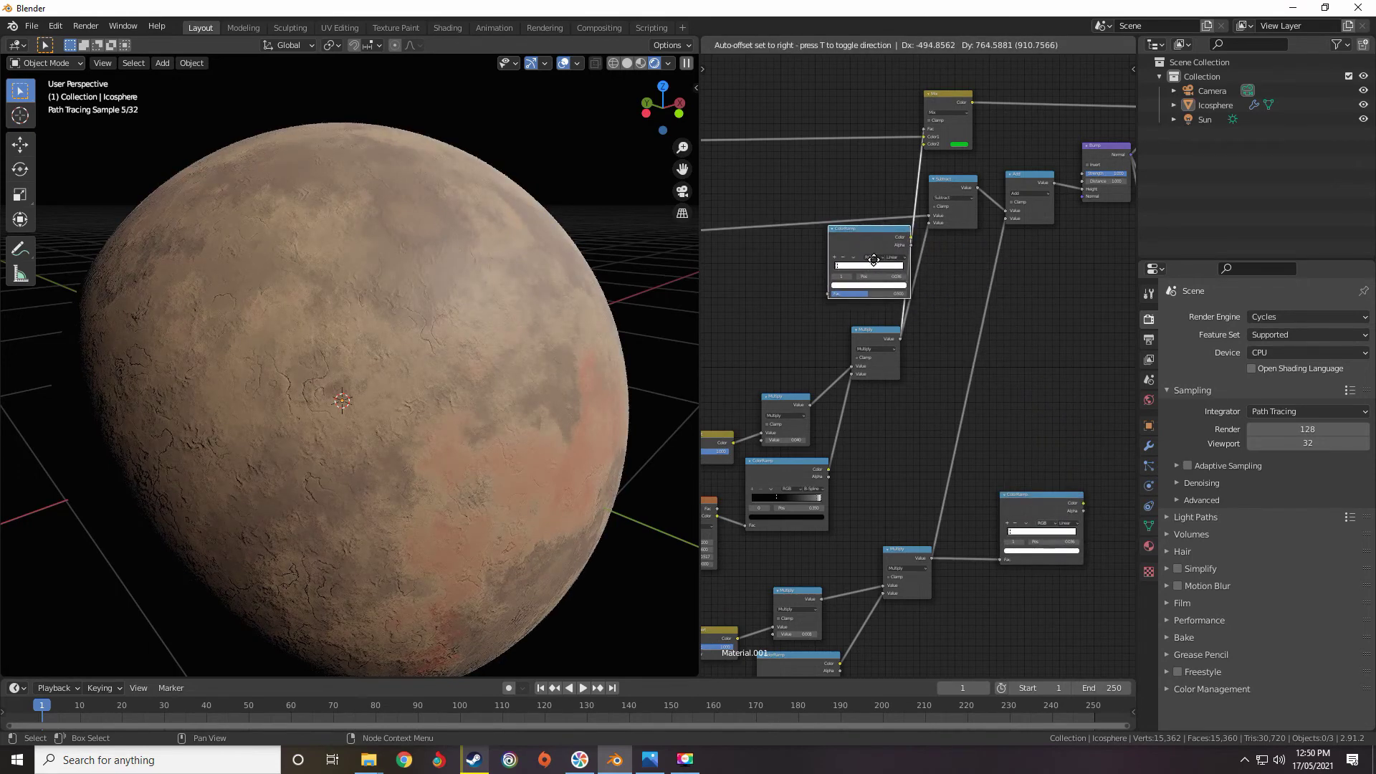
pyautogui.click(874, 263)
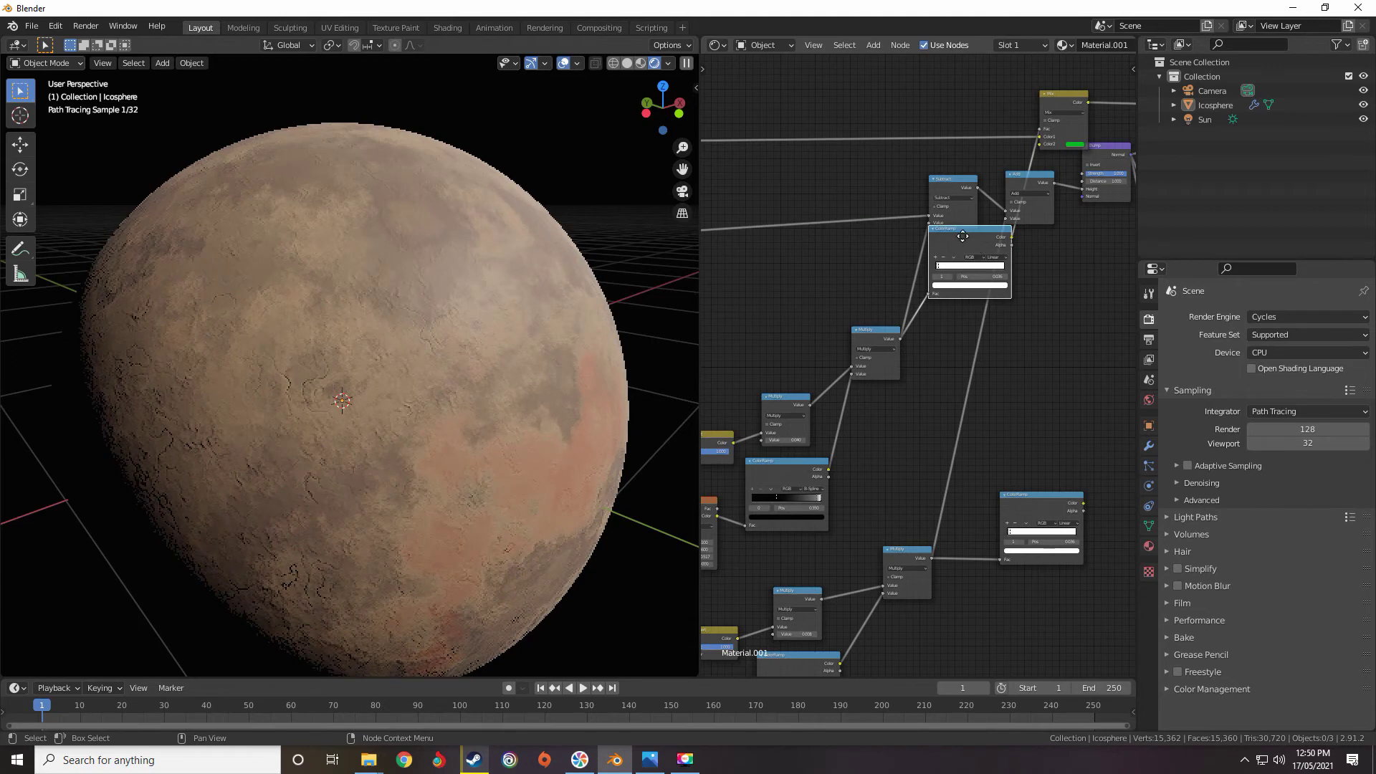
pyautogui.moveTo(962, 235); pyautogui.dragTo(955, 265)
pyautogui.moveTo(876, 335); pyautogui.dragTo(865, 342)
# Link the inserted ColorRamp's Color output to the Material Output's Surface input to preview the crack mask on the planet.
pyautogui.moveTo(1002, 253); pyautogui.dragTo(902, 345, button='middle')
pyautogui.scroll(2, 902, 344)
pyautogui.moveTo(831, 351); pyautogui.dragTo(764, 331)
pyautogui.moveTo(840, 251); pyautogui.dragTo(986, 347, button='middle')
pyautogui.scroll(7, 905, 343)
pyautogui.moveTo(1007, 273); pyautogui.dragTo(942, 277, button='middle')
pyautogui.scroll(4, 944, 278)
pyautogui.moveTo(896, 396); pyautogui.dragTo(944, 175, button='middle')
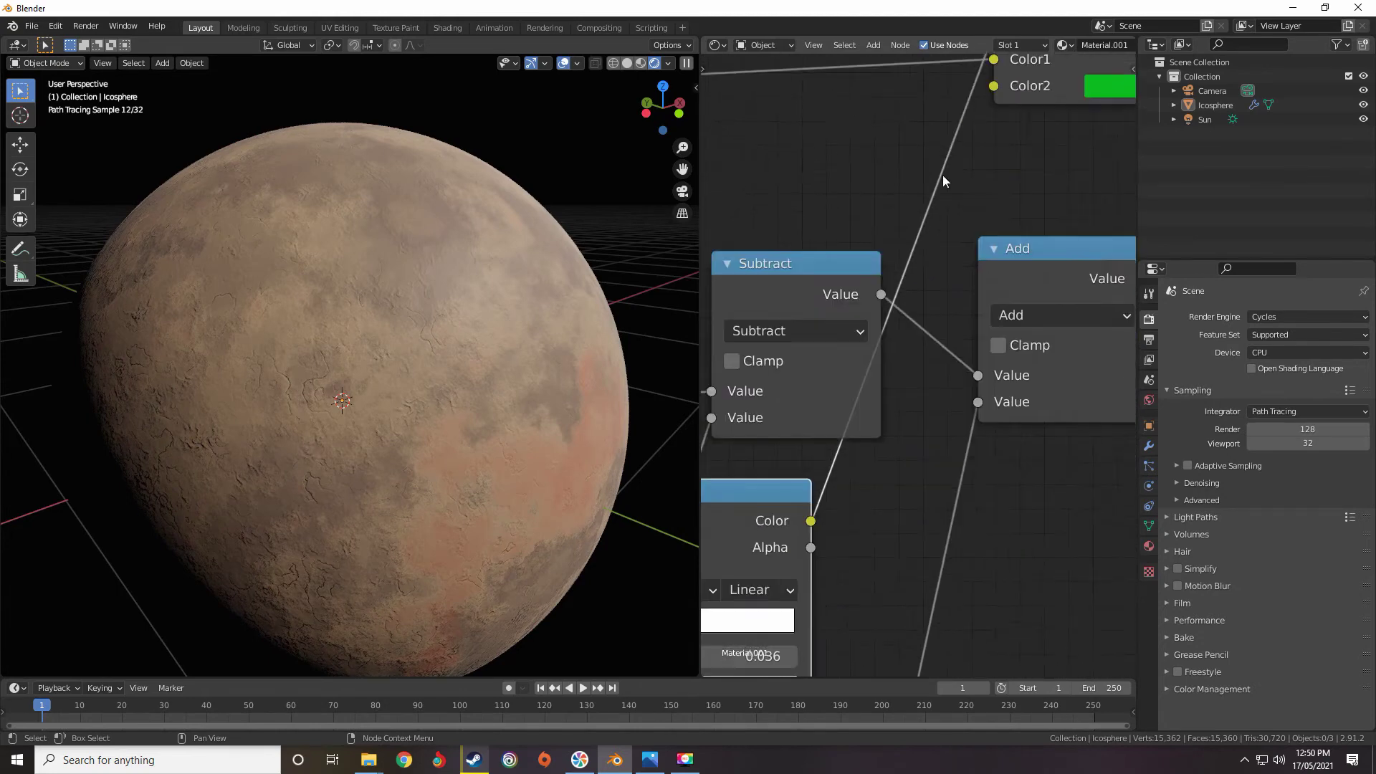
pyautogui.scroll(-9, 917, 350)
pyautogui.moveTo(814, 470); pyautogui.dragTo(853, 443, button='middle')
pyautogui.scroll(-13, 881, 438)
pyautogui.moveTo(965, 443); pyautogui.dragTo(990, 397, button='middle')
pyautogui.scroll(-3, 831, 424)
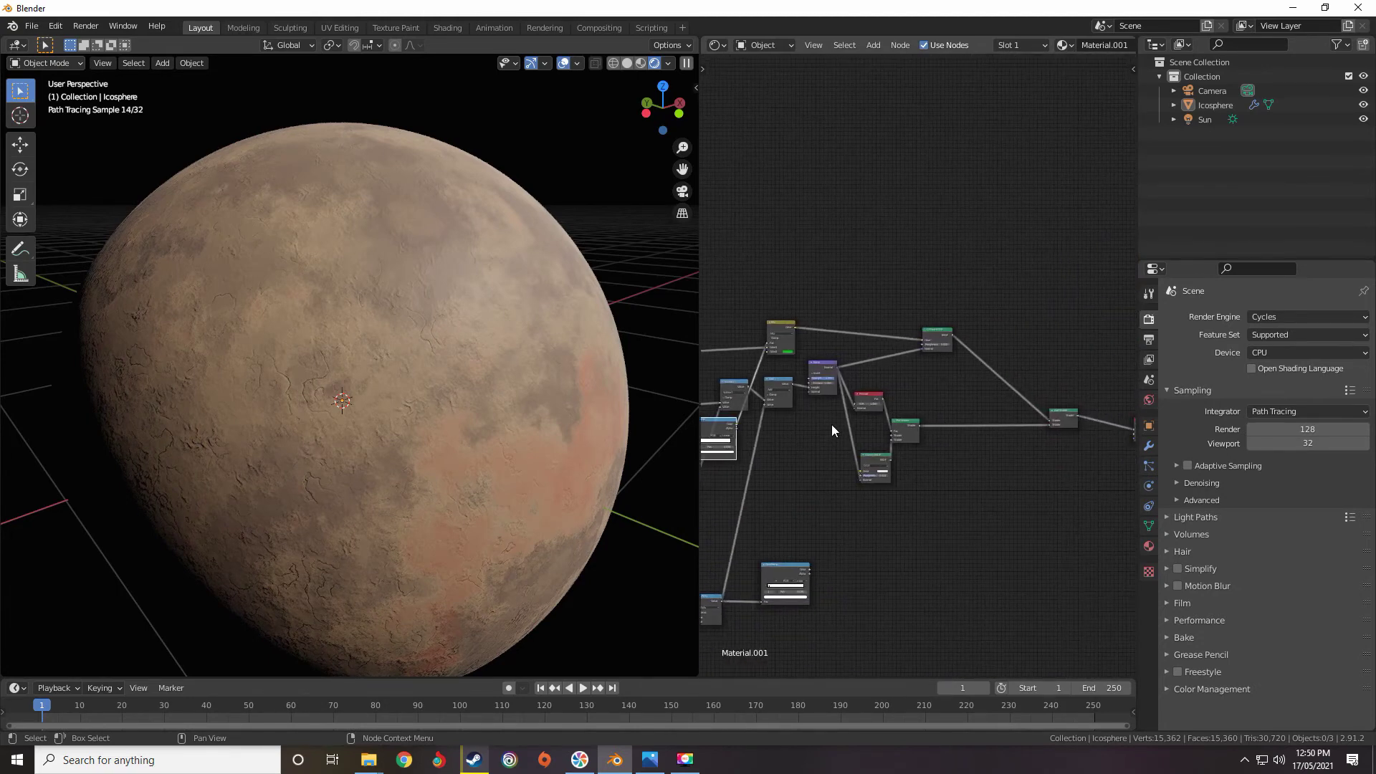
pyautogui.moveTo(716, 411); pyautogui.dragTo(1009, 416)
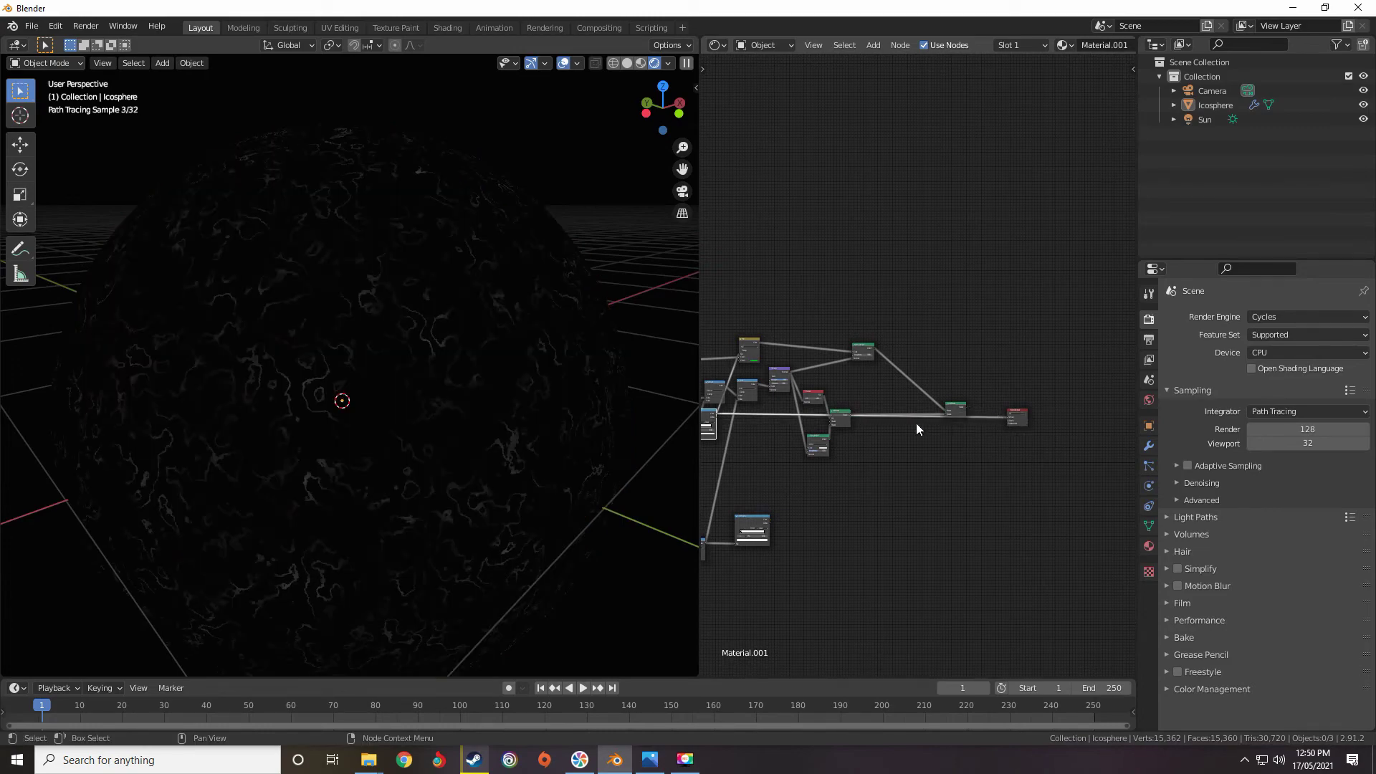
# Move the white stop of the inserted ColorRamp to position 0.018.
pyautogui.scroll(5, 916, 423)
pyautogui.scroll(6, 900, 383)
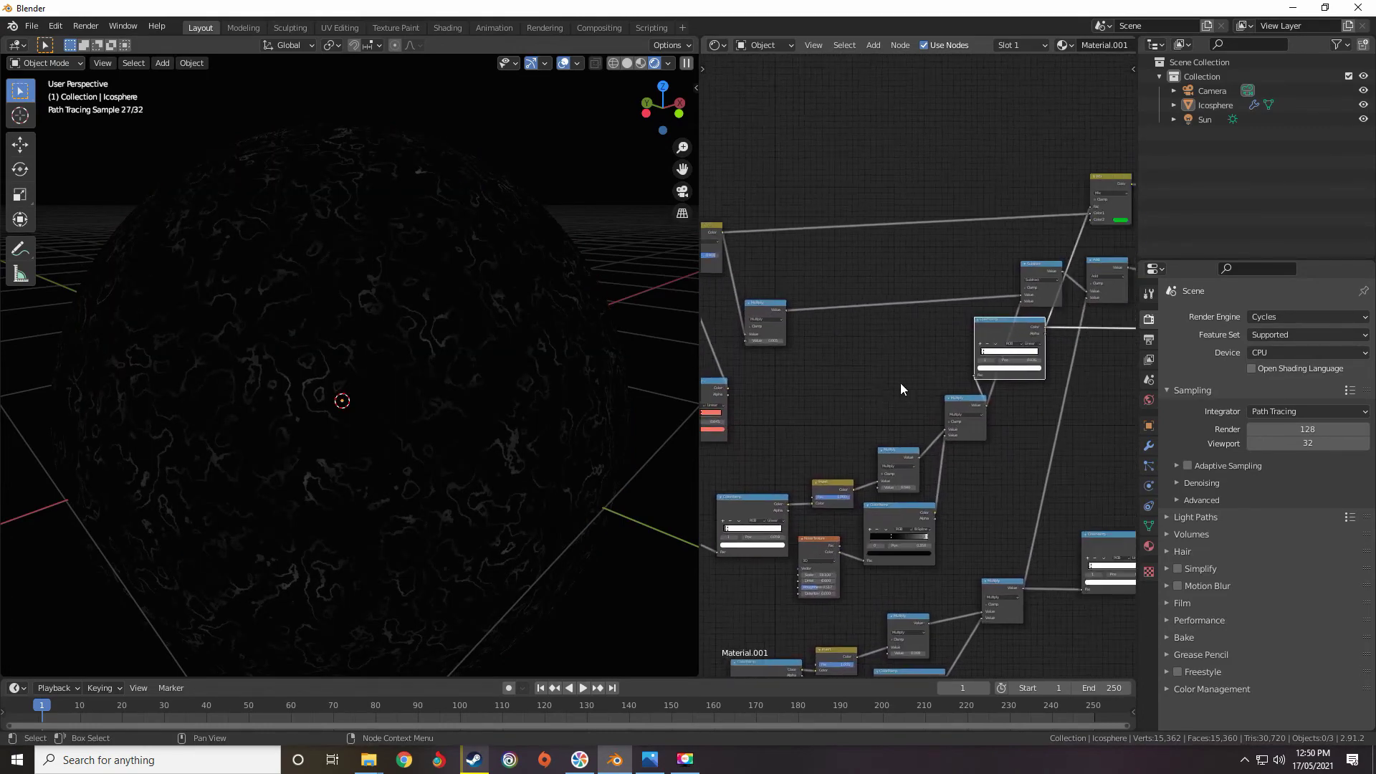
pyautogui.scroll(3, 908, 351)
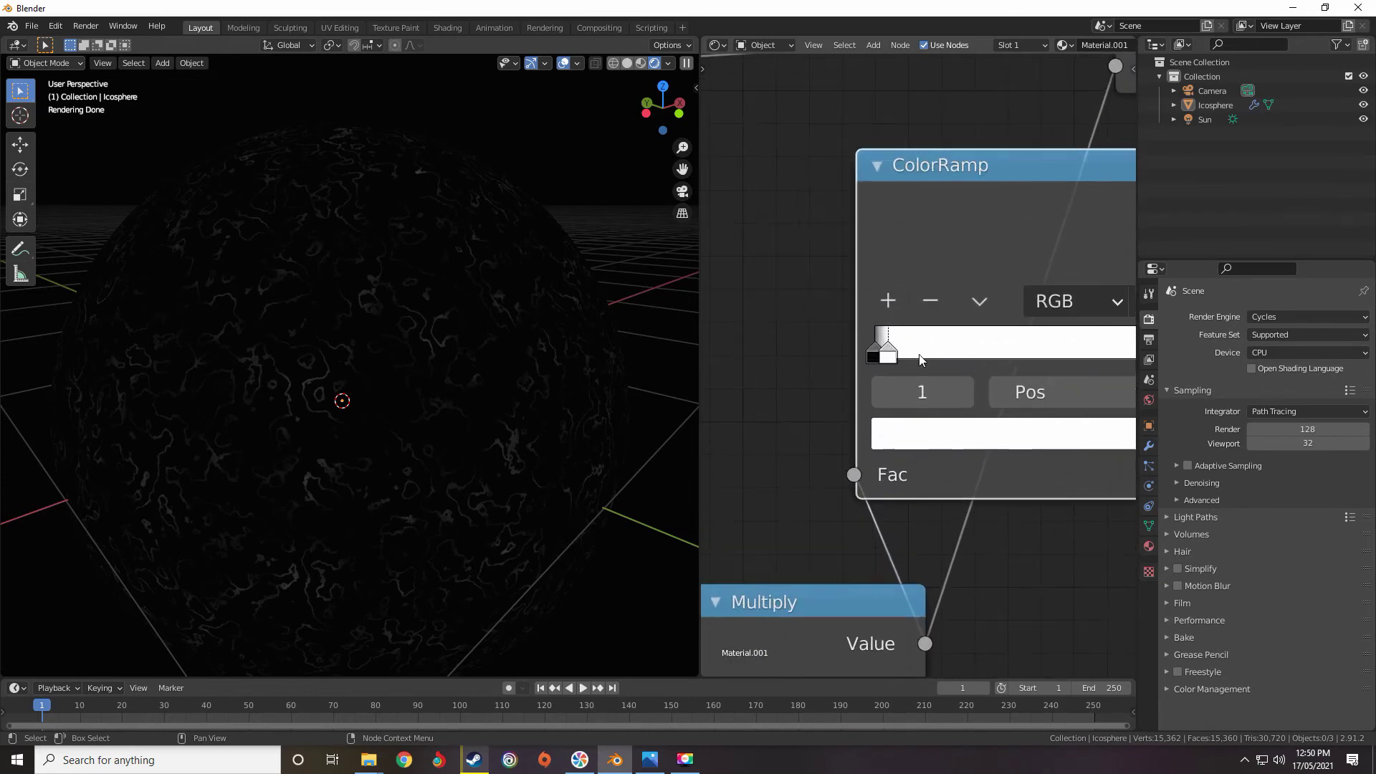
pyautogui.scroll(-10, 936, 407)
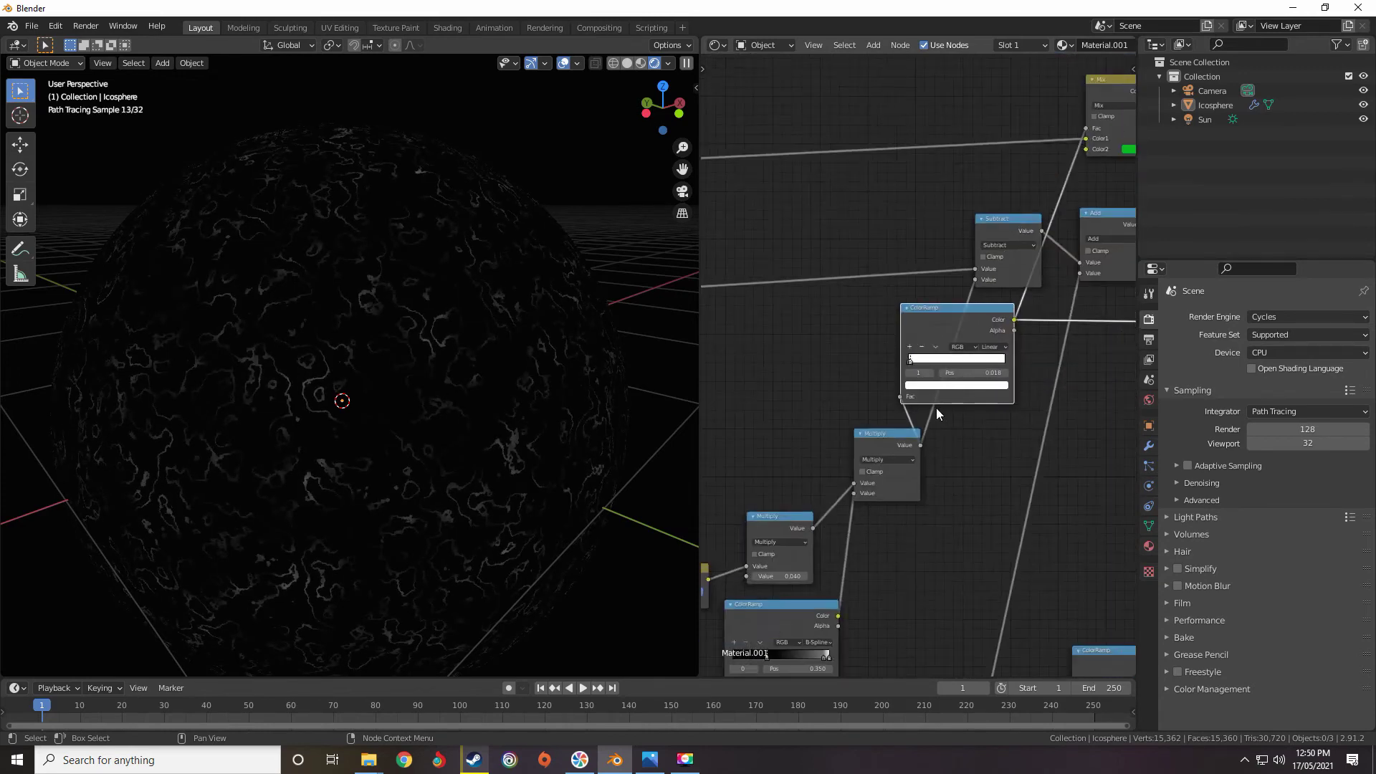
pyautogui.scroll(8, 853, 372)
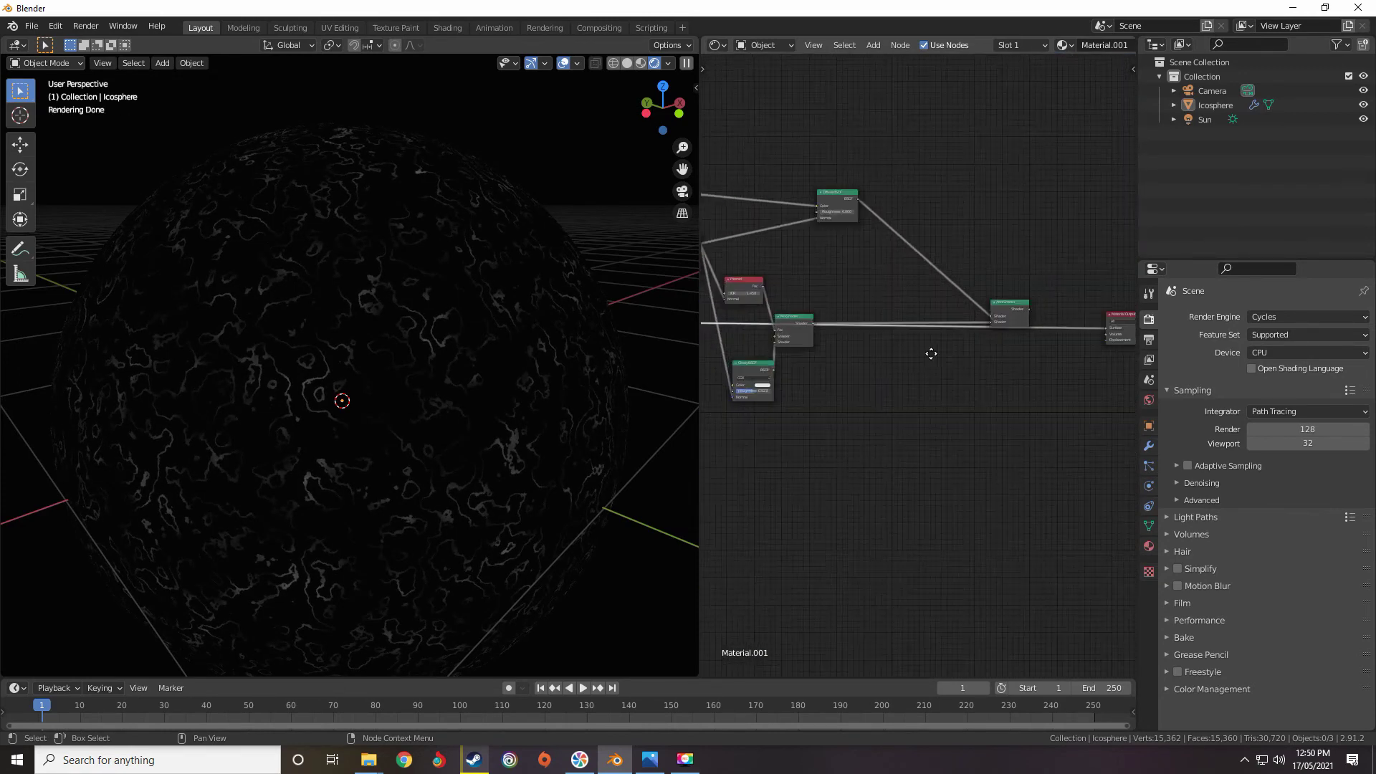
# Reconnect the final shader node's output to the Material Output's Surface input in place of the ColorRamp preview.
pyautogui.scroll(-11, 832, 363)
pyautogui.moveTo(852, 359); pyautogui.dragTo(1015, 369, button='middle')
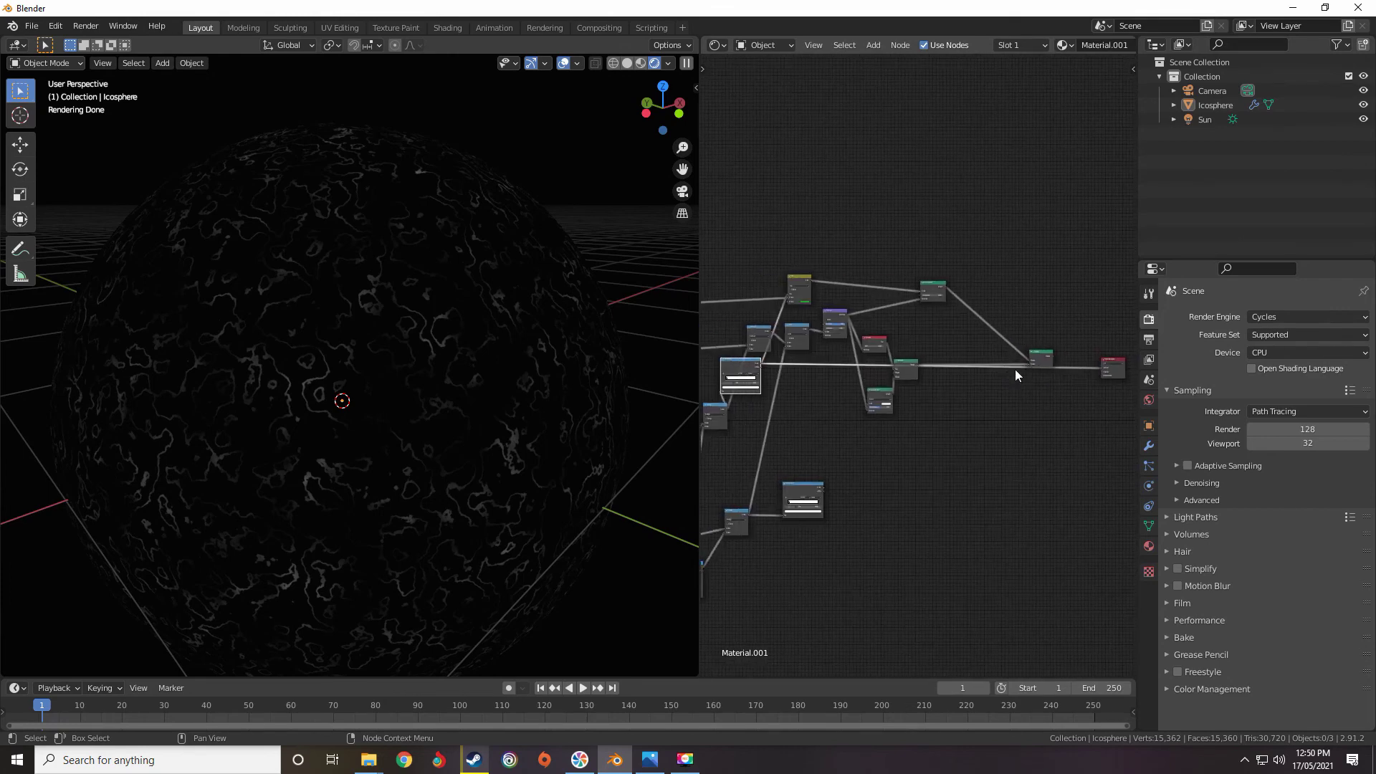
pyautogui.scroll(1, 1064, 360)
pyautogui.moveTo(1065, 362); pyautogui.dragTo(1117, 367)
pyautogui.moveTo(1055, 364); pyautogui.dragTo(931, 364, button='middle')
pyautogui.scroll(11, 931, 364)
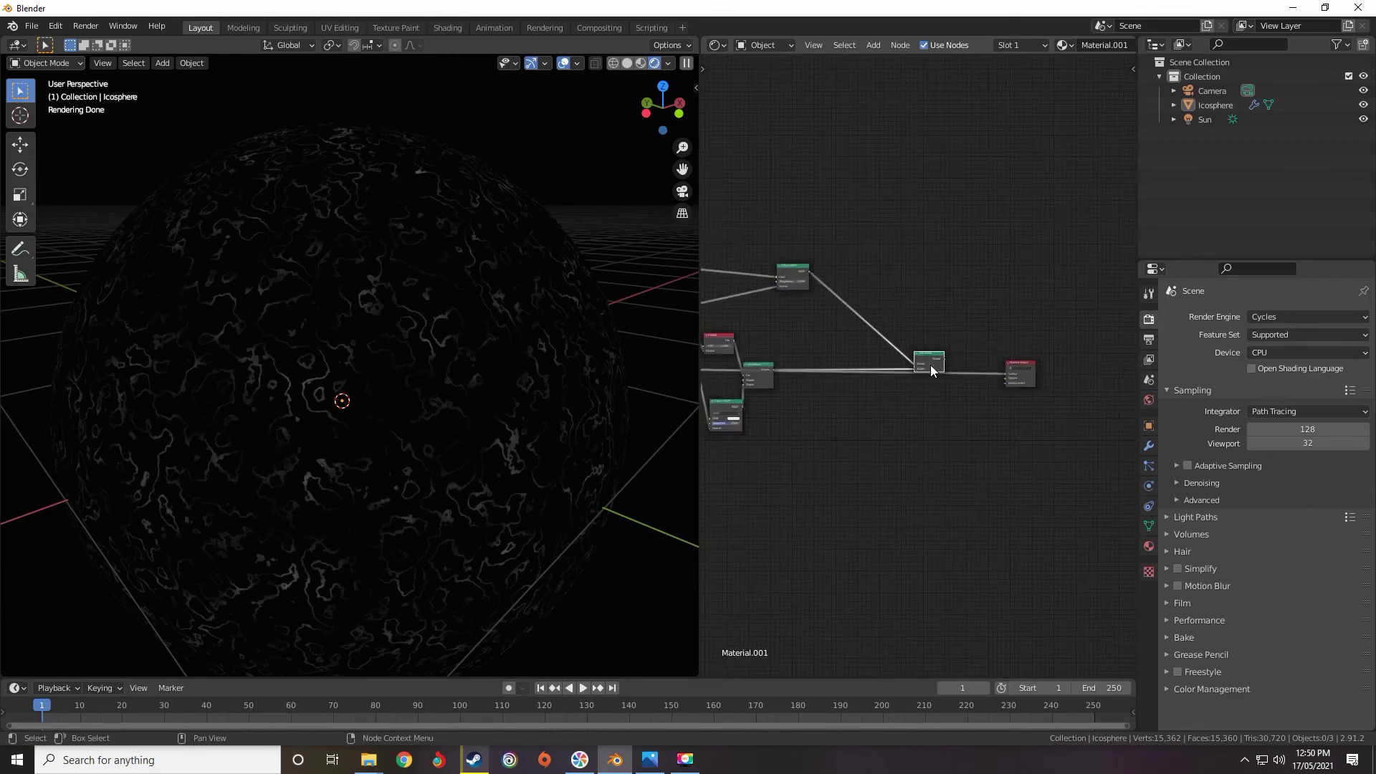
pyautogui.moveTo(972, 352); pyautogui.dragTo(1096, 382)
pyautogui.scroll(-12, 896, 399)
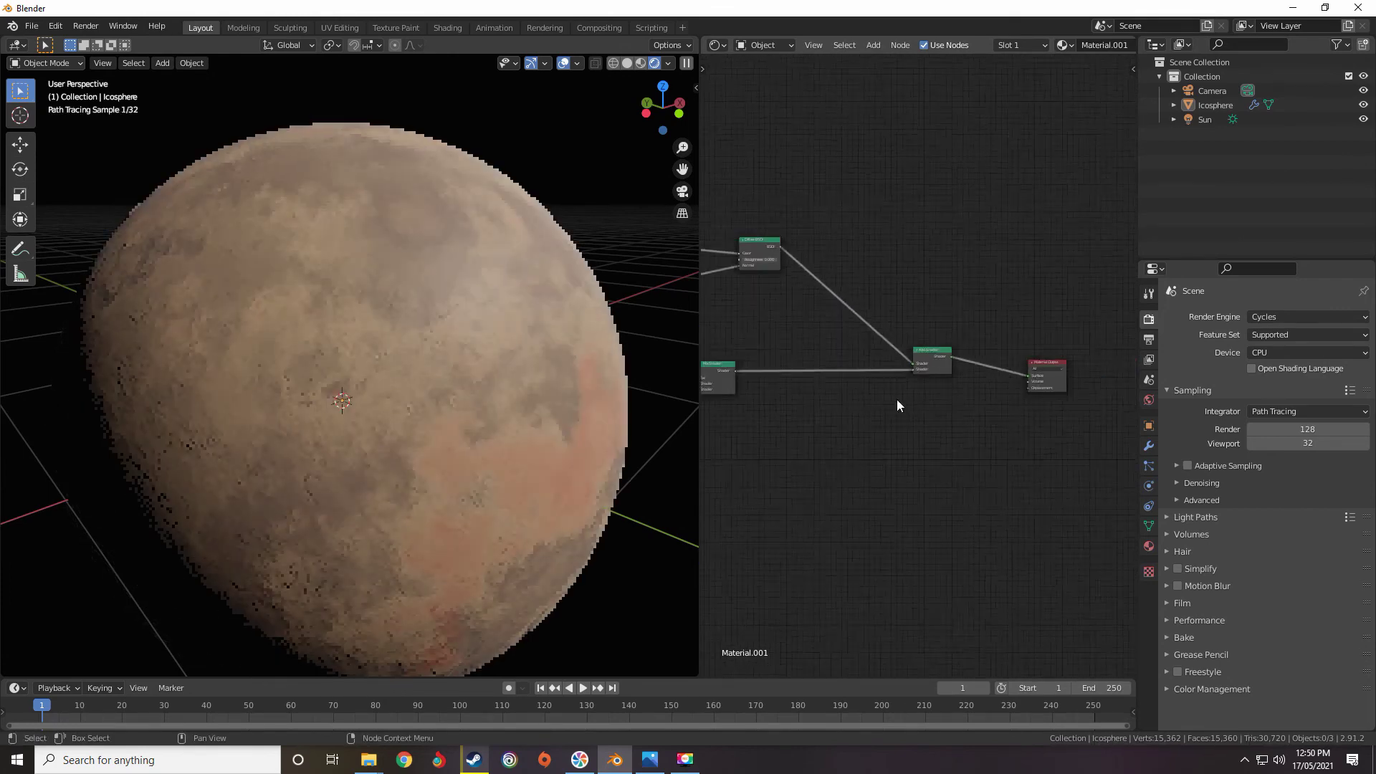
# Shift the Mix node slightly and raise its green Color2 to full brightness.
pyautogui.moveTo(835, 419); pyautogui.dragTo(1005, 375, button='middle')
pyautogui.scroll(13, 1061, 363)
pyautogui.moveTo(849, 351); pyautogui.dragTo(932, 451, button='middle')
pyautogui.moveTo(916, 444); pyautogui.dragTo(944, 473)
pyautogui.moveTo(982, 357); pyautogui.dragTo(845, 489, button='middle')
pyautogui.scroll(10, 846, 490)
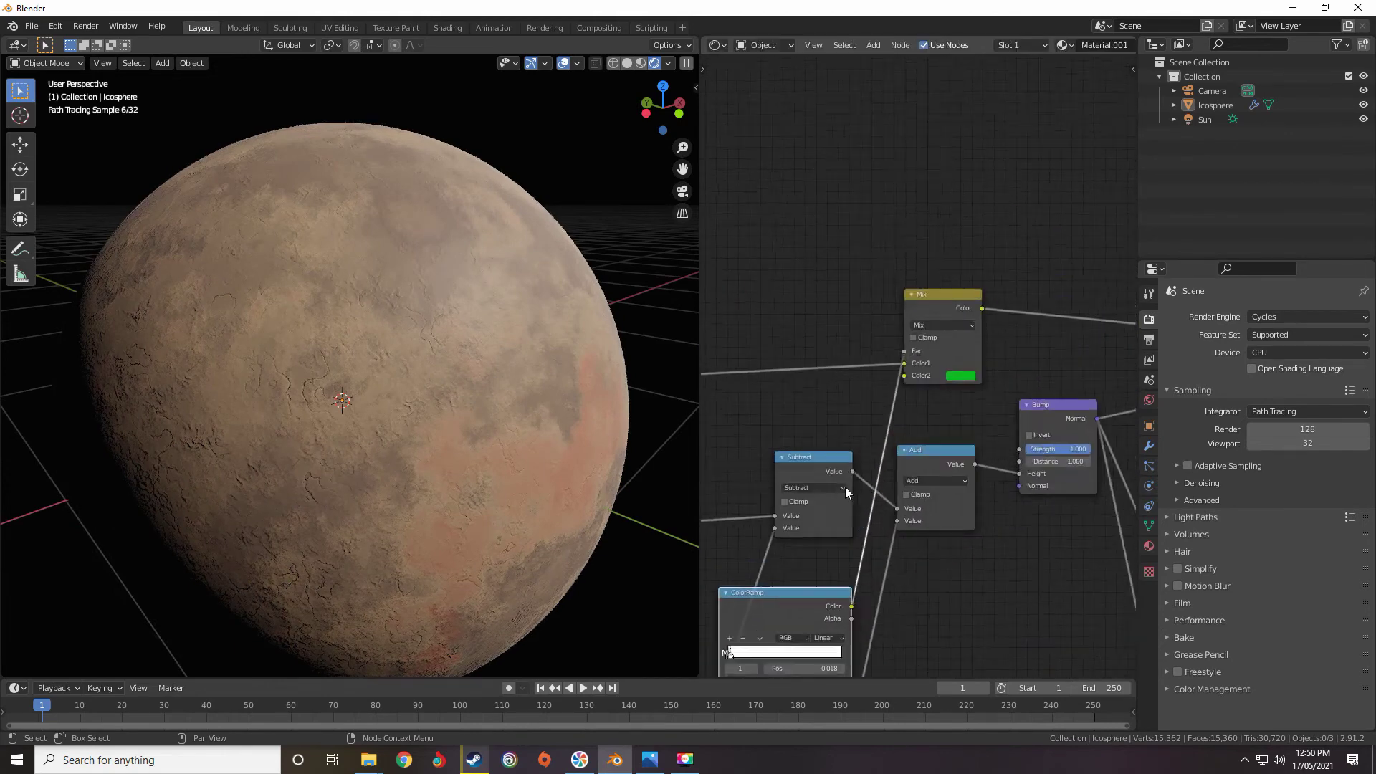
pyautogui.moveTo(939, 382); pyautogui.dragTo(969, 413)
pyautogui.scroll(3, 500, 423)
pyautogui.scroll(-4, 946, 405)
pyautogui.moveTo(962, 432); pyautogui.dragTo(998, 347, button='middle')
pyautogui.scroll(2, 1009, 355)
pyautogui.click(1051, 303)
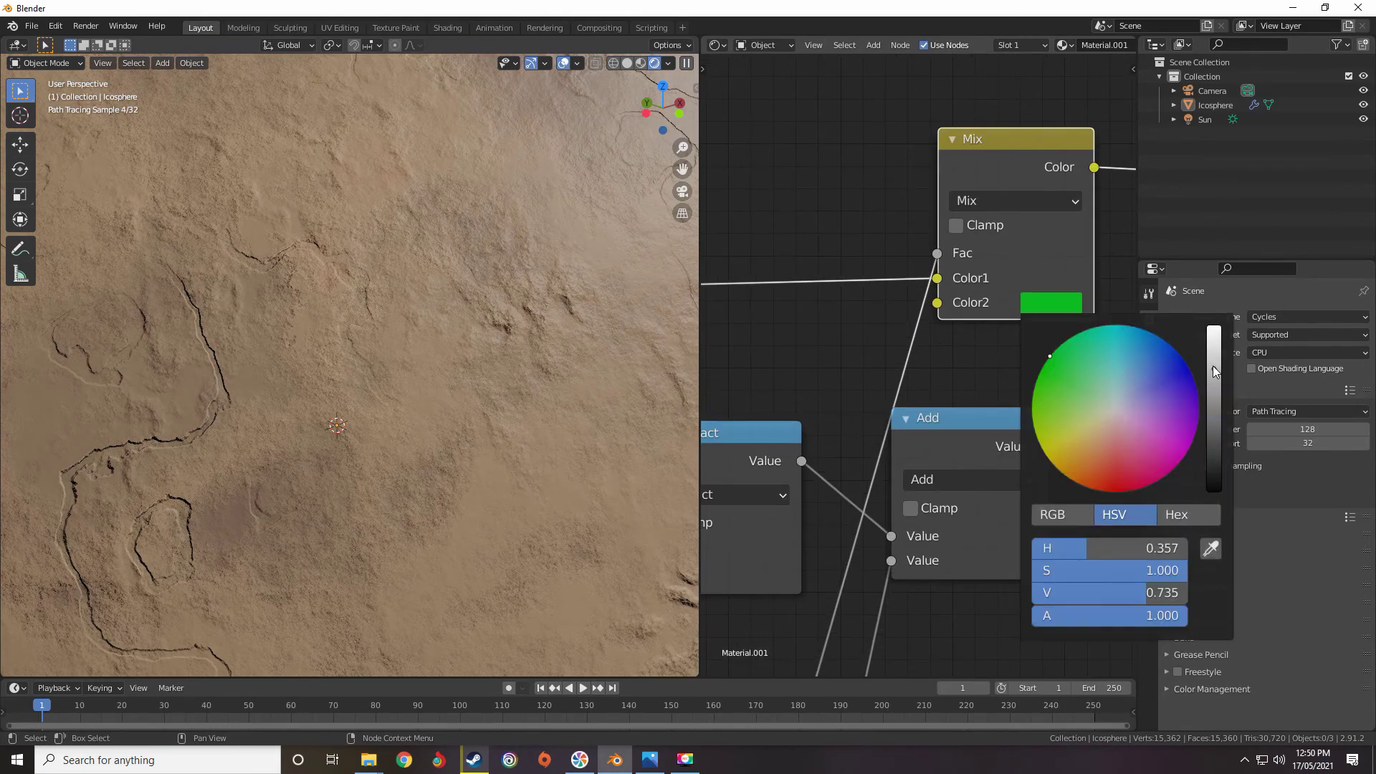
pyautogui.moveTo(1215, 347)
pyautogui.mouseDown()
pyautogui.moveTo(1215, 491)
pyautogui.moveTo(1222, 326)
pyautogui.mouseUp()
# Set the white stop of the ColorRamp feeding the Mix node's Fac to position 0.005.
pyautogui.scroll(-3, 954, 609)
pyautogui.moveTo(953, 609); pyautogui.dragTo(1007, 387, button='middle')
pyautogui.moveTo(903, 552); pyautogui.dragTo(1069, 385, button='middle')
pyautogui.scroll(5, 912, 383)
pyautogui.scroll(3, 835, 405)
pyautogui.moveTo(835, 404); pyautogui.dragTo(943, 413, button='middle')
pyautogui.moveTo(943, 405); pyautogui.dragTo(939, 405)
pyautogui.scroll(-4, 896, 385)
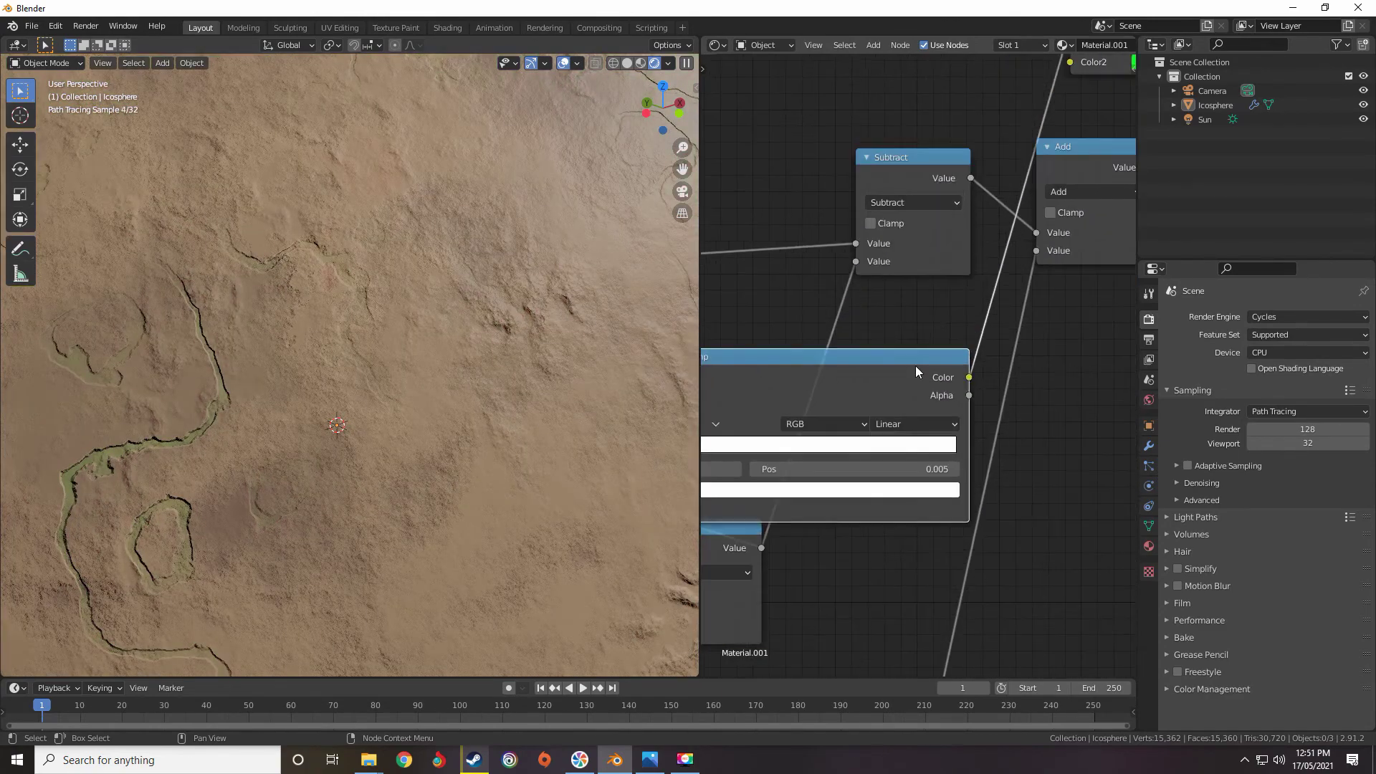
# Insert a Math node set to Multiply into the link from the ColorRamp's Color output to the Mix node's Fac.
pyautogui.hotkey('shift', 'a')
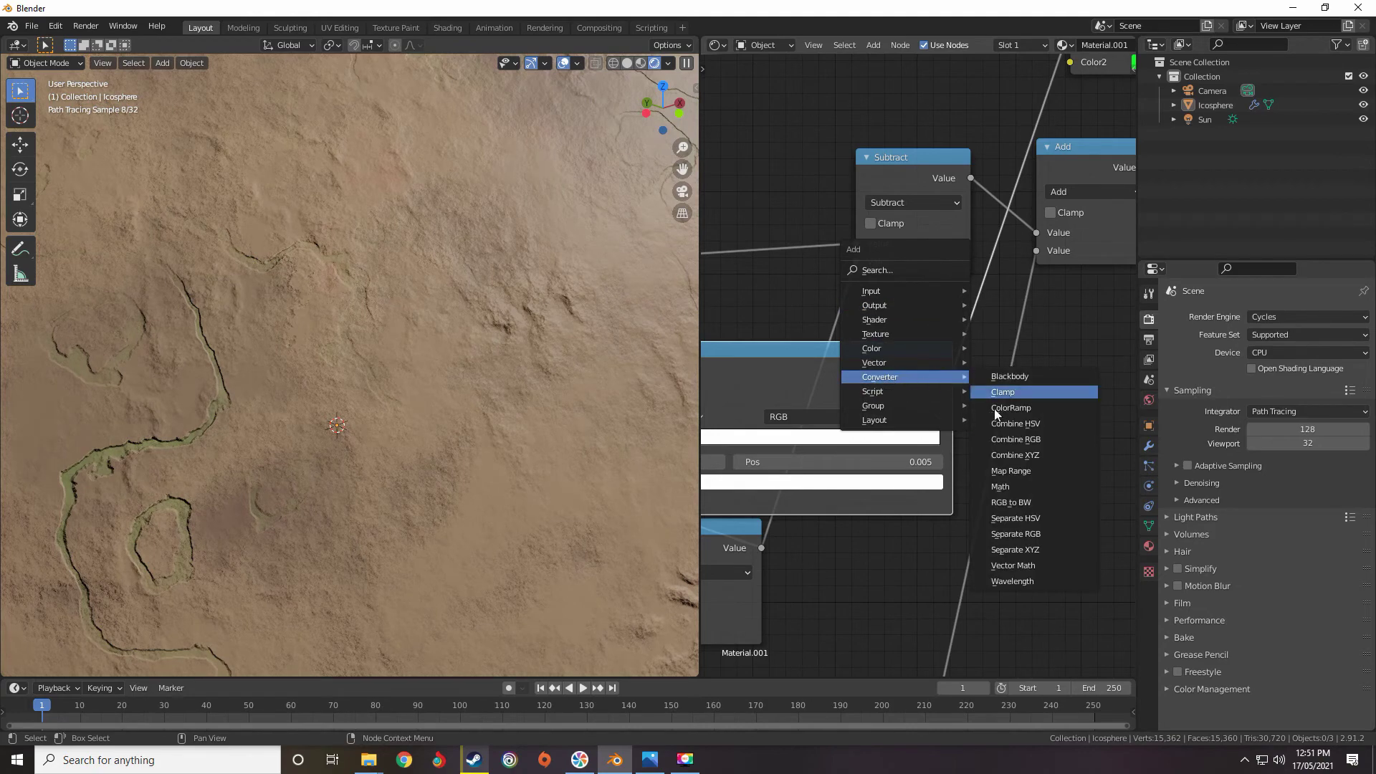
pyautogui.click(1011, 487)
pyautogui.click(929, 293)
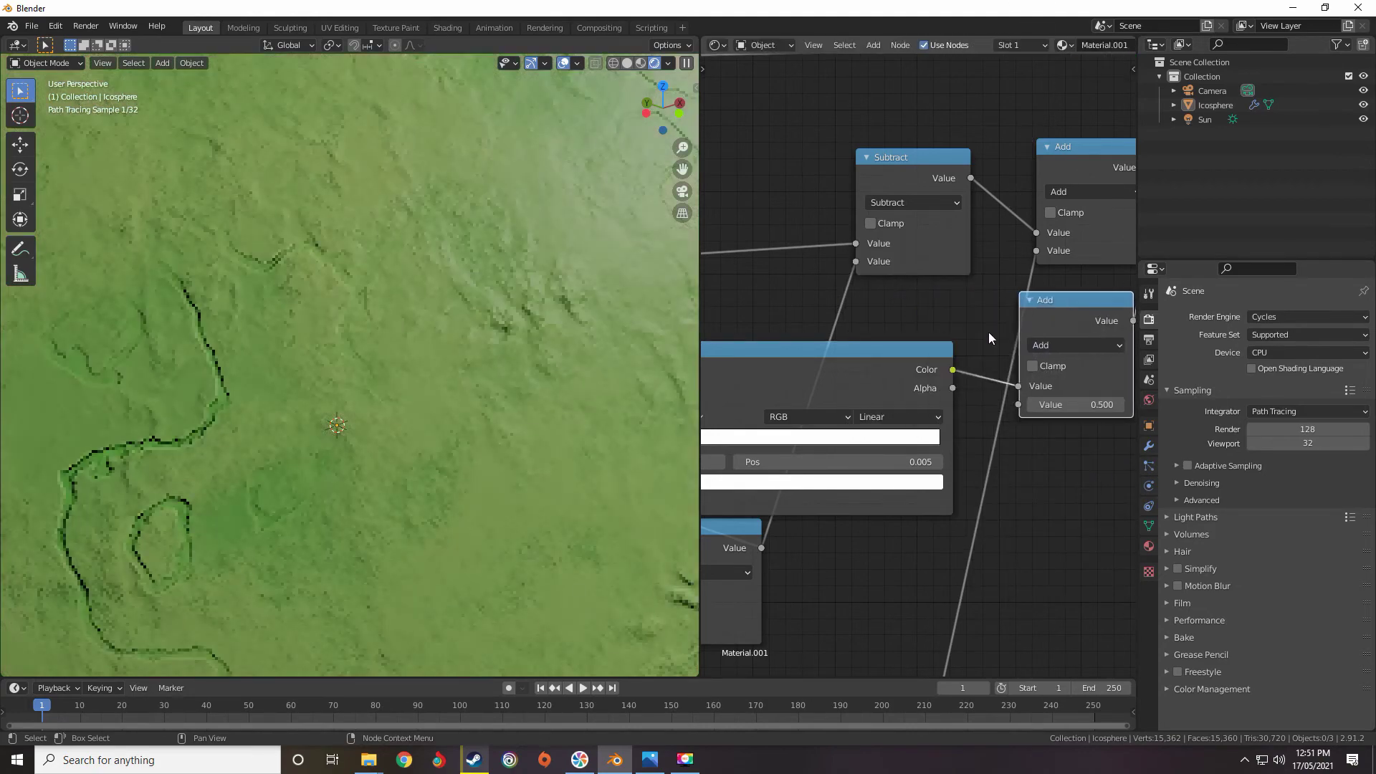
pyautogui.moveTo(1003, 334); pyautogui.dragTo(823, 353, button='middle')
pyautogui.scroll(1, 860, 362)
pyautogui.click(886, 365)
pyautogui.click(383, 462)
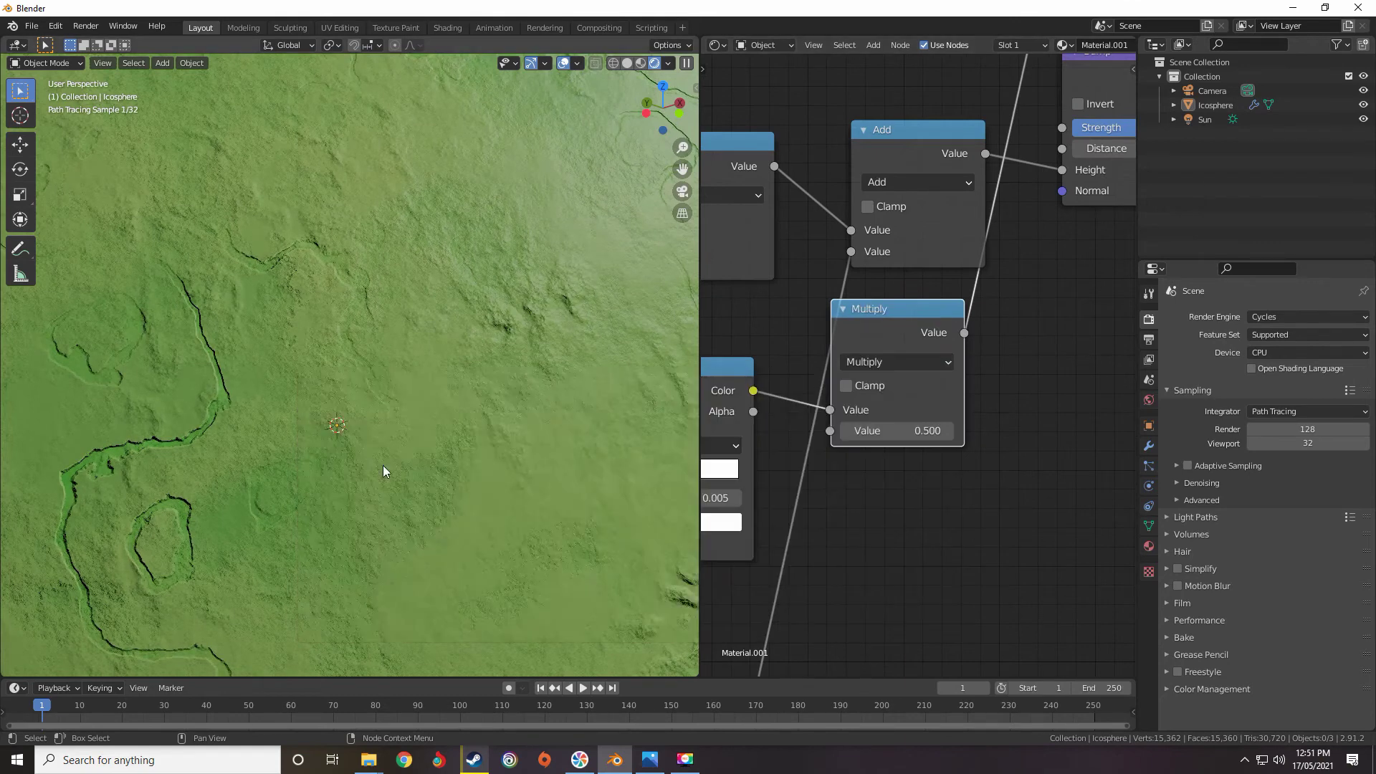
# Set the new Multiply node's value to 4.500 and check the strengthened crack color across the planet.
pyautogui.moveTo(897, 430); pyautogui.dragTo(910, 431)
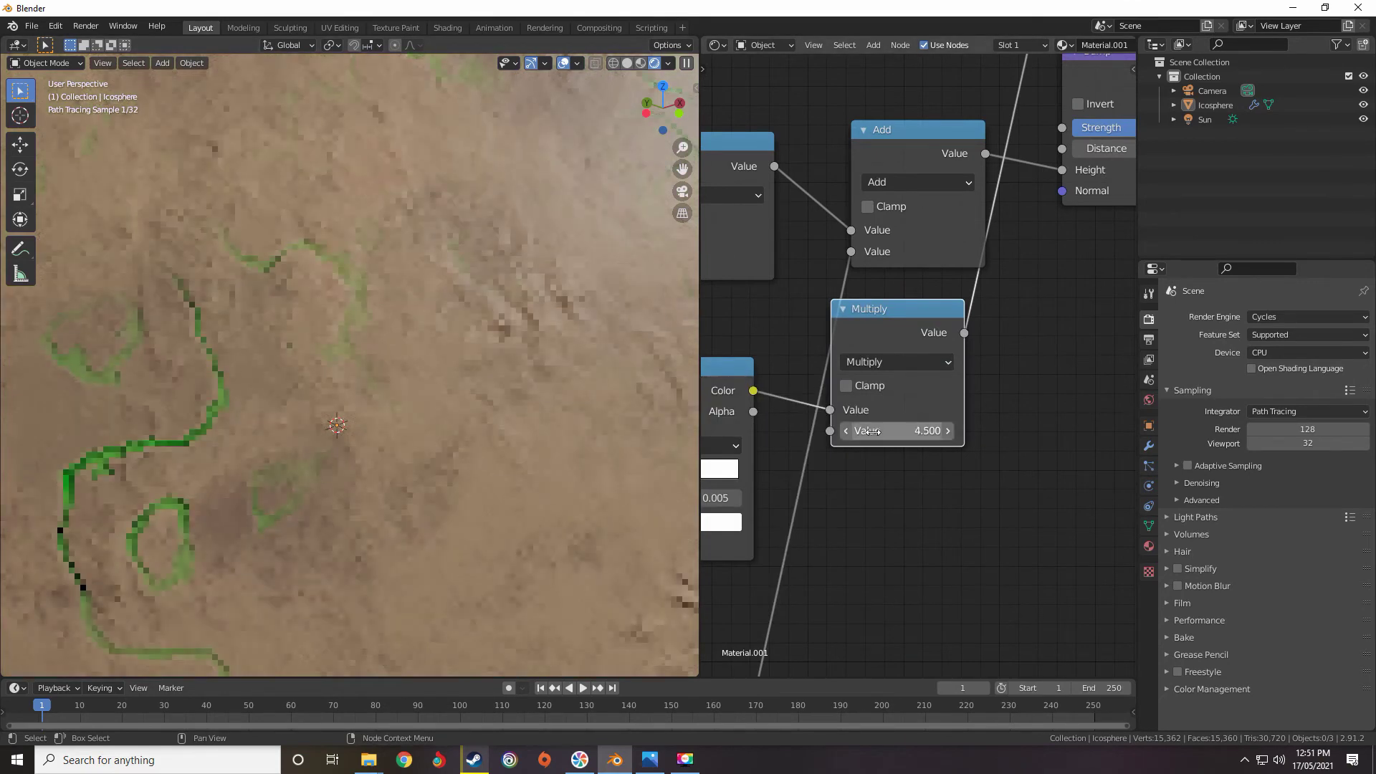
pyautogui.scroll(-5, 481, 470)
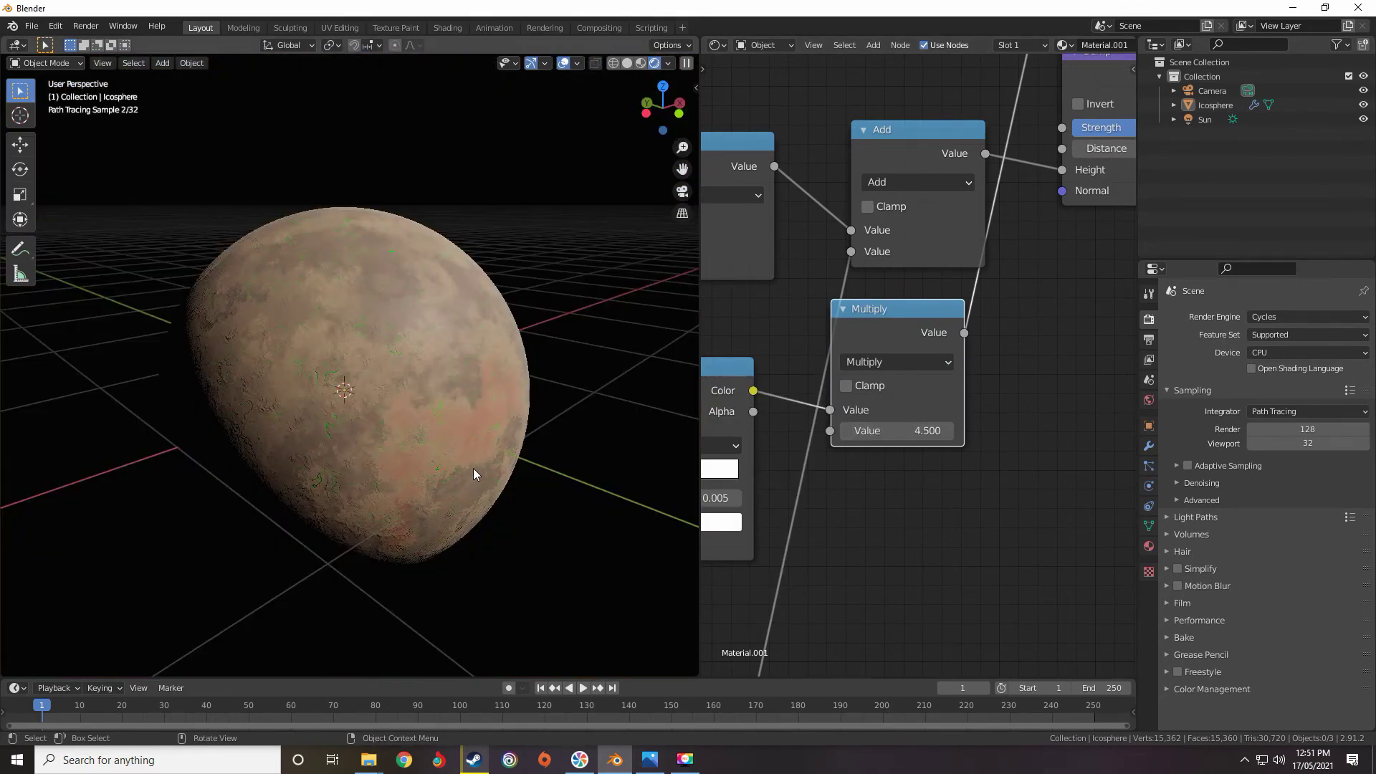
pyautogui.scroll(5, 470, 470)
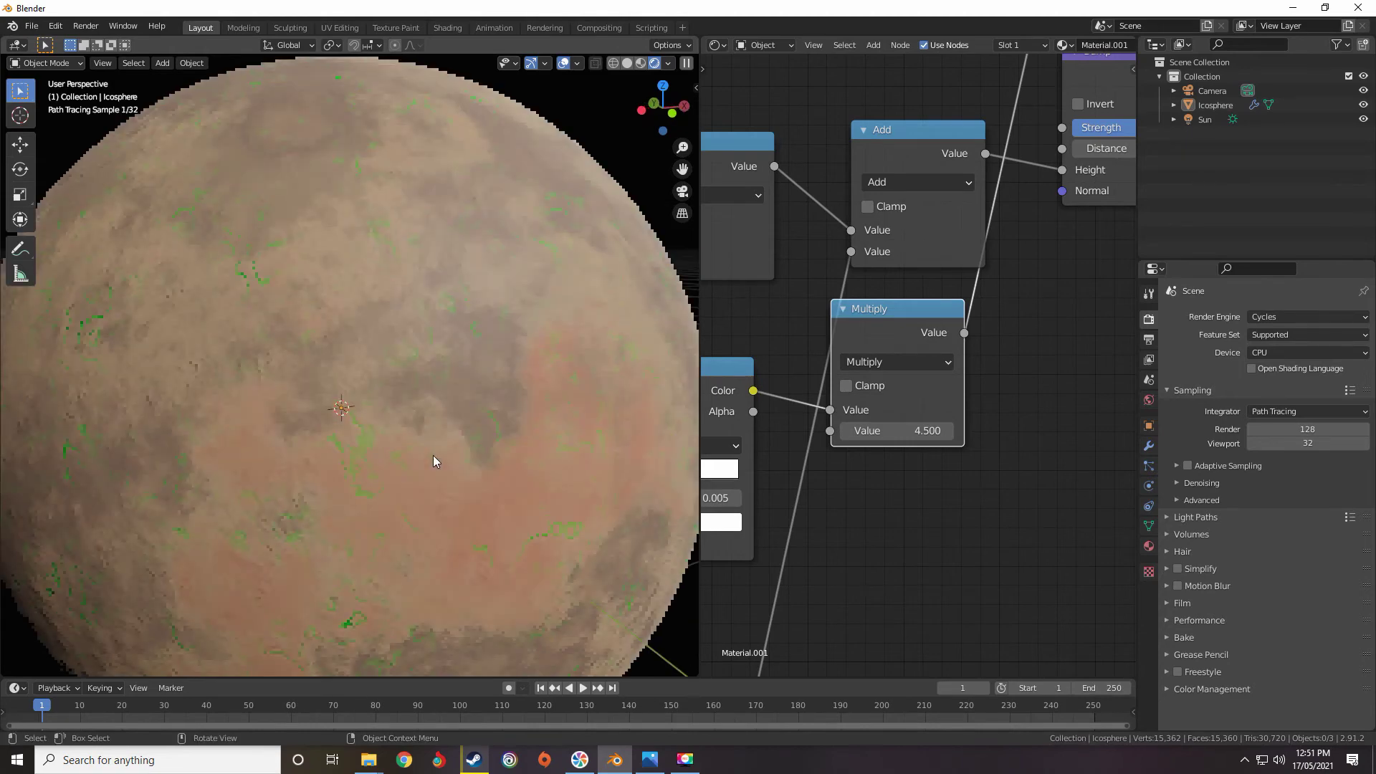
pyautogui.moveTo(501, 470); pyautogui.dragTo(545, 455, button='middle')
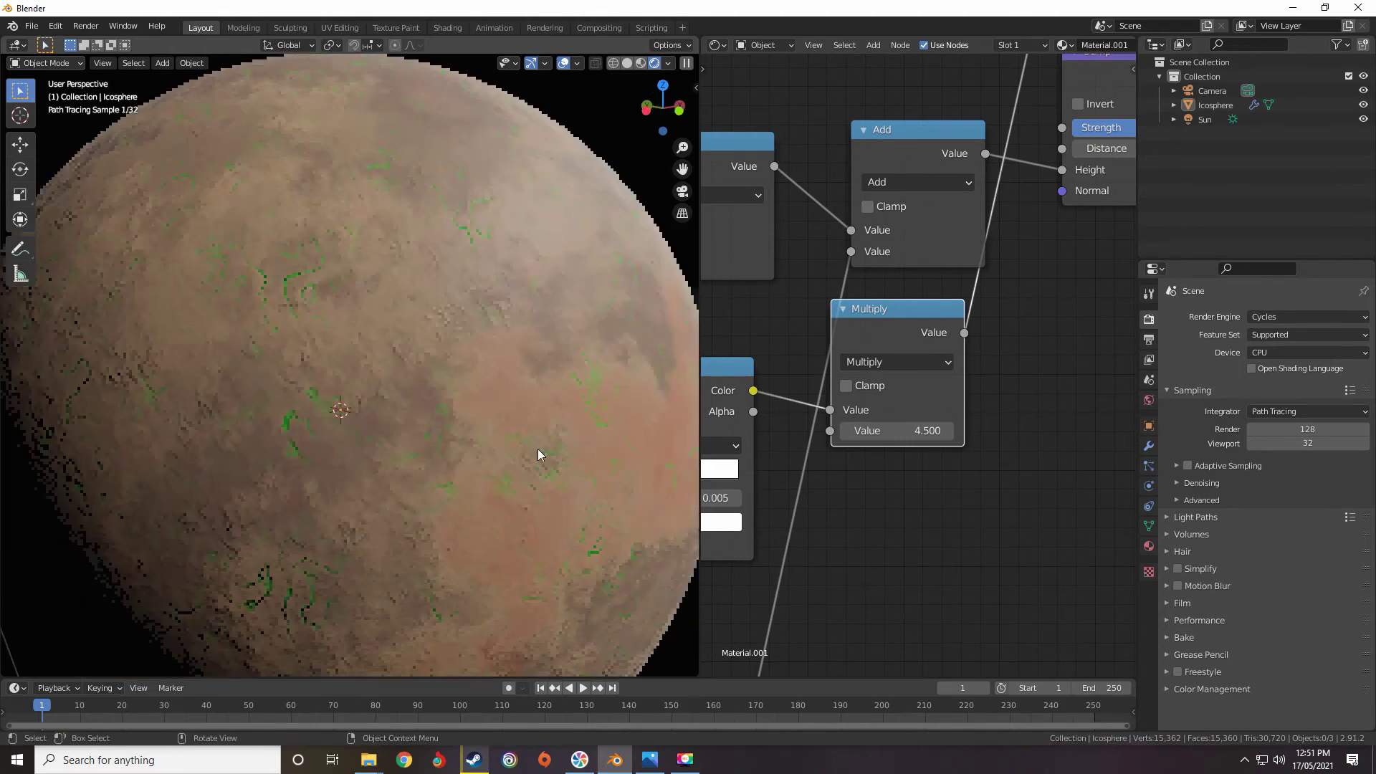
# Try red, salmon and brown tones for the Mix node's Color2 and settle on a muted brownish grey.
pyautogui.scroll(-1, 932, 313)
pyautogui.scroll(-1, 932, 314)
pyautogui.moveTo(994, 187); pyautogui.dragTo(960, 403, button='middle')
pyautogui.scroll(2, 892, 387)
pyautogui.scroll(-1, 891, 387)
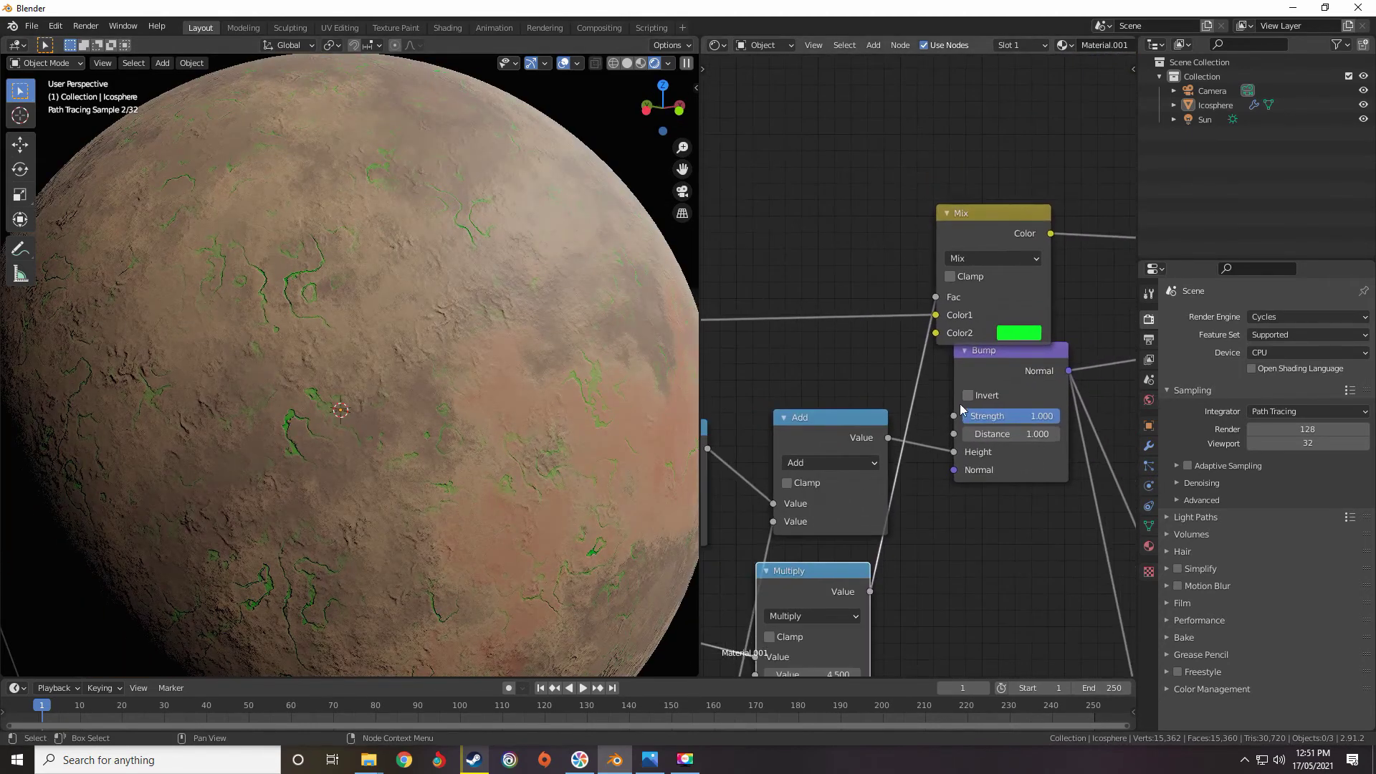
pyautogui.moveTo(975, 335); pyautogui.dragTo(896, 394, button='middle')
pyautogui.scroll(6, 896, 393)
pyautogui.moveTo(891, 209); pyautogui.dragTo(891, 151, button='middle')
pyautogui.scroll(2, 951, 286)
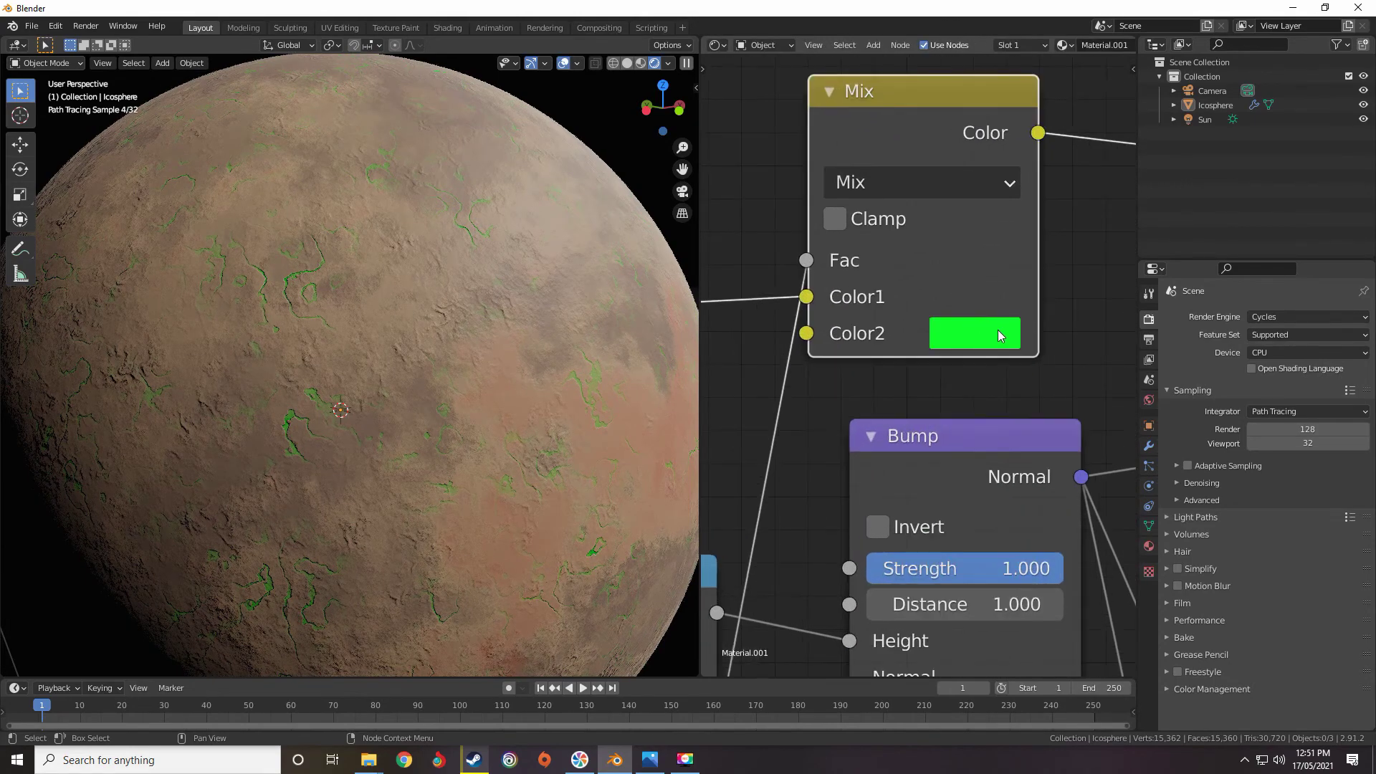
pyautogui.click(1004, 335)
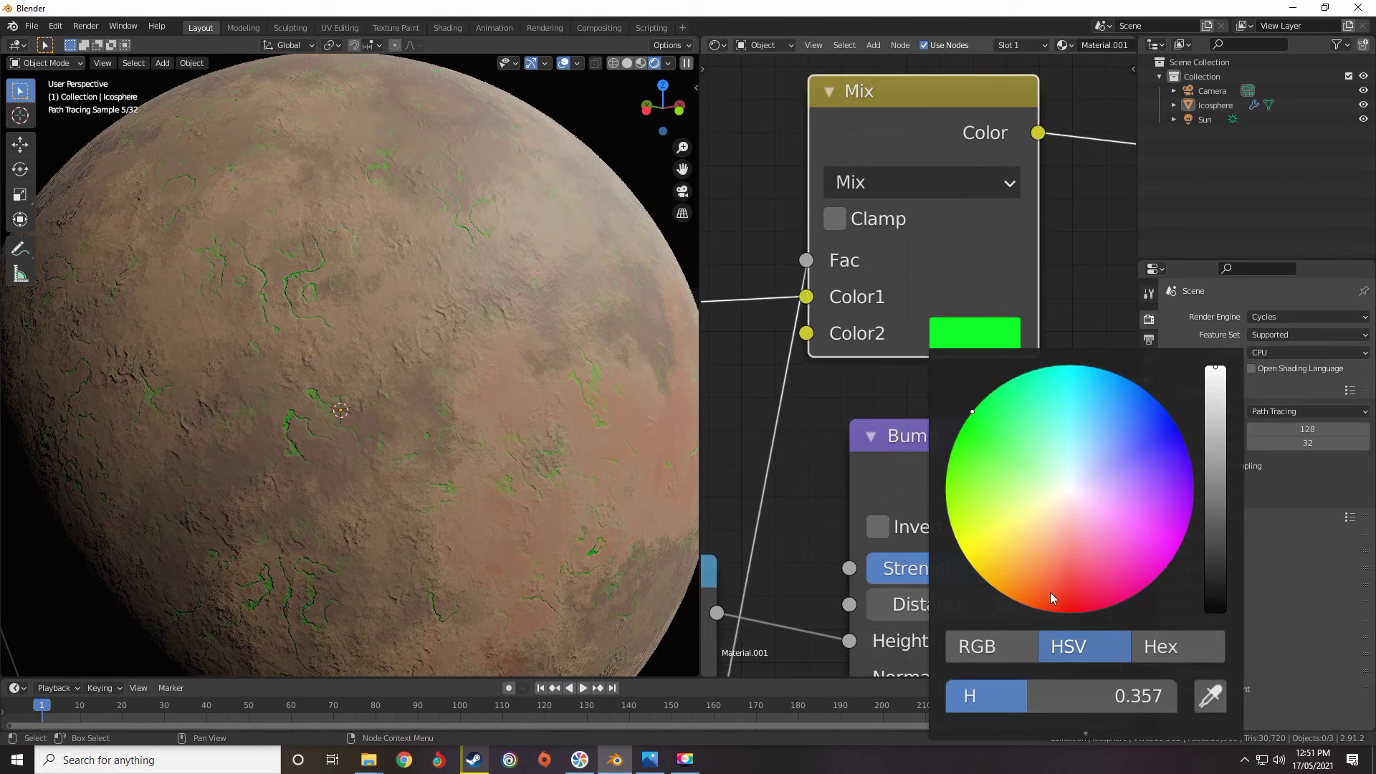
pyautogui.click(1069, 599)
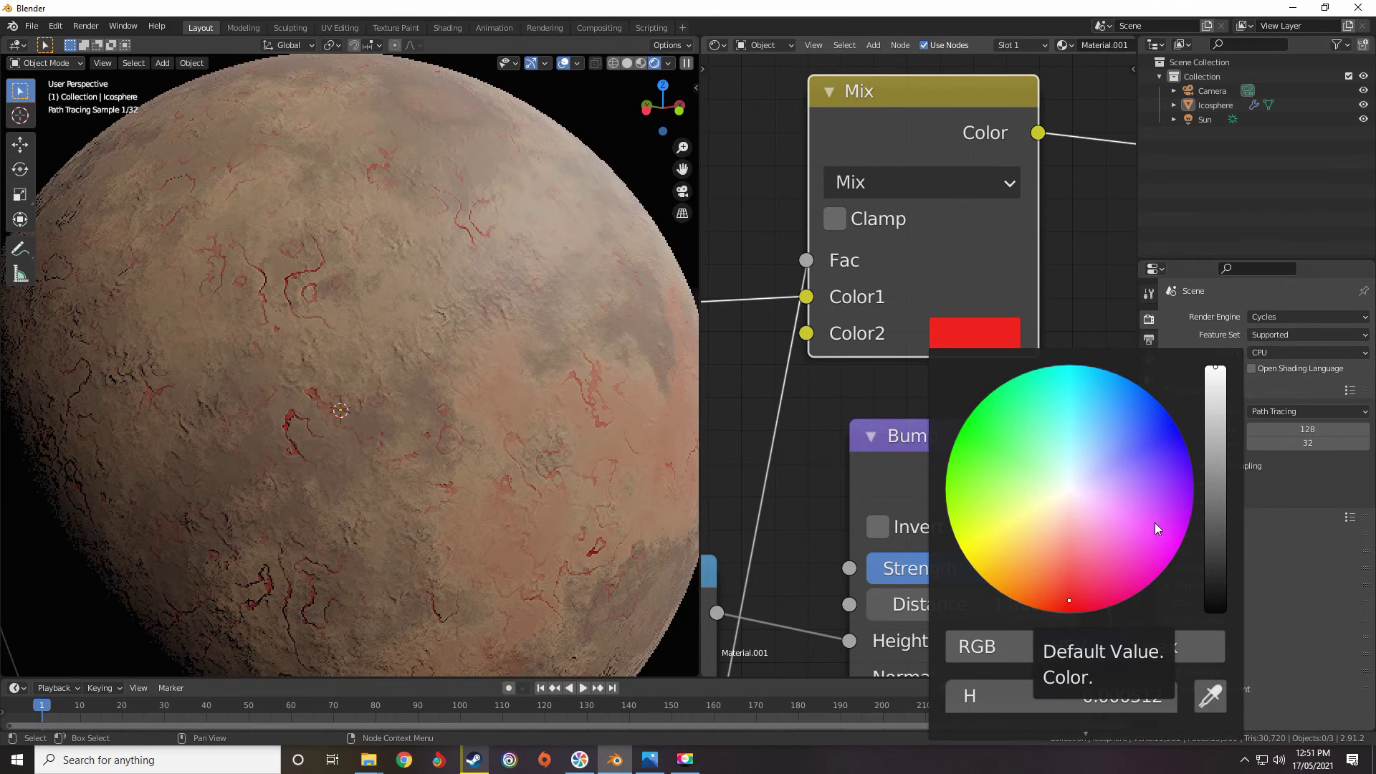
pyautogui.click(1058, 544)
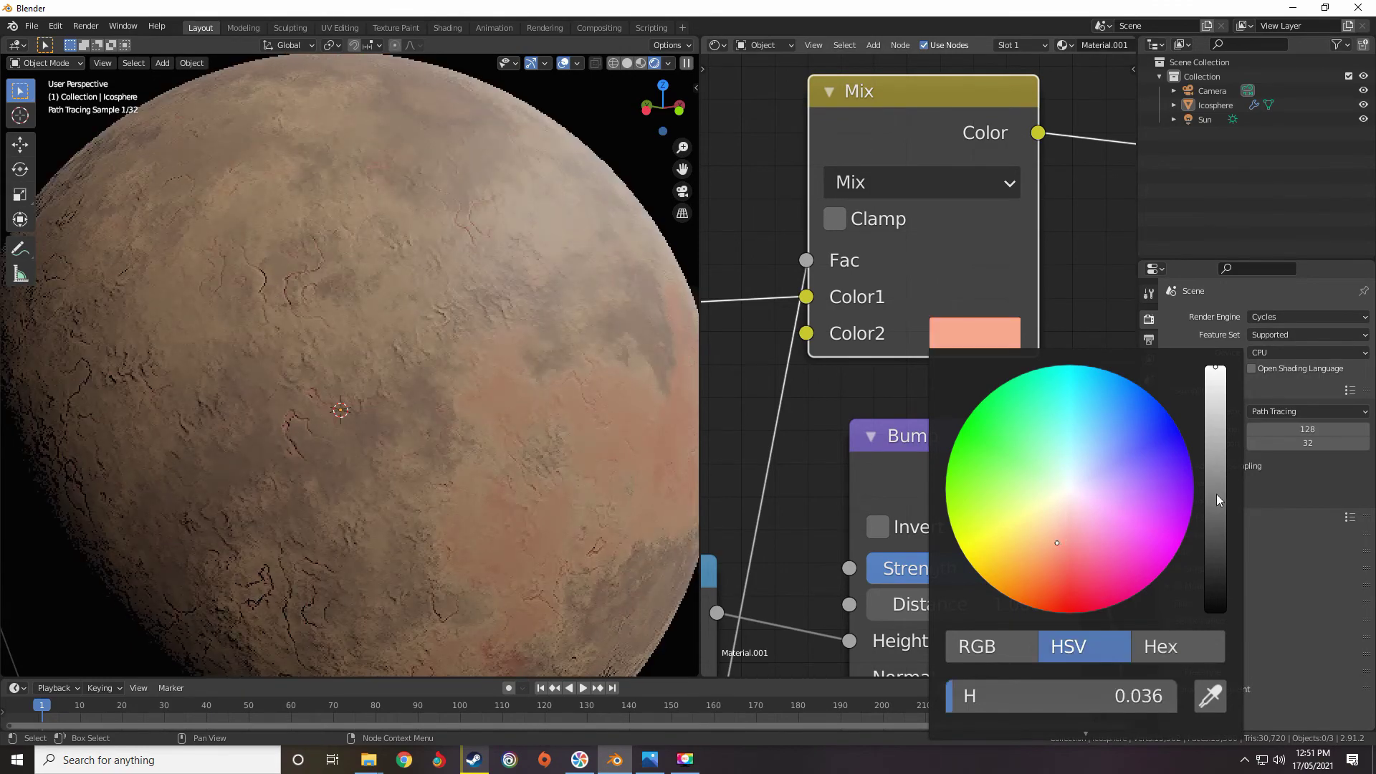
pyautogui.click(1216, 517)
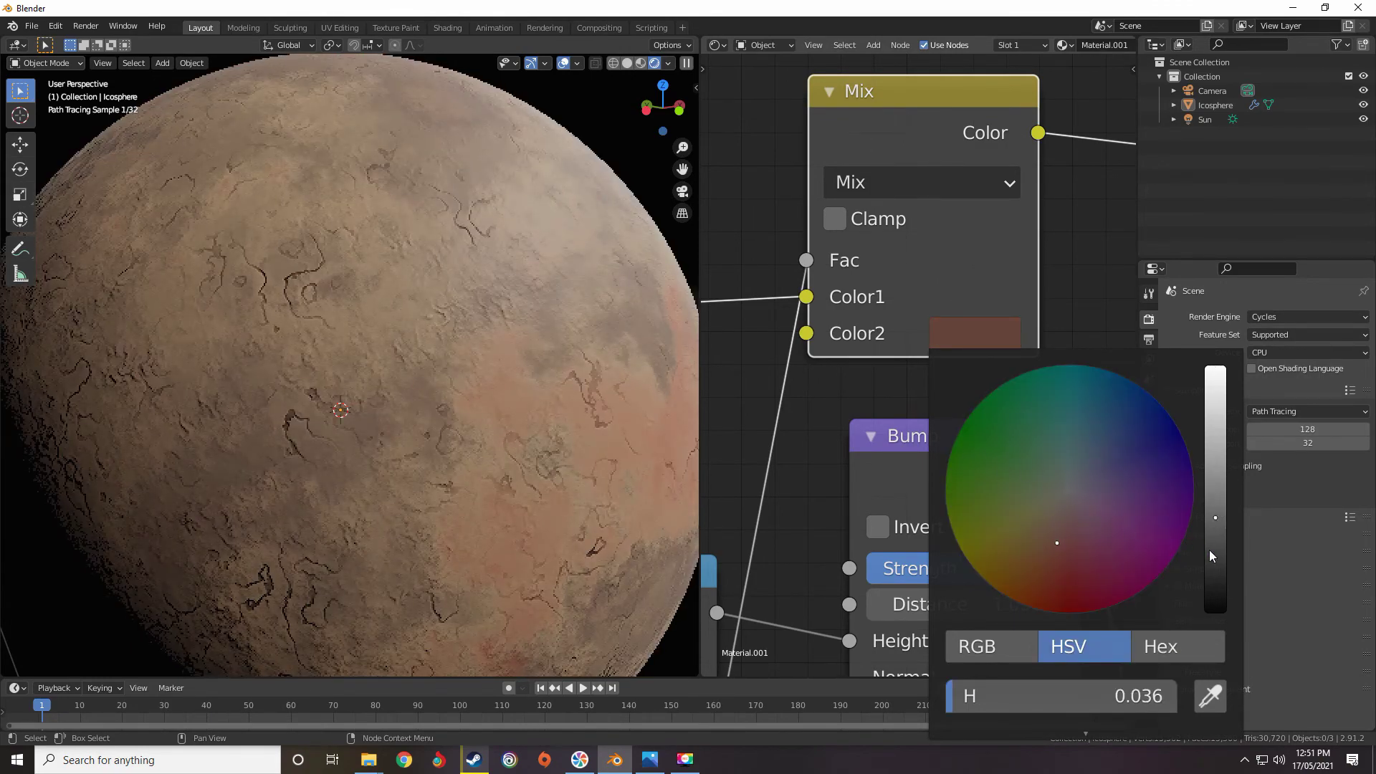
pyautogui.moveTo(1210, 549); pyautogui.dragTo(1216, 506)
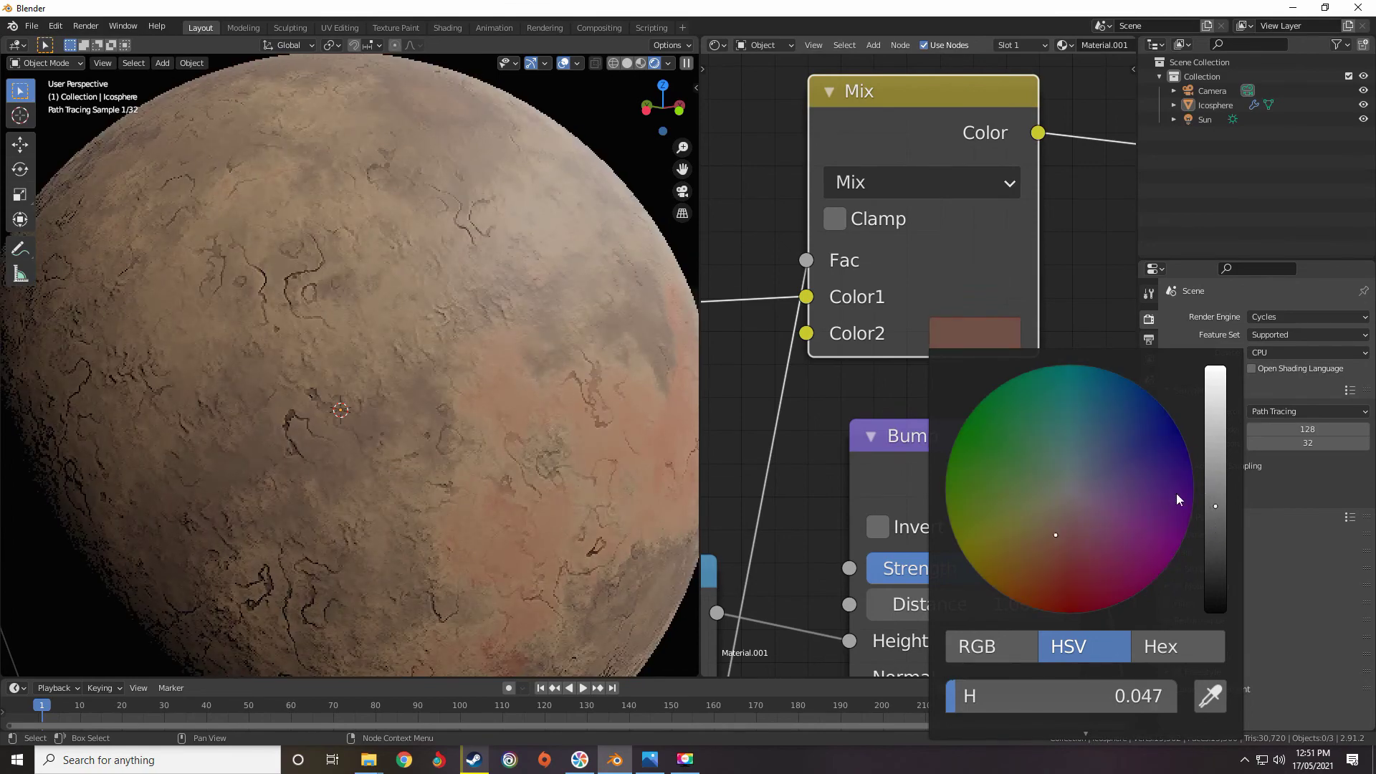
pyautogui.click(1214, 469)
pyautogui.click(1214, 435)
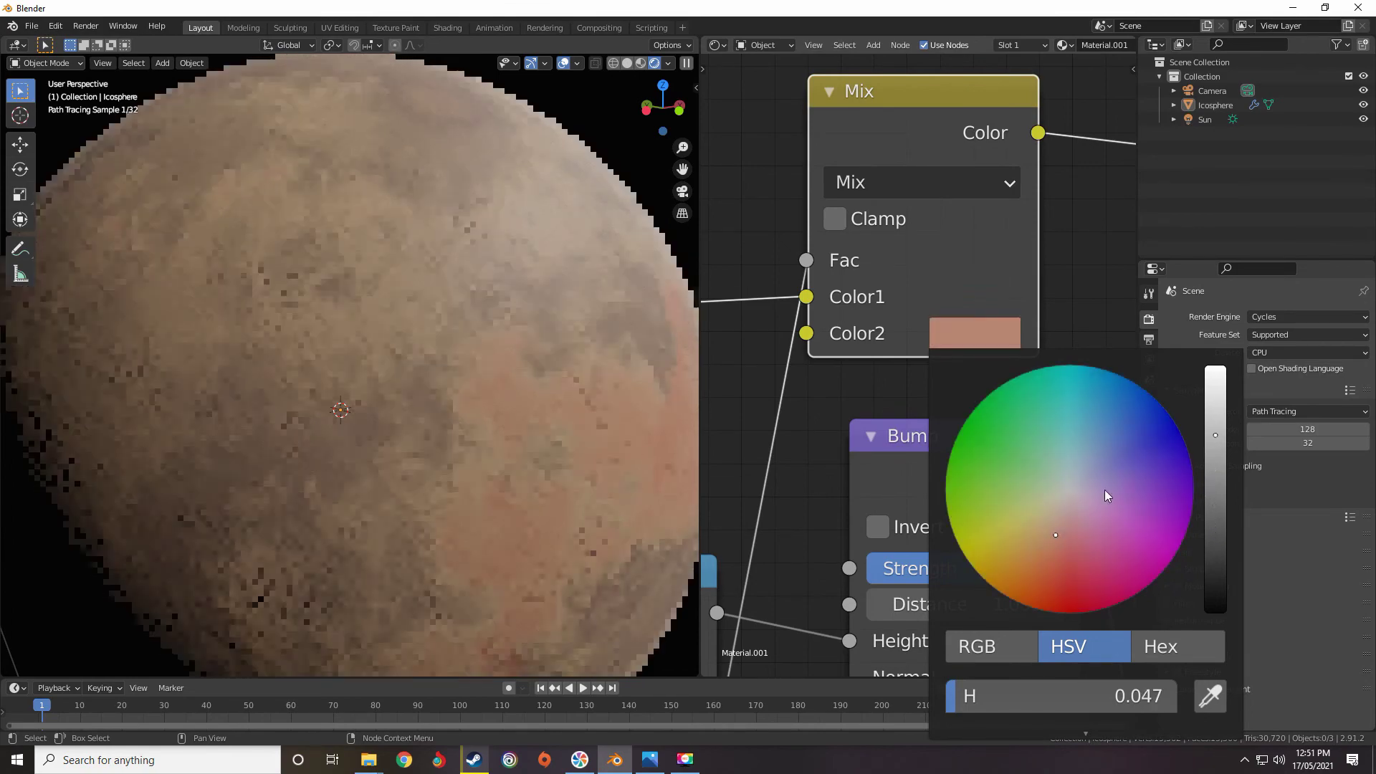
pyautogui.click(1057, 515)
pyautogui.click(1218, 470)
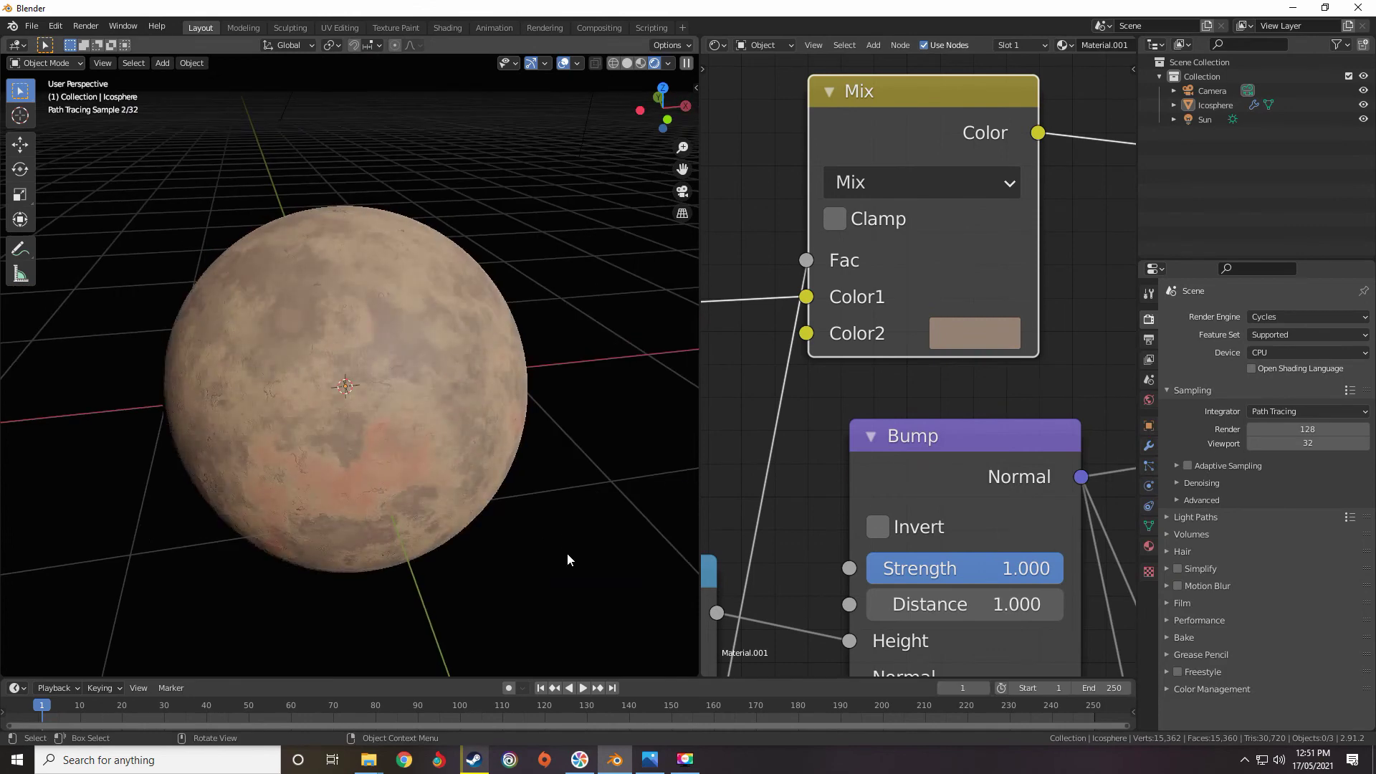
# Inspect the crack color up close and raise the value of the Multiply node feeding the Mix node's Fac to 6.
pyautogui.scroll(3, 566, 552)
pyautogui.moveTo(566, 553); pyautogui.dragTo(361, 473, button='middle')
pyautogui.scroll(1, 432, 430)
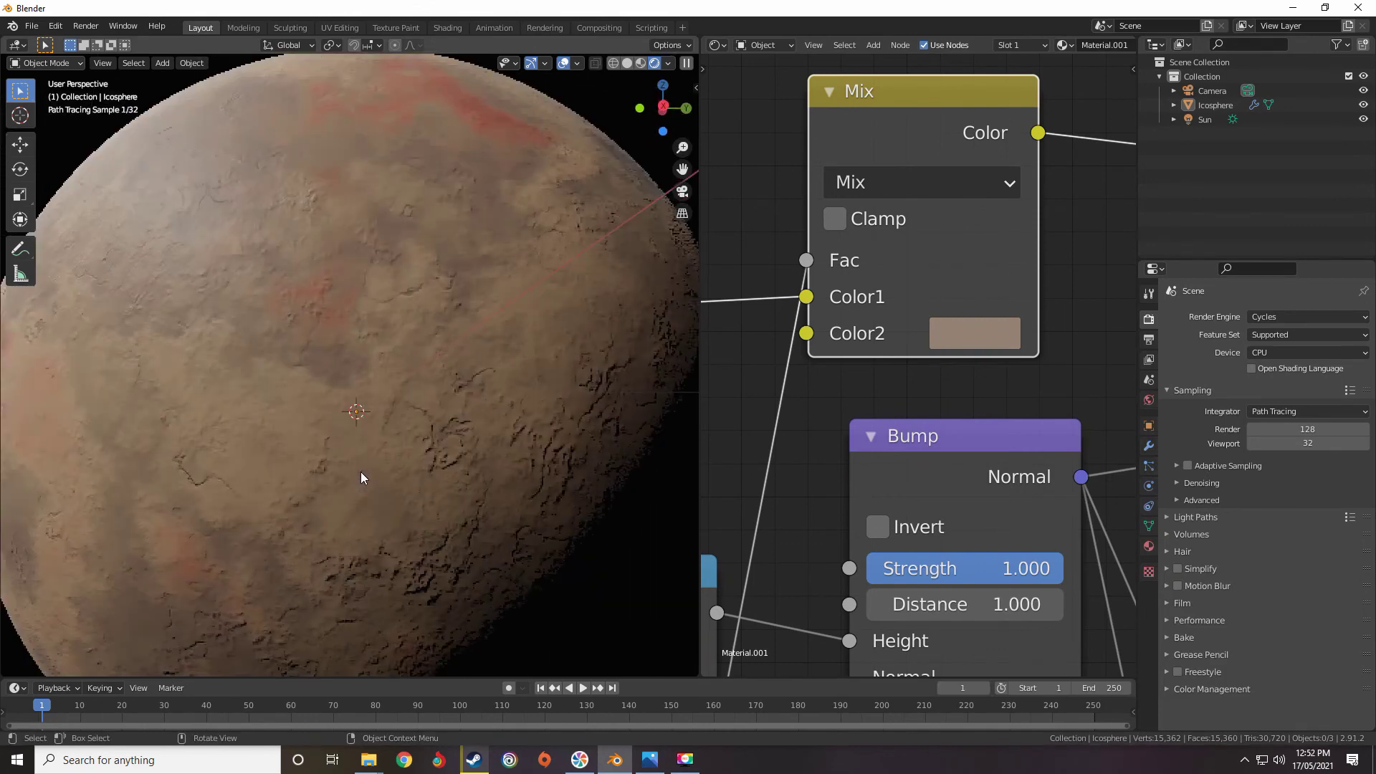
pyautogui.scroll(-8, 932, 326)
pyautogui.moveTo(825, 614); pyautogui.dragTo(923, 368, button='middle')
pyautogui.scroll(2, 912, 365)
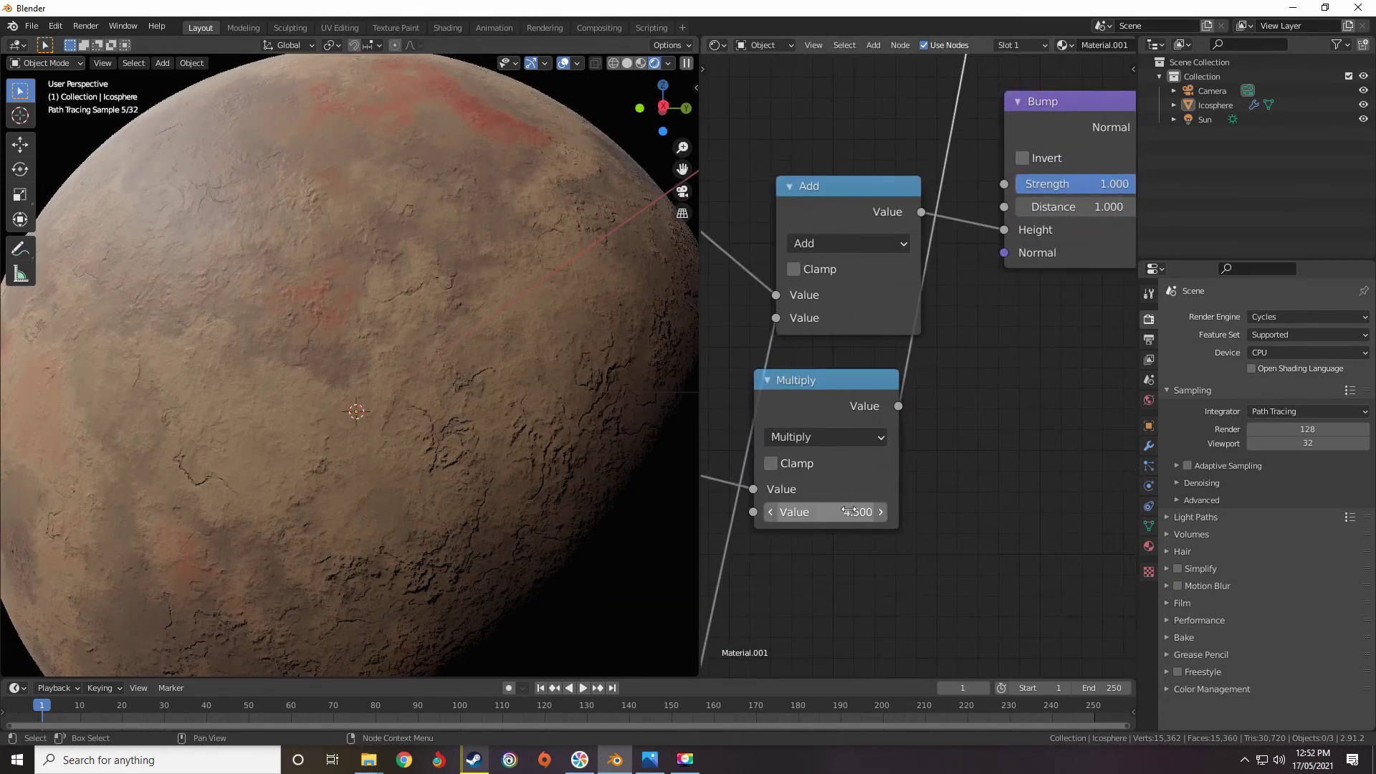
pyautogui.press('Return')
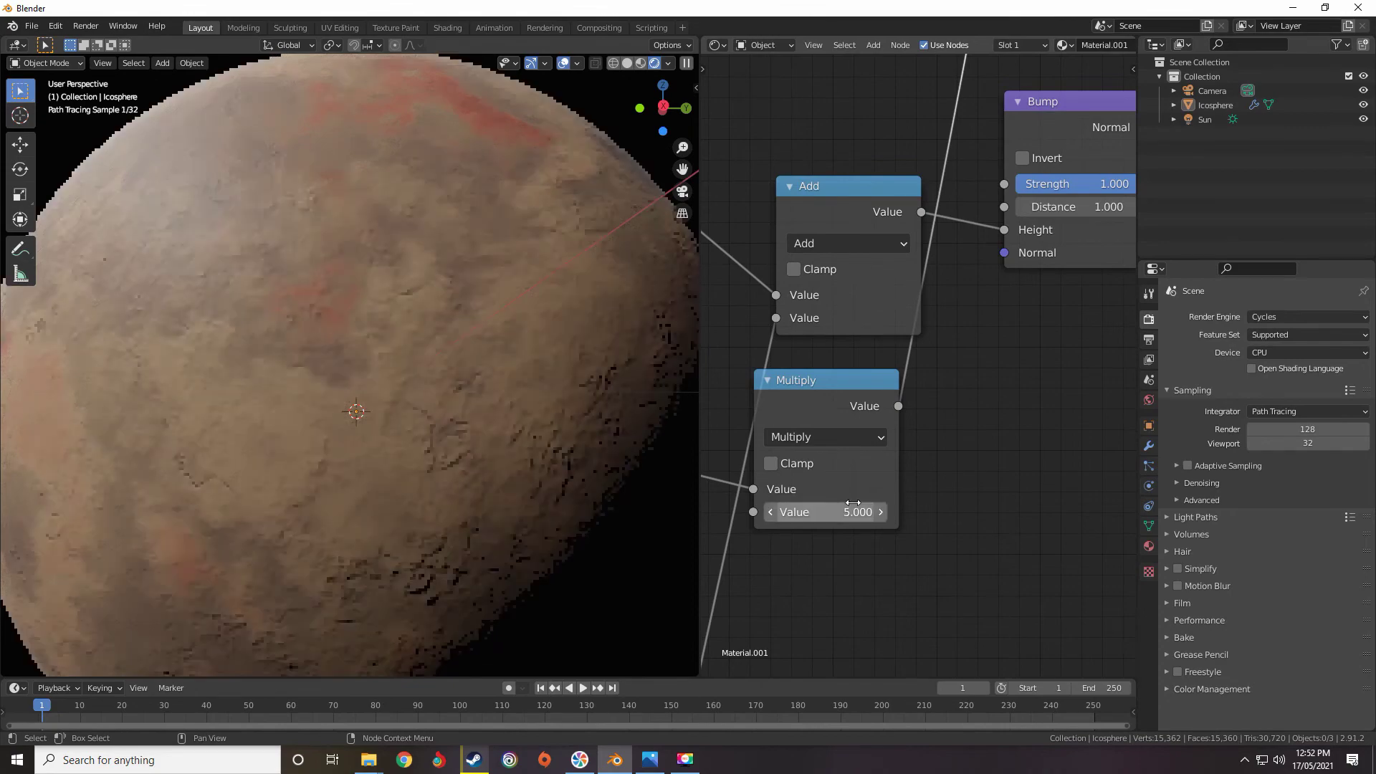
pyautogui.doubleClick(855, 504)
pyautogui.write('6')
pyautogui.press('Return')
# Darken the Mix node's Color2 to a brightness of about 0.538 and check the planet from near and far.
pyautogui.scroll(-5, 896, 272)
pyautogui.moveTo(896, 236); pyautogui.dragTo(840, 436, button='middle')
pyautogui.scroll(2, 925, 380)
pyautogui.click(934, 373)
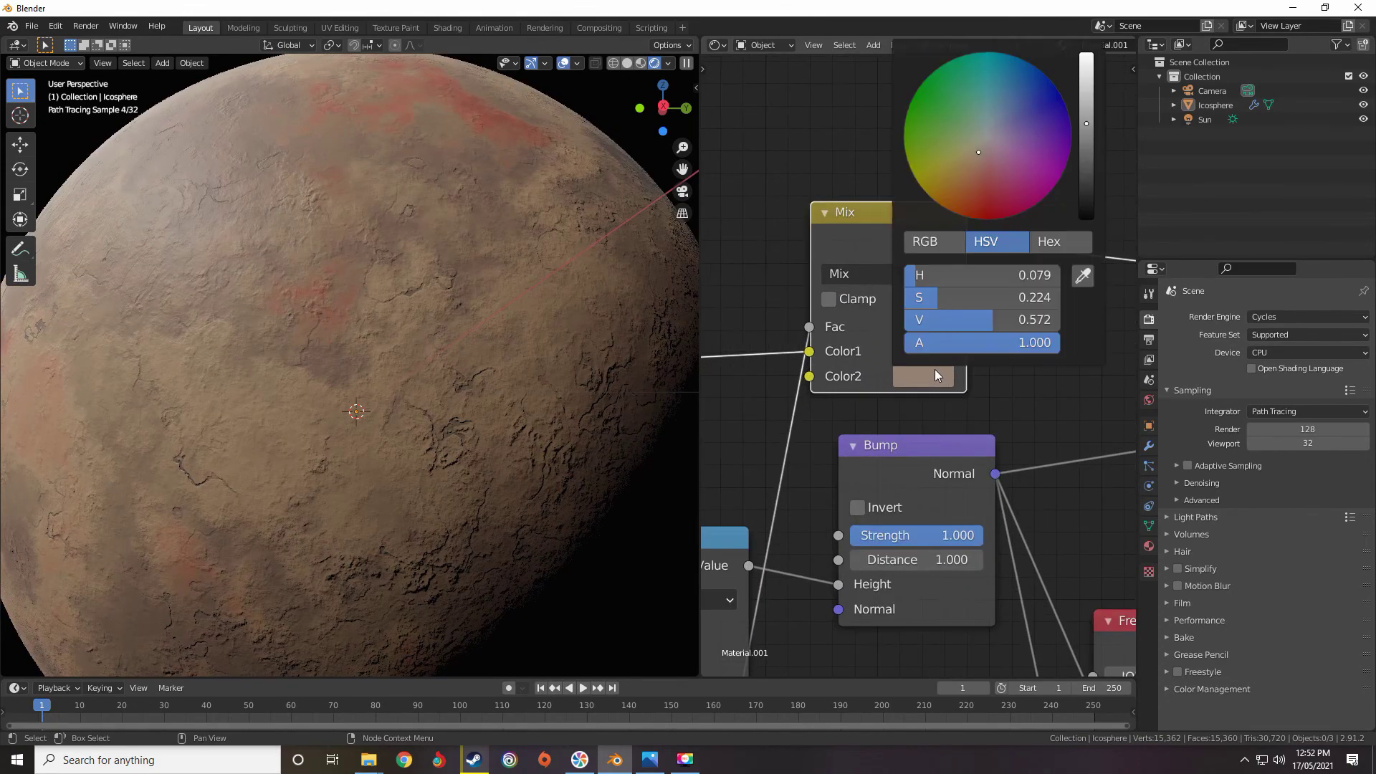
pyautogui.click(1085, 127)
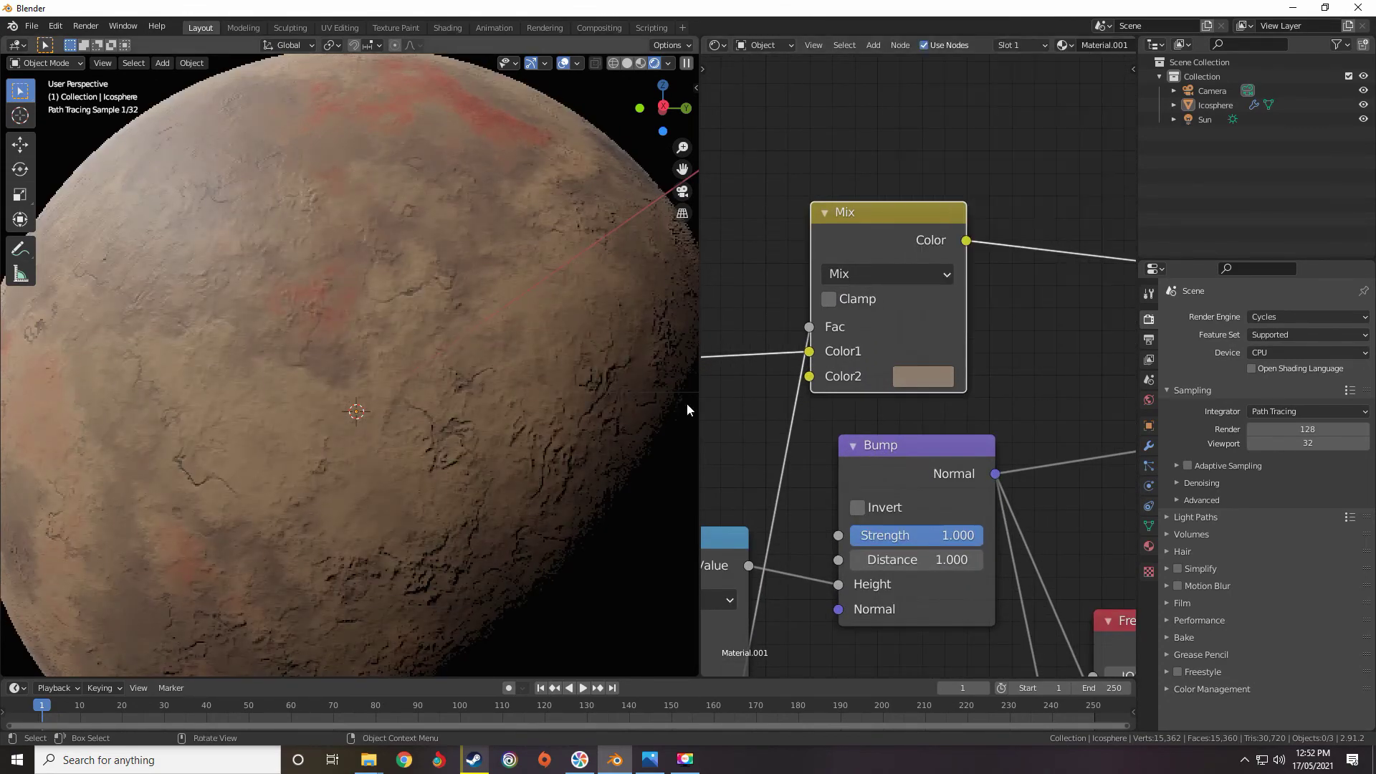
pyautogui.scroll(-4, 395, 478)
pyautogui.moveTo(395, 480); pyautogui.dragTo(474, 505, button='middle')
pyautogui.scroll(-2, 518, 567)
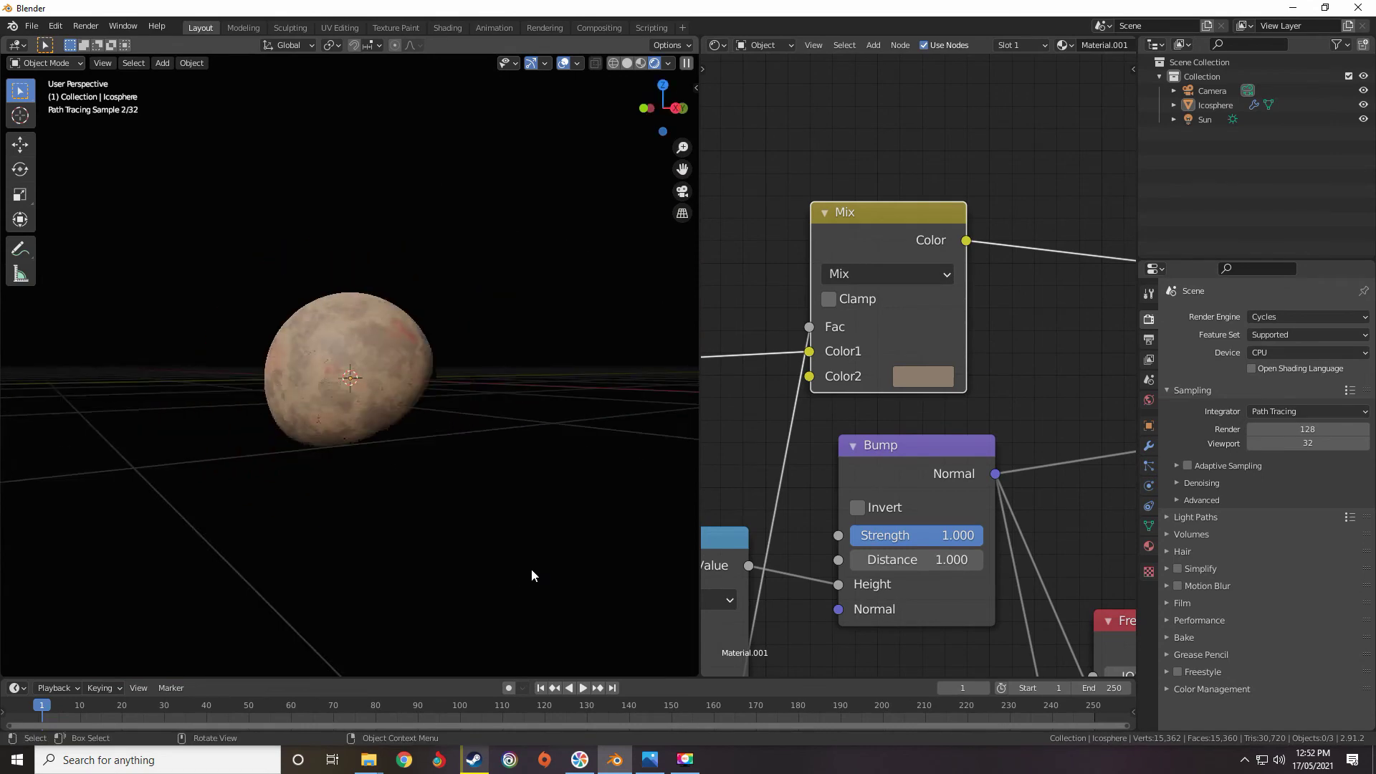
pyautogui.scroll(8, 531, 570)
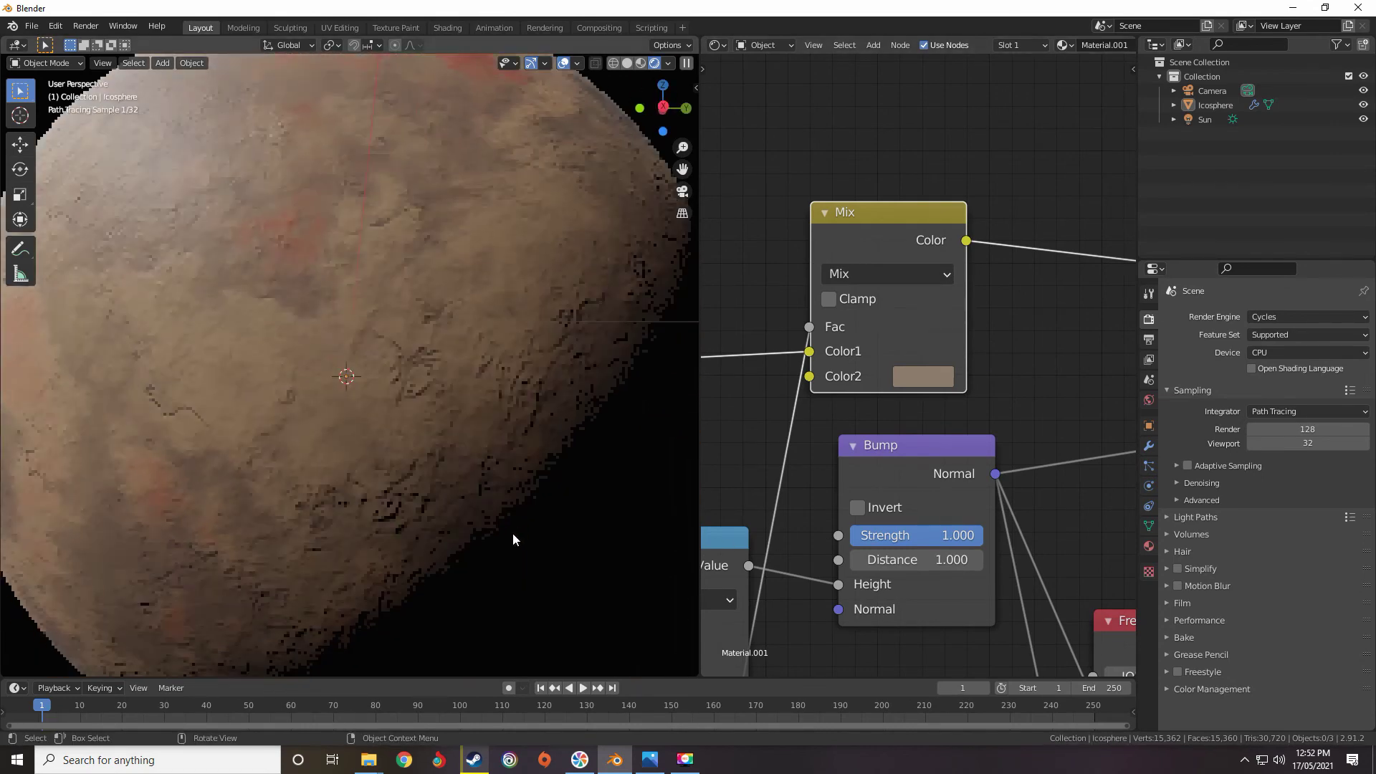
pyautogui.scroll(-3, 913, 389)
# Reduce the crack bump strength in the Multiply node above the ColorRamp with the 0.350 stop, trying 0.020 and then fine-tuning it.
pyautogui.scroll(-10, 913, 389)
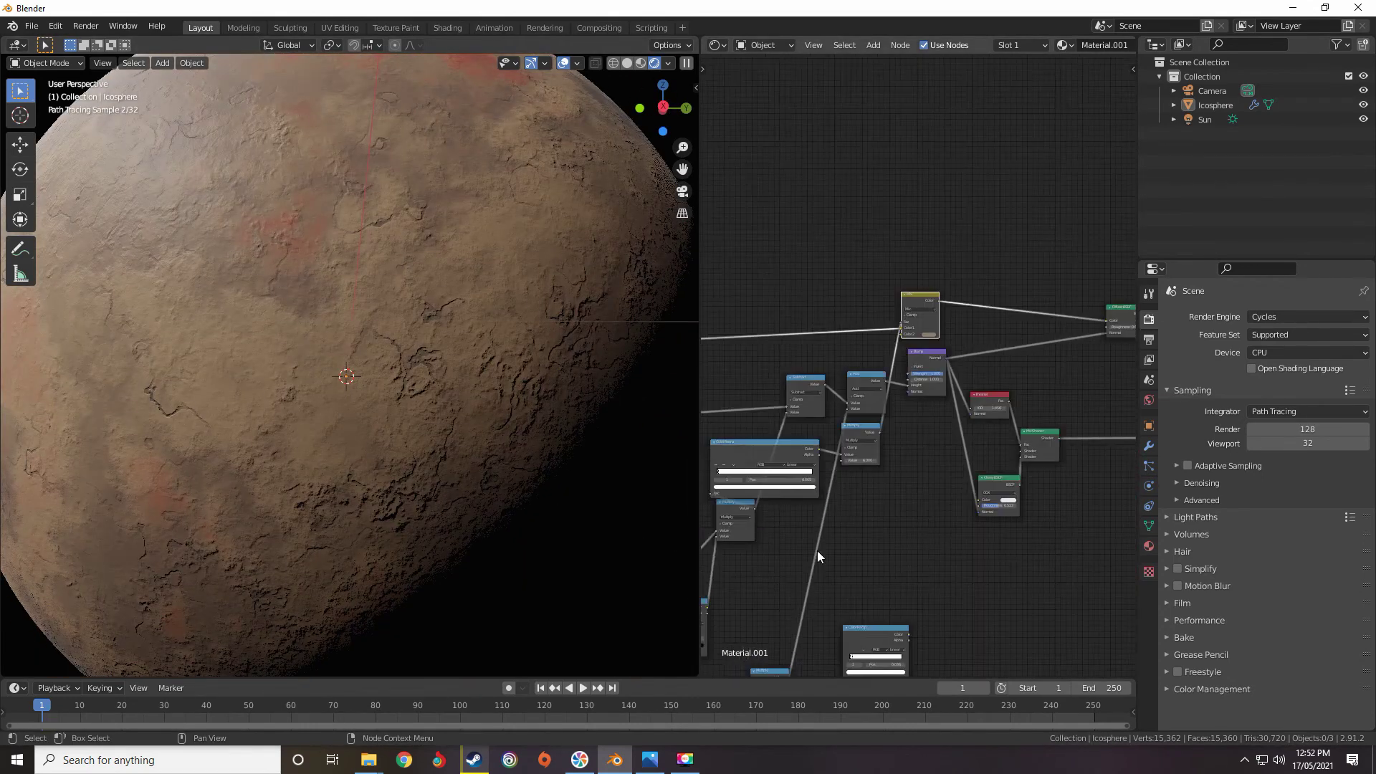
pyautogui.moveTo(805, 637); pyautogui.dragTo(977, 312, button='middle')
pyautogui.scroll(5, 878, 383)
pyautogui.moveTo(803, 224); pyautogui.dragTo(892, 398, button='middle')
pyautogui.scroll(4, 891, 399)
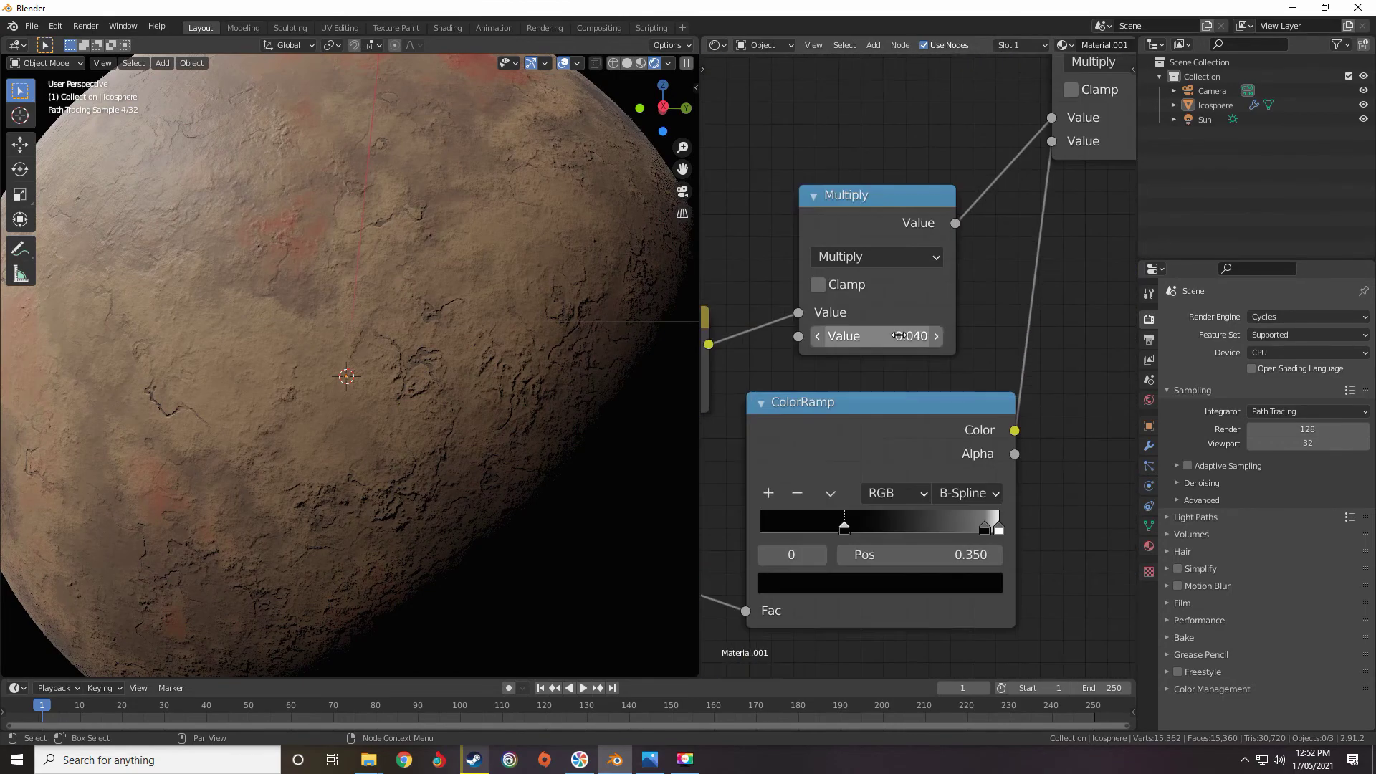
pyautogui.click(900, 335)
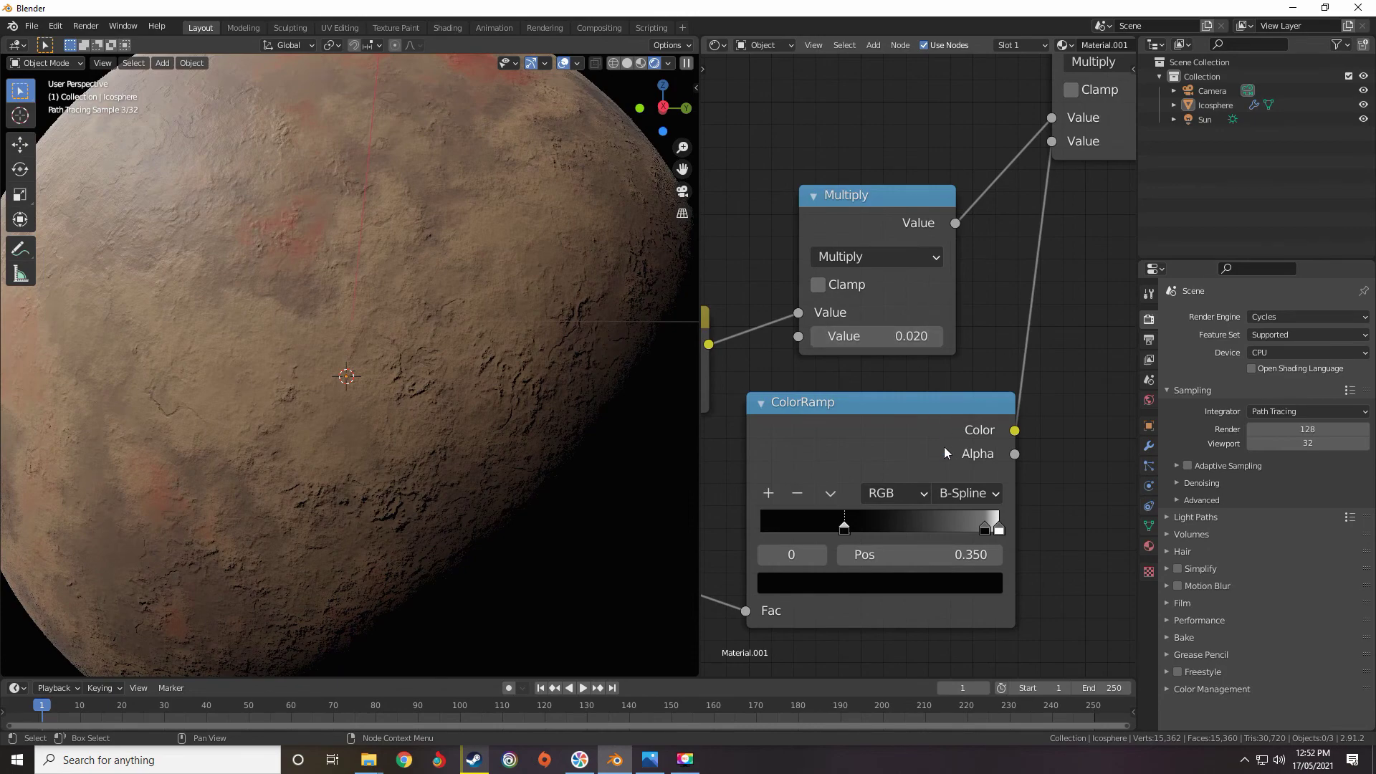
pyautogui.moveTo(945, 541); pyautogui.dragTo(914, 451, button='middle')
pyautogui.moveTo(856, 248); pyautogui.dragTo(862, 255)
pyautogui.scroll(-11, 878, 287)
pyautogui.moveTo(934, 415); pyautogui.dragTo(962, 322, button='middle')
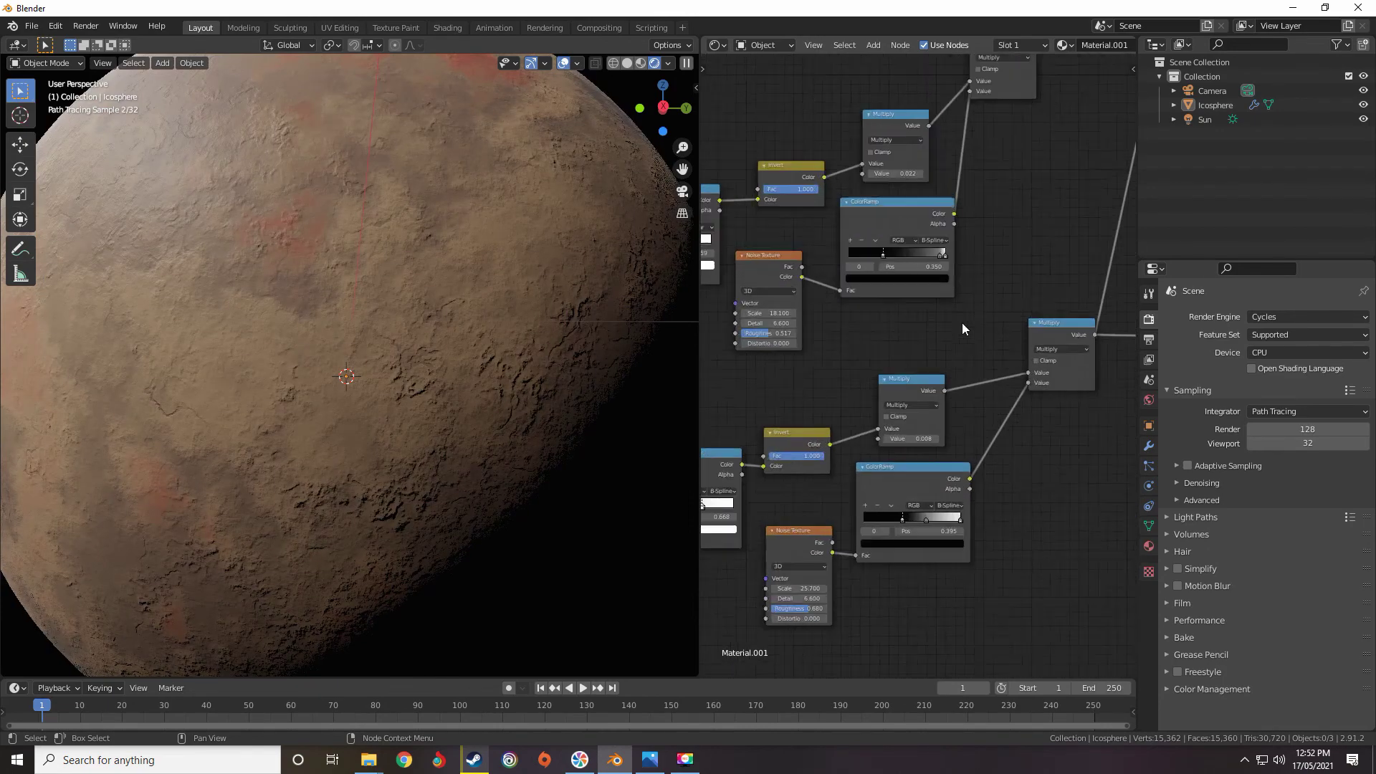
# Adjust the value of the Multiply node in the lower crack branch, between its Invert node and the combining Multiply.
pyautogui.scroll(4, 962, 359)
pyautogui.scroll(2, 962, 367)
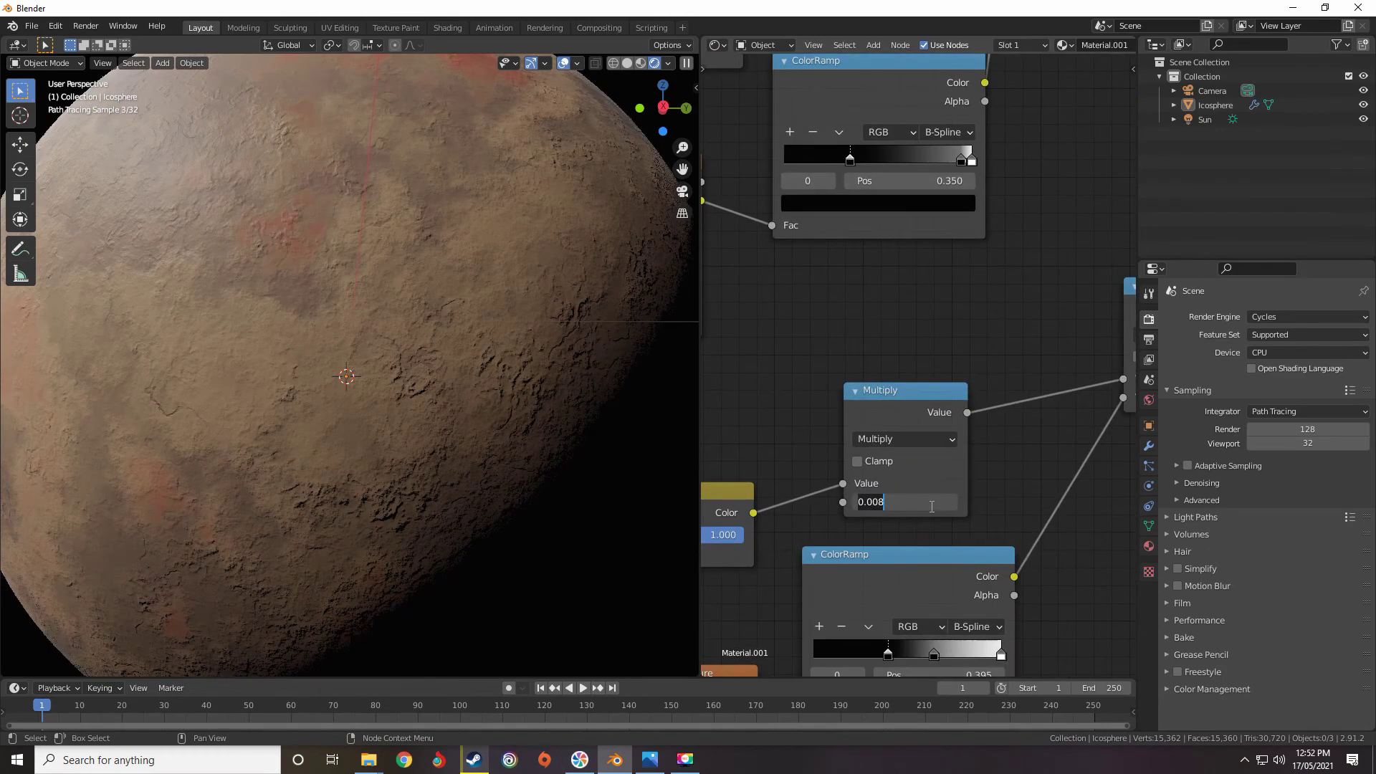
pyautogui.press('Return')
pyautogui.write('5')
pyautogui.press('Return')
# Duplicate the Mix node into the link to the Diffuse BSDF and connect the unused lower ColorRamp's Color output to its Fac.
pyautogui.scroll(-14, 885, 387)
pyautogui.moveTo(1068, 240); pyautogui.dragTo(799, 462, button='middle')
pyautogui.scroll(2, 897, 148)
pyautogui.click(898, 151)
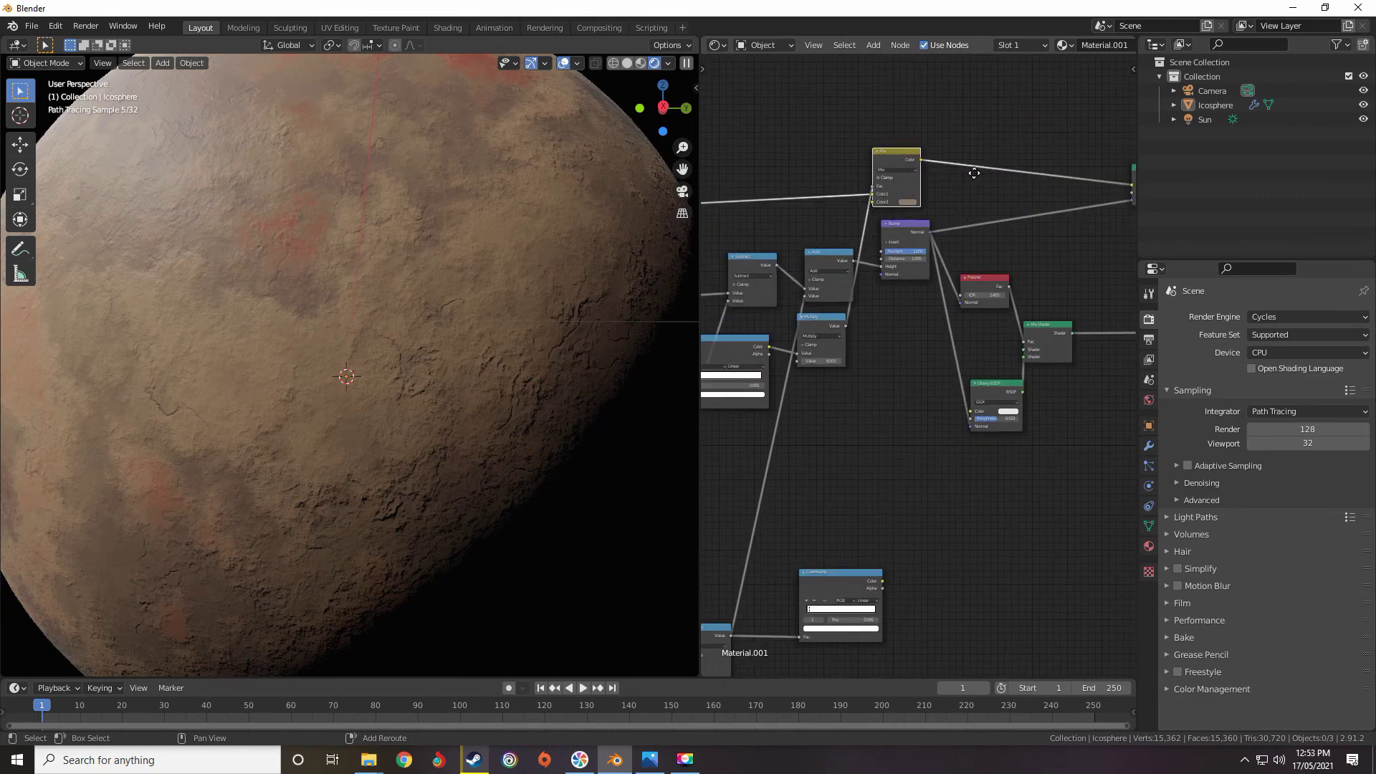
pyautogui.hotkey('shift', 'd')
pyautogui.click(1028, 174)
pyautogui.moveTo(883, 581); pyautogui.dragTo(890, 582)
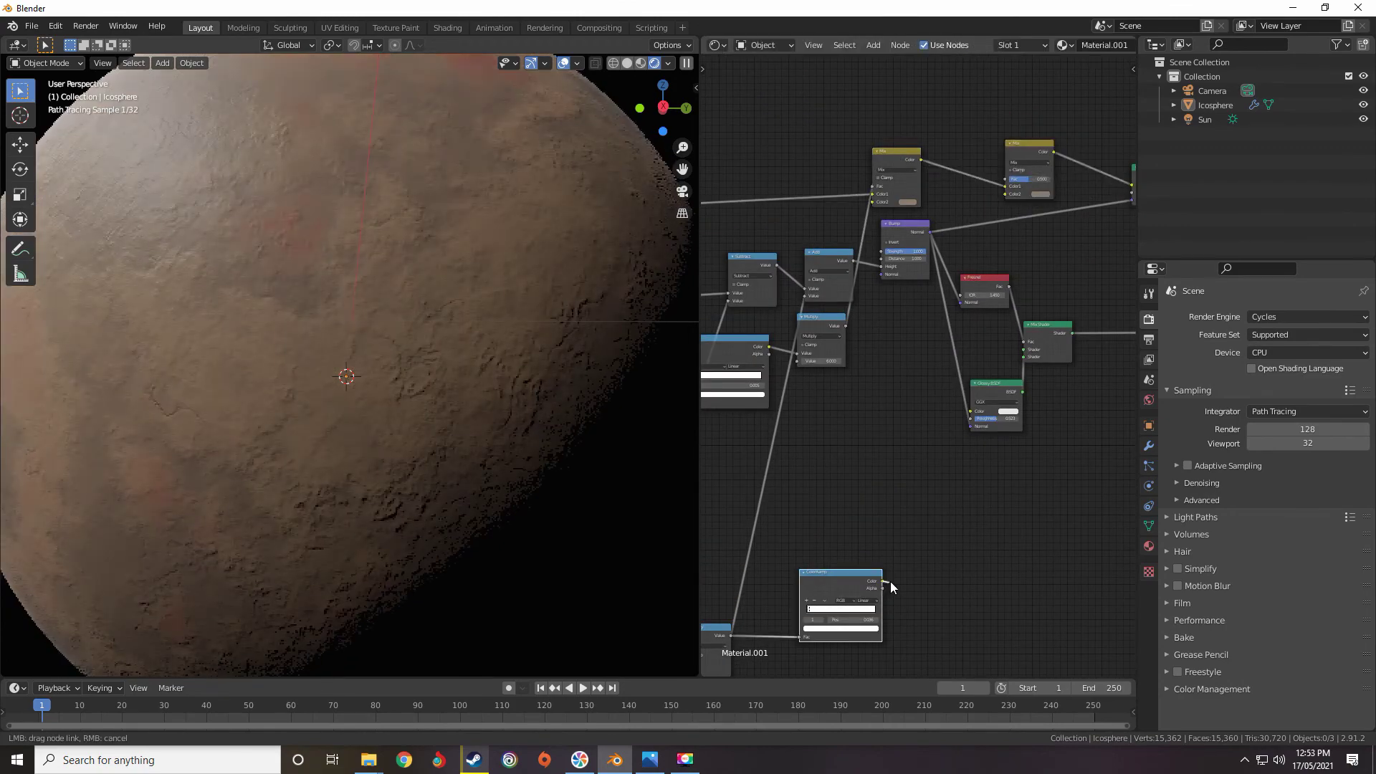
pyautogui.moveTo(1001, 181)
pyautogui.mouseDown()
pyautogui.moveTo(1013, 191)
pyautogui.moveTo(1007, 180)
pyautogui.mouseUp()
# Set the duplicated Mix node's Color2 to a bright pale pink with a brightness of about 0.957.
pyautogui.moveTo(997, 198); pyautogui.dragTo(871, 304, button='middle')
pyautogui.scroll(5, 927, 260)
pyautogui.scroll(4, 873, 301)
pyautogui.click(929, 243)
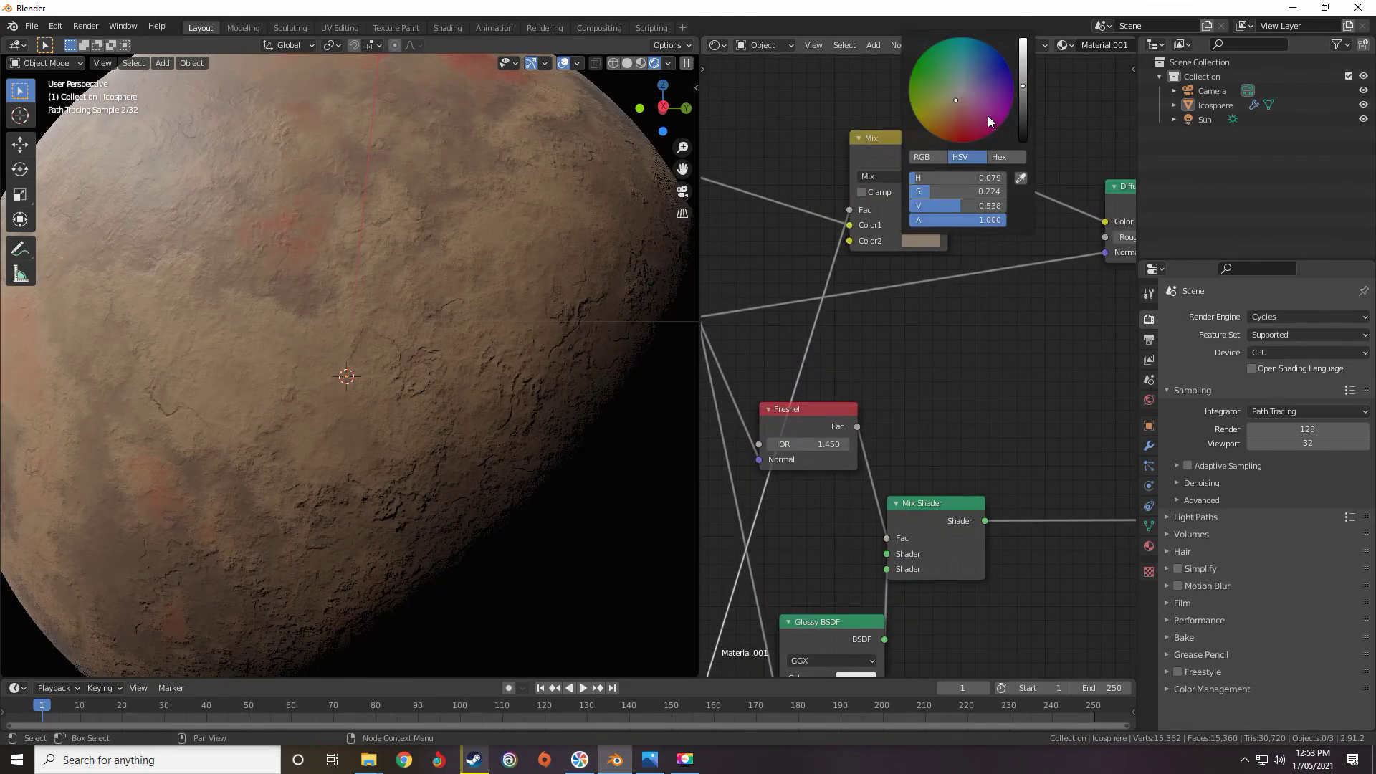
pyautogui.click(1024, 45)
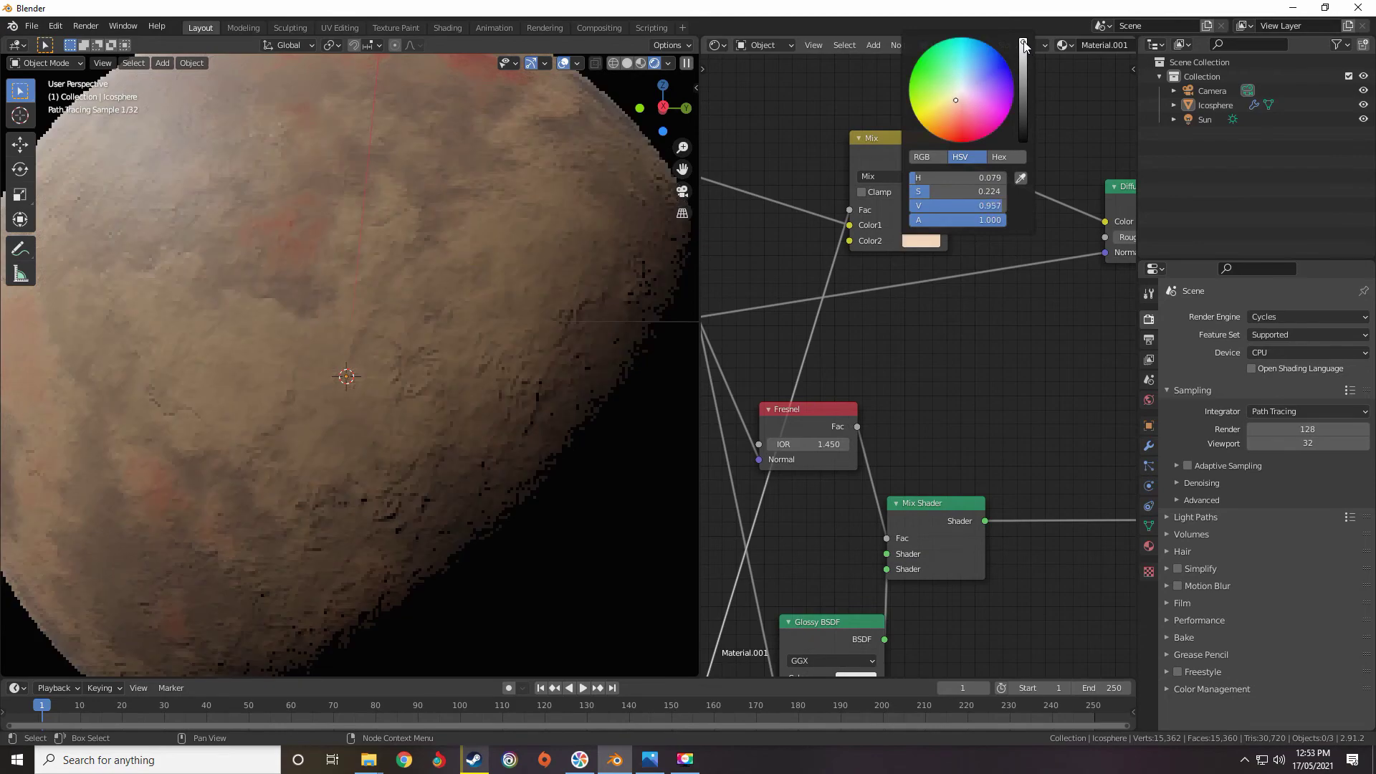
pyautogui.click(960, 106)
pyautogui.scroll(4, 895, 330)
pyautogui.moveTo(863, 254); pyautogui.dragTo(913, 275, button='middle')
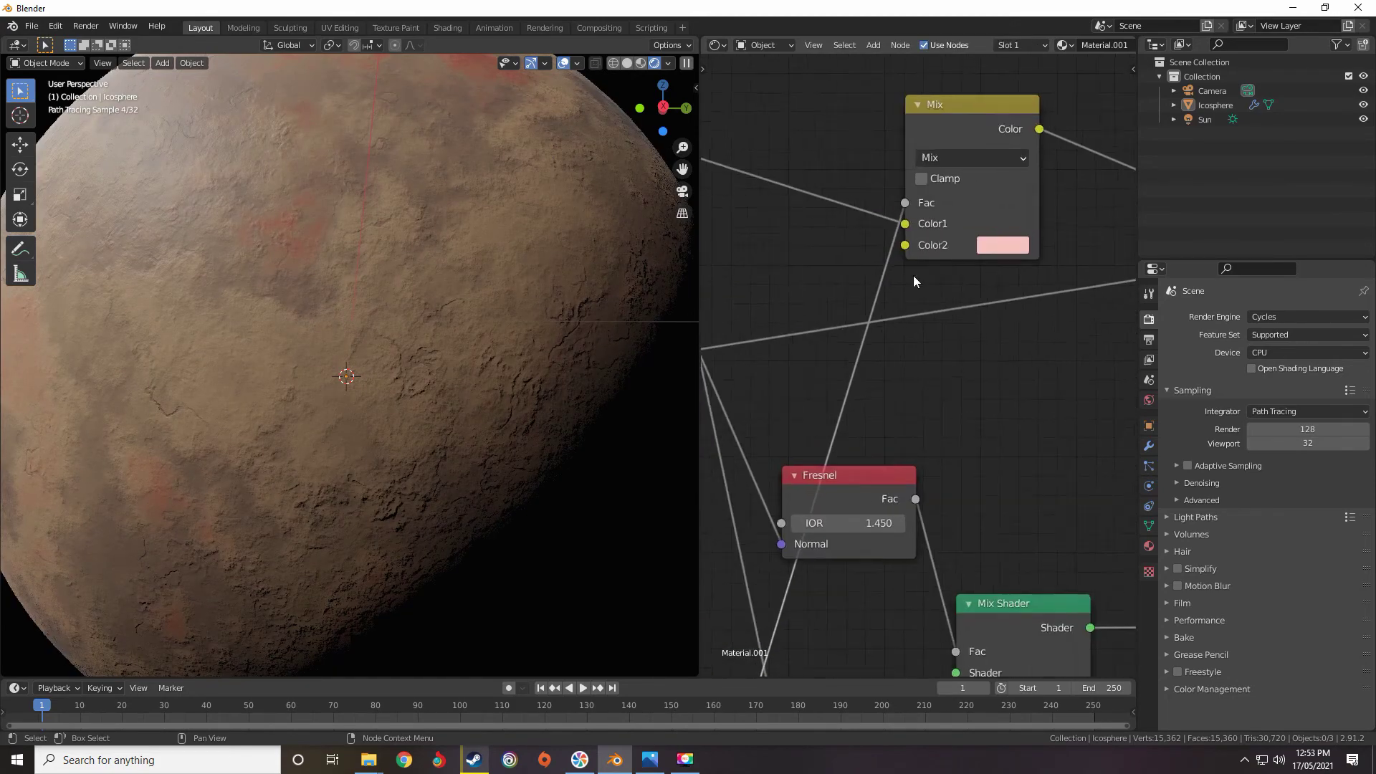
# Insert a Math node set to Multiply into the link from the lower ColorRamp's Color output to the second Mix node's Fac.
pyautogui.scroll(-11, 910, 280)
pyautogui.moveTo(821, 505); pyautogui.dragTo(961, 295, button='middle')
pyautogui.scroll(12, 908, 380)
pyautogui.moveTo(833, 505); pyautogui.dragTo(916, 341, button='middle')
pyautogui.scroll(-3, 1003, 290)
pyautogui.moveTo(1009, 286); pyautogui.dragTo(876, 404, button='middle')
pyautogui.hotkey('shift', 'a')
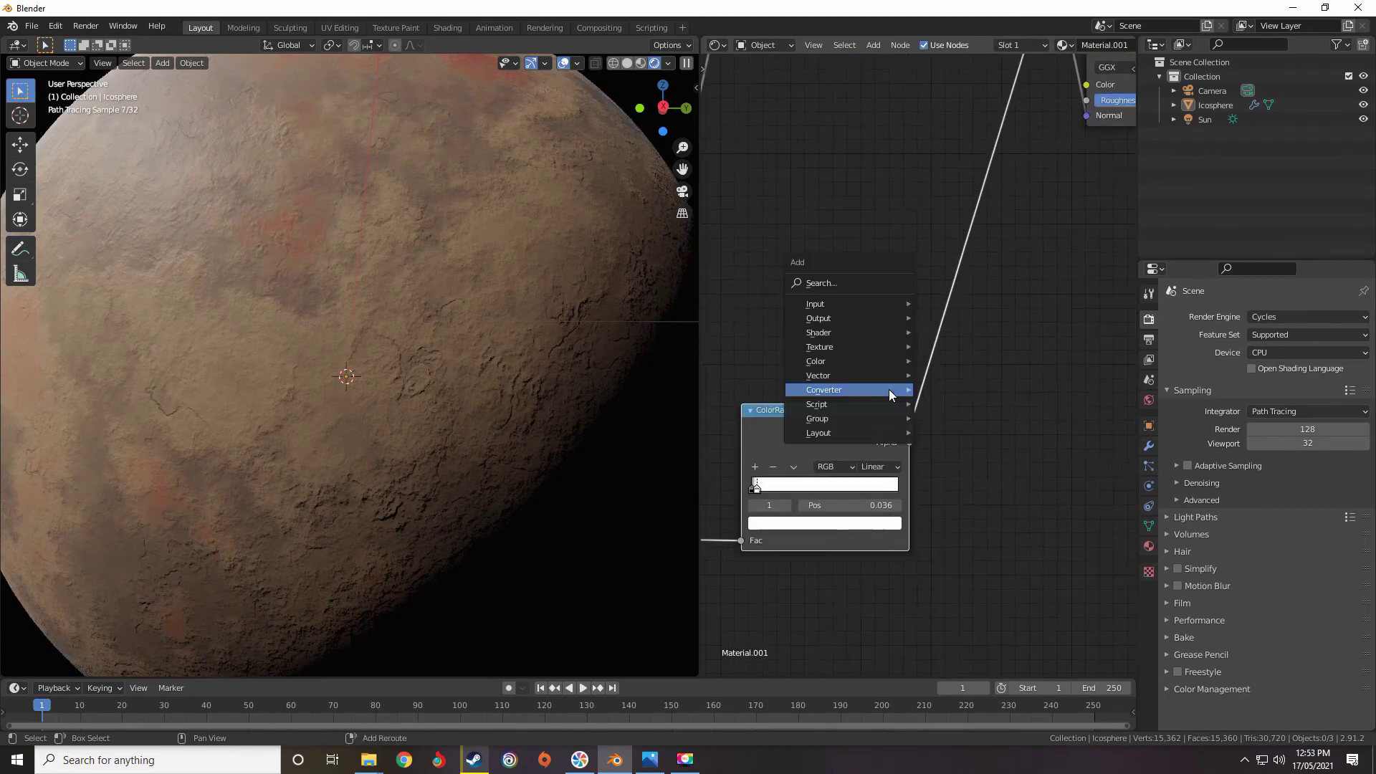
pyautogui.moveTo(880, 394)
pyautogui.click(945, 500)
pyautogui.click(978, 309)
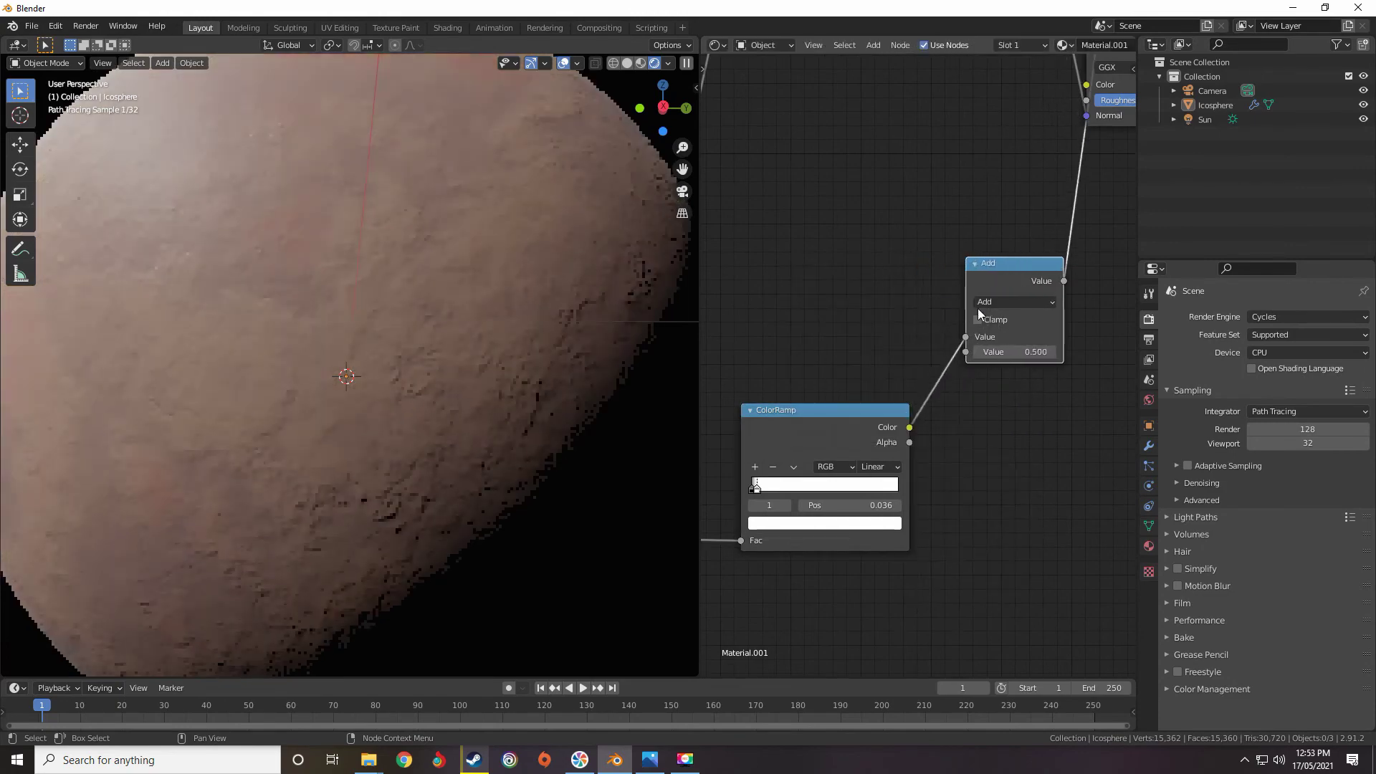
pyautogui.click(982, 302)
pyautogui.click(633, 373)
# Set the new Multiply node's value to 50, after trying 5.
pyautogui.moveTo(913, 325); pyautogui.dragTo(782, 394, button='middle')
pyautogui.scroll(5, 781, 394)
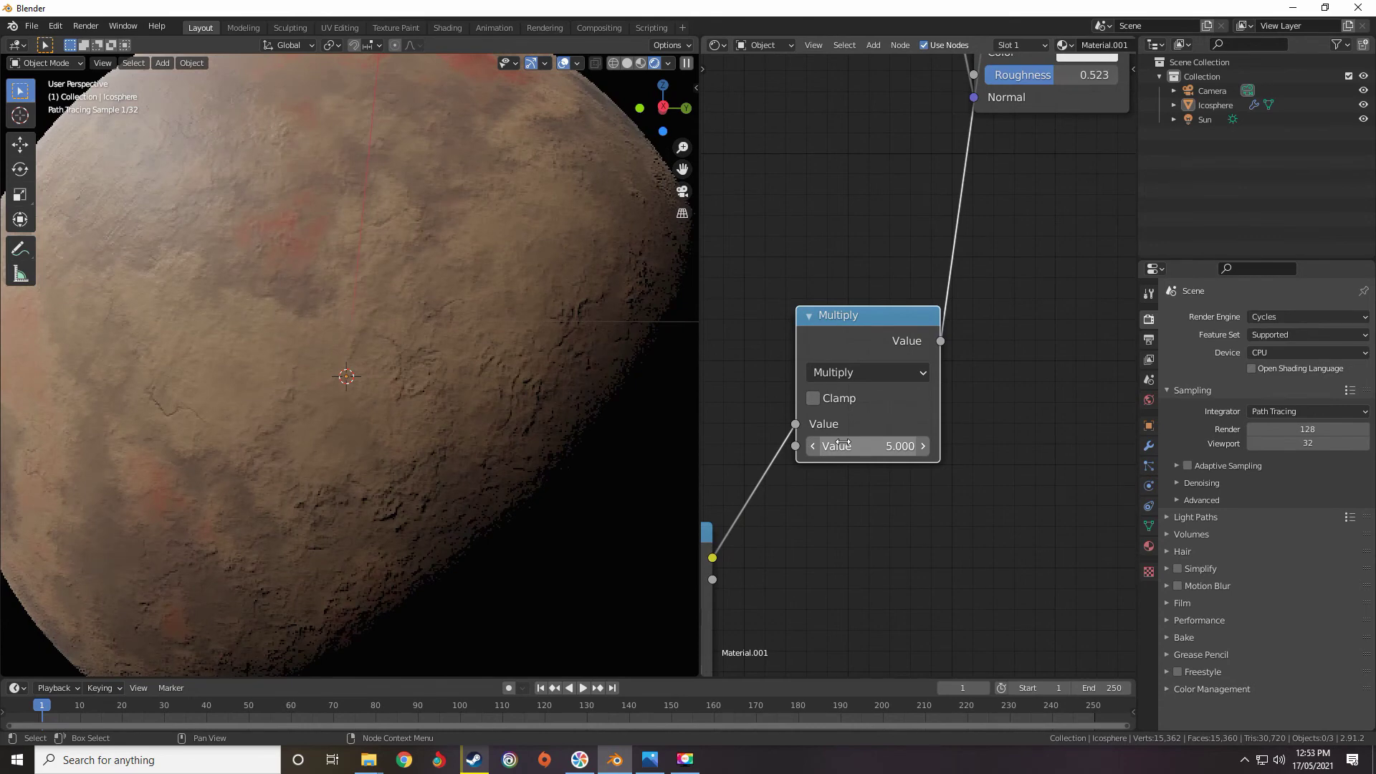
pyautogui.moveTo(843, 444); pyautogui.dragTo(845, 444)
pyautogui.click(899, 447)
pyautogui.write('50')
pyautogui.press('Return')
# Retune the second Mix node's Color2 through near-white to a pale warm pink with brightness 0.863, judging the cracks up close.
pyautogui.moveTo(907, 208); pyautogui.dragTo(793, 556, button='middle')
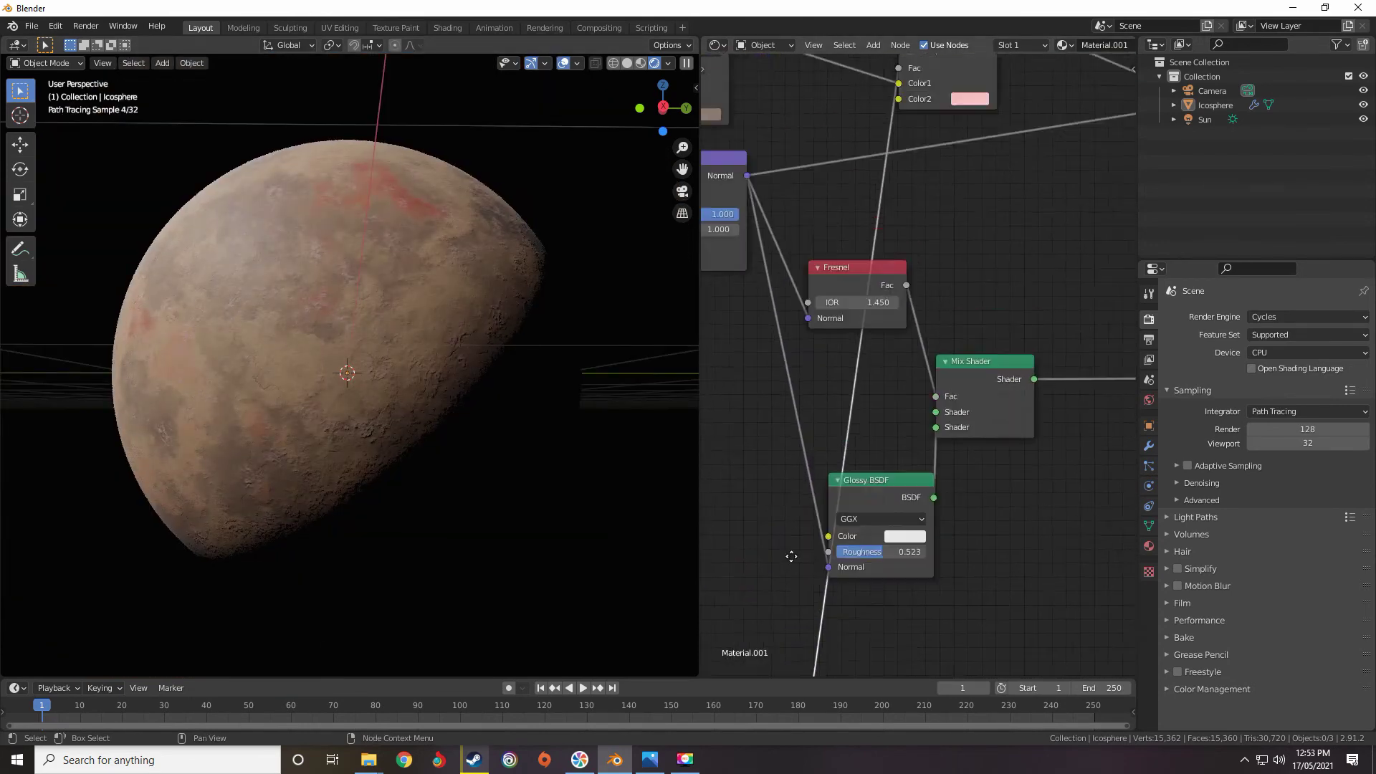
pyautogui.moveTo(889, 236); pyautogui.dragTo(802, 519, button='middle')
pyautogui.scroll(4, 891, 430)
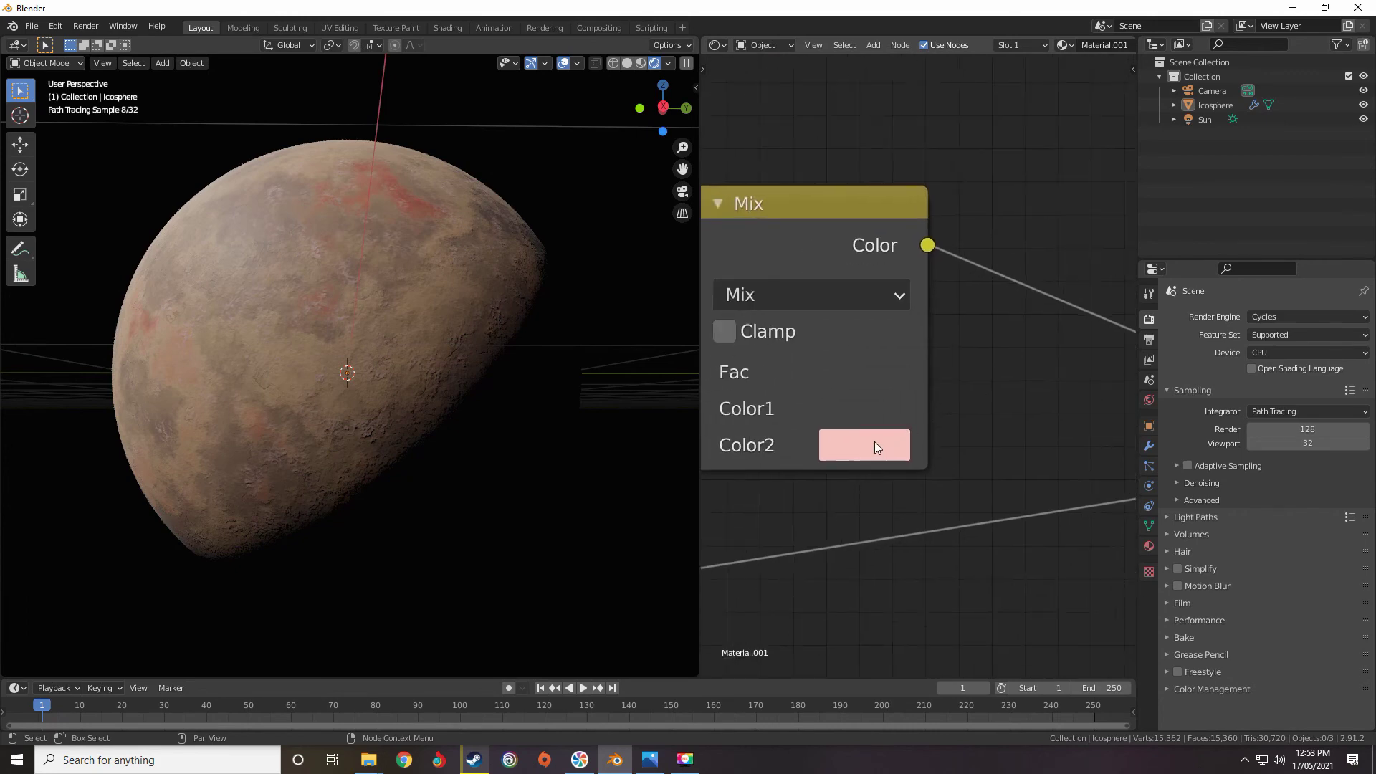
pyautogui.click(874, 448)
pyautogui.scroll(-4, 880, 449)
pyautogui.click(864, 514)
pyautogui.moveTo(910, 338)
pyautogui.mouseDown()
pyautogui.moveTo(911, 363)
pyautogui.moveTo(857, 319)
pyautogui.moveTo(903, 300)
pyautogui.moveTo(922, 324)
pyautogui.mouseUp()
pyautogui.moveTo(466, 372); pyautogui.dragTo(338, 395, button='middle')
pyautogui.scroll(6, 341, 390)
pyautogui.click(864, 514)
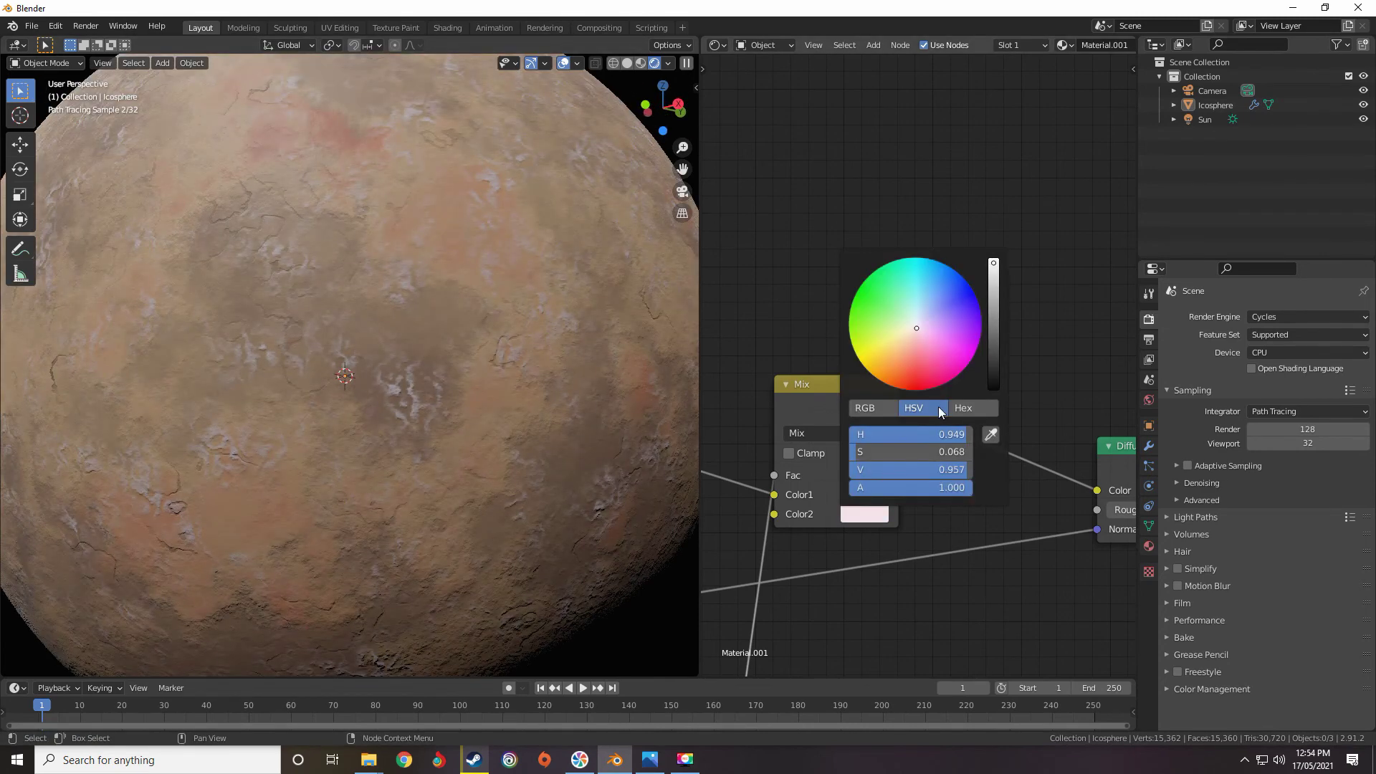
pyautogui.click(995, 277)
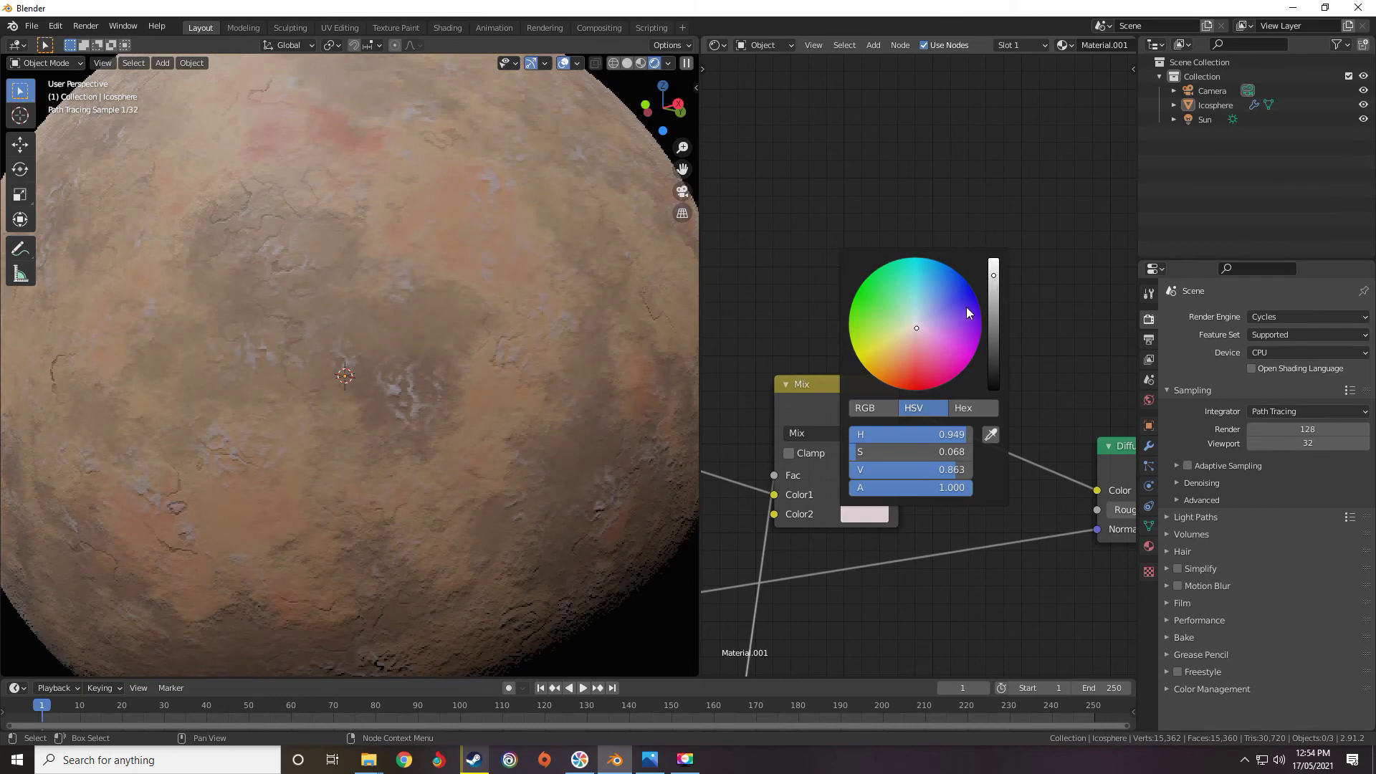
pyautogui.click(915, 330)
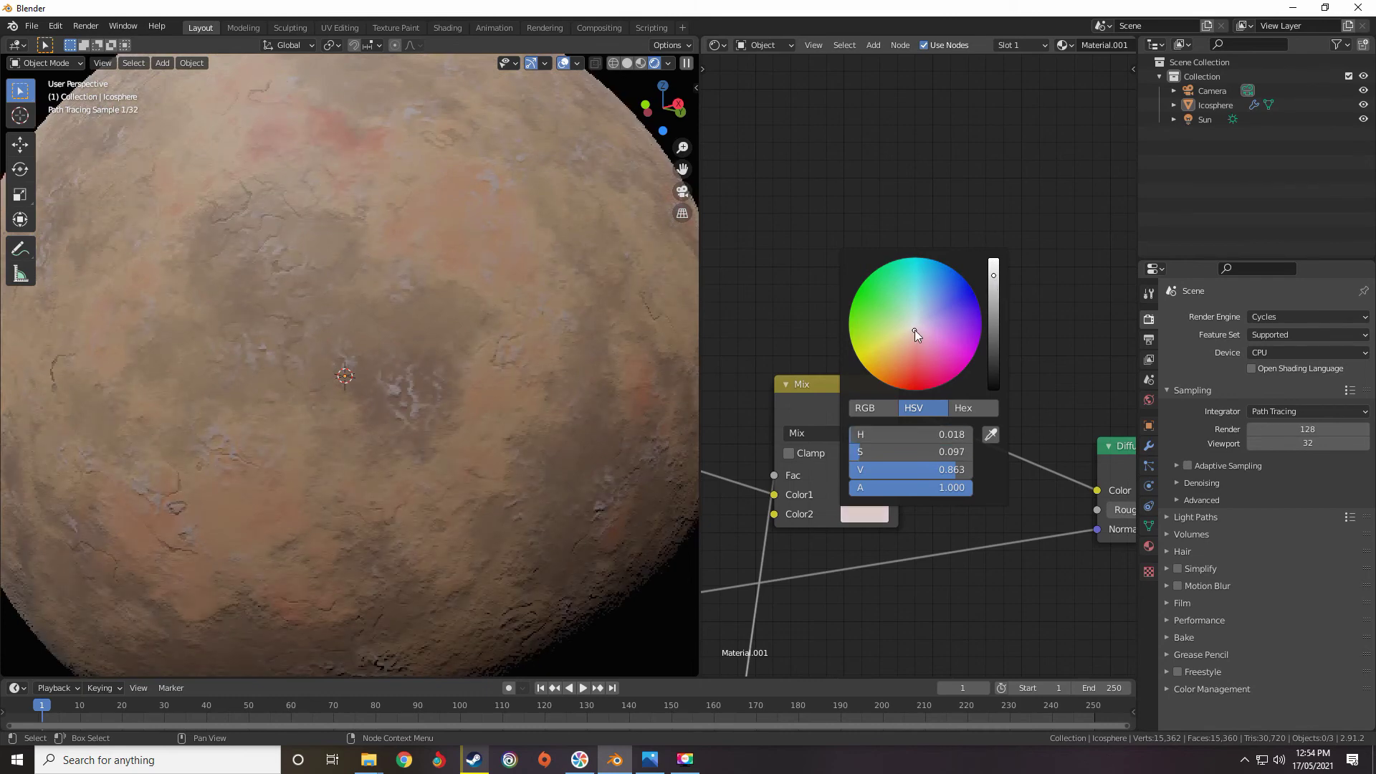
pyautogui.moveTo(914, 331); pyautogui.dragTo(913, 333)
# Examine the second crack color across the planet's surface from several angles and distances.
pyautogui.scroll(-3, 410, 373)
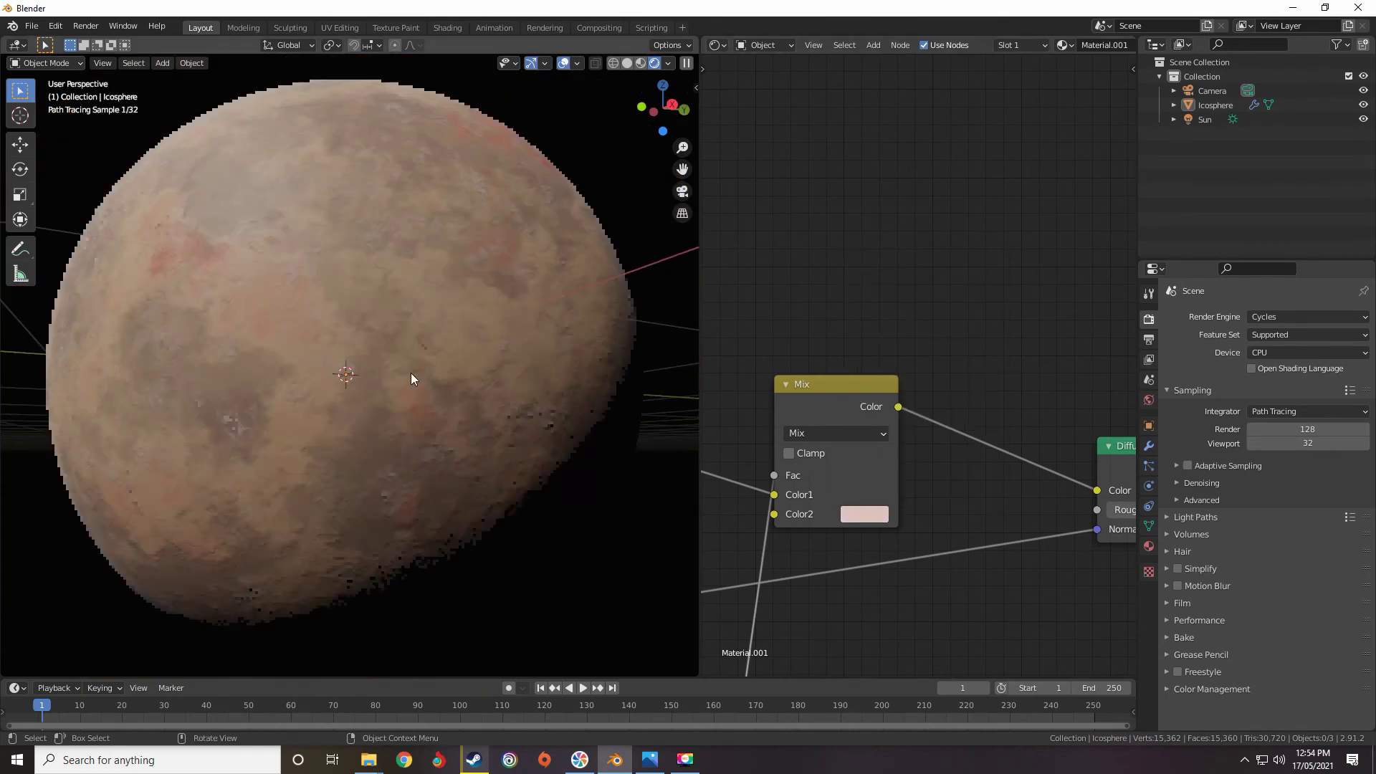
pyautogui.moveTo(411, 373); pyautogui.dragTo(360, 399, button='middle')
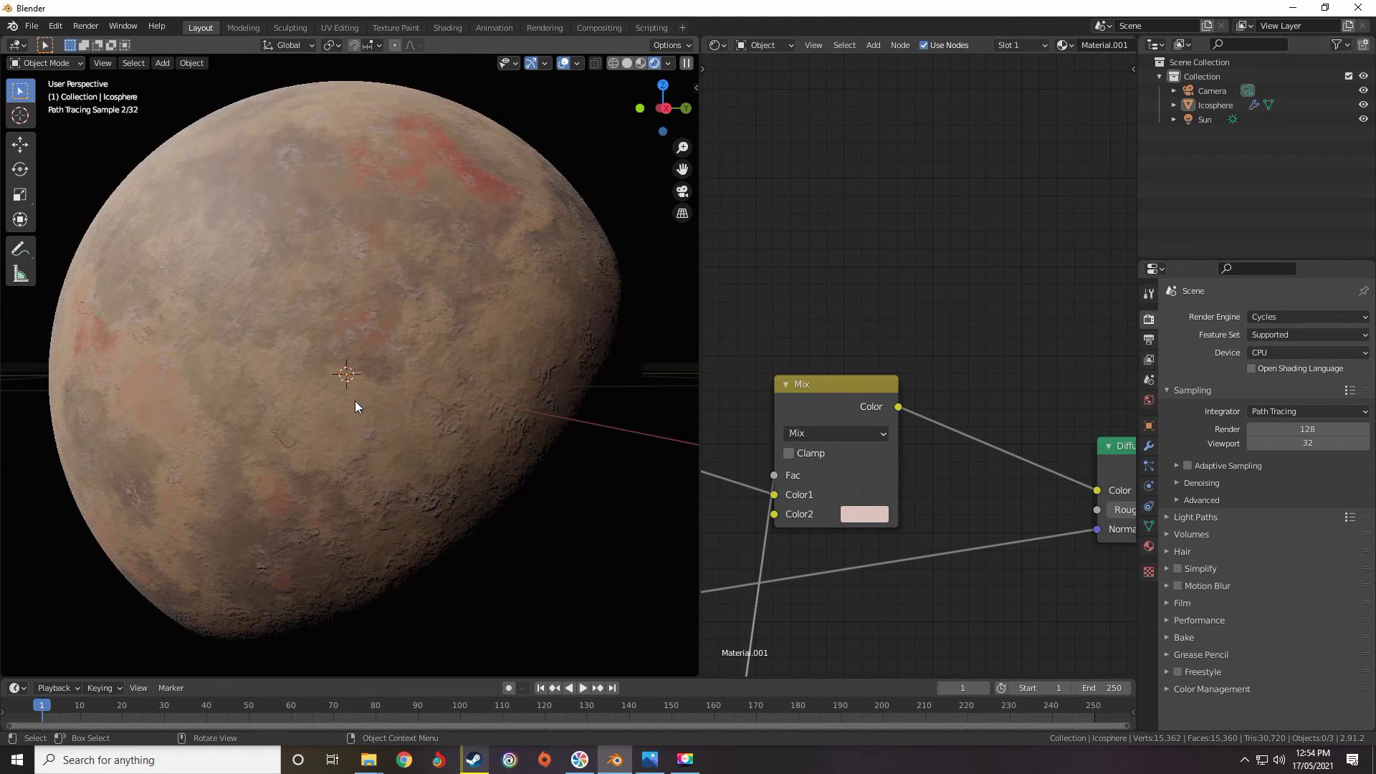
pyautogui.moveTo(451, 399); pyautogui.dragTo(360, 417, button='middle')
pyautogui.scroll(3, 415, 390)
pyautogui.scroll(-4, 377, 369)
pyautogui.scroll(-4, 426, 362)
pyautogui.scroll(5, 360, 417)
pyautogui.scroll(3, 364, 417)
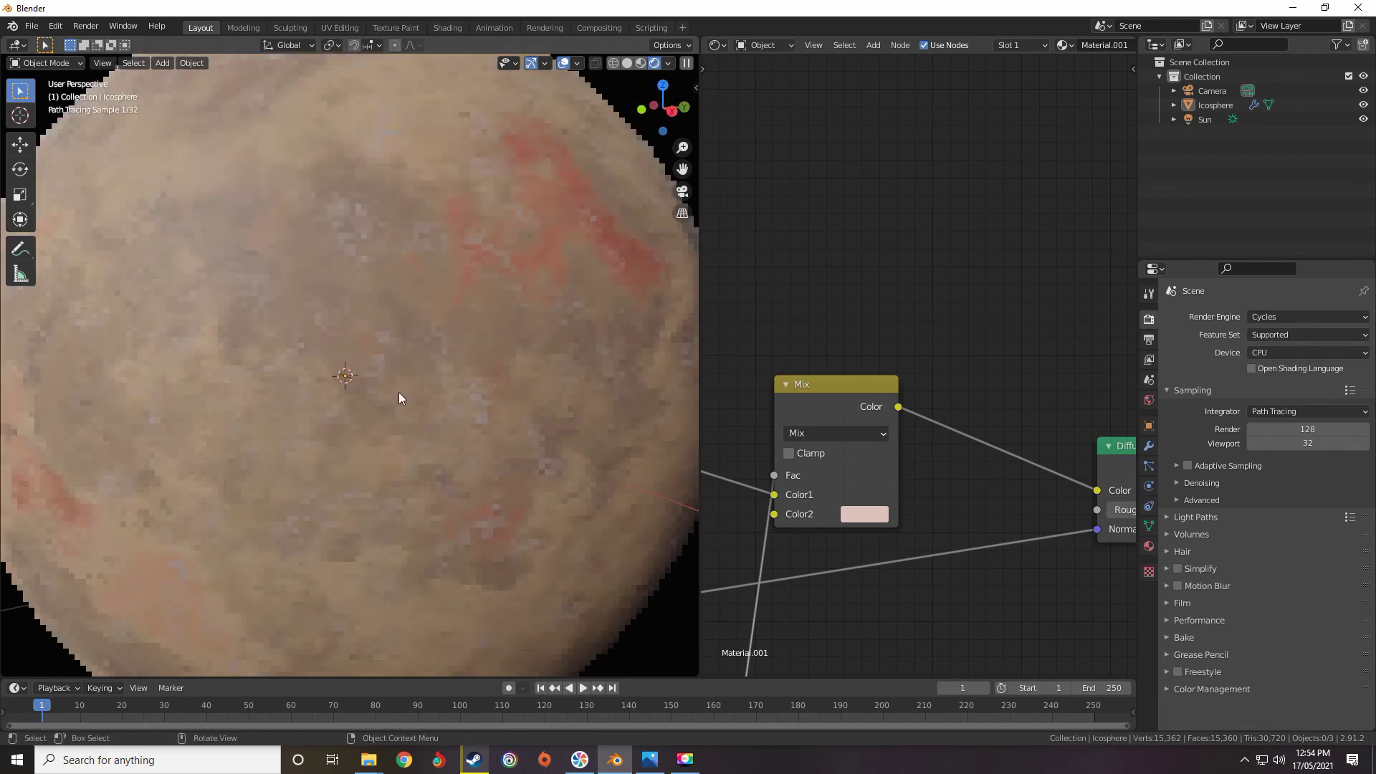
# Move the Fresnel, Mix Shader and Glossy BSDF nodes together away from the crack color link, below the Diffuse BSDF.
pyautogui.scroll(-3, 957, 472)
pyautogui.scroll(-5, 947, 484)
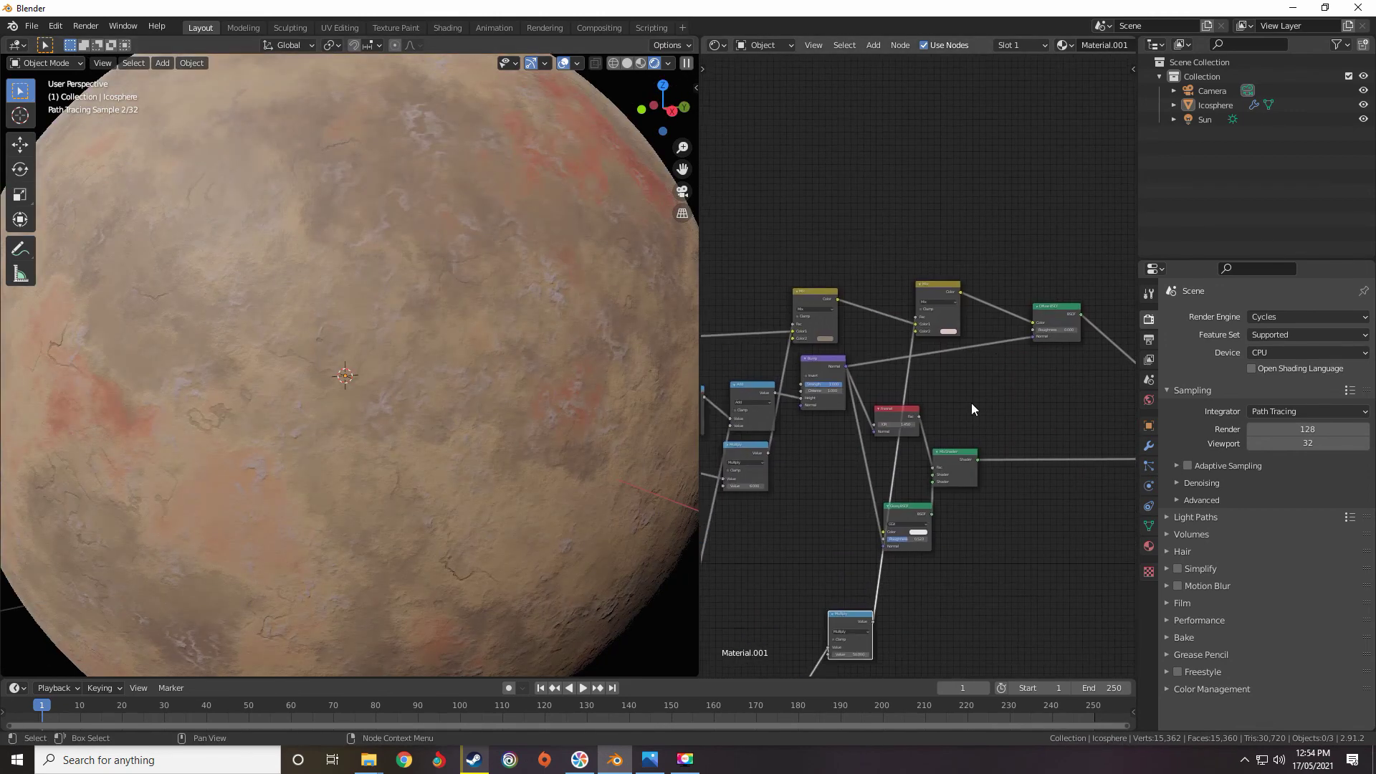
pyautogui.scroll(4, 943, 337)
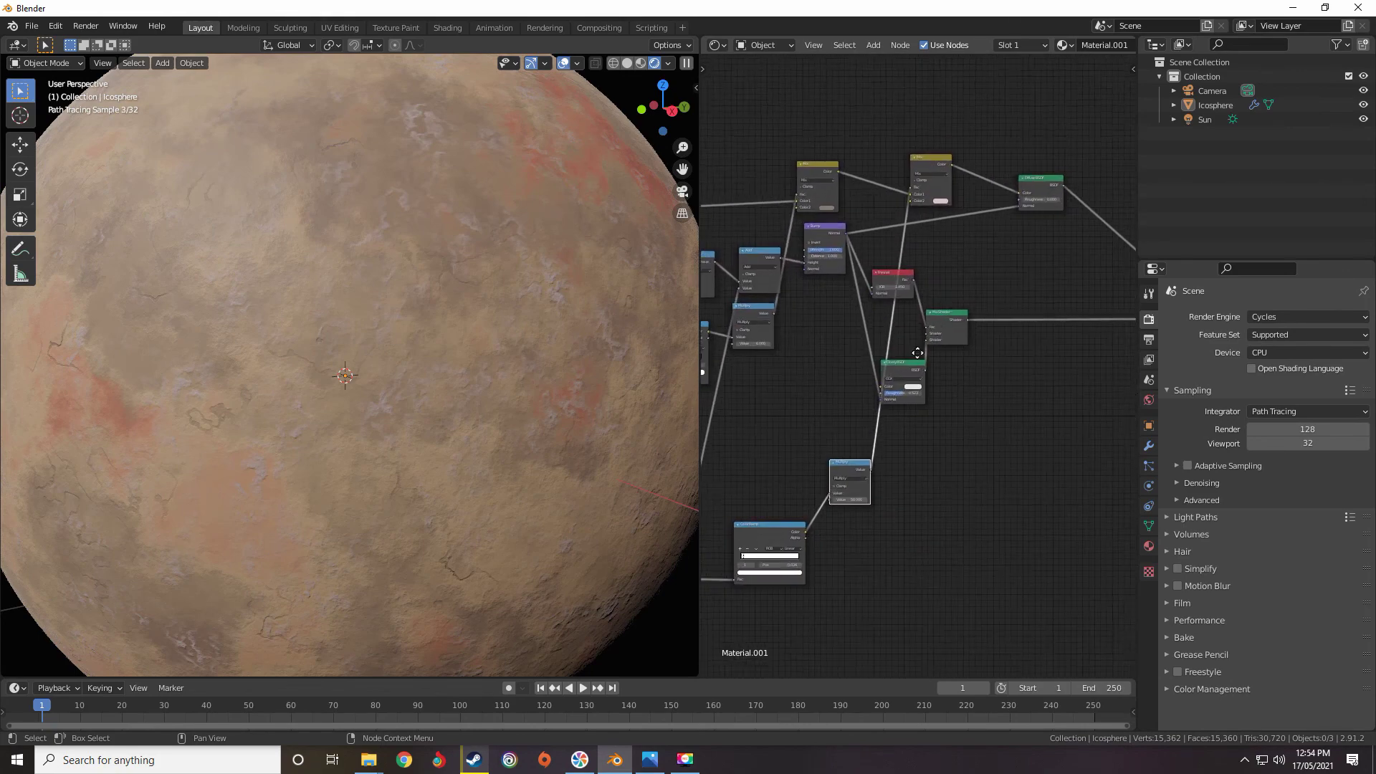
pyautogui.moveTo(920, 353); pyautogui.dragTo(885, 415, button='middle')
pyautogui.scroll(2, 887, 412)
pyautogui.moveTo(987, 308); pyautogui.dragTo(850, 447)
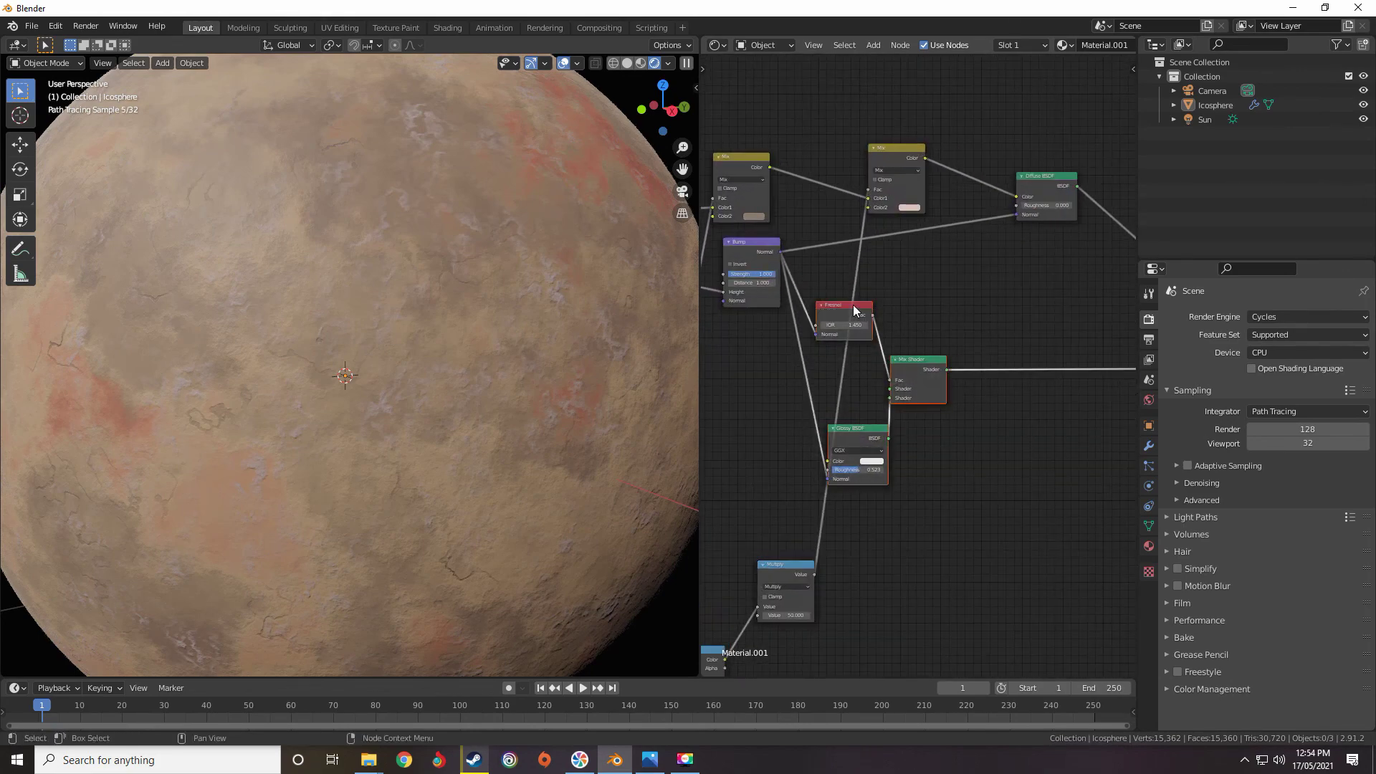
pyautogui.moveTo(861, 308); pyautogui.dragTo(1061, 295)
# Connect the second Mix node's Color output to the Glossy BSDF's Roughness and check the highlights on the planet.
pyautogui.scroll(3, 936, 312)
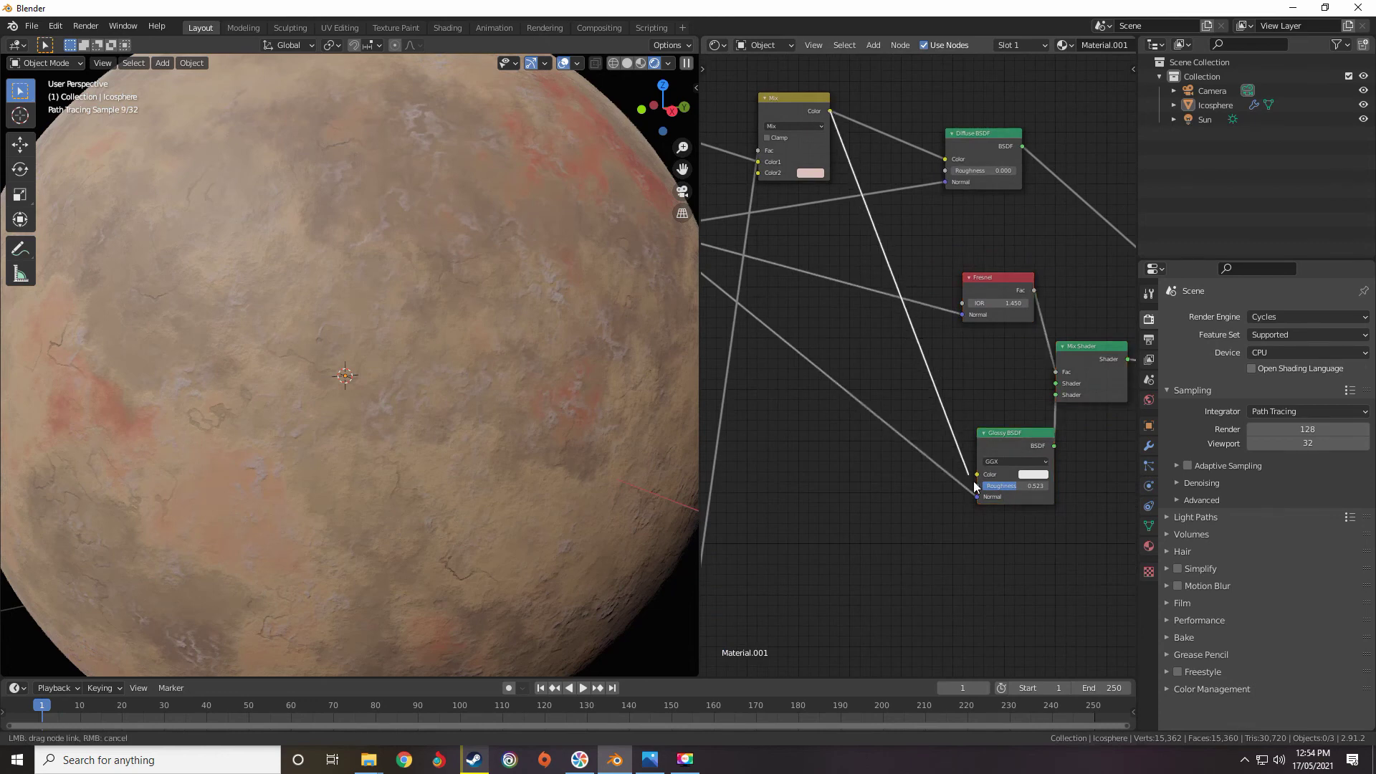
pyautogui.moveTo(979, 495); pyautogui.dragTo(977, 486)
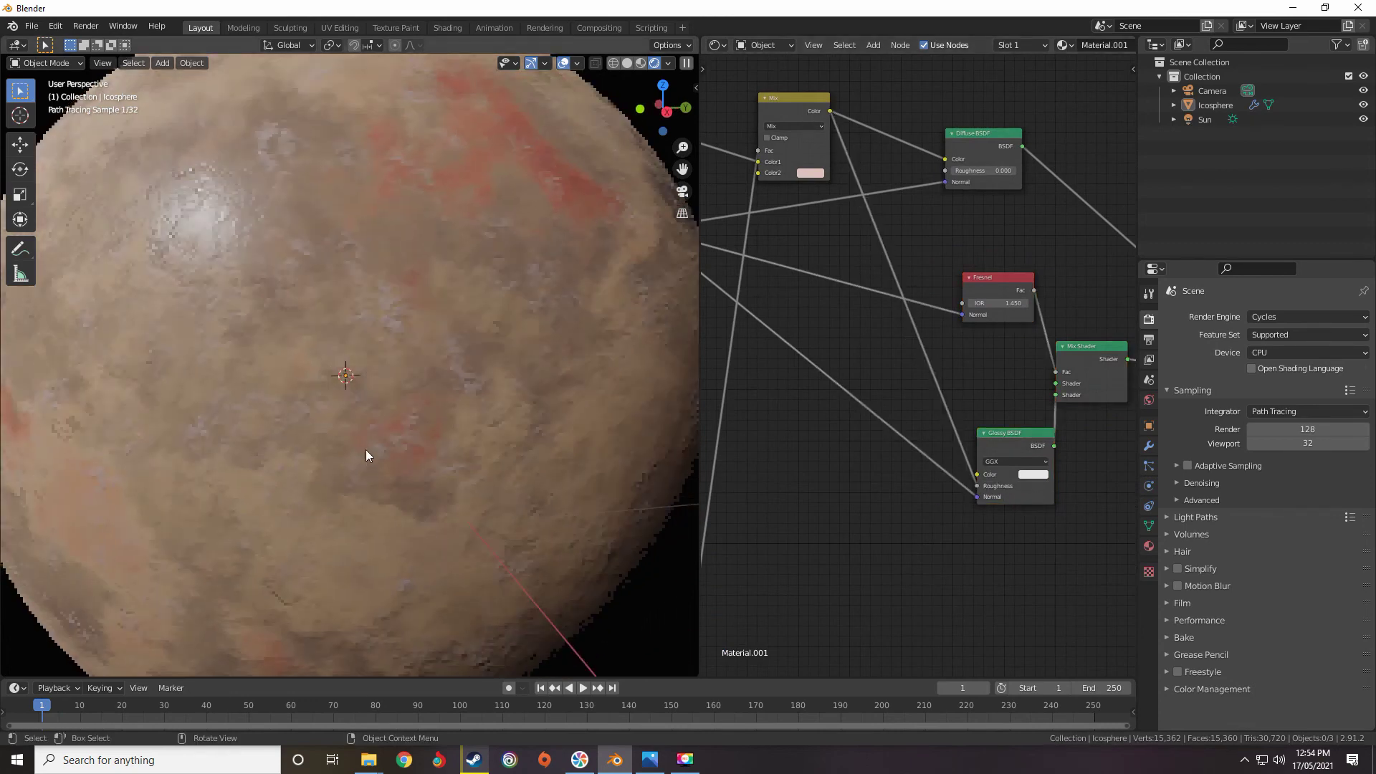
pyautogui.scroll(5, 334, 365)
pyautogui.moveTo(337, 374); pyautogui.dragTo(365, 336, button='middle')
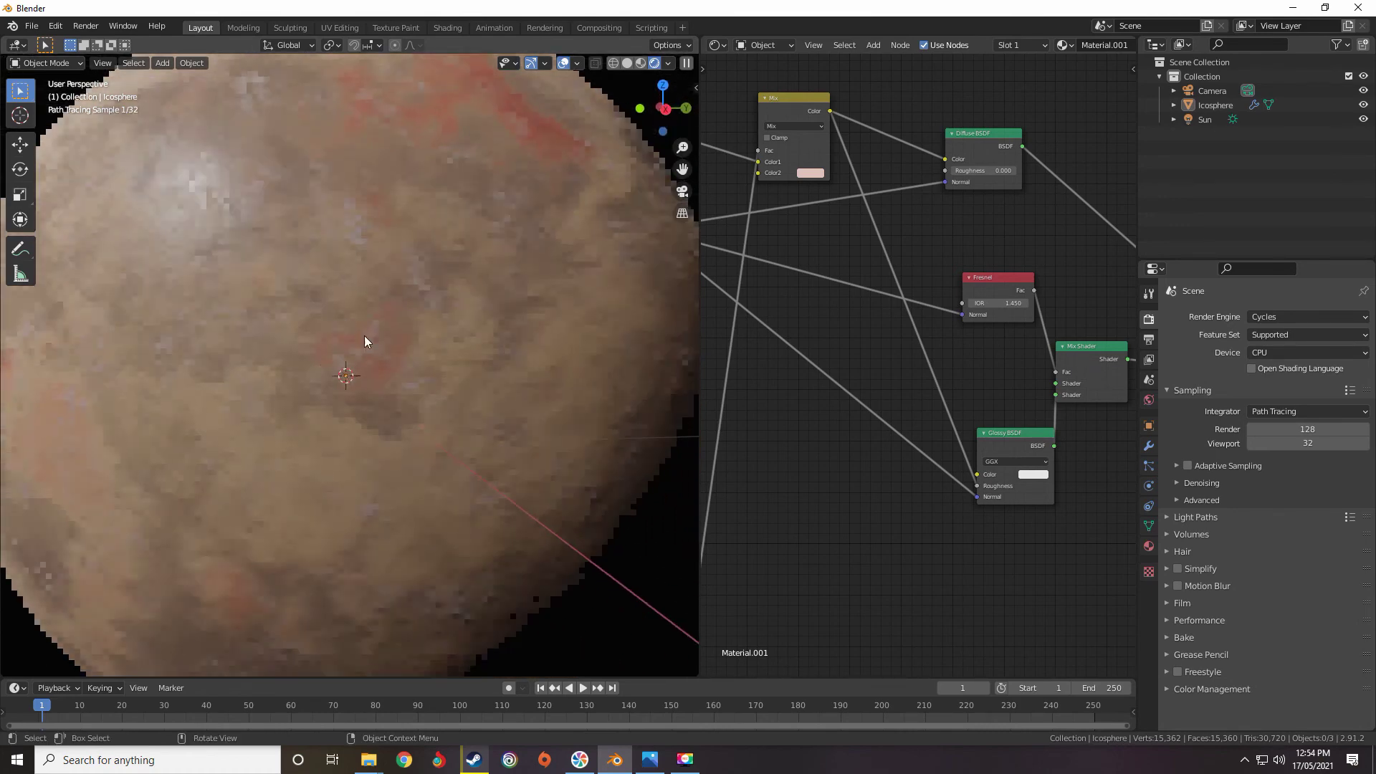
# Insert a ColorRamp node between the second Mix node's Color output and the Glossy BSDF's Roughness input.
pyautogui.scroll(1, 908, 361)
pyautogui.hotkey('shift', 'a')
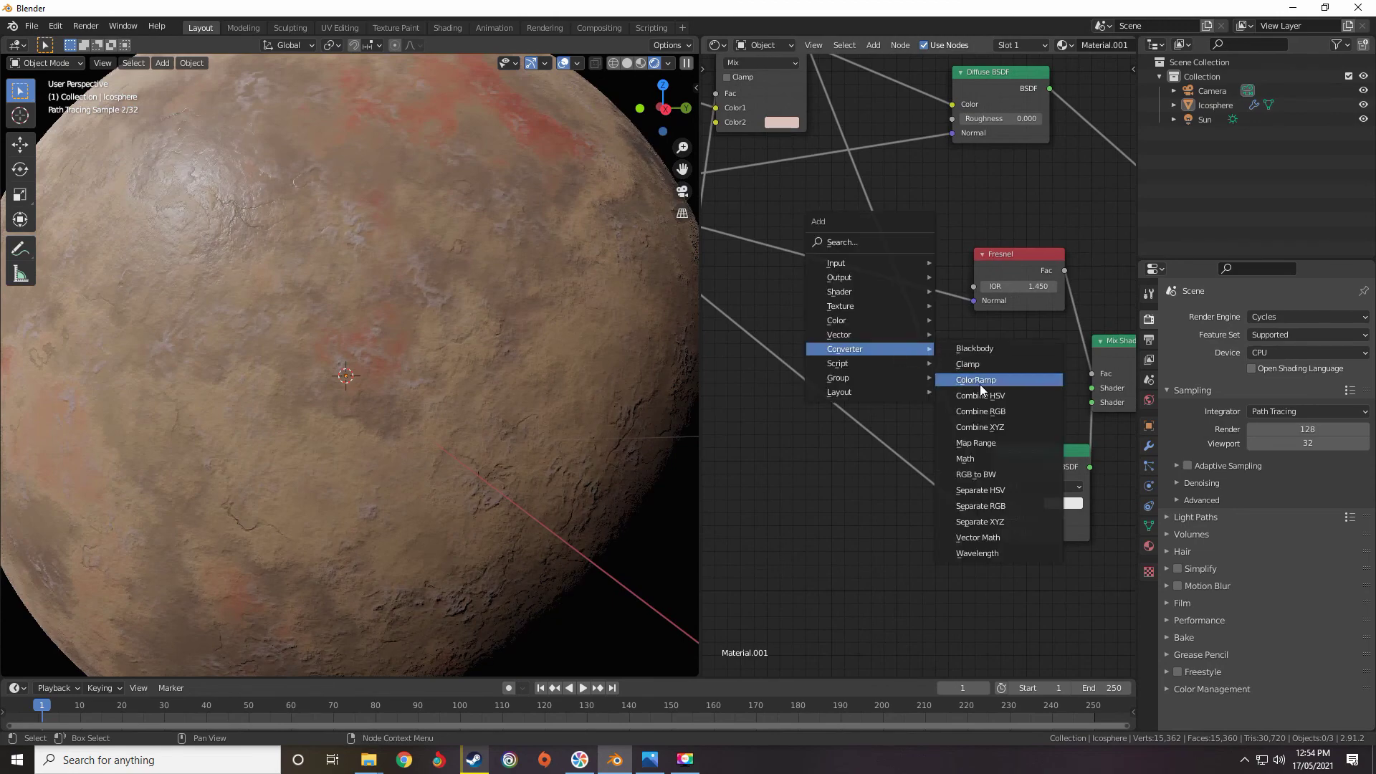
pyautogui.click(979, 384)
pyautogui.click(923, 326)
# Lighten the ColorRamp's black stop at position 0 to a mid grey with brightness 0.466.
pyautogui.scroll(3, 923, 326)
pyautogui.moveTo(849, 445); pyautogui.dragTo(806, 443)
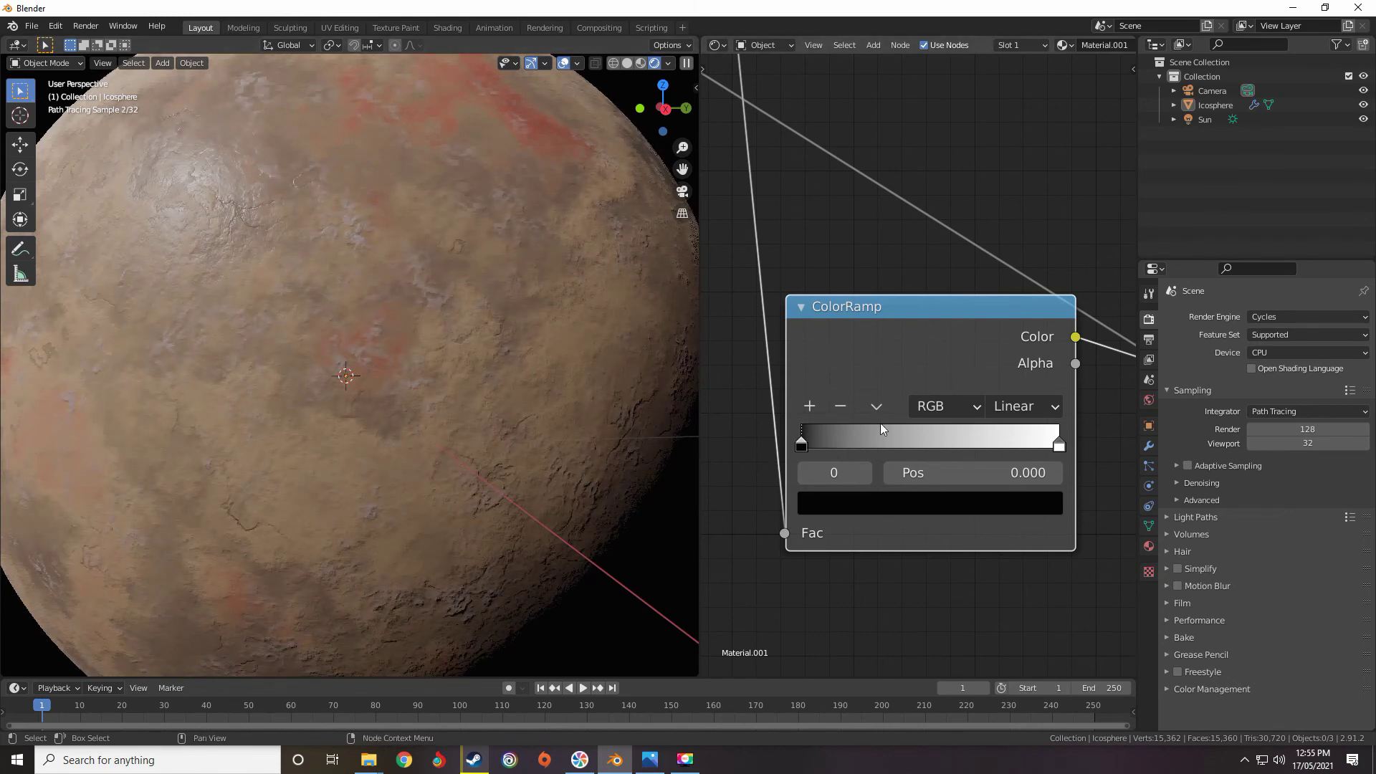
pyautogui.click(828, 504)
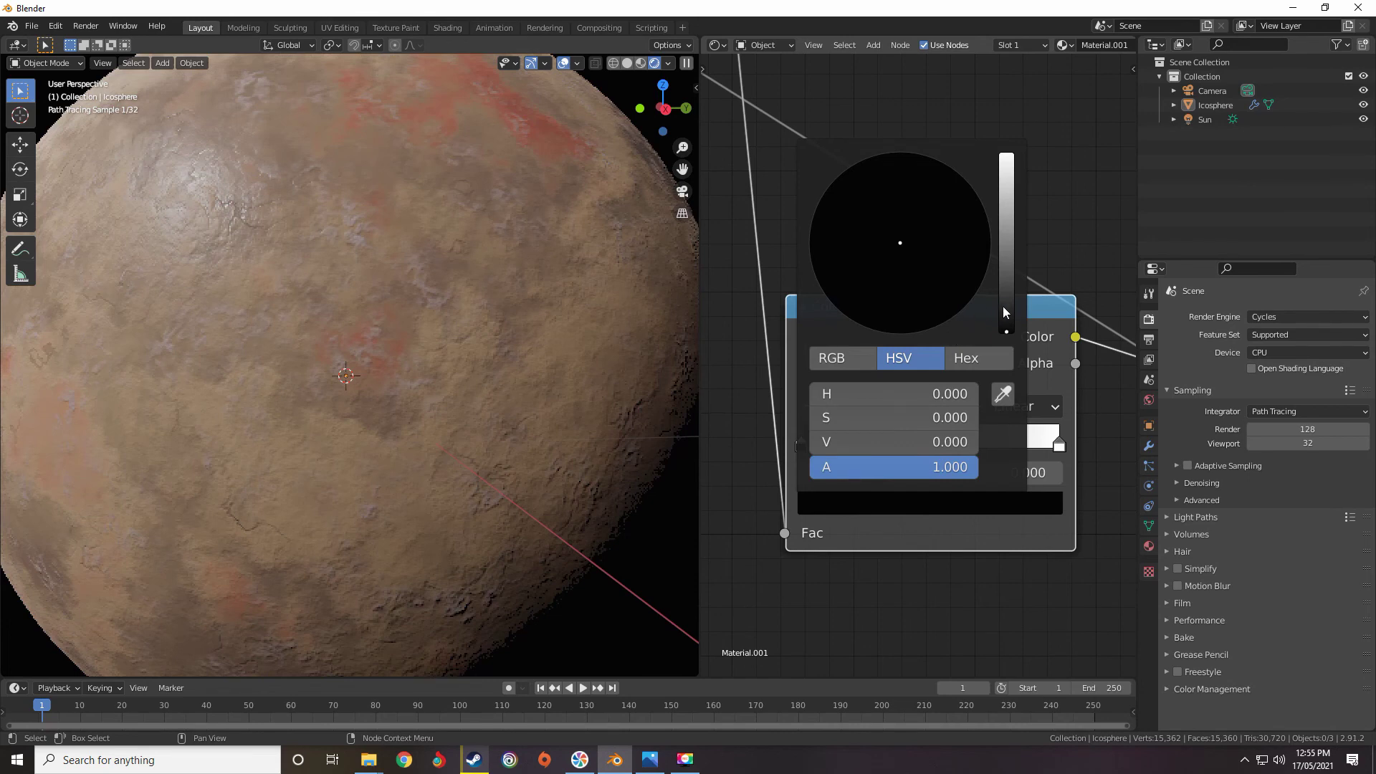
pyautogui.moveTo(1007, 293); pyautogui.dragTo(1005, 260)
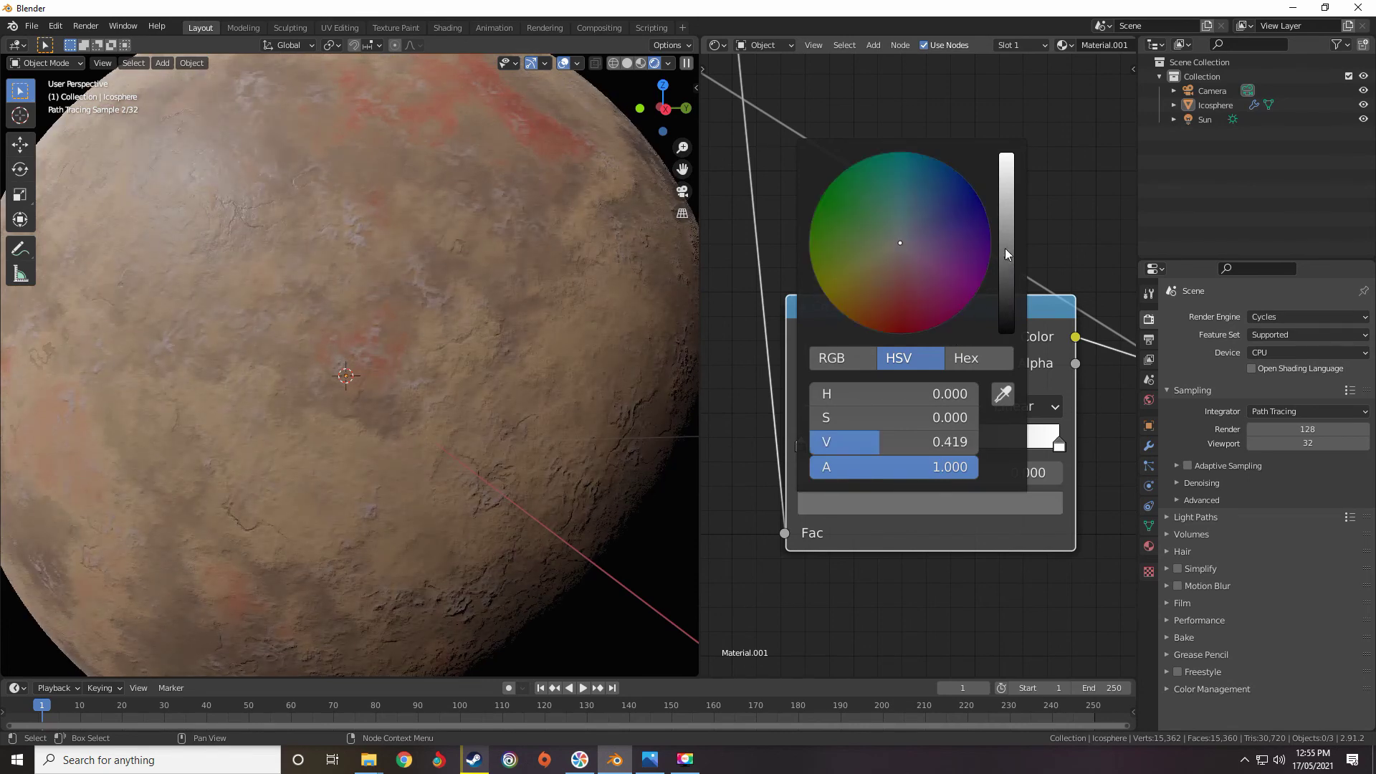
pyautogui.click(1005, 248)
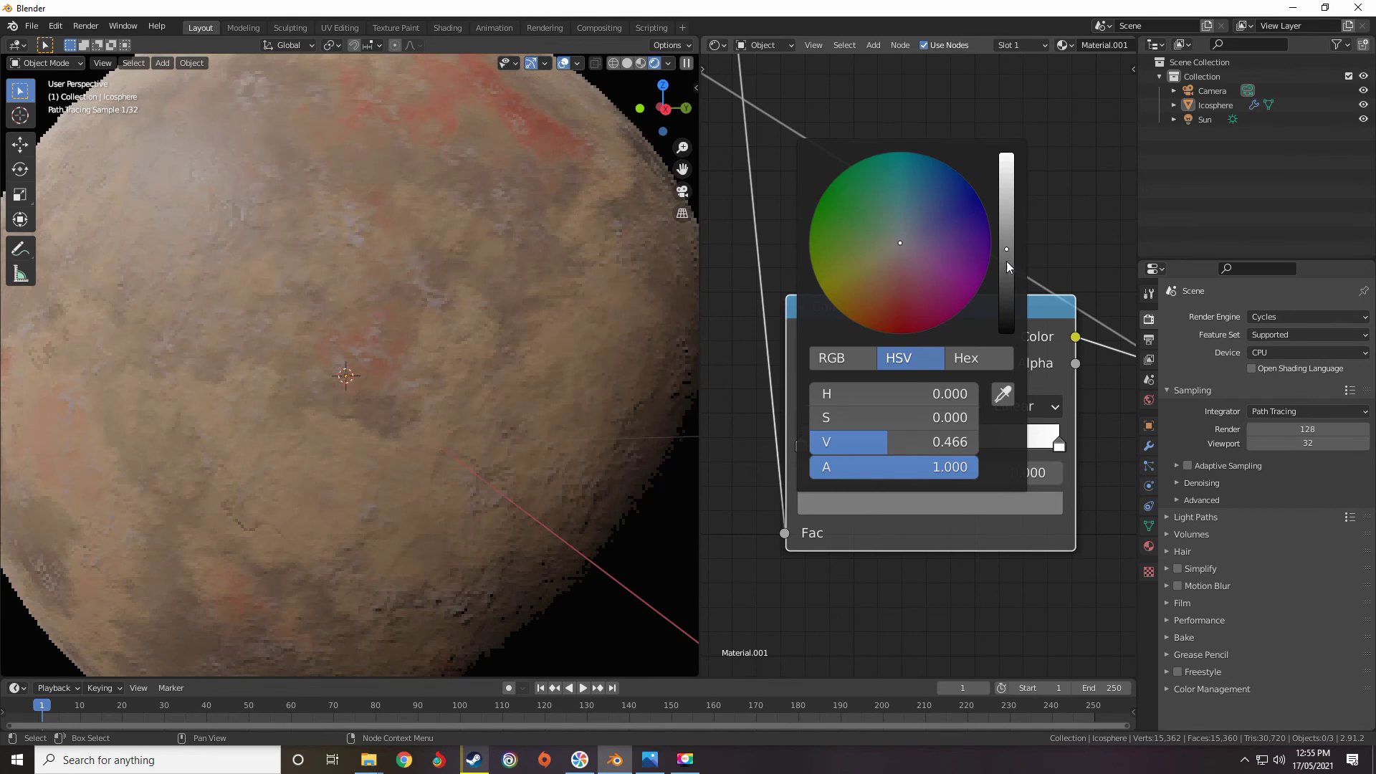
# Check the color of the ColorRamp's white stop, then examine the highlights on the planet from another side.
pyautogui.click(1059, 445)
pyautogui.click(1043, 503)
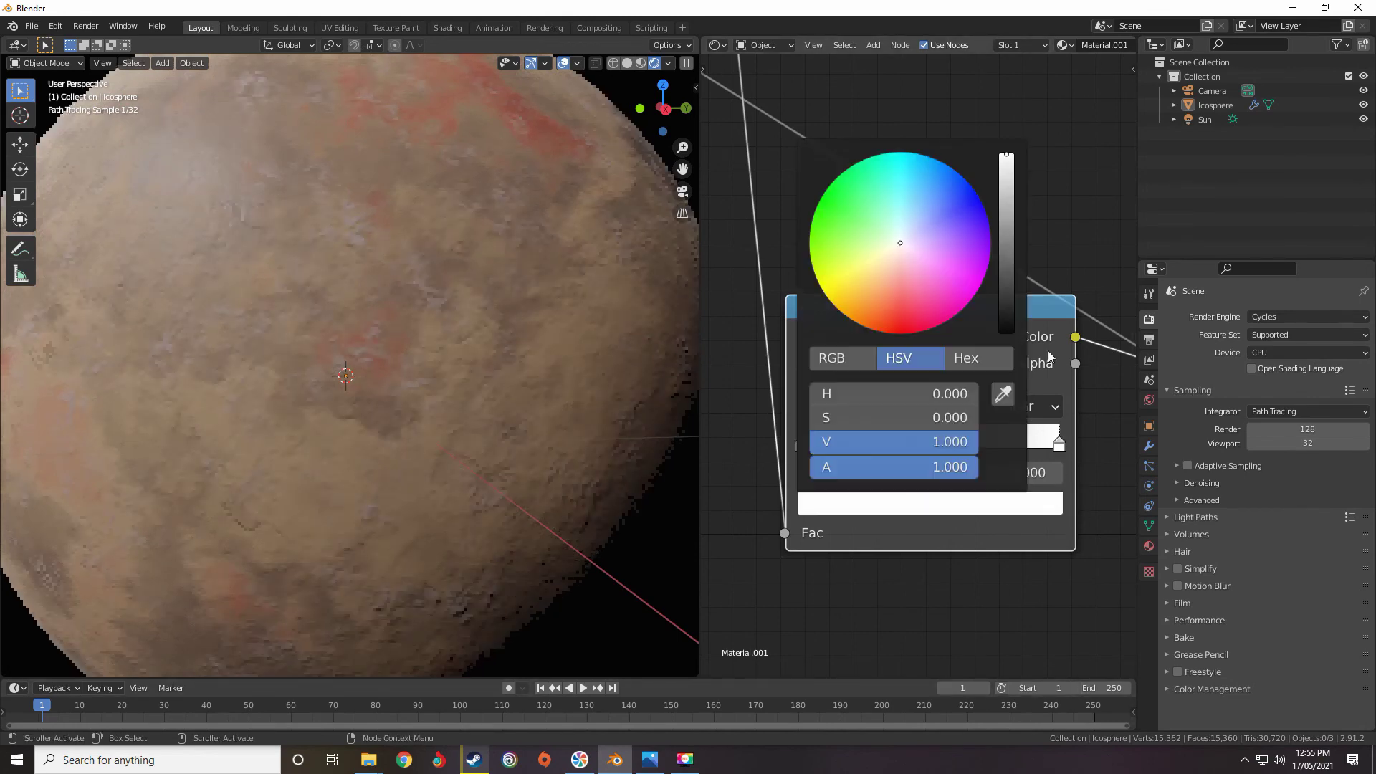
pyautogui.click(1015, 504)
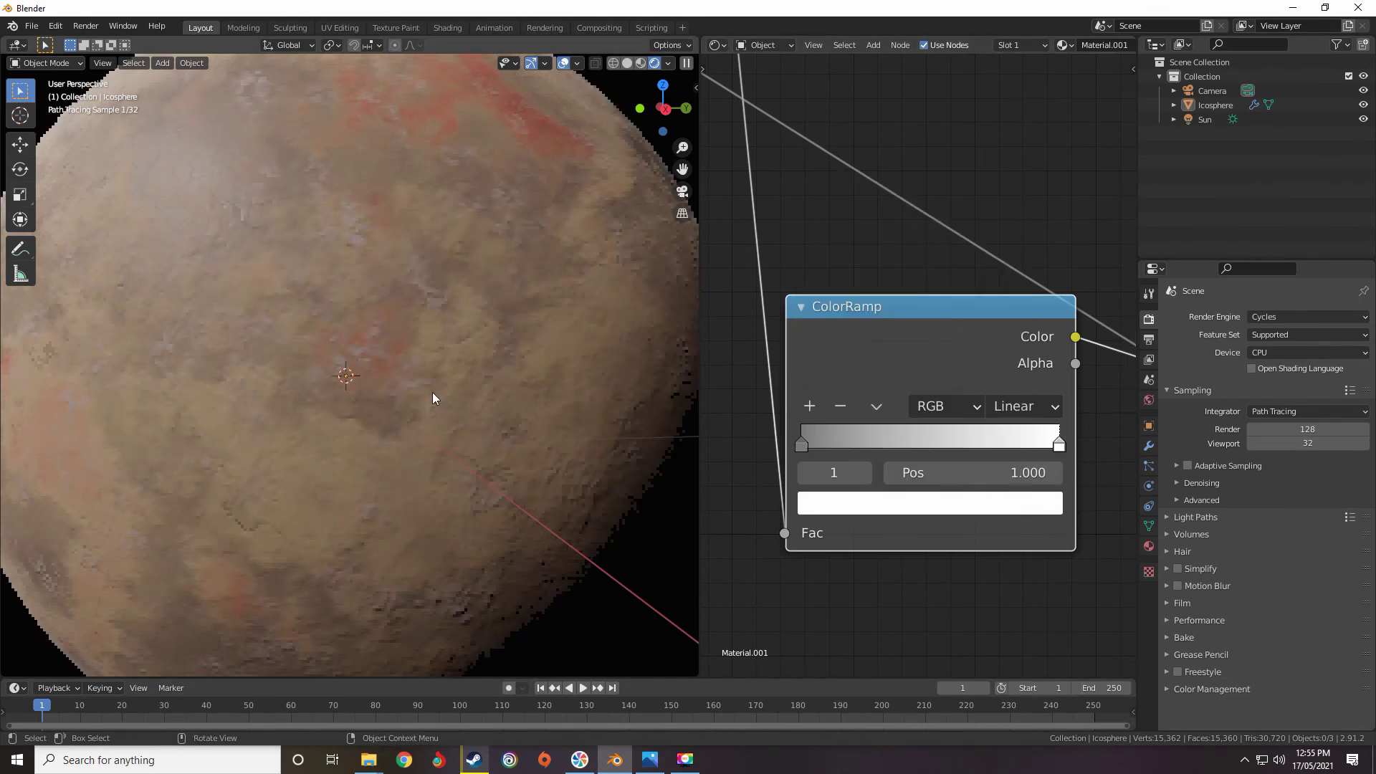
pyautogui.scroll(-2, 432, 393)
pyautogui.moveTo(418, 381); pyautogui.dragTo(601, 381, button='middle')
pyautogui.scroll(-4, 1114, 456)
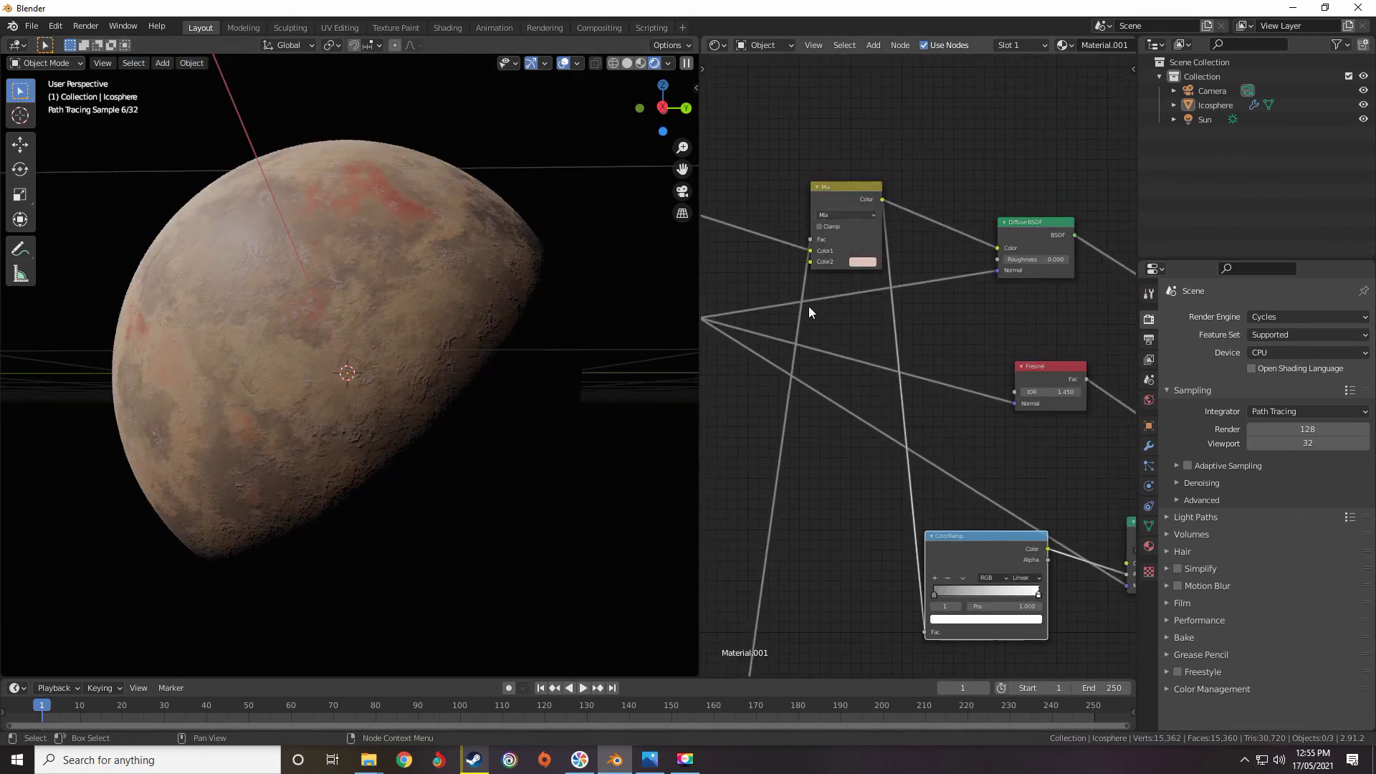
# Raise the brightness of the ColorRamp's grey stop at position 0 slightly to make the gloss rougher.
pyautogui.scroll(4, 989, 567)
pyautogui.click(892, 538)
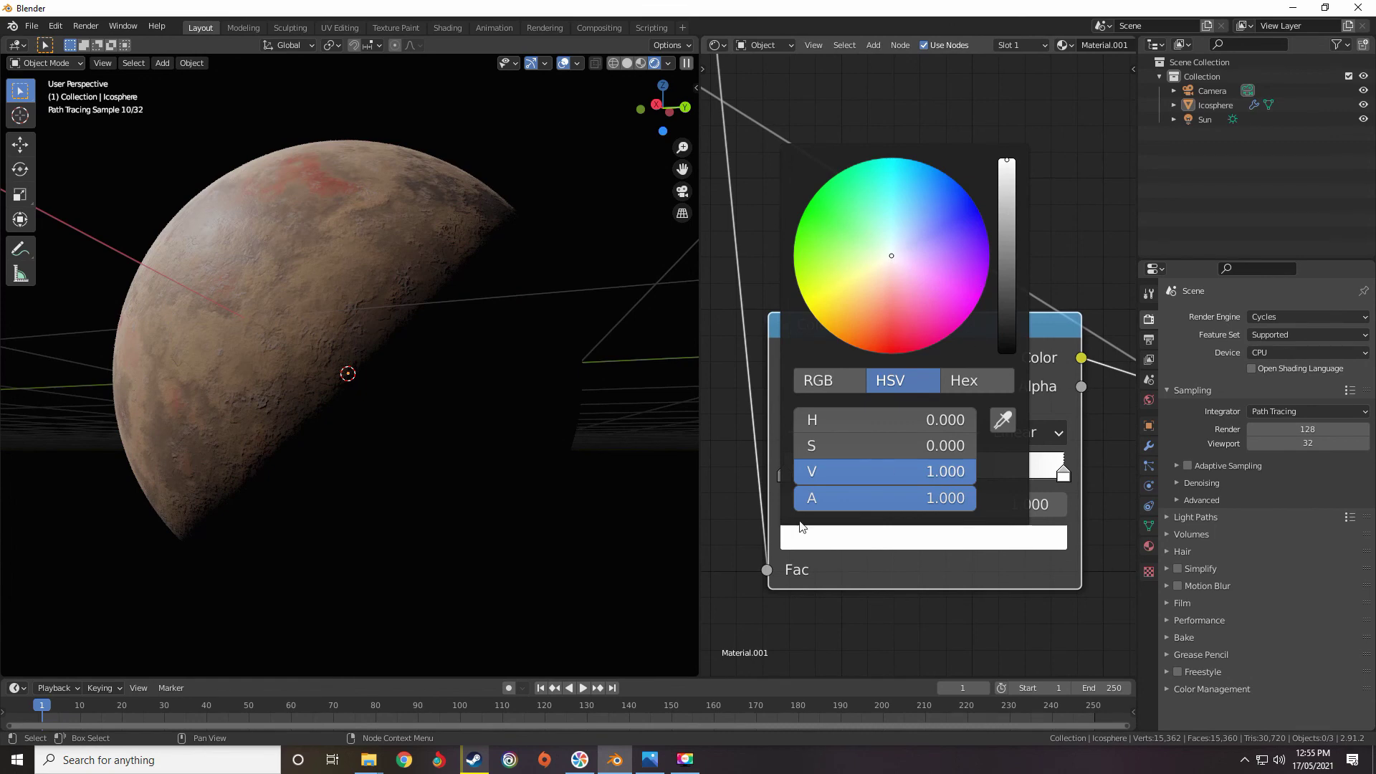
pyautogui.click(812, 538)
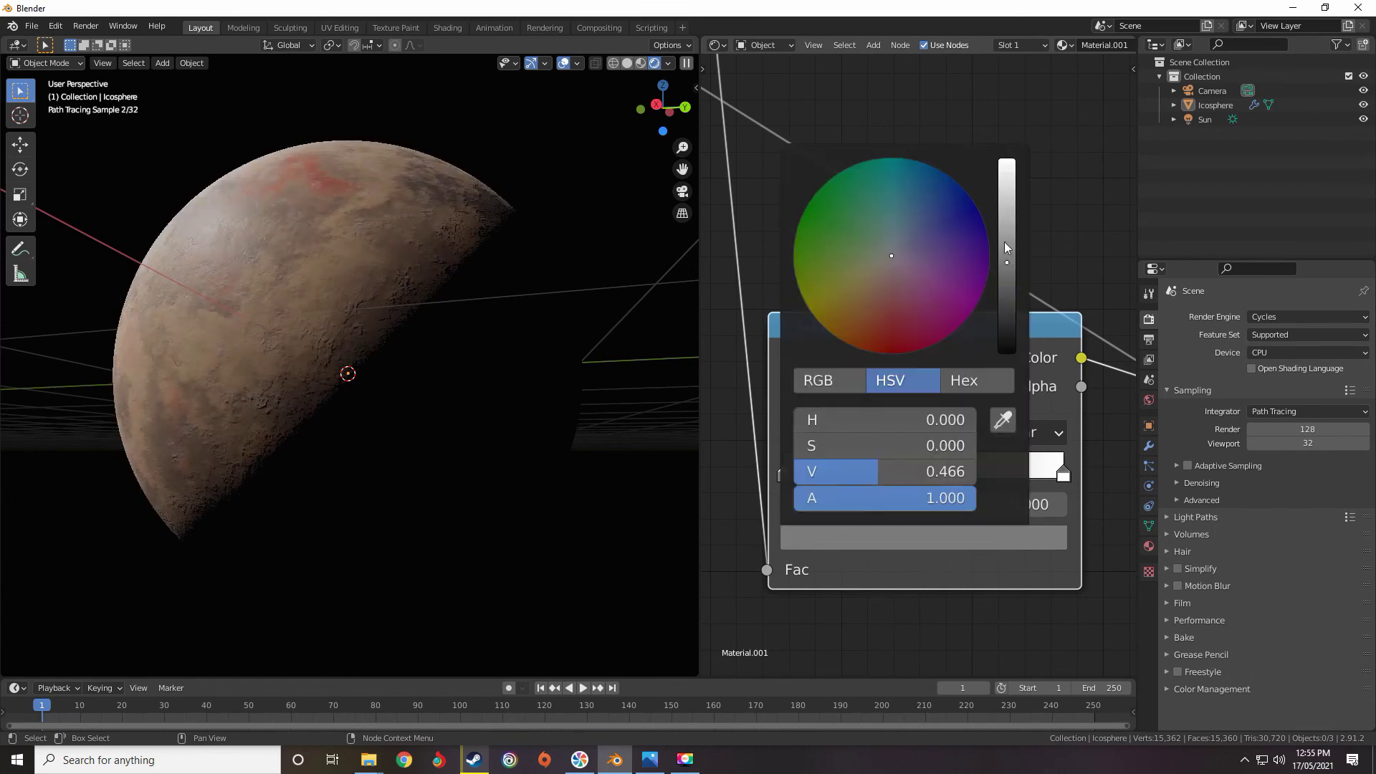
pyautogui.moveTo(1007, 255); pyautogui.dragTo(1008, 251)
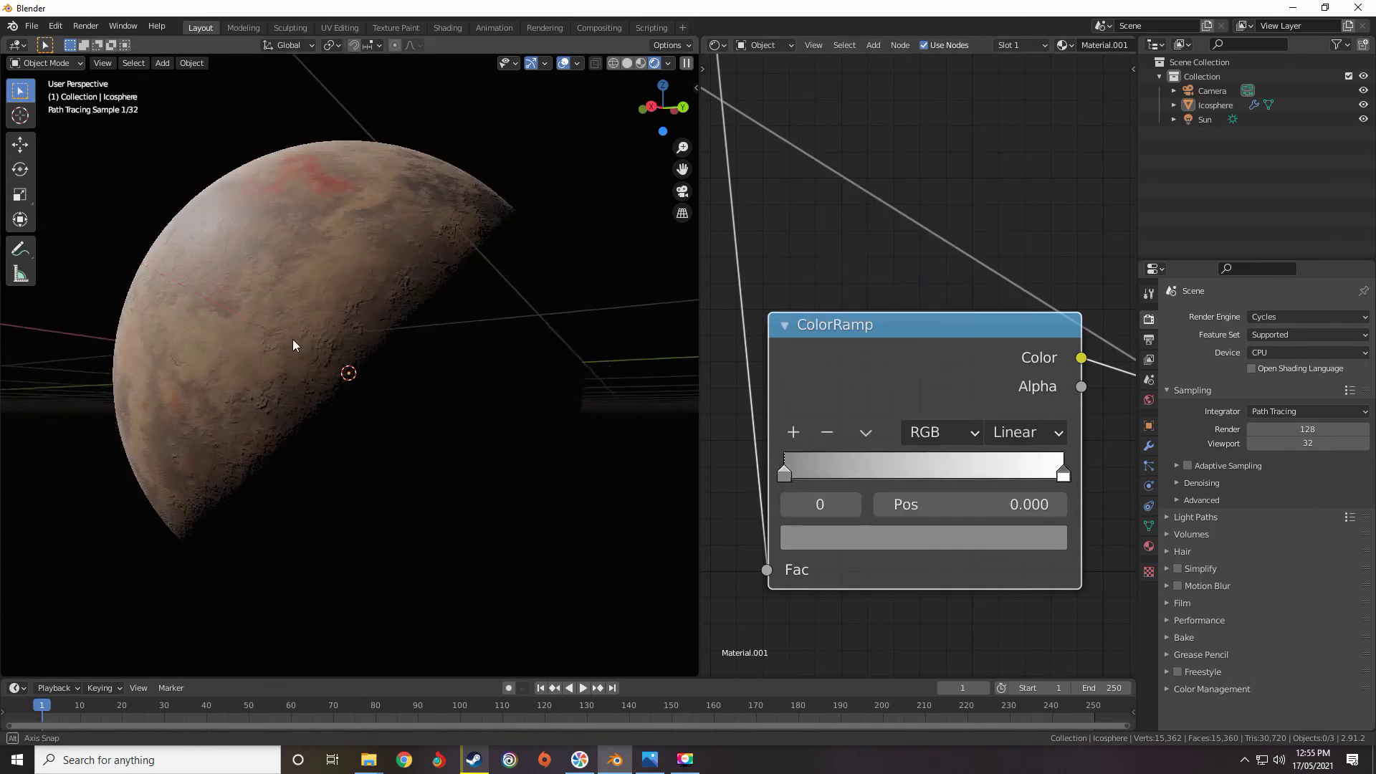
# Examine the planet's softened highlights from several angles and distances.
pyautogui.moveTo(294, 341); pyautogui.dragTo(550, 447, button='middle')
pyautogui.scroll(-5, 388, 372)
pyautogui.scroll(-3, 470, 347)
pyautogui.scroll(3, 427, 390)
pyautogui.scroll(3, 500, 407)
pyautogui.scroll(-5, 500, 408)
pyautogui.scroll(4, 550, 447)
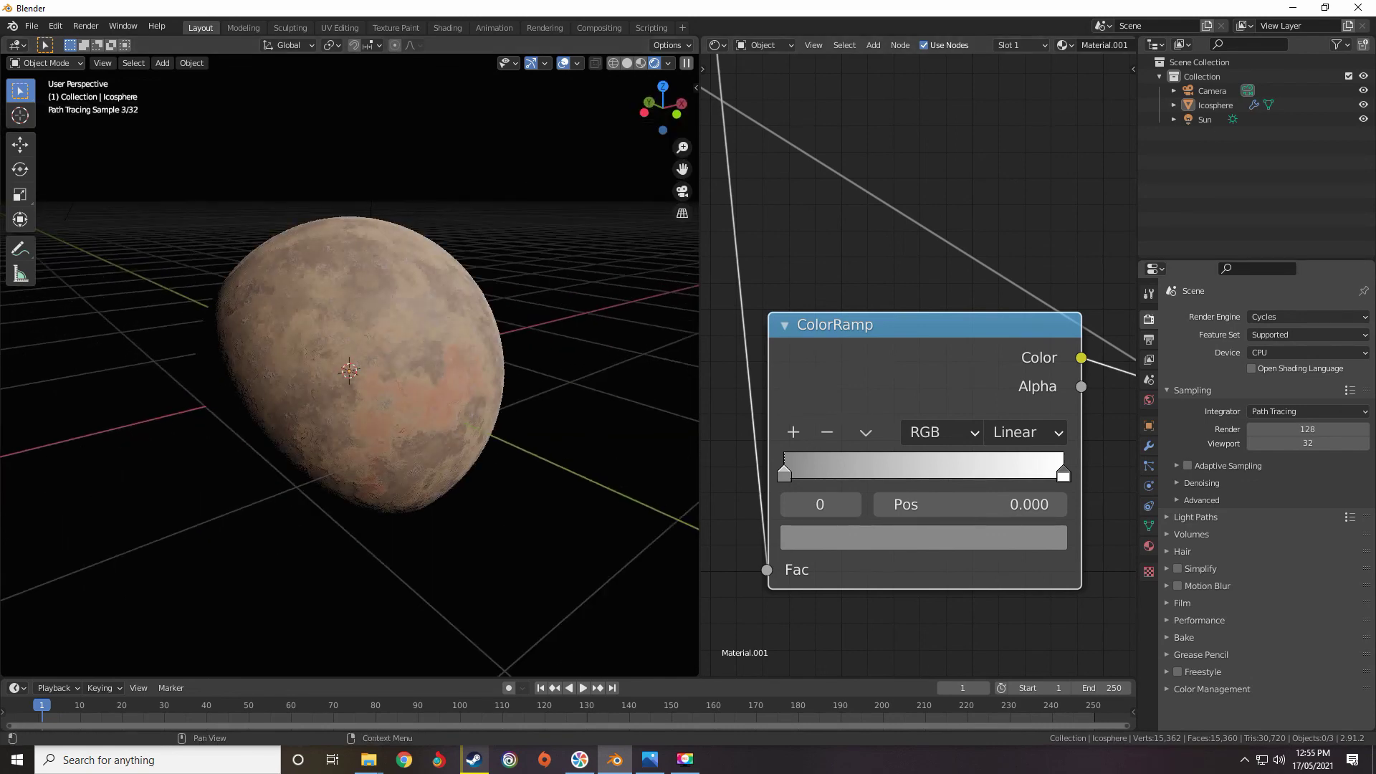